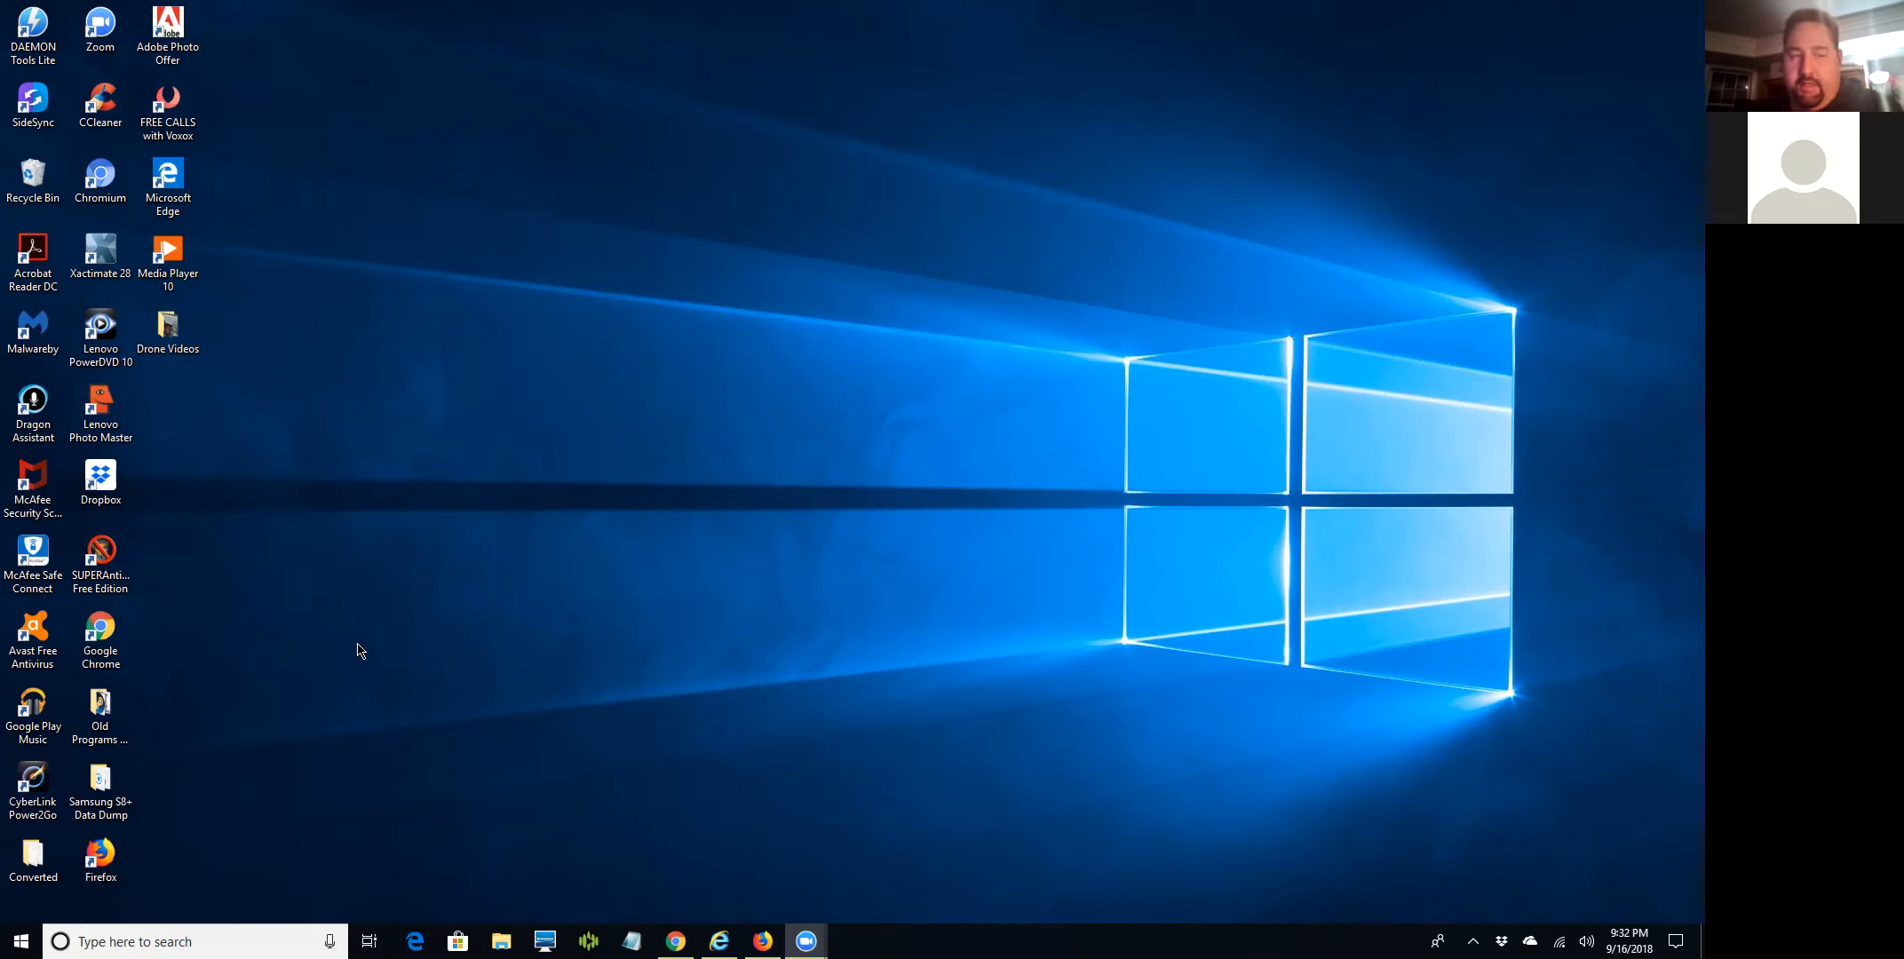
Launch Xactimate 28 from its desktop shortcut.
click(115, 253)
double_click(115, 253)
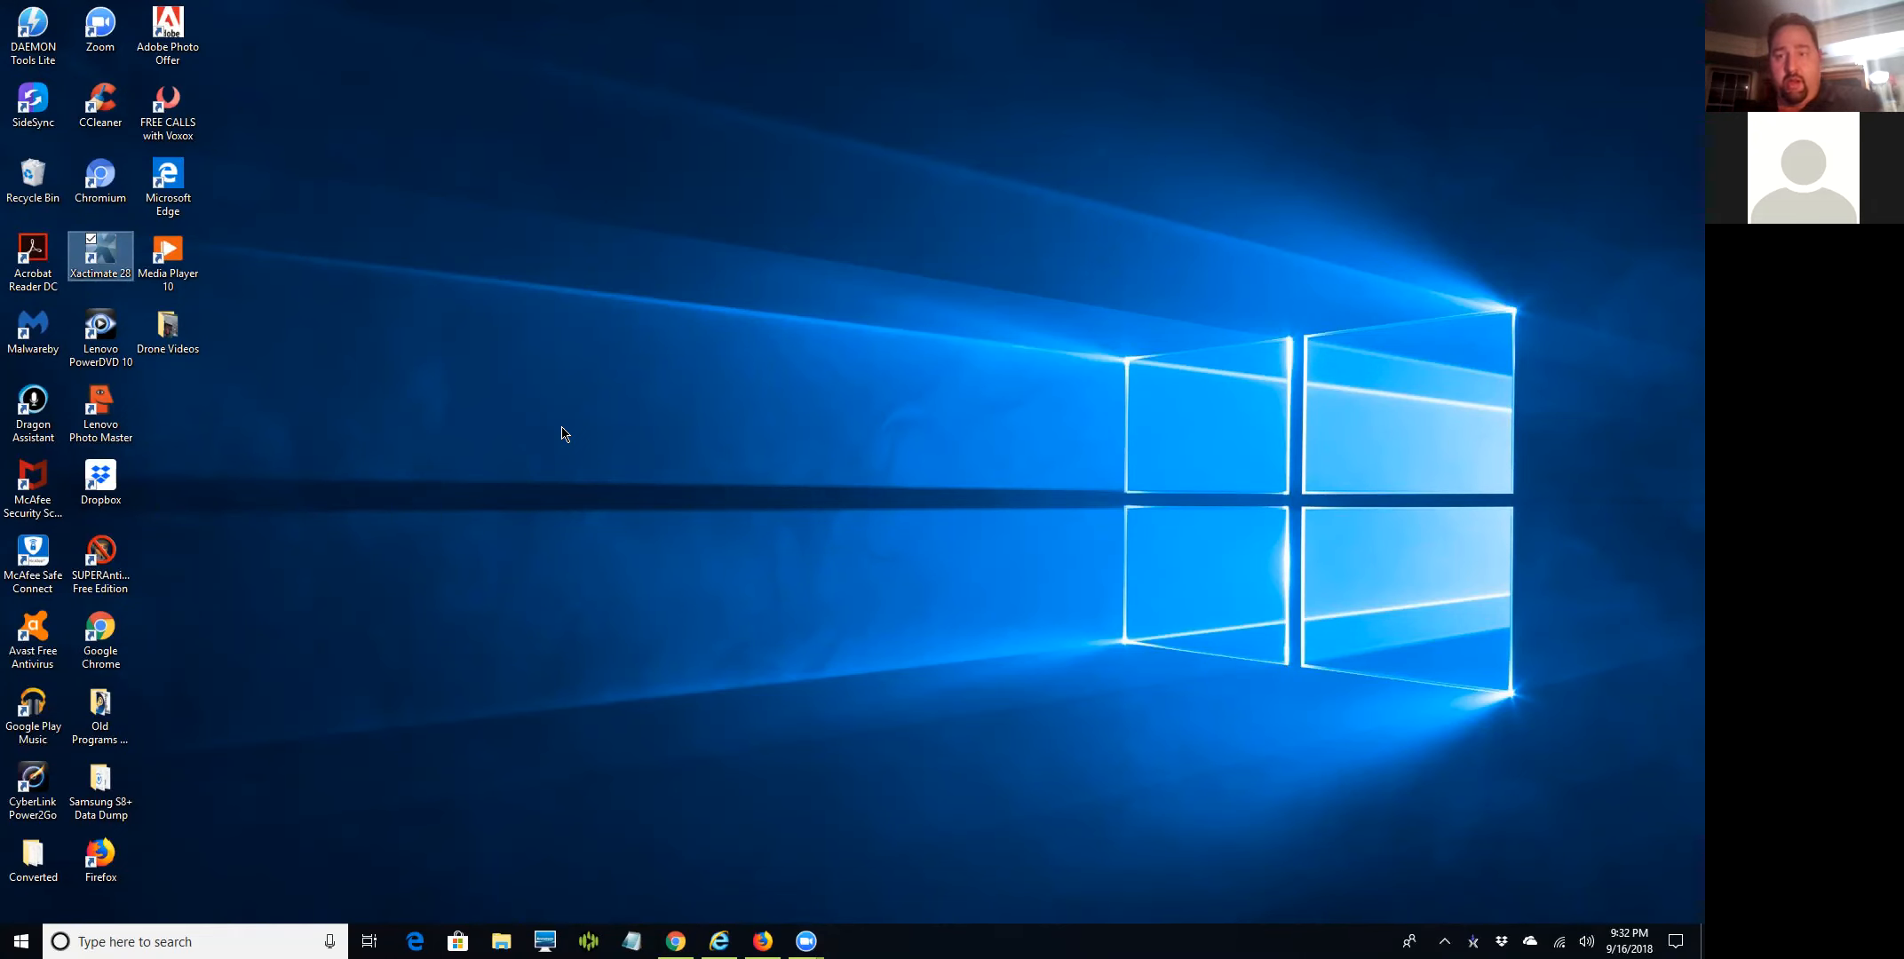
key(Return)
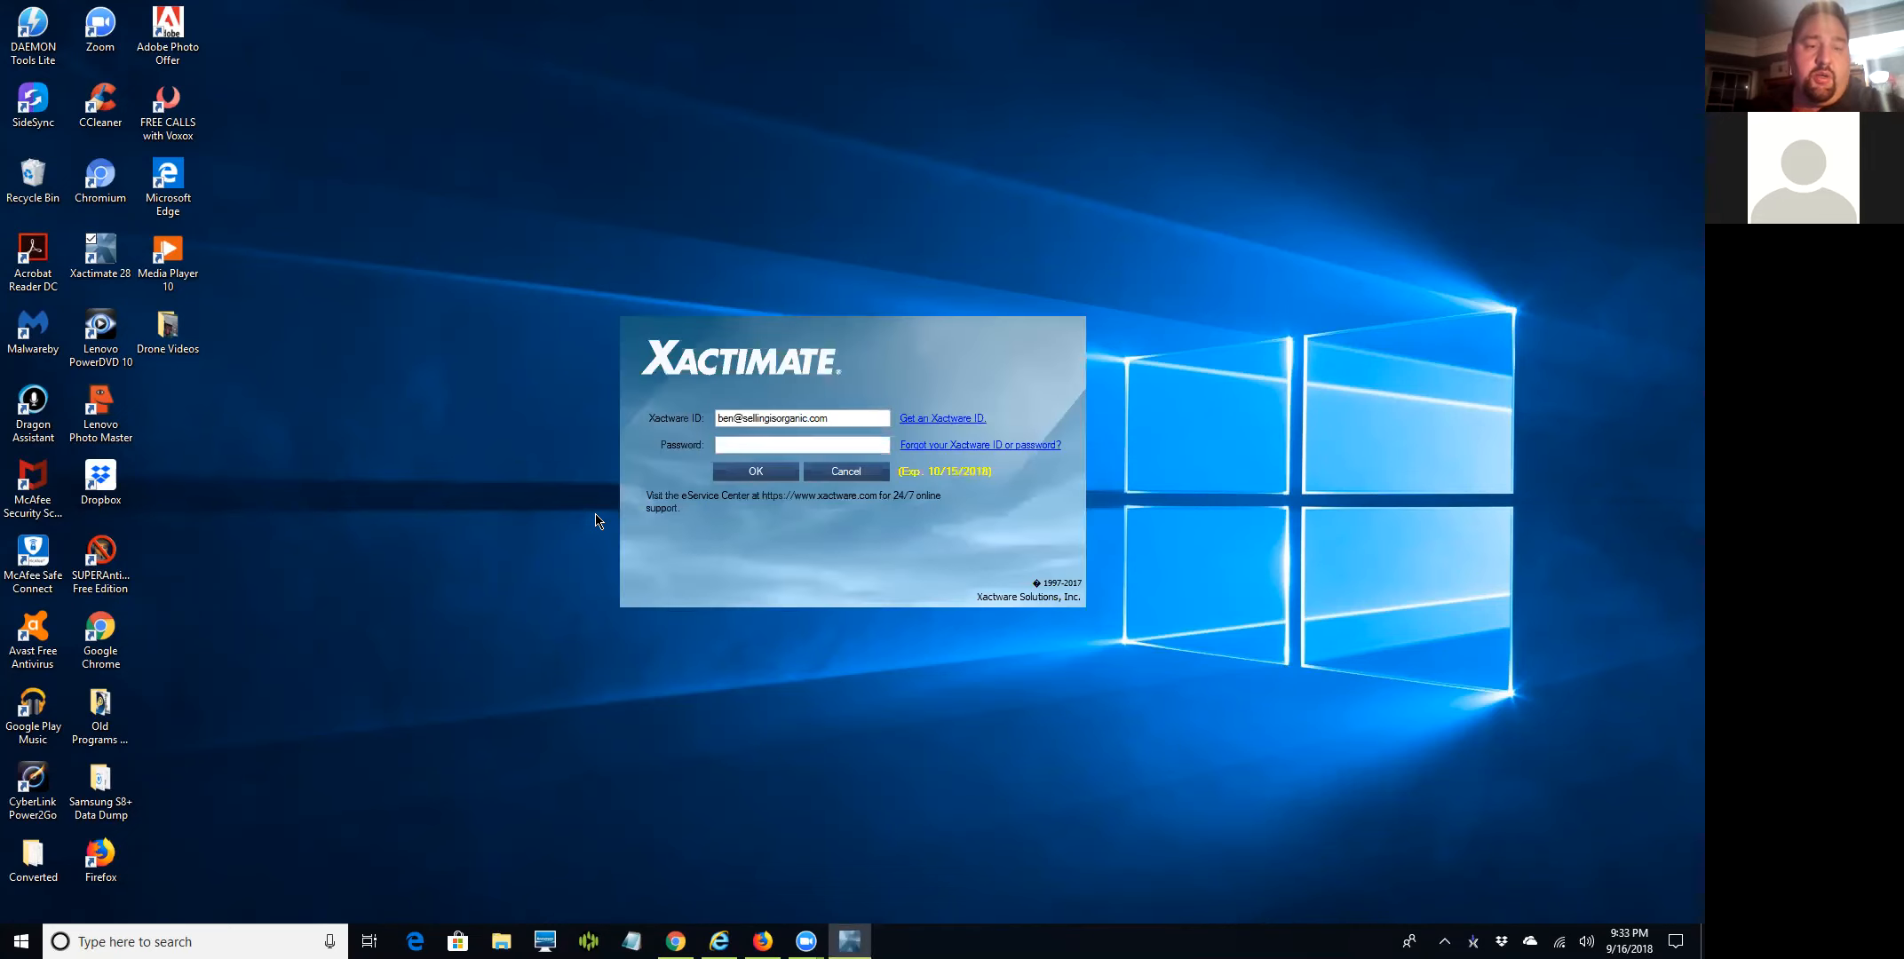
Sign in to Xactimate 28 with a corrected password after an invalid-login warning, then bring up a blank Notepad.
text(*******)
key(Return)
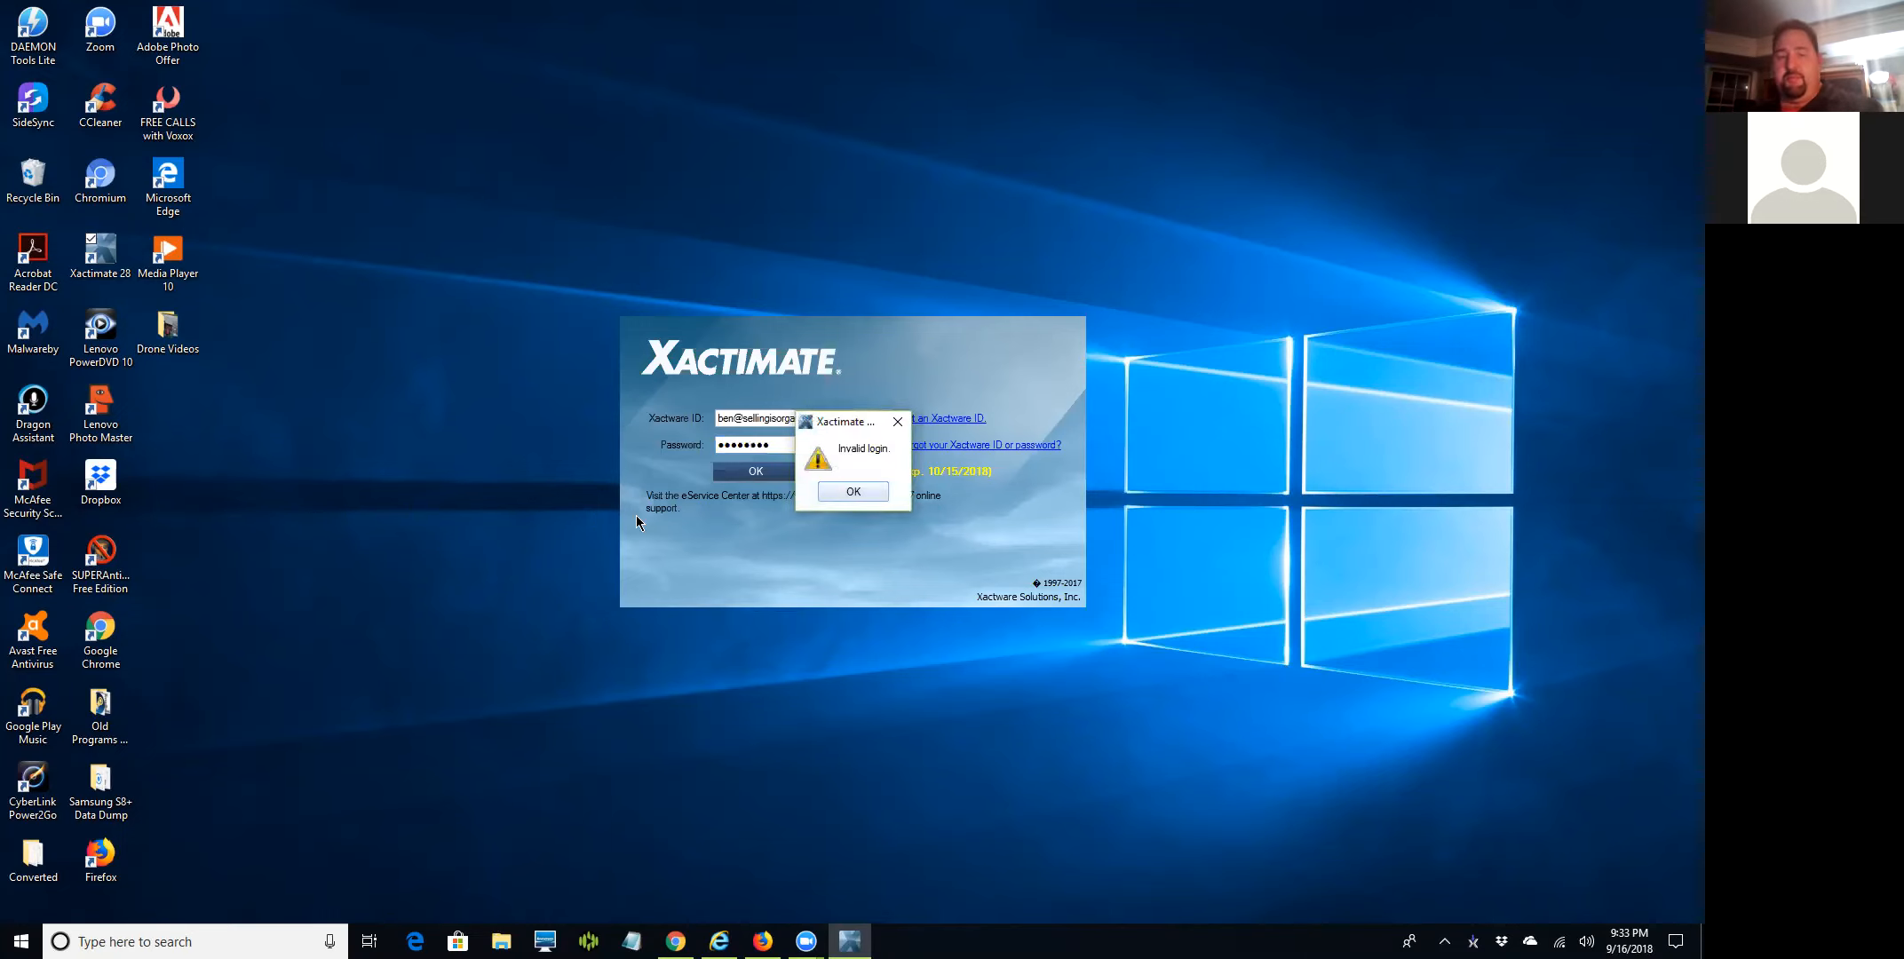
click(851, 492)
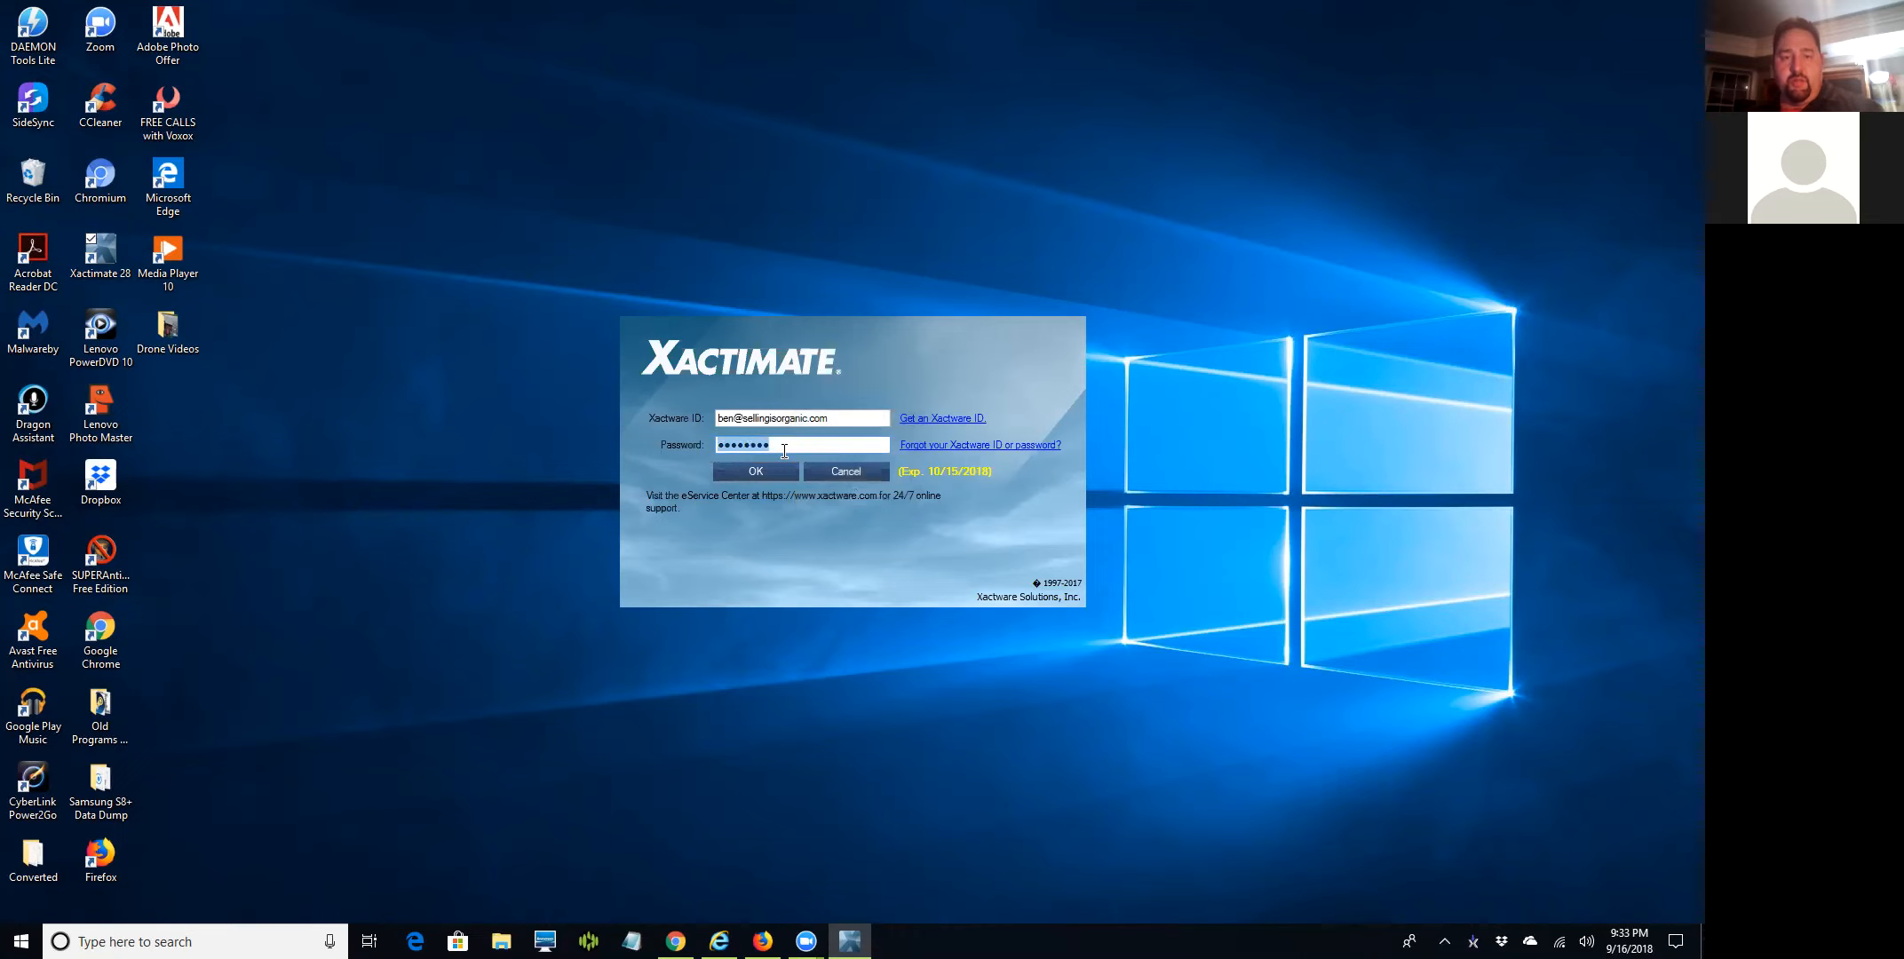
text(*********)
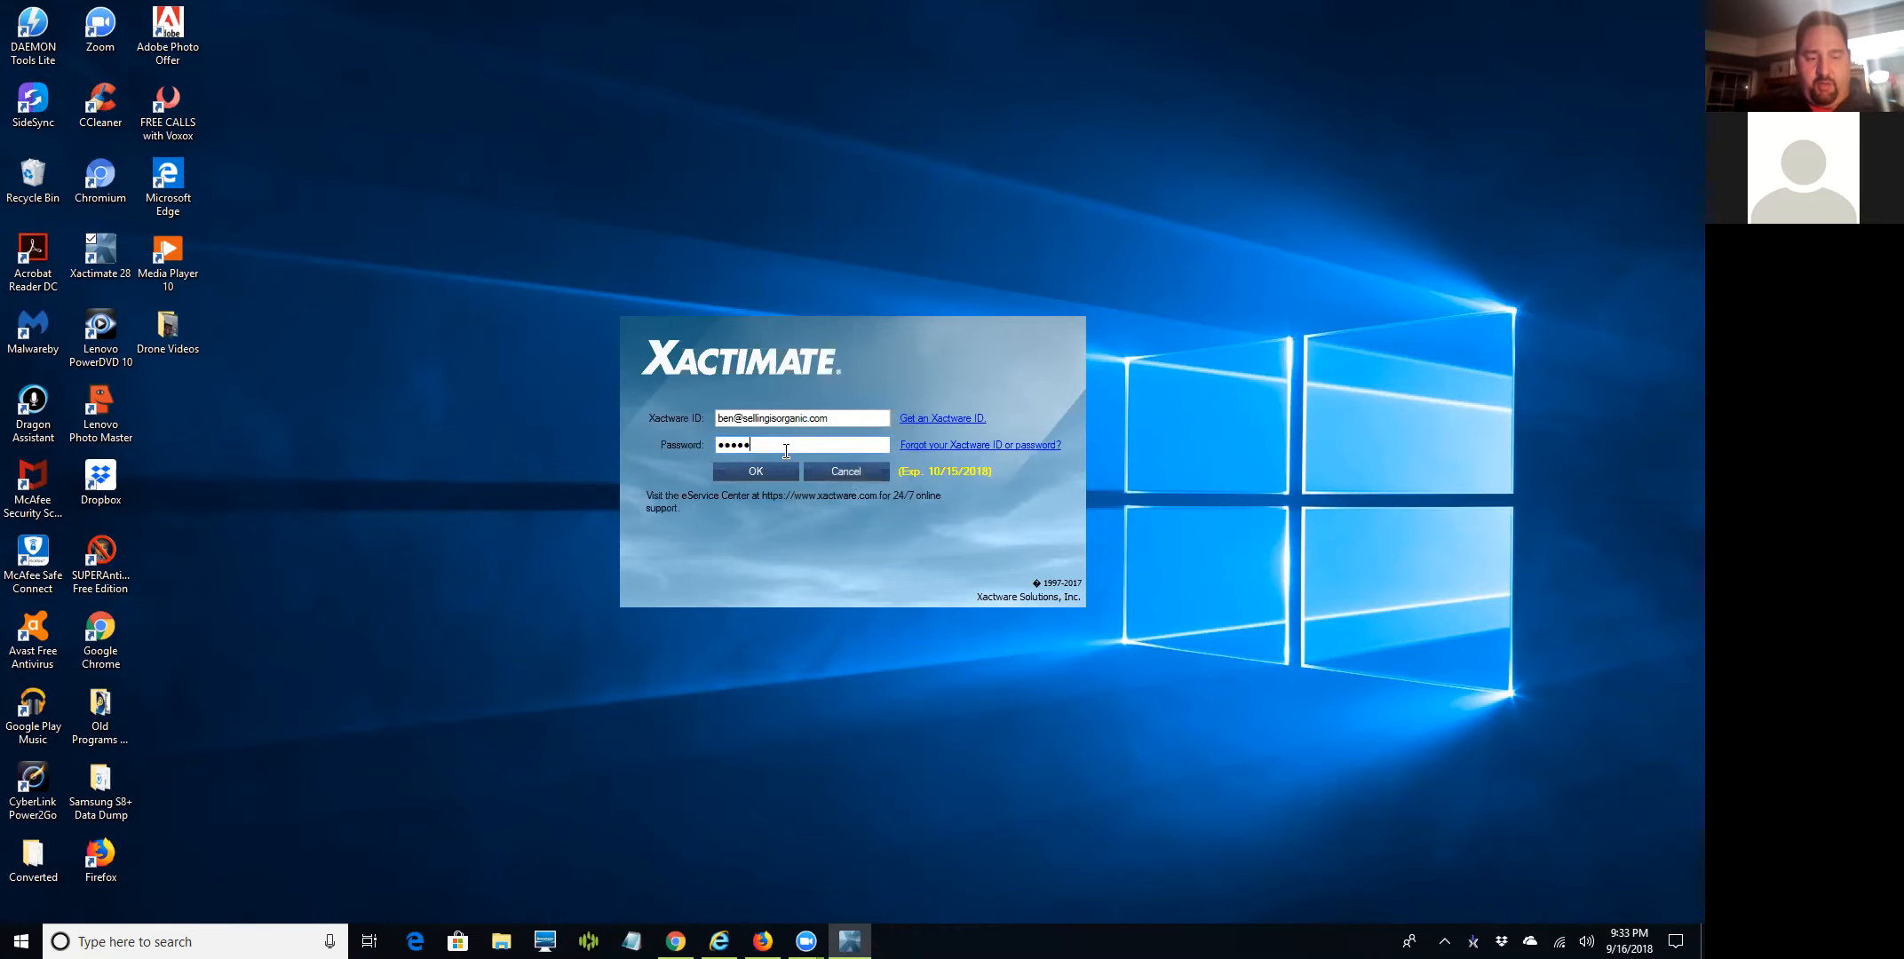
key(Return)
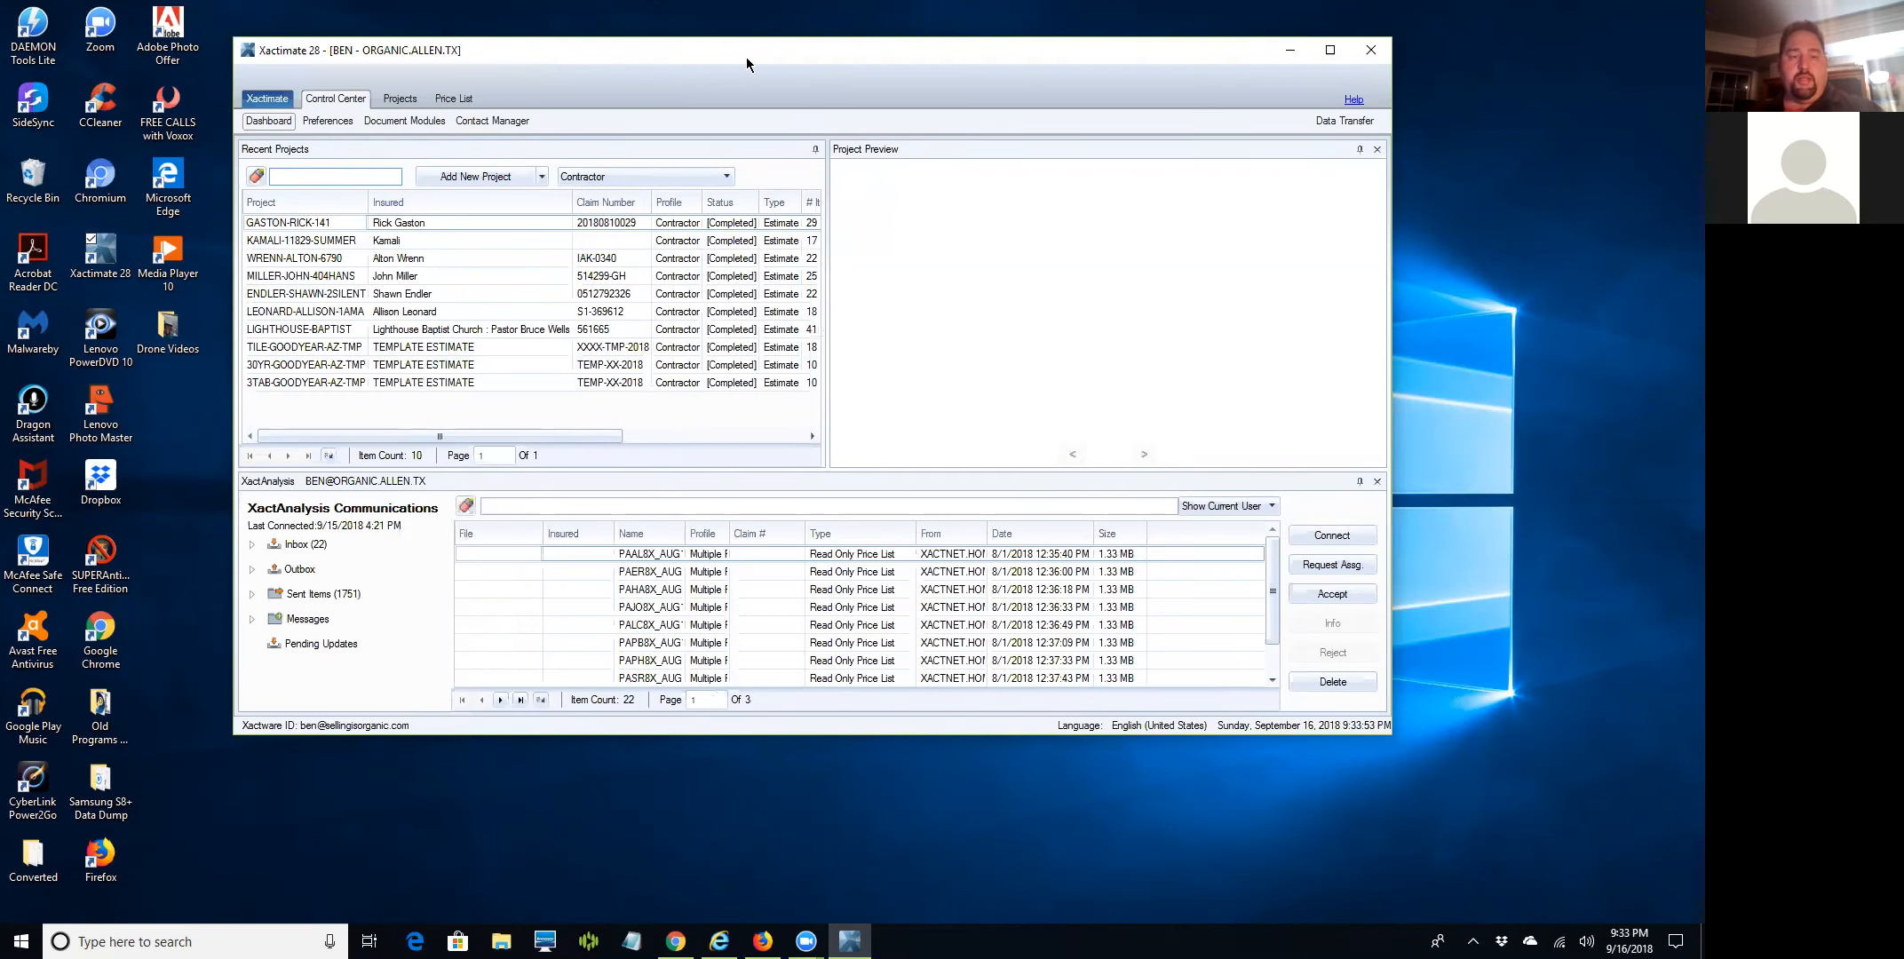
click(632, 940)
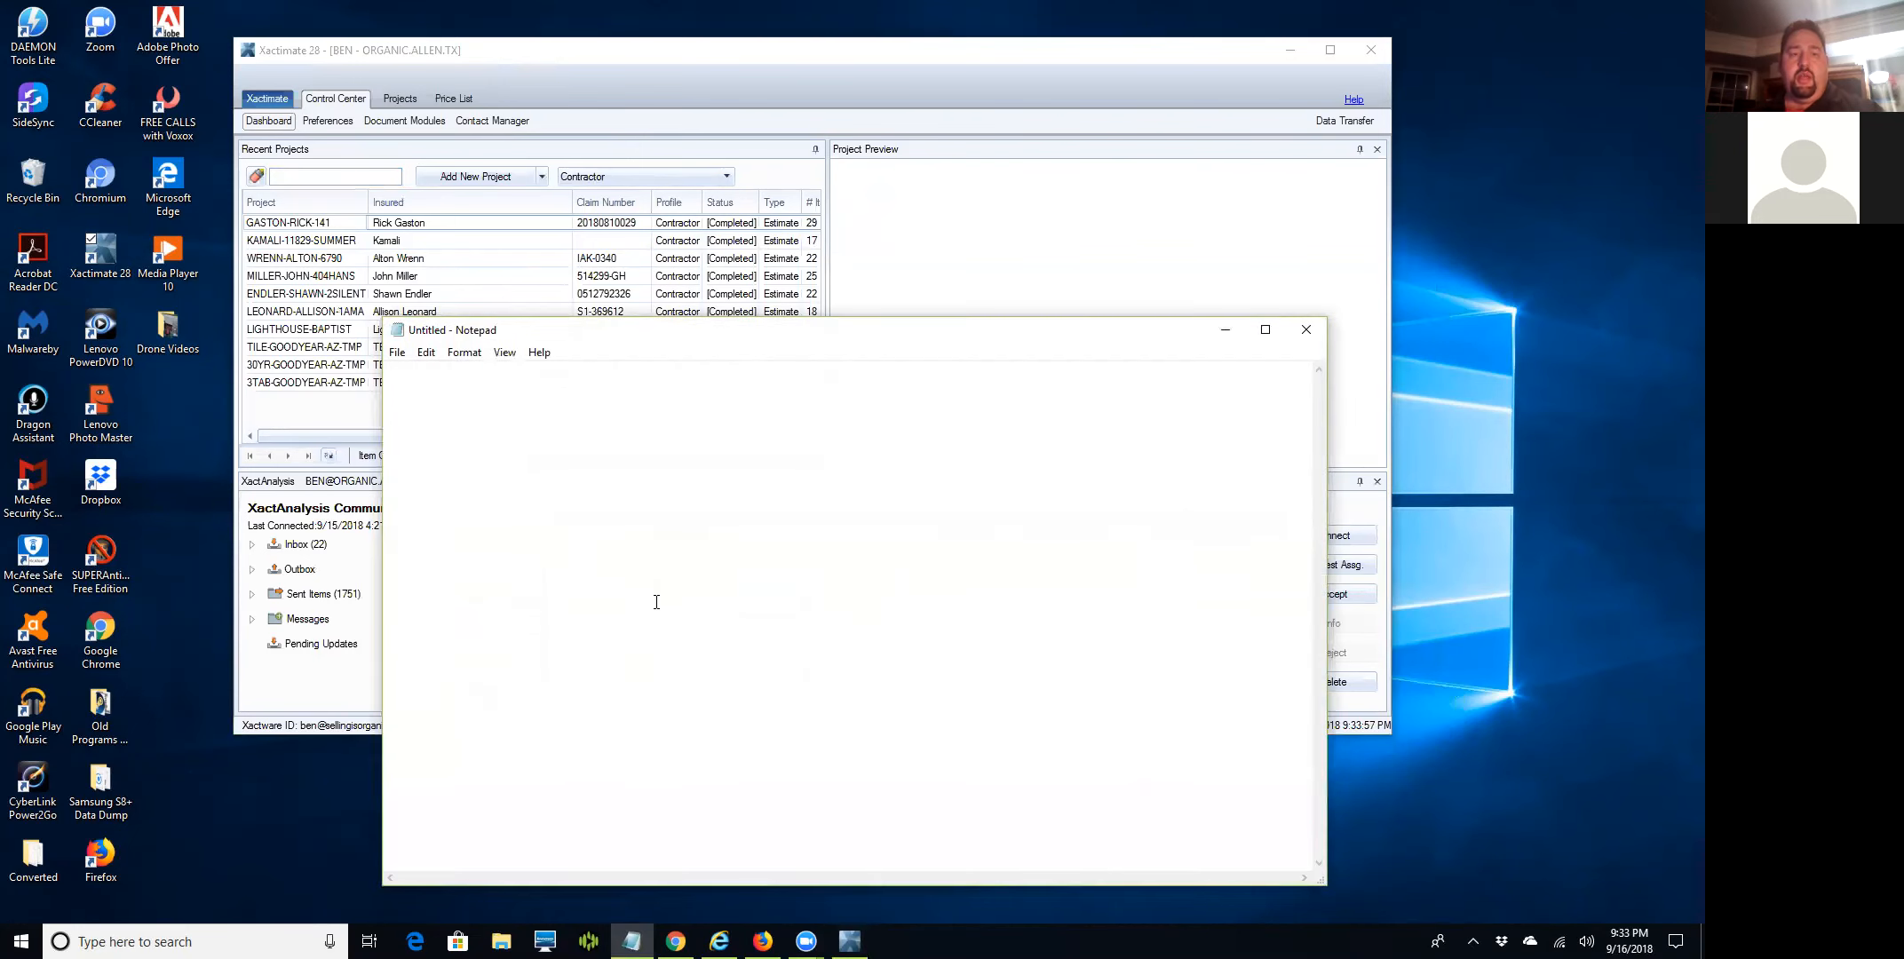
Open the Notes For Xactimates text file in Notepad.
click(396, 353)
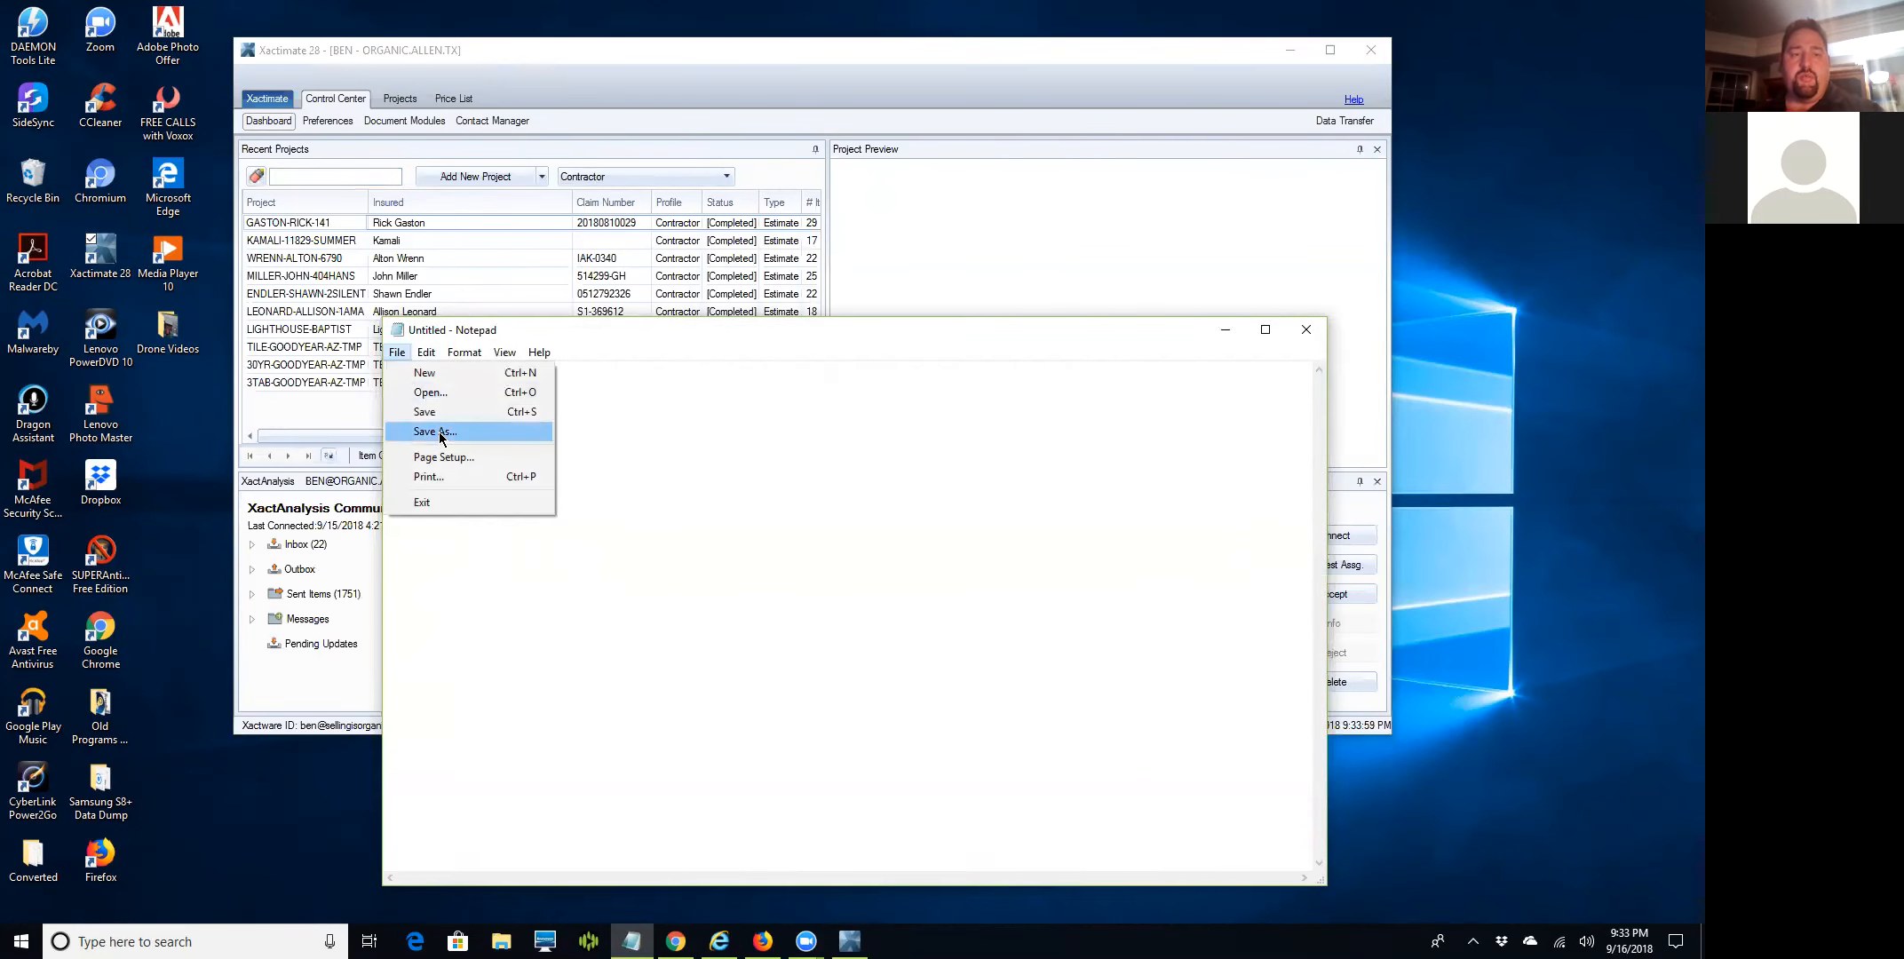
click(440, 392)
scroll(692, 692, down, 5)
click(646, 738)
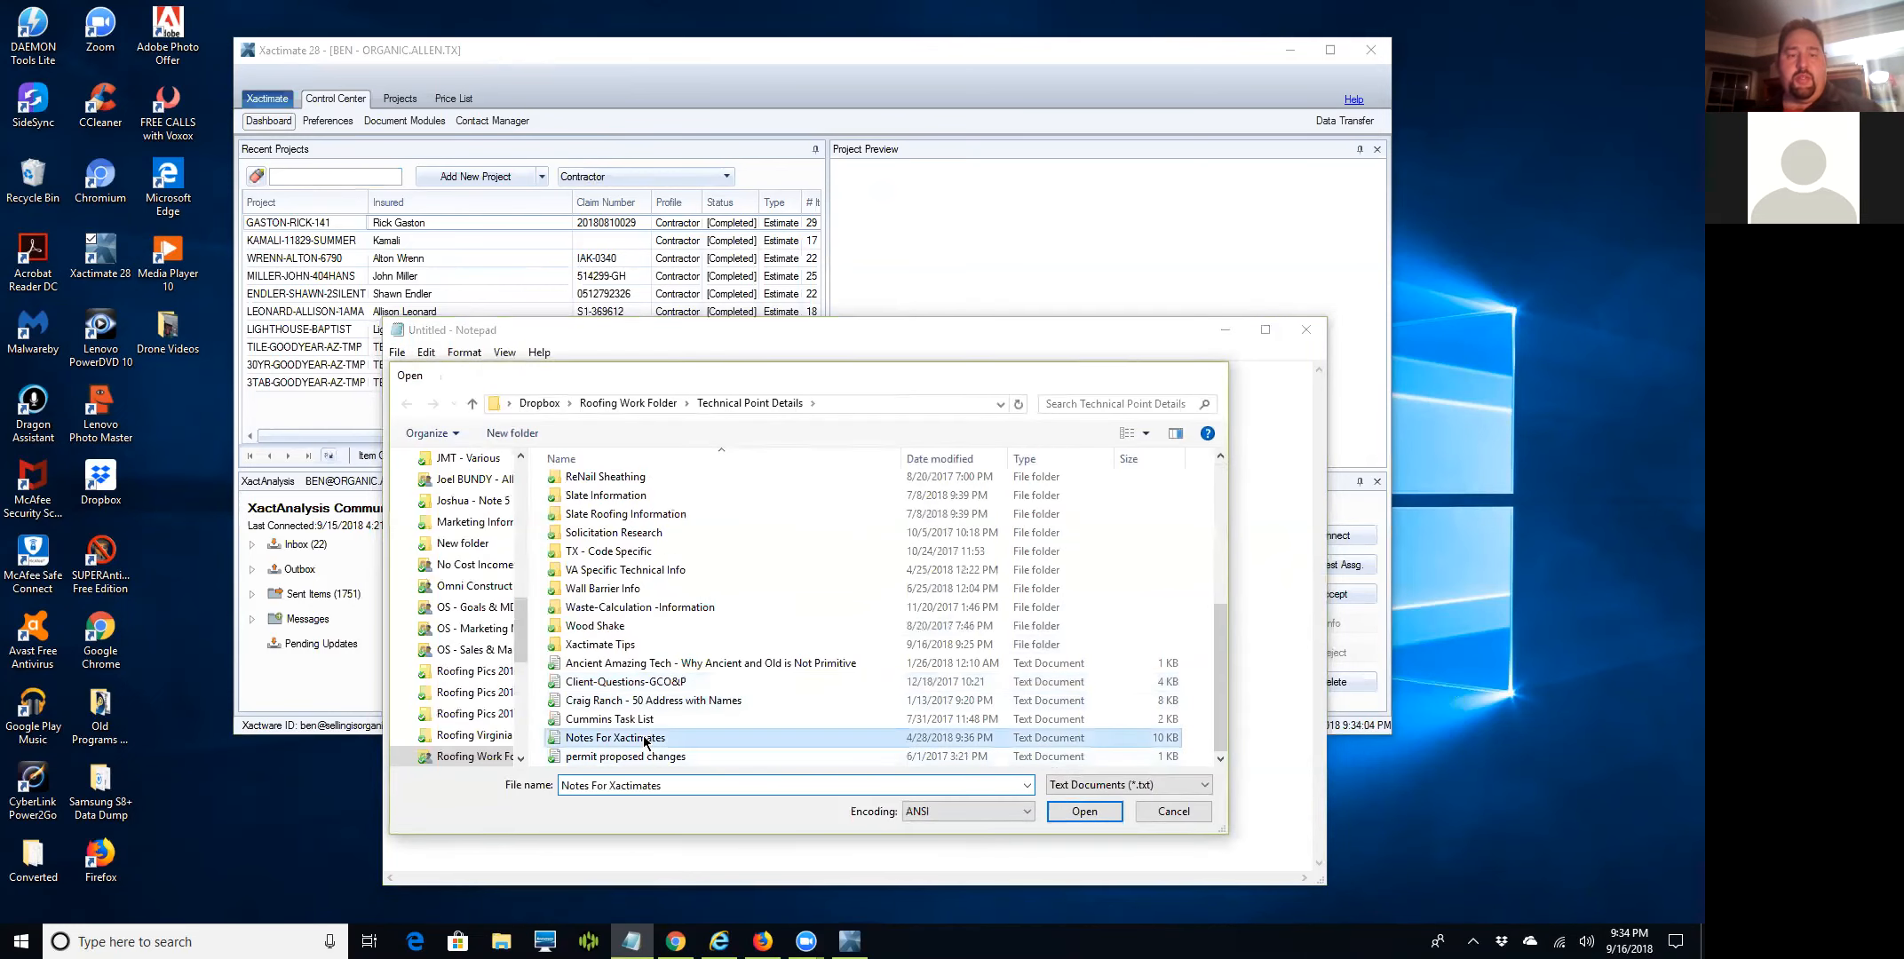
double_click(644, 739)
Read through the notes, move the window aside, and minimize it to reveal Xactimate.
scroll(593, 746, down, 10)
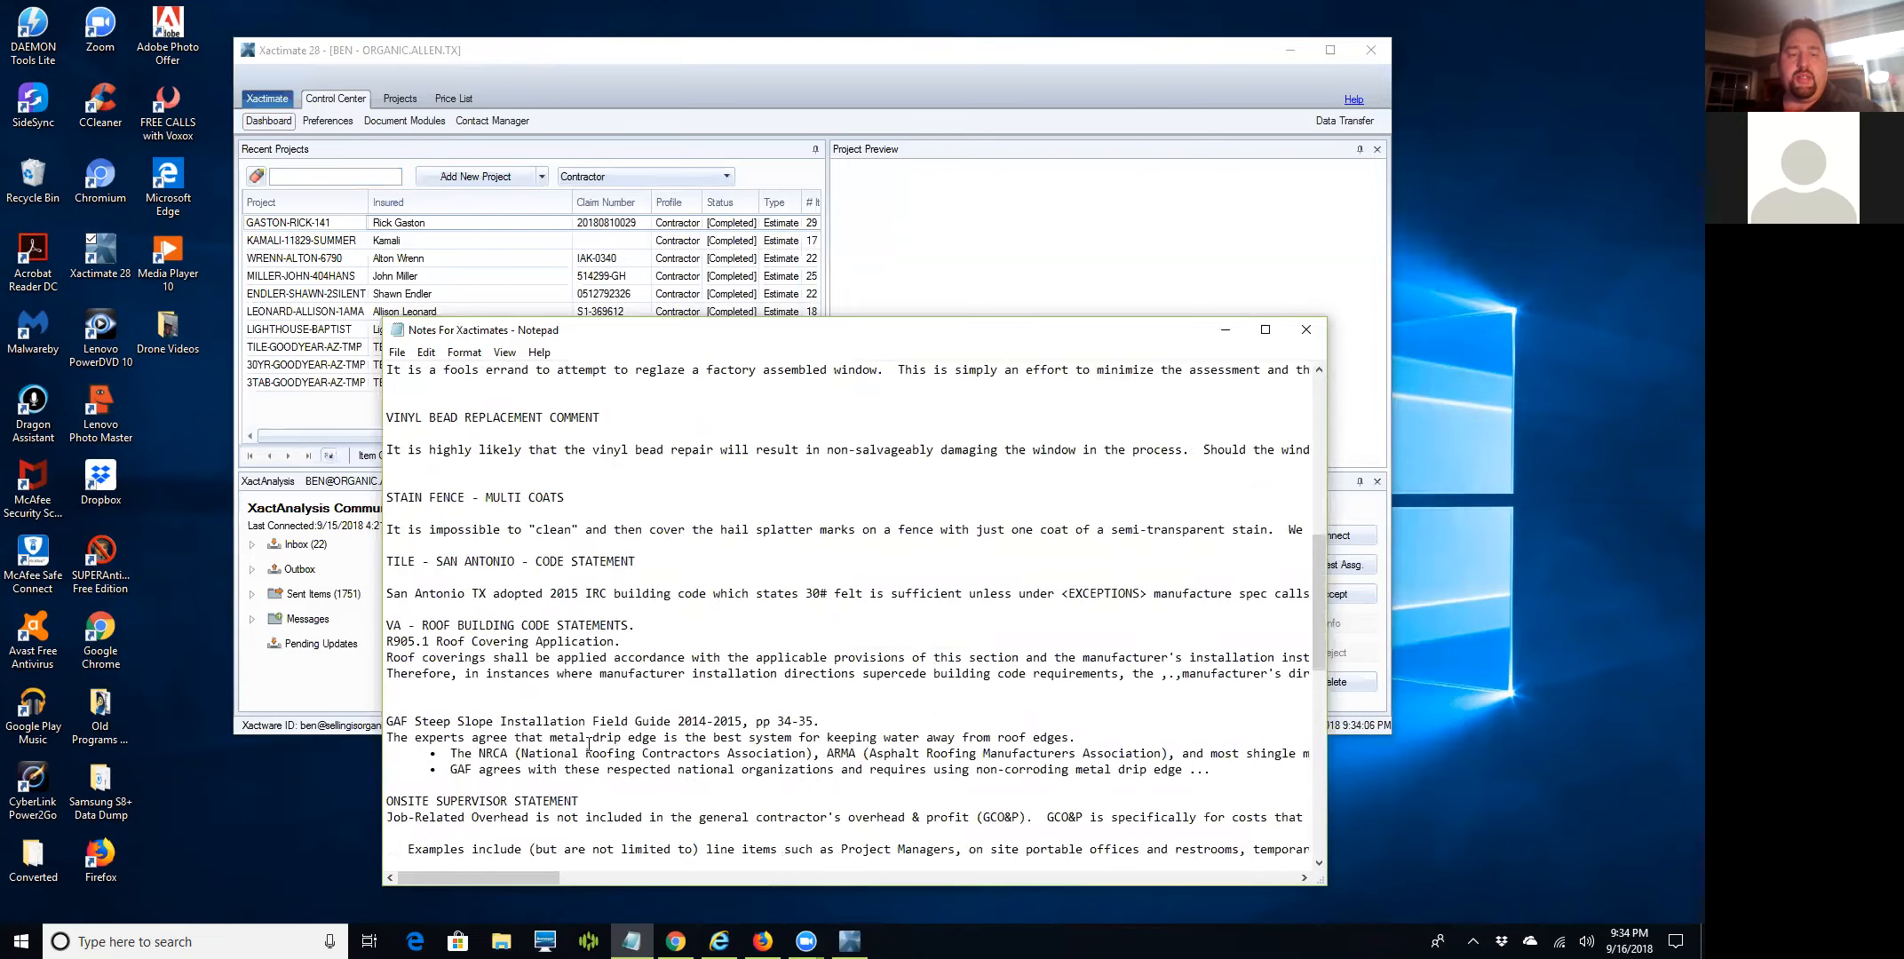
scroll(589, 744, down, 10)
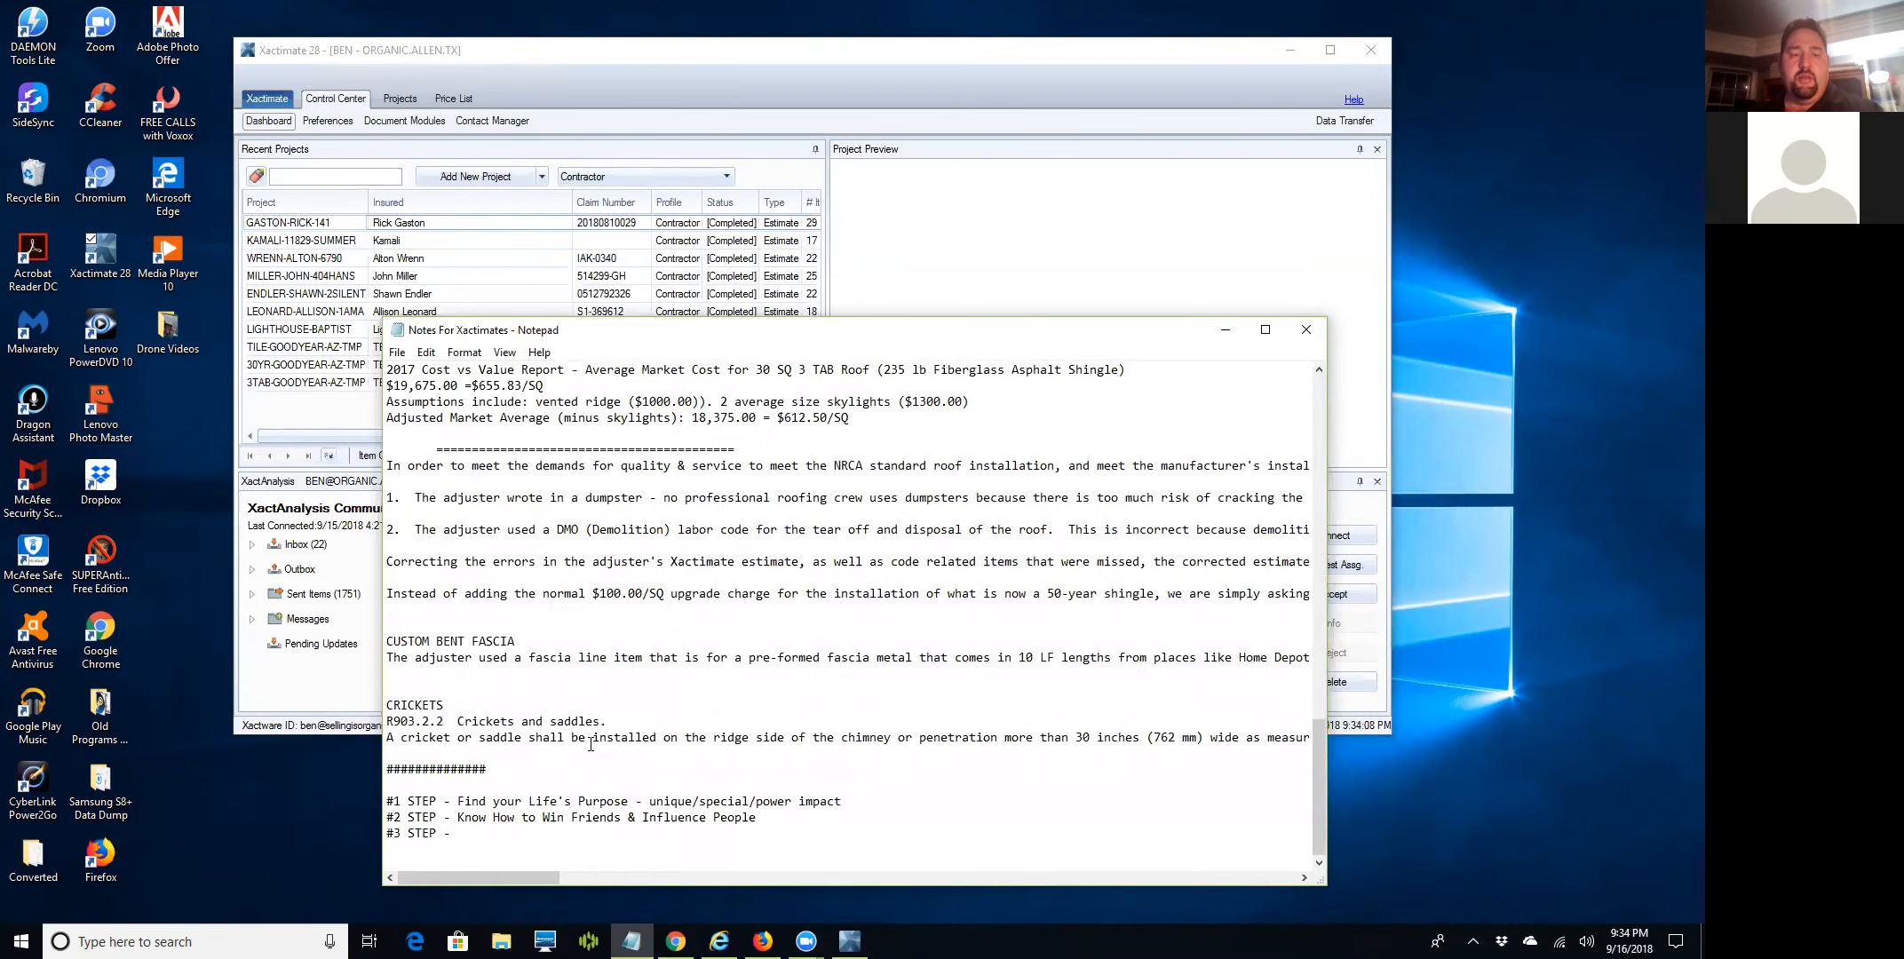
scroll(590, 744, up, 10)
scroll(590, 737, down, 10)
scroll(591, 733, up, 20)
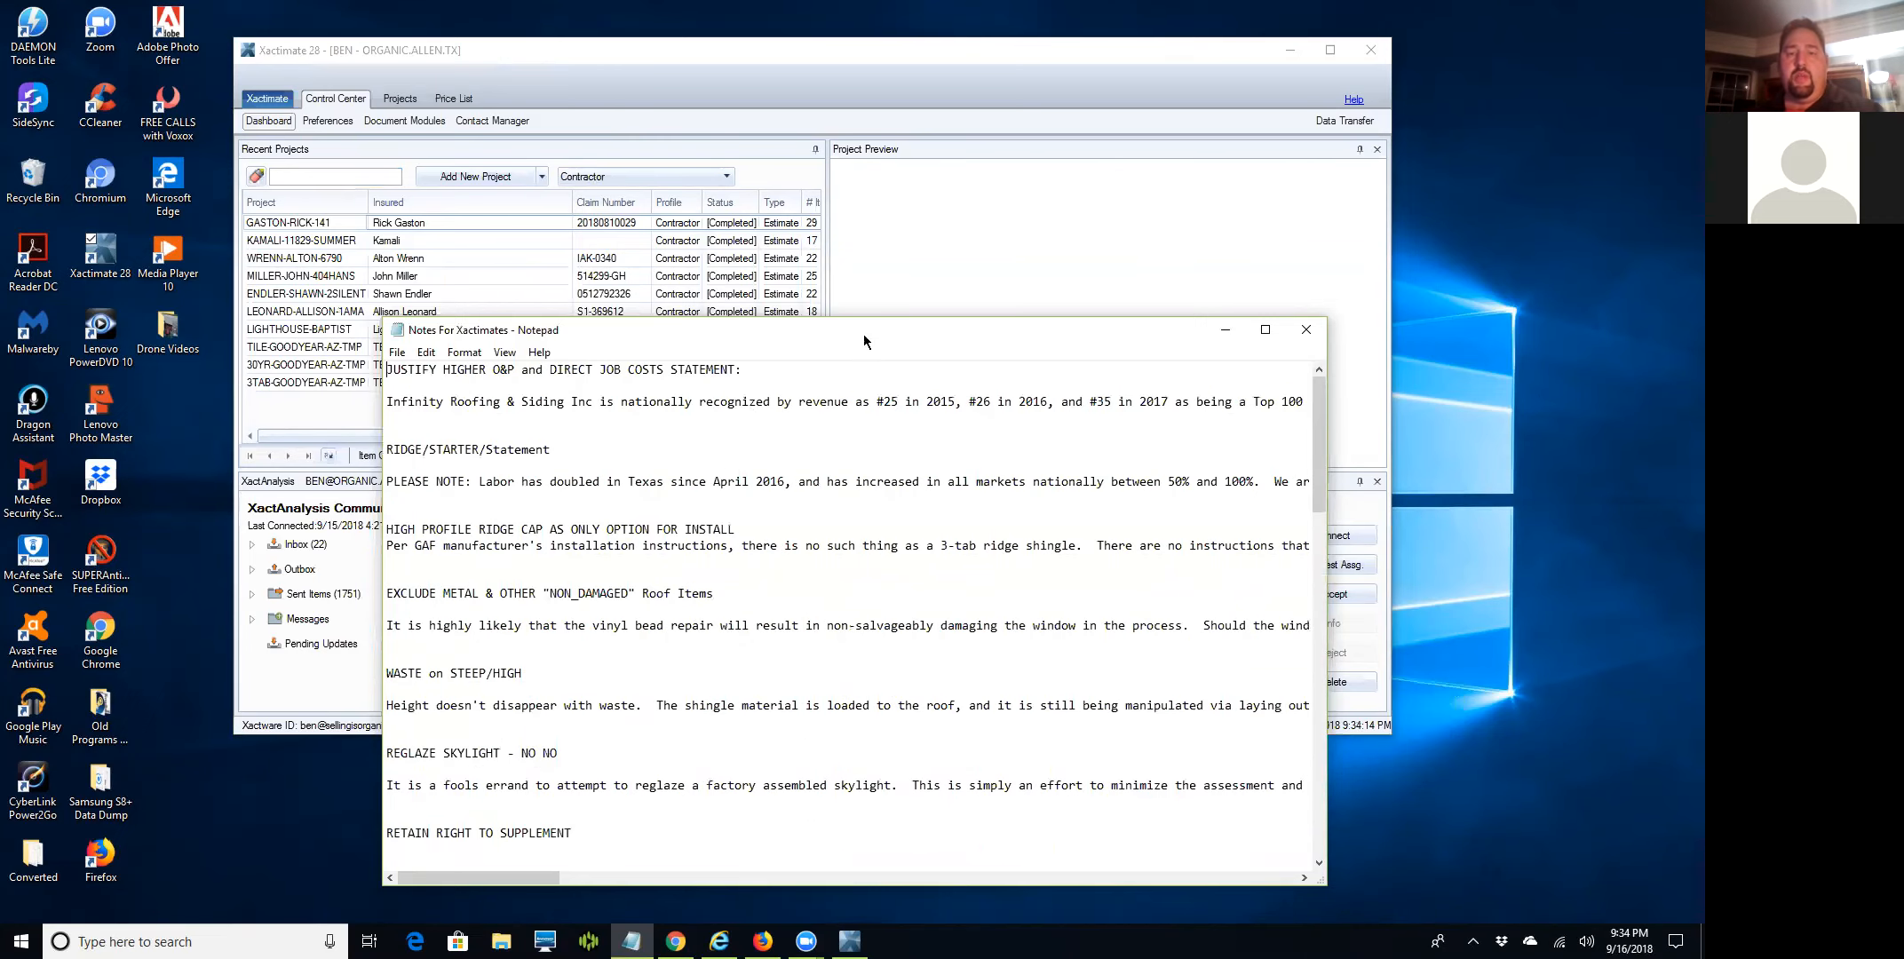
drag(875, 344, 1205, 371)
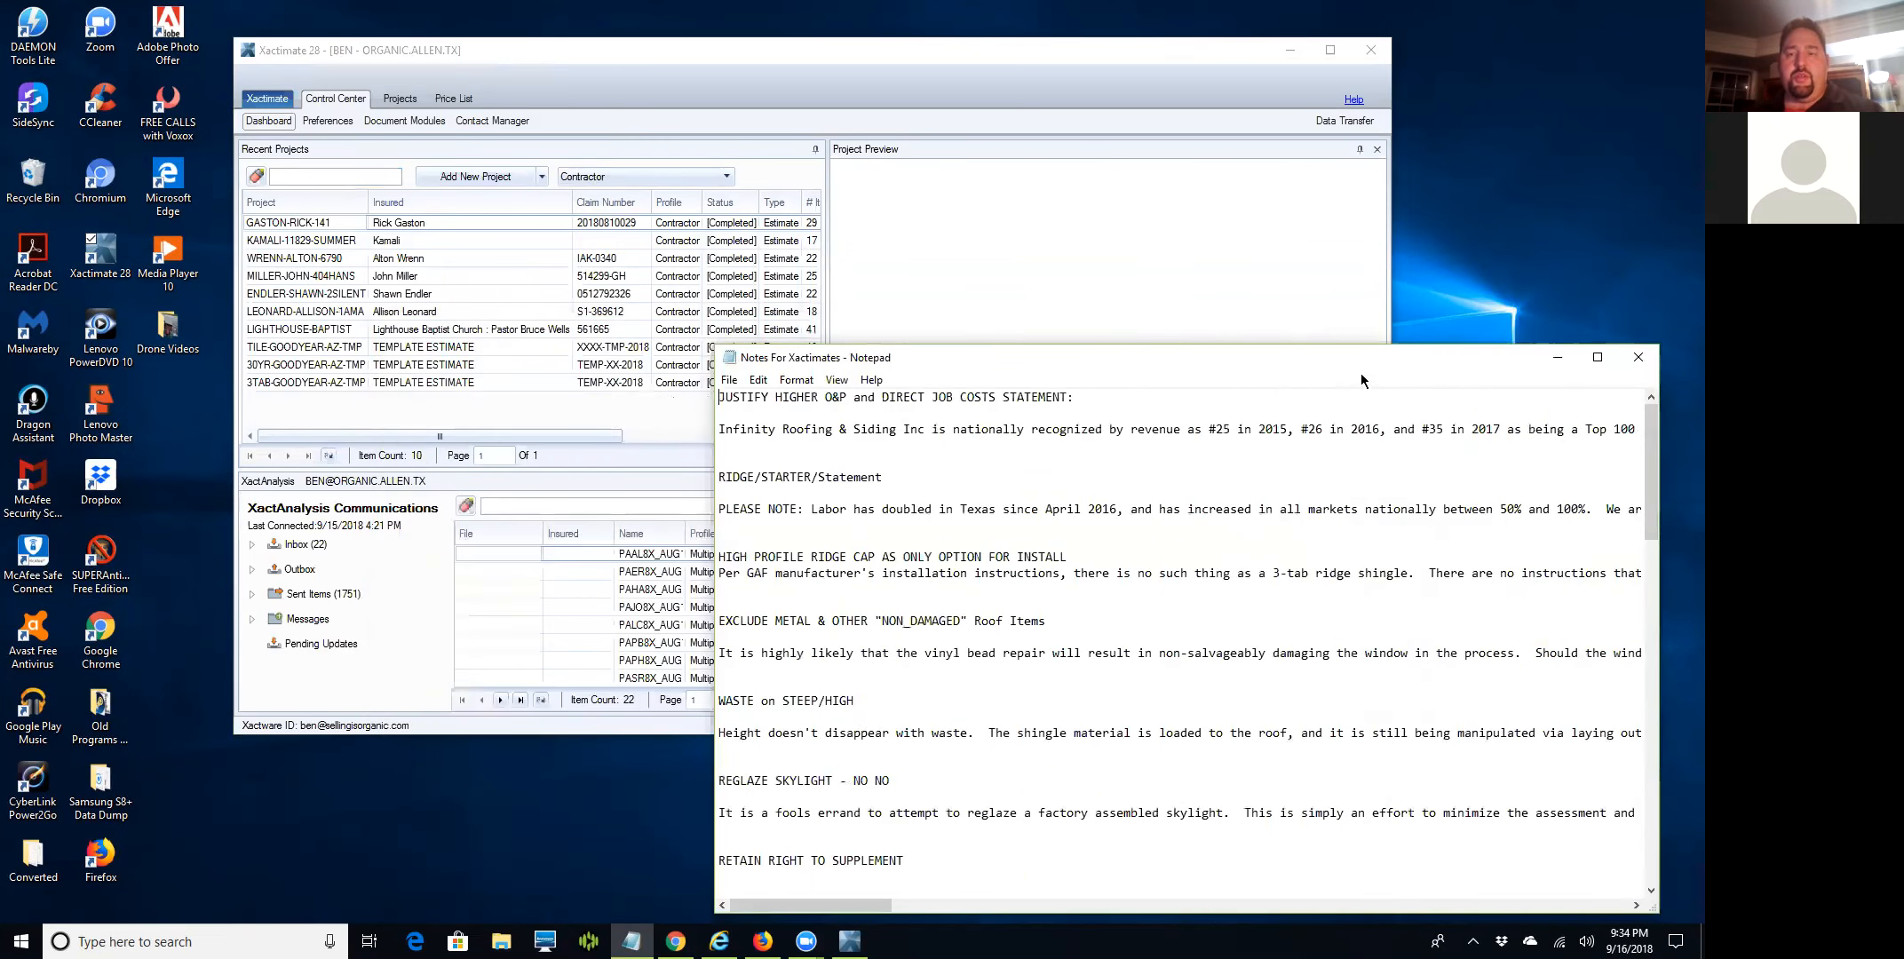
click(1555, 359)
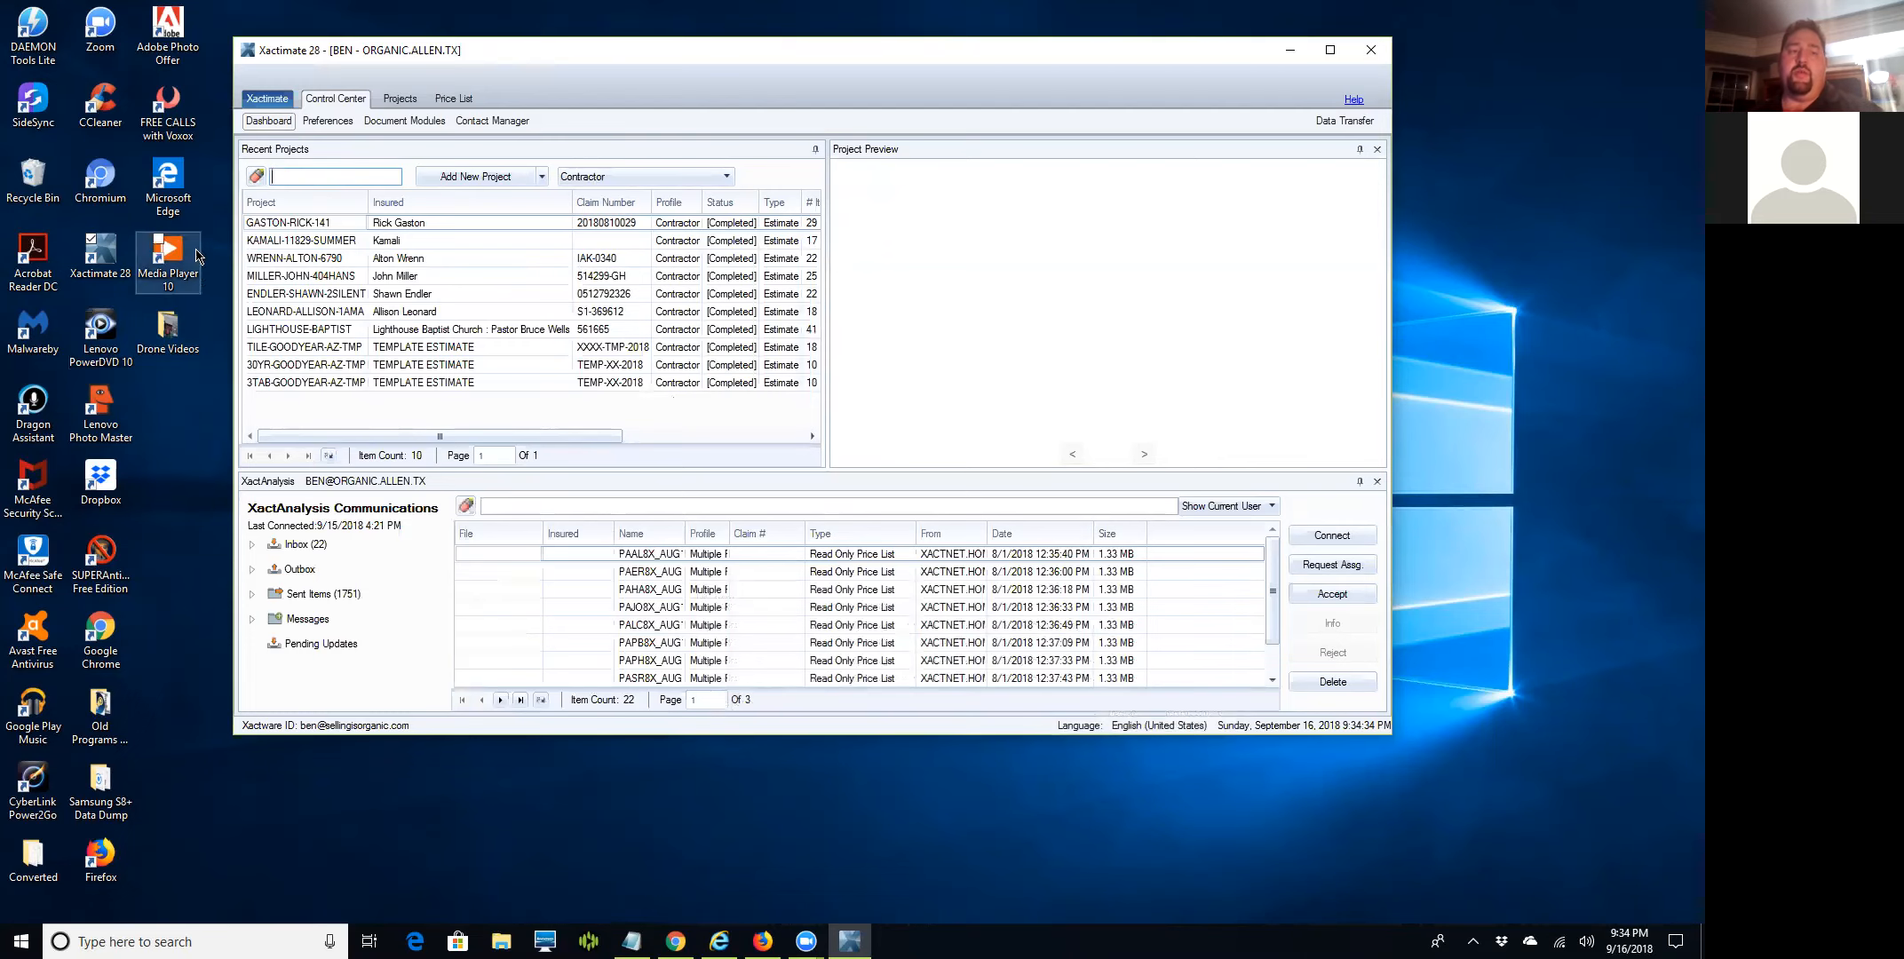
click(169, 180)
Launch Microsoft Edge and shift its window down and slightly narrower.
double_click(169, 180)
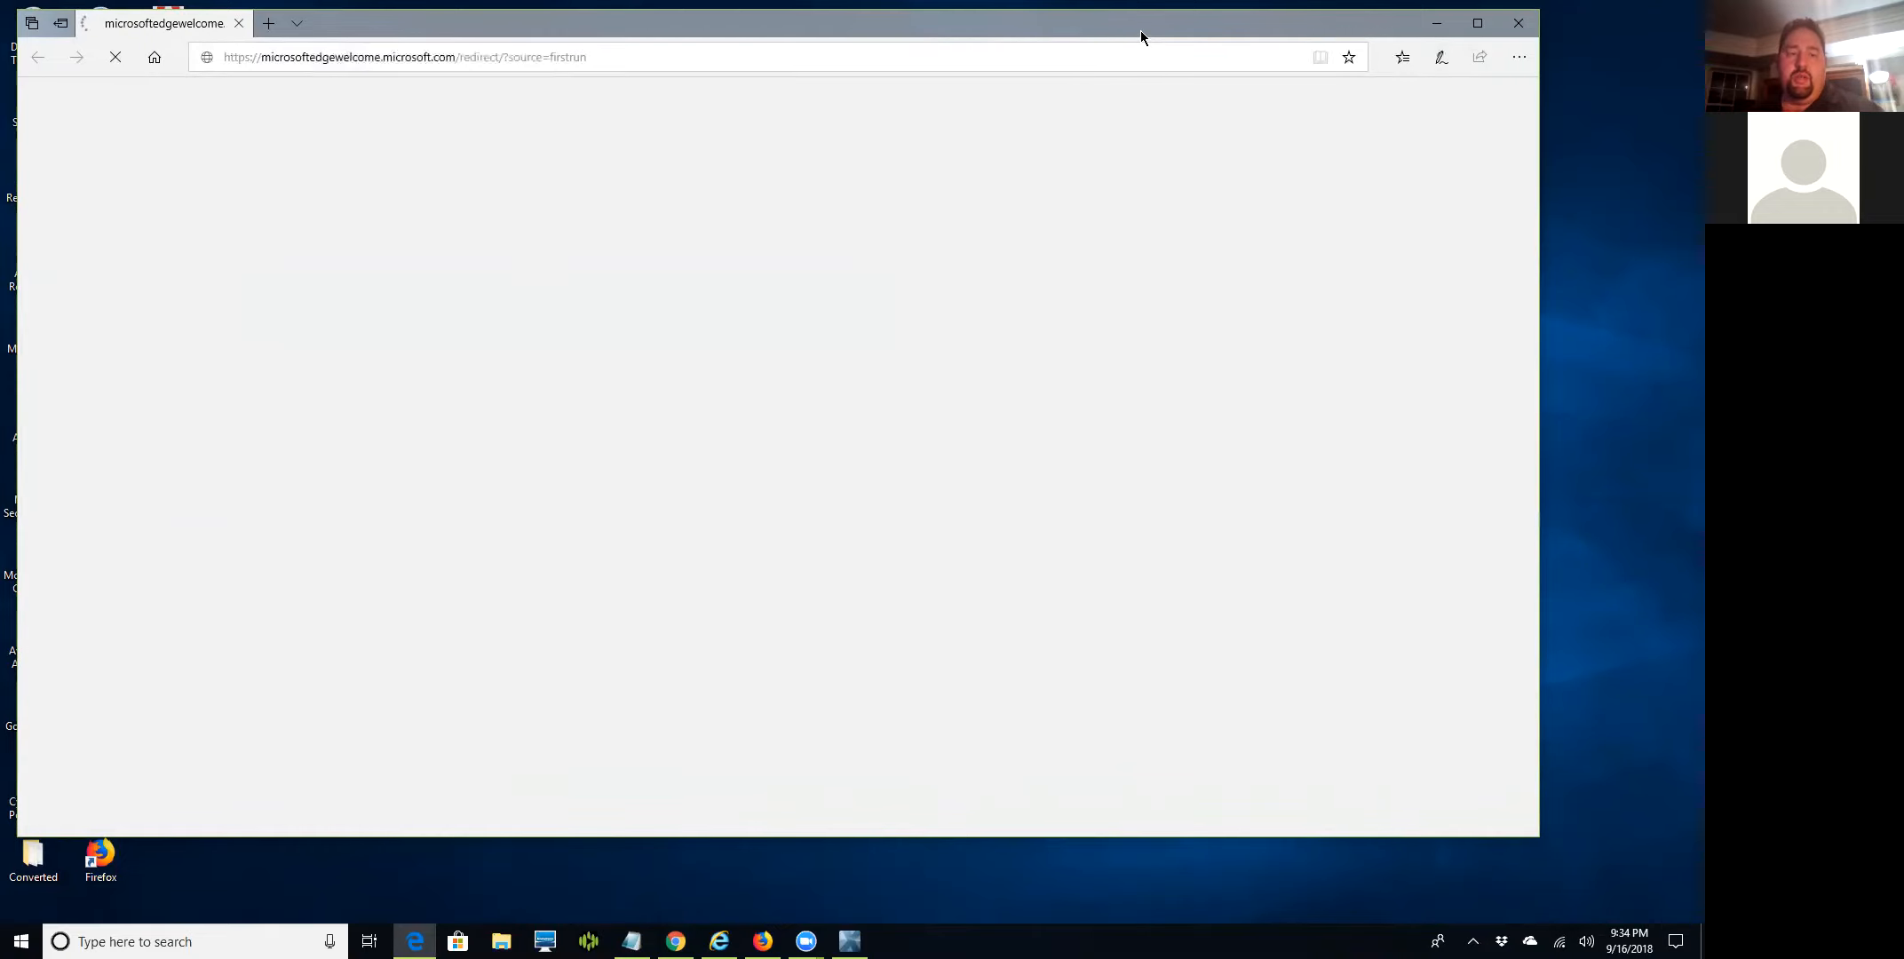
drag(1141, 30, 1137, 102)
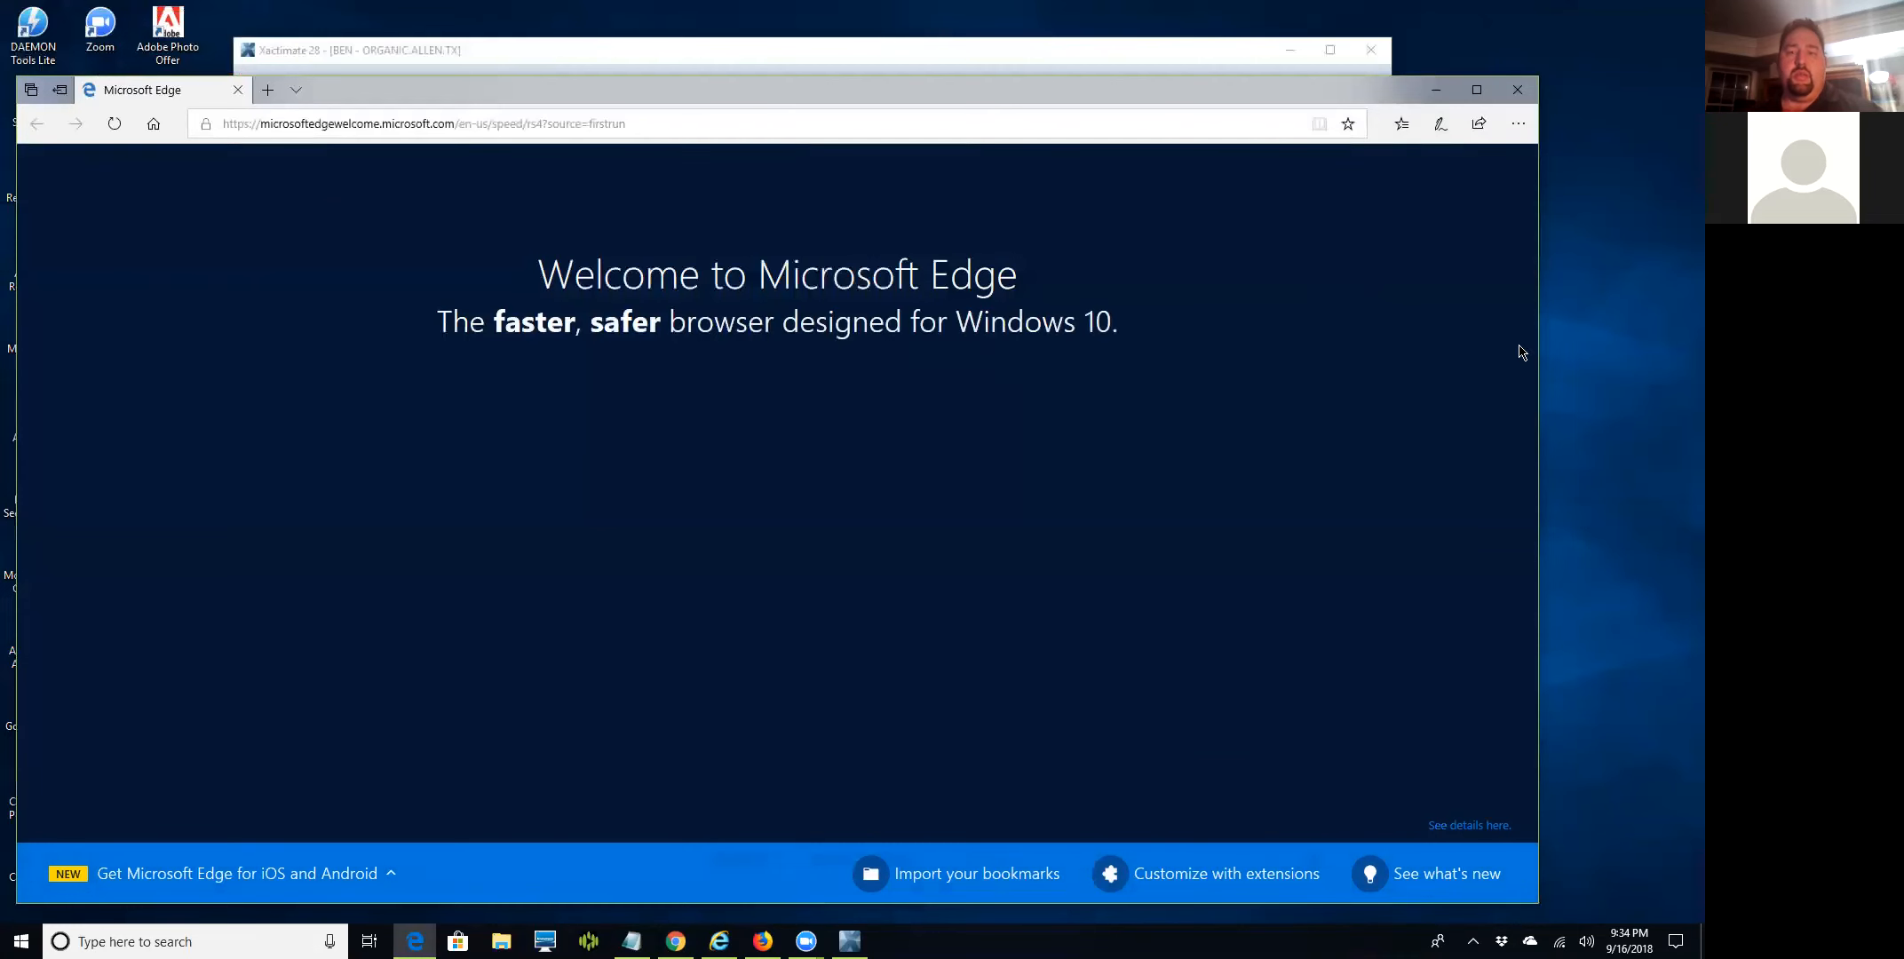
drag(1538, 375, 1480, 373)
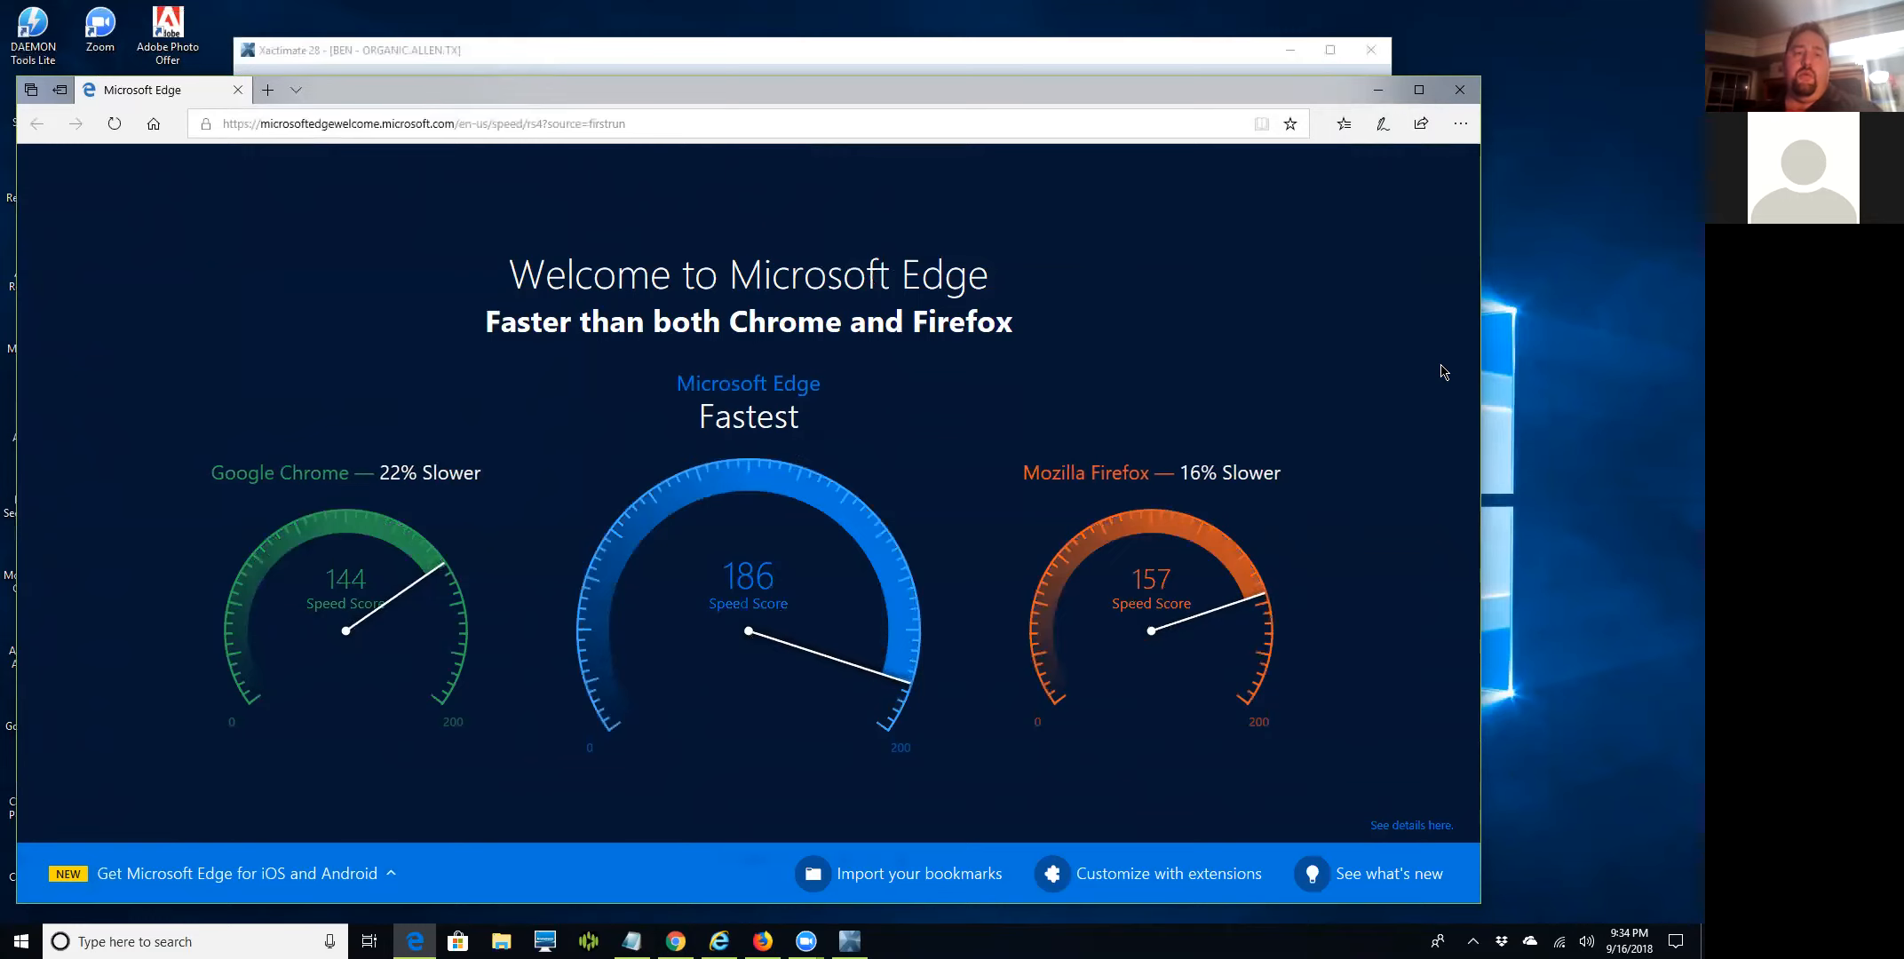
Open the Edge welcome page in Internet Explorer from the browser's options menu.
click(1457, 125)
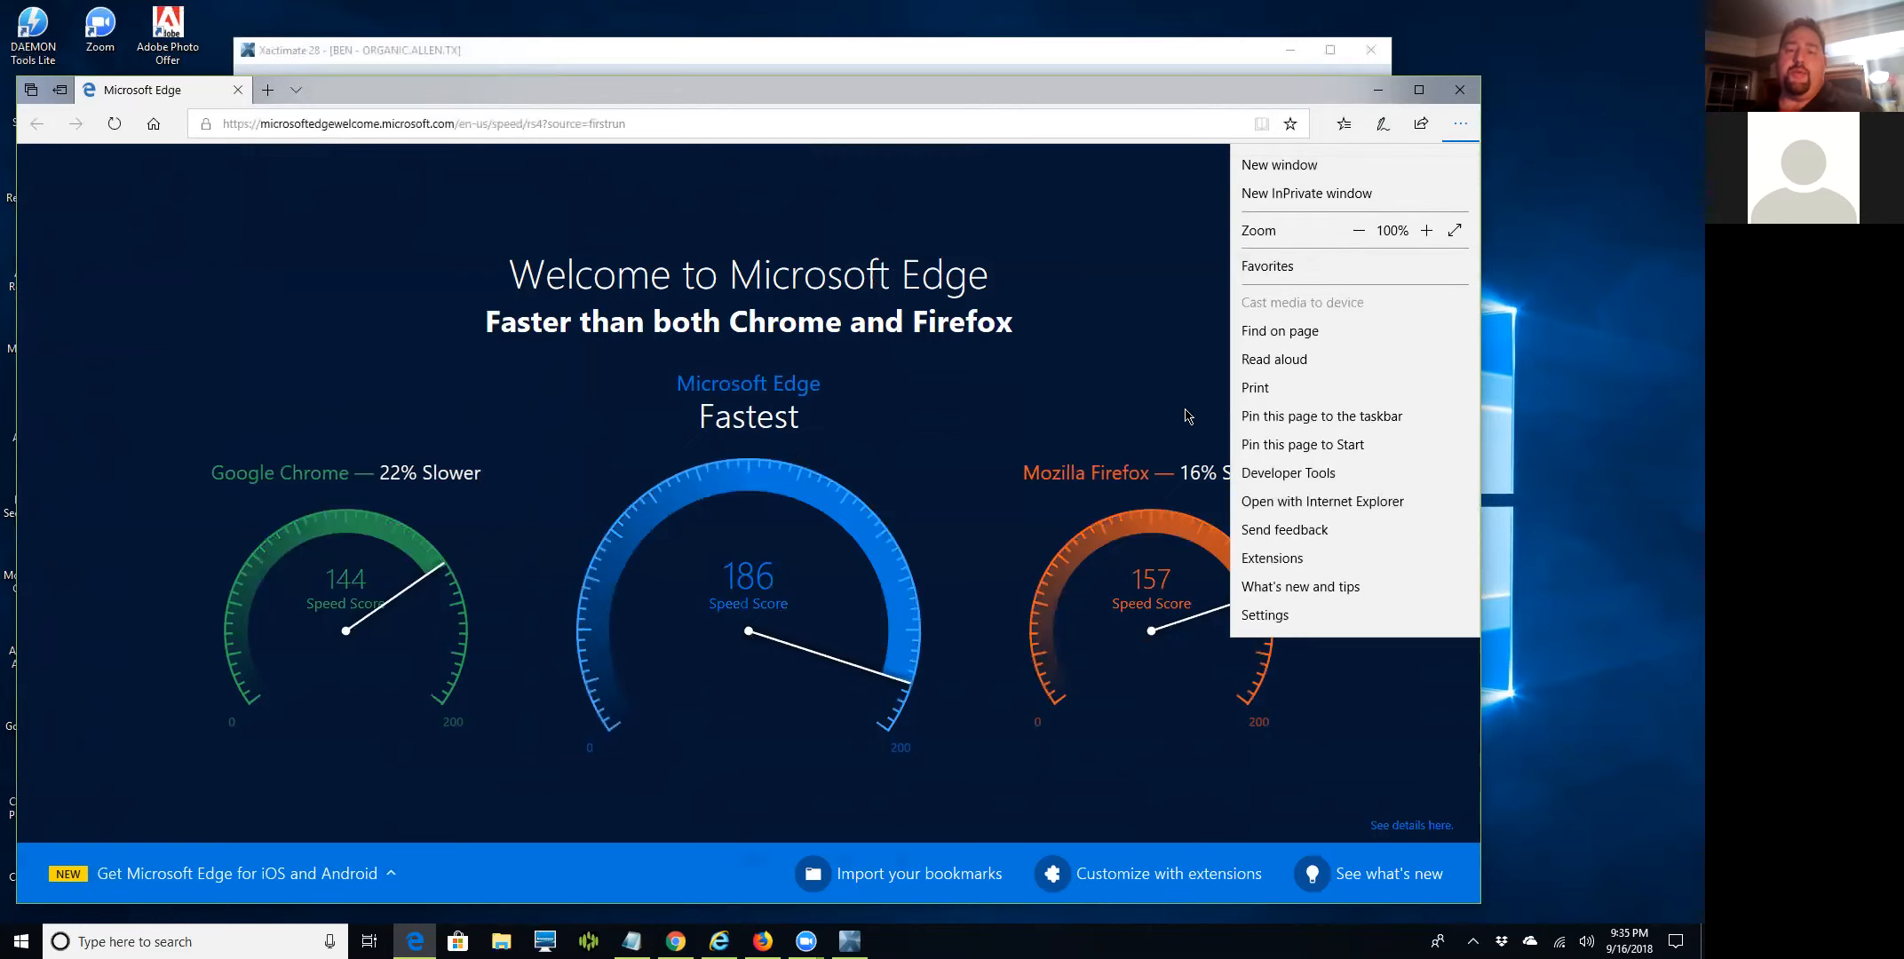
click(1143, 190)
click(1459, 124)
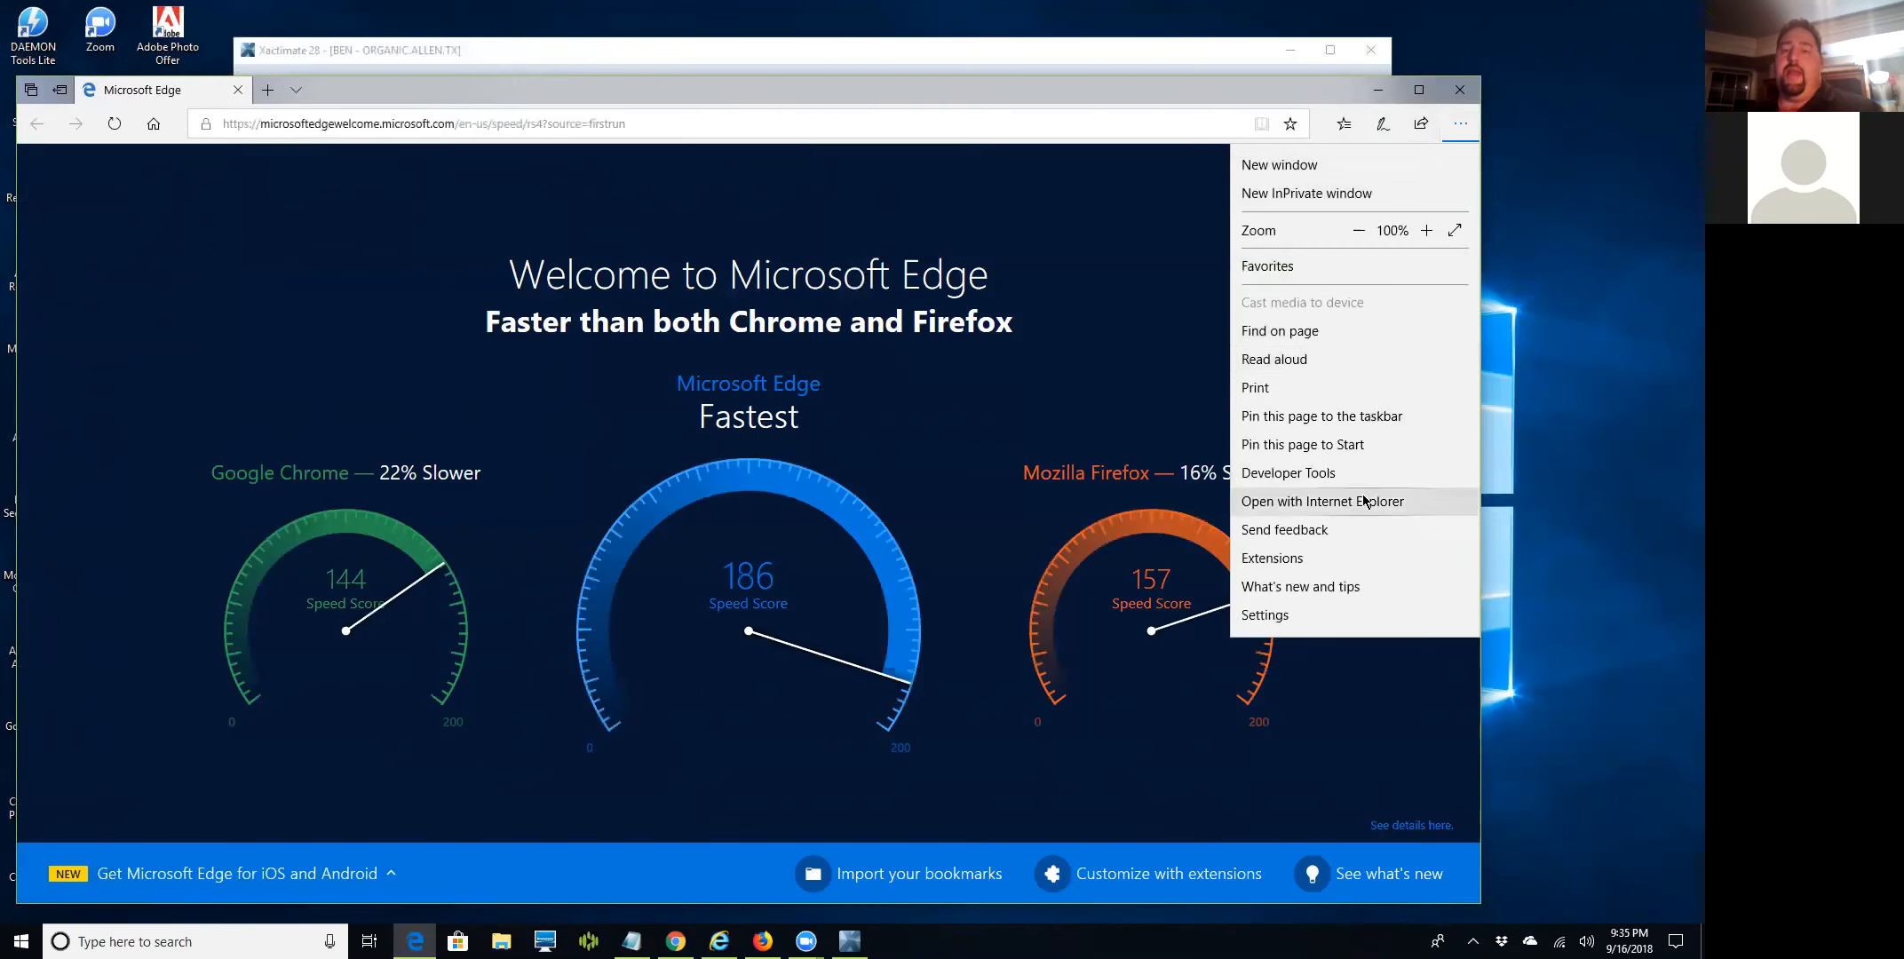
click(1368, 502)
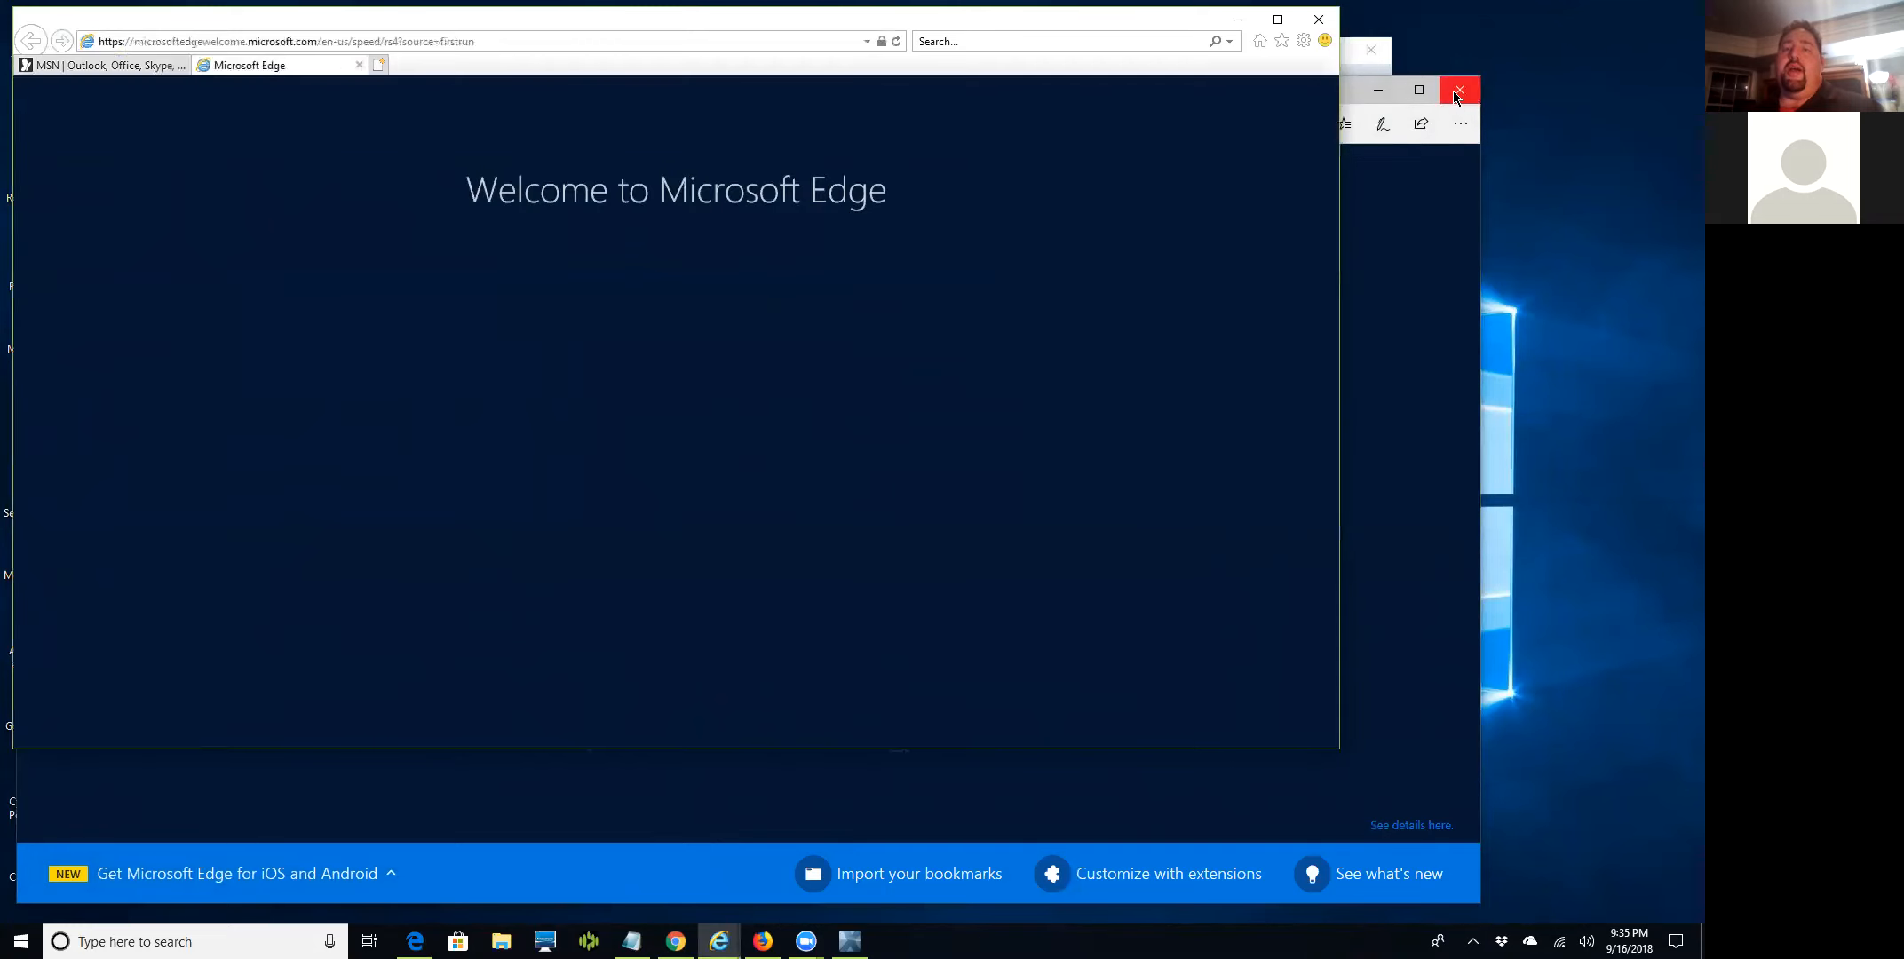
Close Edge, maximize Internet Explorer, and dismiss the Avast notification.
click(1456, 91)
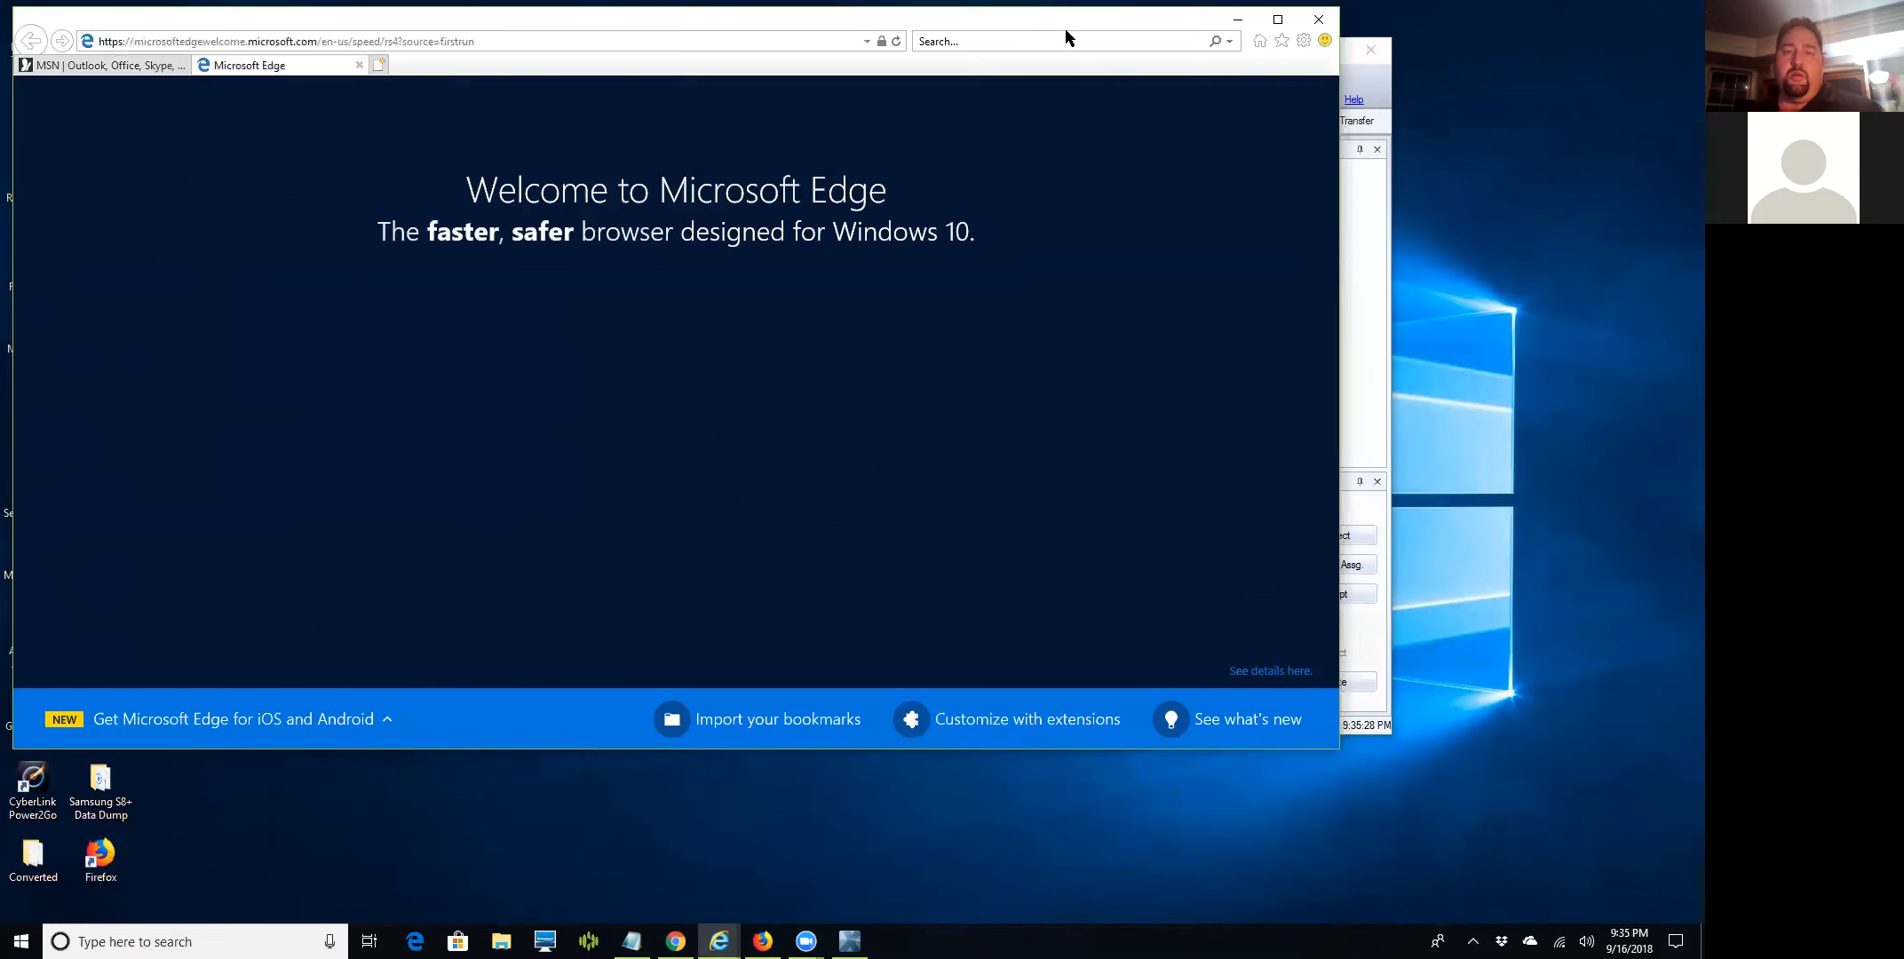
drag(1059, 16, 1074, 55)
click(1296, 60)
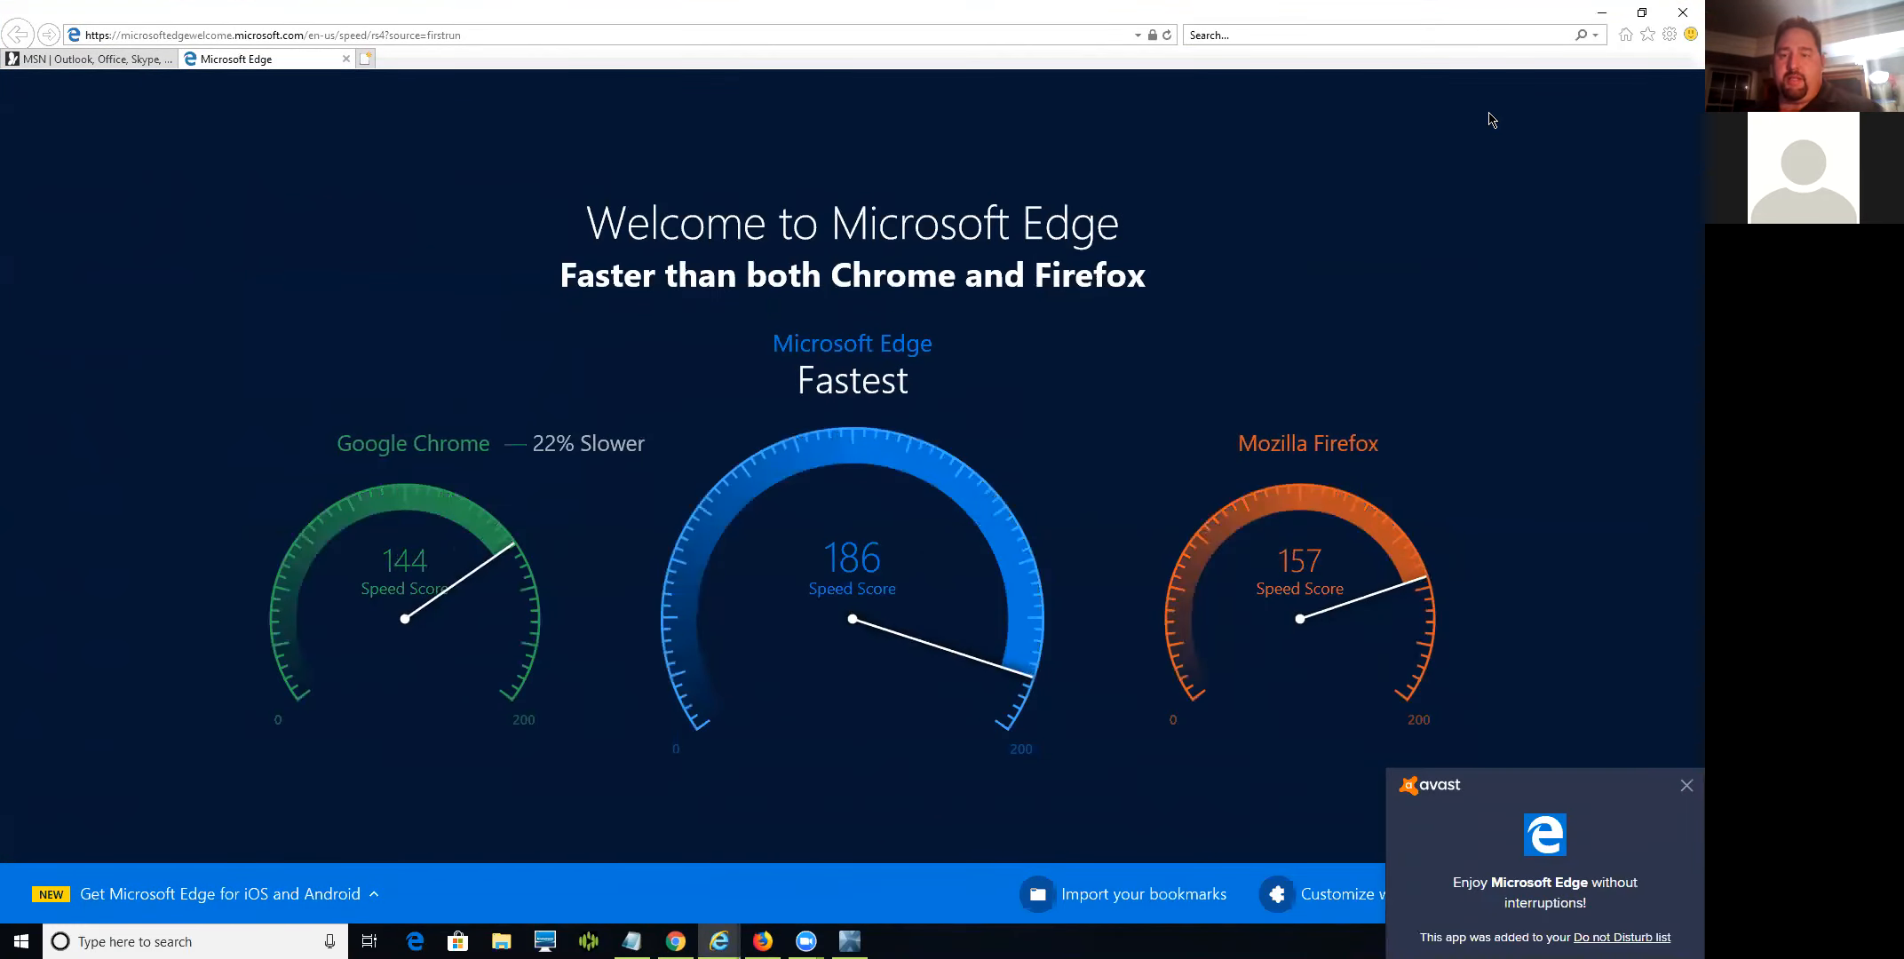
click(1683, 688)
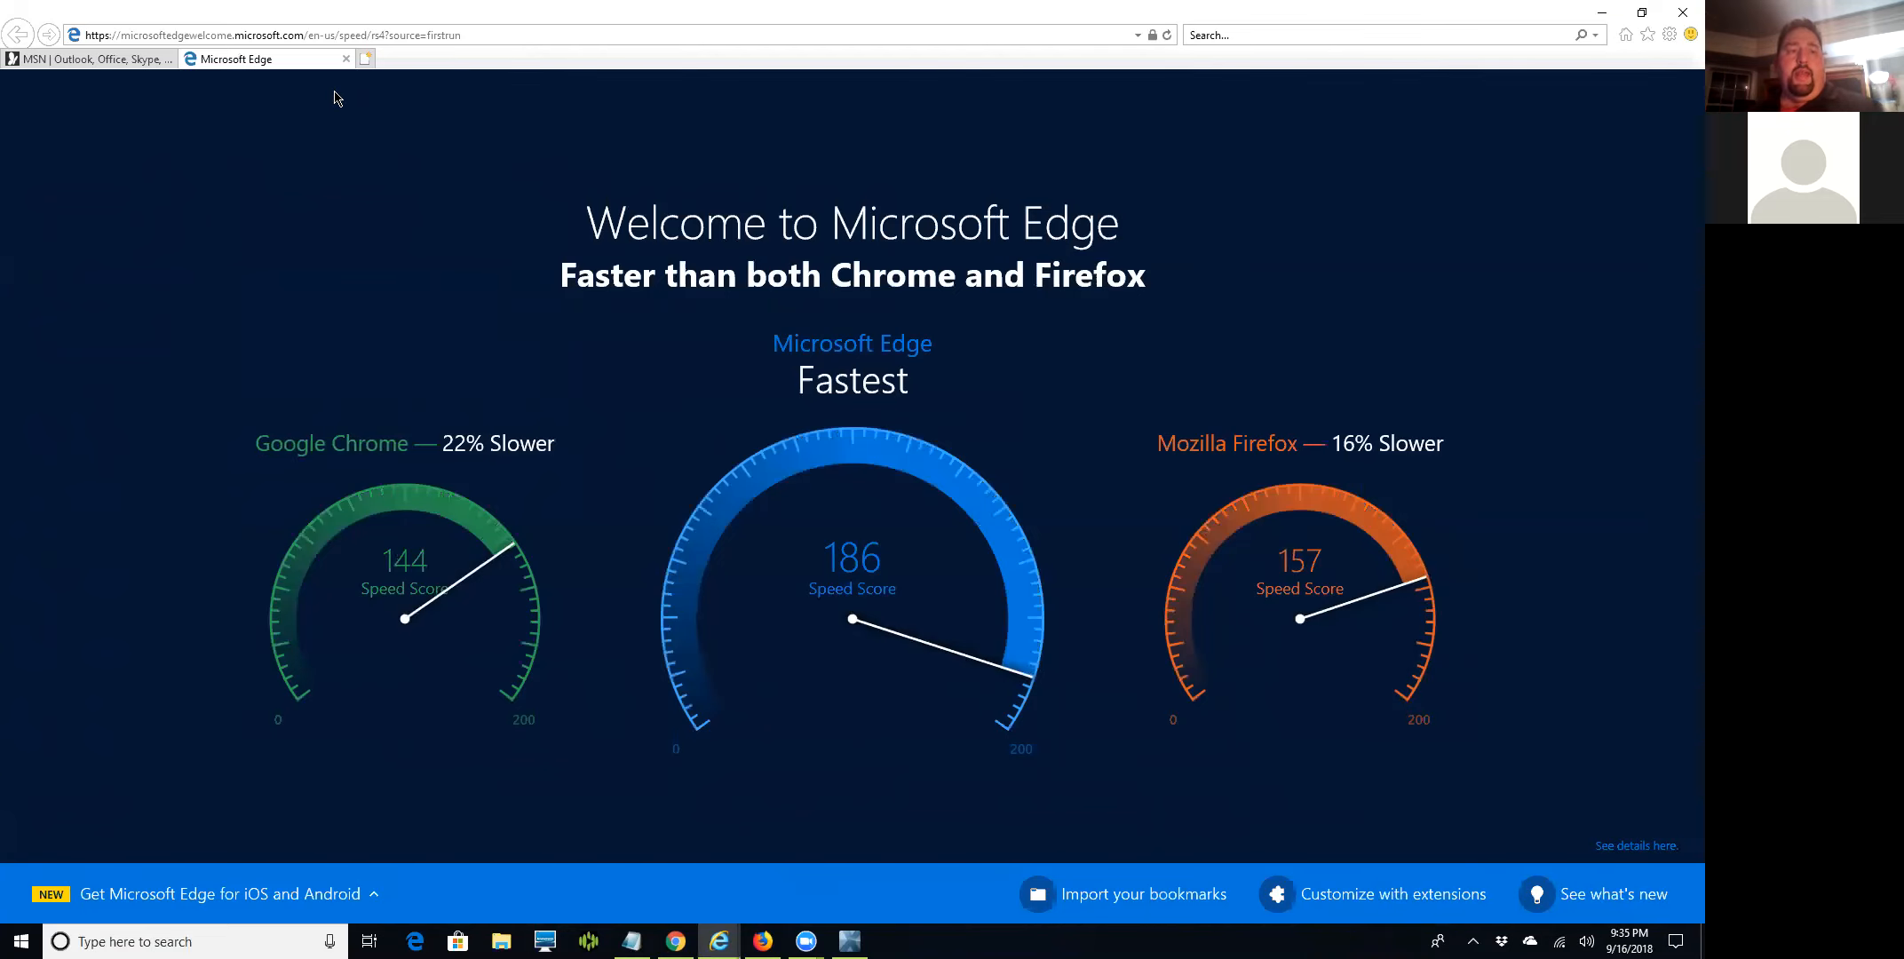
Close the Microsoft Edge welcome tab and open a new blank tab beside MSN.
click(345, 60)
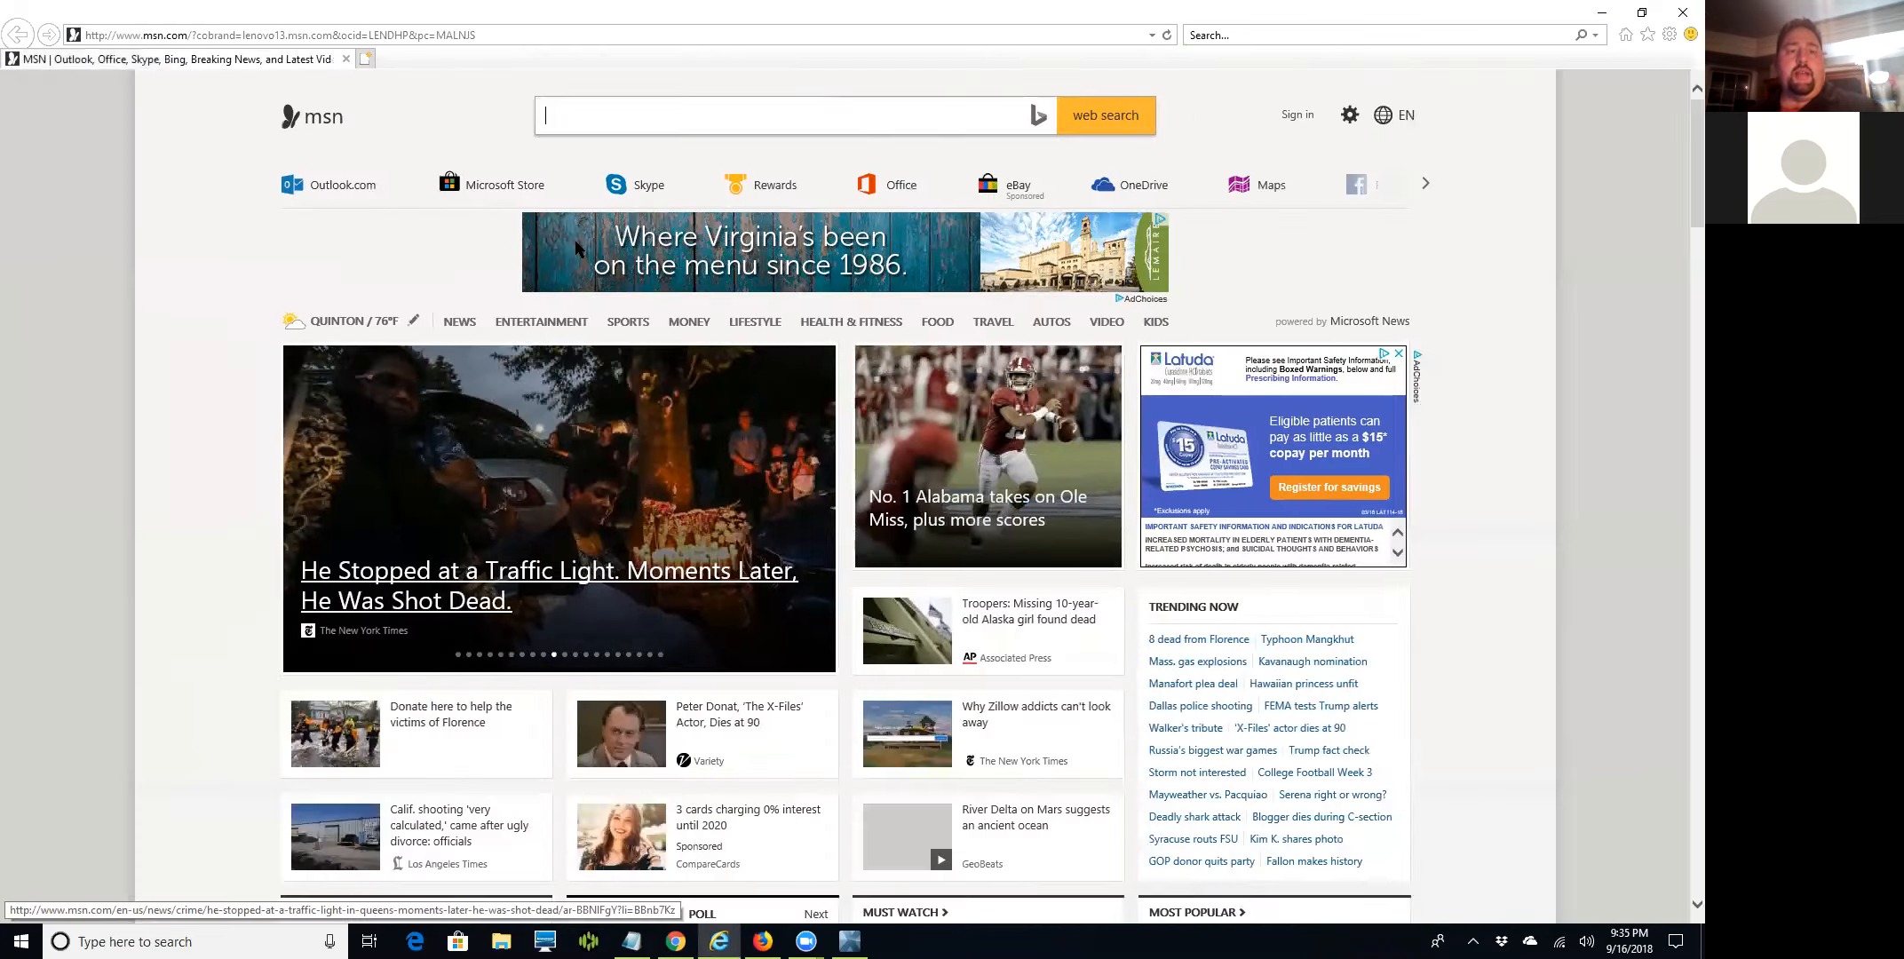
click(533, 36)
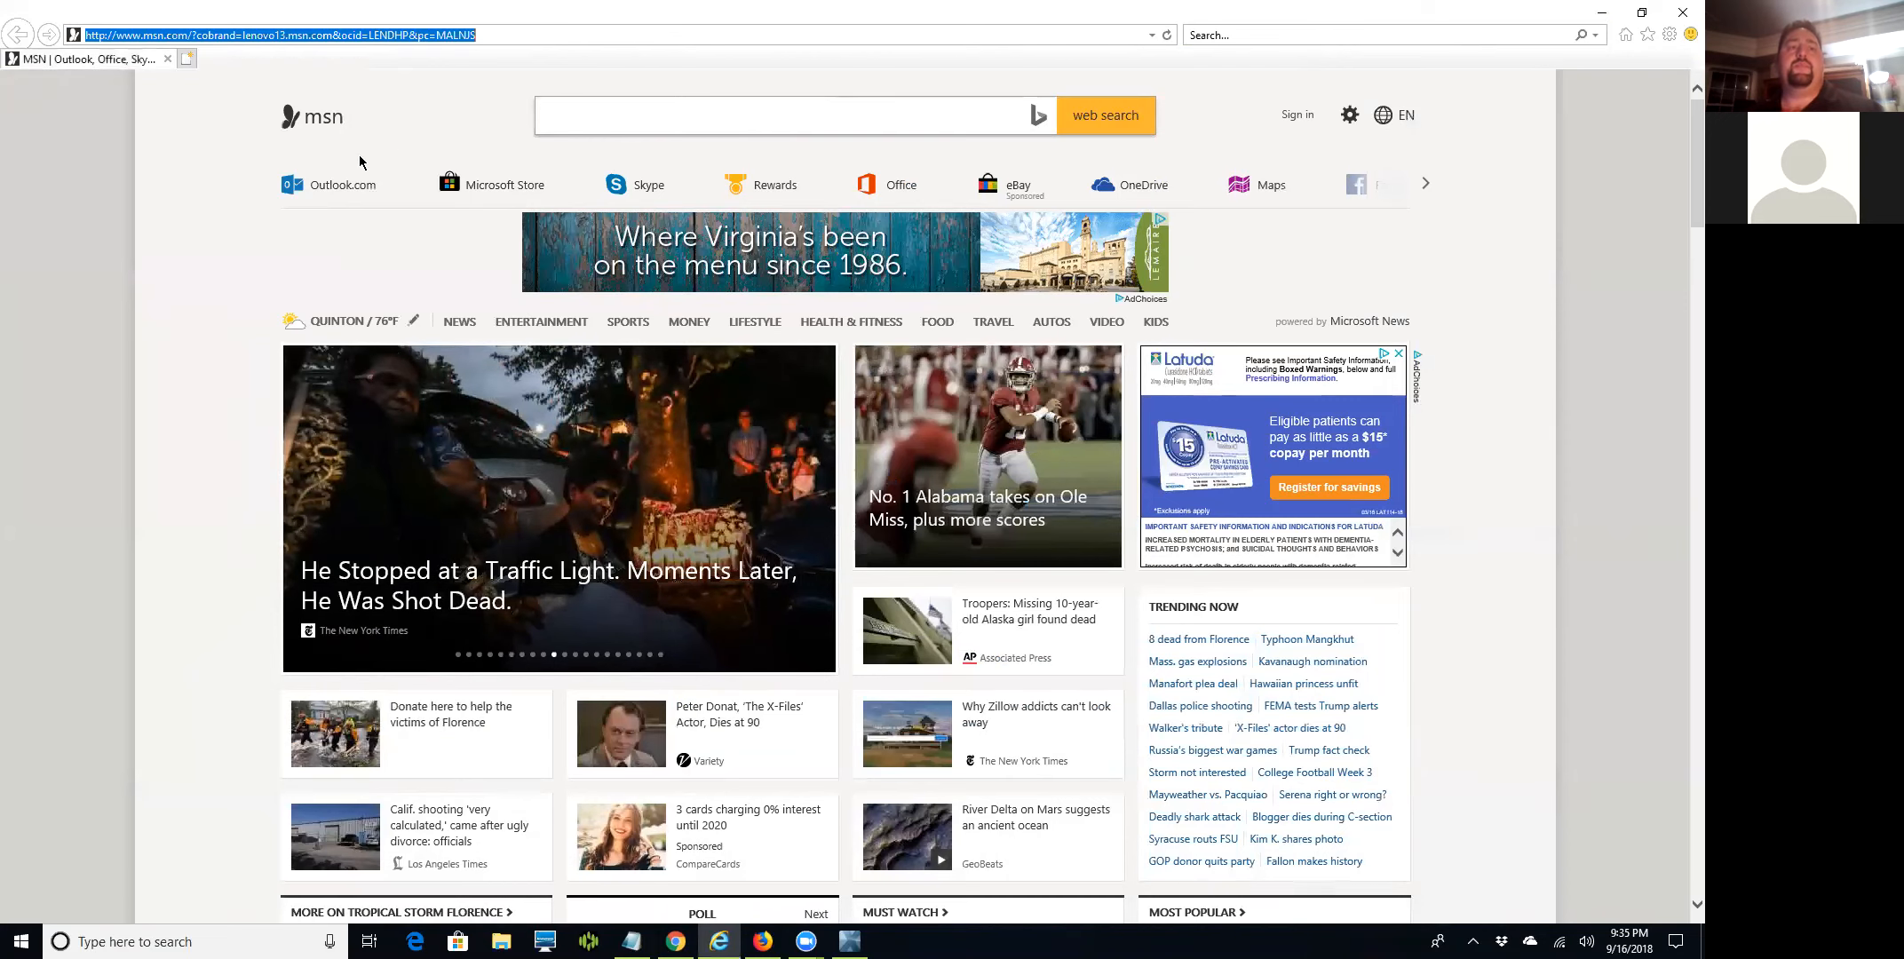
click(185, 59)
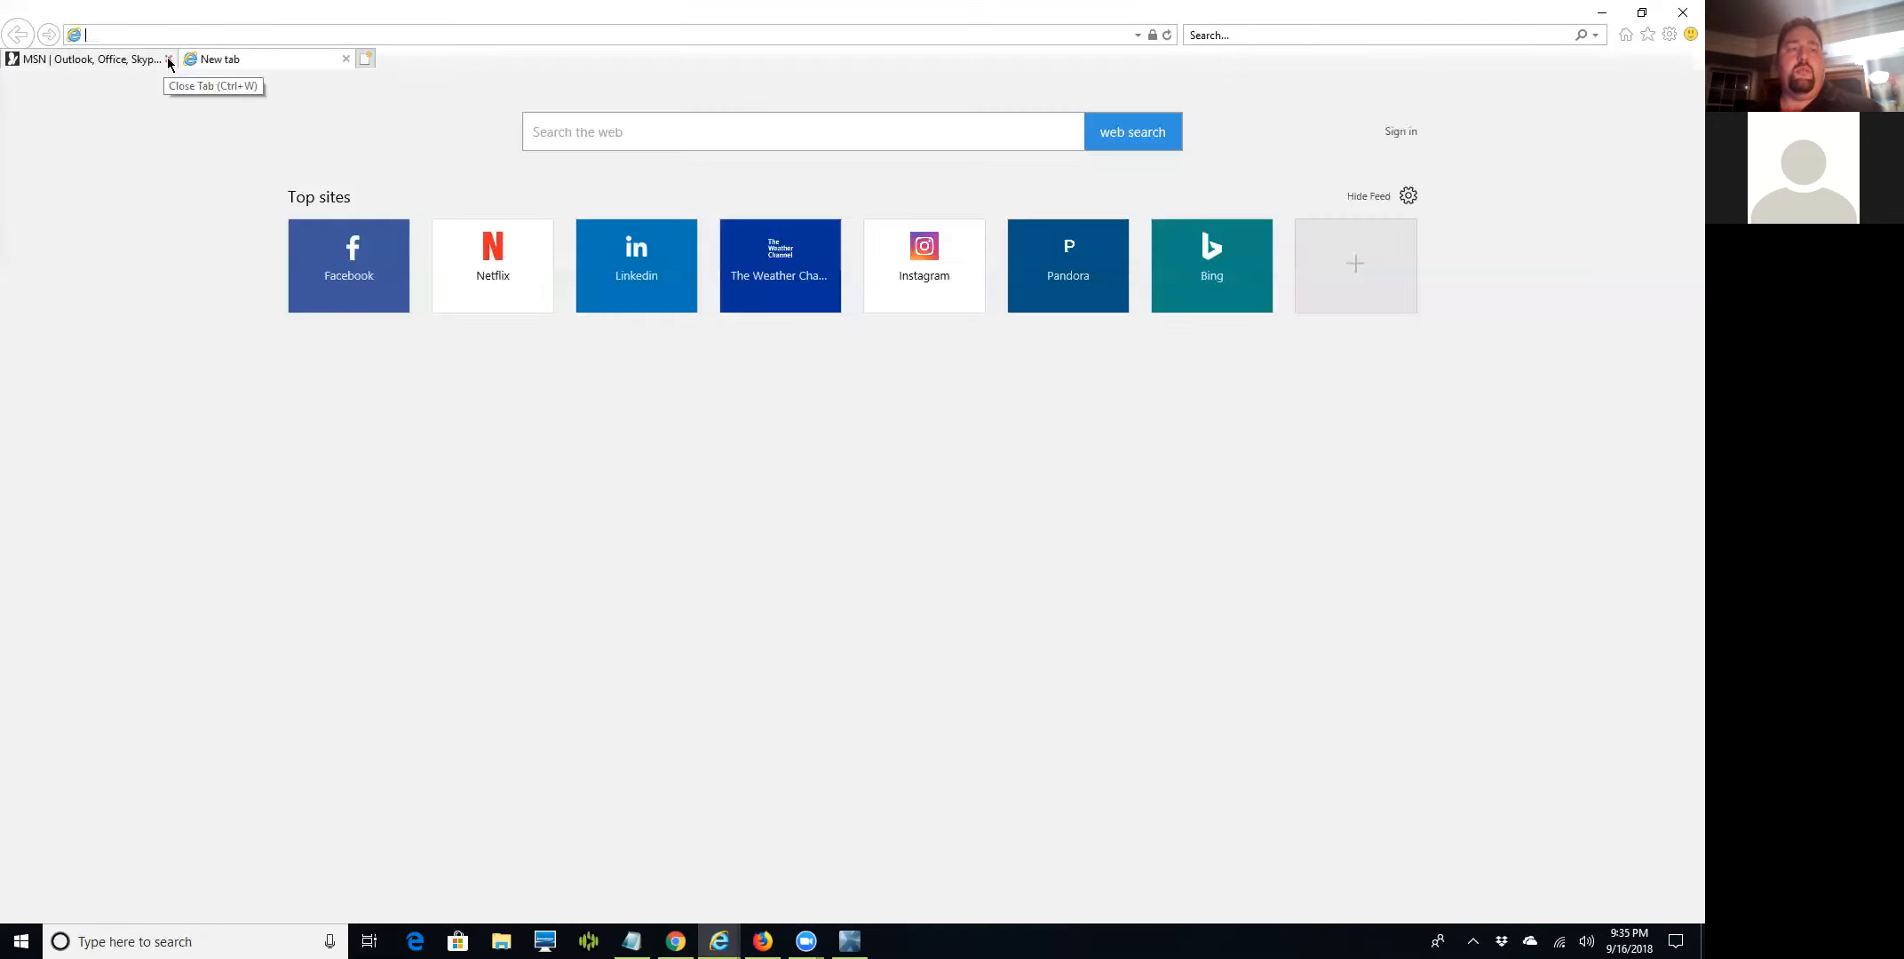
click(169, 58)
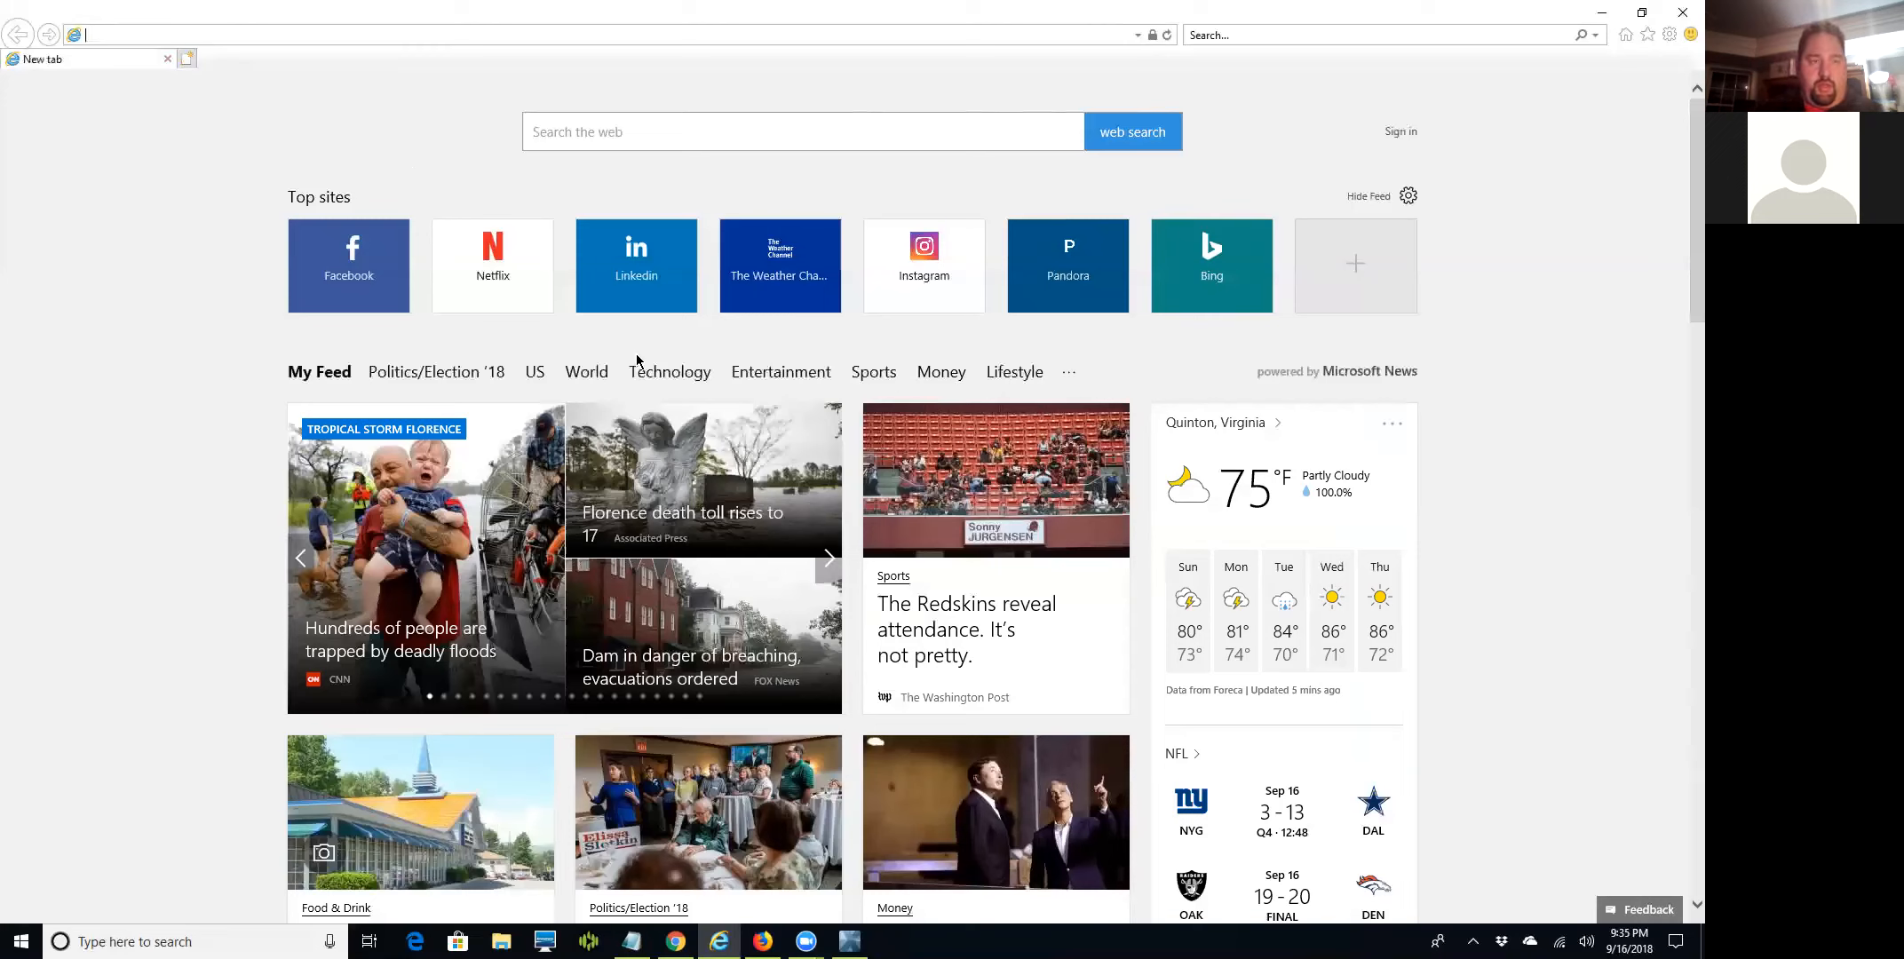
text(ww)
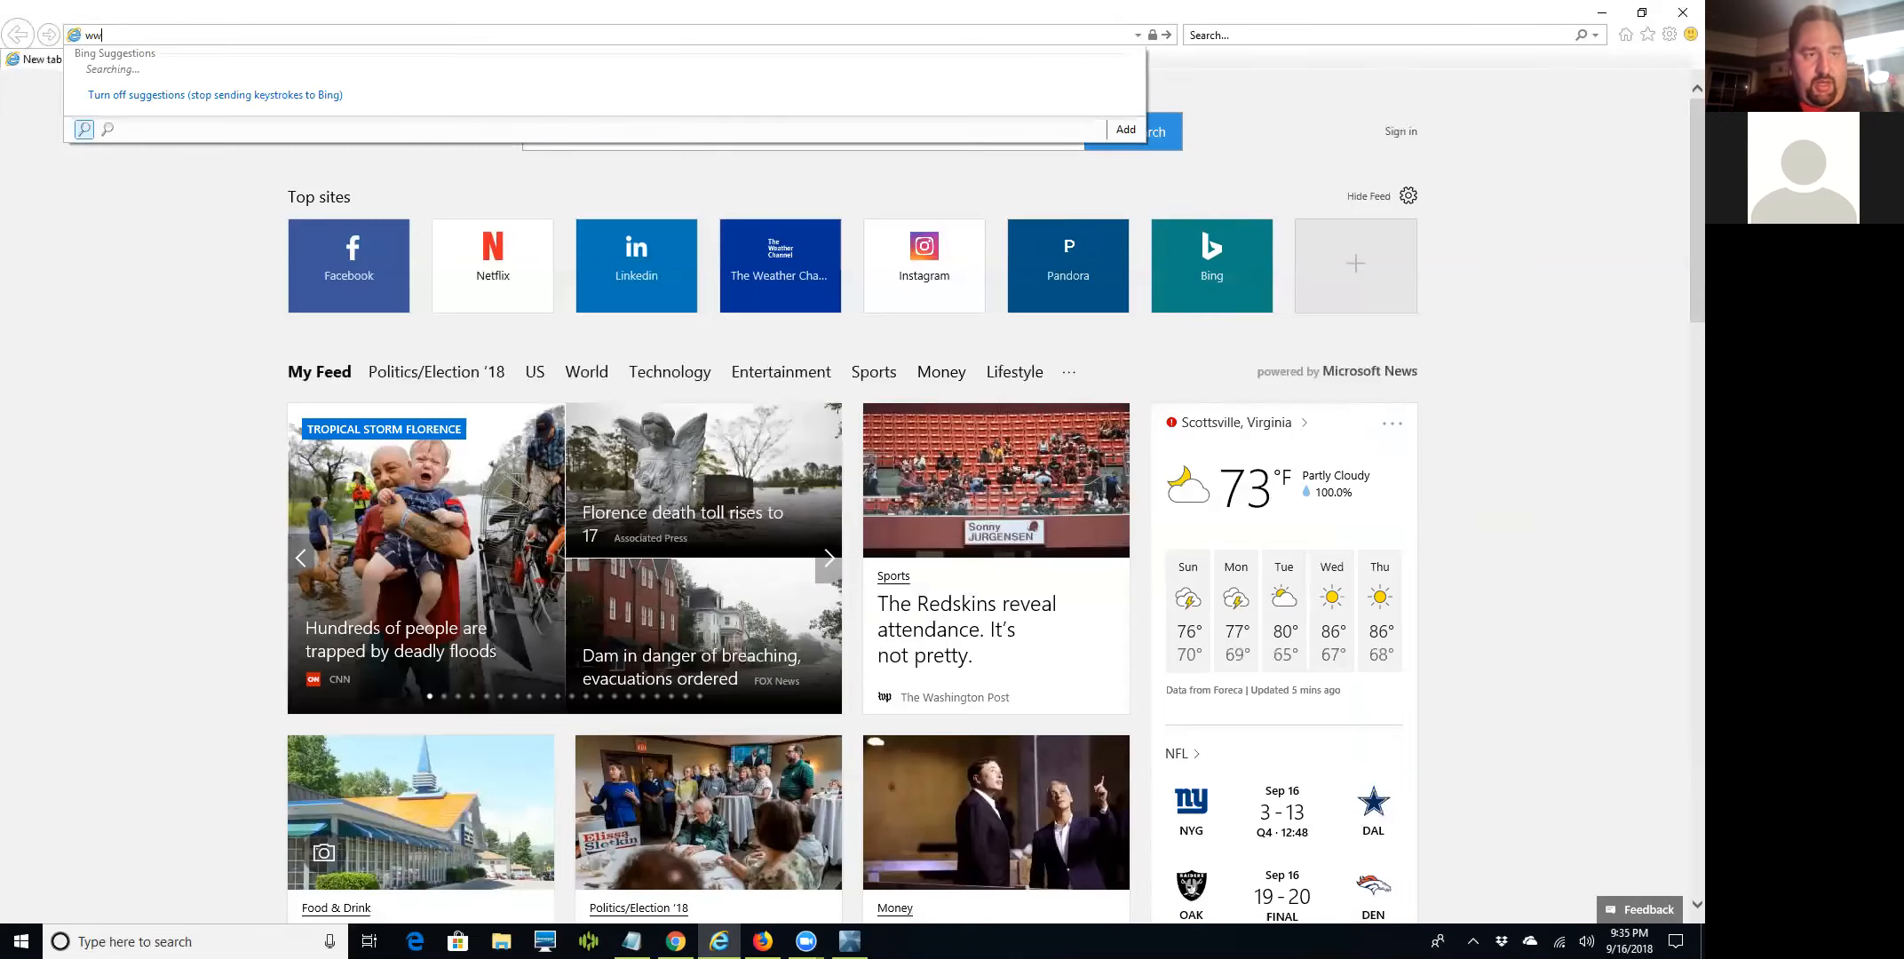
text(w.)
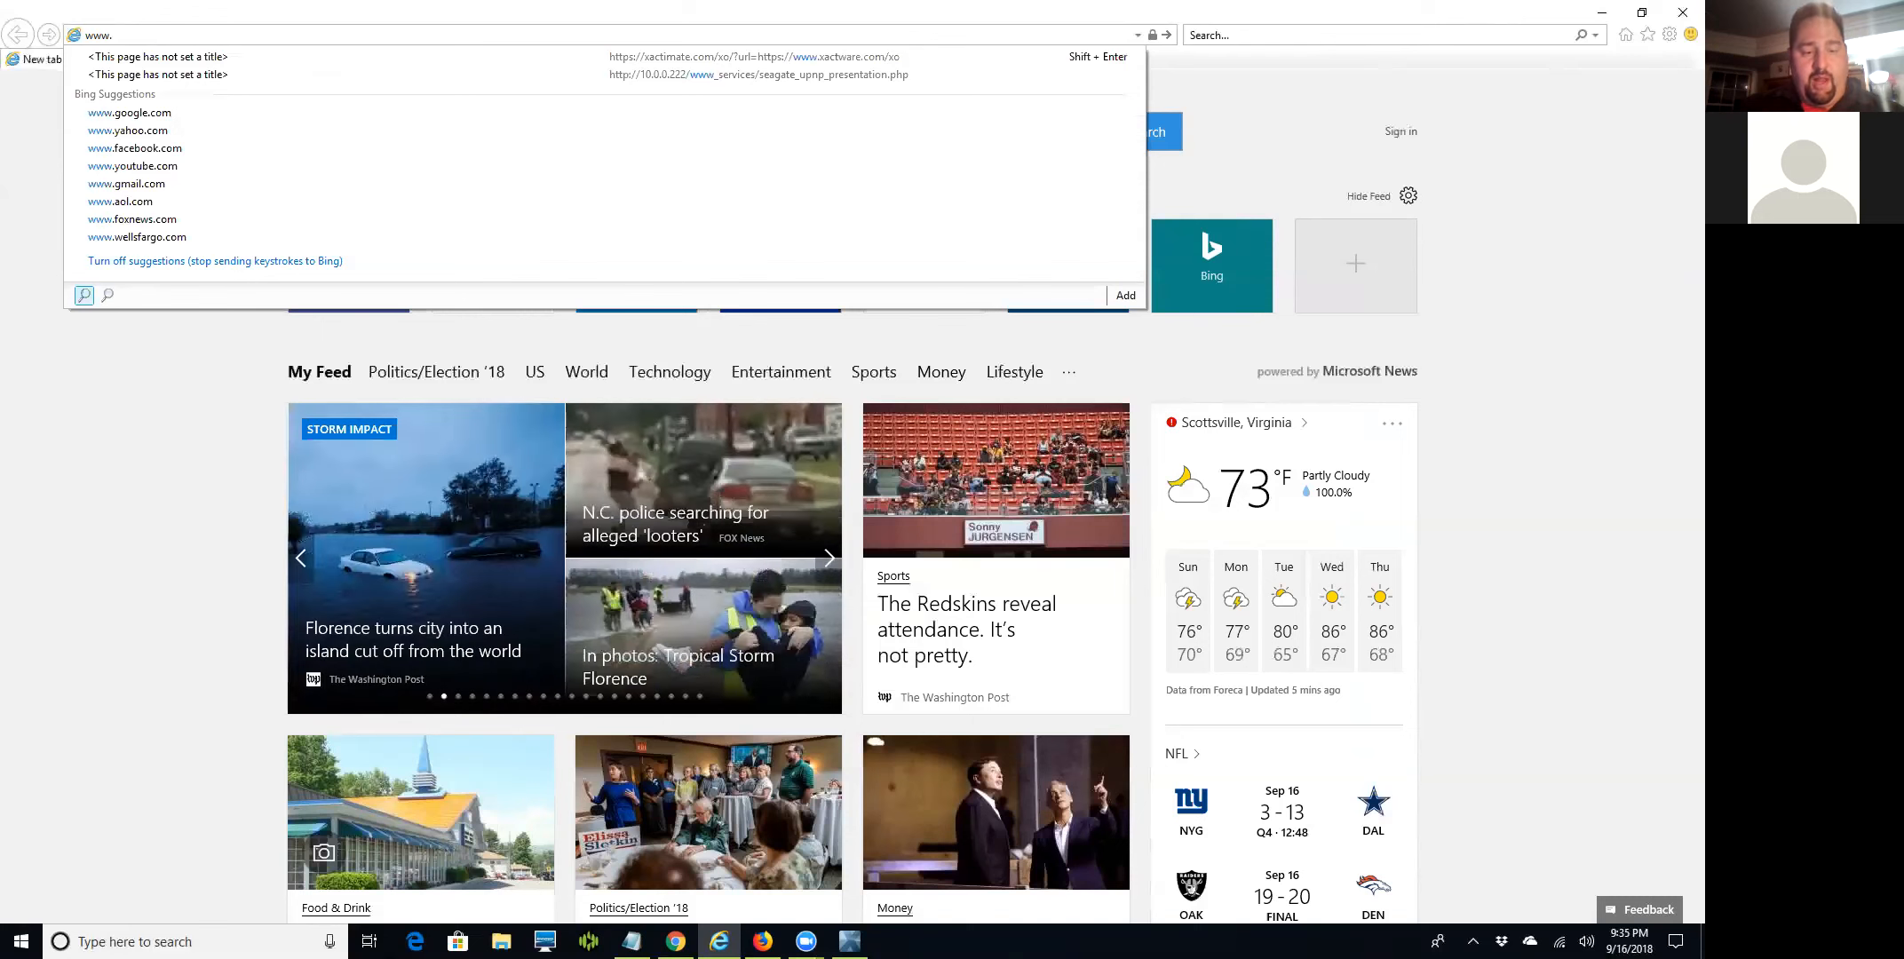
text(xact)
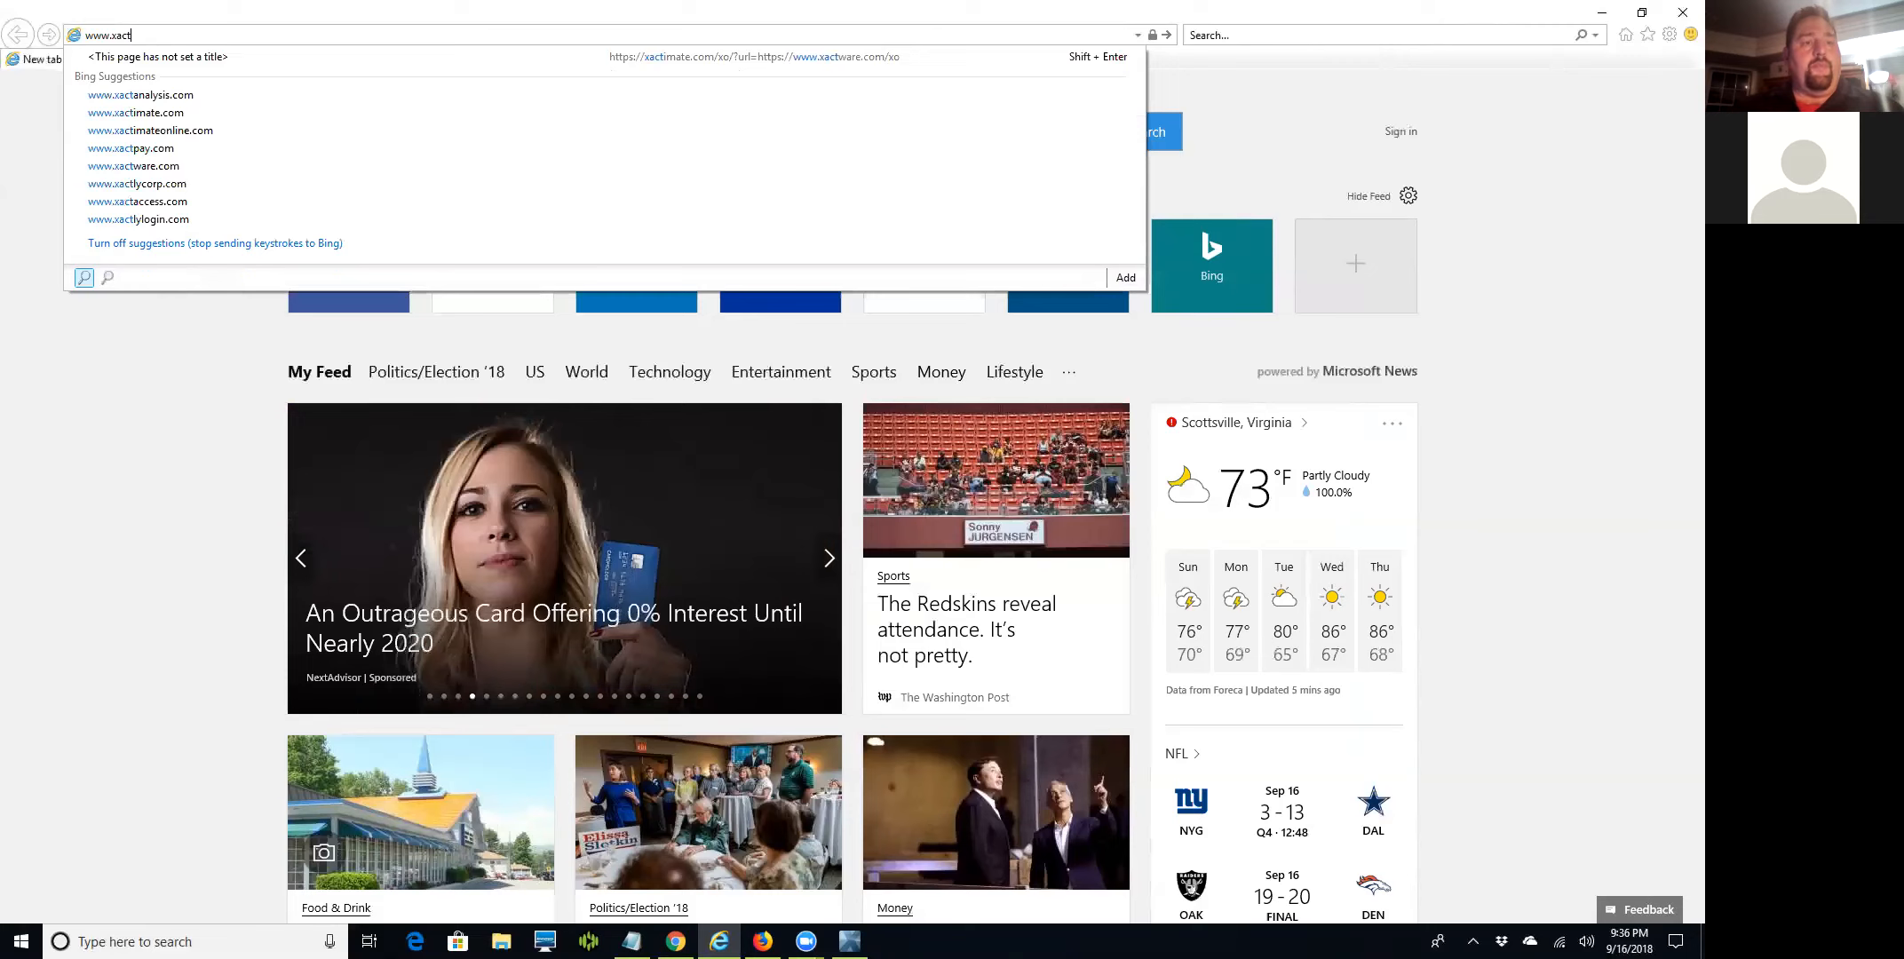
text(imate)
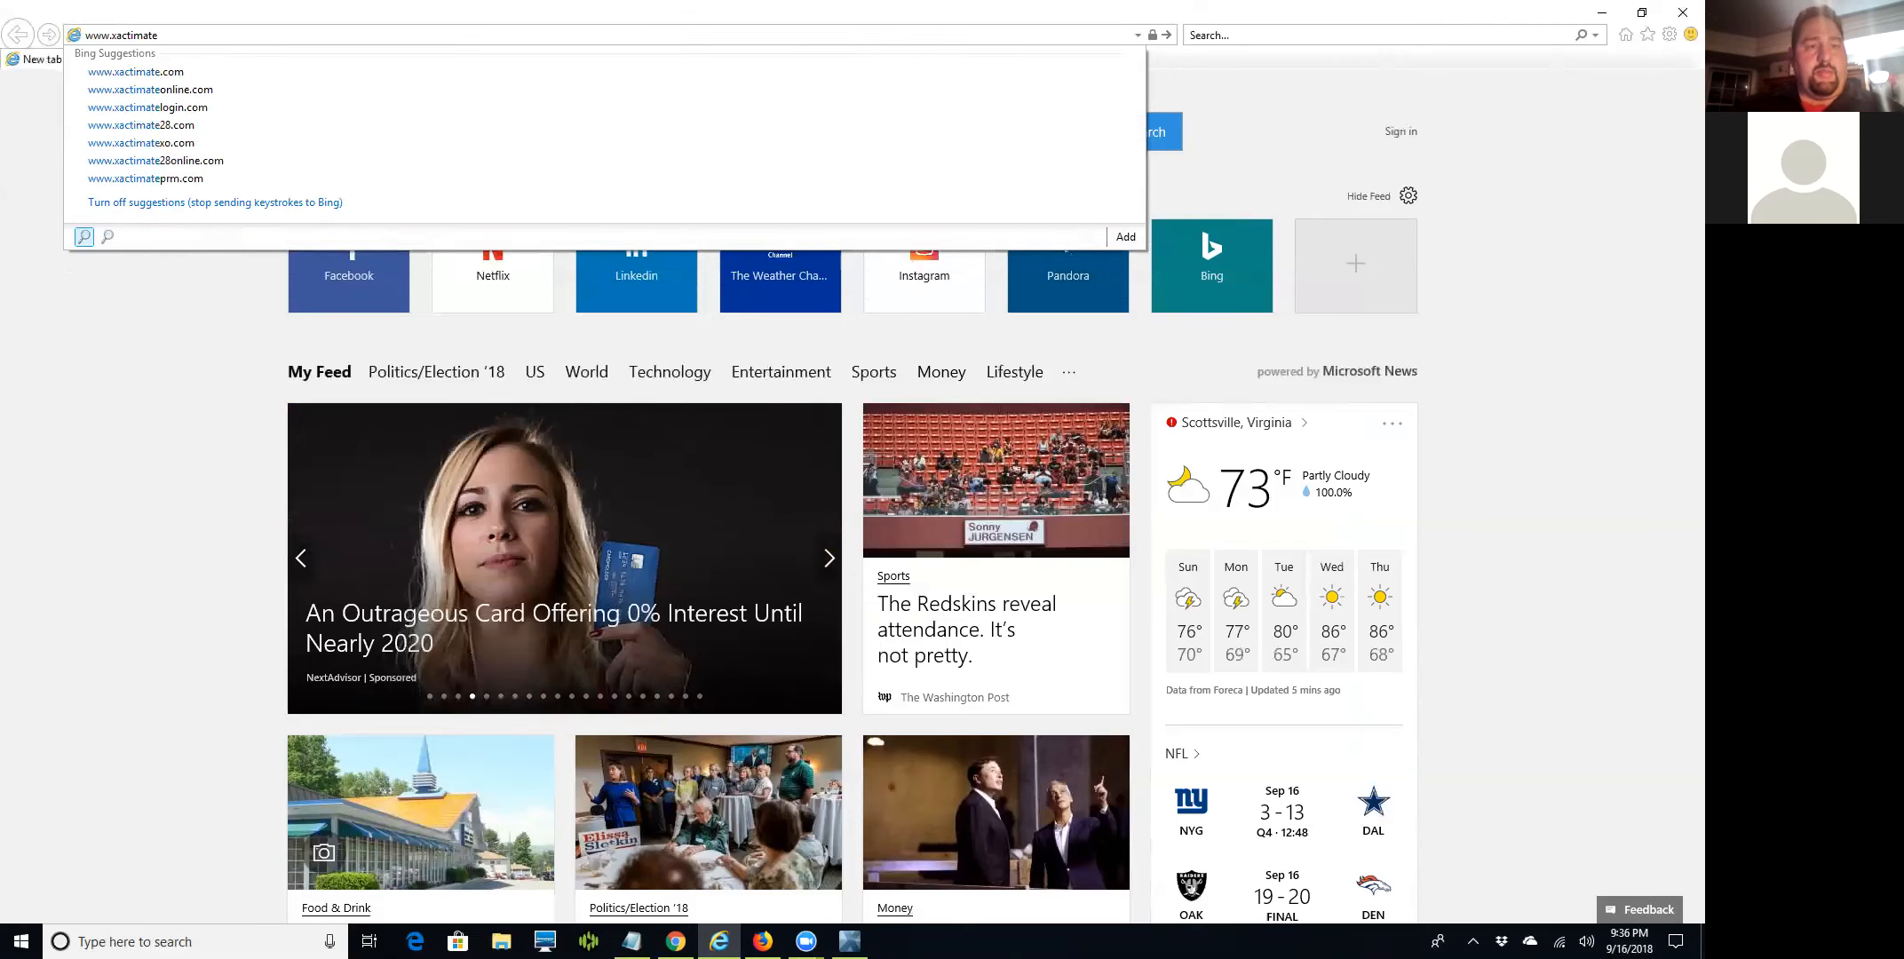
text(.com)
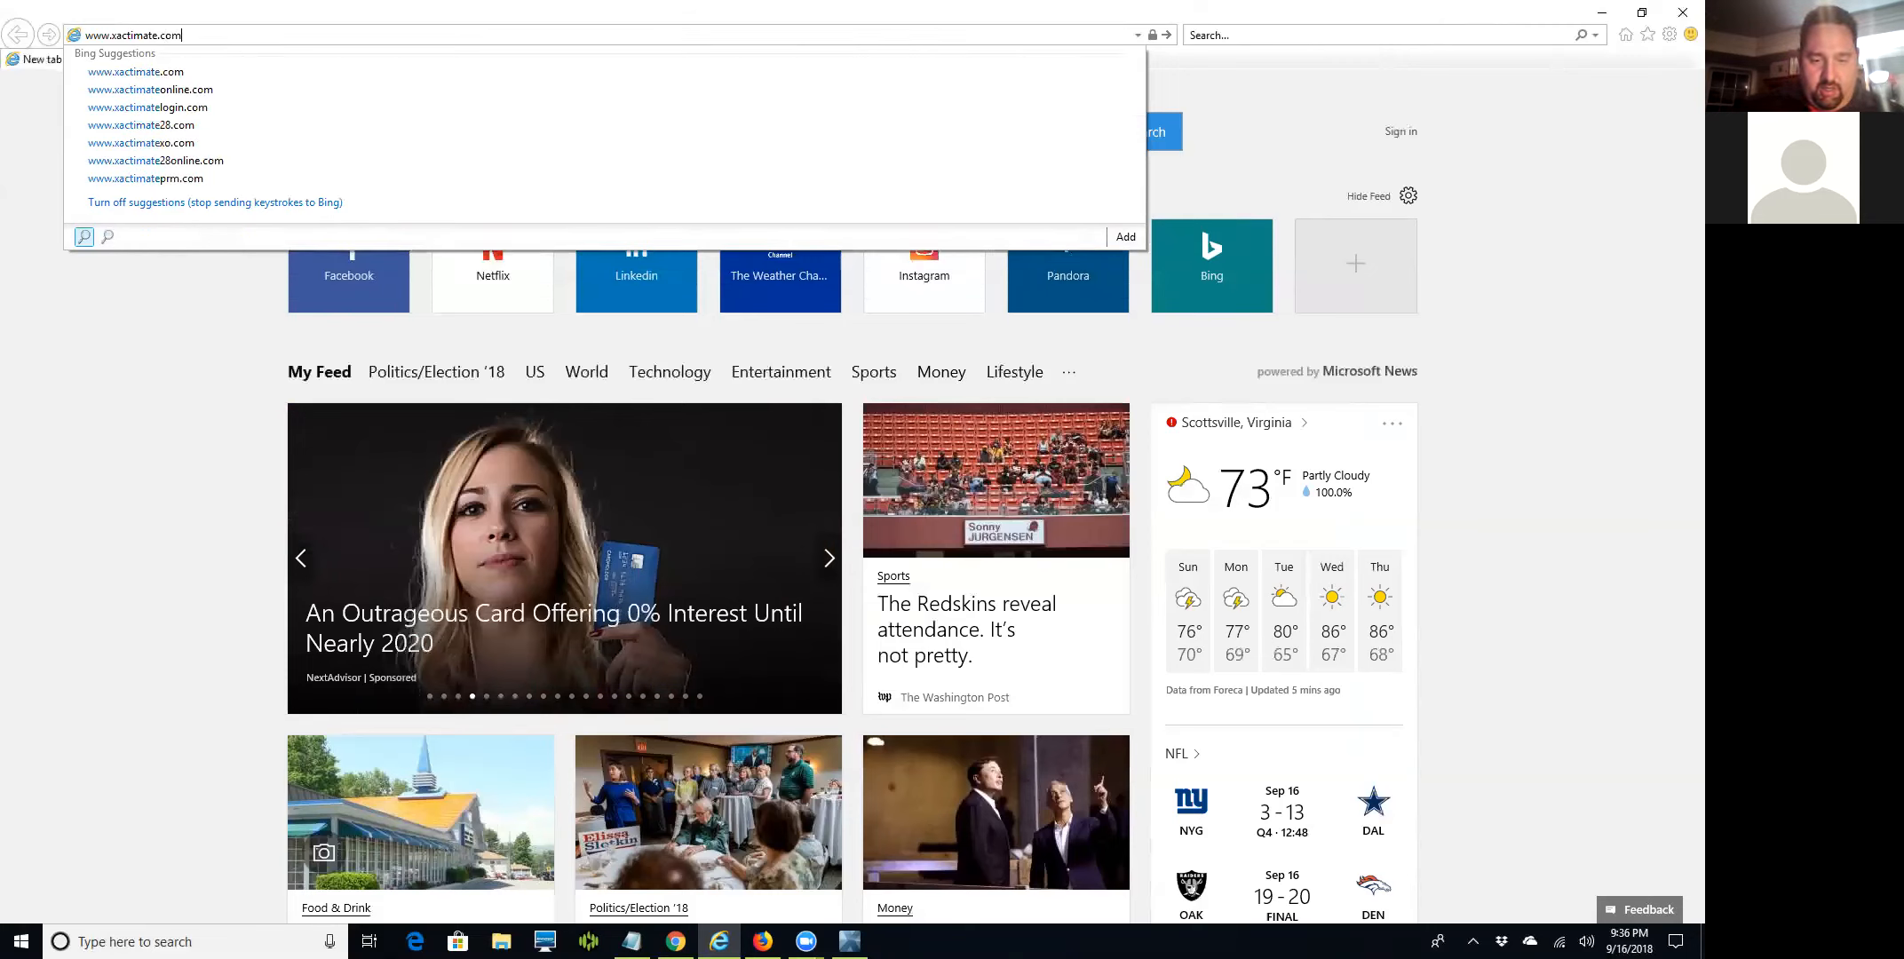
text(/xo/)
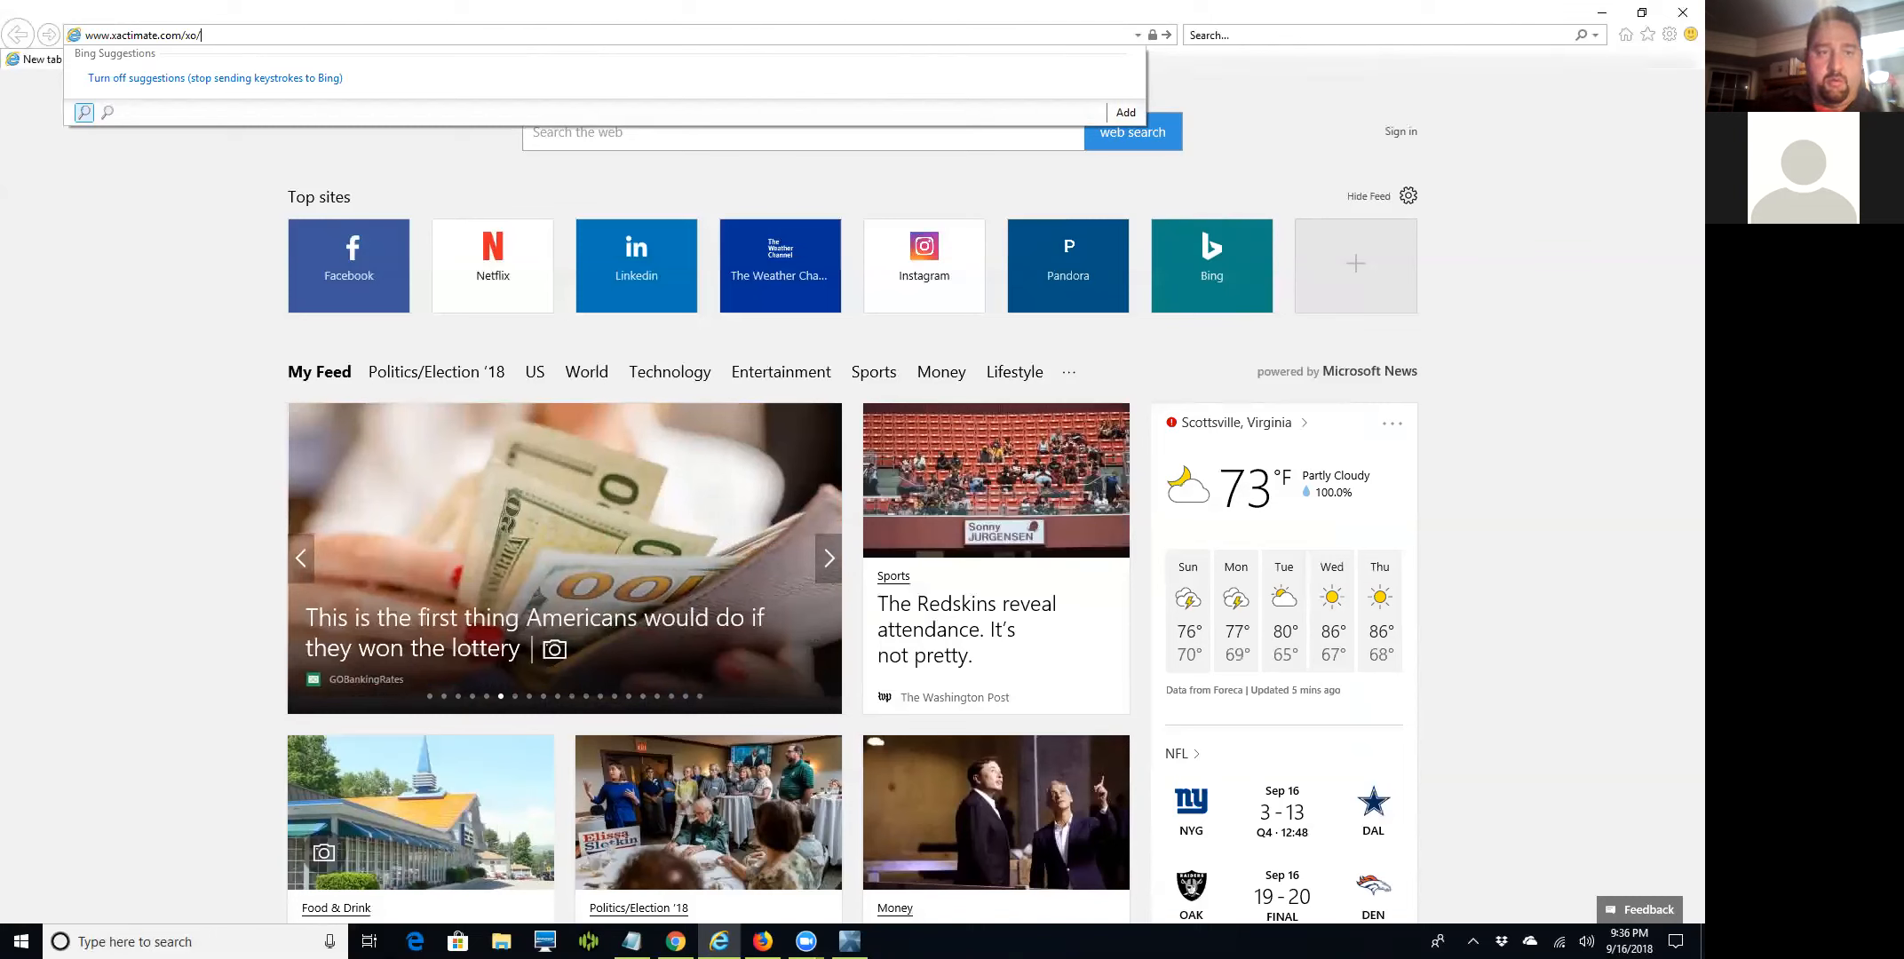
key(Return)
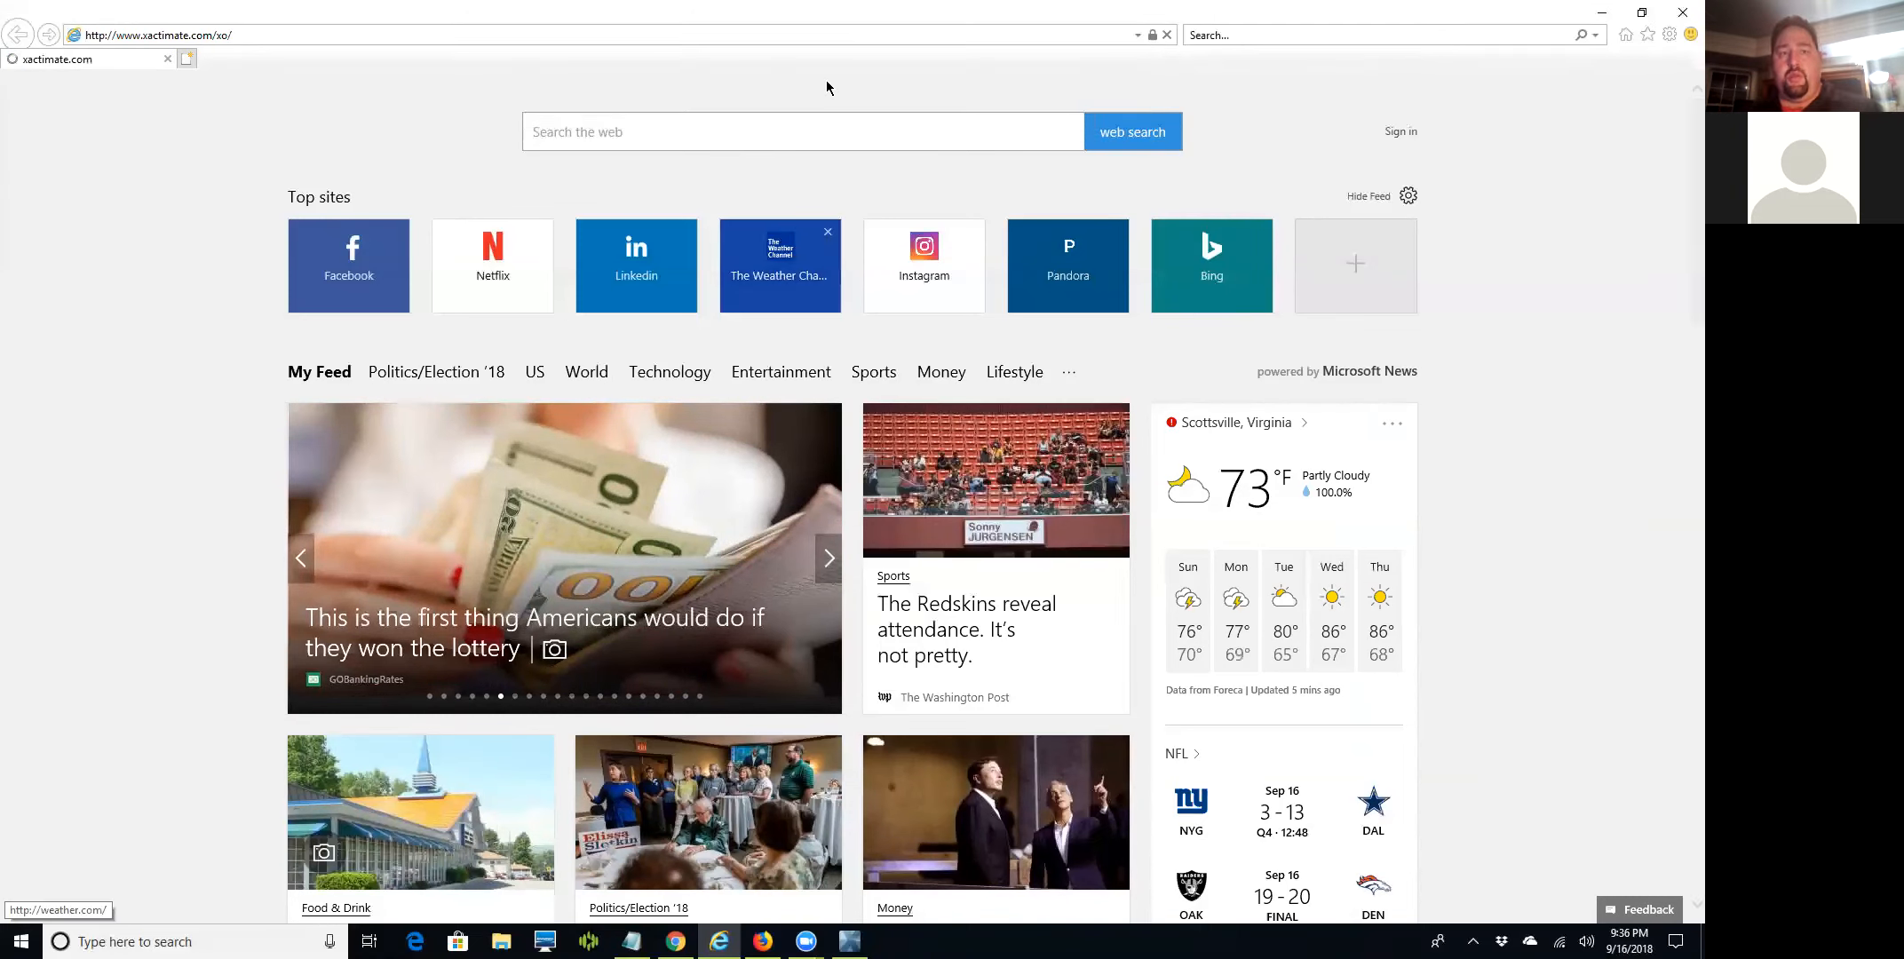
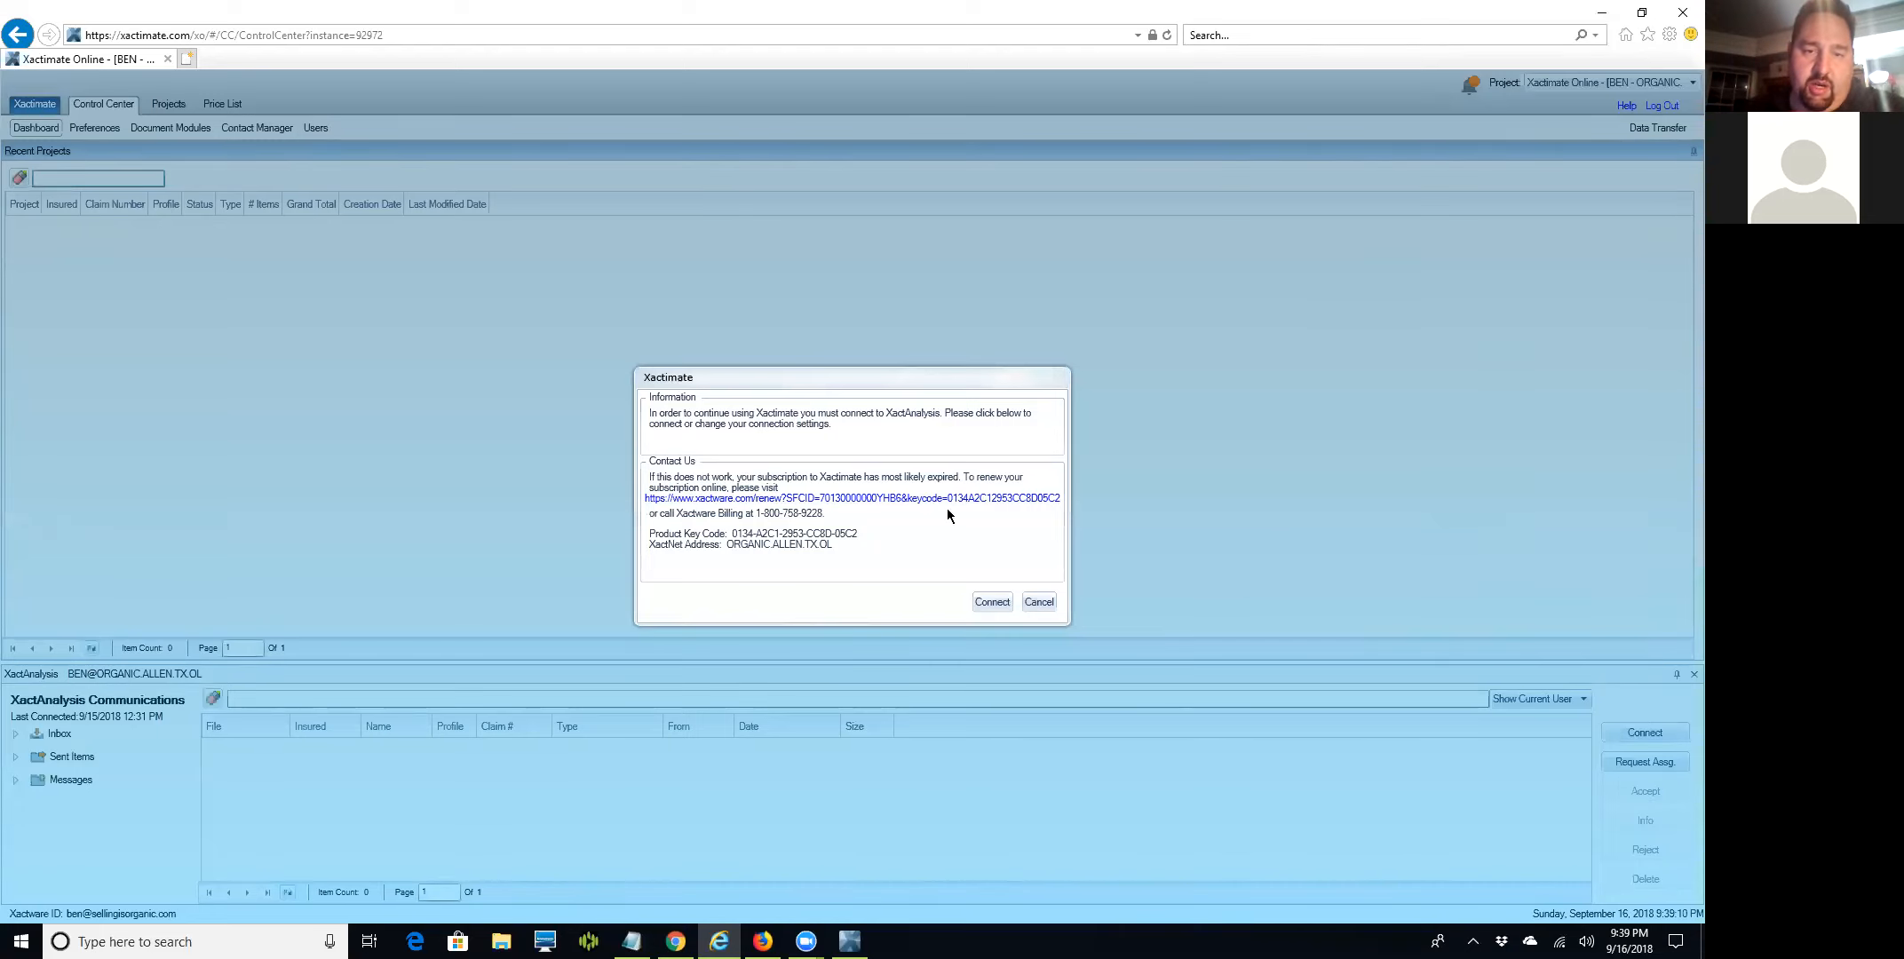
Connect to XactAnalysis, browse Contact Manager and Preferences, then view the Price List page showing only TRAINING.
click(990, 603)
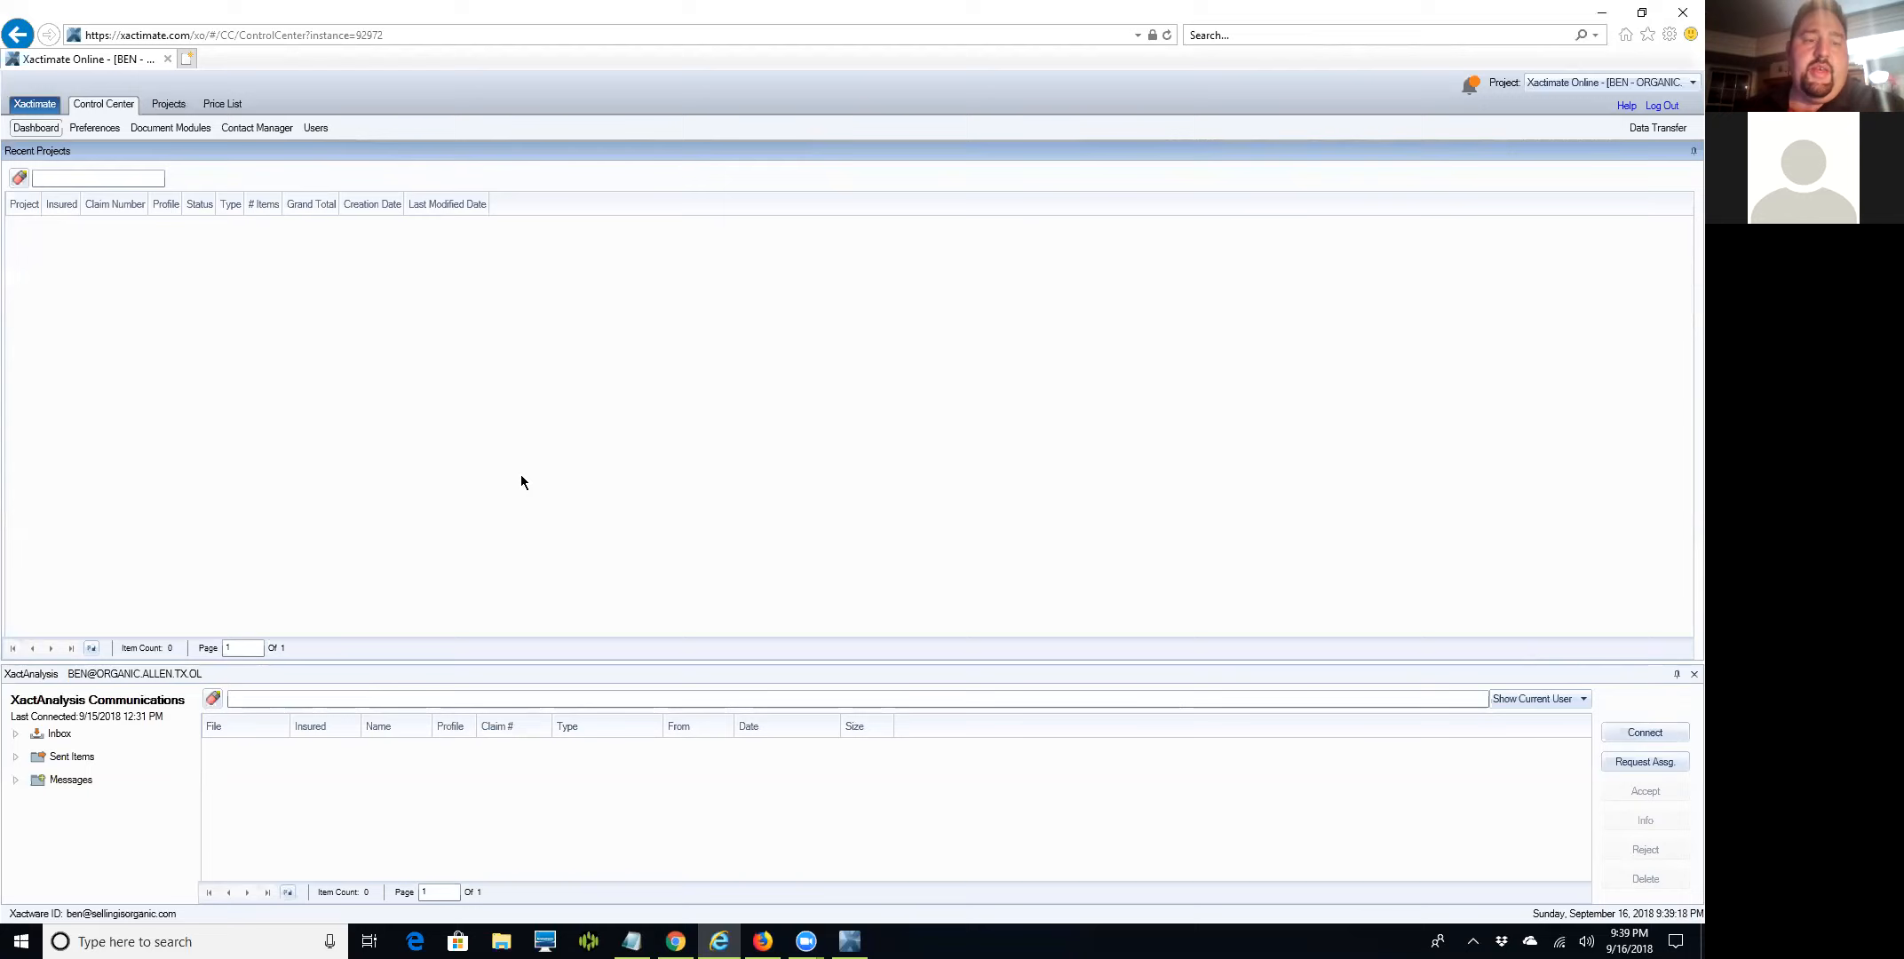
click(245, 128)
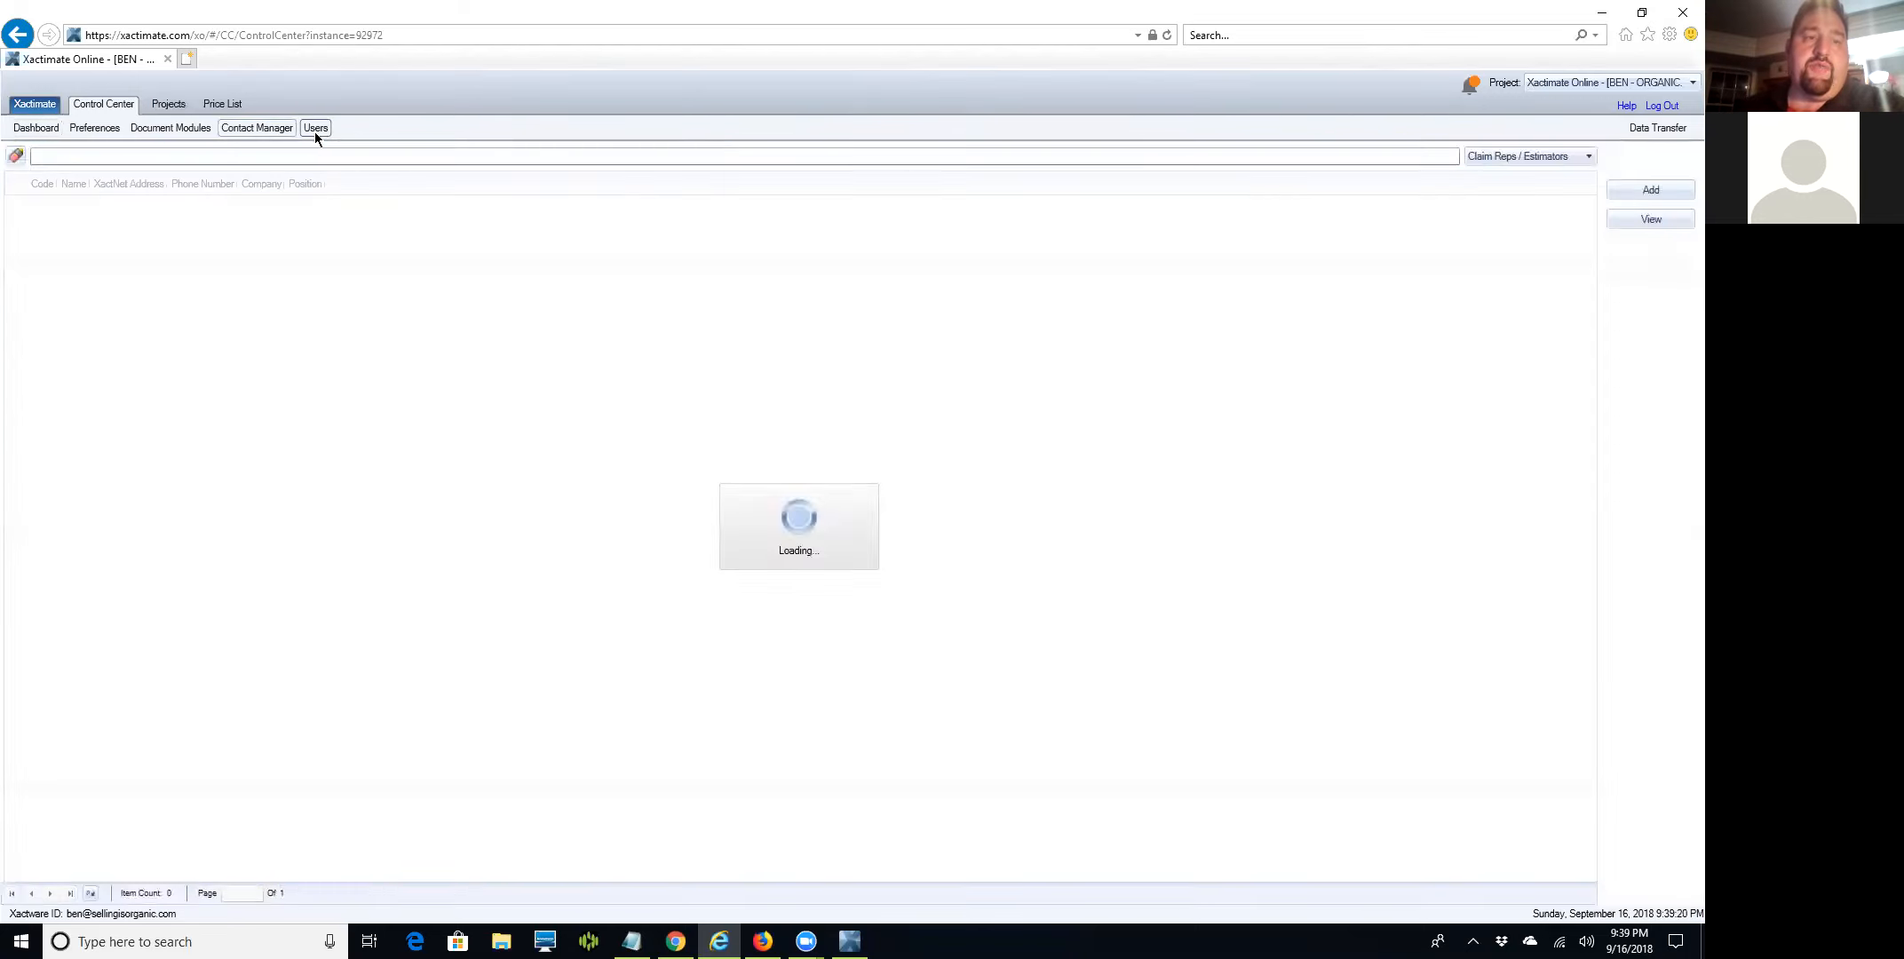
click(317, 128)
click(95, 128)
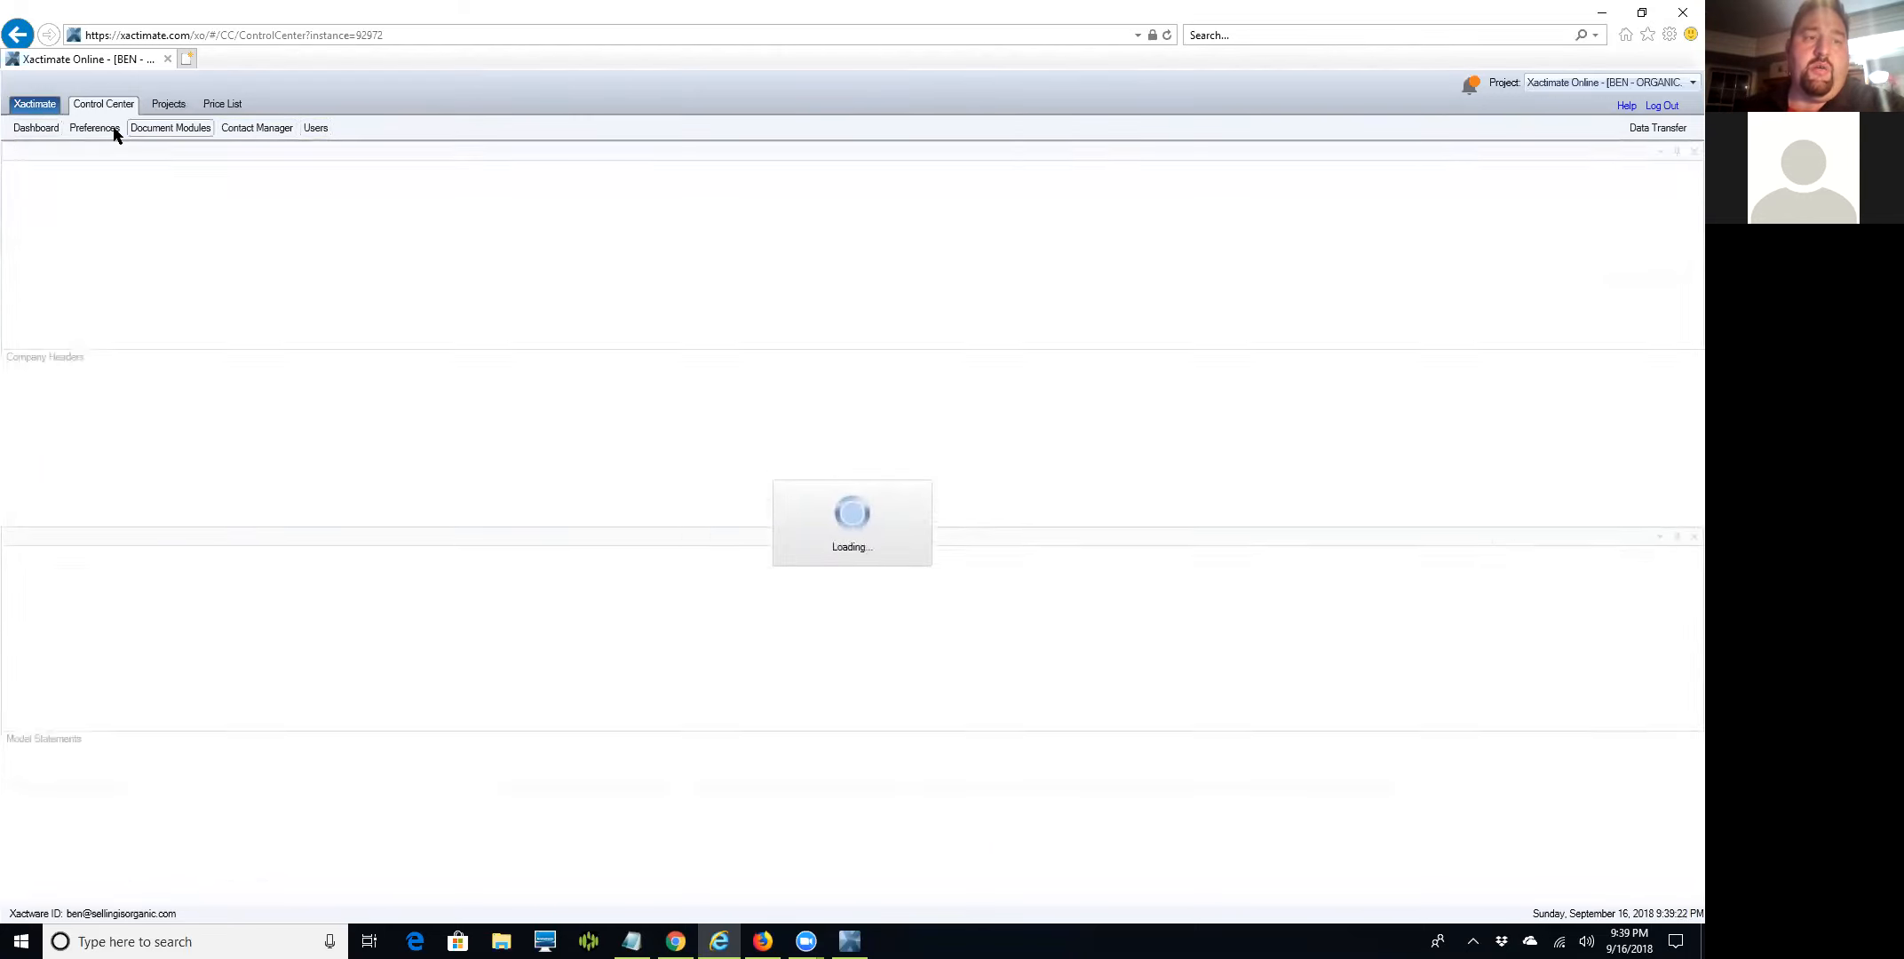
click(34, 129)
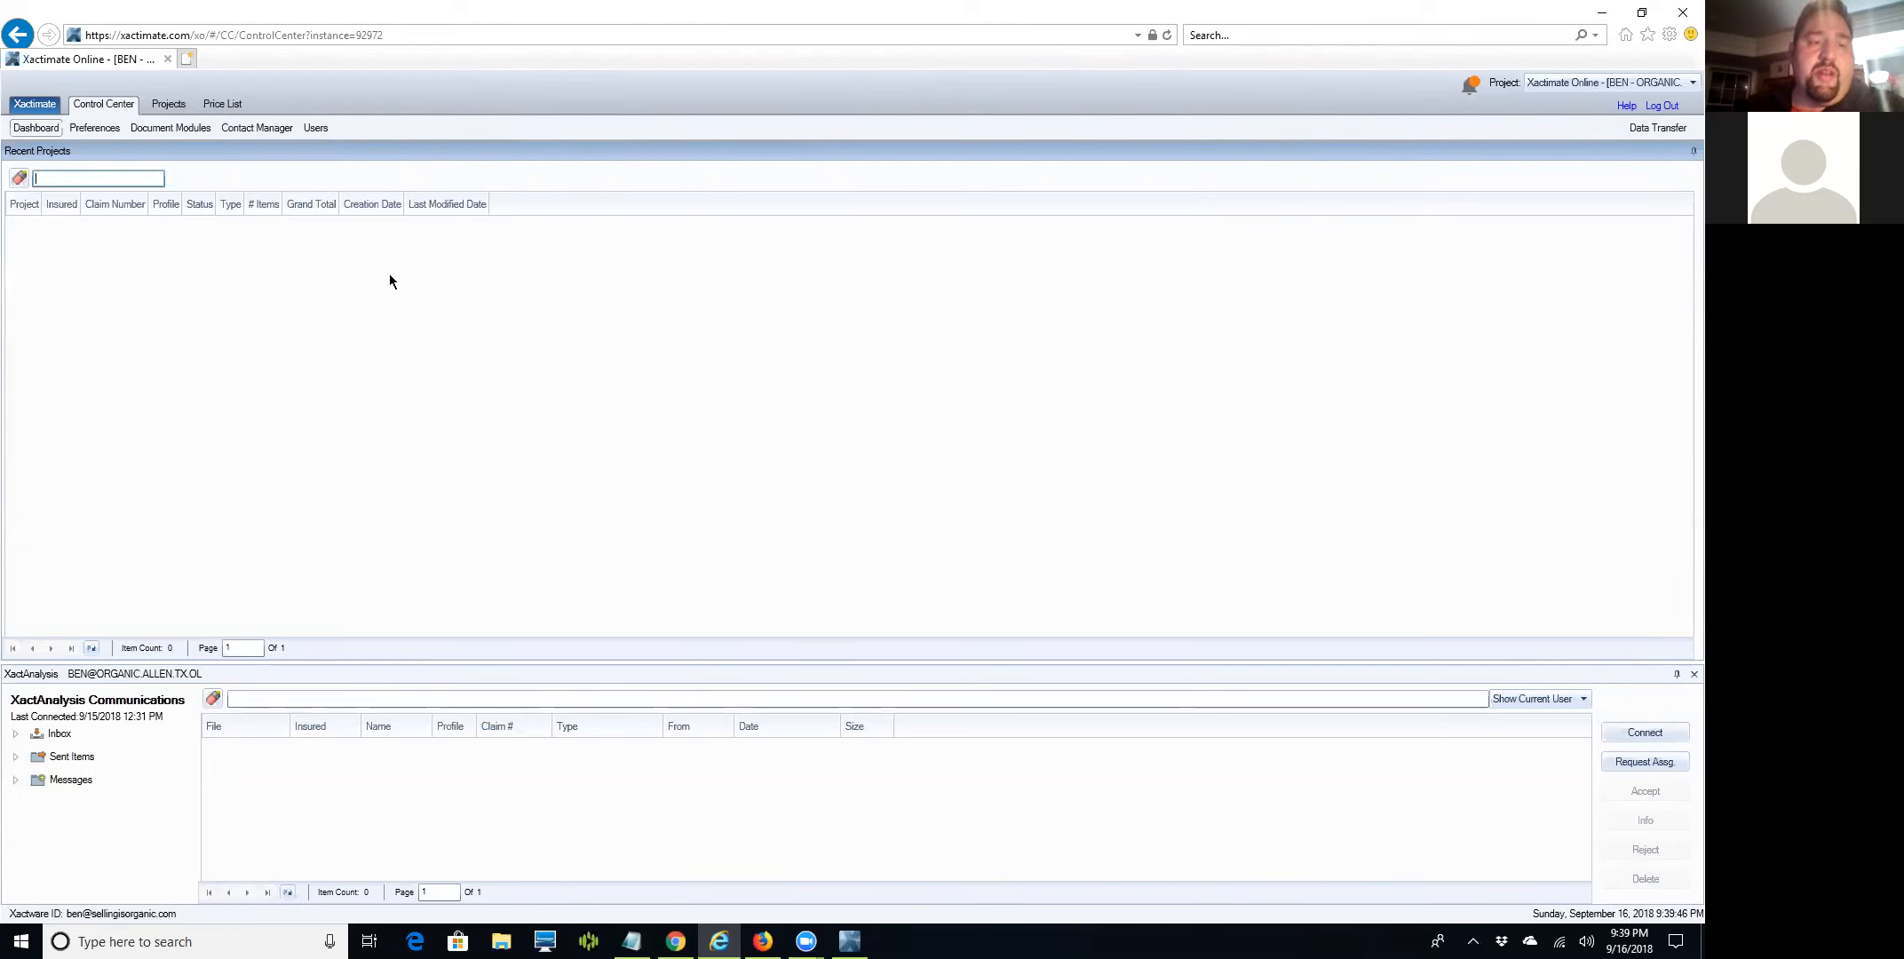
click(218, 104)
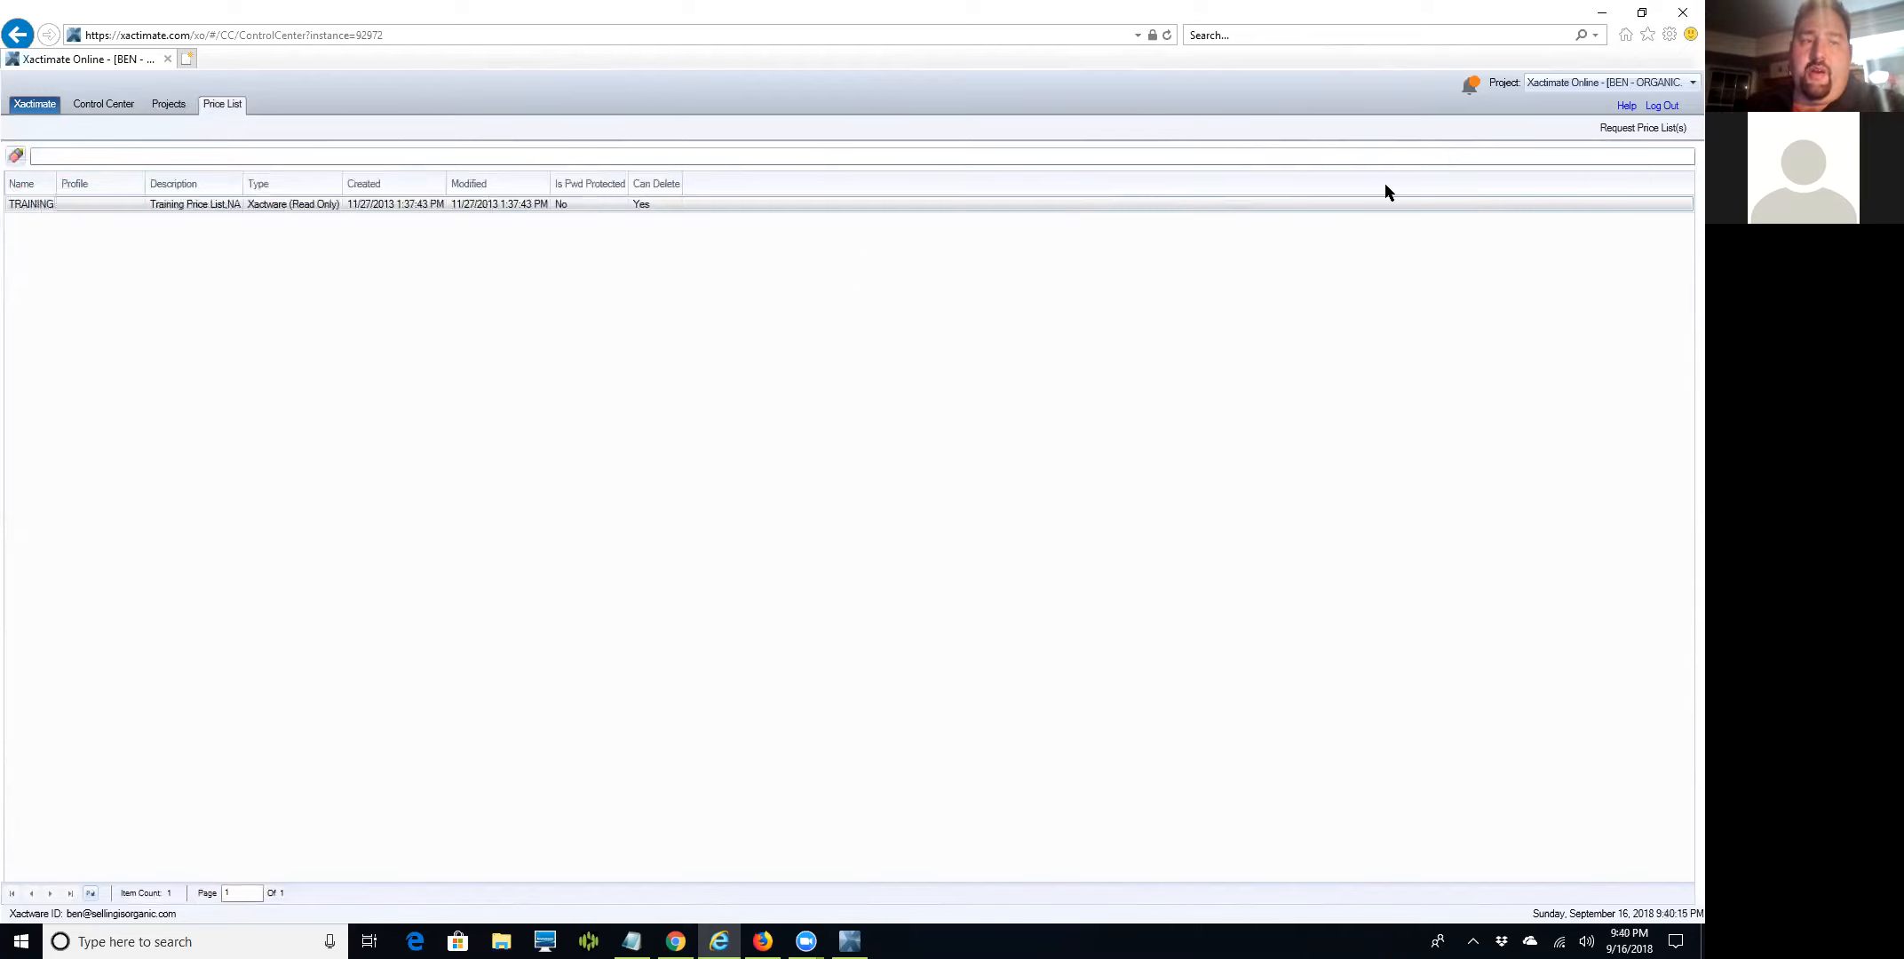
Start a new price list request with the state set to VA (Virginia).
click(1611, 129)
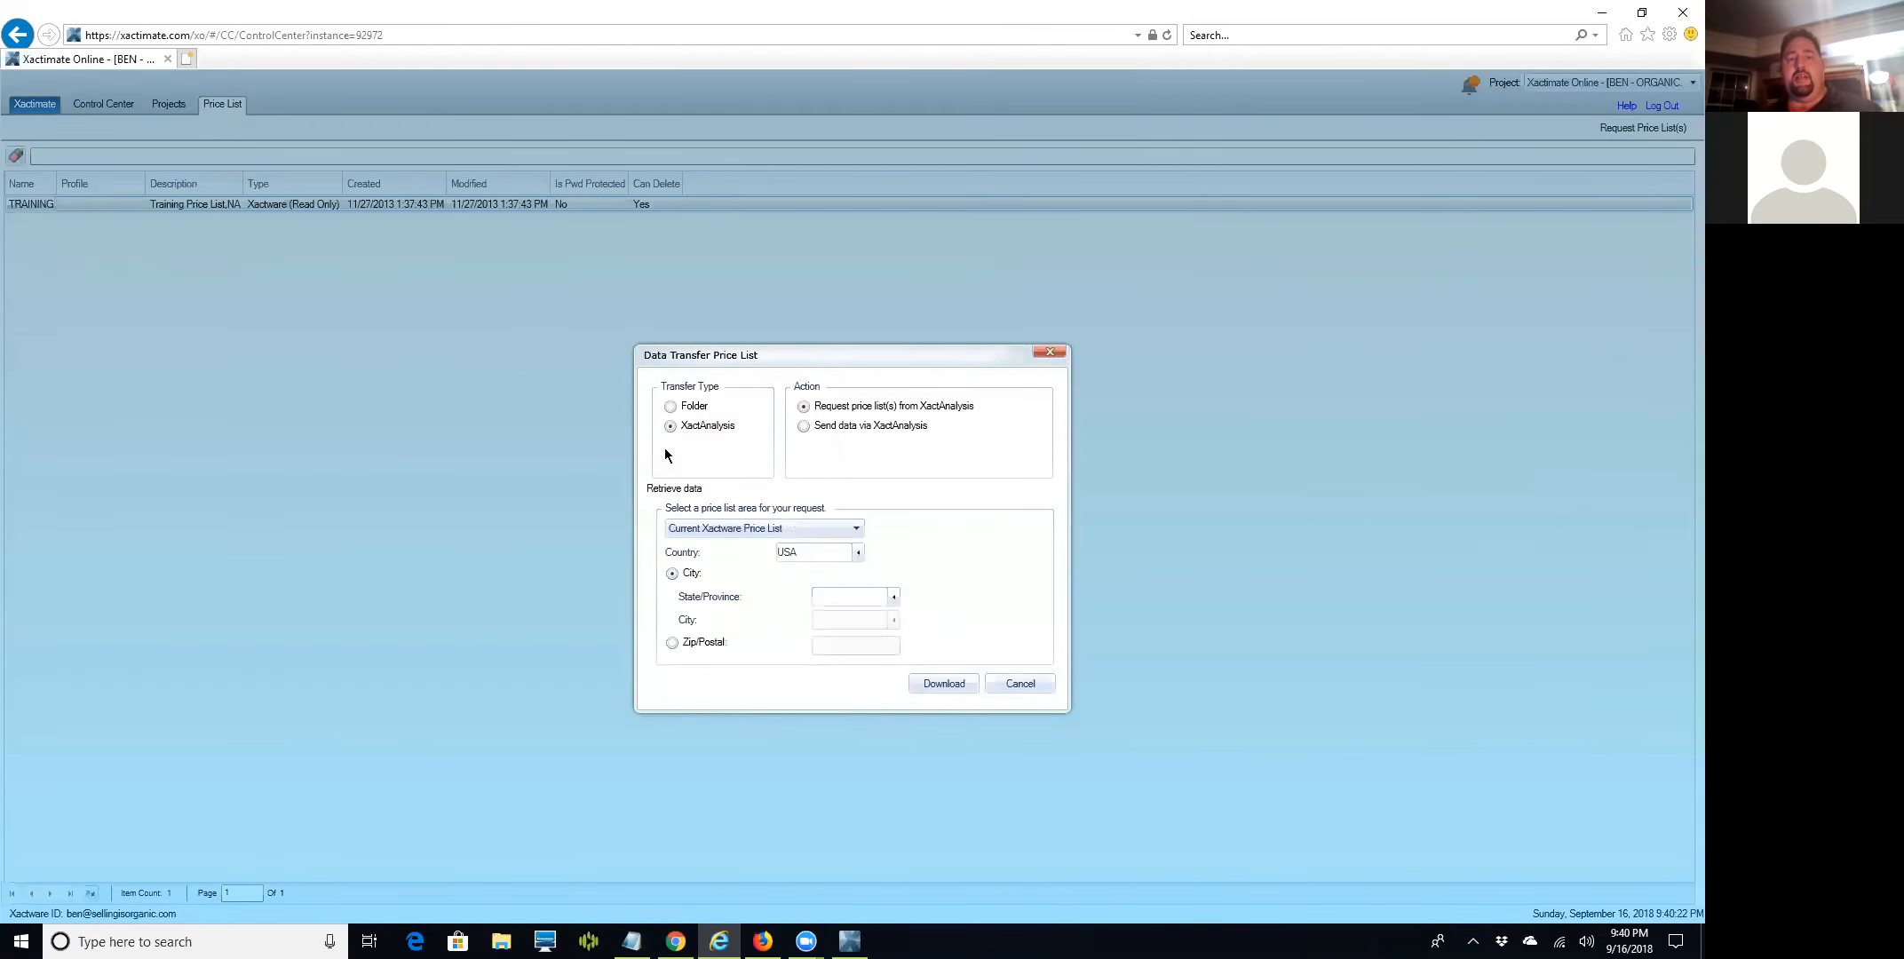
click(893, 597)
text(v)
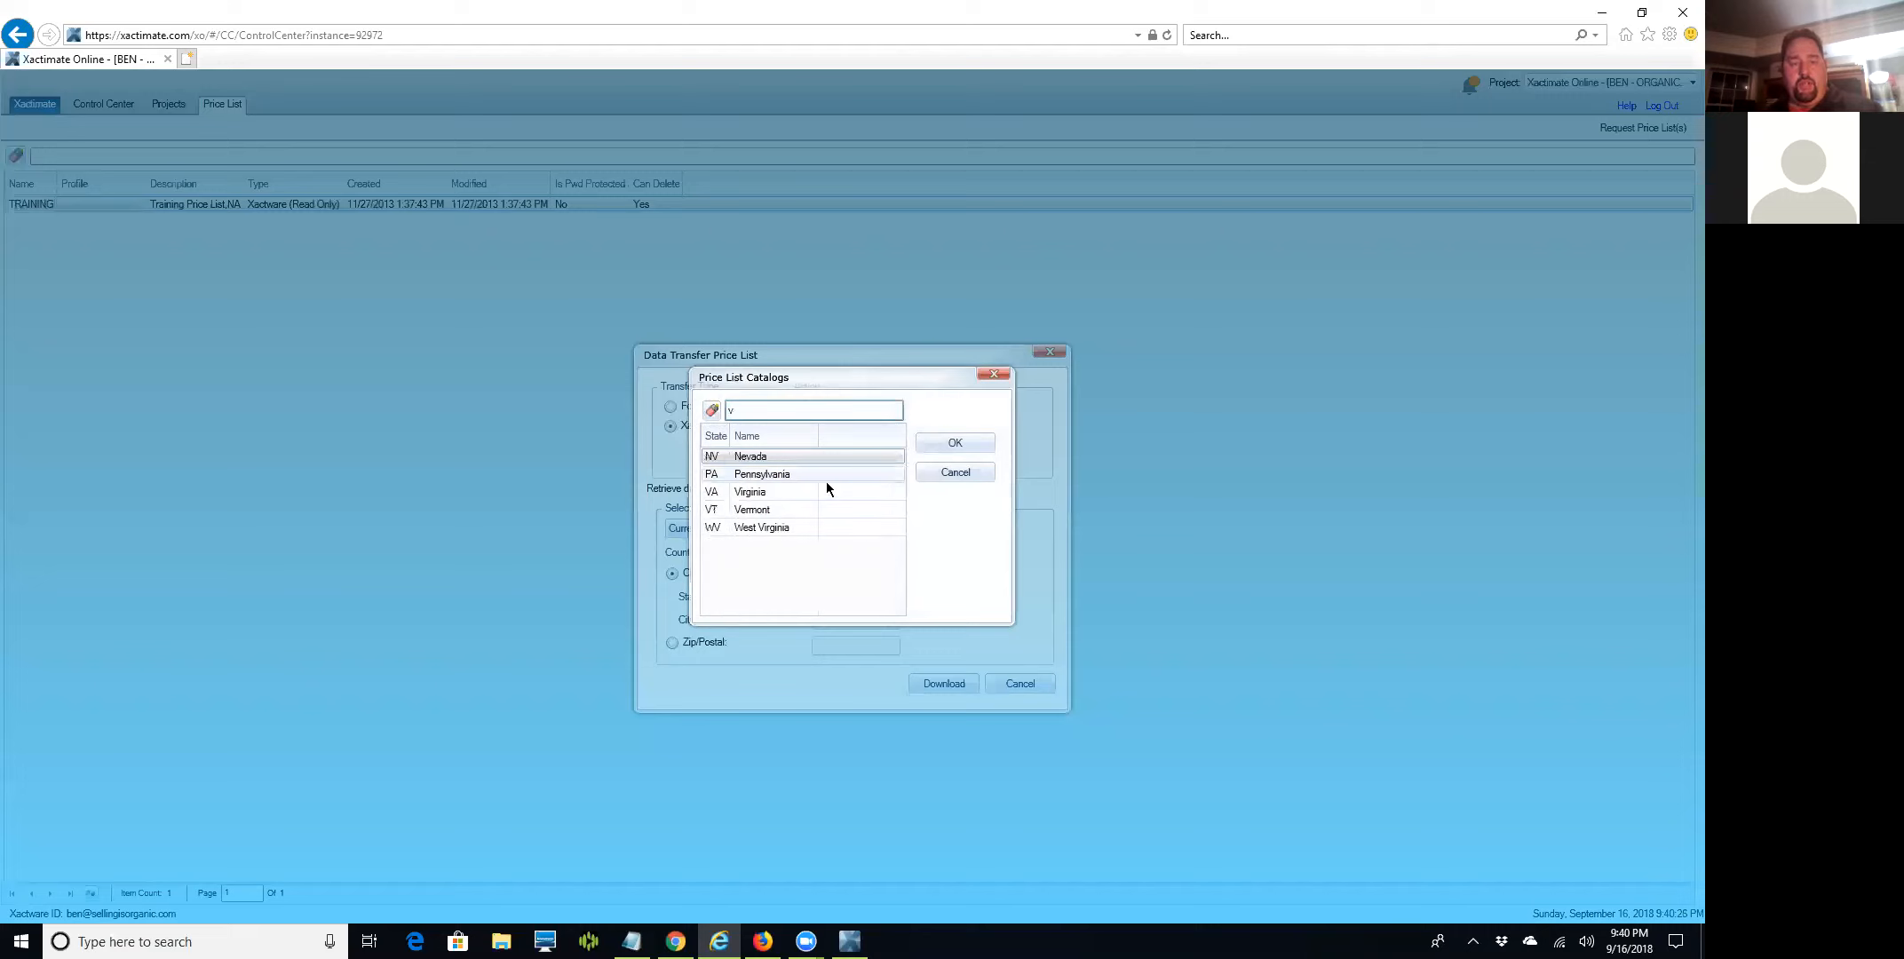
text(a)
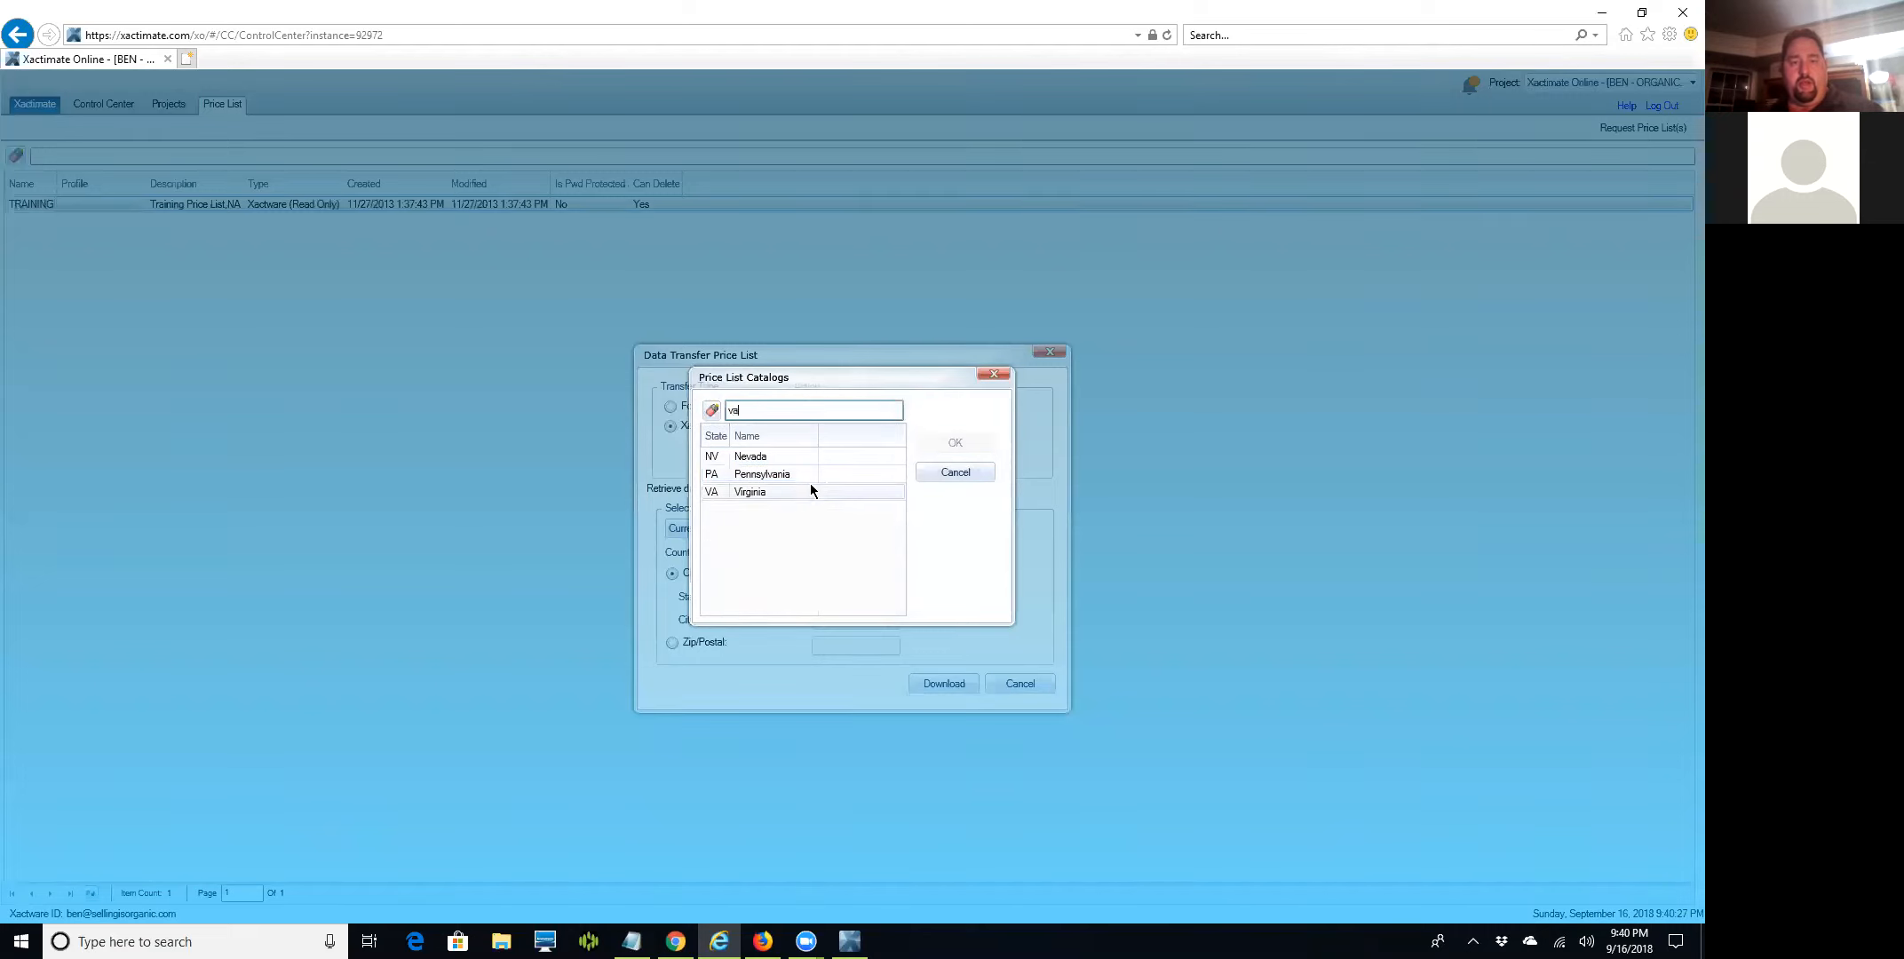
click(753, 494)
click(935, 443)
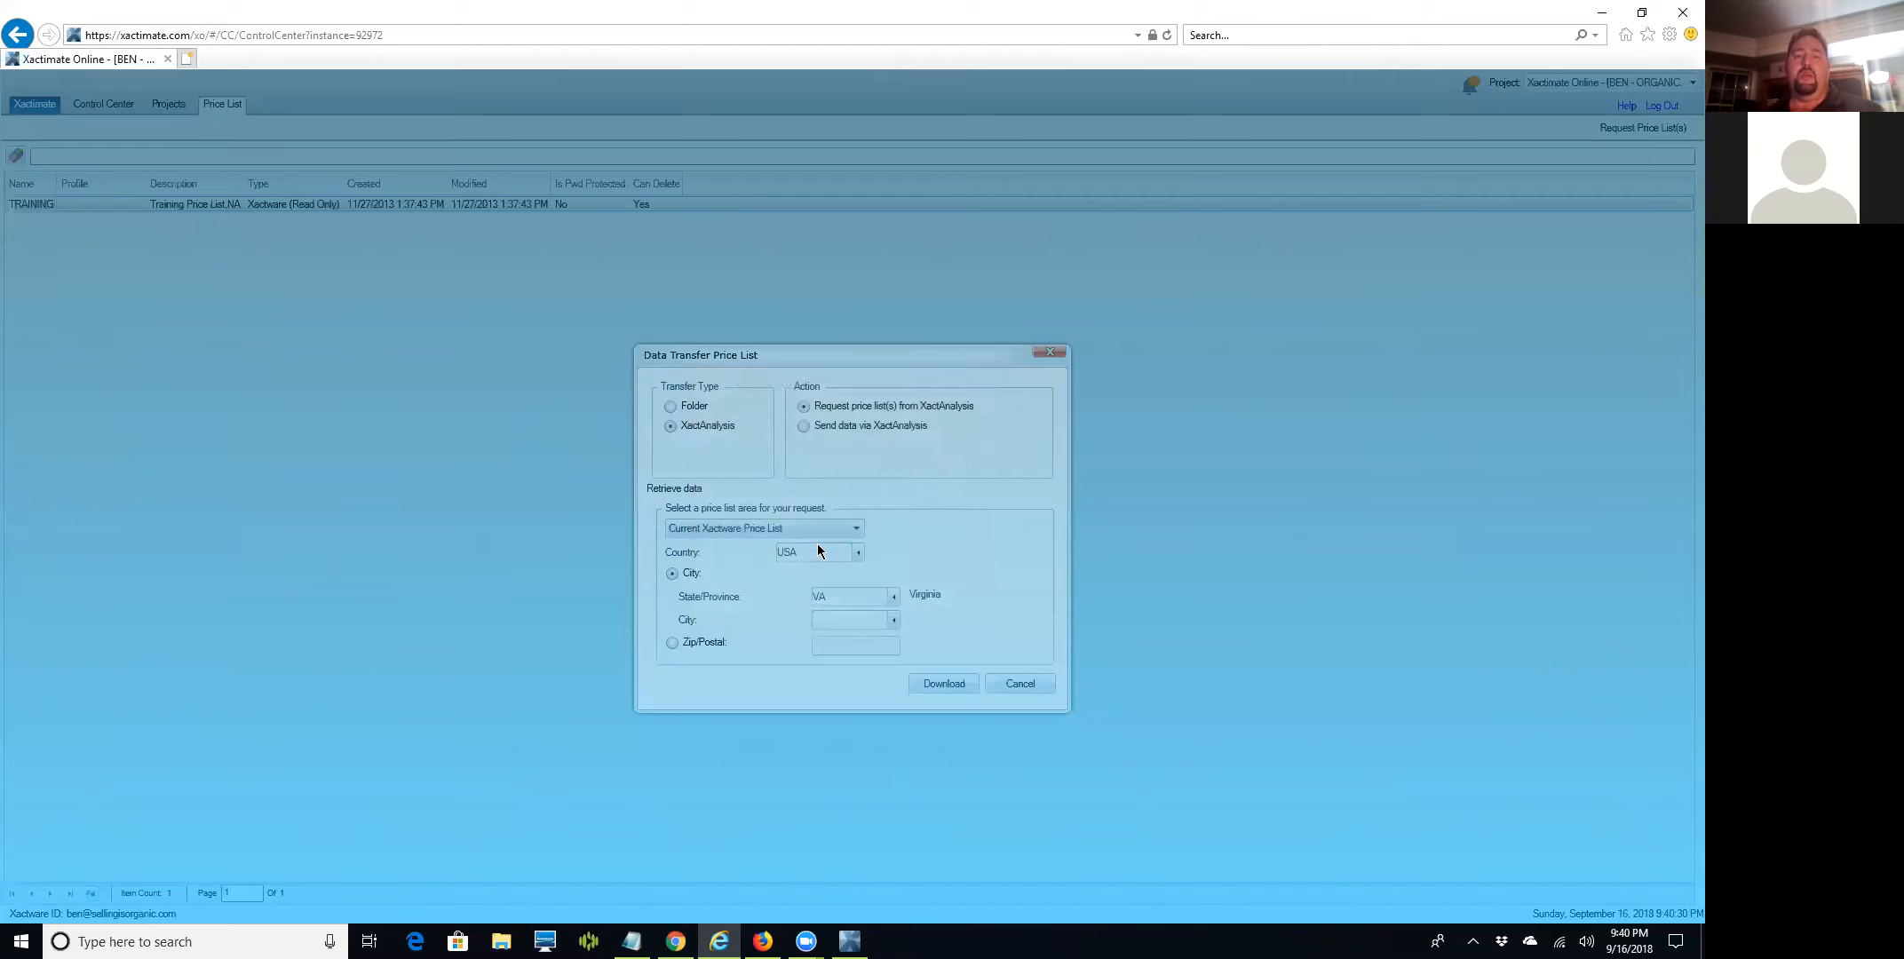
Select all twelve Virginia cities, Arlington through Winchester, and download their price lists.
click(868, 620)
click(893, 619)
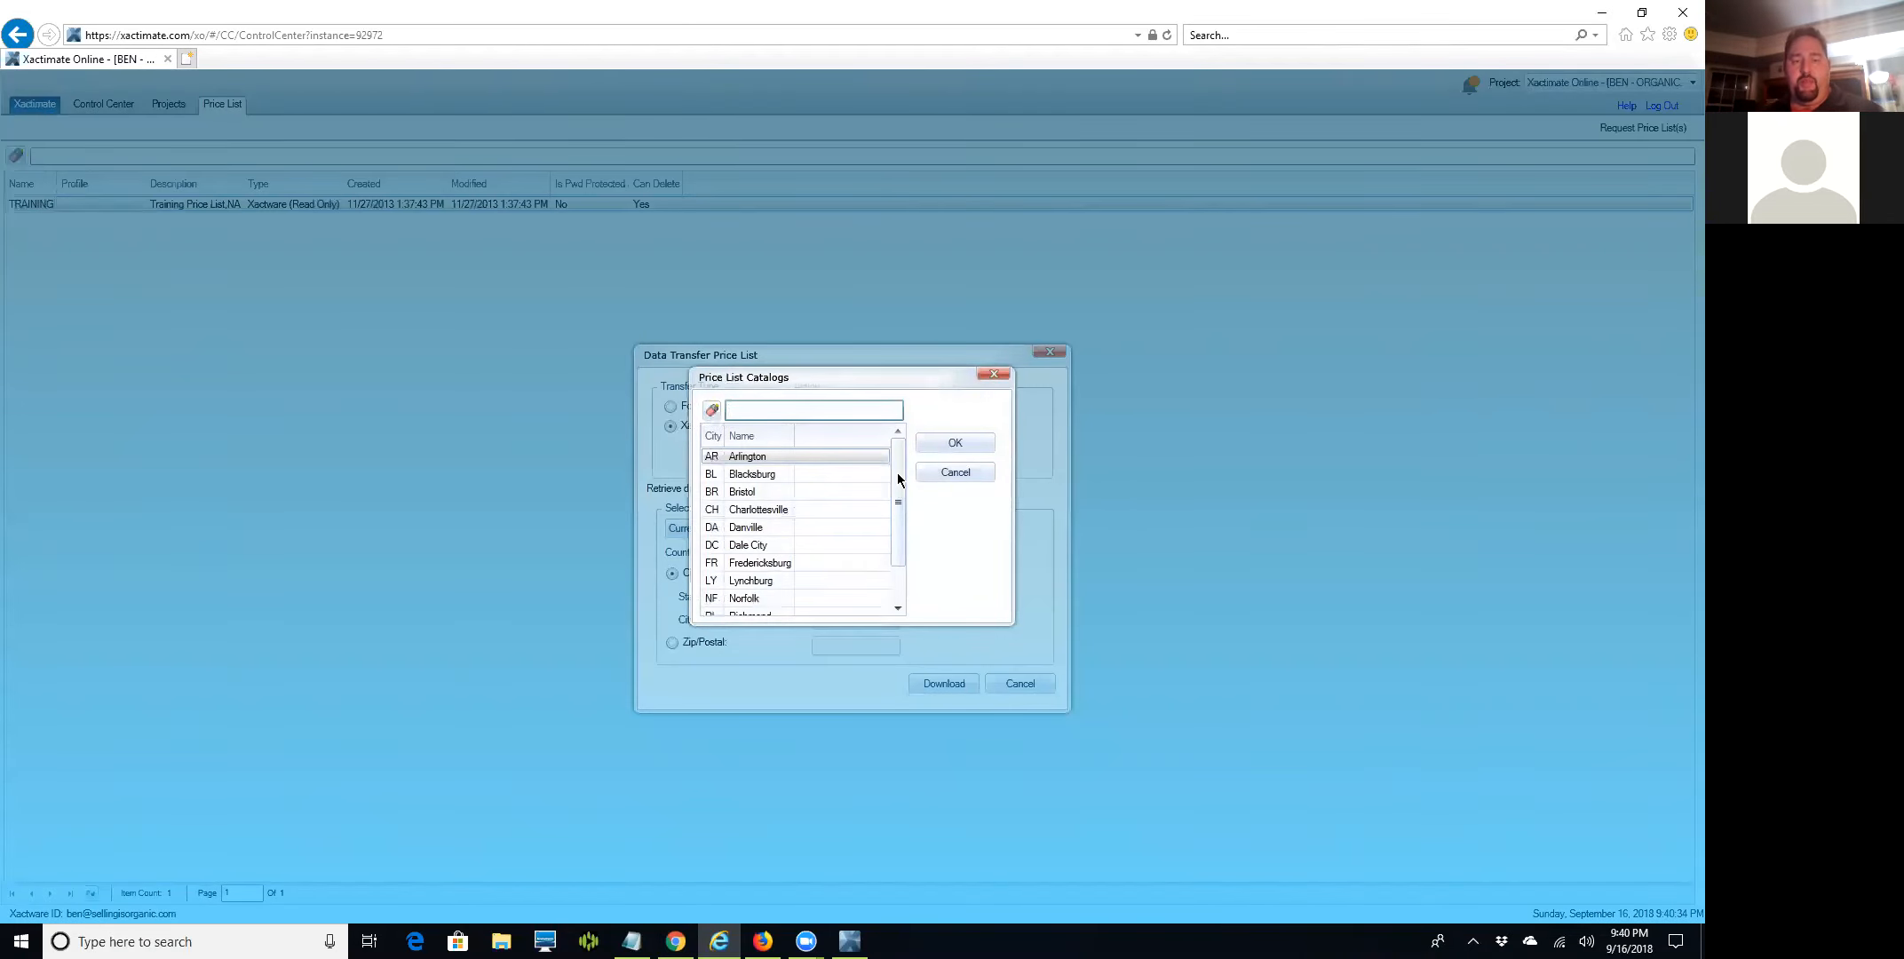
drag(898, 471, 881, 550)
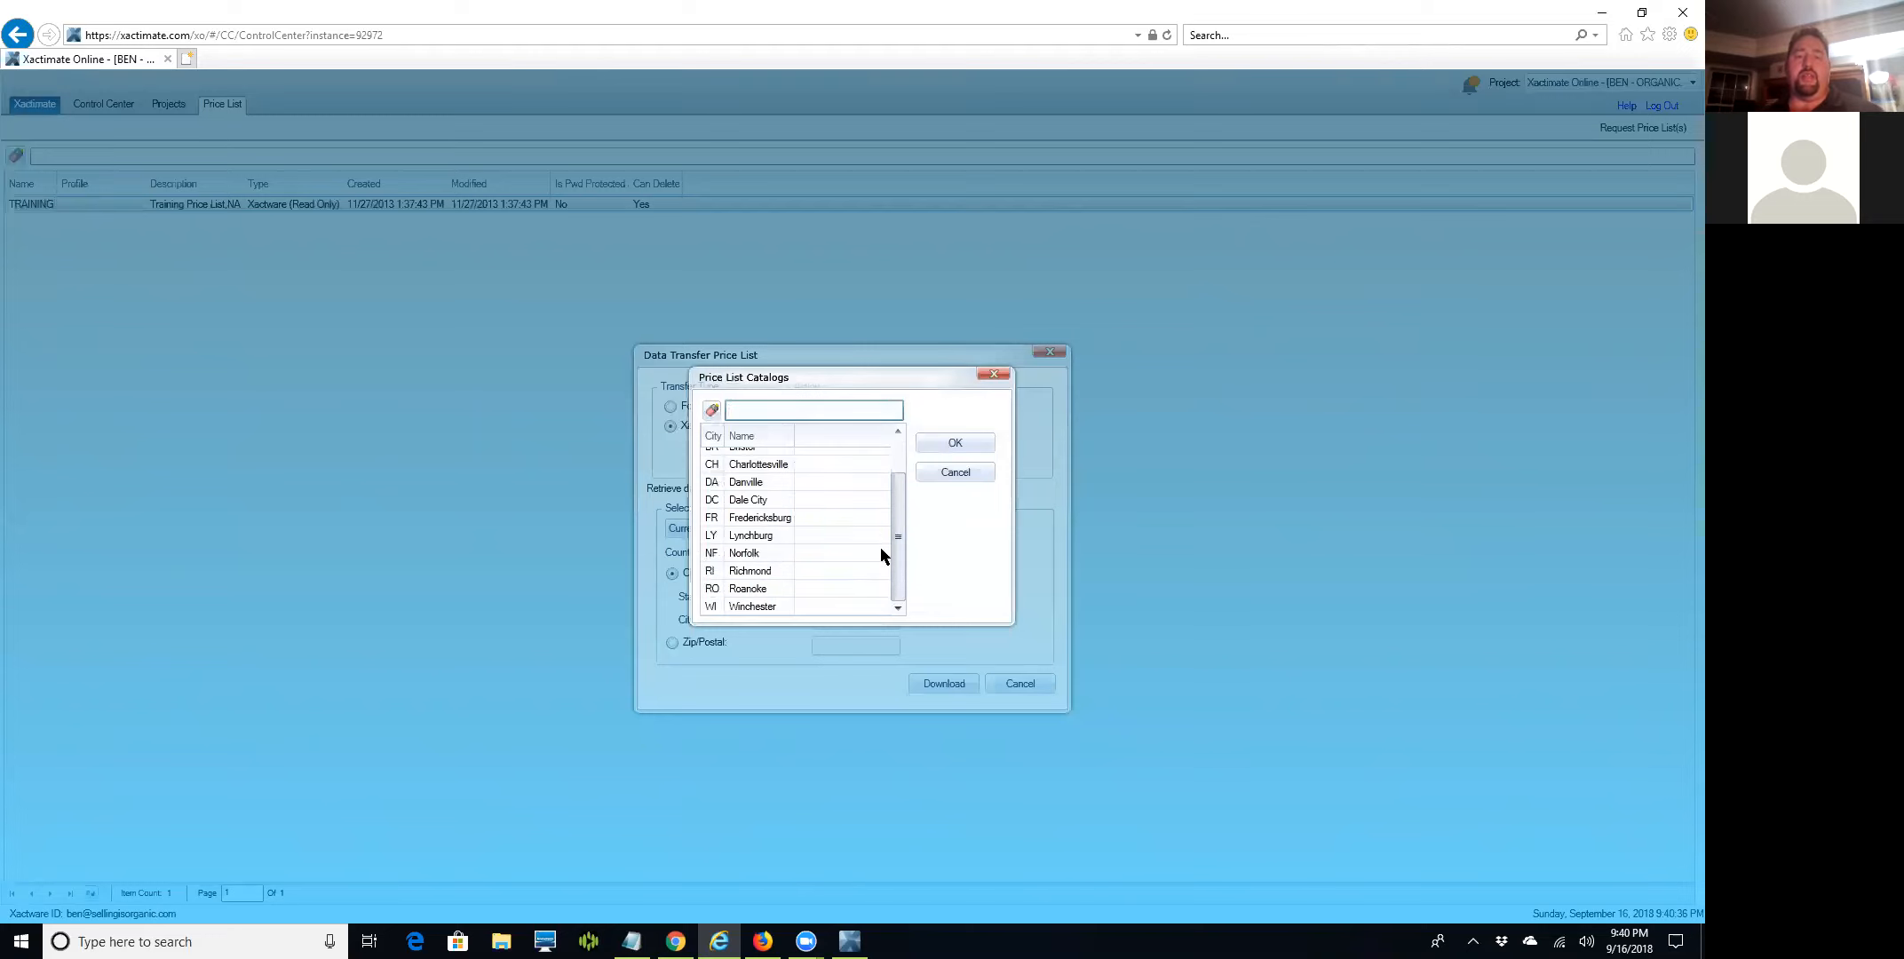
shift+click(759, 605)
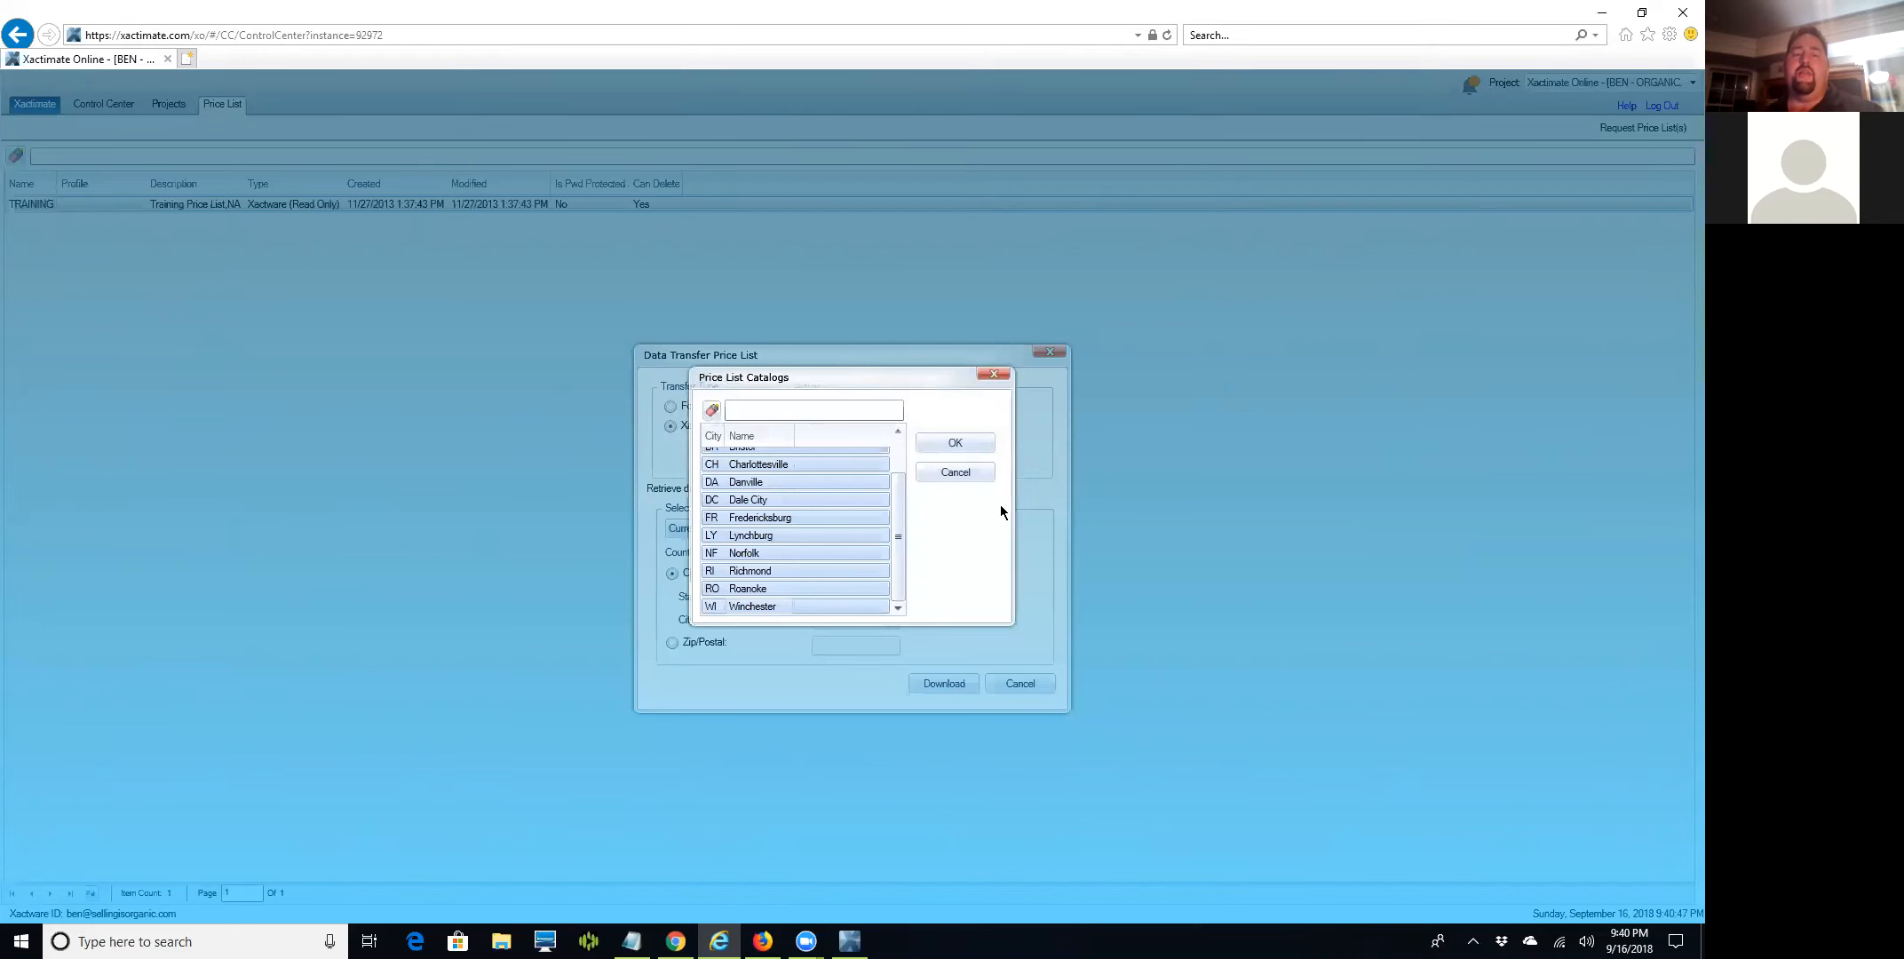
click(947, 442)
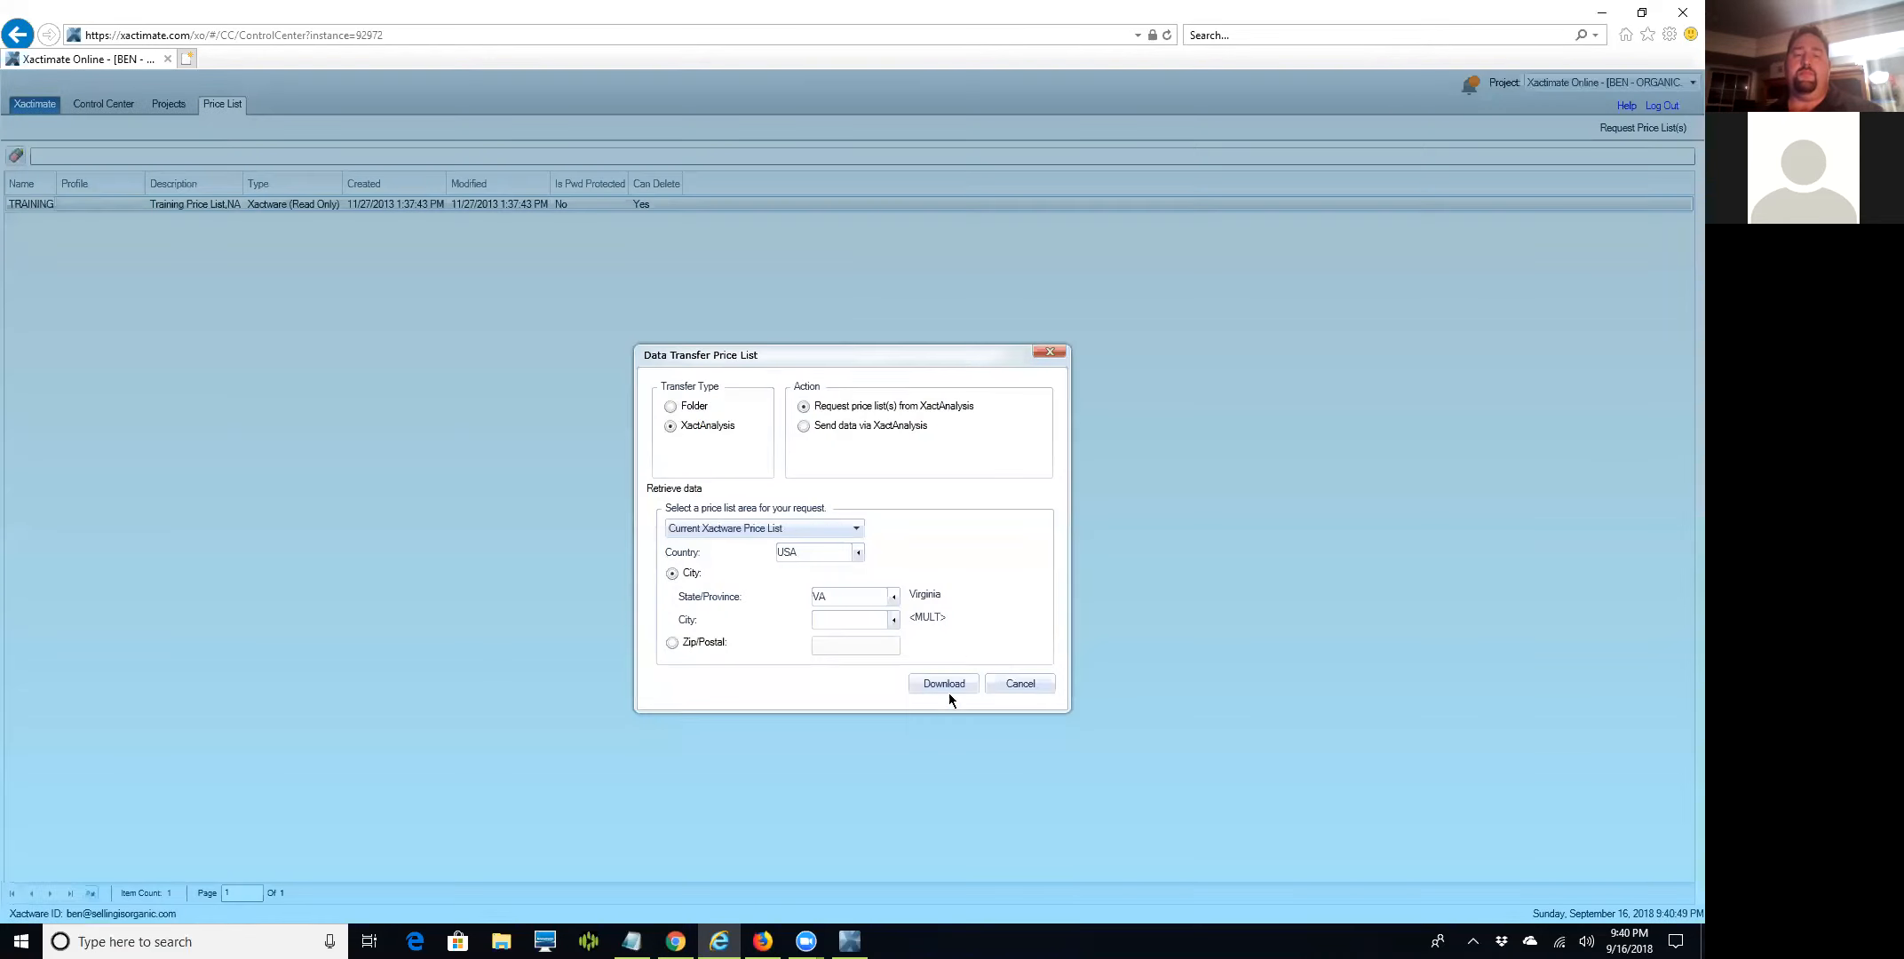
click(941, 683)
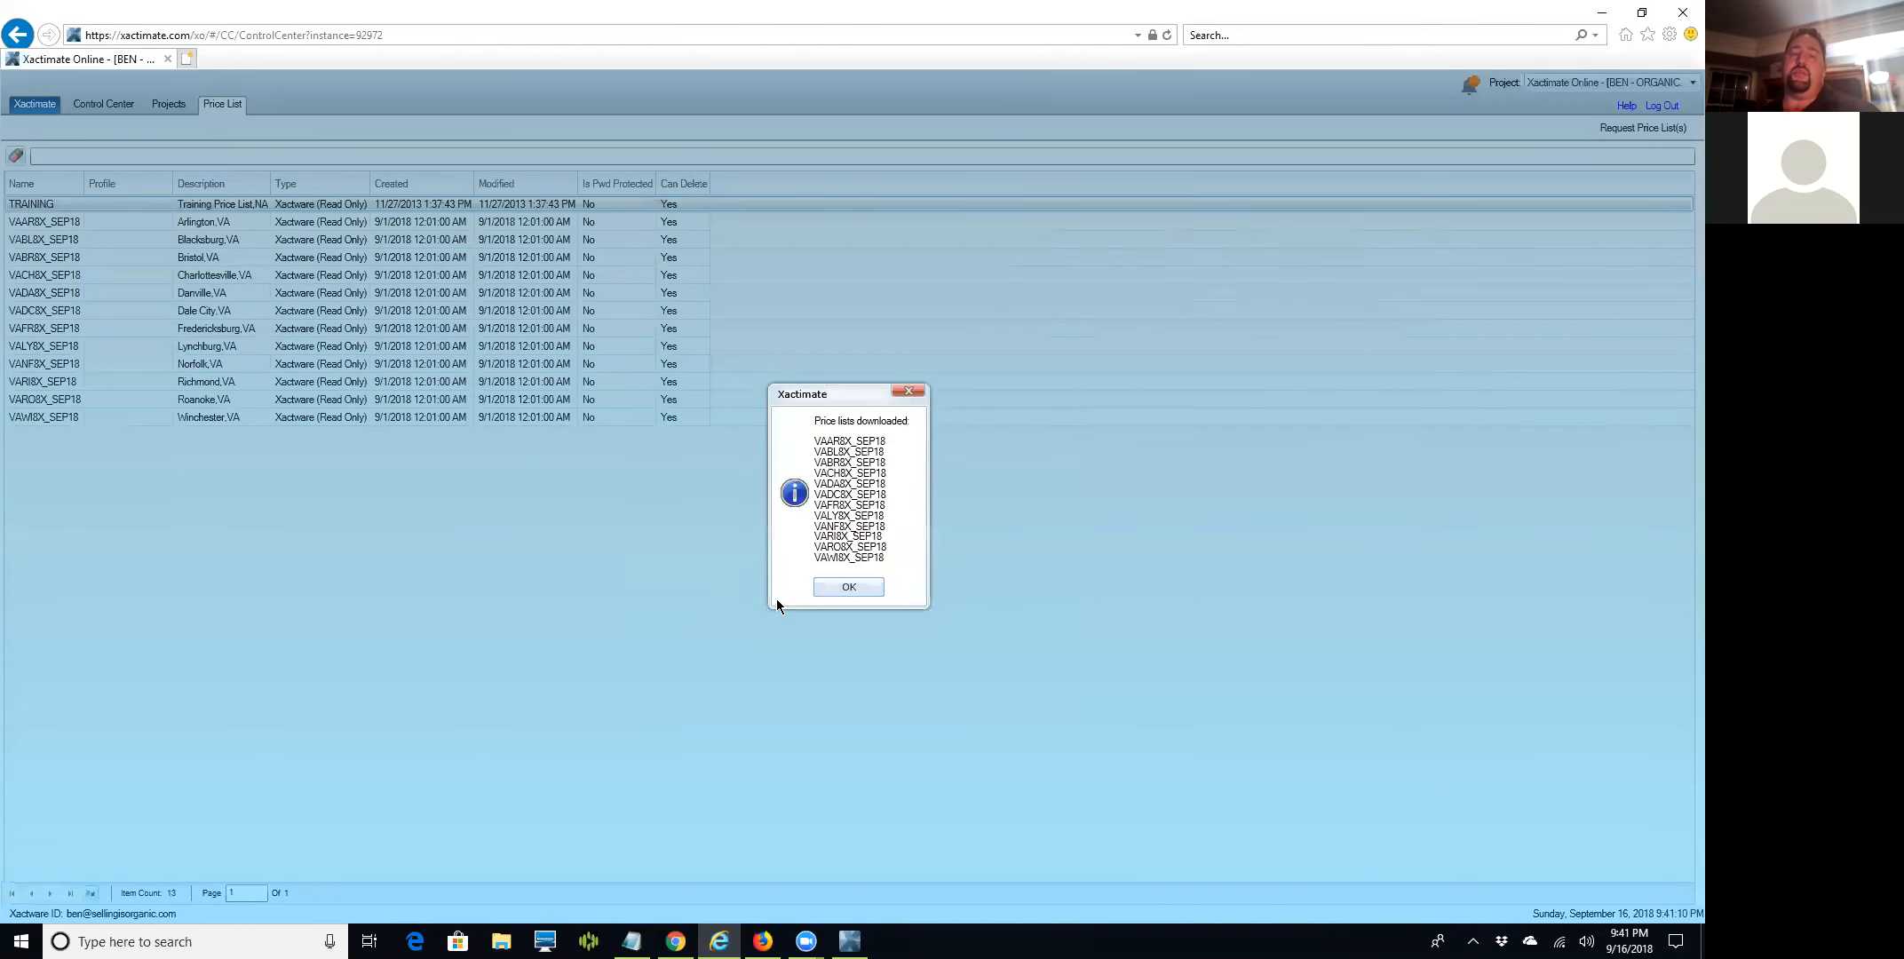
Dismiss the 'Price lists downloaded' message to see the twelve Virginia lists under TRAINING.
click(867, 591)
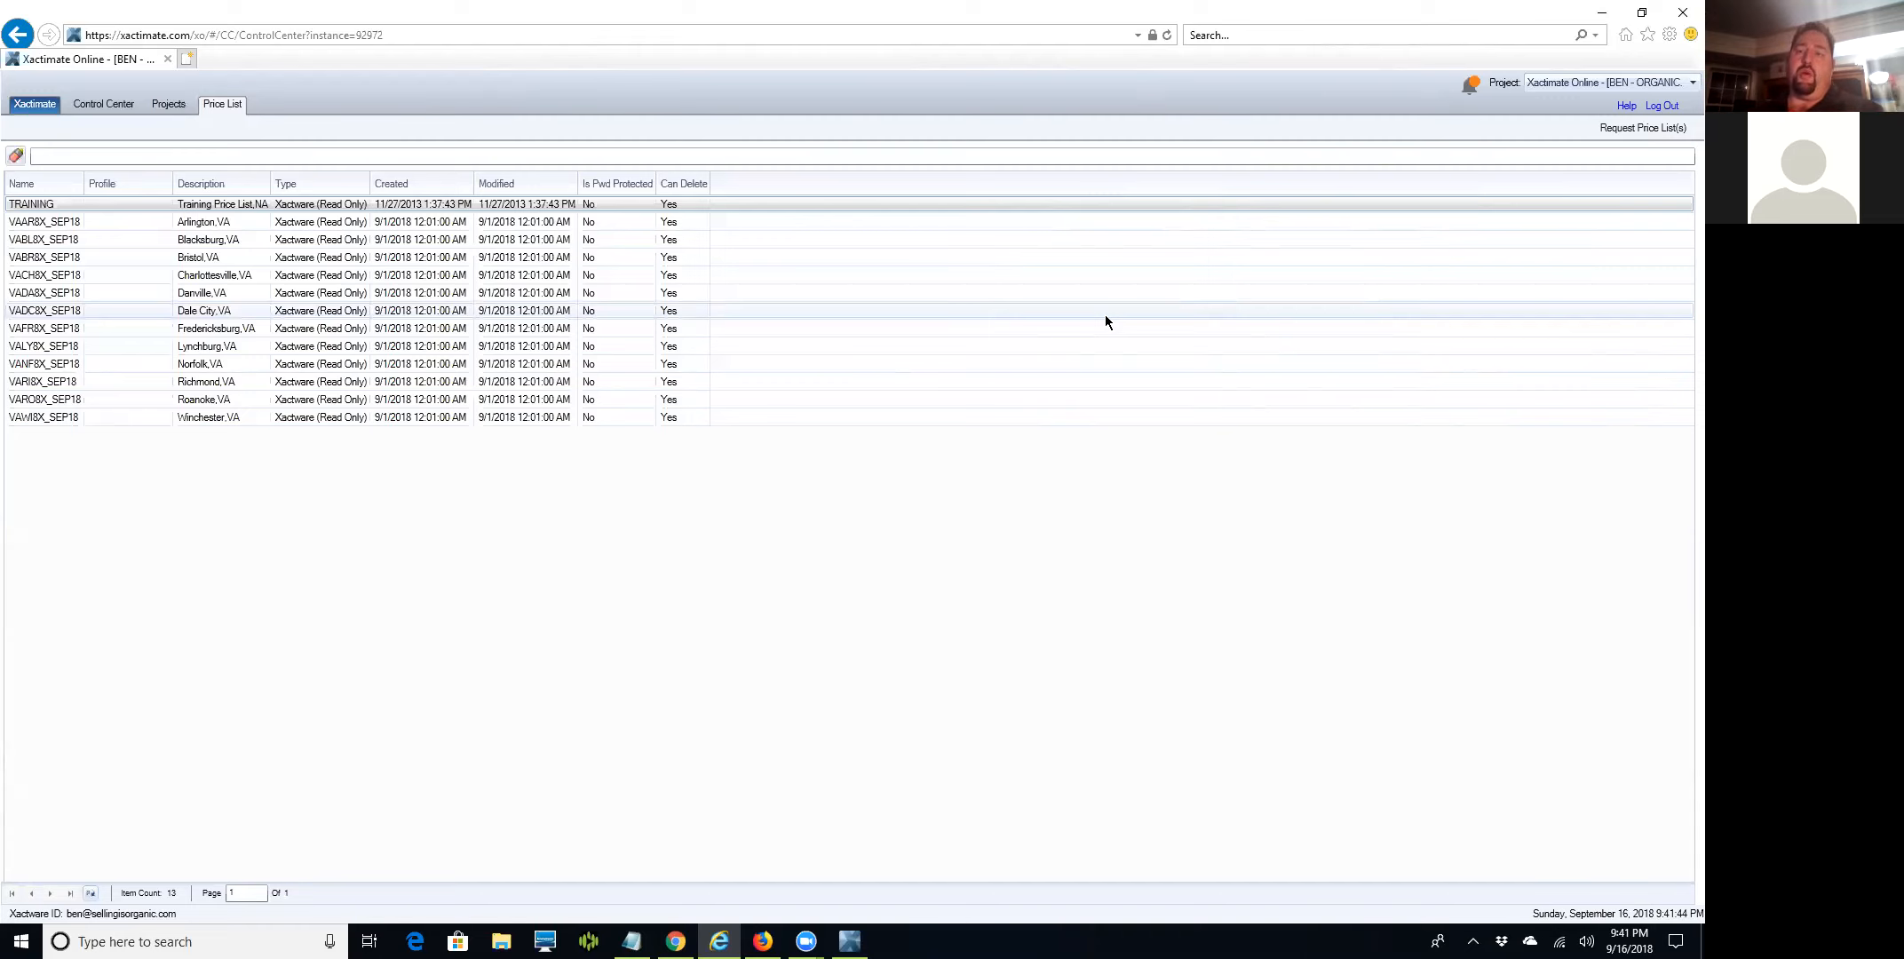
Begin a price list request for NC, then cancel it.
click(1626, 129)
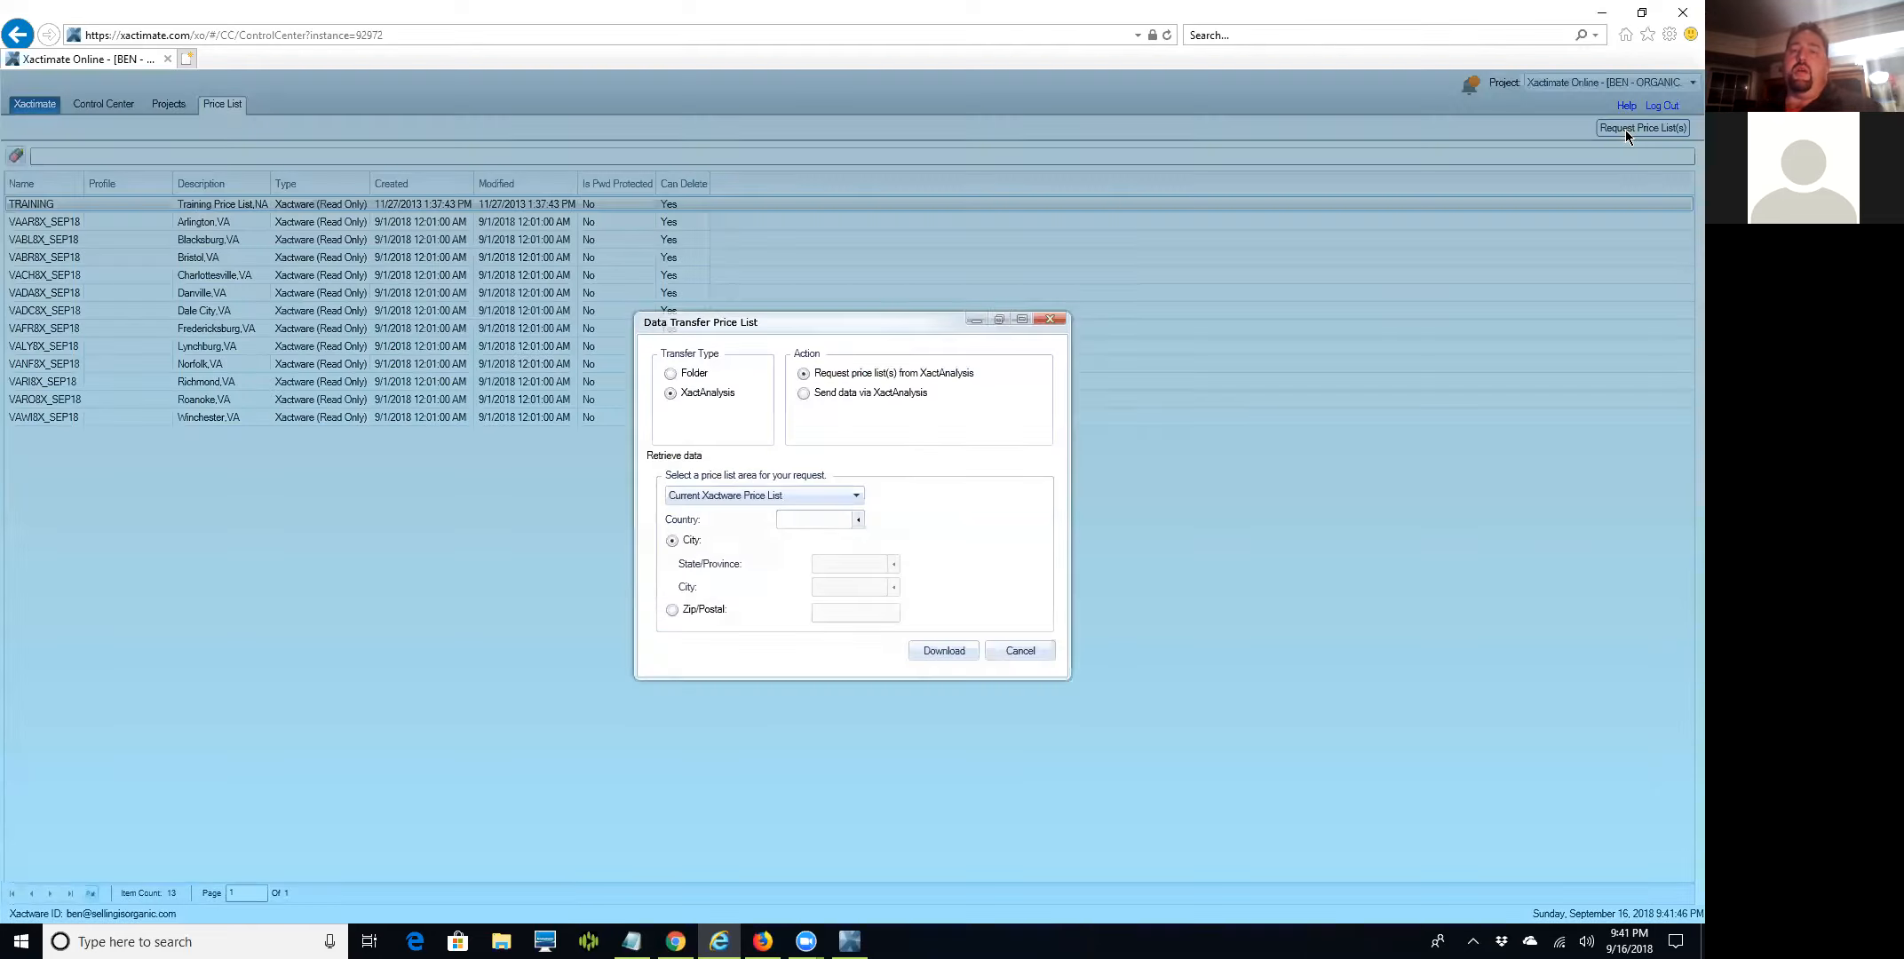
click(857, 560)
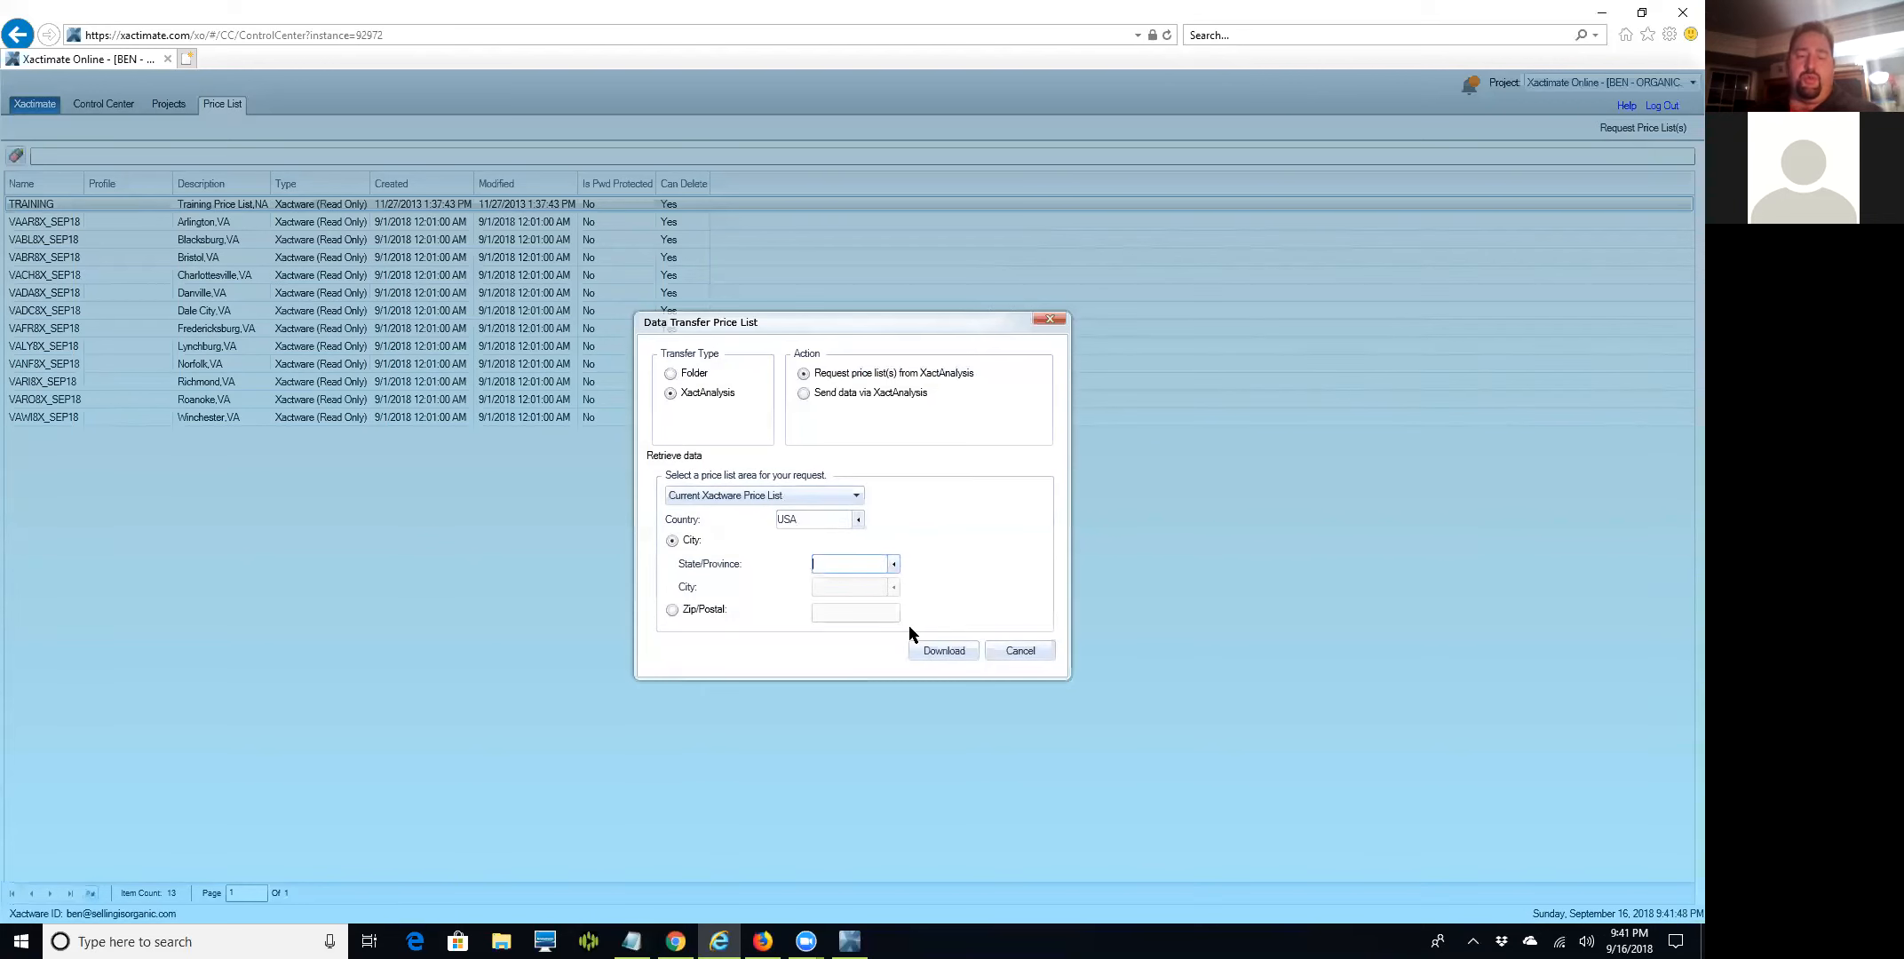
text(NC)
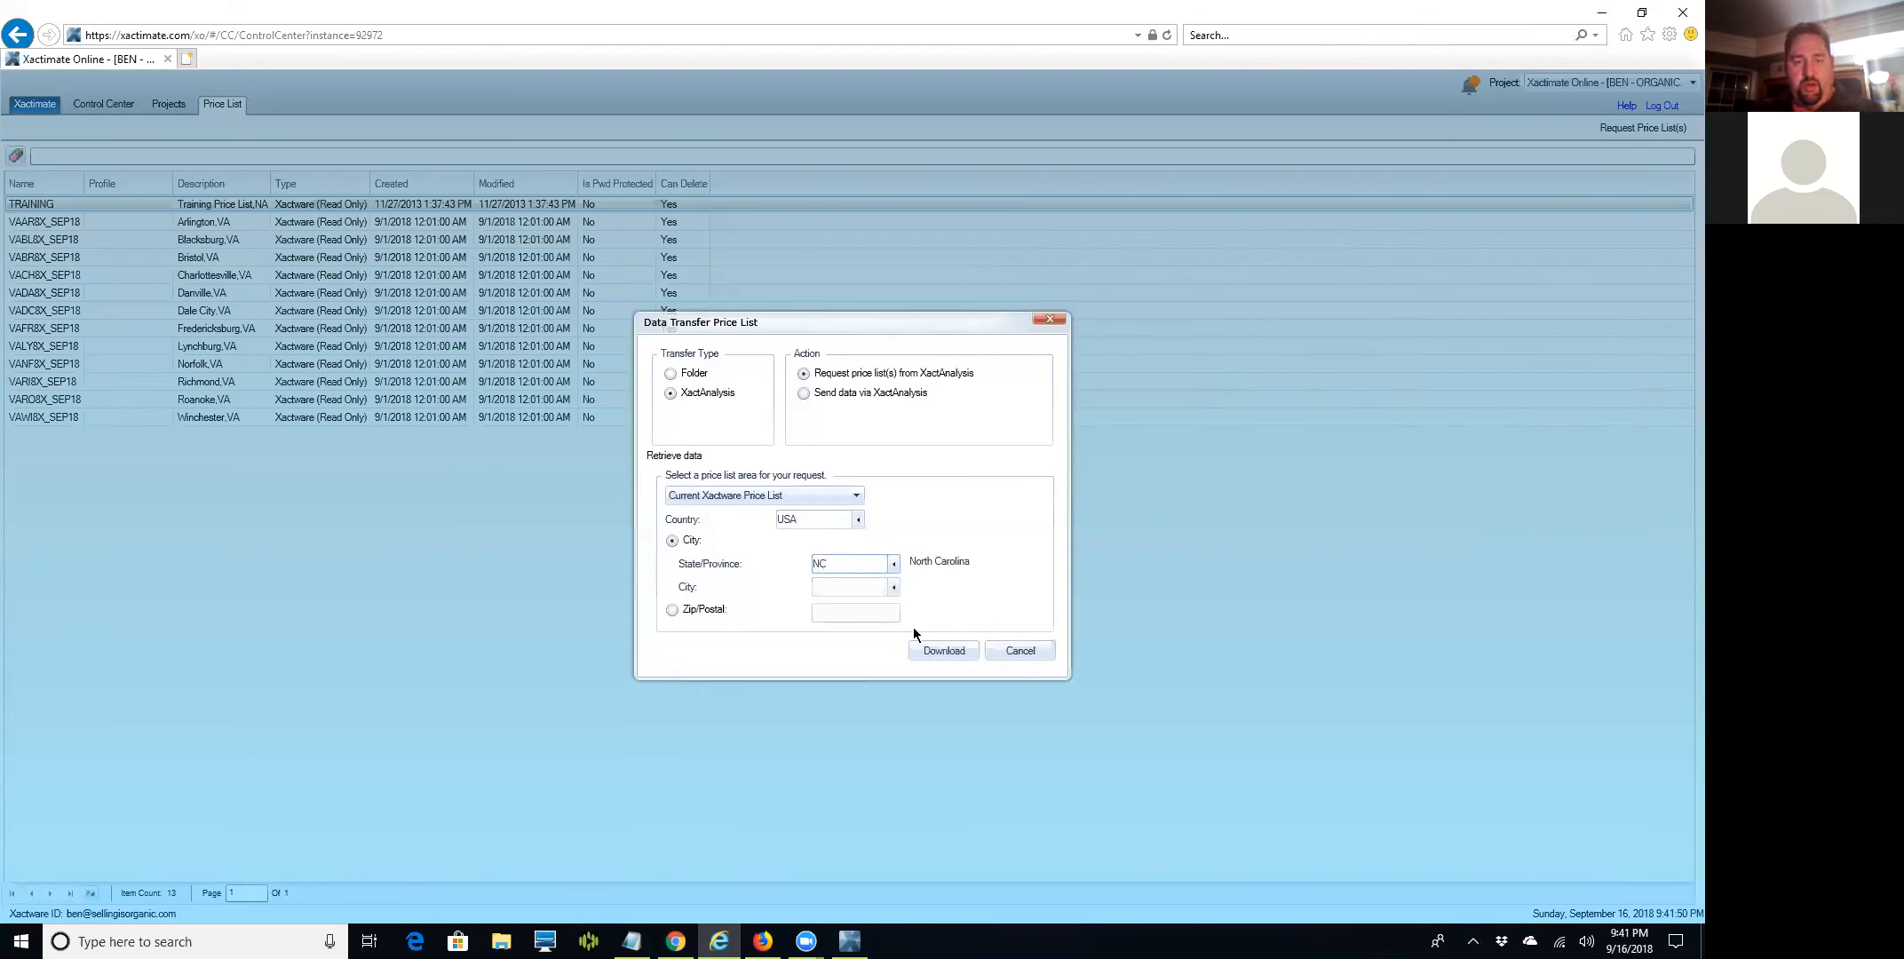
click(1013, 651)
Download all twelve North Carolina city price lists, Asheville through Winston-Salem, and dismiss the notice.
click(1638, 129)
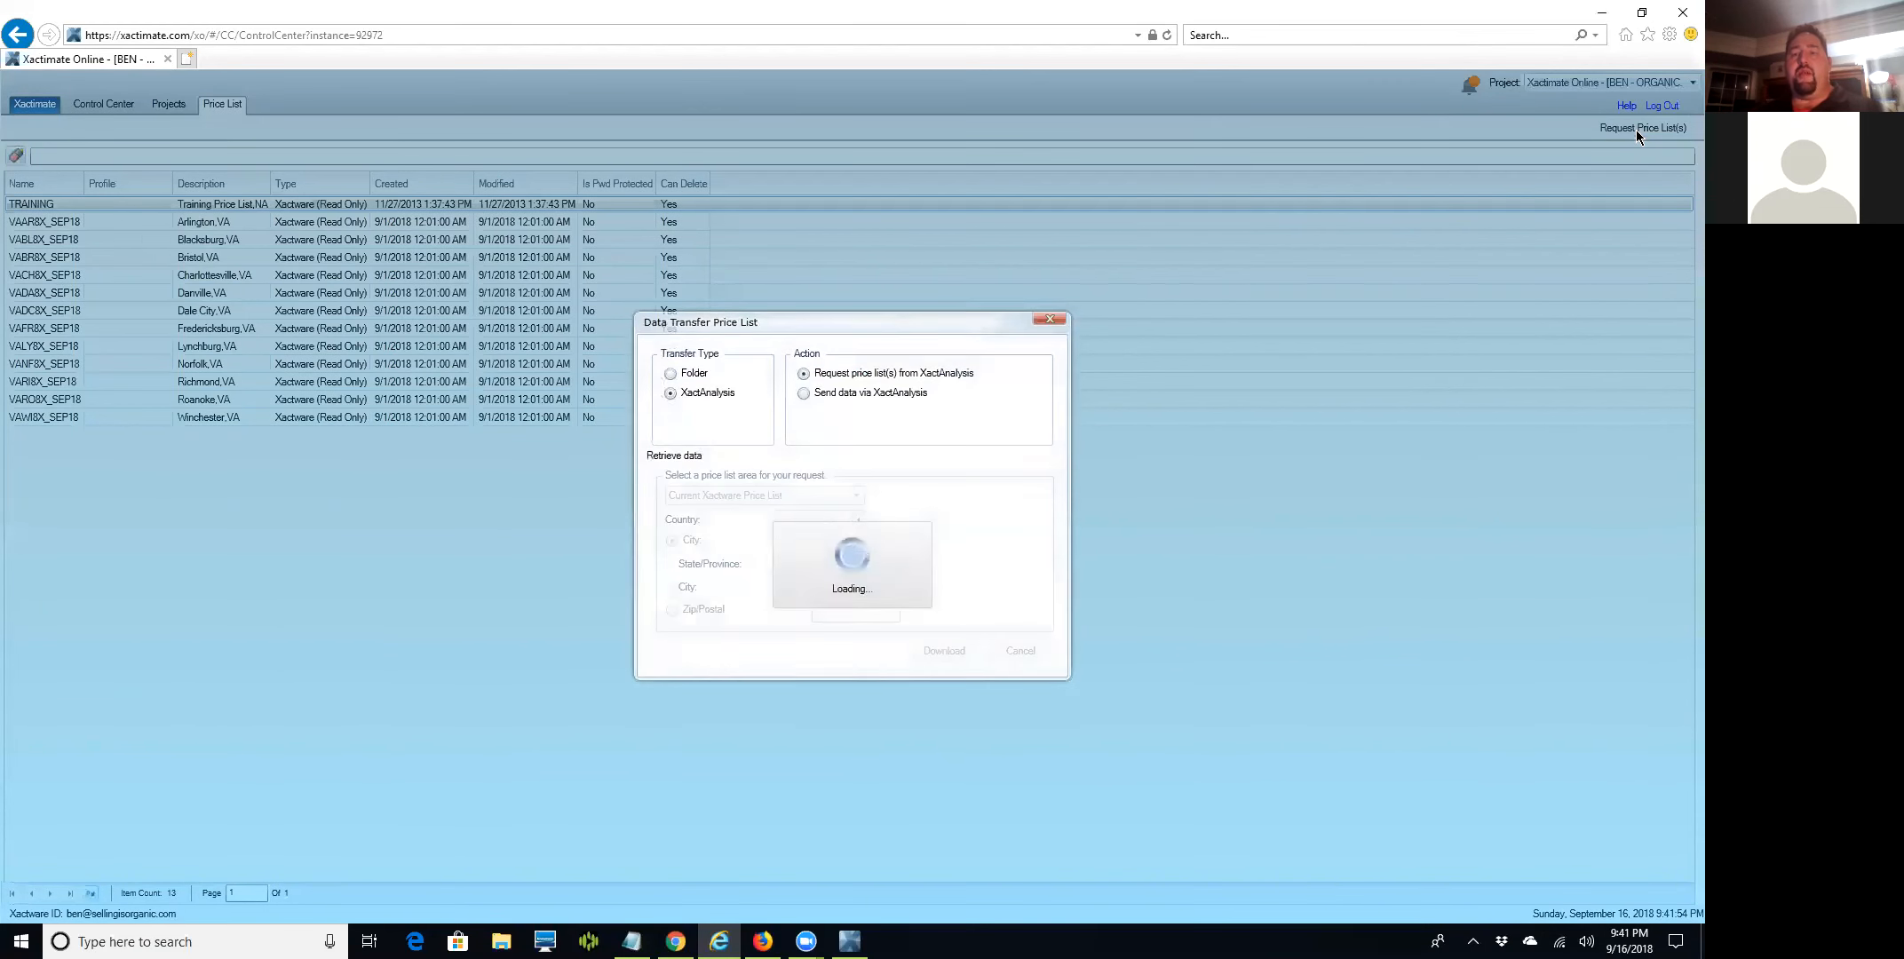
click(849, 563)
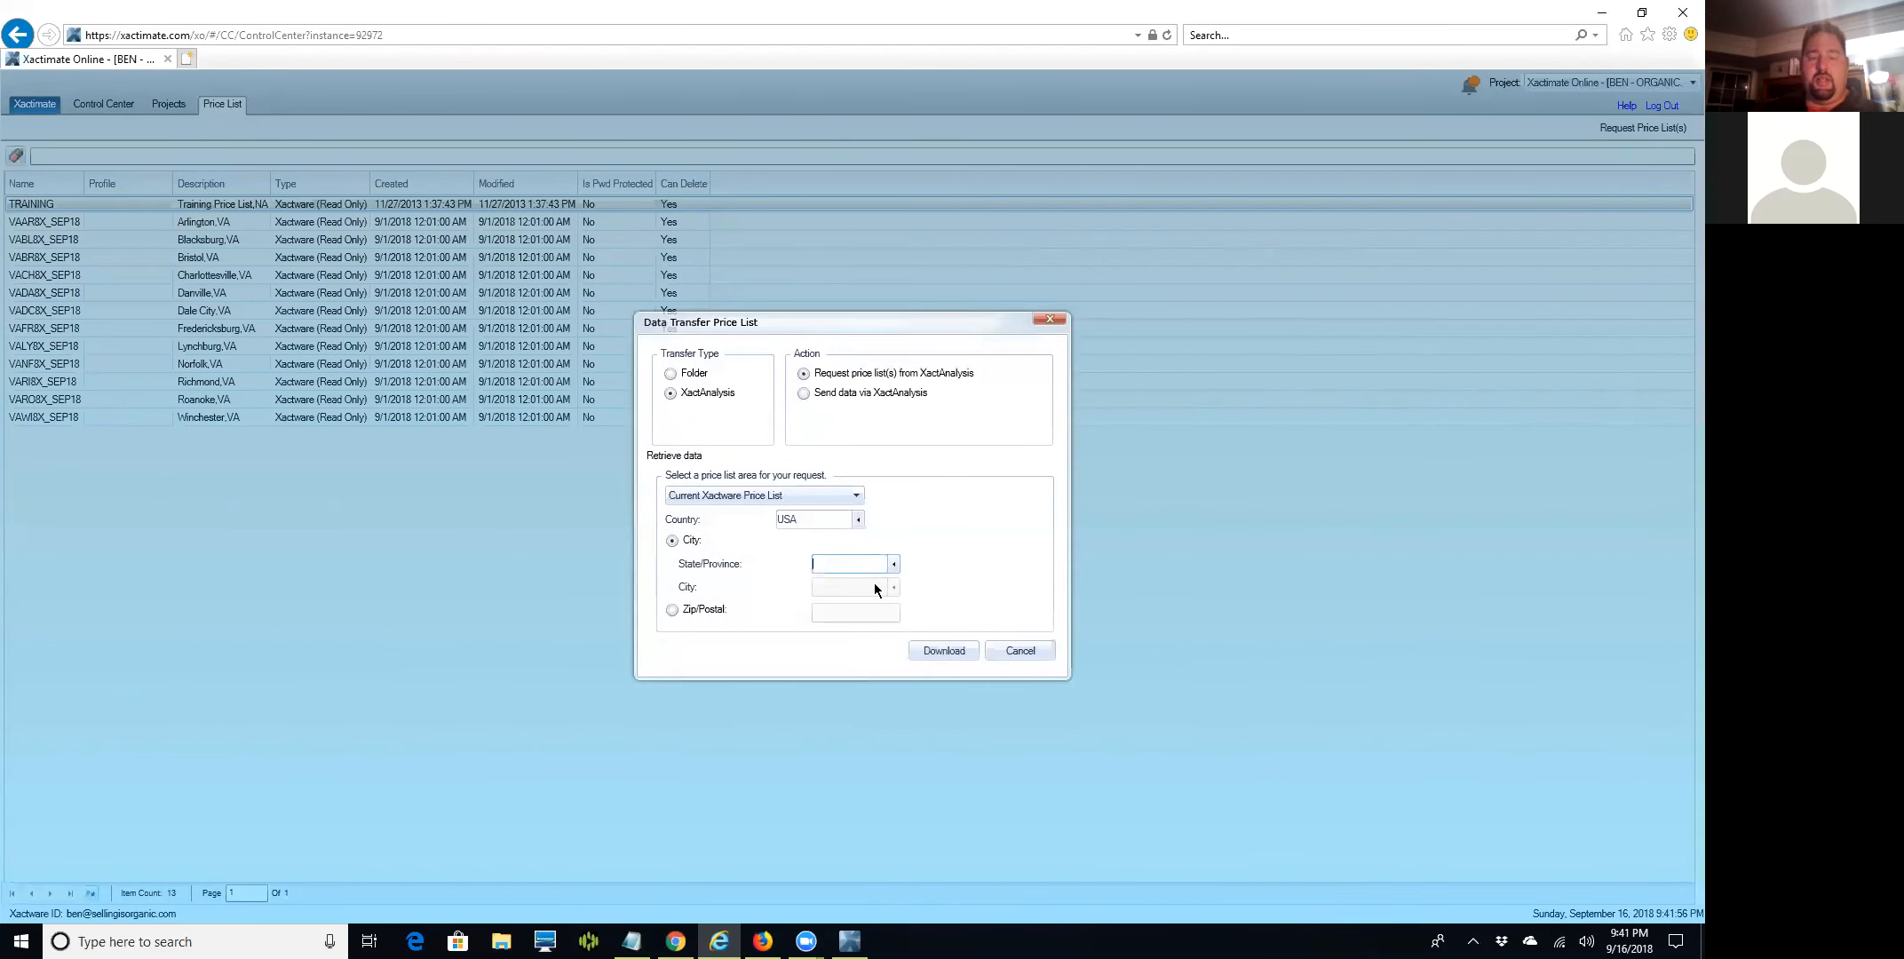
text(NC)
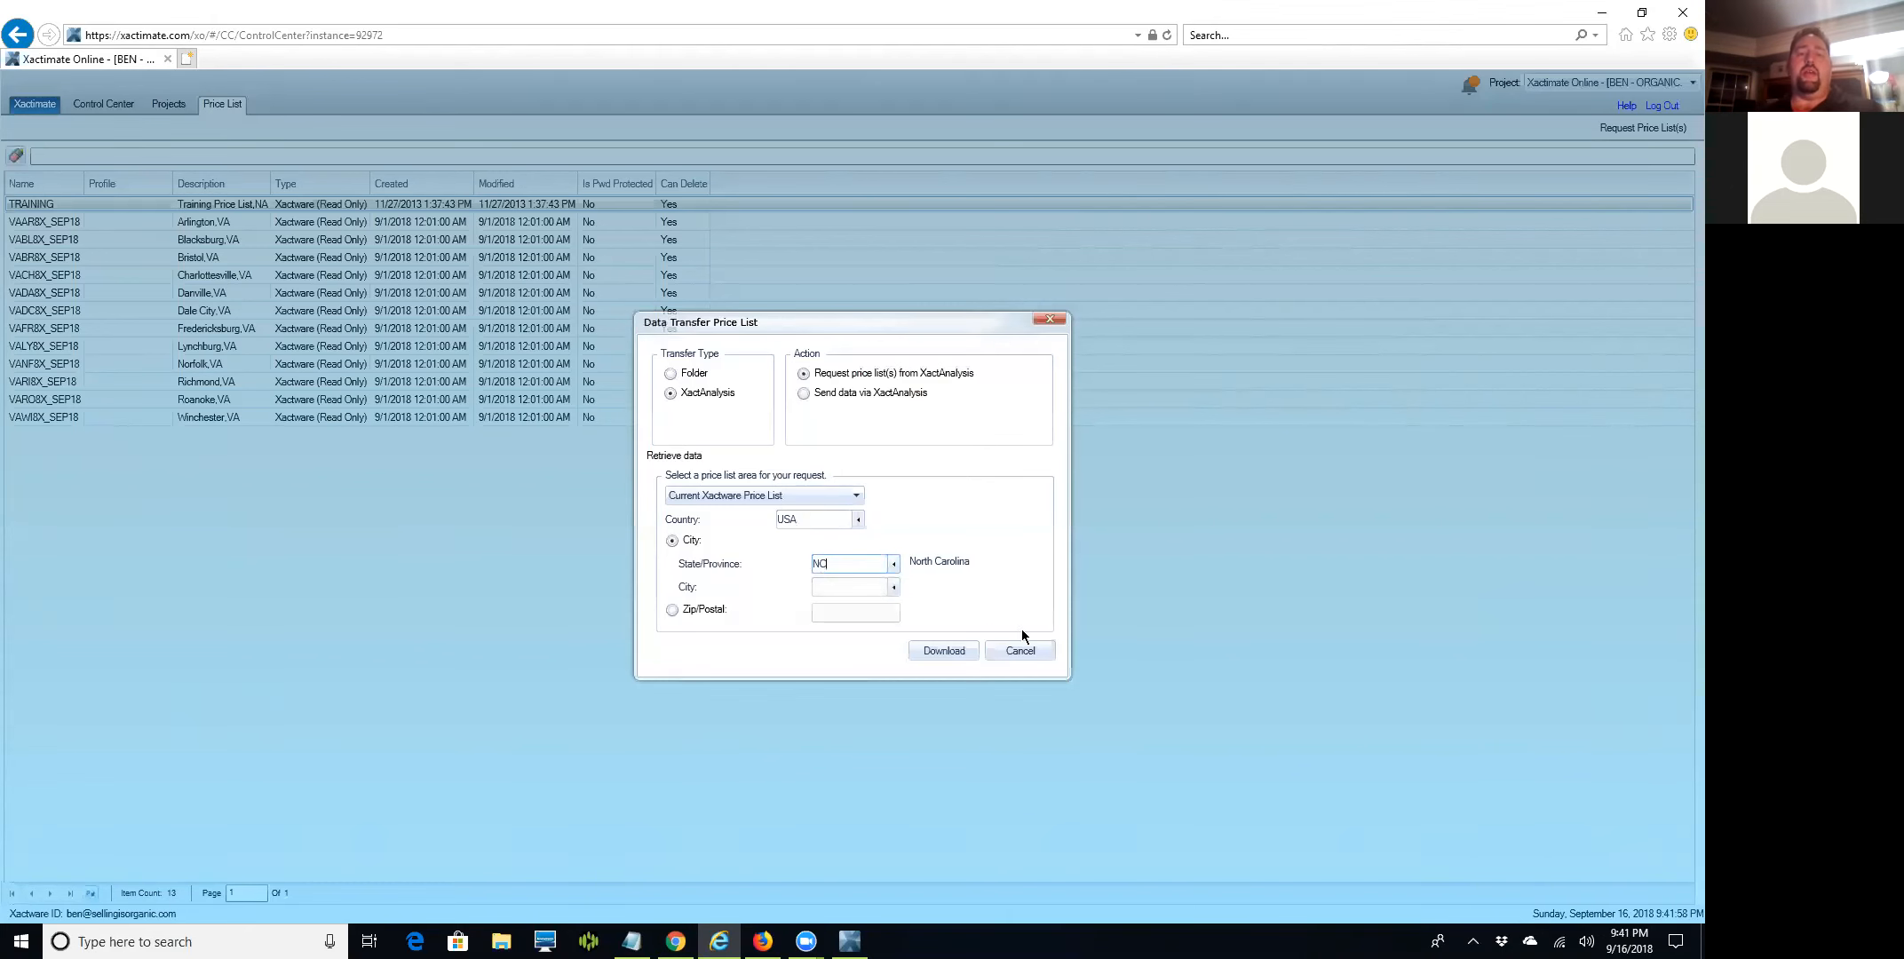
click(895, 588)
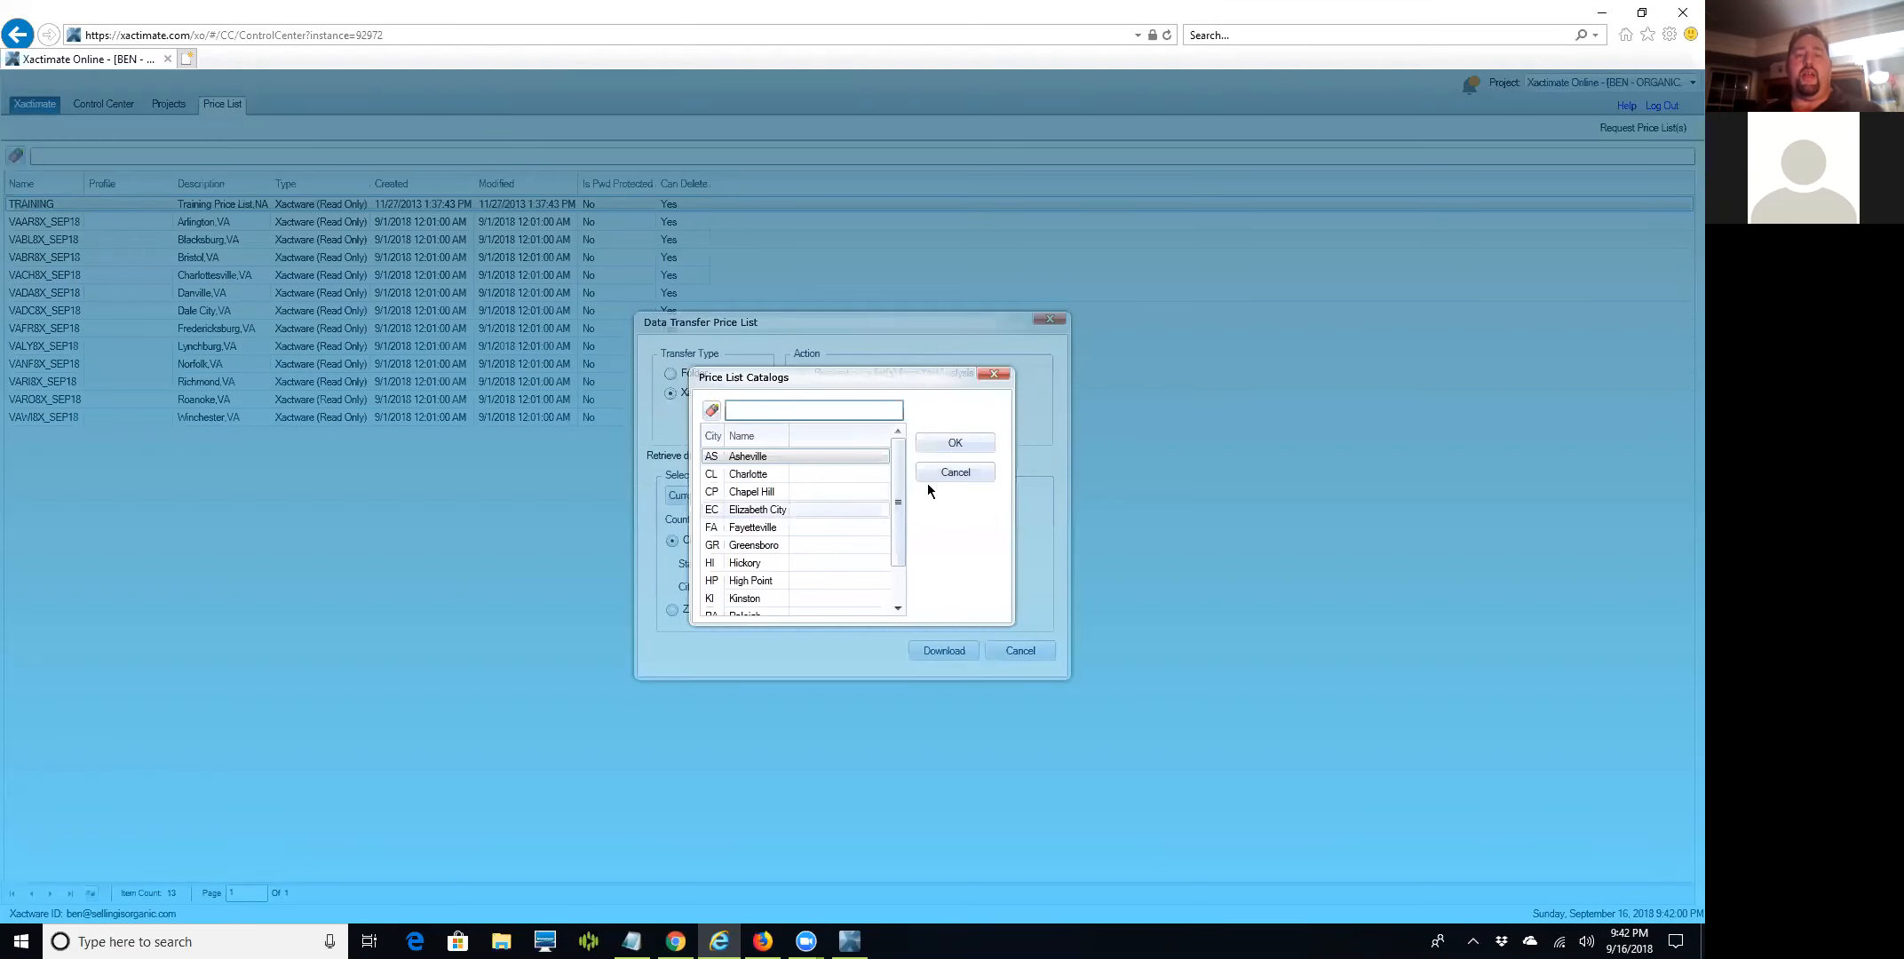
drag(894, 488, 881, 580)
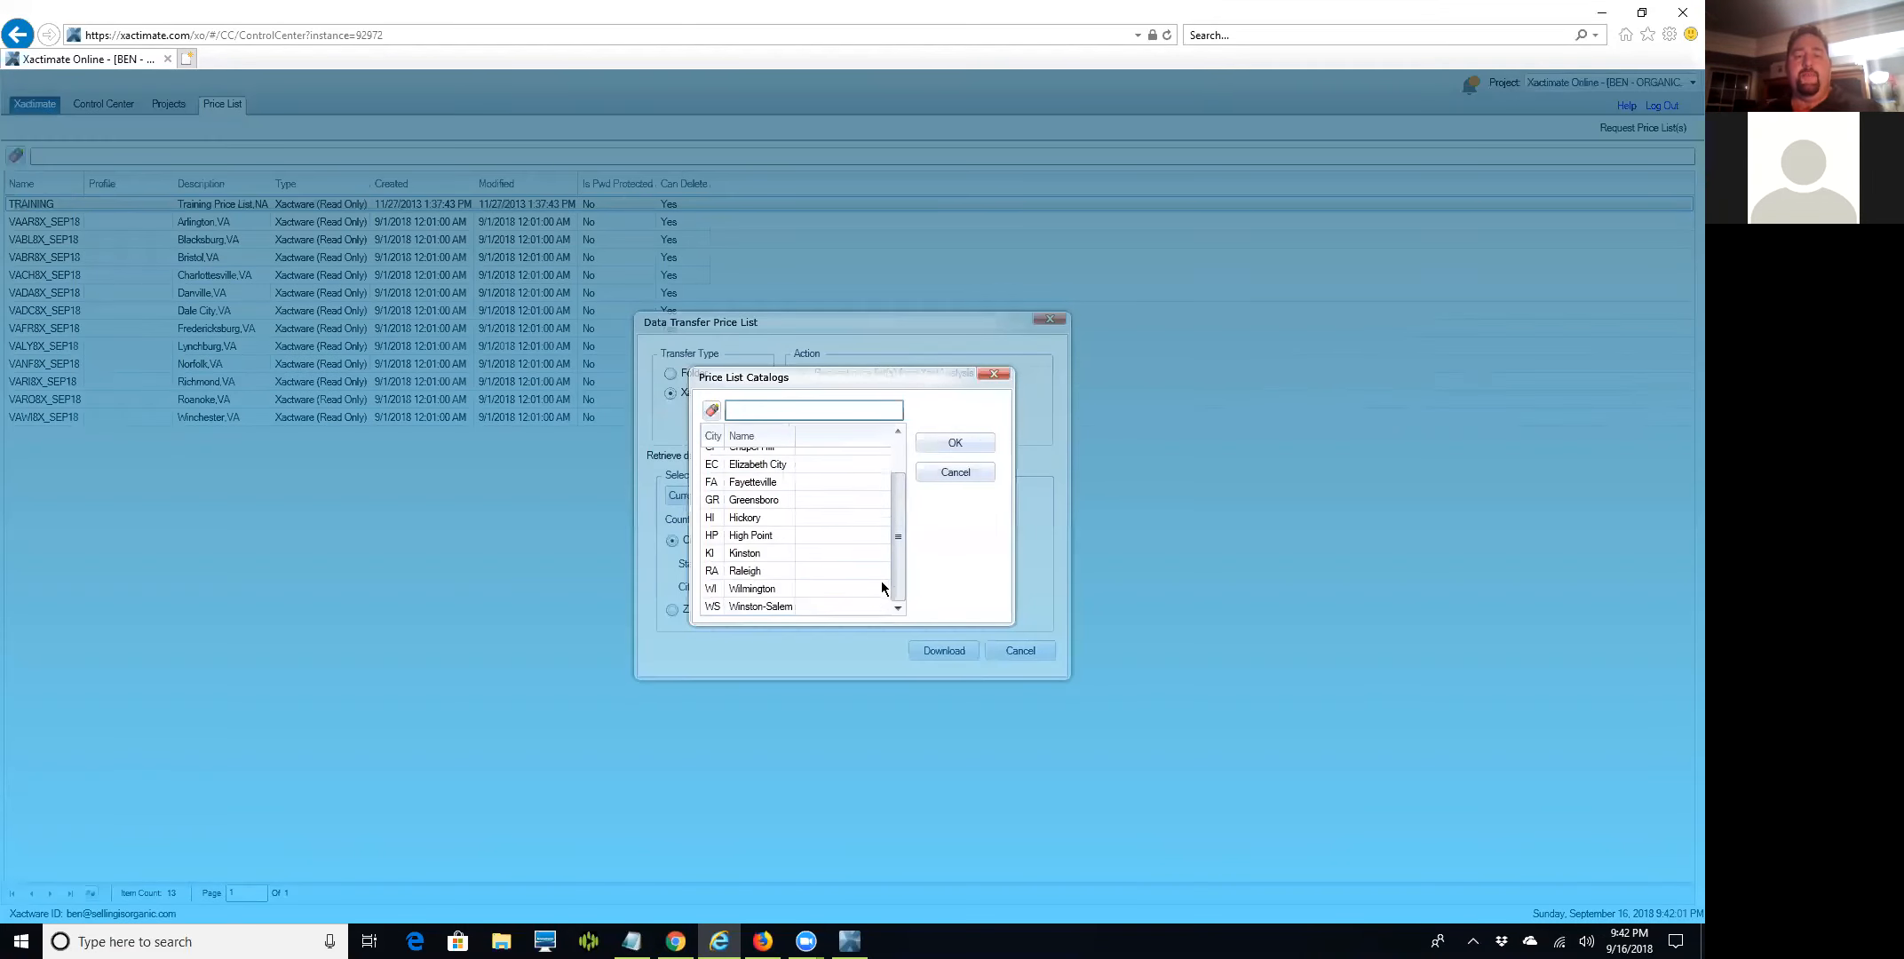
shift+click(795, 607)
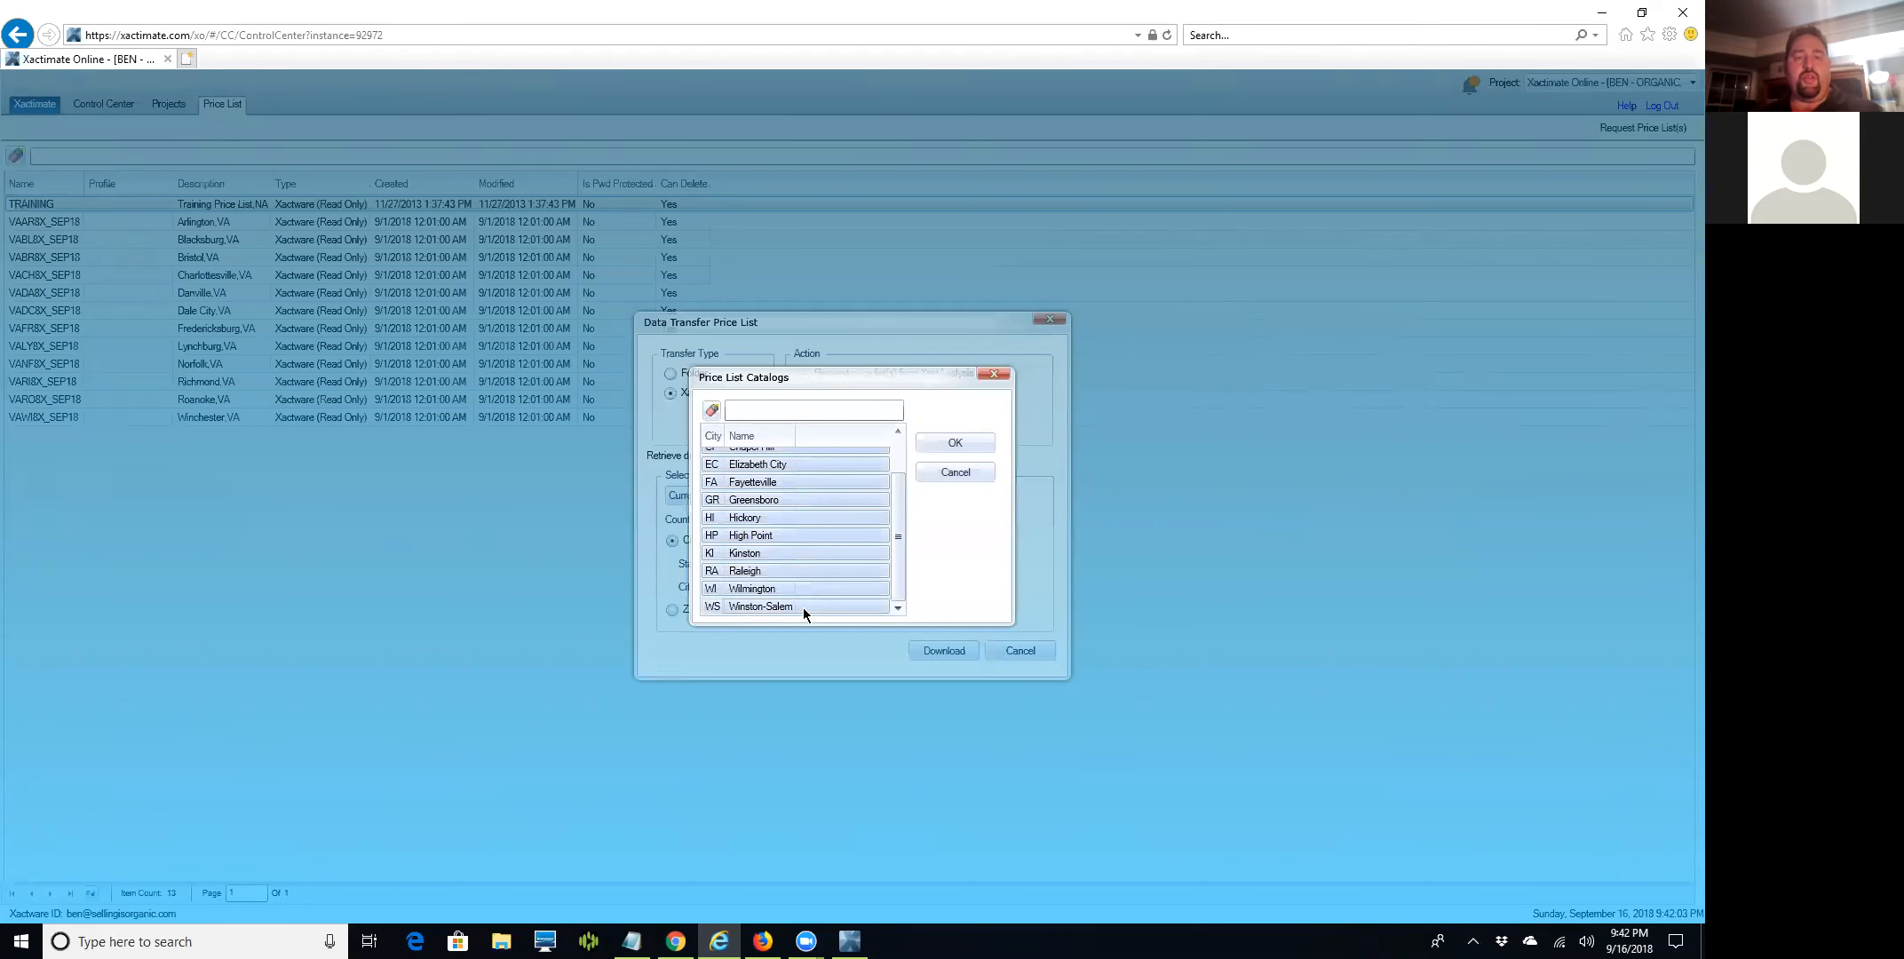
click(943, 442)
click(936, 649)
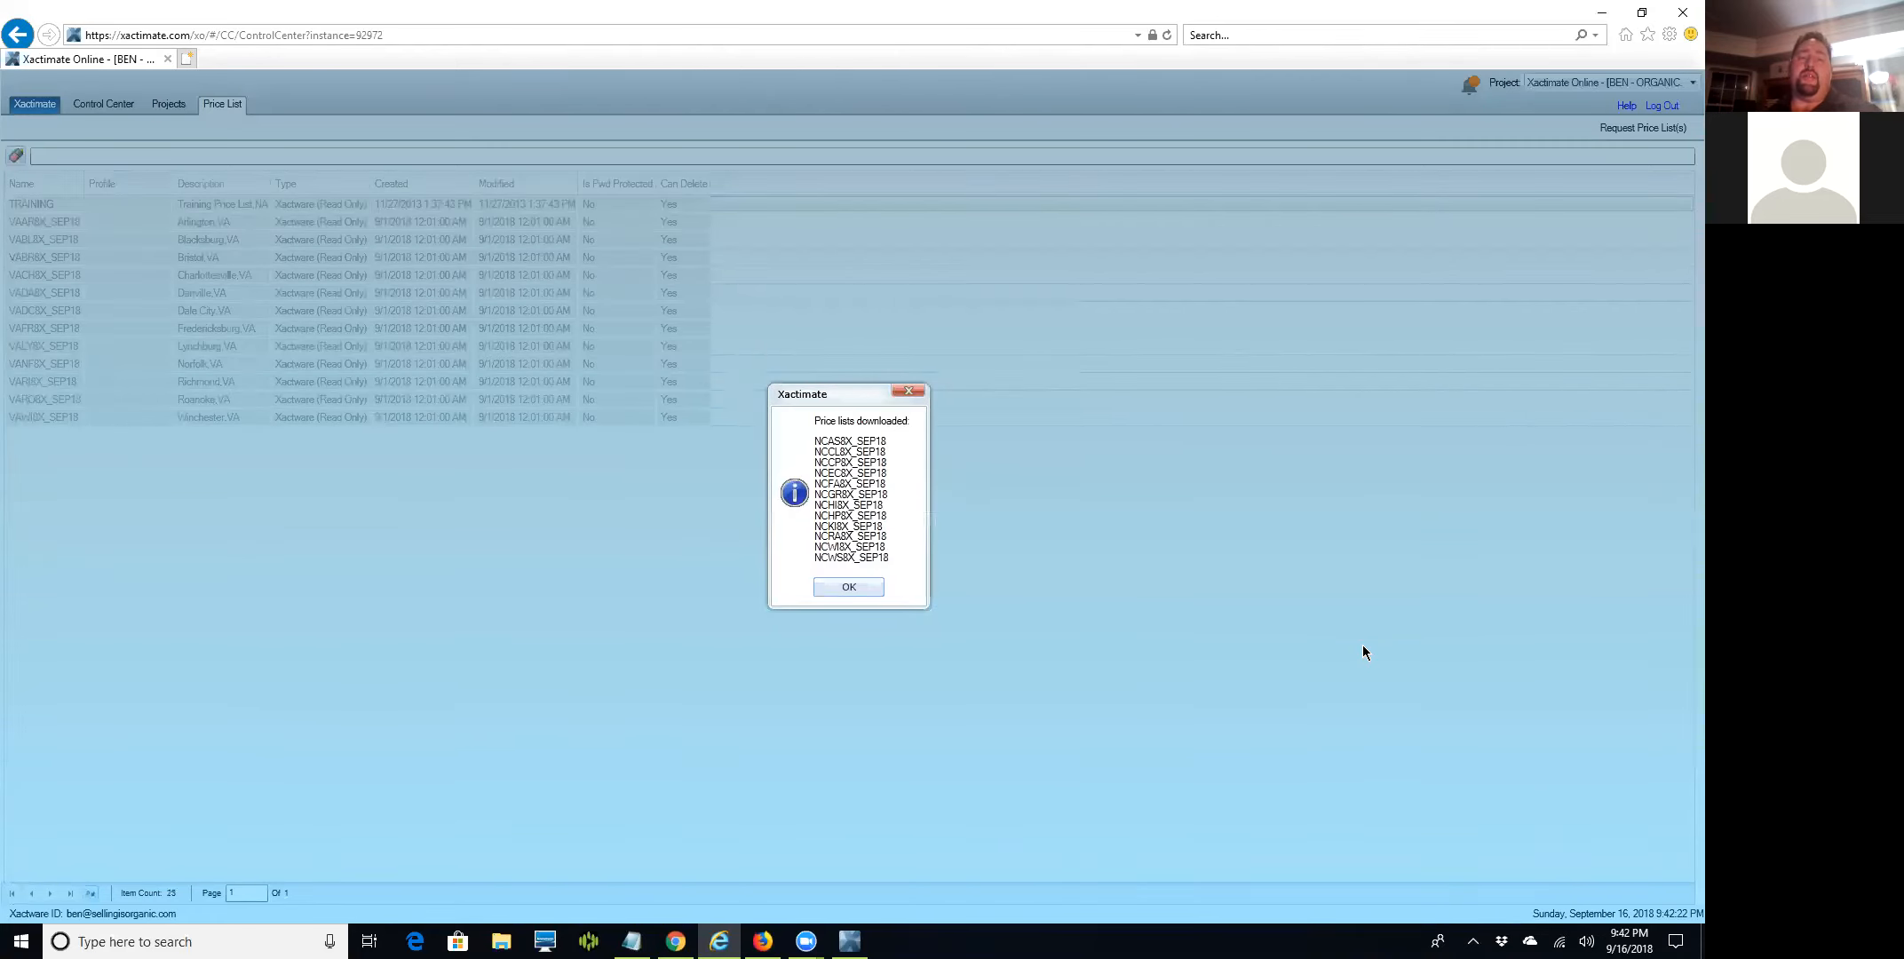
click(826, 585)
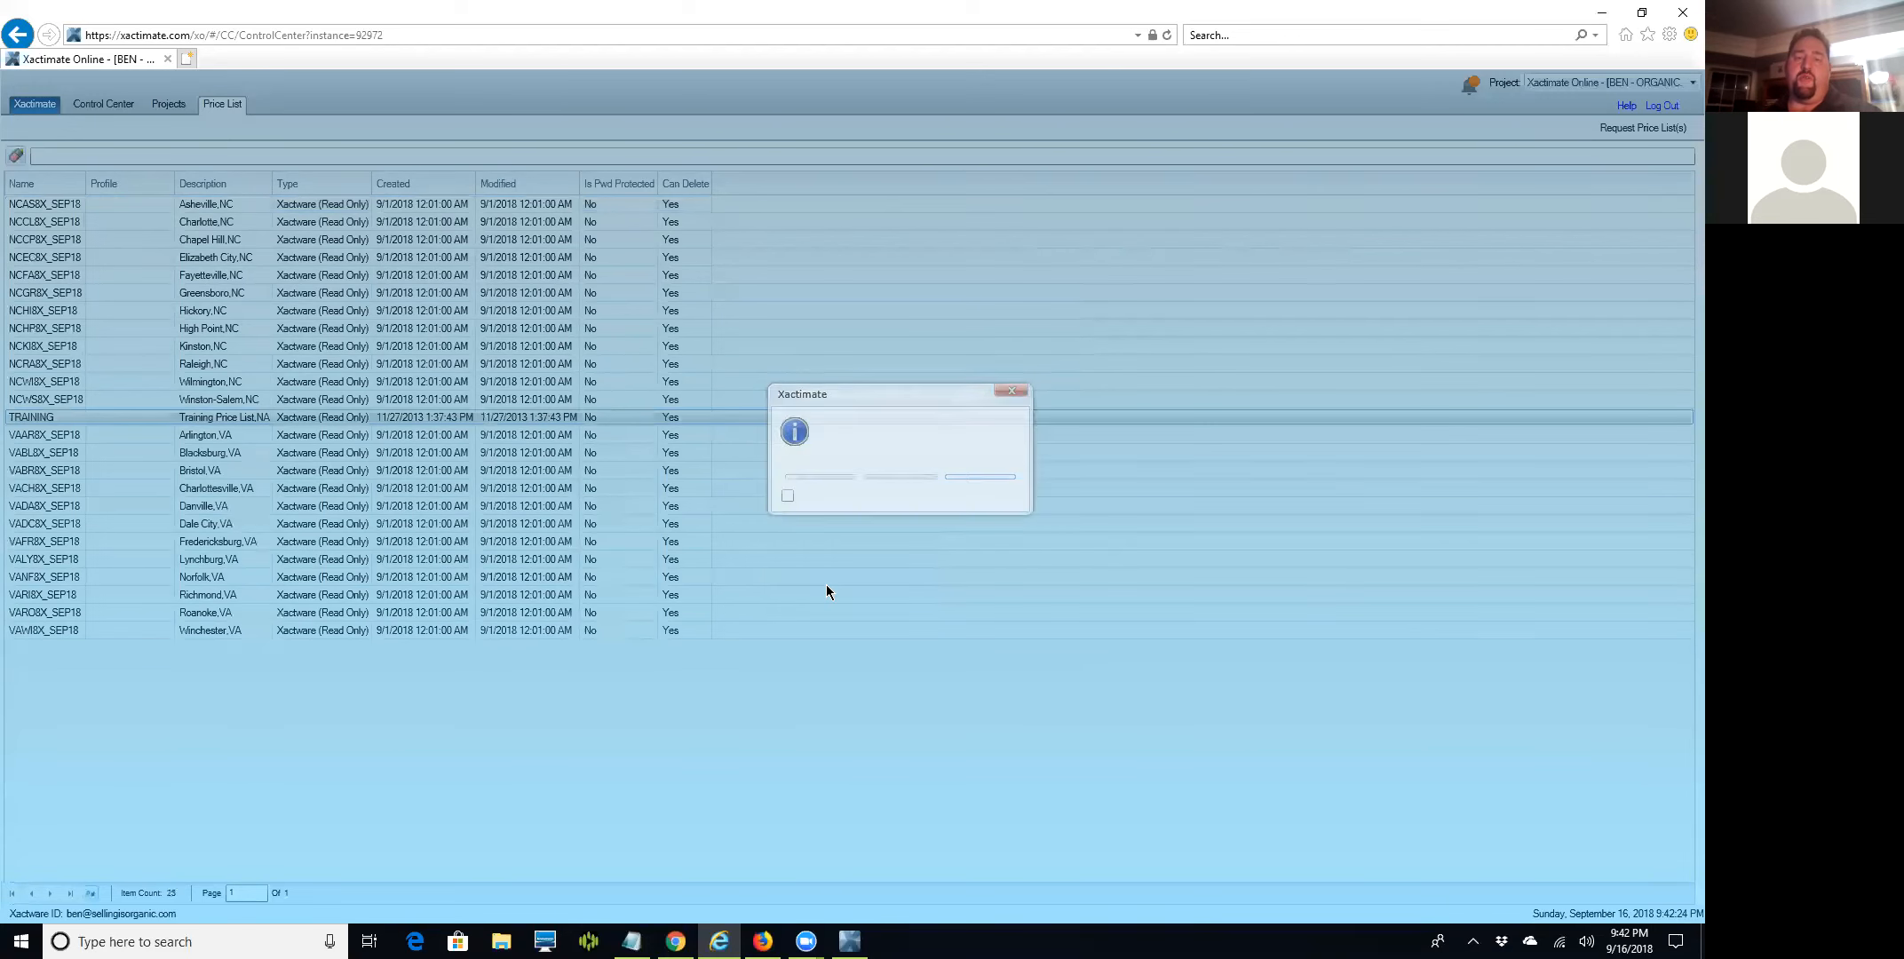
Request WV, select all eight cities Beckley through Wheeling, download, and dismiss the notice.
click(1631, 126)
text(WV)
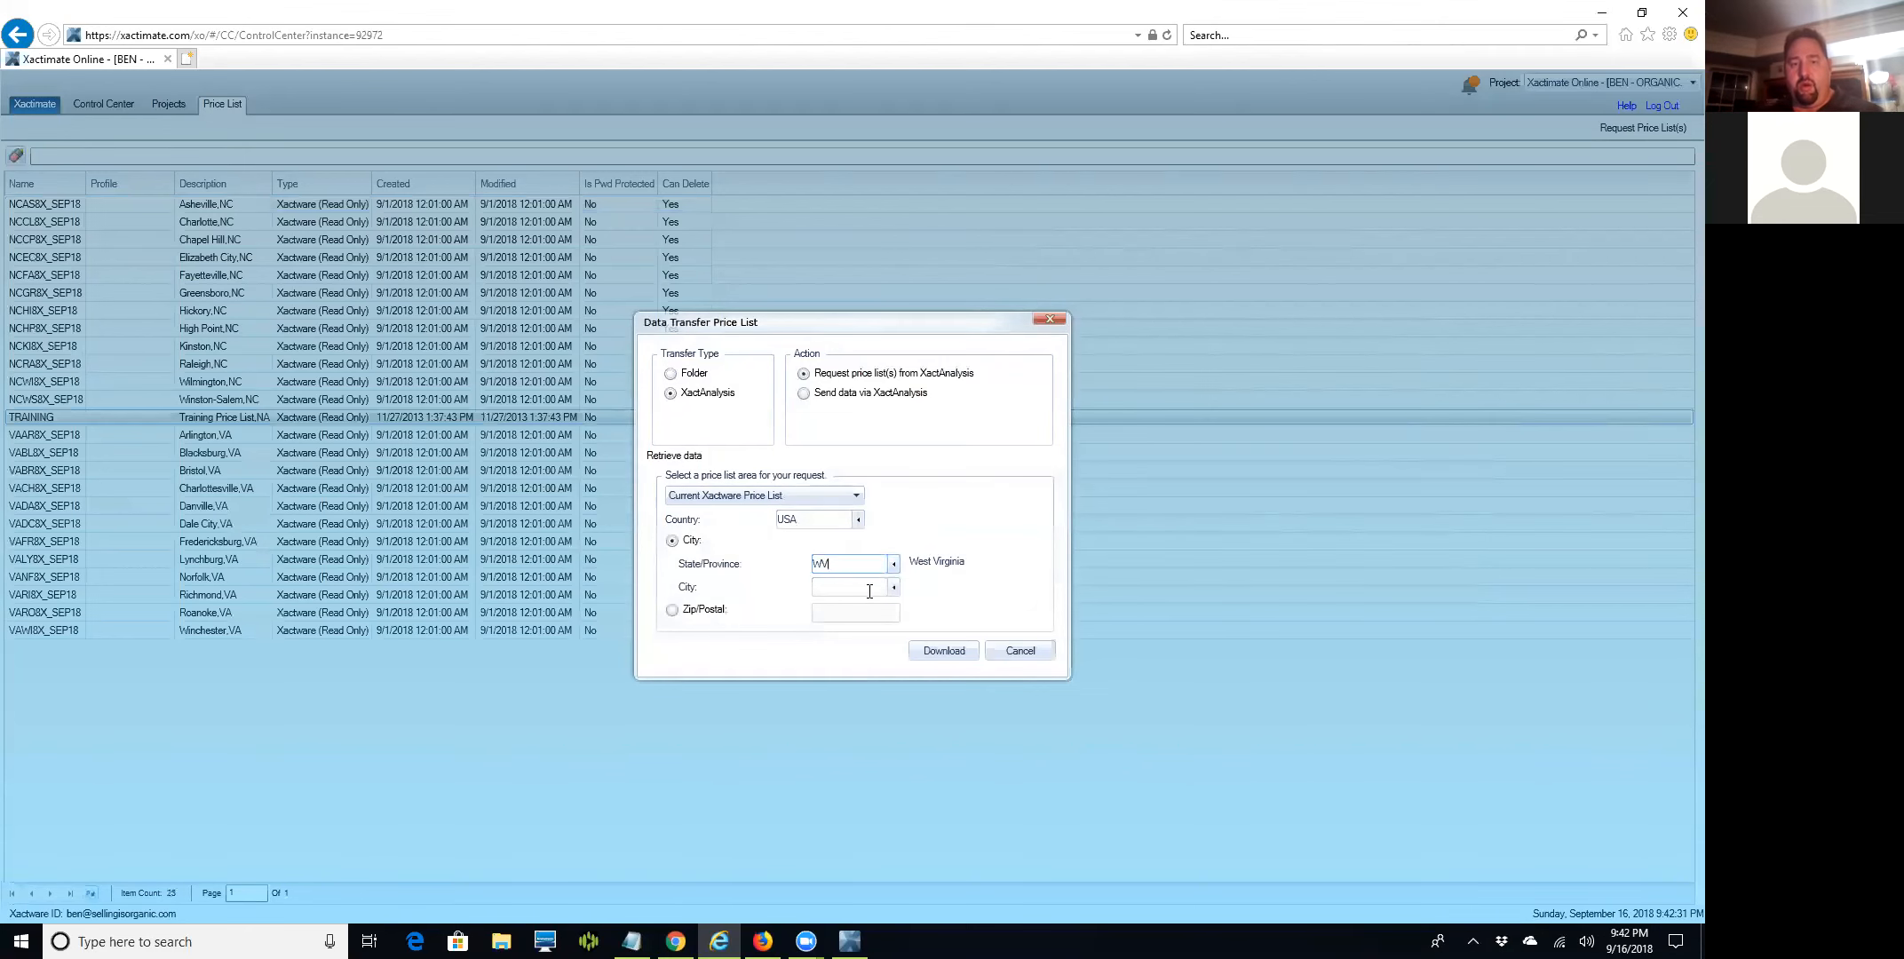
click(893, 587)
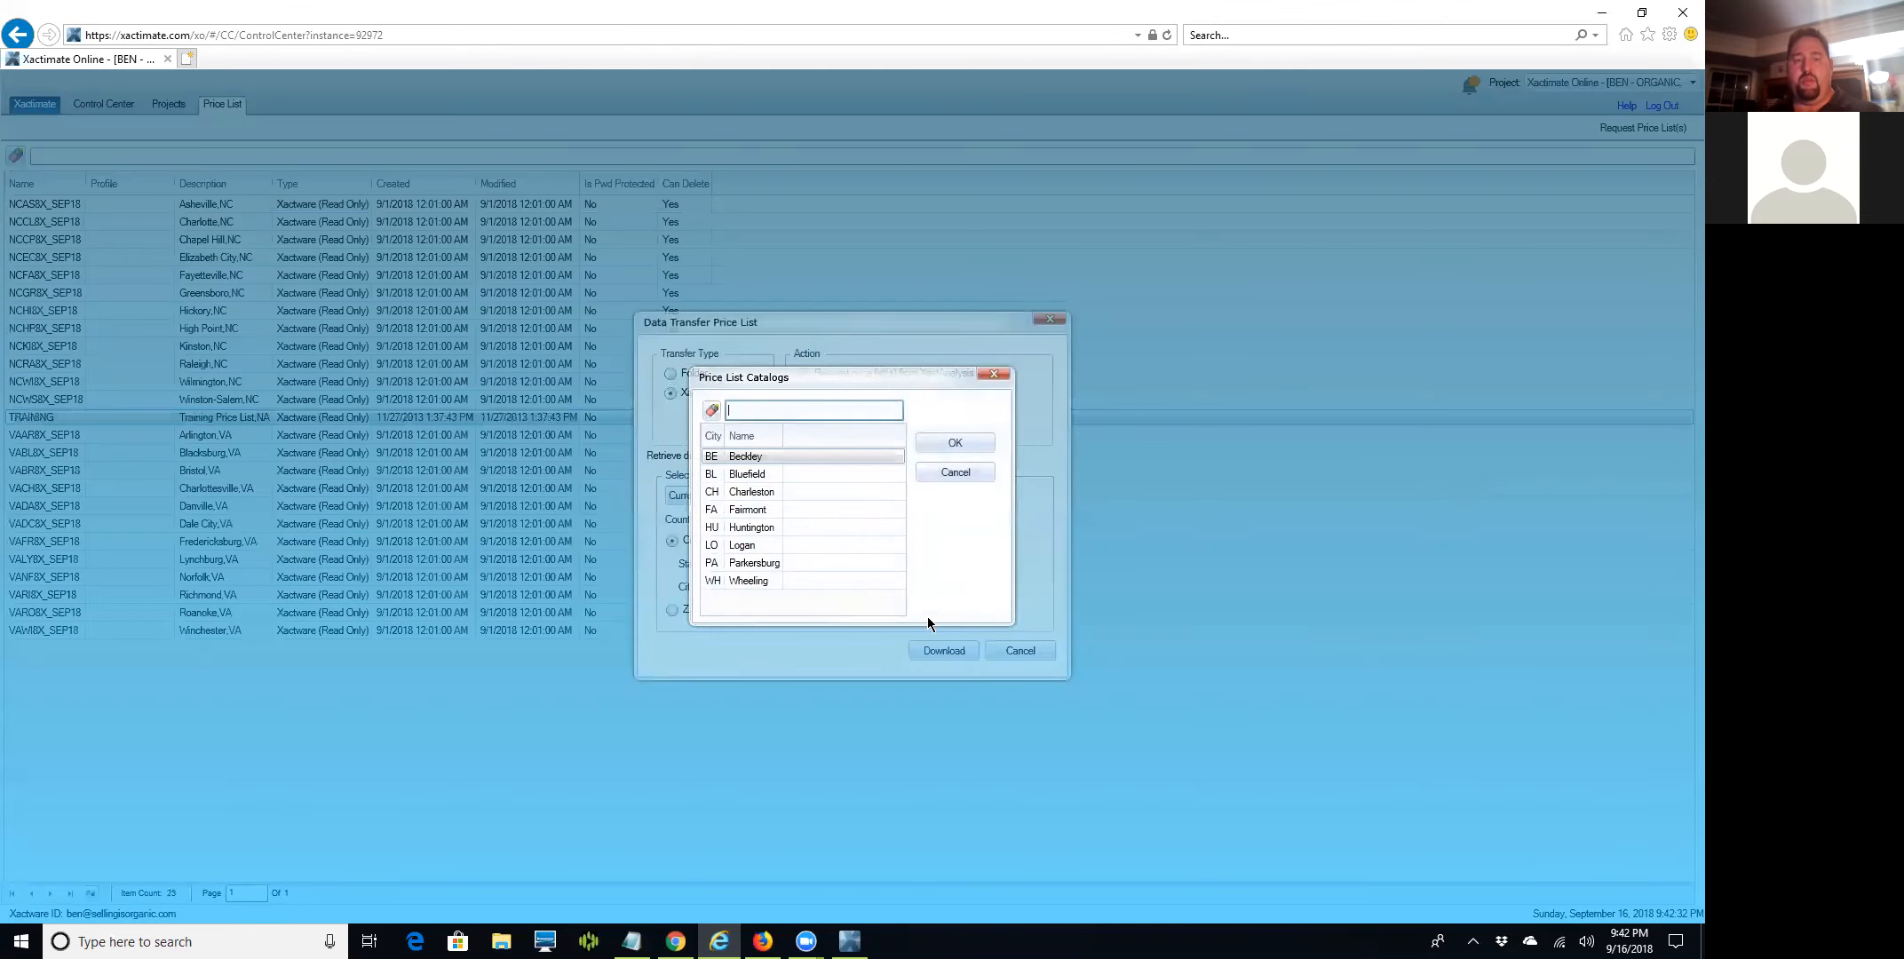
shift+click(827, 577)
click(957, 442)
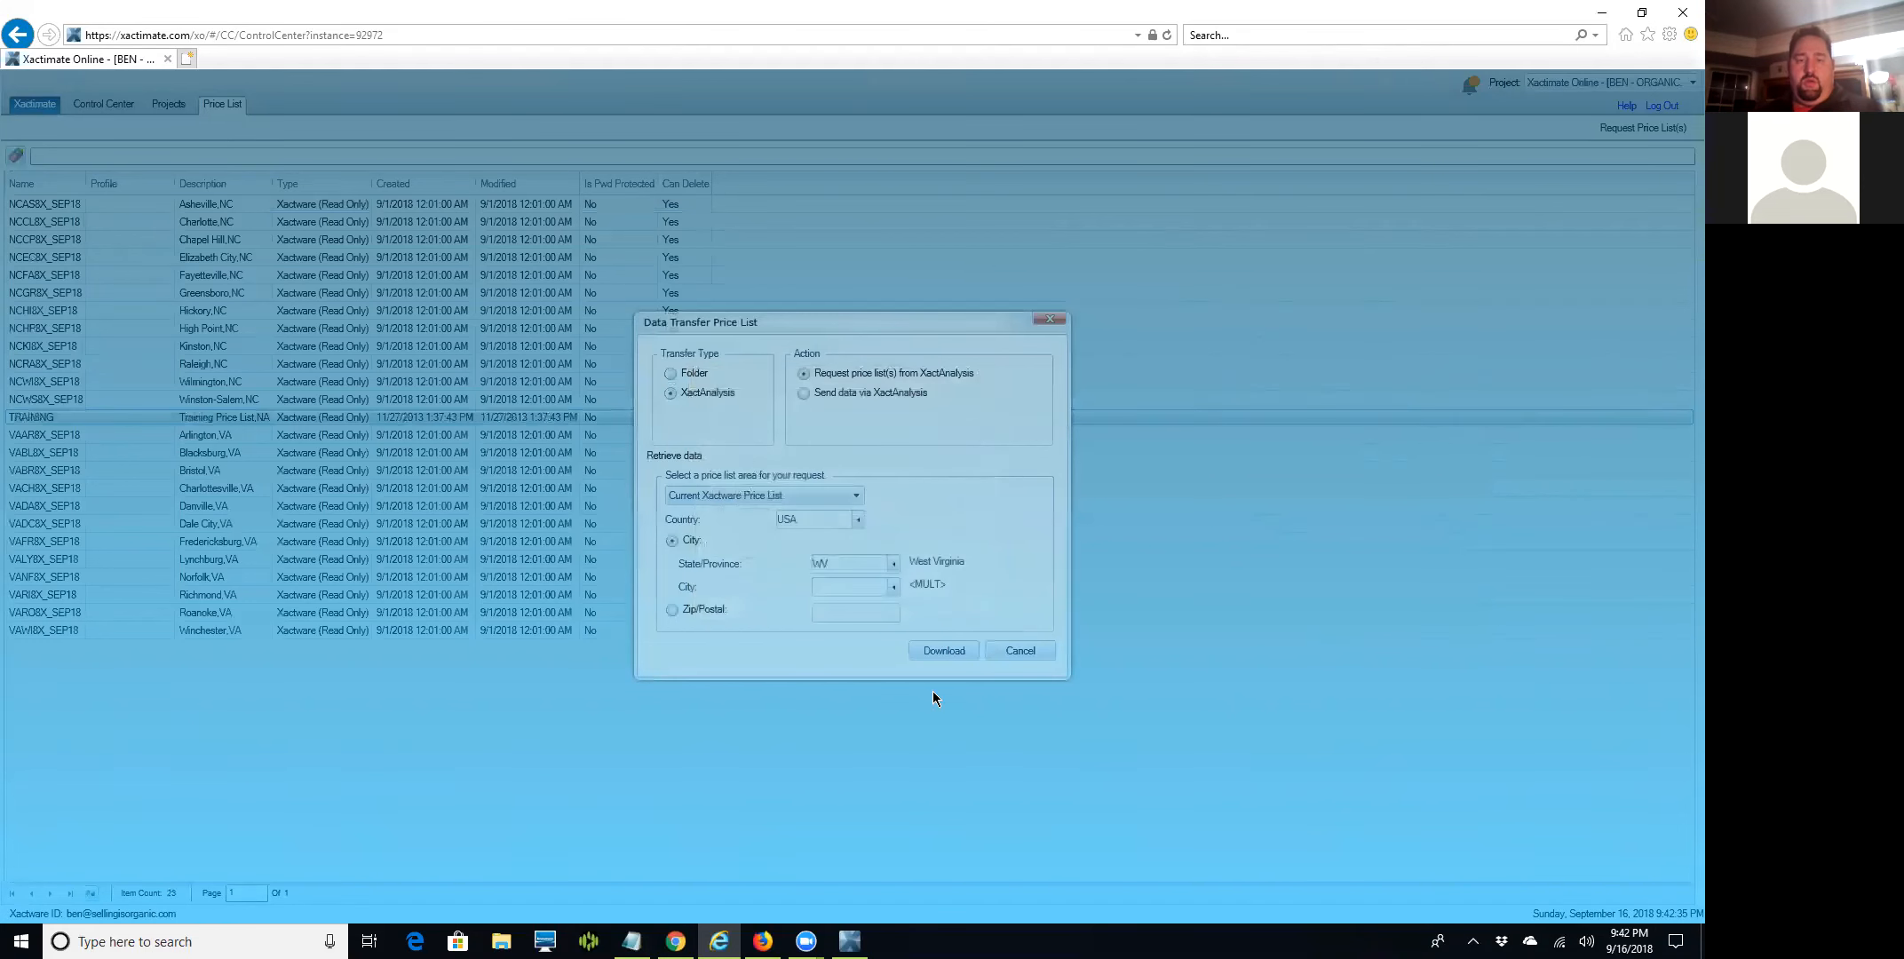
click(928, 651)
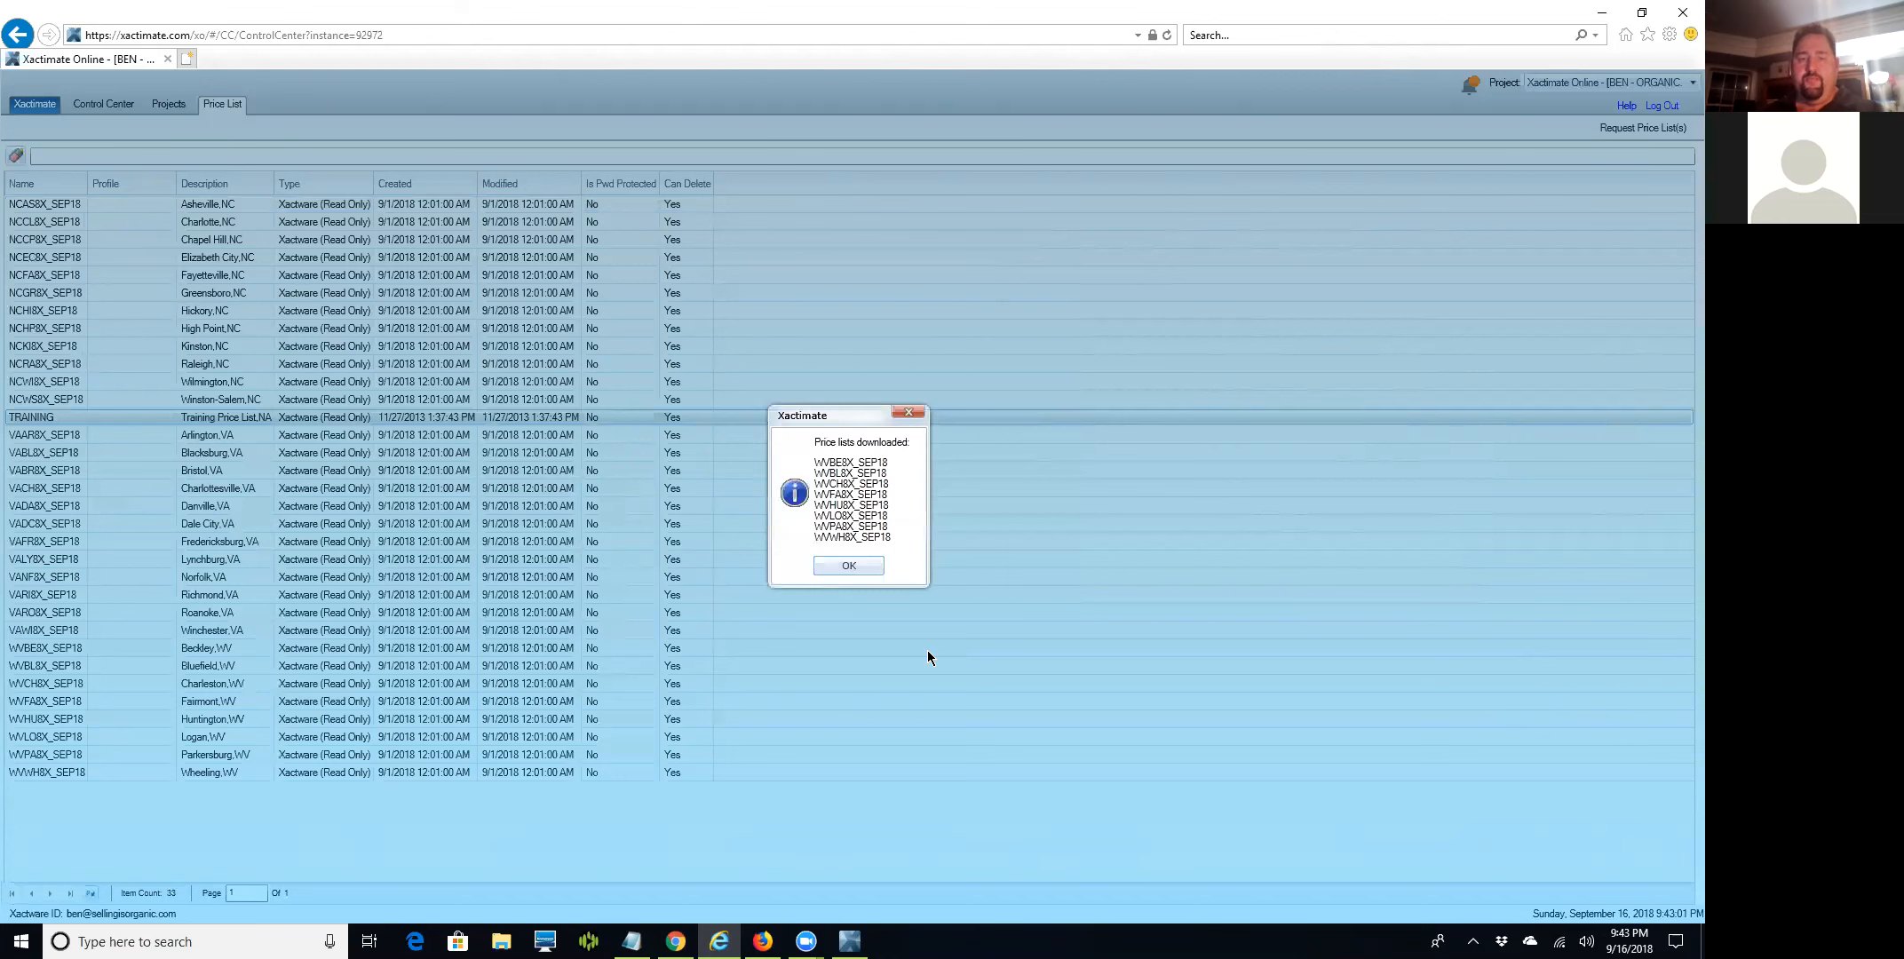
click(845, 562)
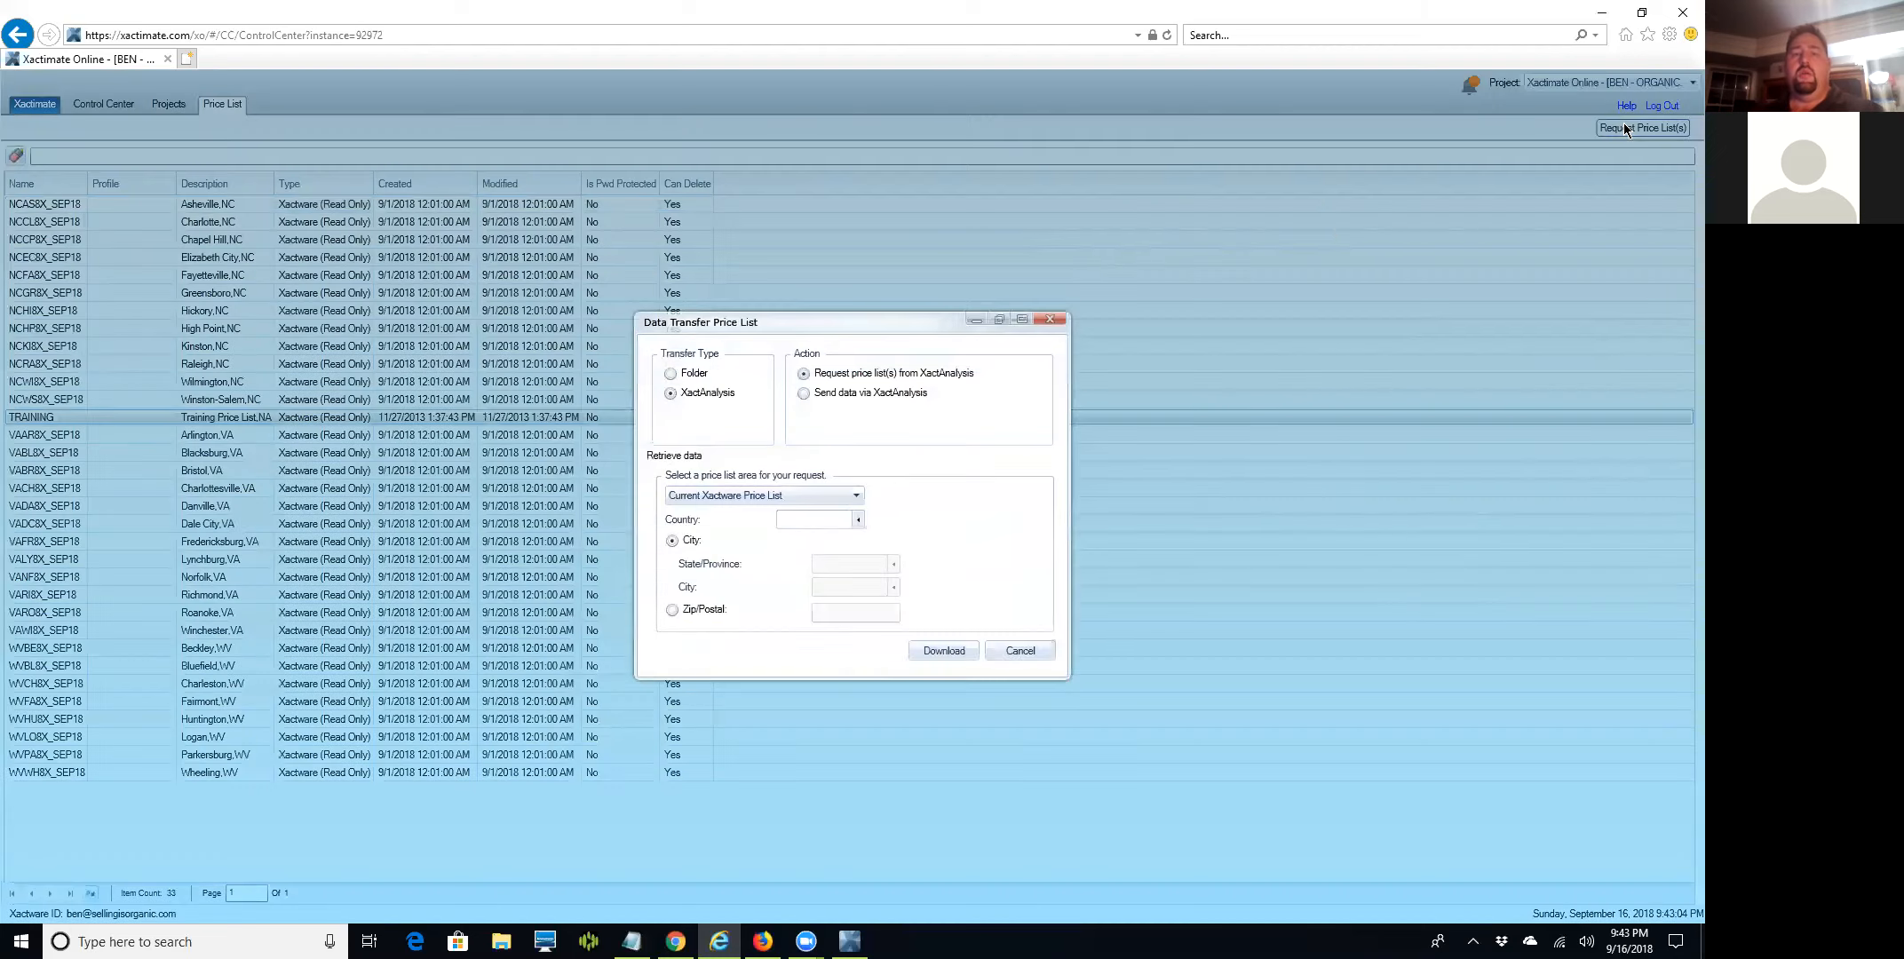
Request AZ Arizona, take all six cities Flagstaff through Yuma, download, and acknowledge the notice.
click(1623, 127)
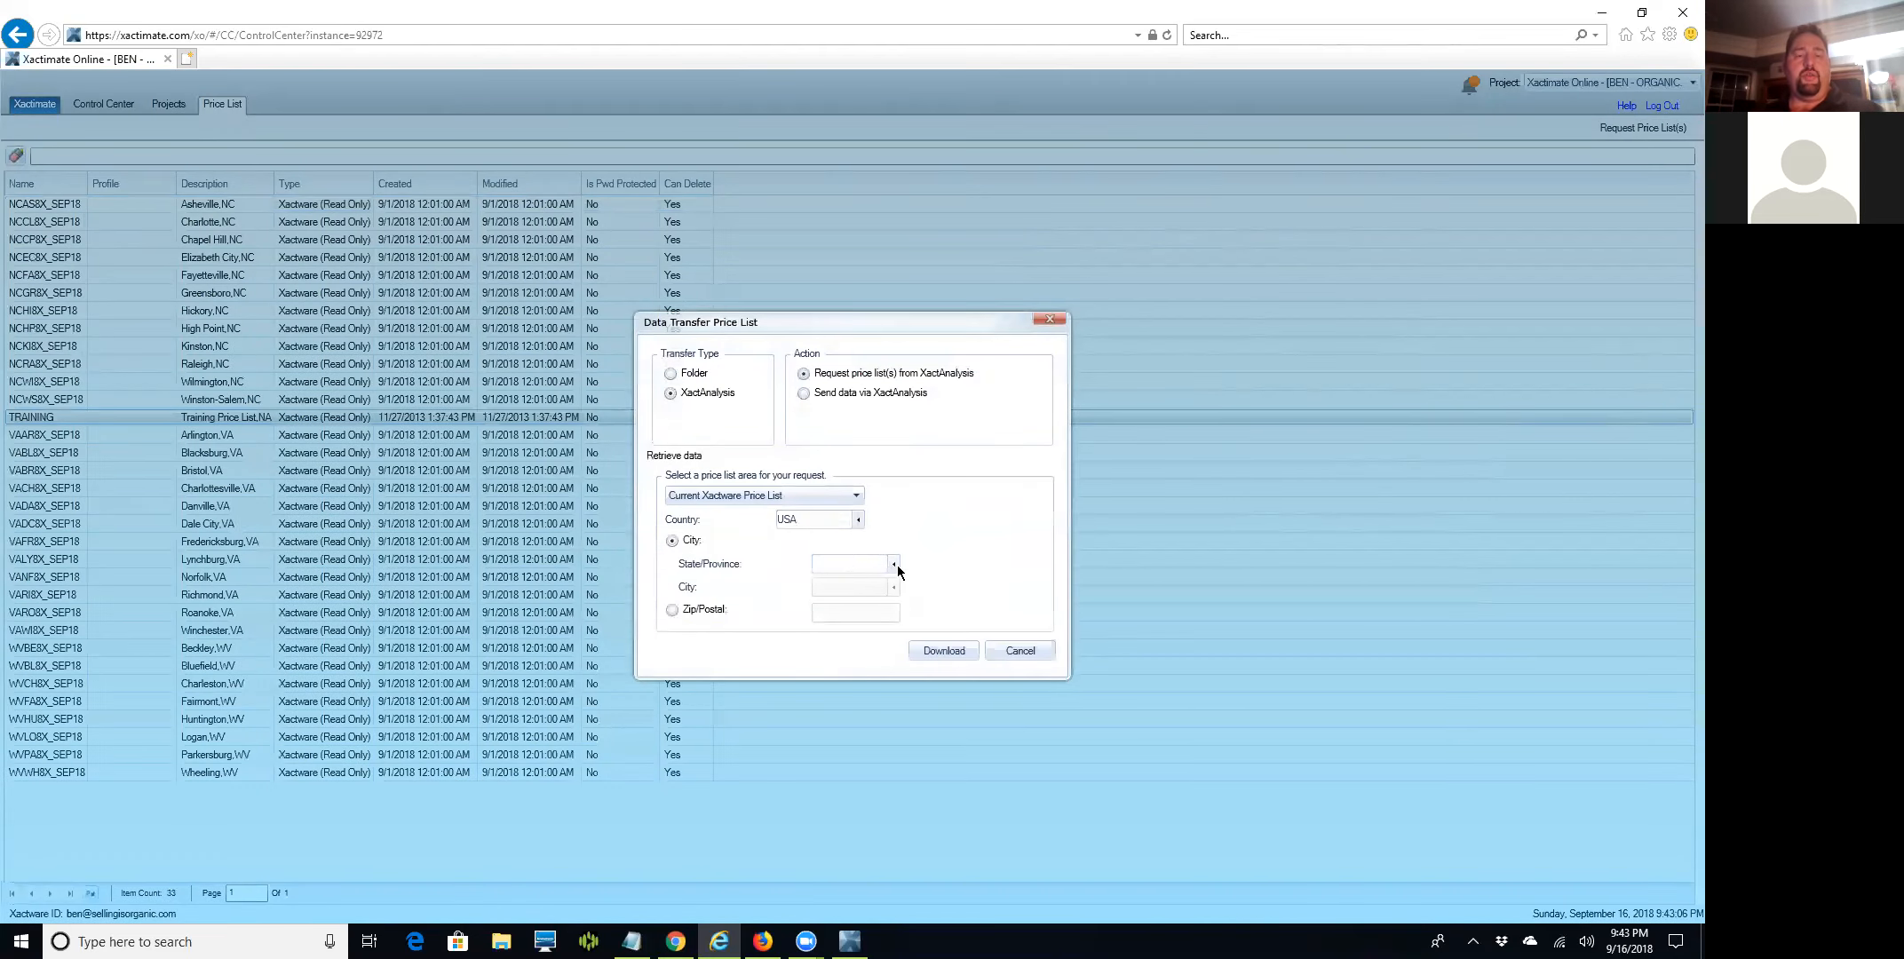
click(895, 565)
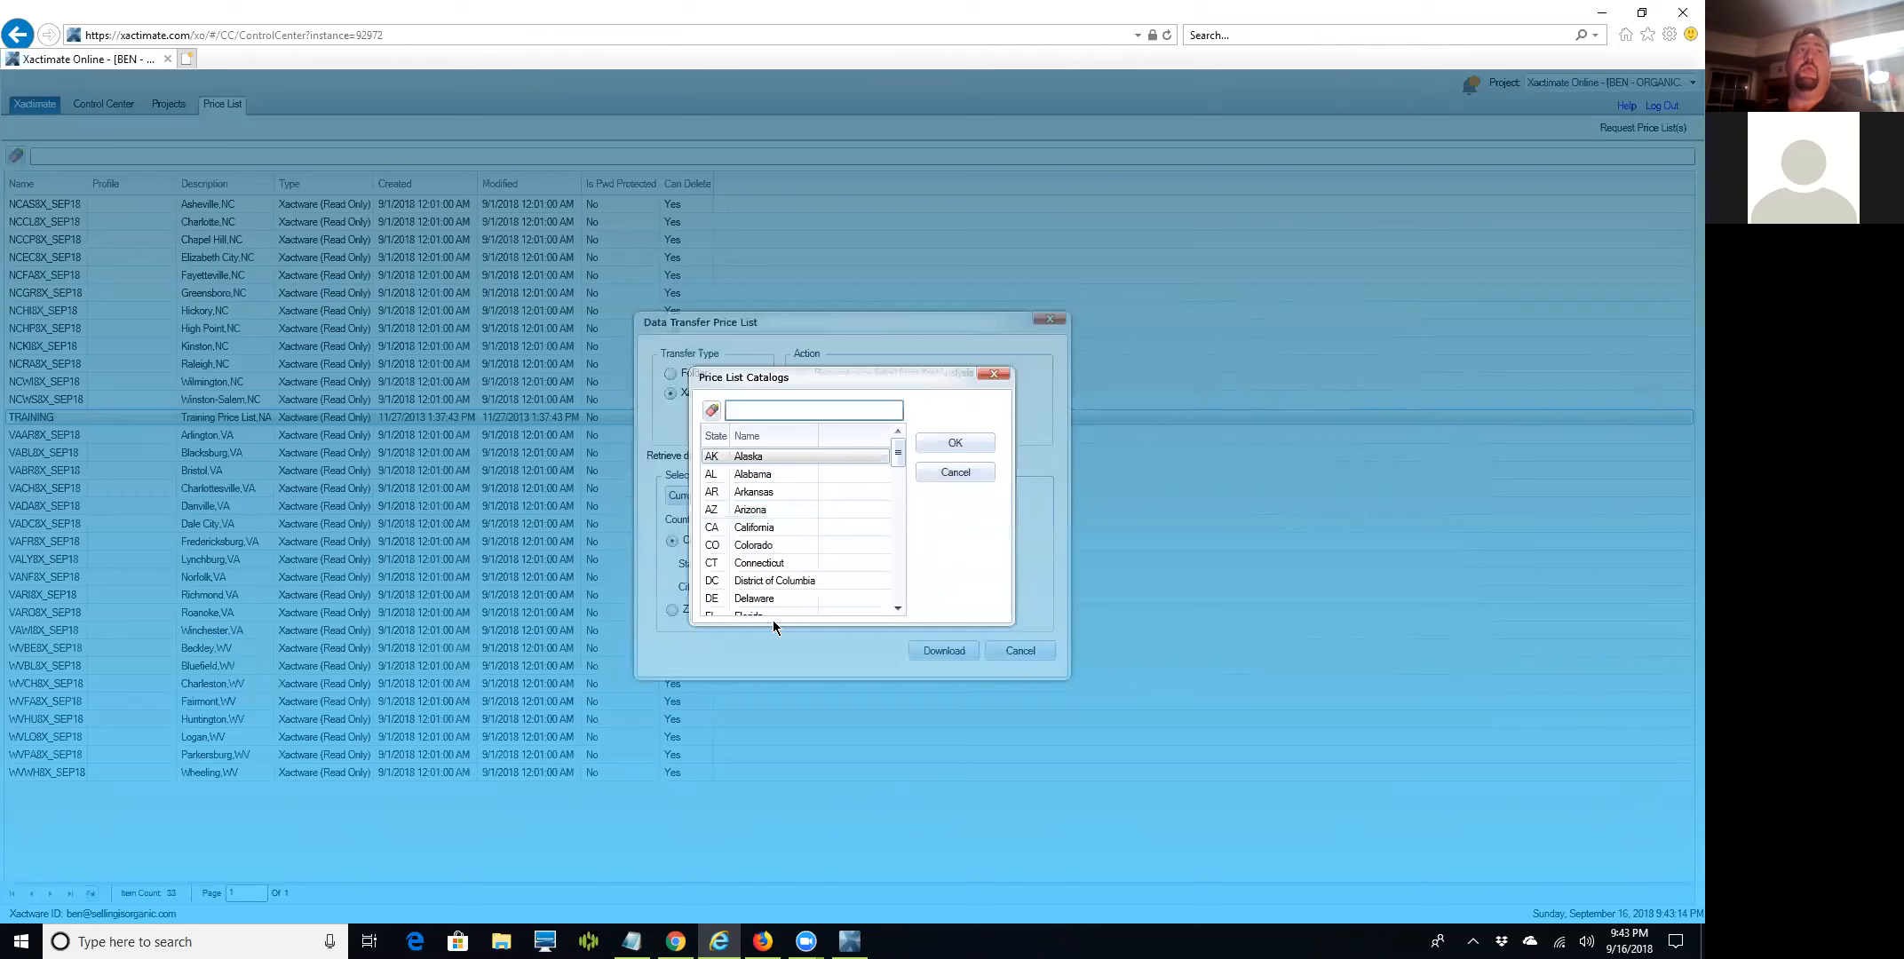
text(az)
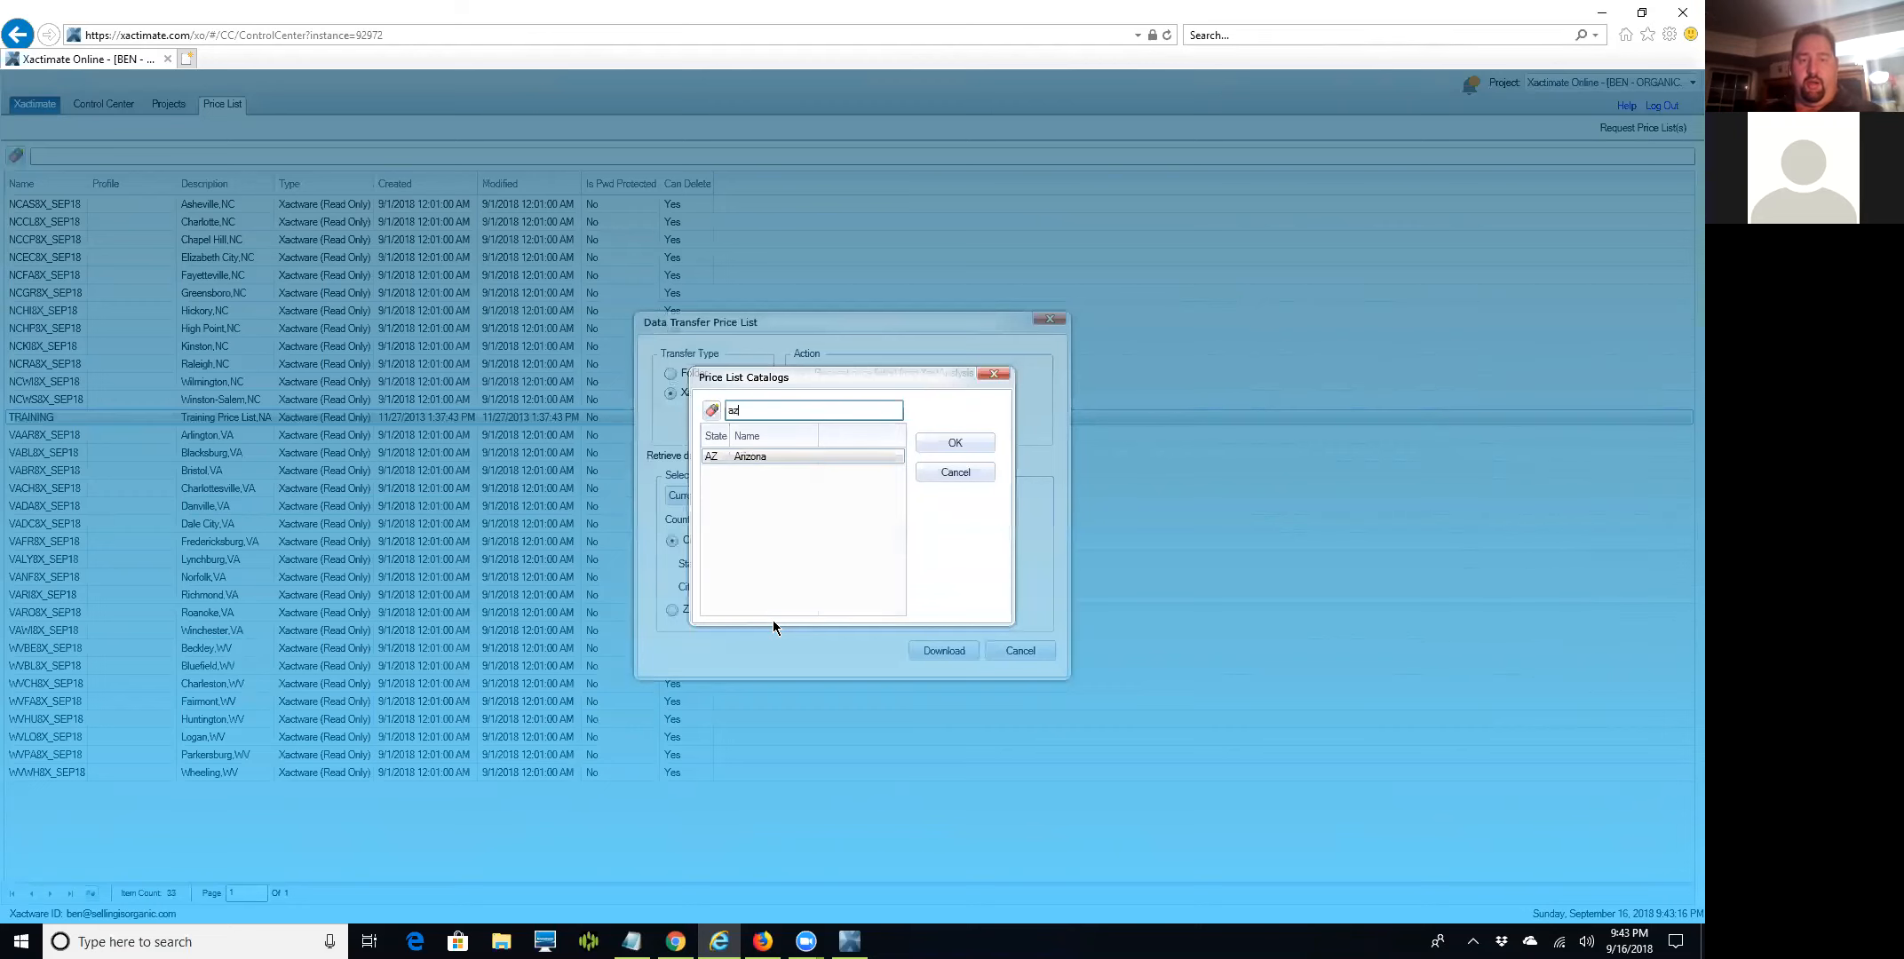
click(776, 461)
click(949, 443)
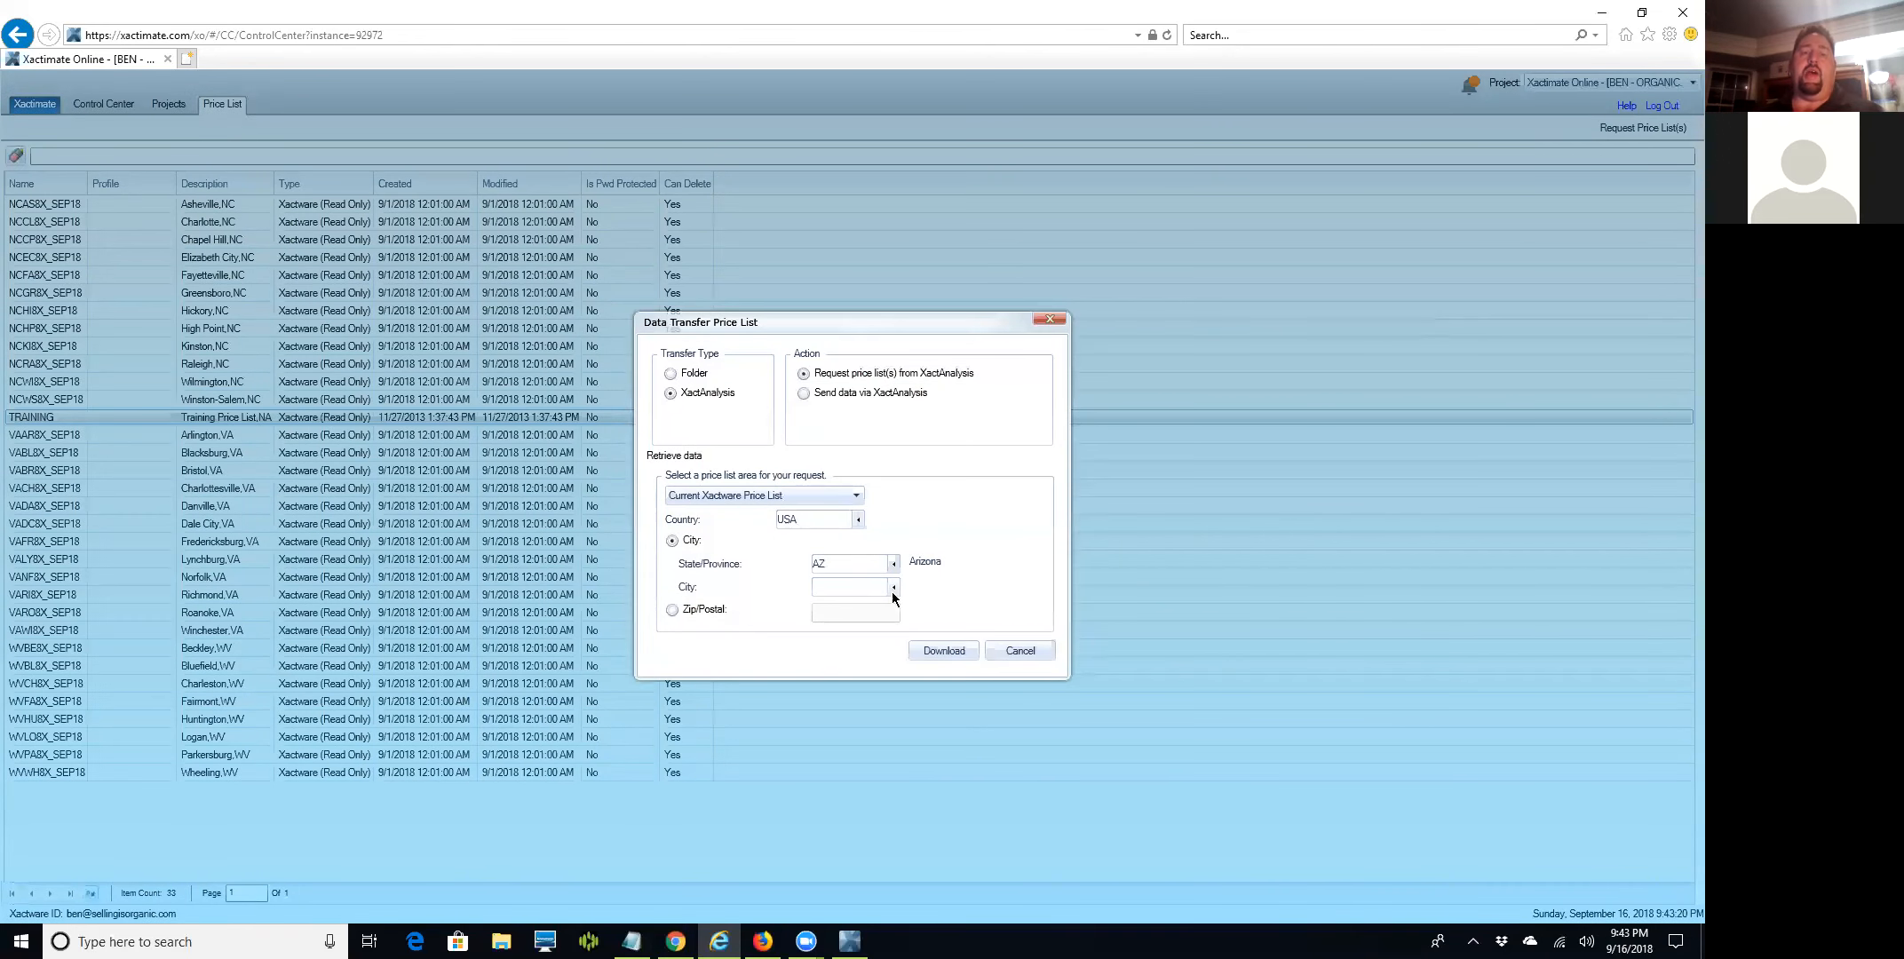
click(893, 589)
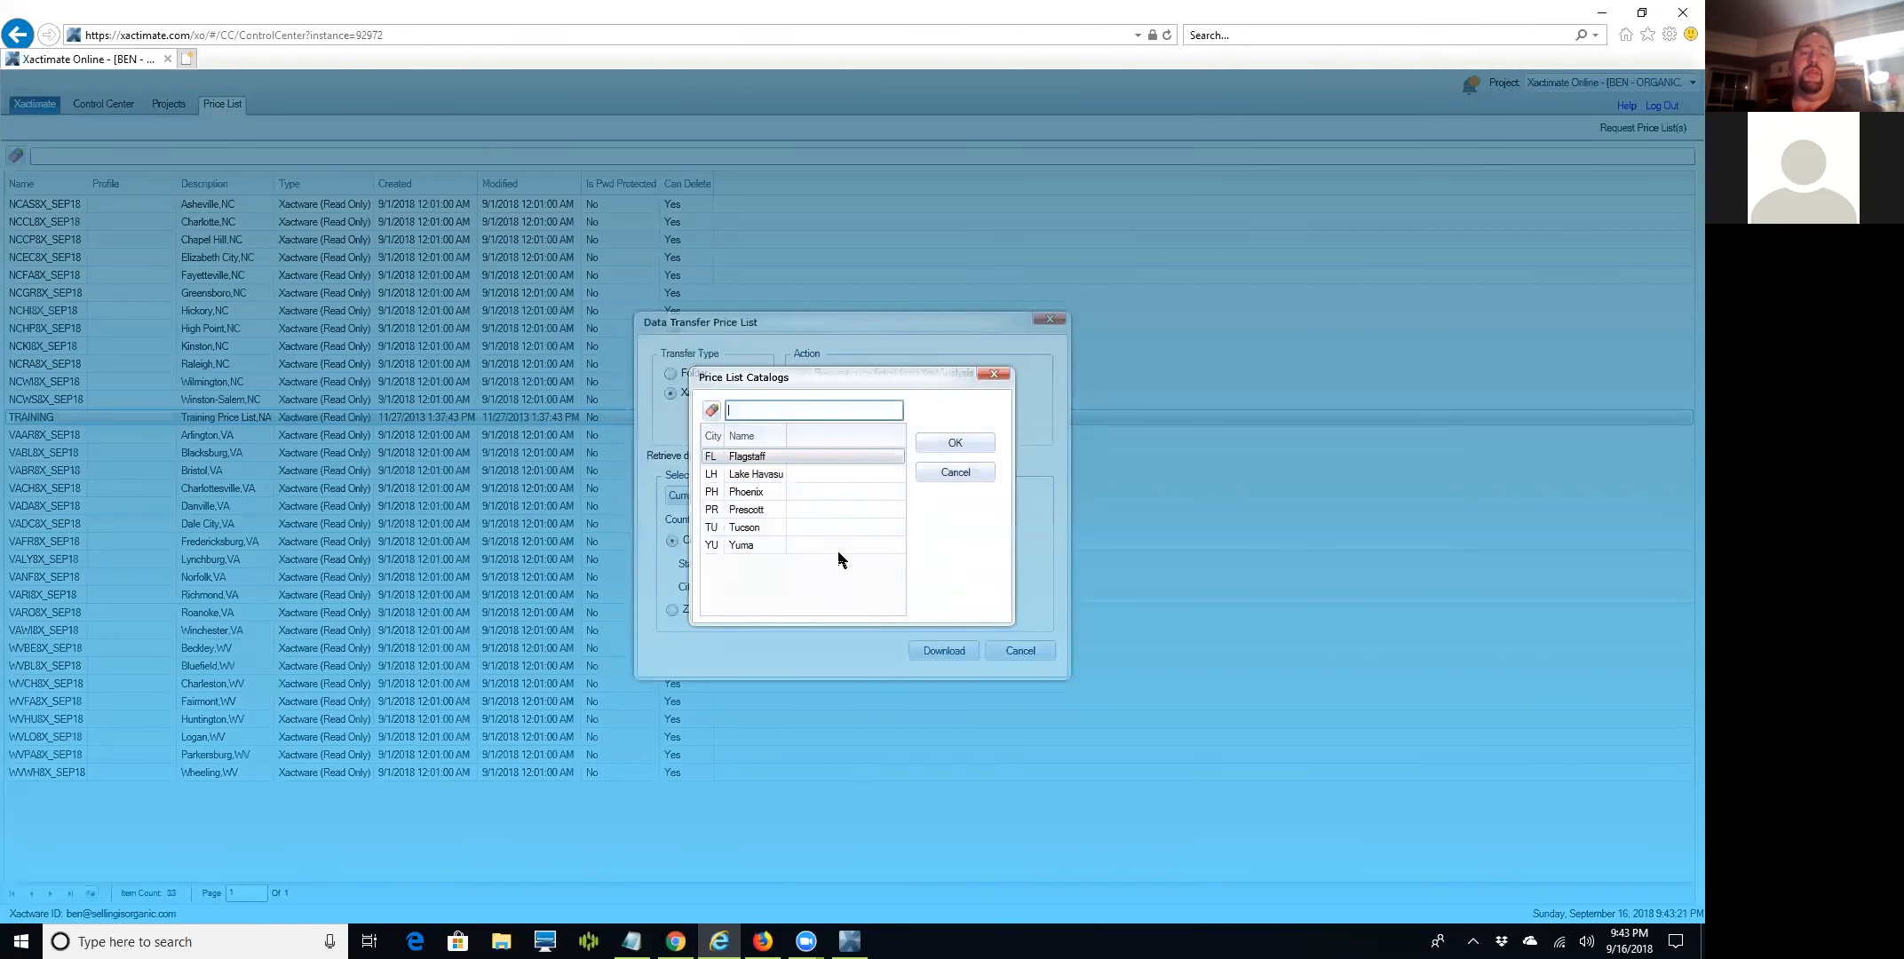
click(935, 444)
click(930, 651)
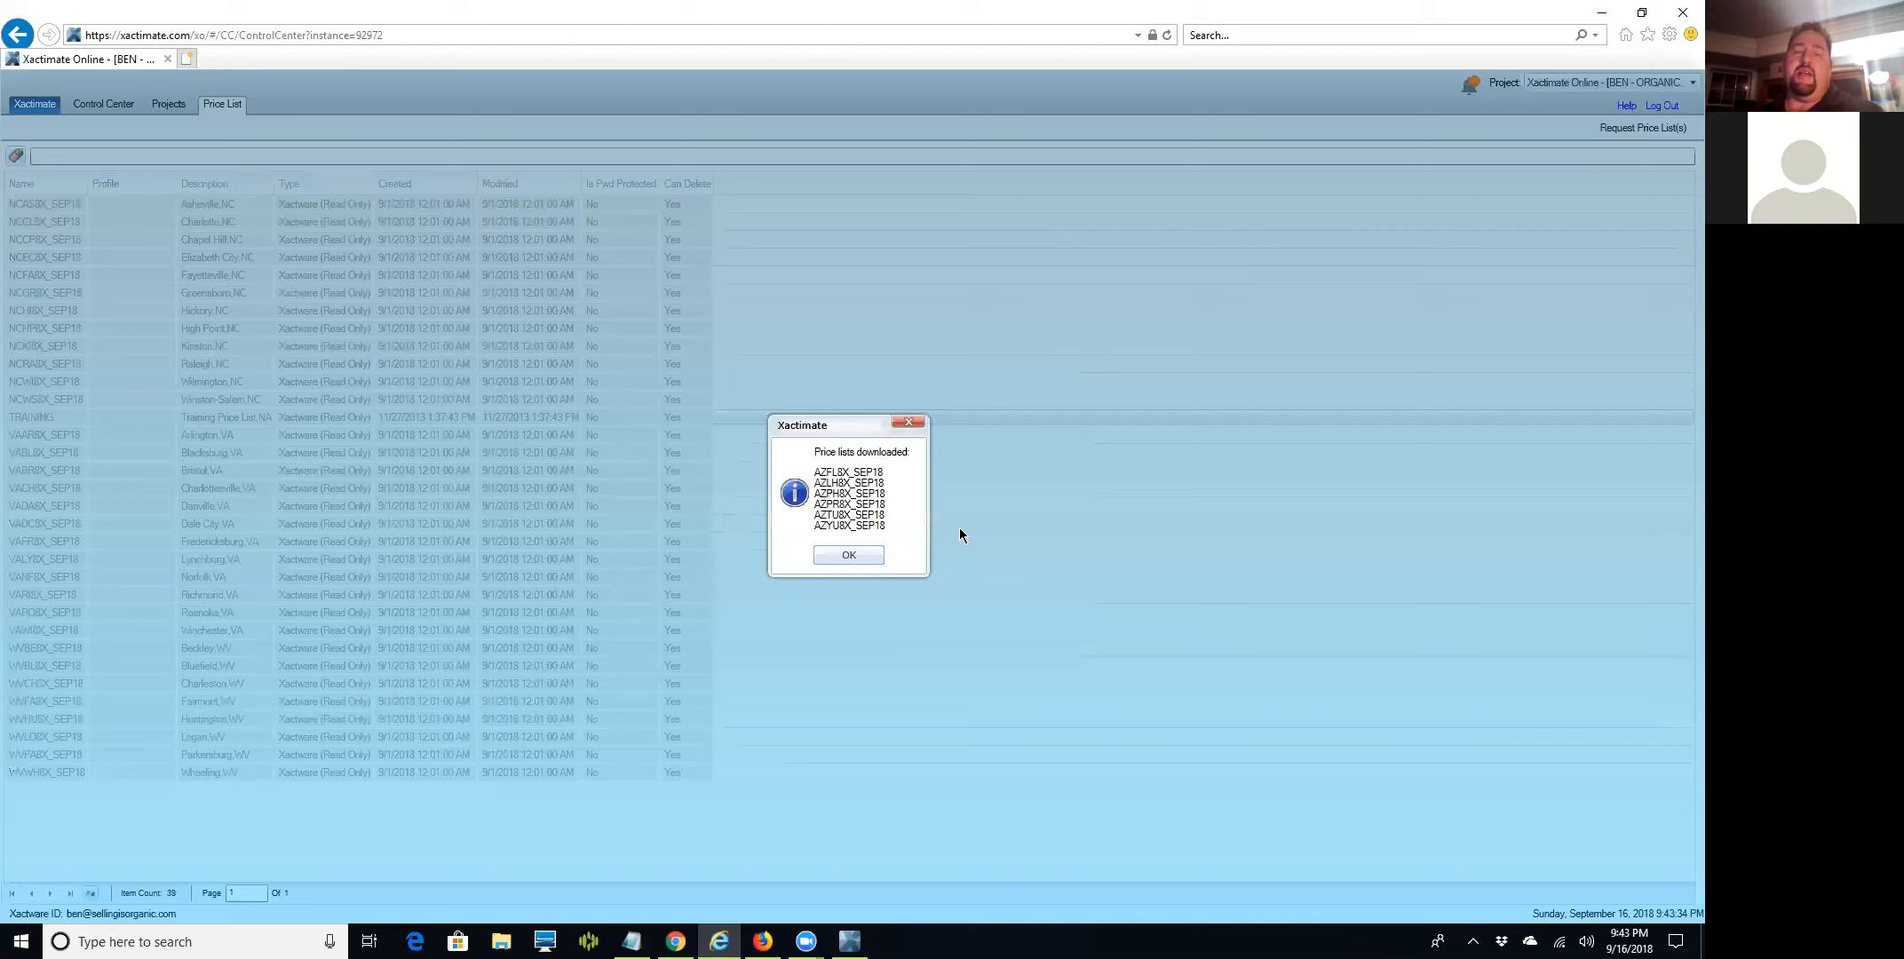
click(859, 554)
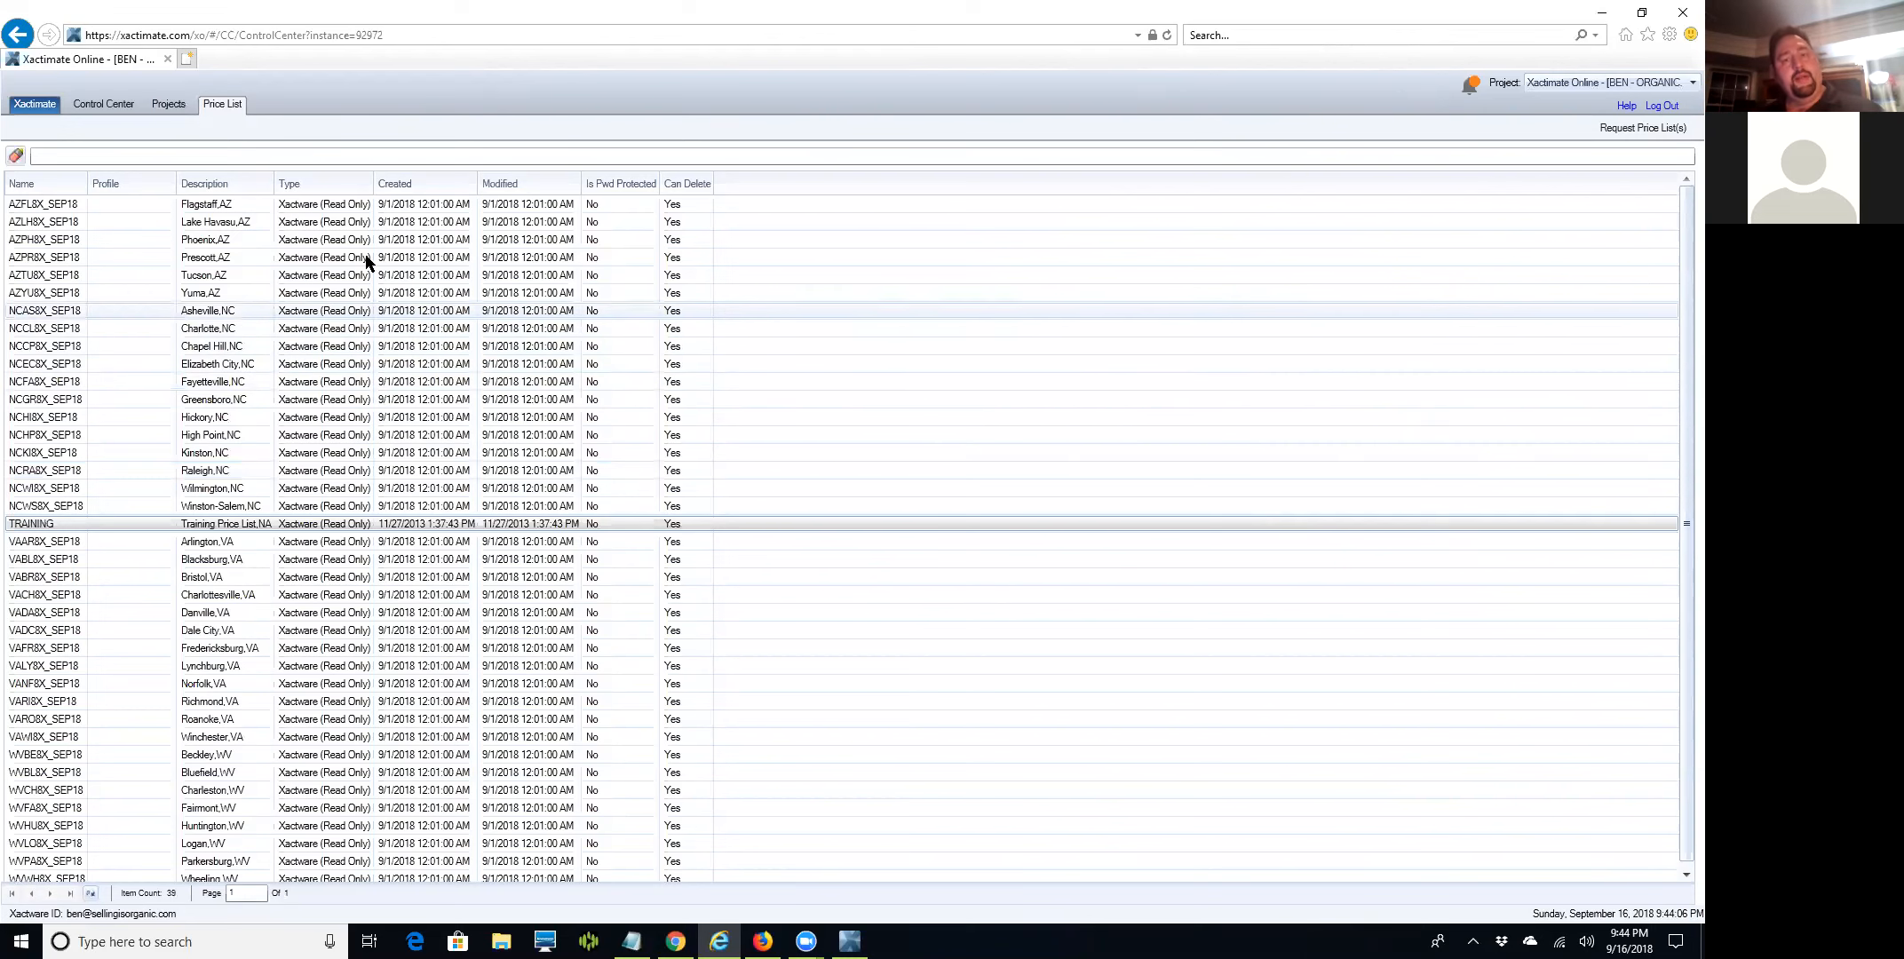
Switch to the Control Center dashboard with its empty Recent Projects list.
click(96, 106)
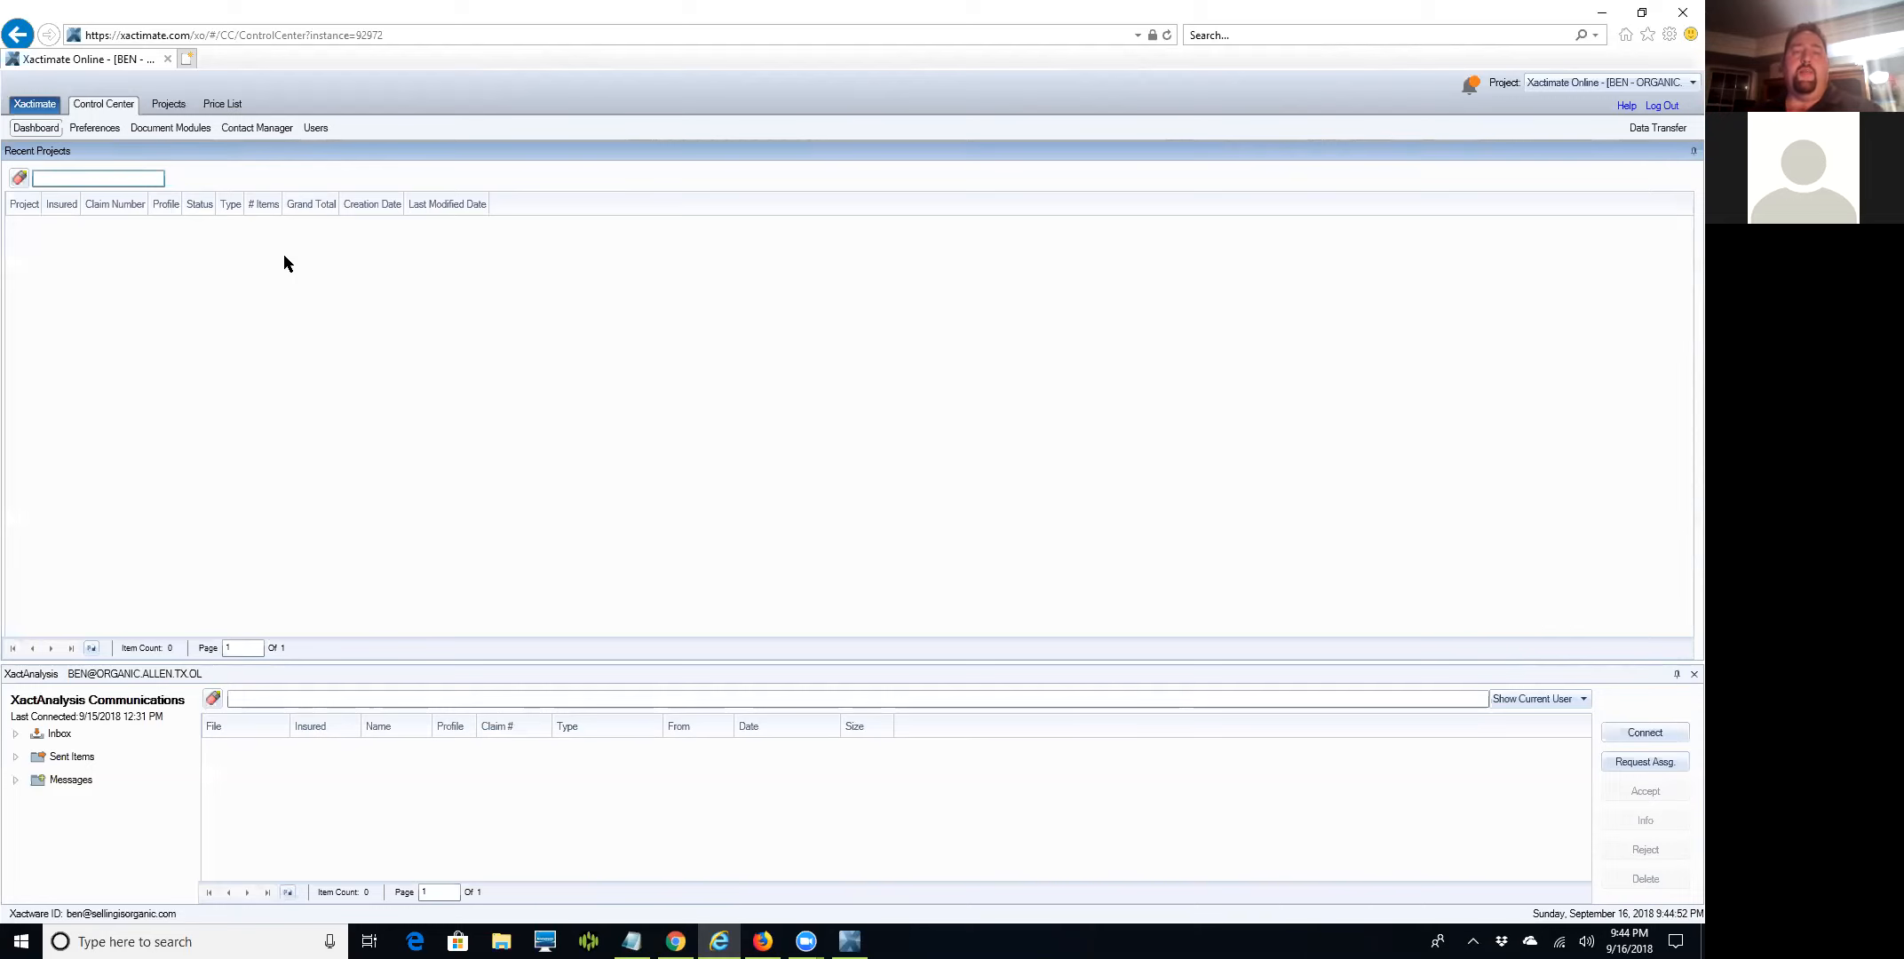
click(1639, 127)
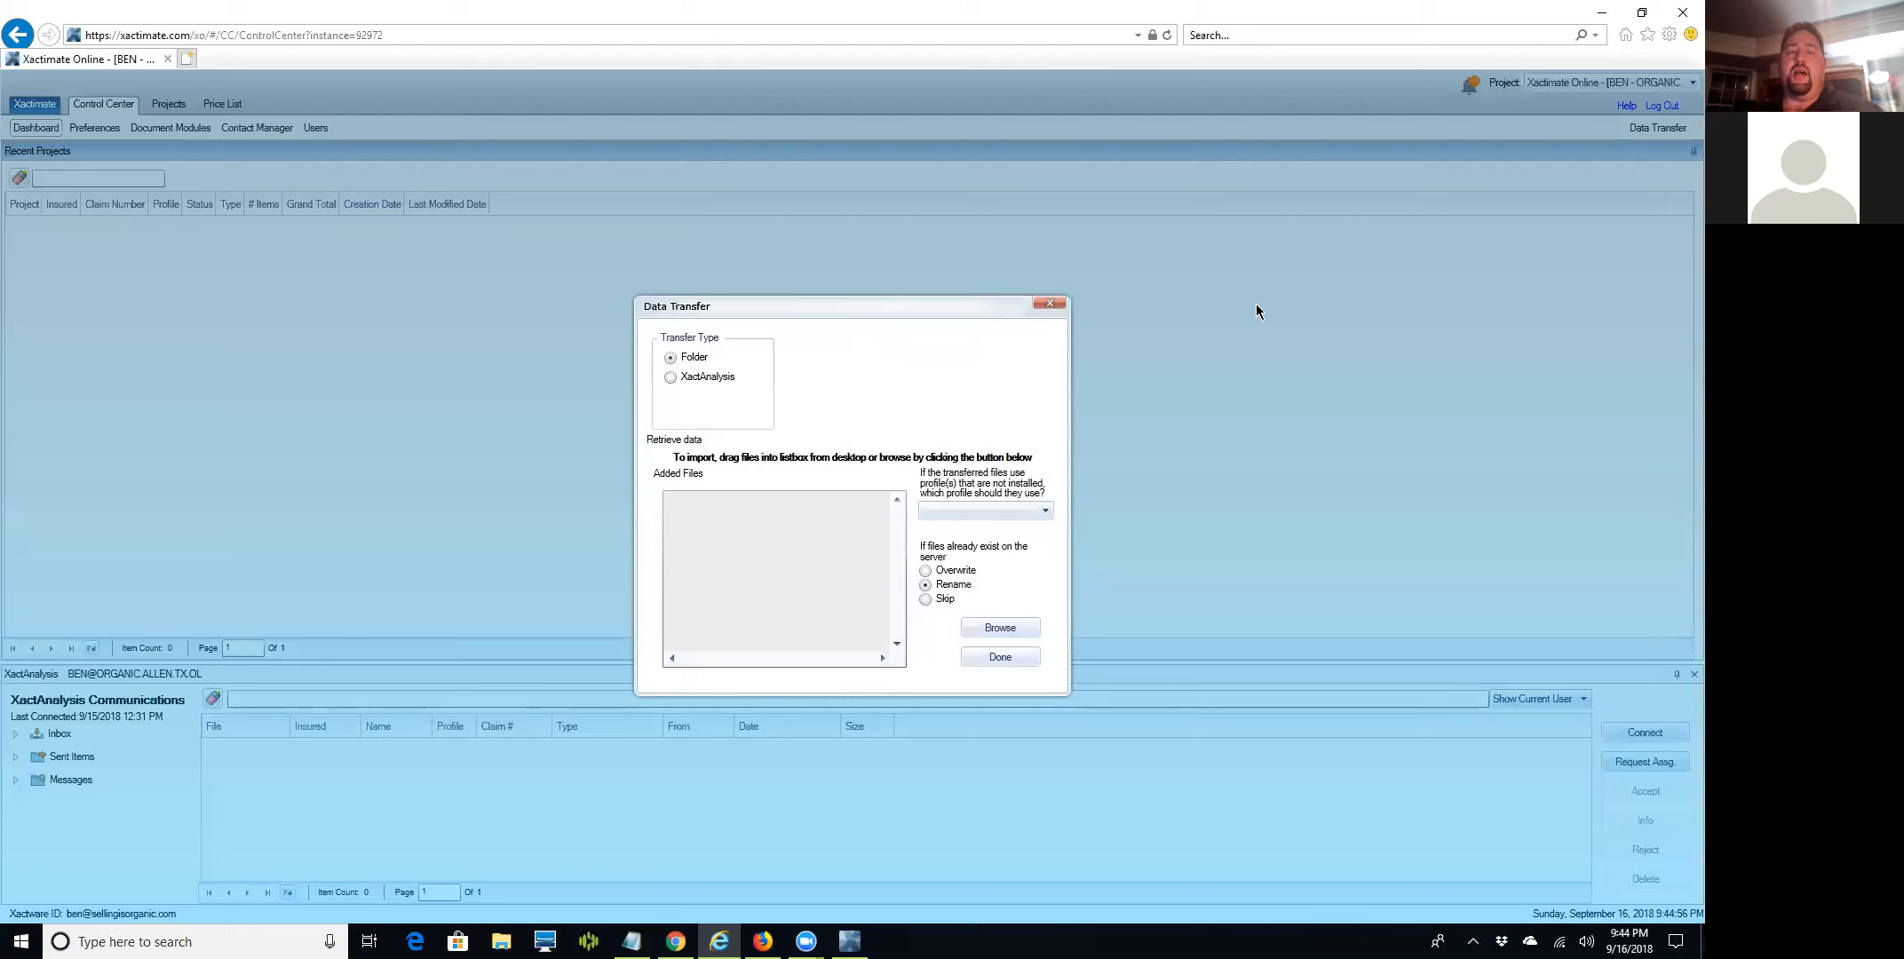
click(1031, 508)
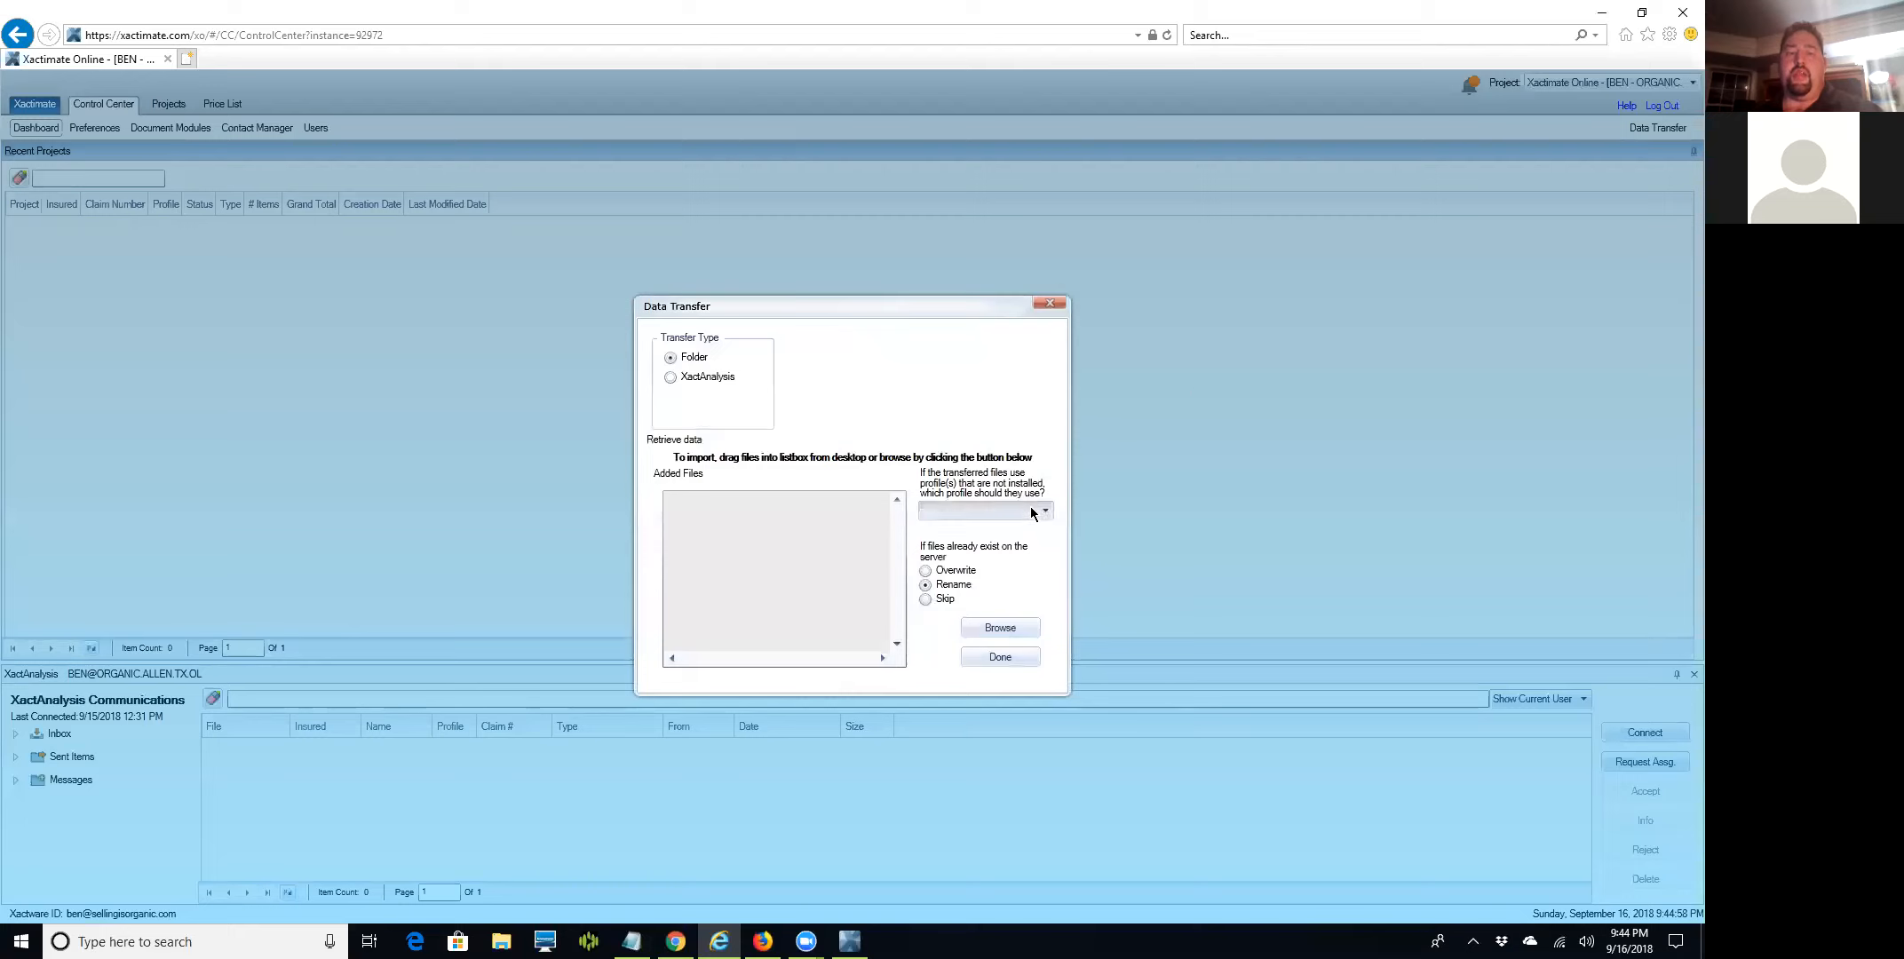
click(995, 656)
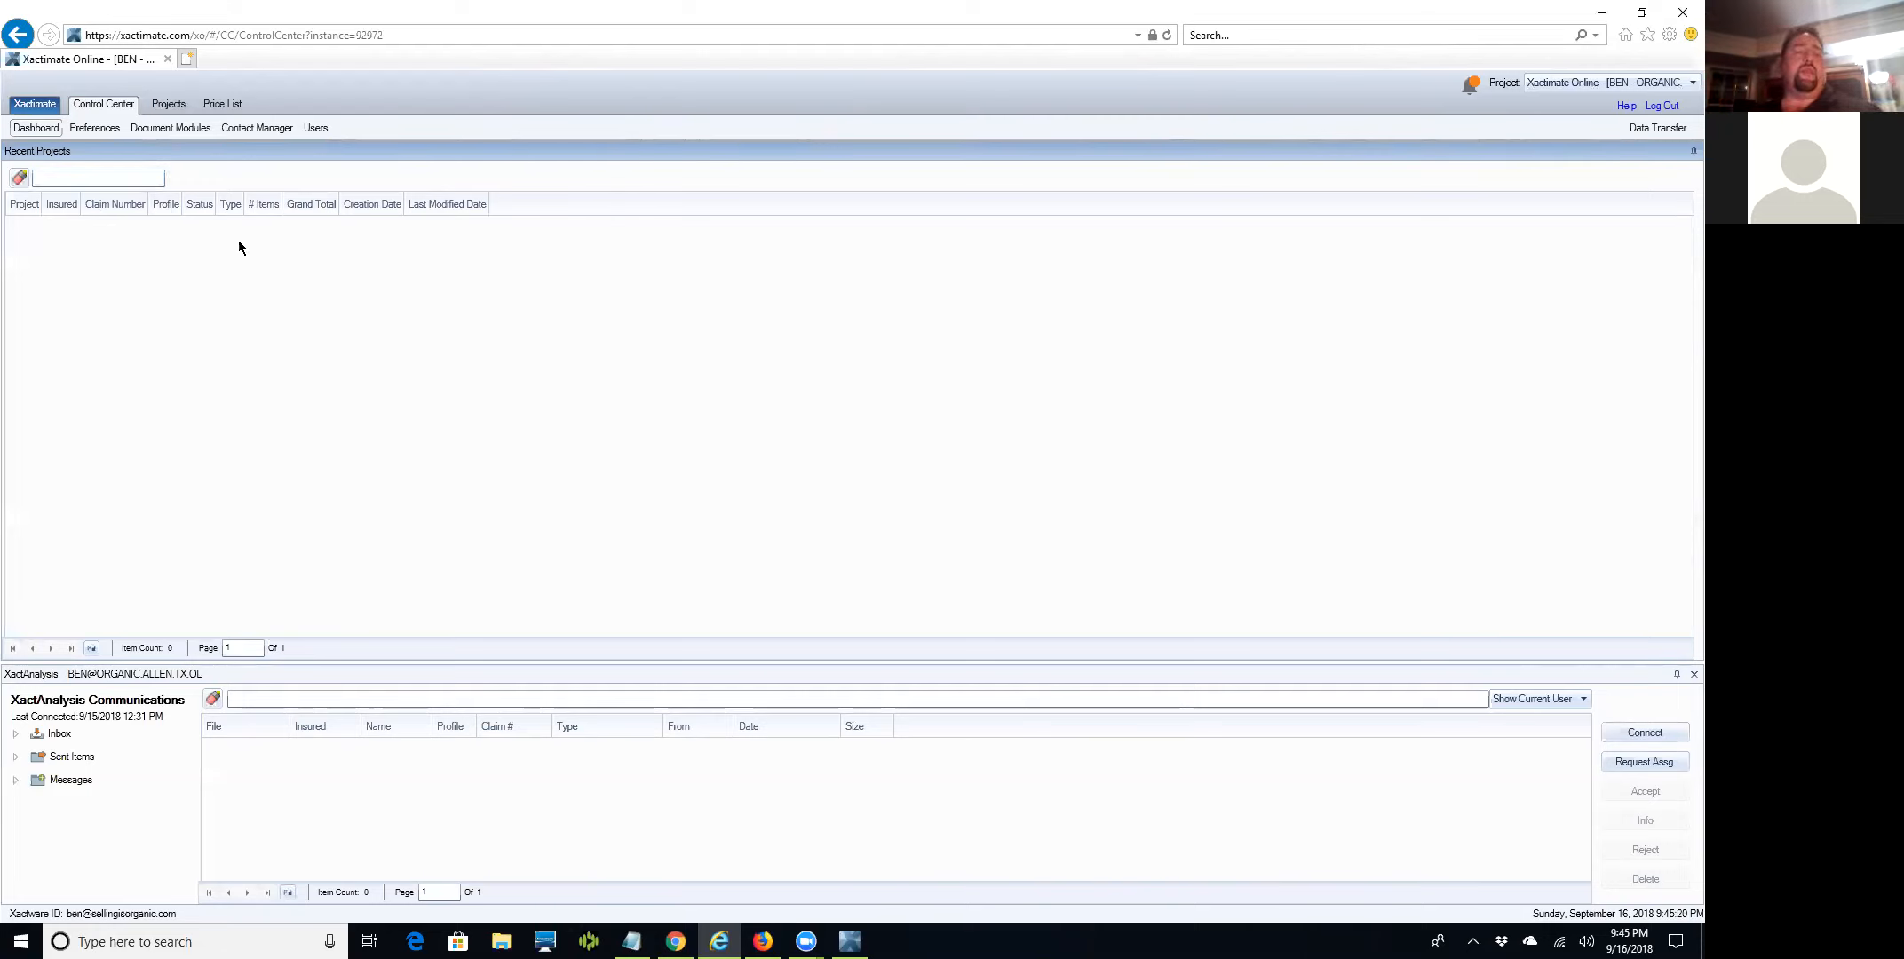
click(168, 106)
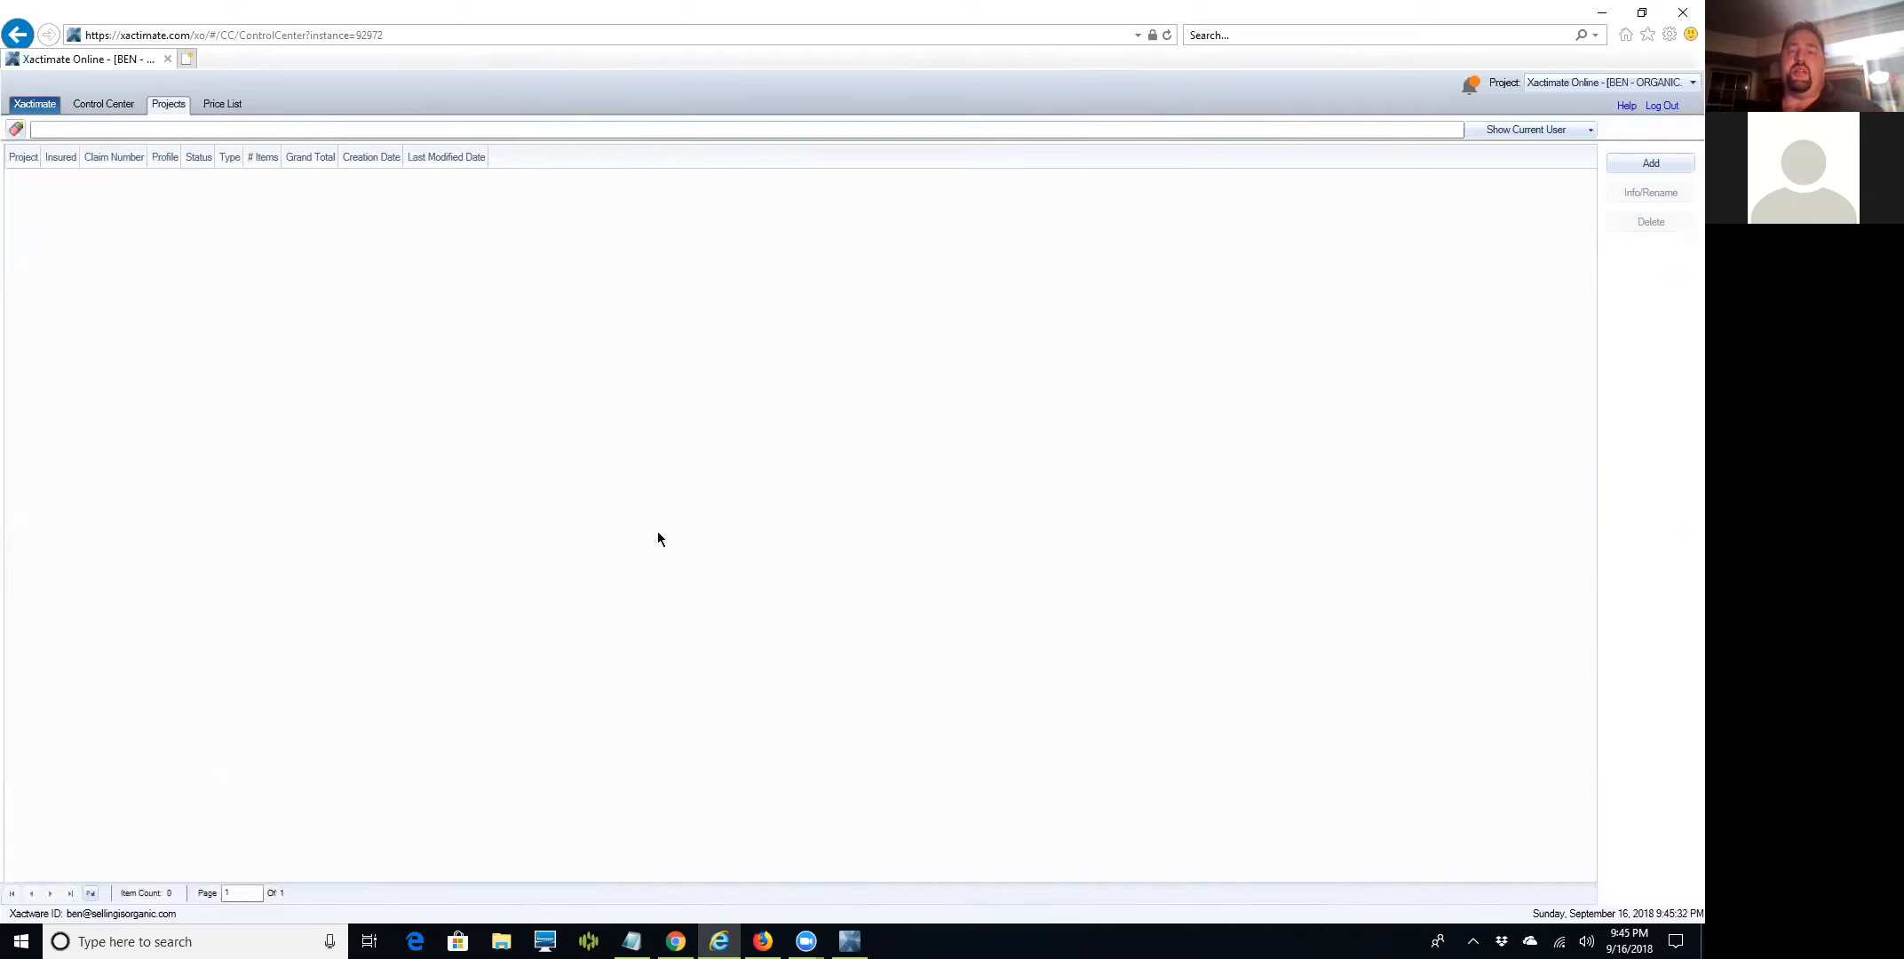
Show the Tools page (XactAnalysis, Modules, Services) from the Xactimate menu, cancelling the New Project dialog.
click(36, 104)
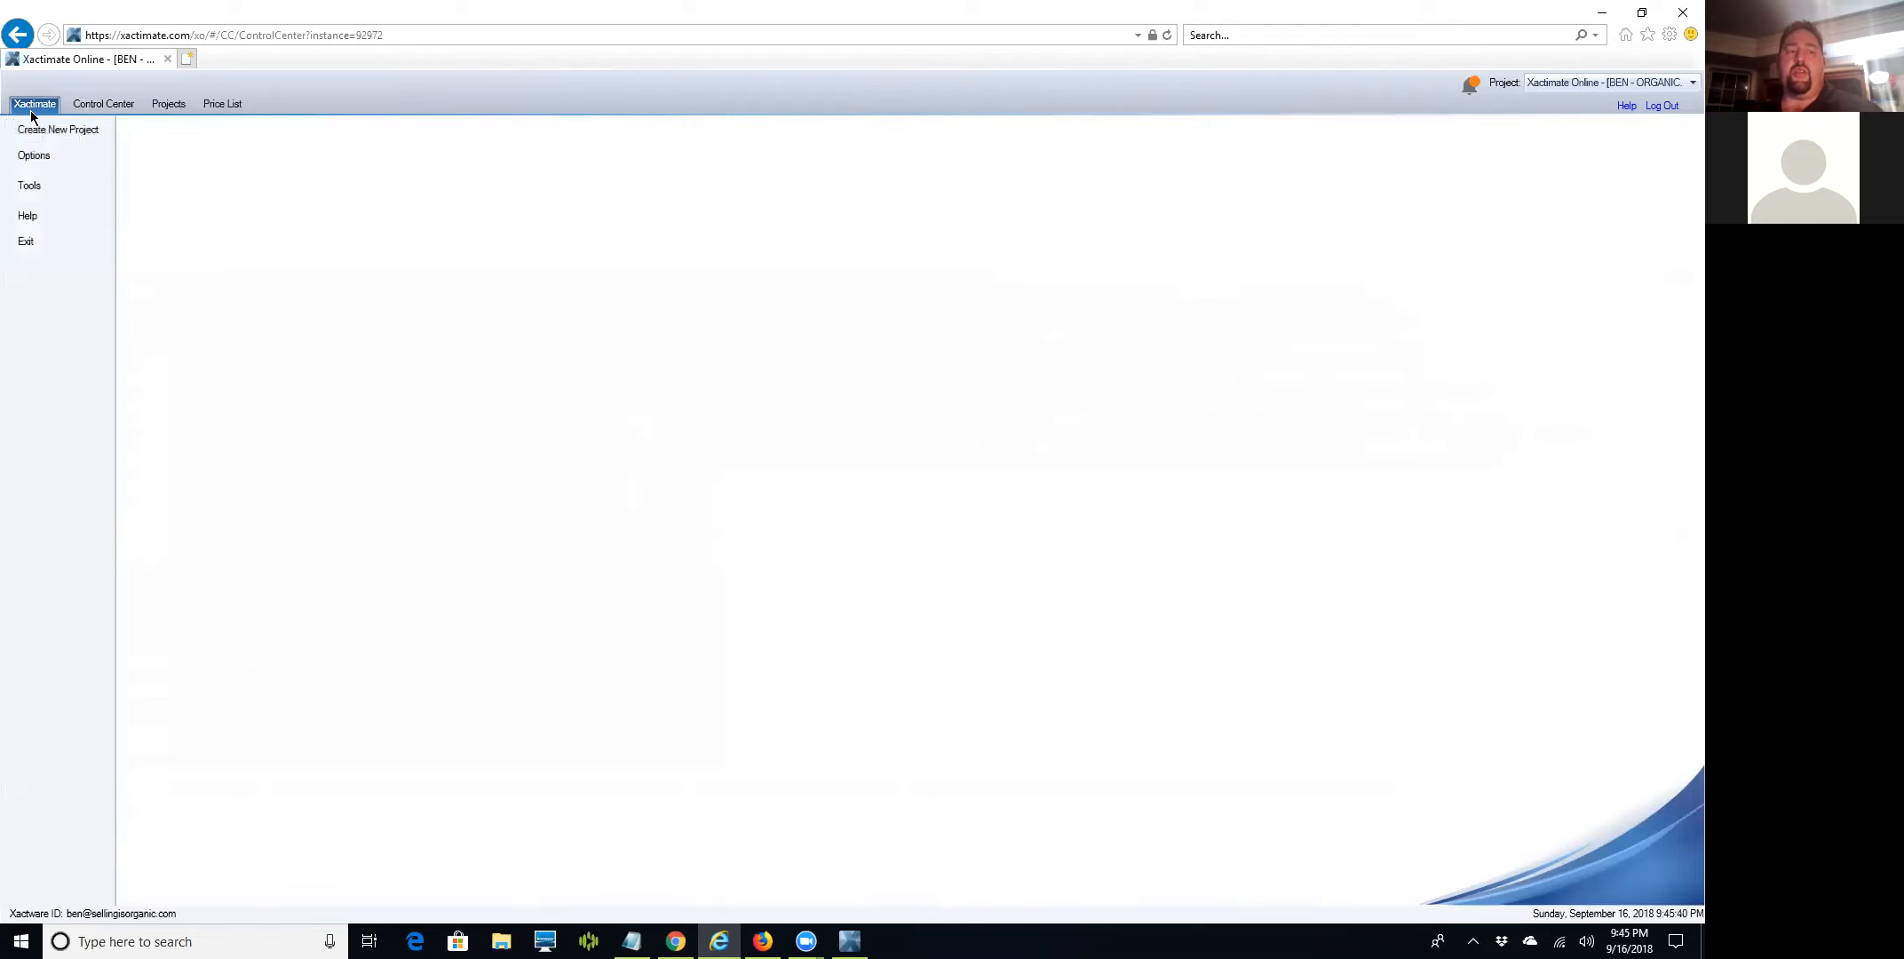
click(29, 188)
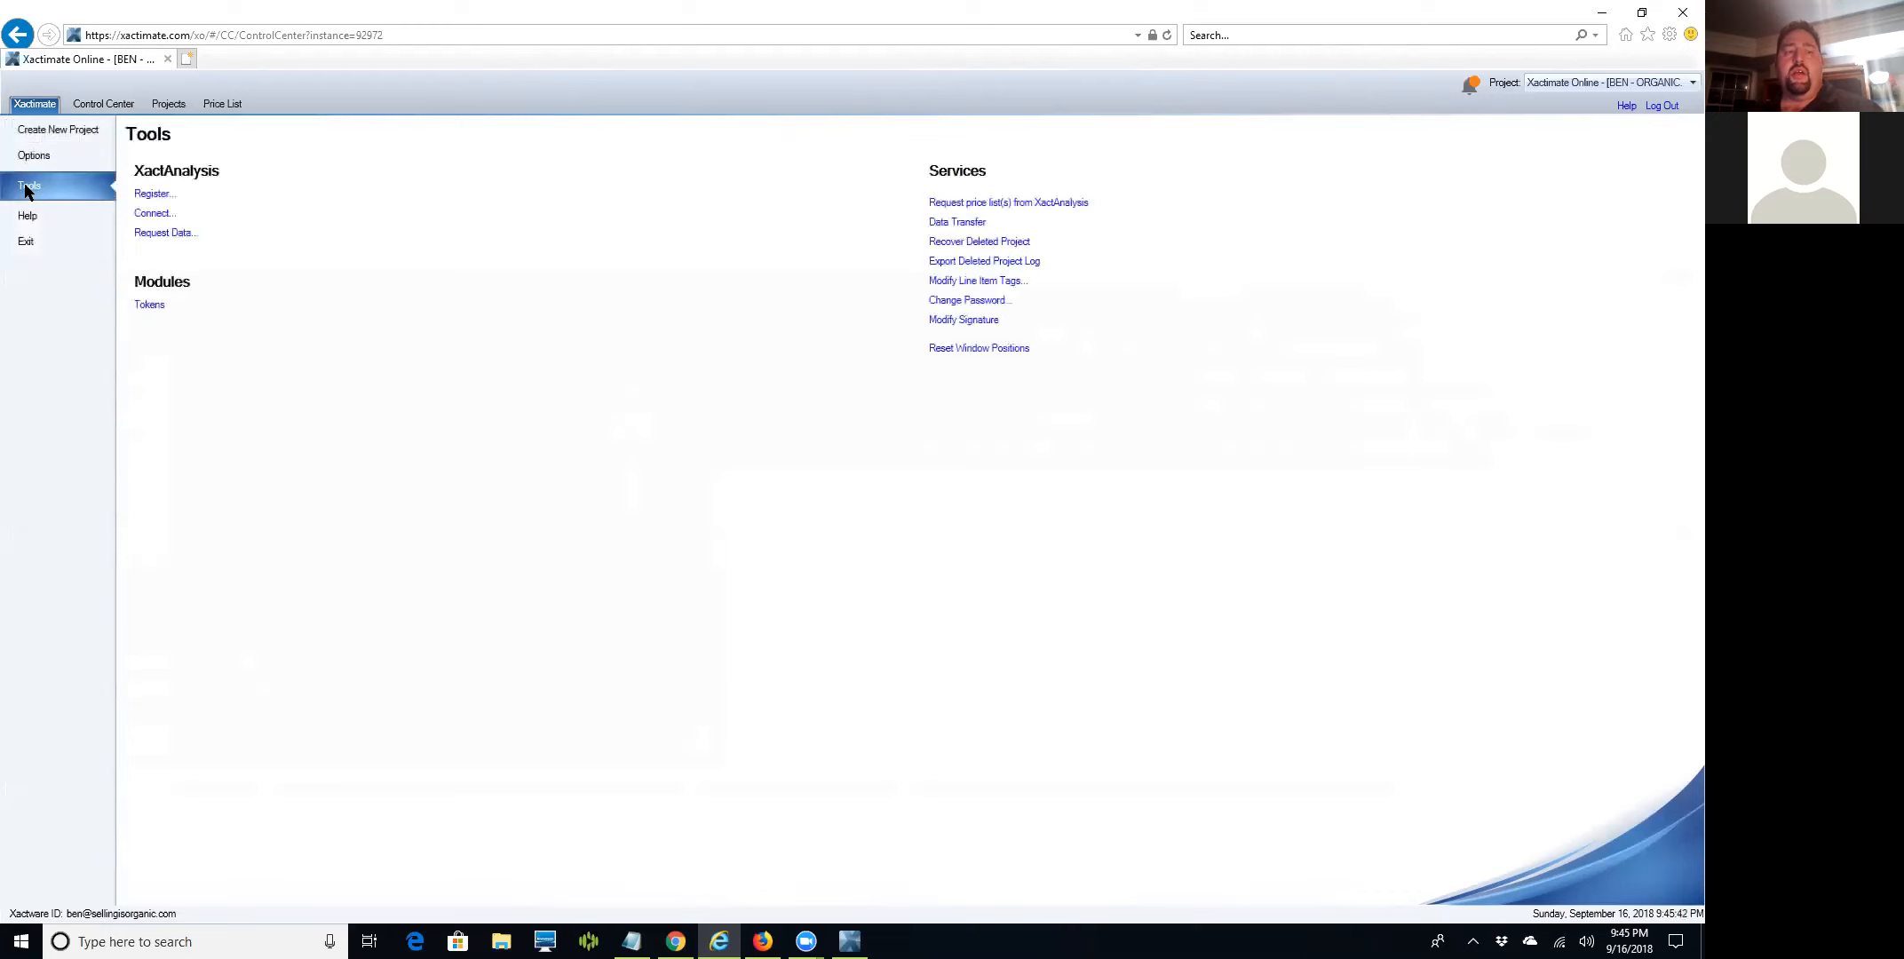
click(948, 224)
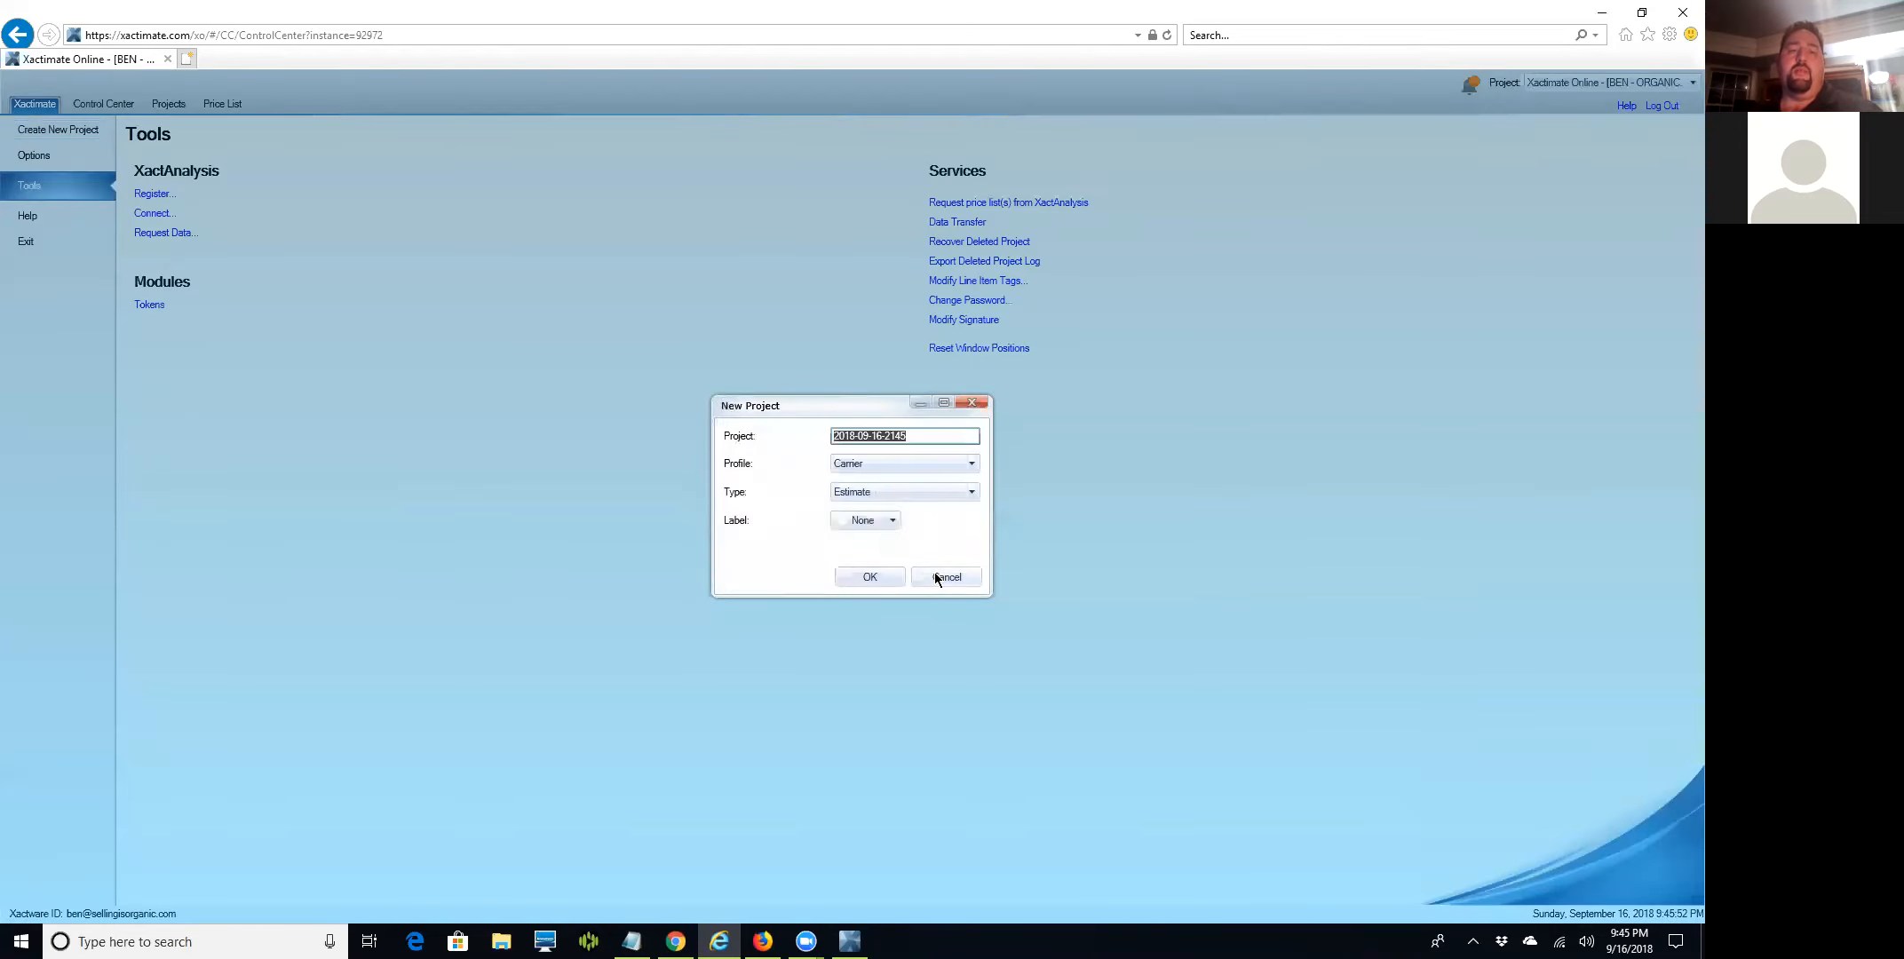
click(934, 575)
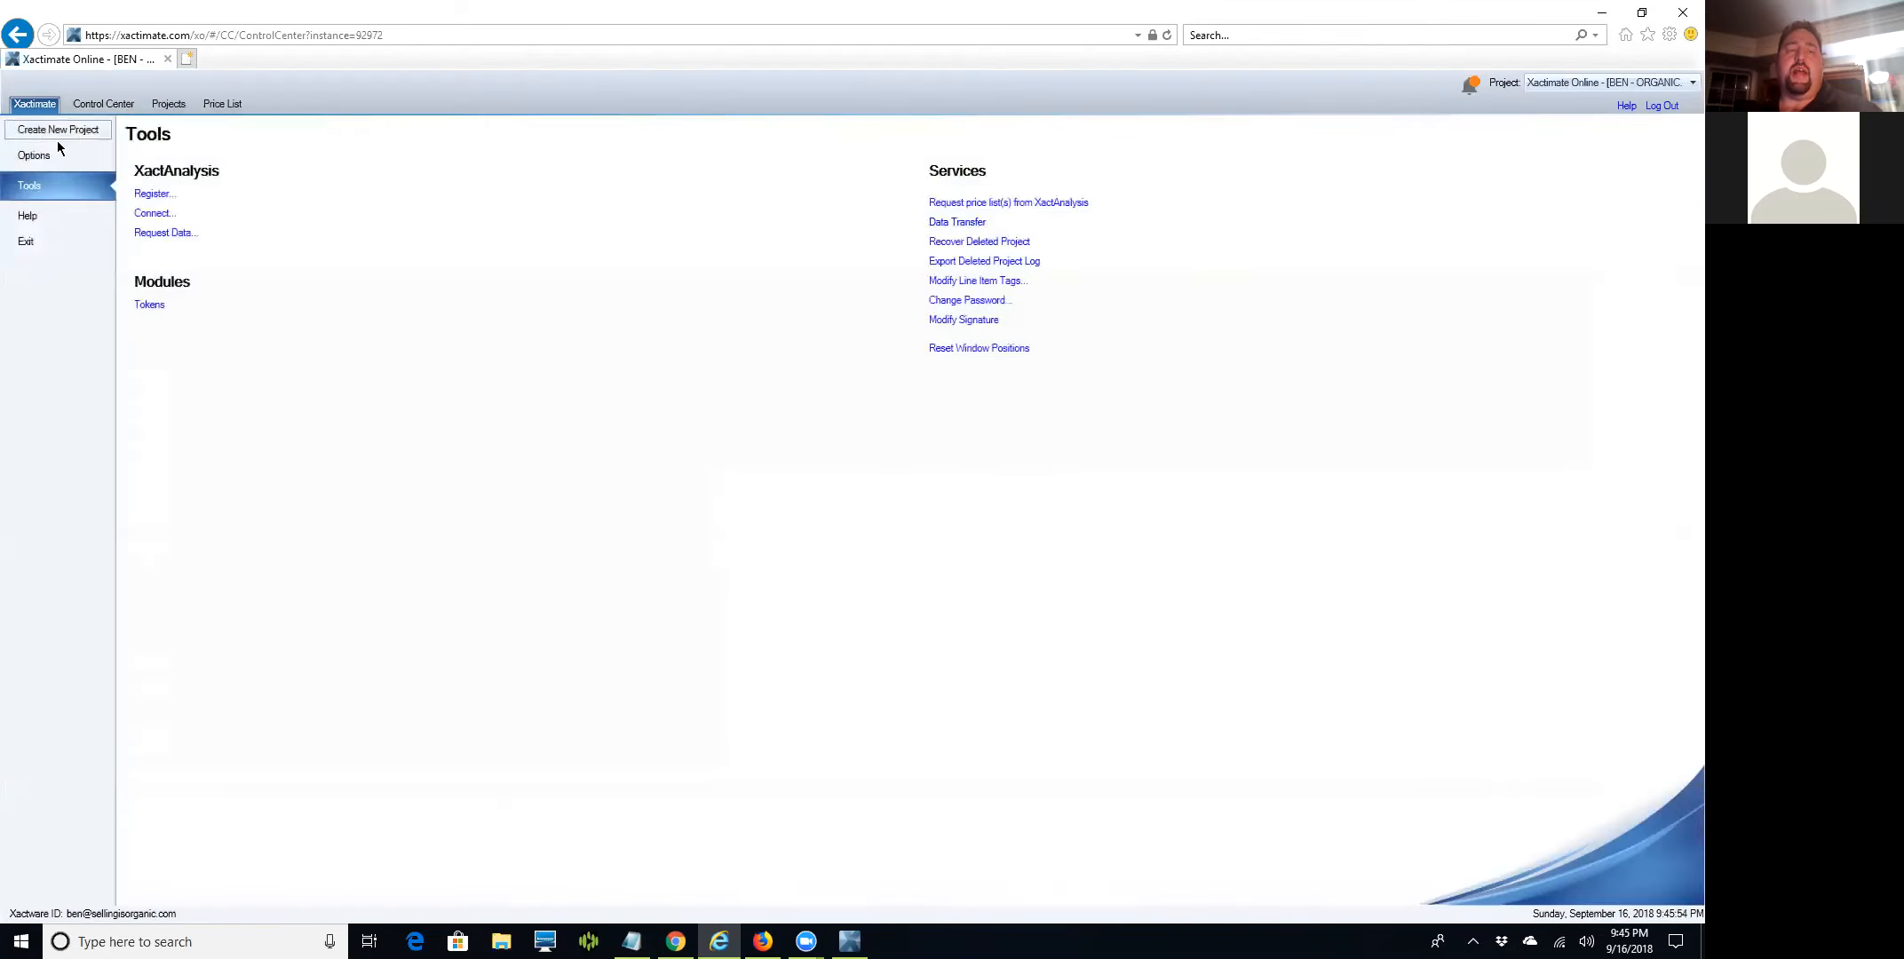
From Control Center's Projects page, add a new project to bring up the New Project dialog.
click(92, 103)
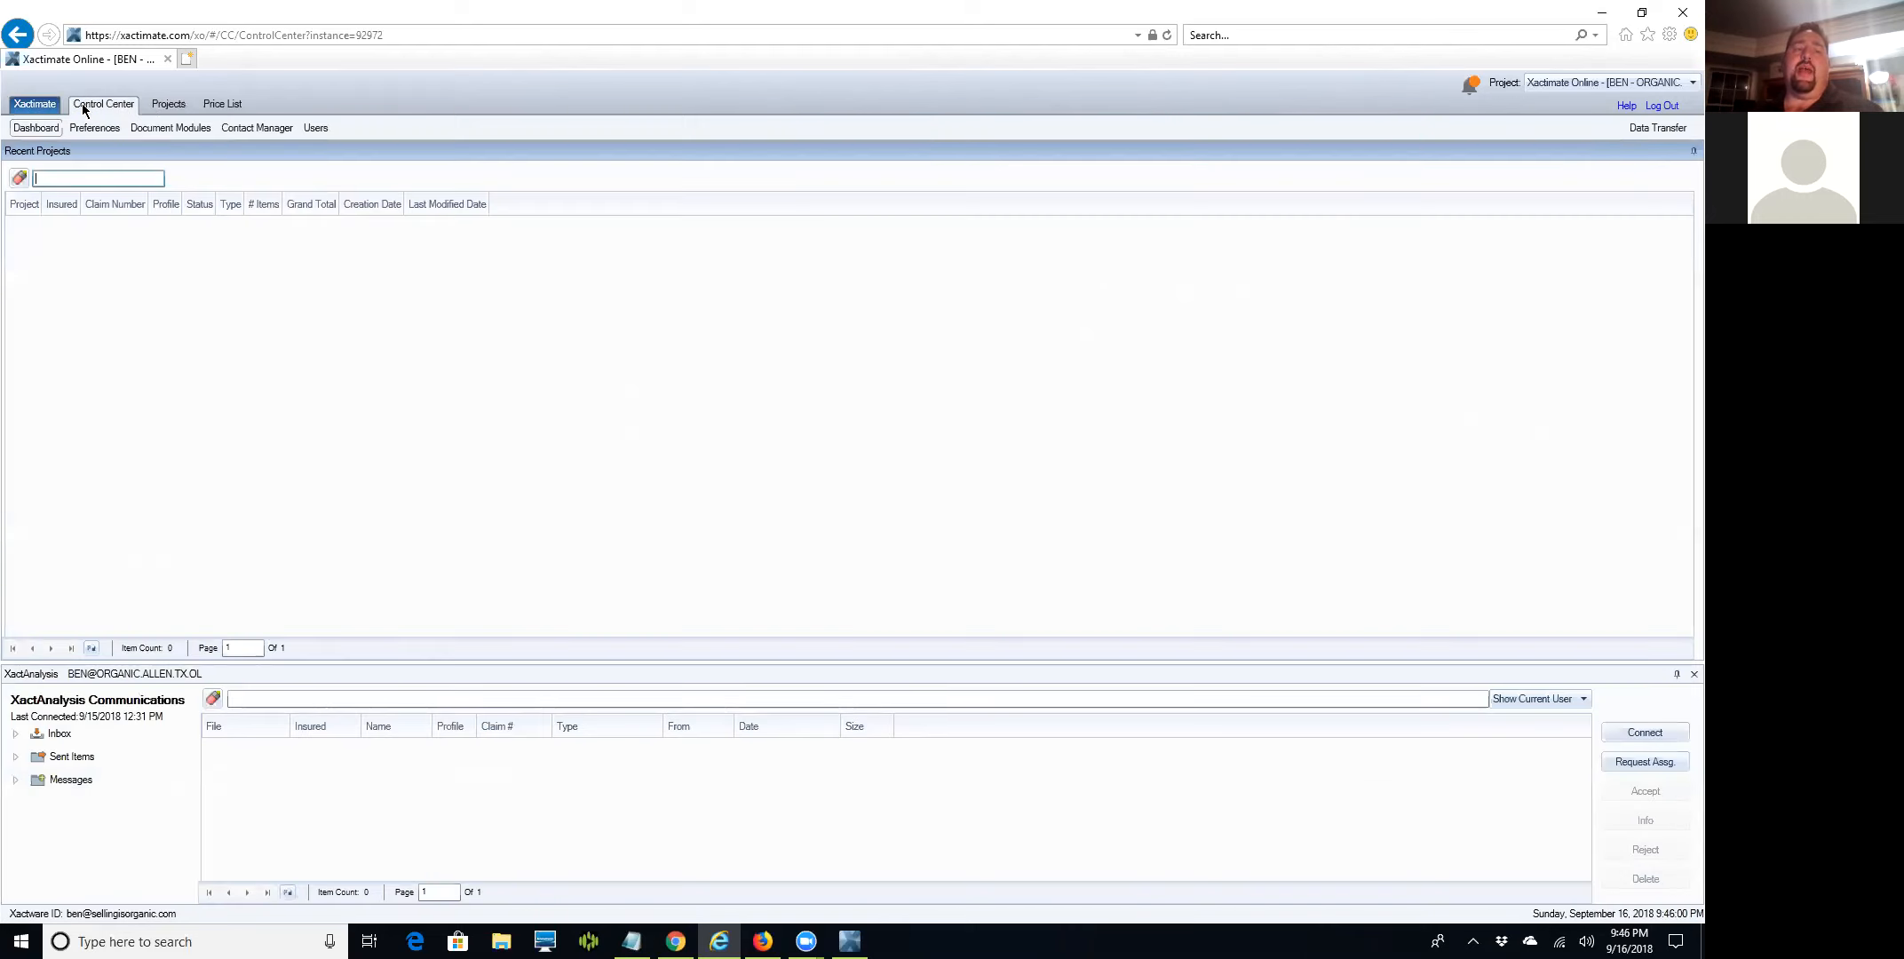
click(165, 104)
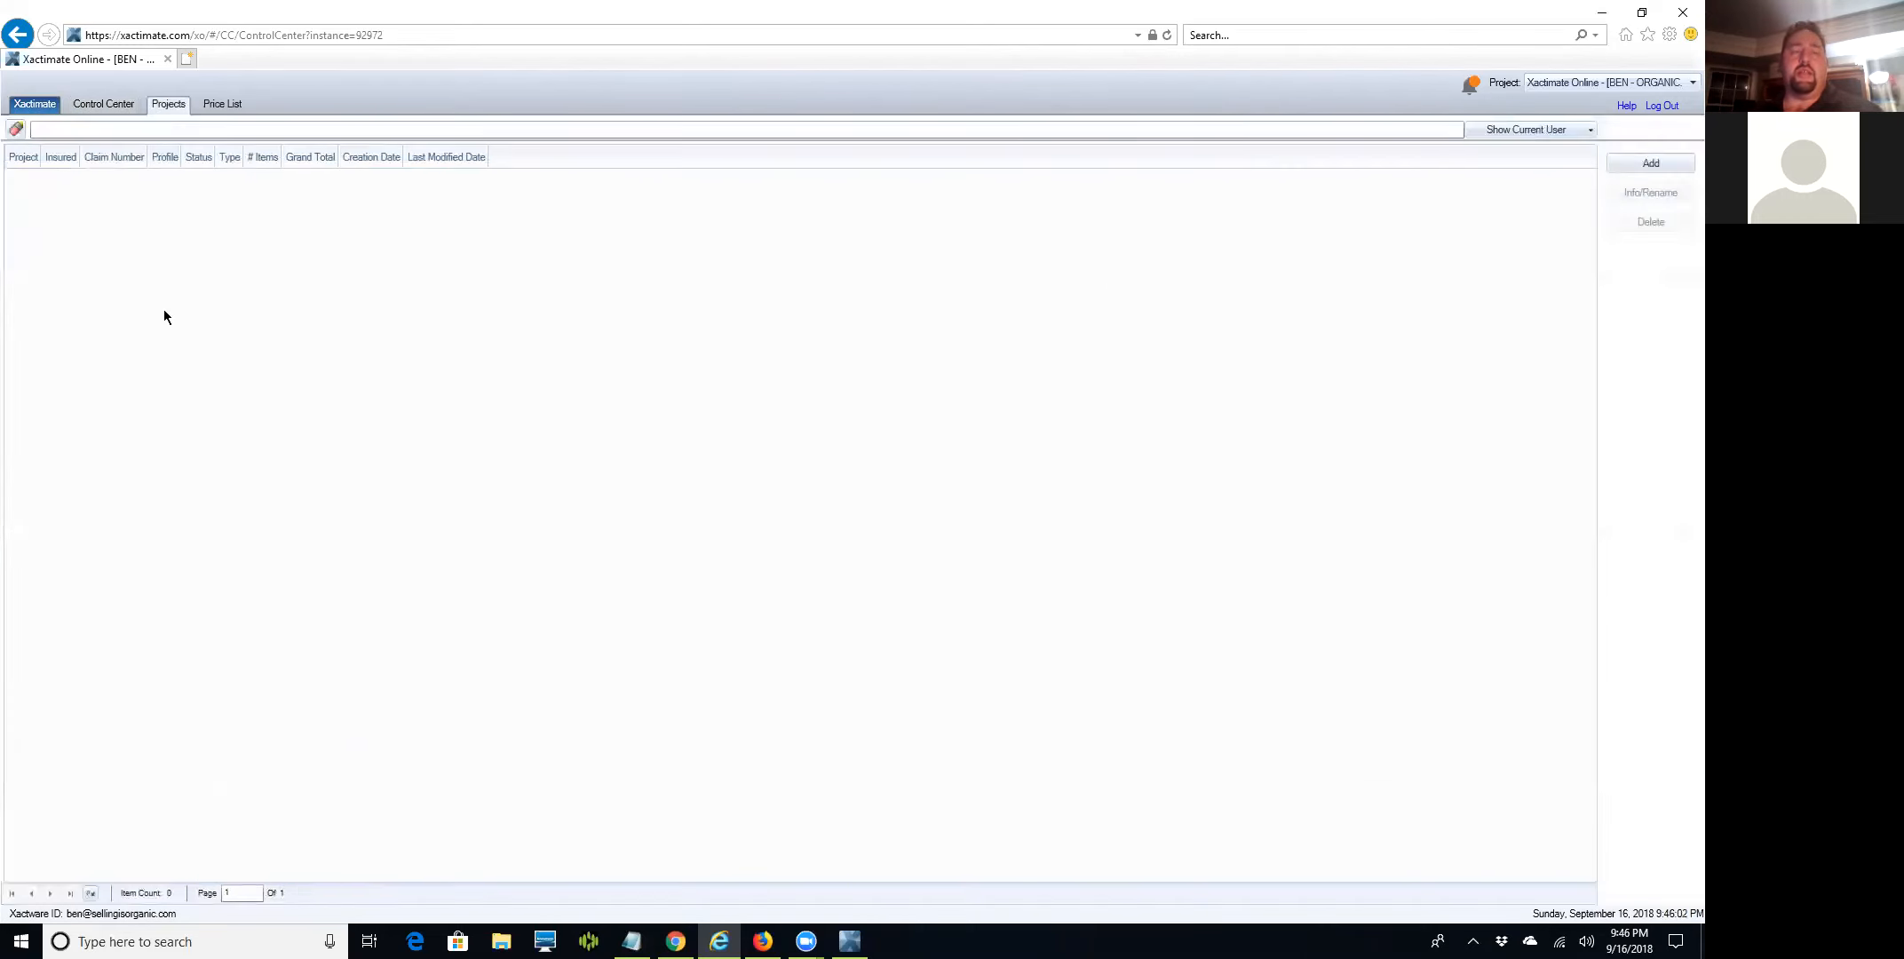
click(1641, 167)
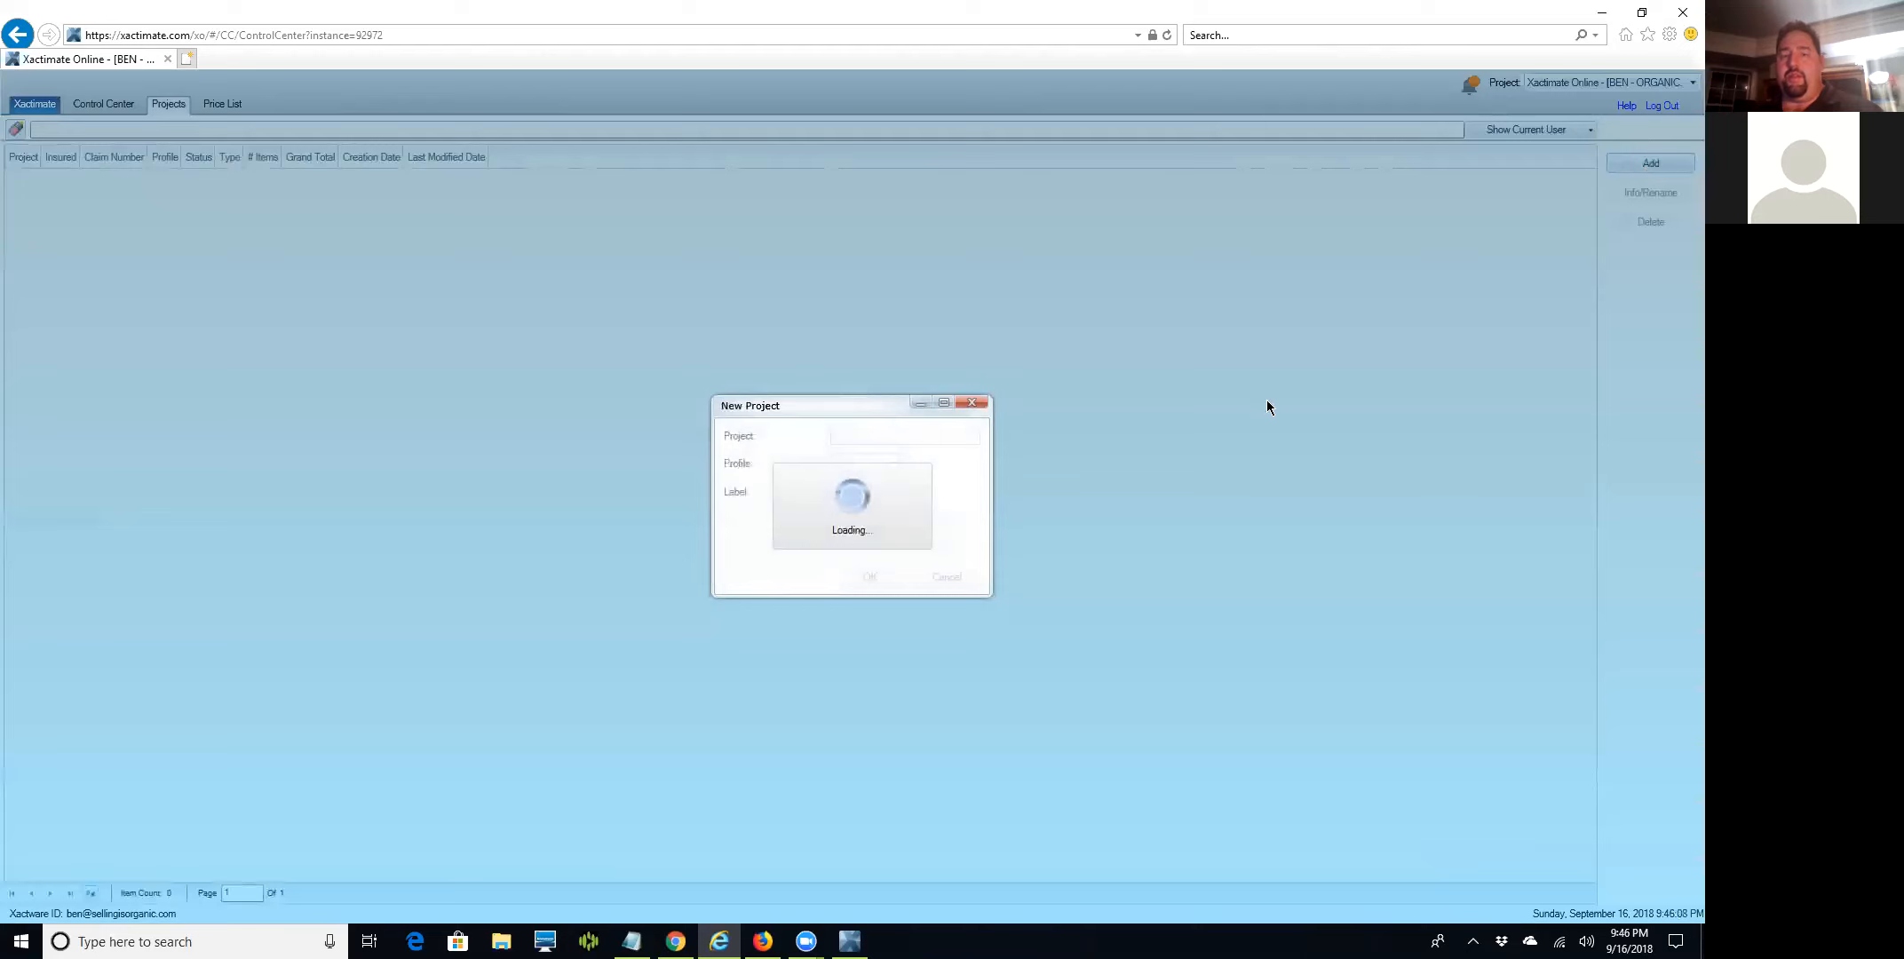
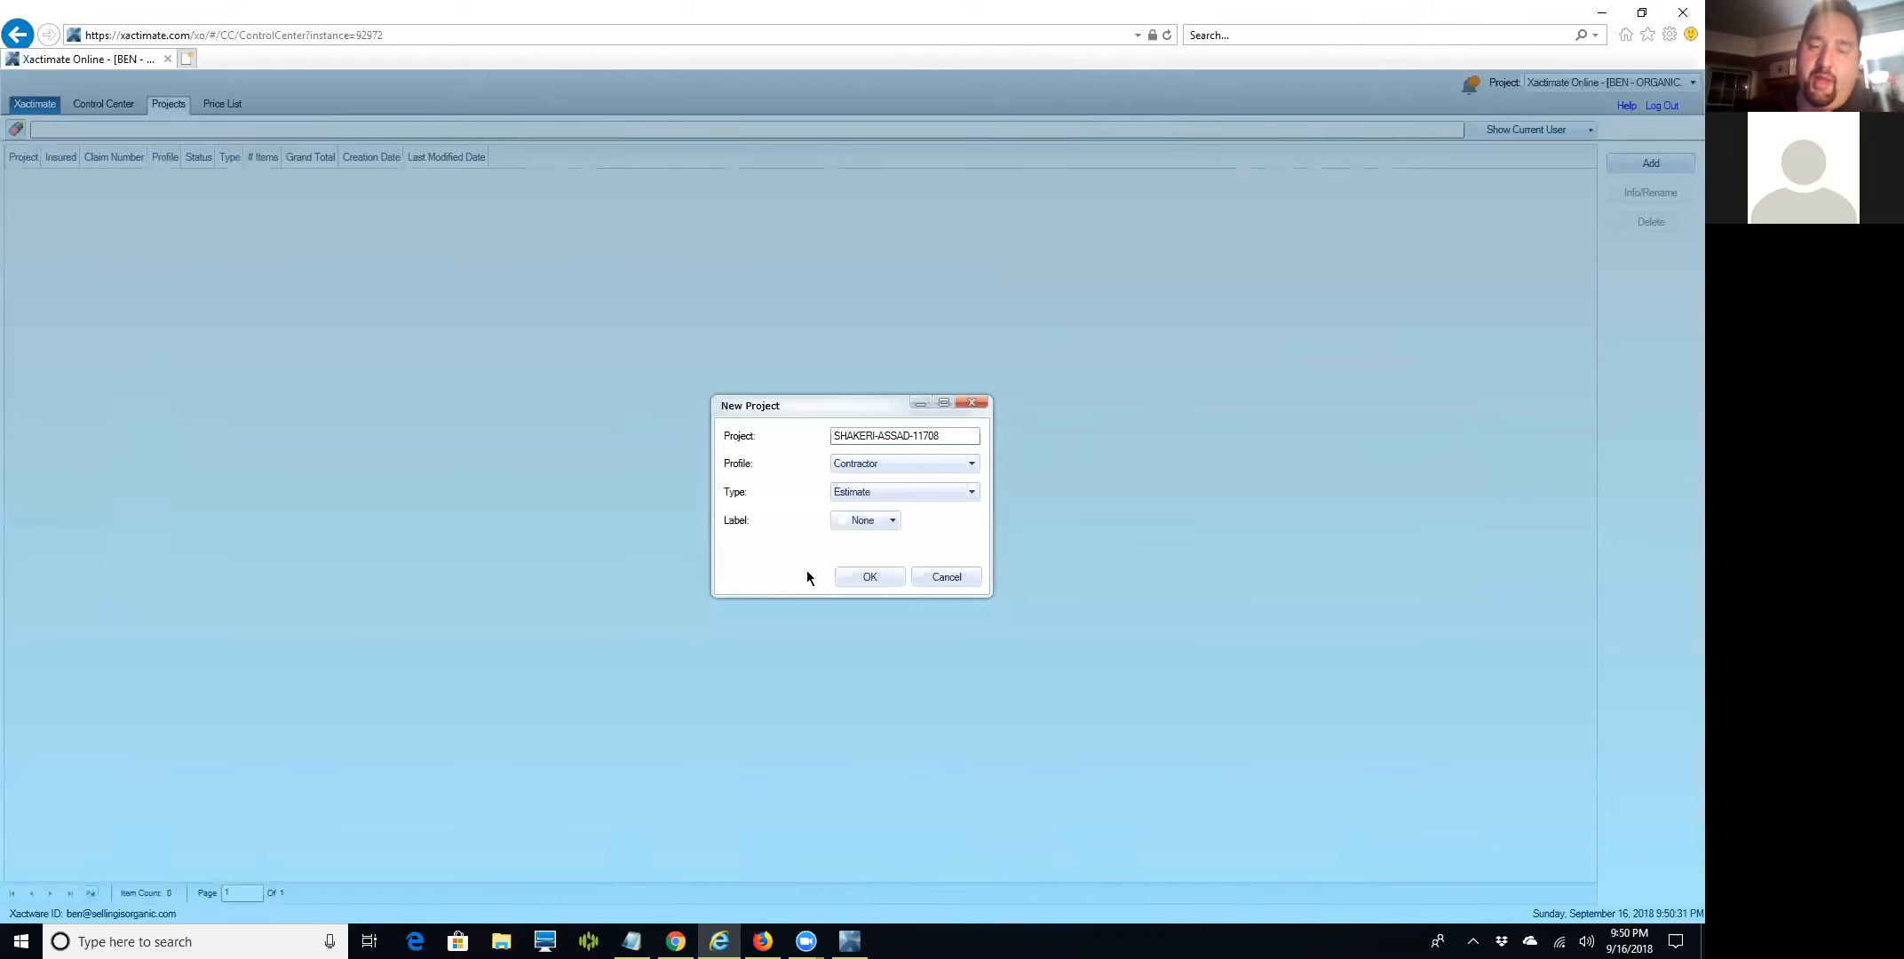
click(868, 577)
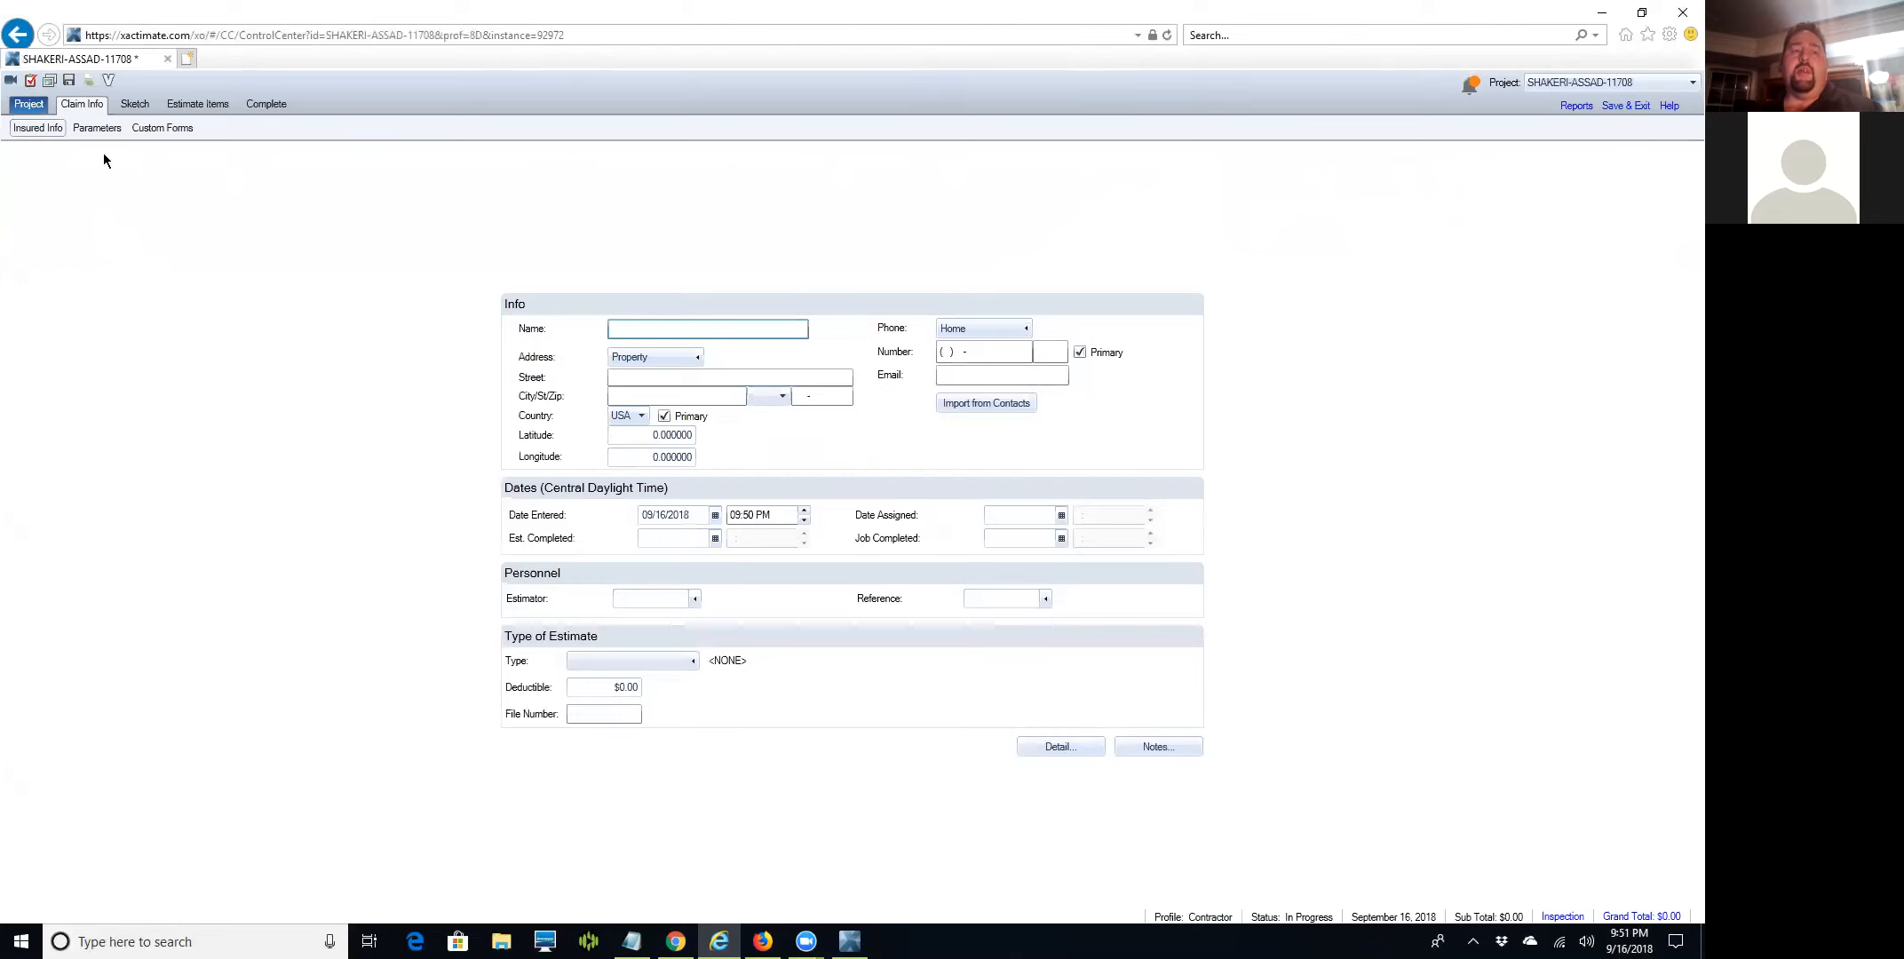
Open the Digital Images manager from the new project's Claim Info page.
click(49, 80)
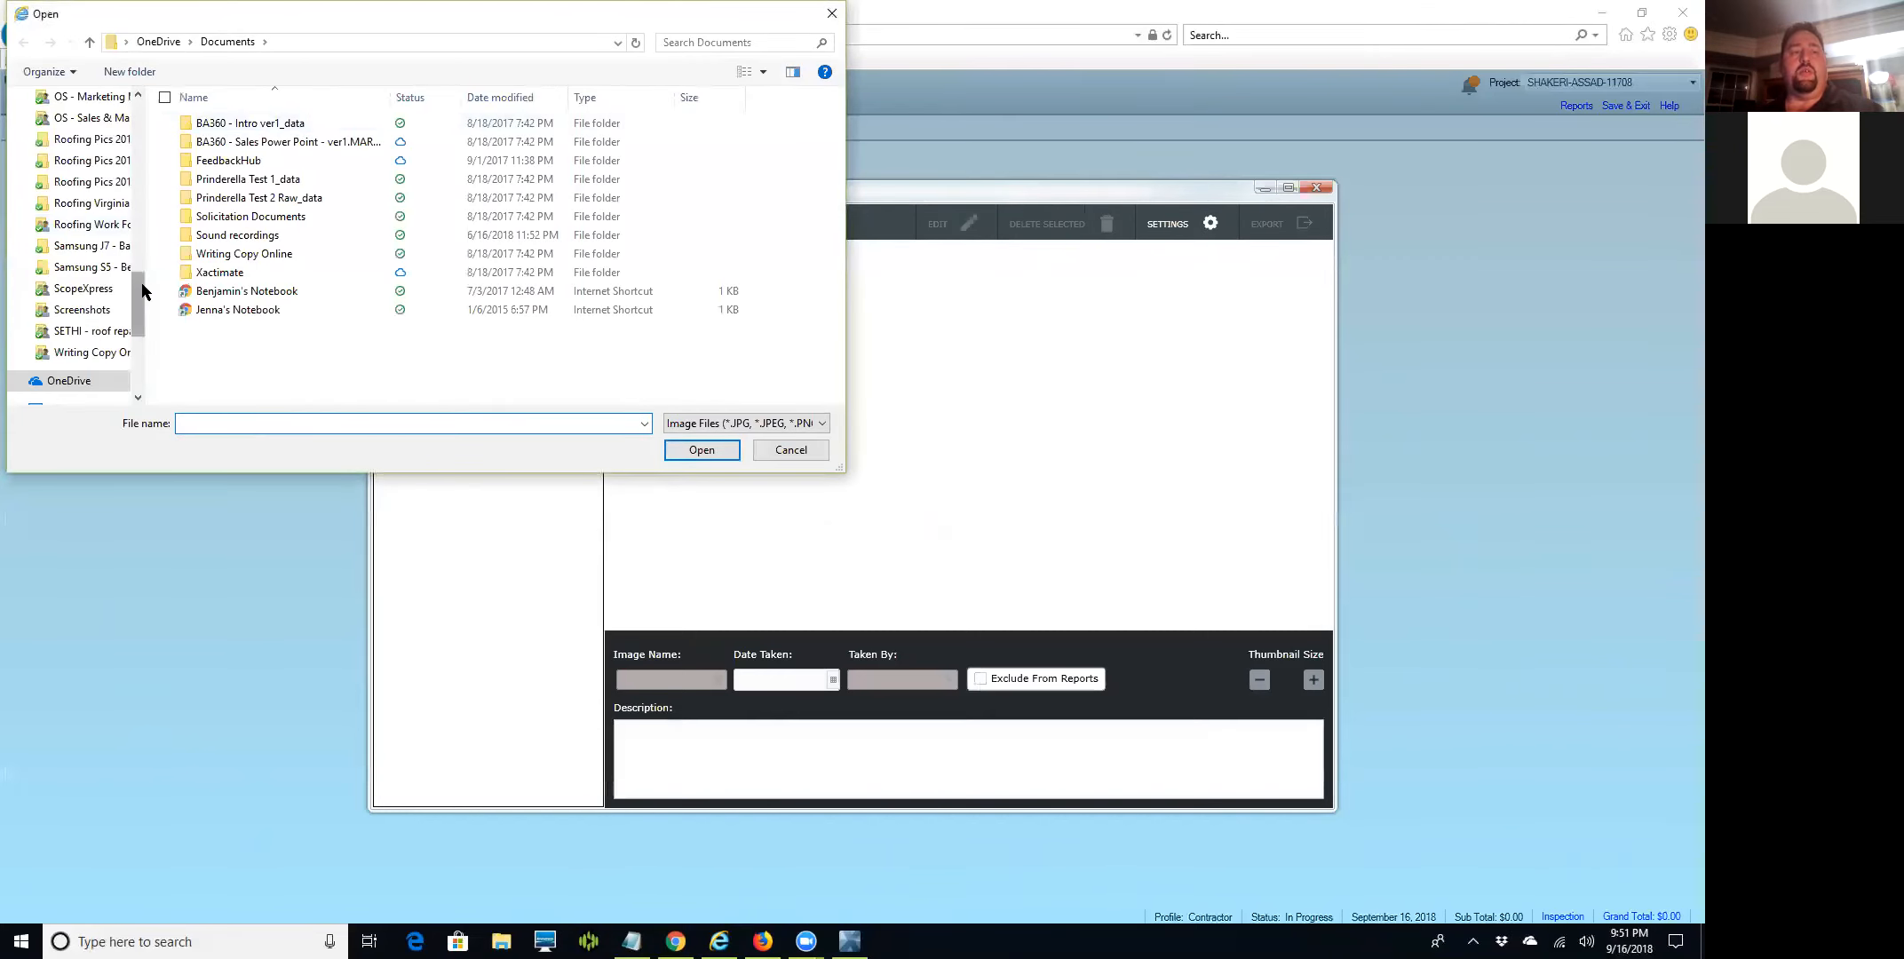
Load all 20 JPGs from Roofing Work Folder > Technical Point Details into the project.
click(77, 228)
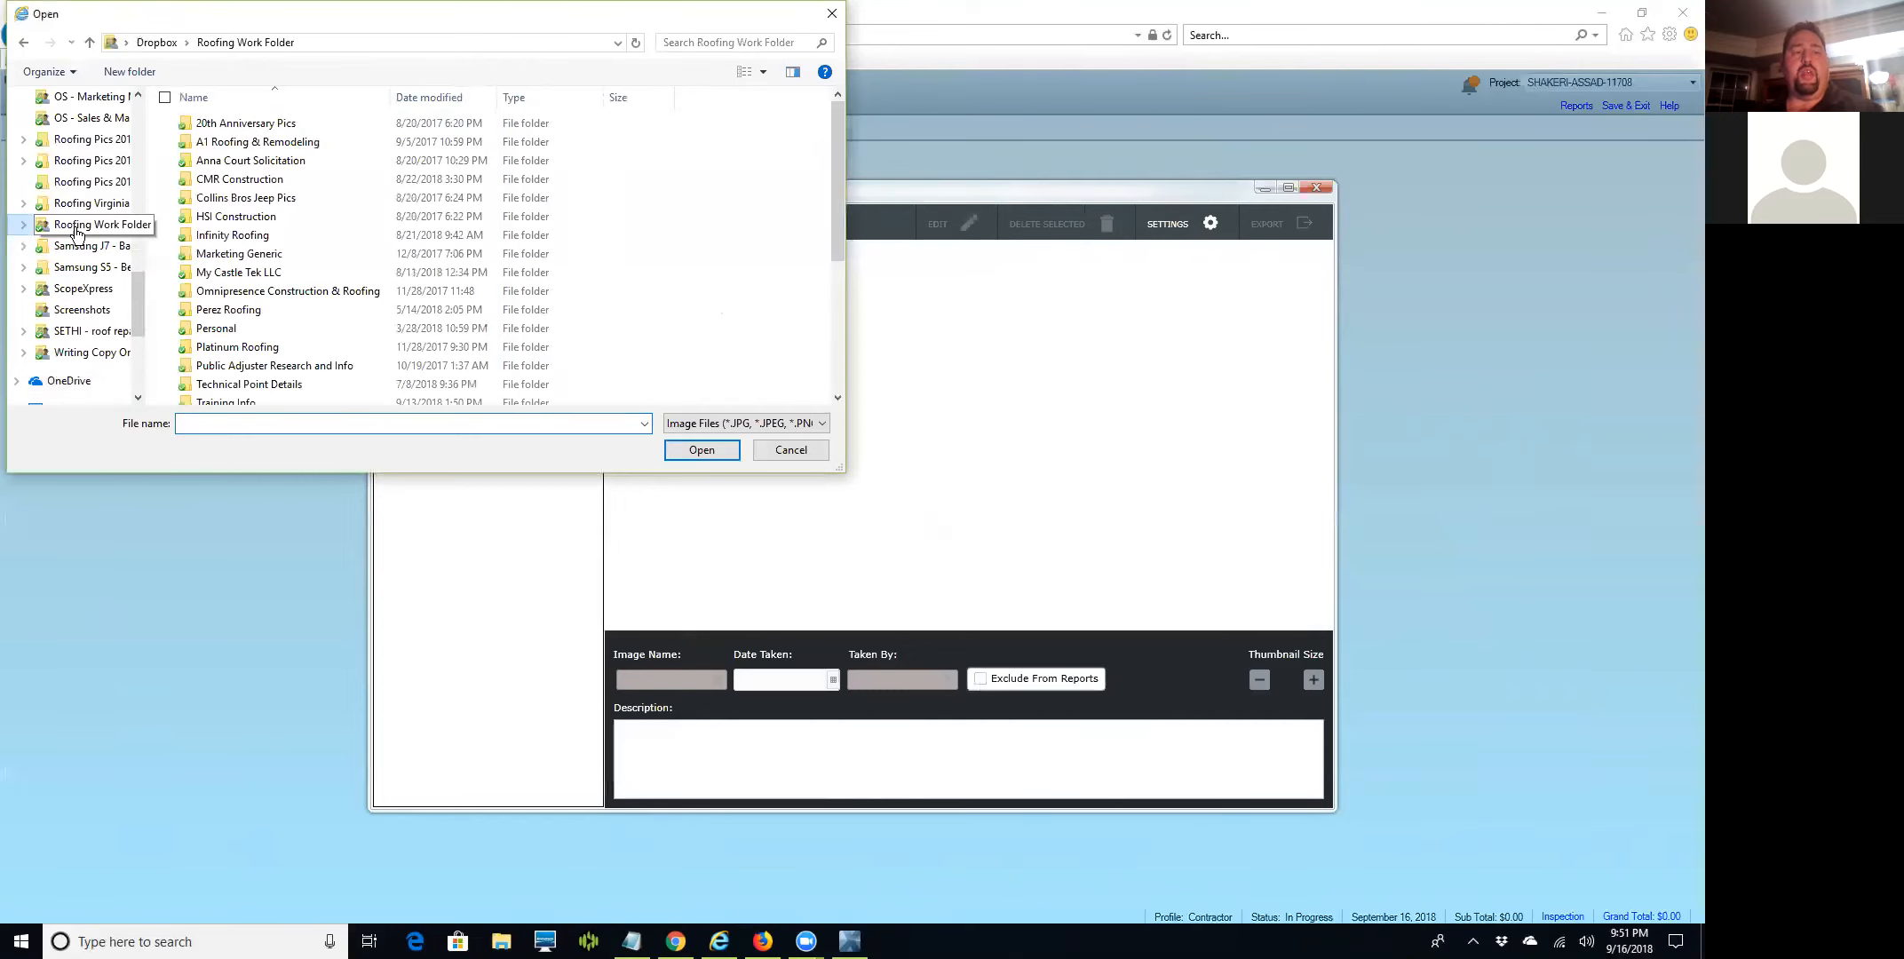
drag(841, 184, 836, 239)
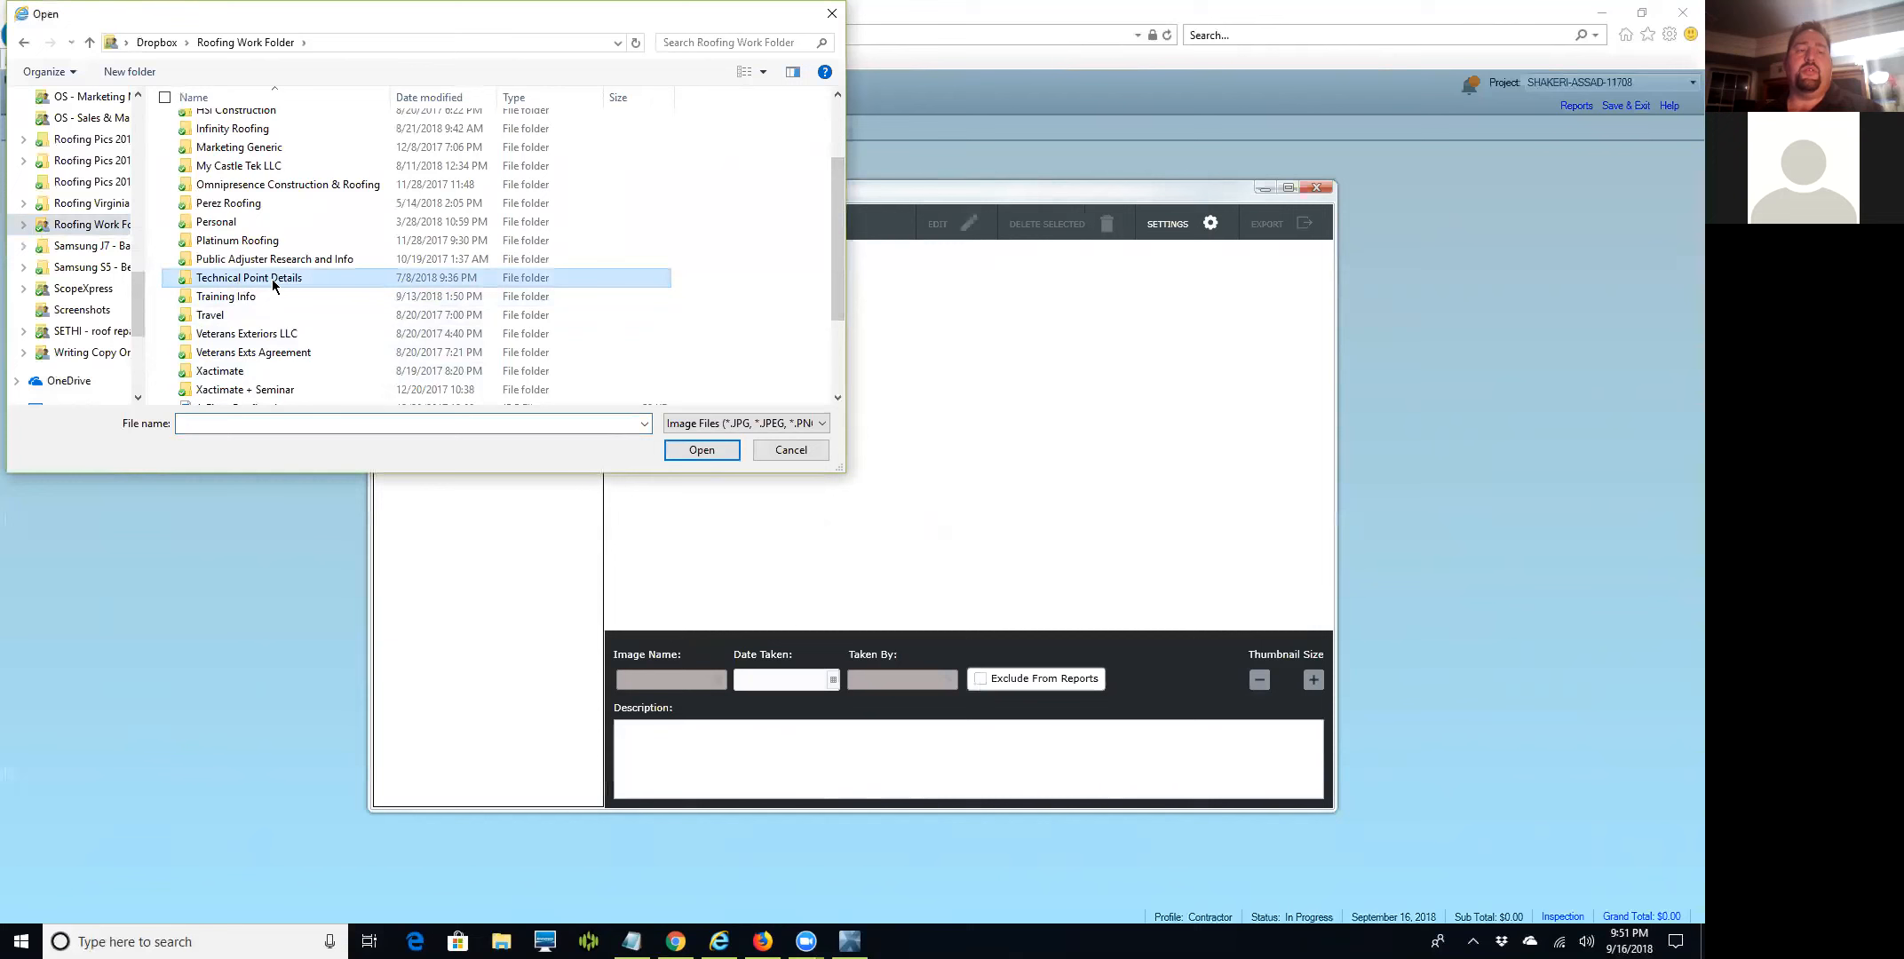
double_click(272, 278)
scroll(440, 242, down, 5)
click(287, 210)
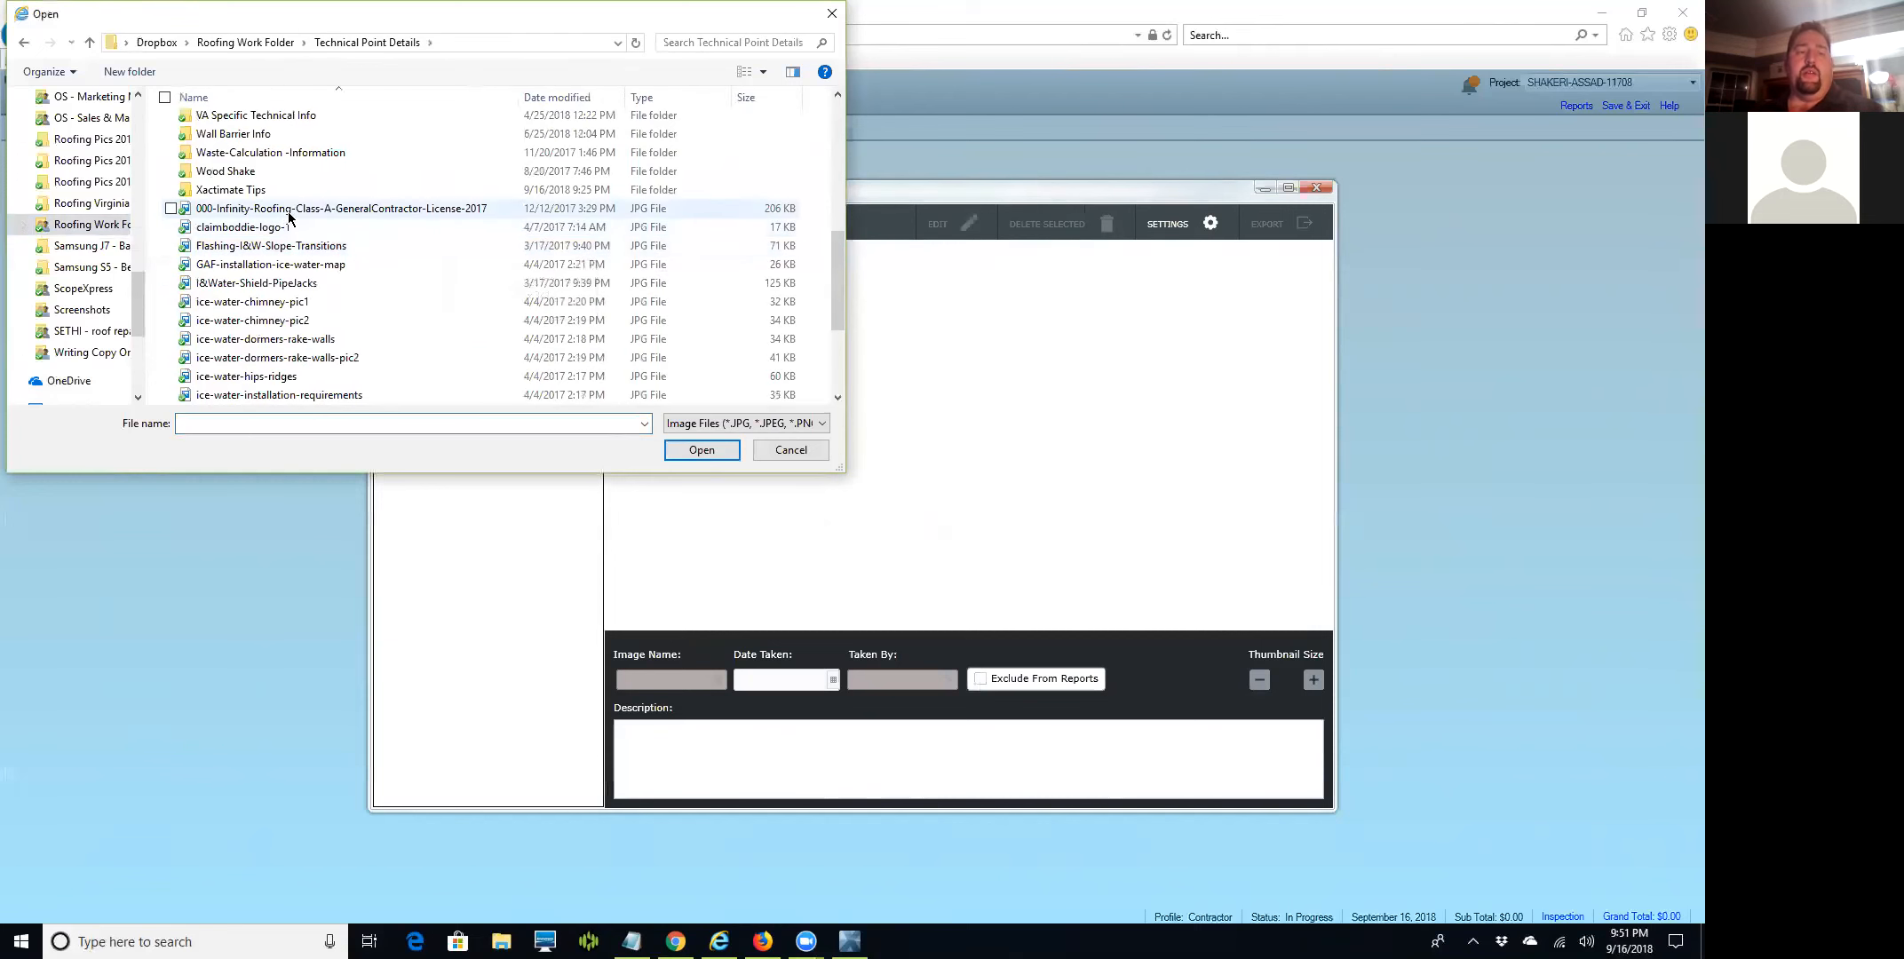
scroll(422, 296, down, 3)
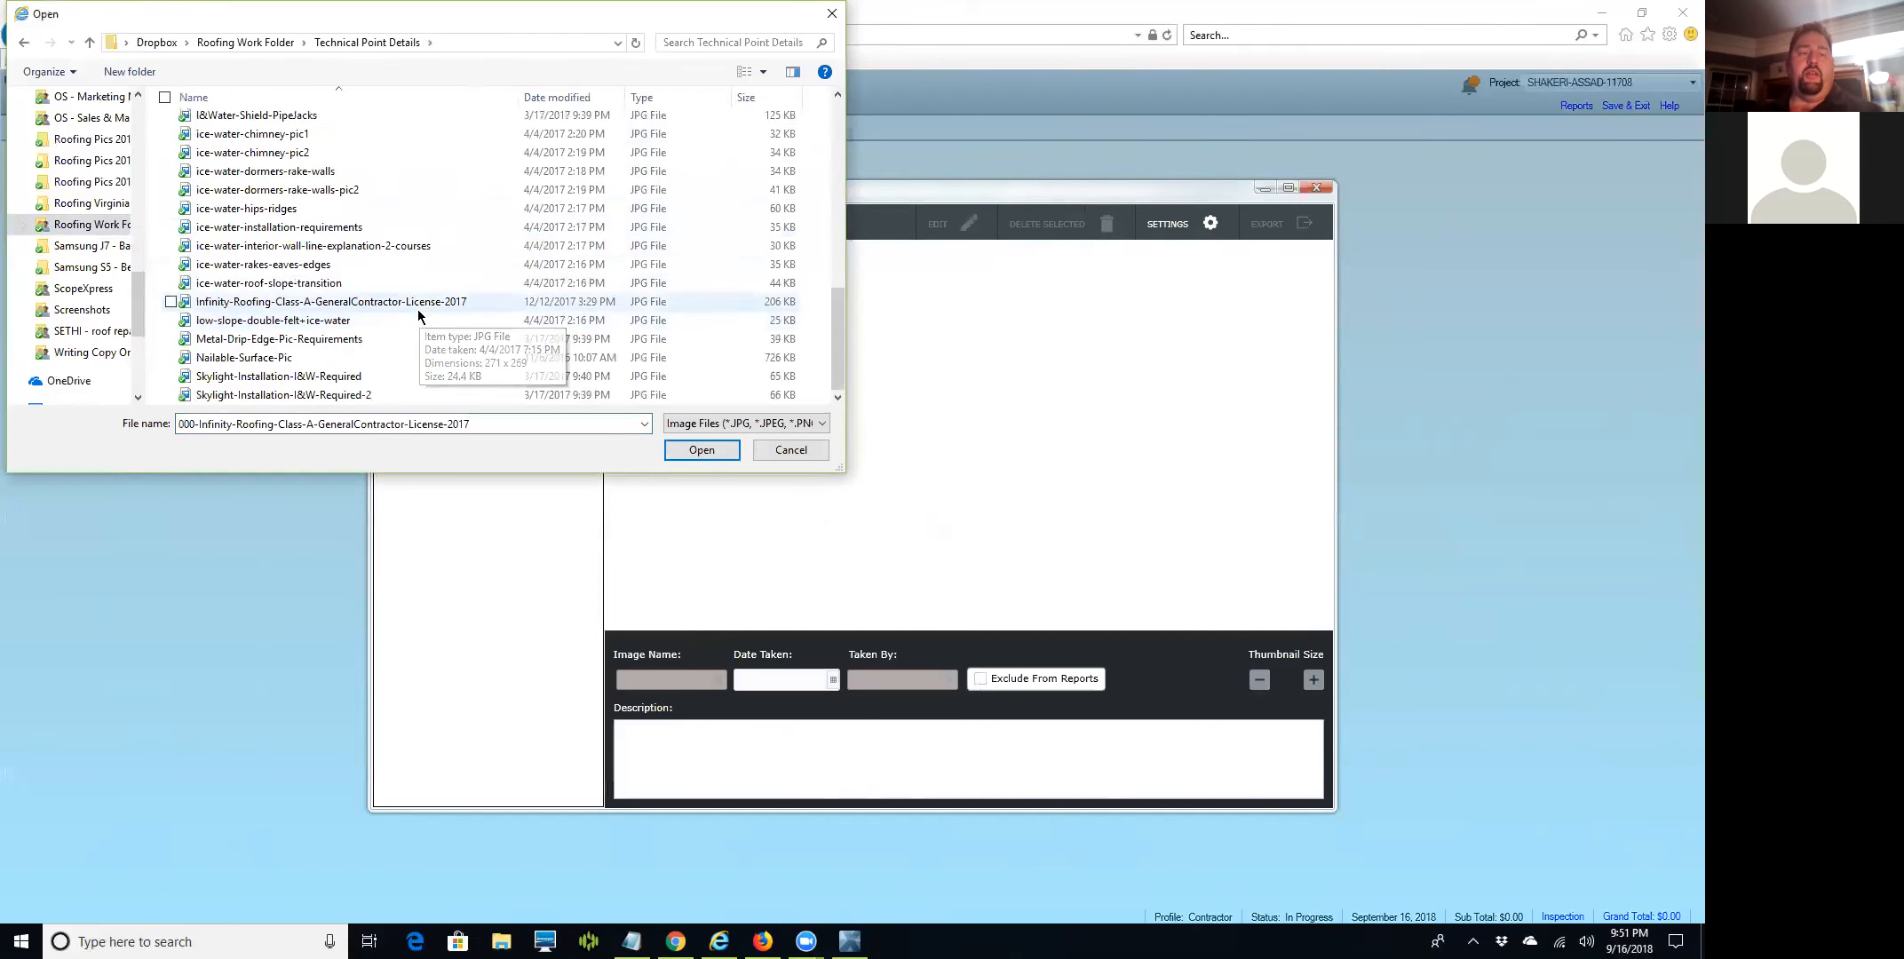
shift+click(325, 393)
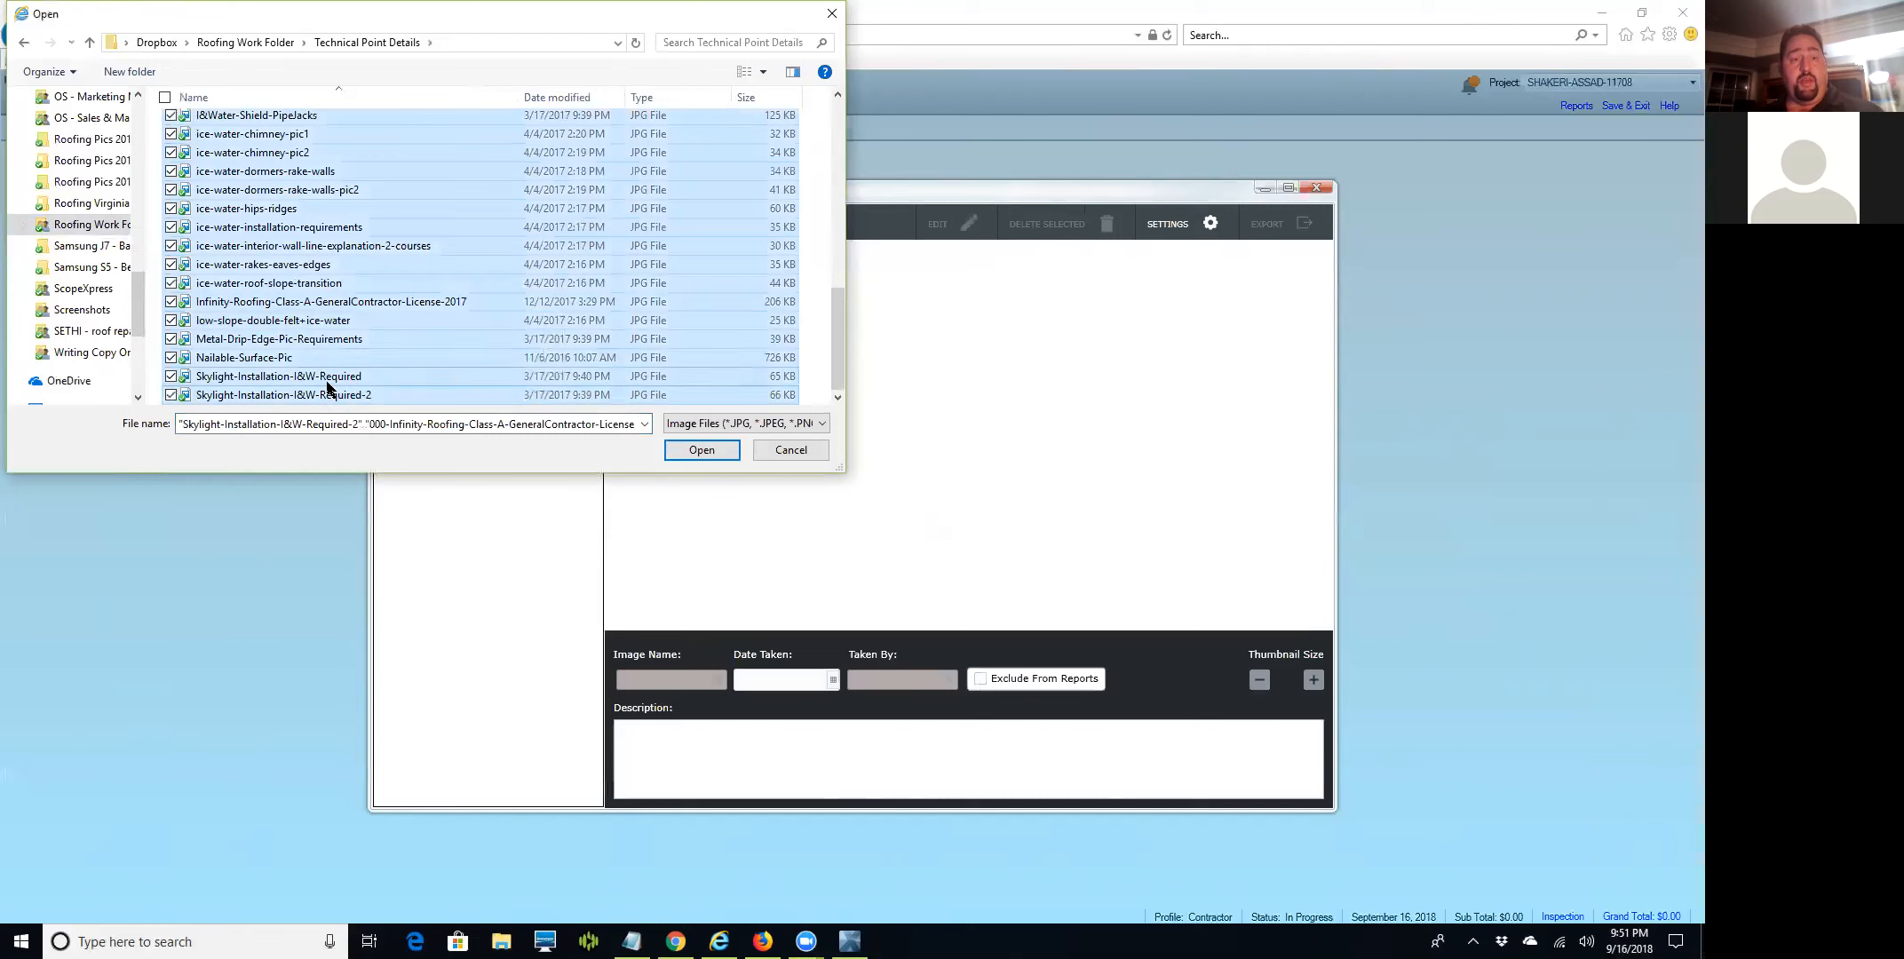
click(685, 453)
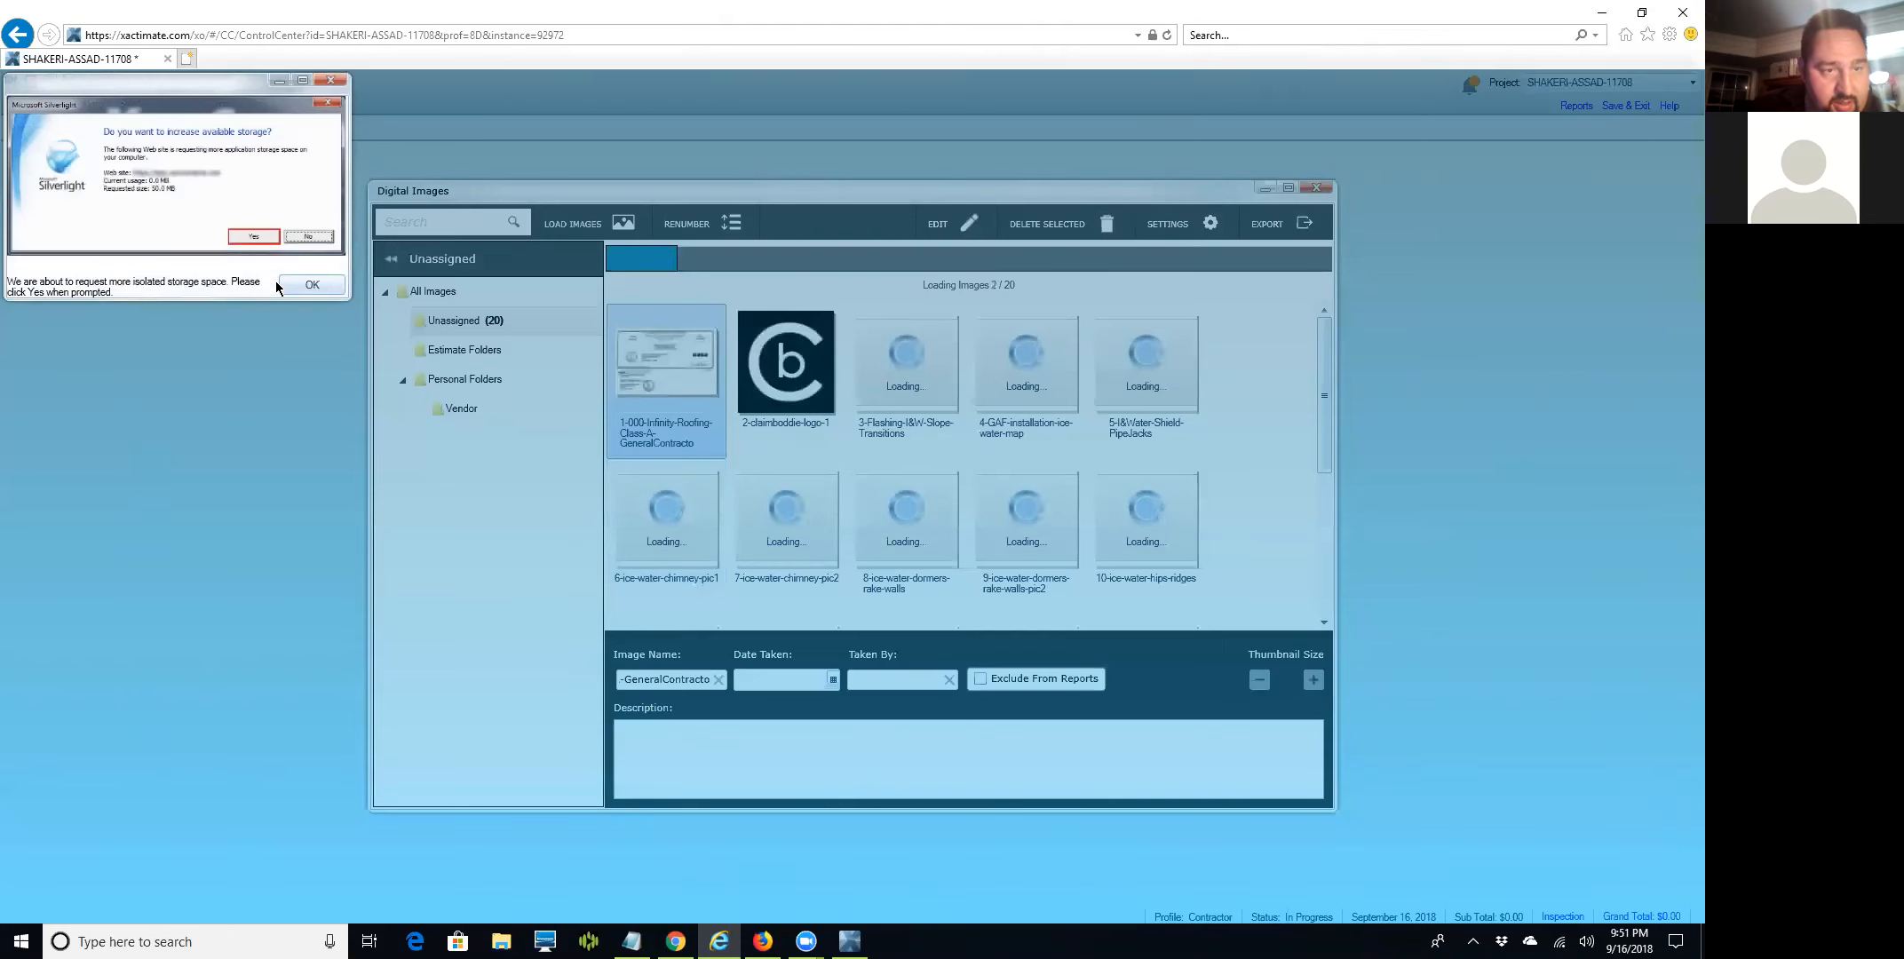
Grant the site extra storage and delete the claimboddie logo image.
click(298, 284)
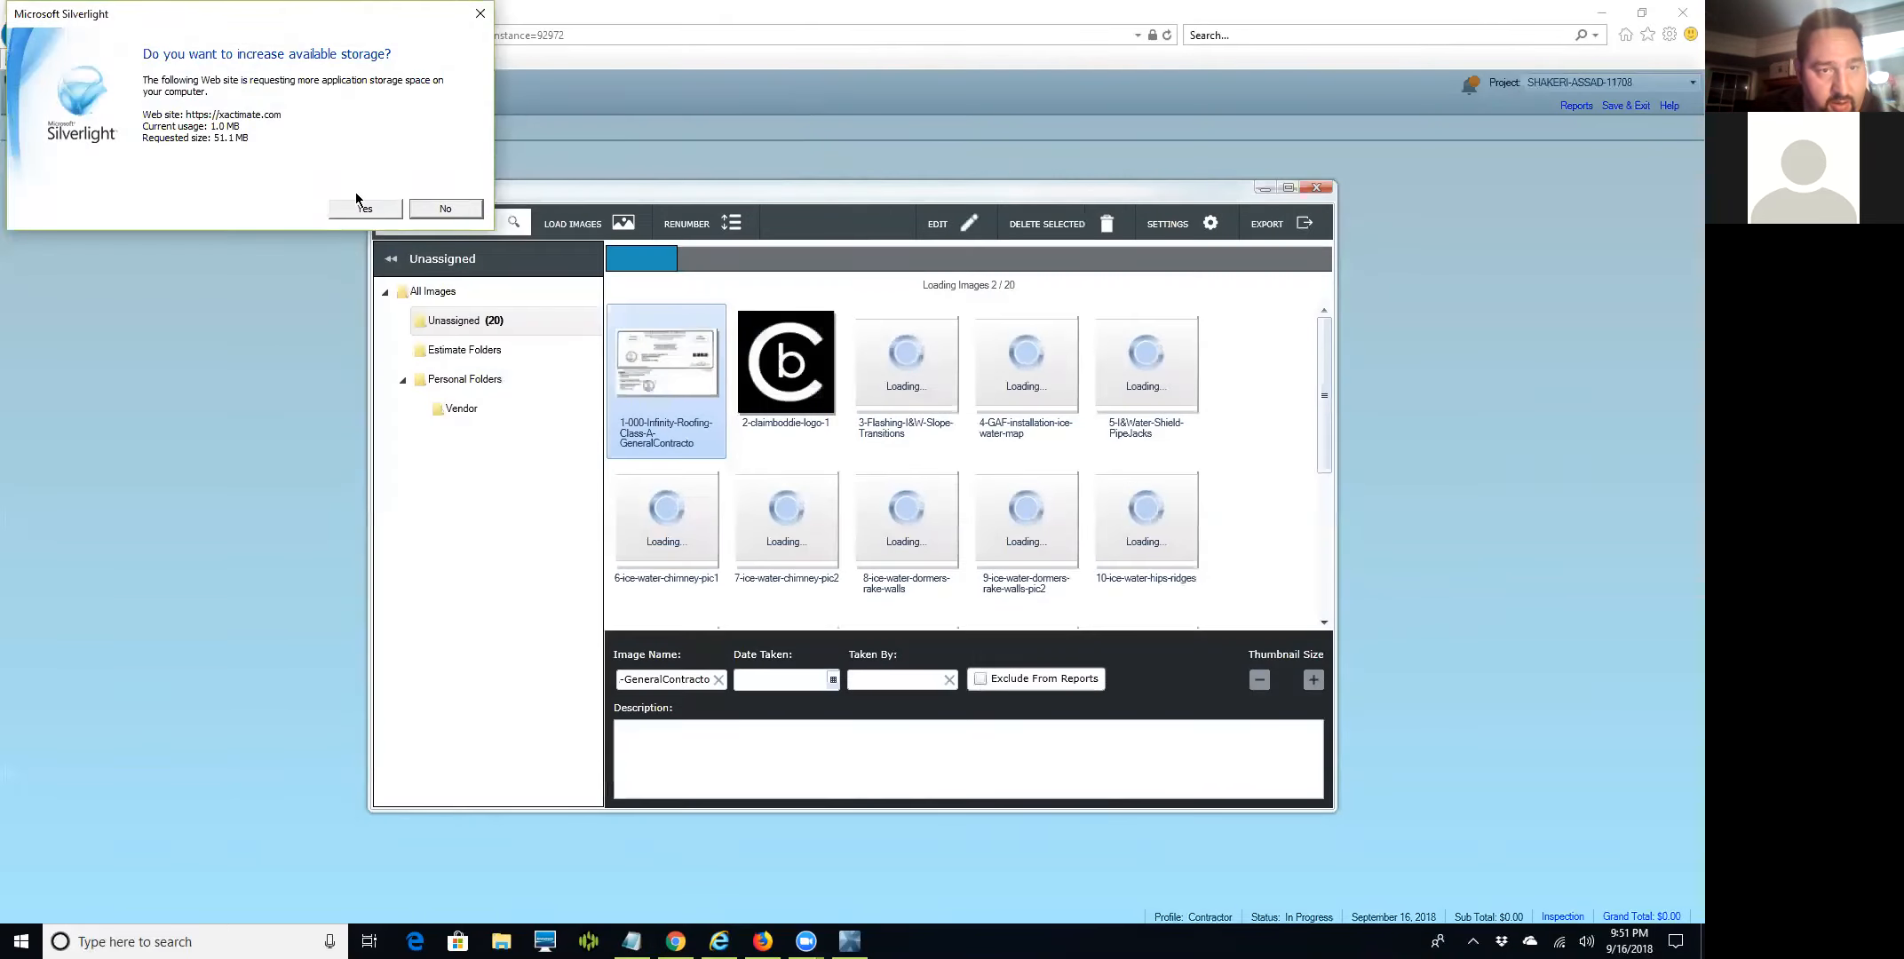
click(362, 210)
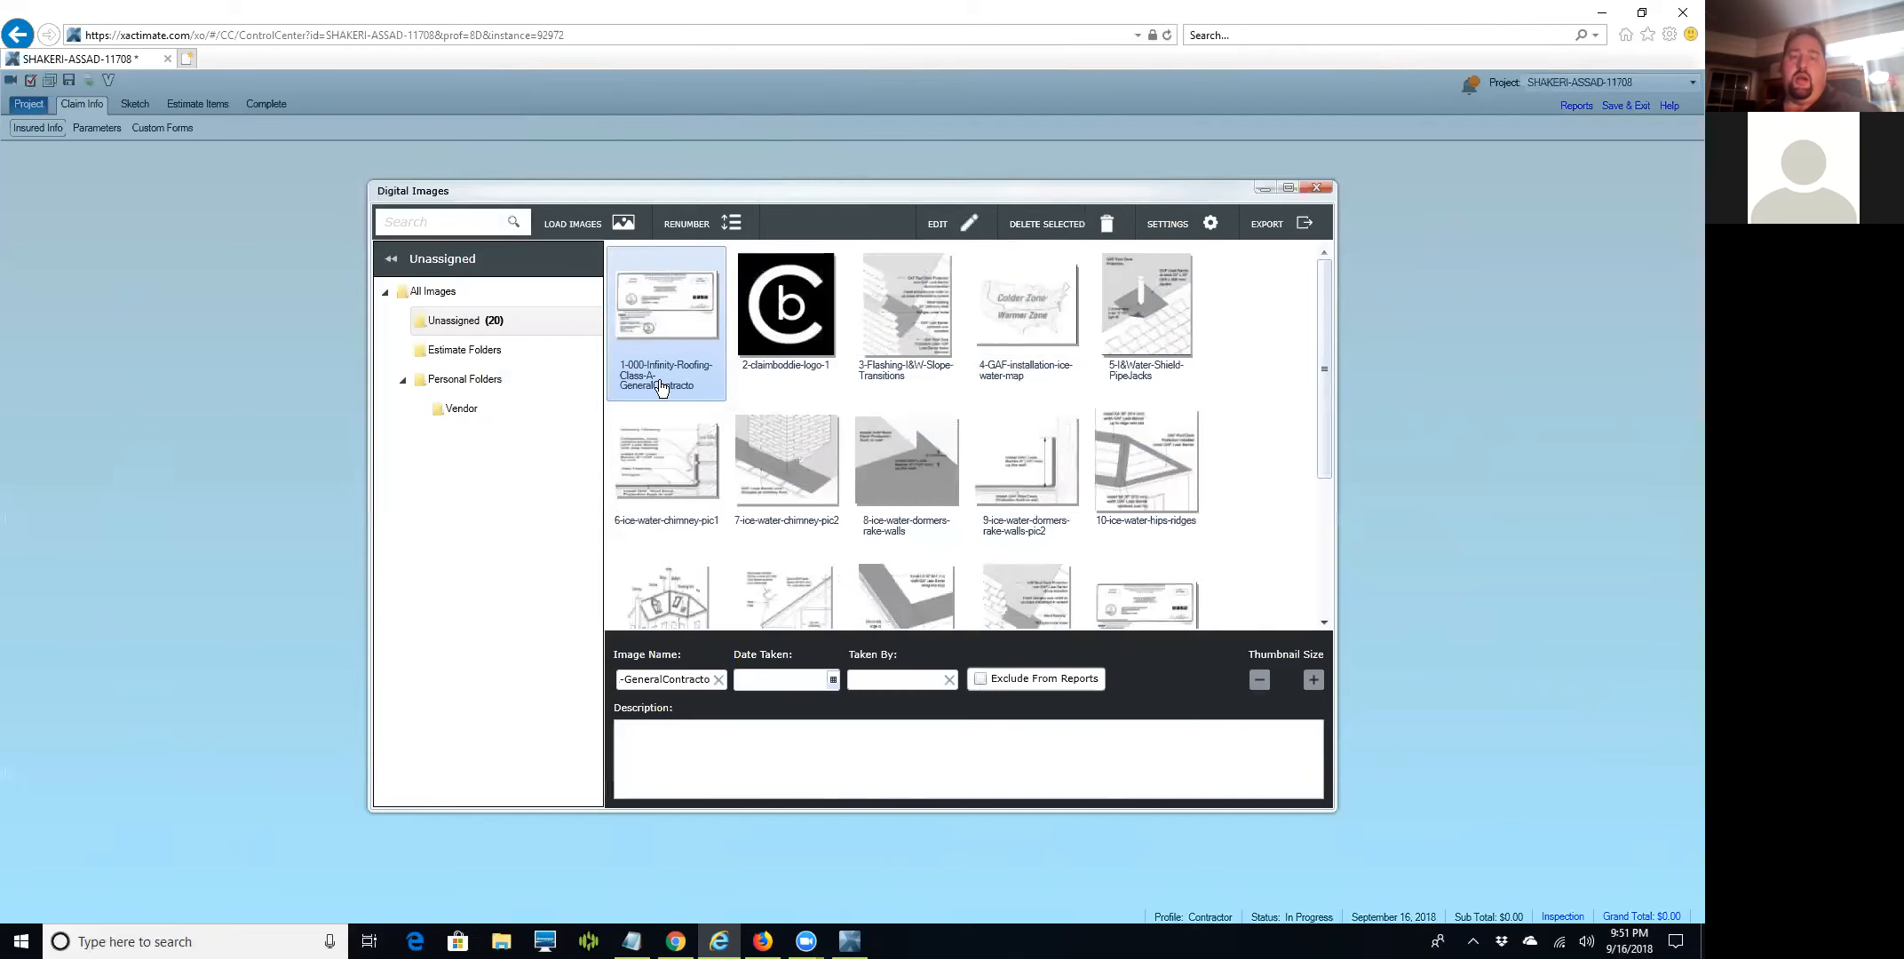
click(799, 325)
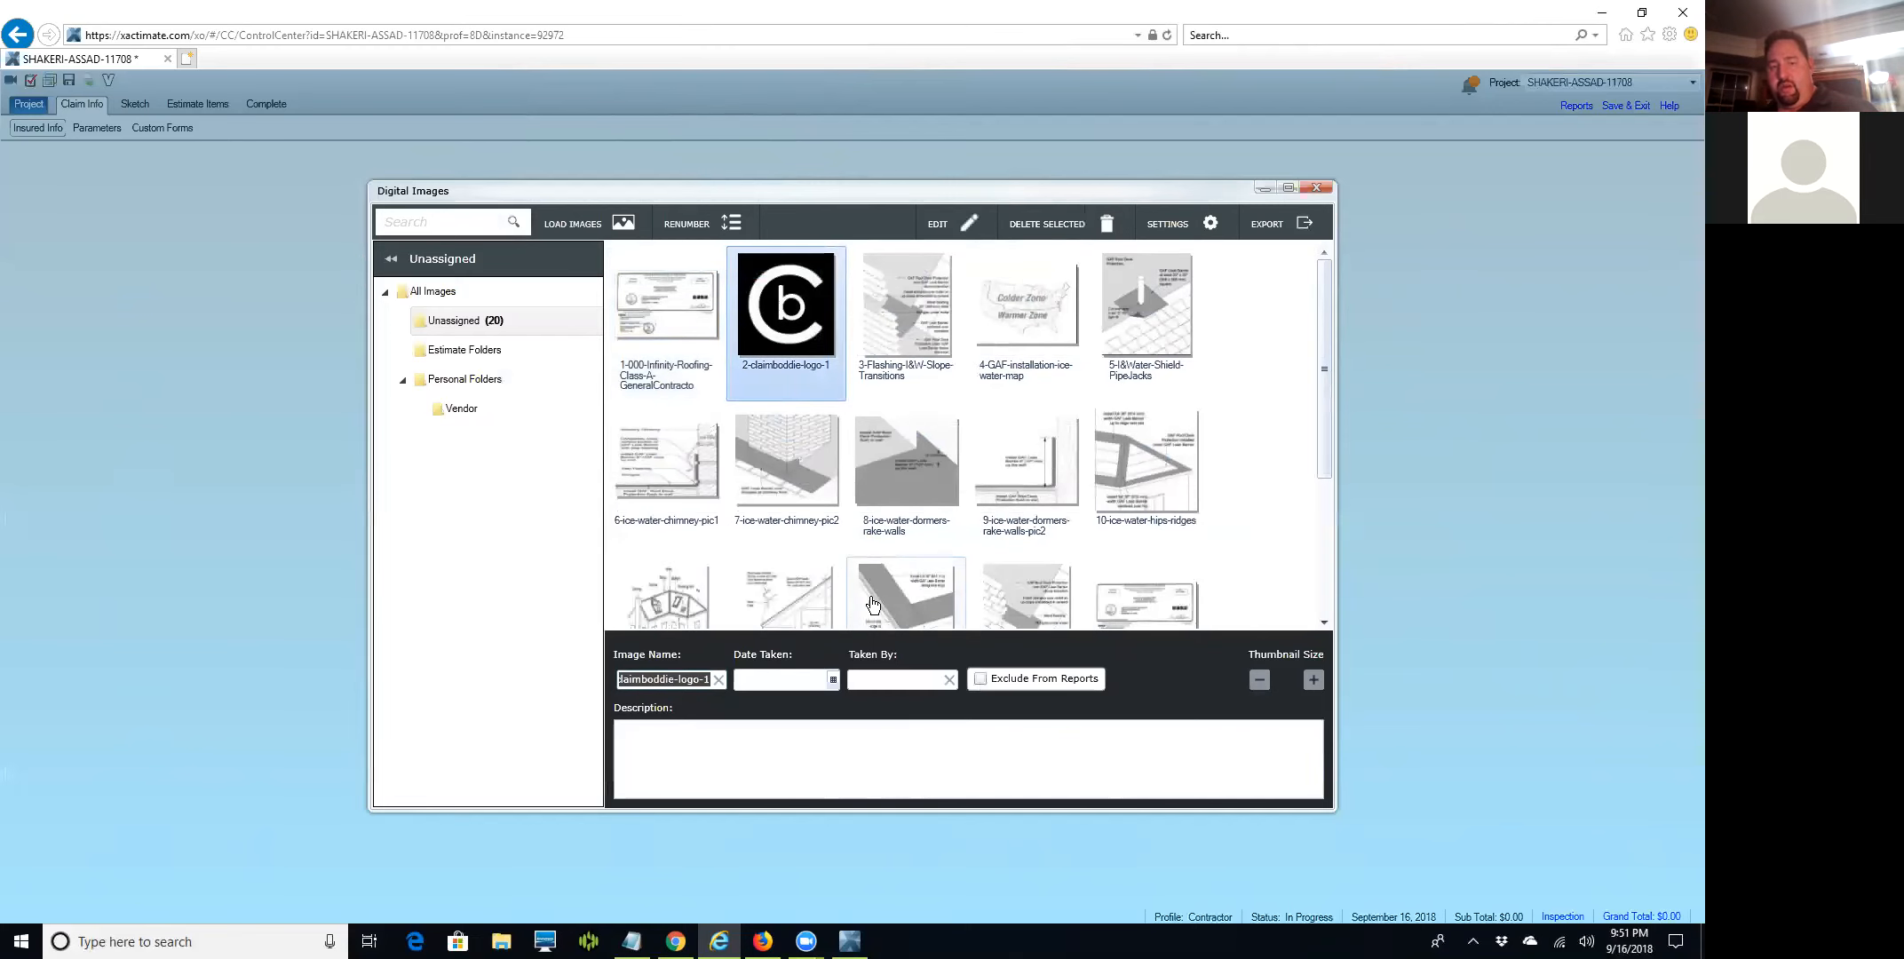
key(Delete)
click(805, 526)
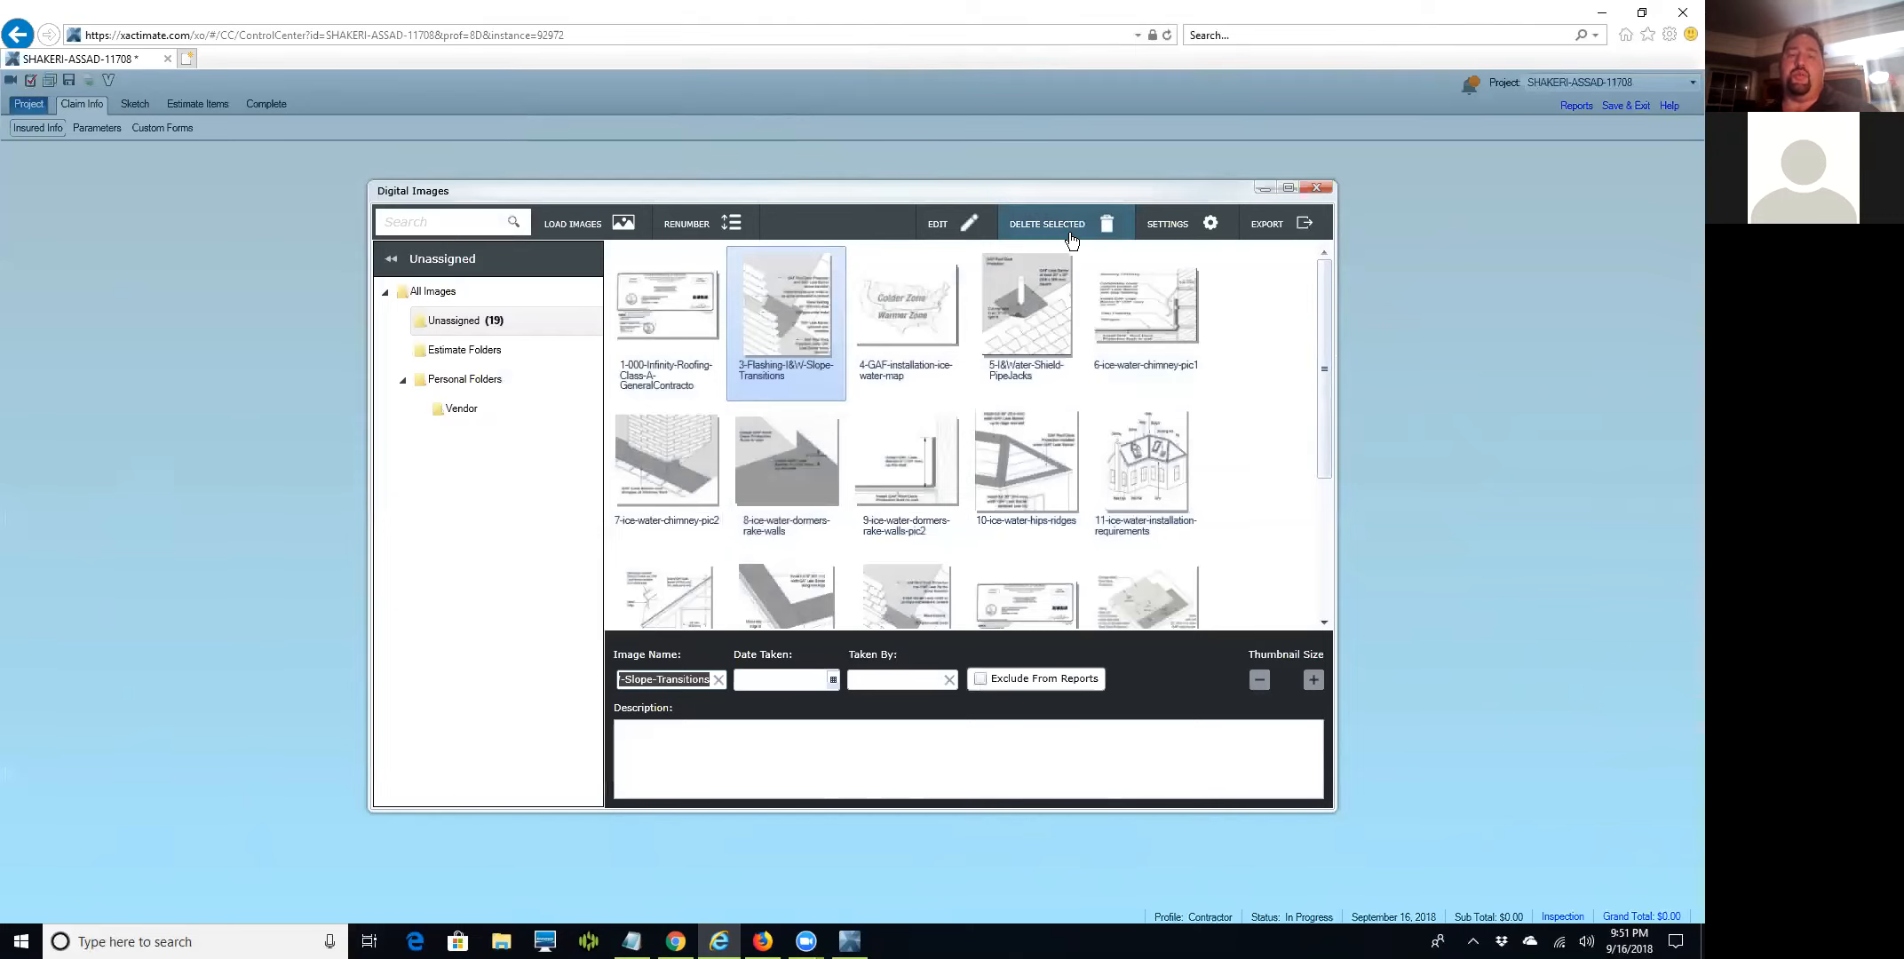
Delete the duplicate license and both skylight images, then move the GAF ice-water map before Flashing.
drag(1325, 322, 1329, 496)
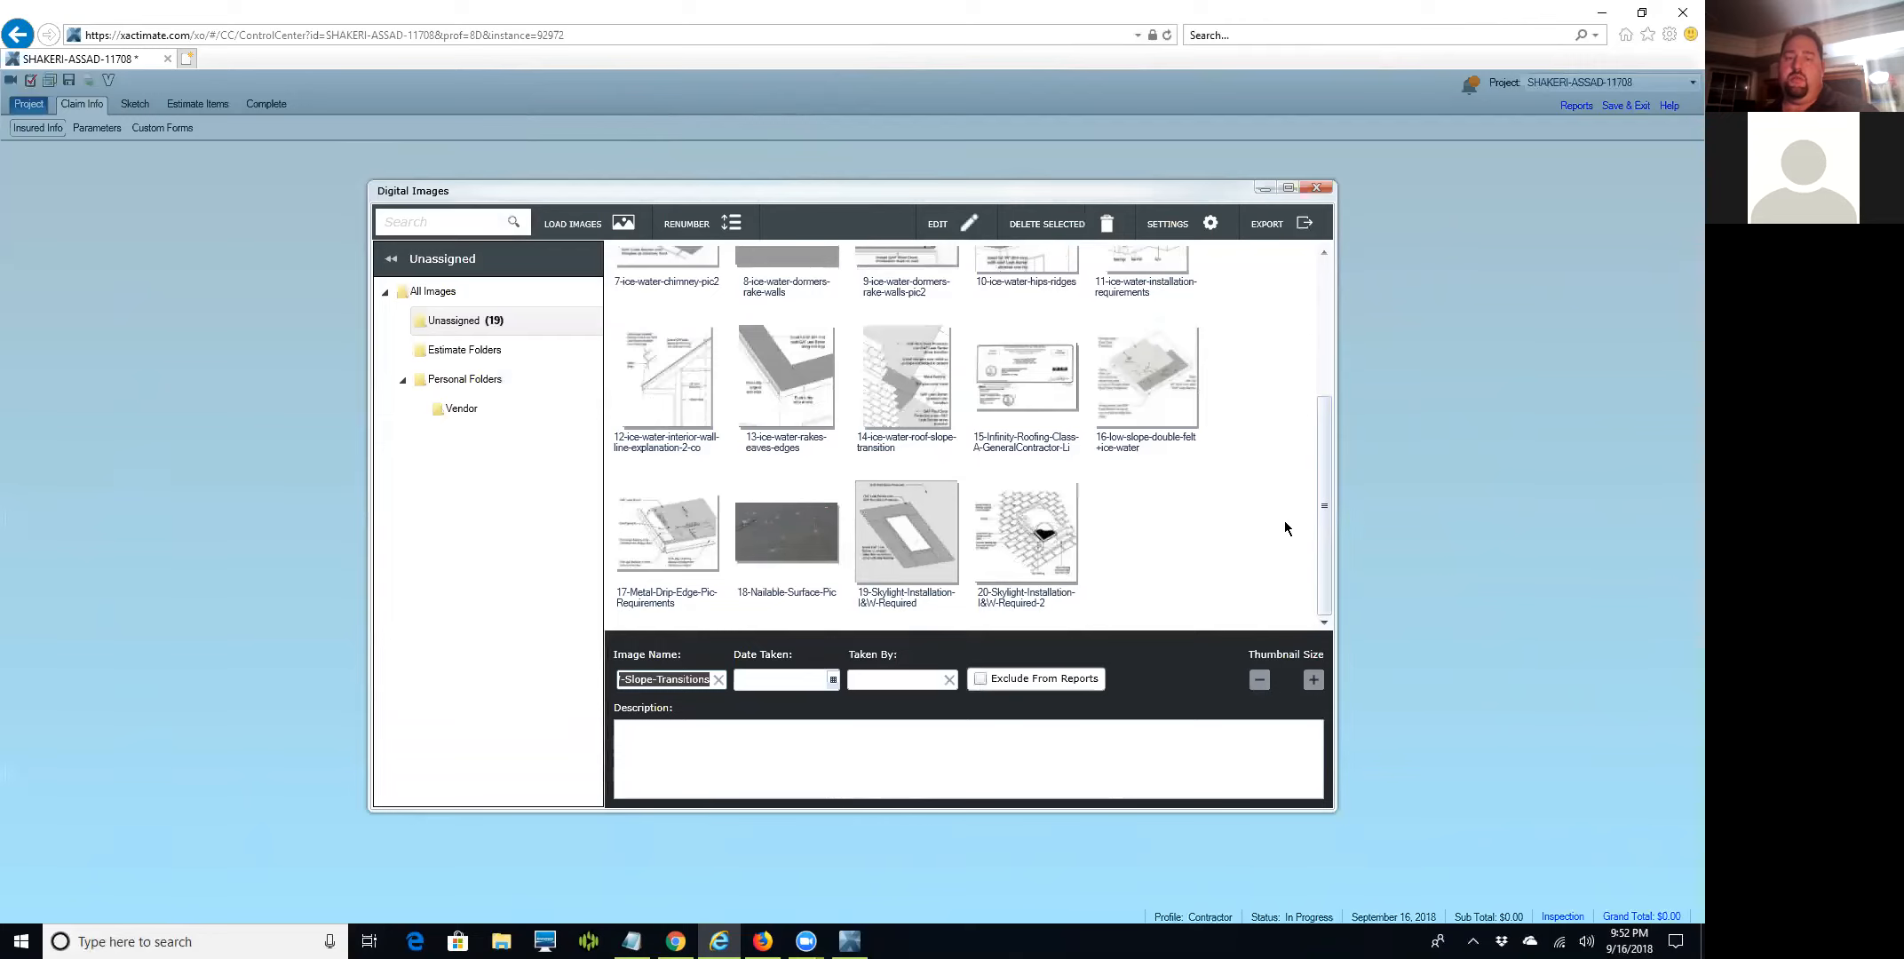
click(1033, 393)
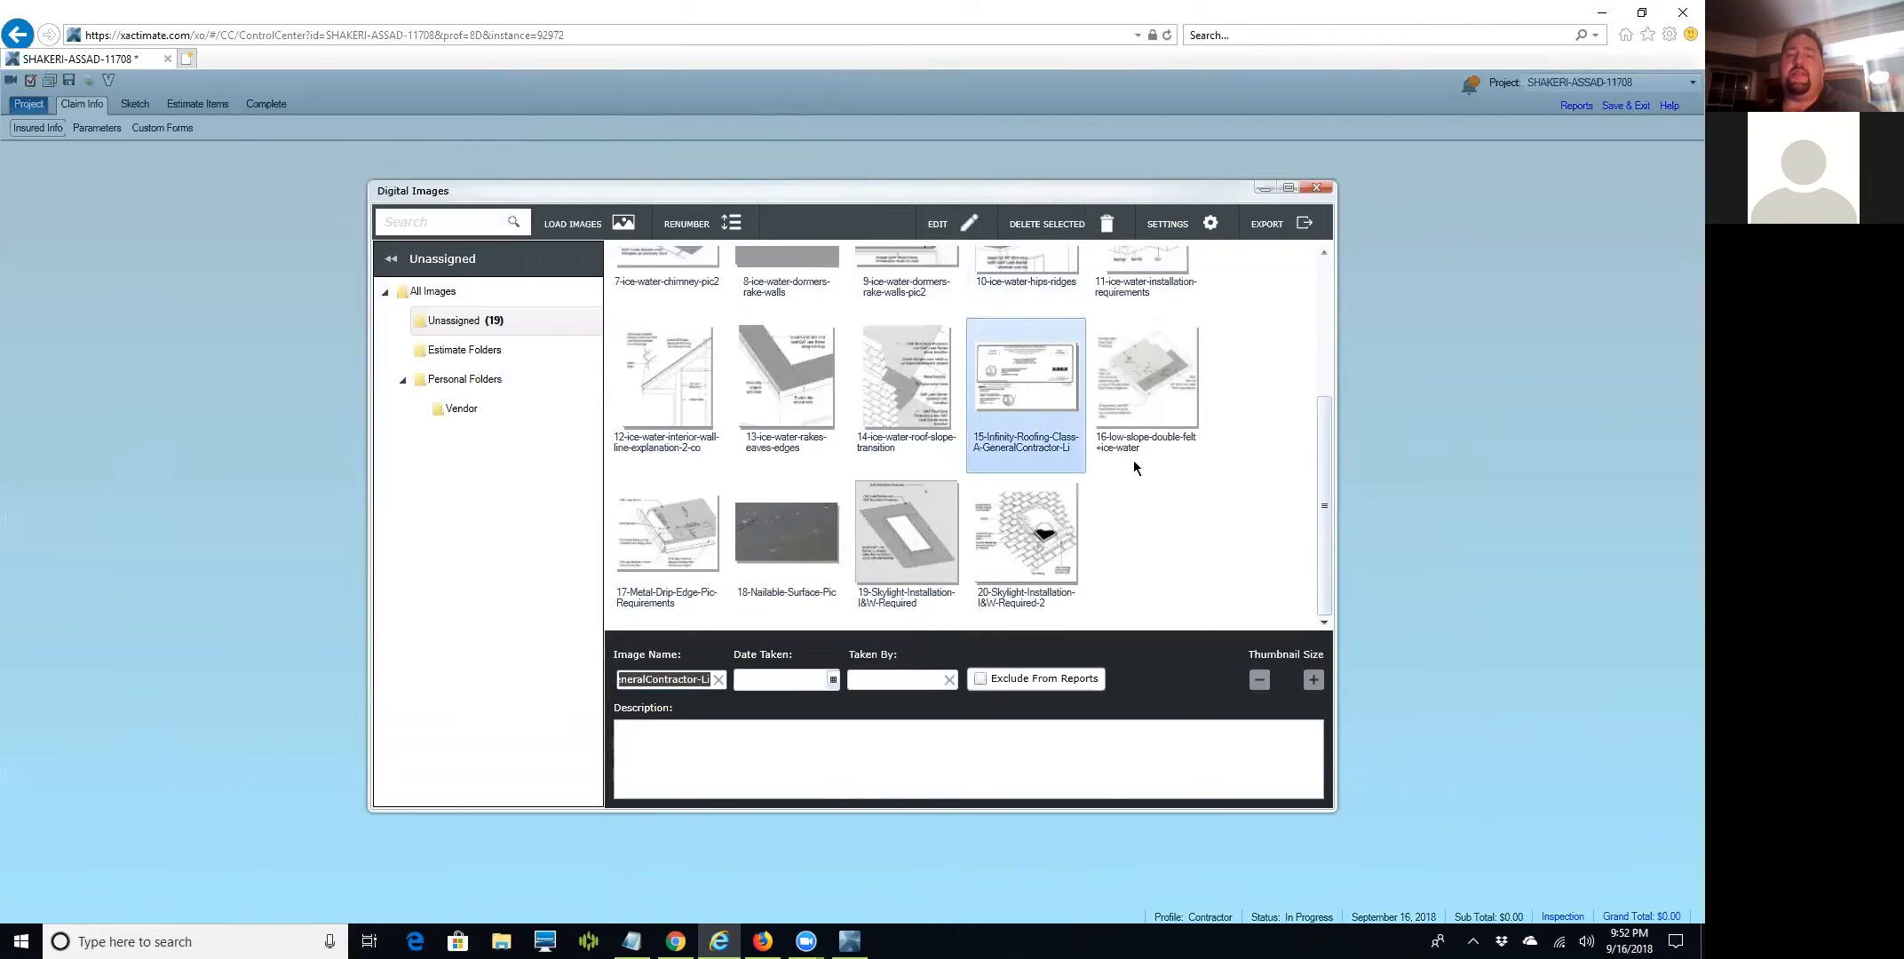
scroll(1133, 460, up, 3)
scroll(1134, 460, down, 3)
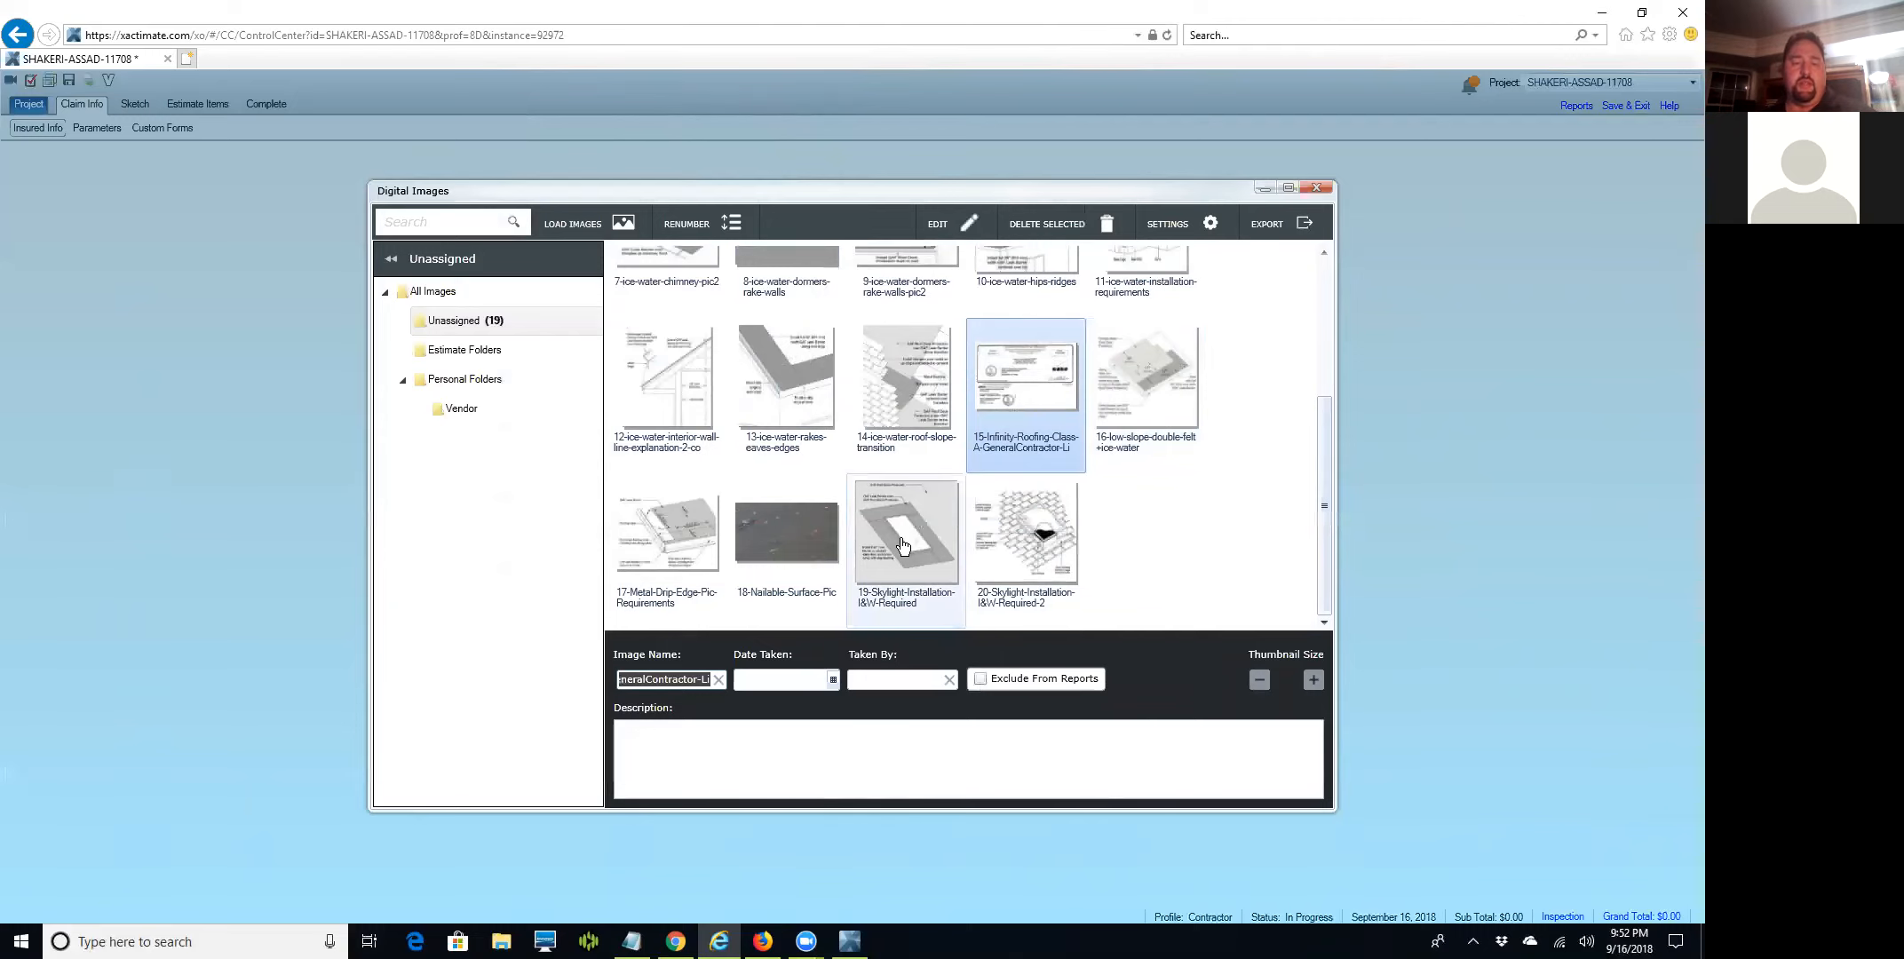
ctrl+click(901, 543)
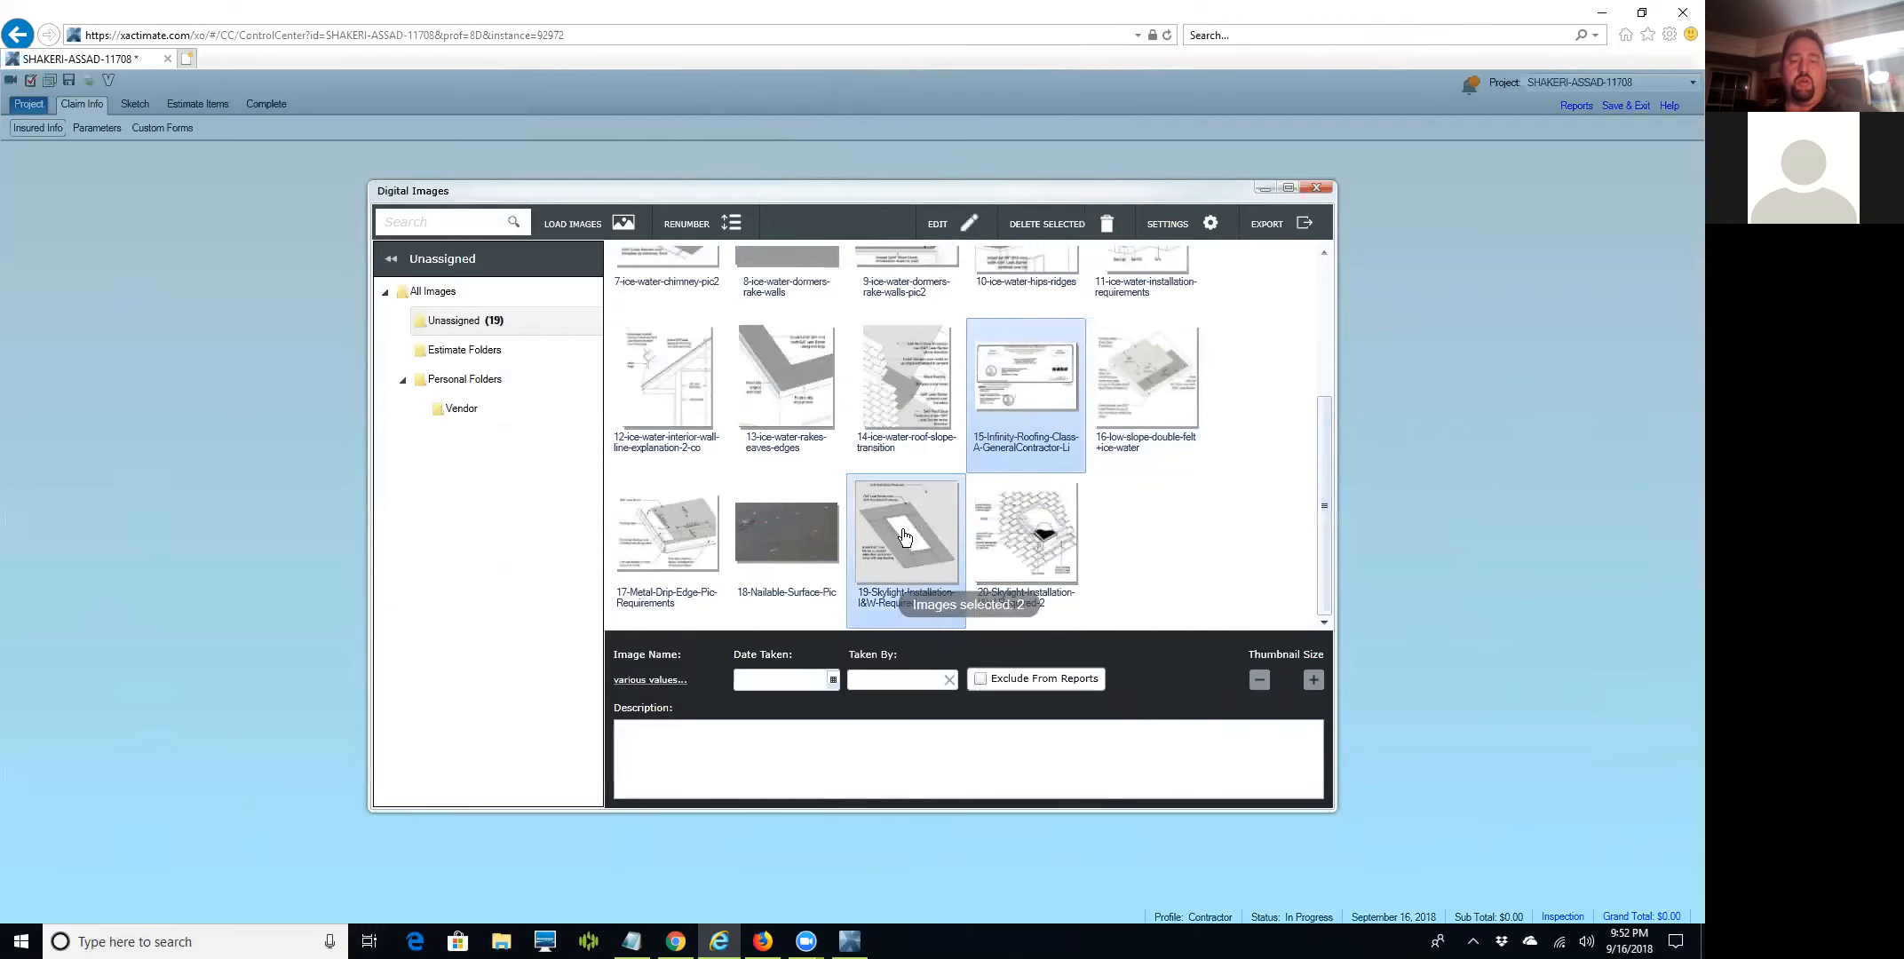
ctrl+click(1021, 536)
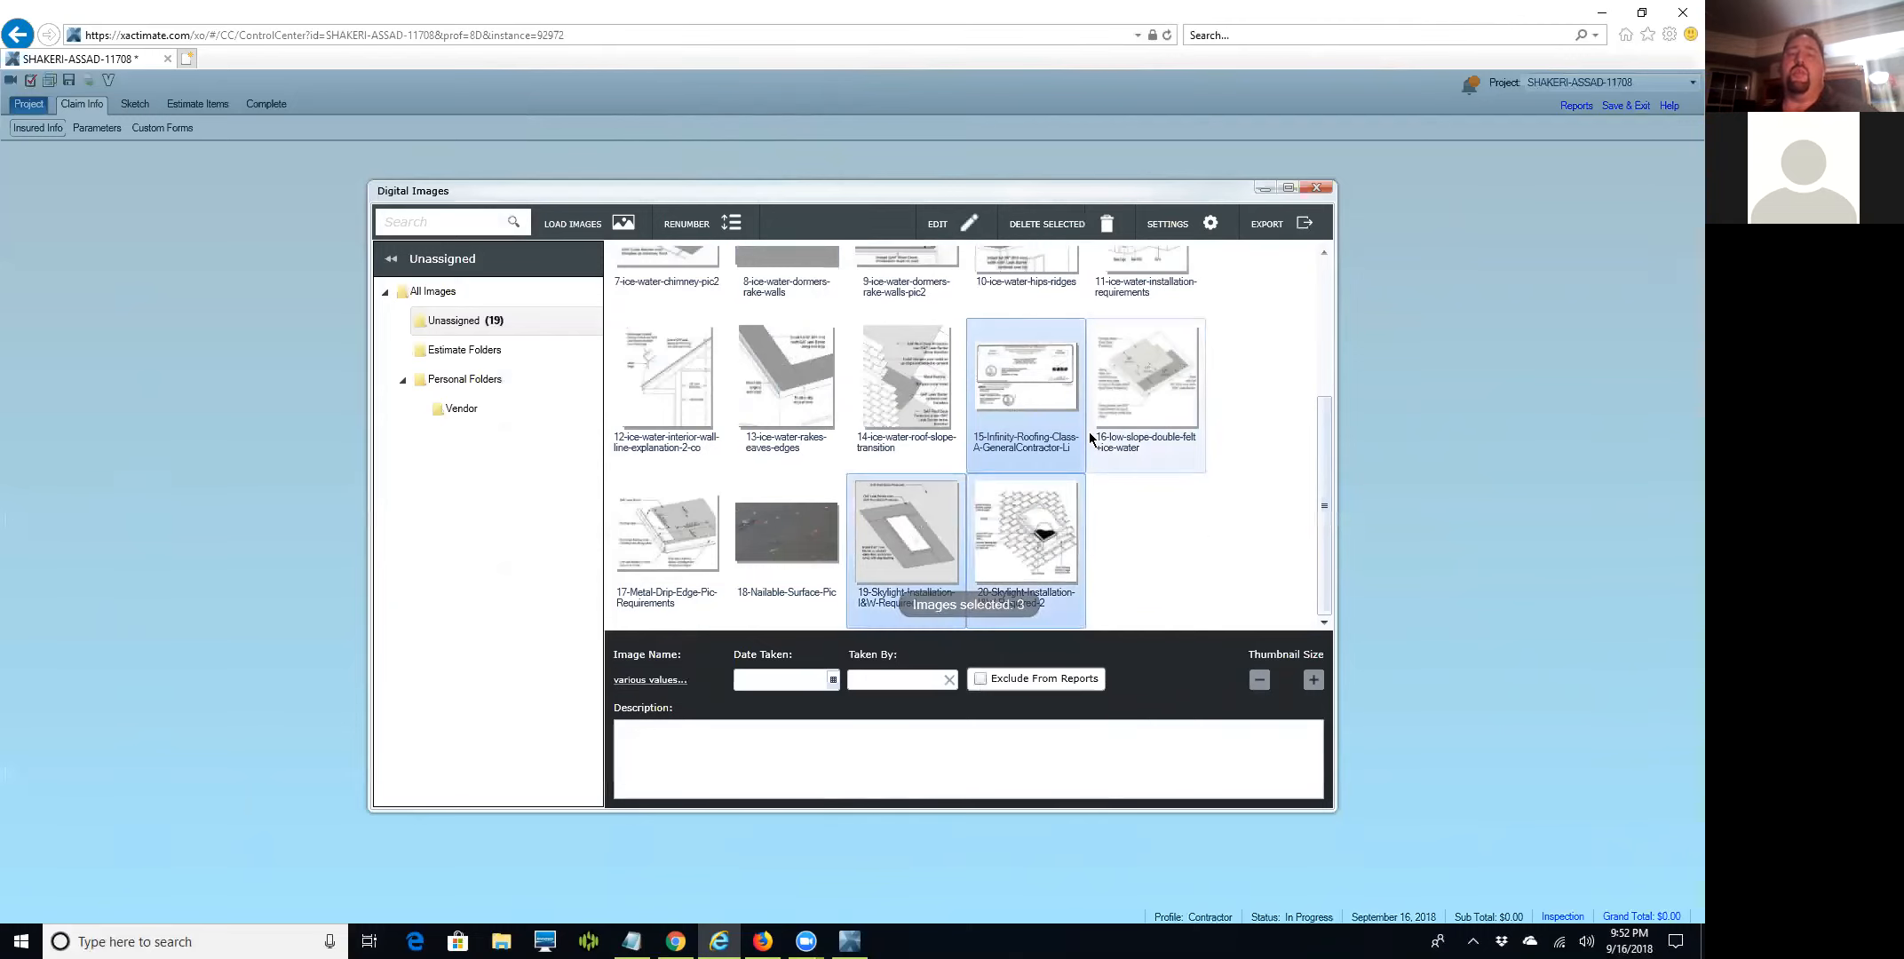
click(1101, 226)
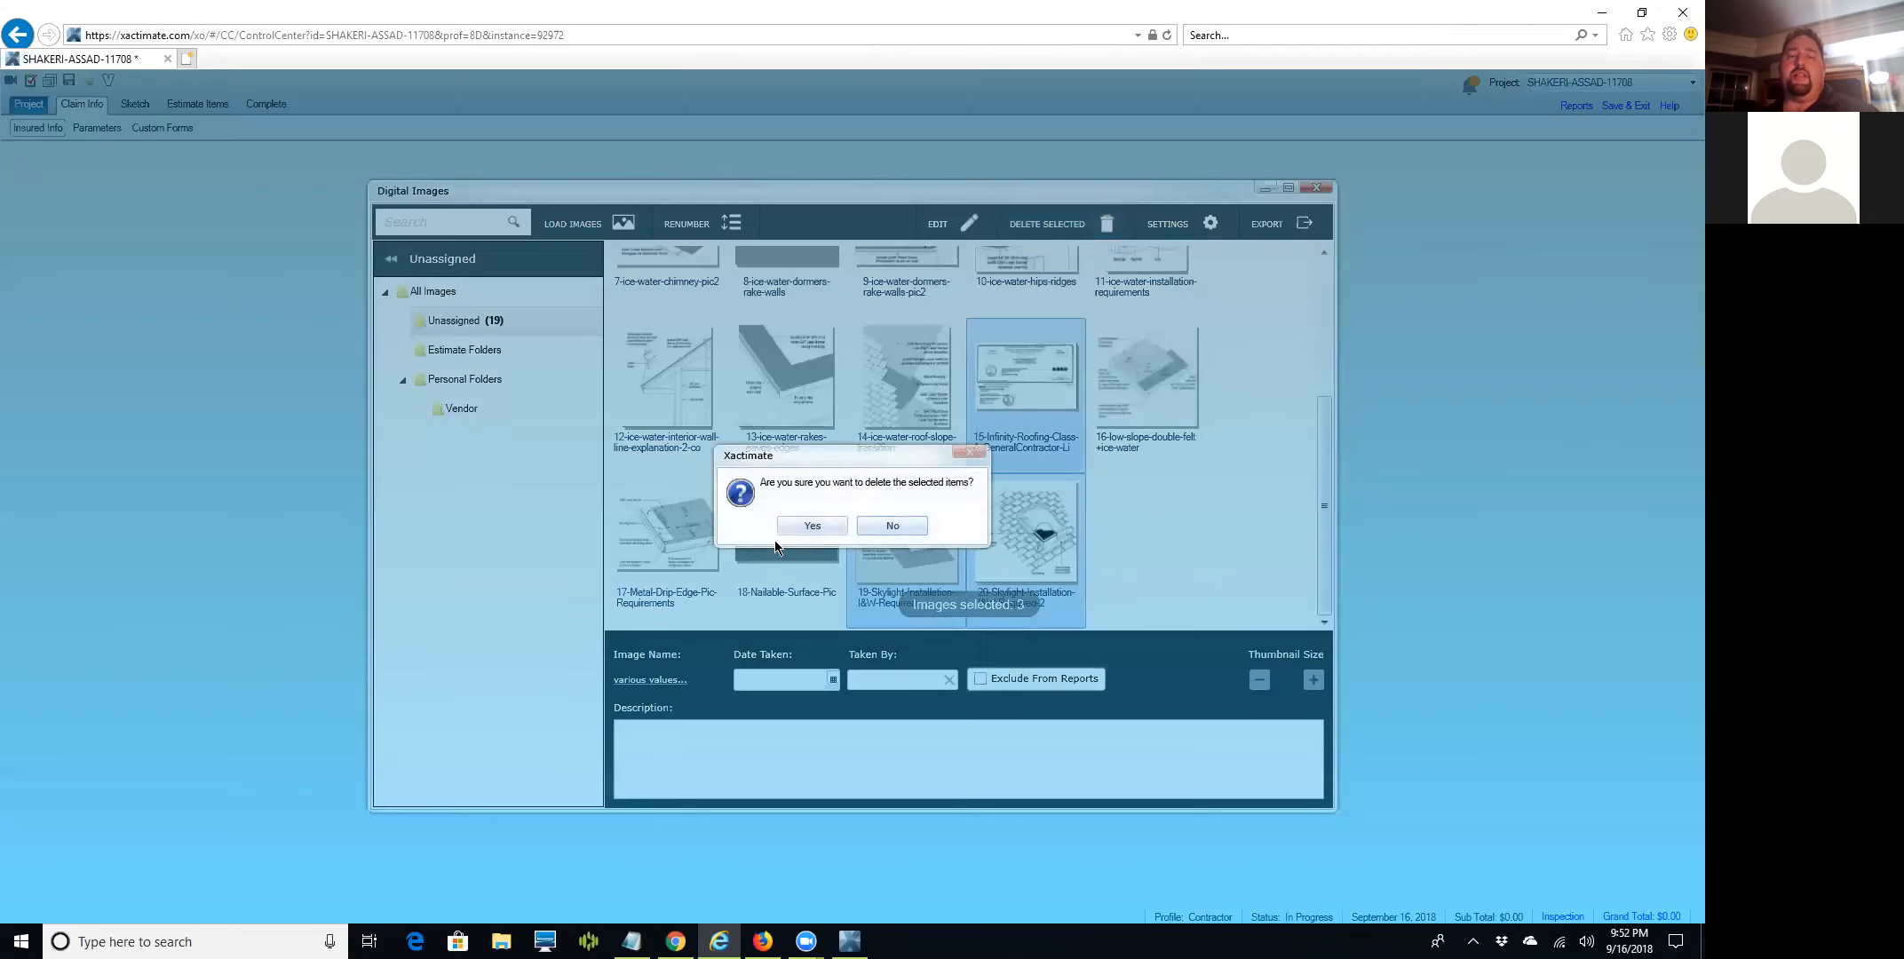
click(789, 527)
scroll(906, 570, up, 3)
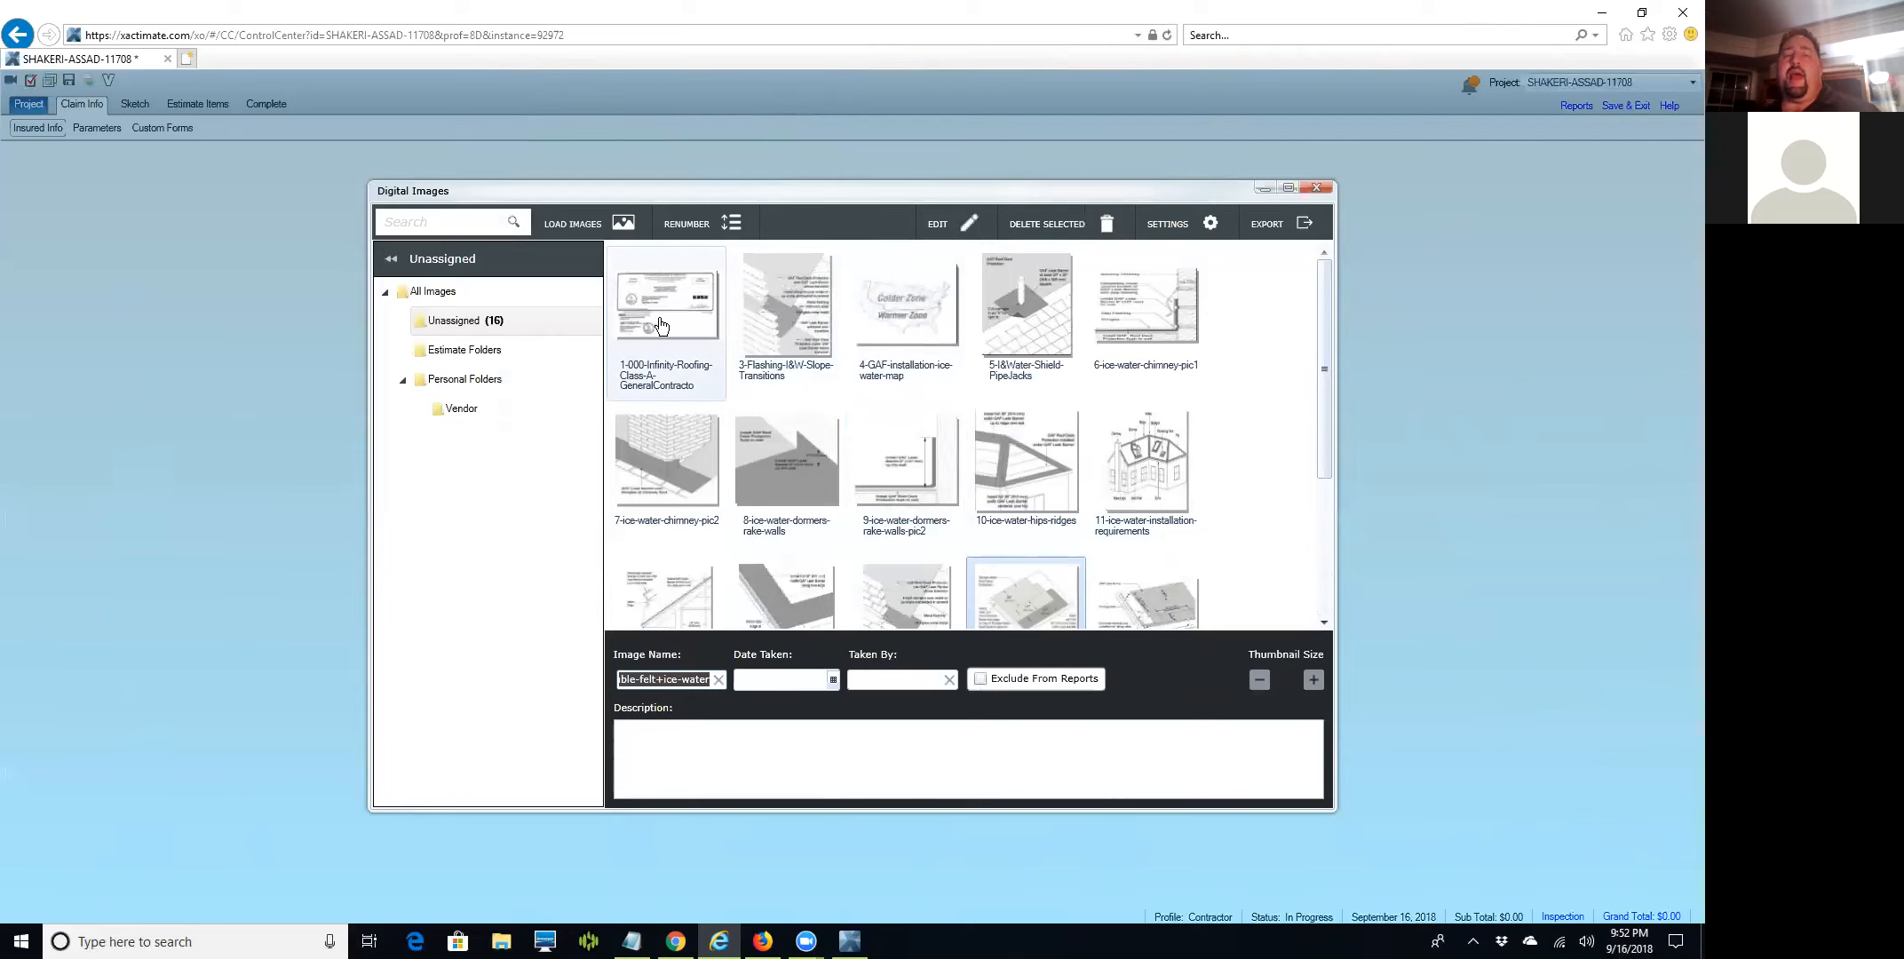
drag(901, 324, 753, 329)
Rearrange installation, dormers, chimney and interior-wall thumbnails so they follow the GAF map in order.
drag(1145, 461, 987, 360)
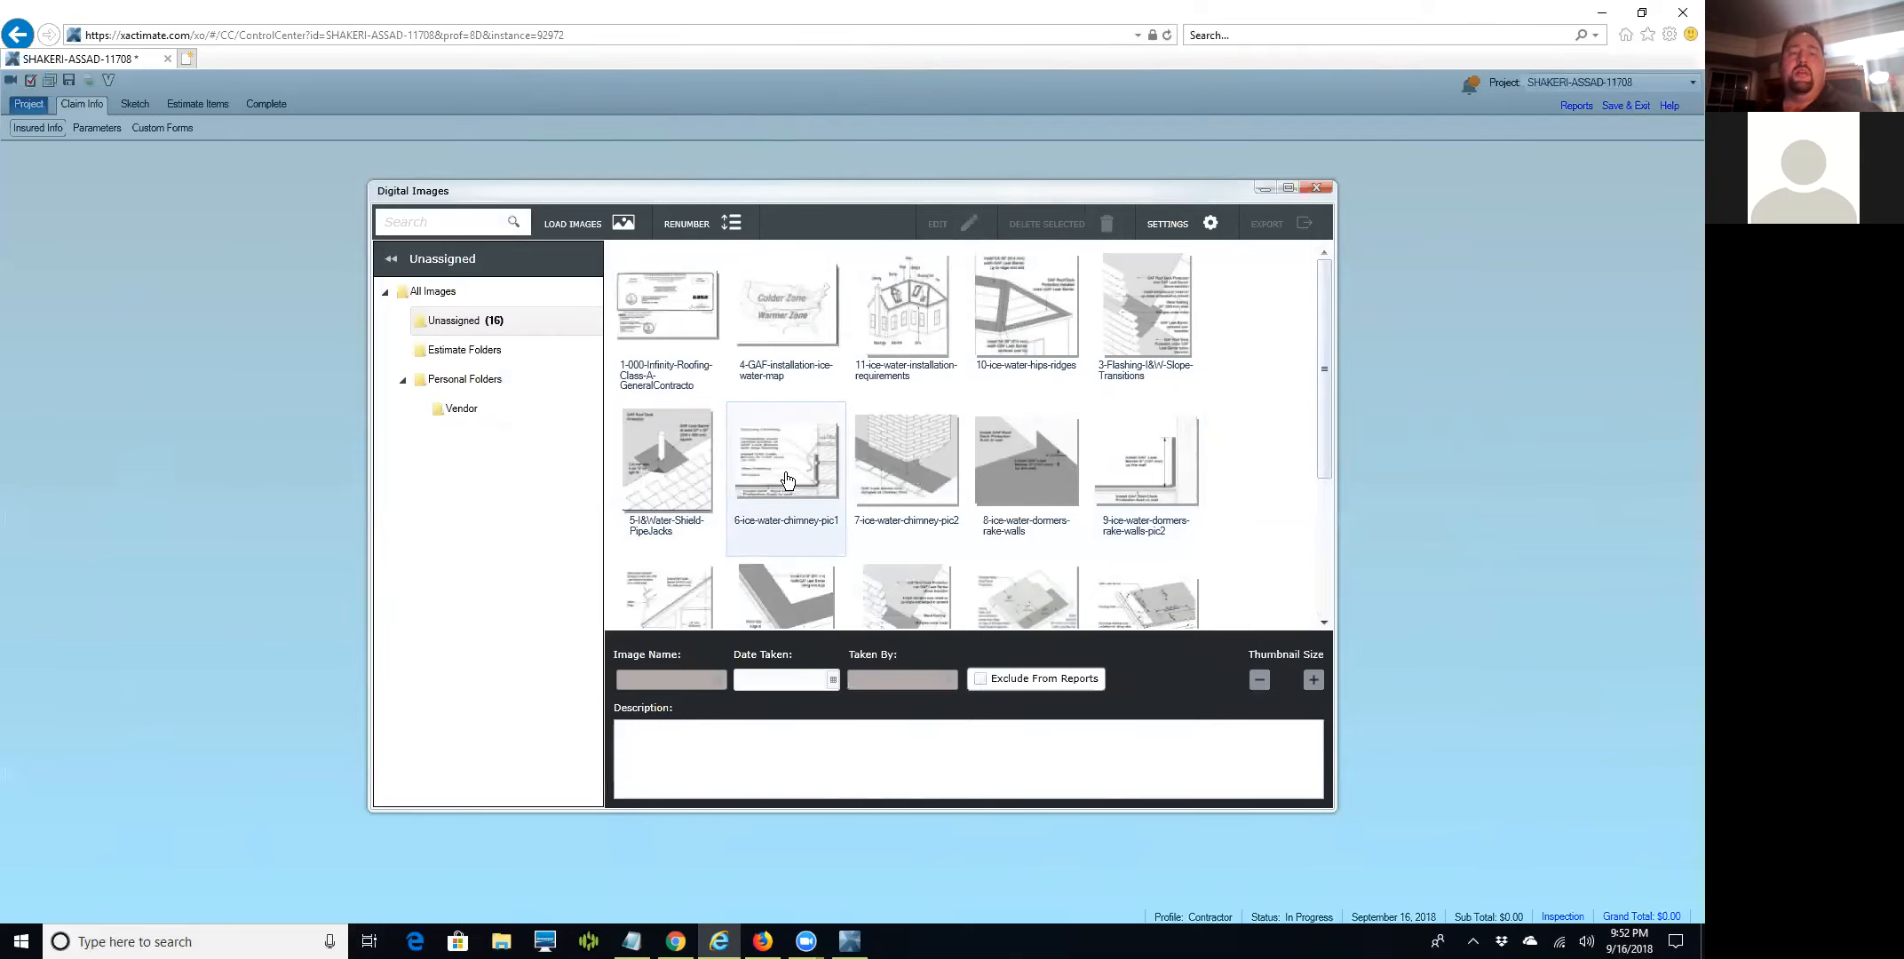
drag(1145, 466, 1146, 324)
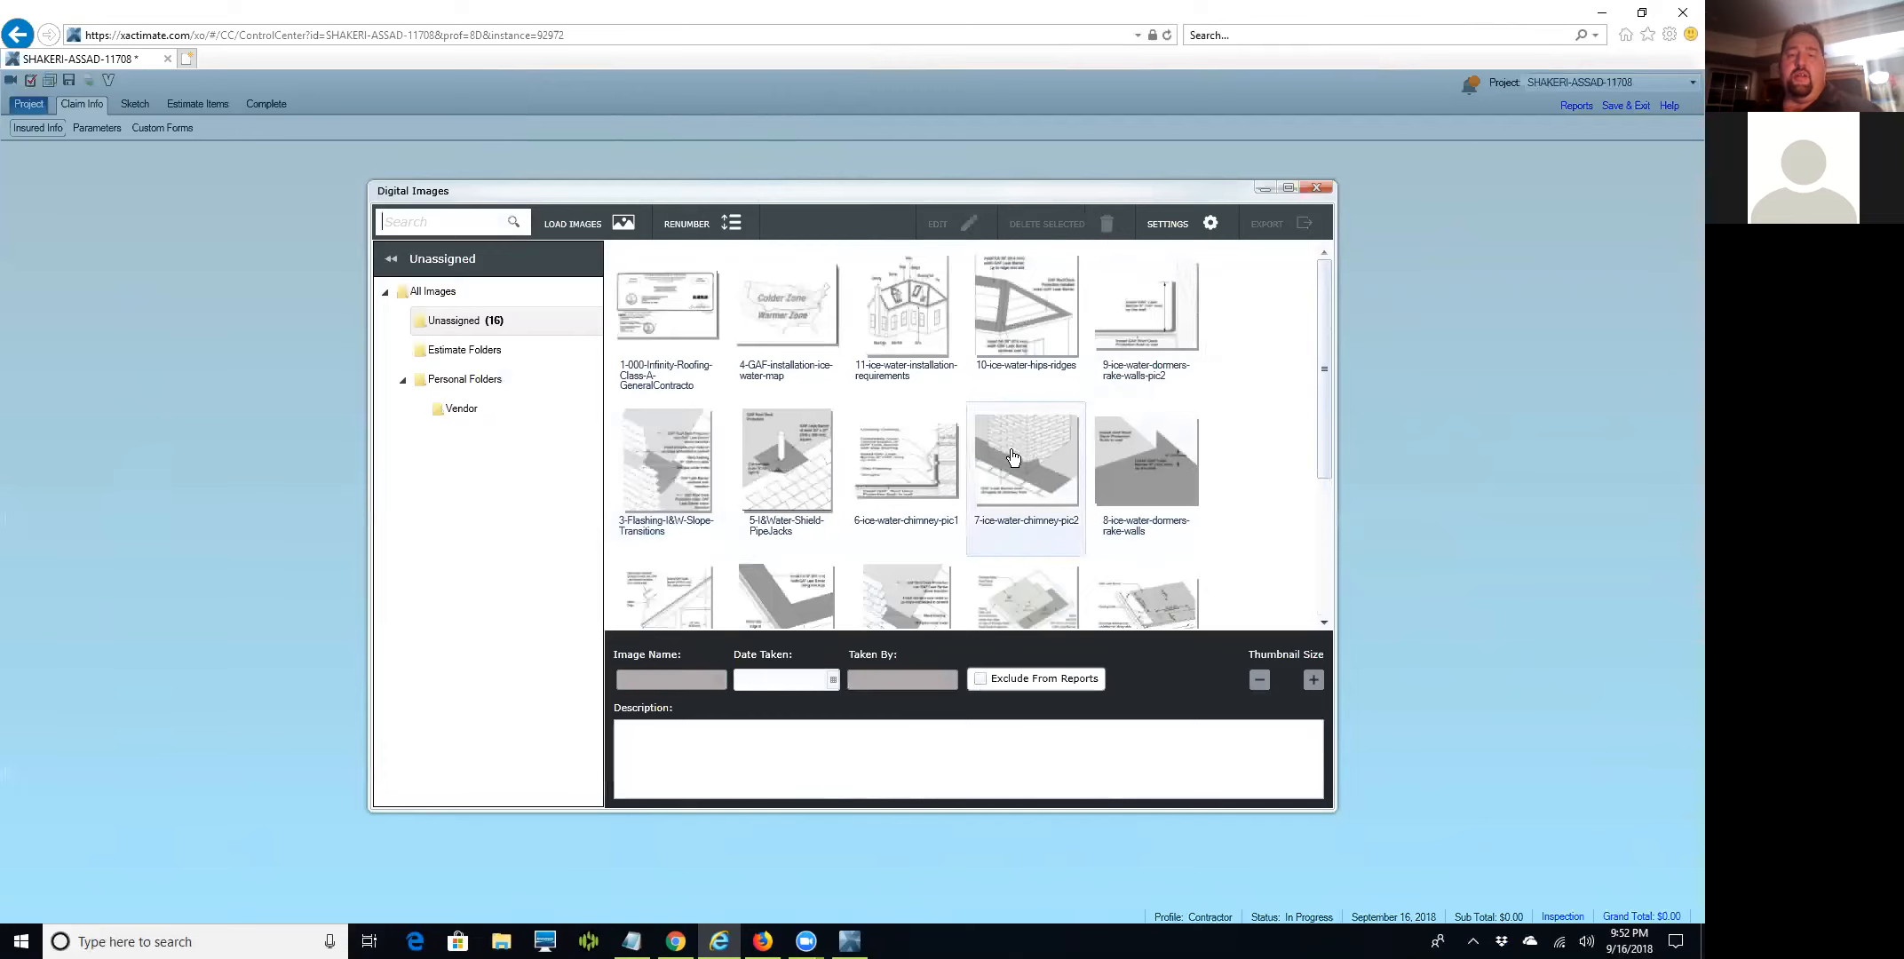
drag(808, 507, 742, 444)
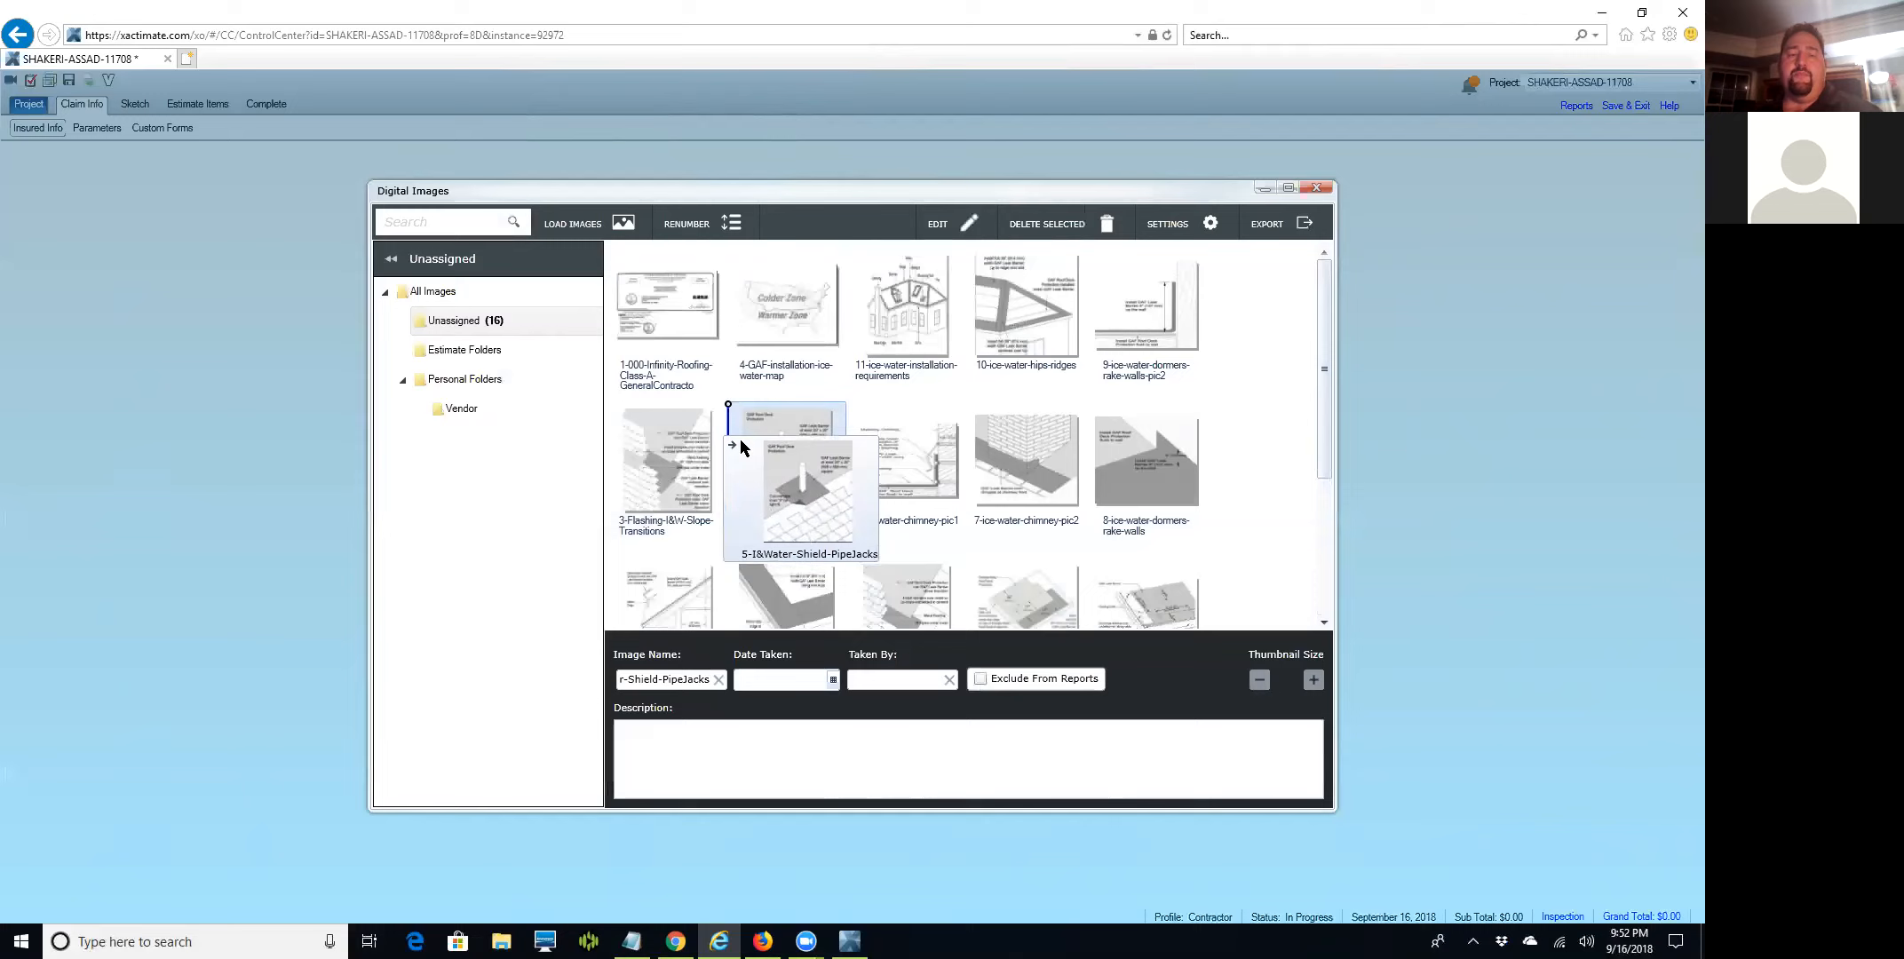
drag(741, 442, 740, 442)
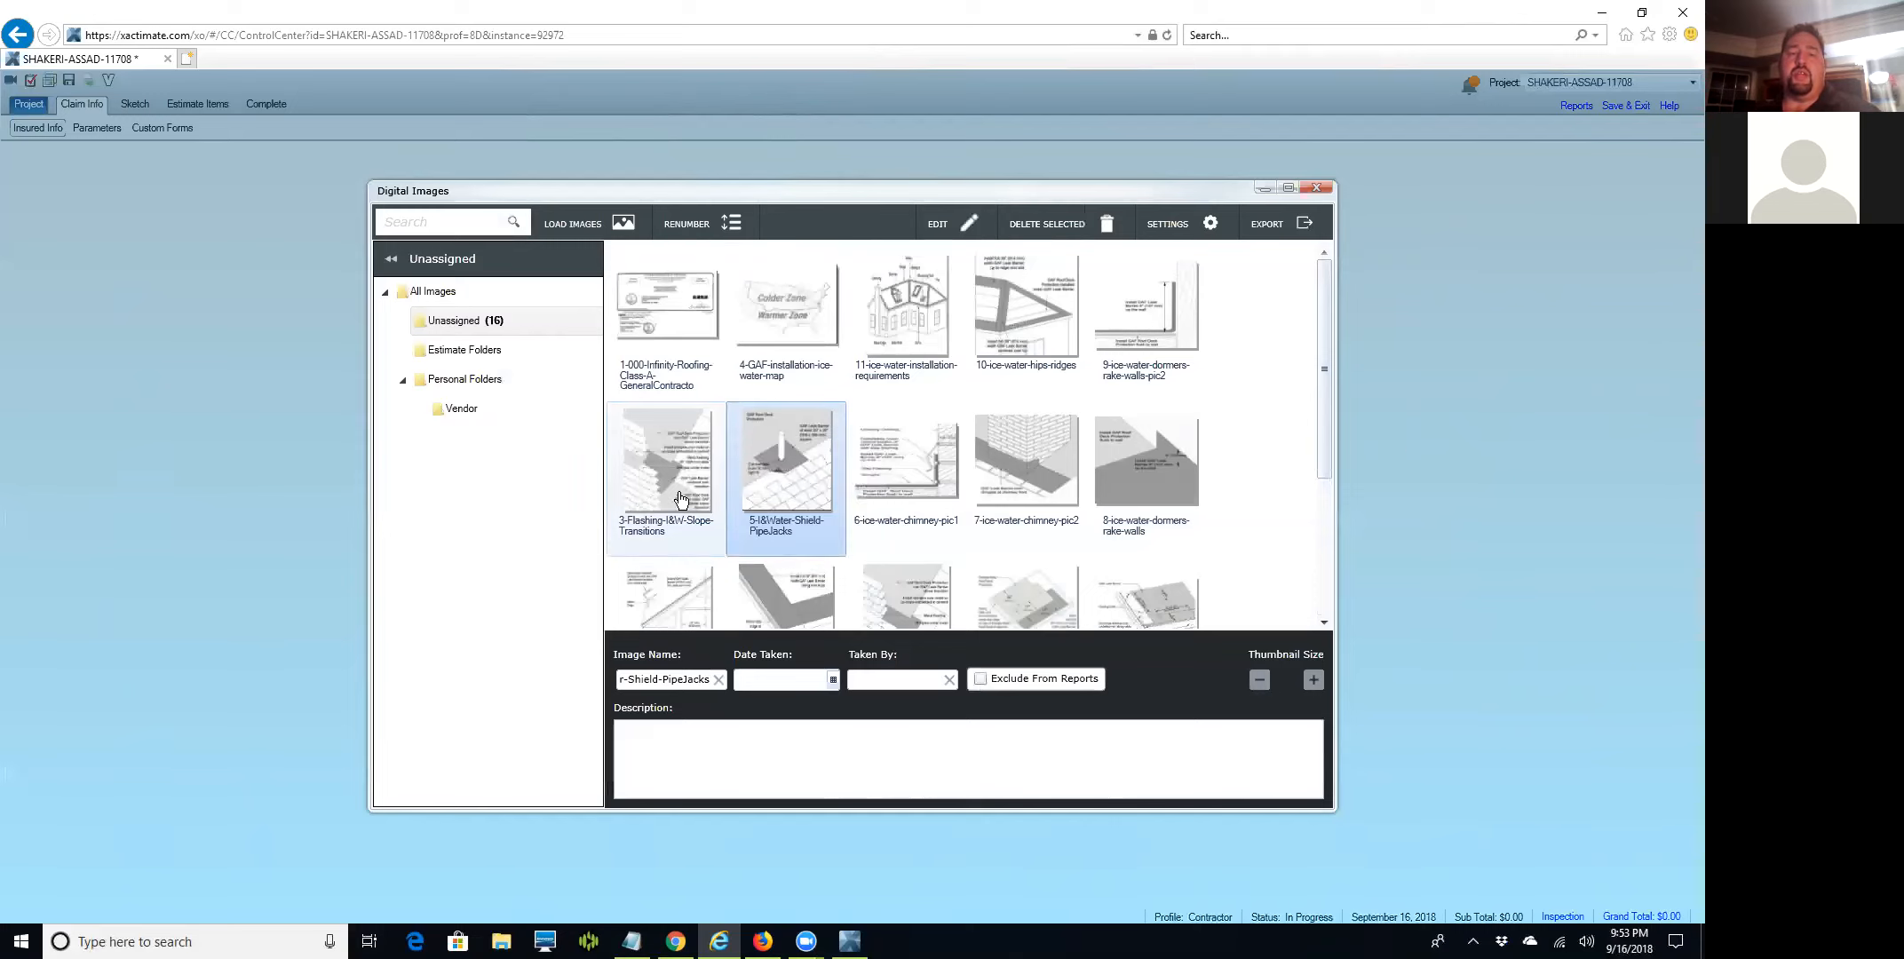
mouse_move(904, 538)
mouse_down()
mouse_move(980, 430)
mouse_move(1265, 333)
mouse_move(1201, 325)
mouse_move(731, 437)
mouse_move(660, 473)
mouse_up()
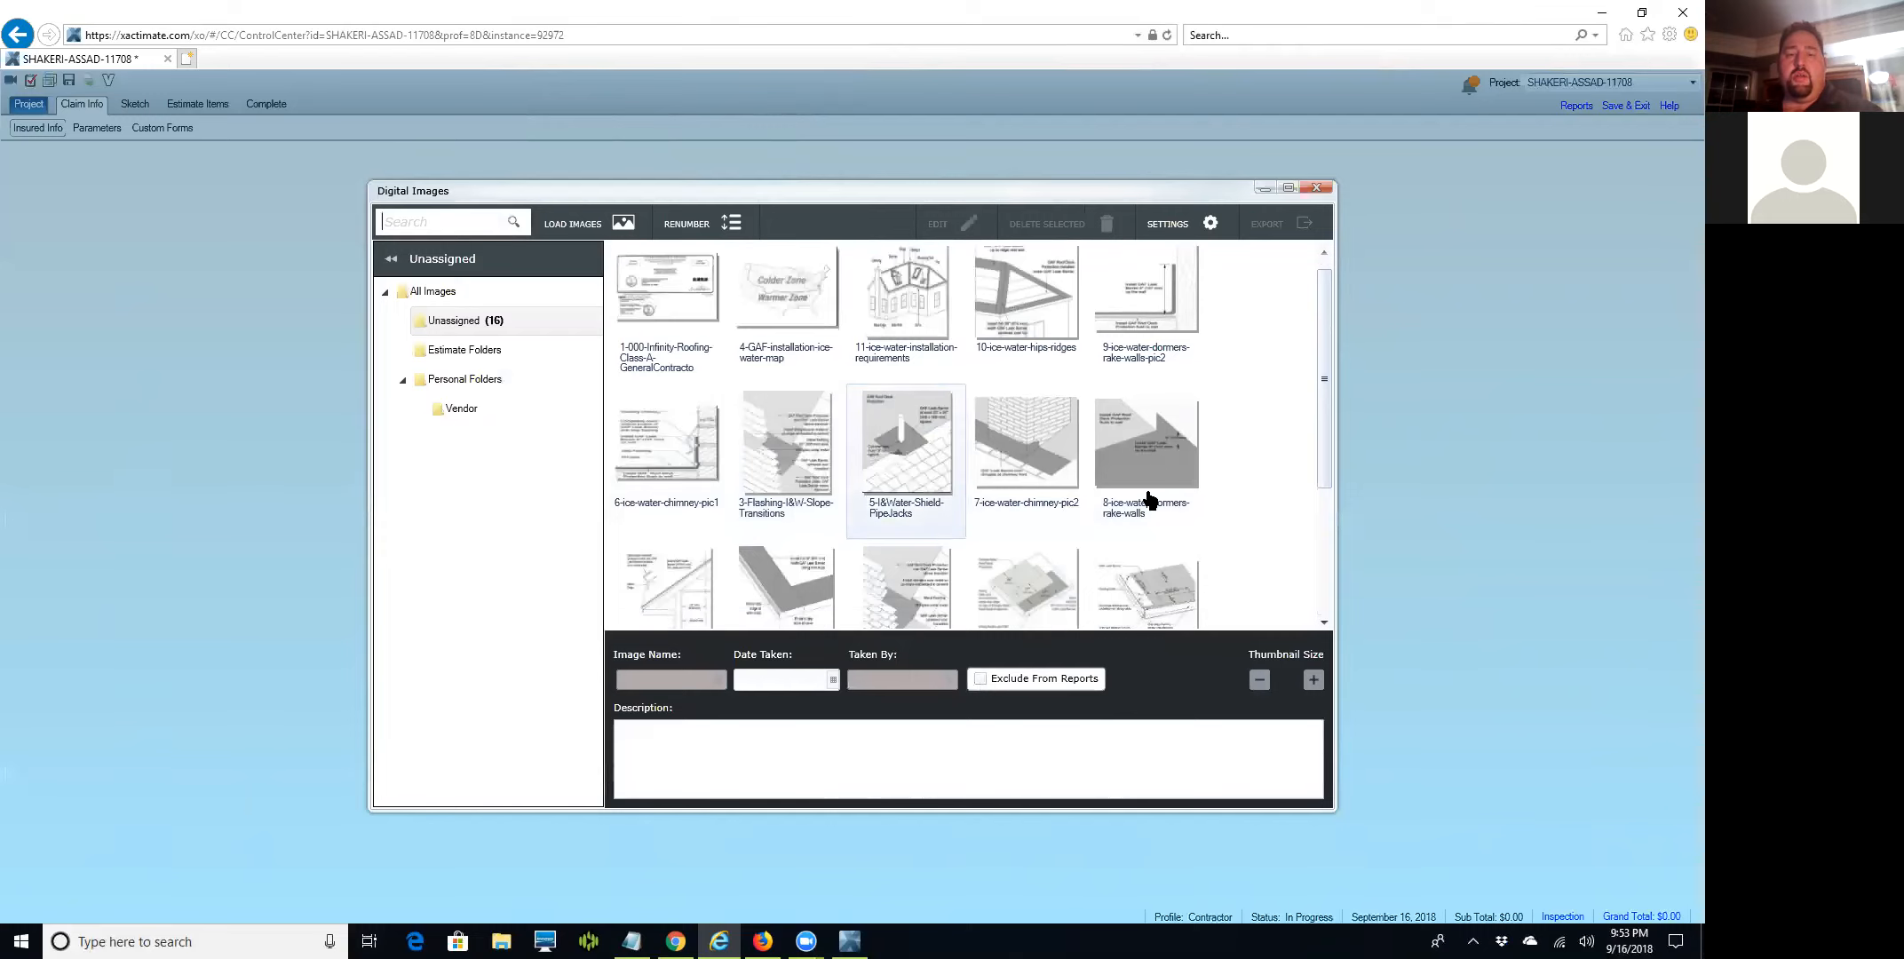
click(1174, 468)
mouse_move(1176, 469)
mouse_down()
mouse_move(1221, 362)
mouse_move(651, 489)
mouse_up()
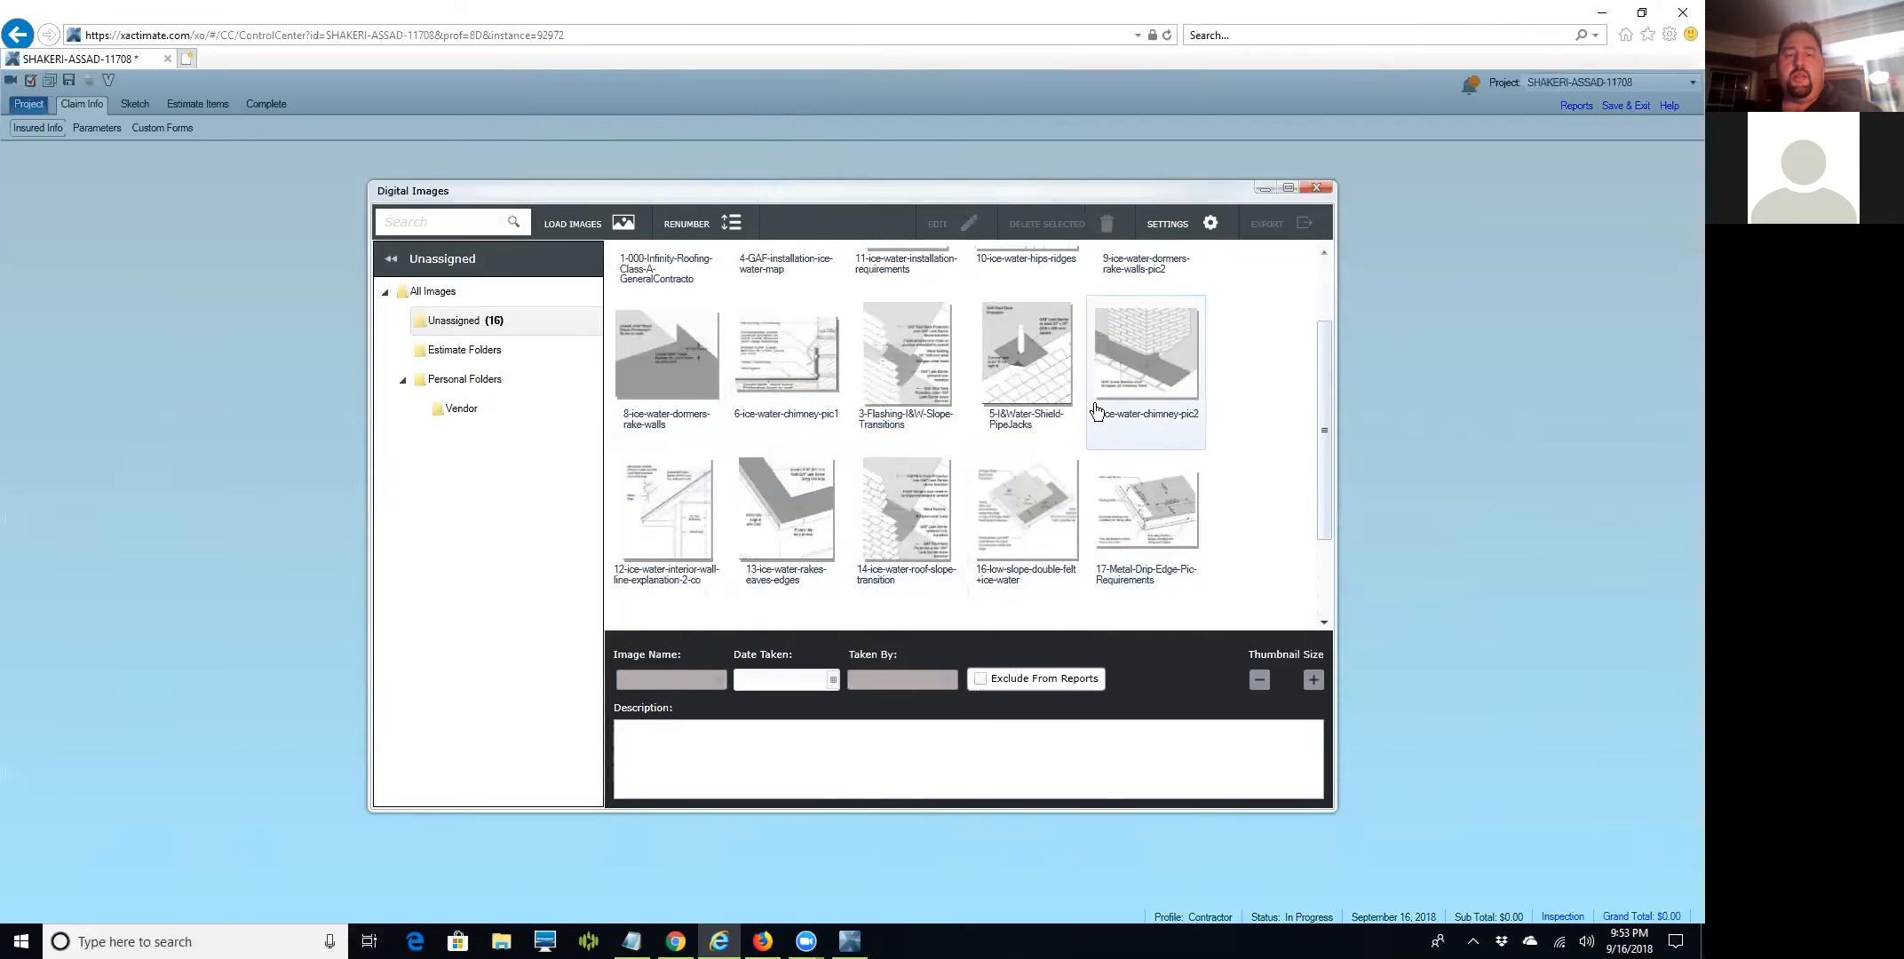
mouse_move(675, 528)
mouse_down()
mouse_move(830, 373)
mouse_move(857, 379)
mouse_up()
scroll(990, 462, up, 2)
drag(914, 486, 976, 359)
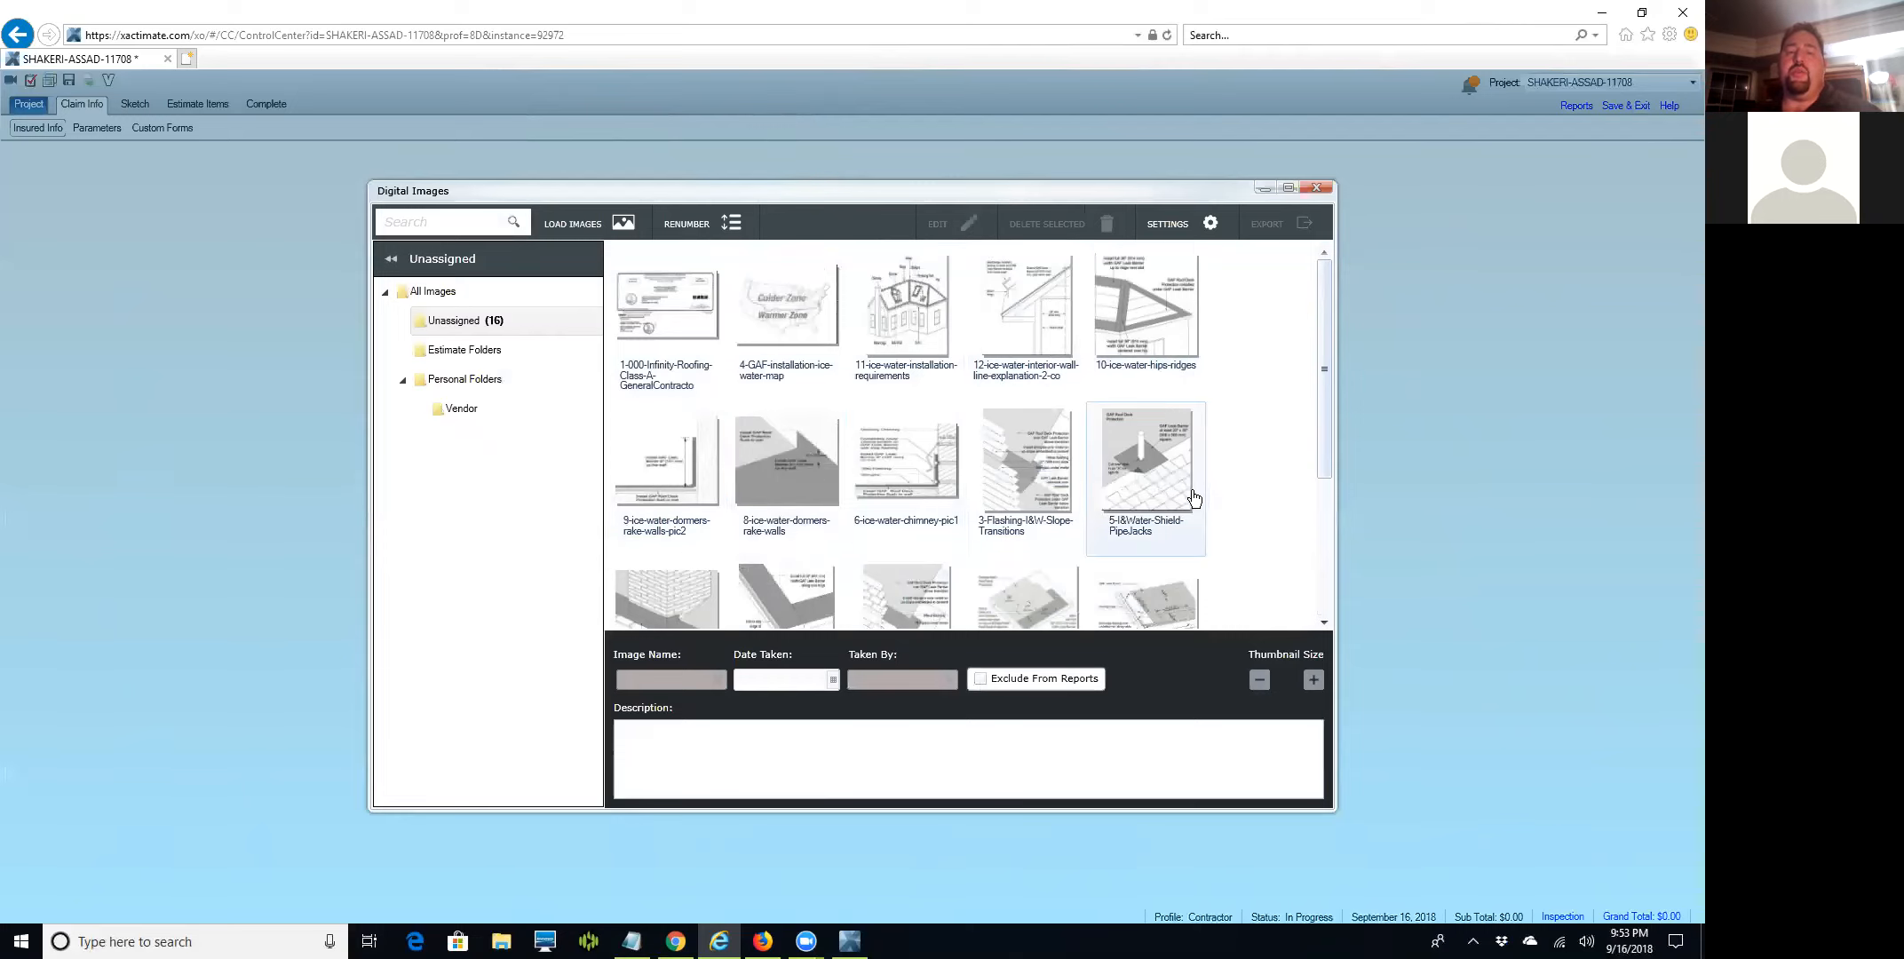
scroll(1193, 500, down, 1)
scroll(1193, 499, down, 3)
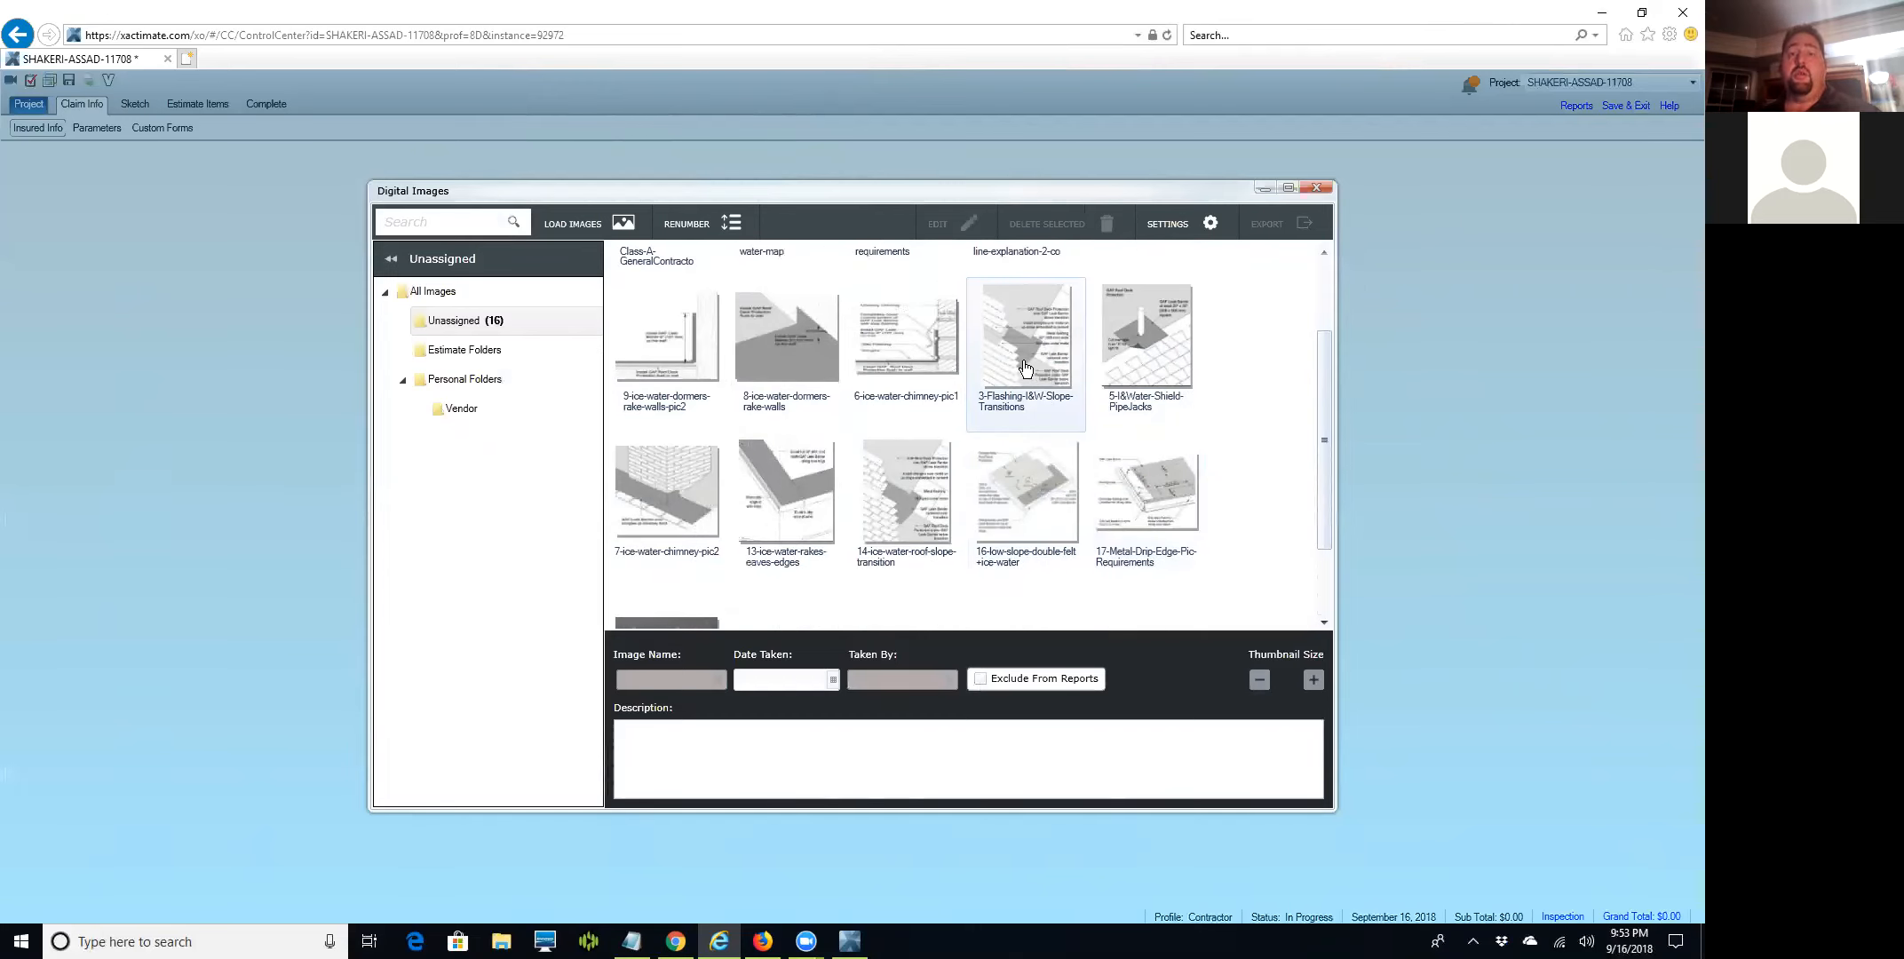
scroll(1261, 517, down, 3)
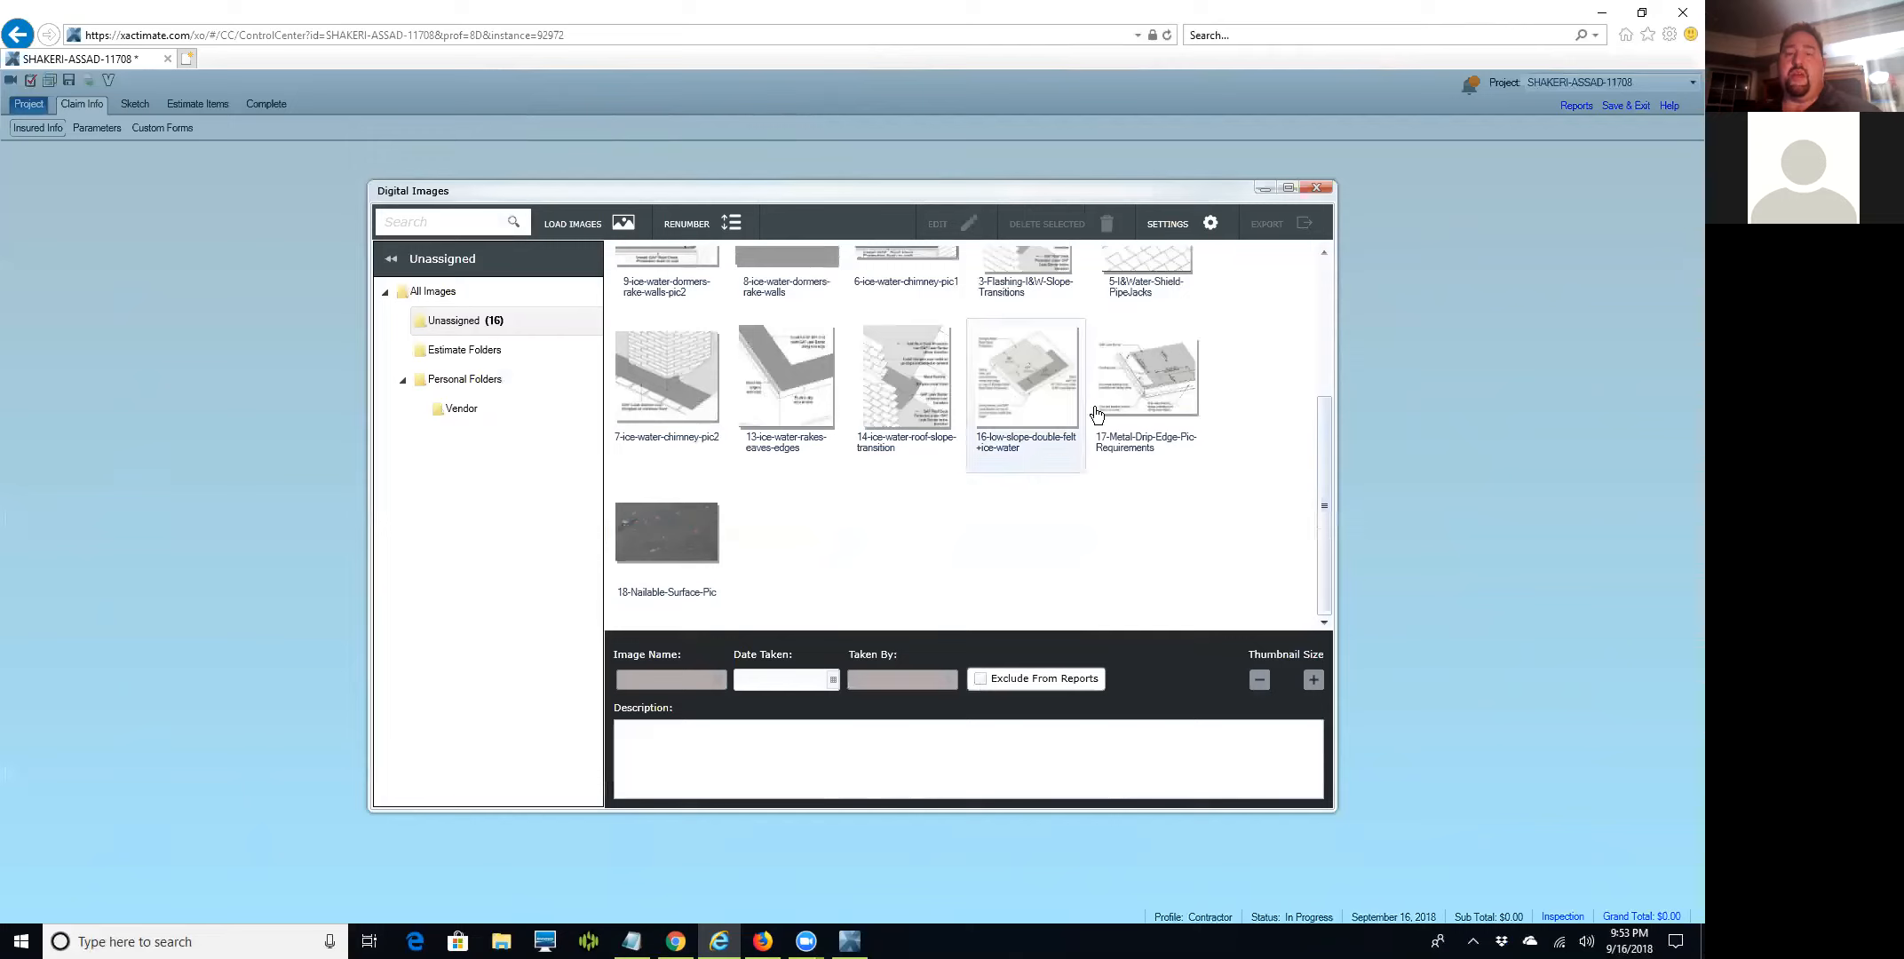
scroll(1207, 465, up, 3)
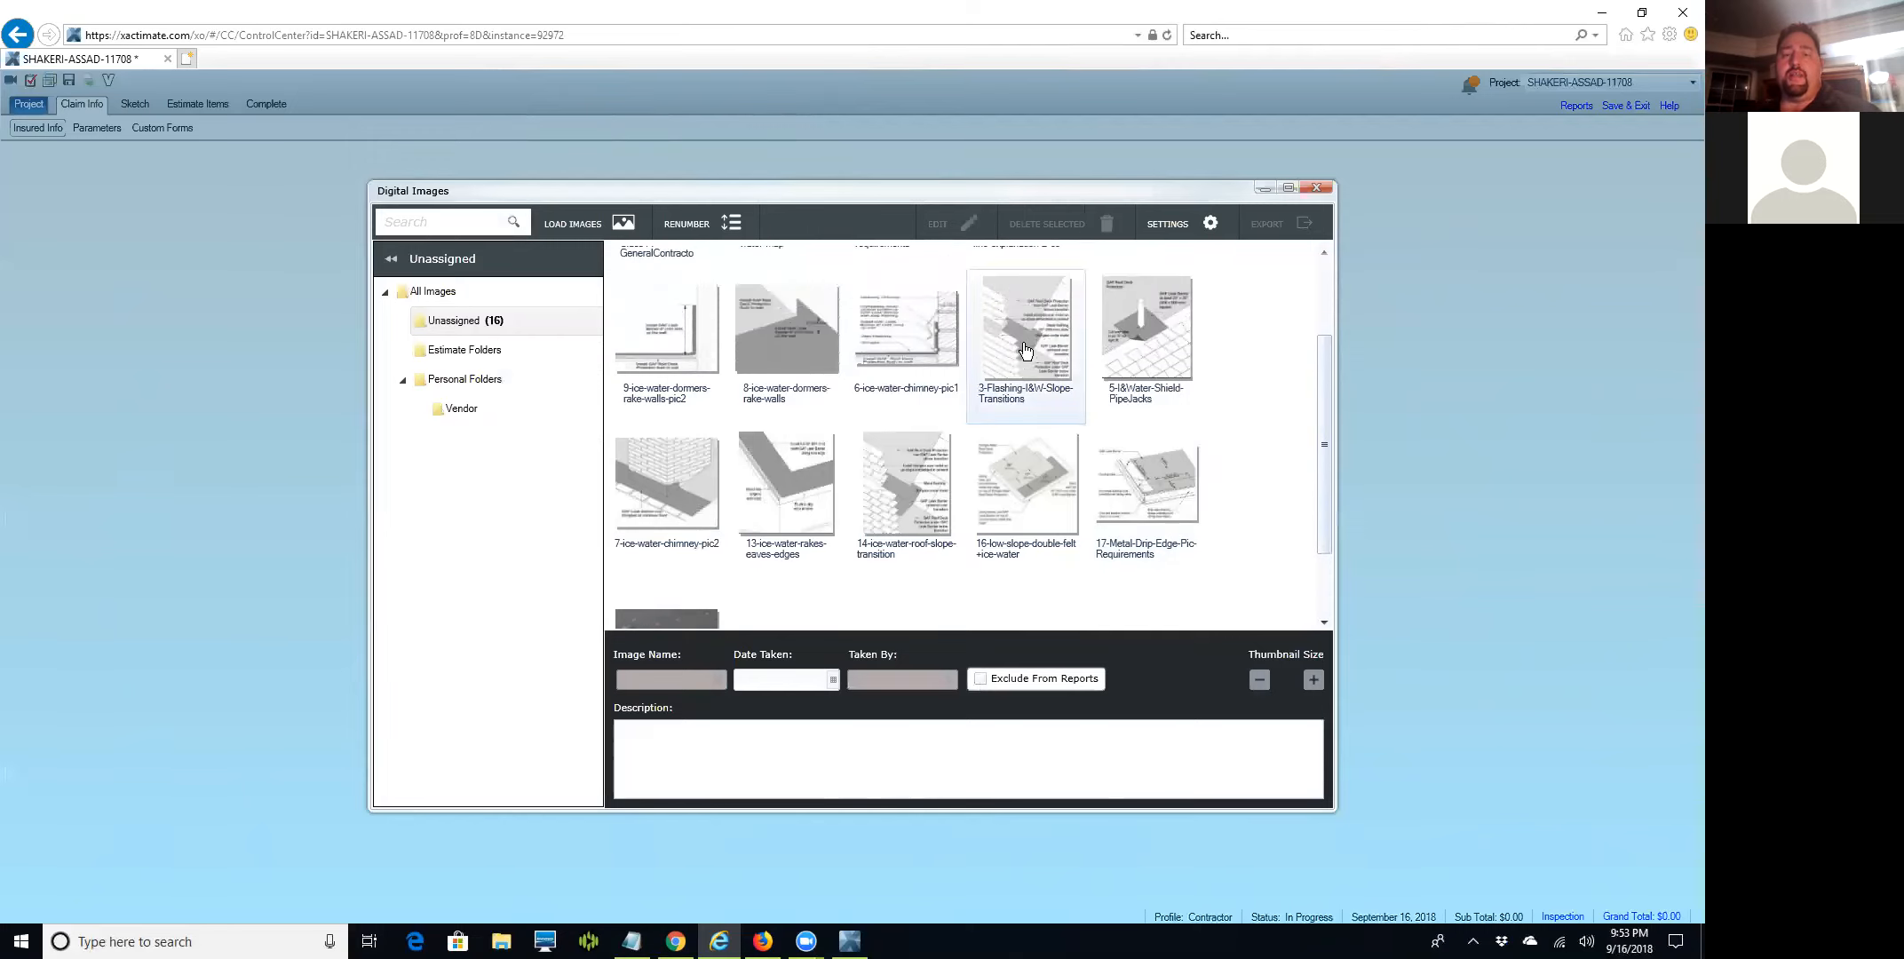
drag(860, 526, 1105, 439)
scroll(1159, 474, down, 2)
scroll(1161, 480, down, 1)
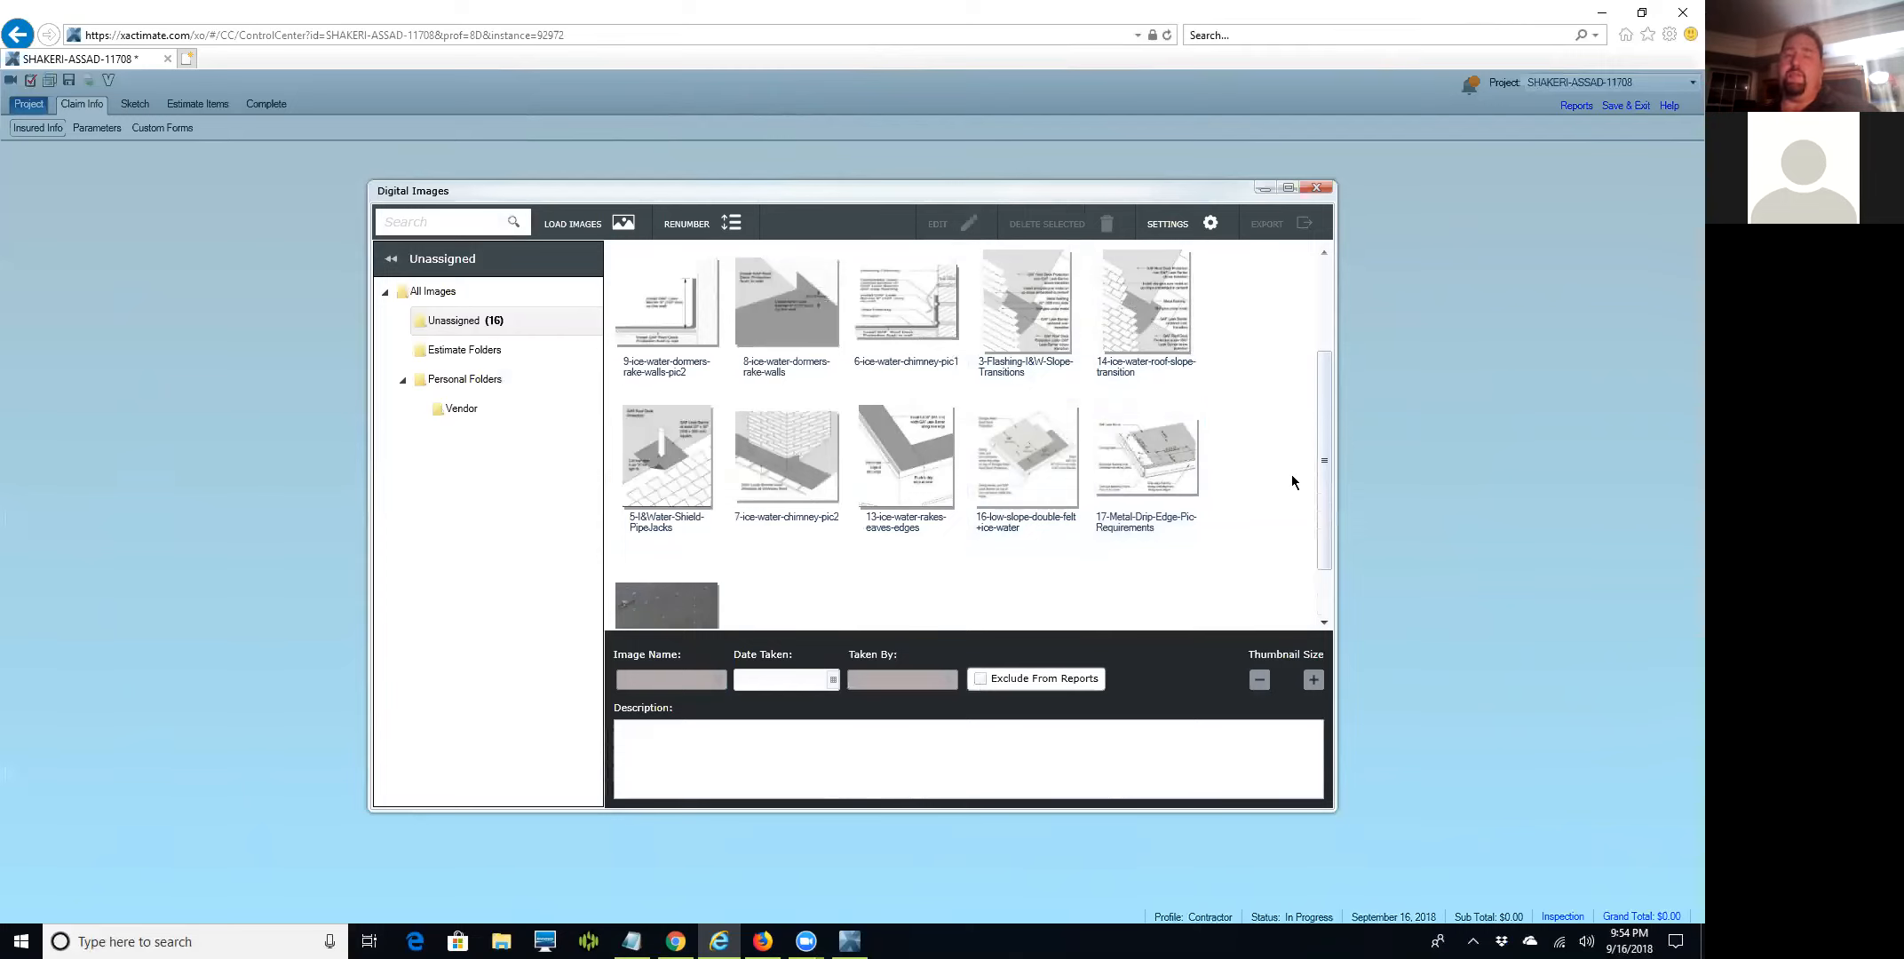
scroll(812, 539, down, 1)
scroll(811, 538, down, 1)
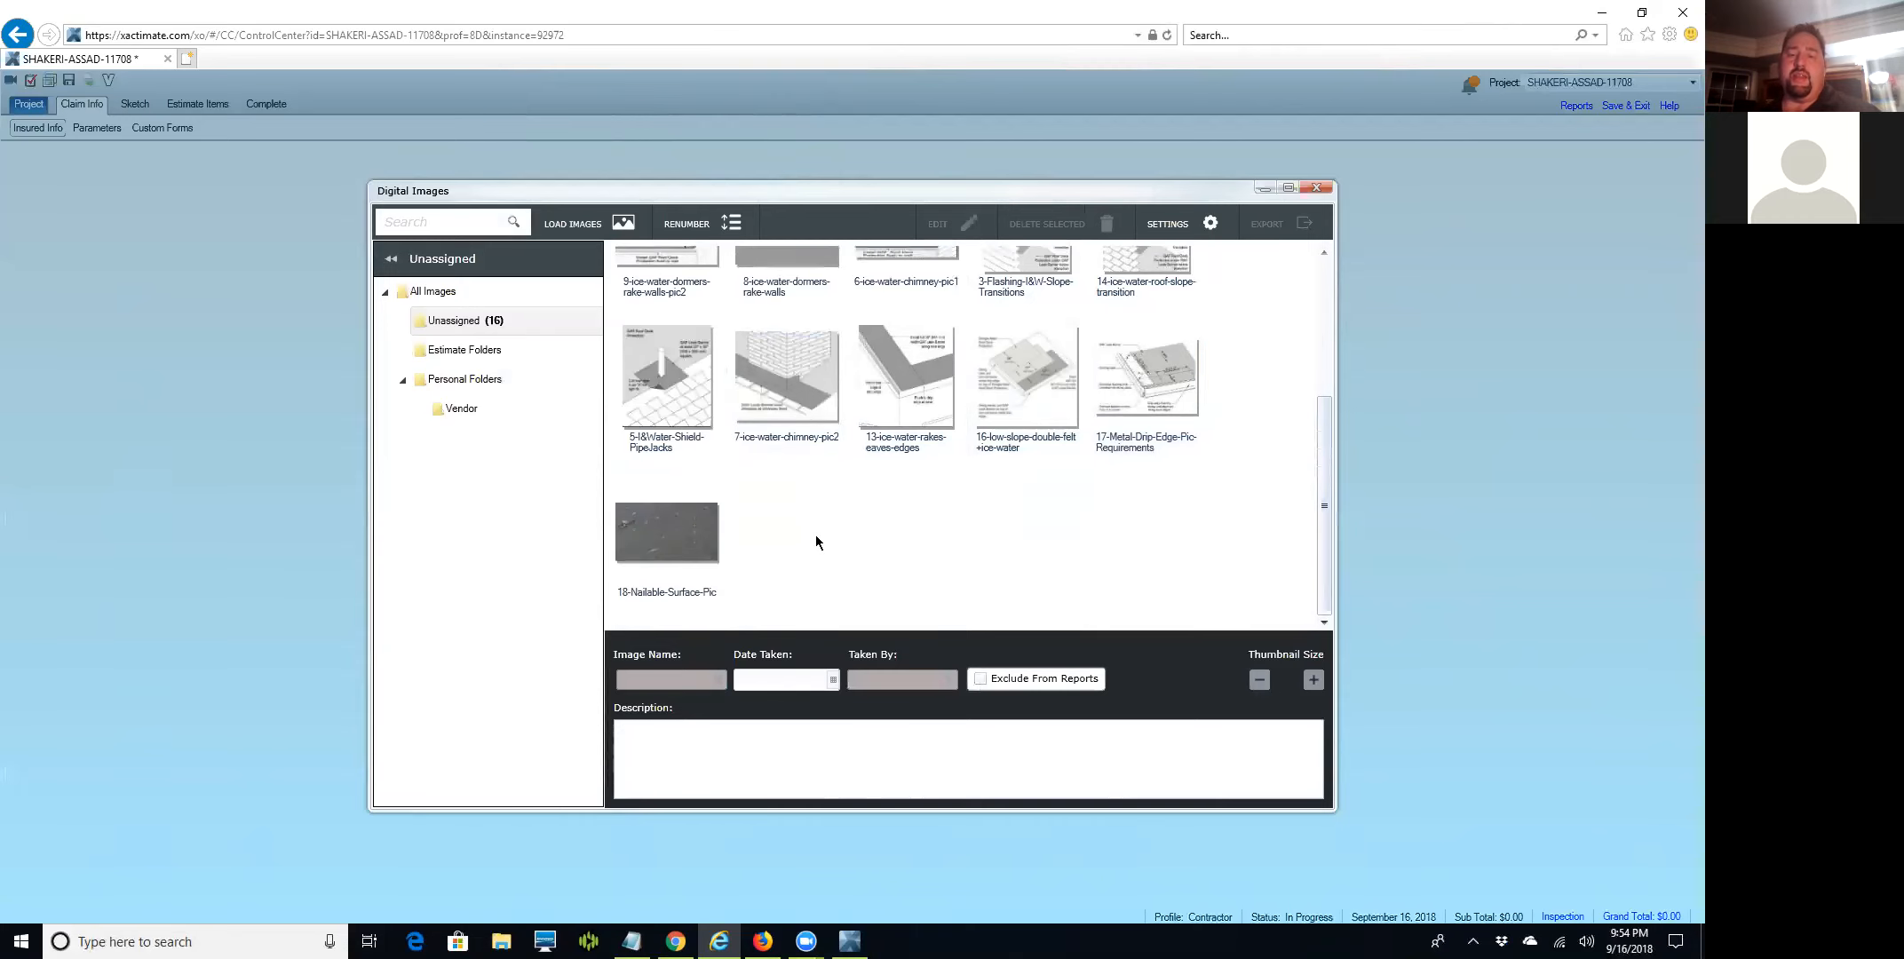
Reload both Skylight-Installation-I&W-Required JPGs and place 18-Nailable-Surface-Pic after them.
click(614, 231)
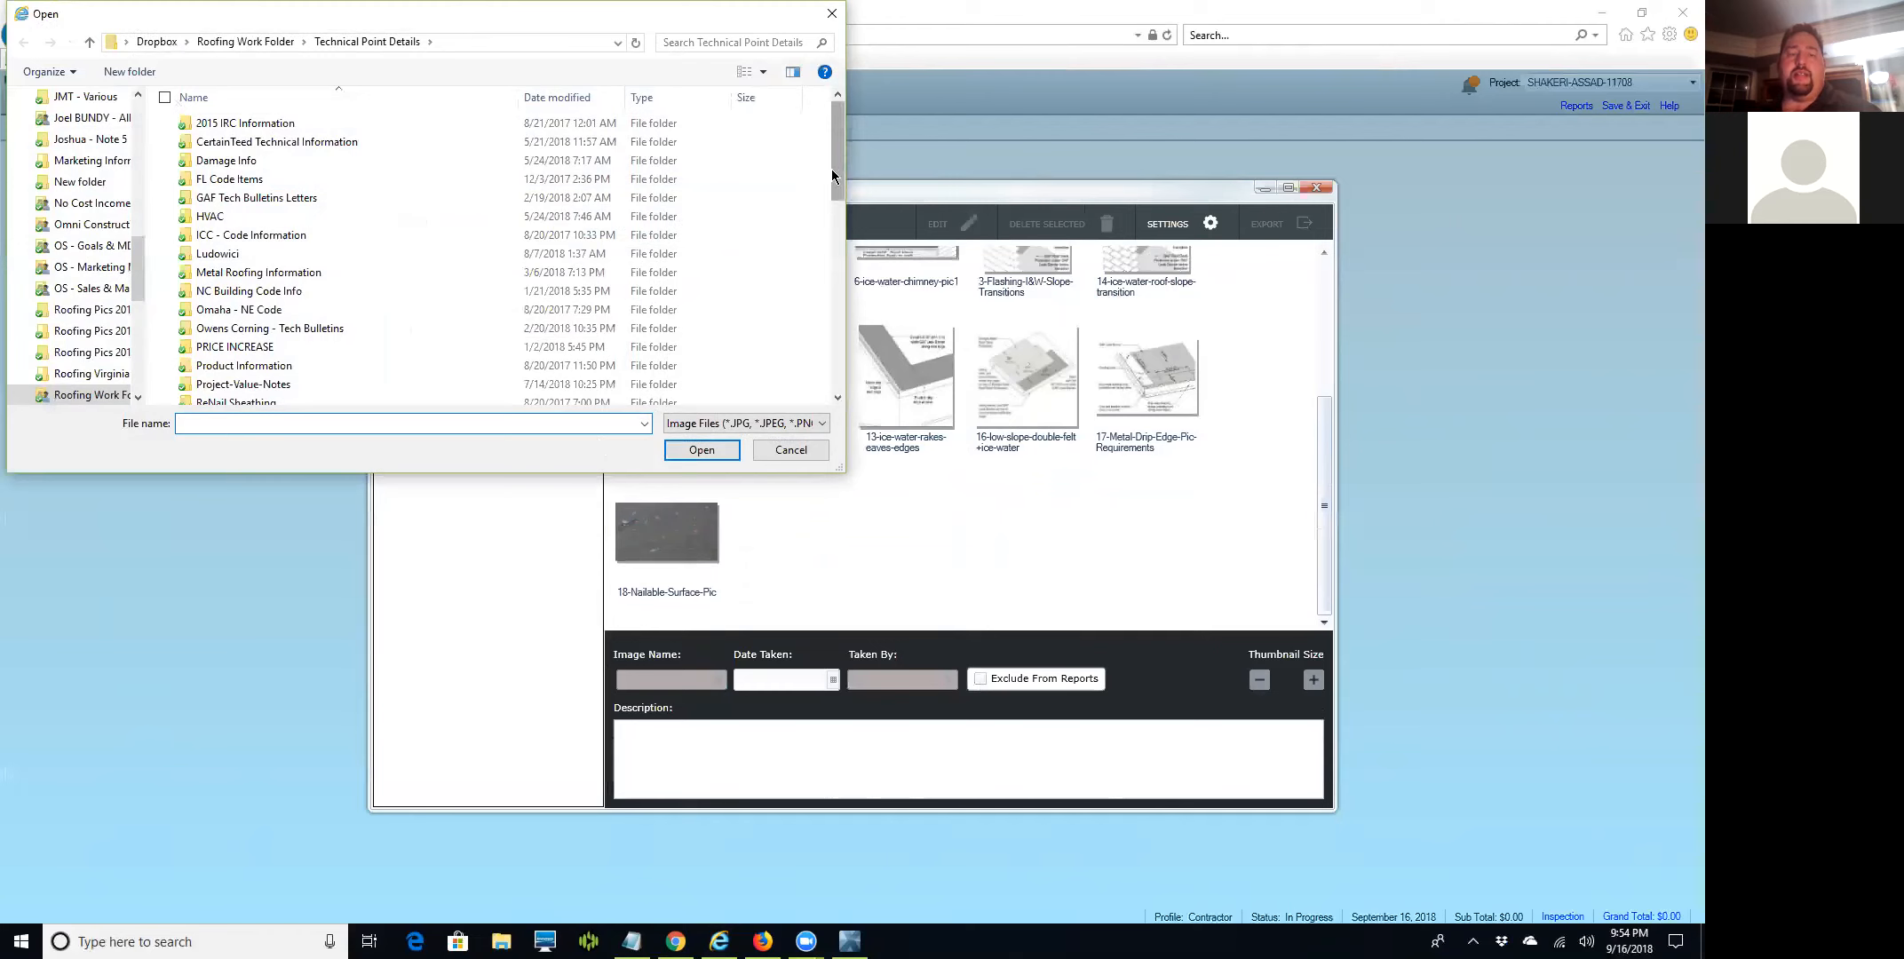
drag(831, 168, 833, 376)
click(328, 380)
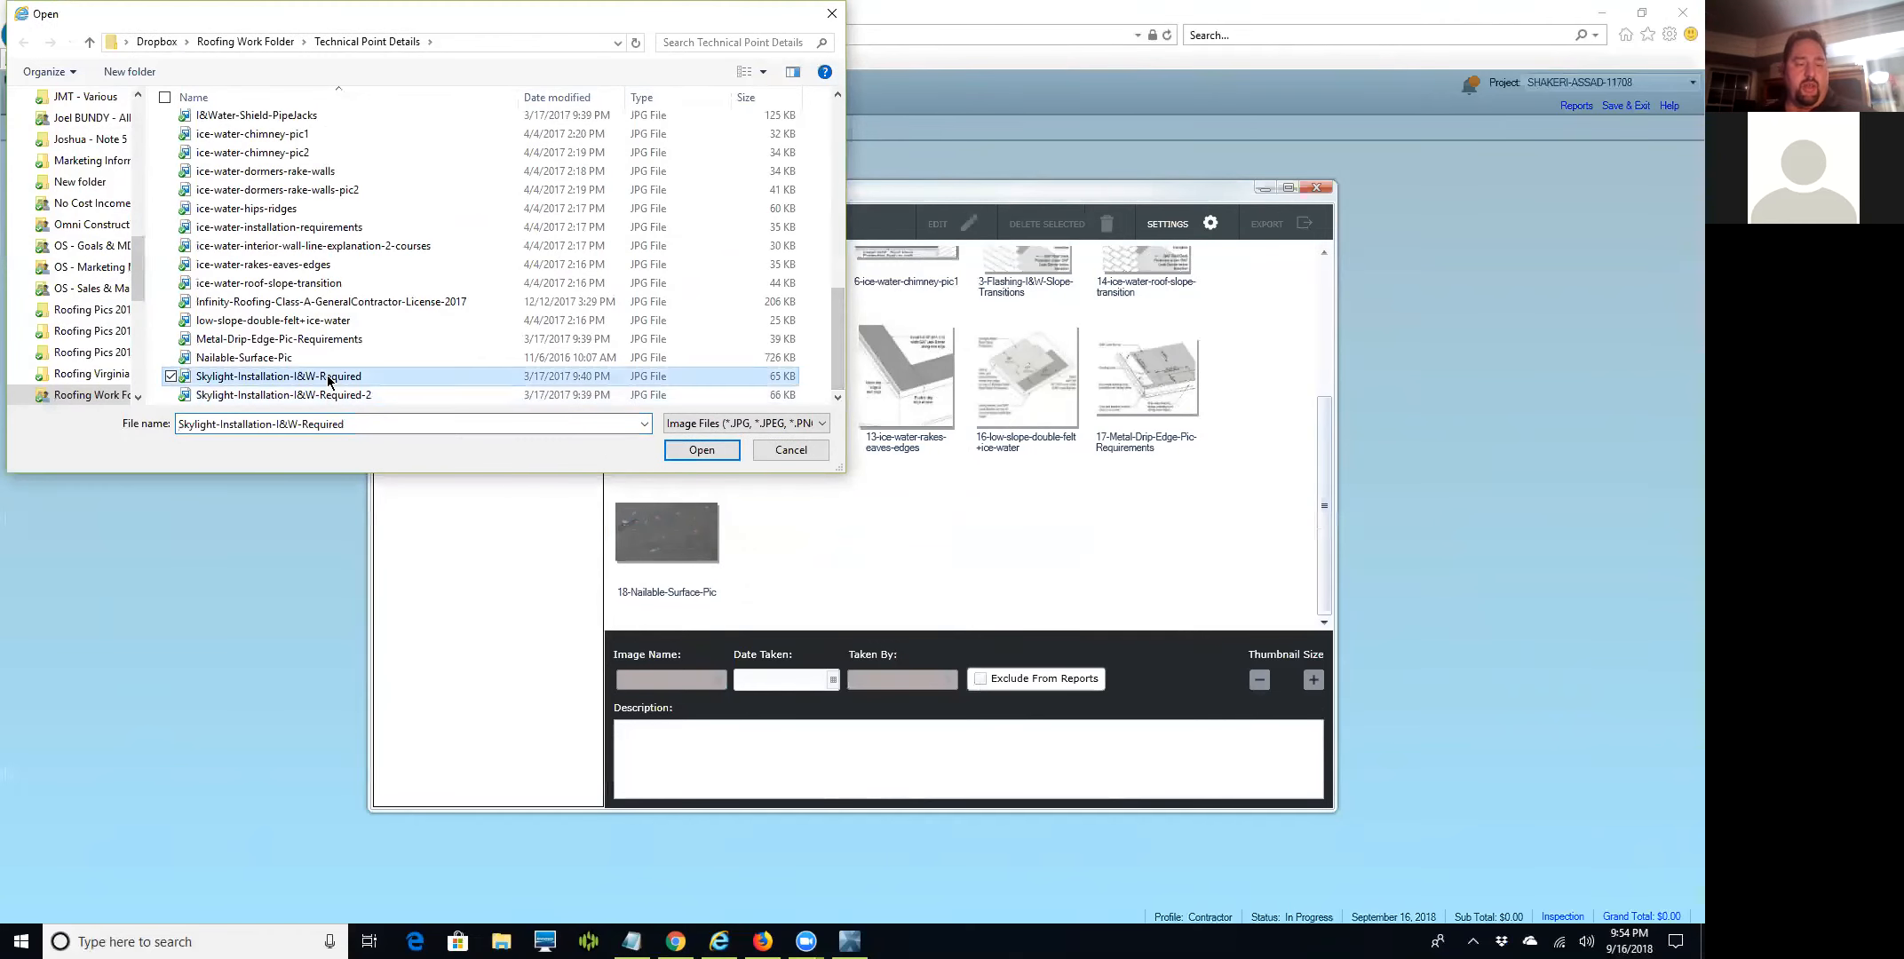
shift+click(327, 396)
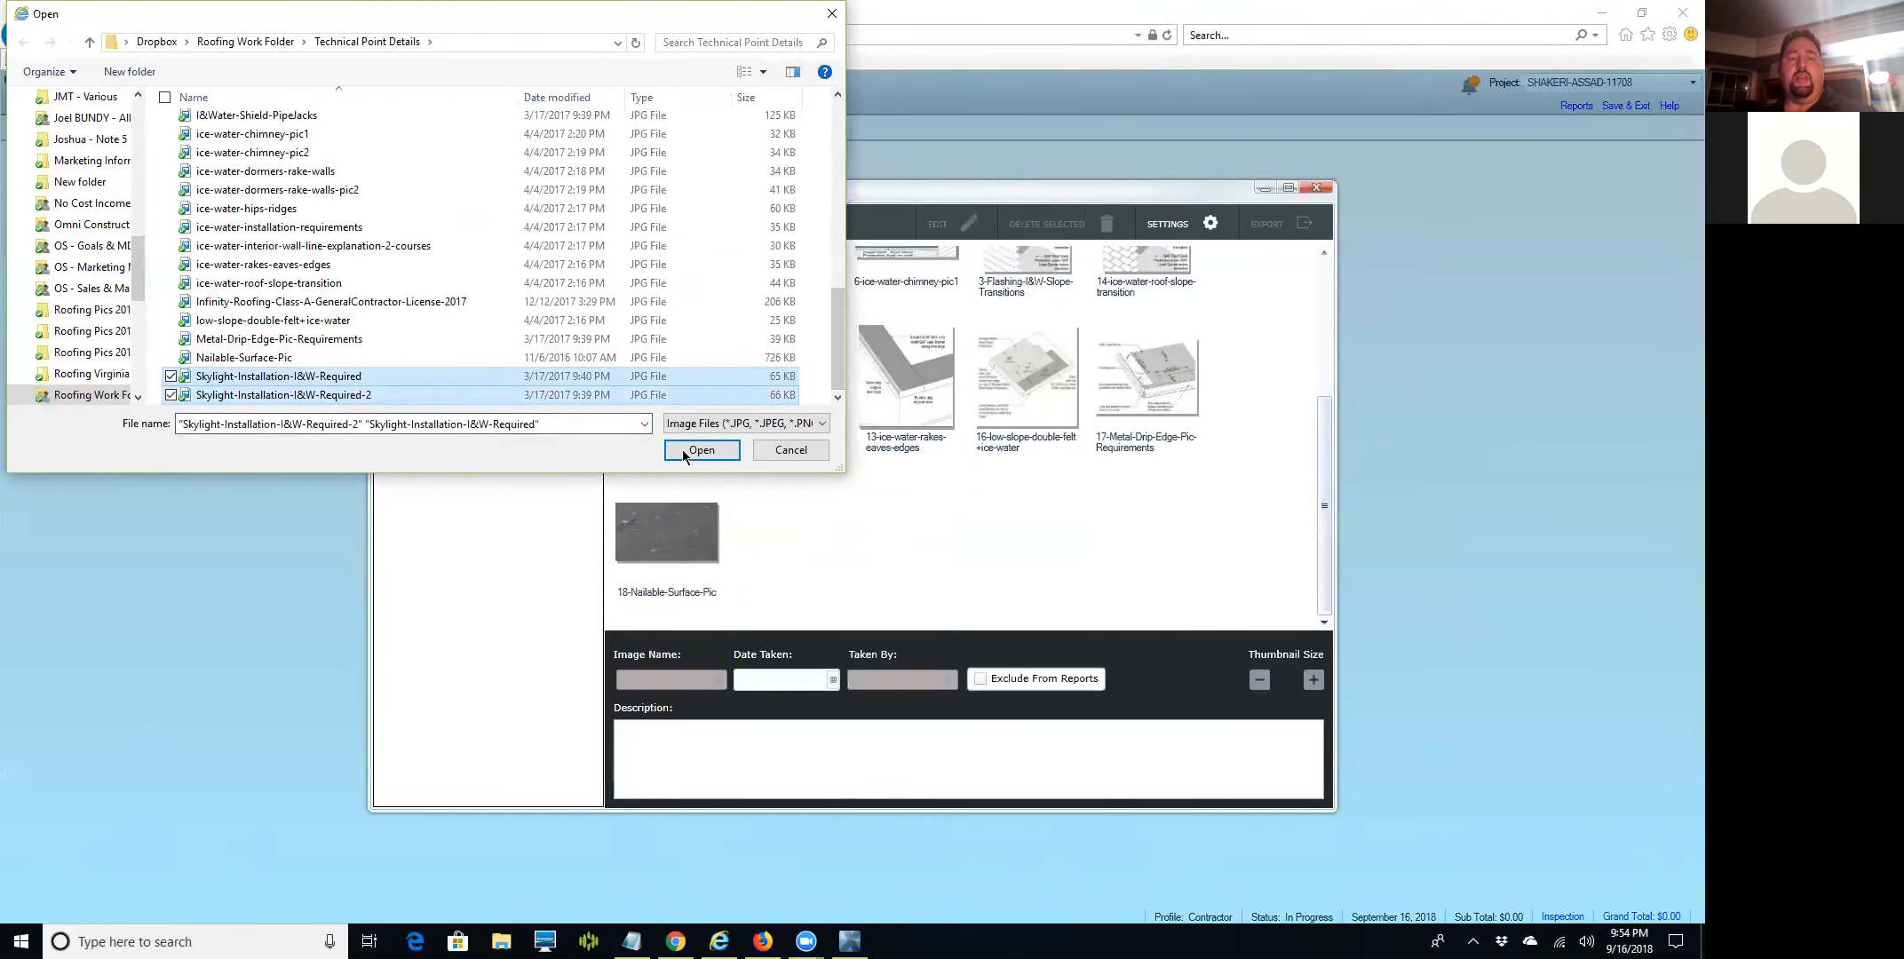
click(700, 450)
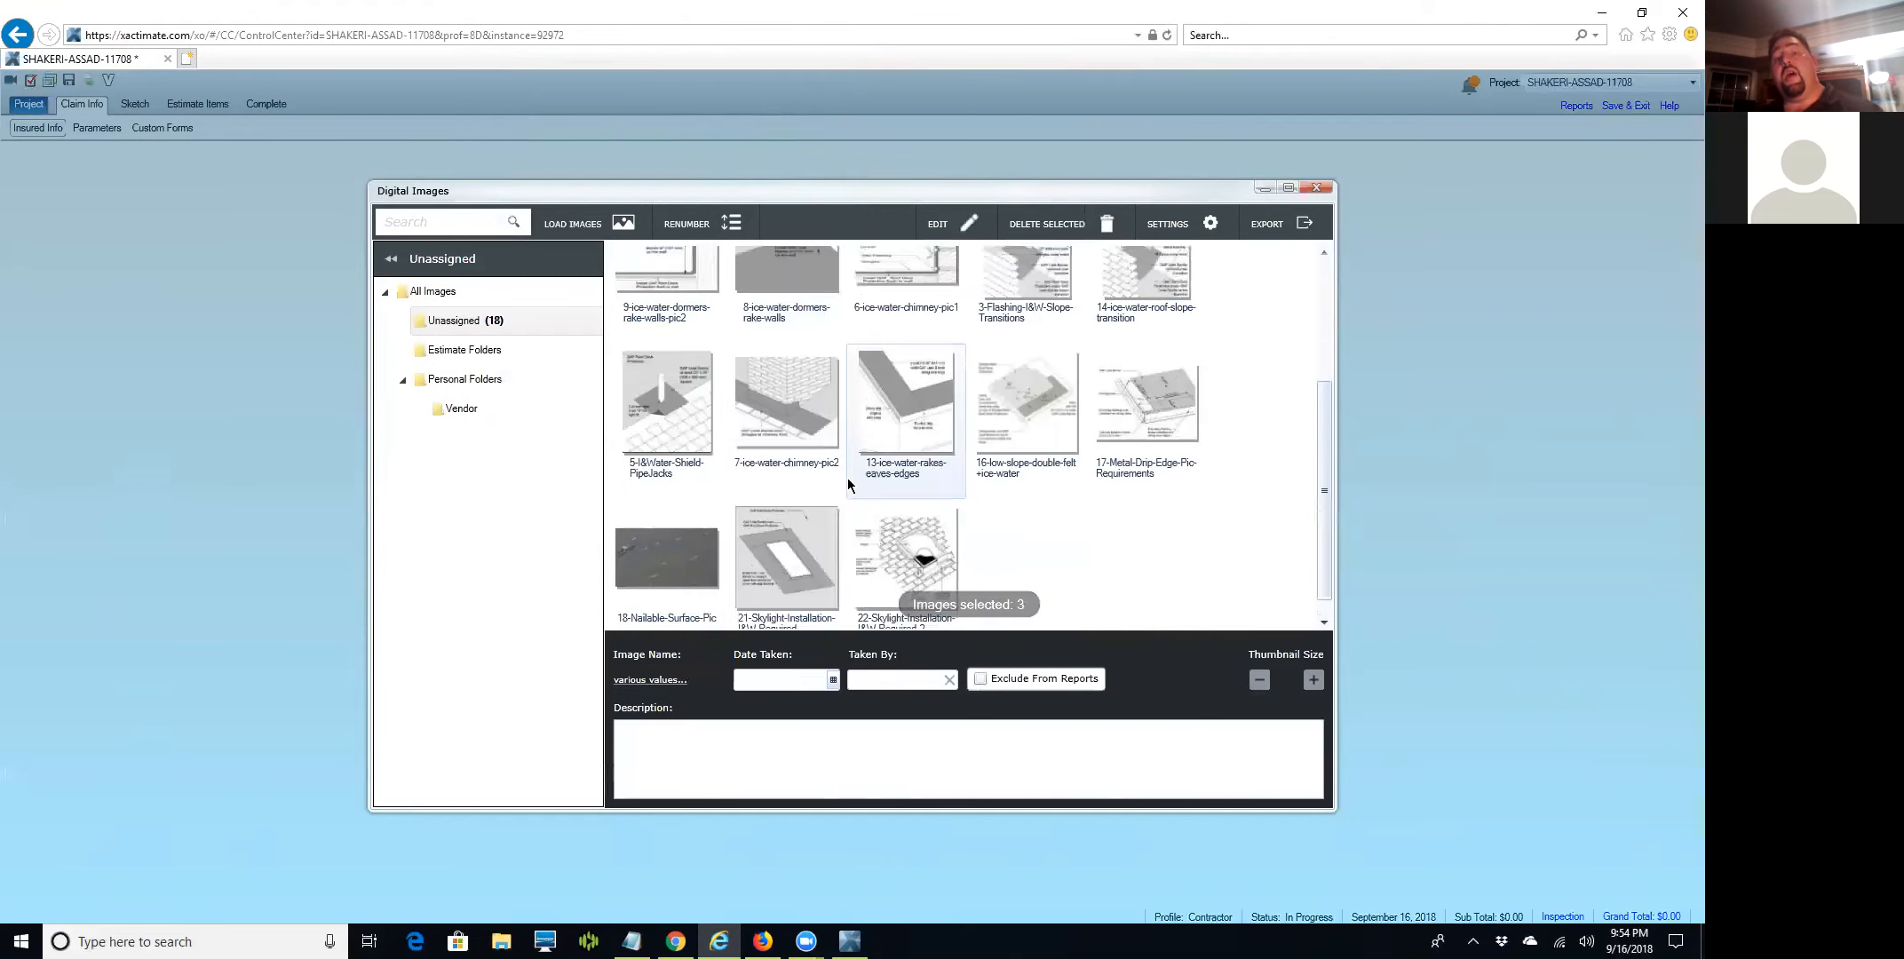
mouse_move(706, 533)
mouse_down()
mouse_move(1001, 511)
mouse_move(951, 544)
mouse_move(965, 533)
mouse_move(924, 533)
mouse_up()
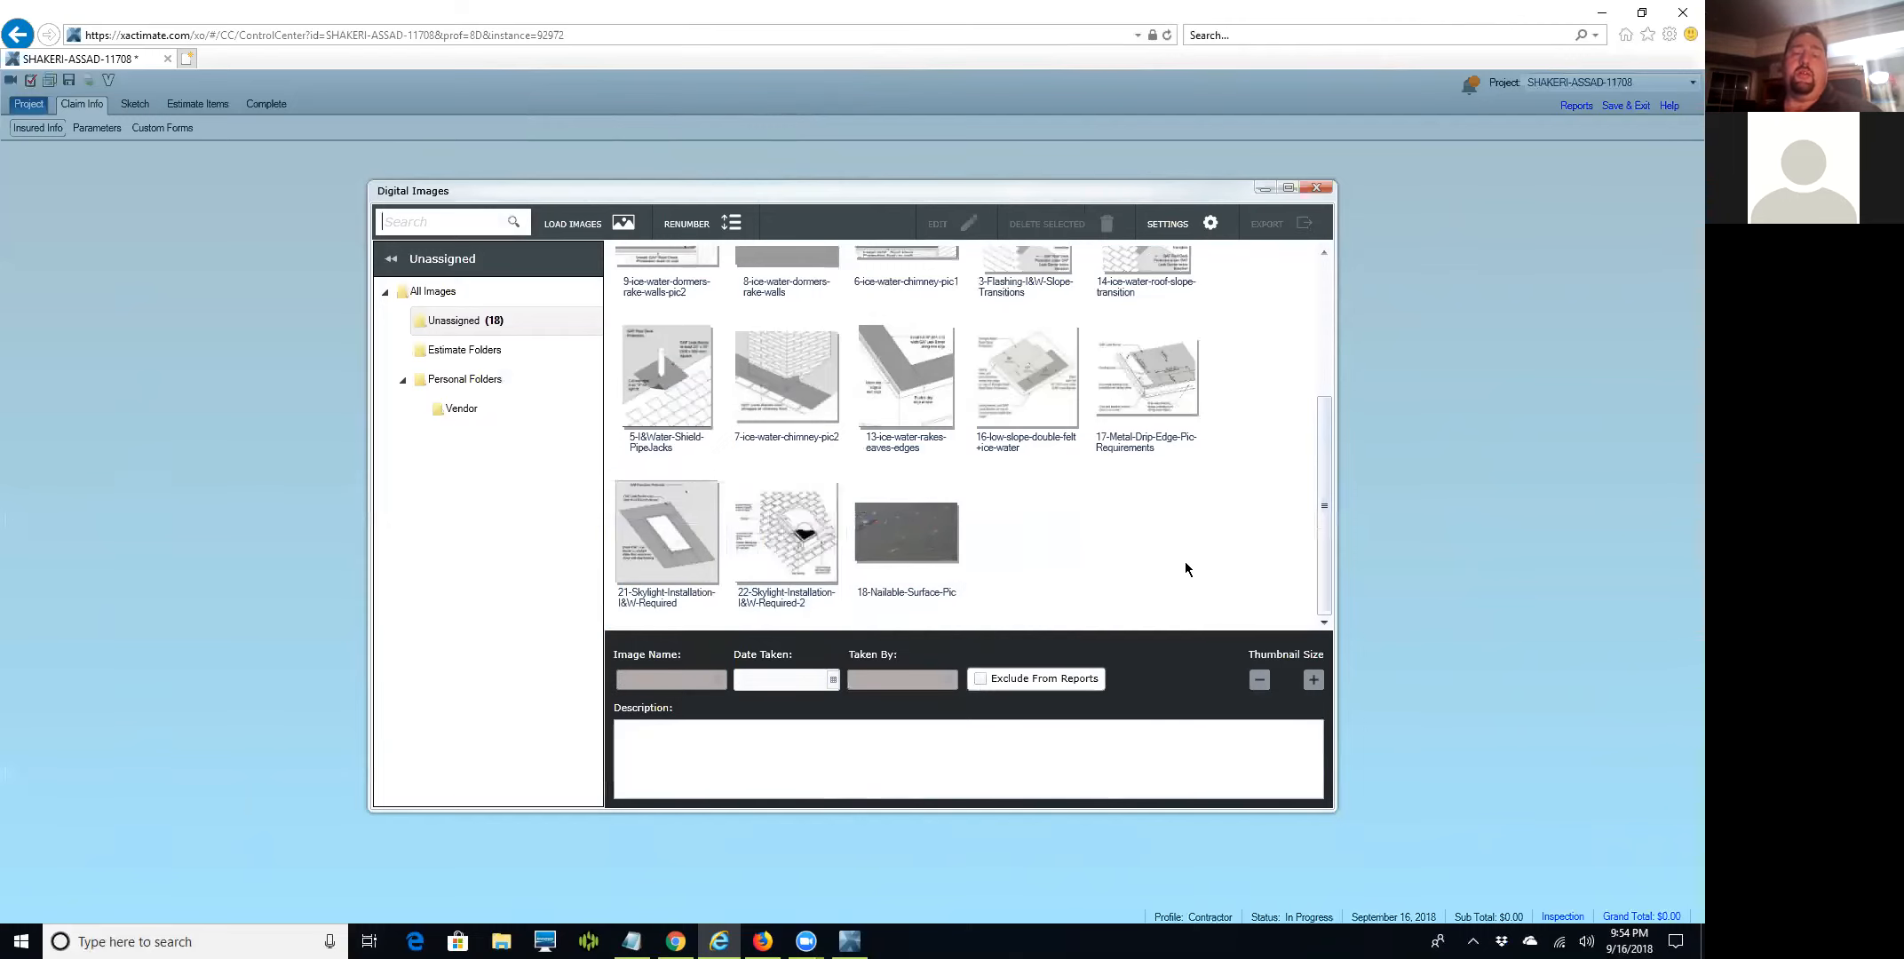
Clear the Nailable Surface photo's Date Taken, keeping the photo when asked to delete it.
scroll(1022, 502, up, 3)
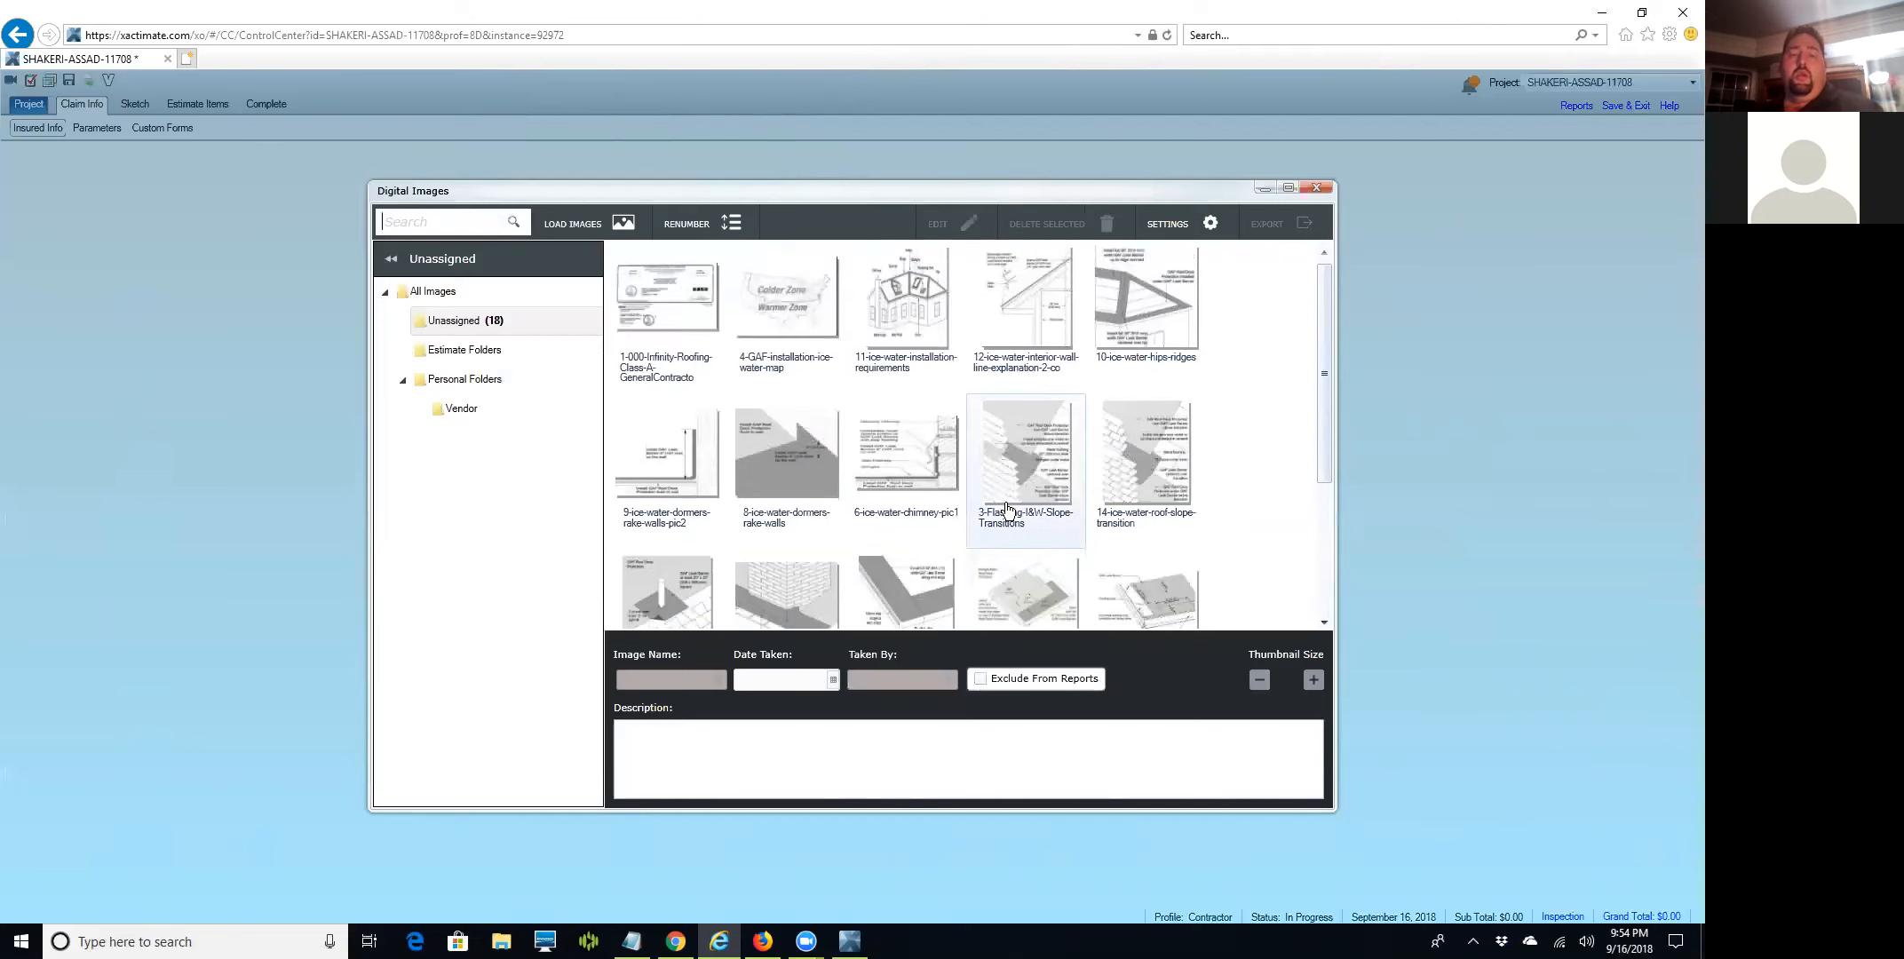
scroll(1010, 506, down, 3)
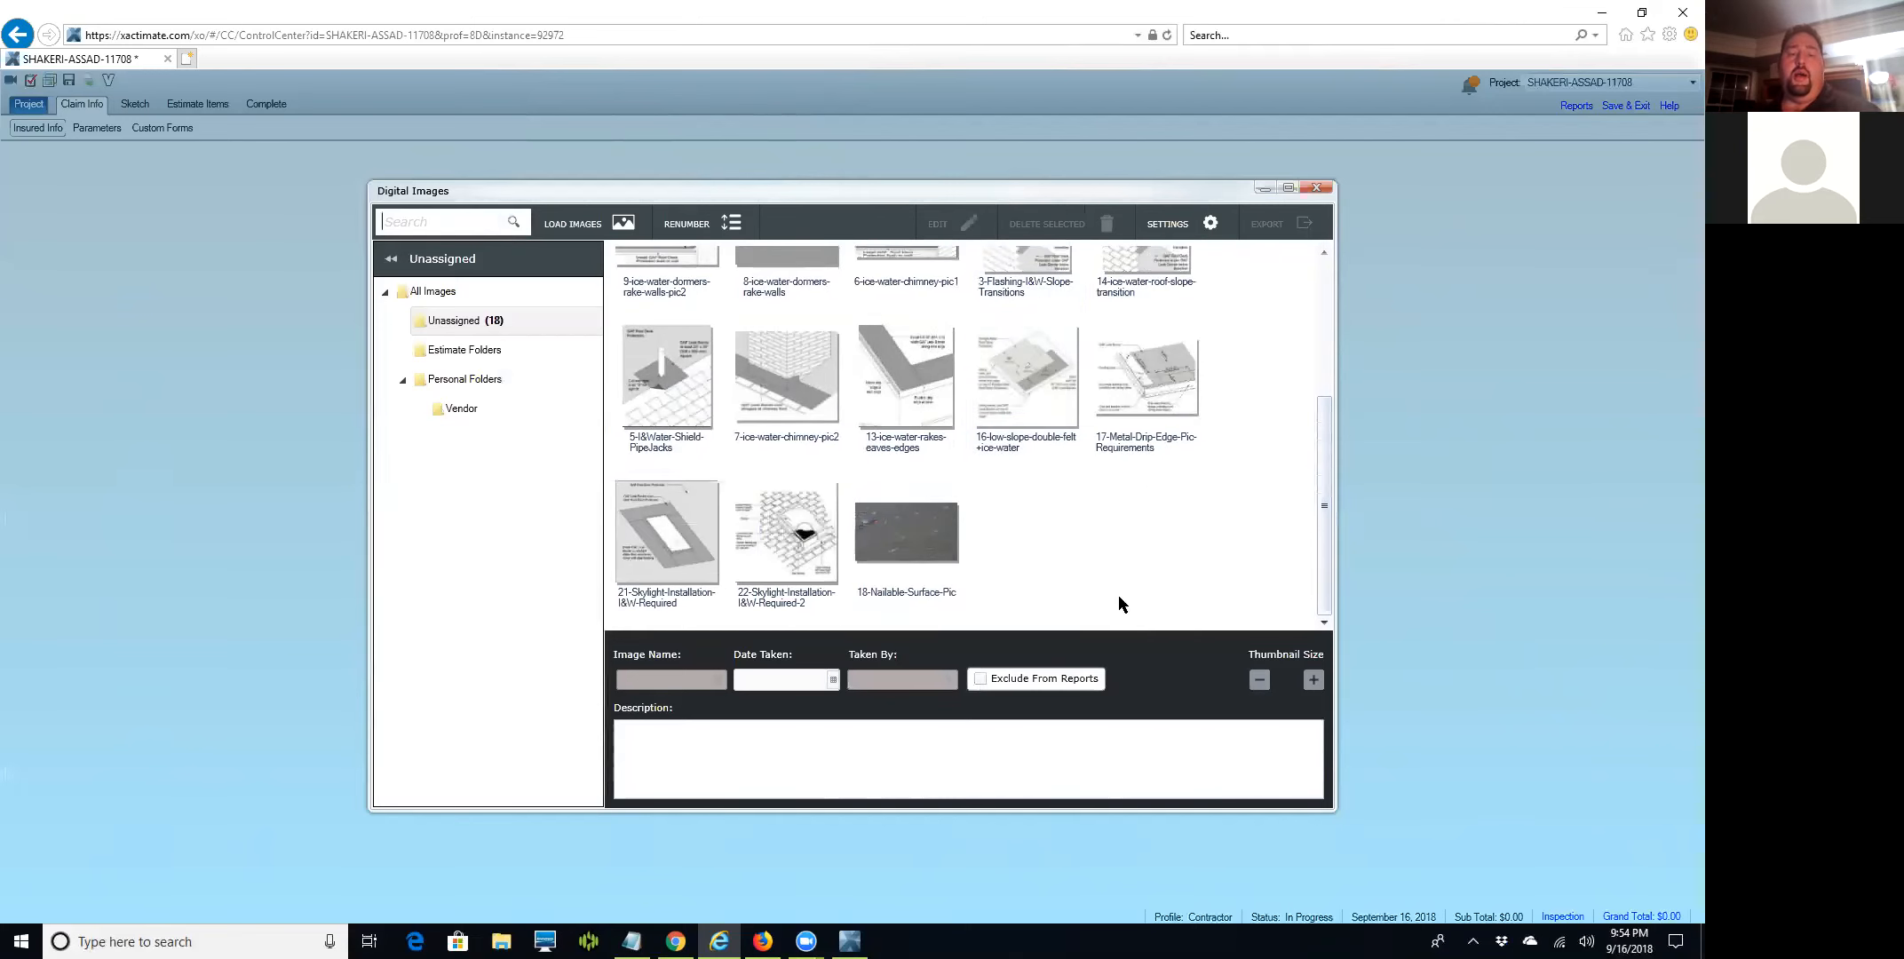
click(877, 566)
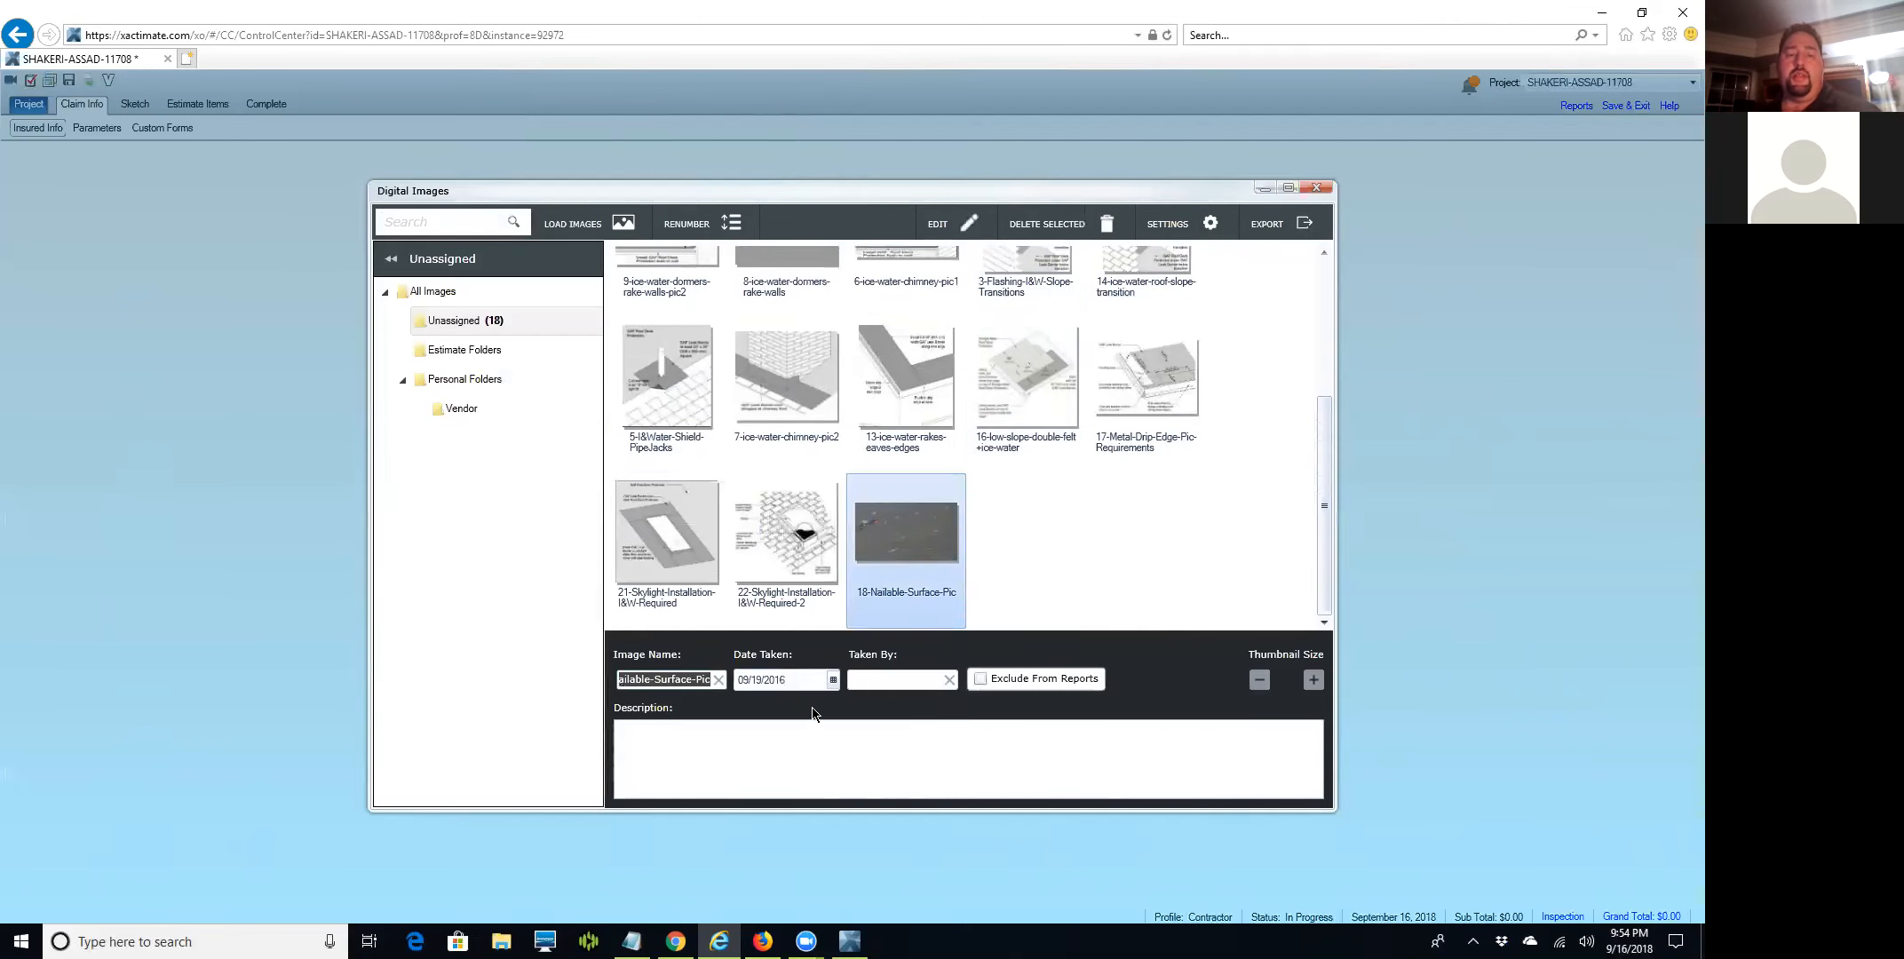
click(807, 682)
double_click(807, 683)
key(Delete)
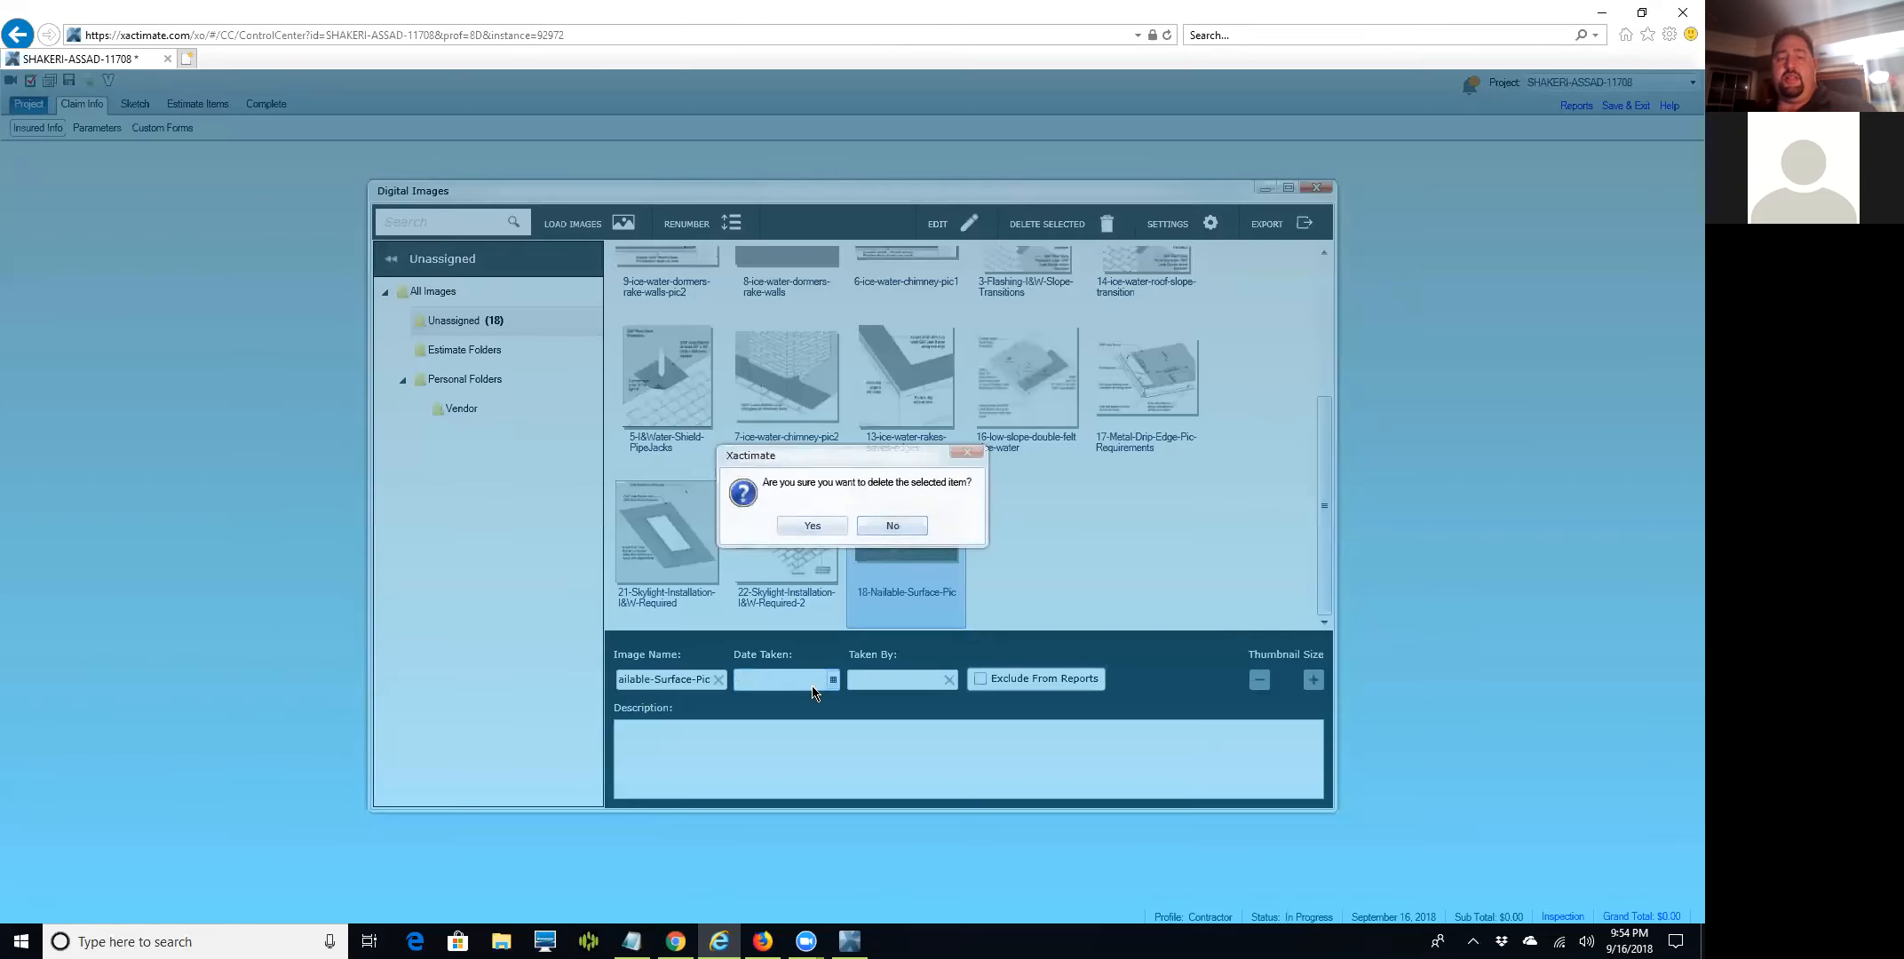
click(890, 525)
Give the photo the description 'sample pic' and open it in the image editor.
click(706, 780)
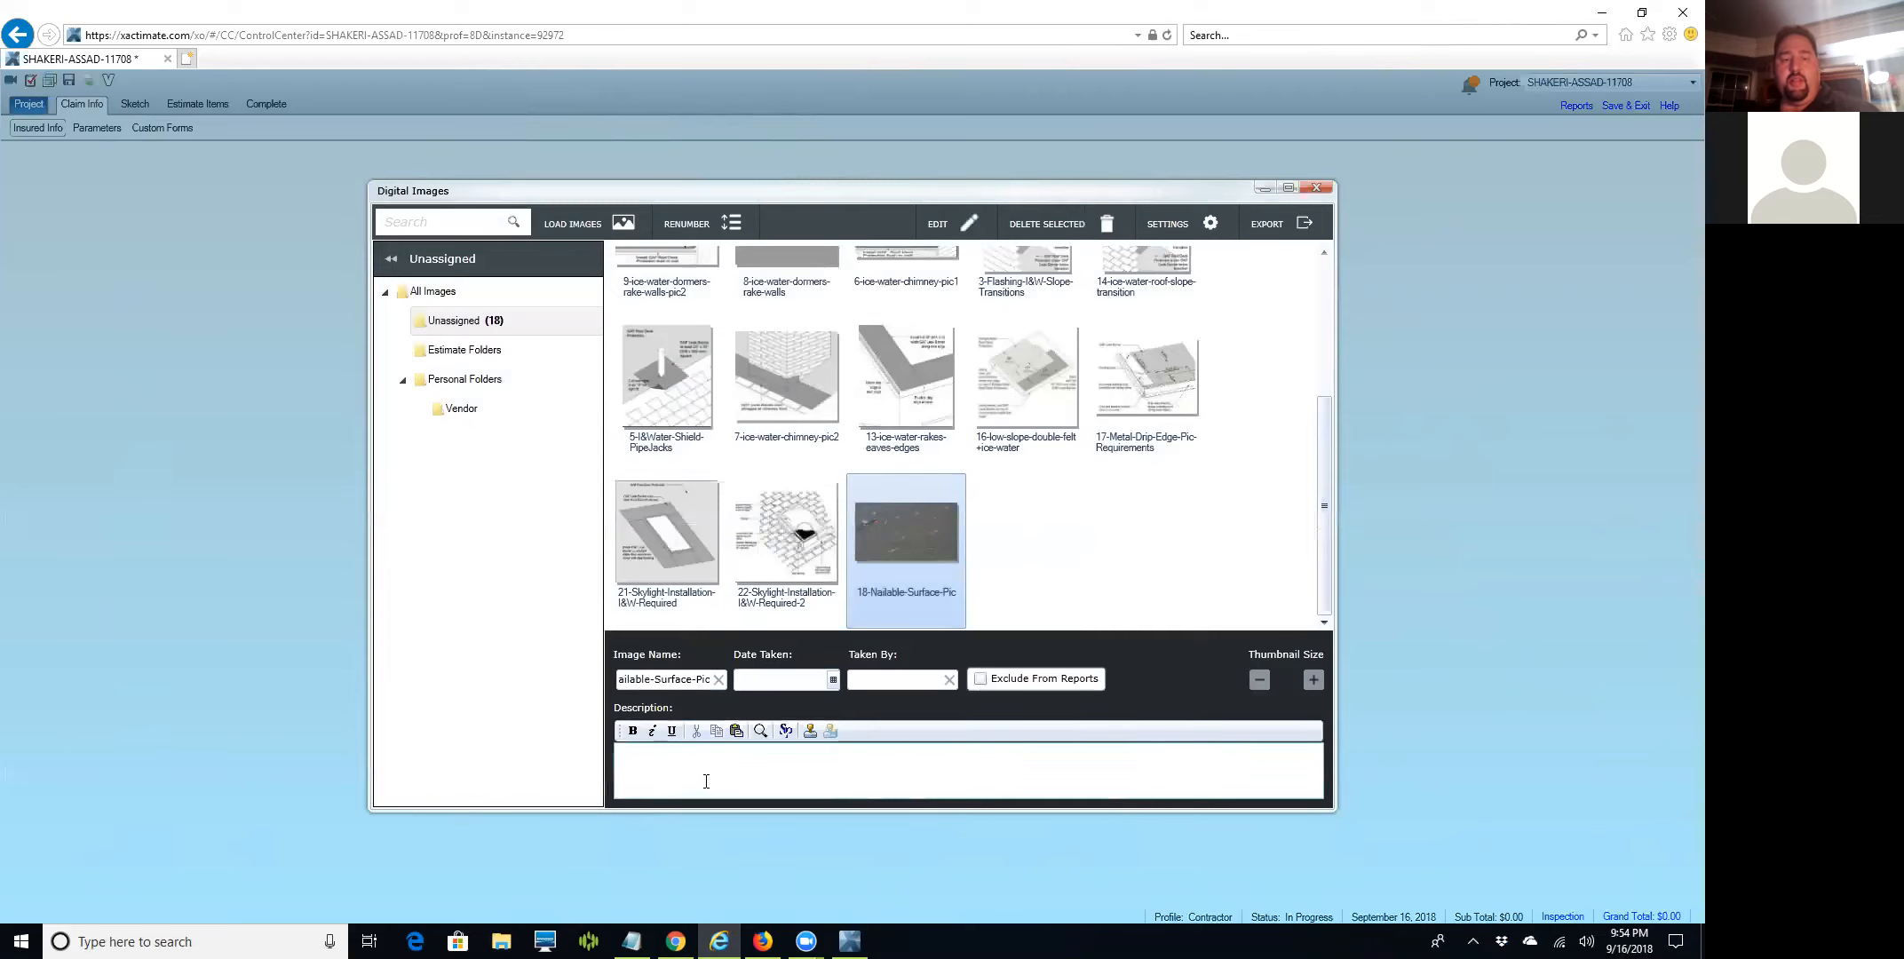
text(sample pic)
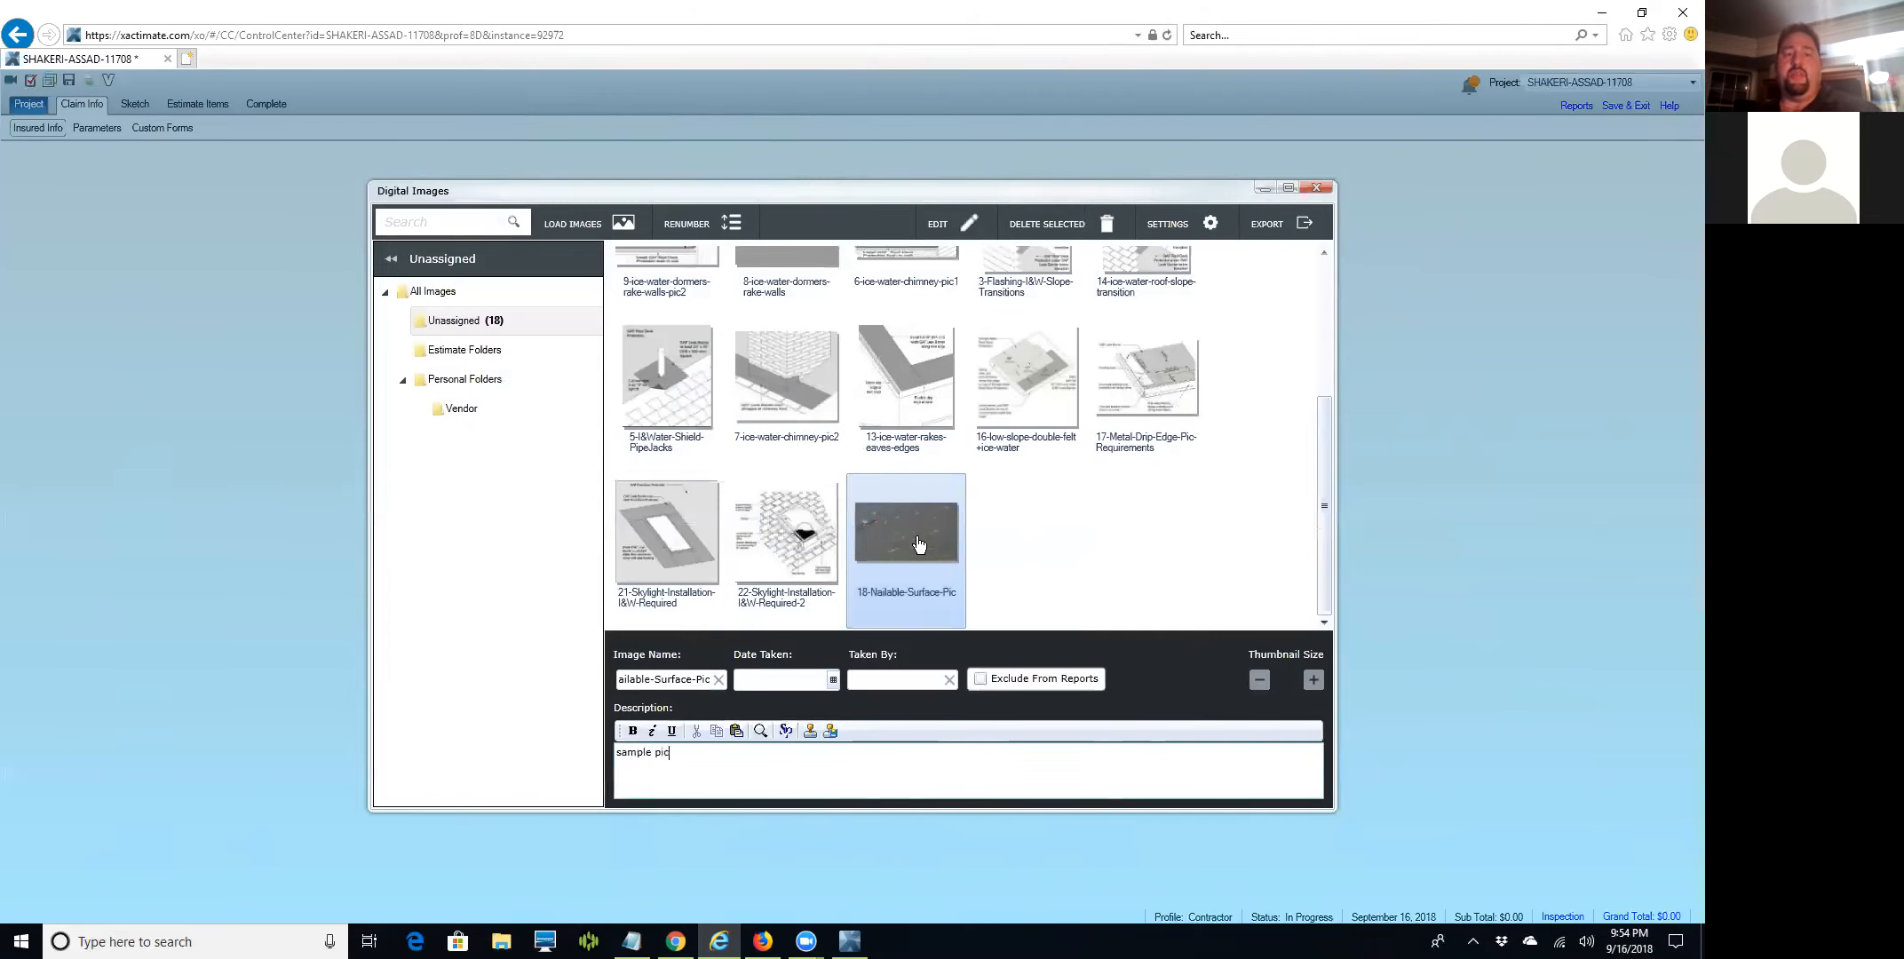
click(1098, 542)
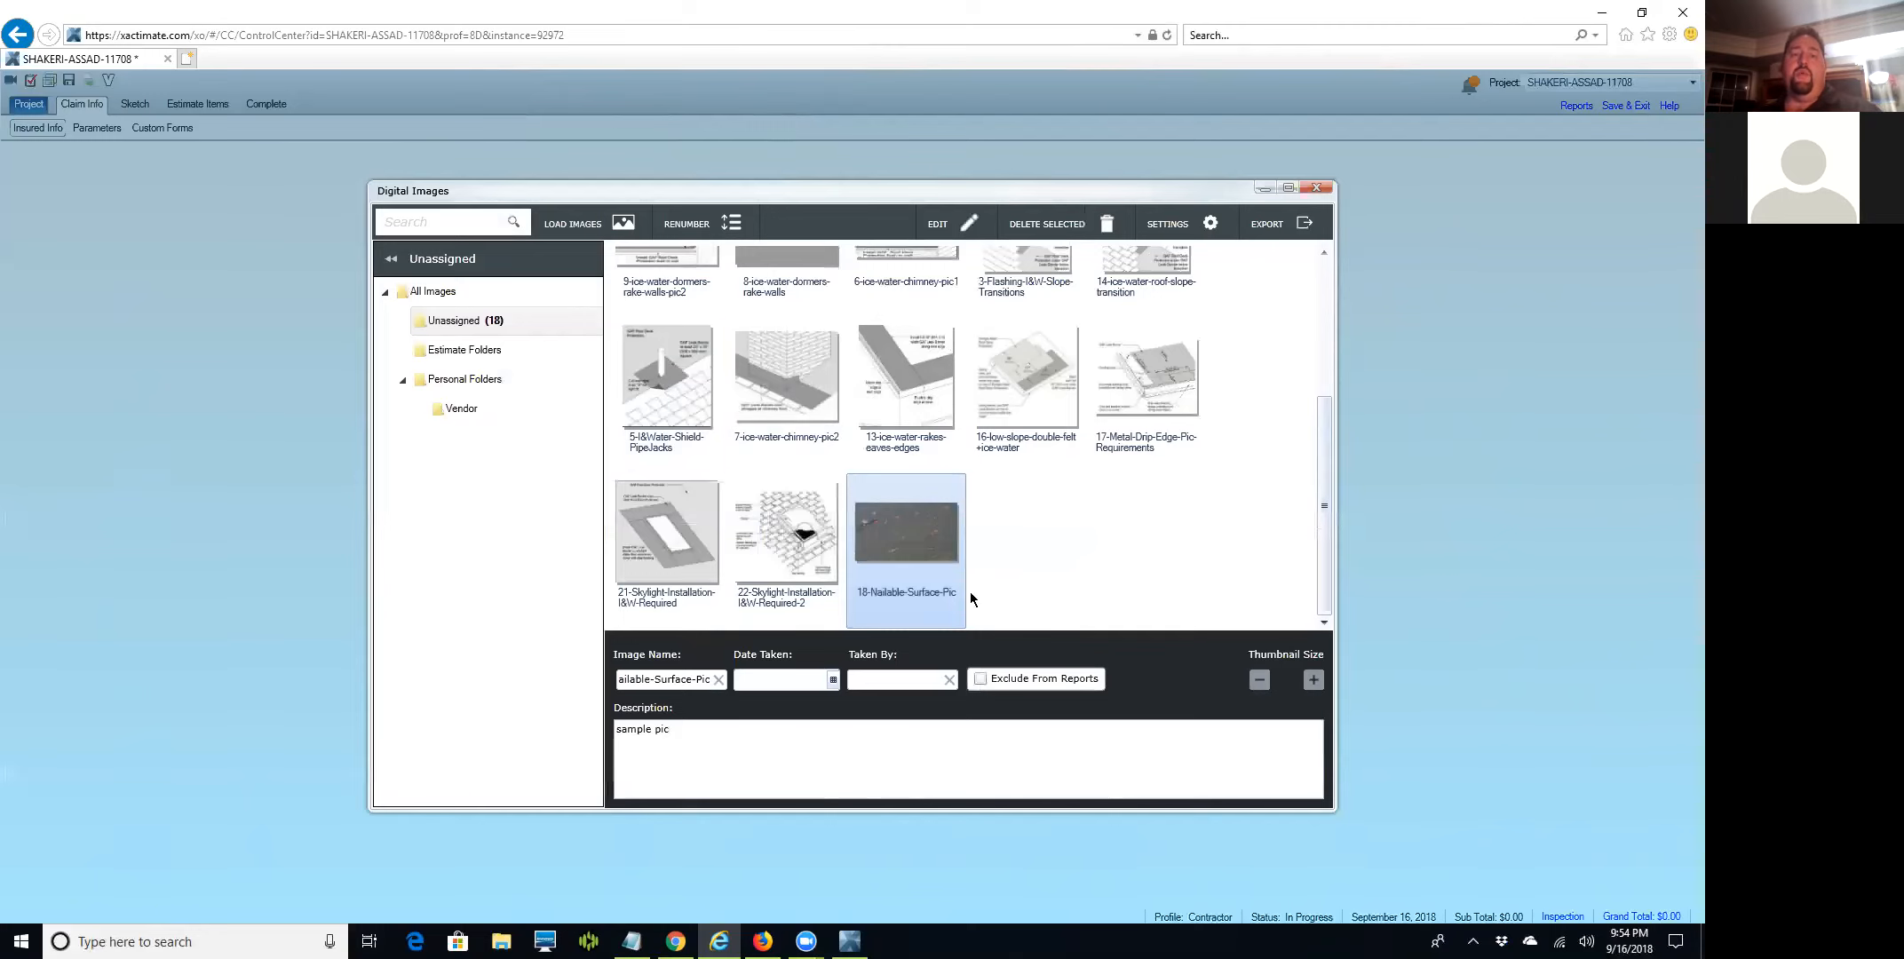
double_click(892, 539)
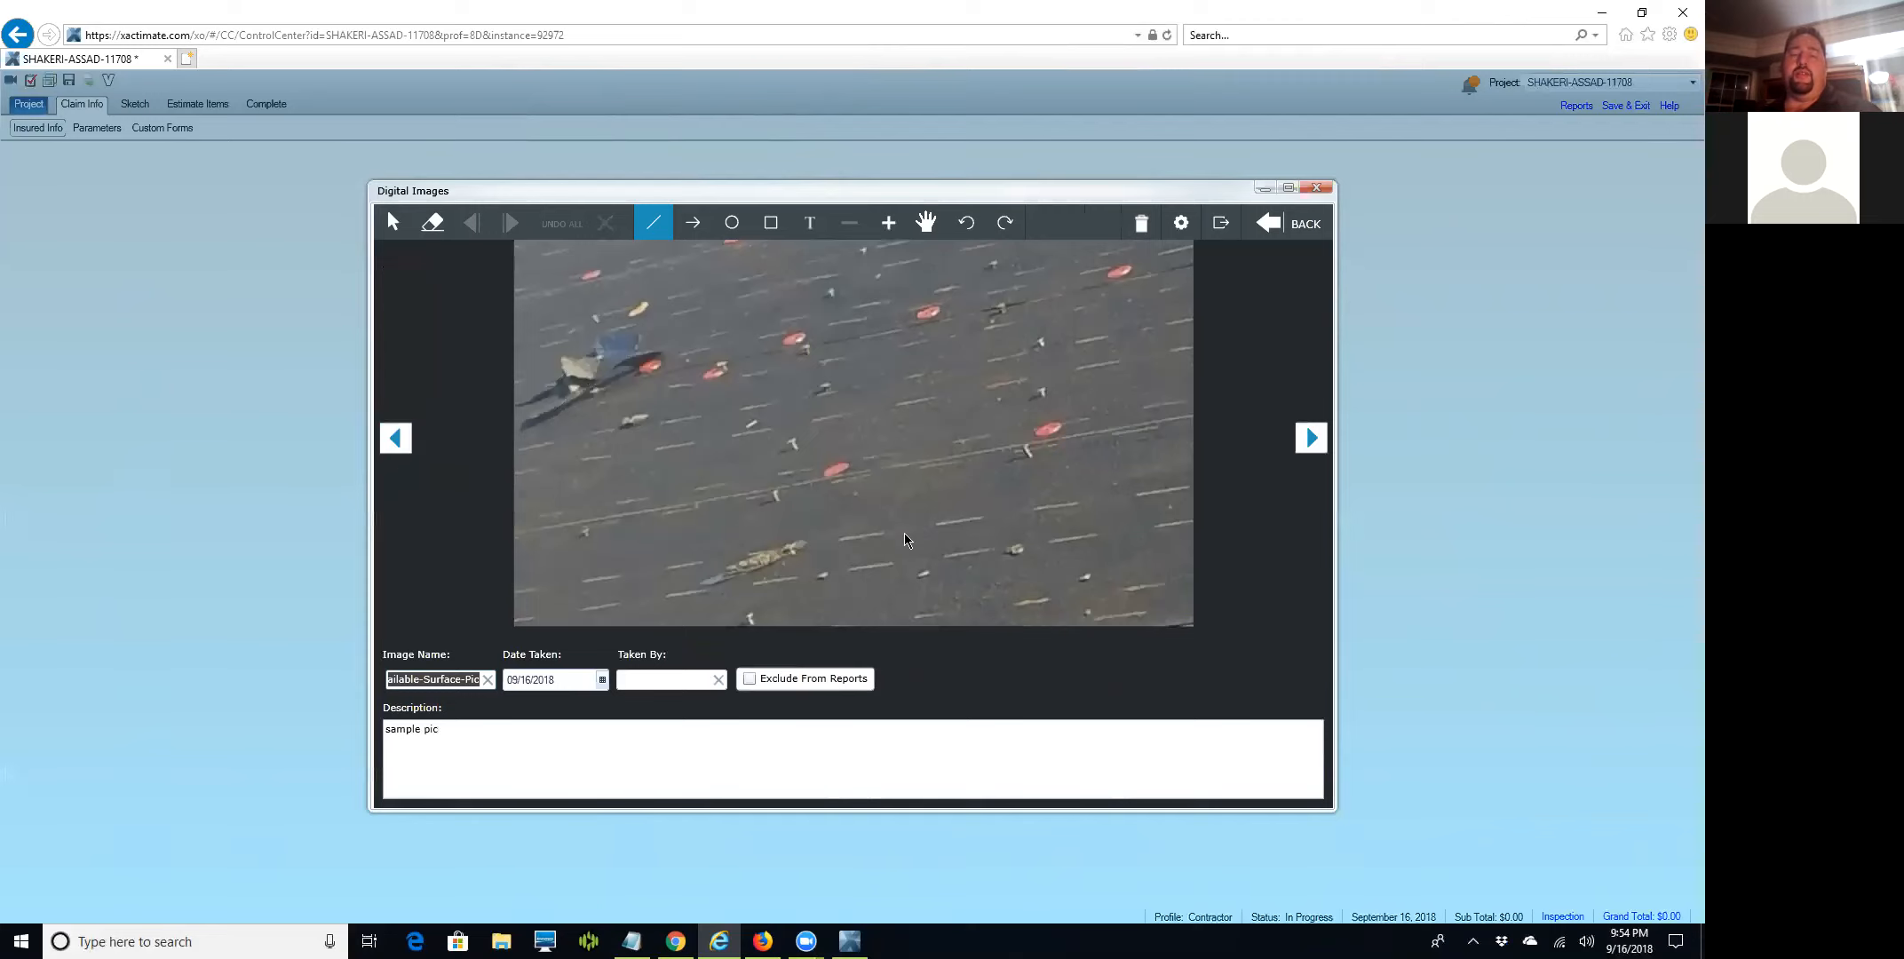
Page back through the roofing diagrams to the hips and ridges diagram.
click(394, 444)
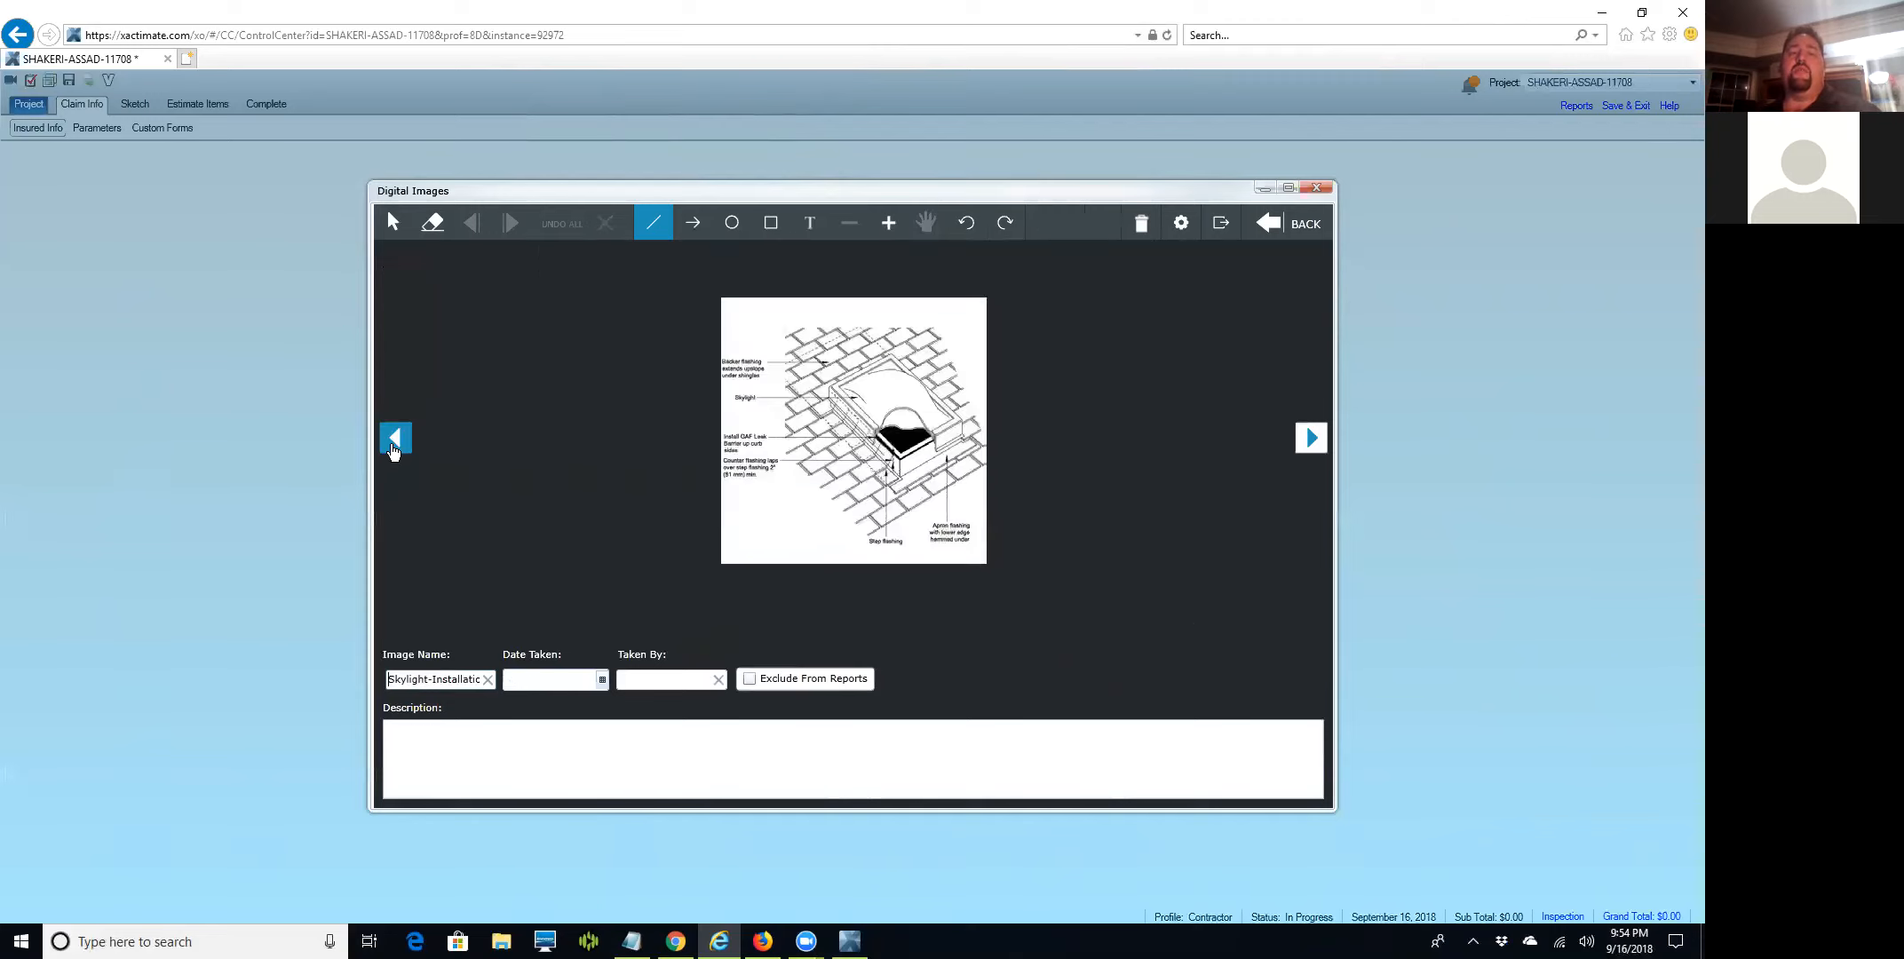
click(395, 444)
click(394, 444)
click(394, 444)
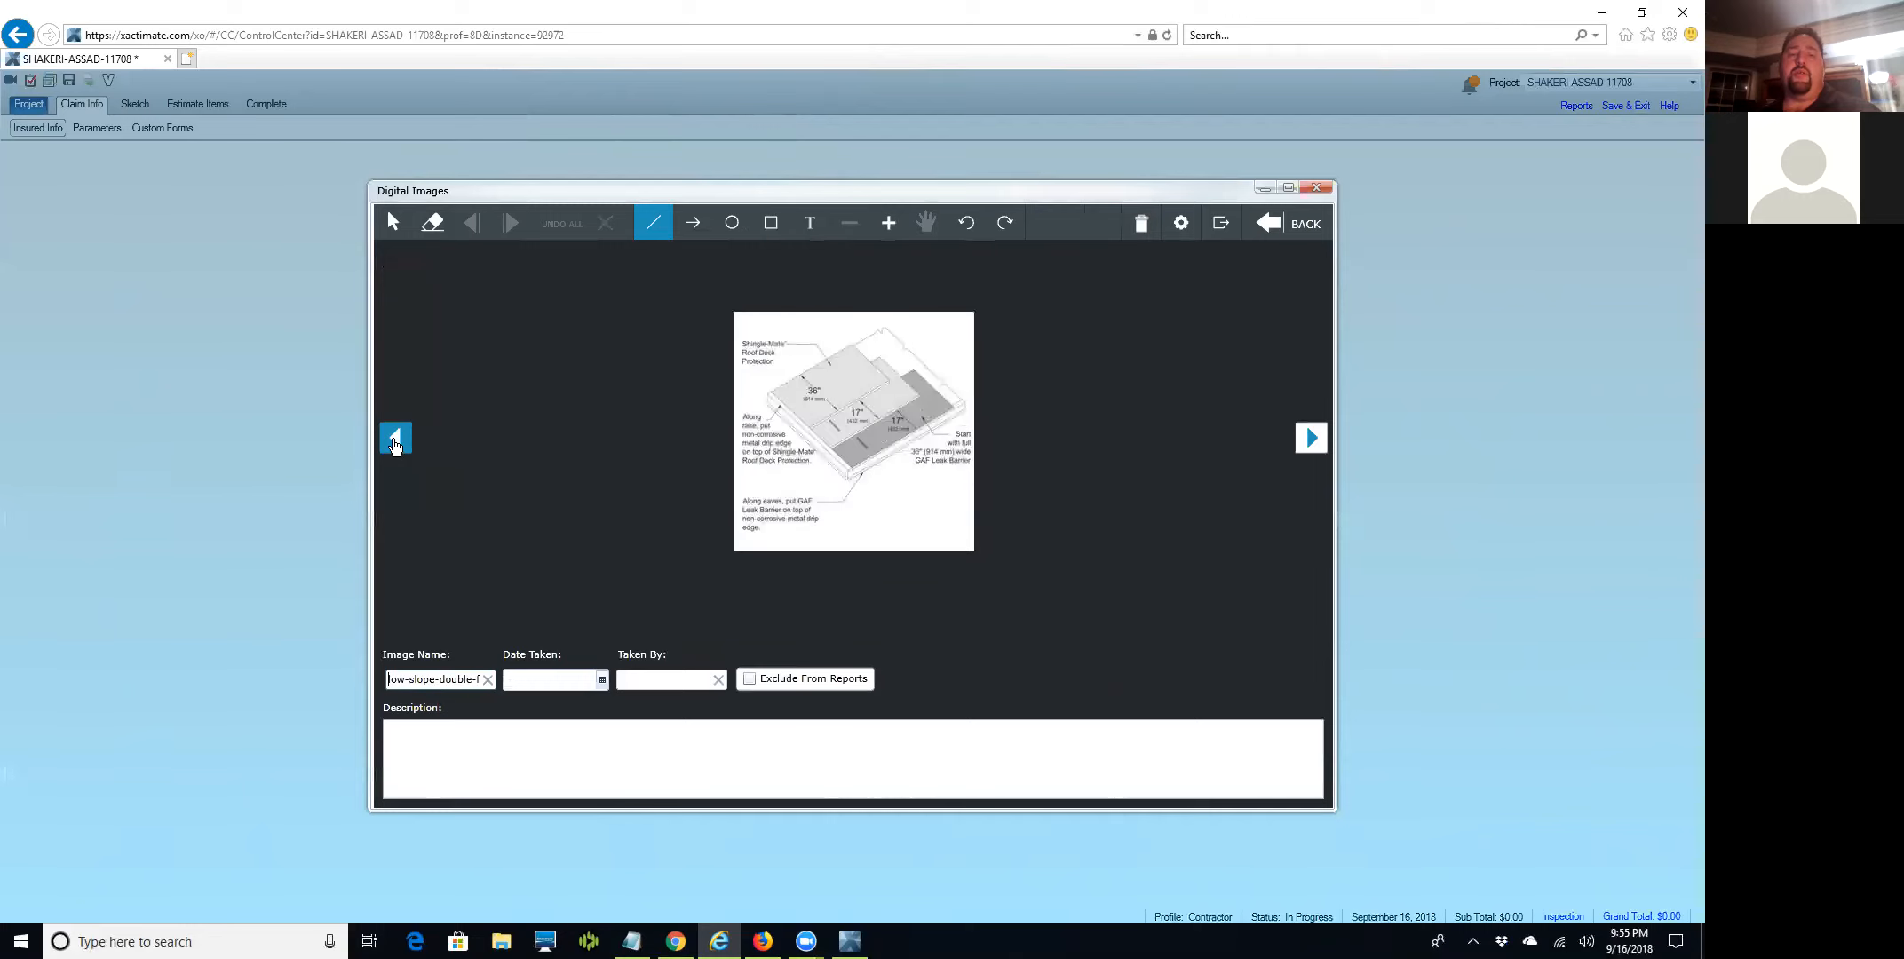
click(394, 442)
click(394, 440)
click(394, 438)
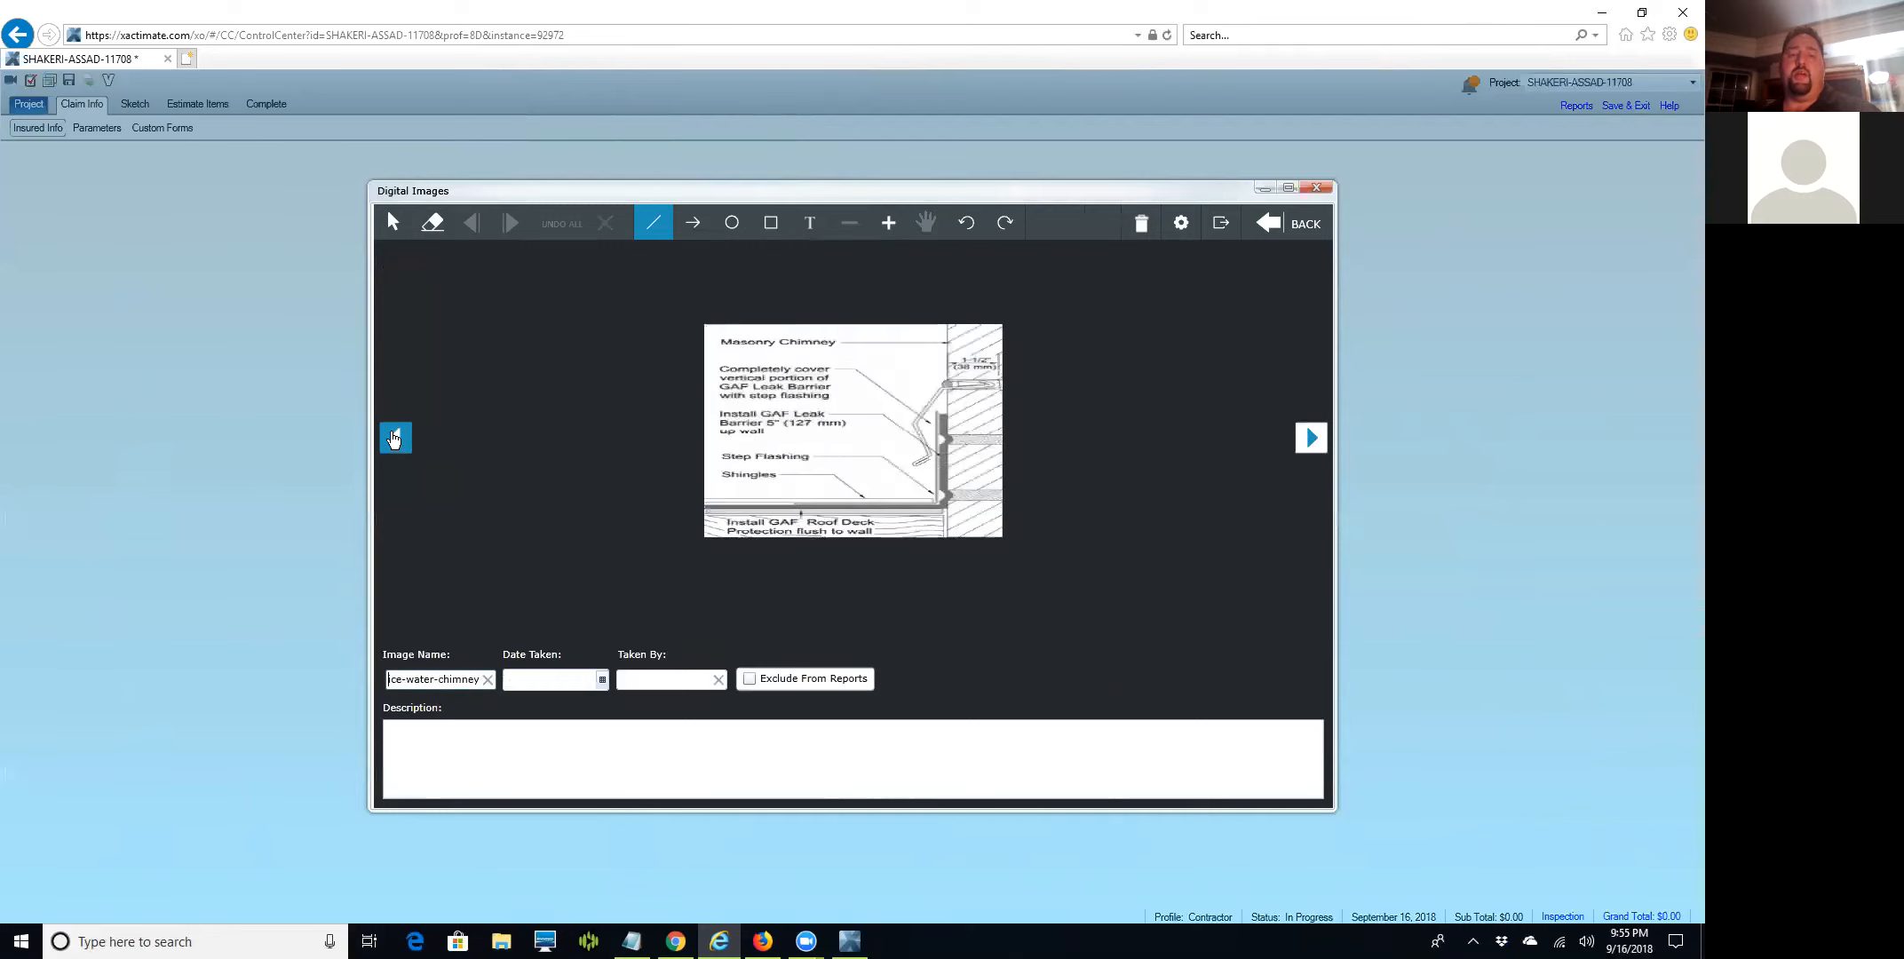
click(393, 437)
click(394, 436)
click(447, 787)
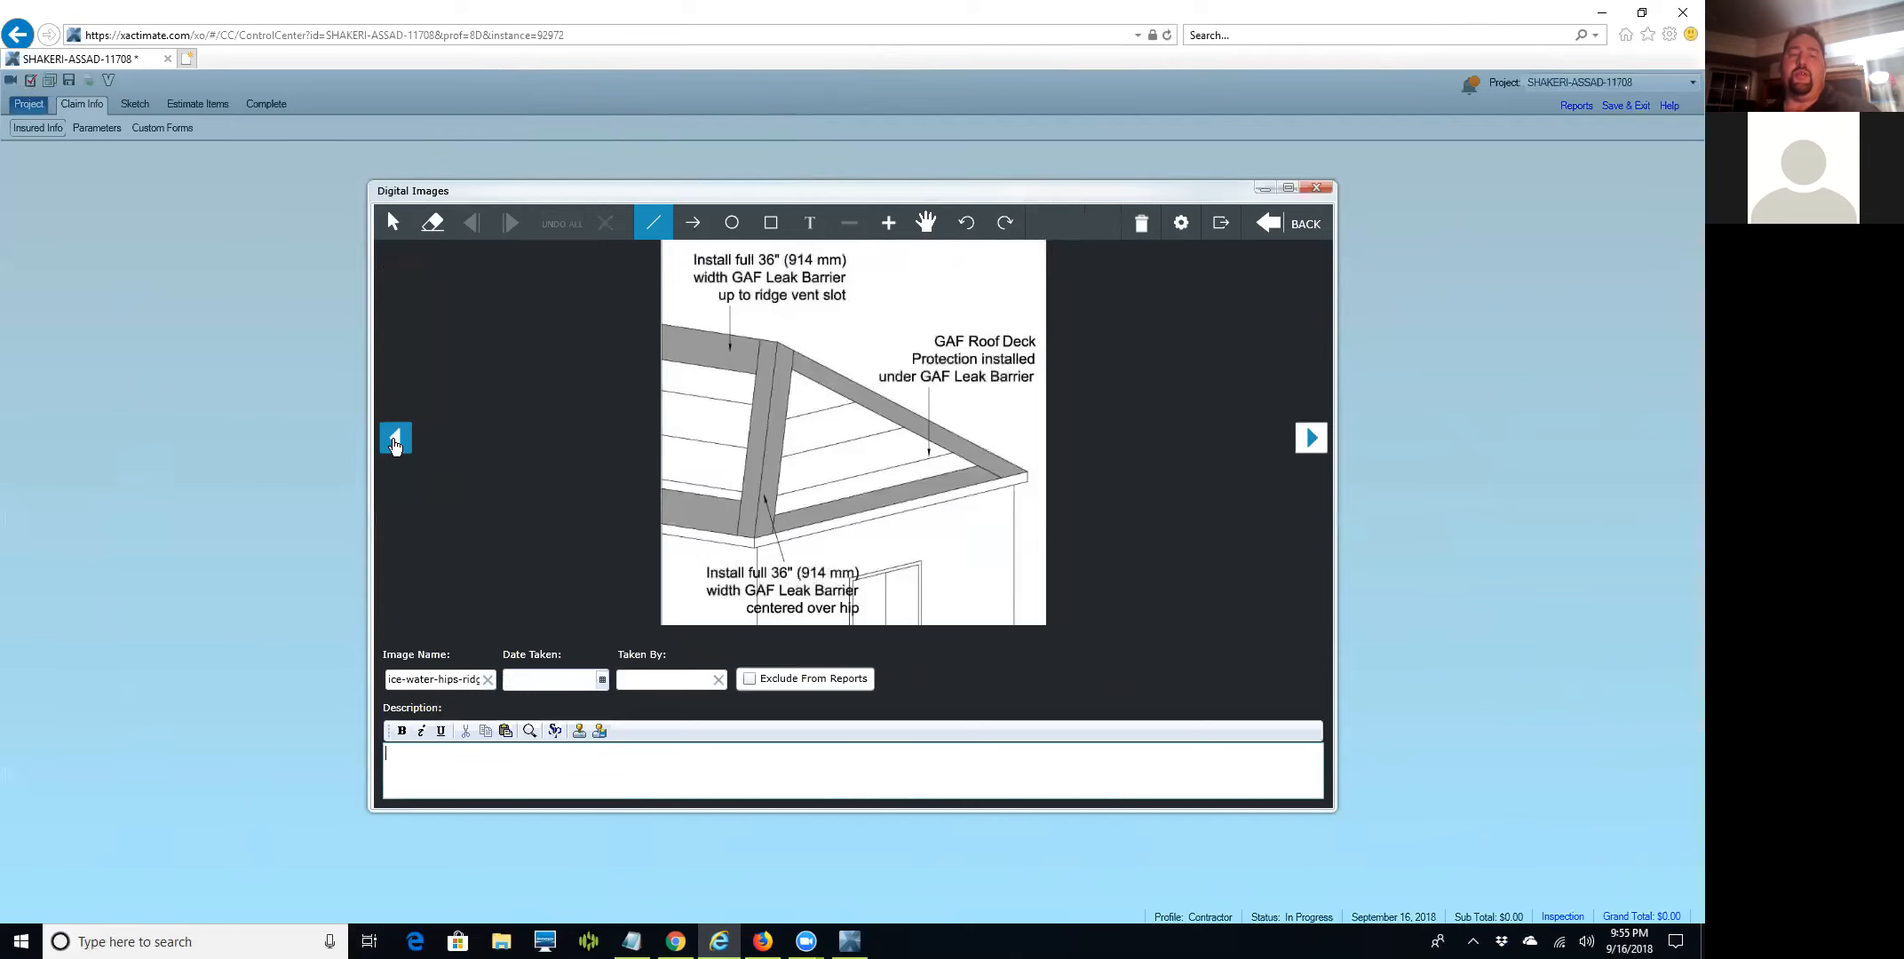
Page back further to the Skylight Installation diagram, then close the image gallery.
click(395, 442)
click(396, 442)
click(395, 442)
click(395, 442)
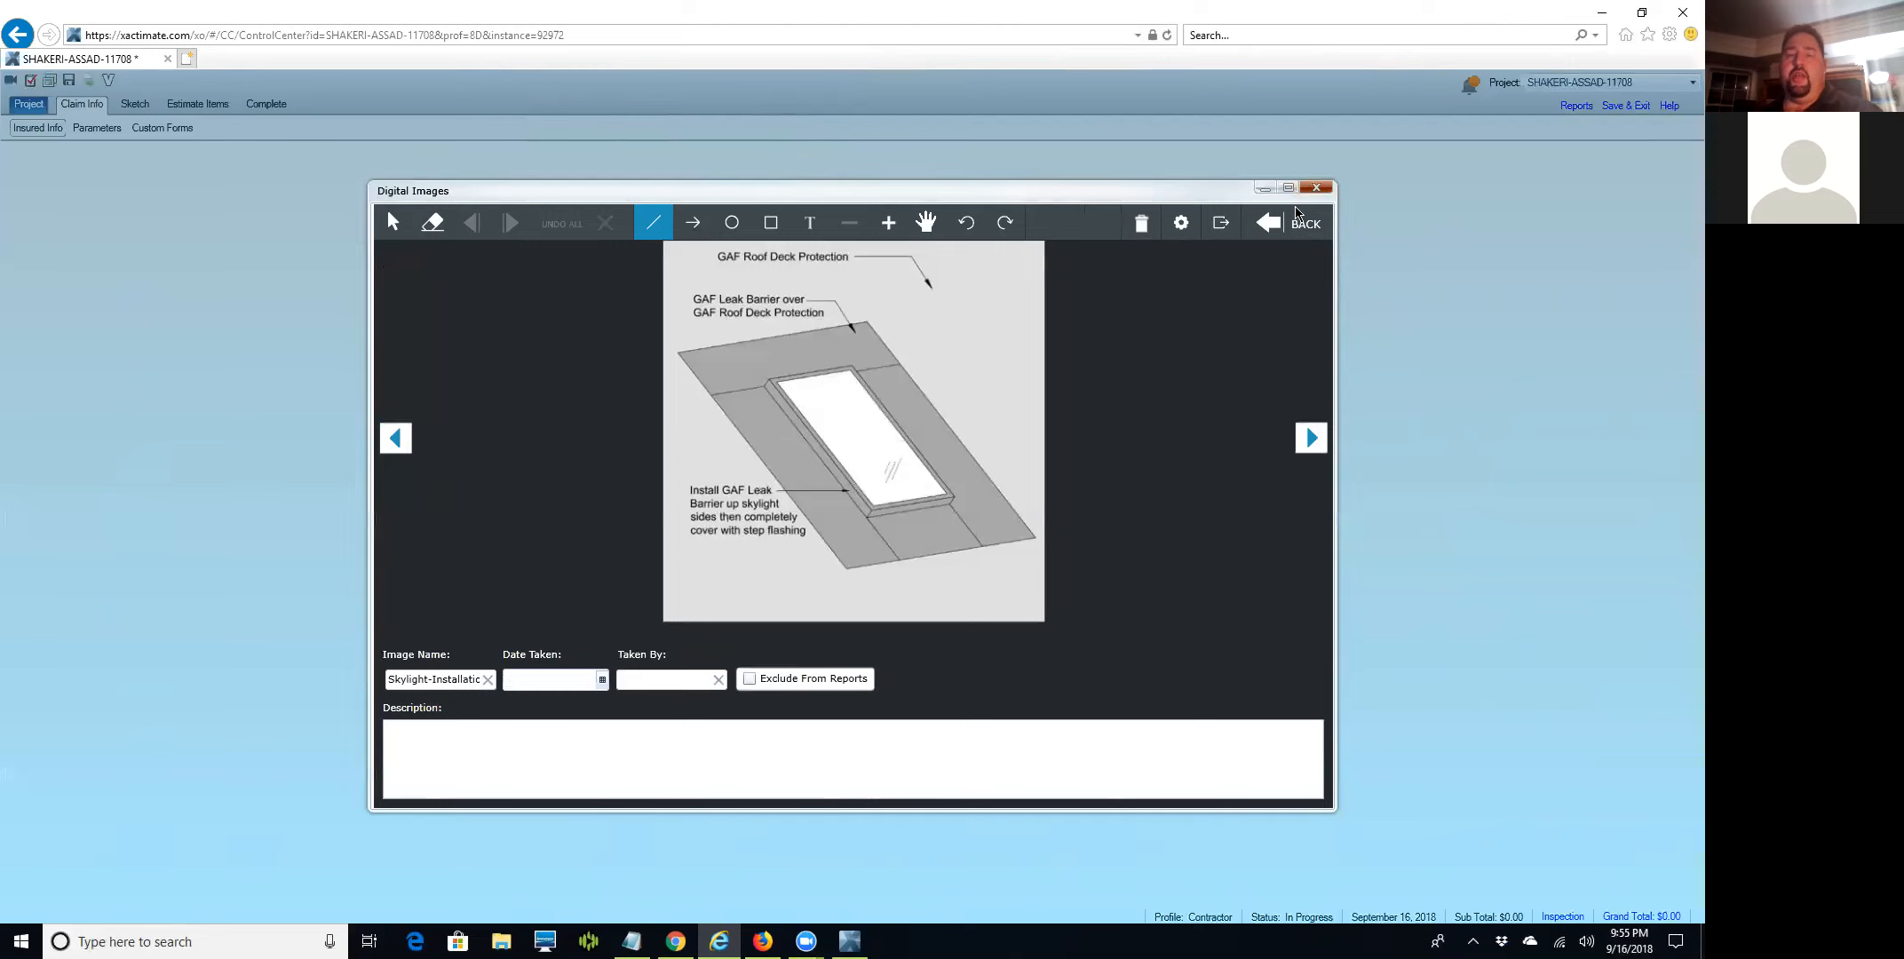
click(1316, 187)
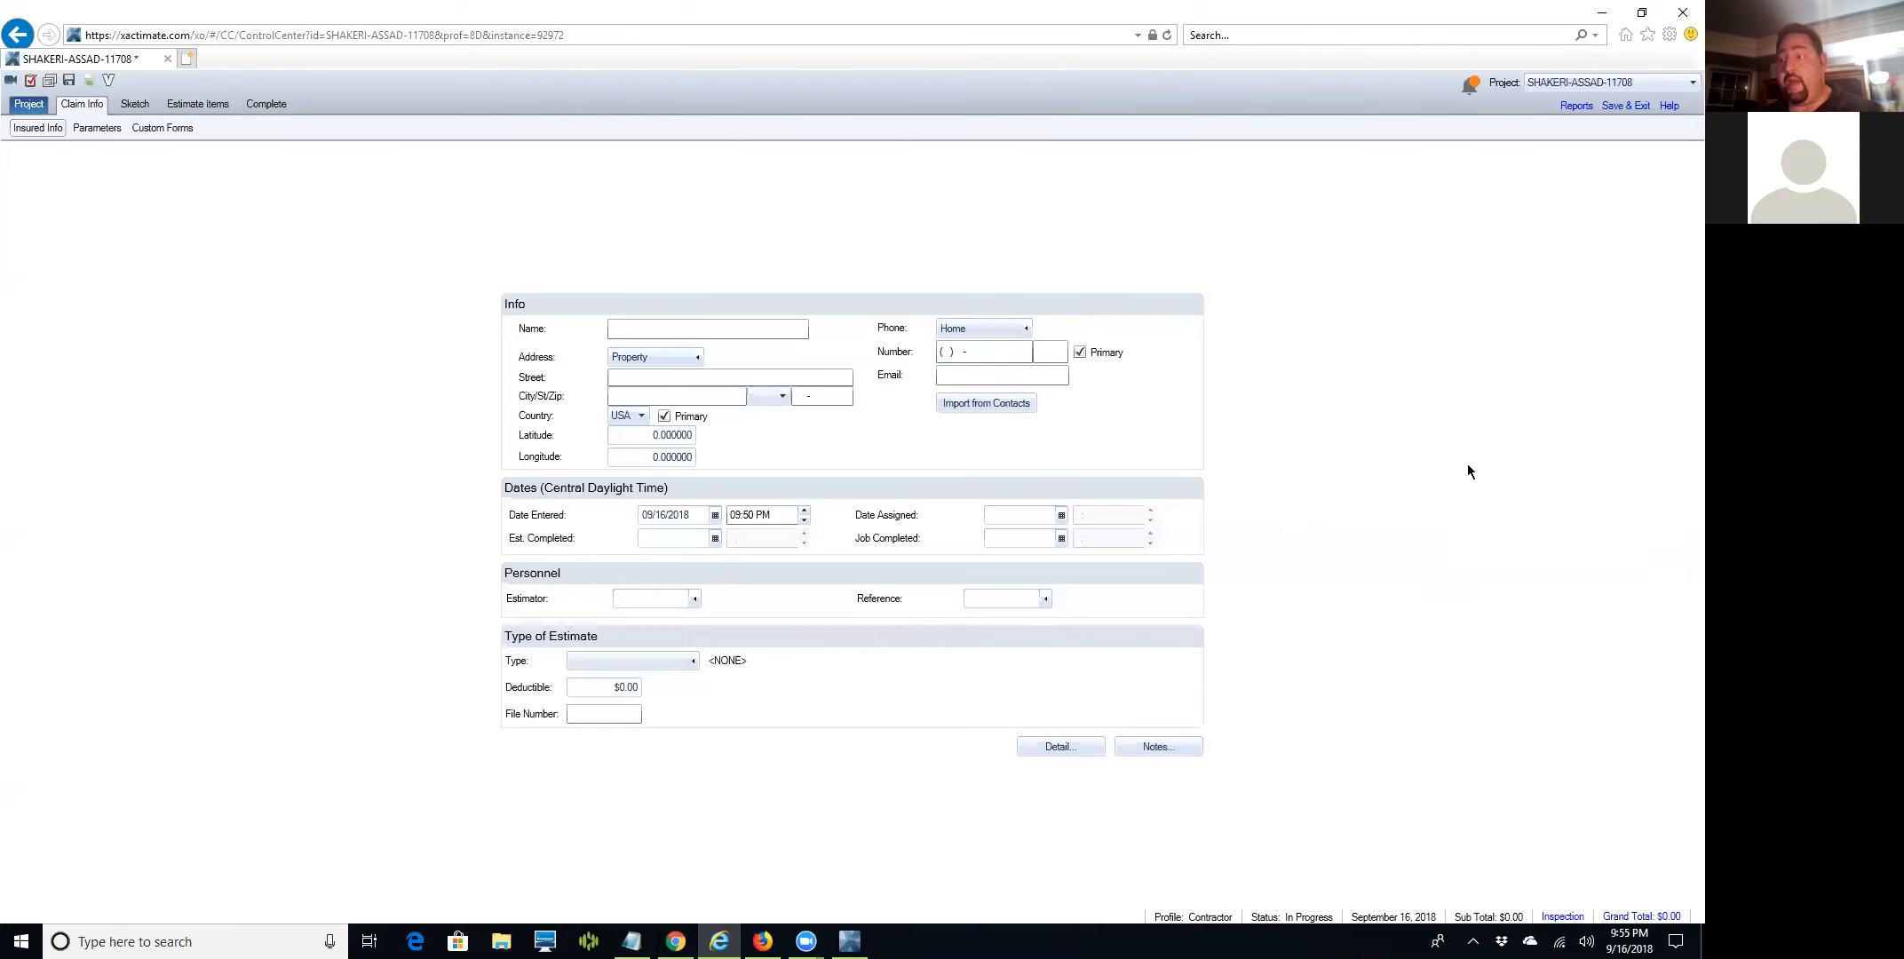
Enter the insured's full name and the property's street address.
click(781, 330)
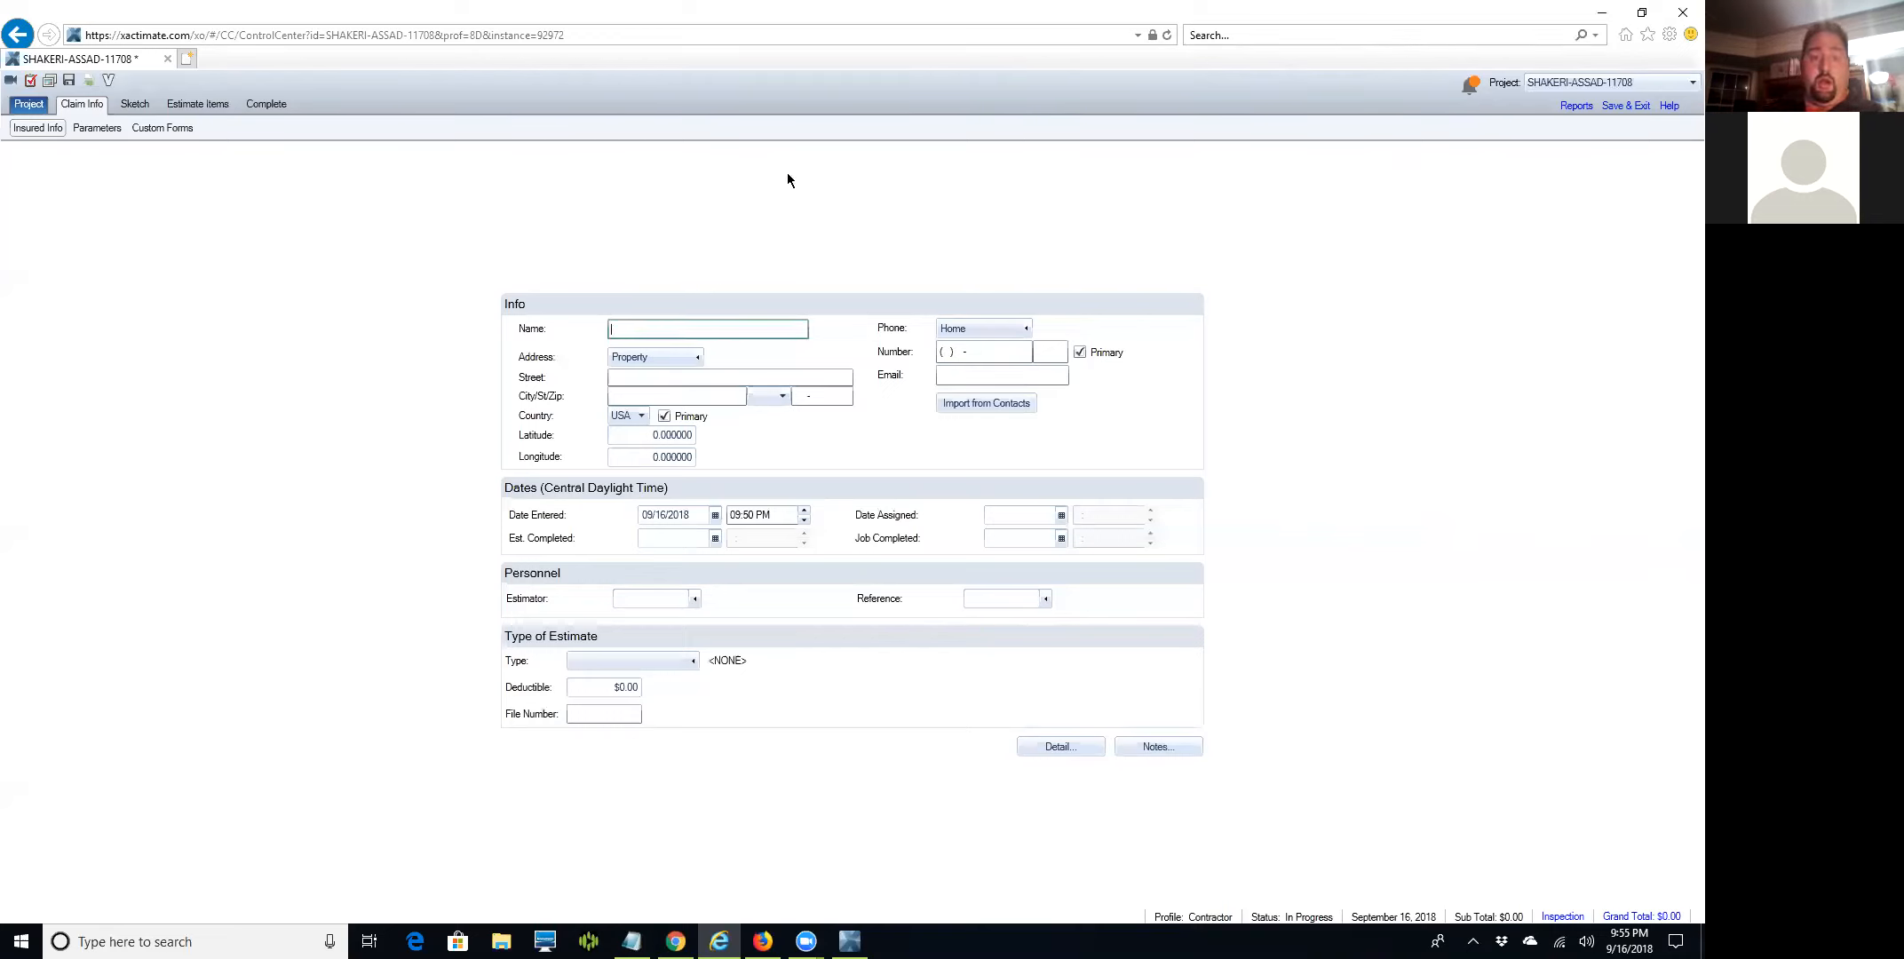
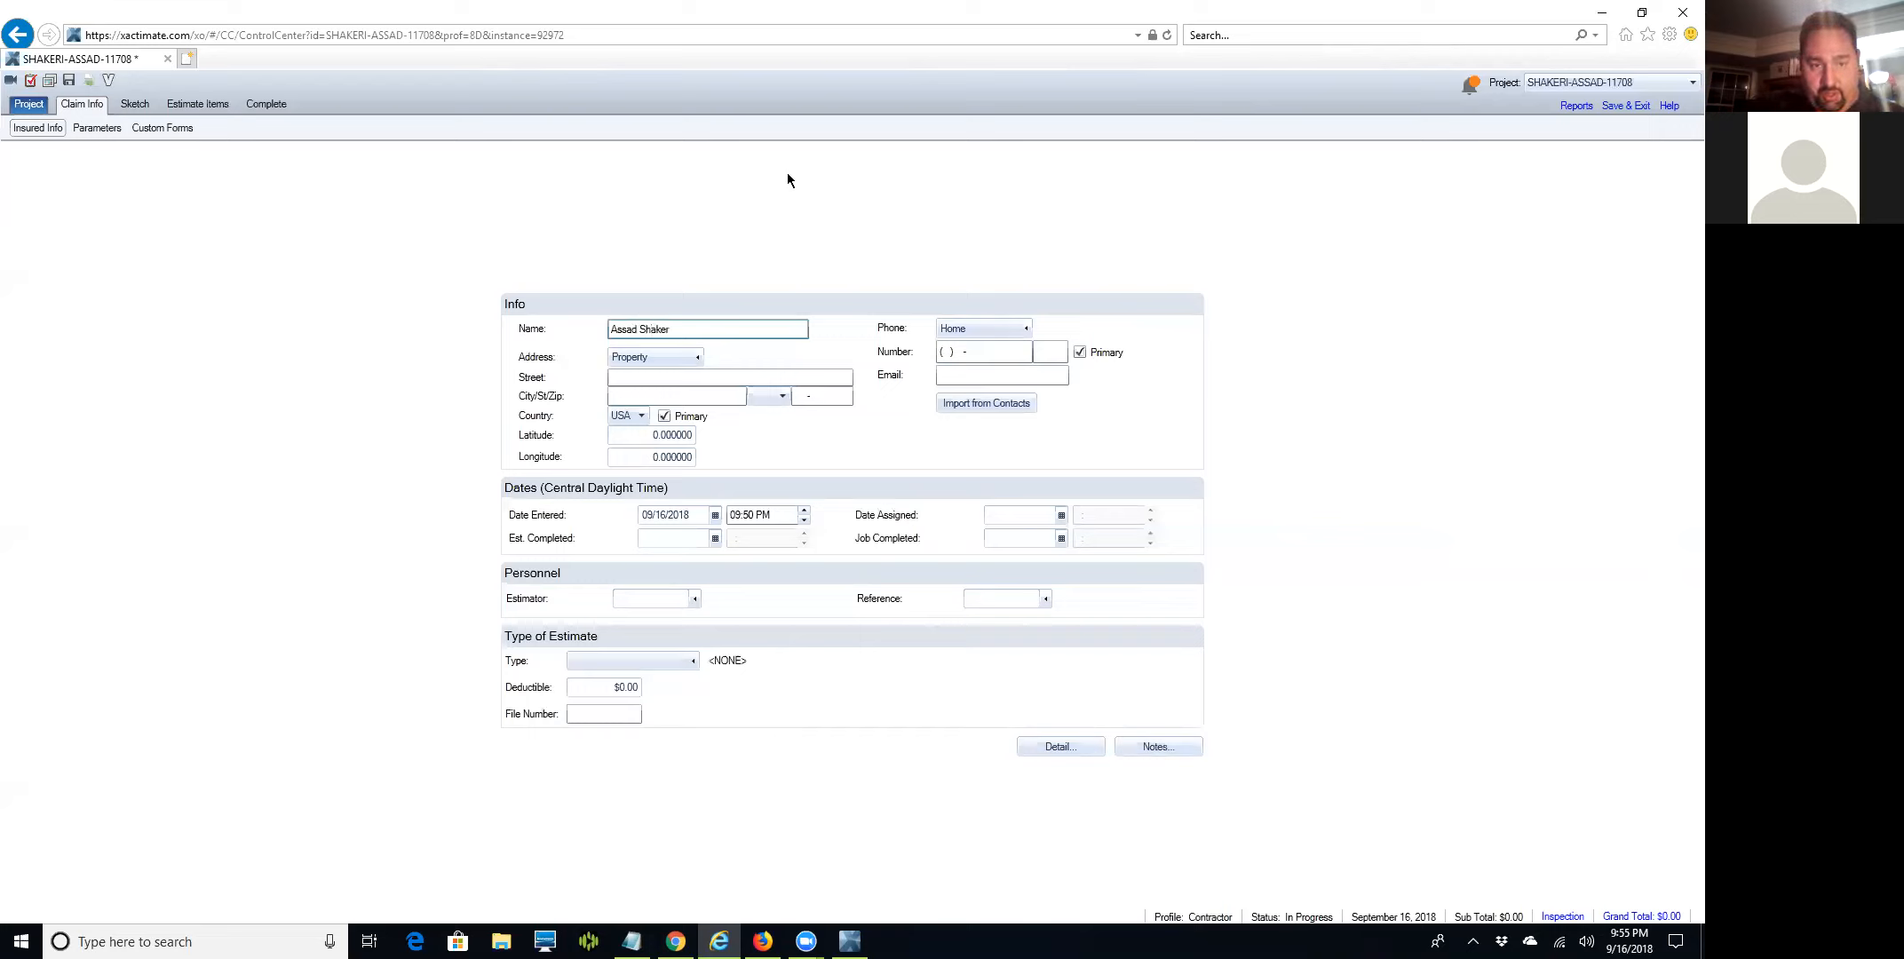
key(Tab)
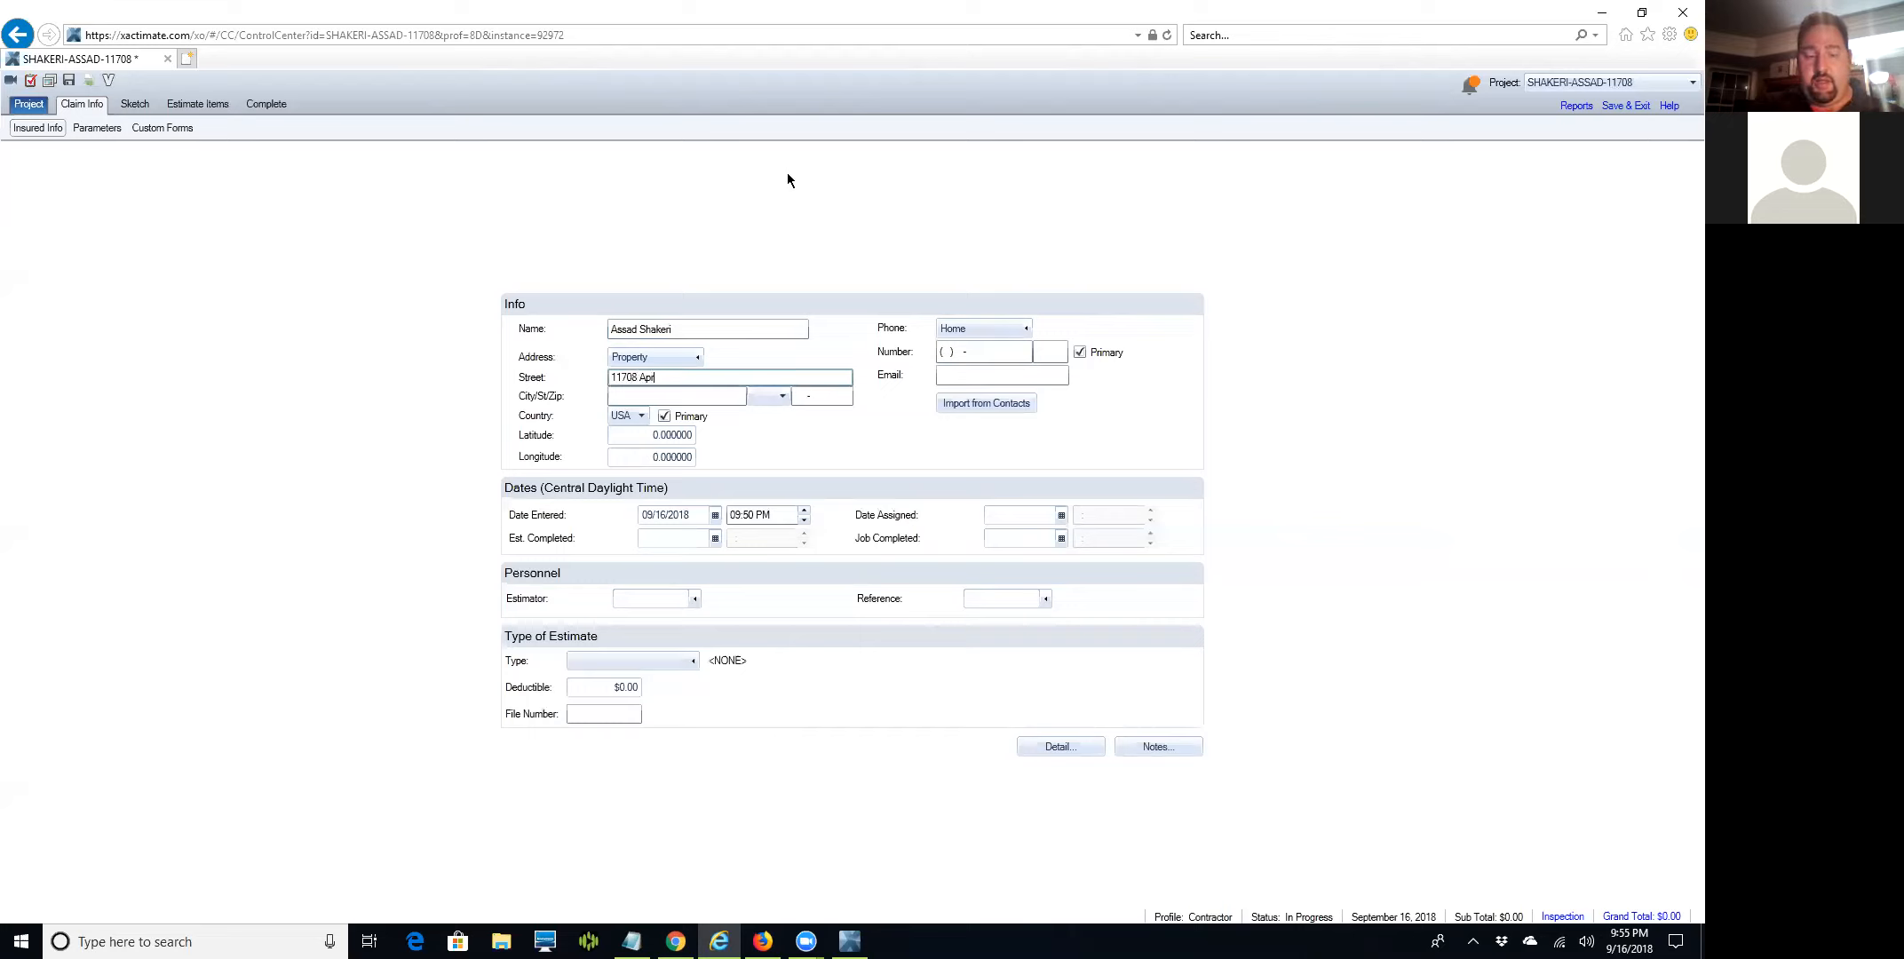
text(bud Drive)
Fill in the property's city, state and ZIP code.
key(Tab)
text(Richmo)
key(BackSpace)
key(BackSpace)
key(BackSpace)
key(BackSpace)
key(BackSpace)
key(BackSpace)
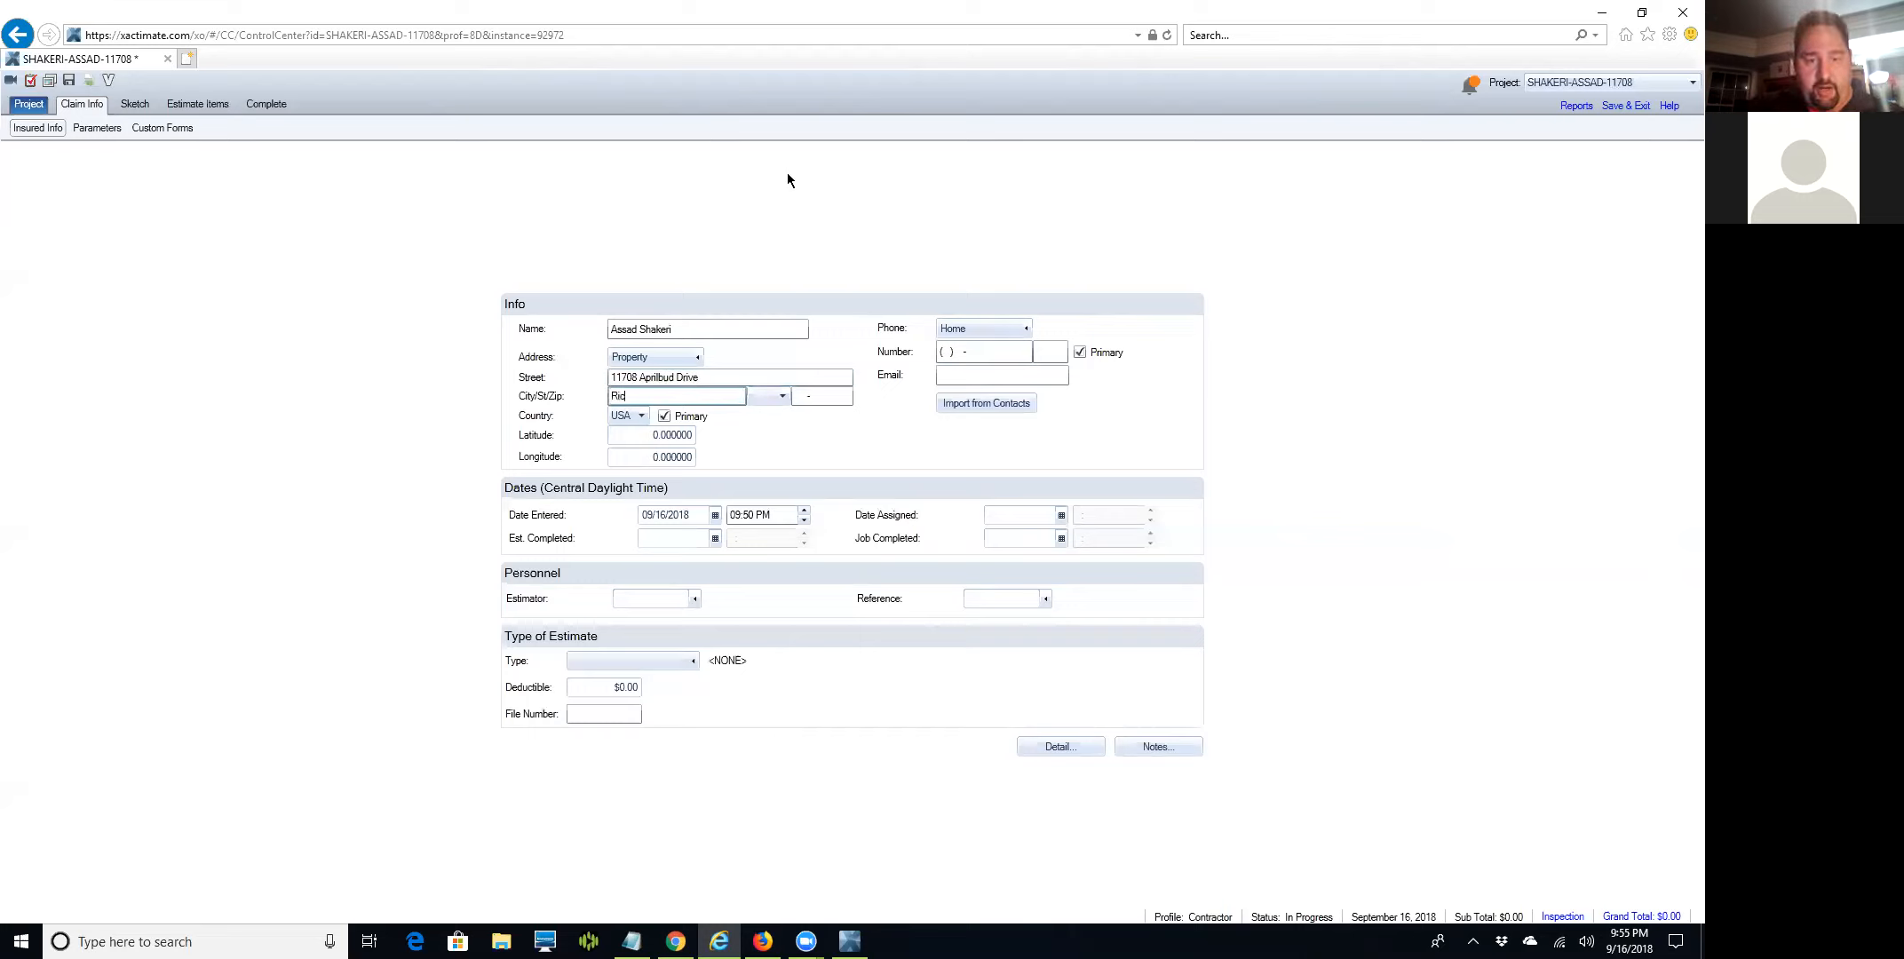
text(Henrico)
key(Tab)
text(VA)
key(Tab)
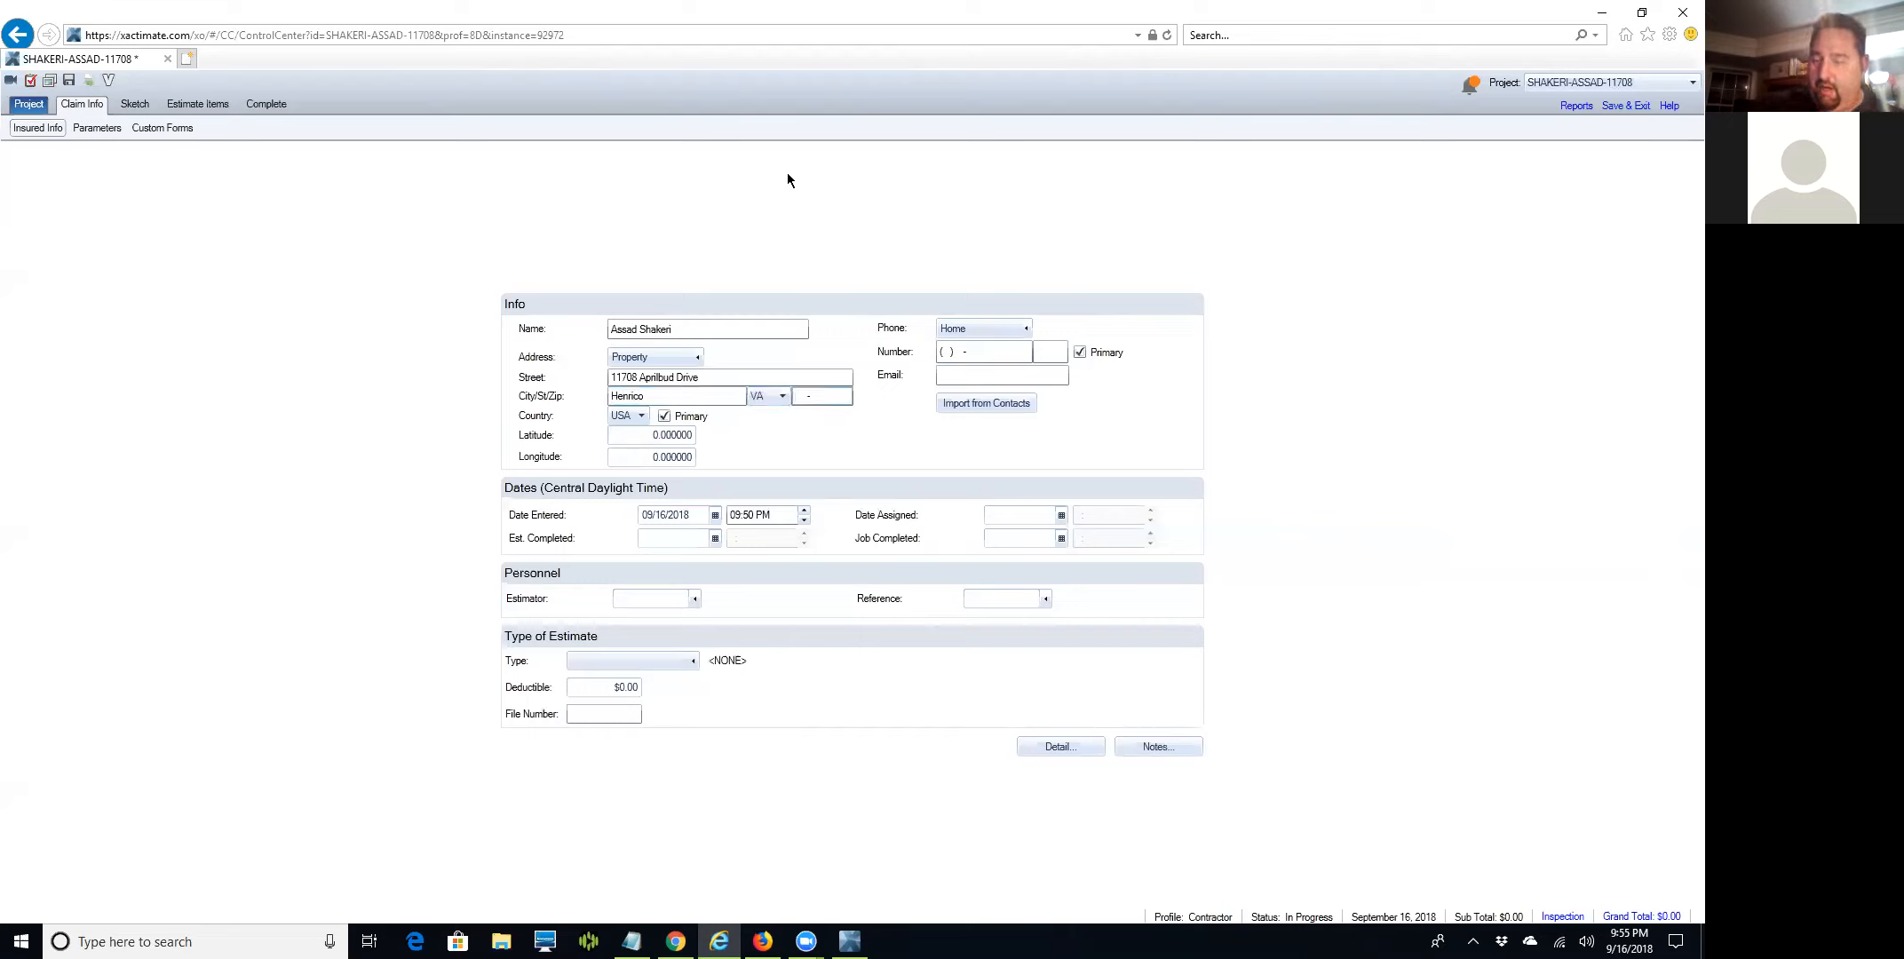
text(23233)
key(Tab)
key(Tab)
key(Tab)
key(Tab)
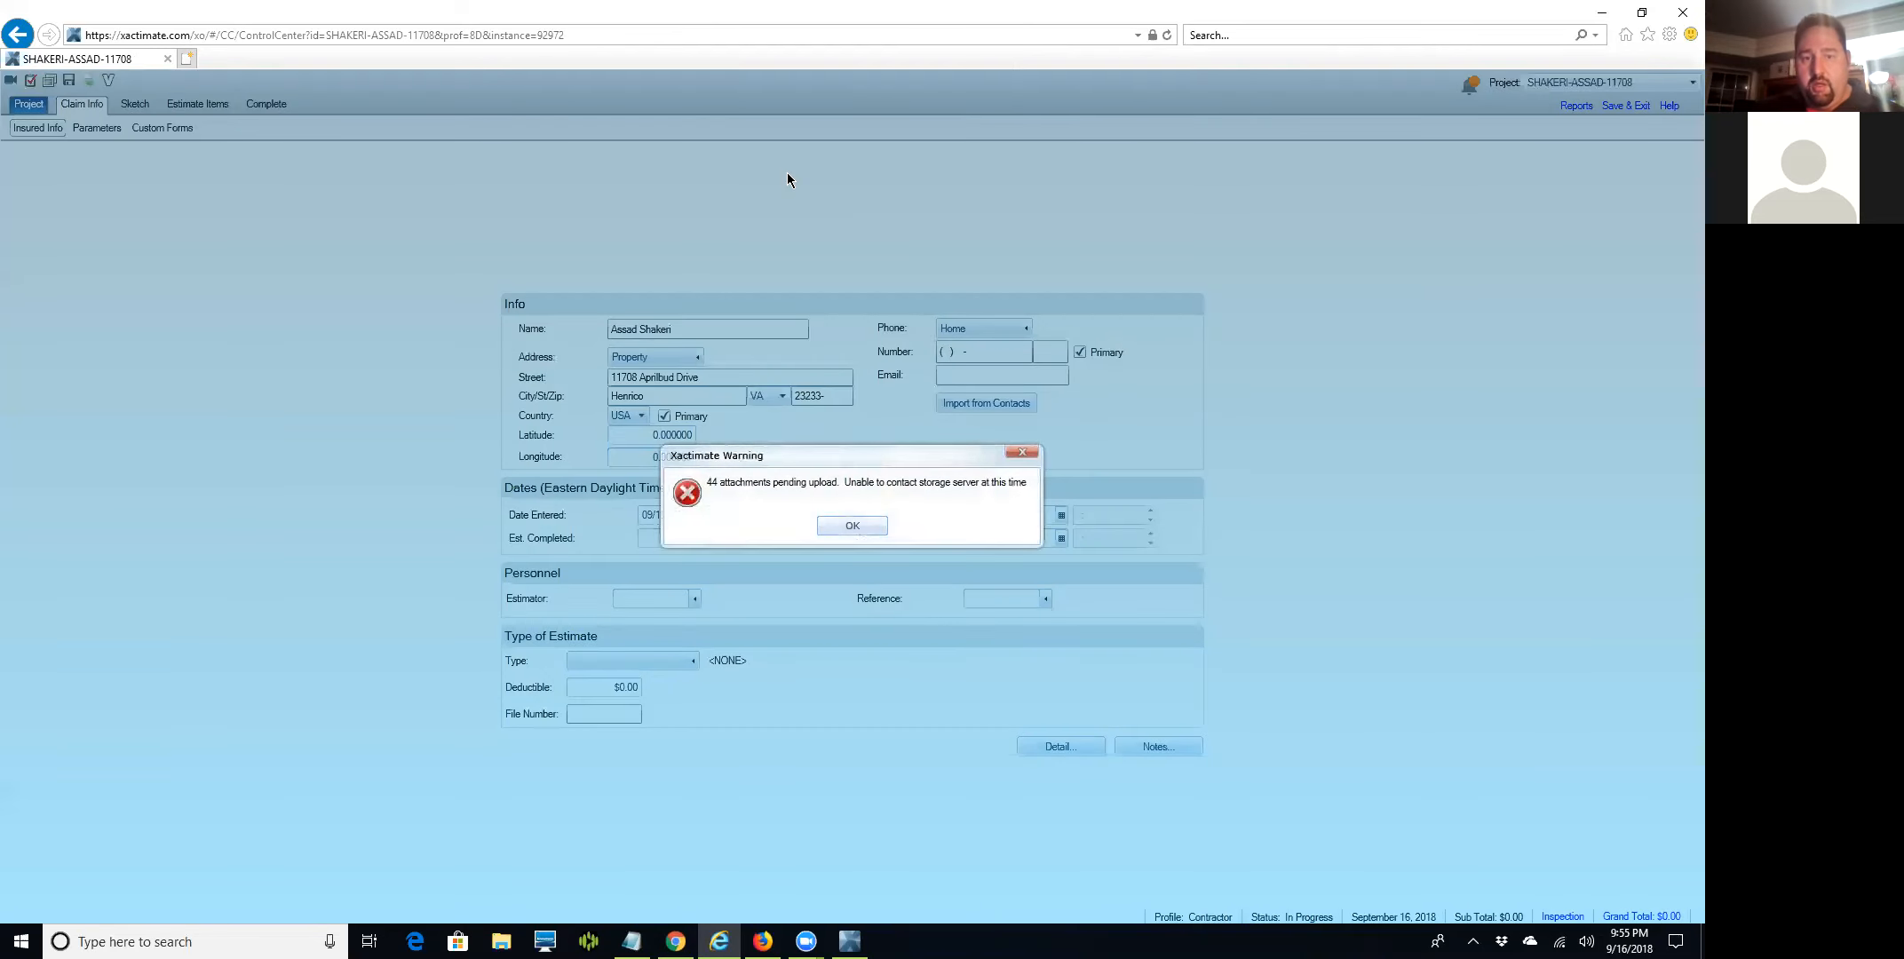
Save the estimate from the project level, acknowledging the pending-attachments warnings.
click(844, 528)
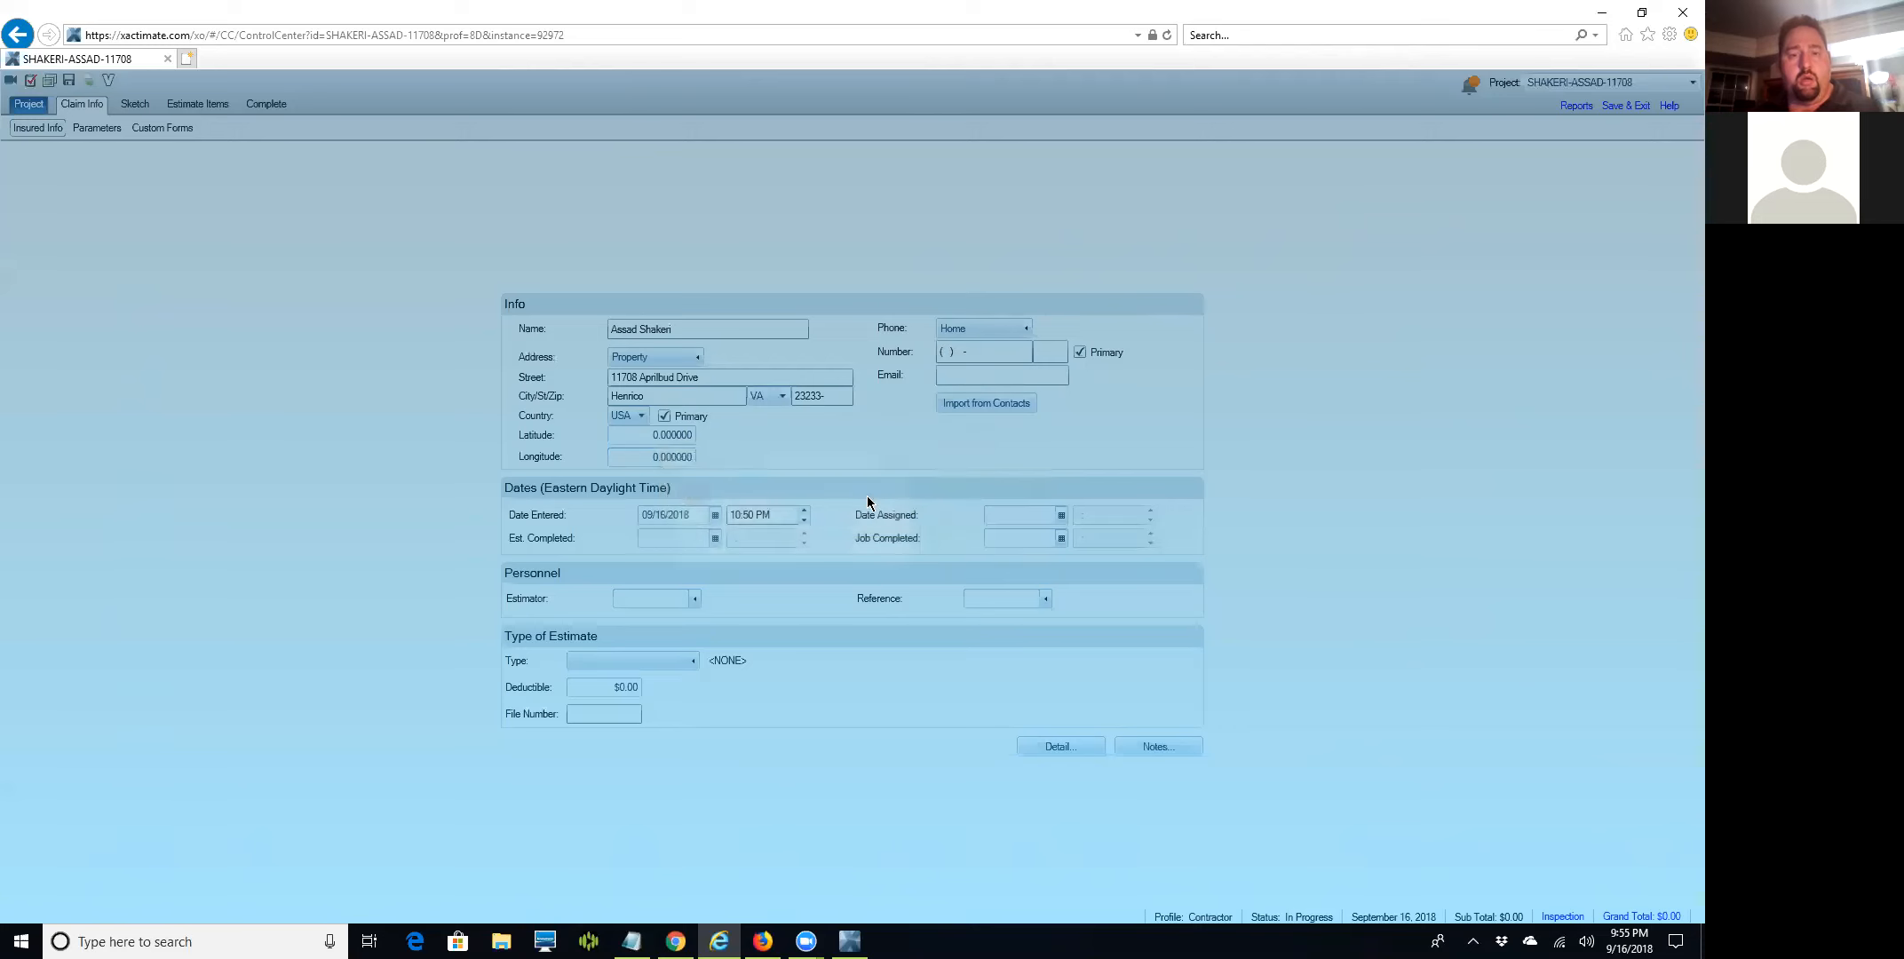
click(29, 109)
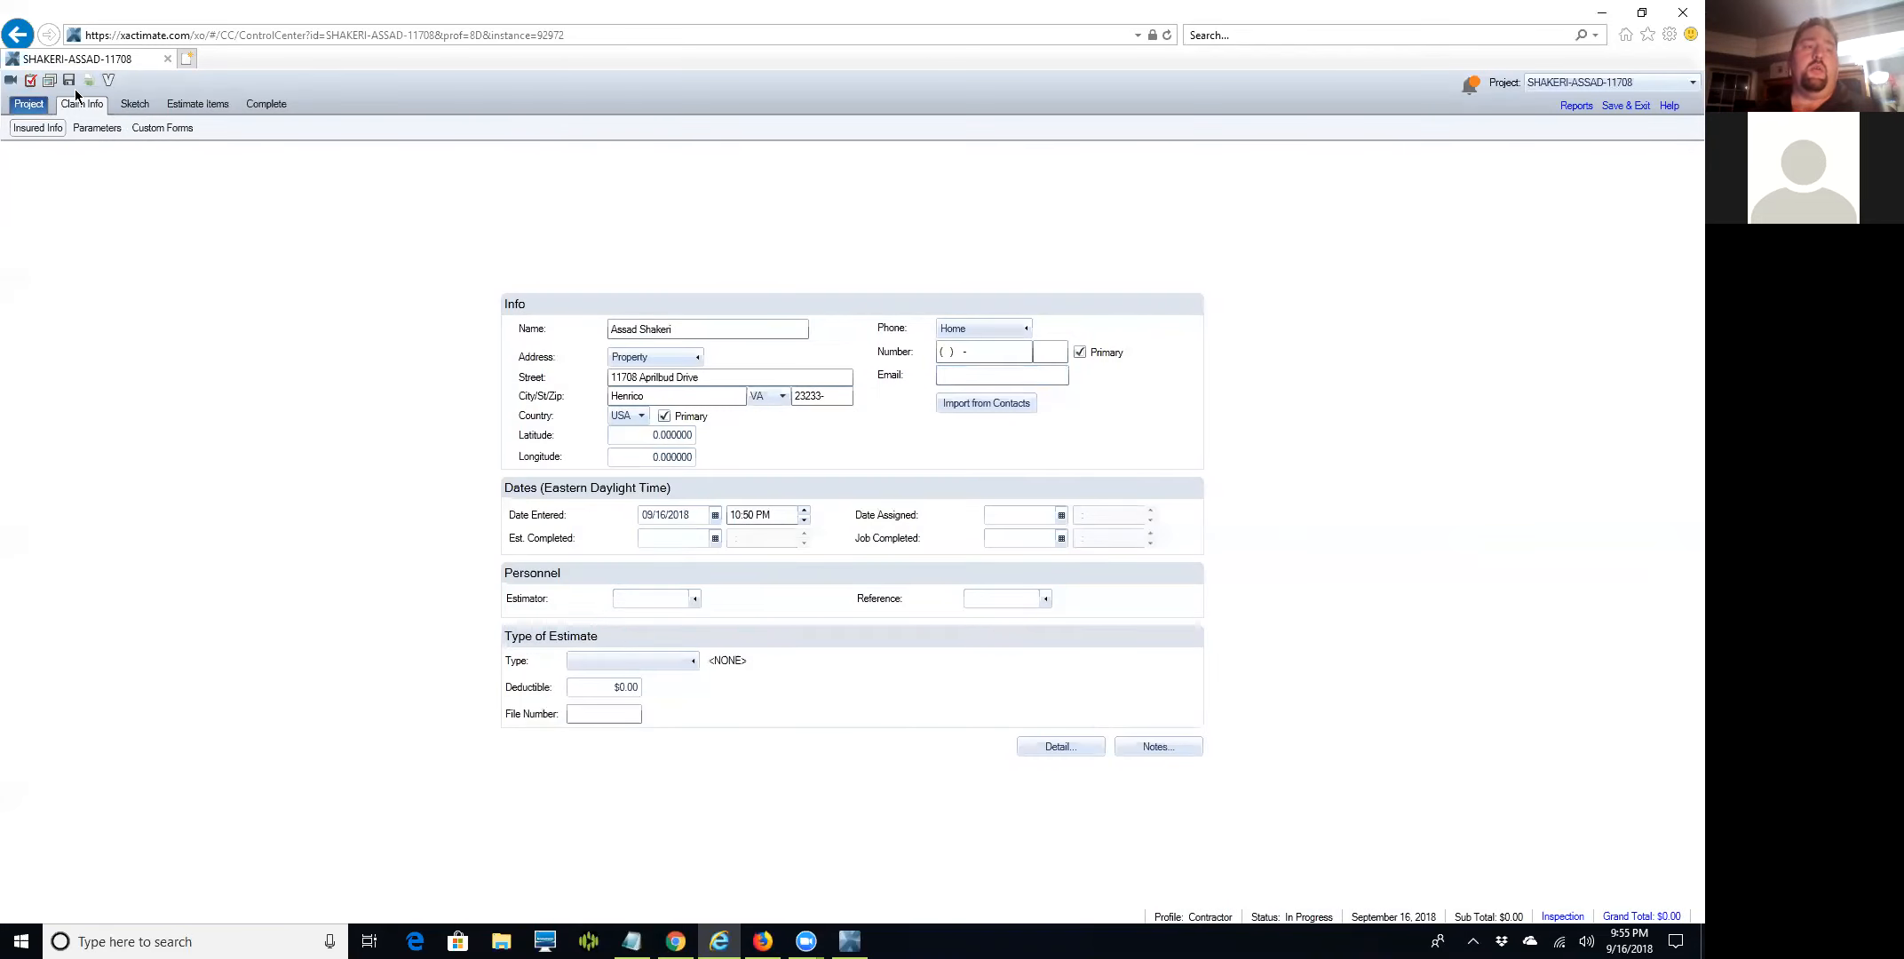
click(70, 82)
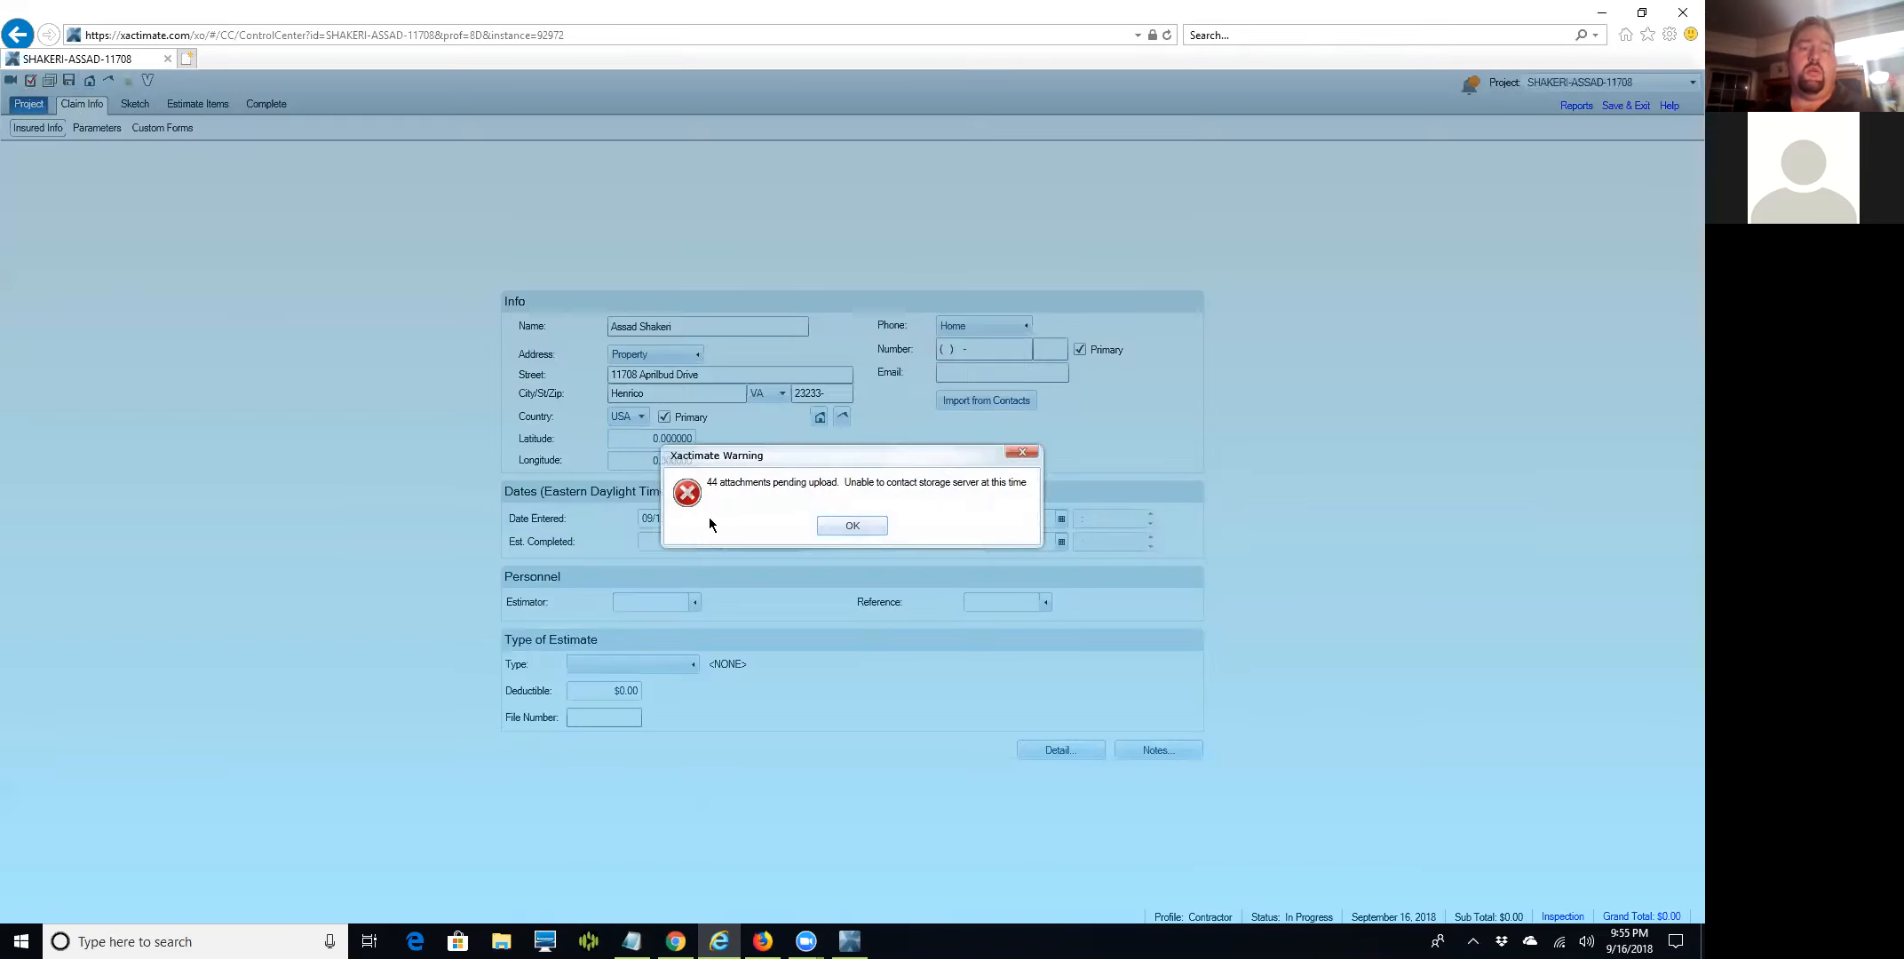
click(853, 526)
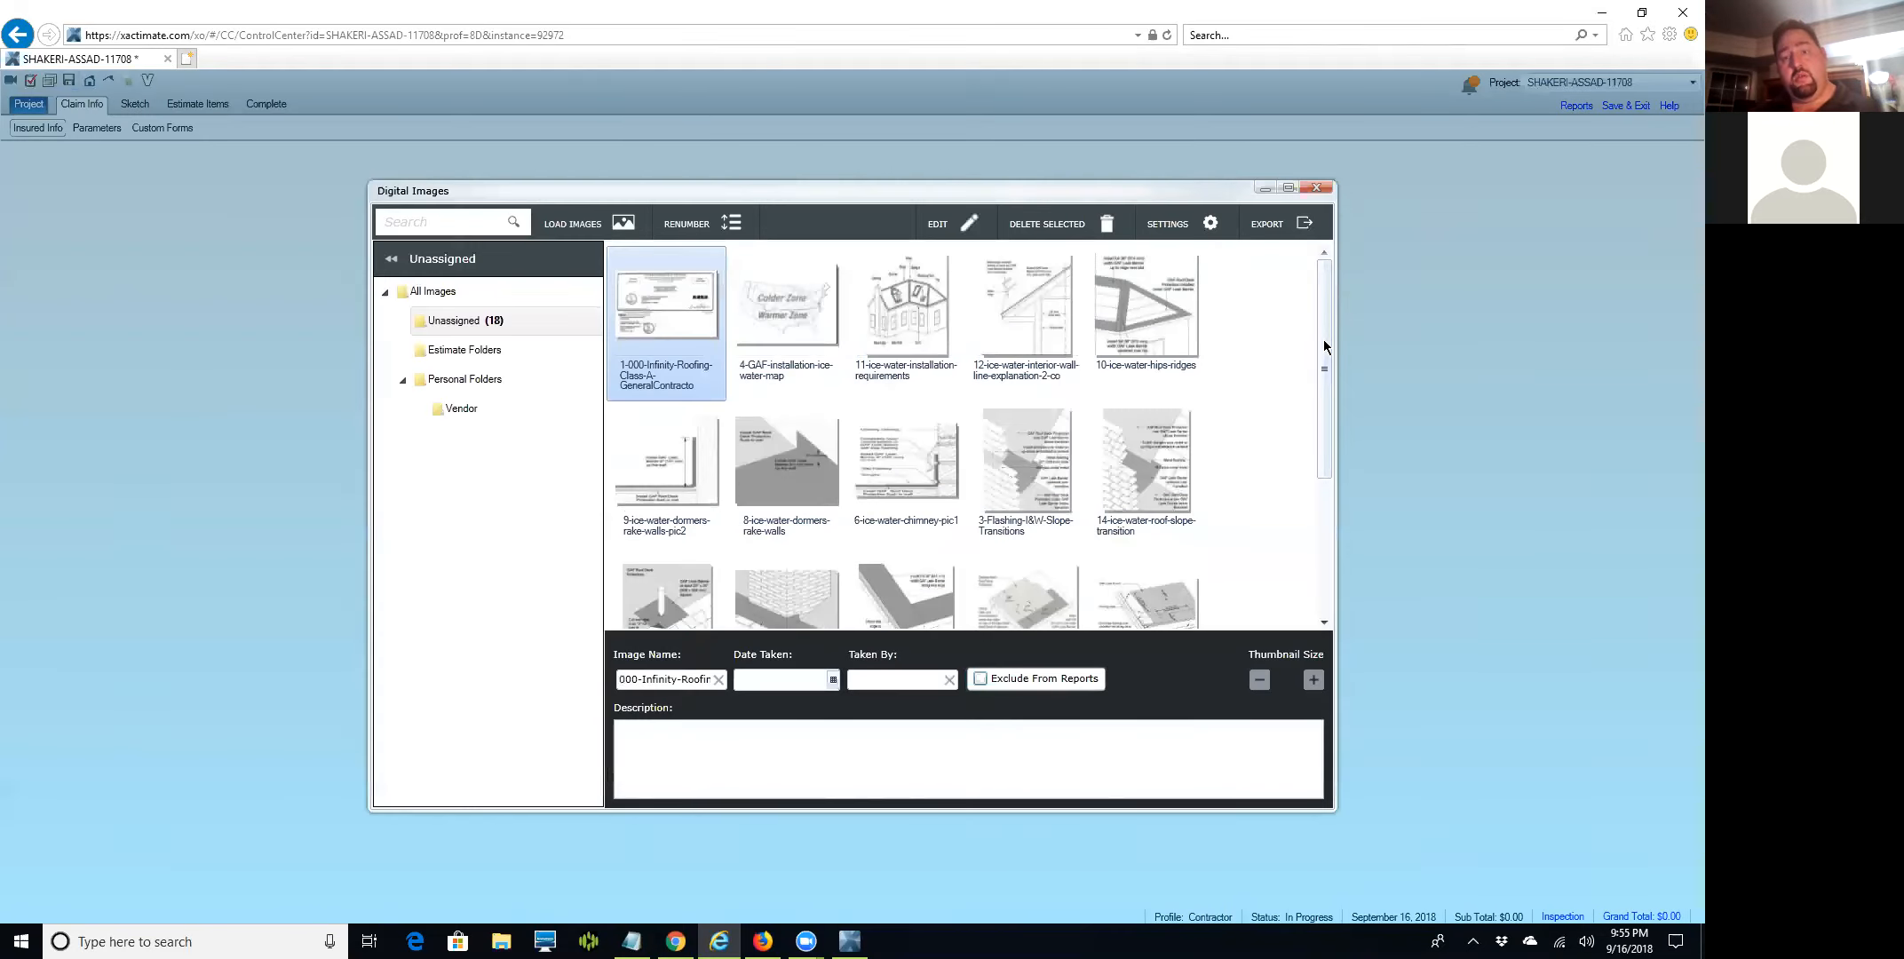
Close Digital Images, acknowledge the warning again, and check then close Notifications.
drag(1324, 344, 1299, 304)
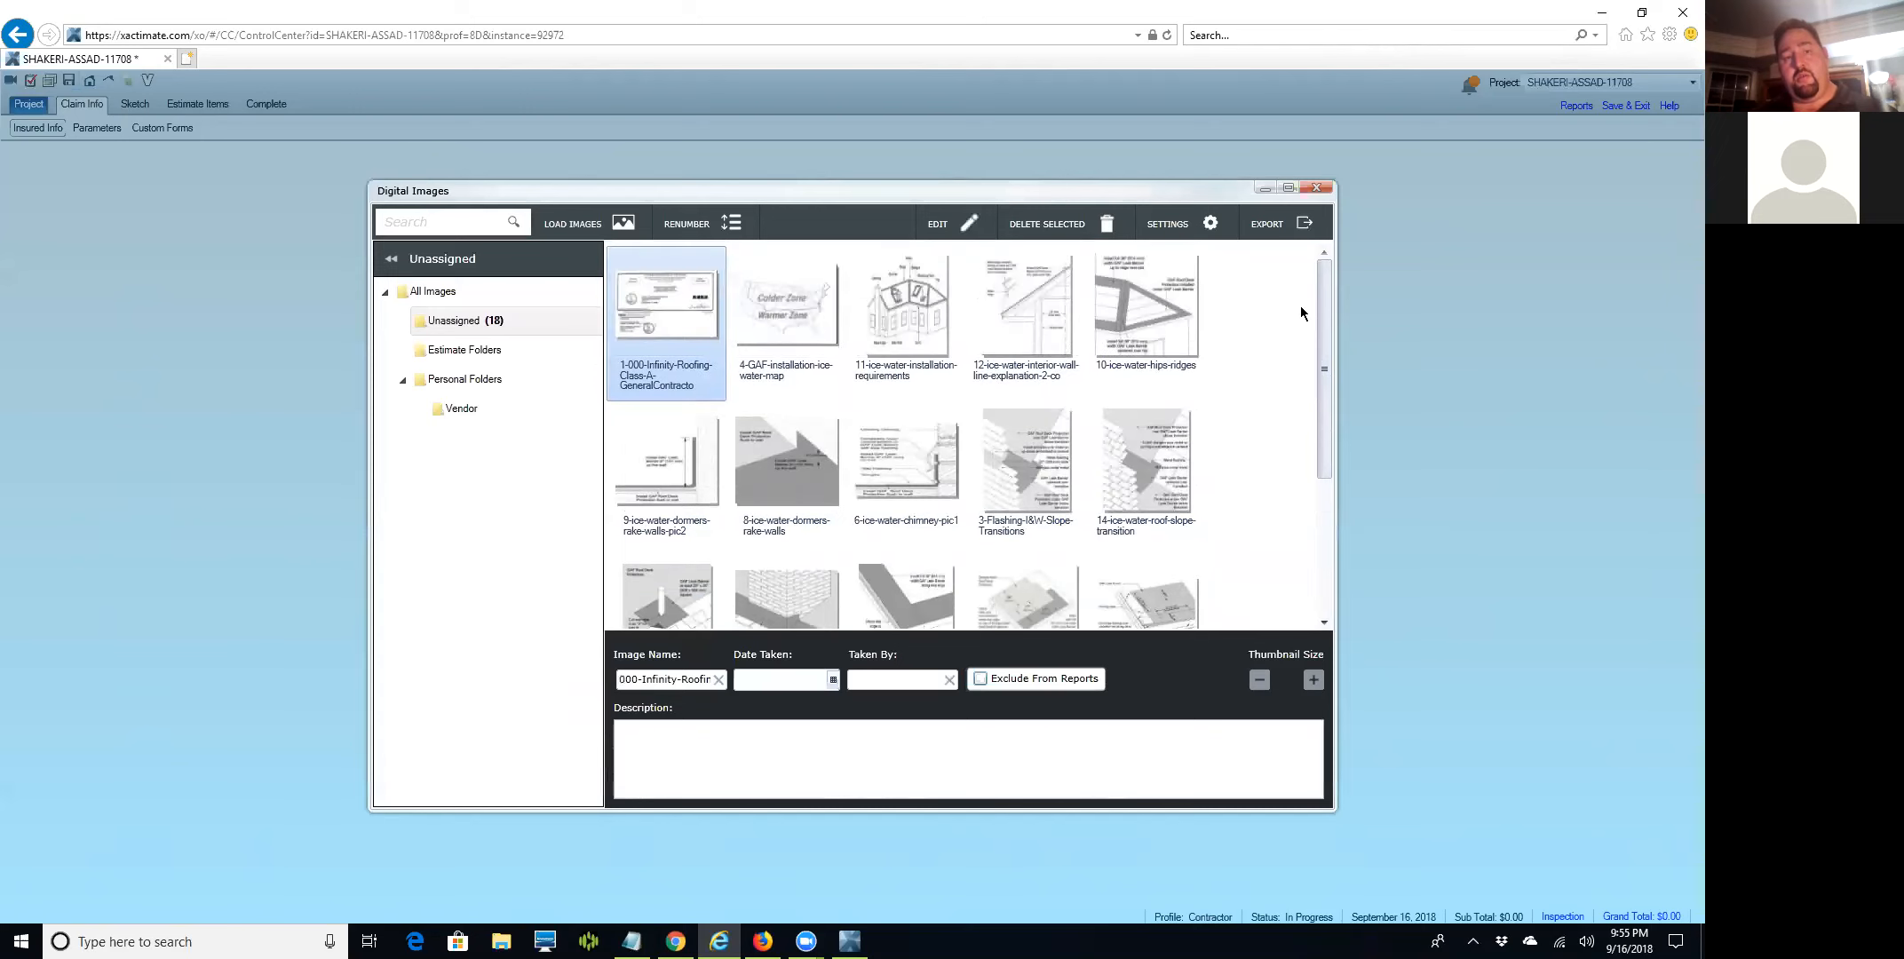
click(1315, 188)
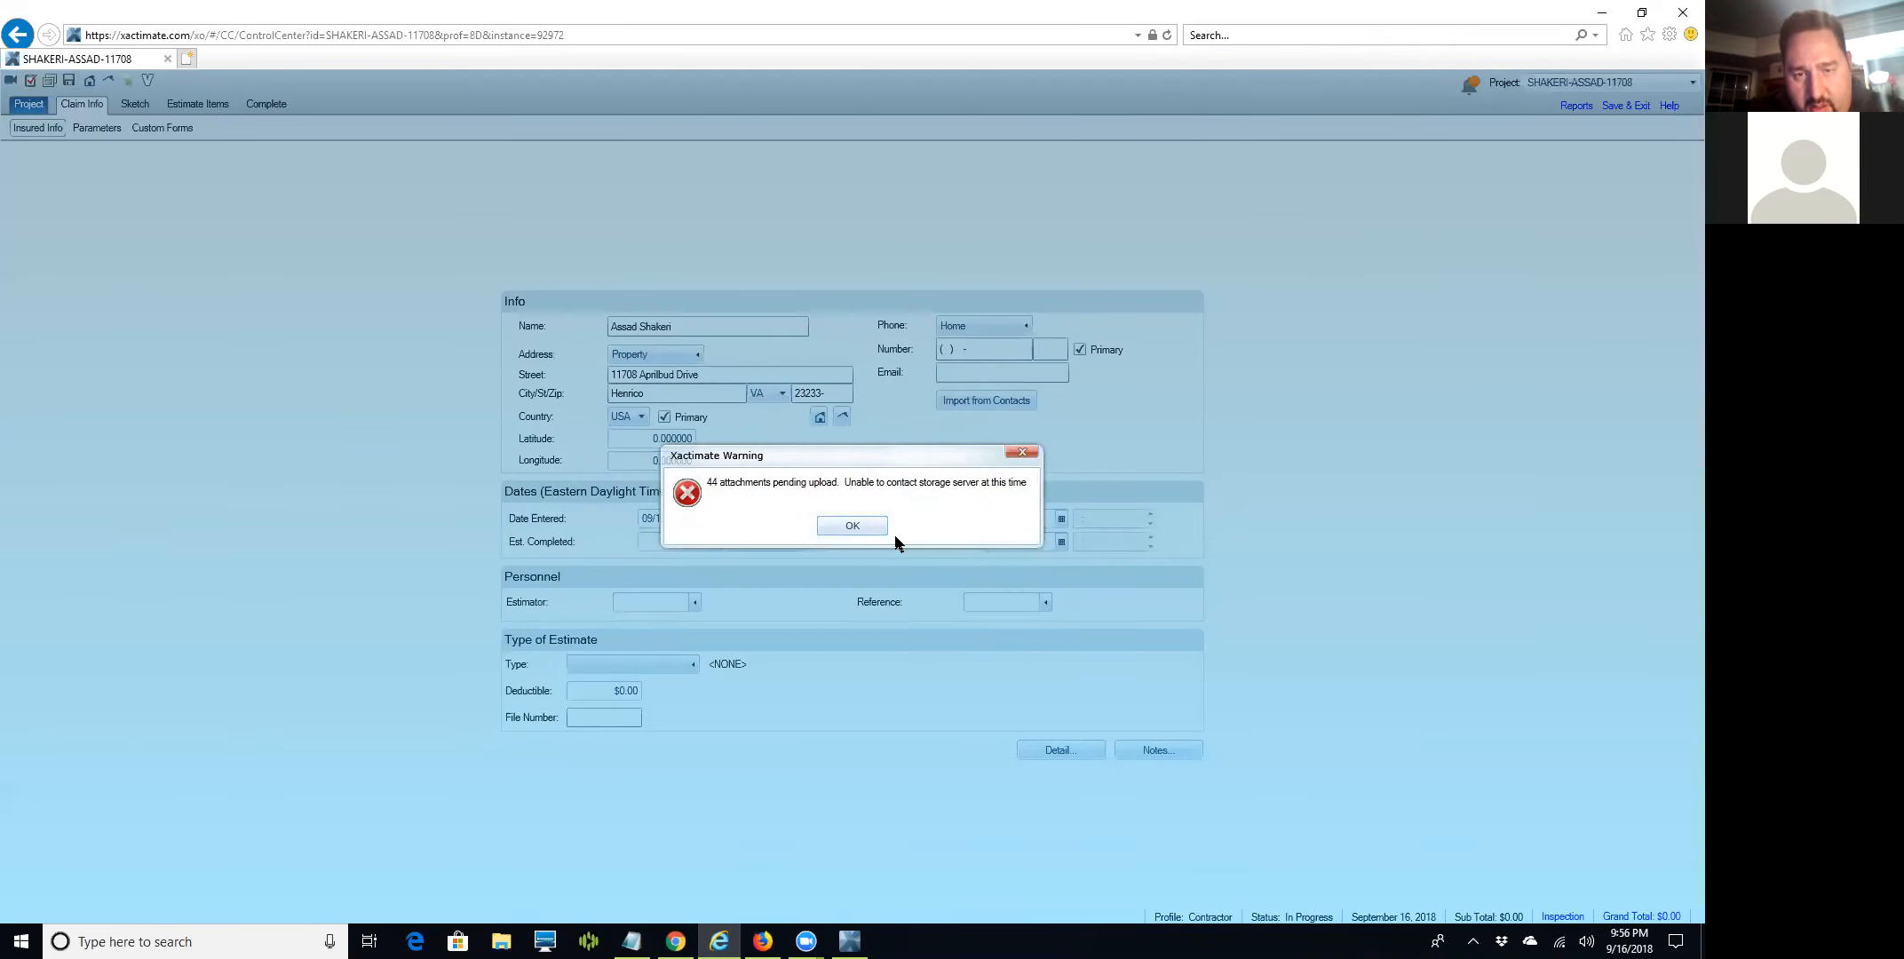
click(848, 526)
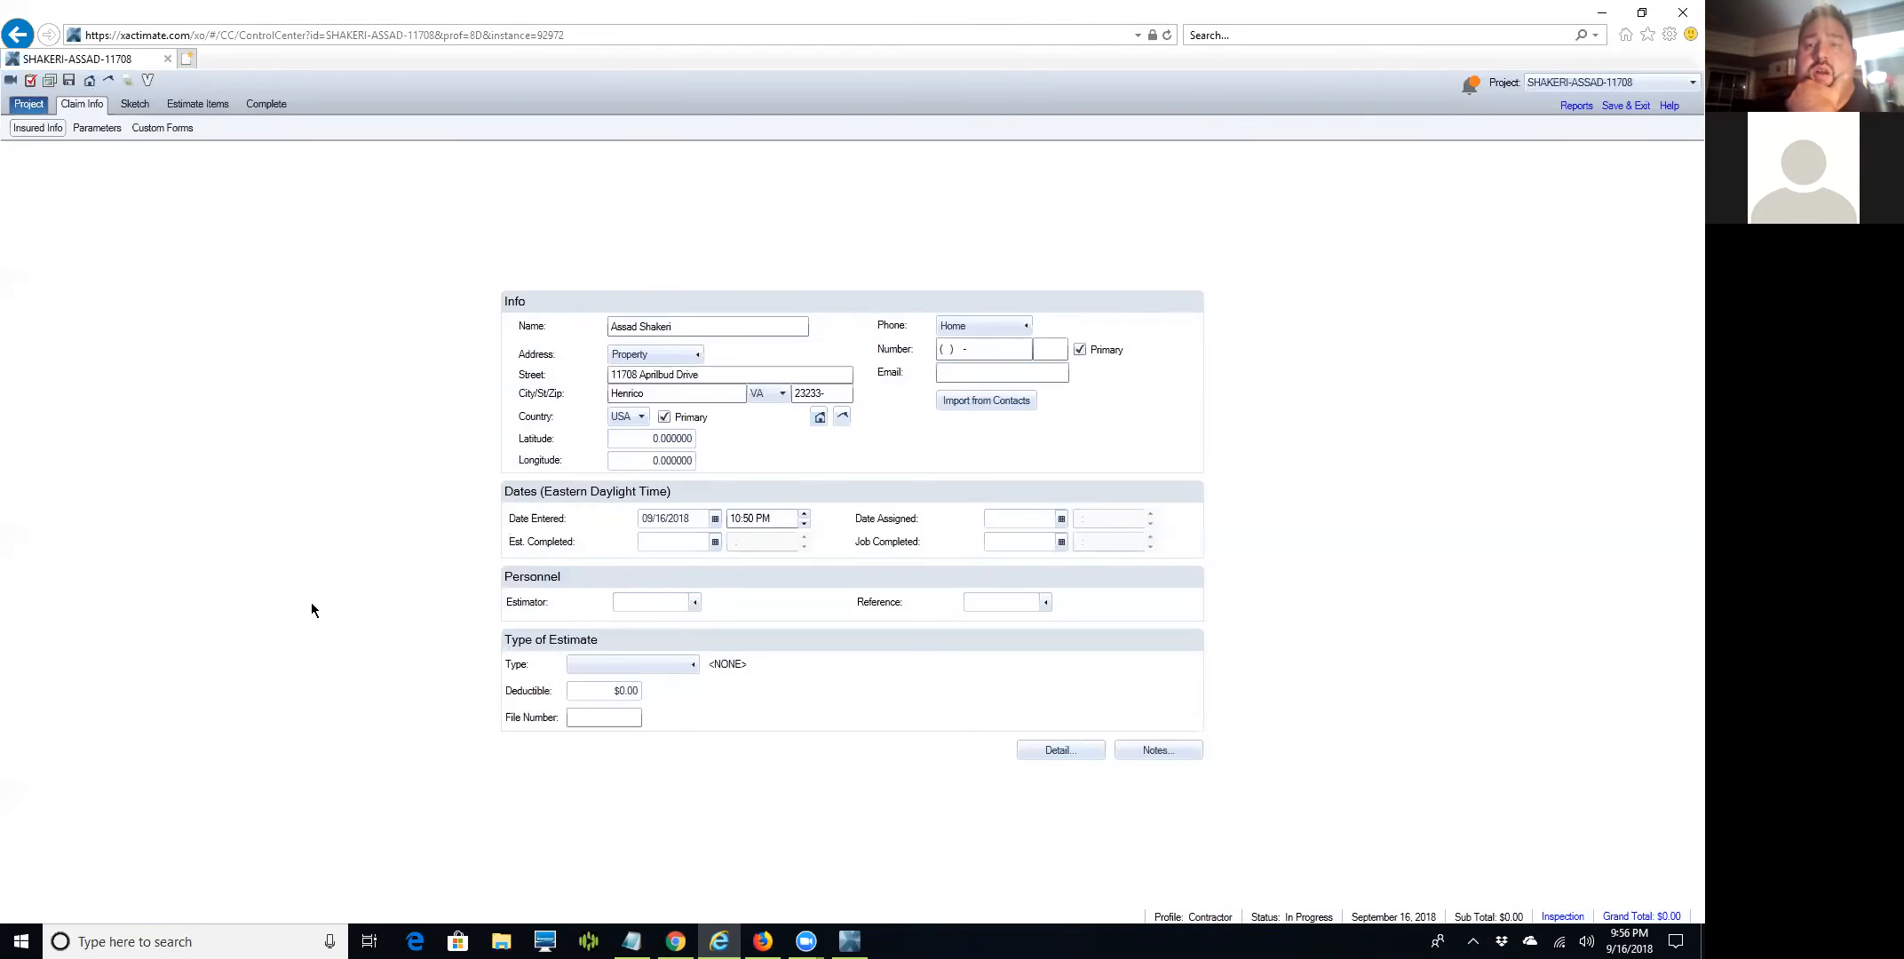
click(1470, 85)
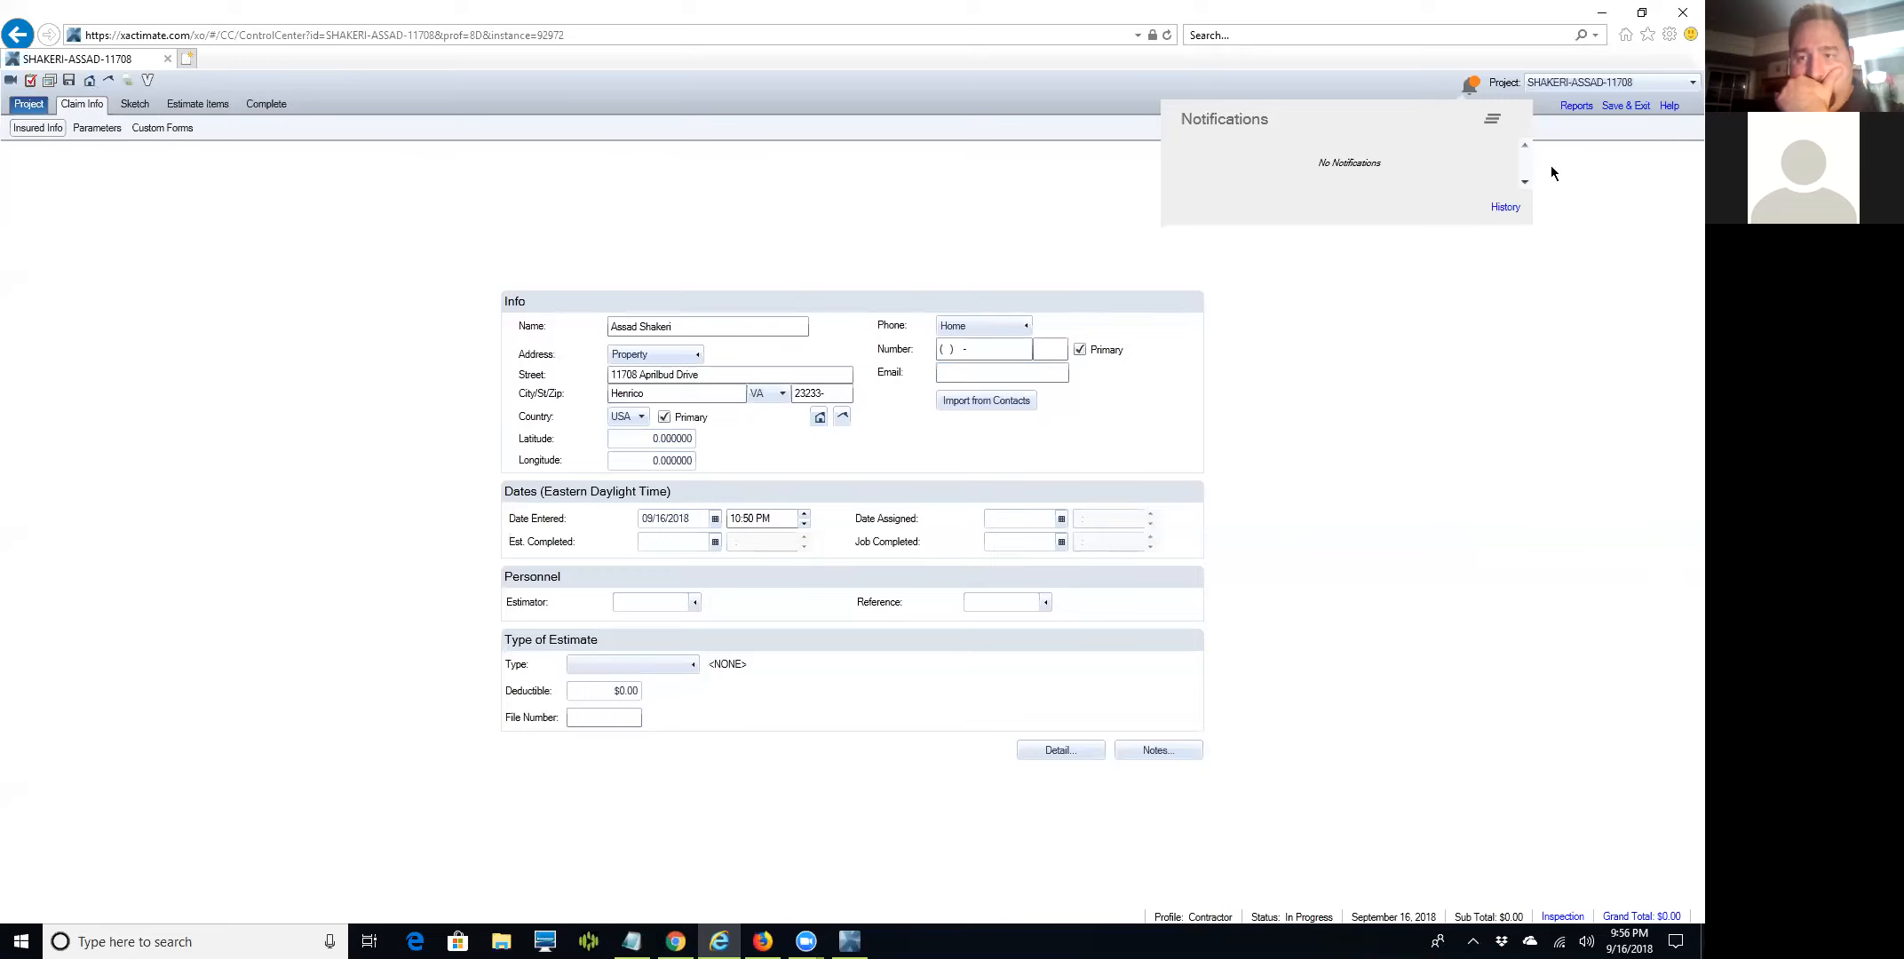
click(1466, 85)
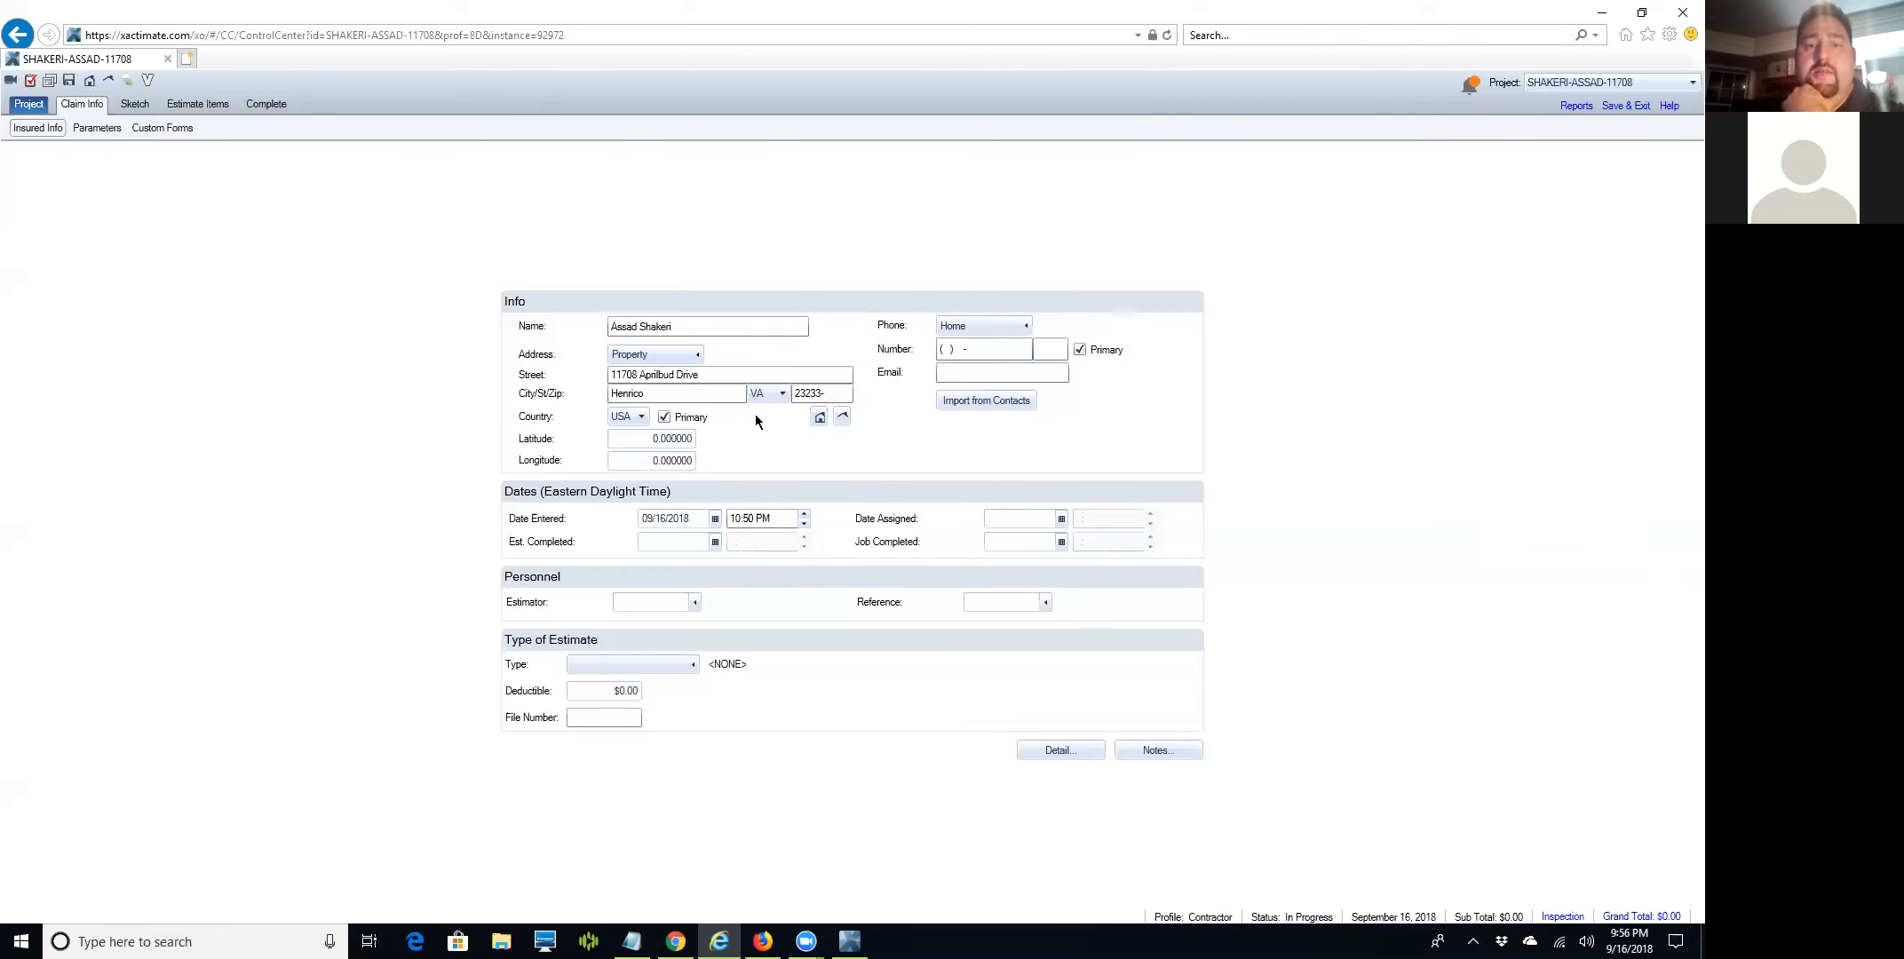
click(968, 373)
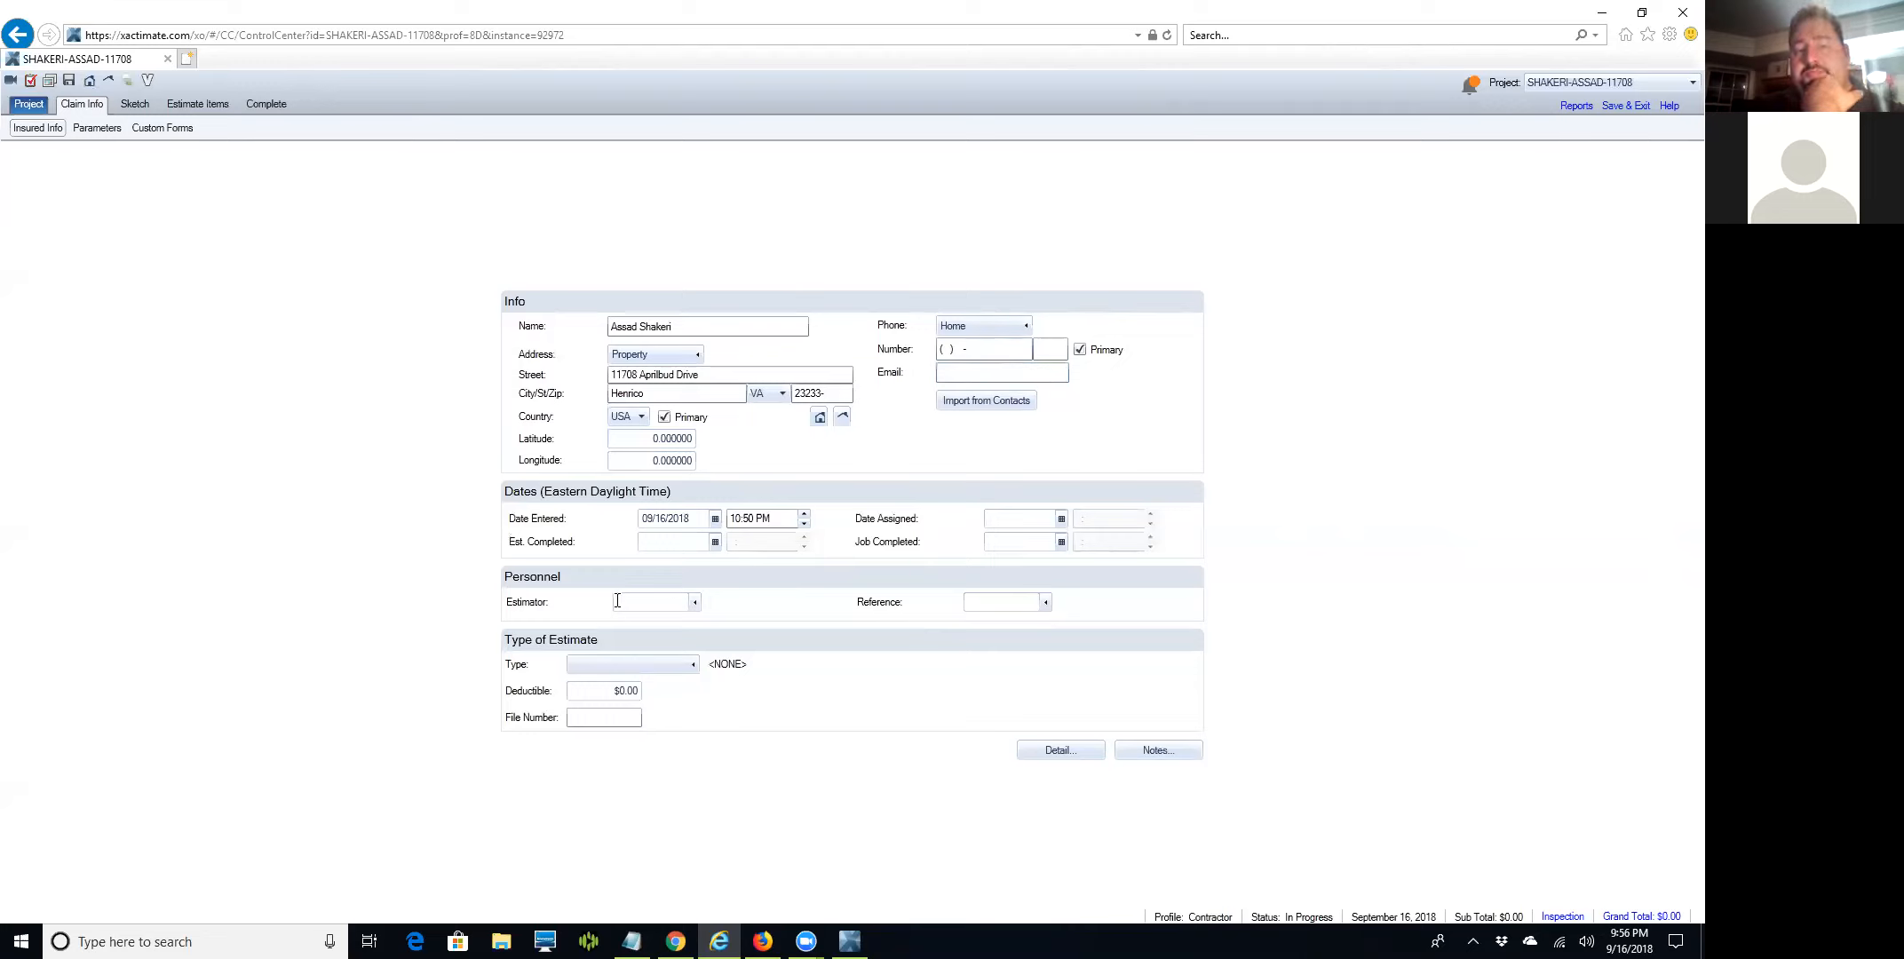
Set the estimate's Date Entered to 09/12/2018 and its estimate type to HAIL.
click(715, 518)
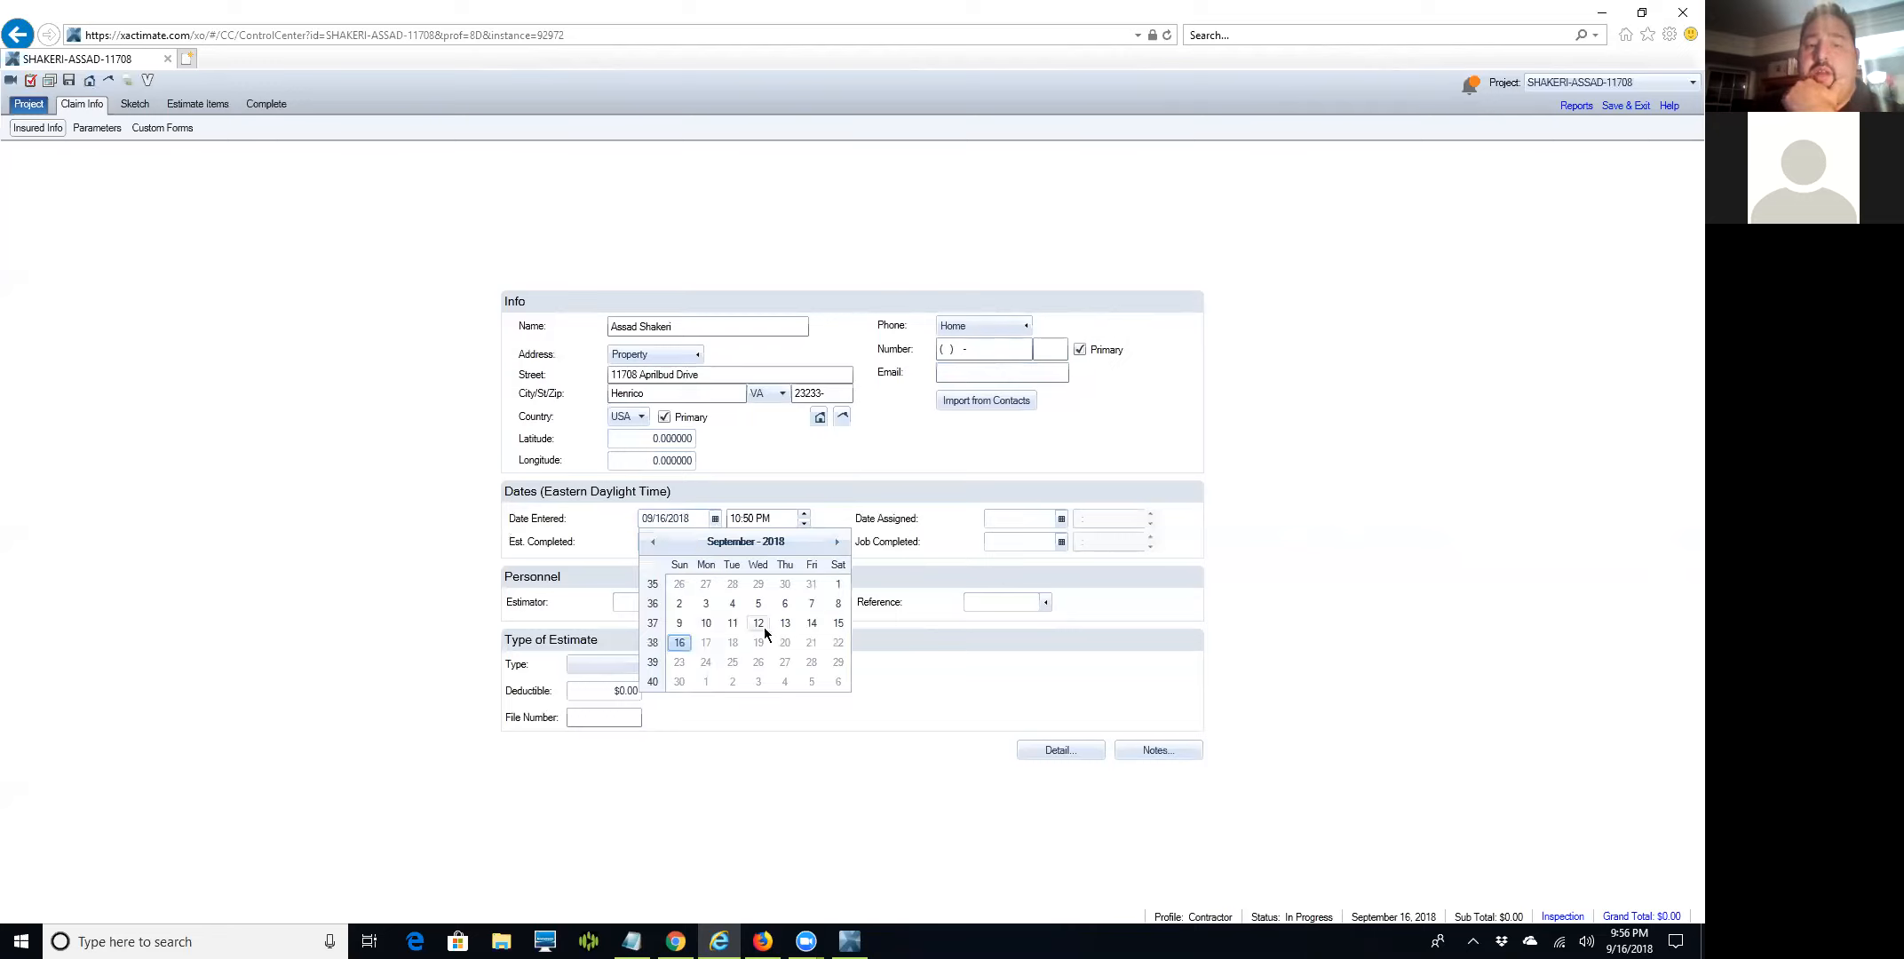
click(755, 623)
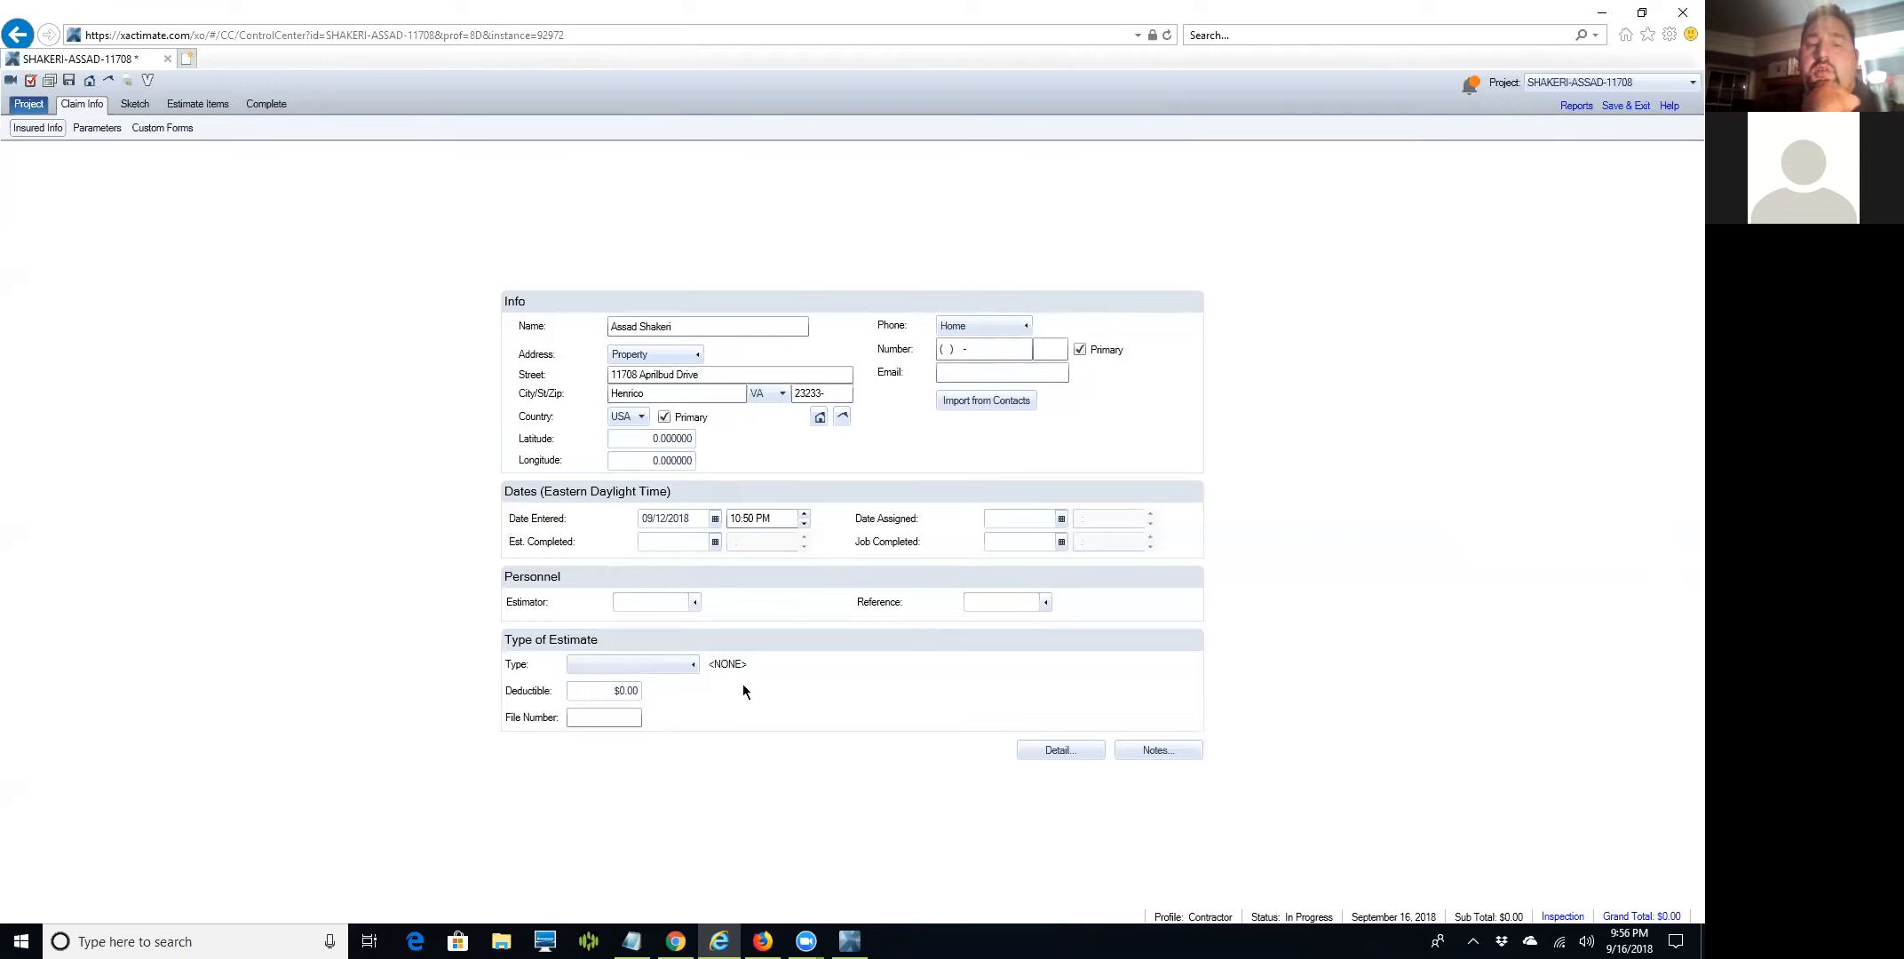
click(685, 665)
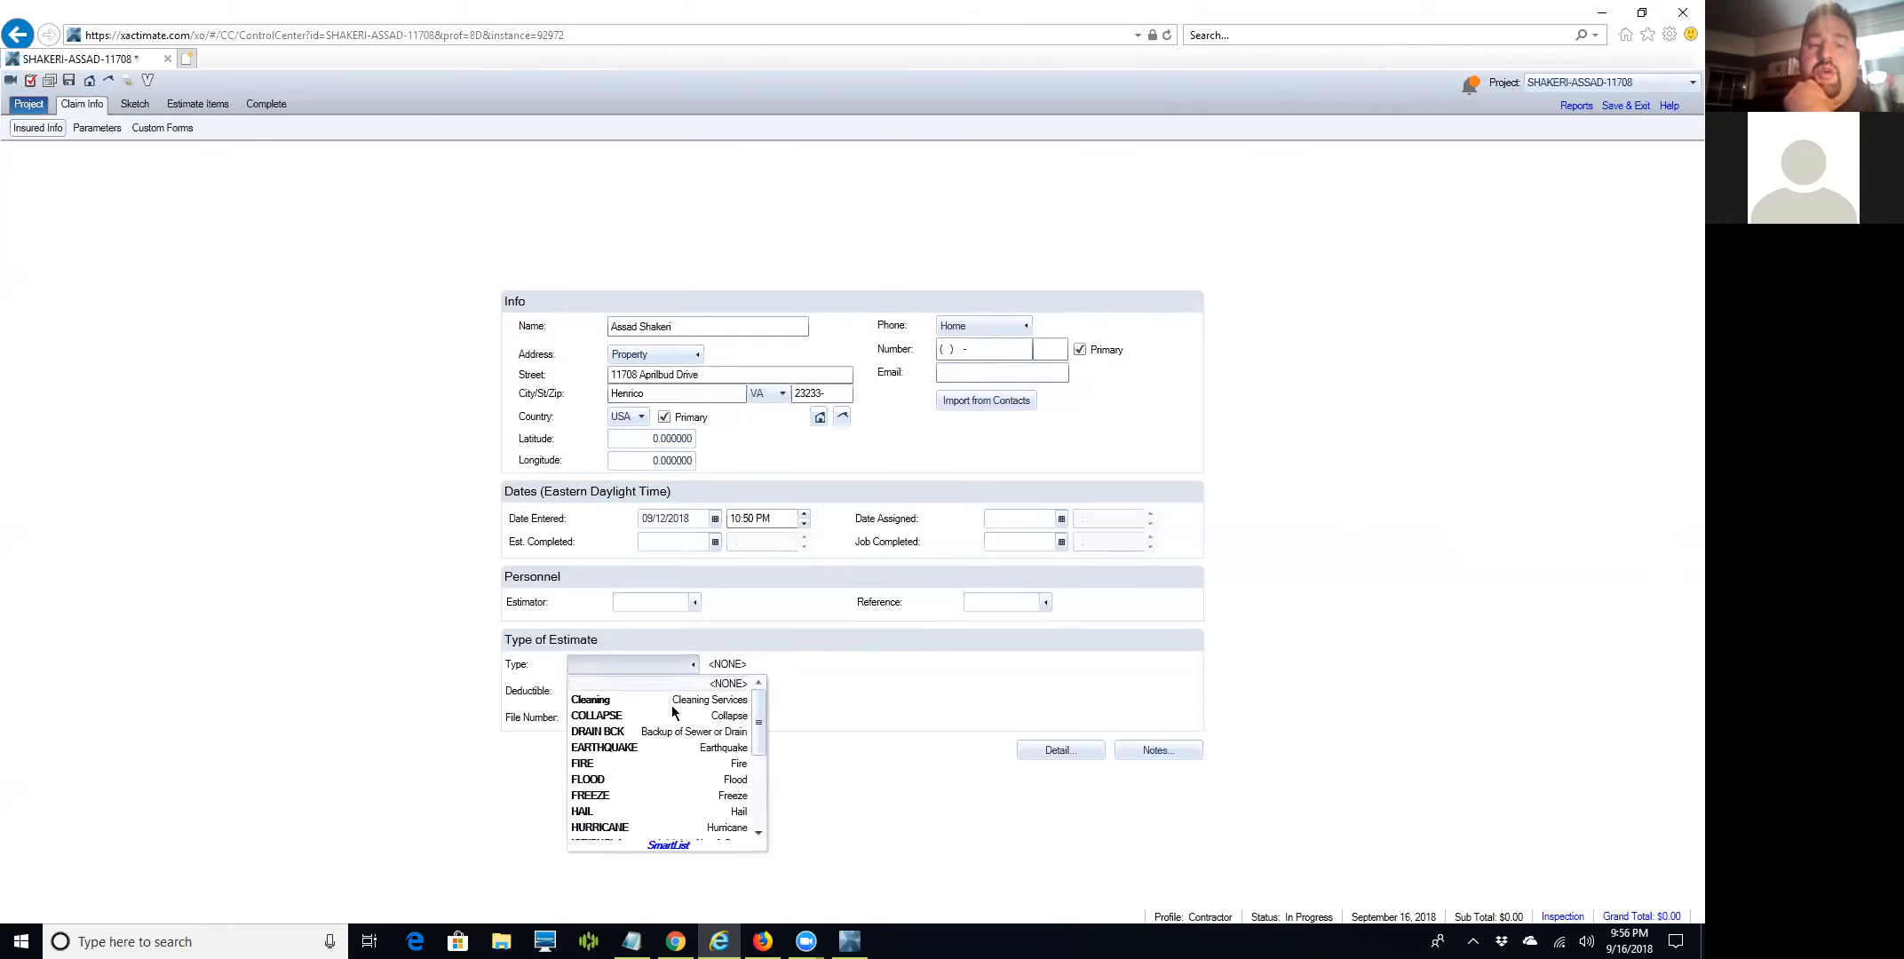
click(597, 812)
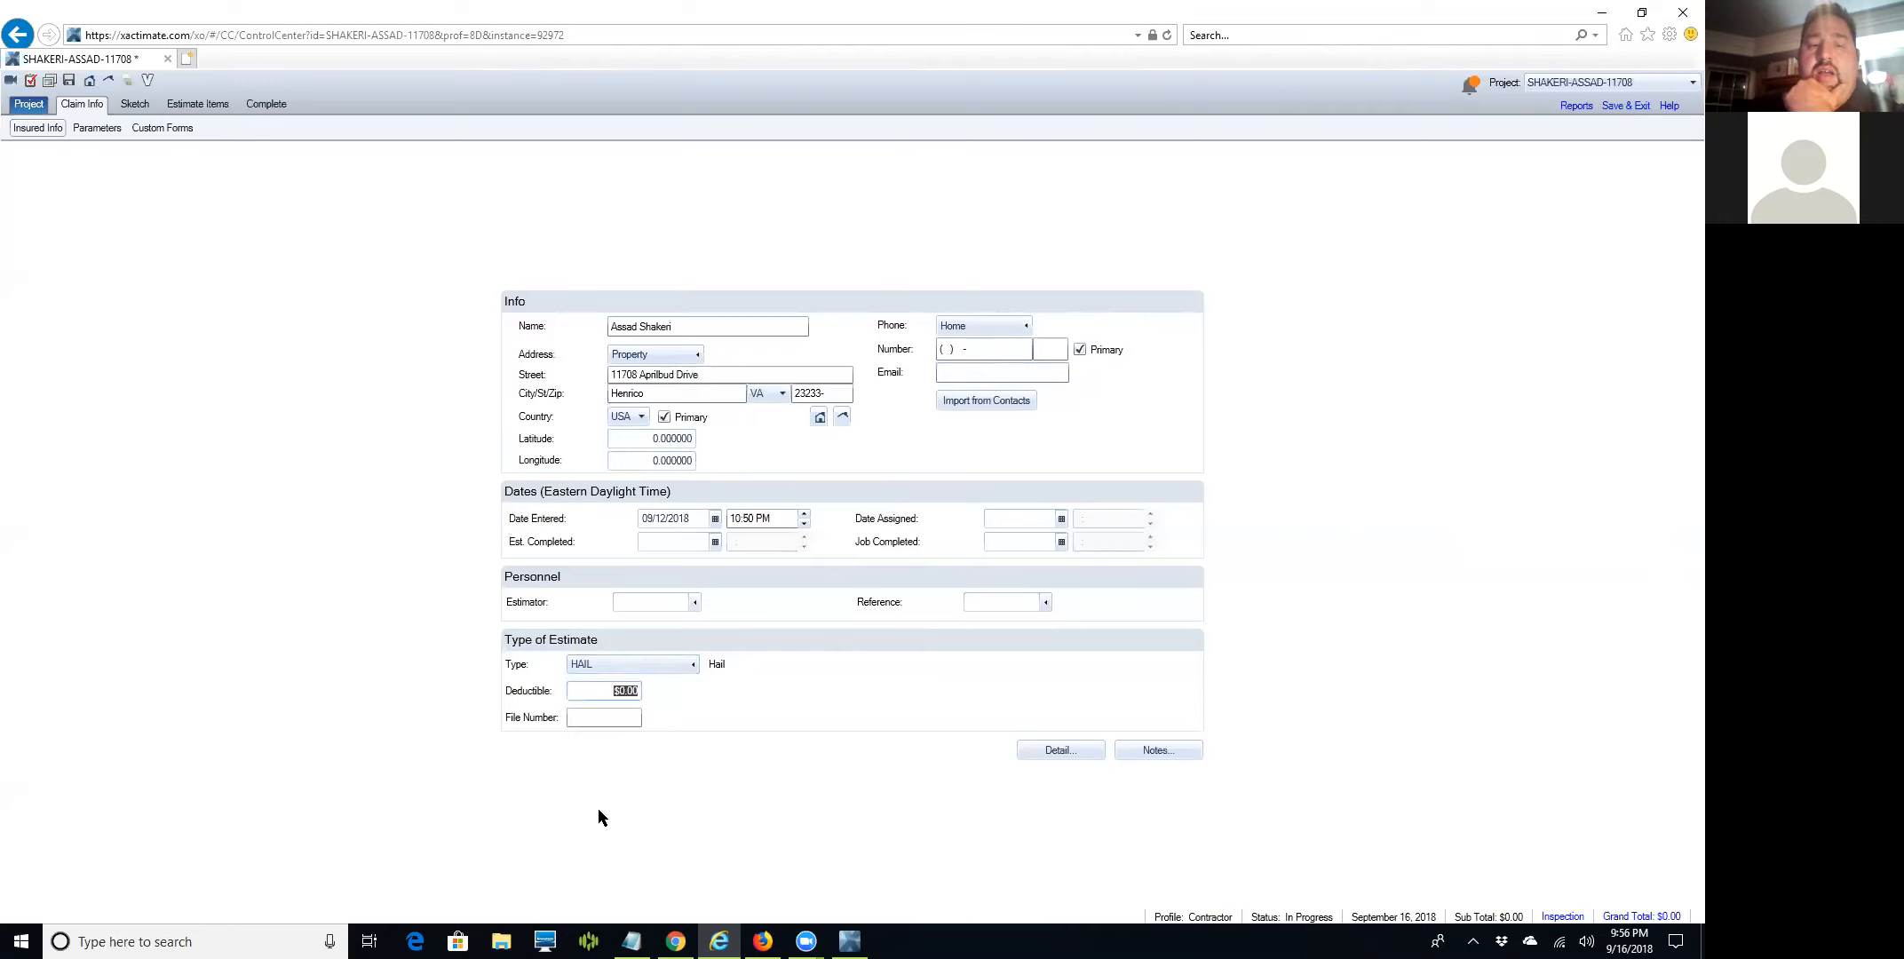
click(594, 723)
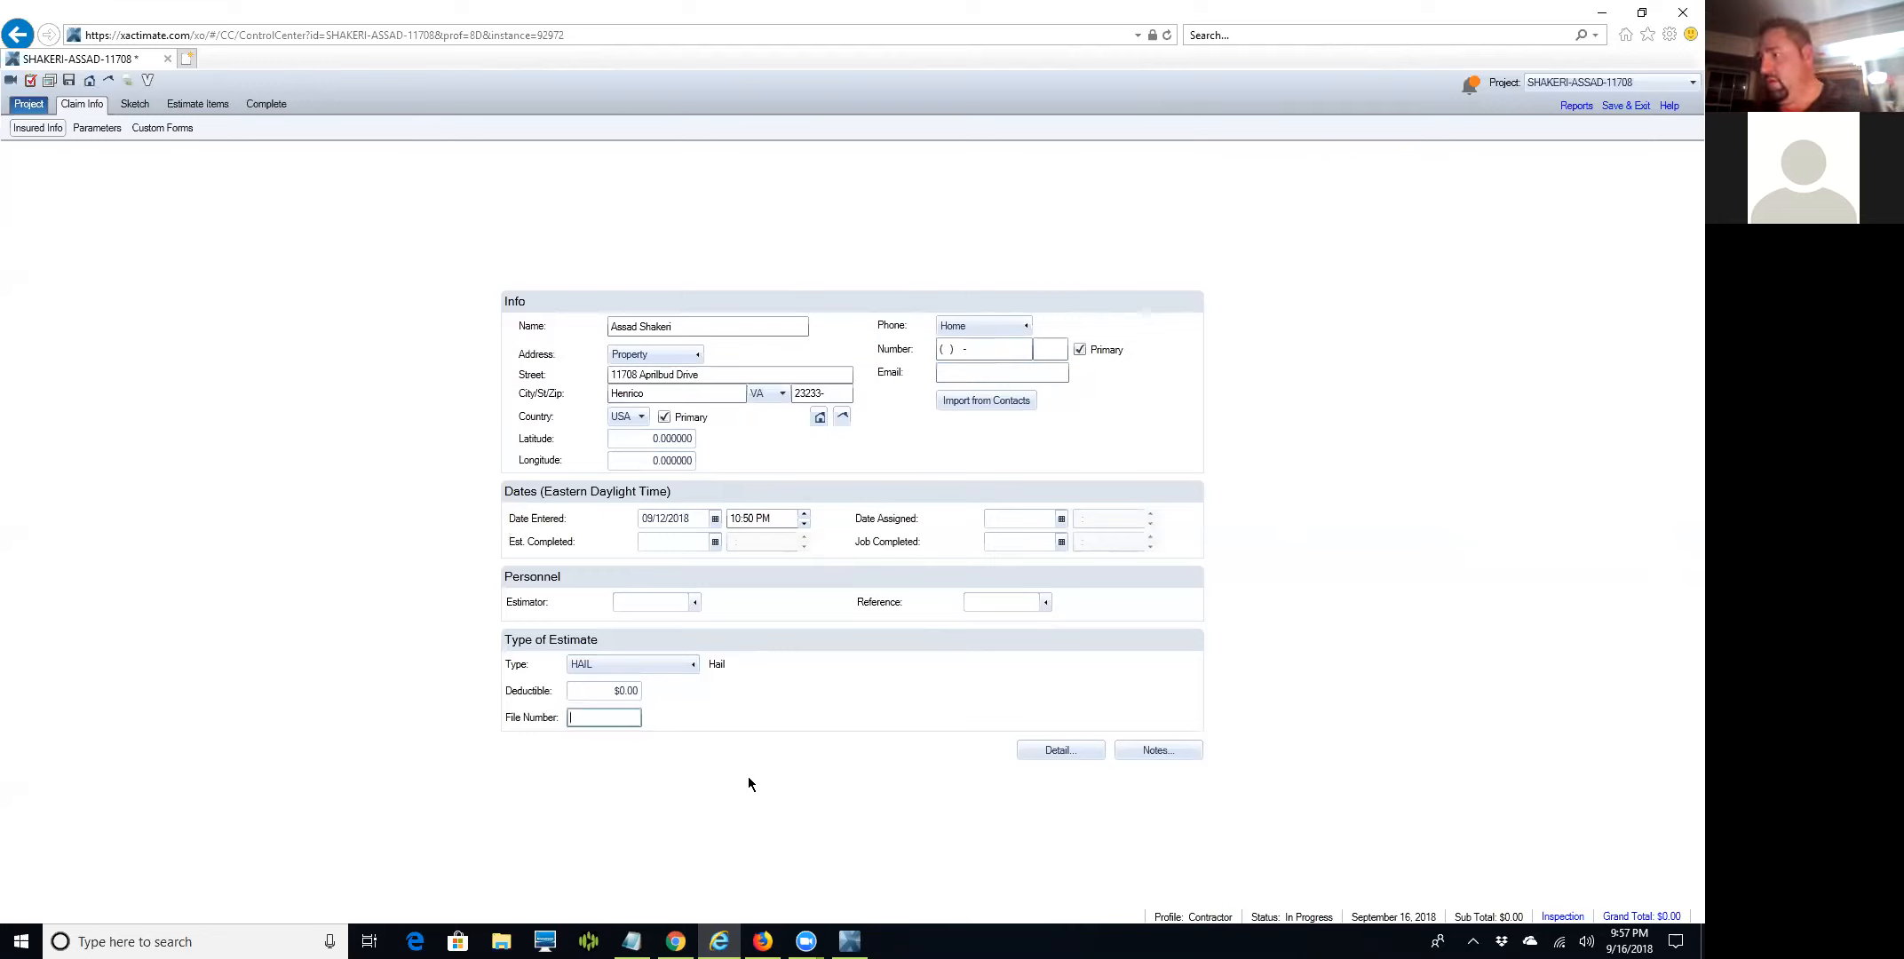
Save the estimate, dismiss the pending-upload warning, and restore the browser window down.
mouse_move(720, 941)
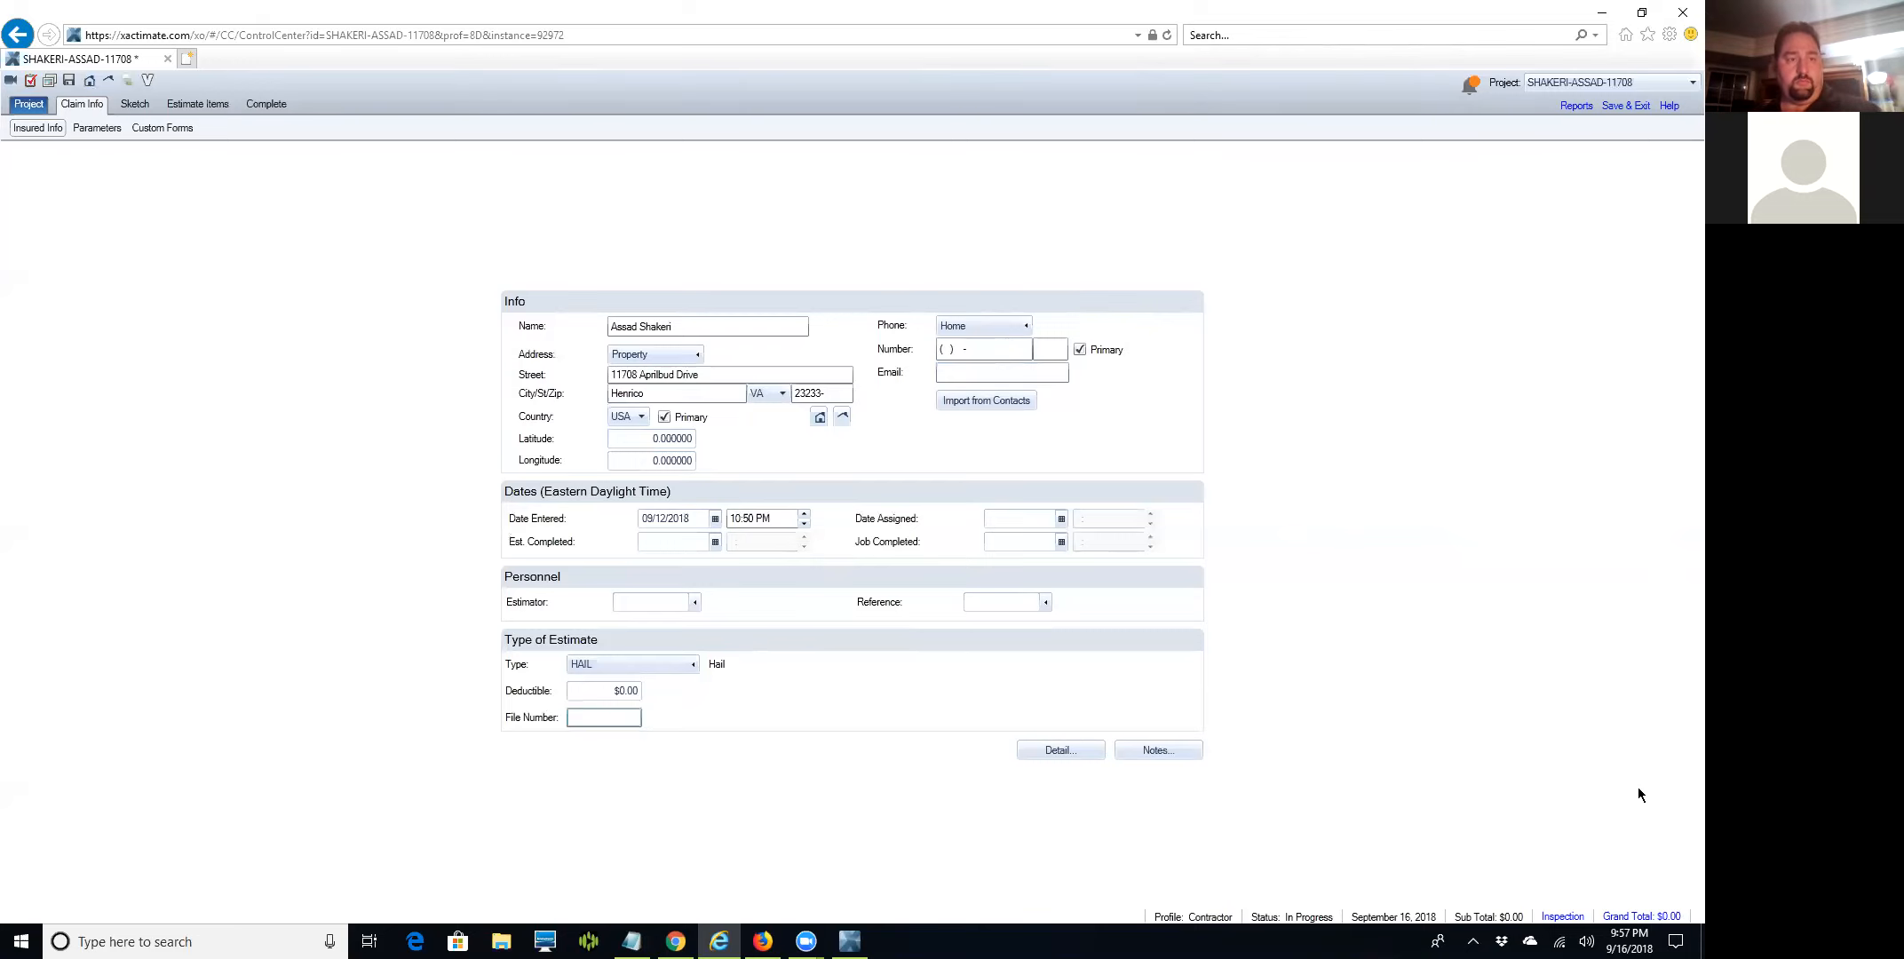
click(69, 81)
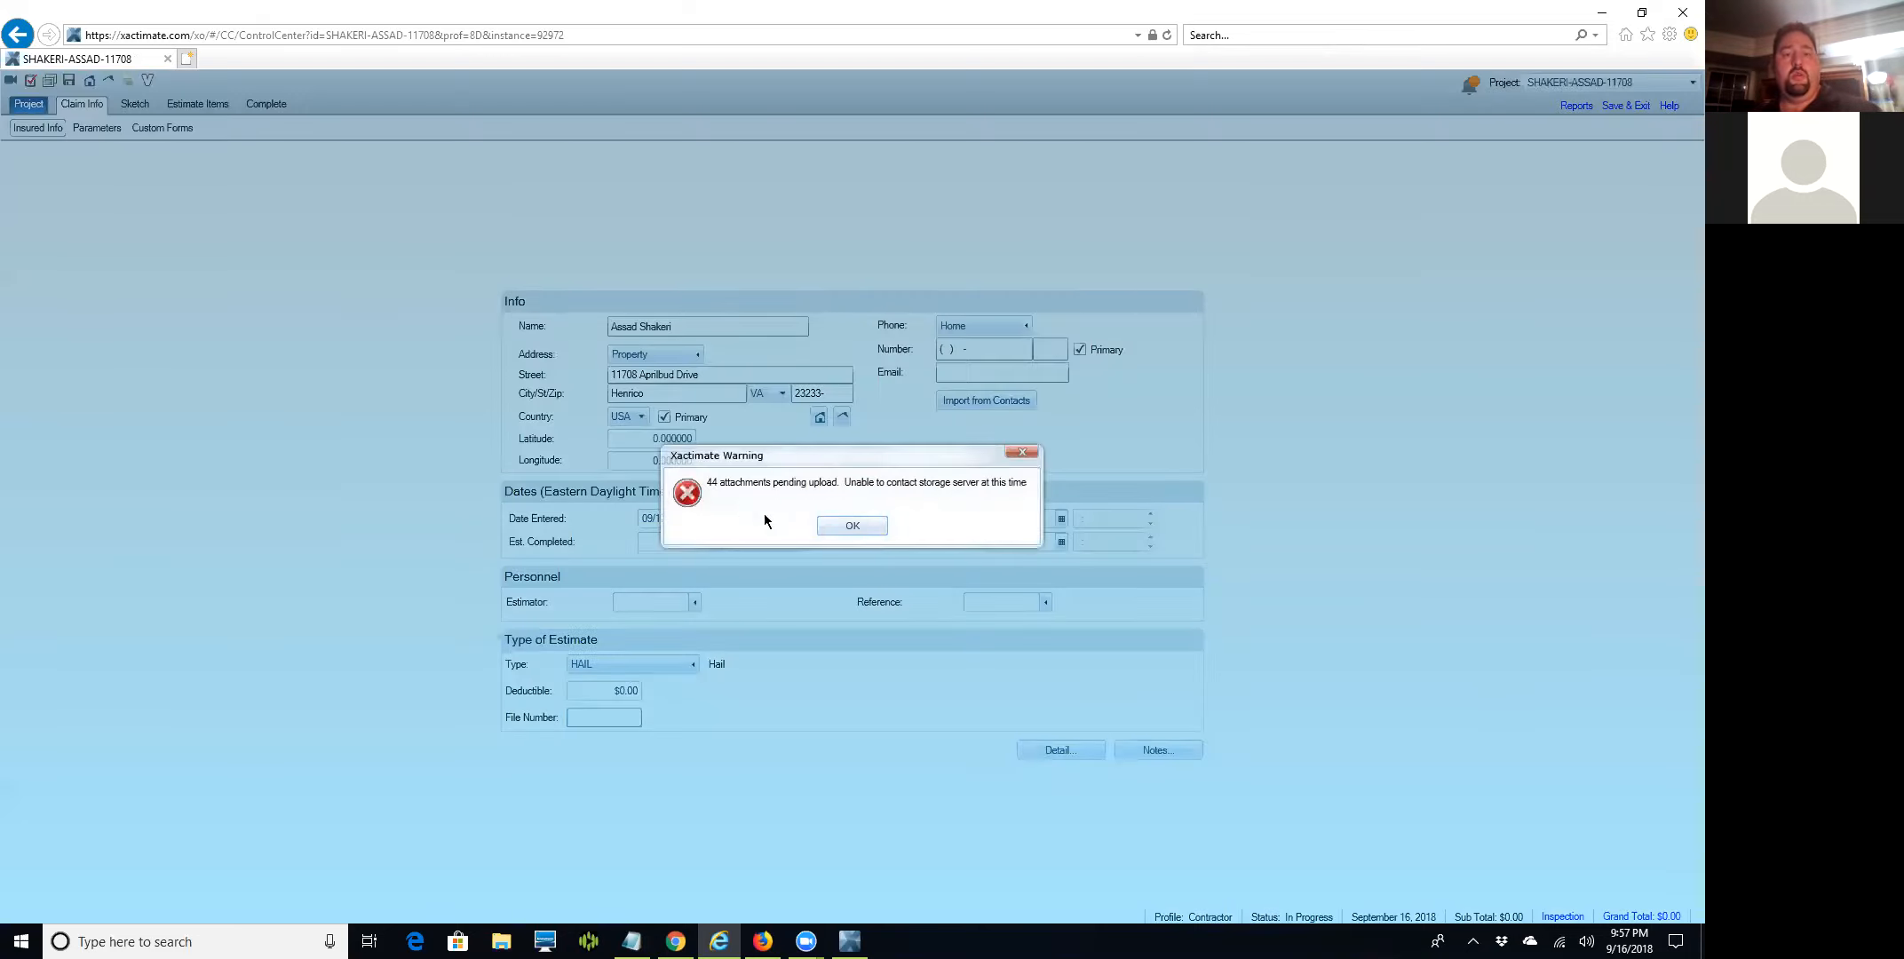
click(845, 526)
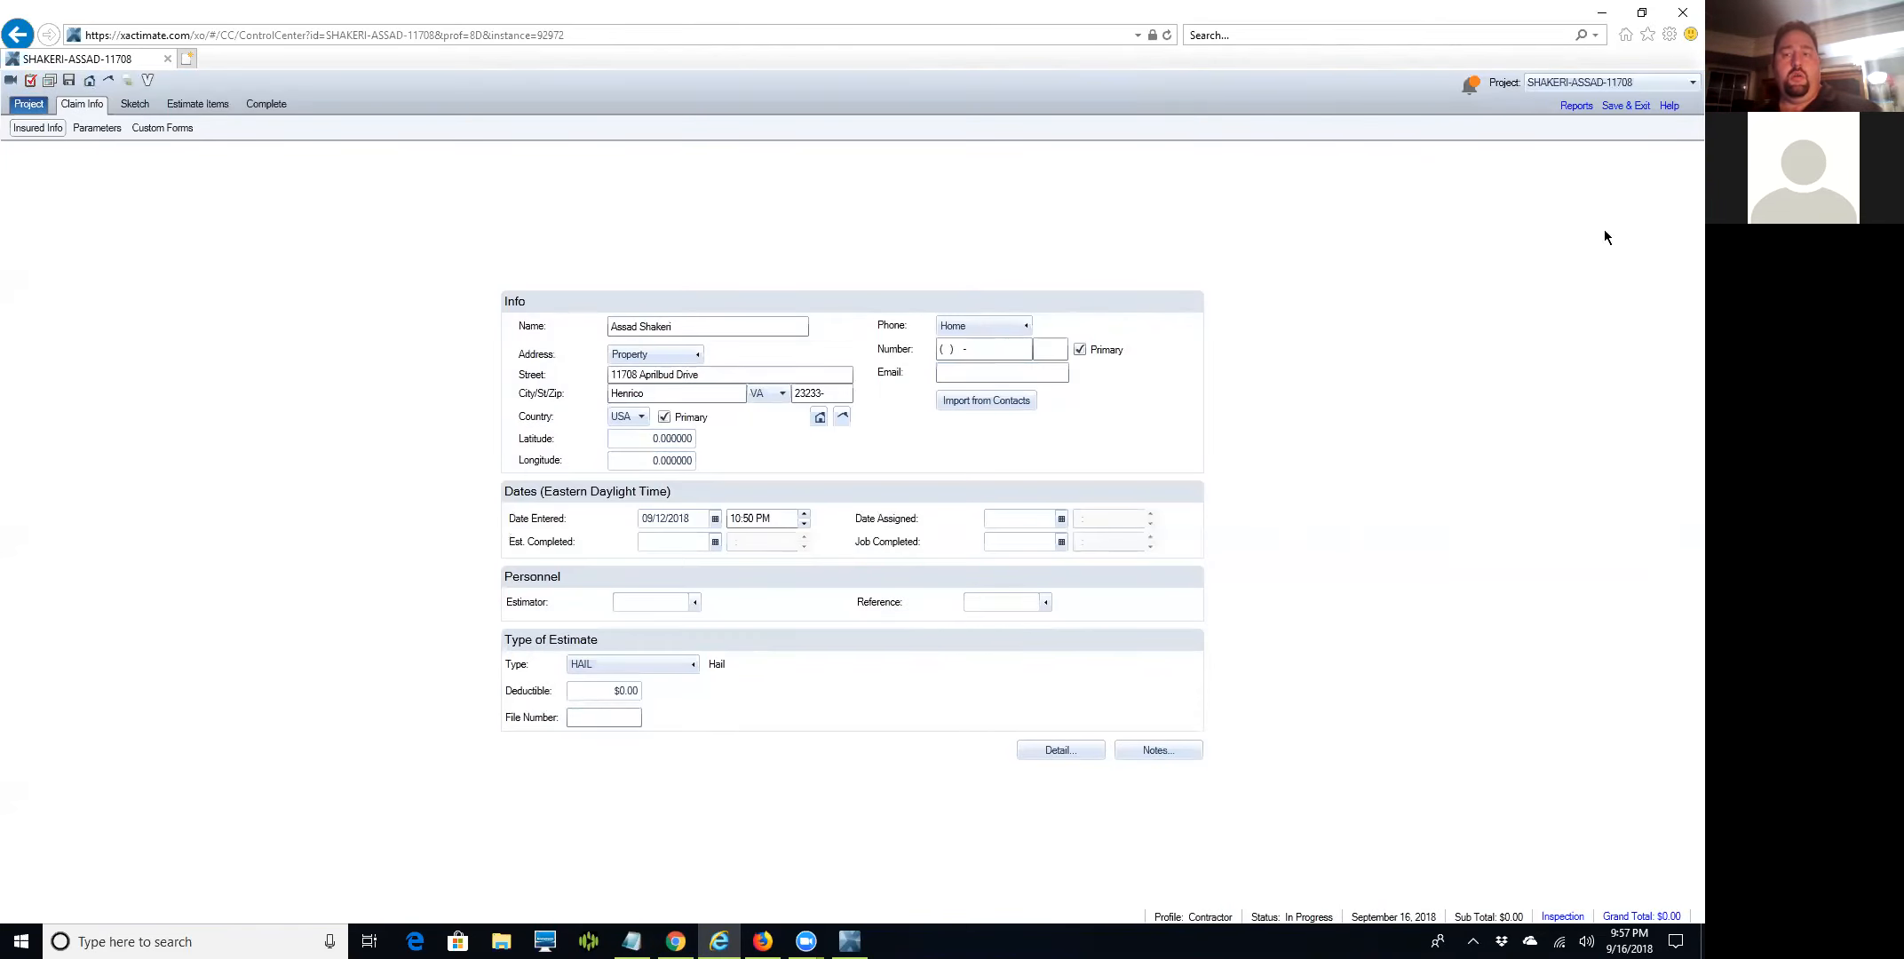
click(1641, 13)
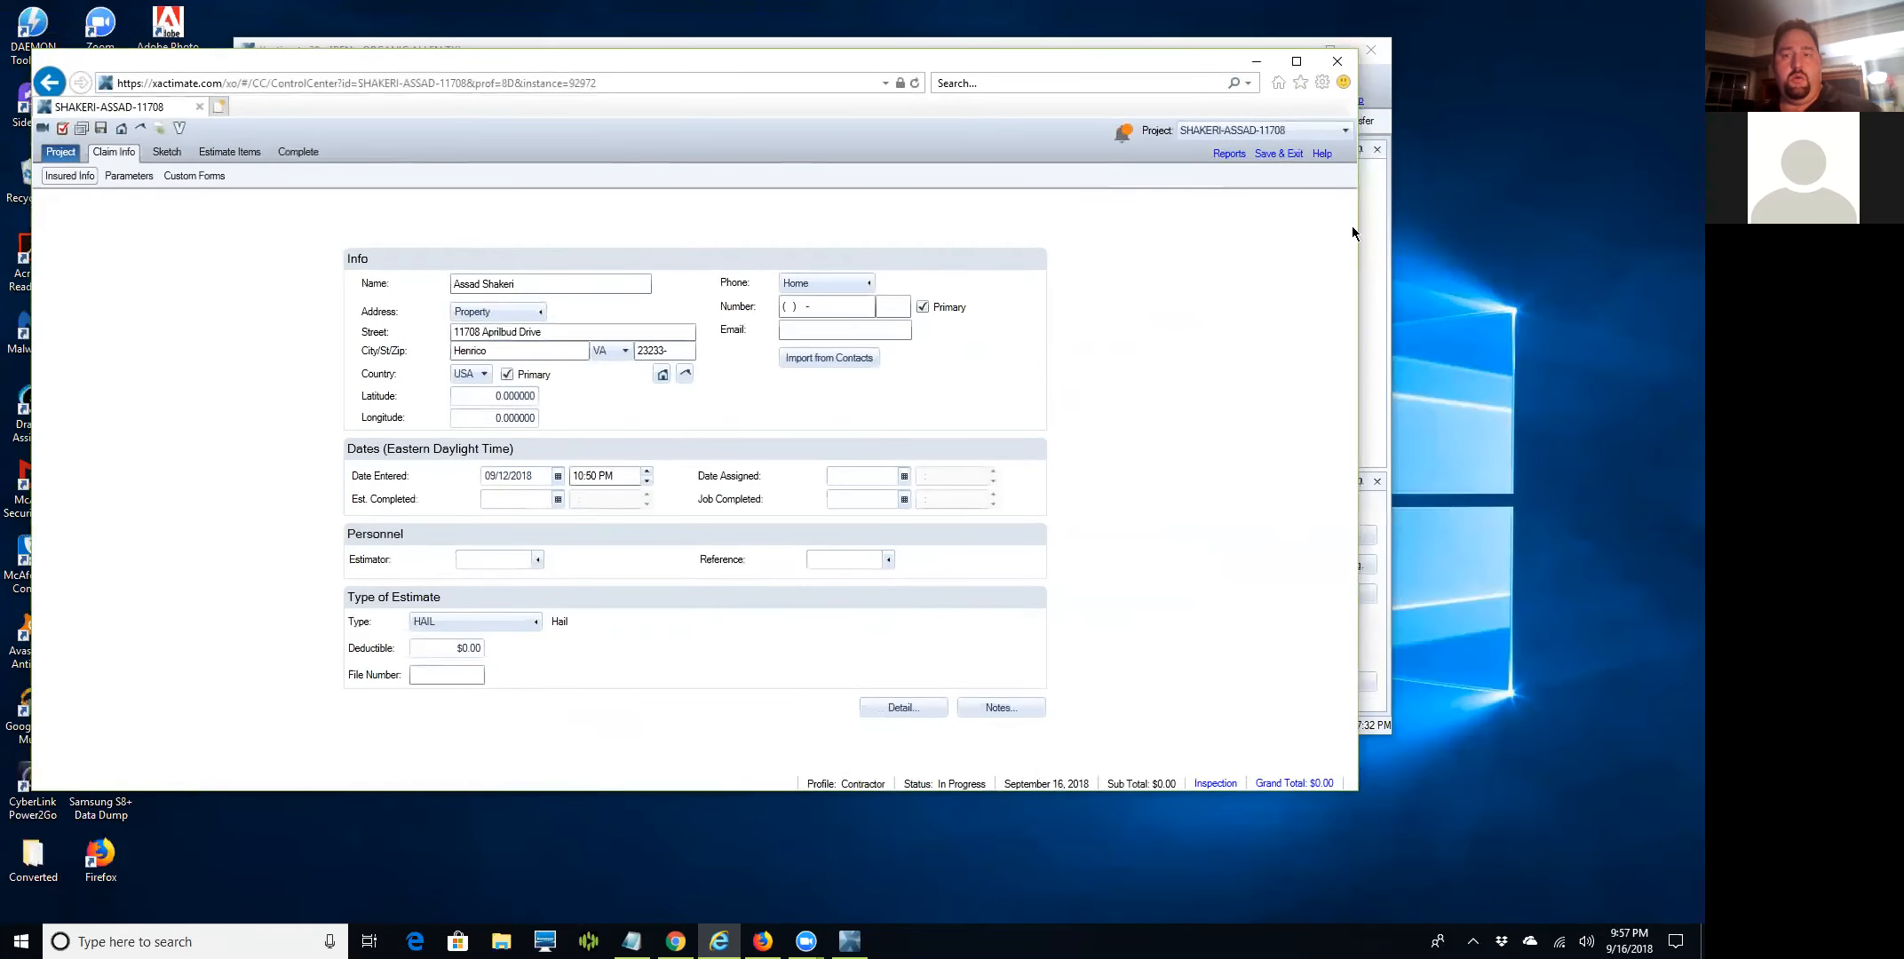
Widen the browser window, enter the claim's file number, then reposition and enlarge the window.
drag(1359, 238, 1459, 238)
click(518, 673)
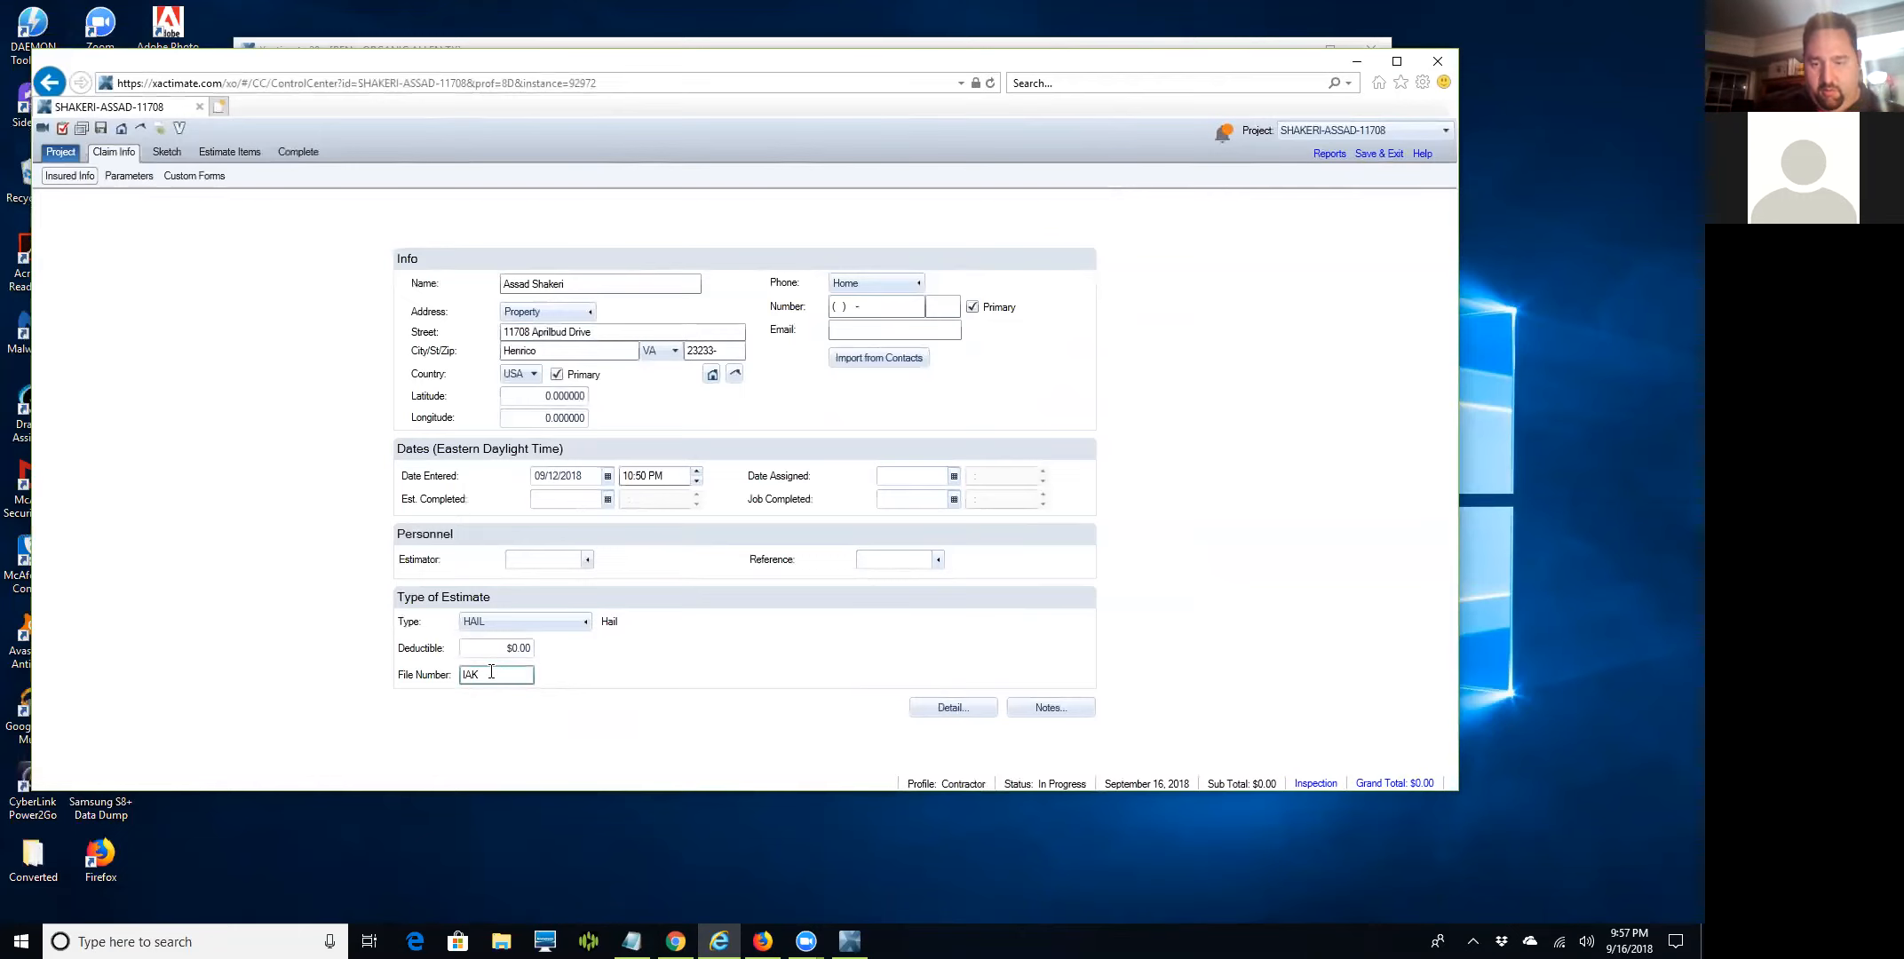
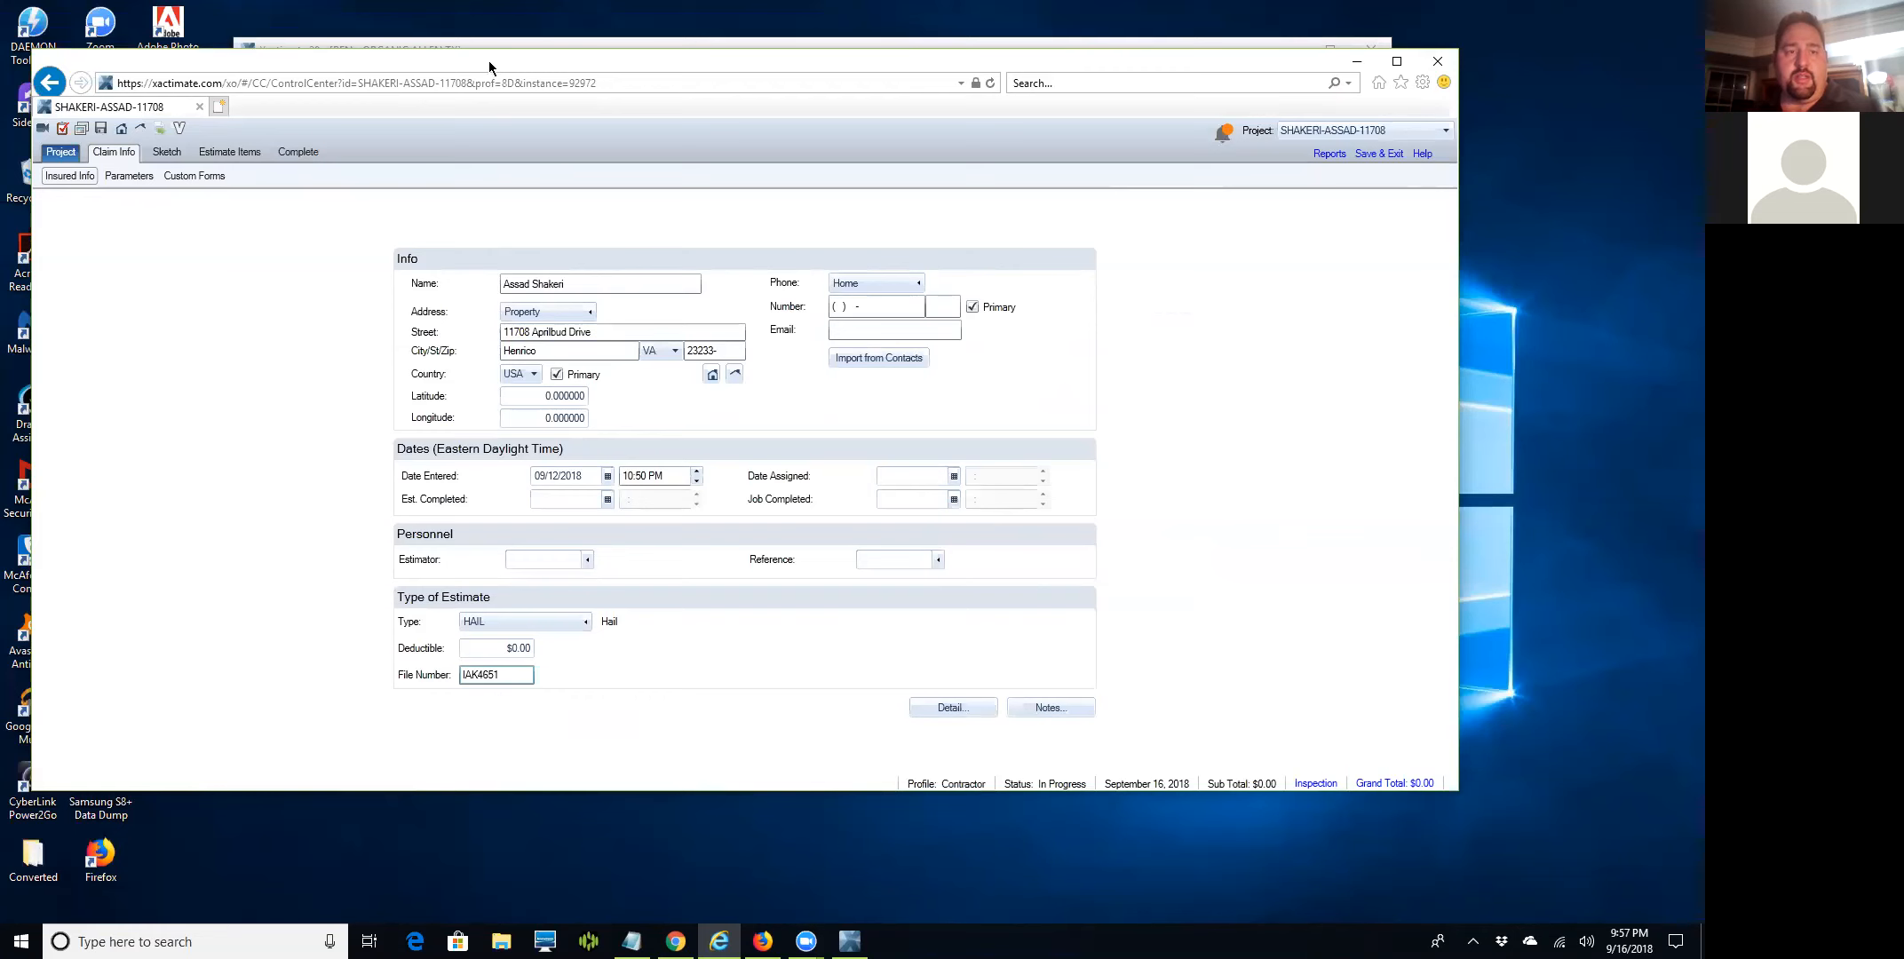
drag(487, 57, 463, 16)
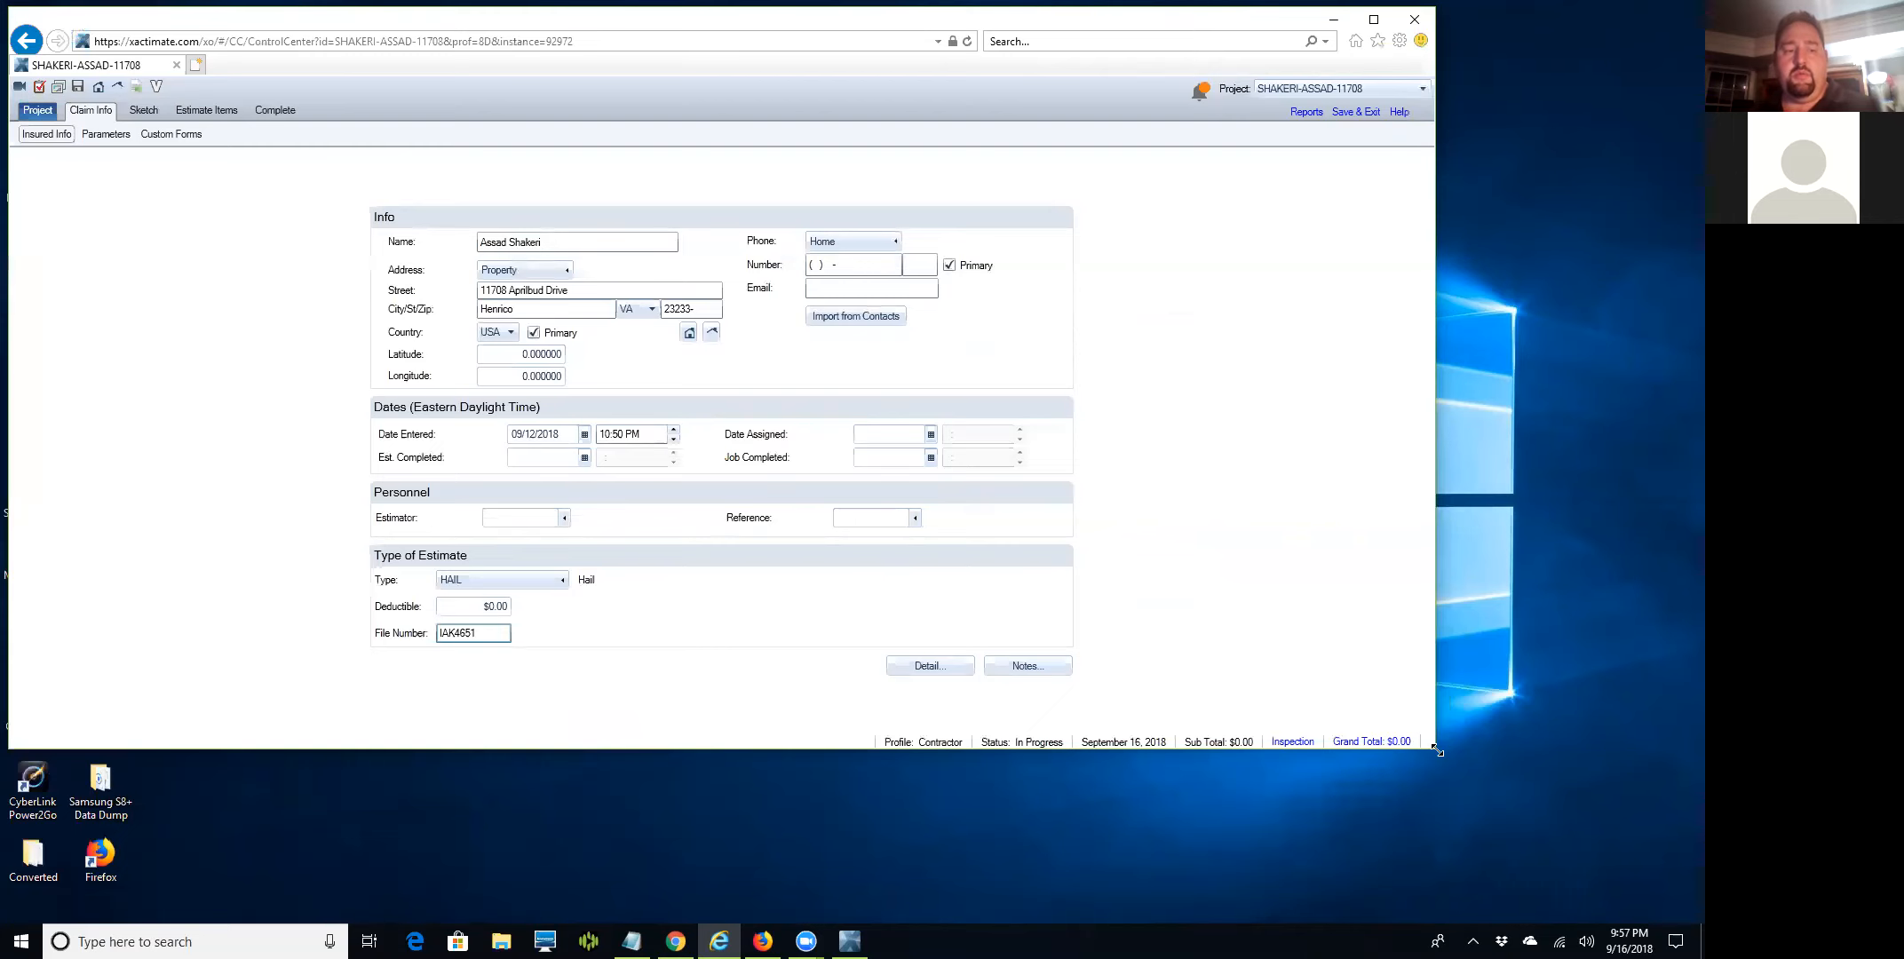
drag(1437, 751, 1499, 923)
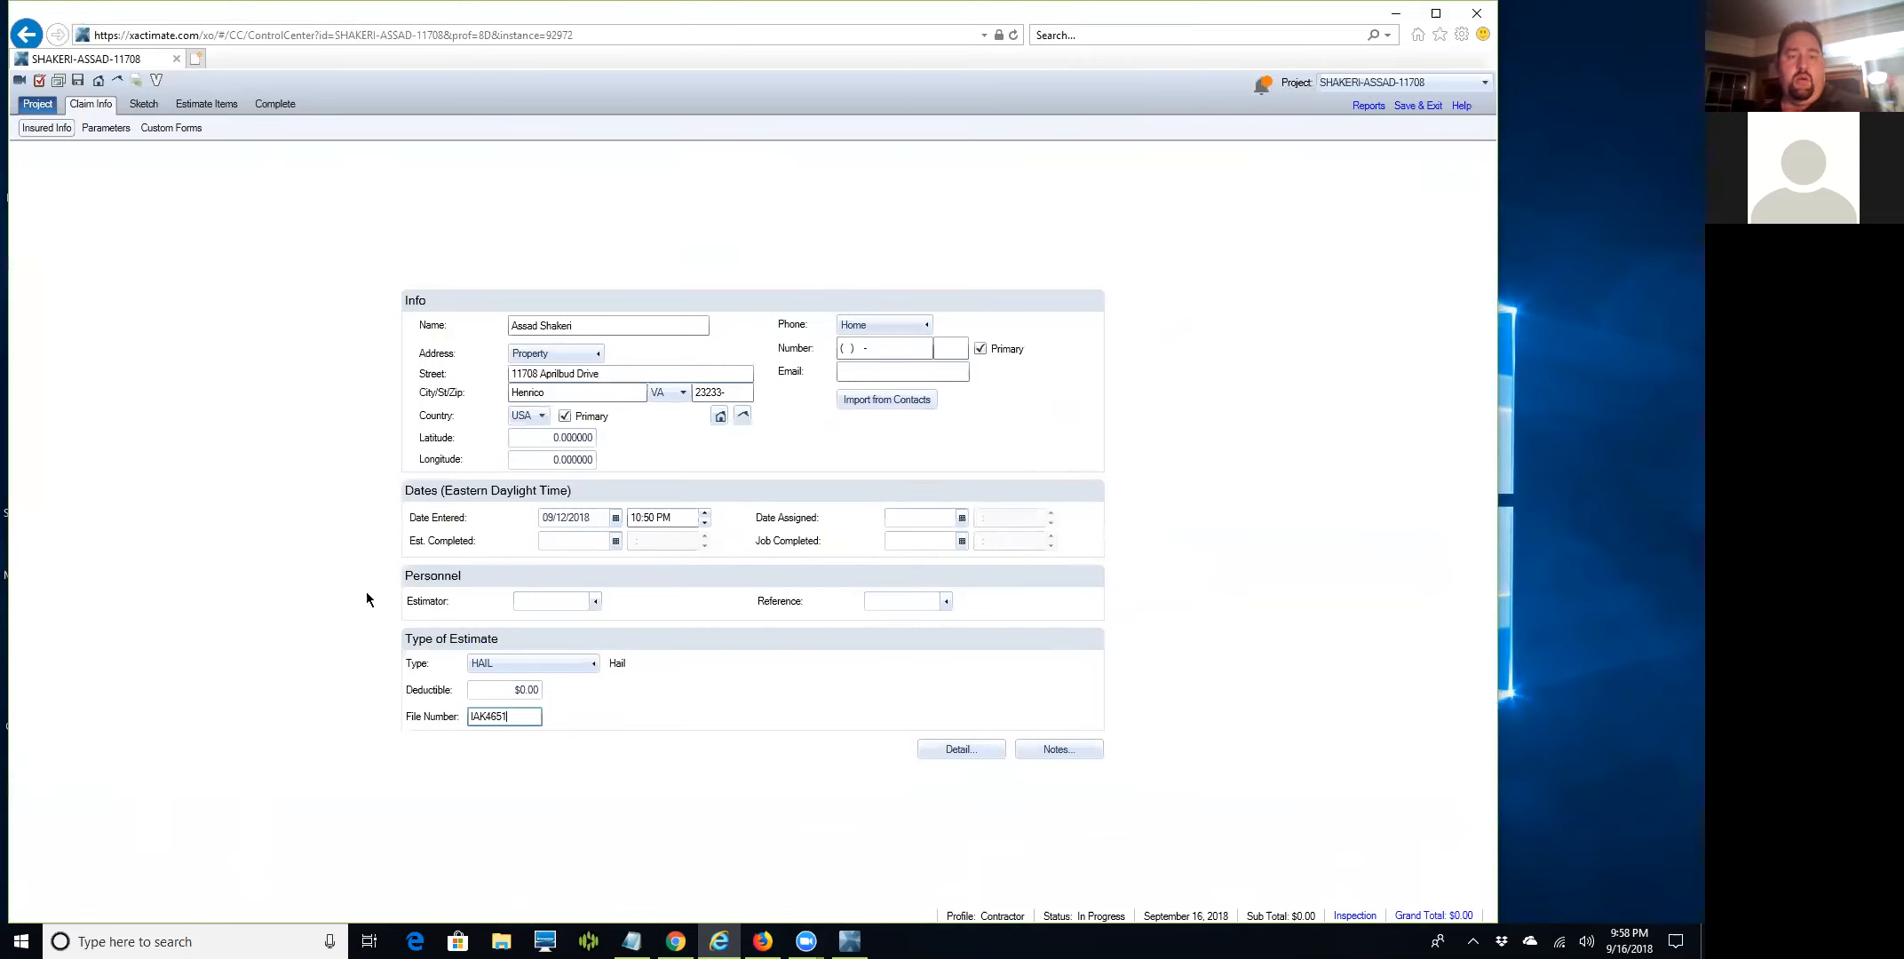
Start a new estimator with the estimator's full name and quick code B-R.
click(595, 603)
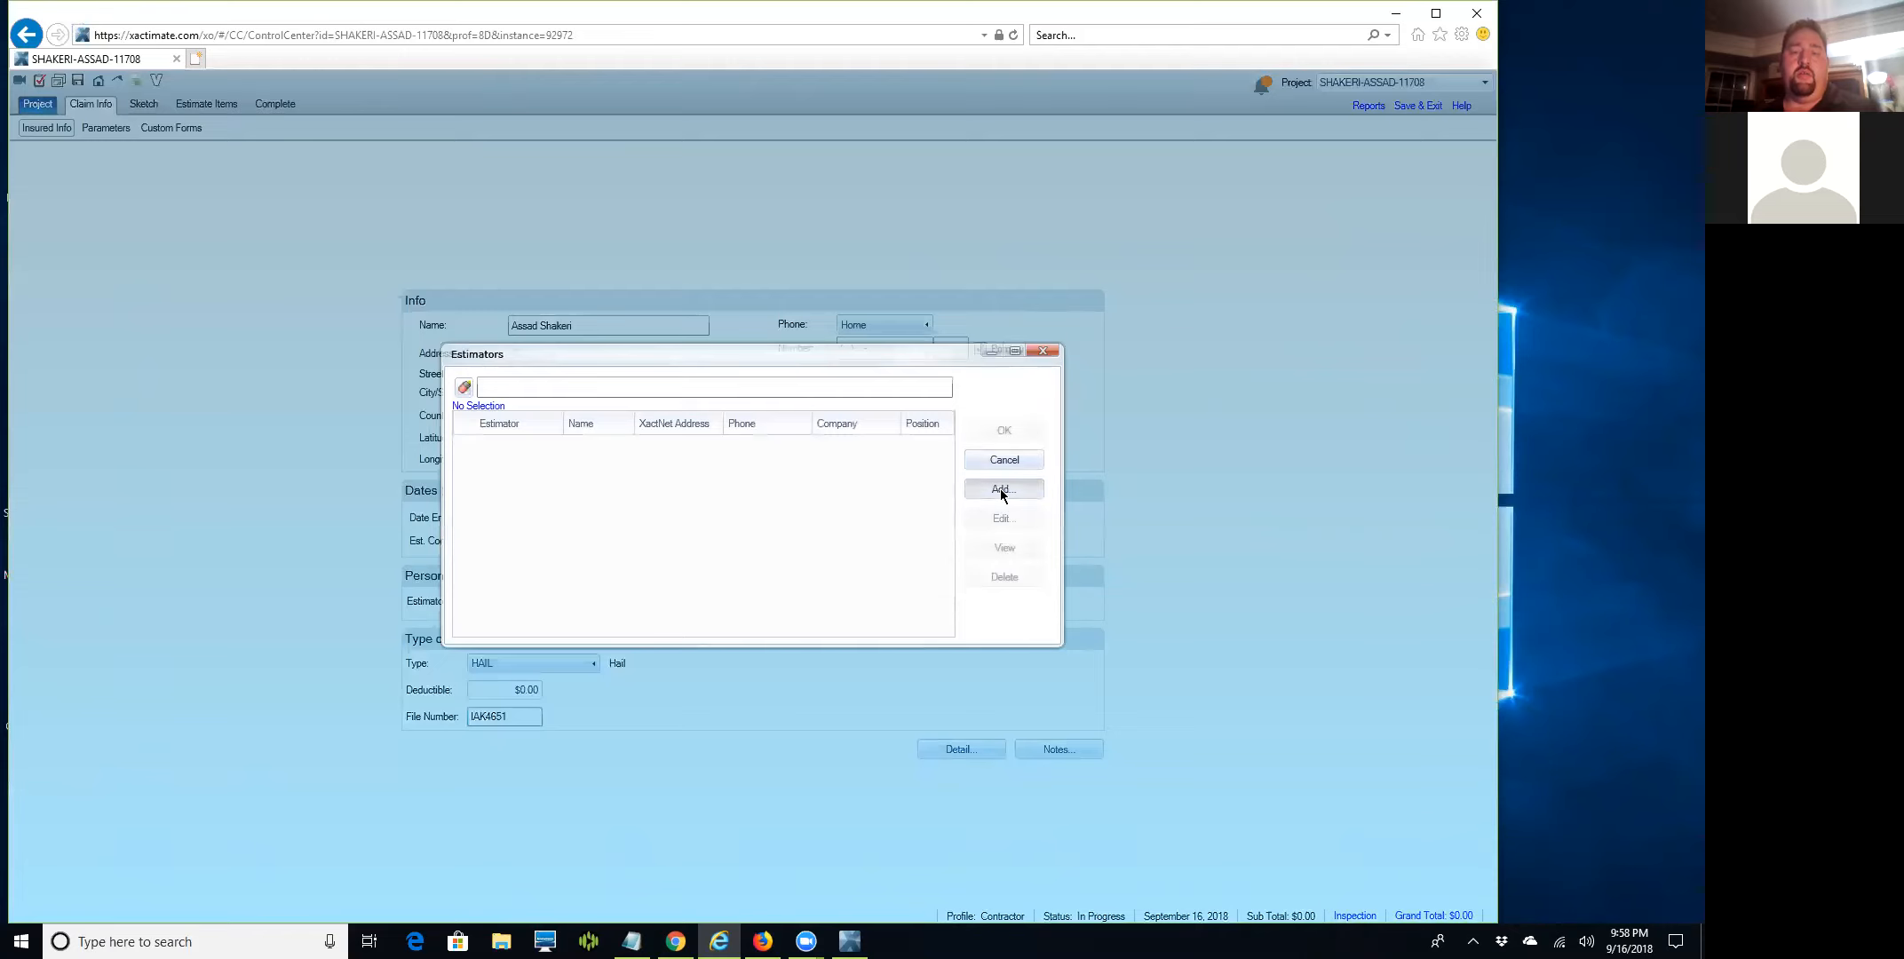
click(999, 488)
key(Tab)
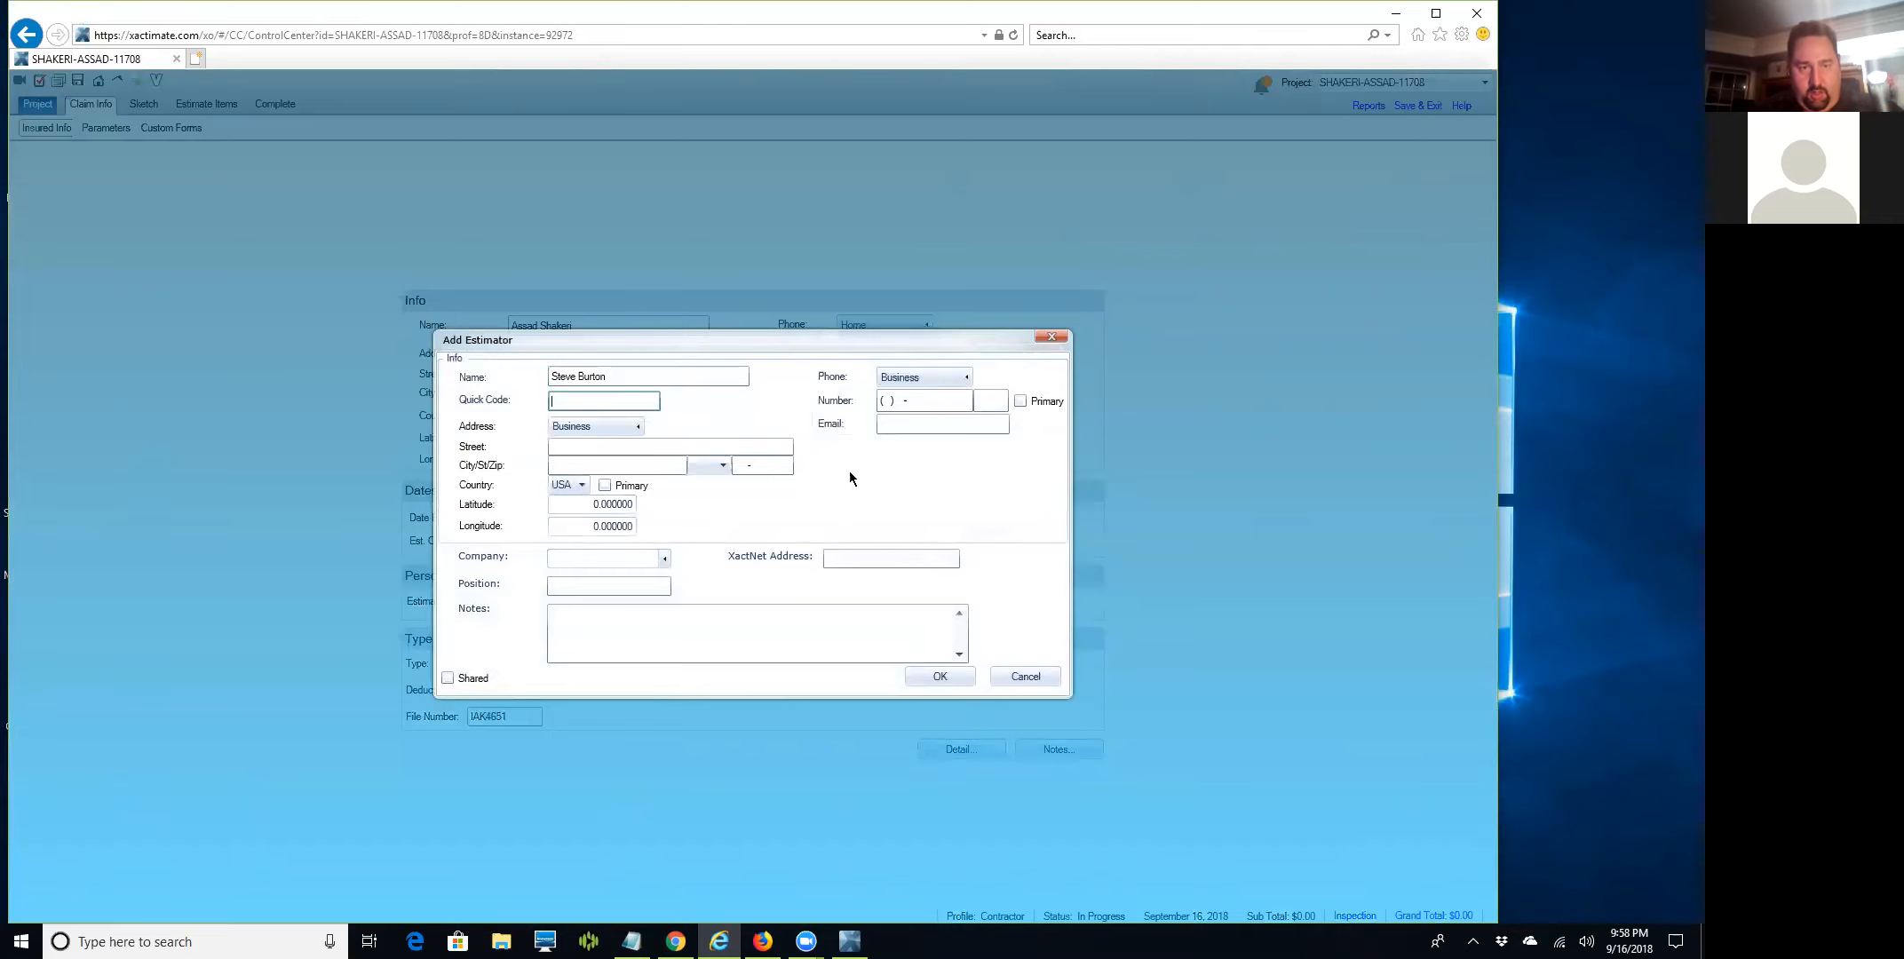
text(STEVESTEVE)
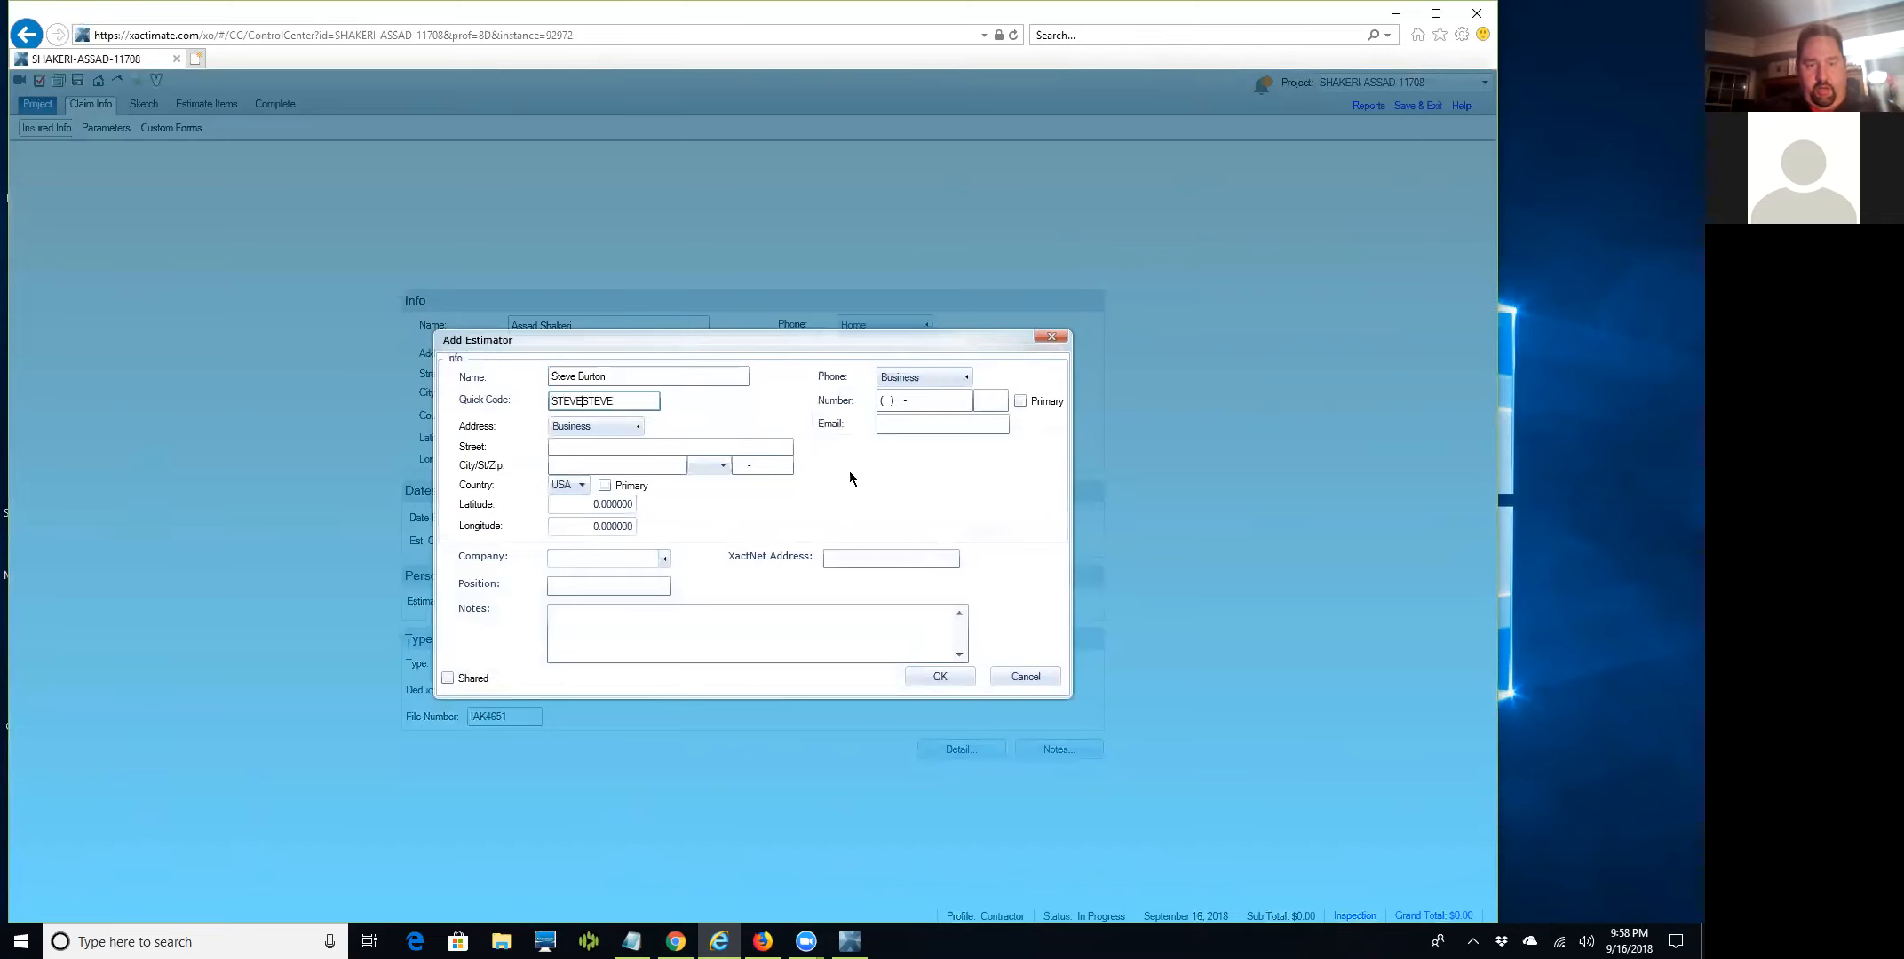
key(Delete)
key(Delete)
key(Delete)
key(Delete)
key(Delete)
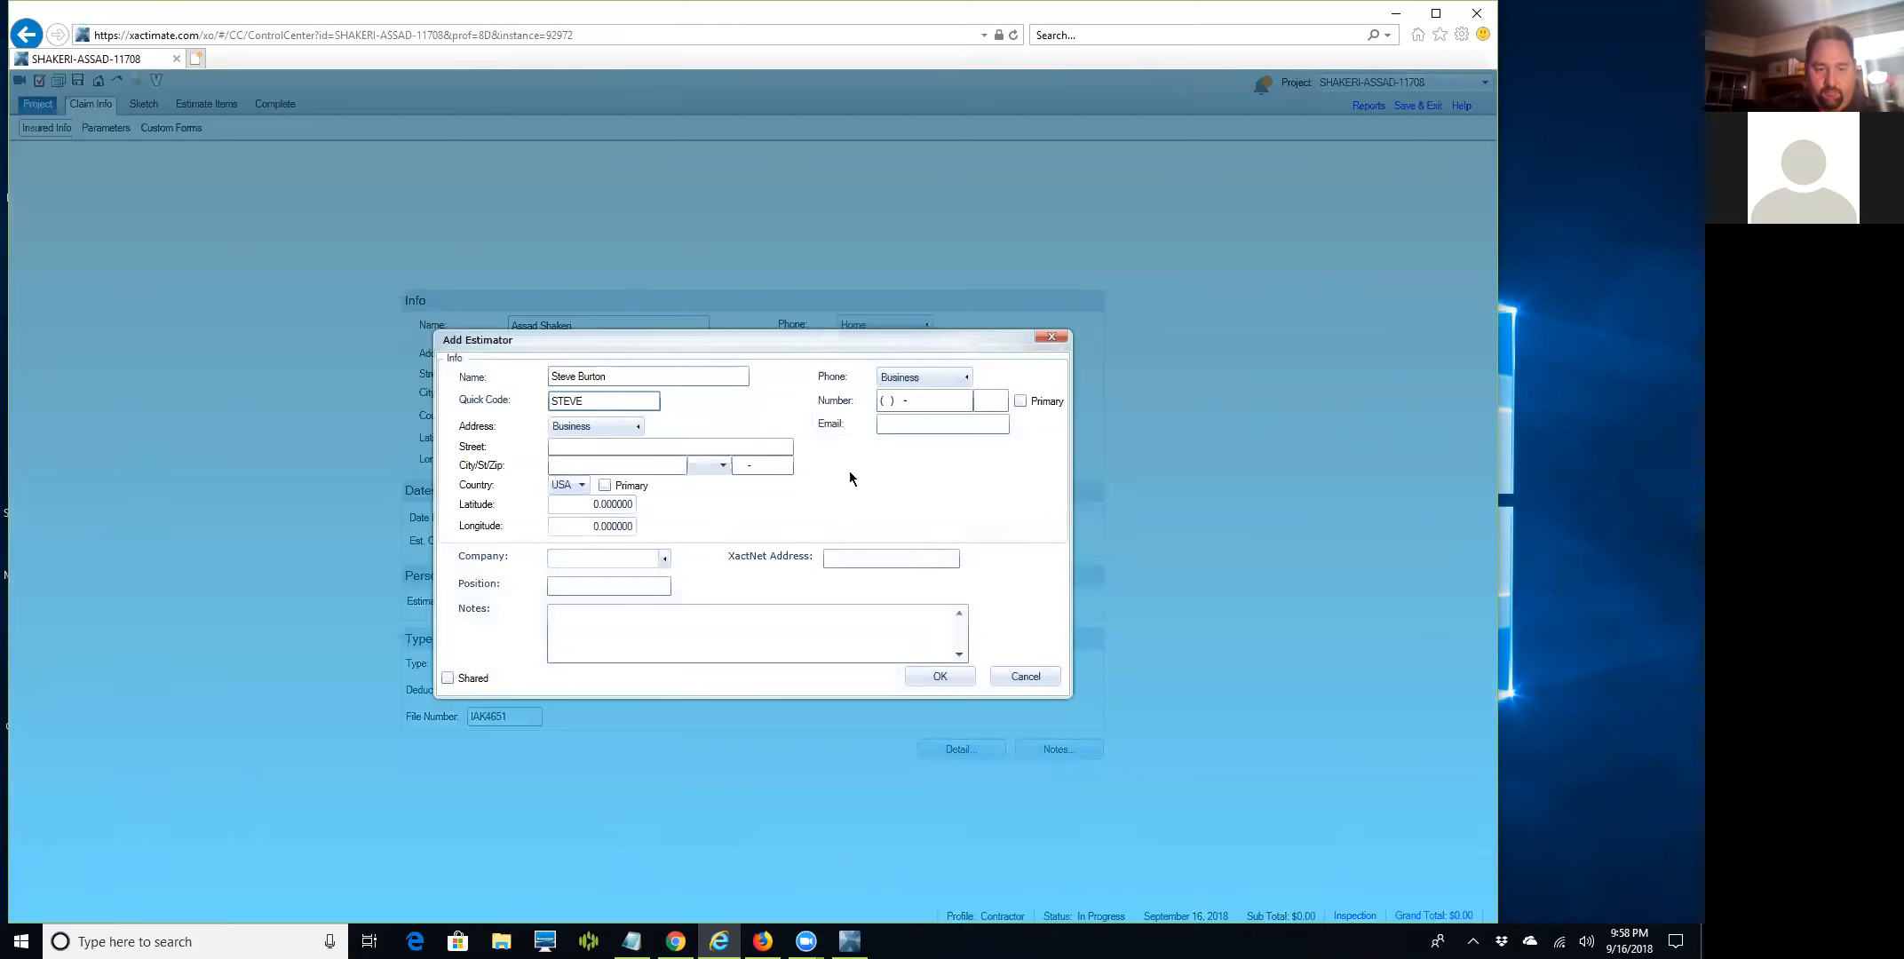
text(B-RVA)
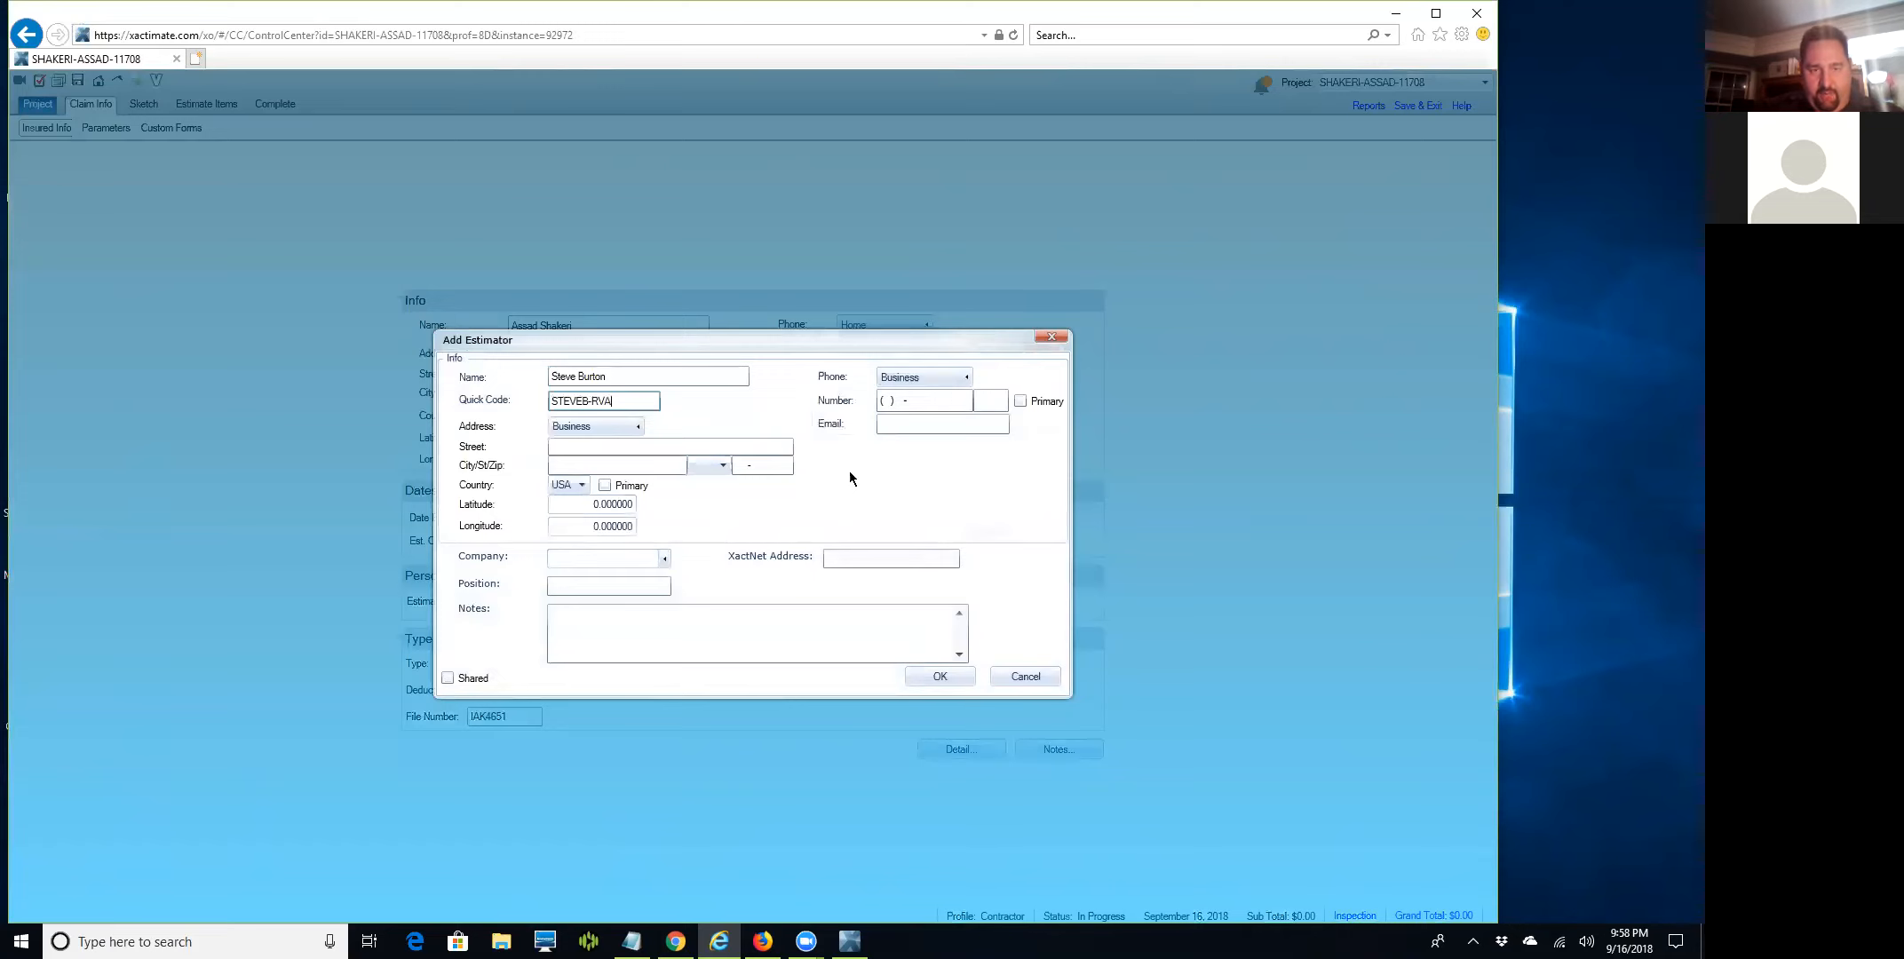
key(Tab)
key(Tab)
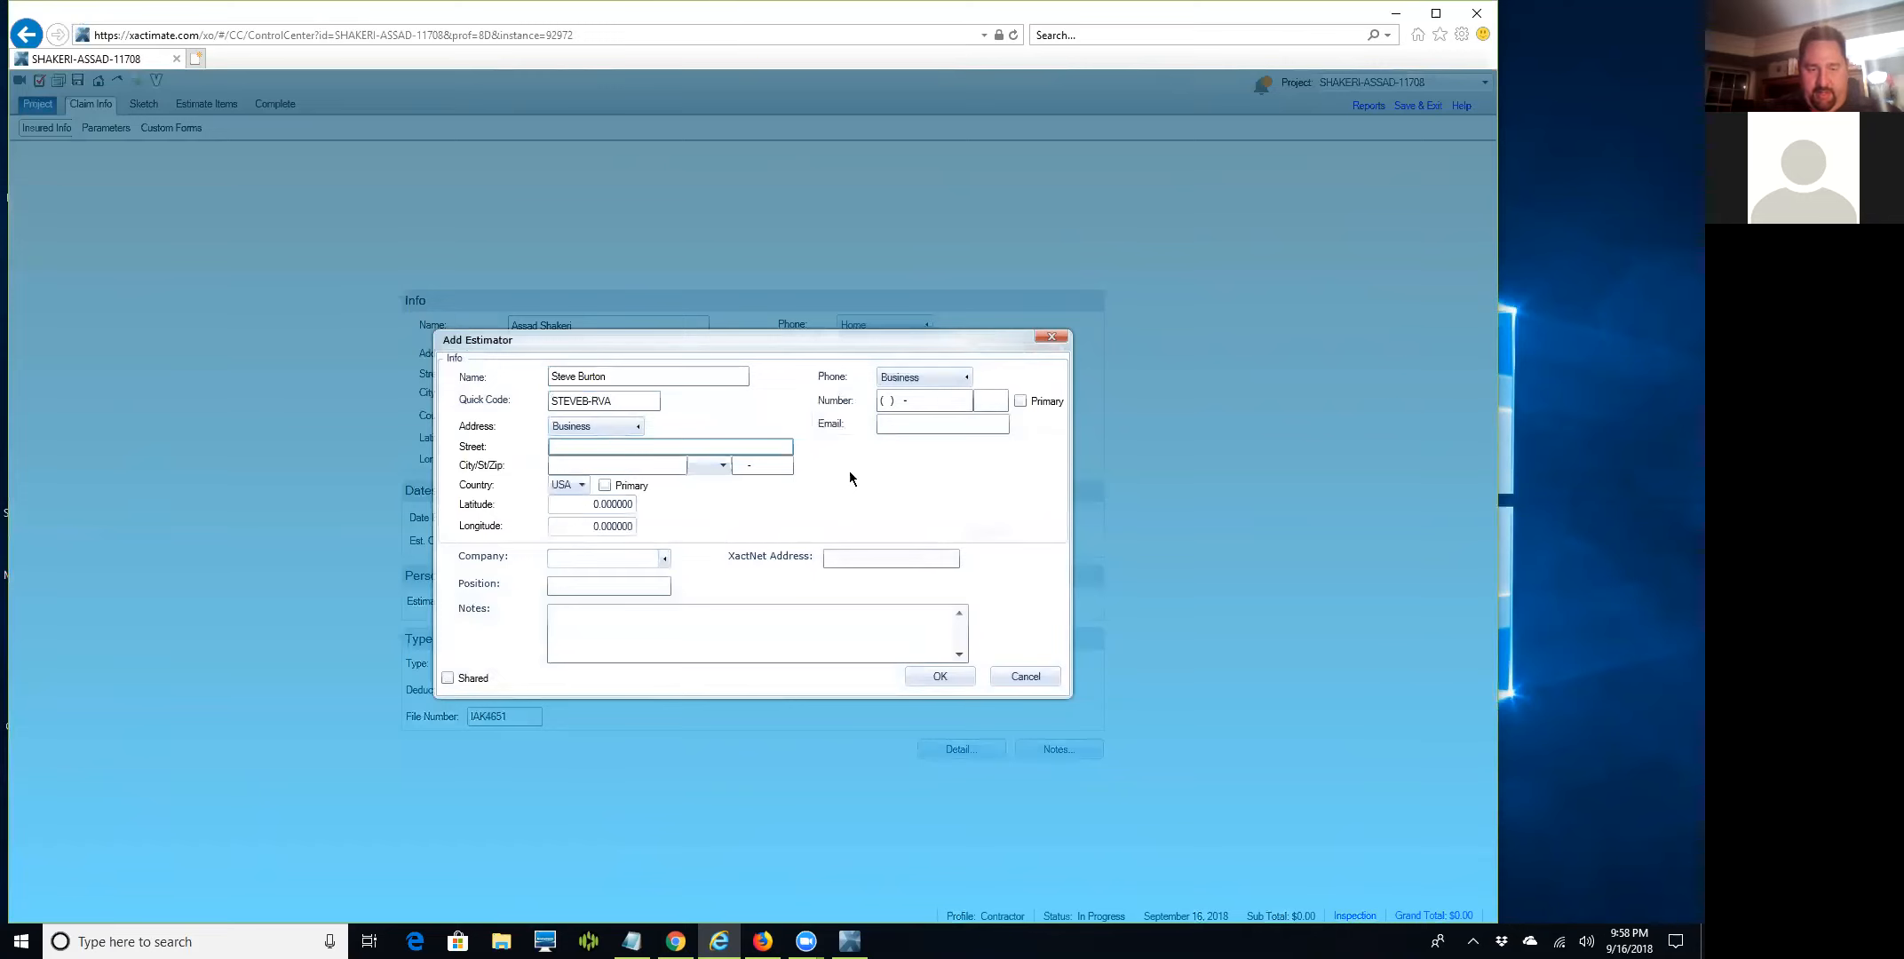
Enter the estimator's street address, city and zip code.
text(7400 Beaufon)
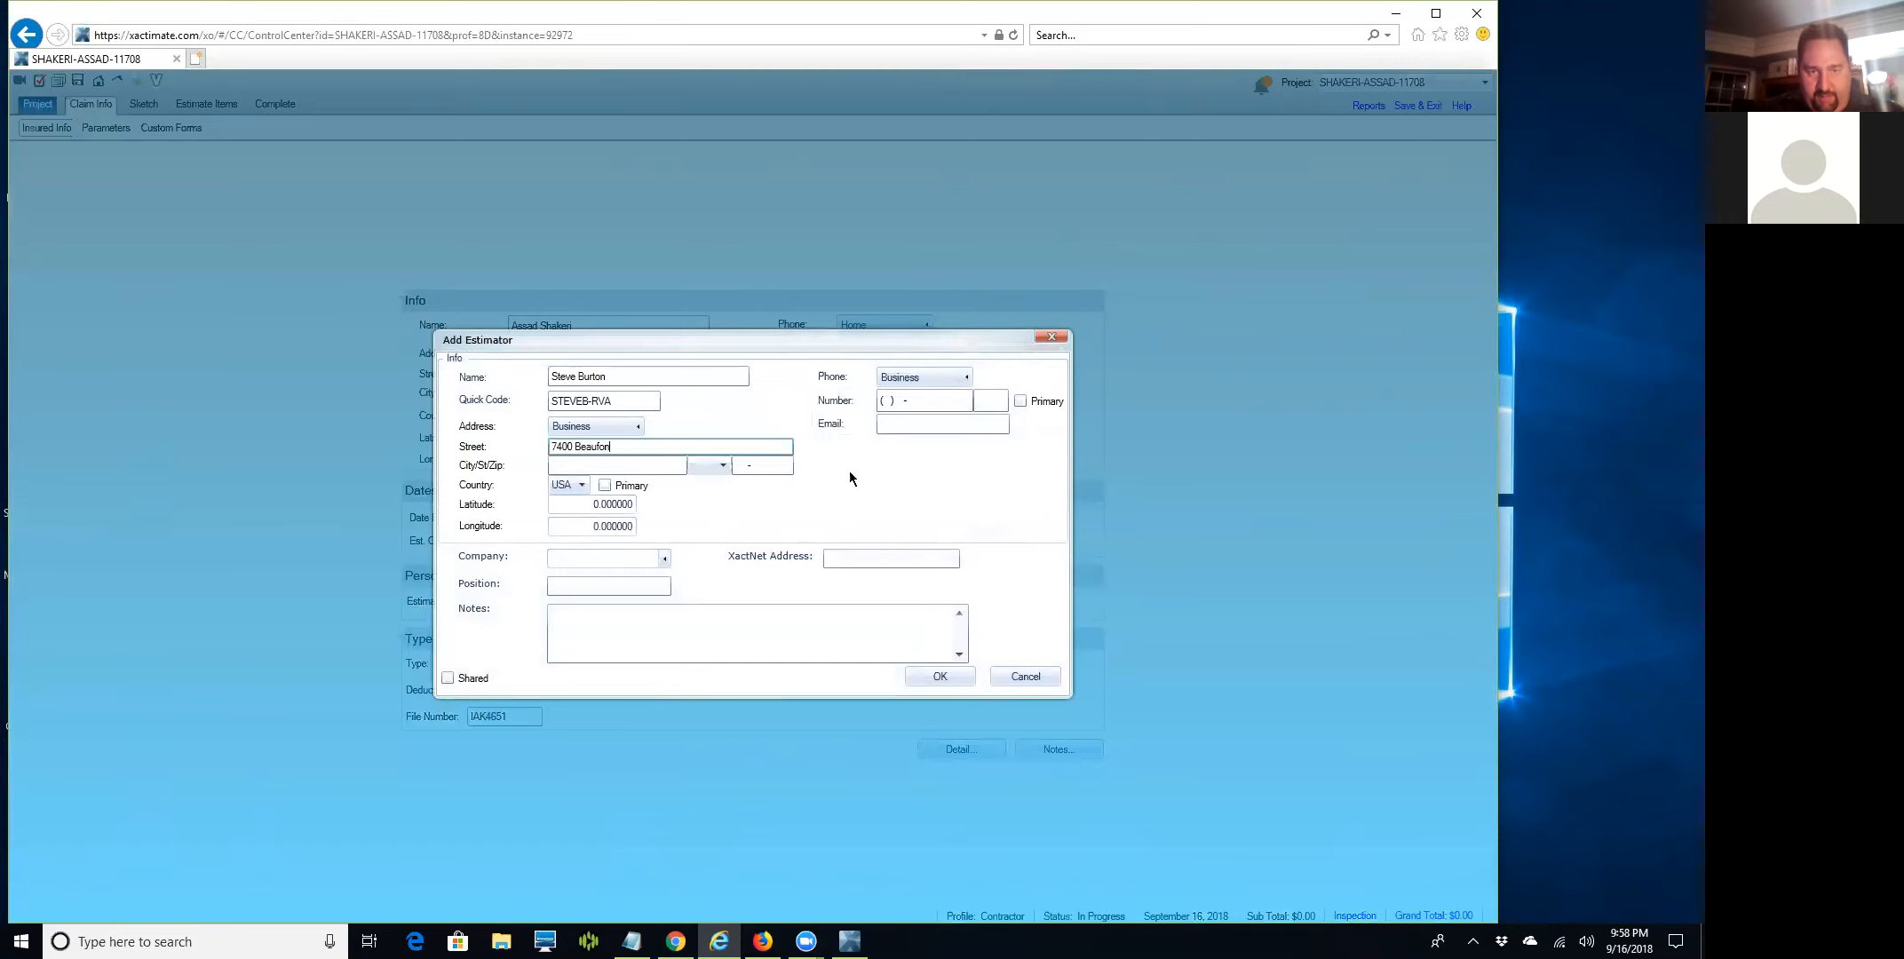
text(t Springs Dr)
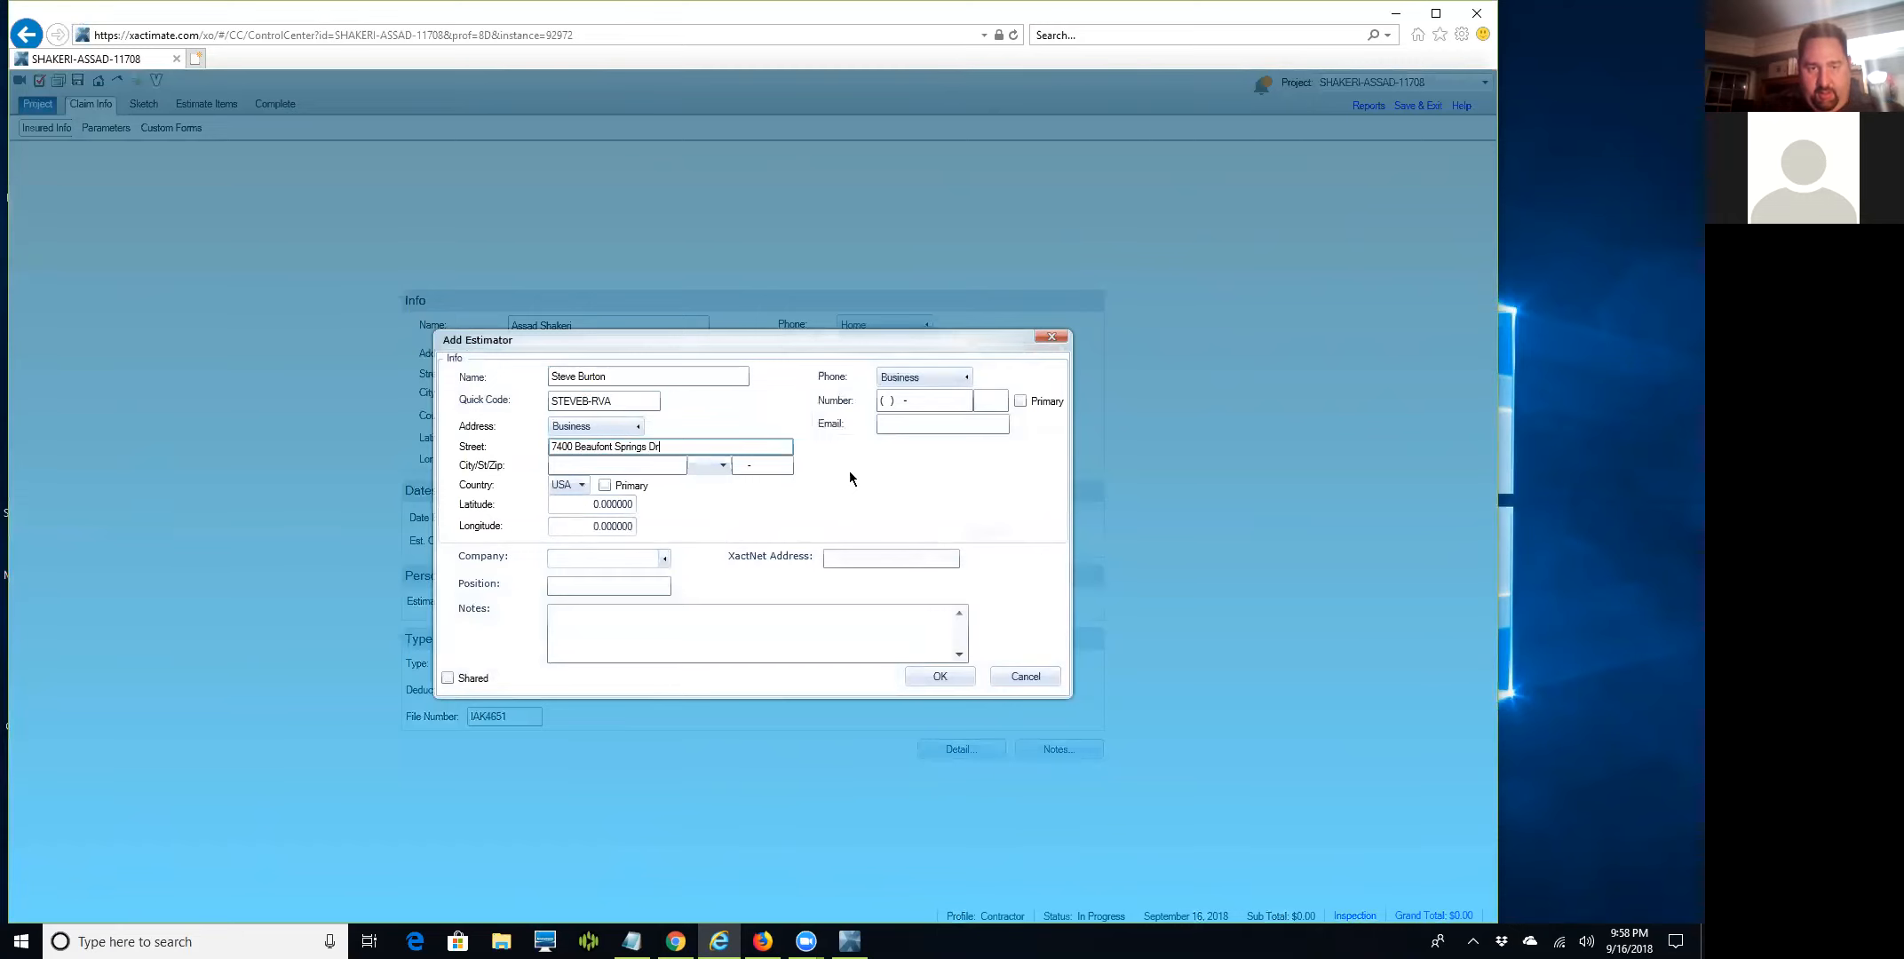
text(ive. Su)
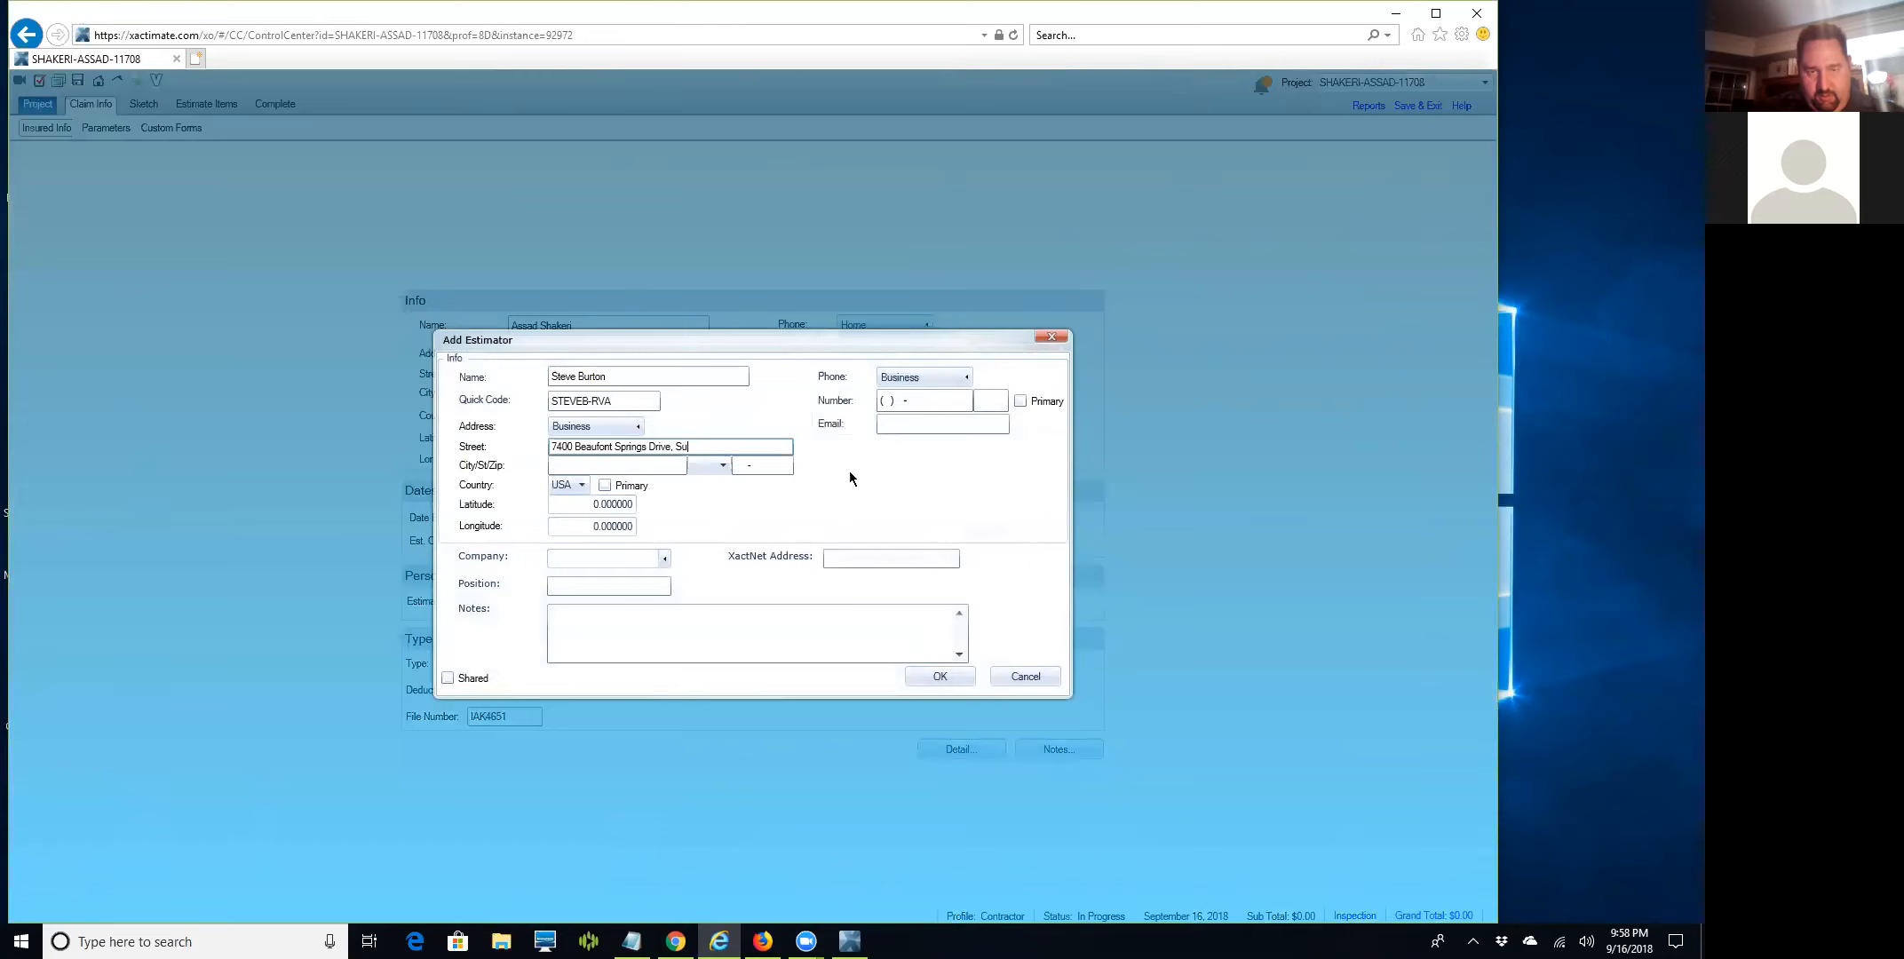
text(ite 300)
key(Tab)
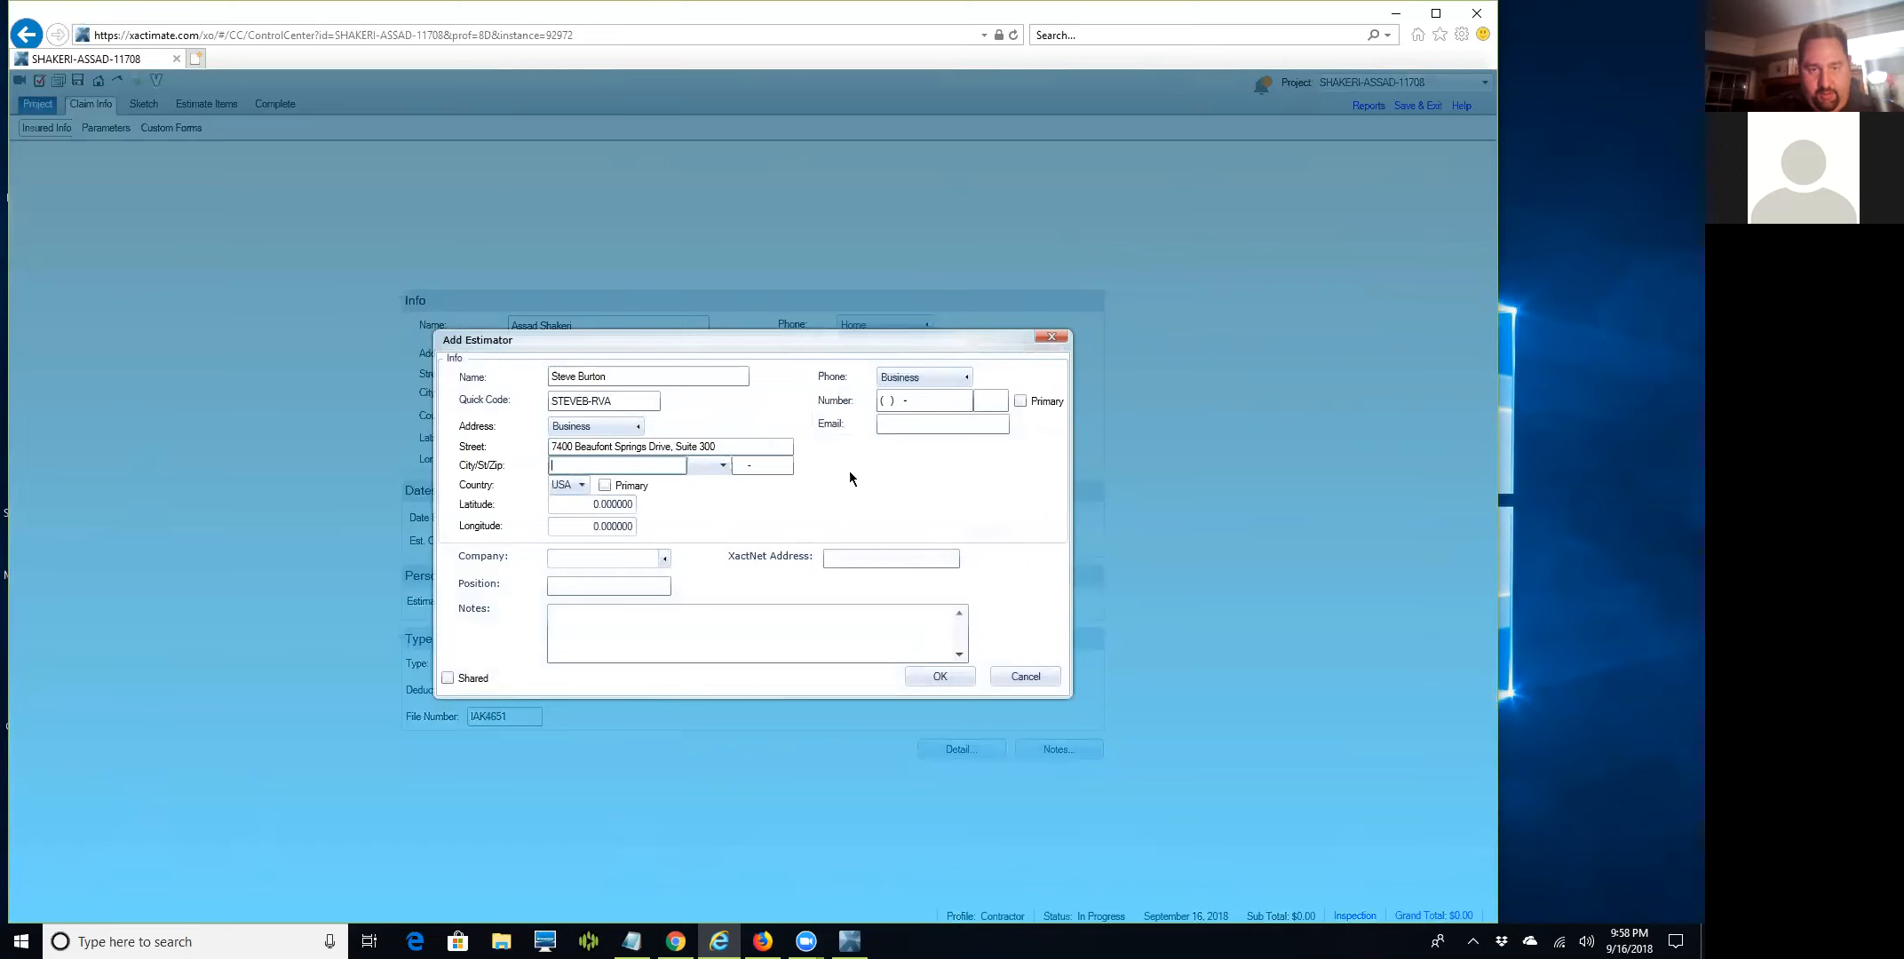
text(Richmond)
key(Tab)
key(Tab)
text(2)
text(3225)
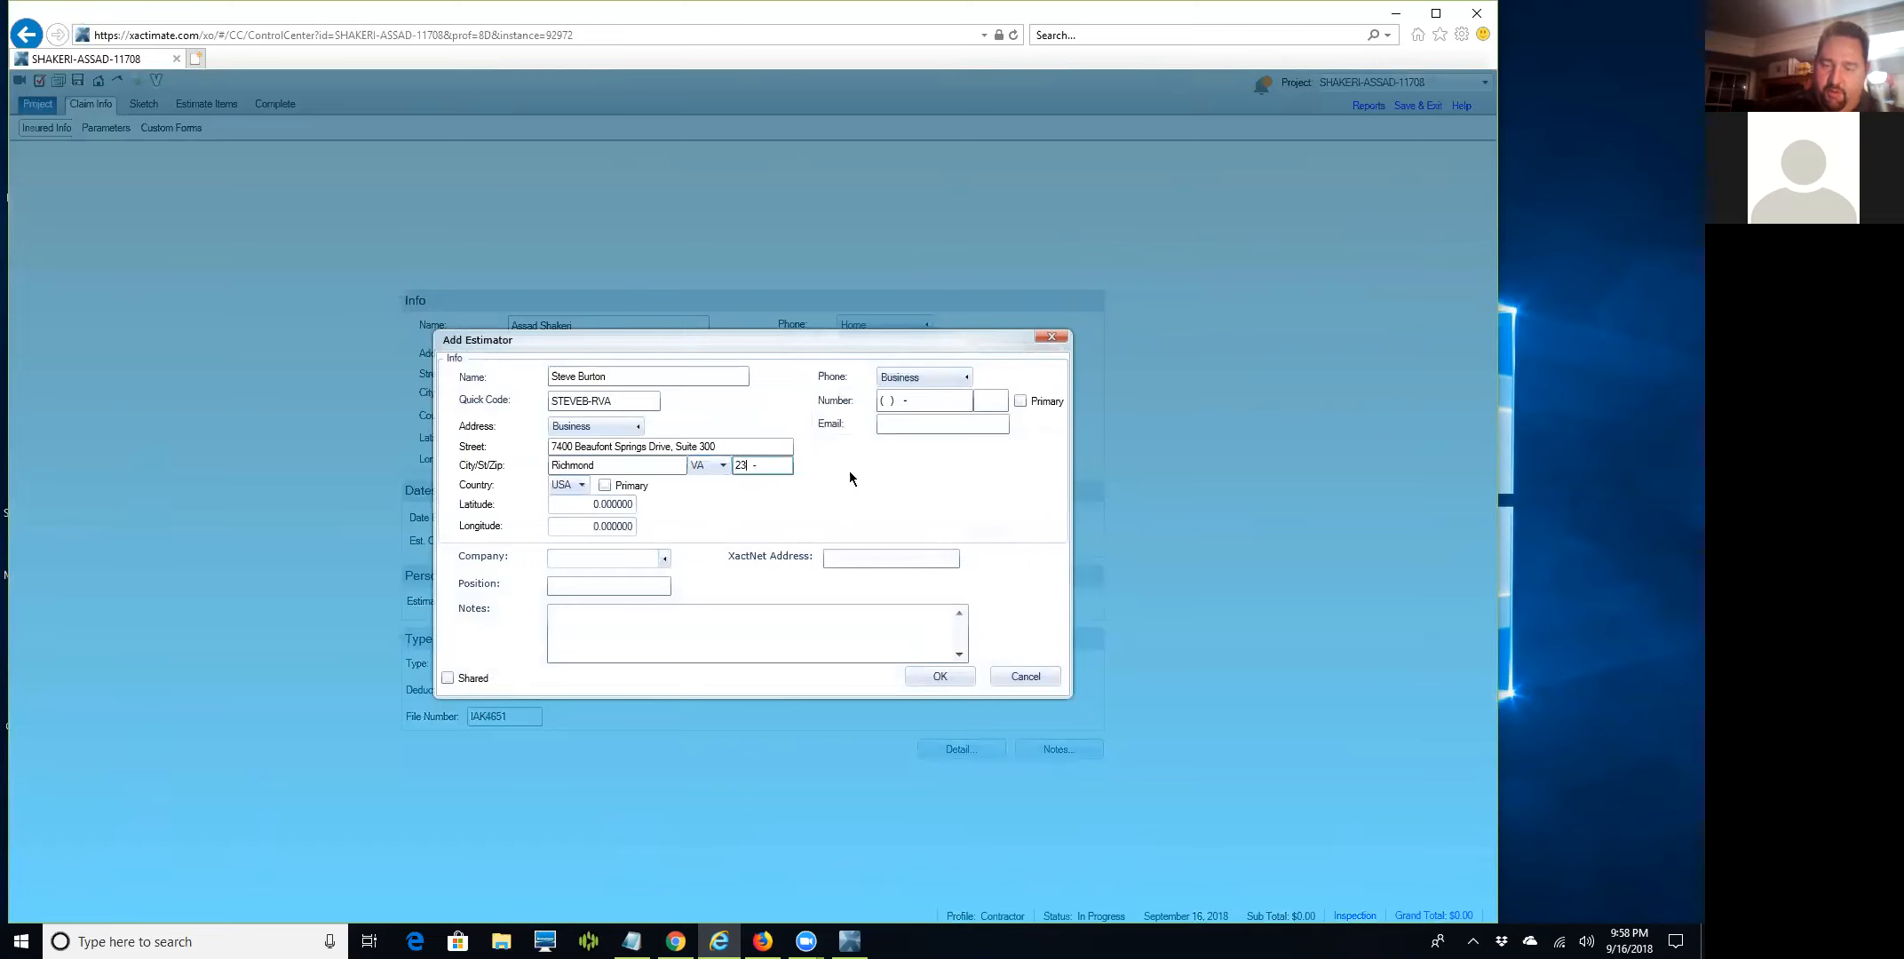
Add the estimator's business, cellular and fax phone numbers.
click(932, 401)
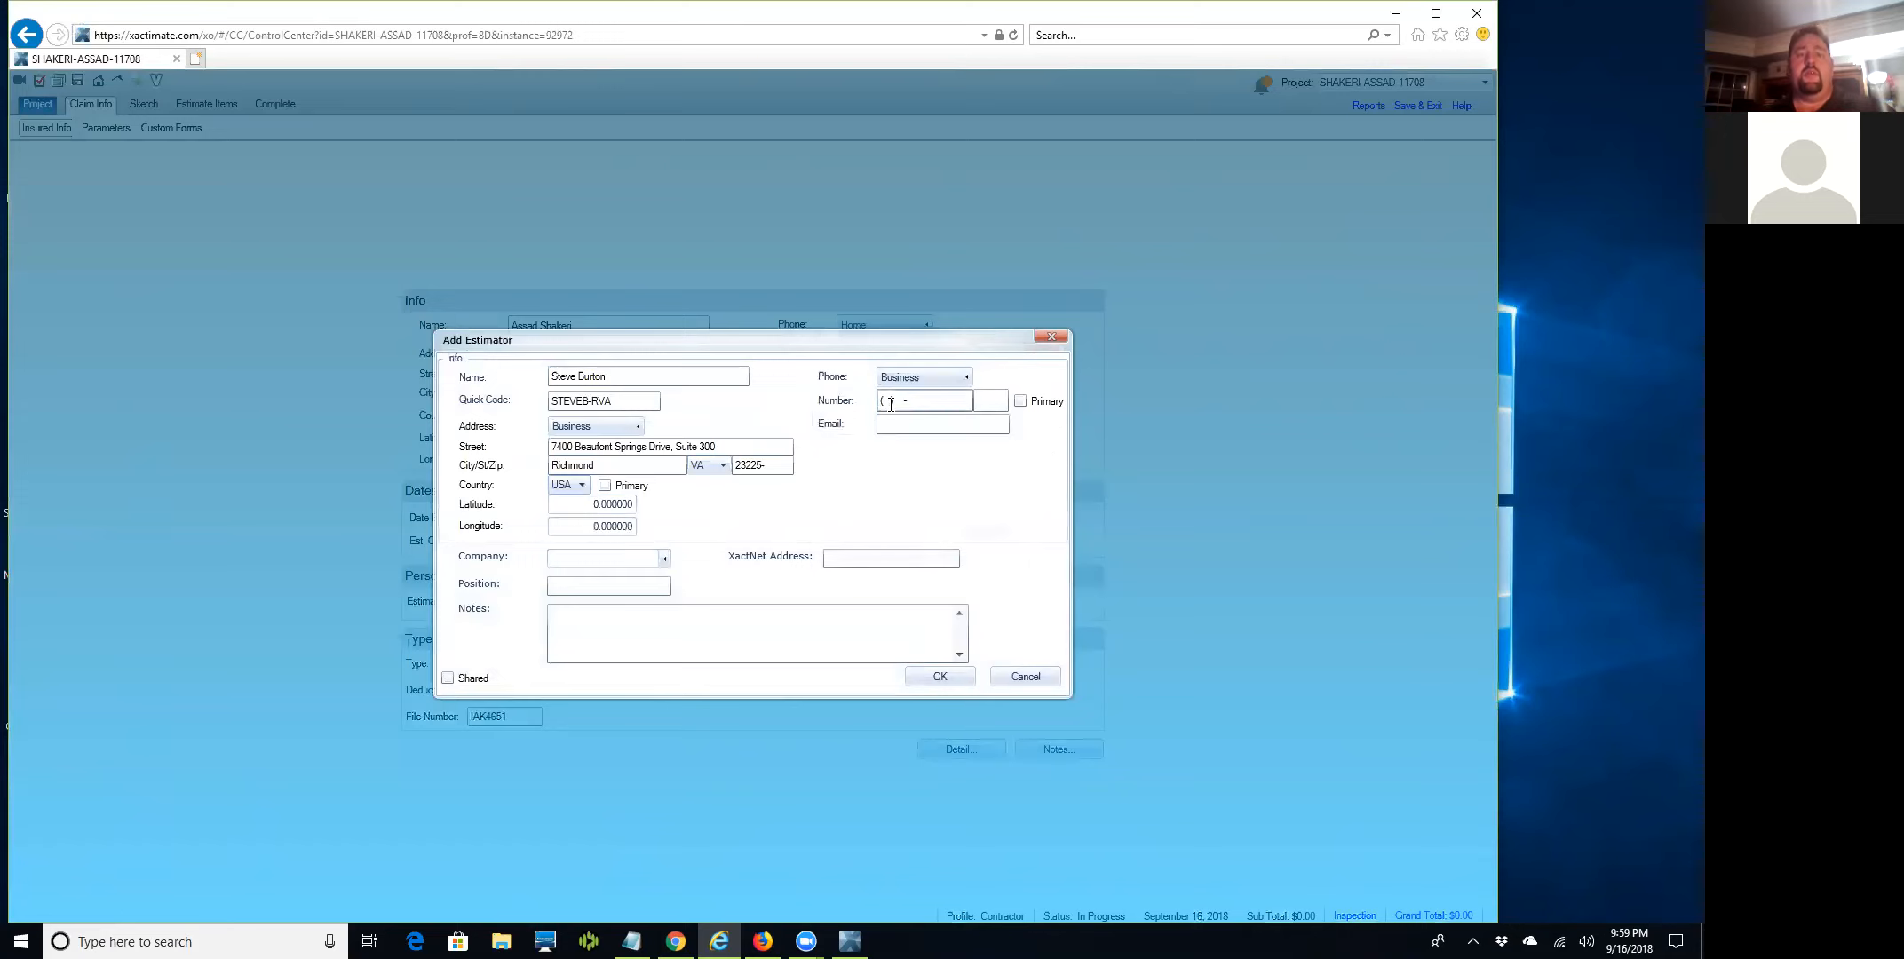
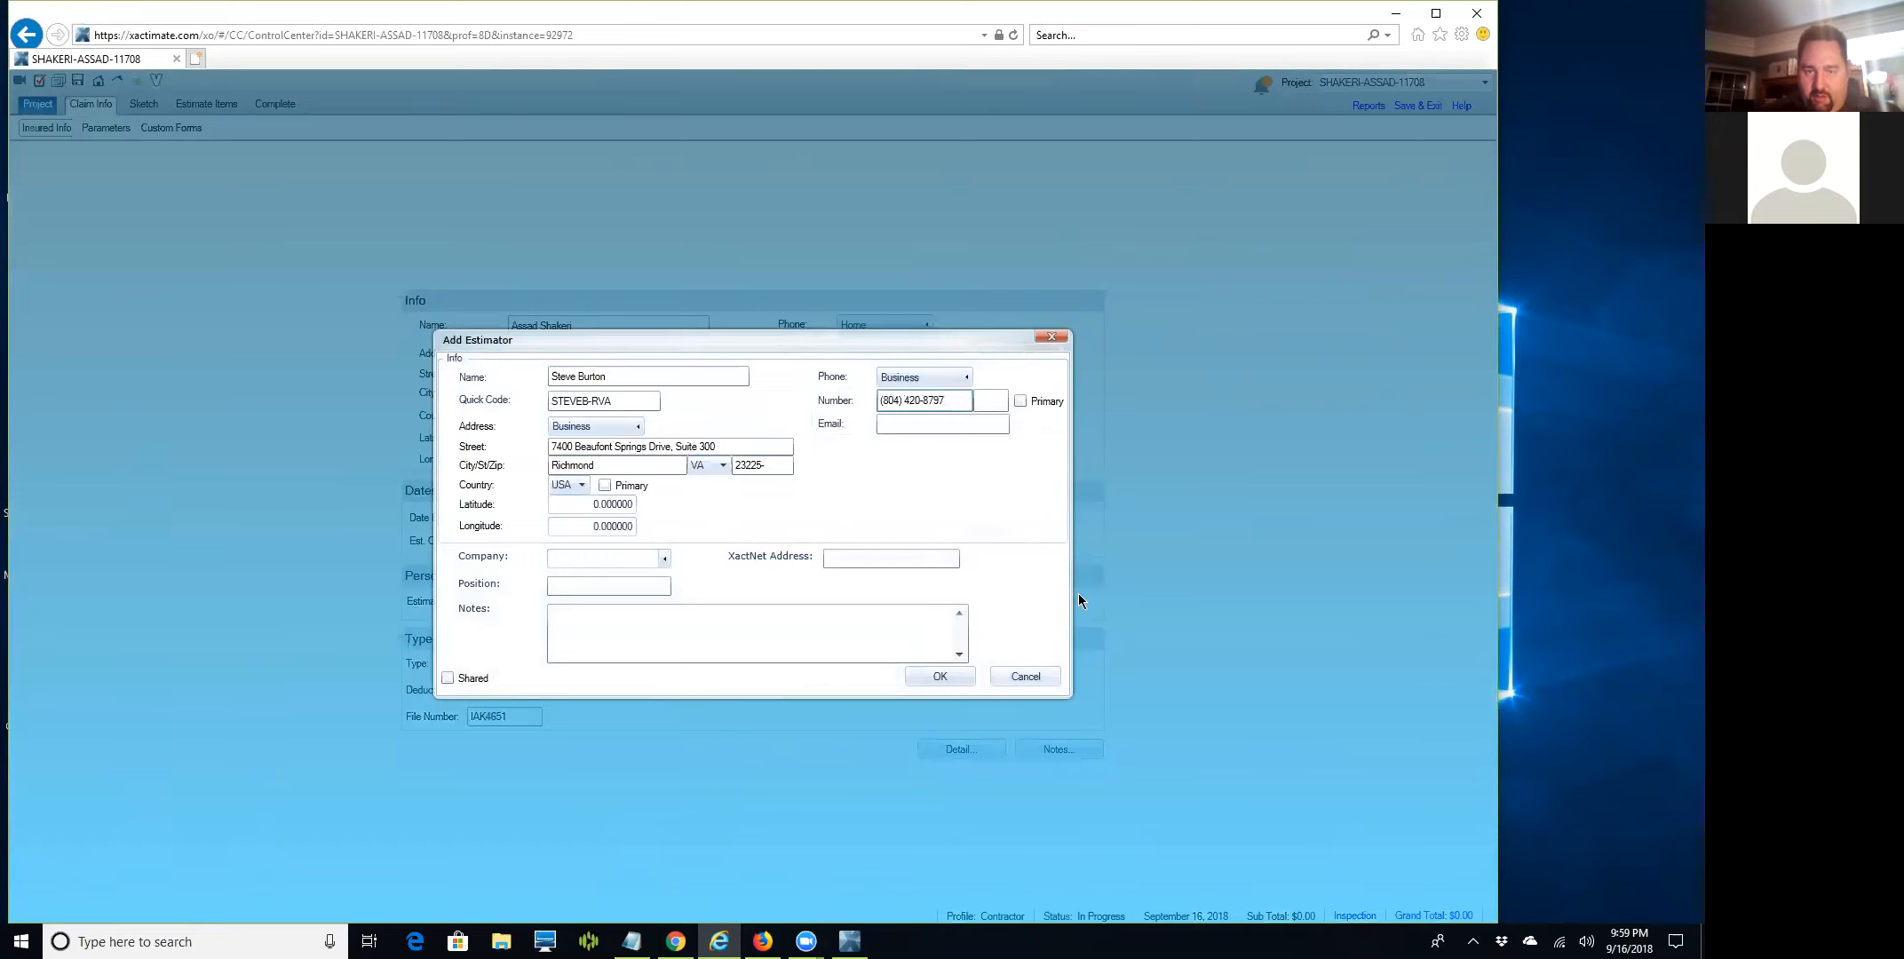
click(964, 377)
click(941, 414)
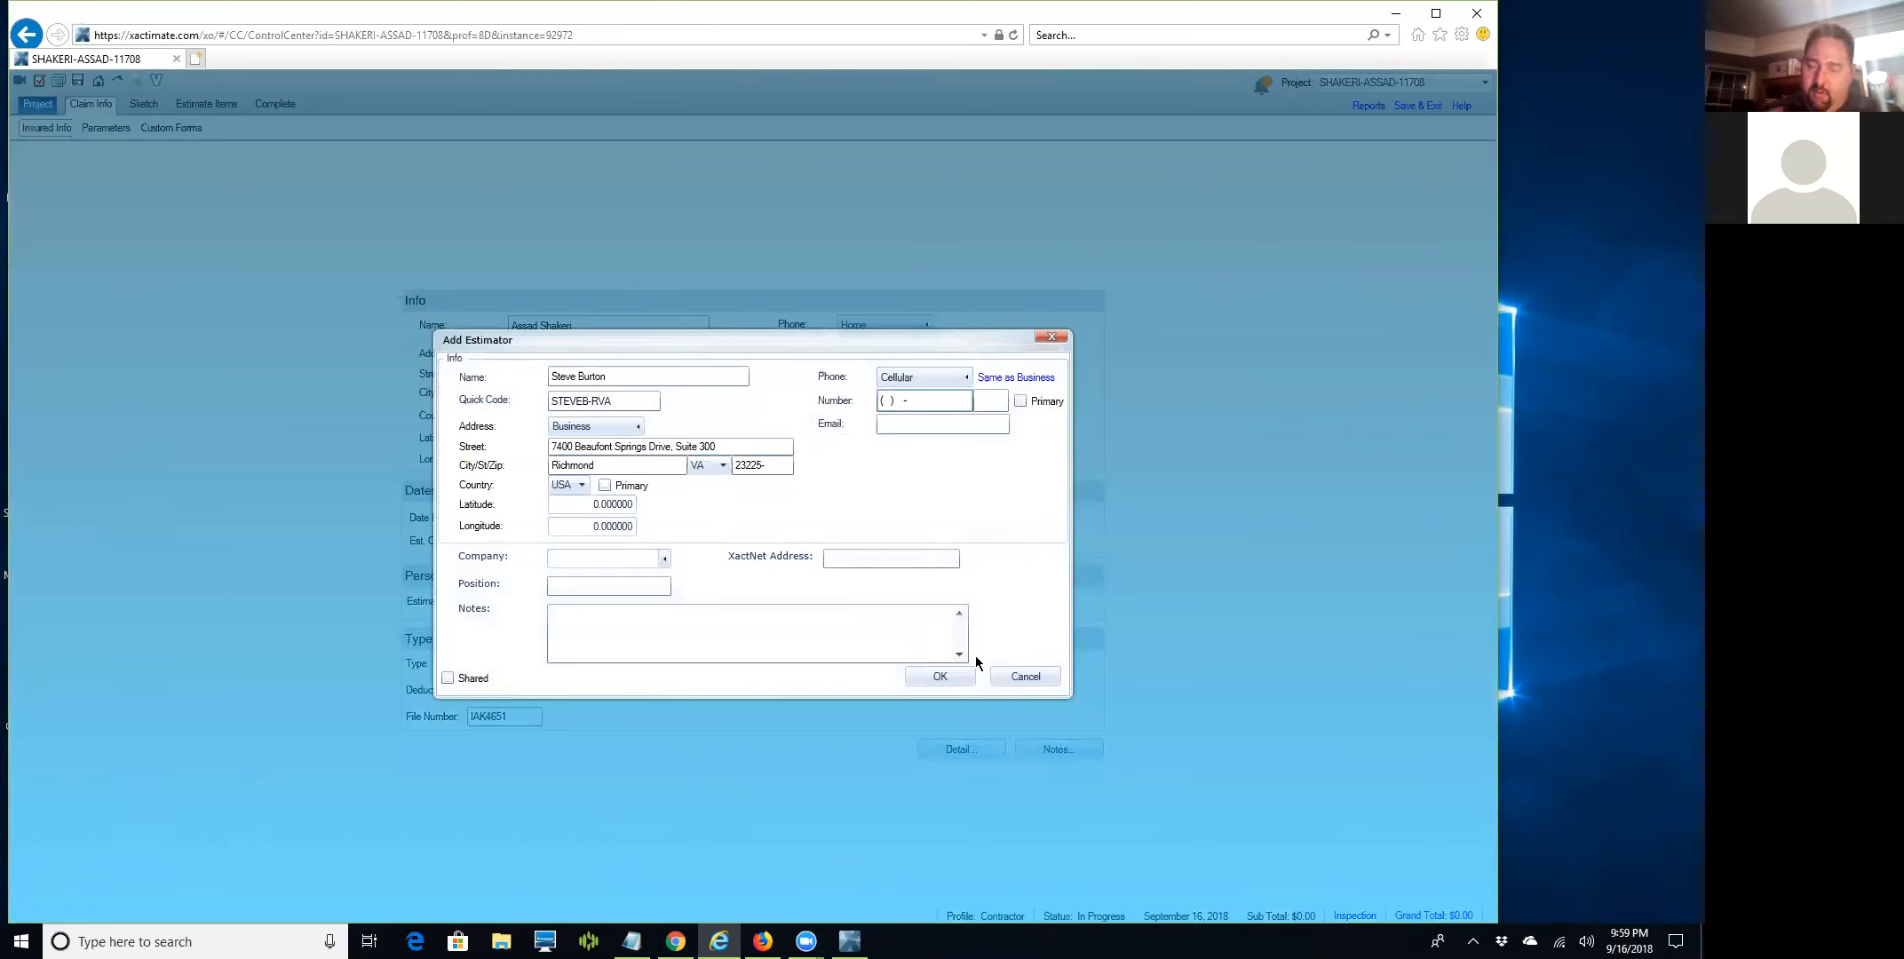
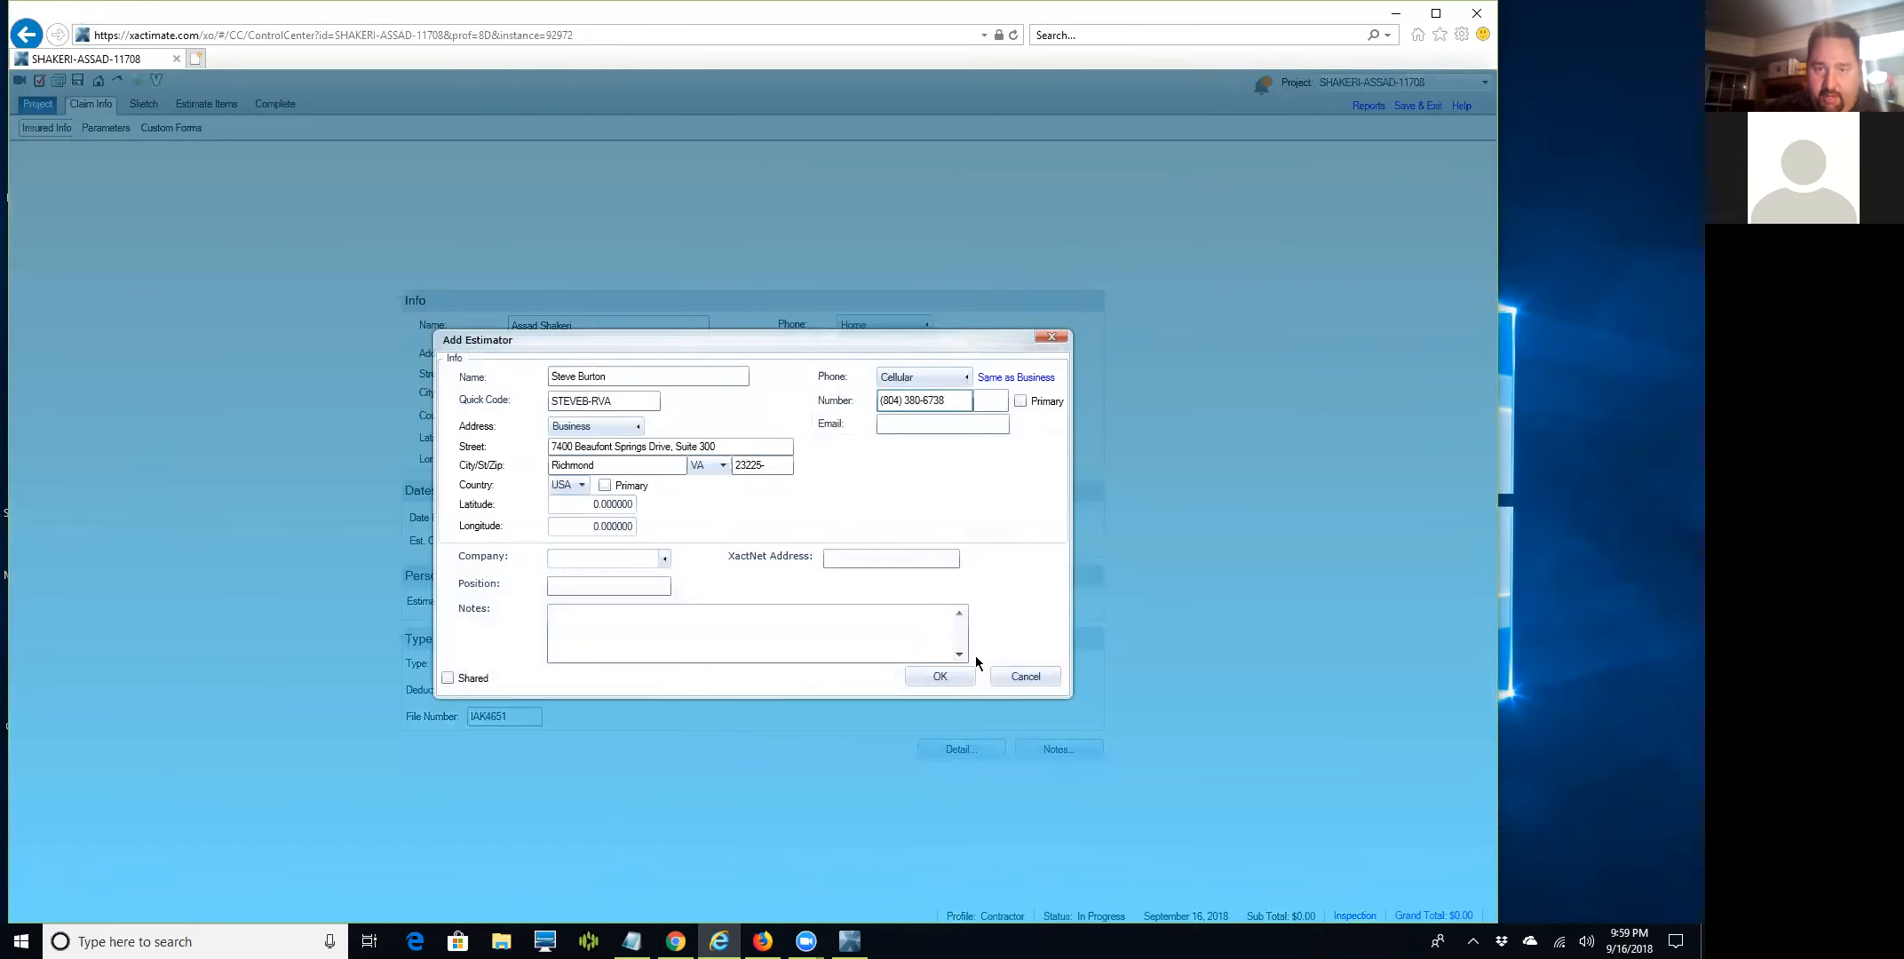
click(954, 377)
click(908, 428)
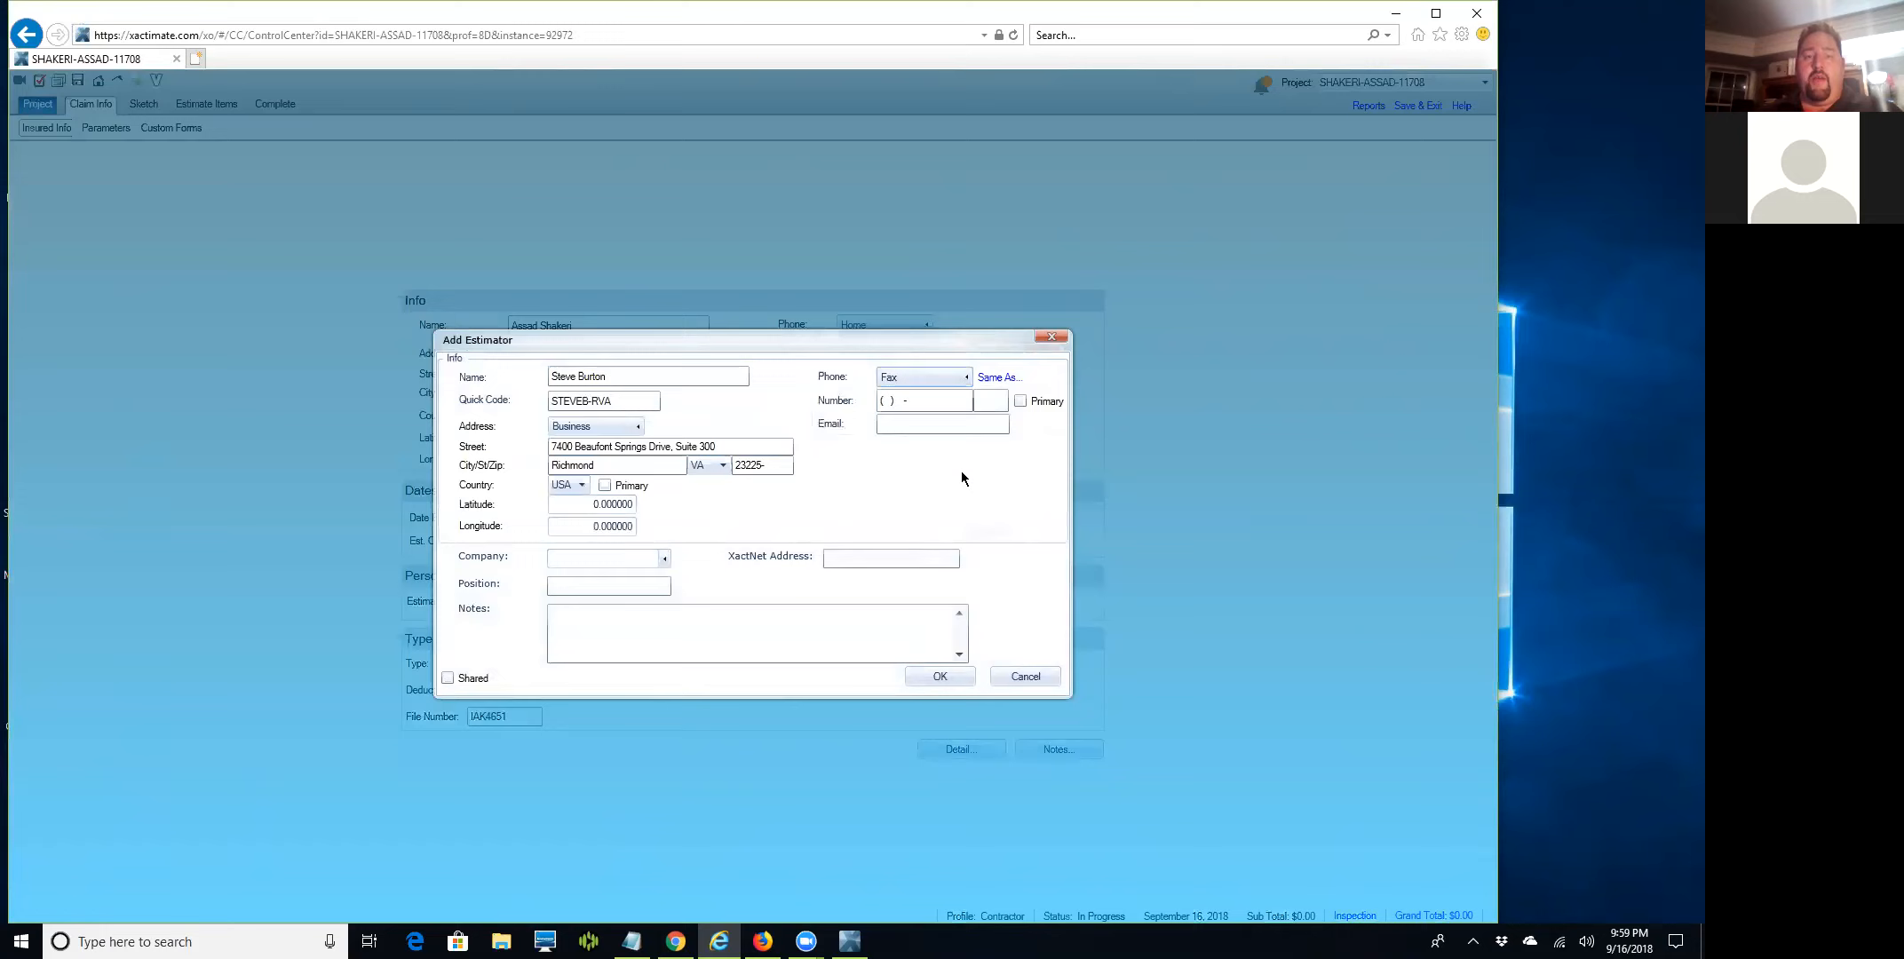
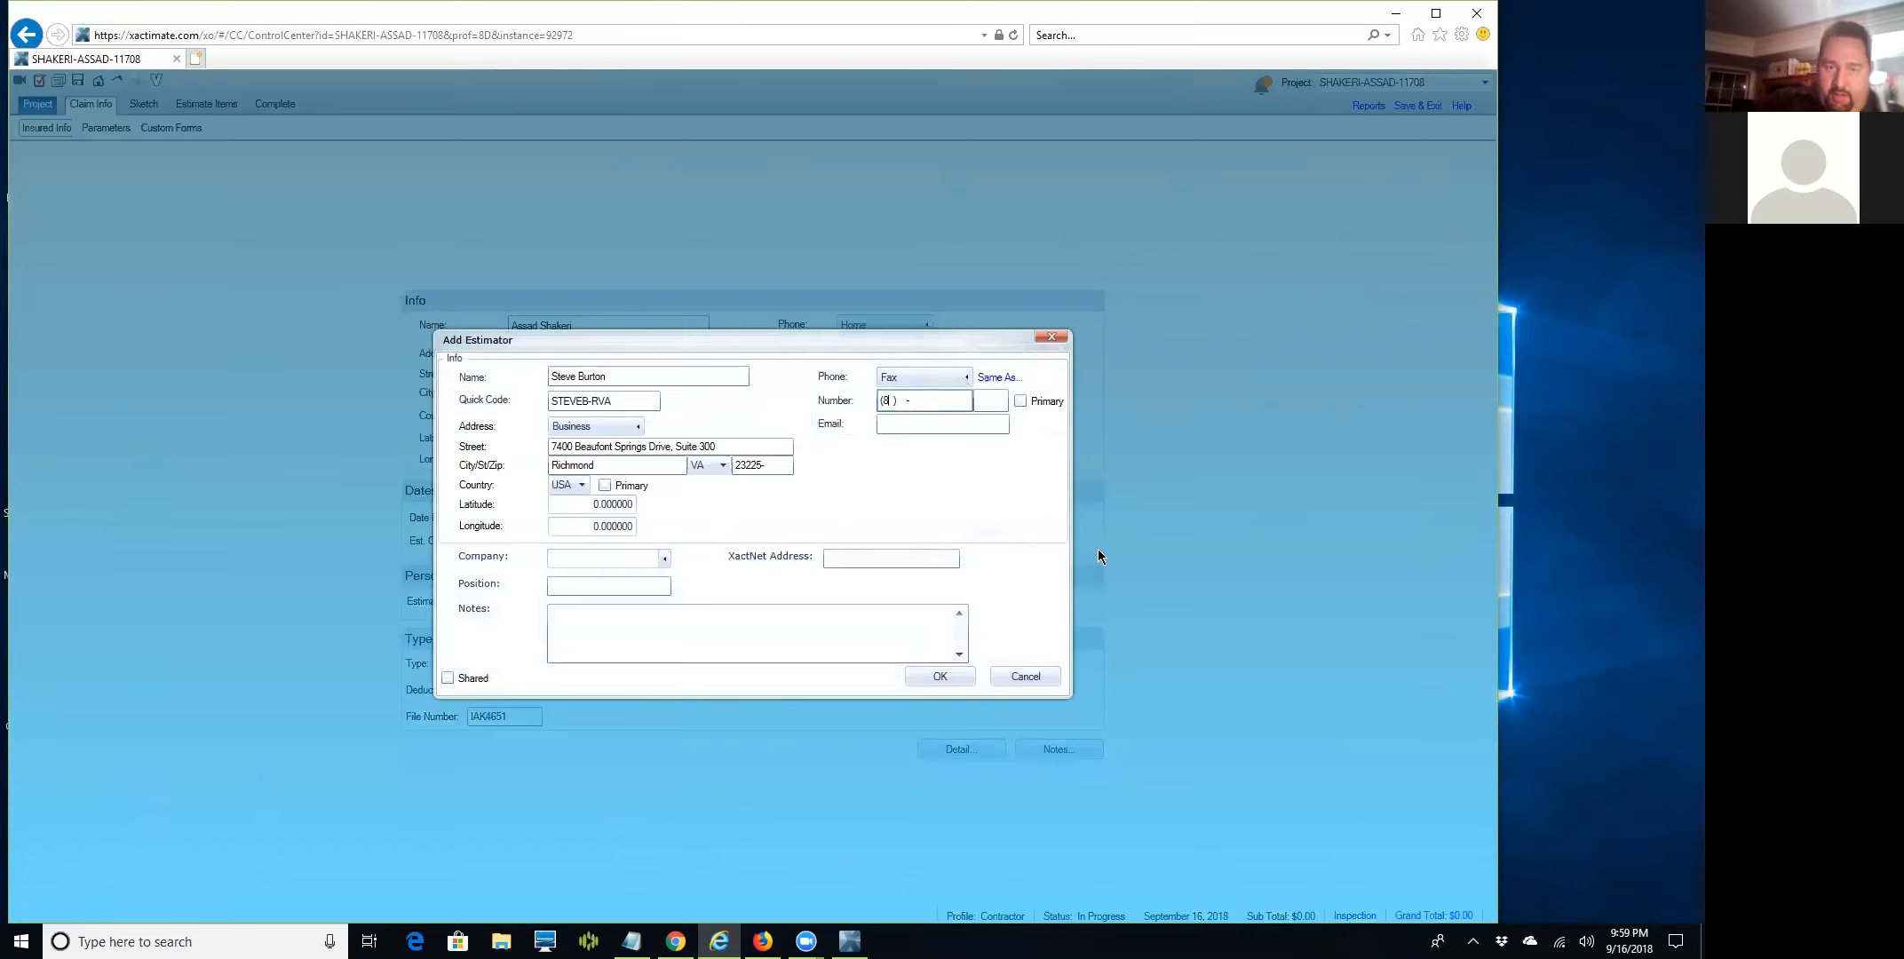
Enter the estimator's e-mail address.
key(Tab)
key(Tab)
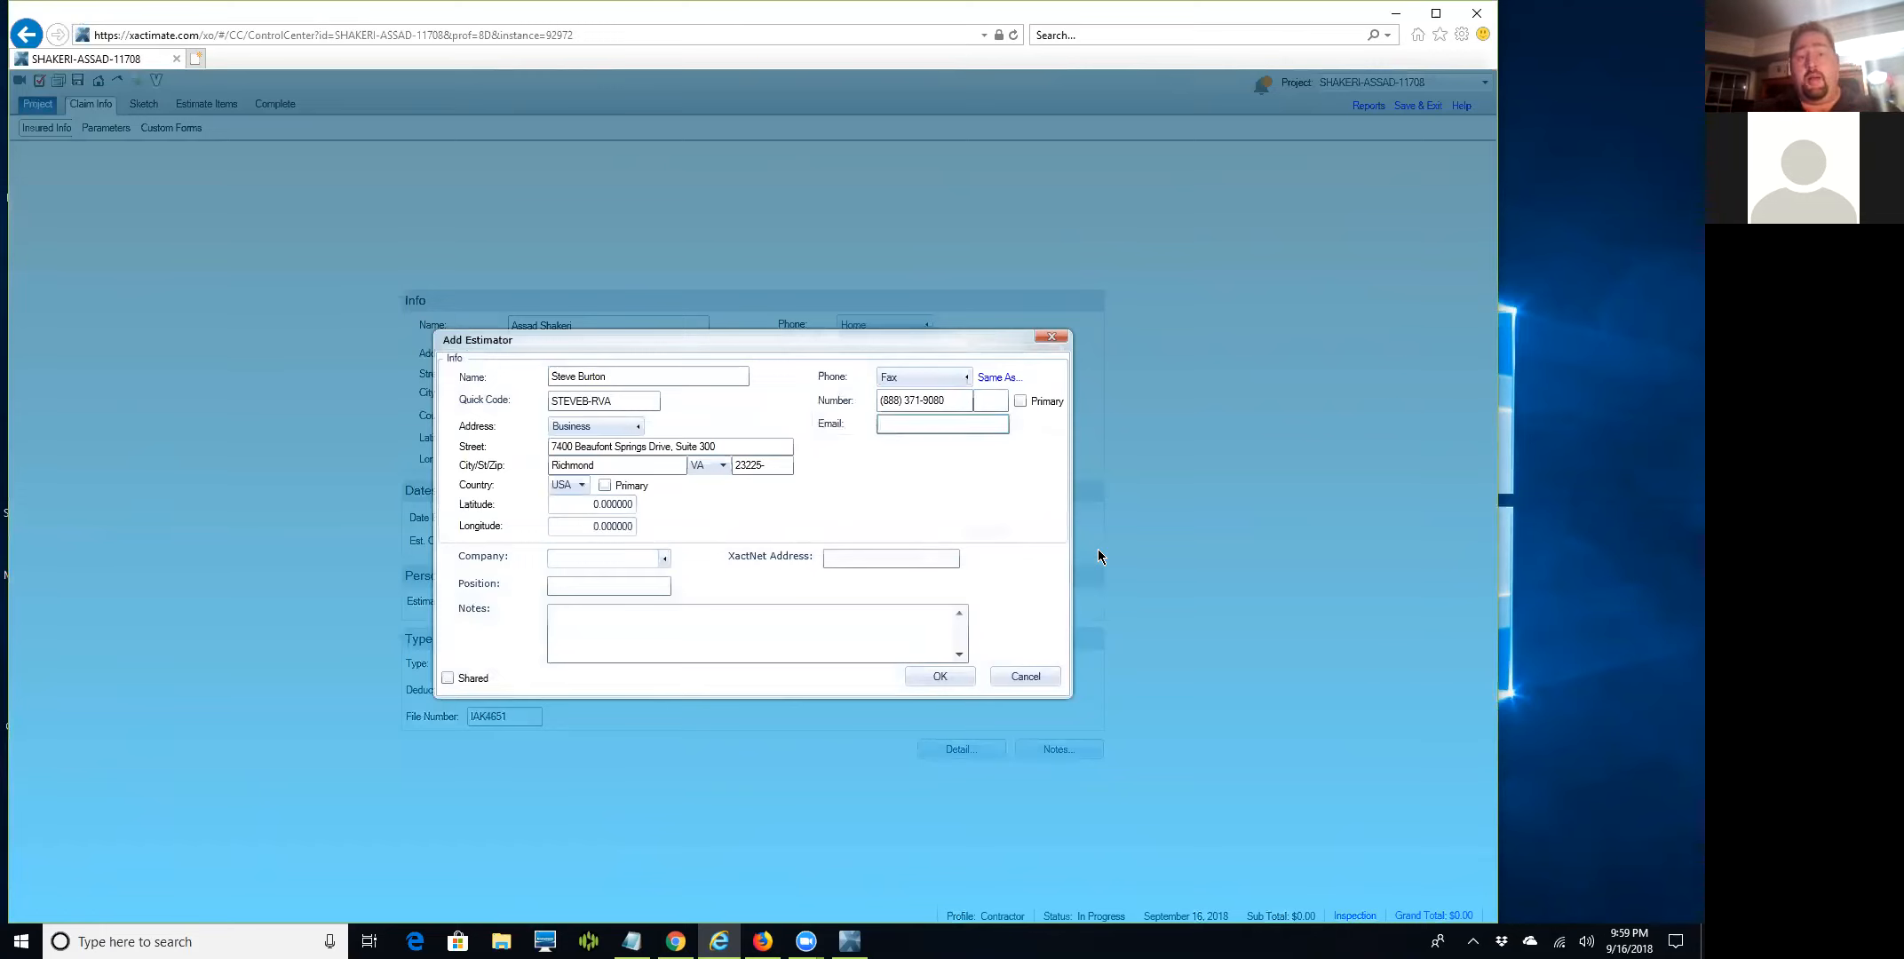
text(sgtev)
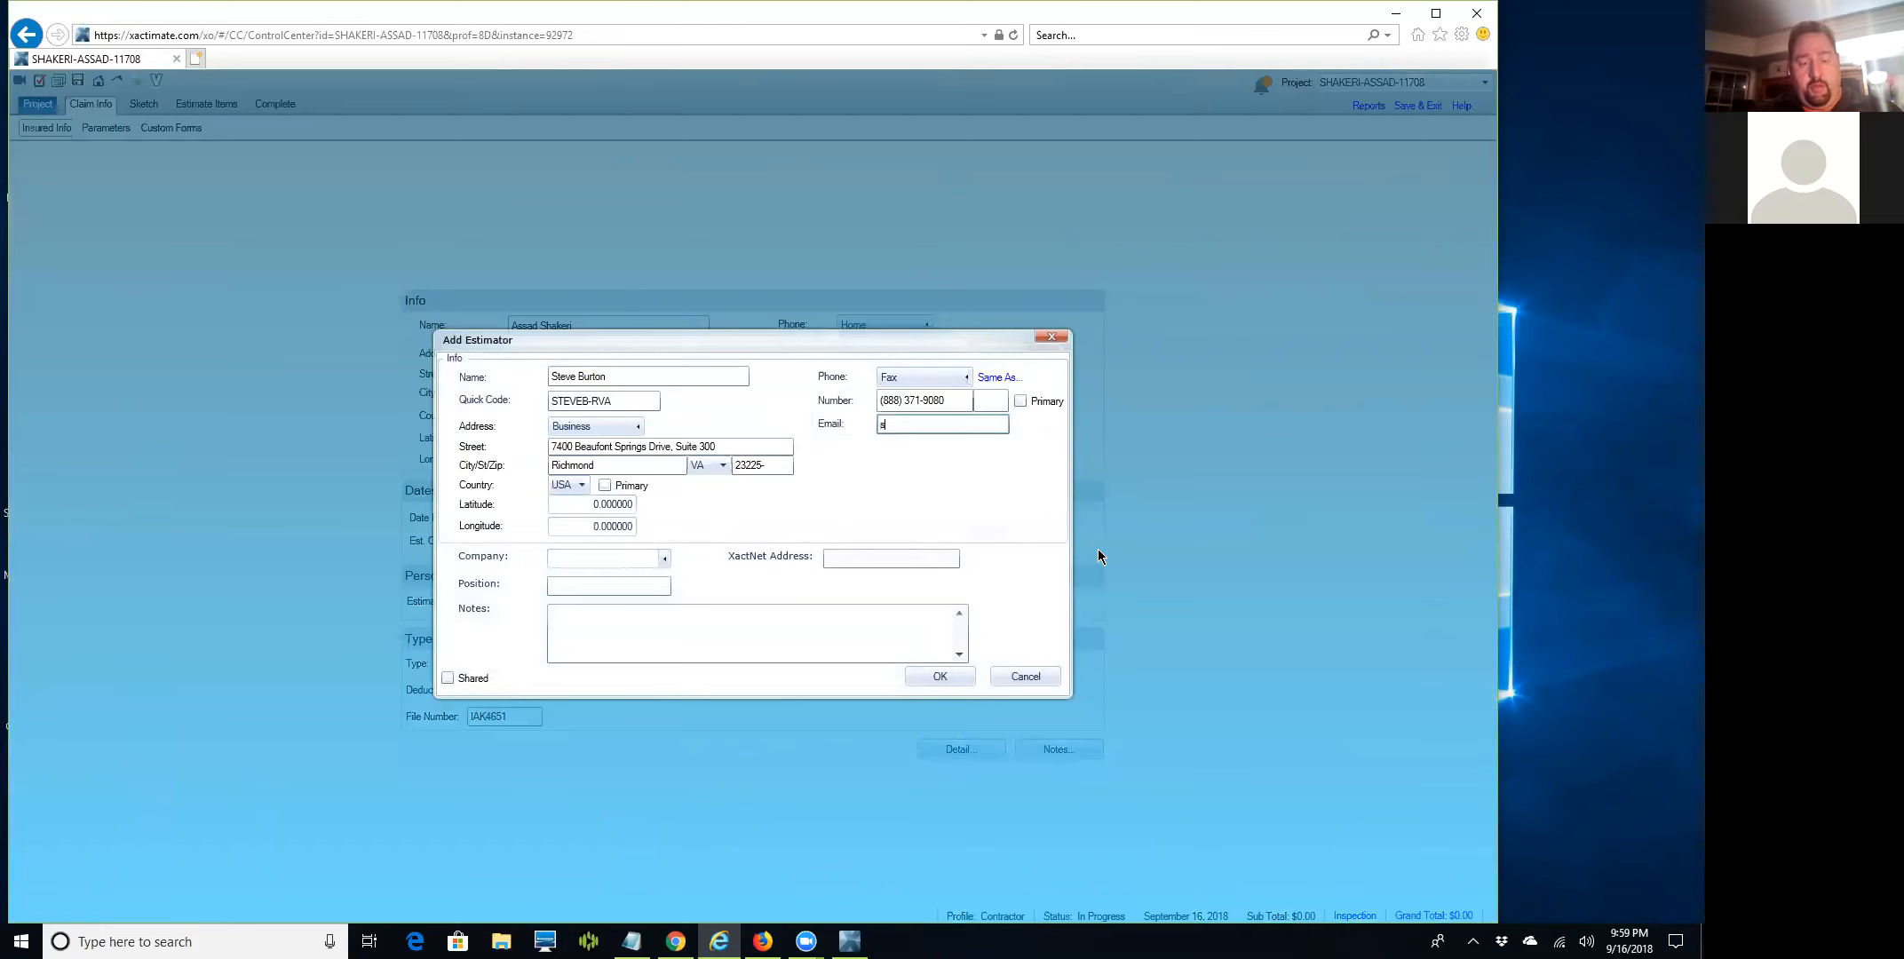
key(BackSpace)
key(BackSpace)
key(BackSpace)
key(BackSpace)
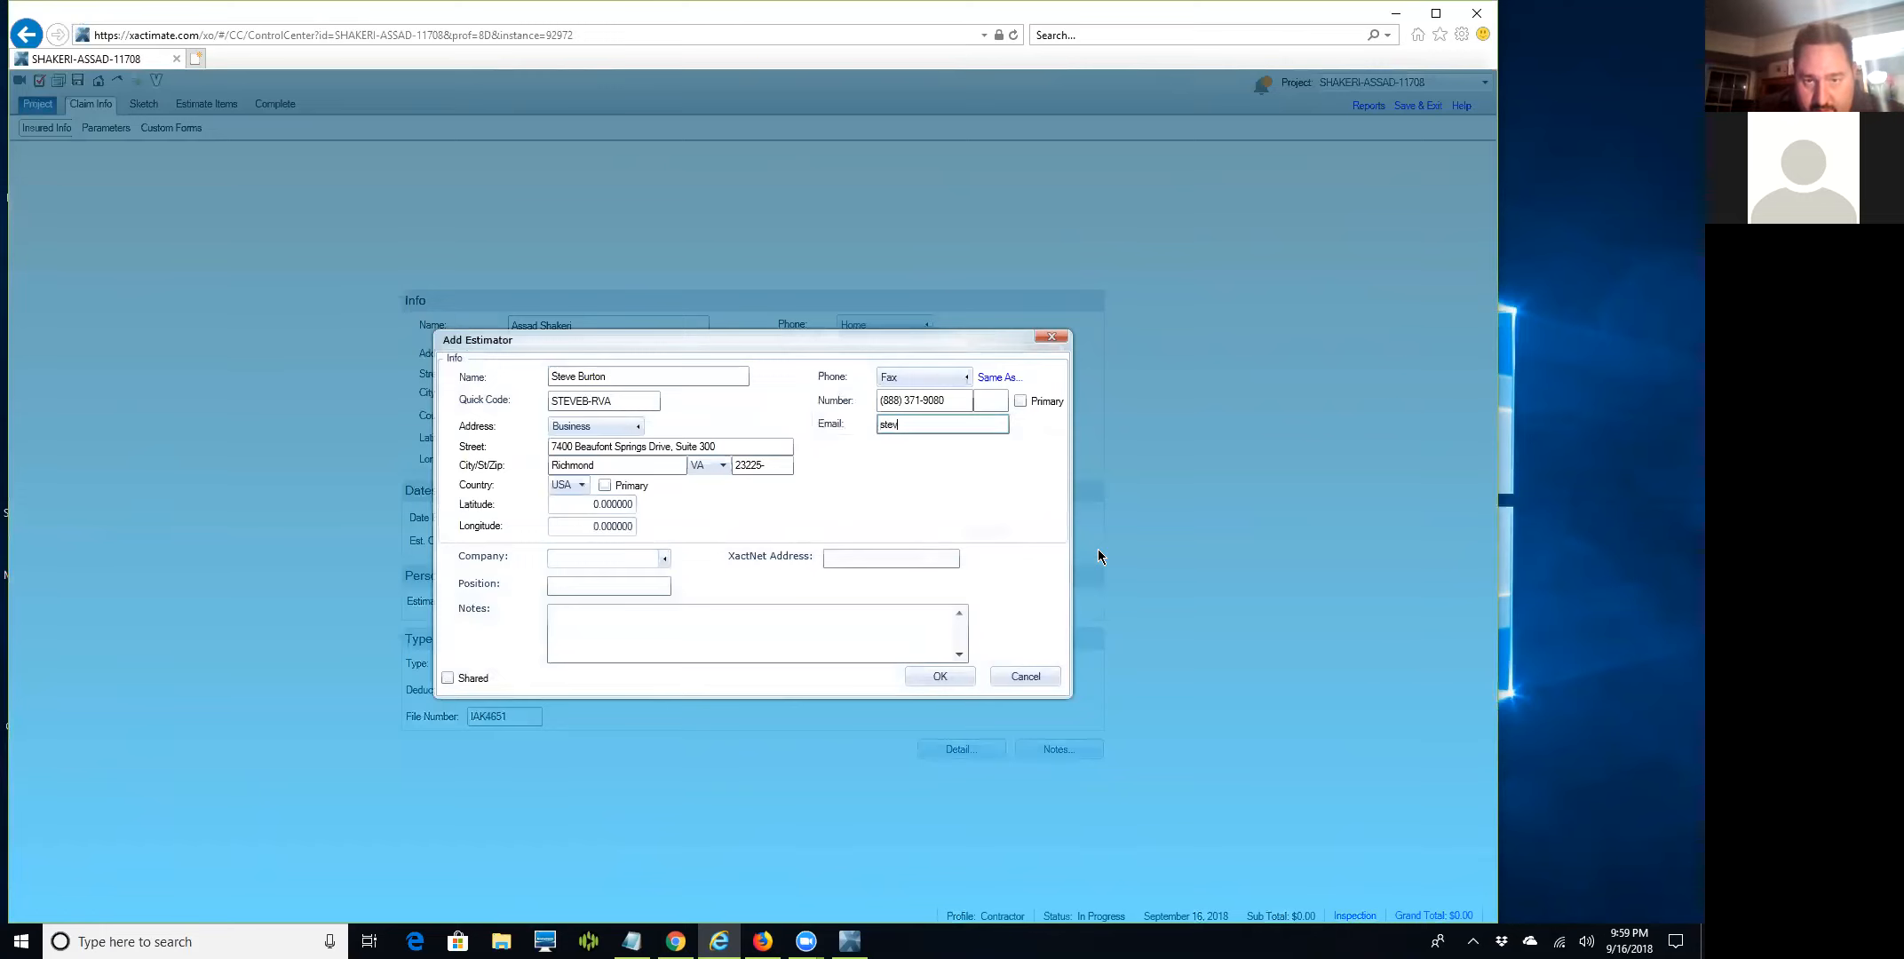
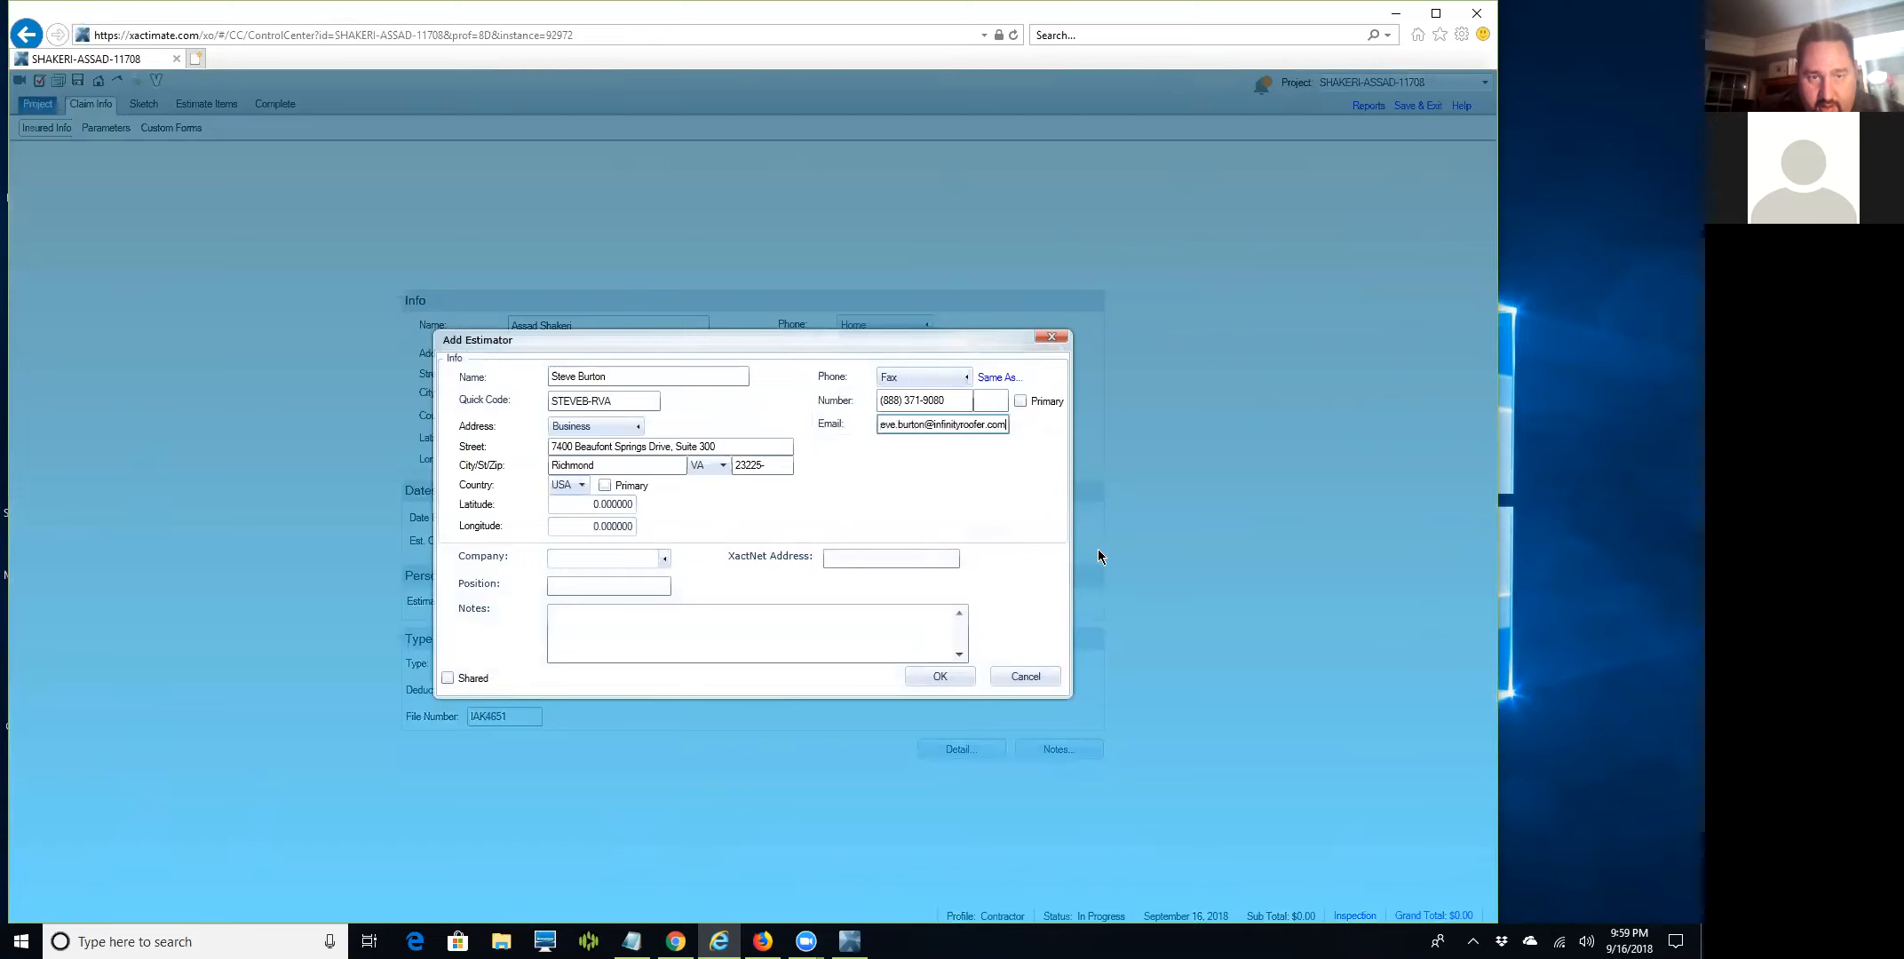
key(Tab)
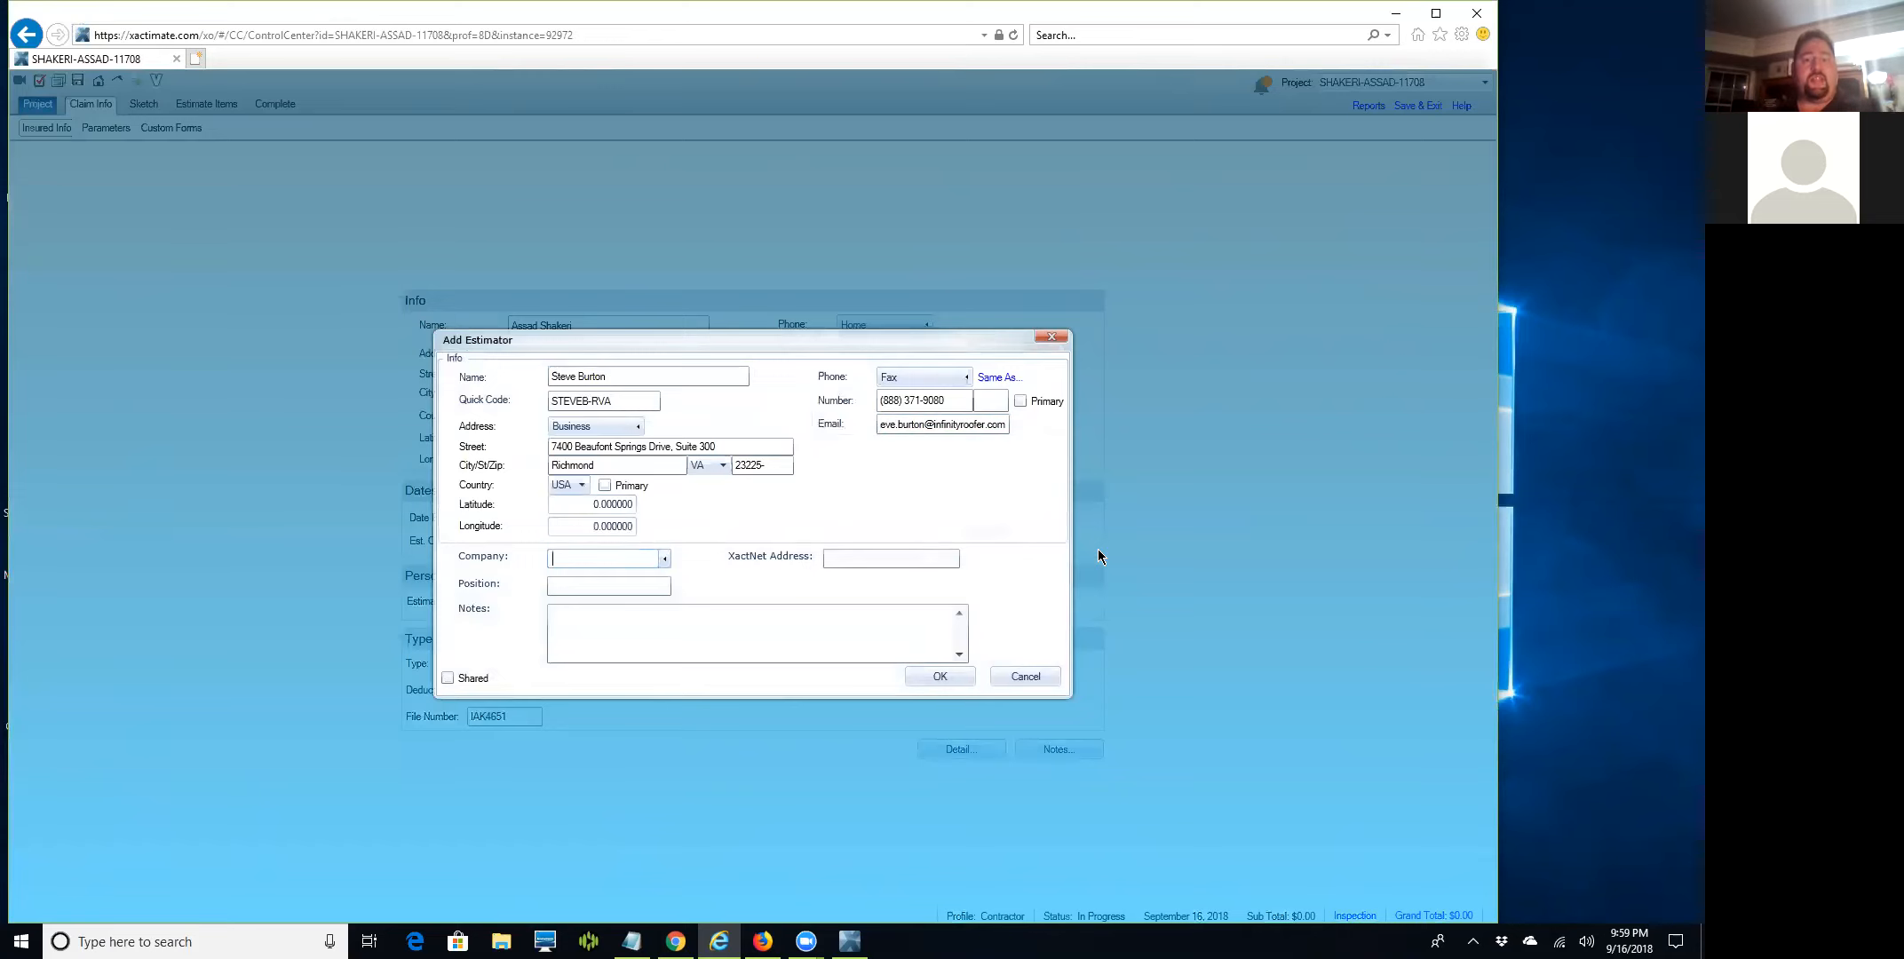
Add a new company named Infinity Roofing & Siding with quick code INFINITYRVA.
click(664, 558)
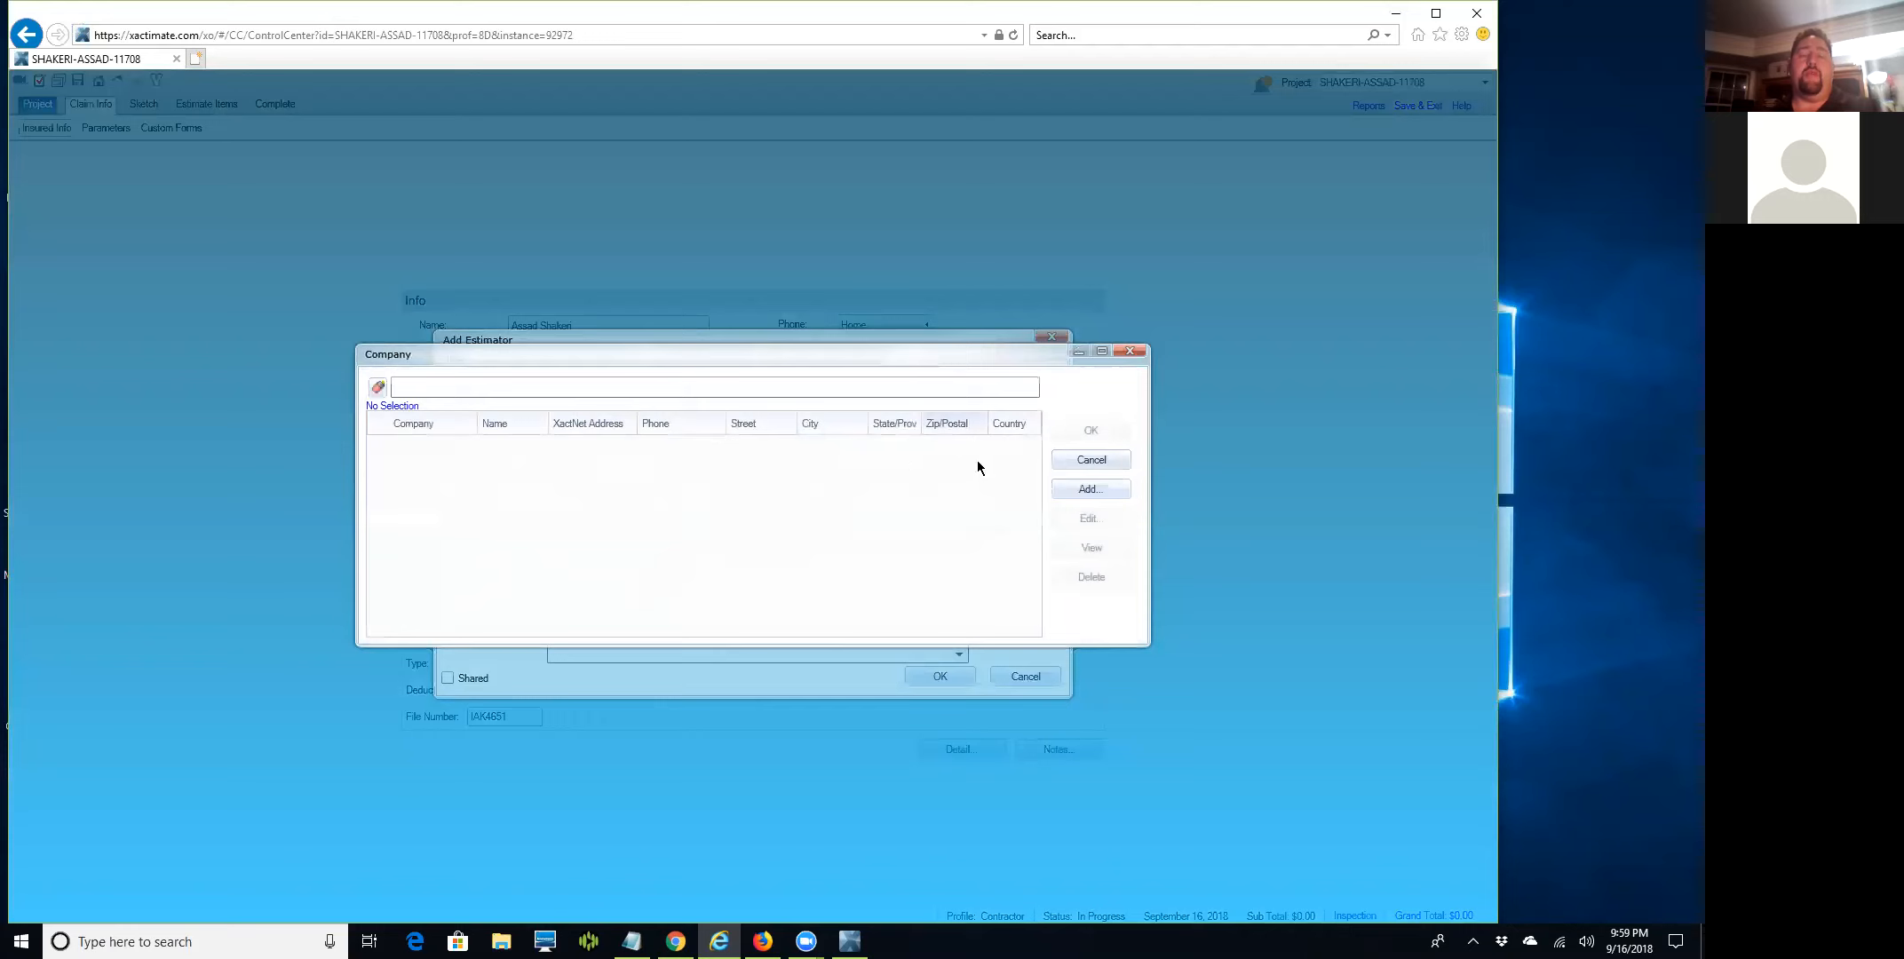
click(1085, 489)
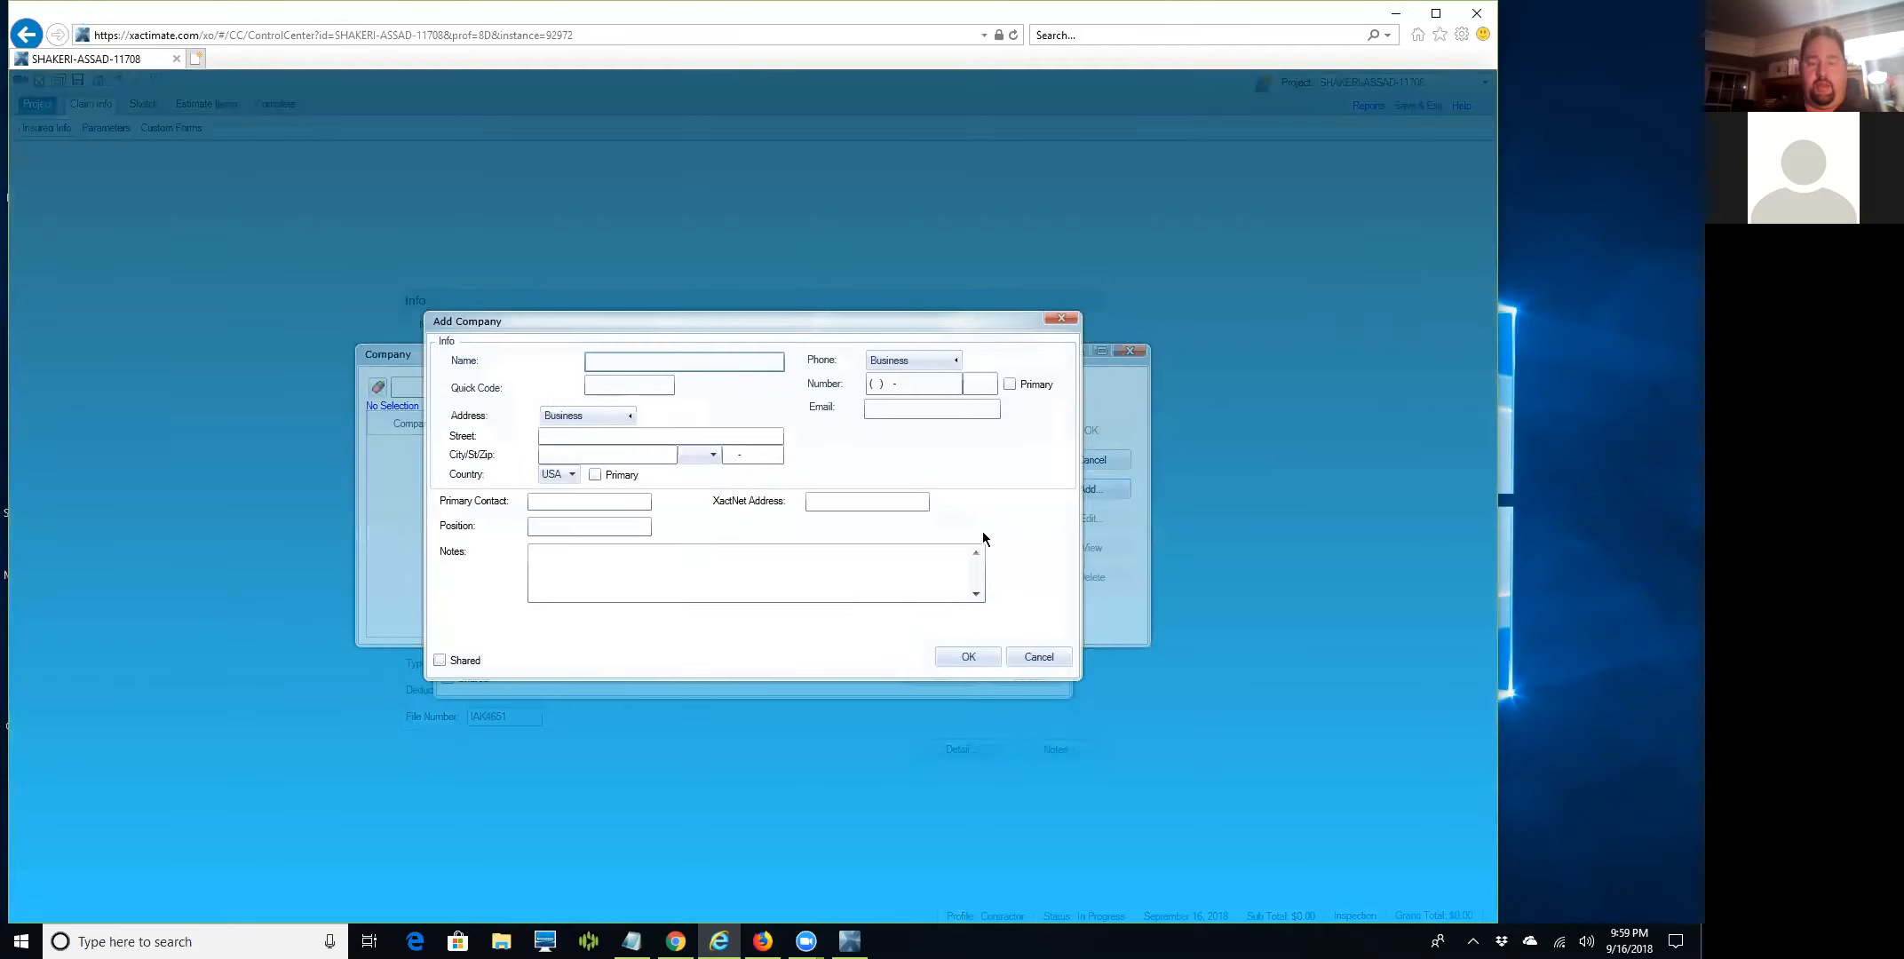
text(Infinity)
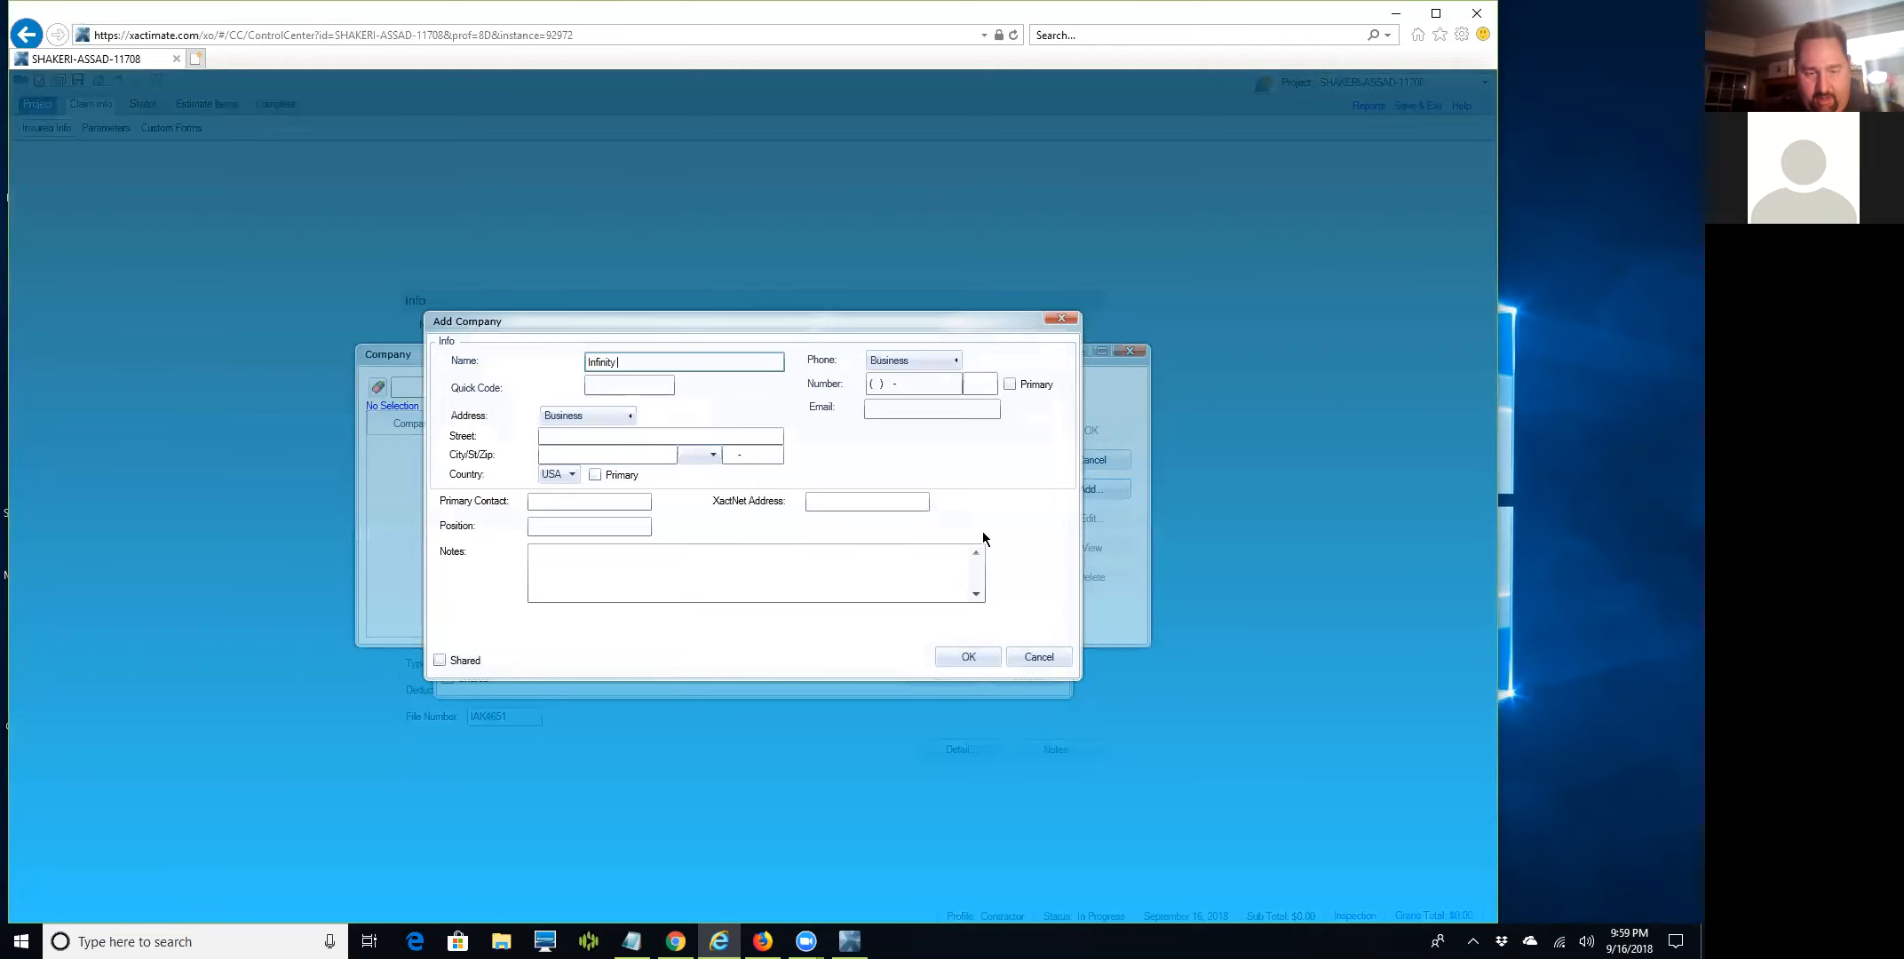
text( Roofing)
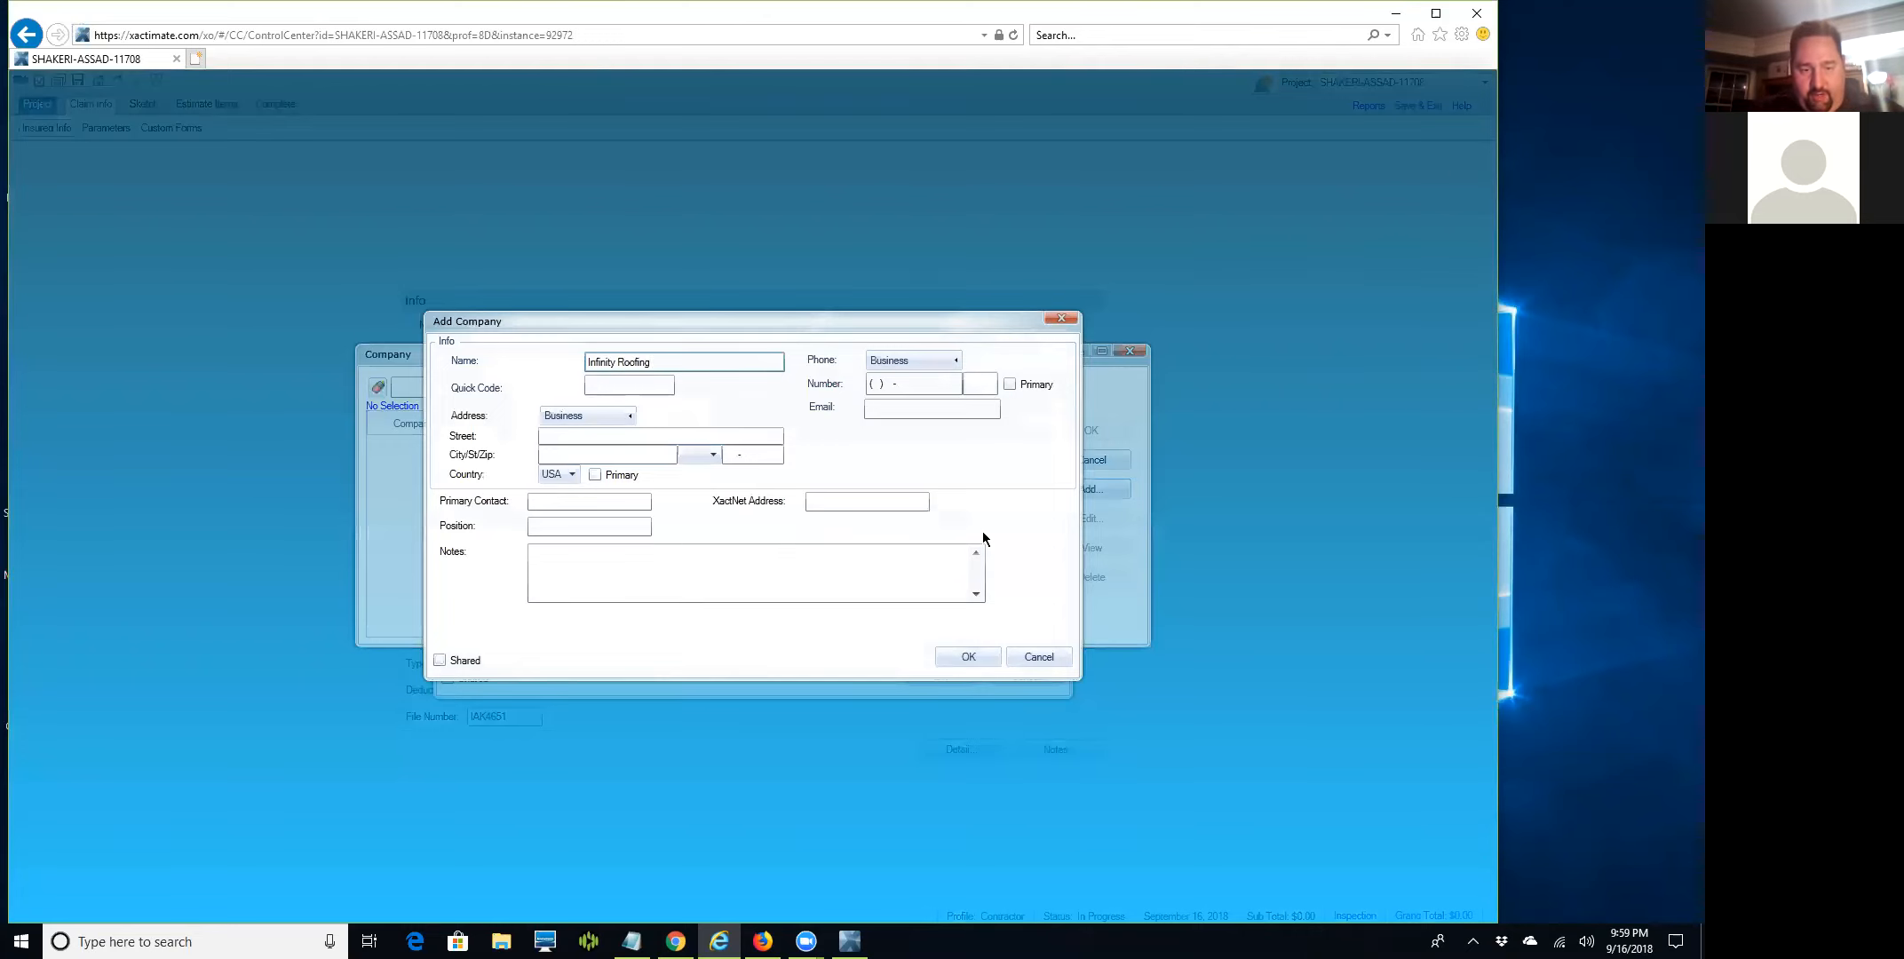
text( & Siding)
key(Tab)
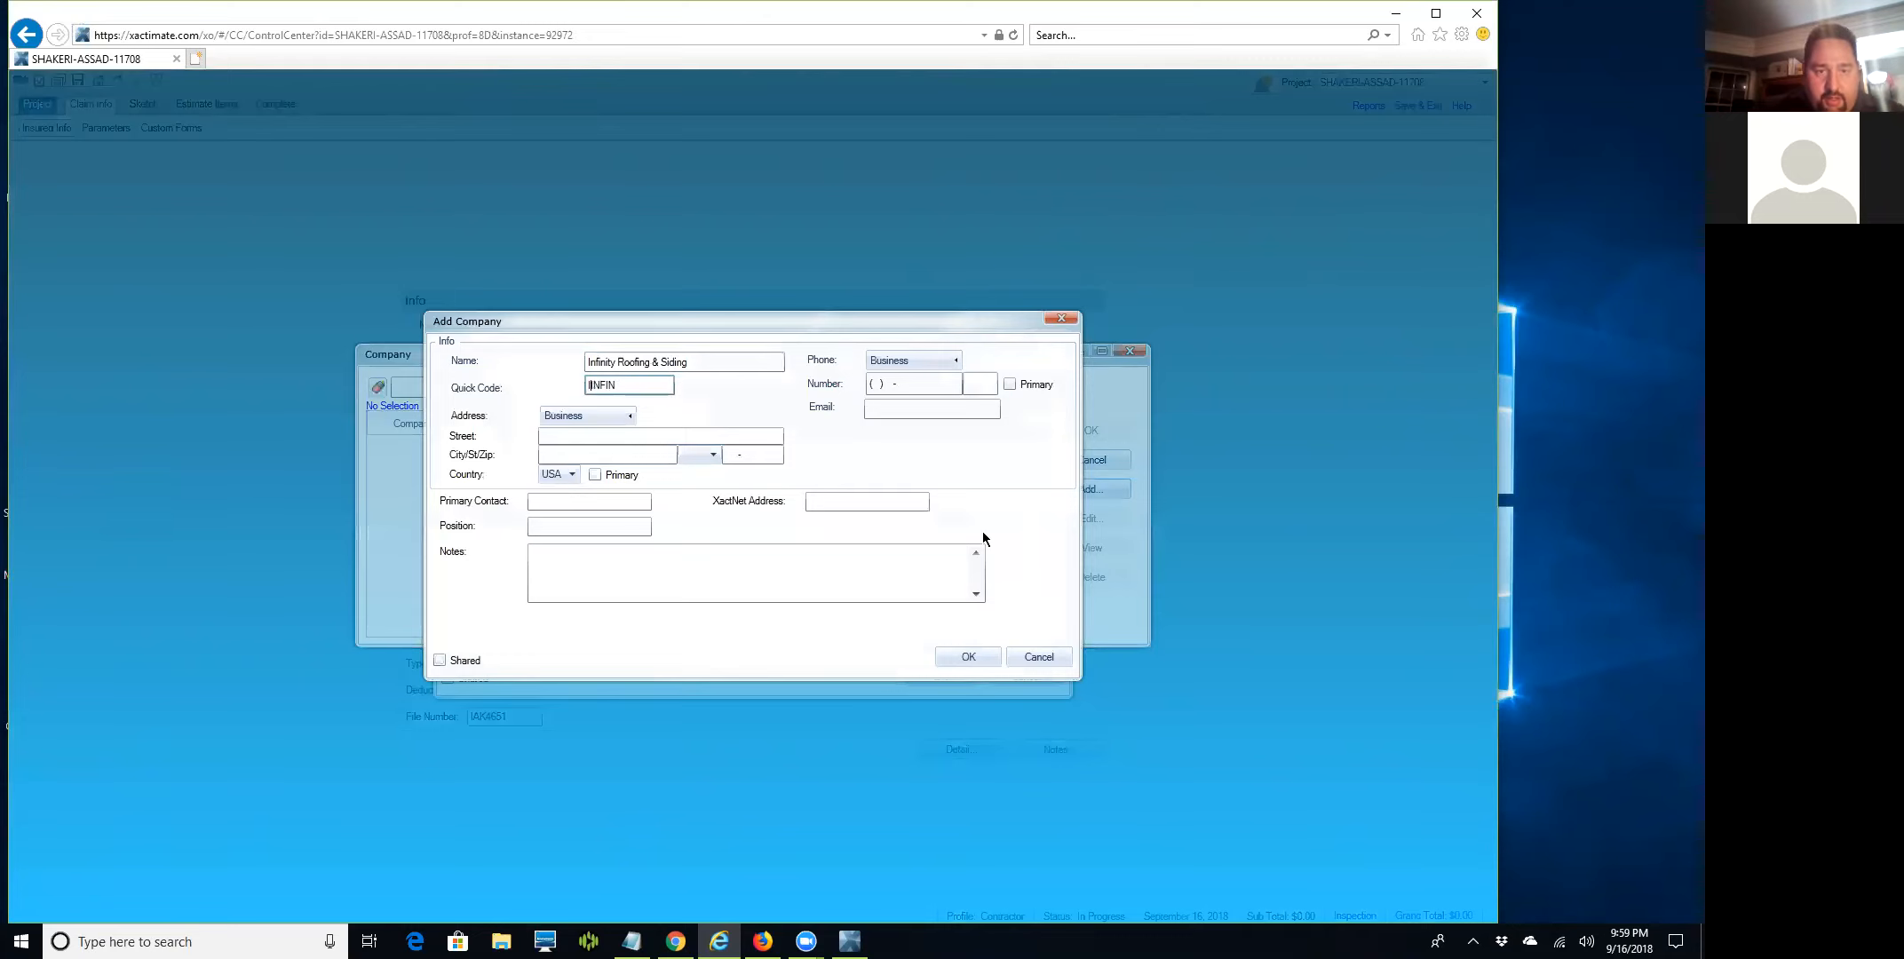
key(BackSpace)
key(End)
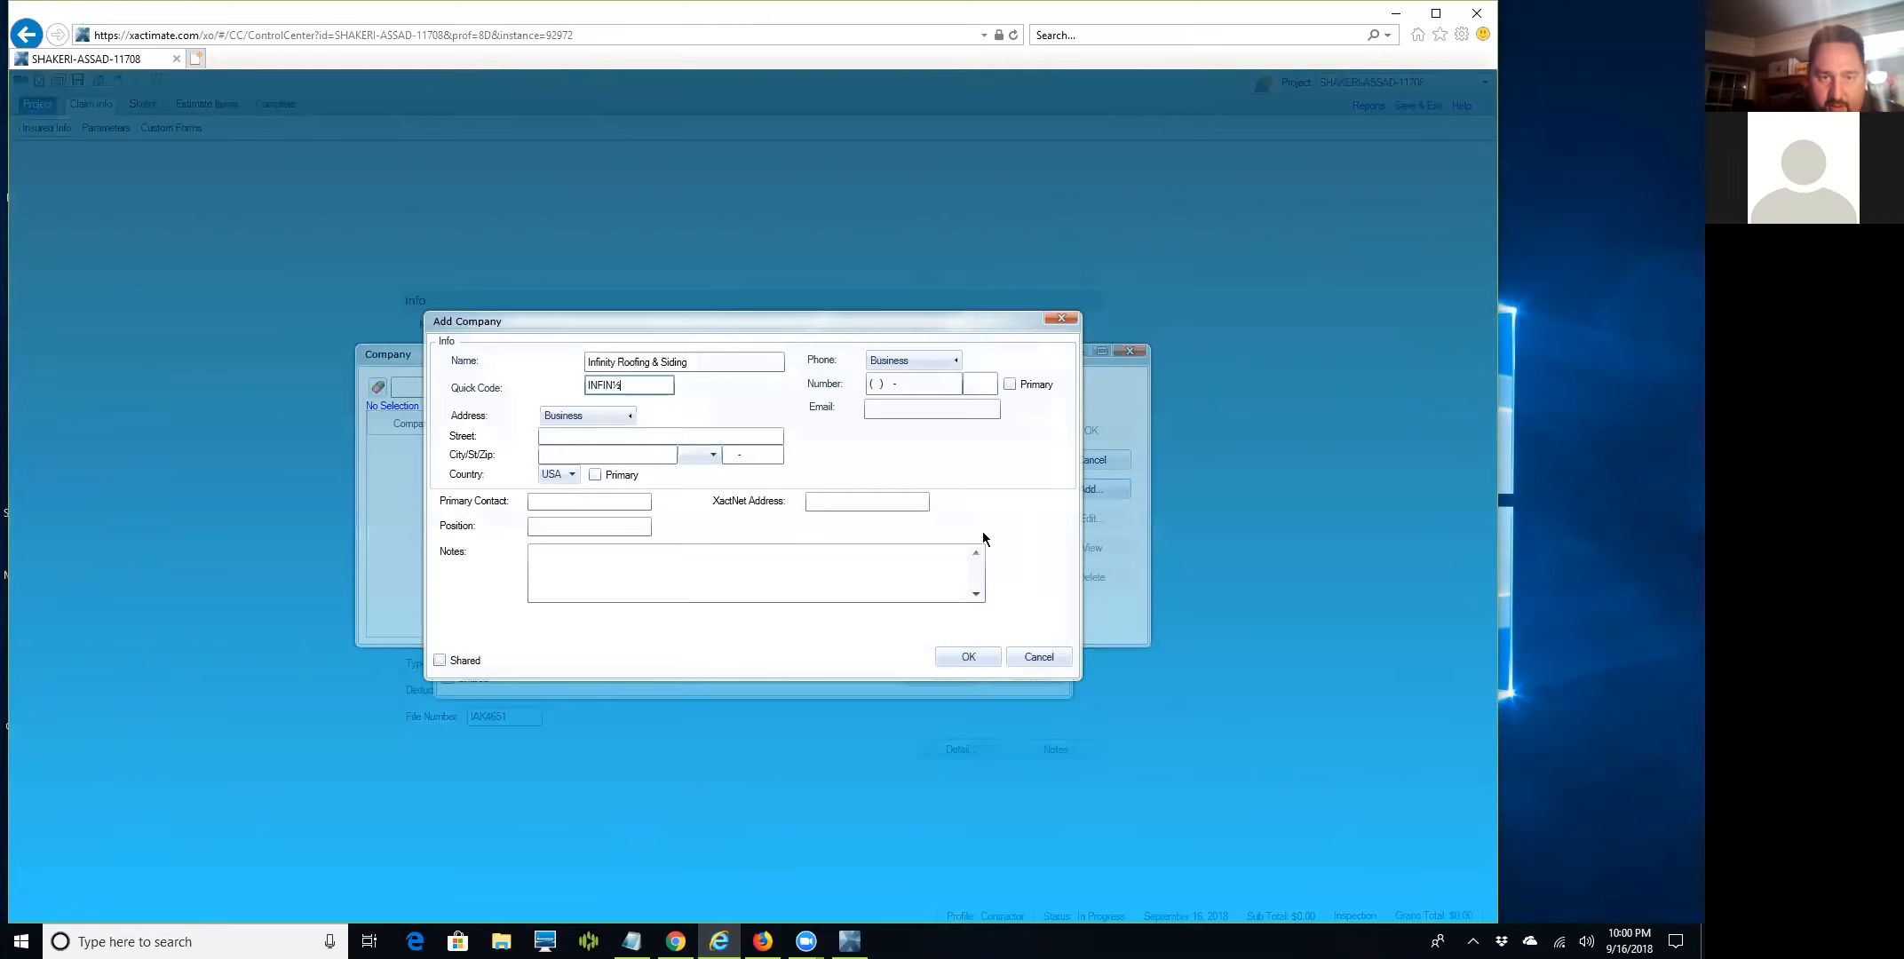
text(ITY)
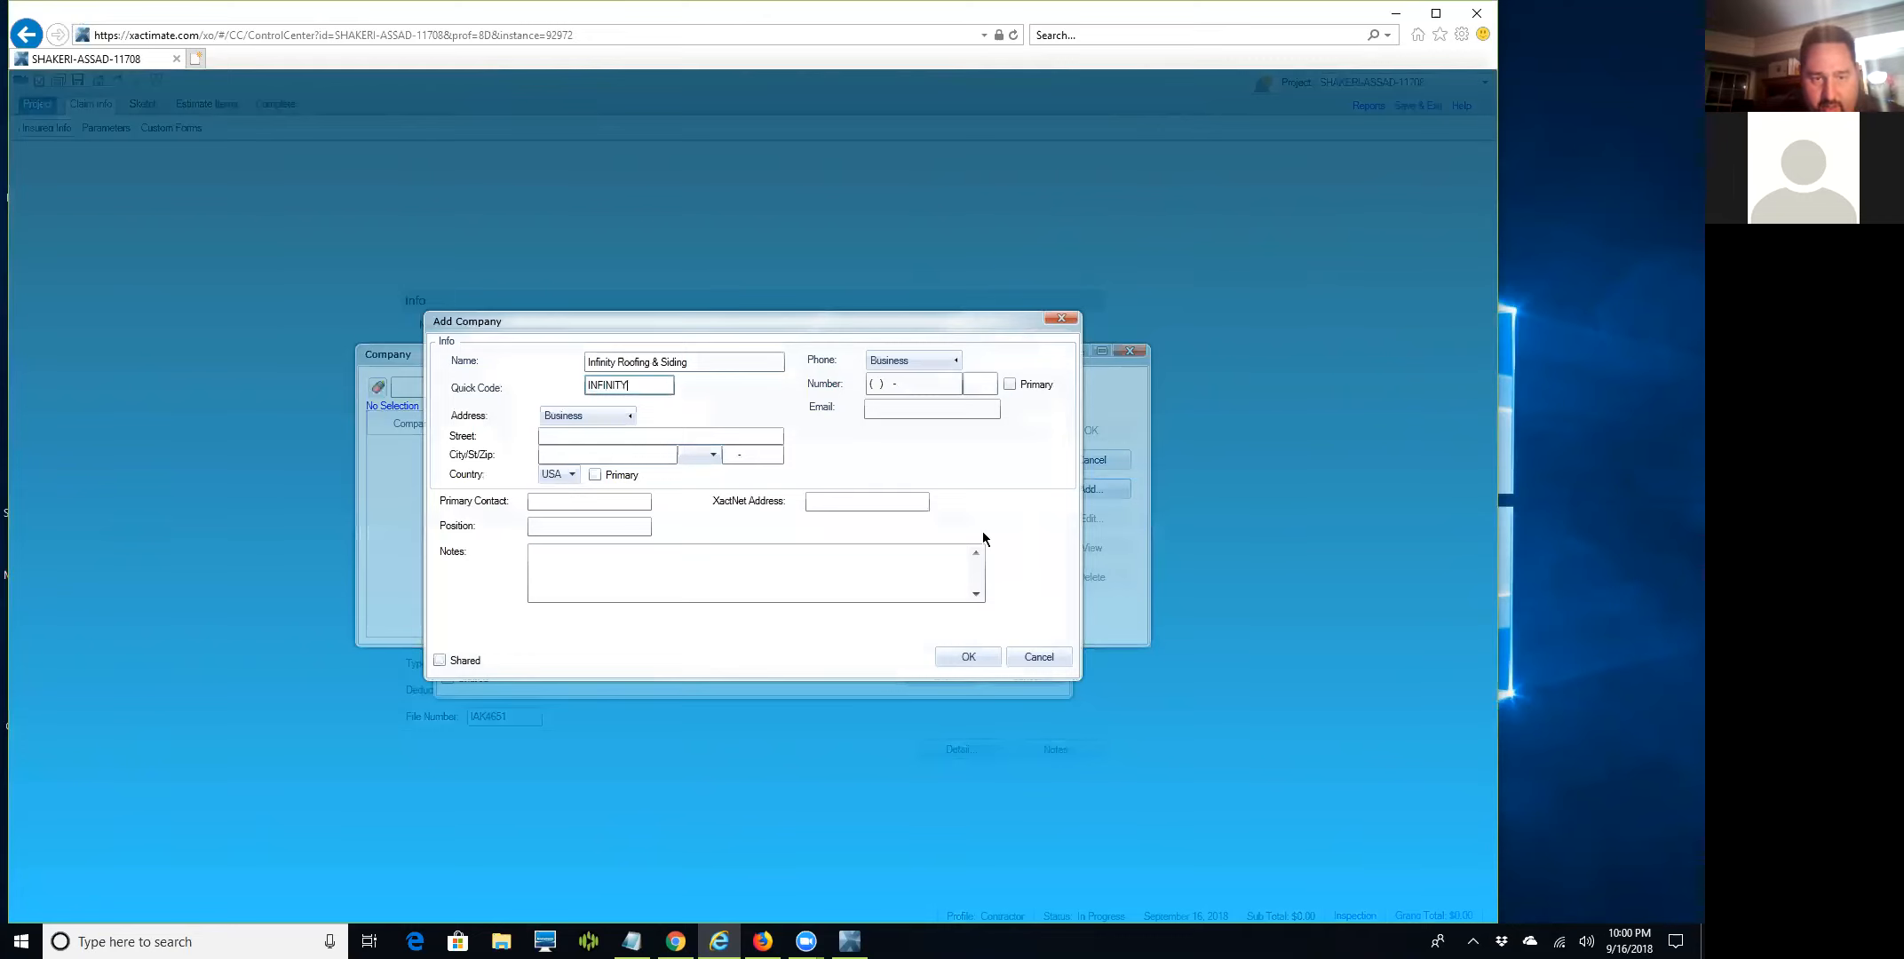
text(RVA)
key(Tab)
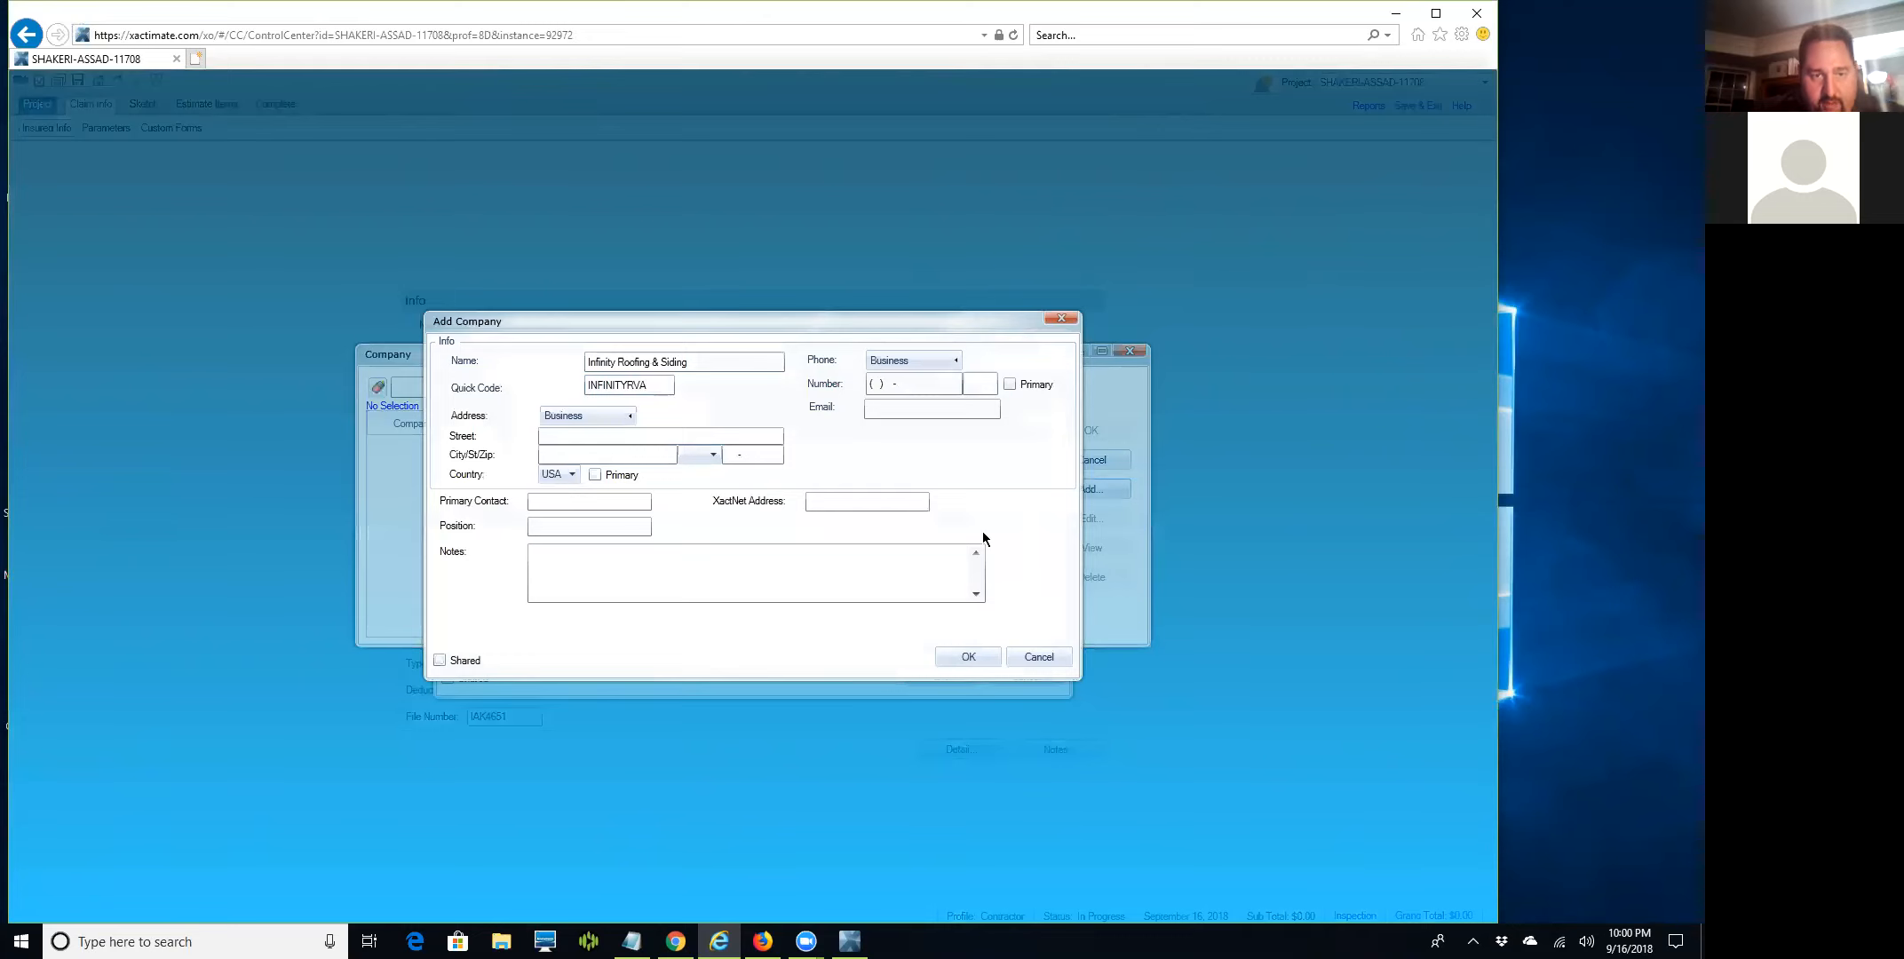
Enter the company's street address, including the suite number.
key(Tab)
text(7)
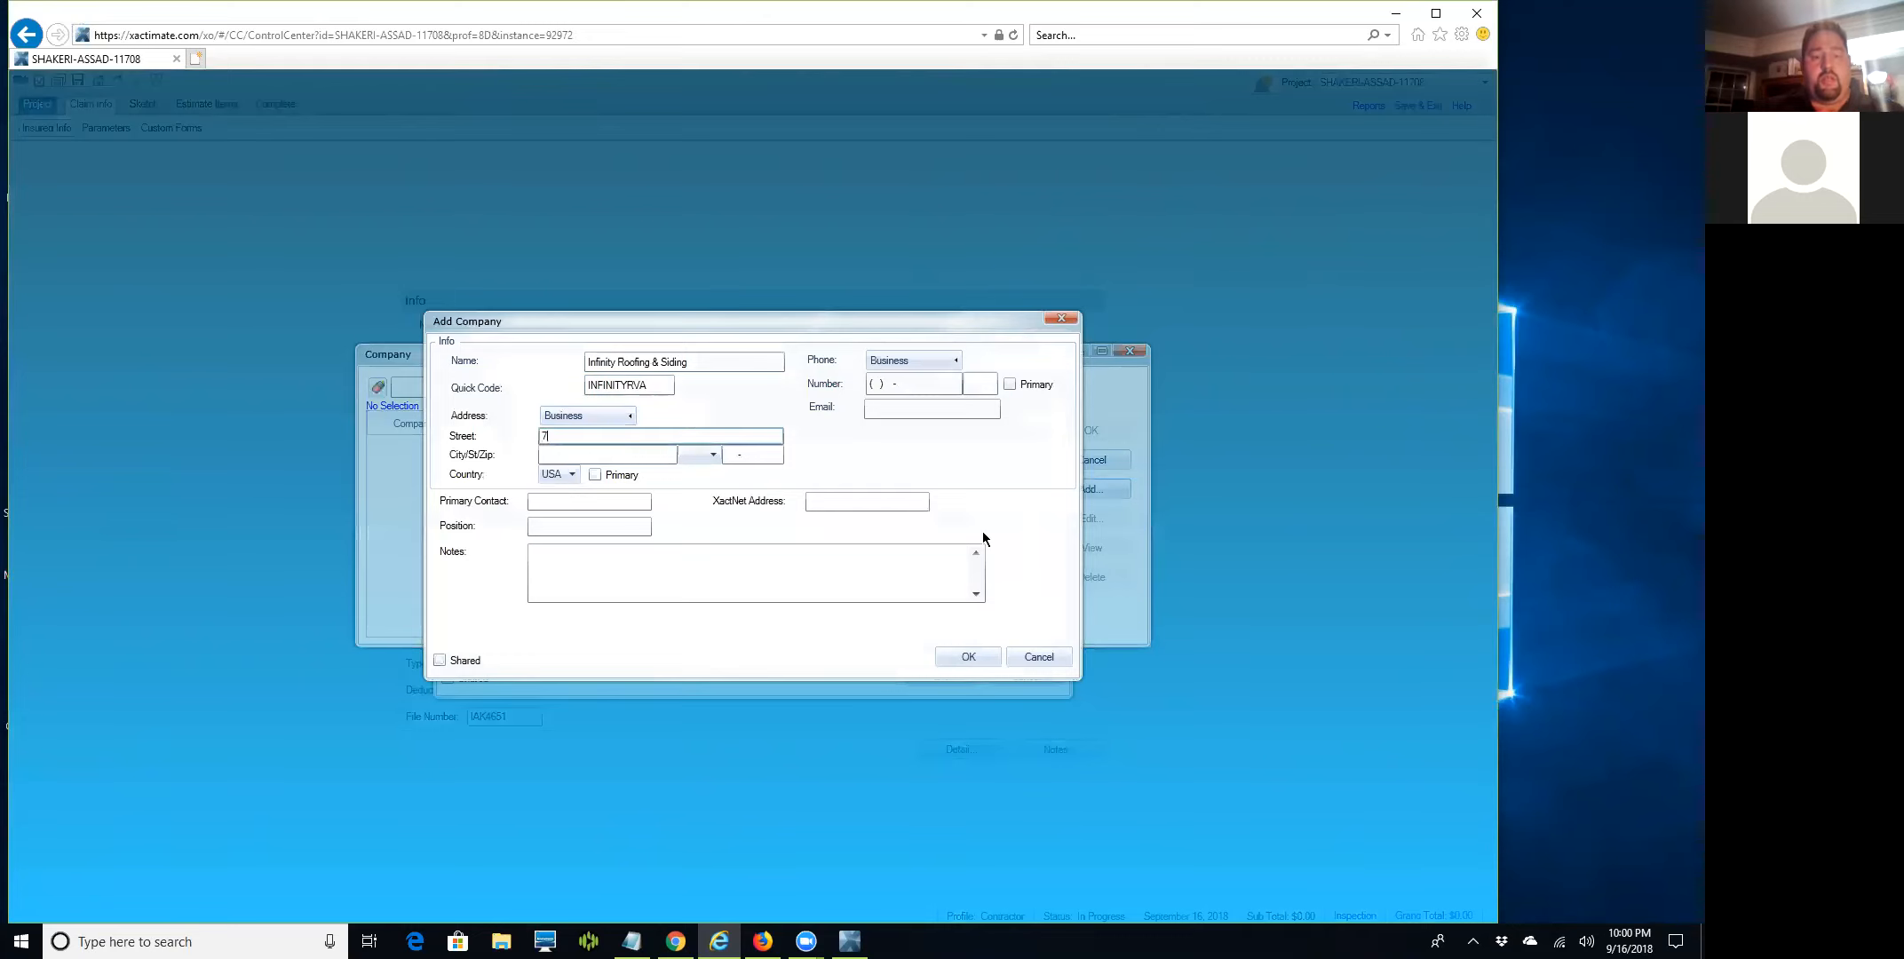
text(400 Beauft)
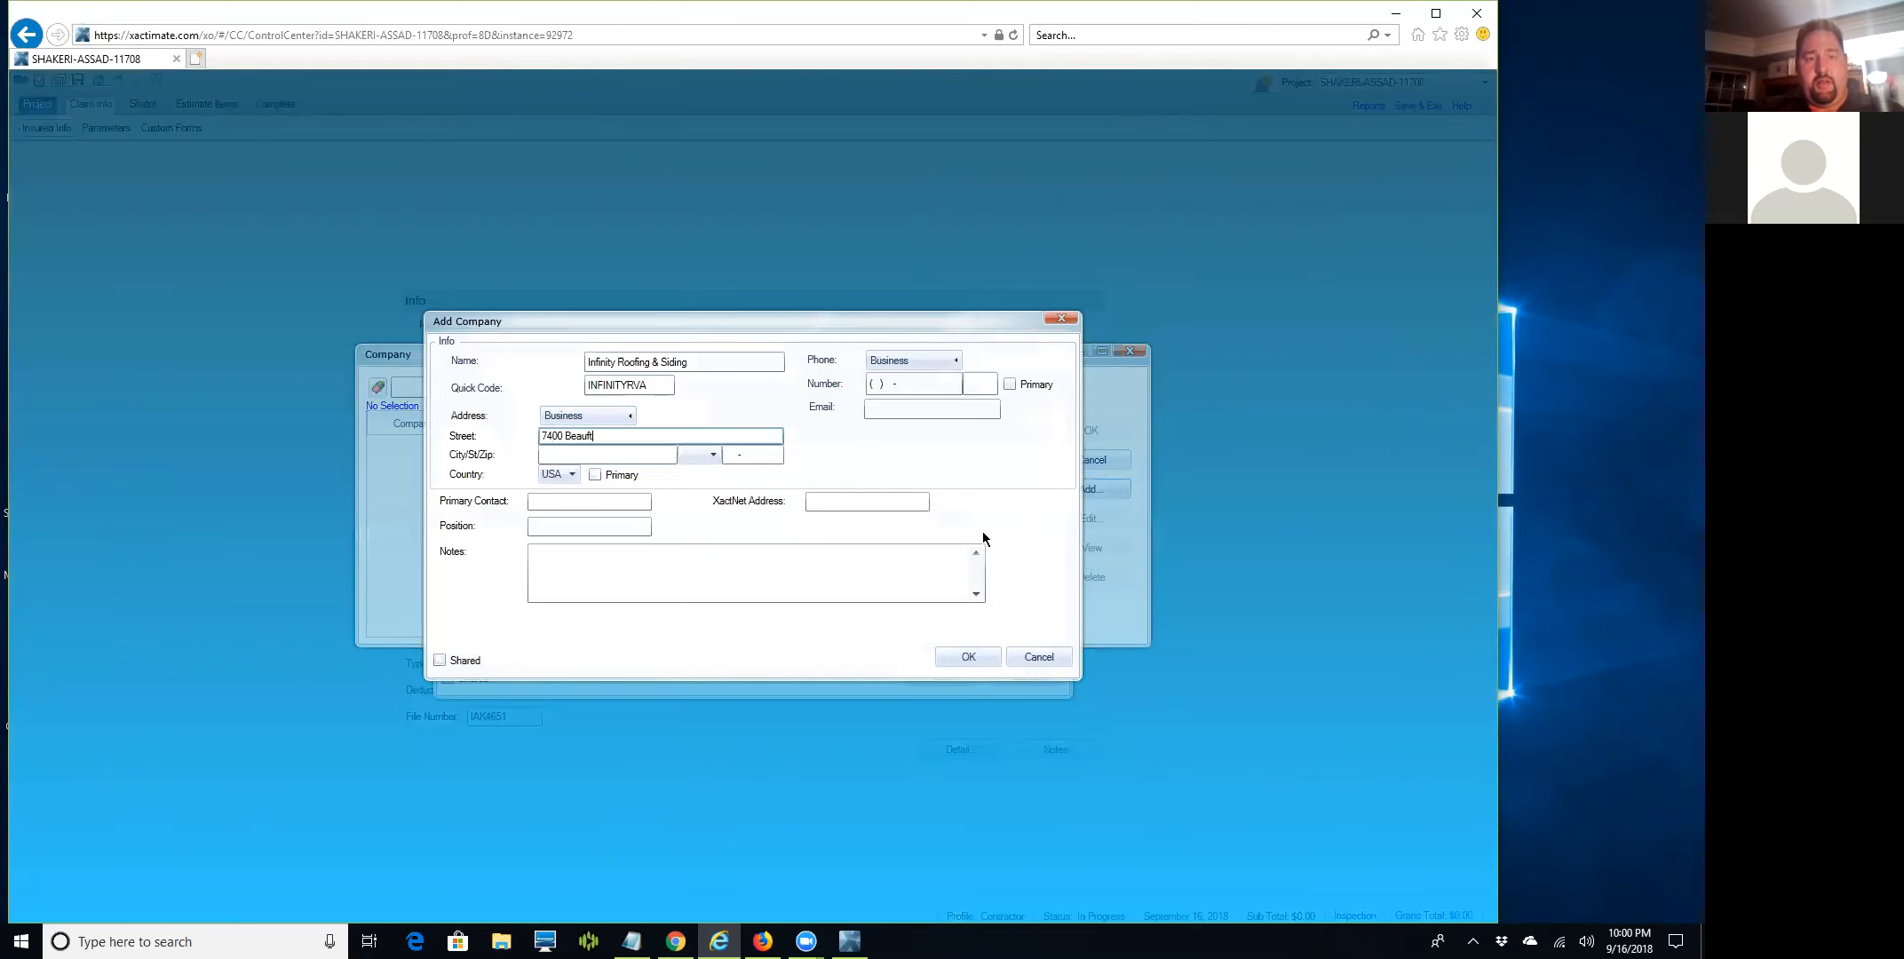
key(BackSpace)
text(ont D)
key(BackSpace)
text(Springs Drive)
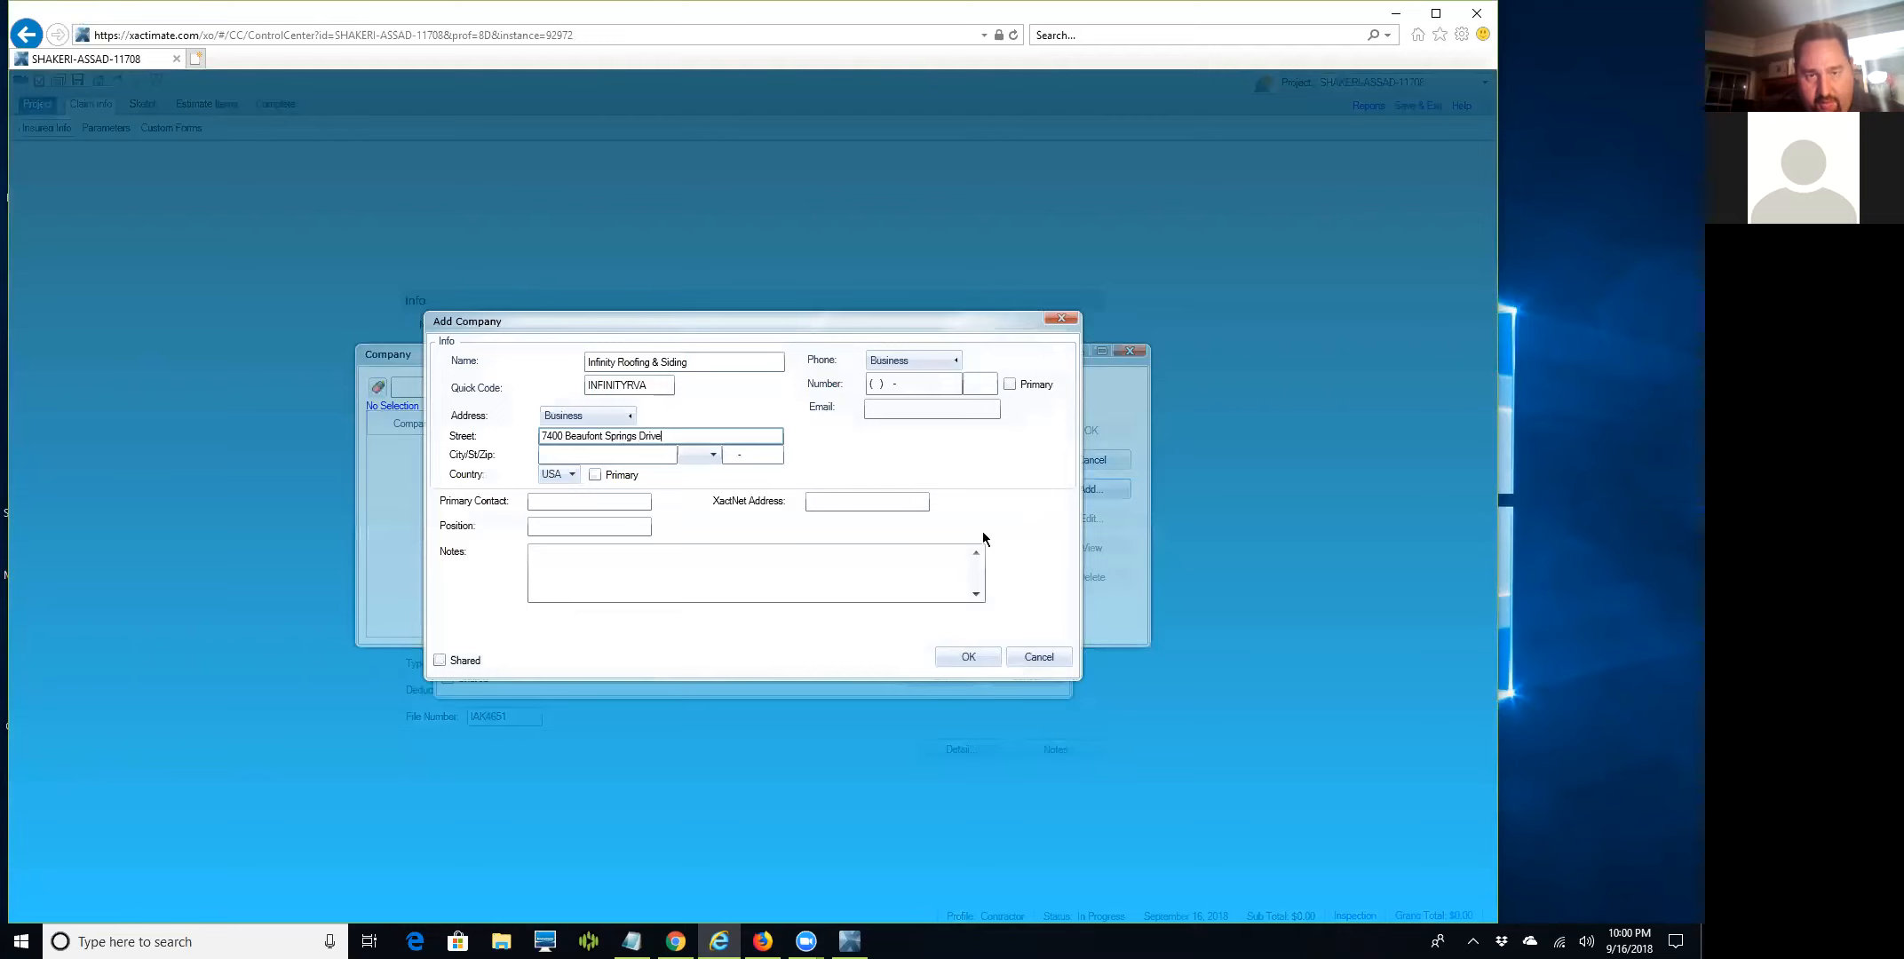
key(Tab)
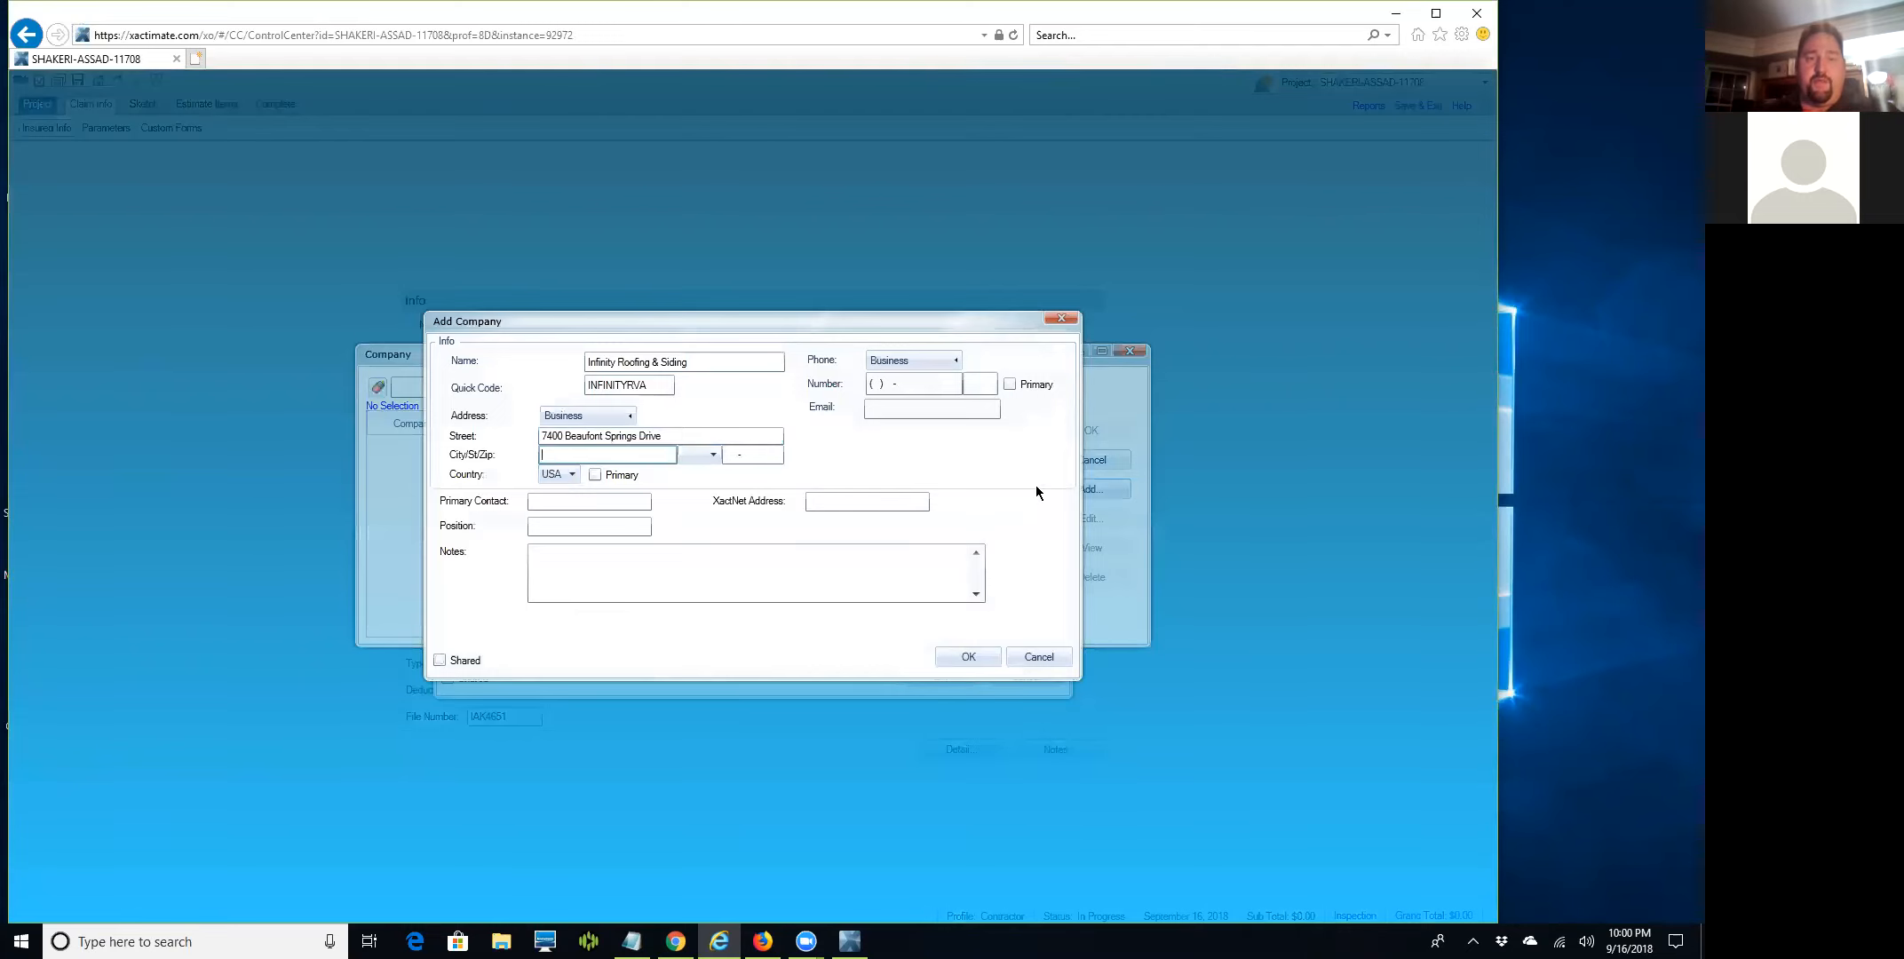
click(721, 439)
text(, S)
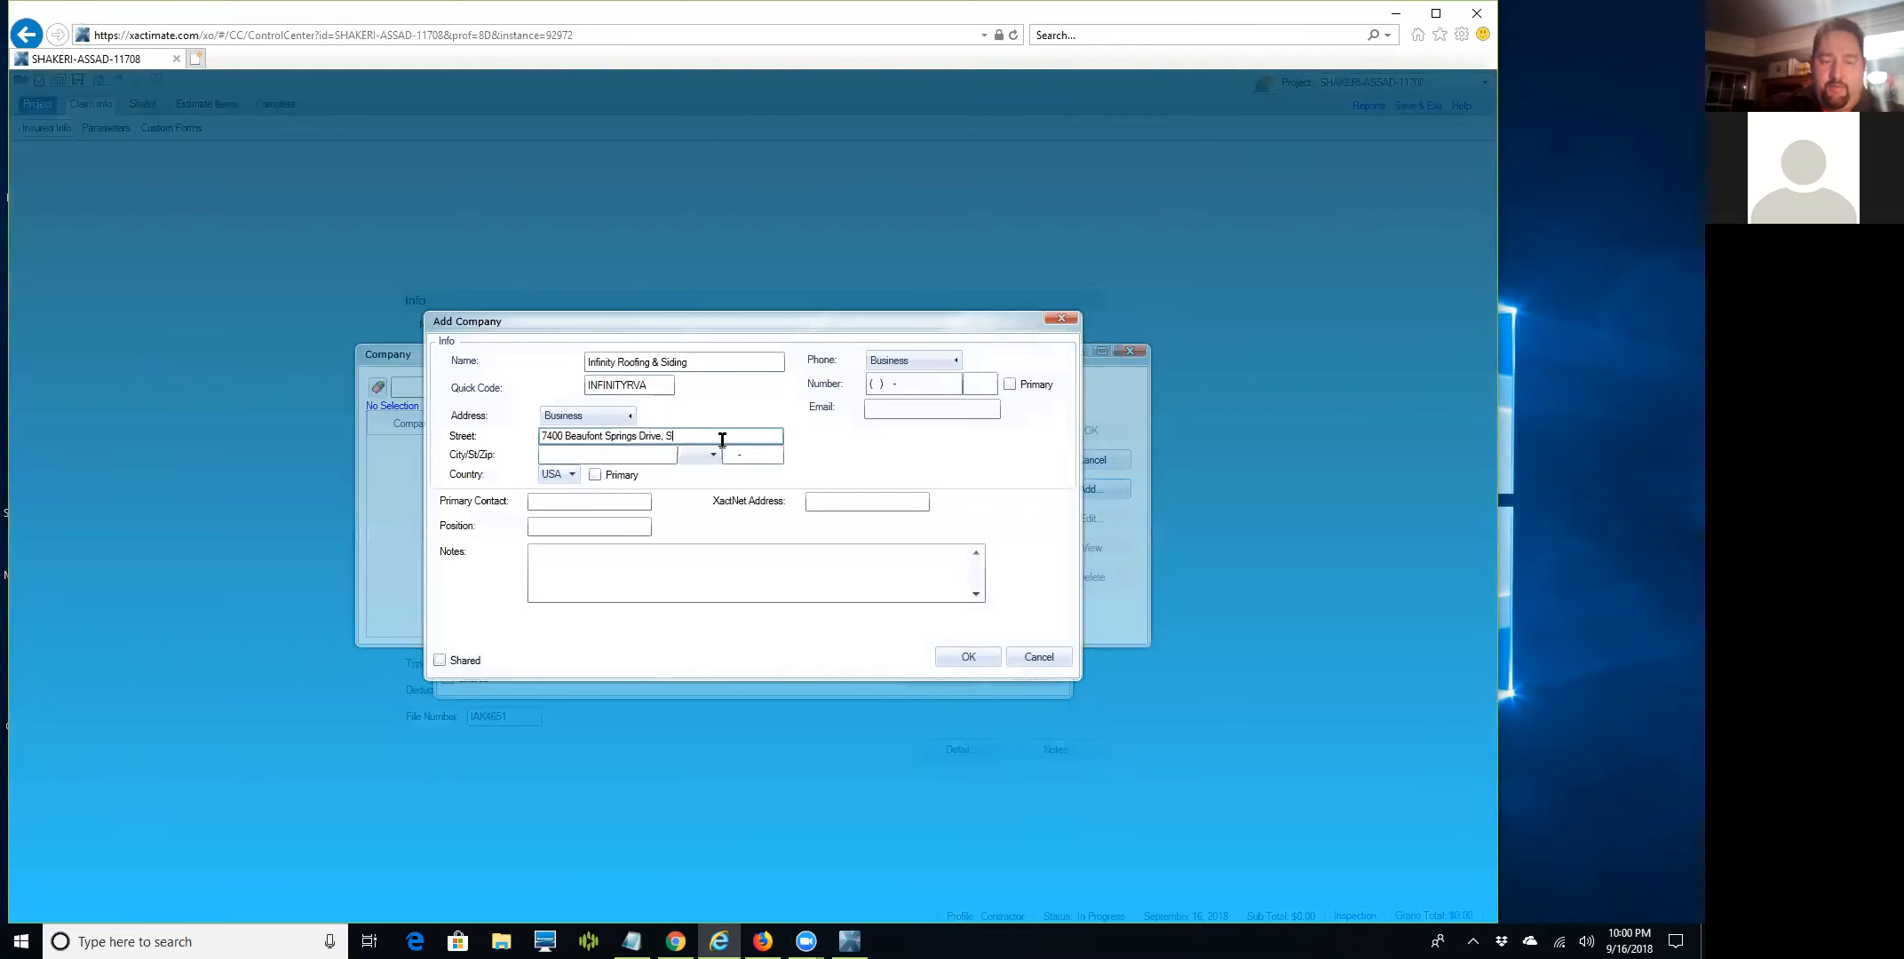
text(uite 300)
Enter the company's city, state VA and zip, and begin its business phone number.
key(Tab)
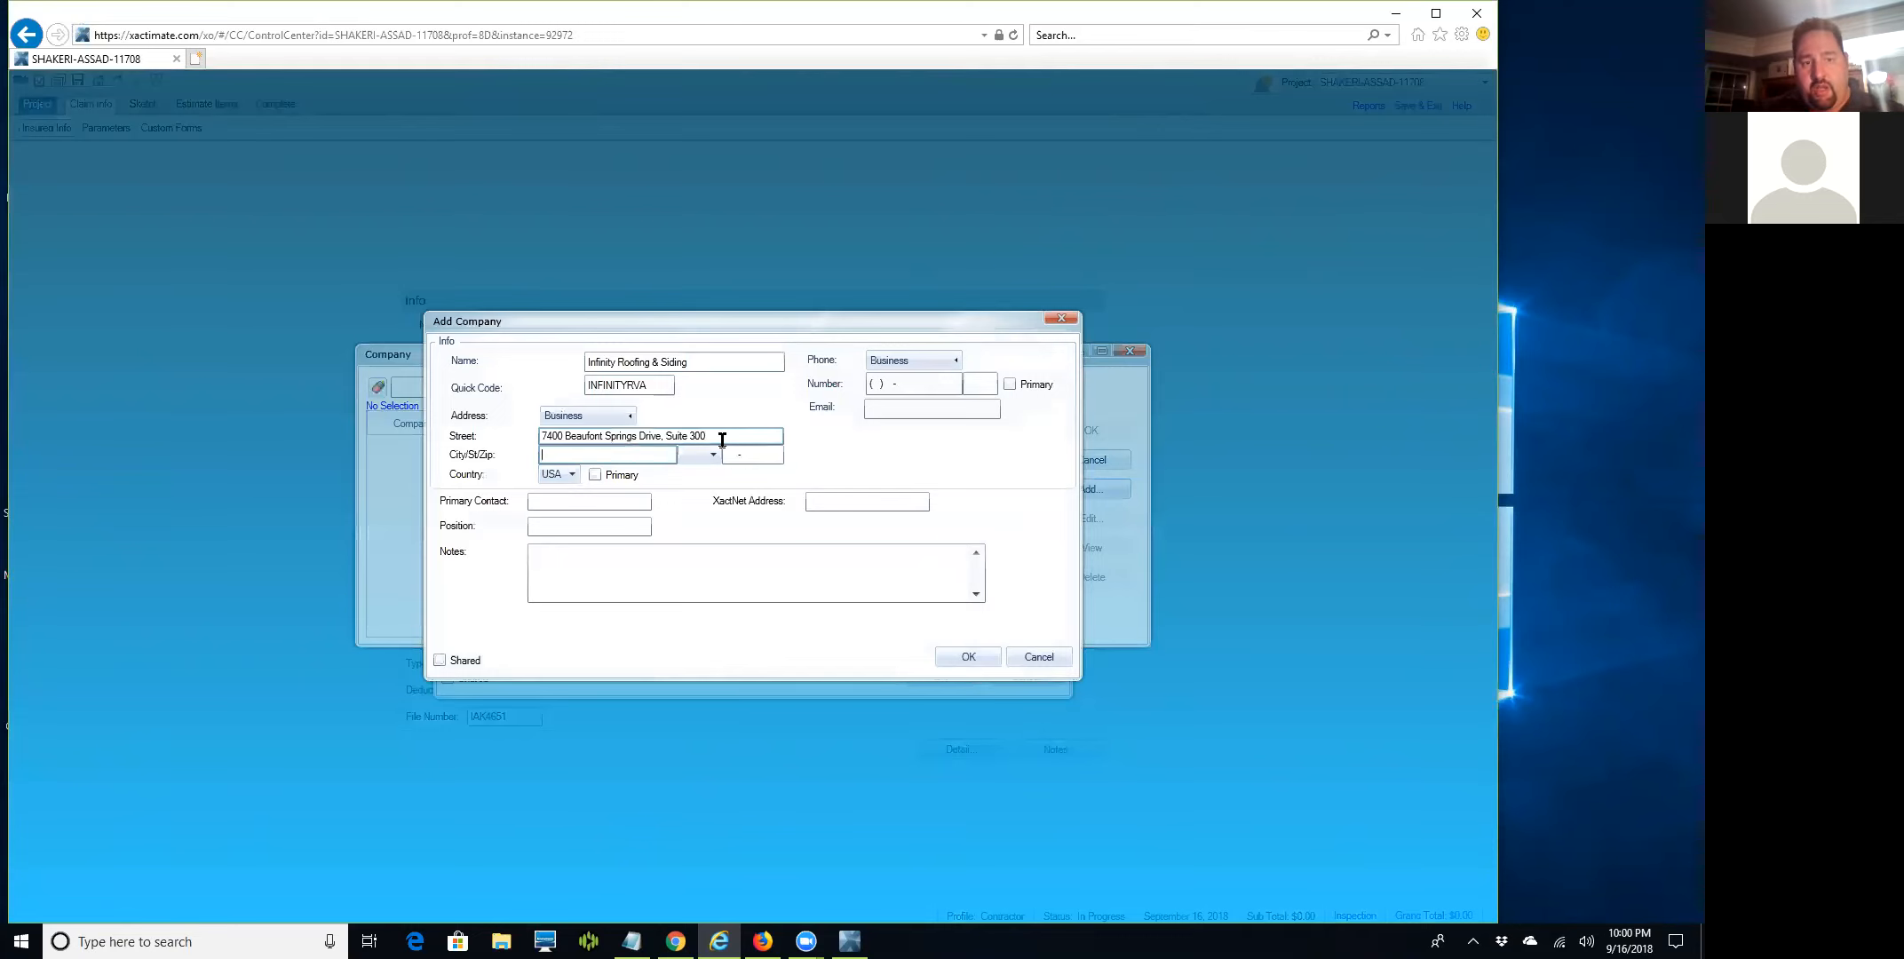
text(Richmond)
key(Tab)
text(VA)
key(Tab)
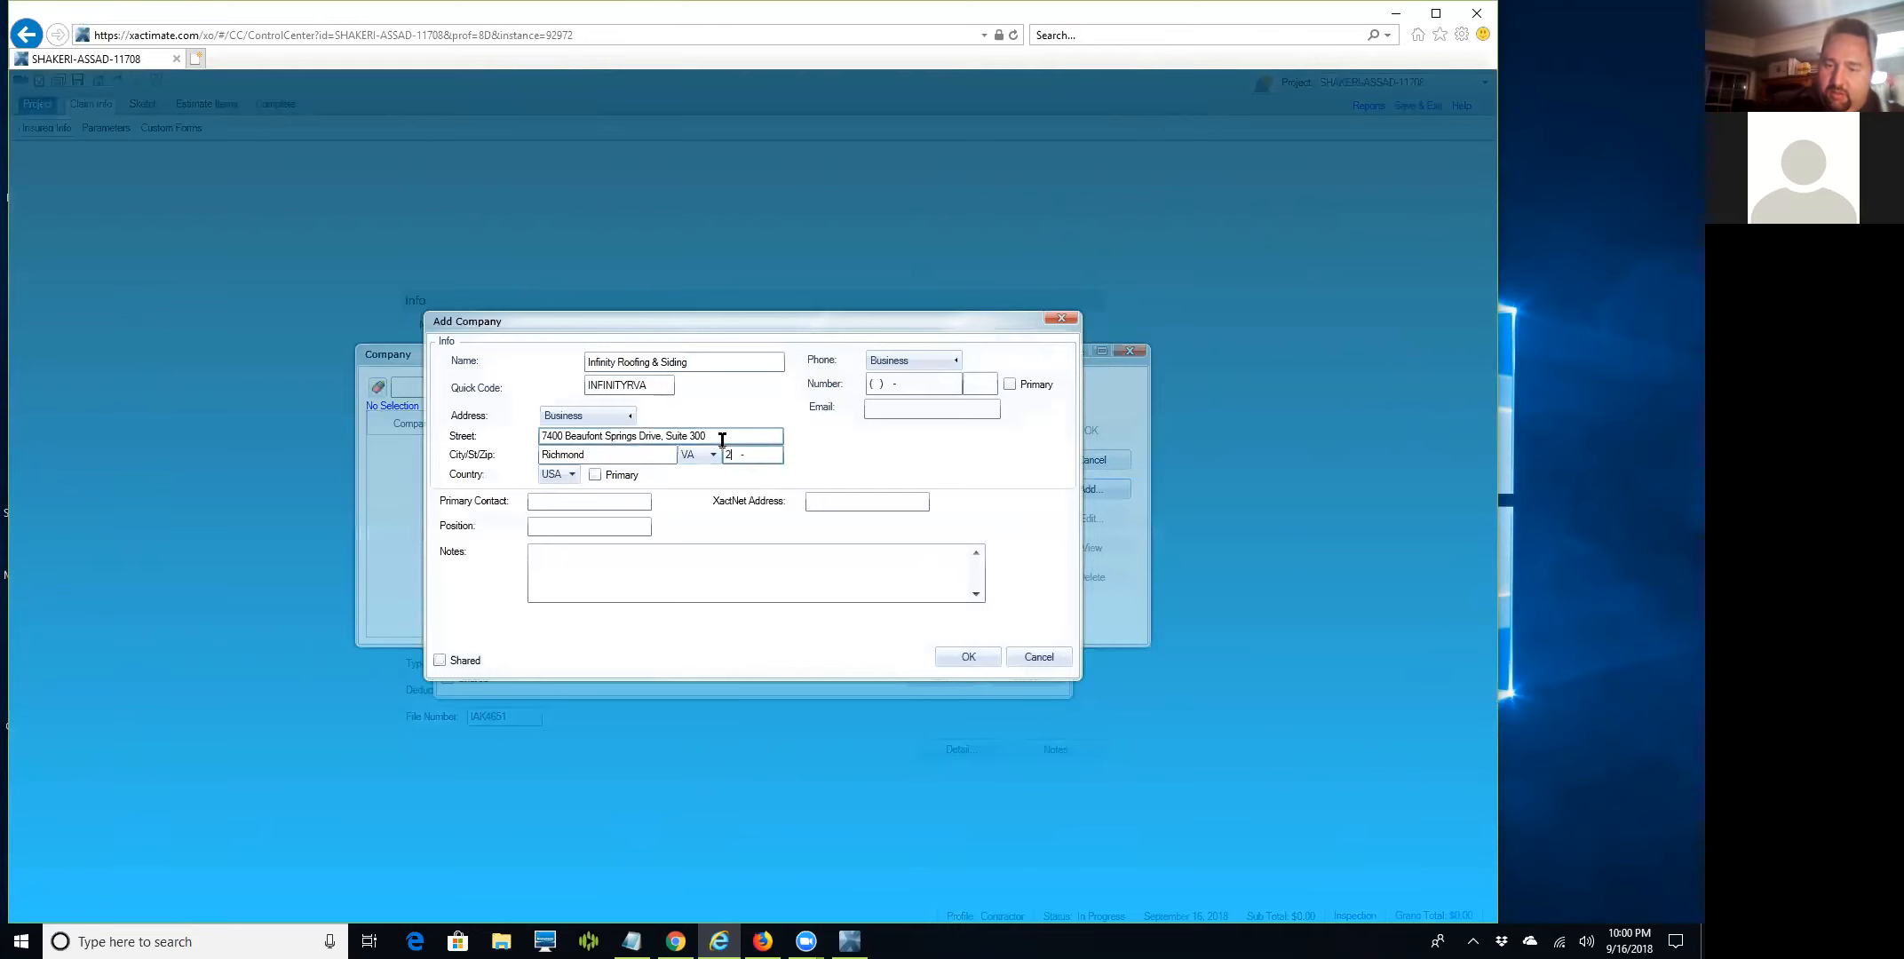
text(23225-)
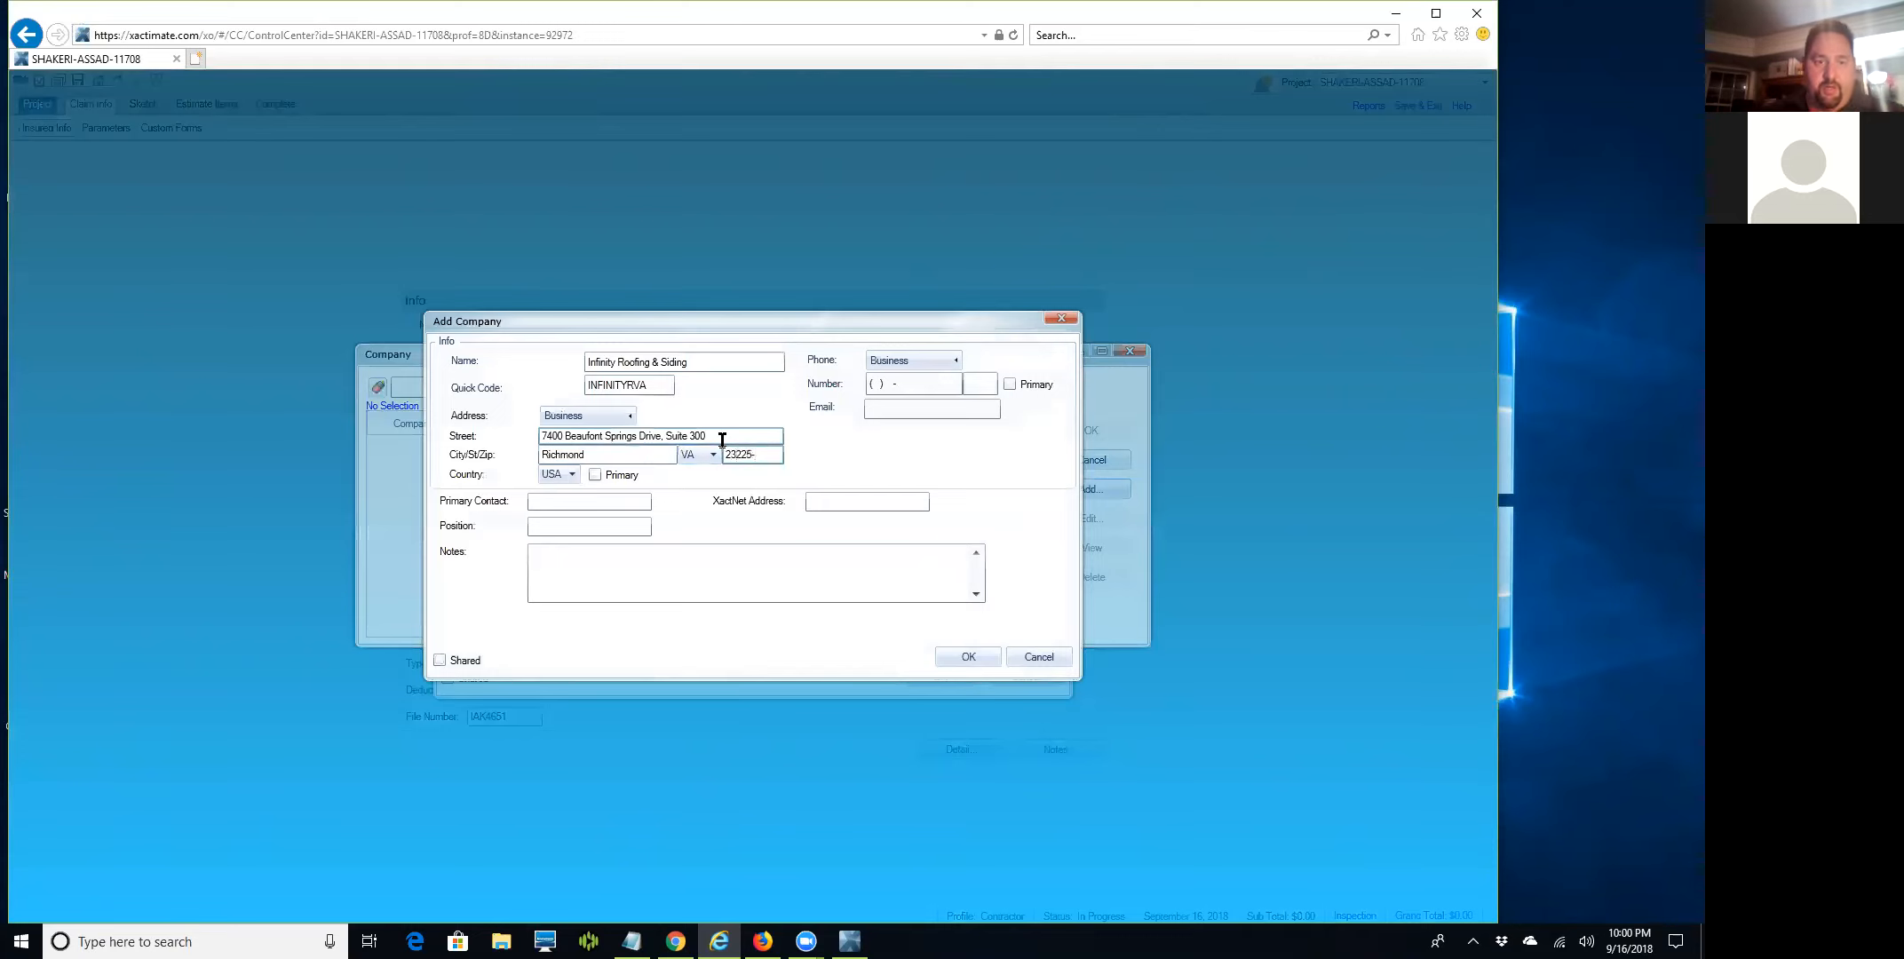
click(888, 383)
text(804)
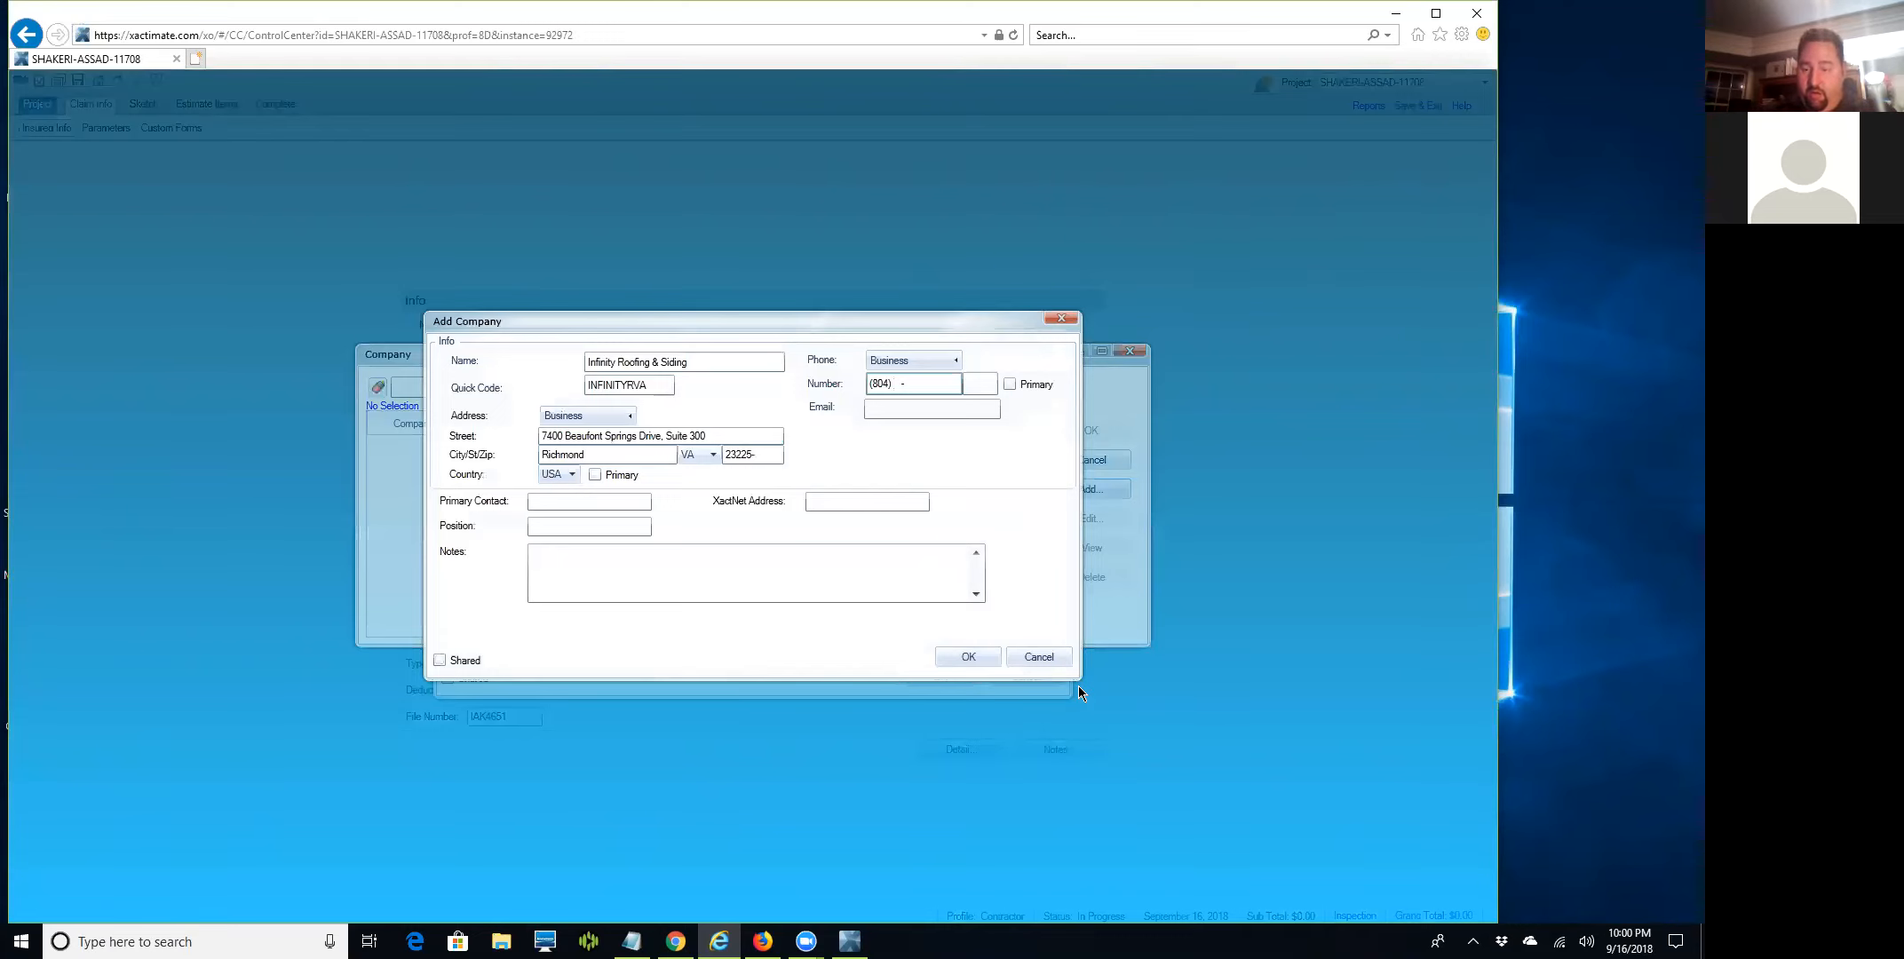
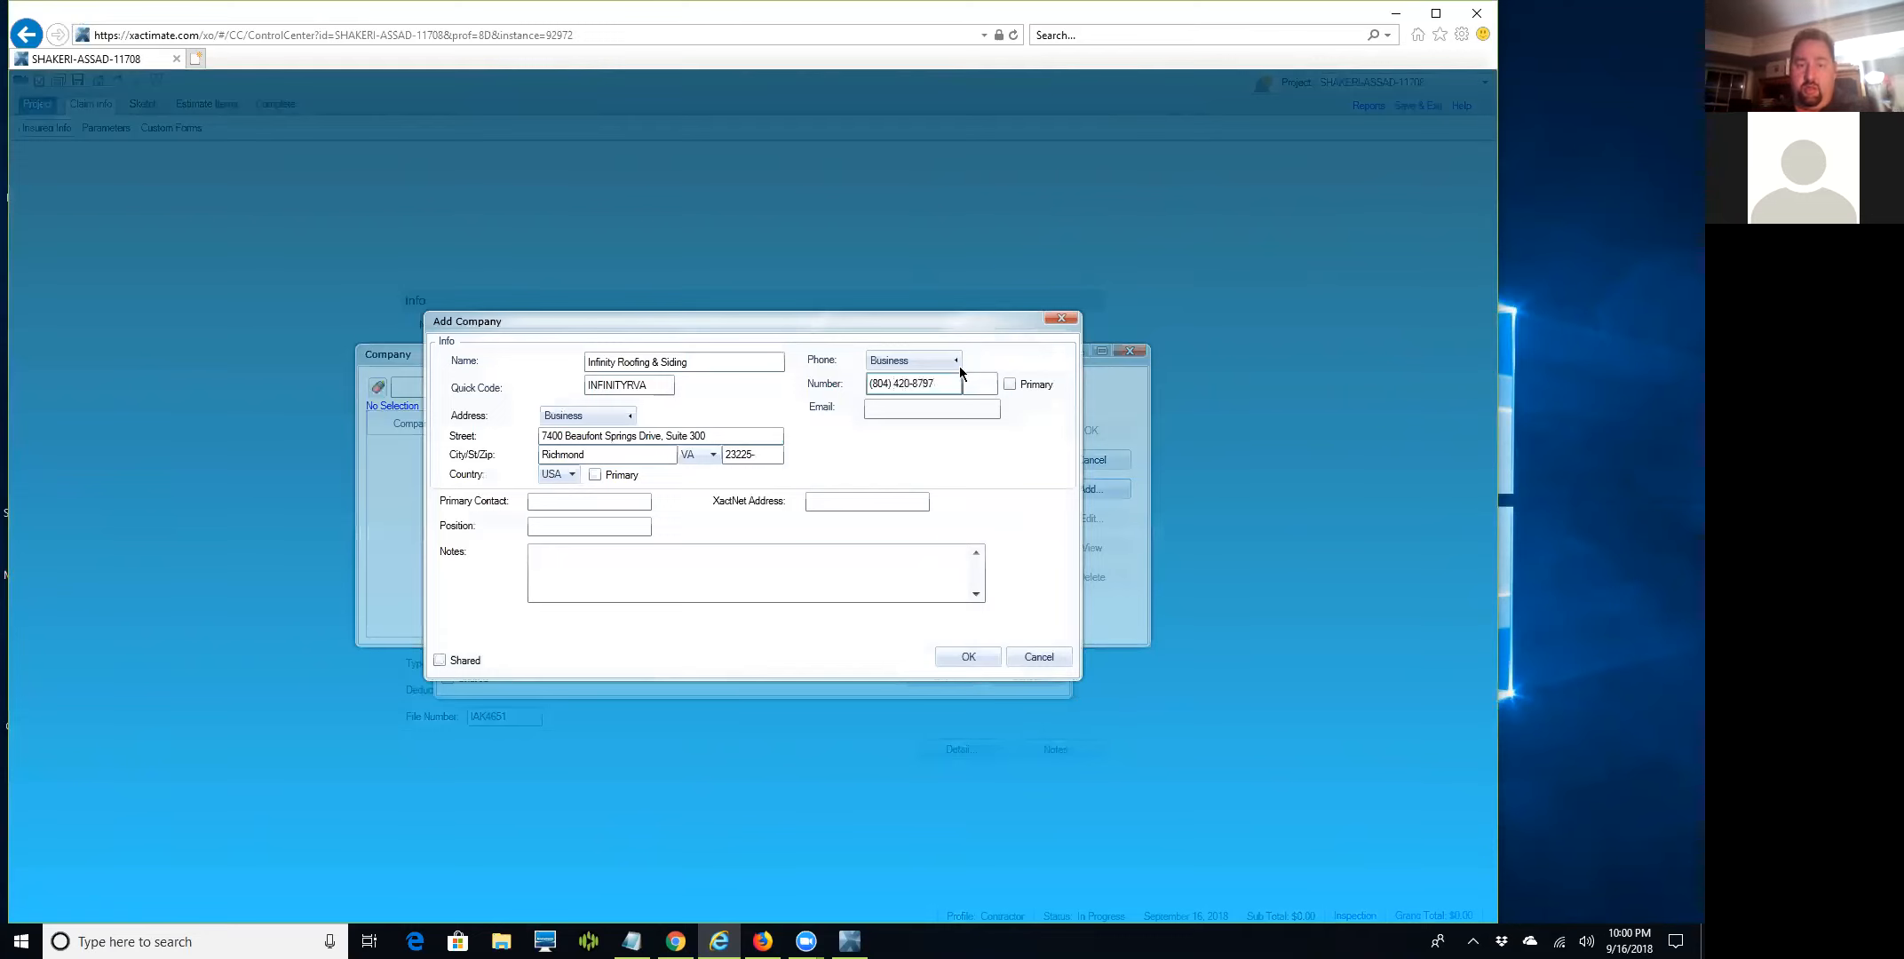
Finish the business phone, add the fax number and e-mail, and save INFINITYRVA.
click(941, 357)
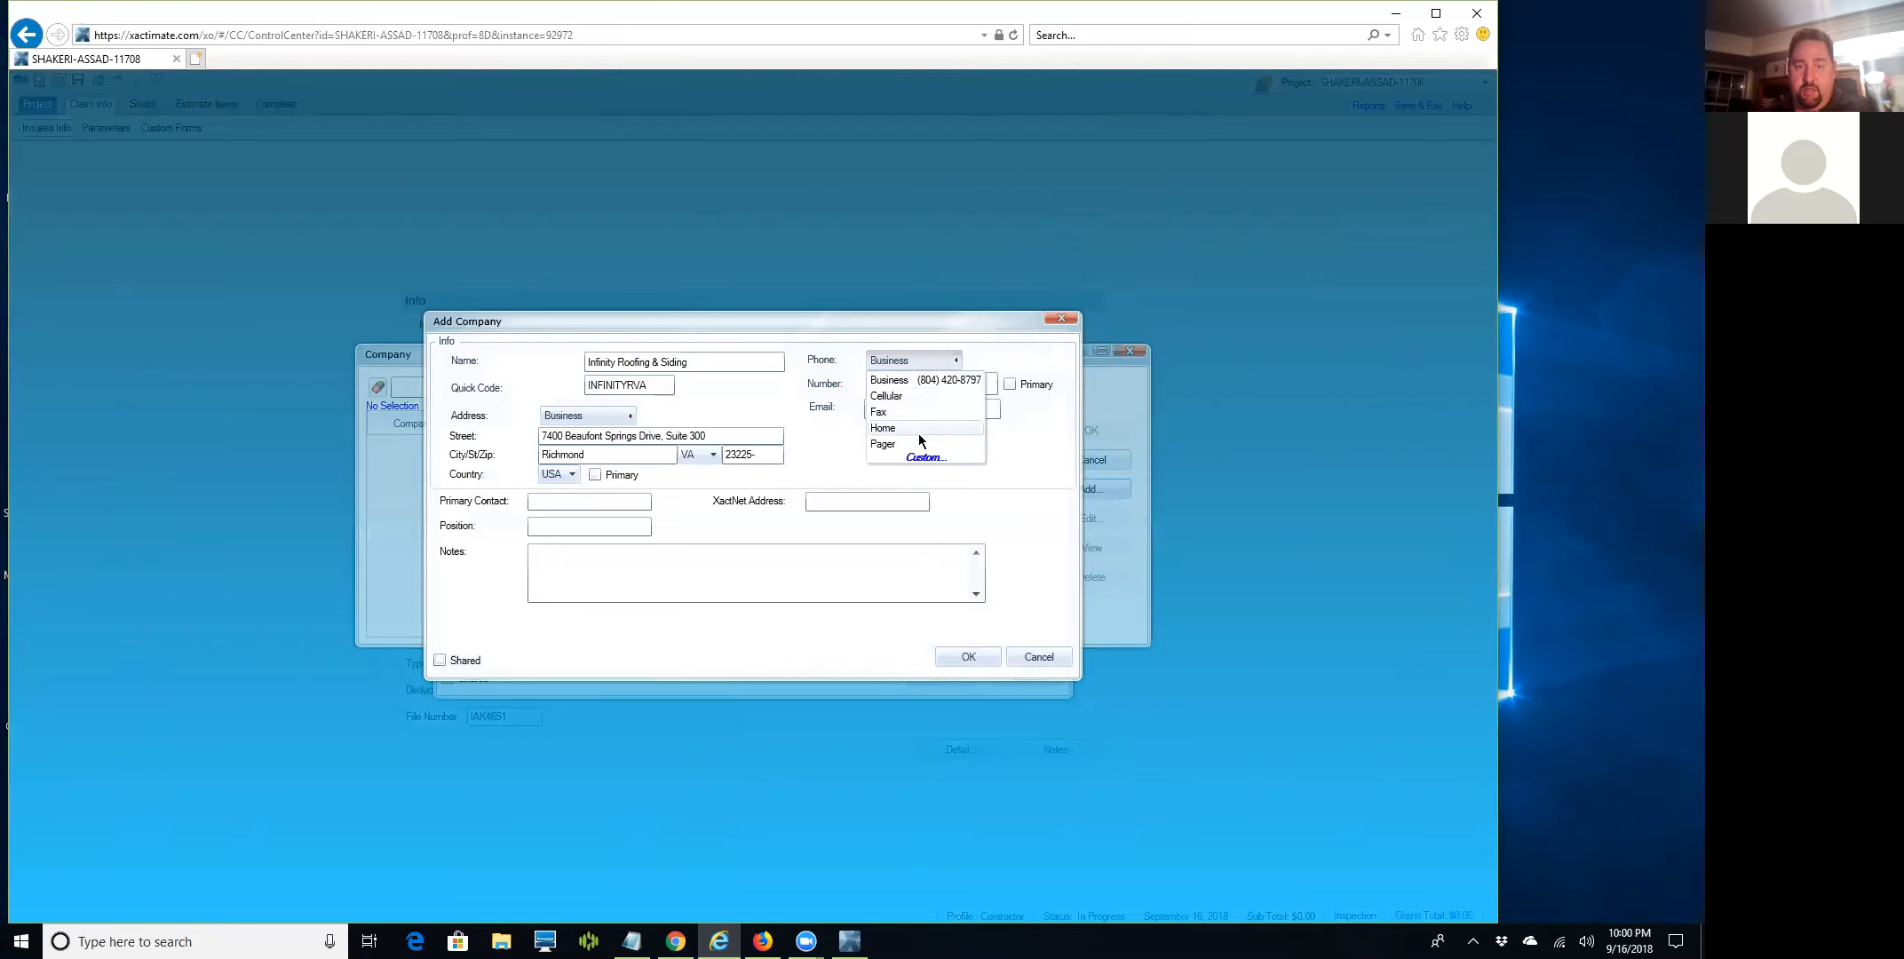
click(924, 414)
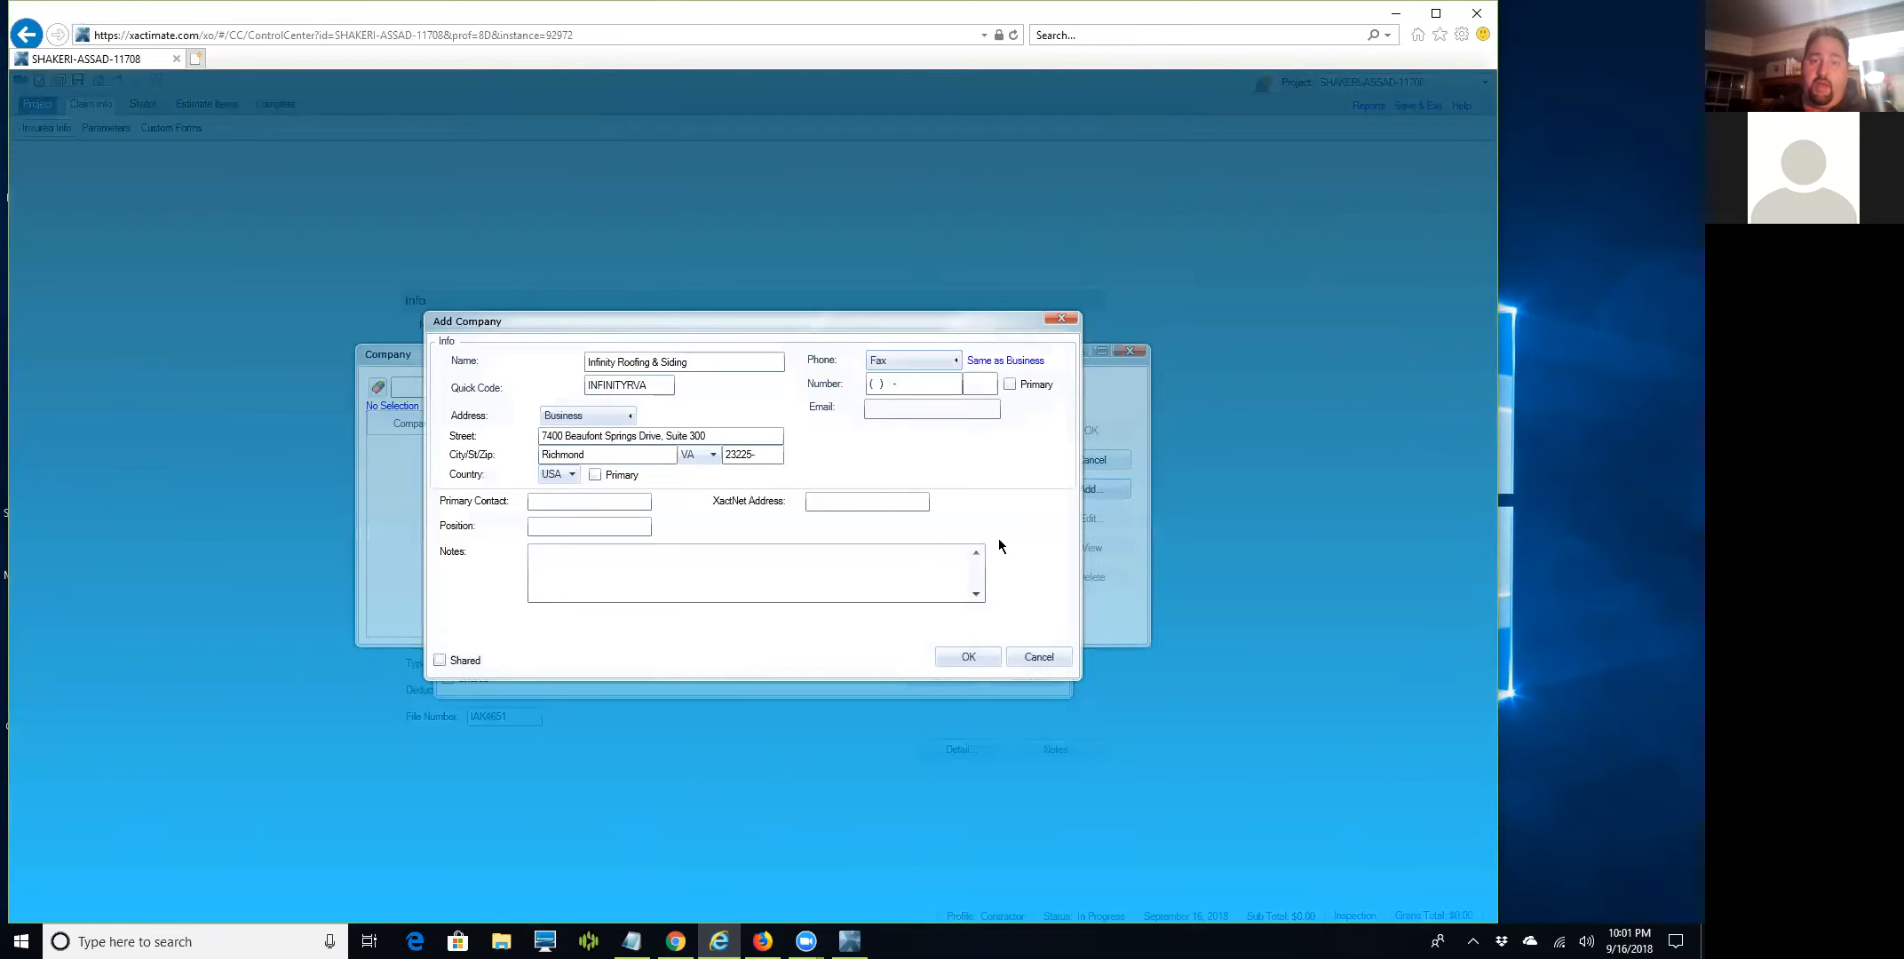
click(941, 384)
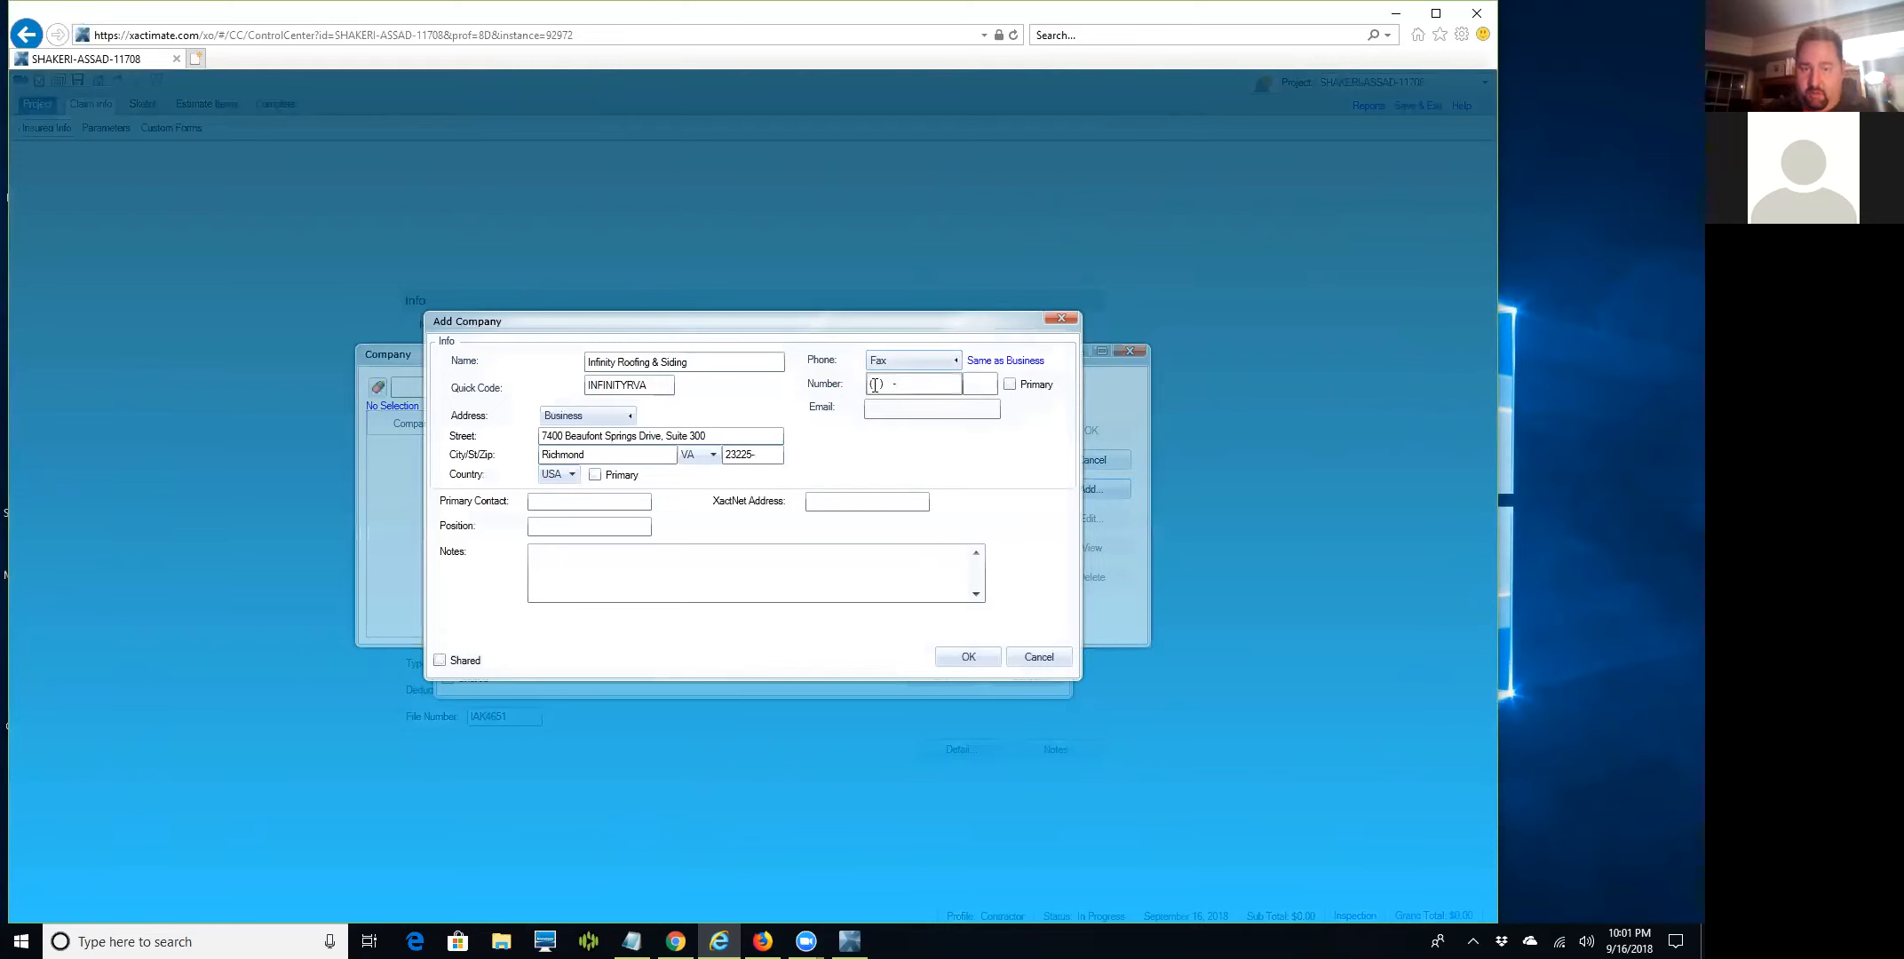
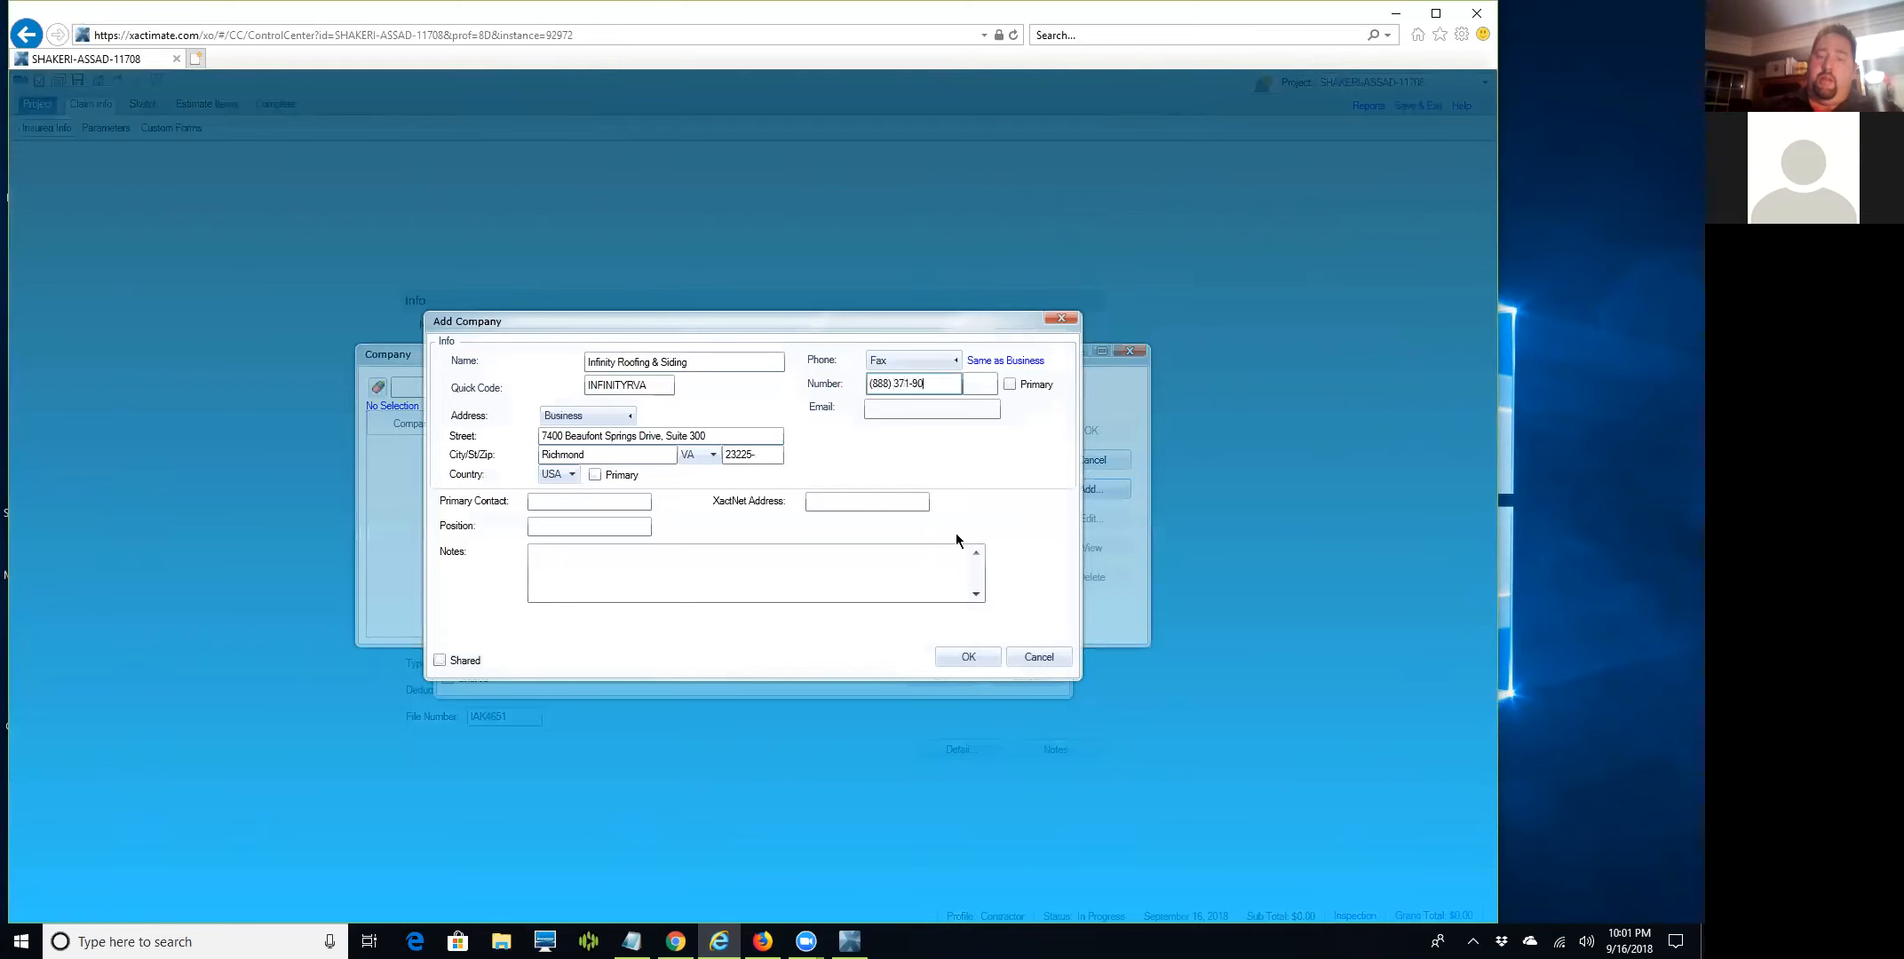
key(Tab)
key(Tab)
key(Tab)
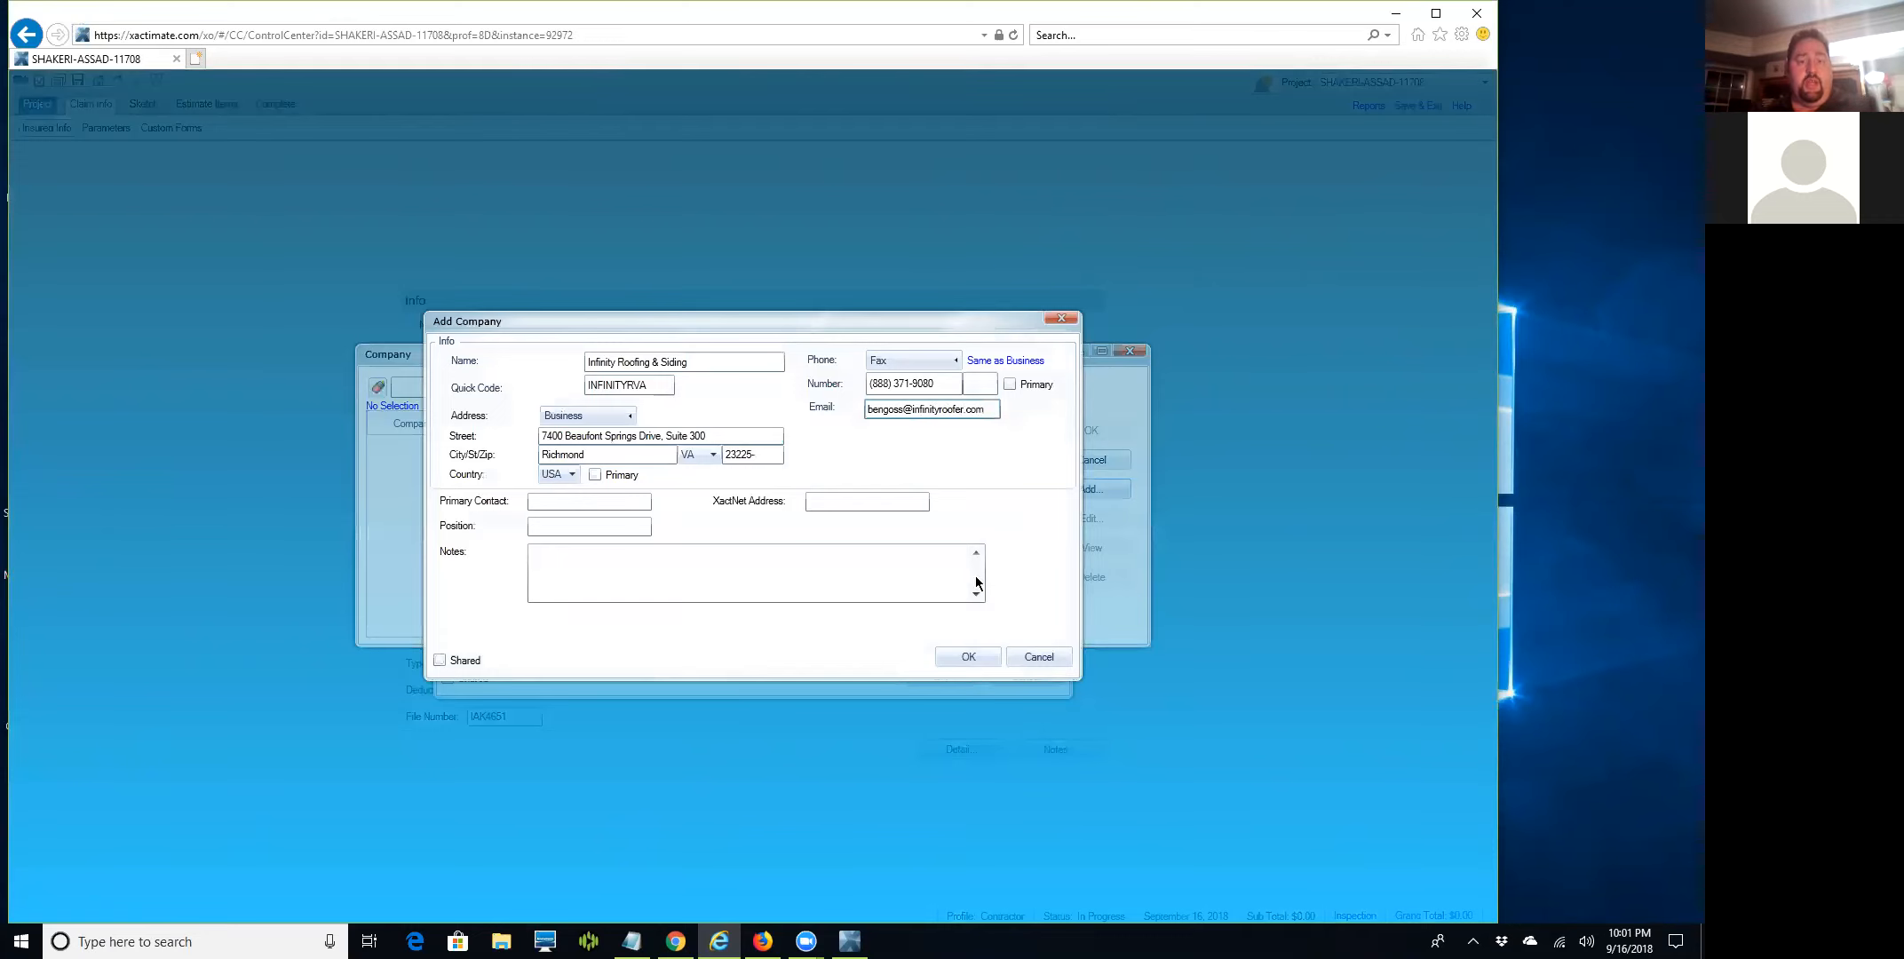
click(963, 658)
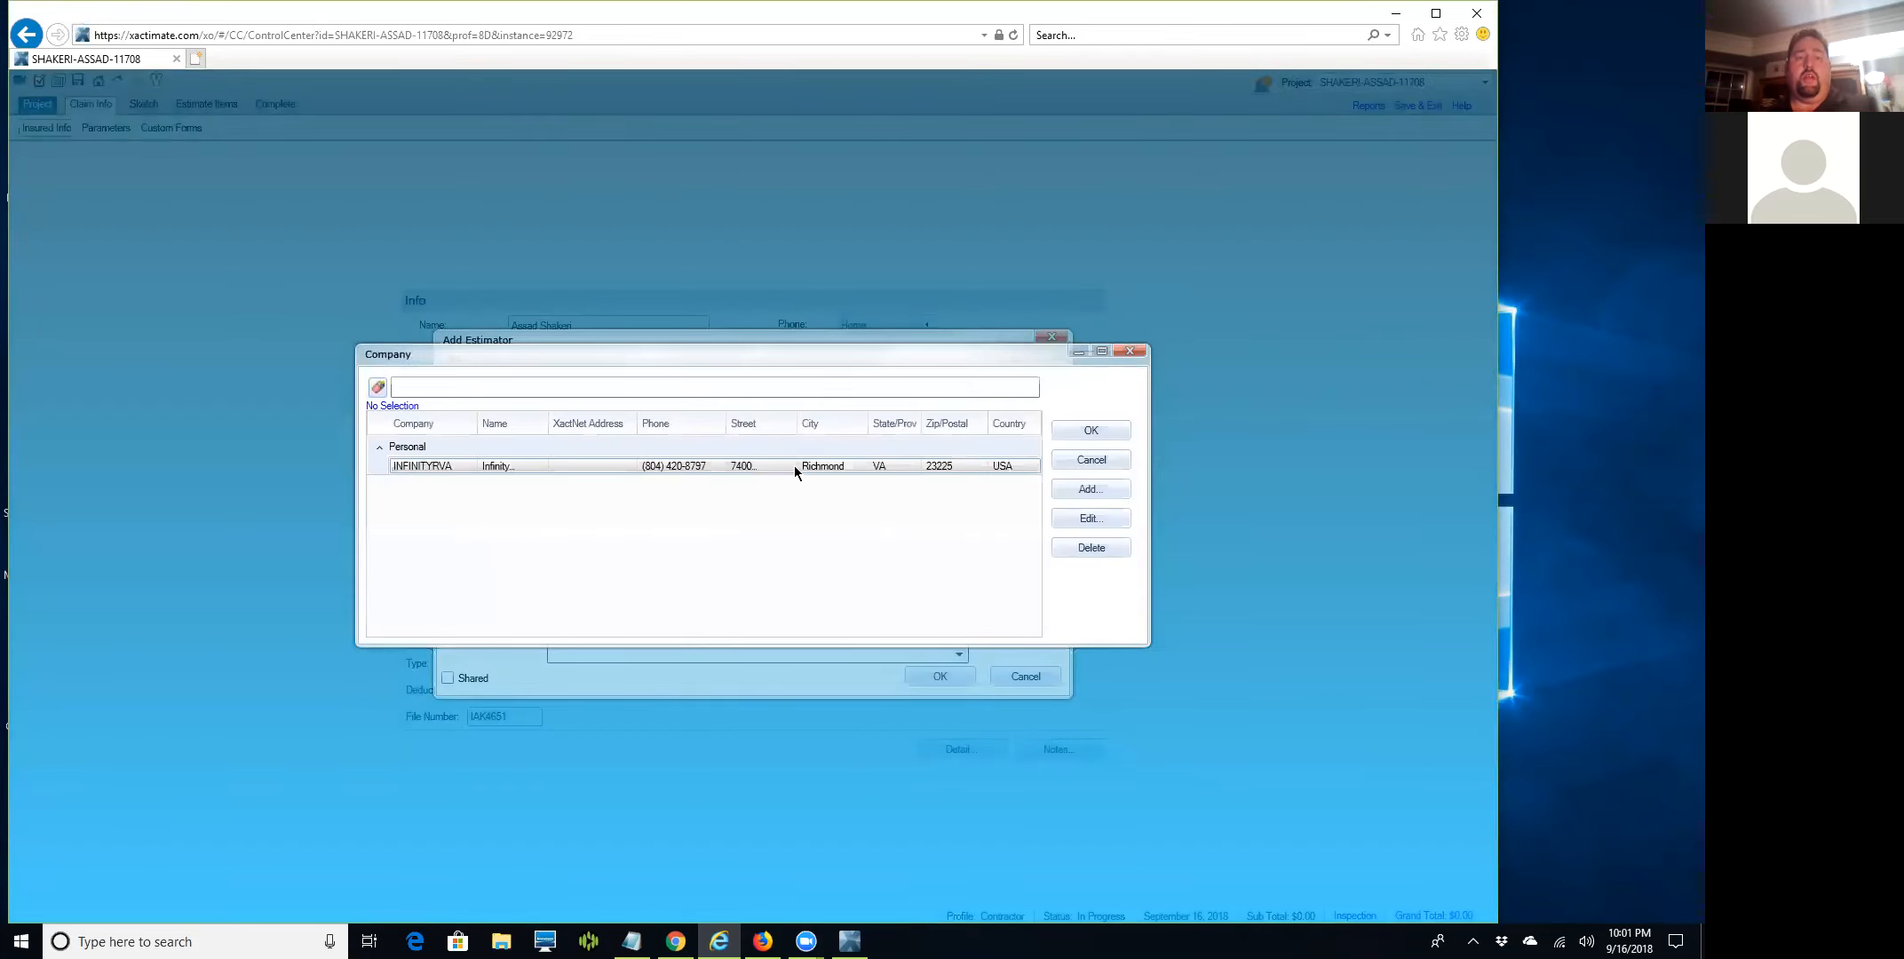
Assign company INFINITYRVA to the new estimator, save it, set it on the claim, then view Parameters.
double_click(551, 465)
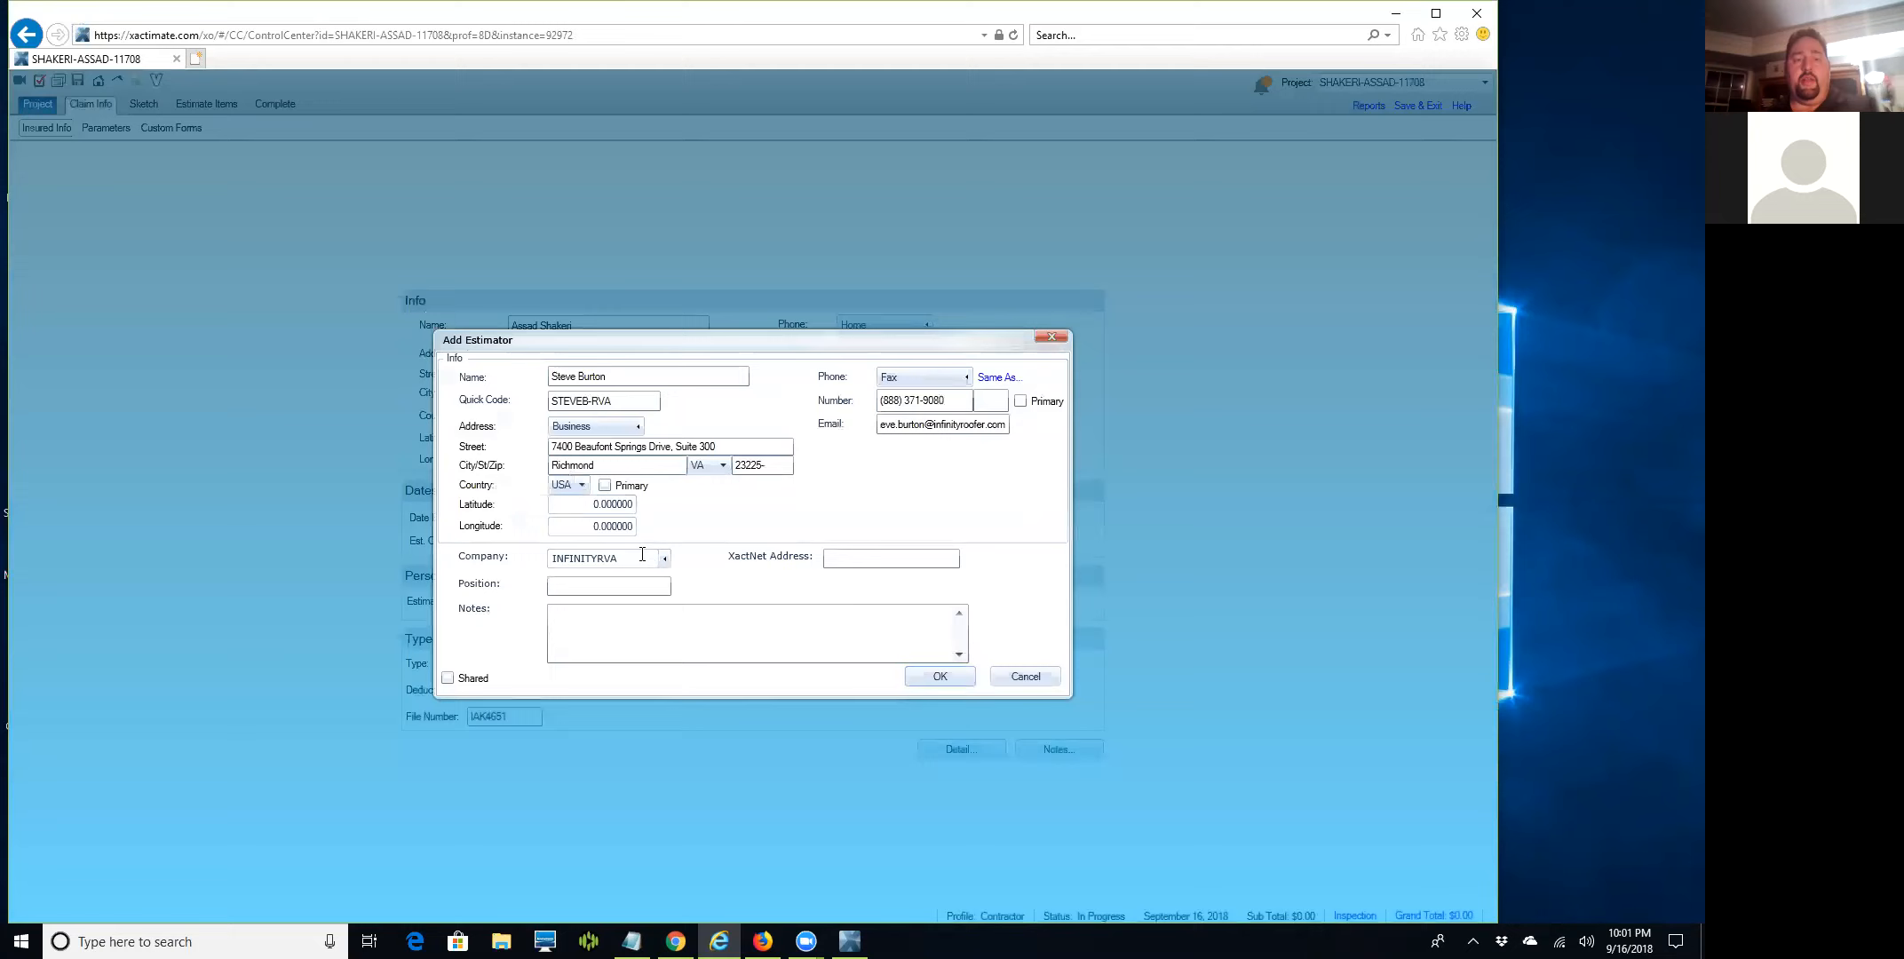
click(941, 677)
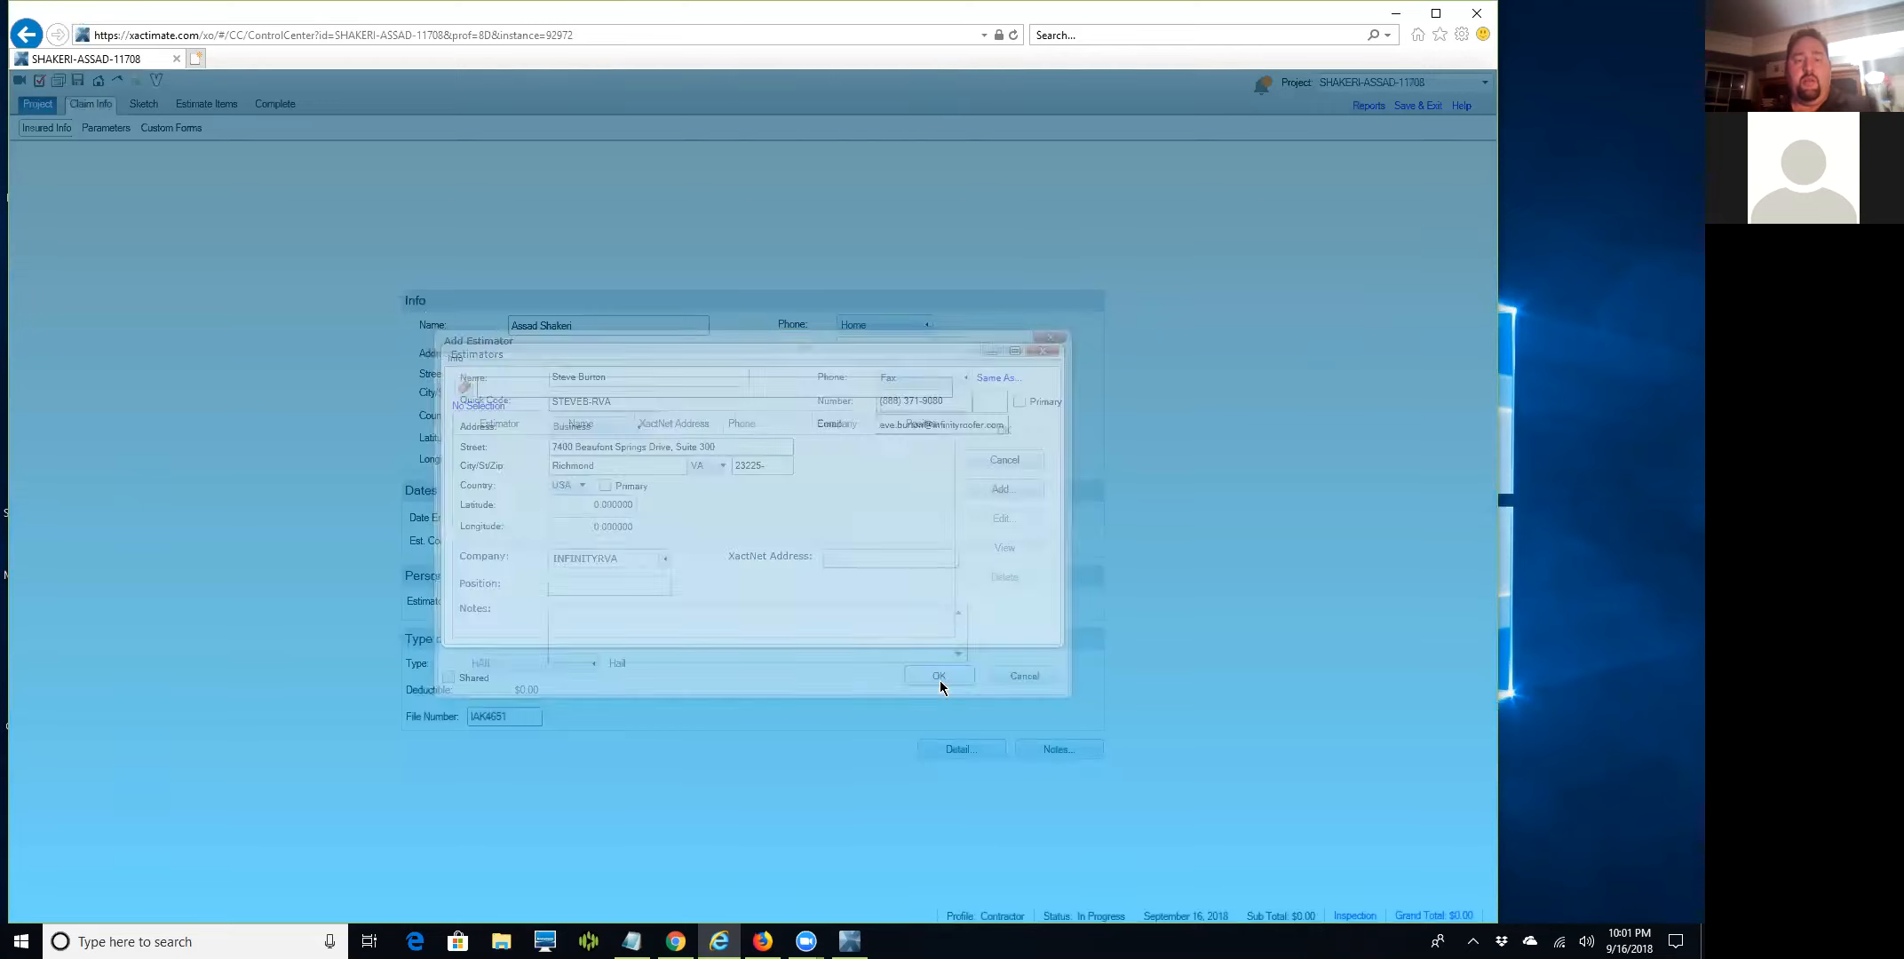
click(640, 471)
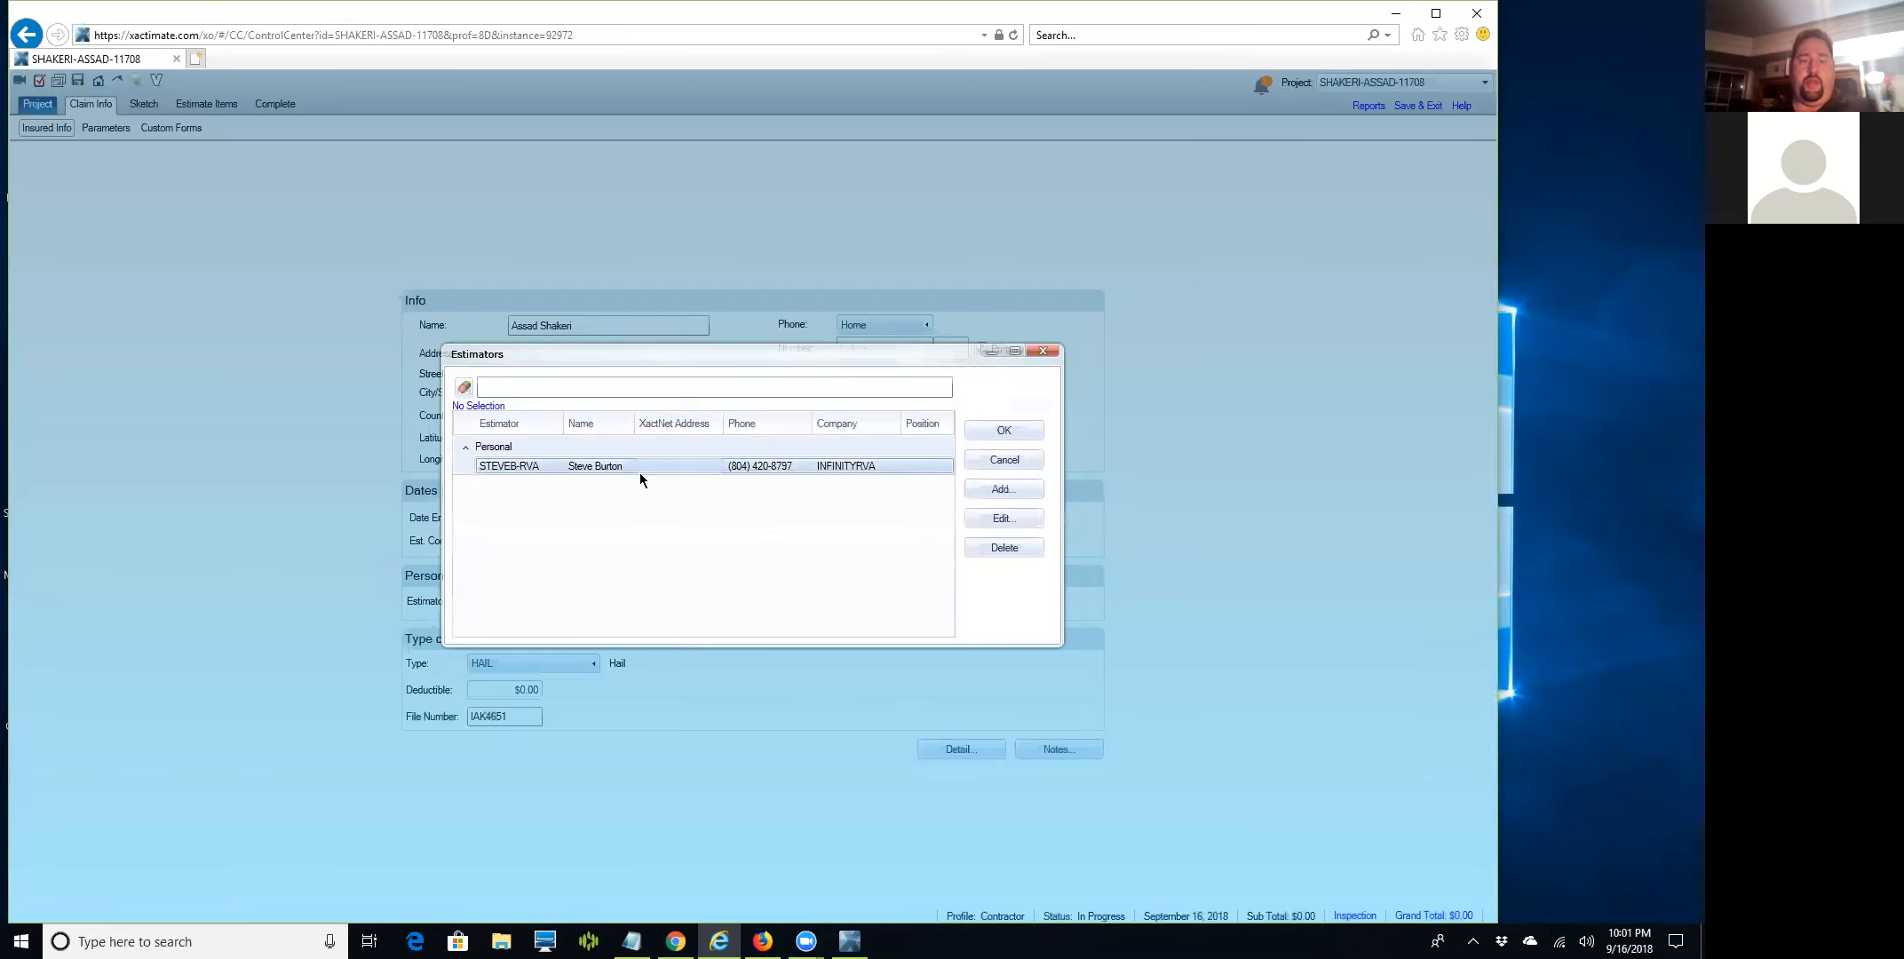
click(986, 428)
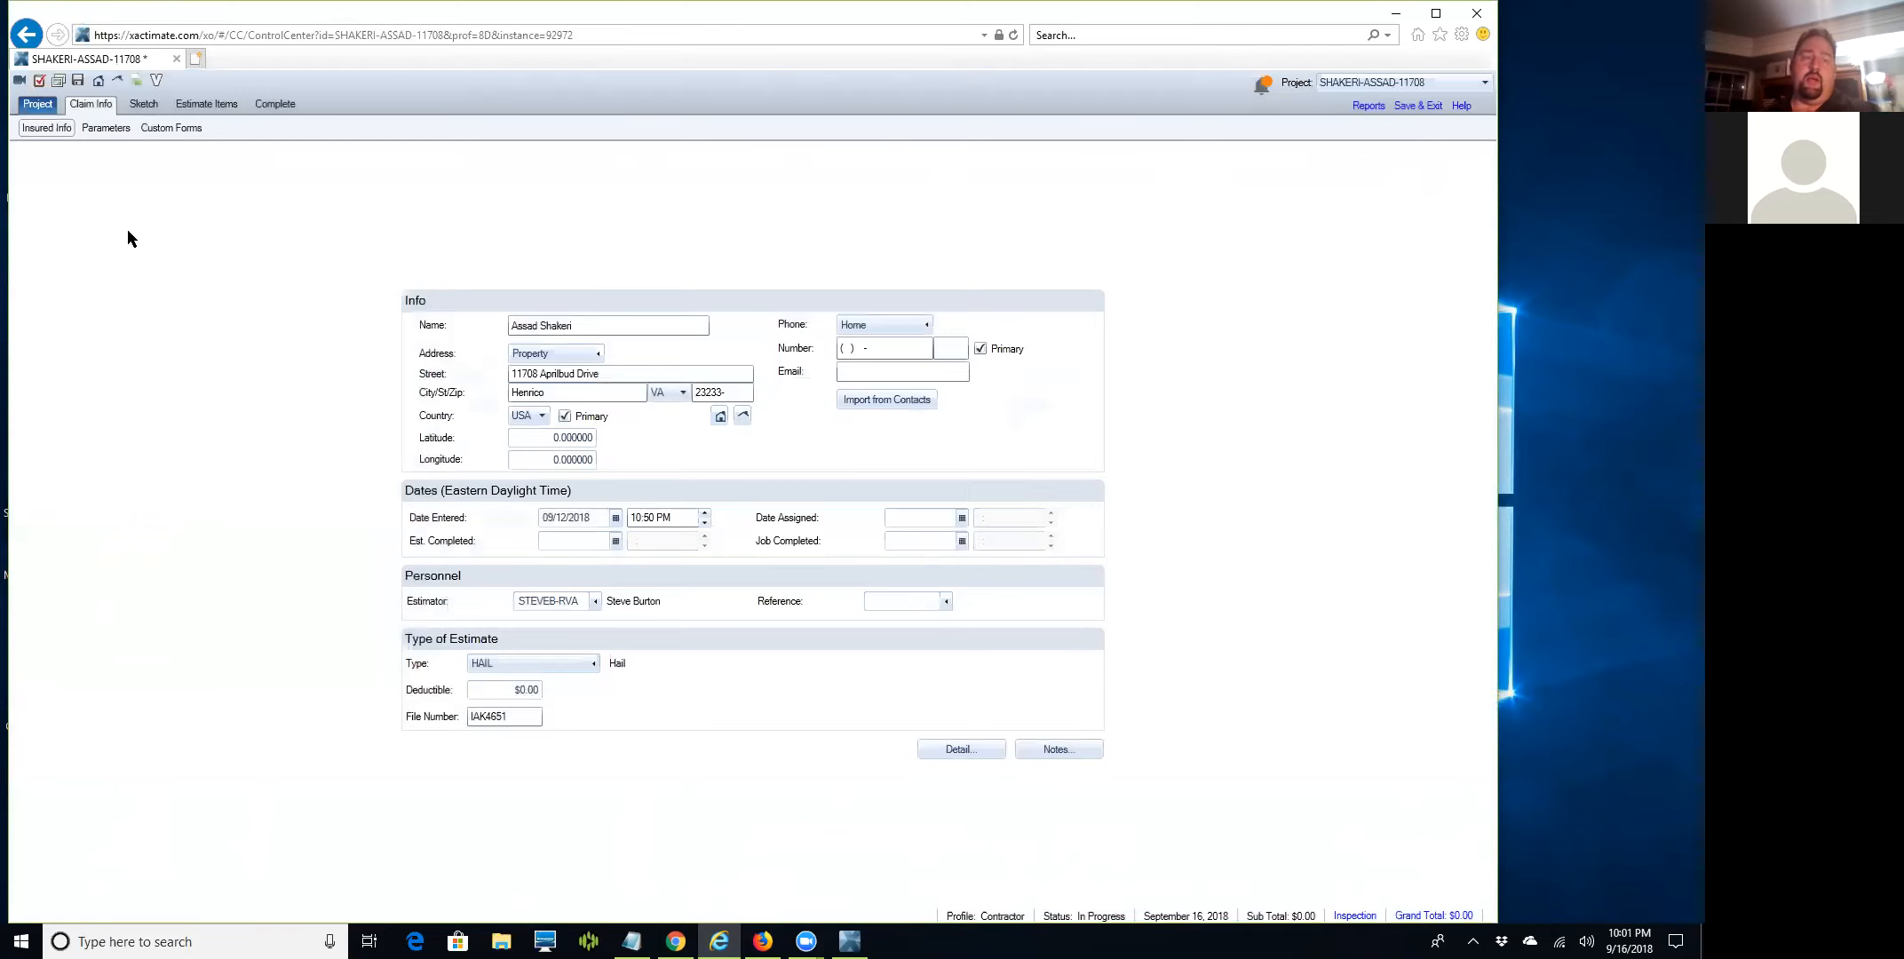
click(100, 129)
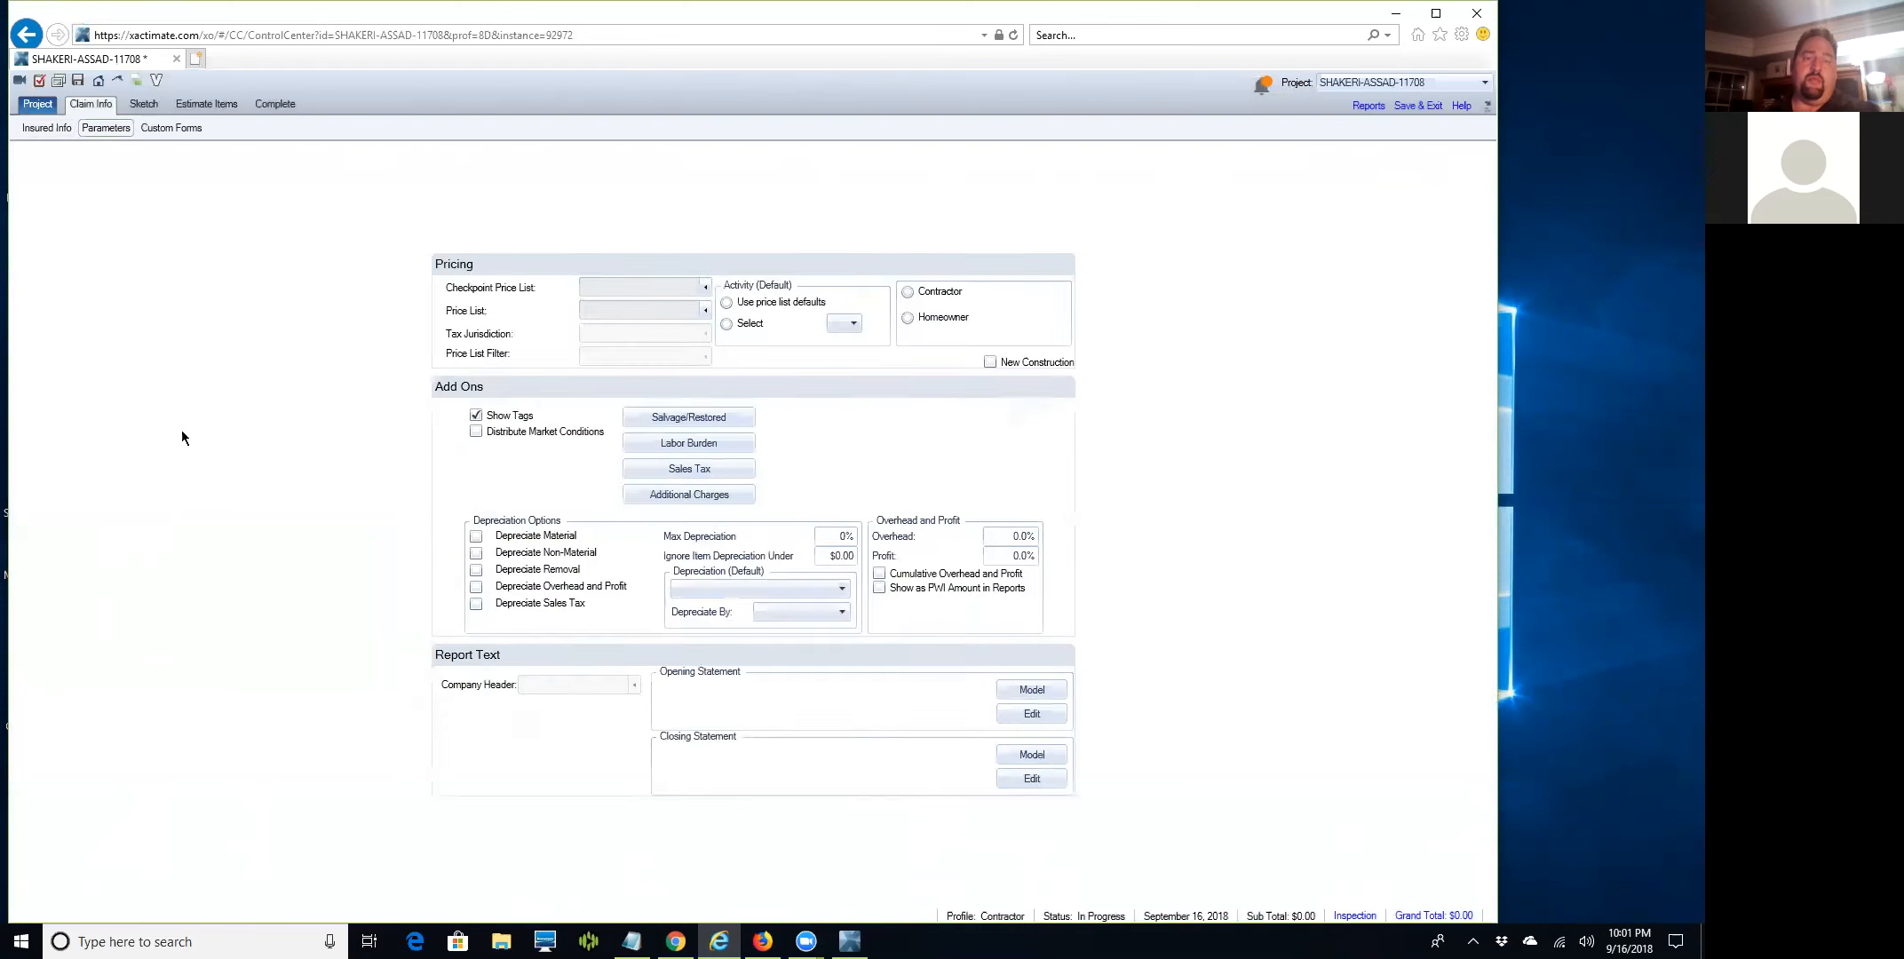
Choose VARI8X_SEP18 for both the Checkpoint Price List and the Price List.
click(698, 297)
click(692, 320)
click(692, 321)
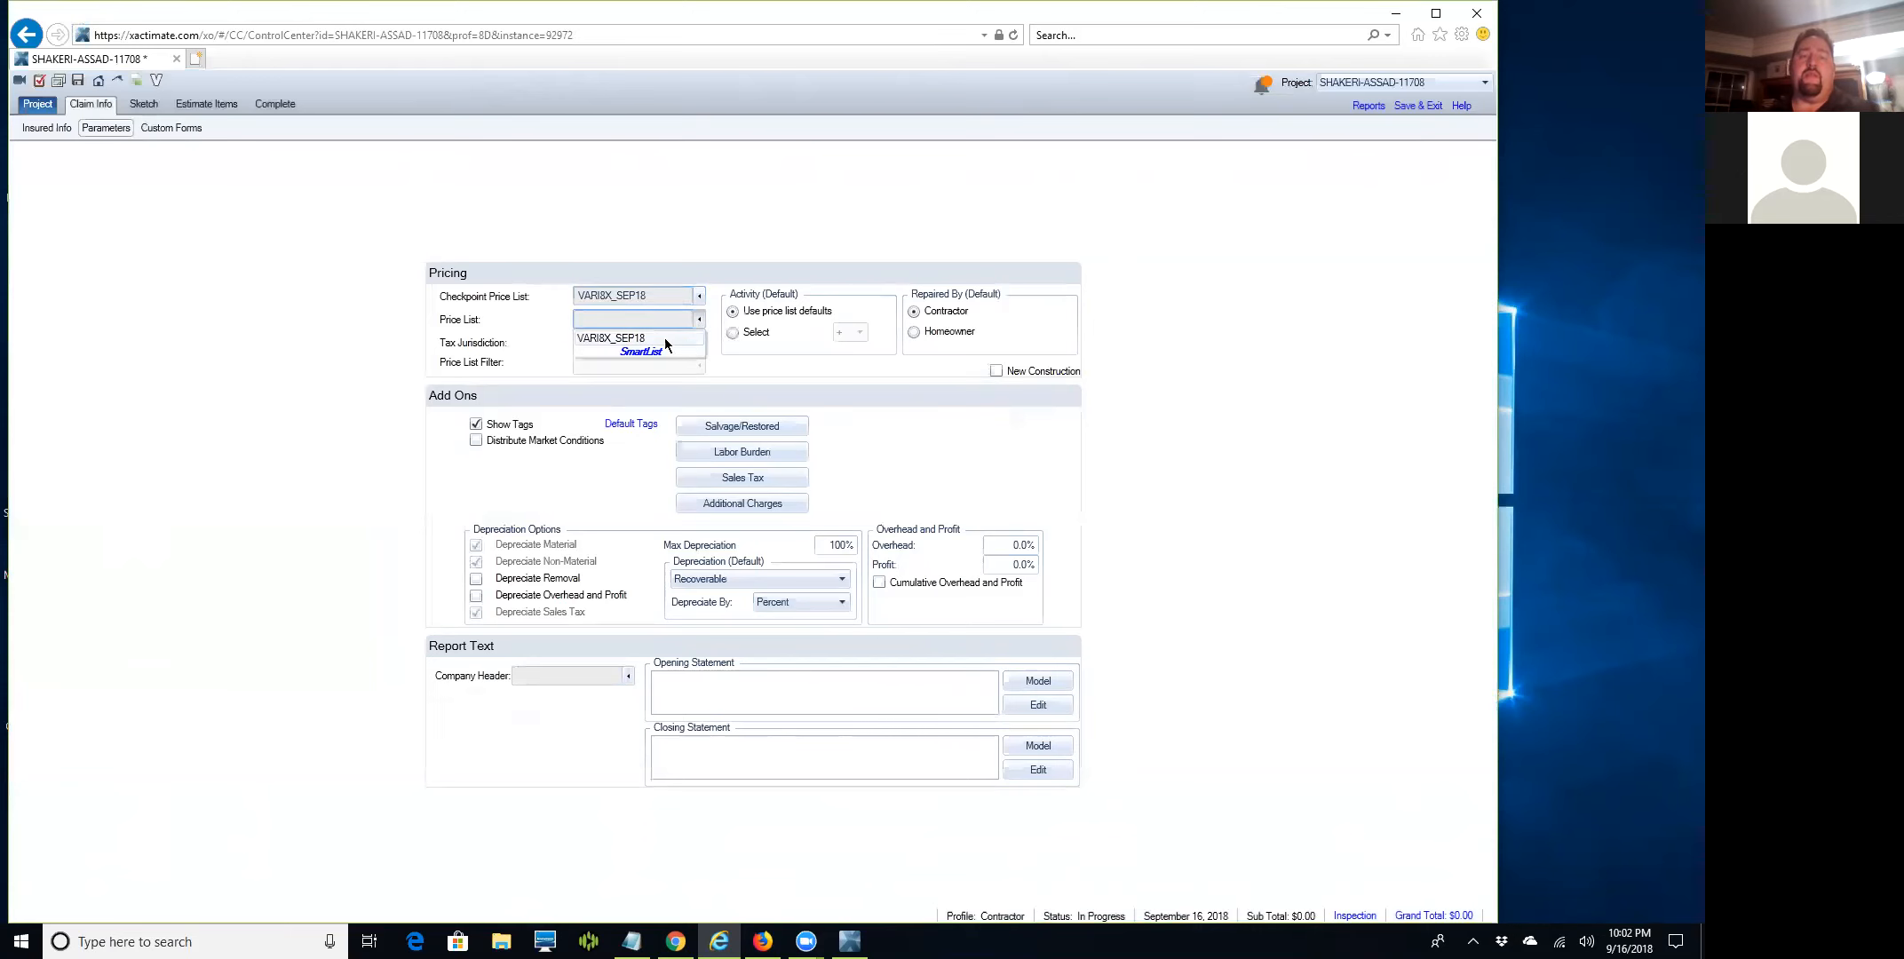
click(665, 337)
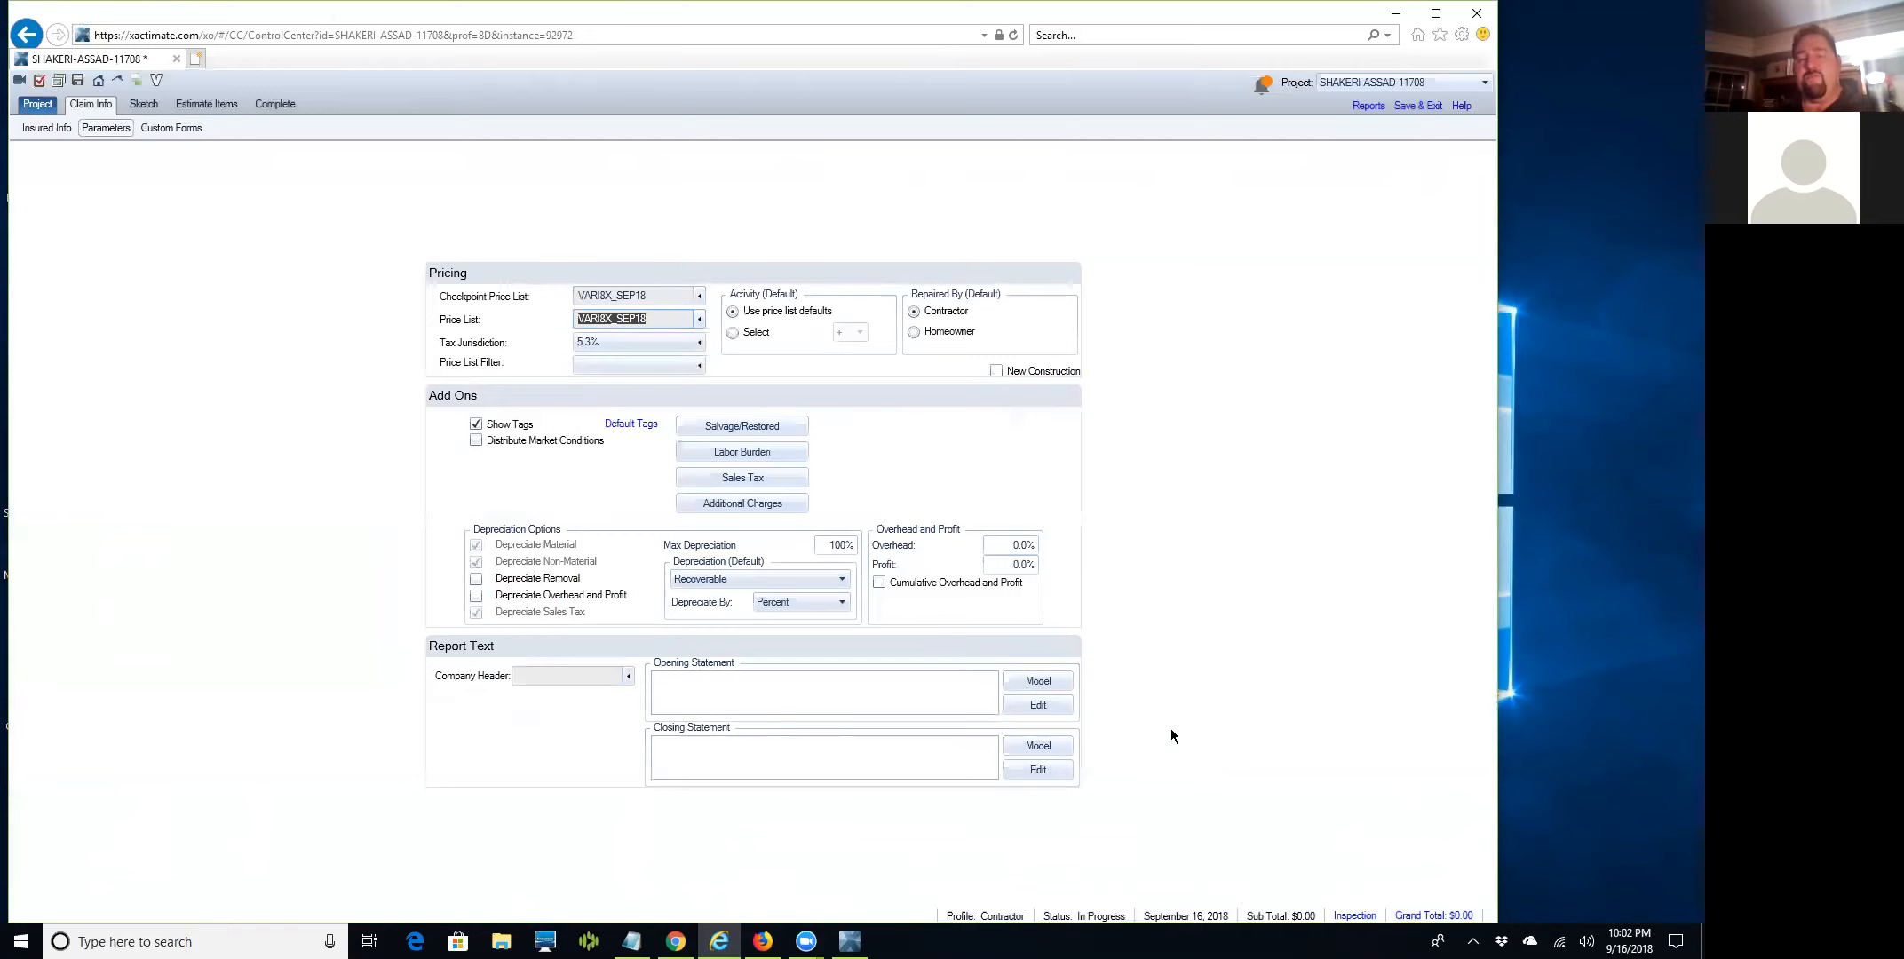
click(1008, 546)
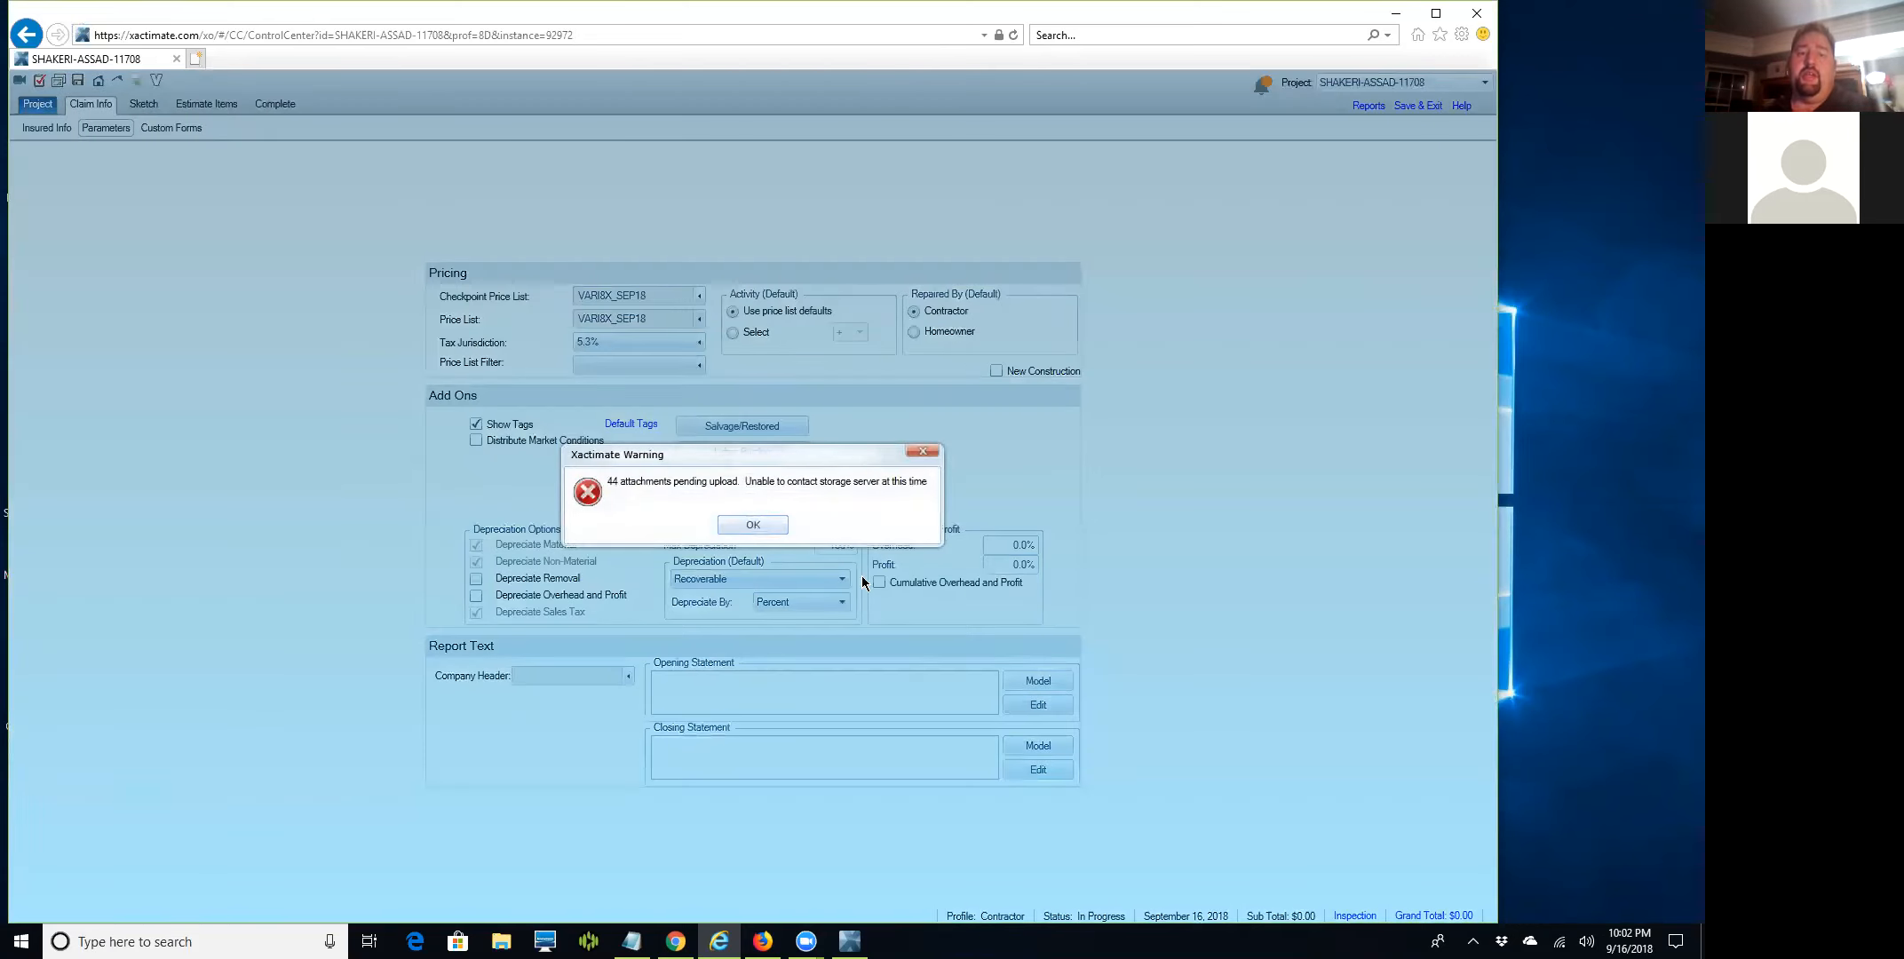
Dismiss the upload warning and open the Company Header list to add a new header.
click(752, 525)
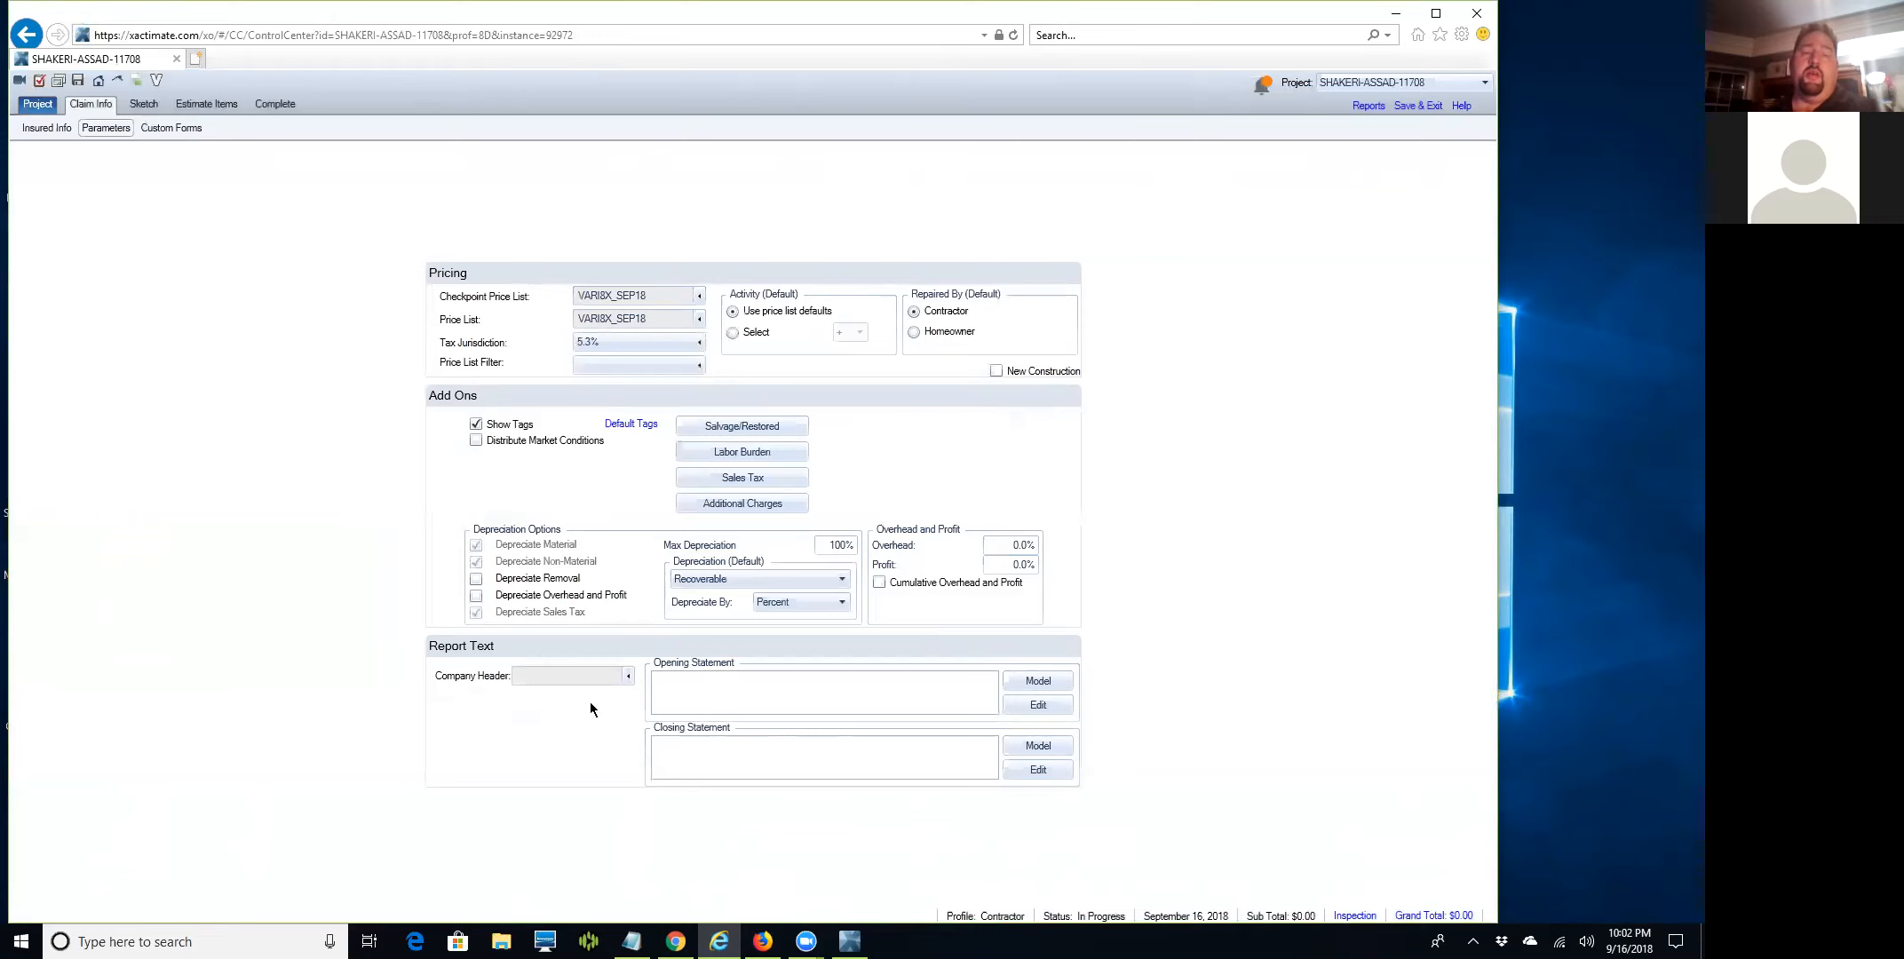
click(627, 676)
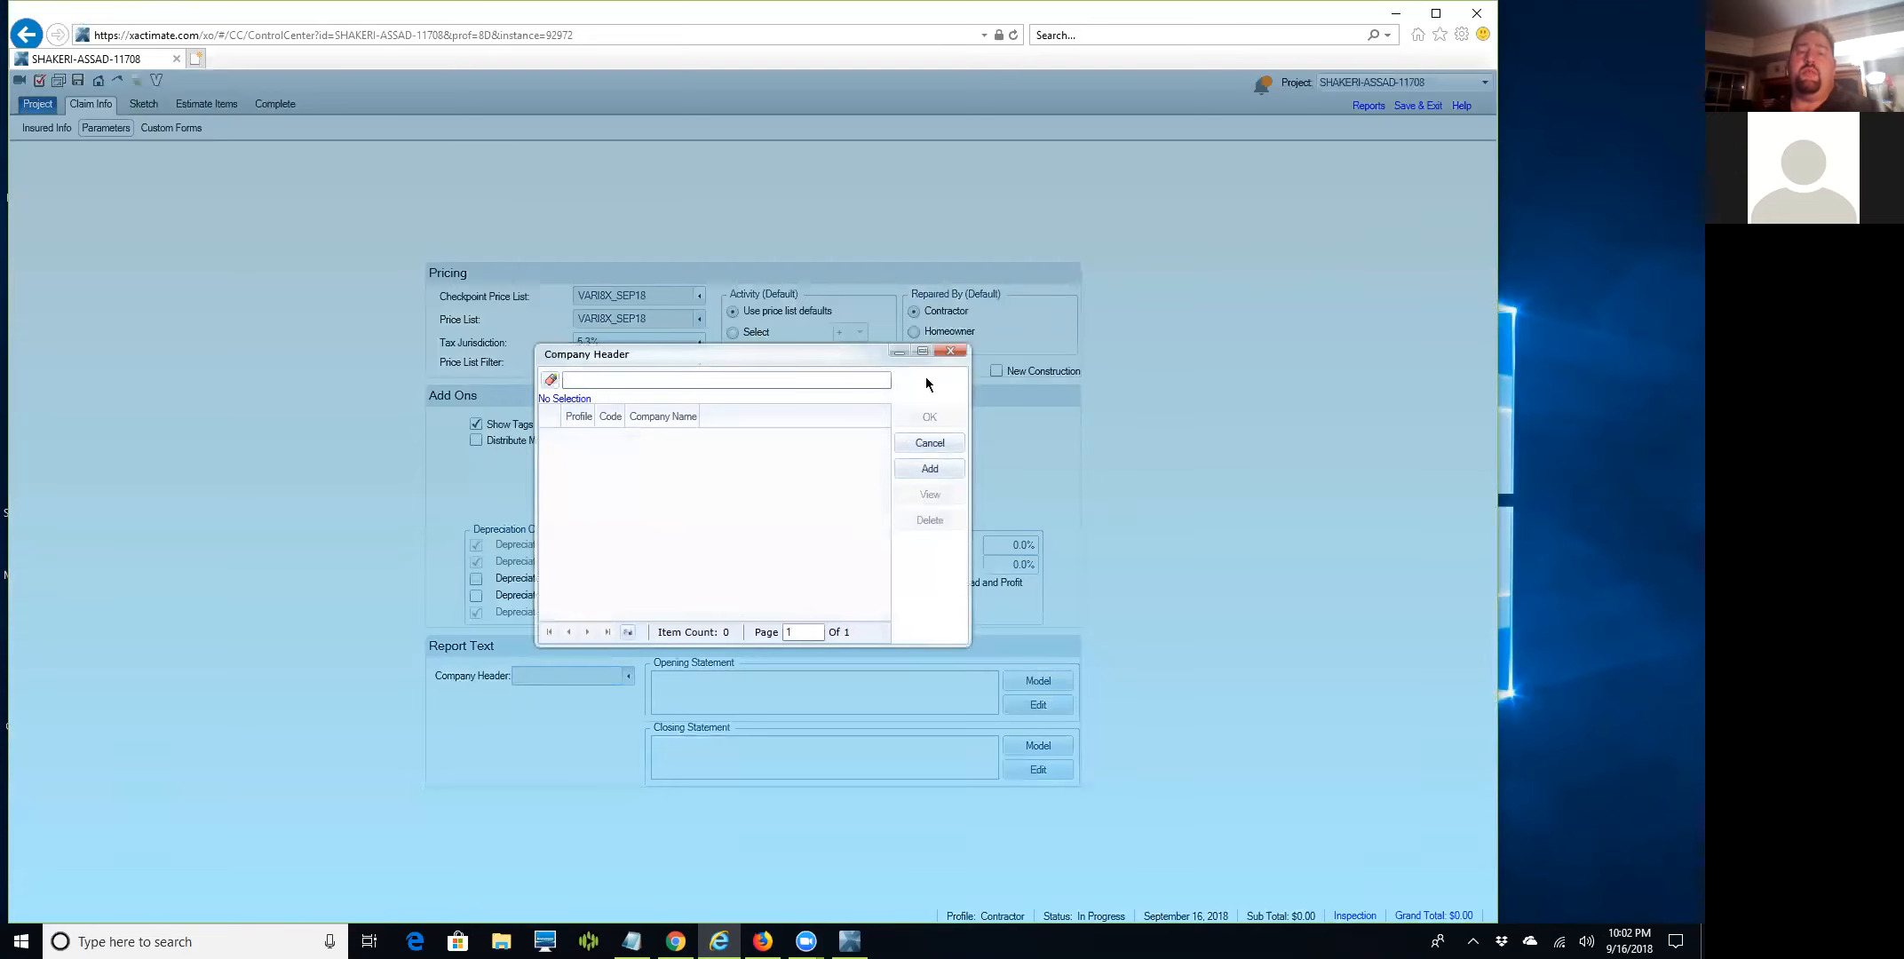
click(947, 351)
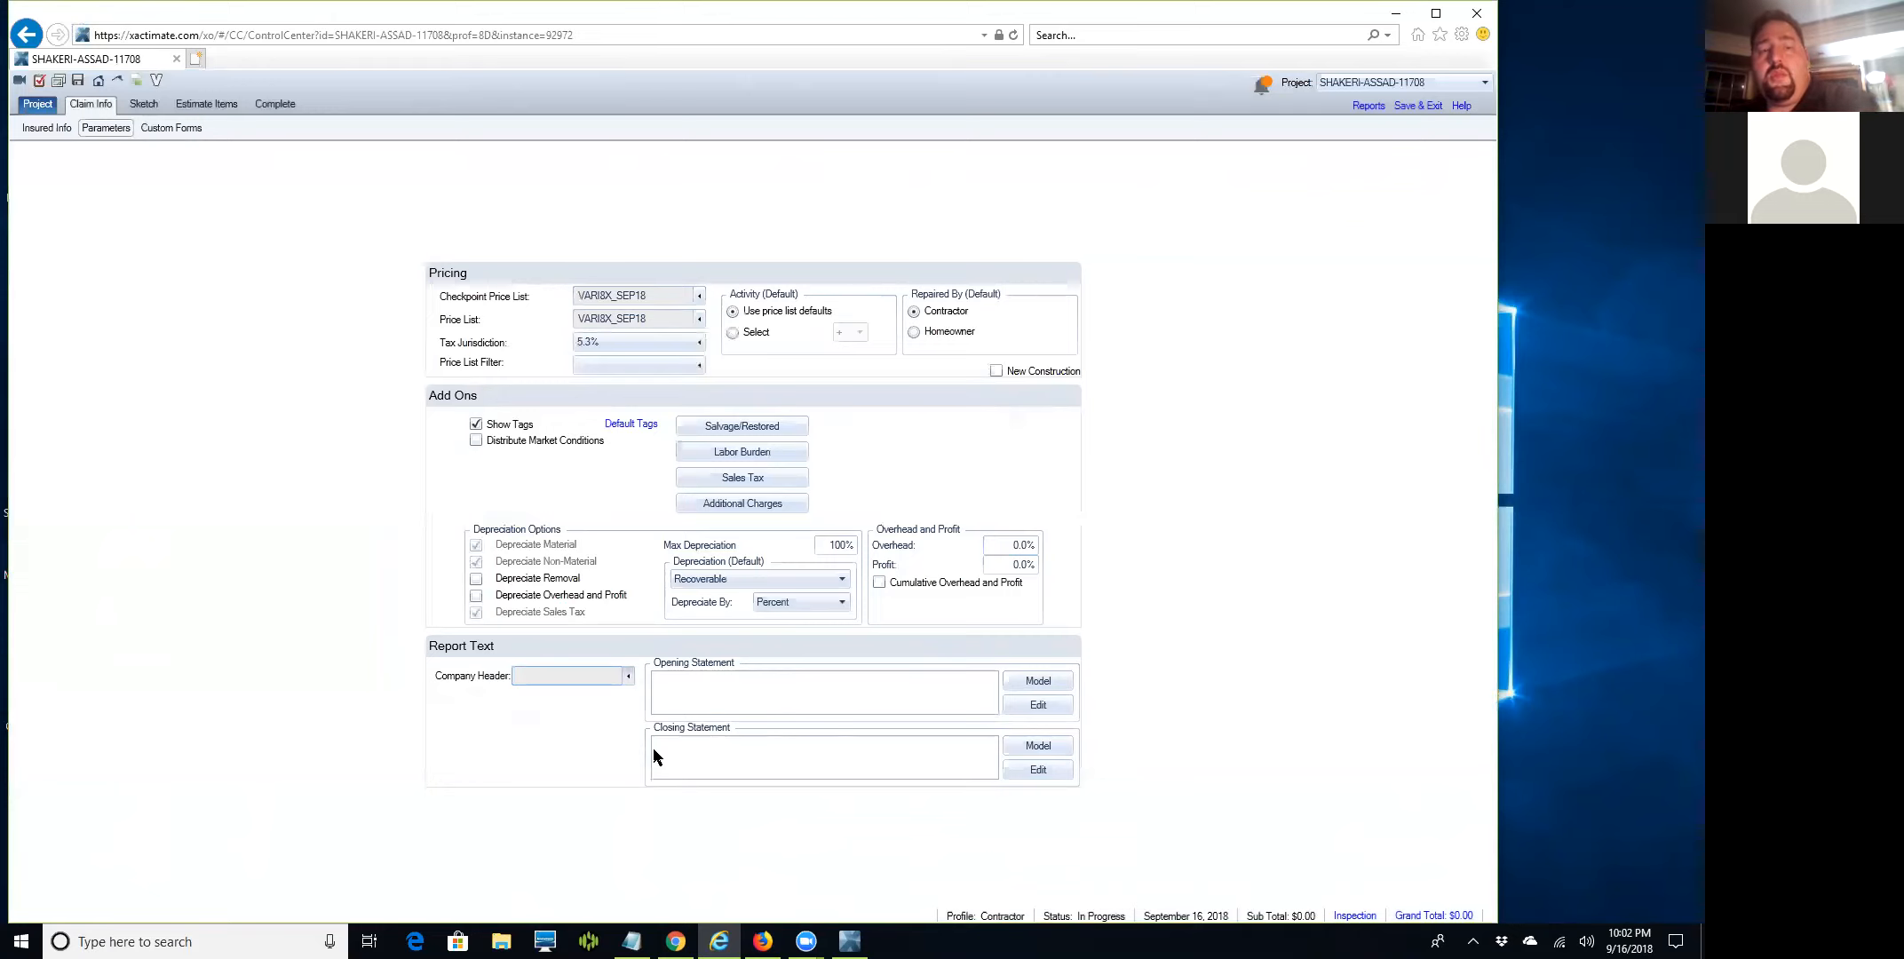
click(628, 677)
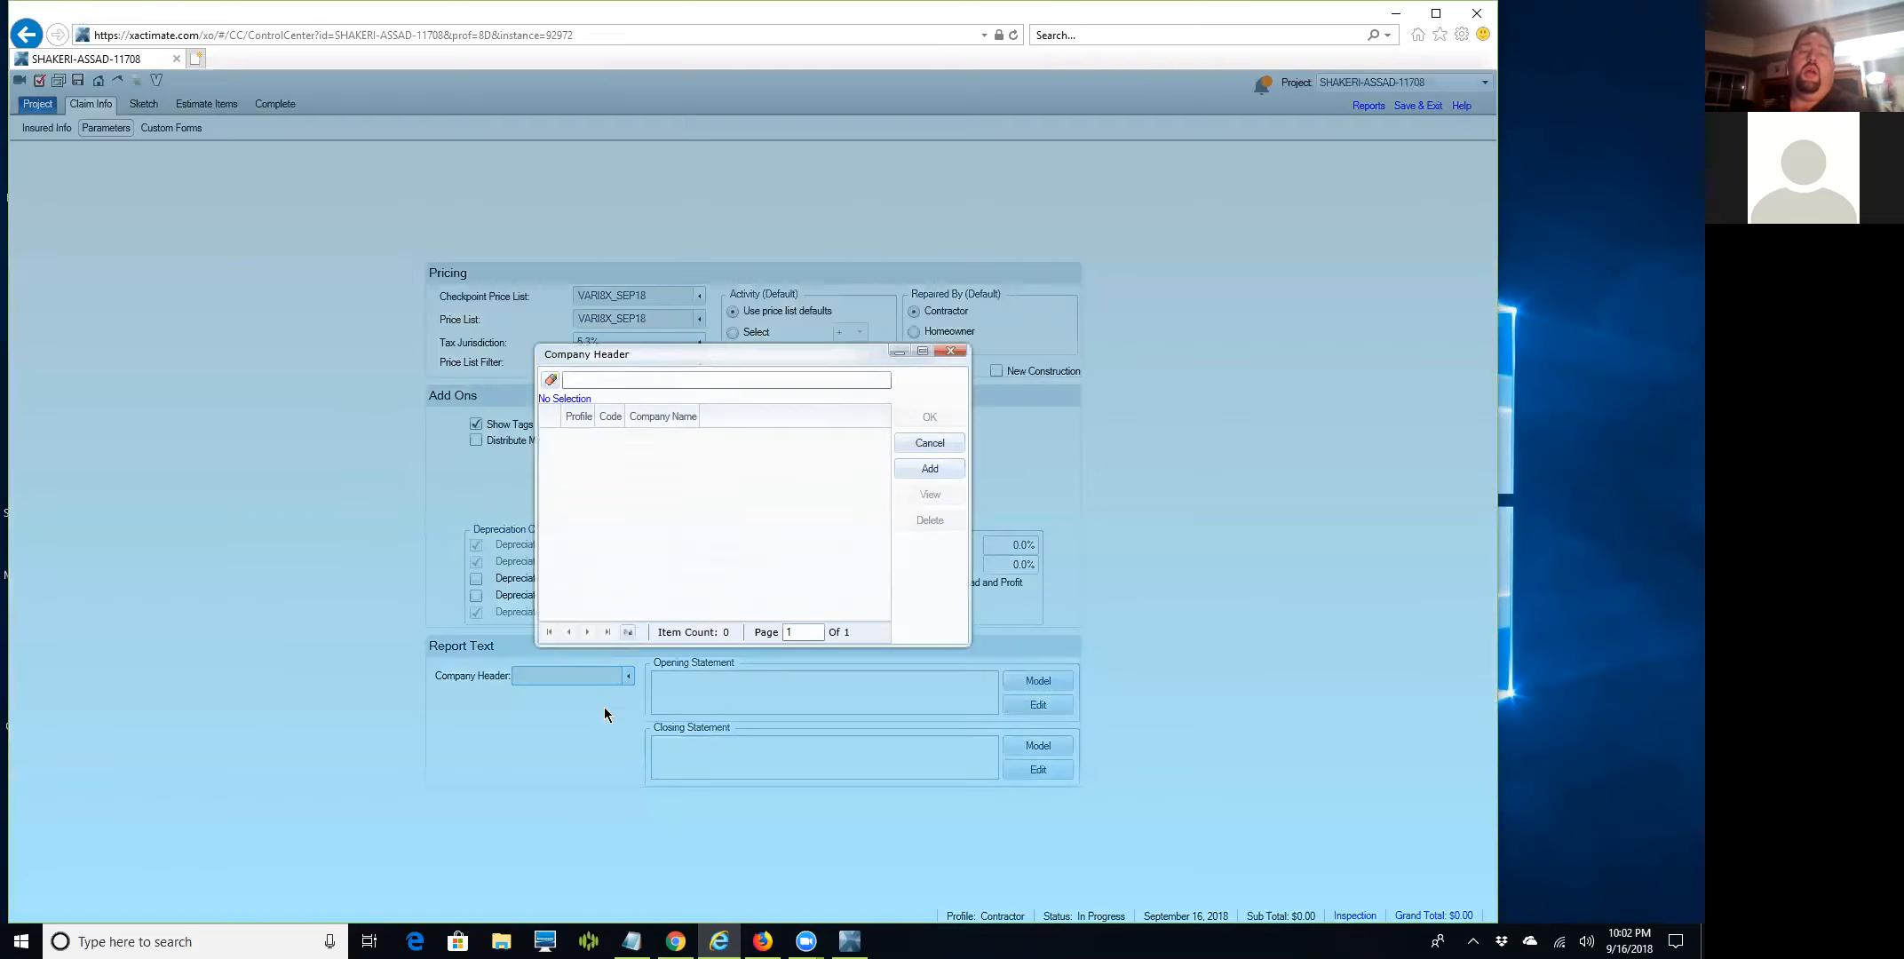
click(950, 351)
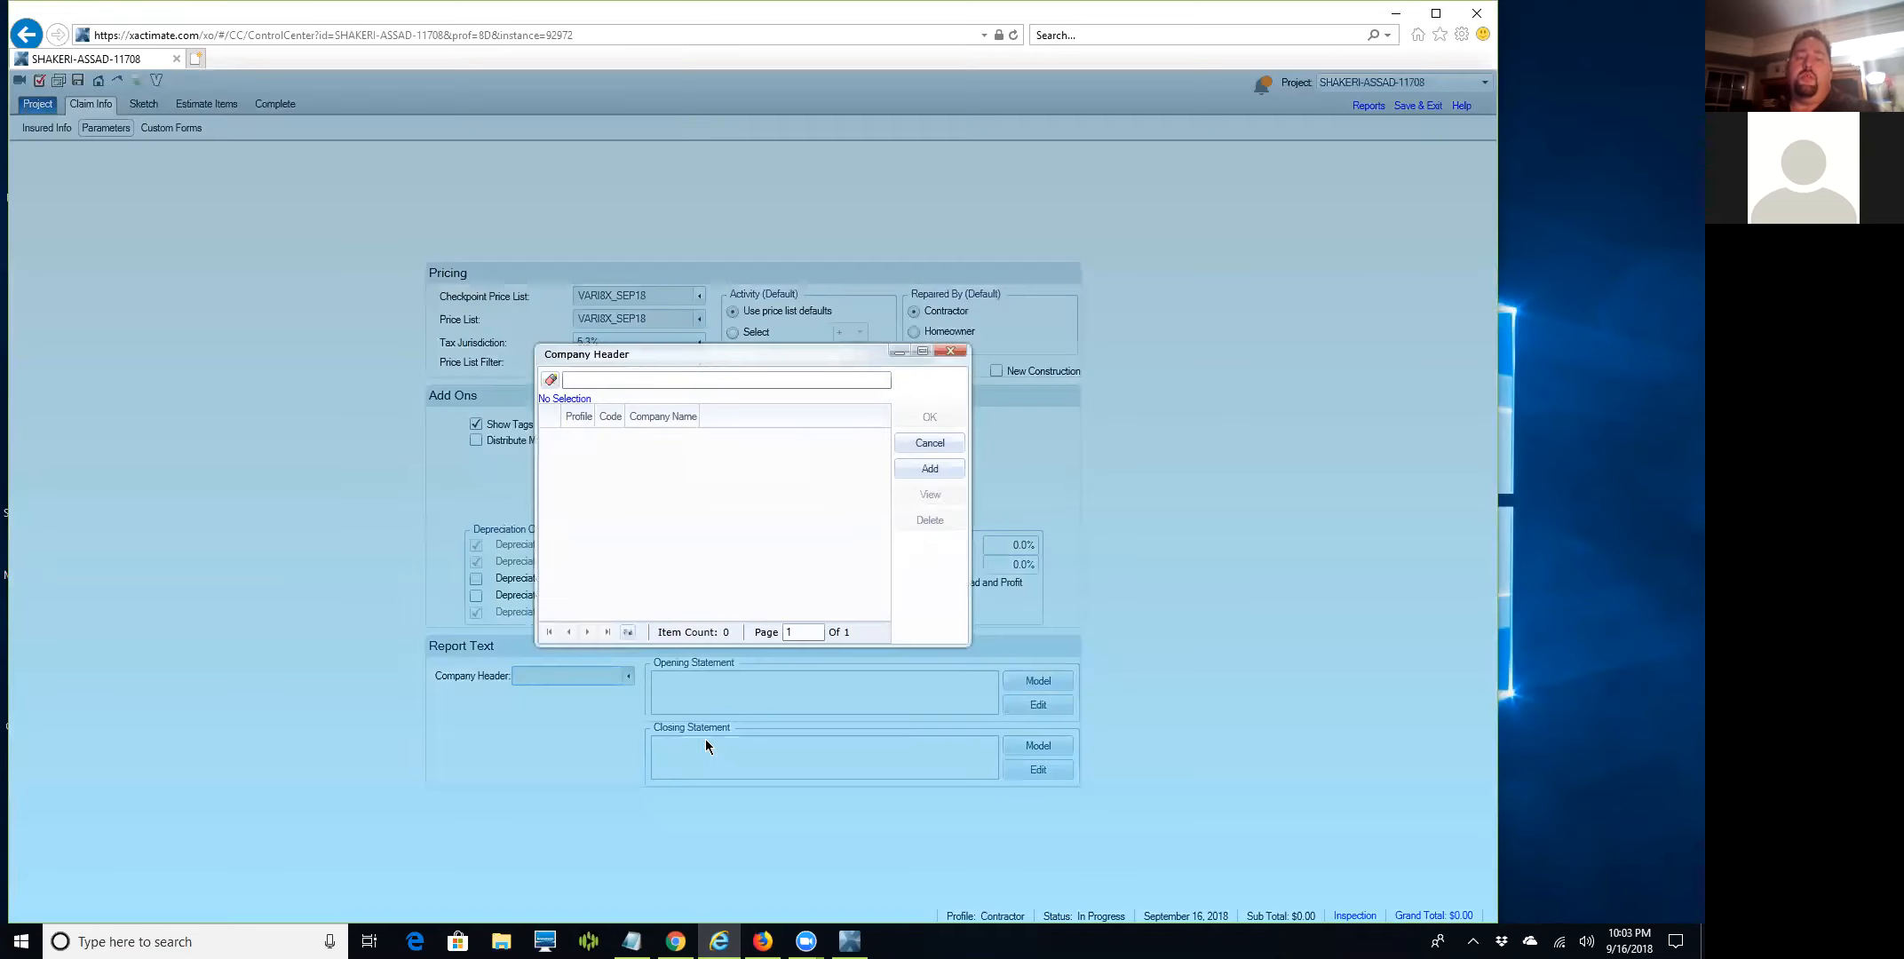
click(923, 468)
click(949, 354)
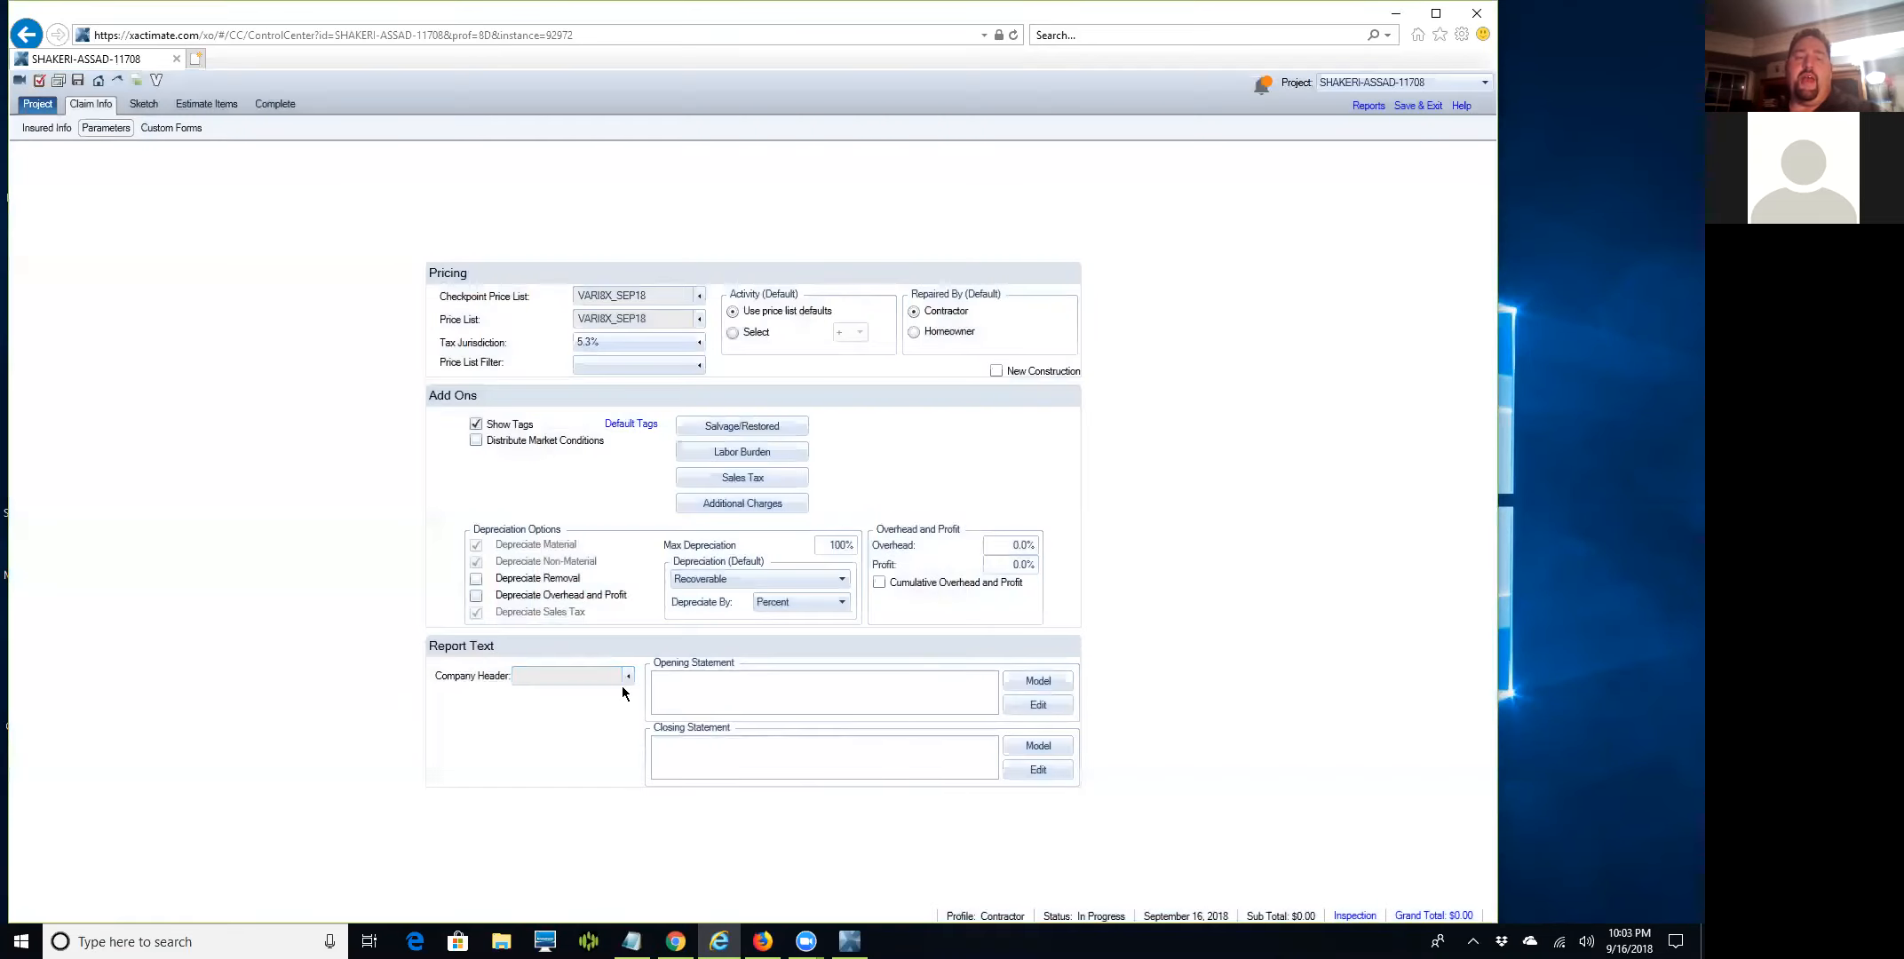
click(628, 677)
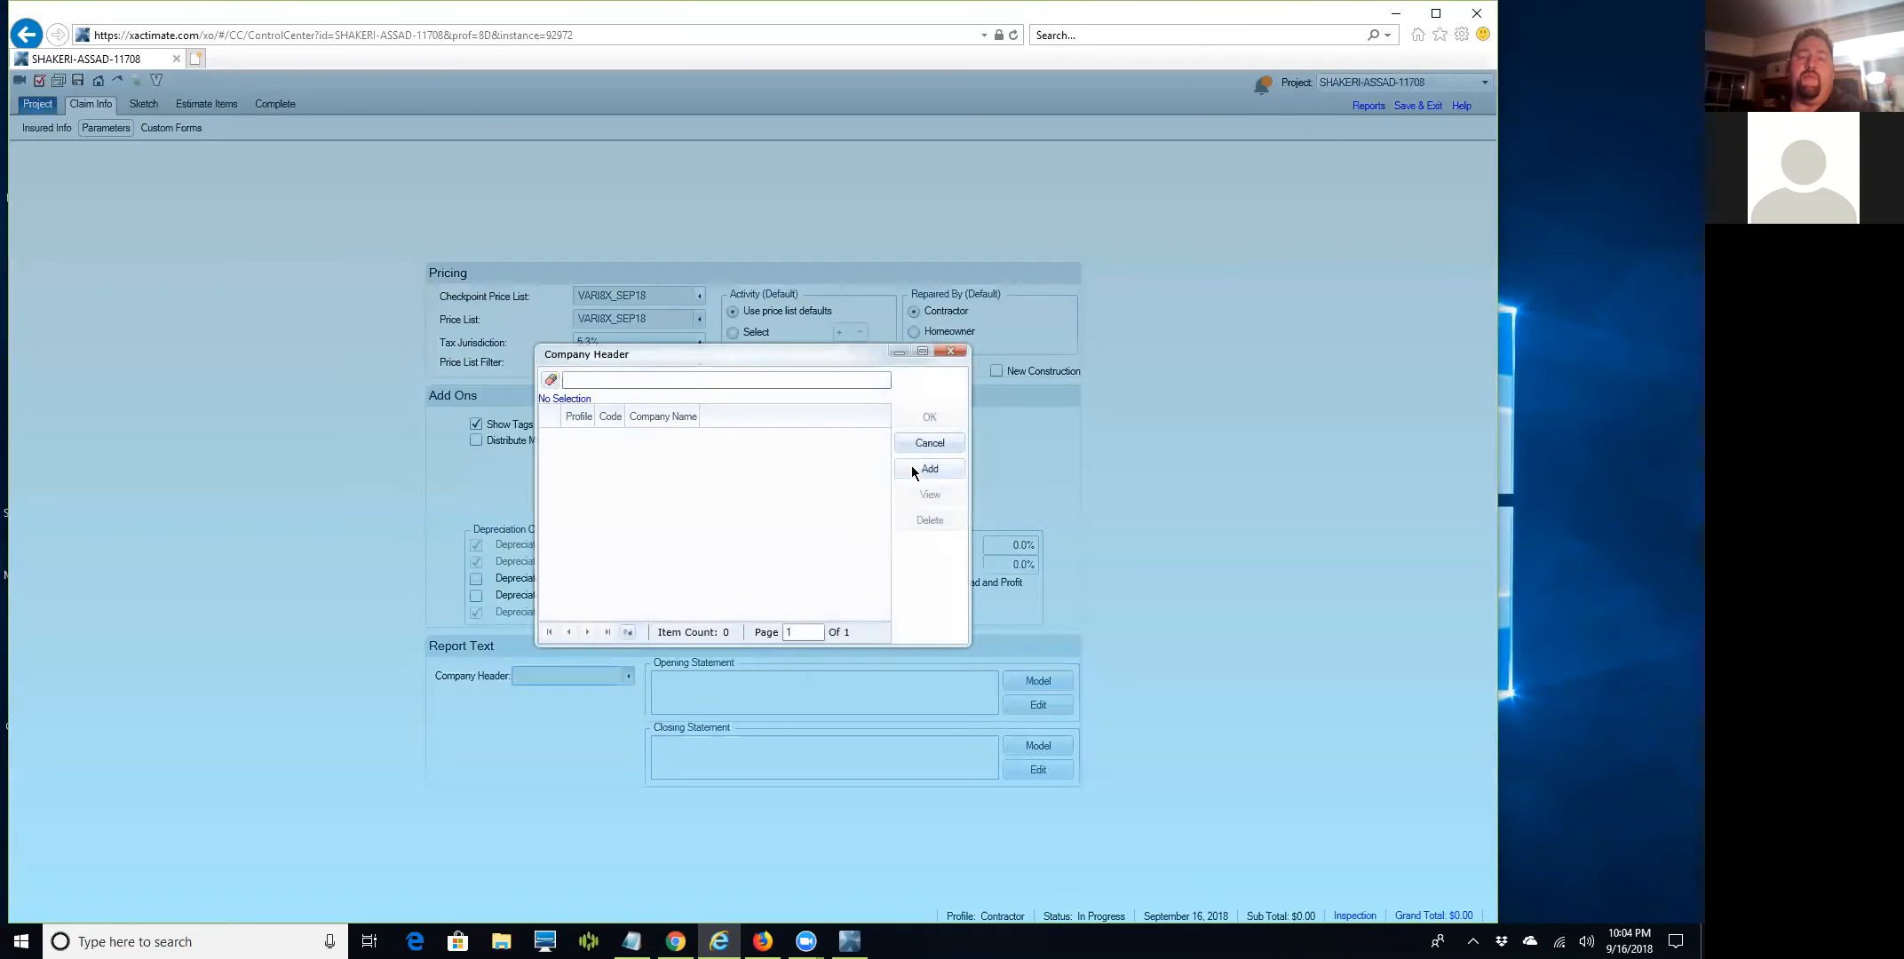
click(912, 467)
Give the company header code INFINITYRVA and company name Infinity Roofing & Siding.
text(IN)
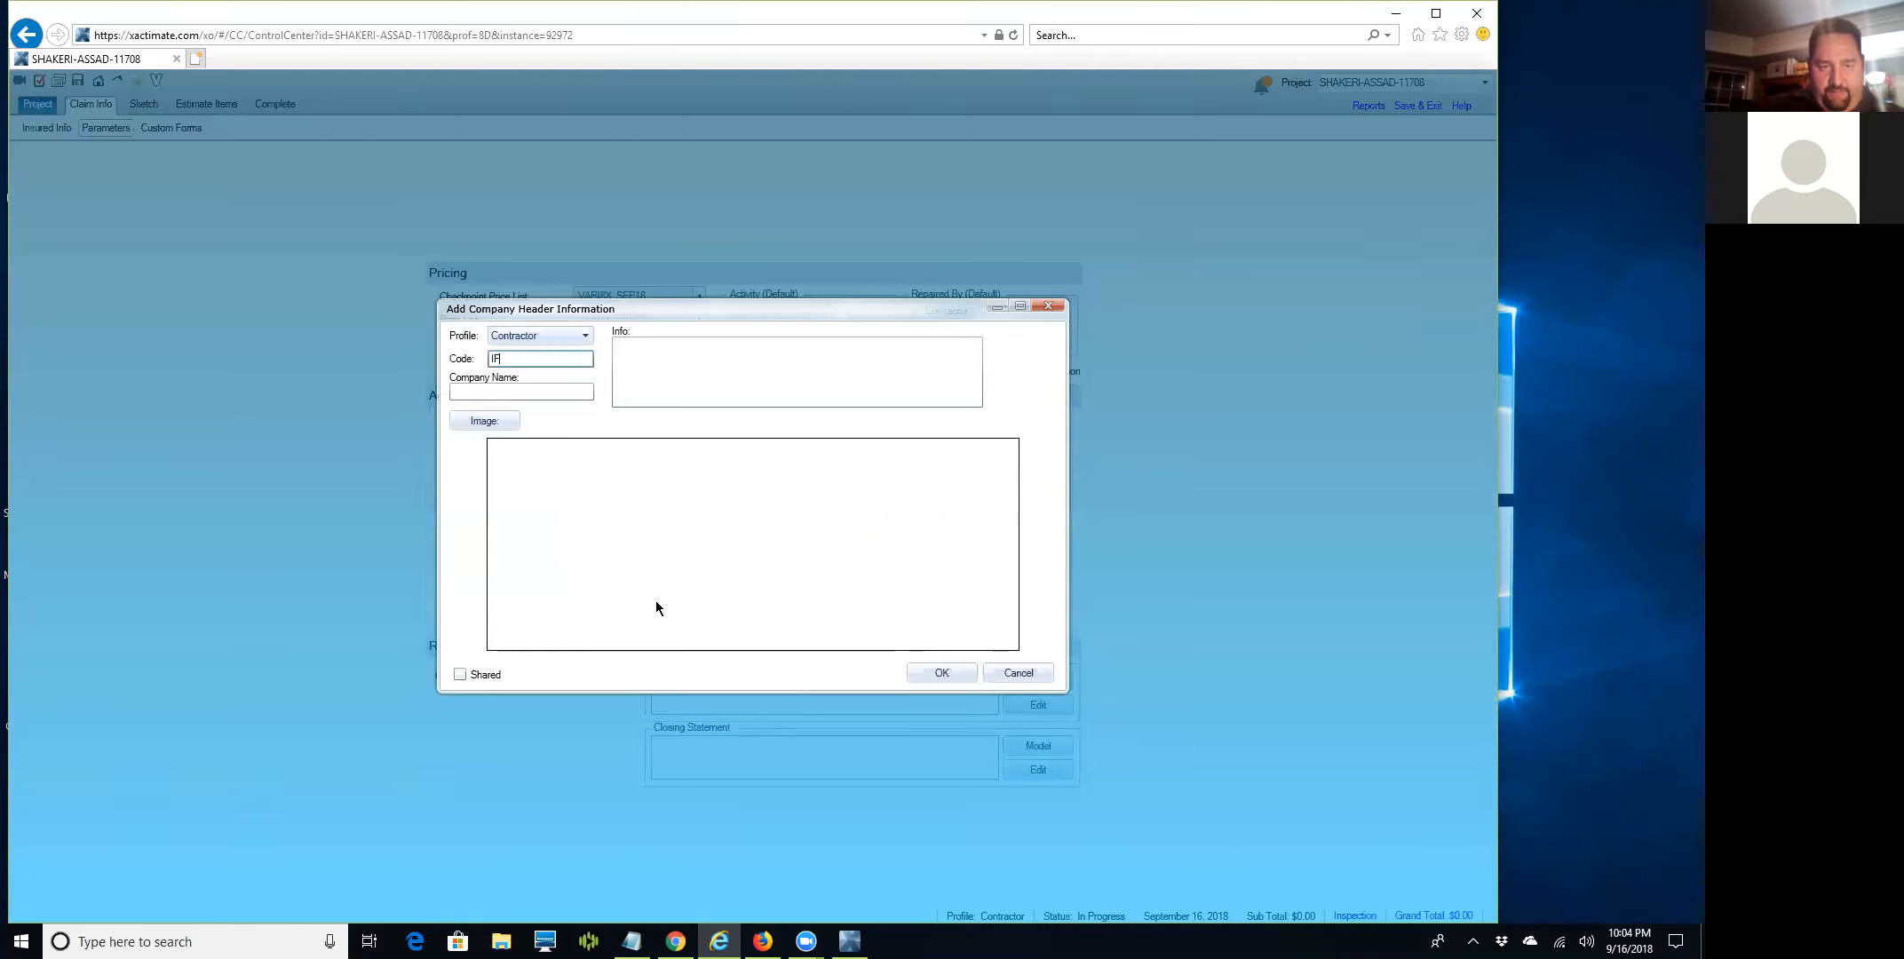
text(FINITYRVA)
key(BackSpace)
key(BackSpace)
key(BackSpace)
text(RVA)
key(Tab)
text(Infinity Roofing)
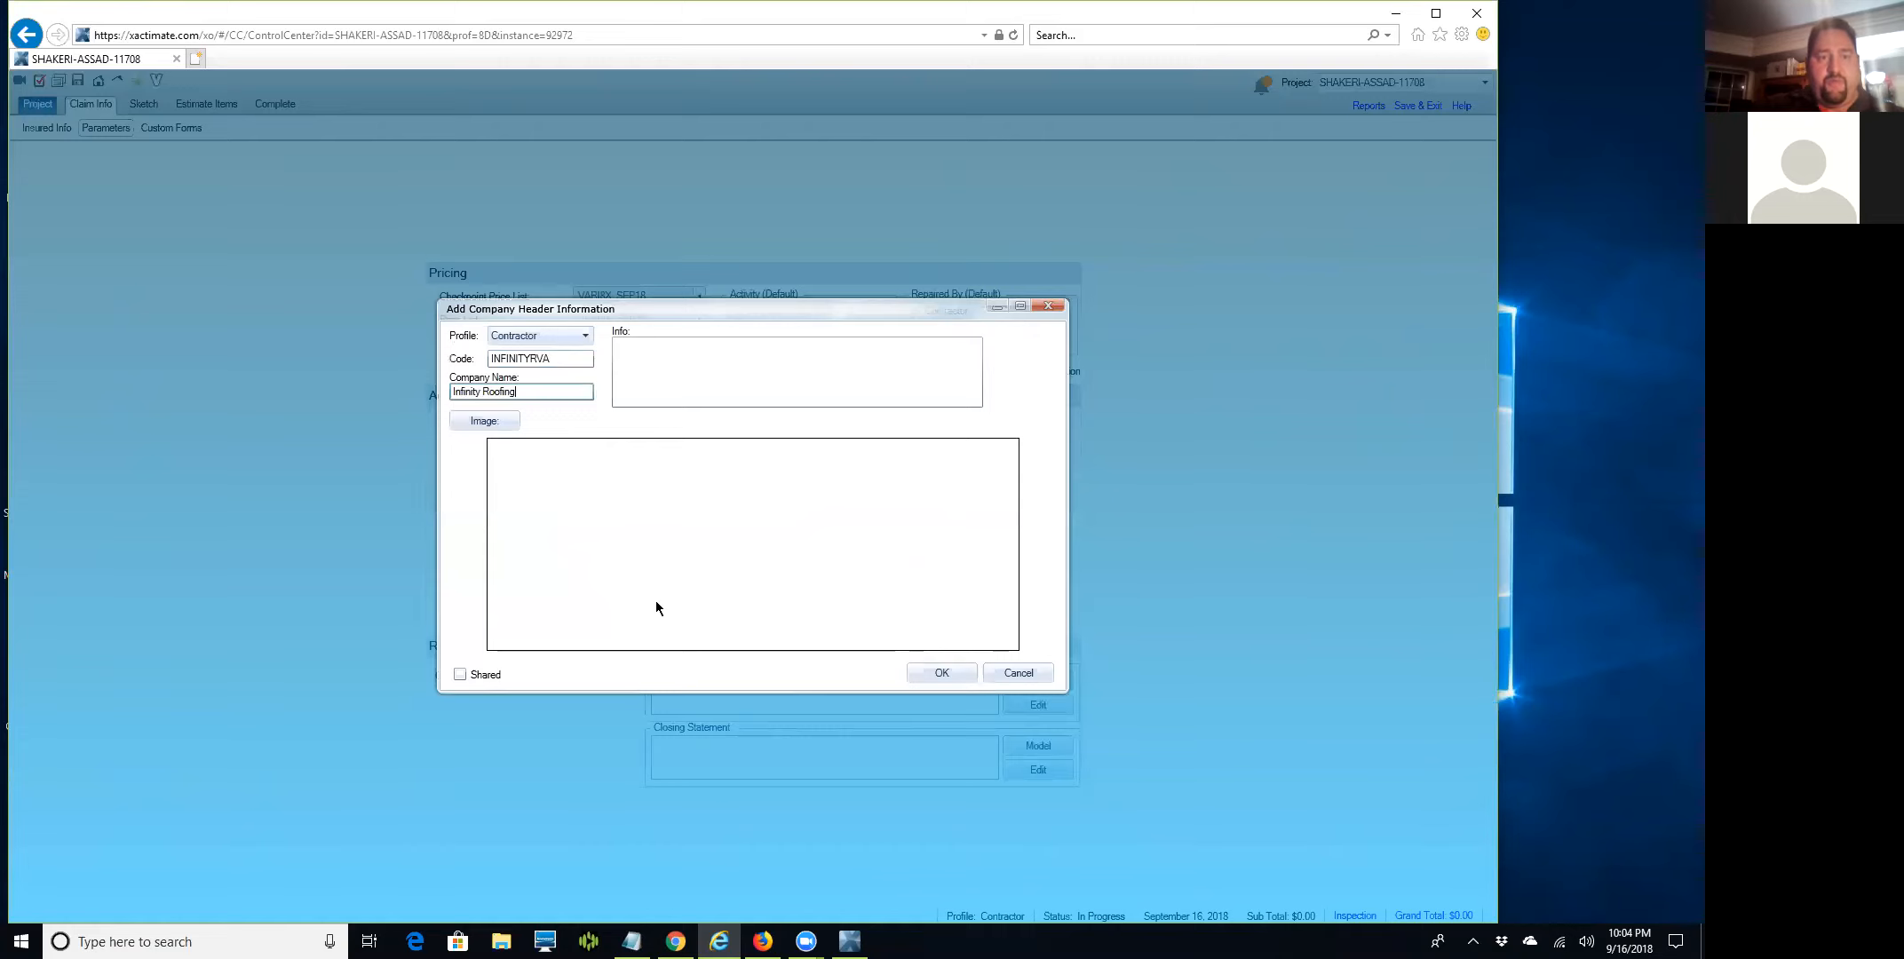
text( & Sidiung)
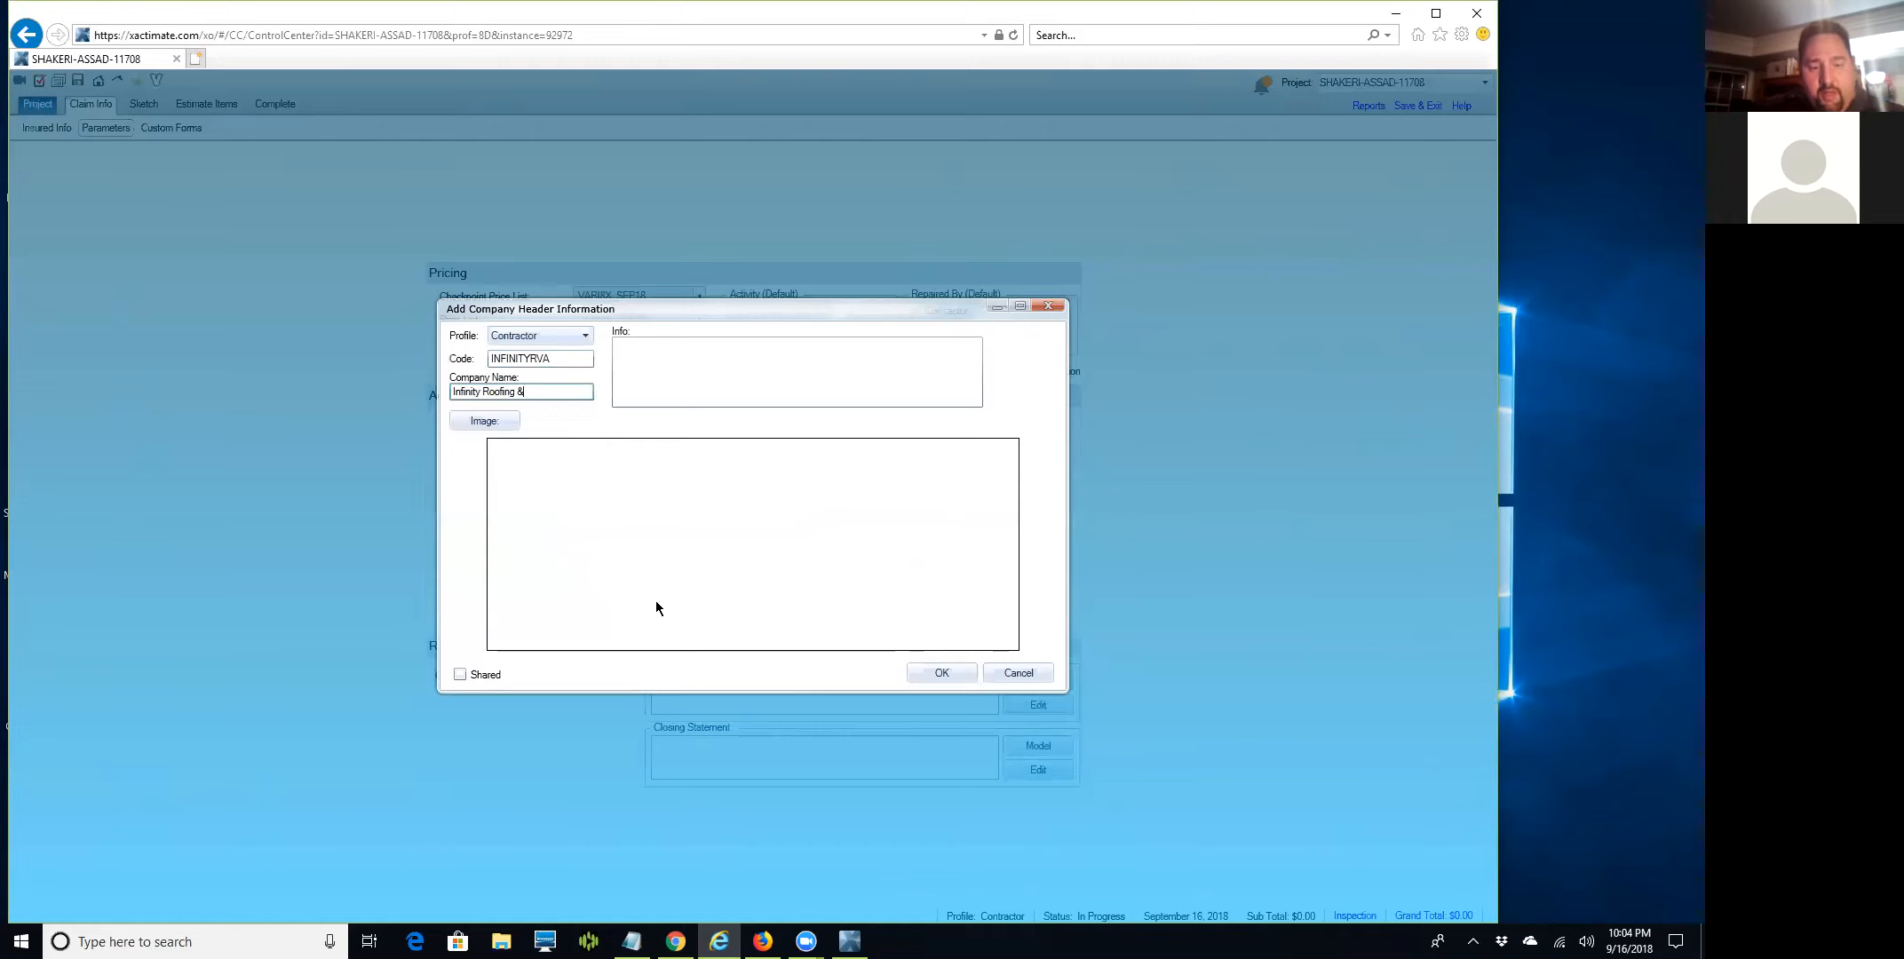
key(BackSpace)
key(BackSpace)
key(BackSpace)
text(ng)
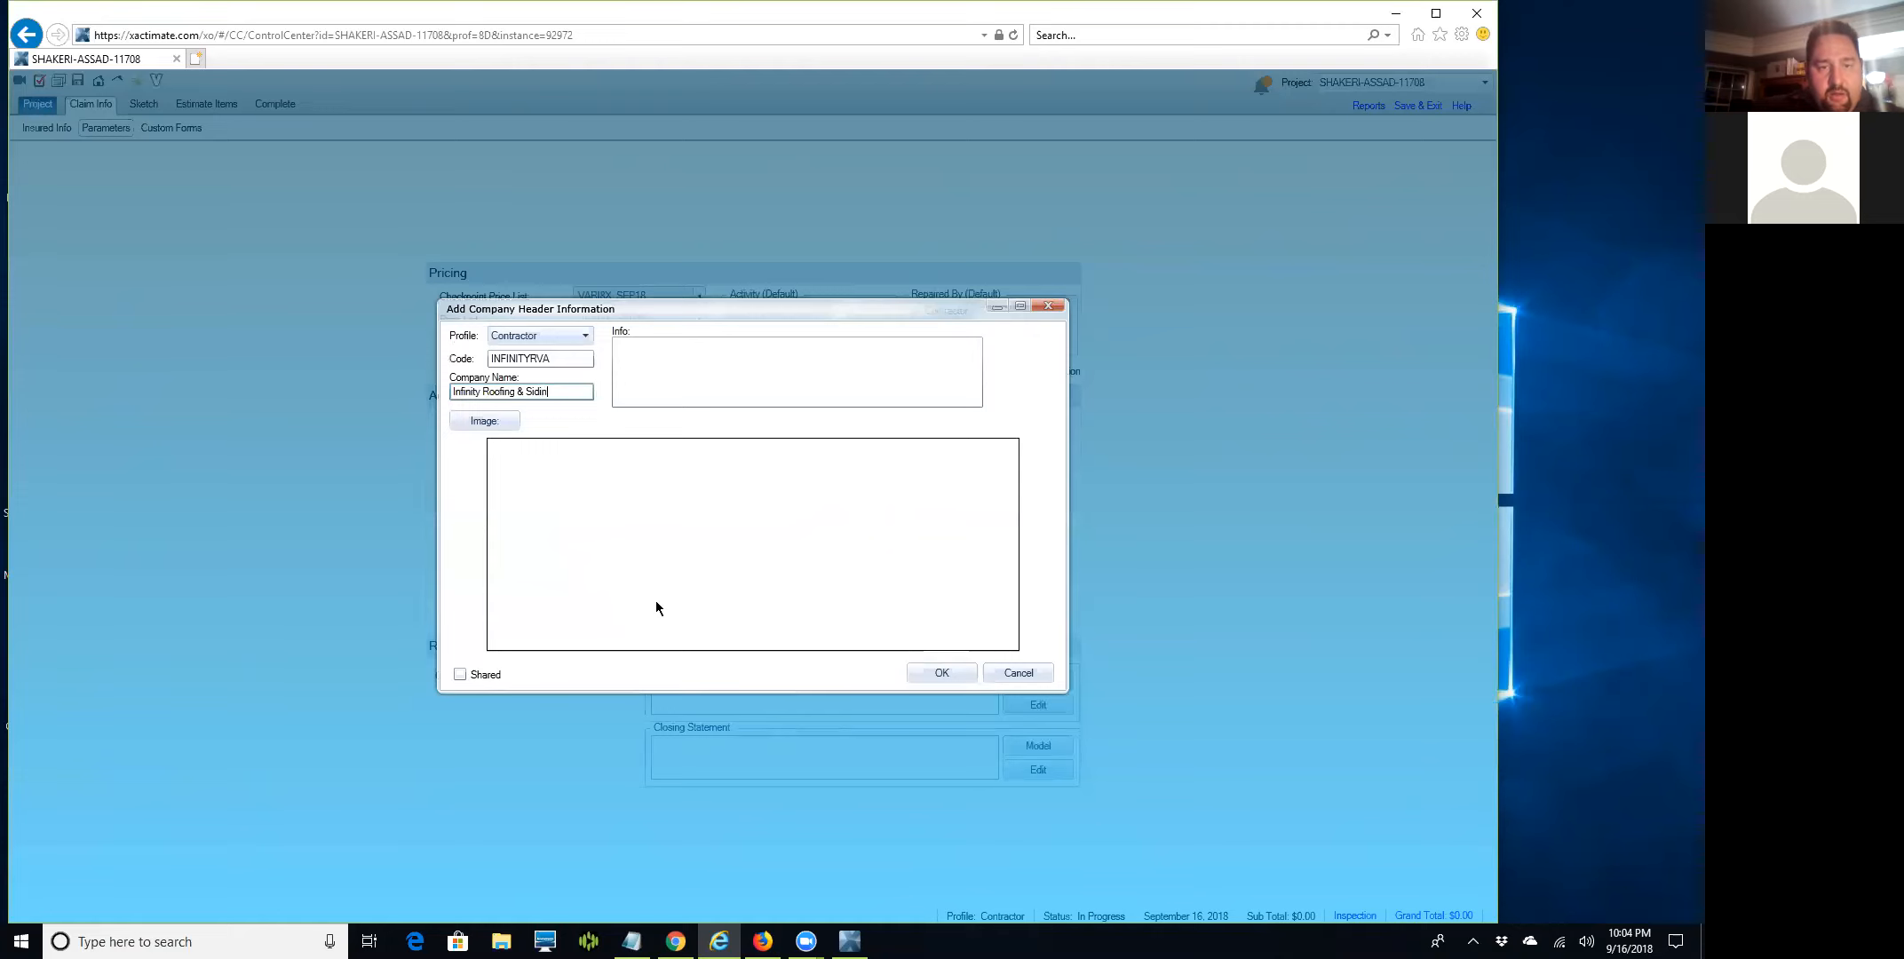
key(Tab)
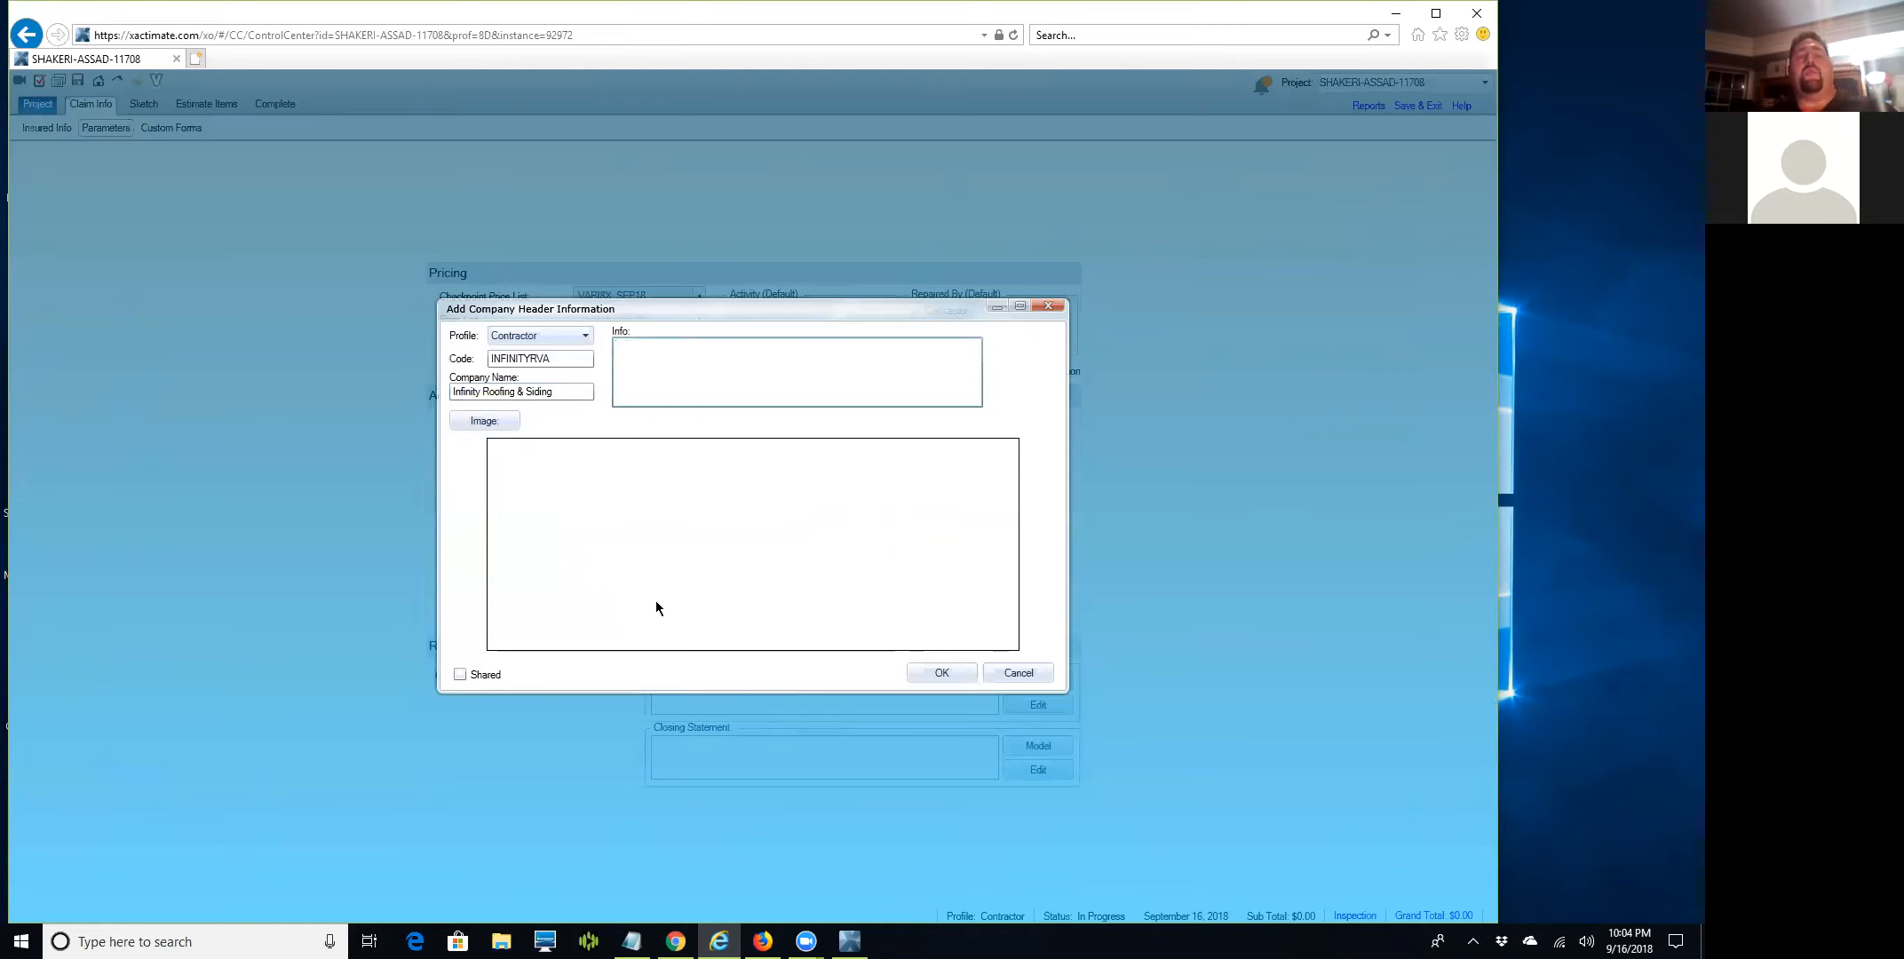
Type the company's street address and suite as the first info line.
text(7400 Be)
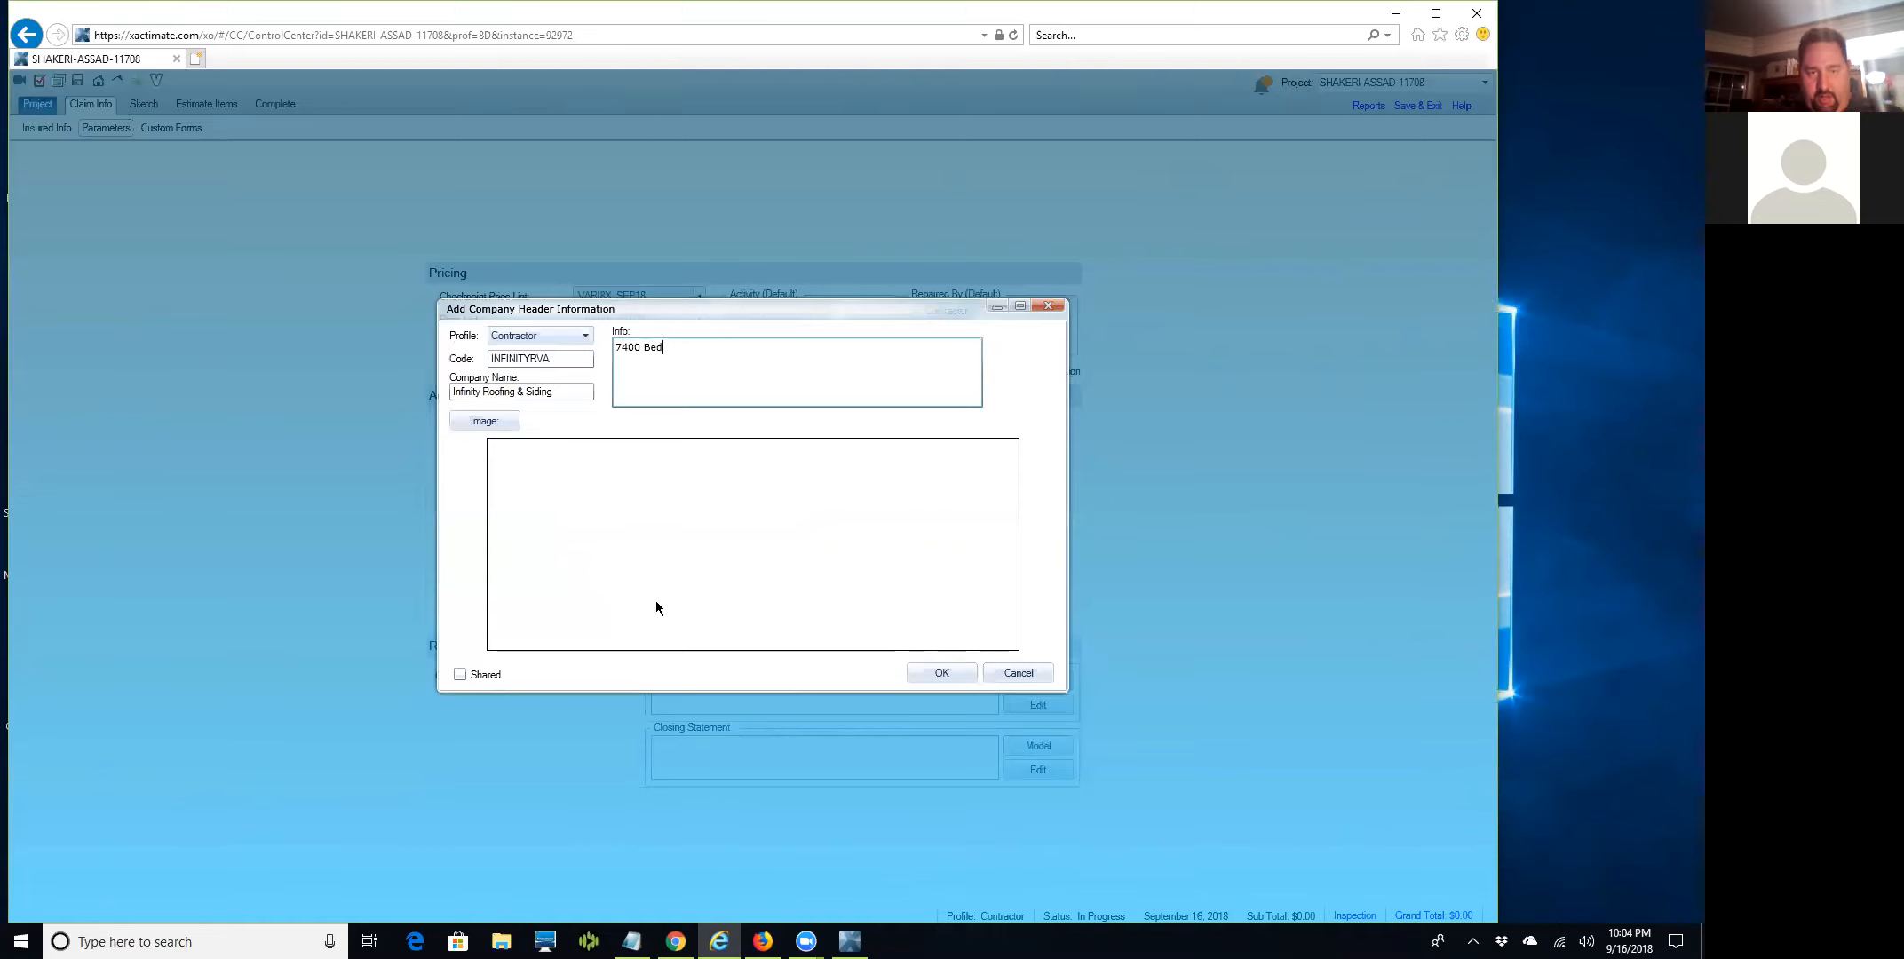
text(aufont Springs,)
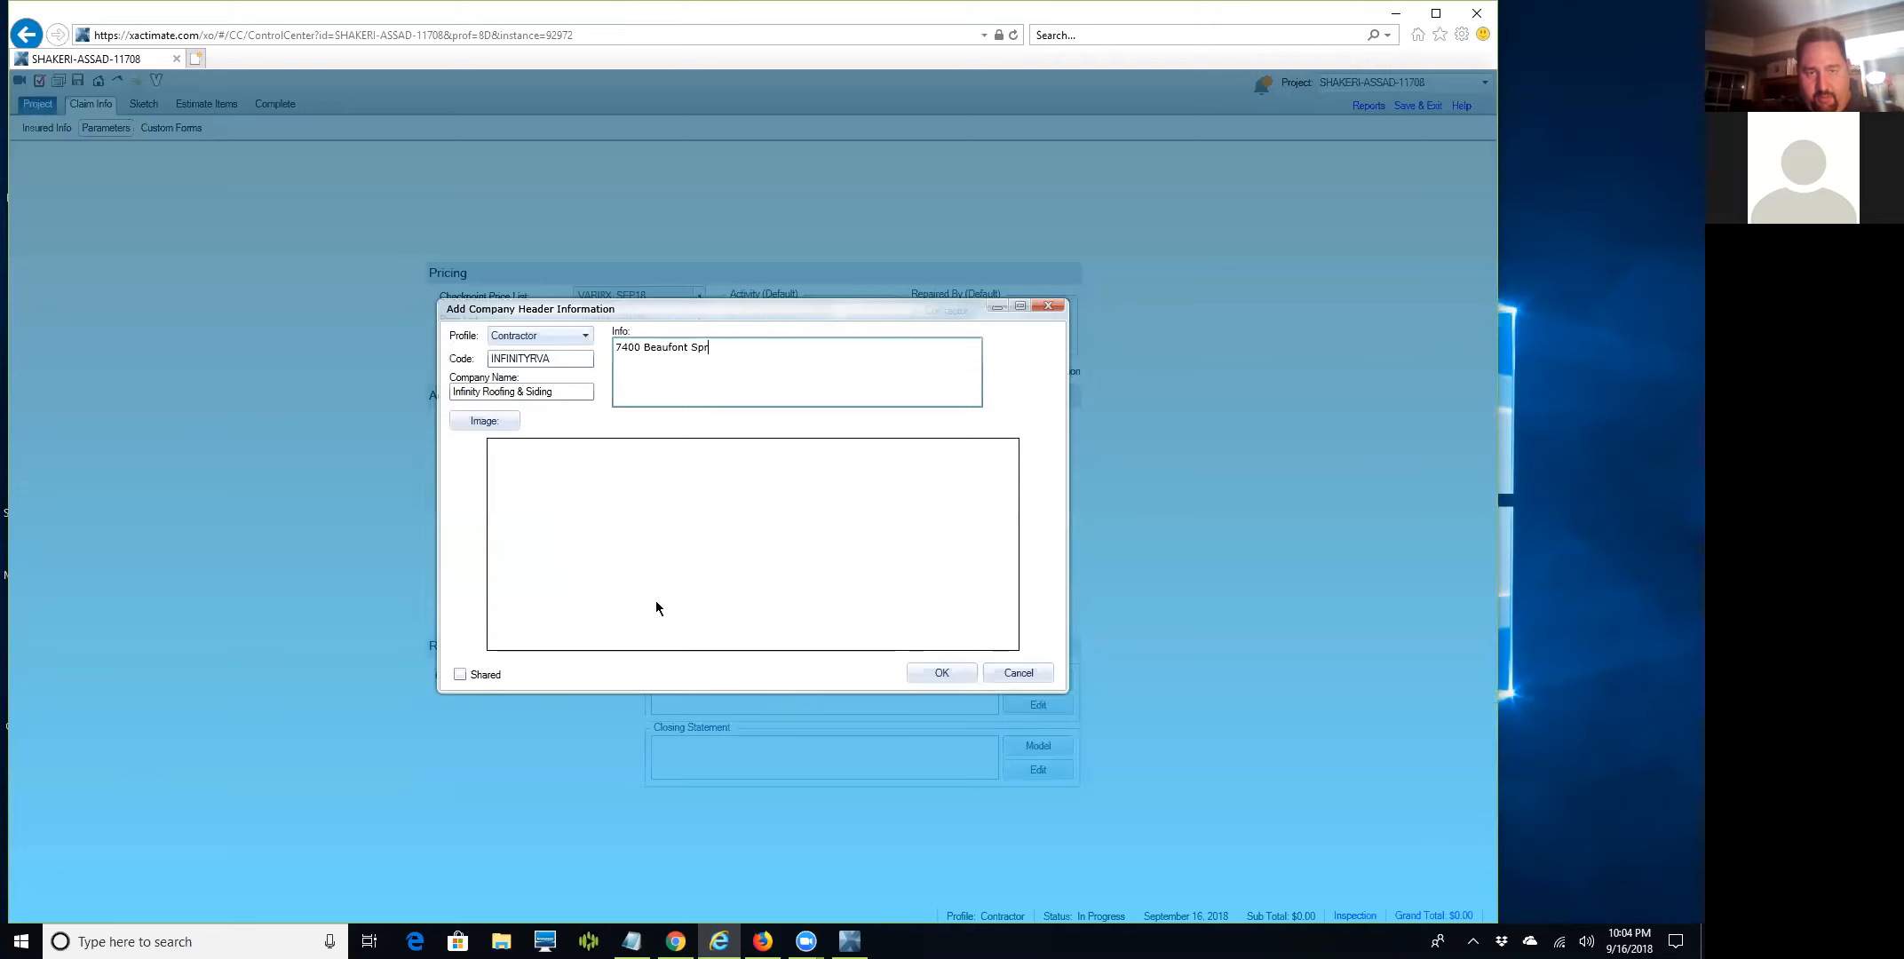
key(BackSpace)
key(BackSpace)
text(Drive, Suite )
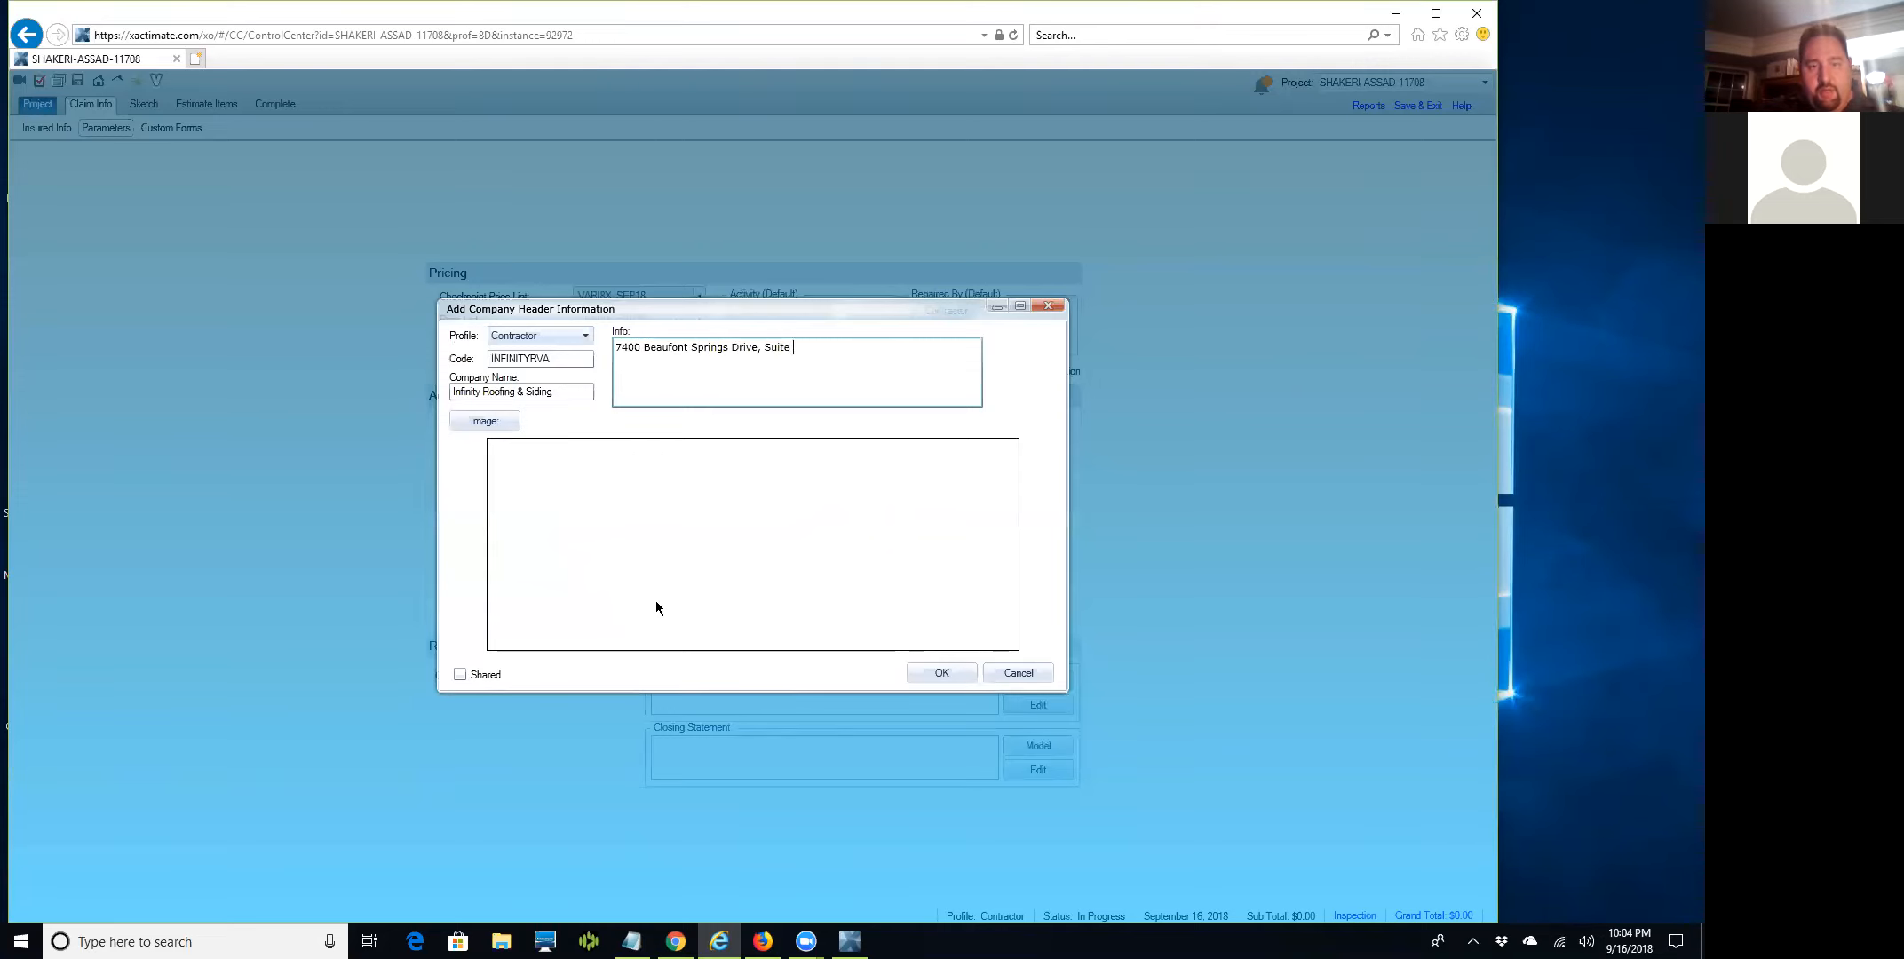
text(300)
key(Return)
Add the company's city, state and ZIP line, then begin a phone number line.
text(Rich)
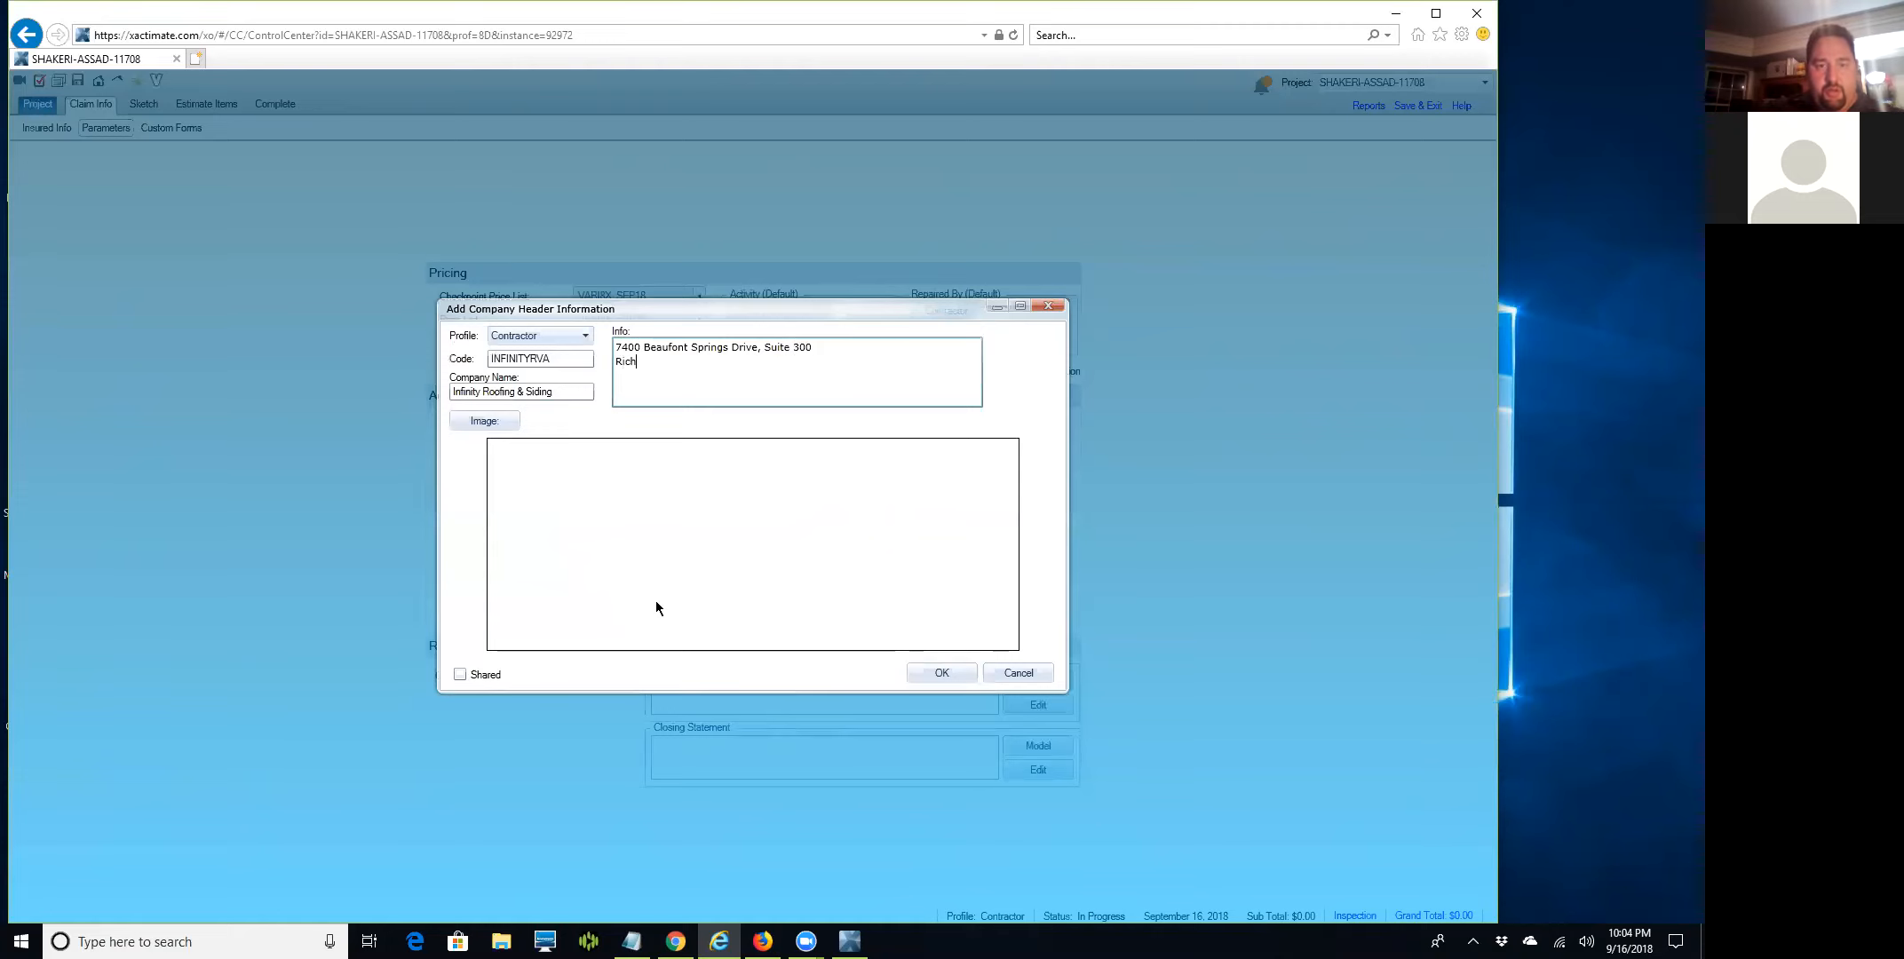
text(miond V)
key(BackSpace)
key(BackSpace)
key(BackSpace)
key(BackSpace)
key(BackSpace)
text(nd)
key(BackSpace)
key(BackSpace)
key(BackSpace)
text(on)
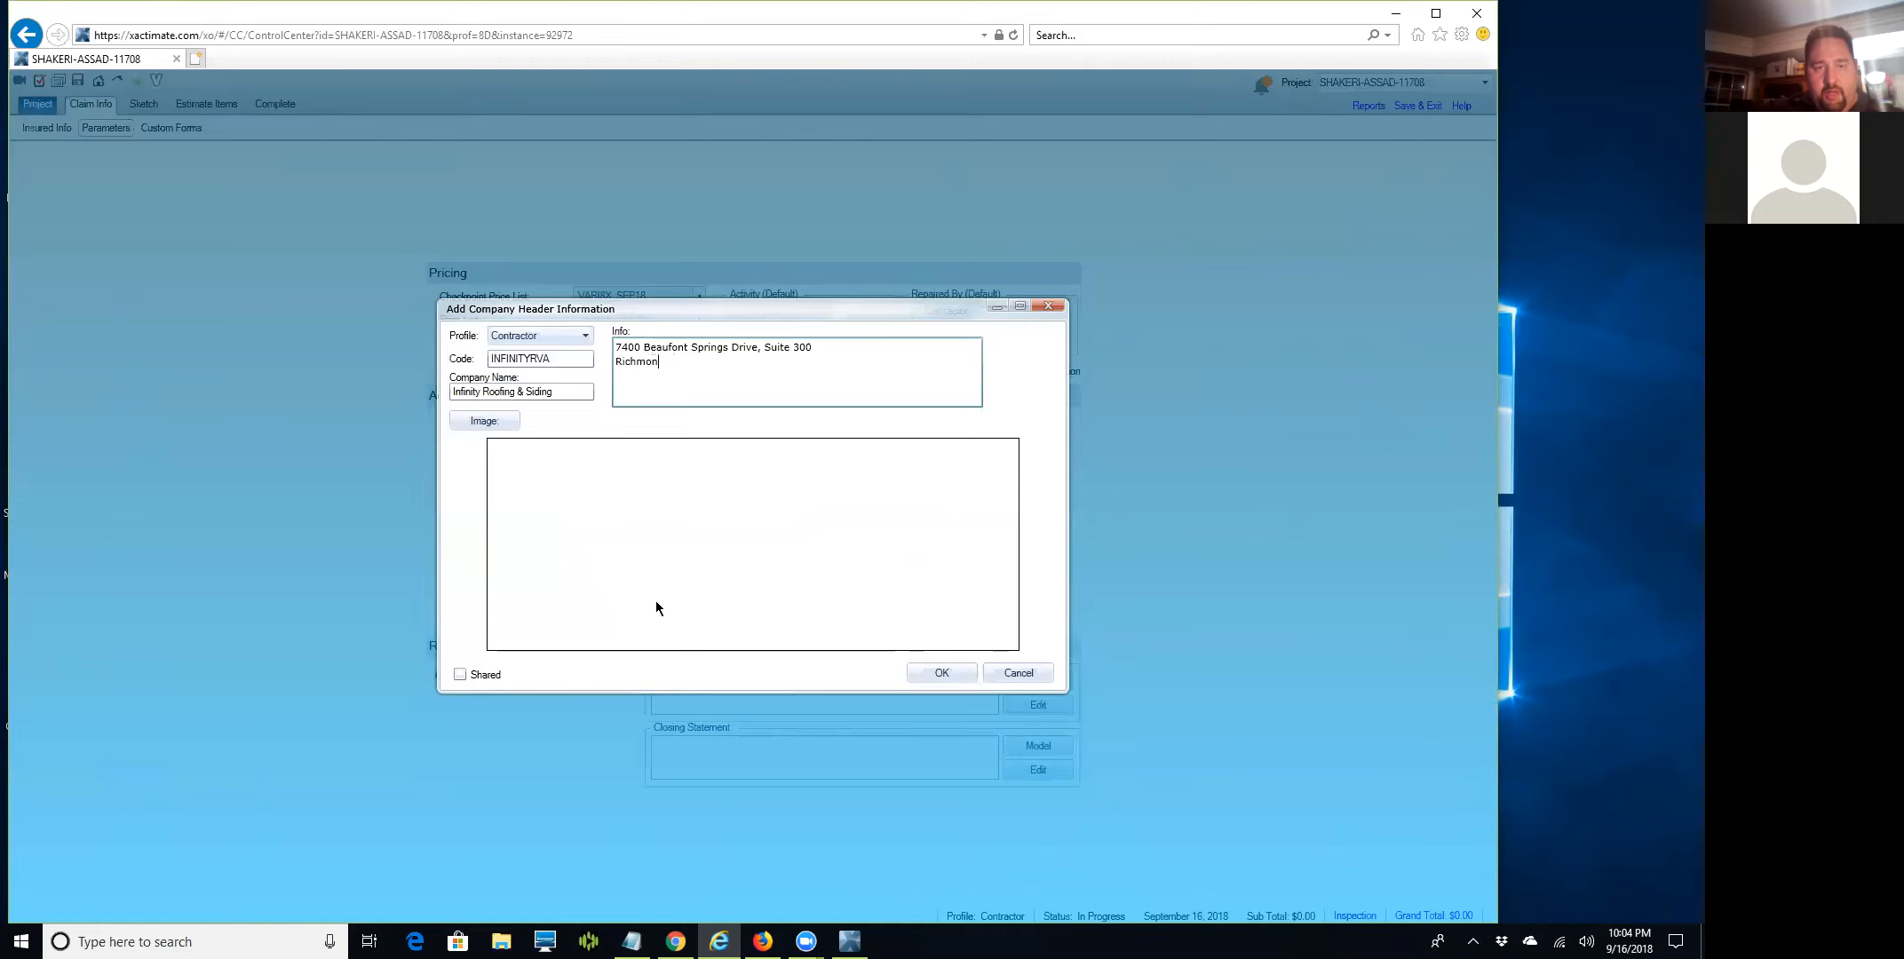
text(d, Virg)
key(BackSpace)
key(BackSpace)
key(BackSpace)
text(irginaia)
key(BackSpace)
key(BackSpace)
key(BackSpace)
key(BackSpace)
text(nia )
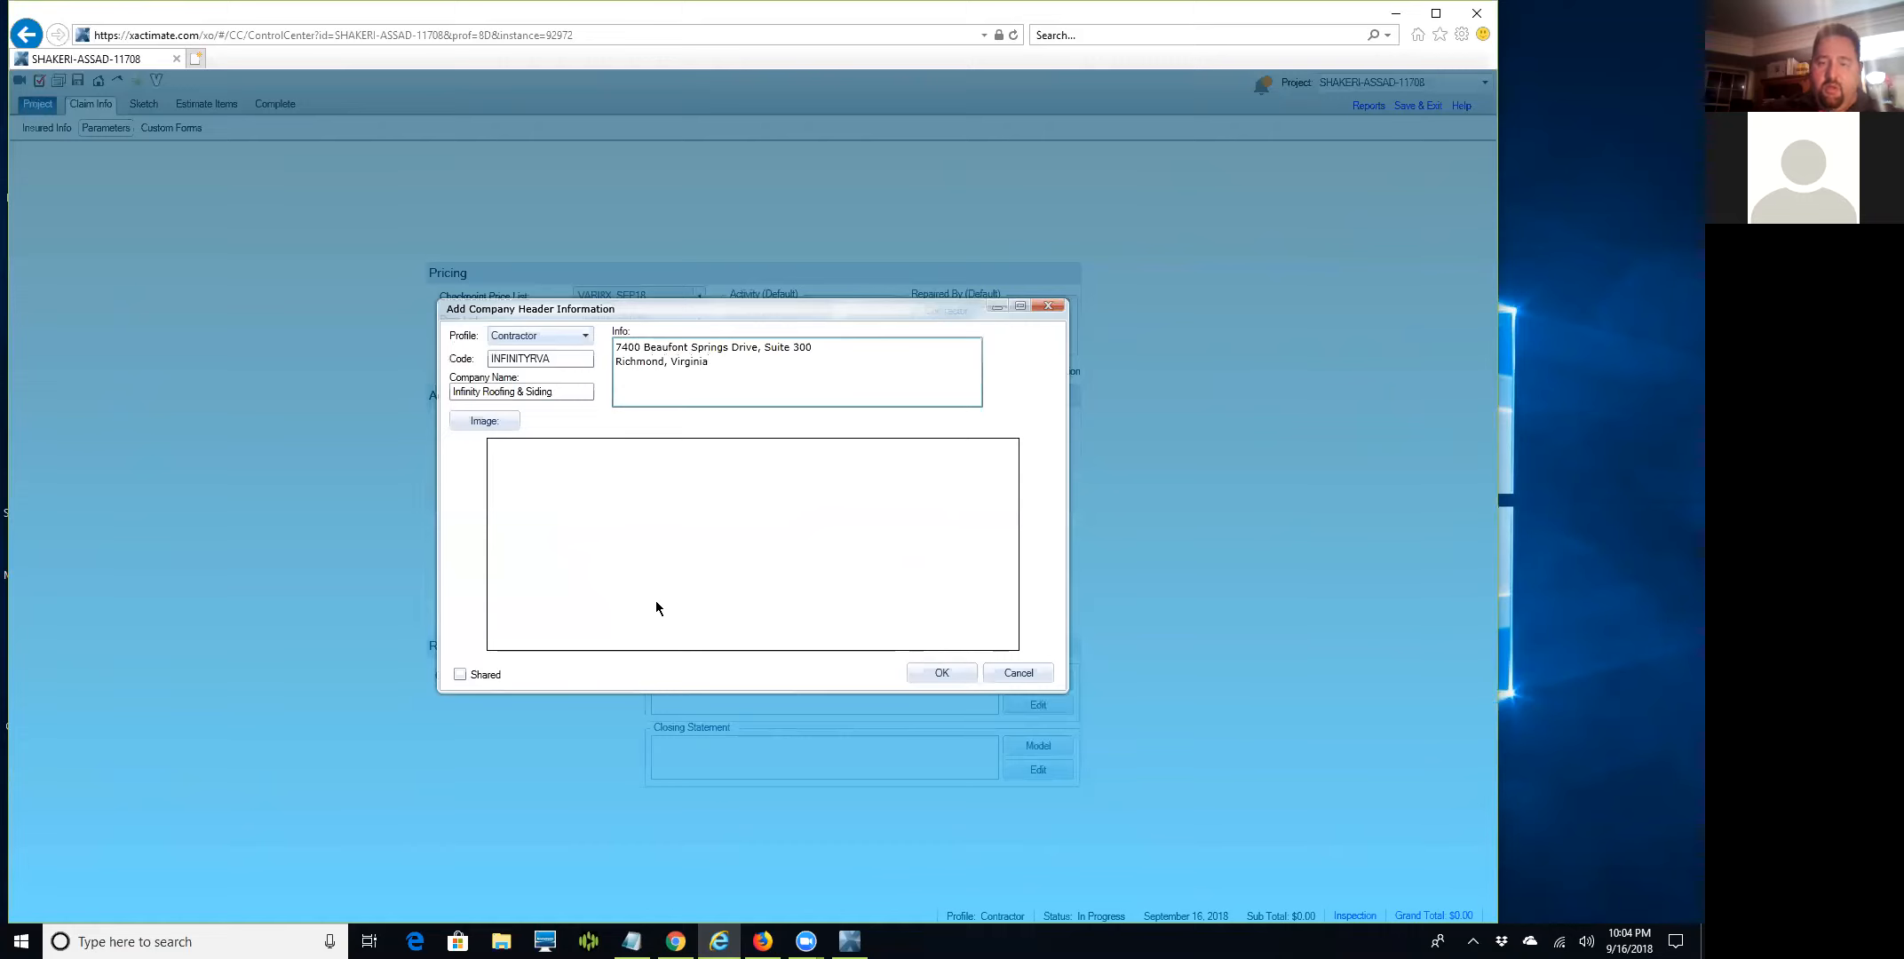
text(23222)
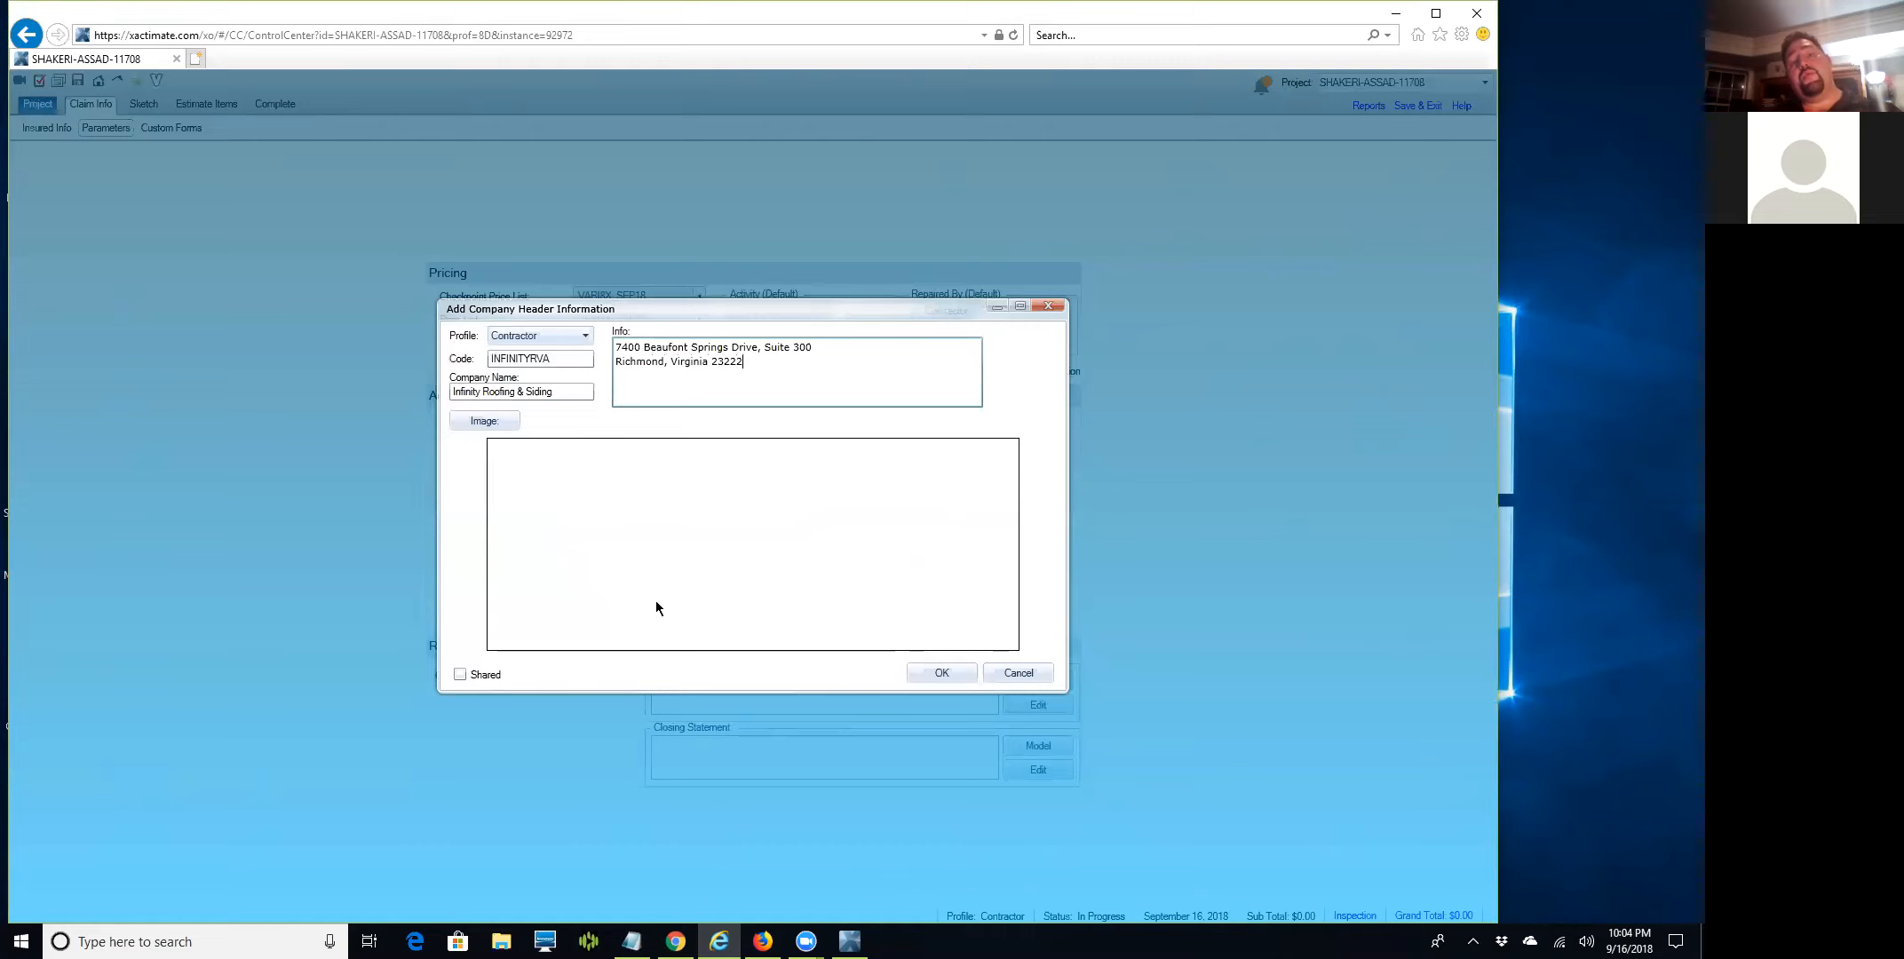
key(BackSpace)
text(5)
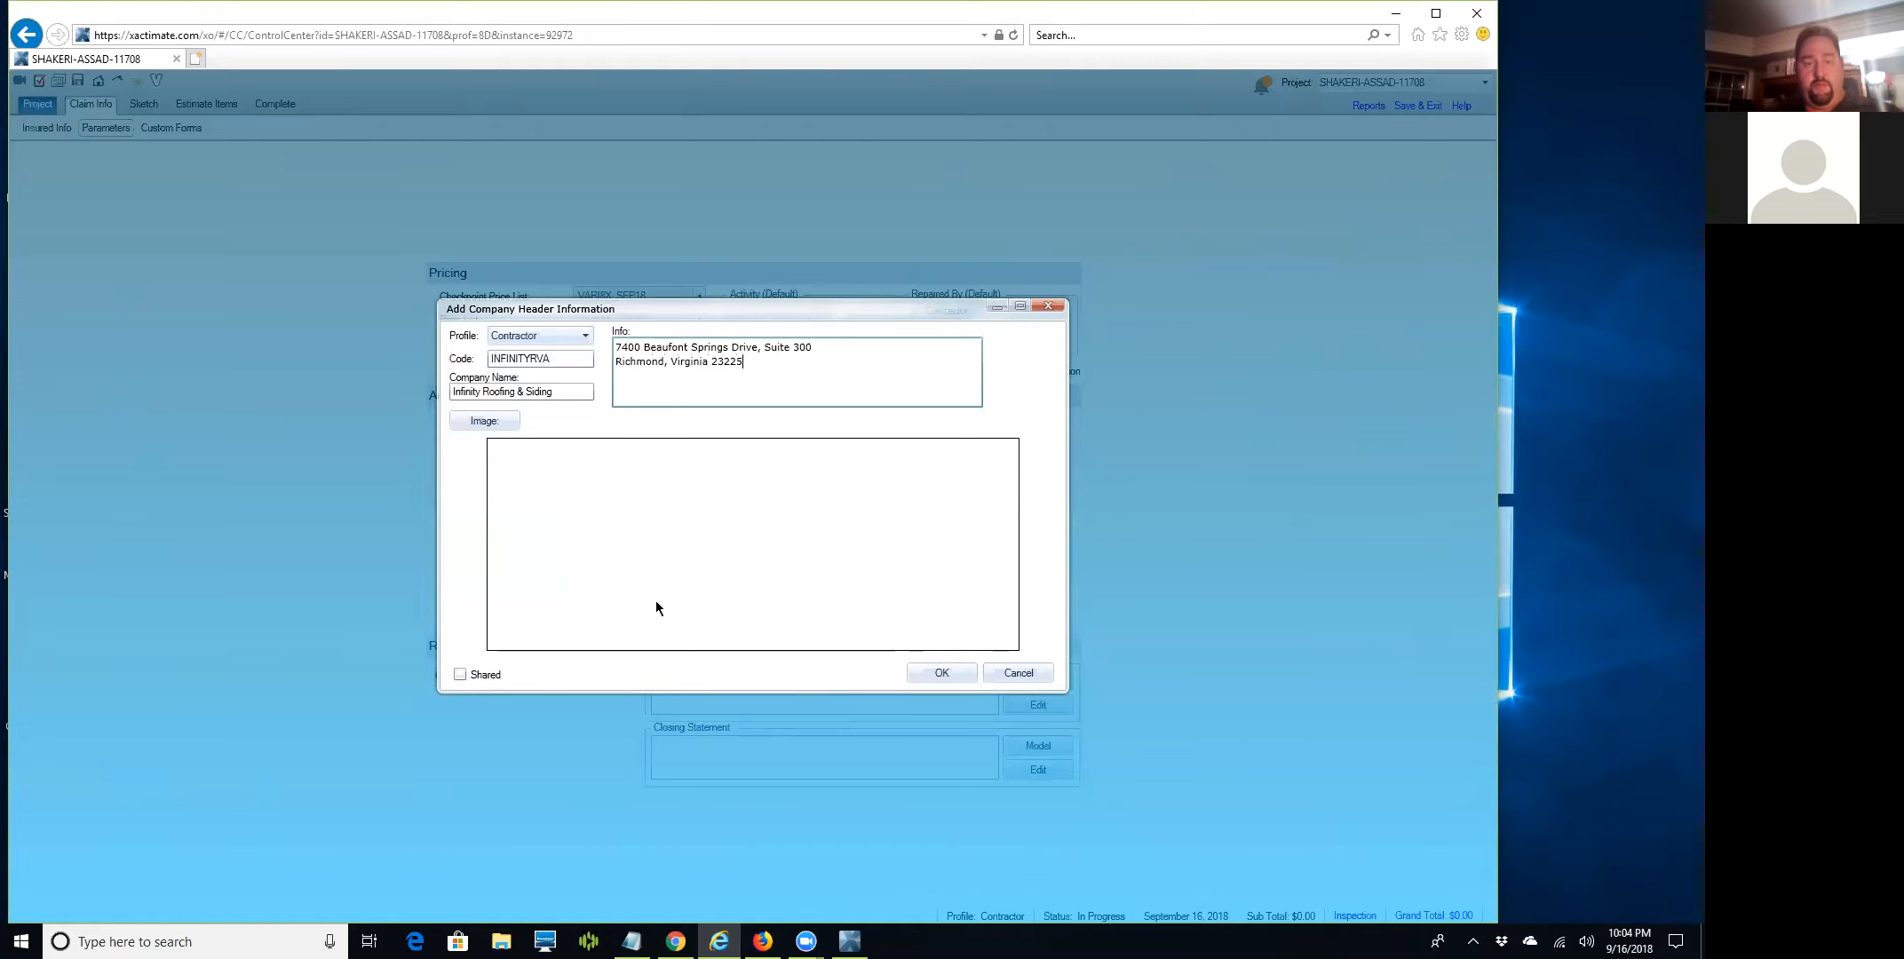
key(Return)
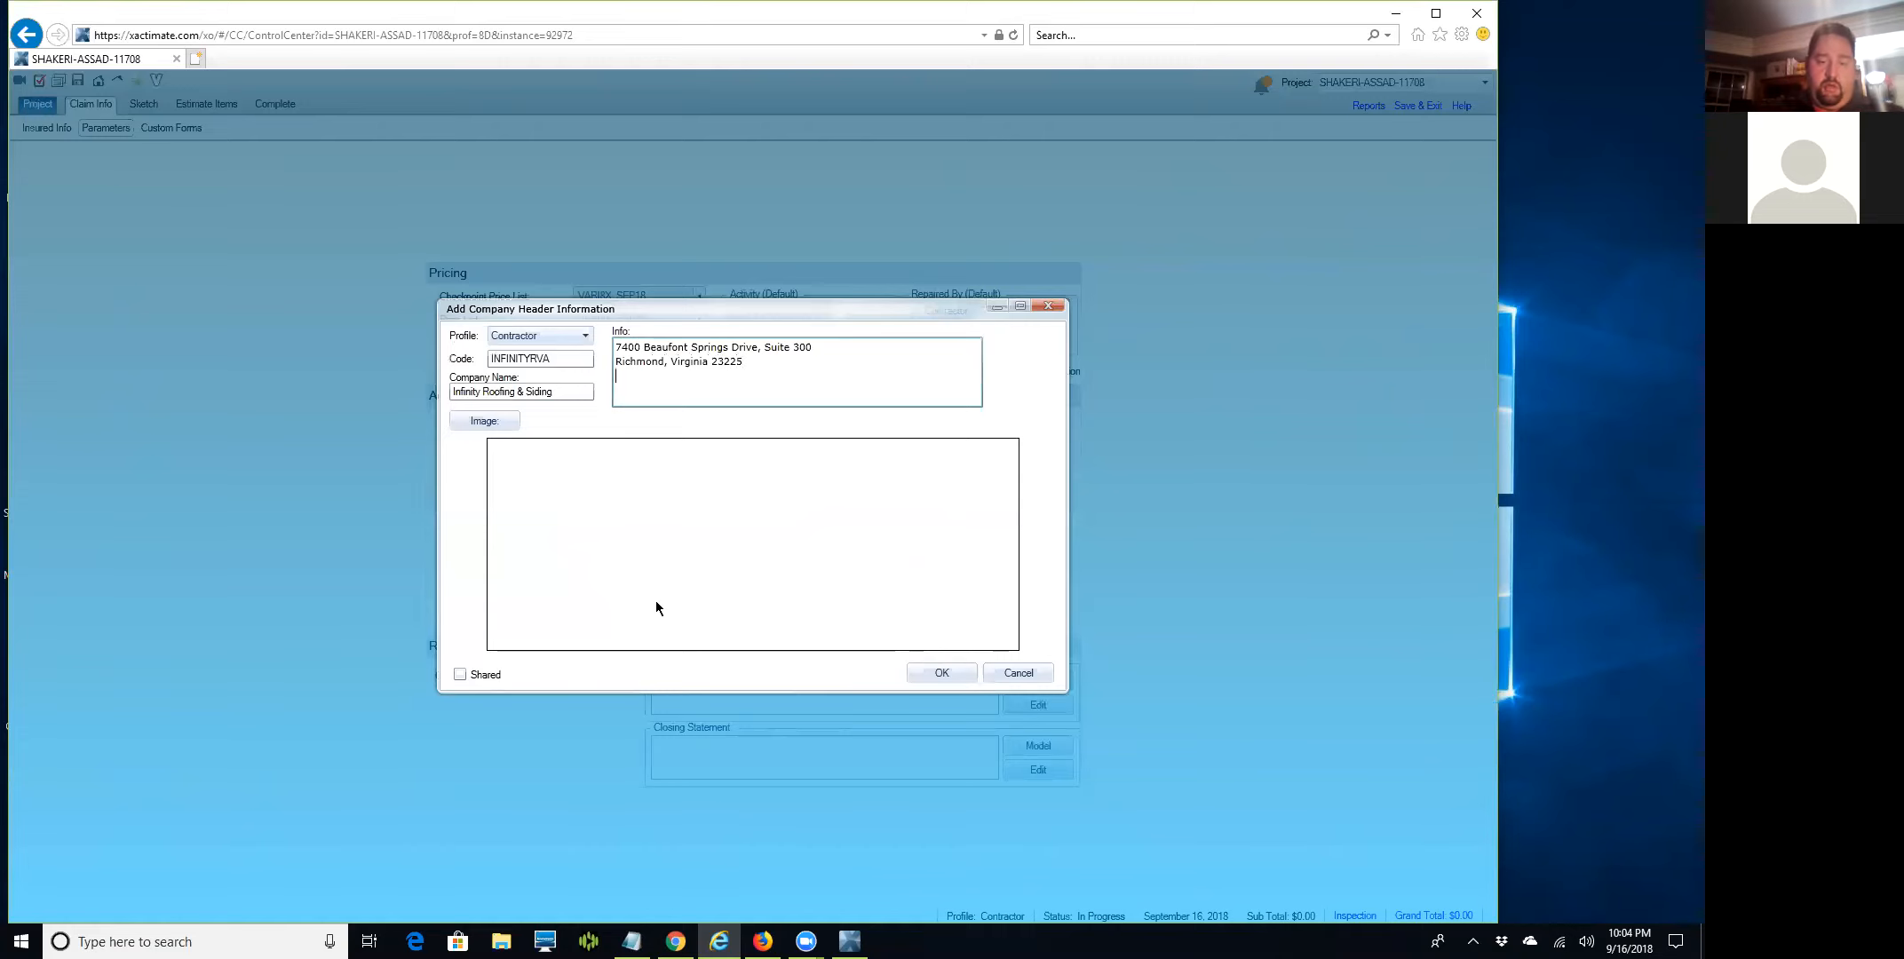
text(P:)
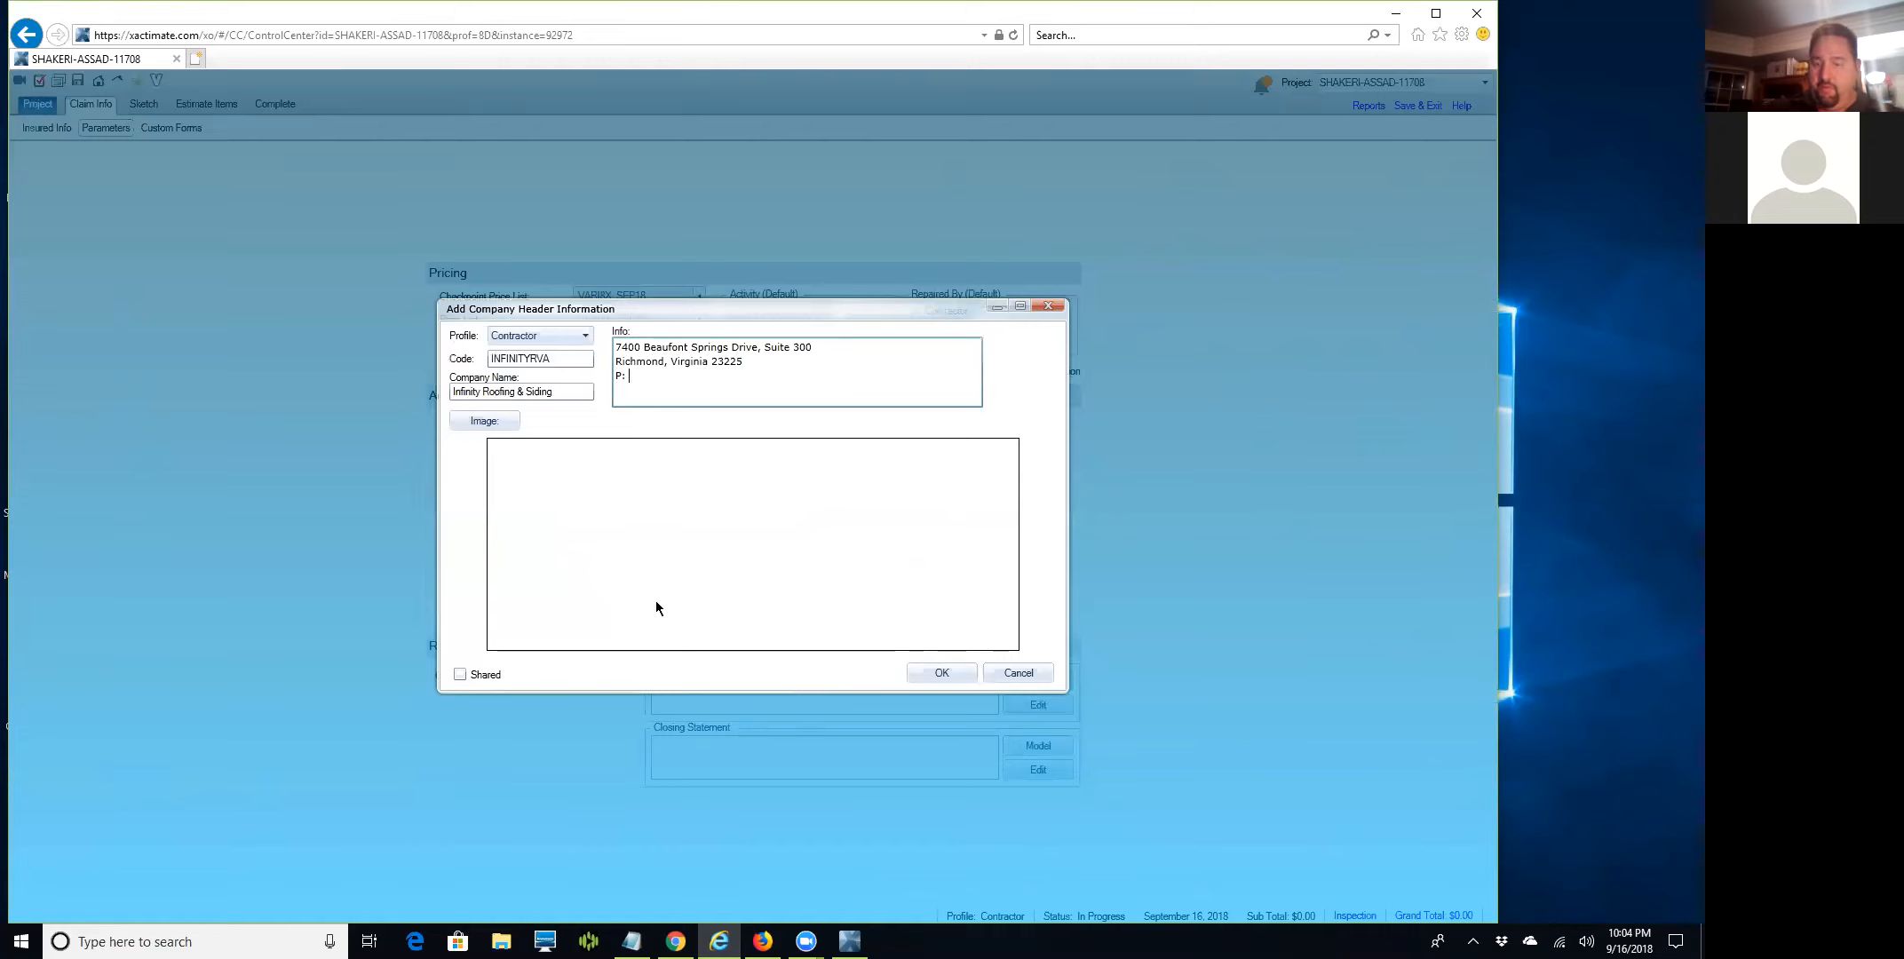
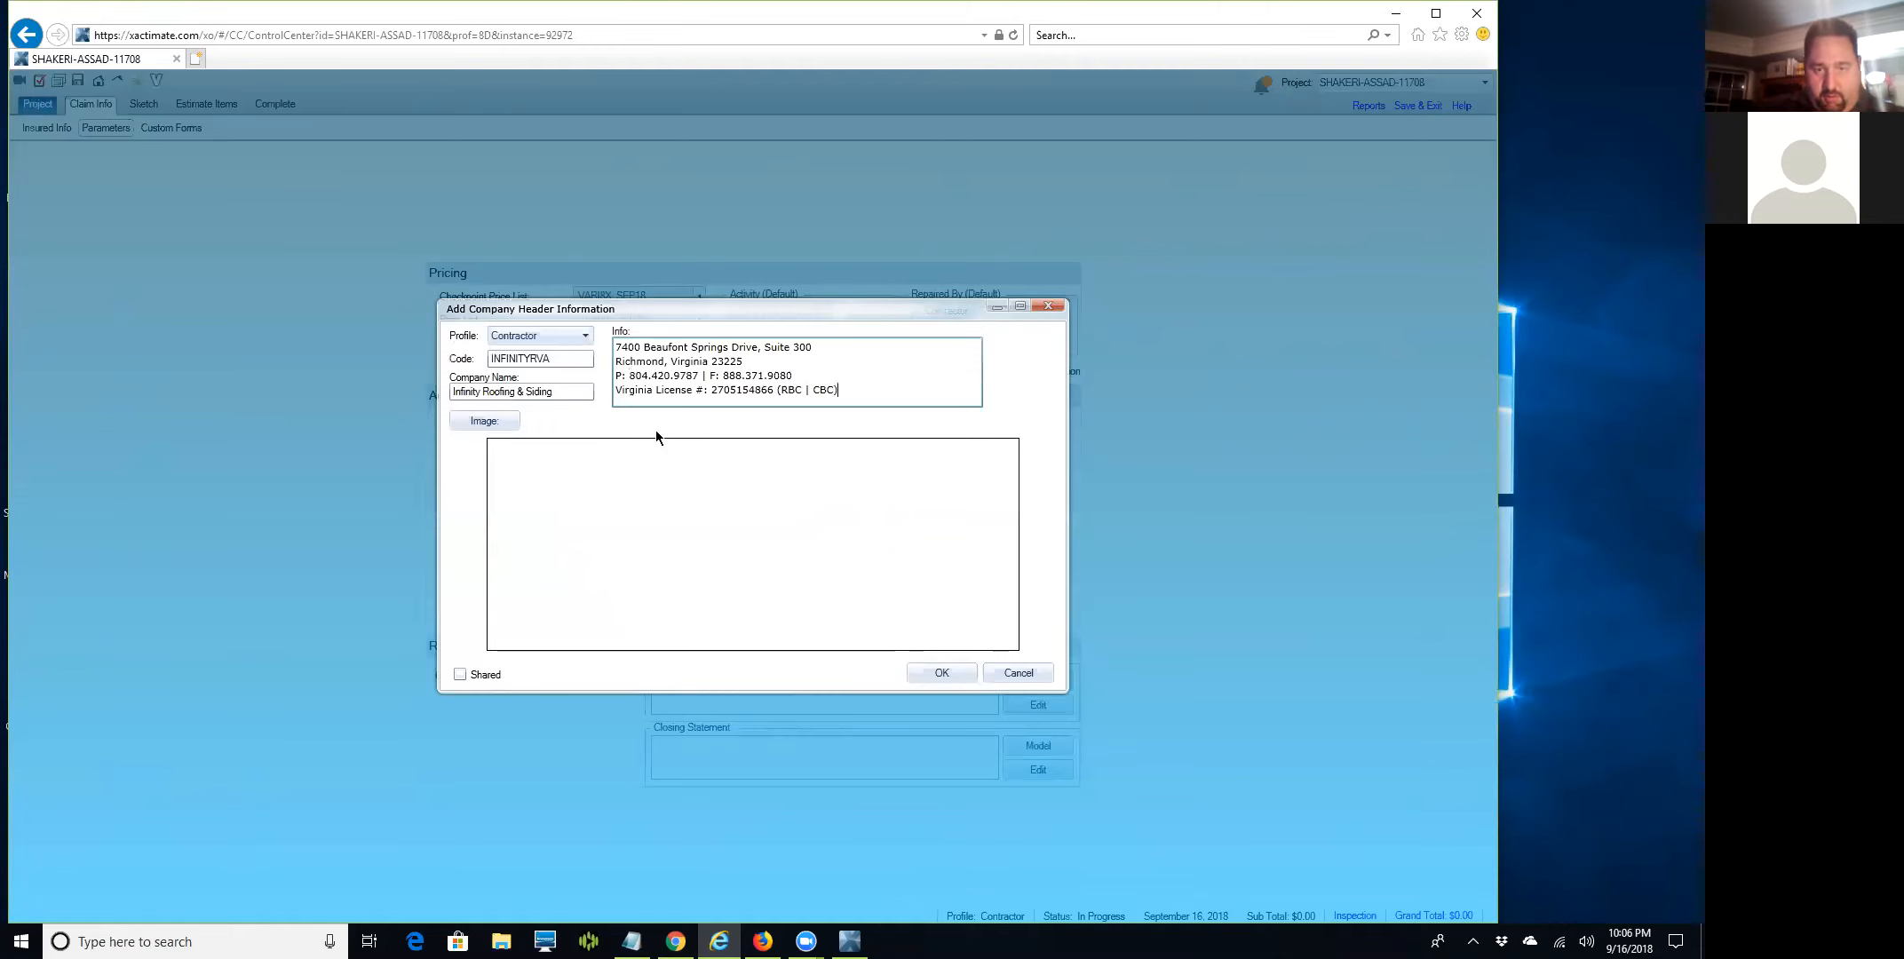
Add the company's phone and fax numbers and a Virginia license line ending (RBC|CBC), tidying spacing.
key(Left)
key(Left)
key(Left)
key(Left)
key(Left)
key(BackSpace)
key(BackSpace)
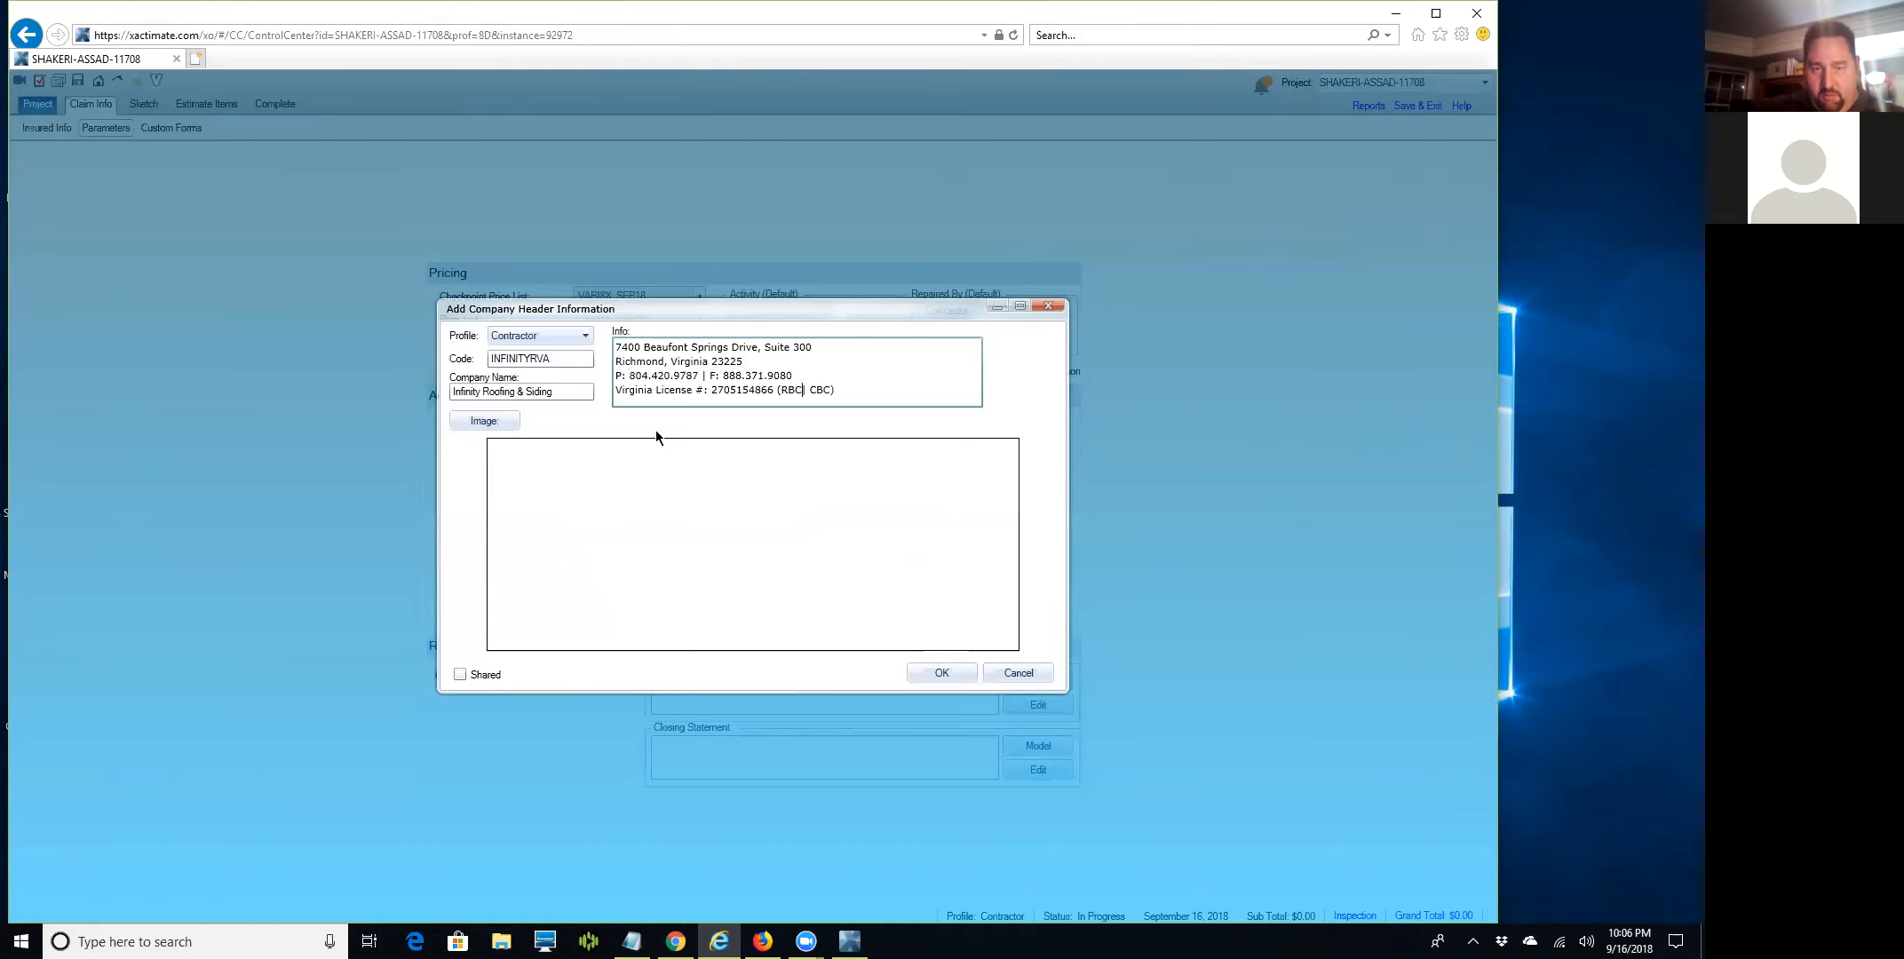
key(Right)
key(Delete)
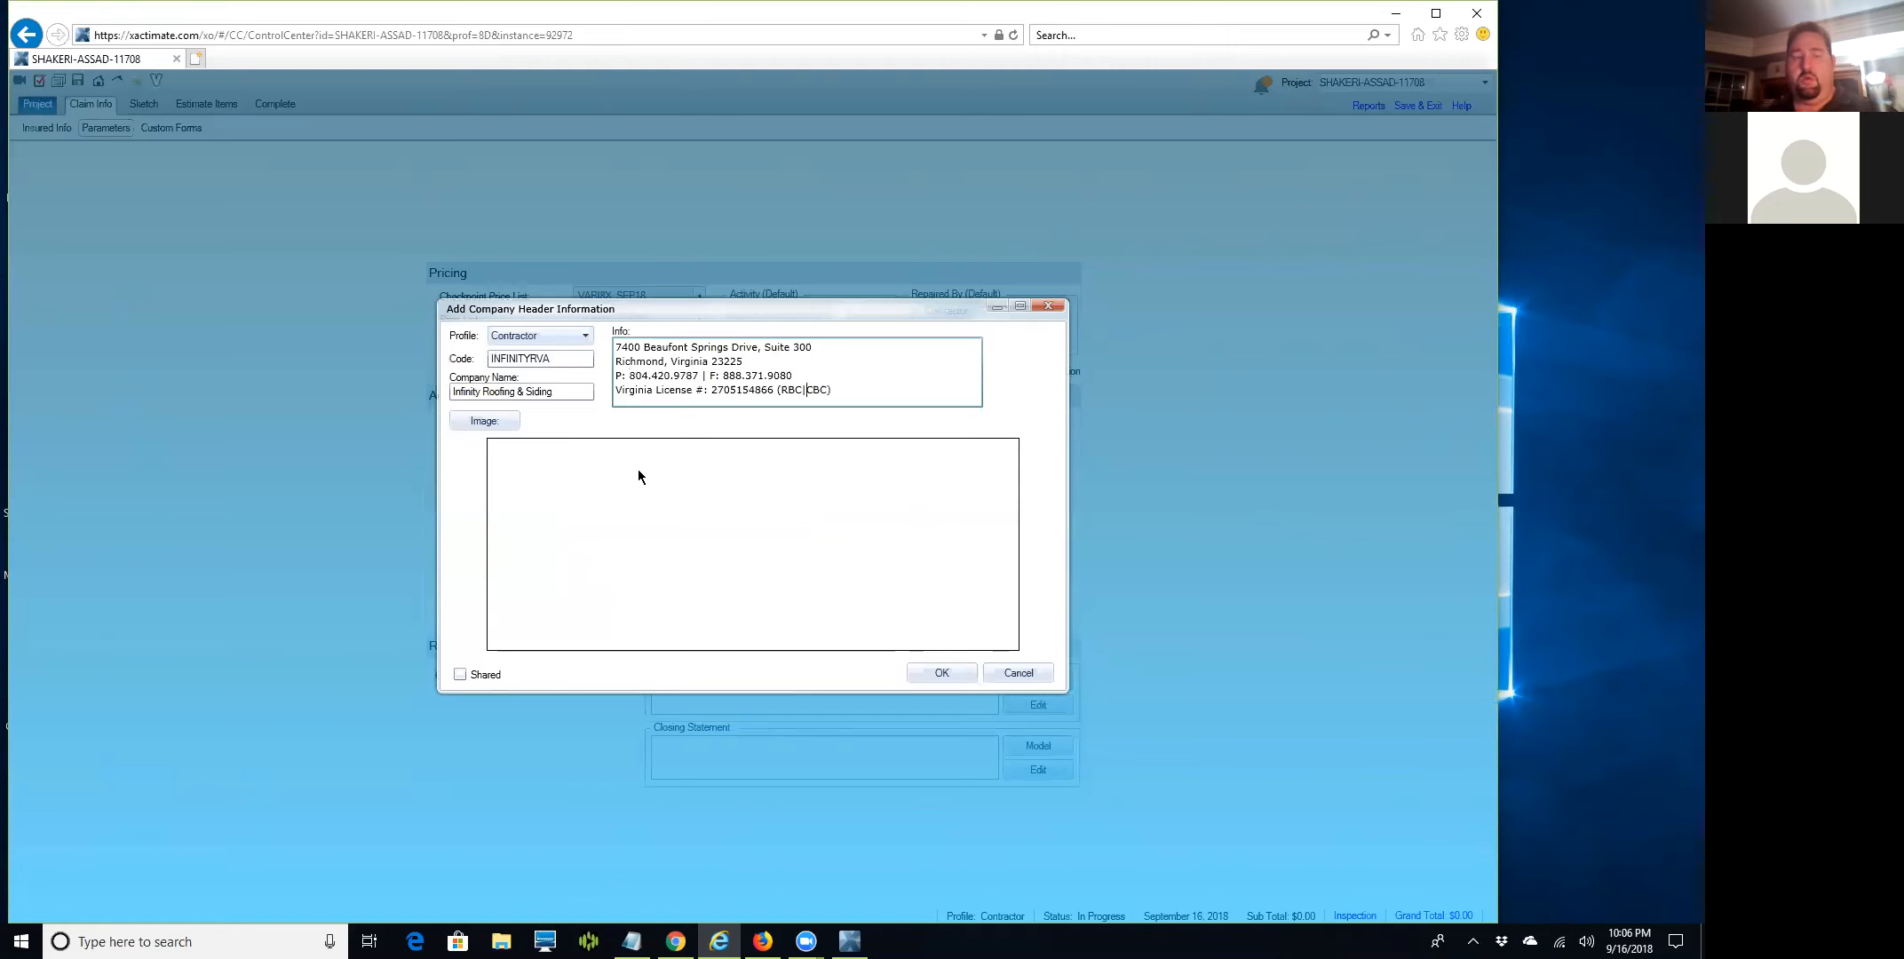
Browse for a header logo image, navigating from Roofing Work Folder into the Infinity Roofing folder.
click(484, 423)
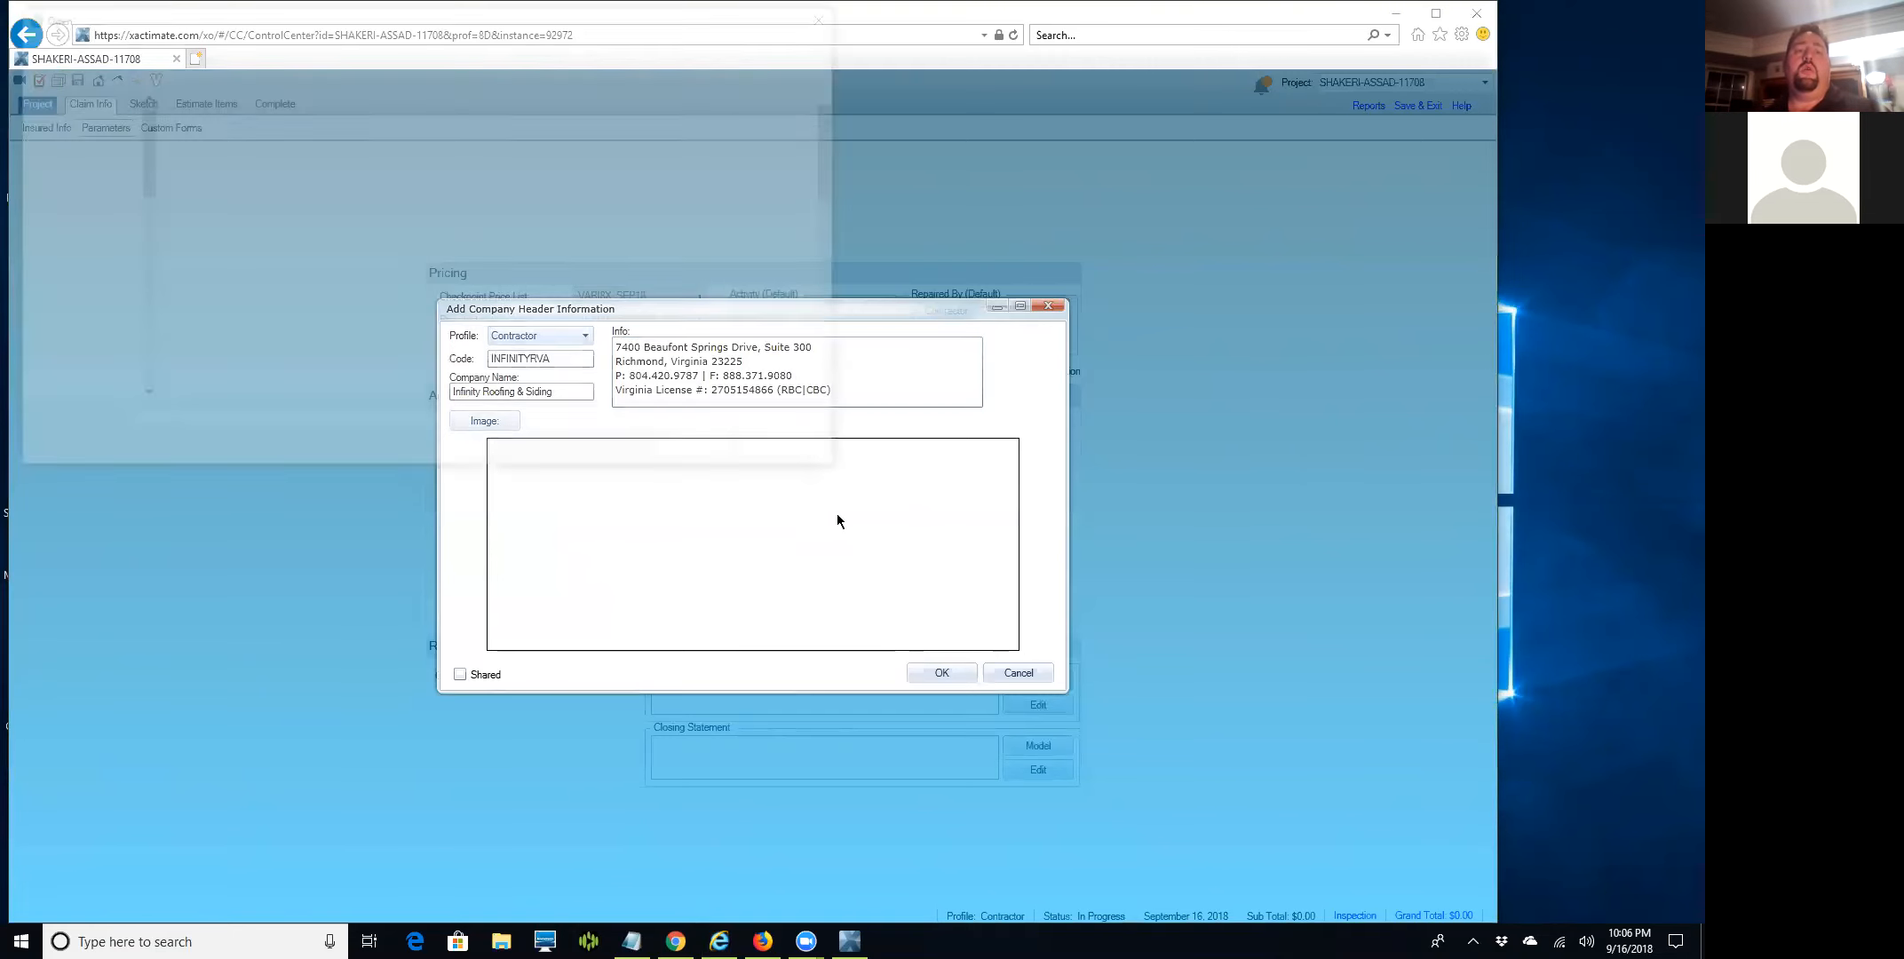
drag(835, 143, 845, 105)
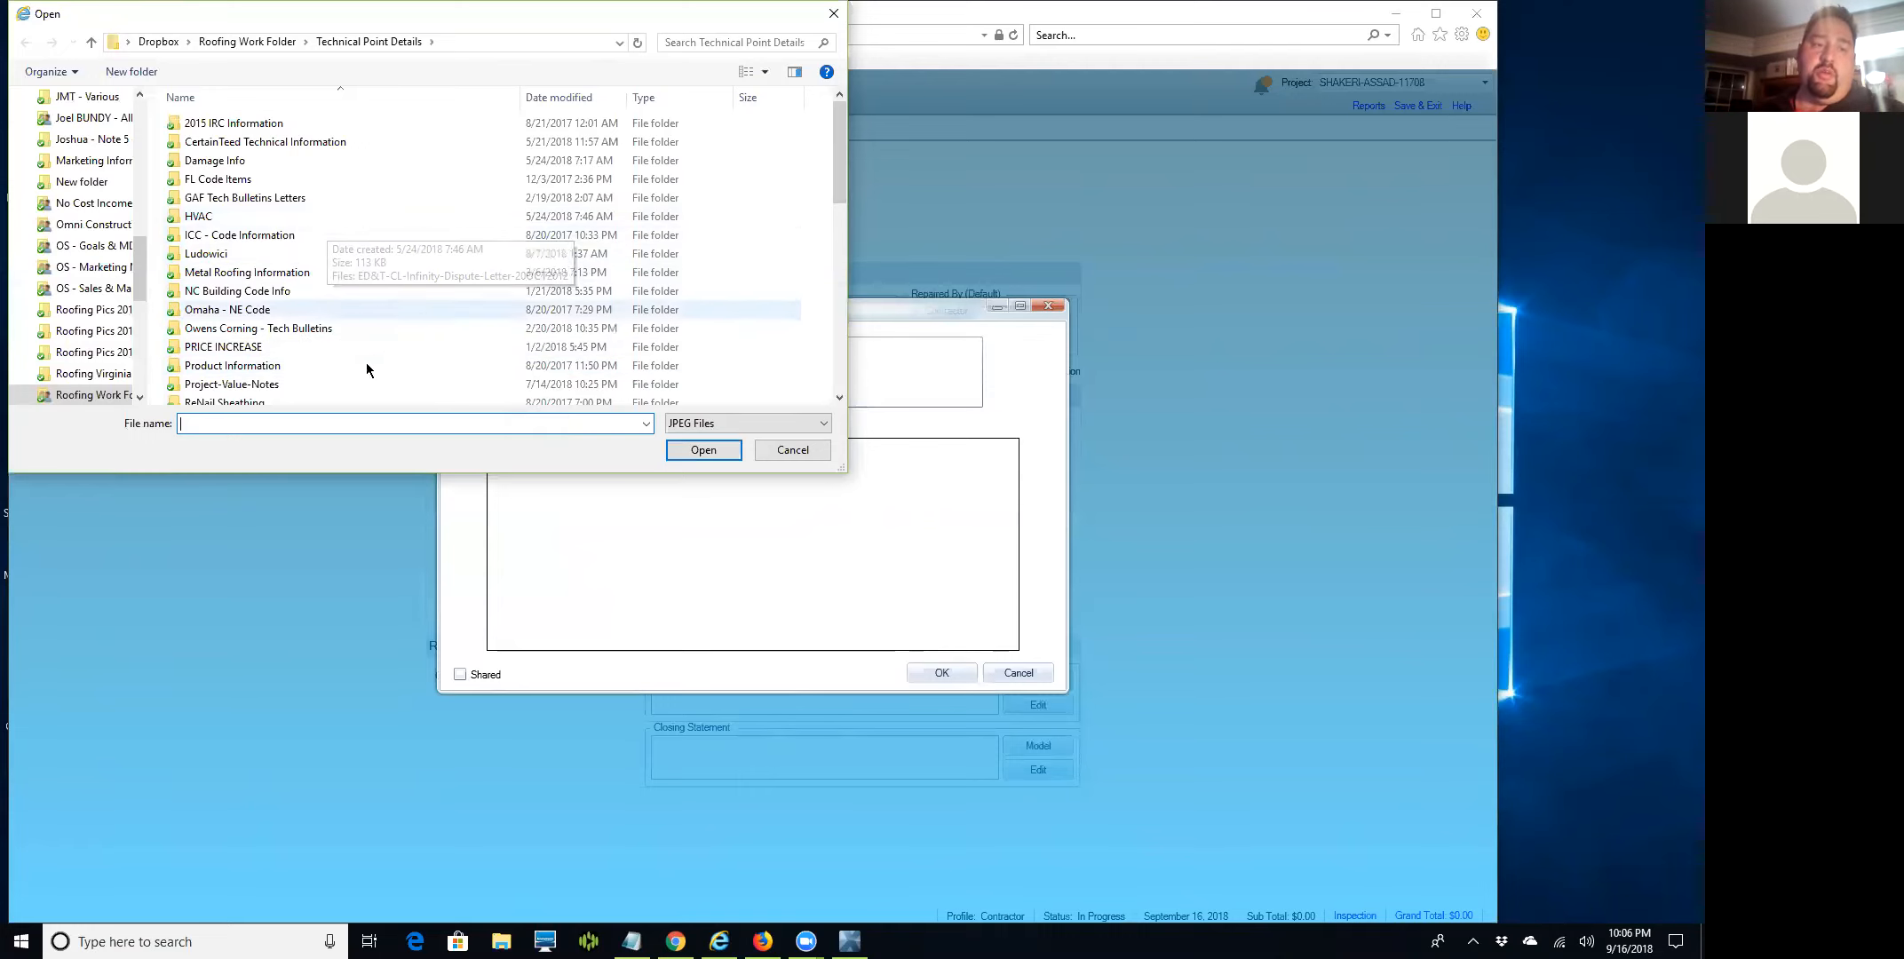
scroll(371, 351, down, 4)
scroll(365, 350, down, 3)
scroll(364, 350, up, 6)
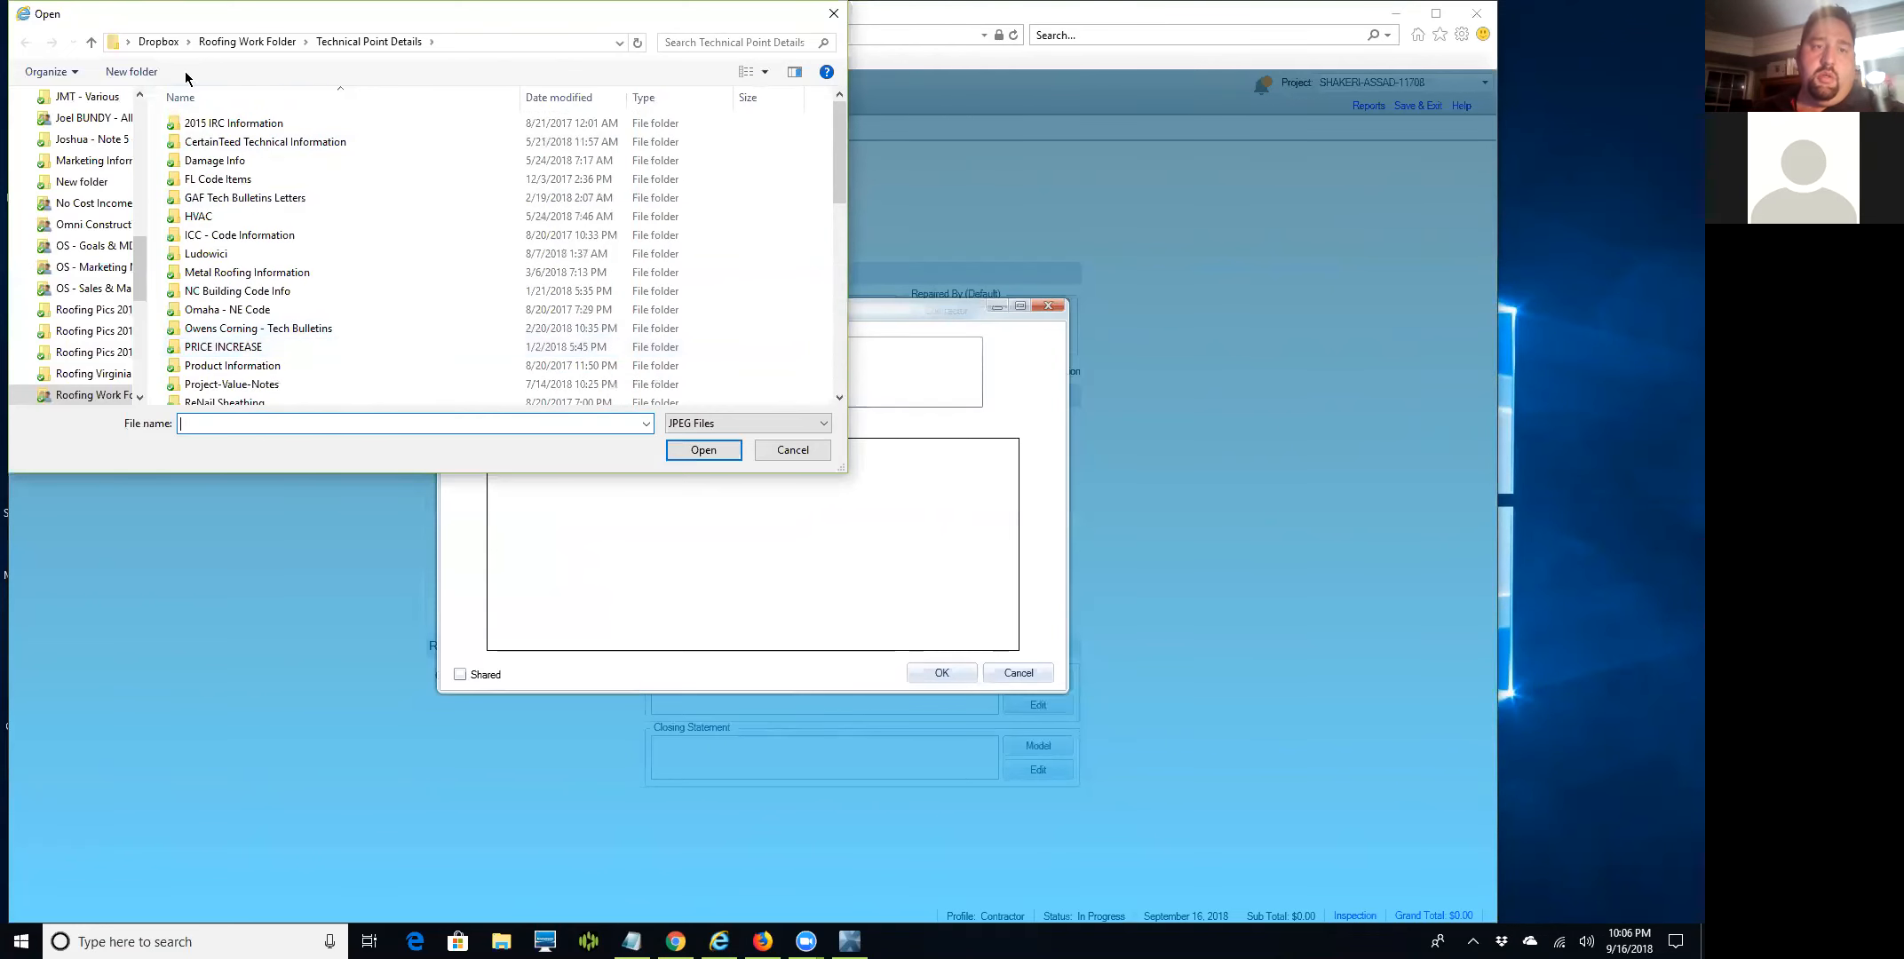
click(247, 42)
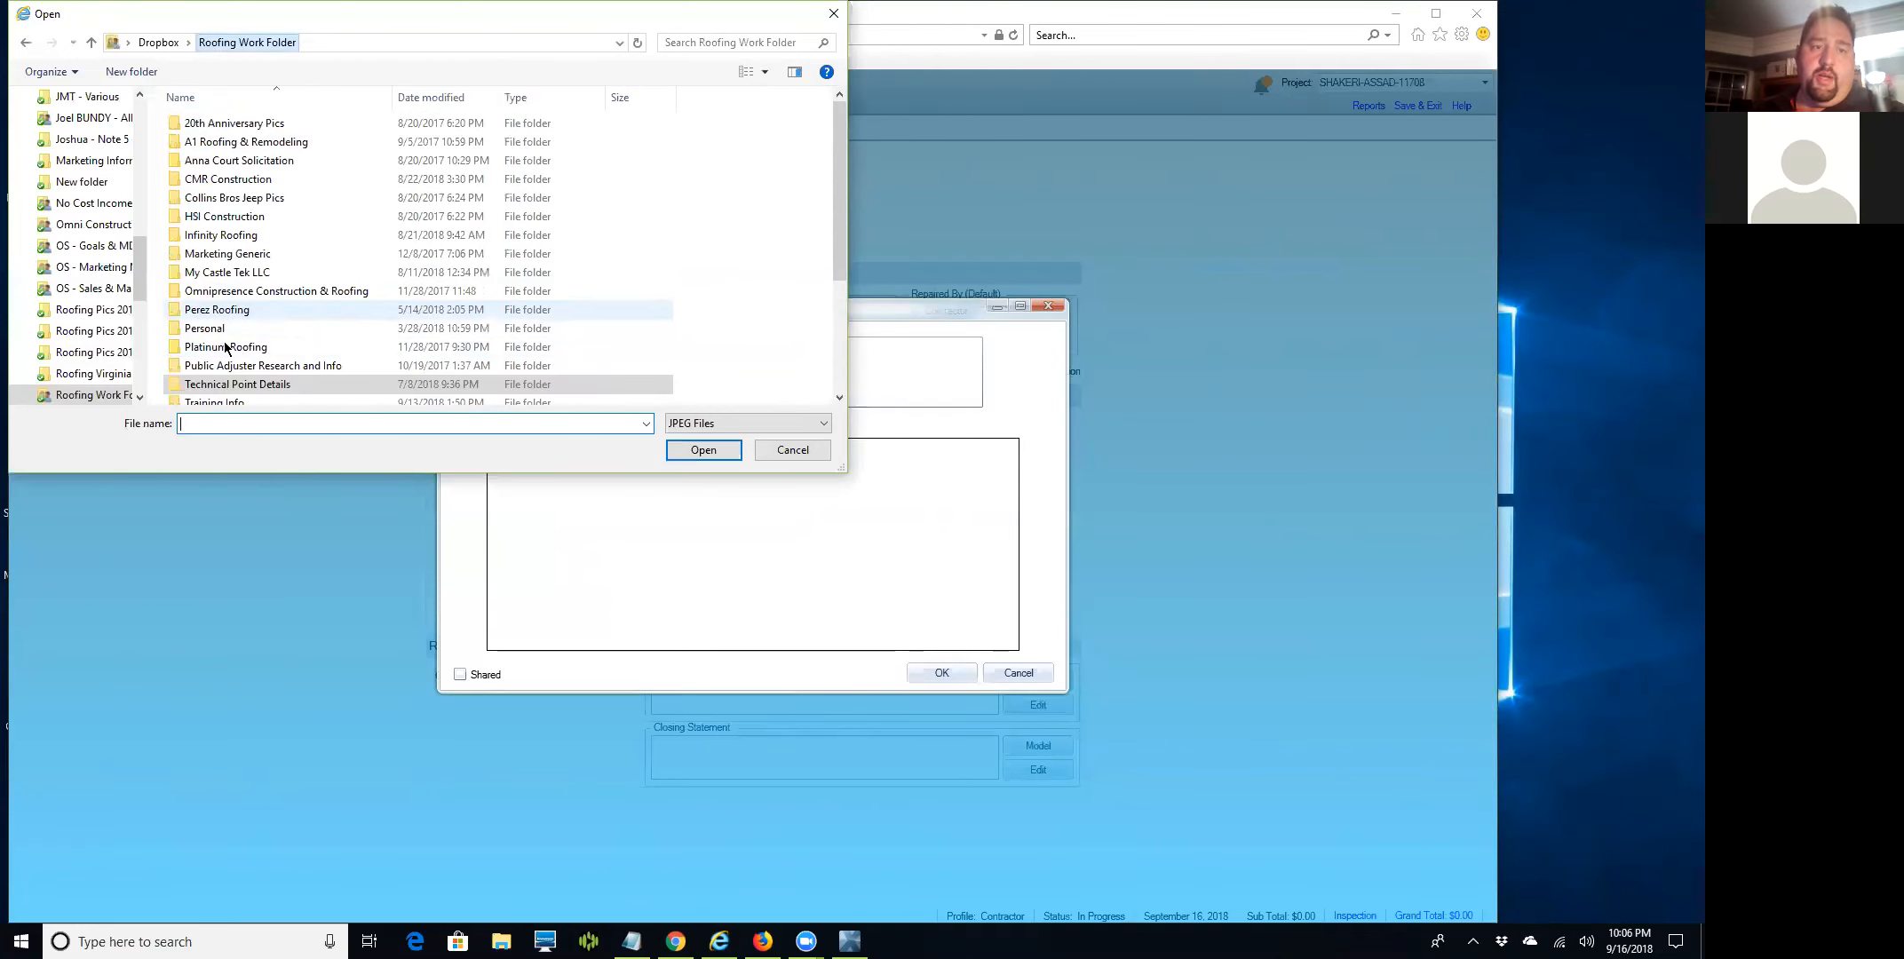
double_click(208, 238)
scroll(302, 267, down, 7)
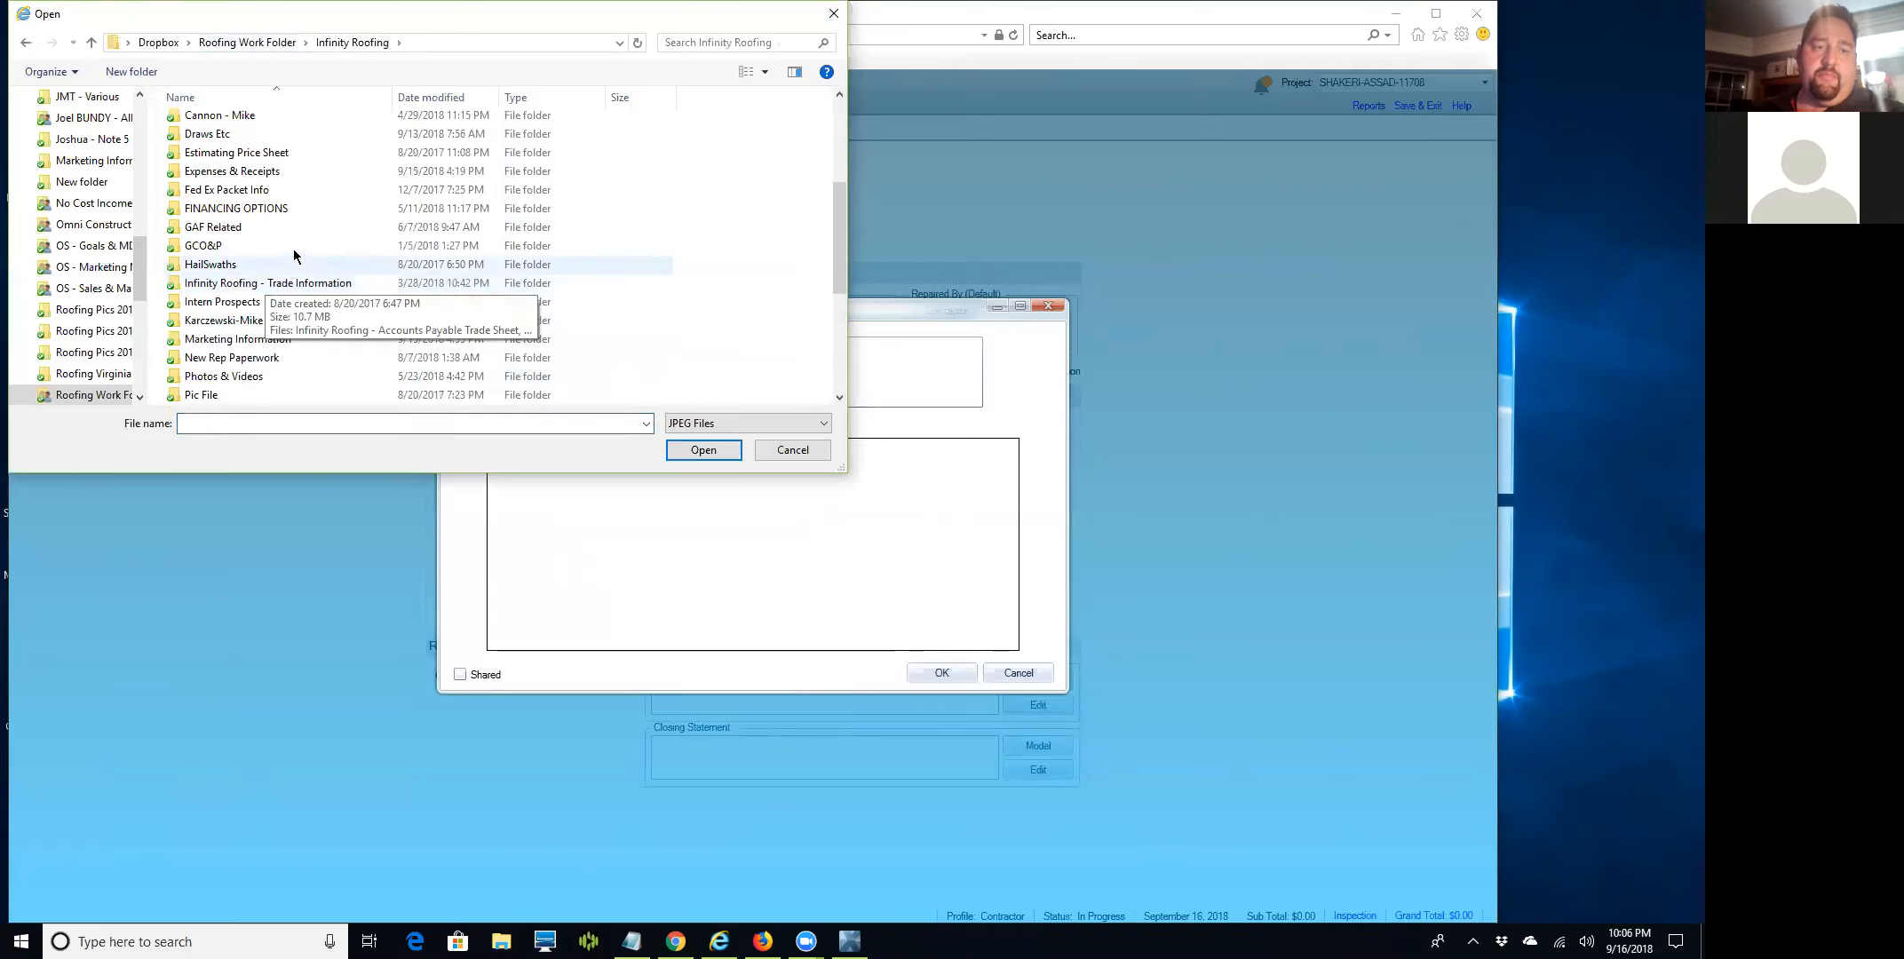
scroll(313, 250, up, 7)
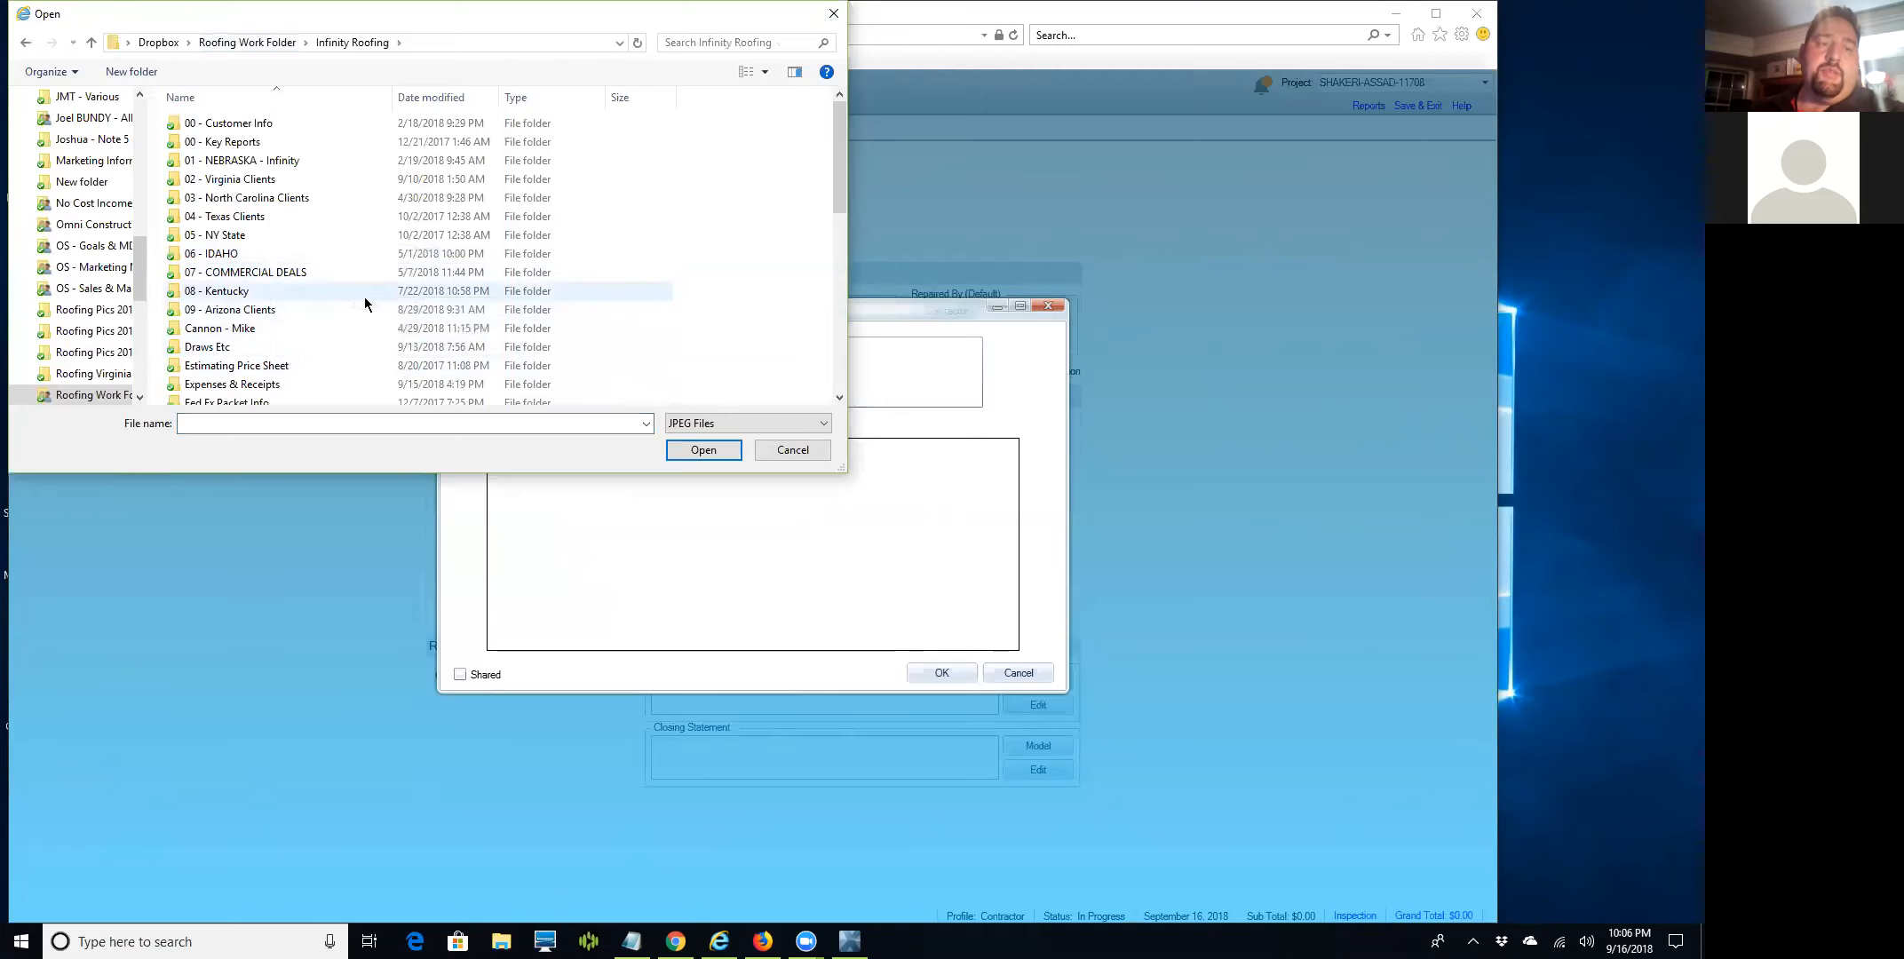
scroll(311, 333, down, 10)
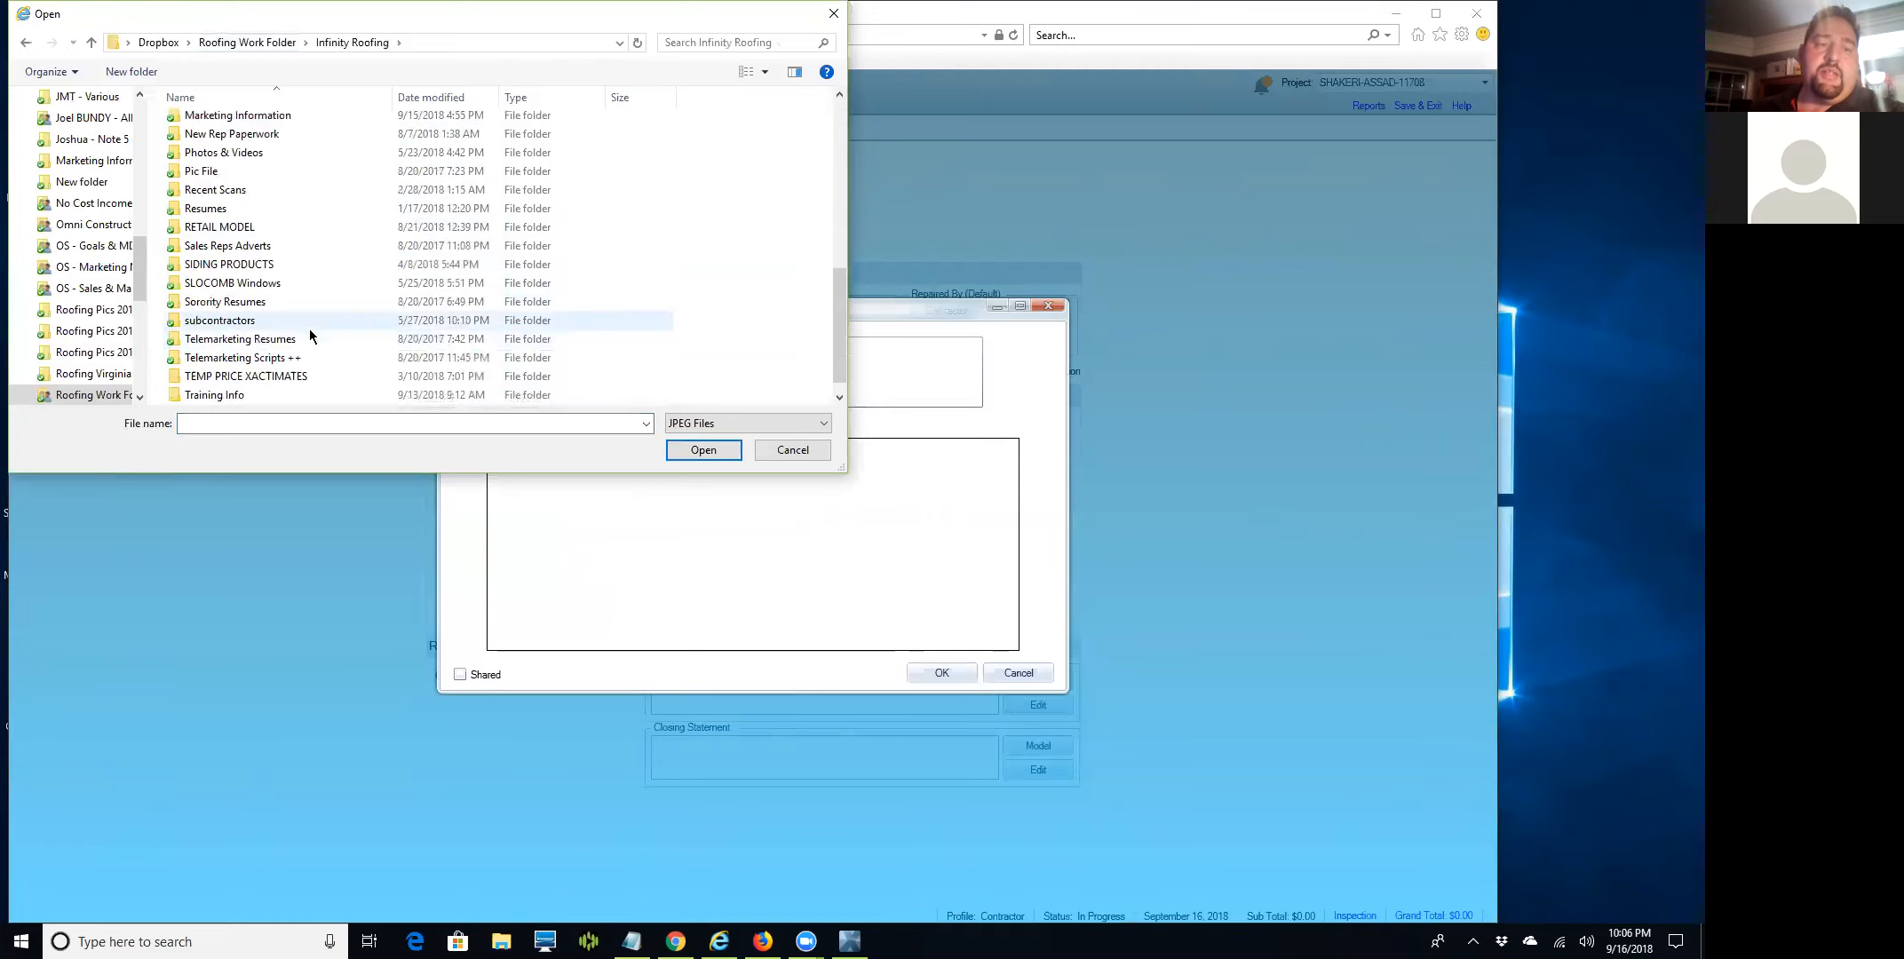
scroll(248, 293, up, 2)
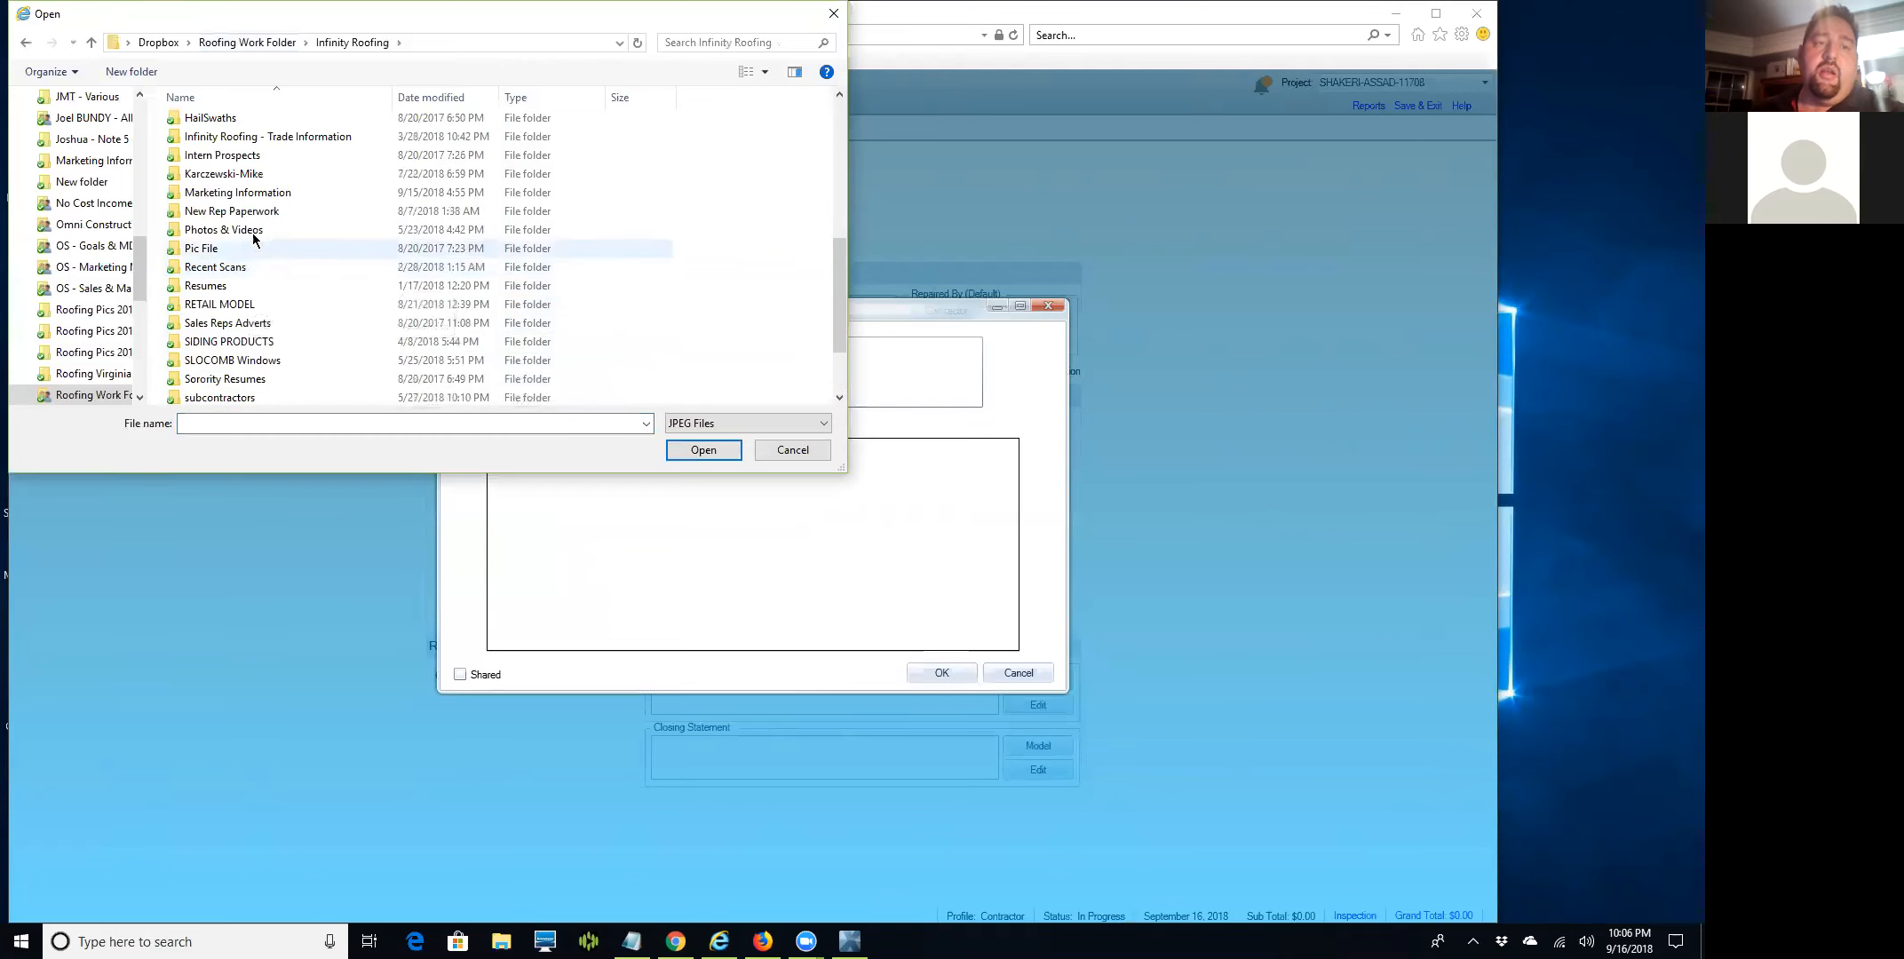
Load Logo-1-InfinityRS from Marketing Information > Pics Images Logos Etc into the header.
double_click(186, 192)
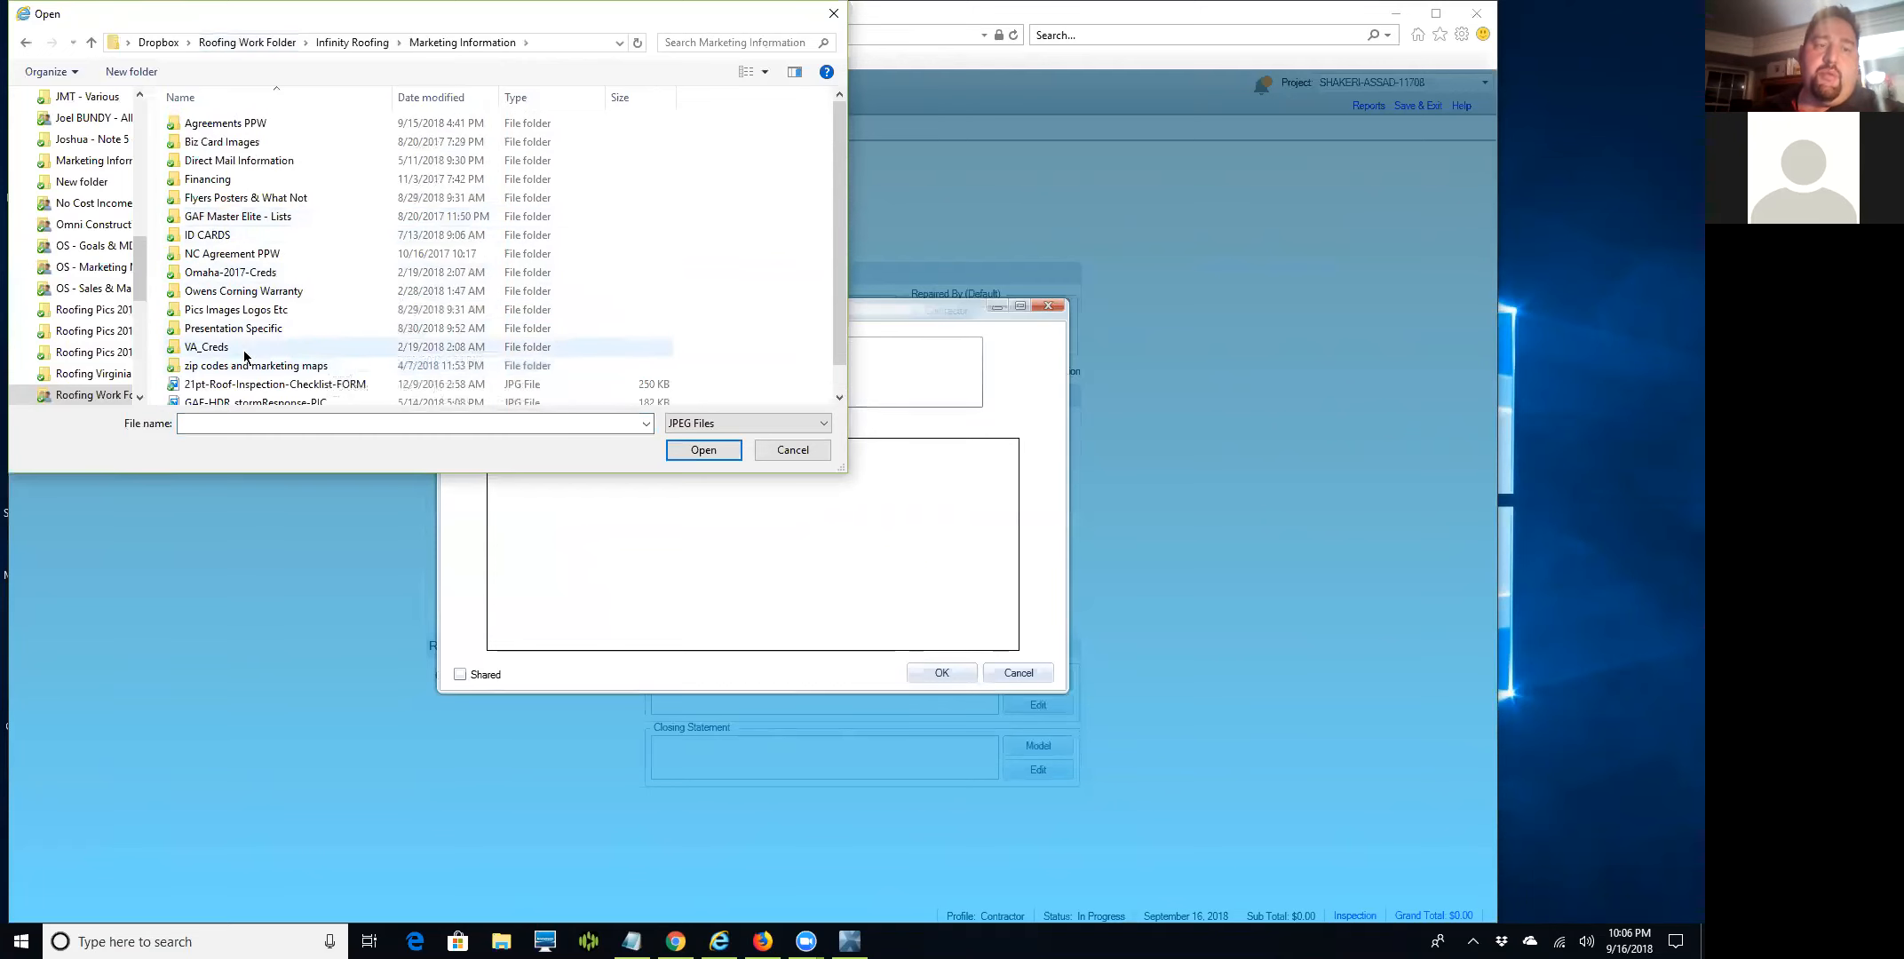
scroll(260, 336, down, 1)
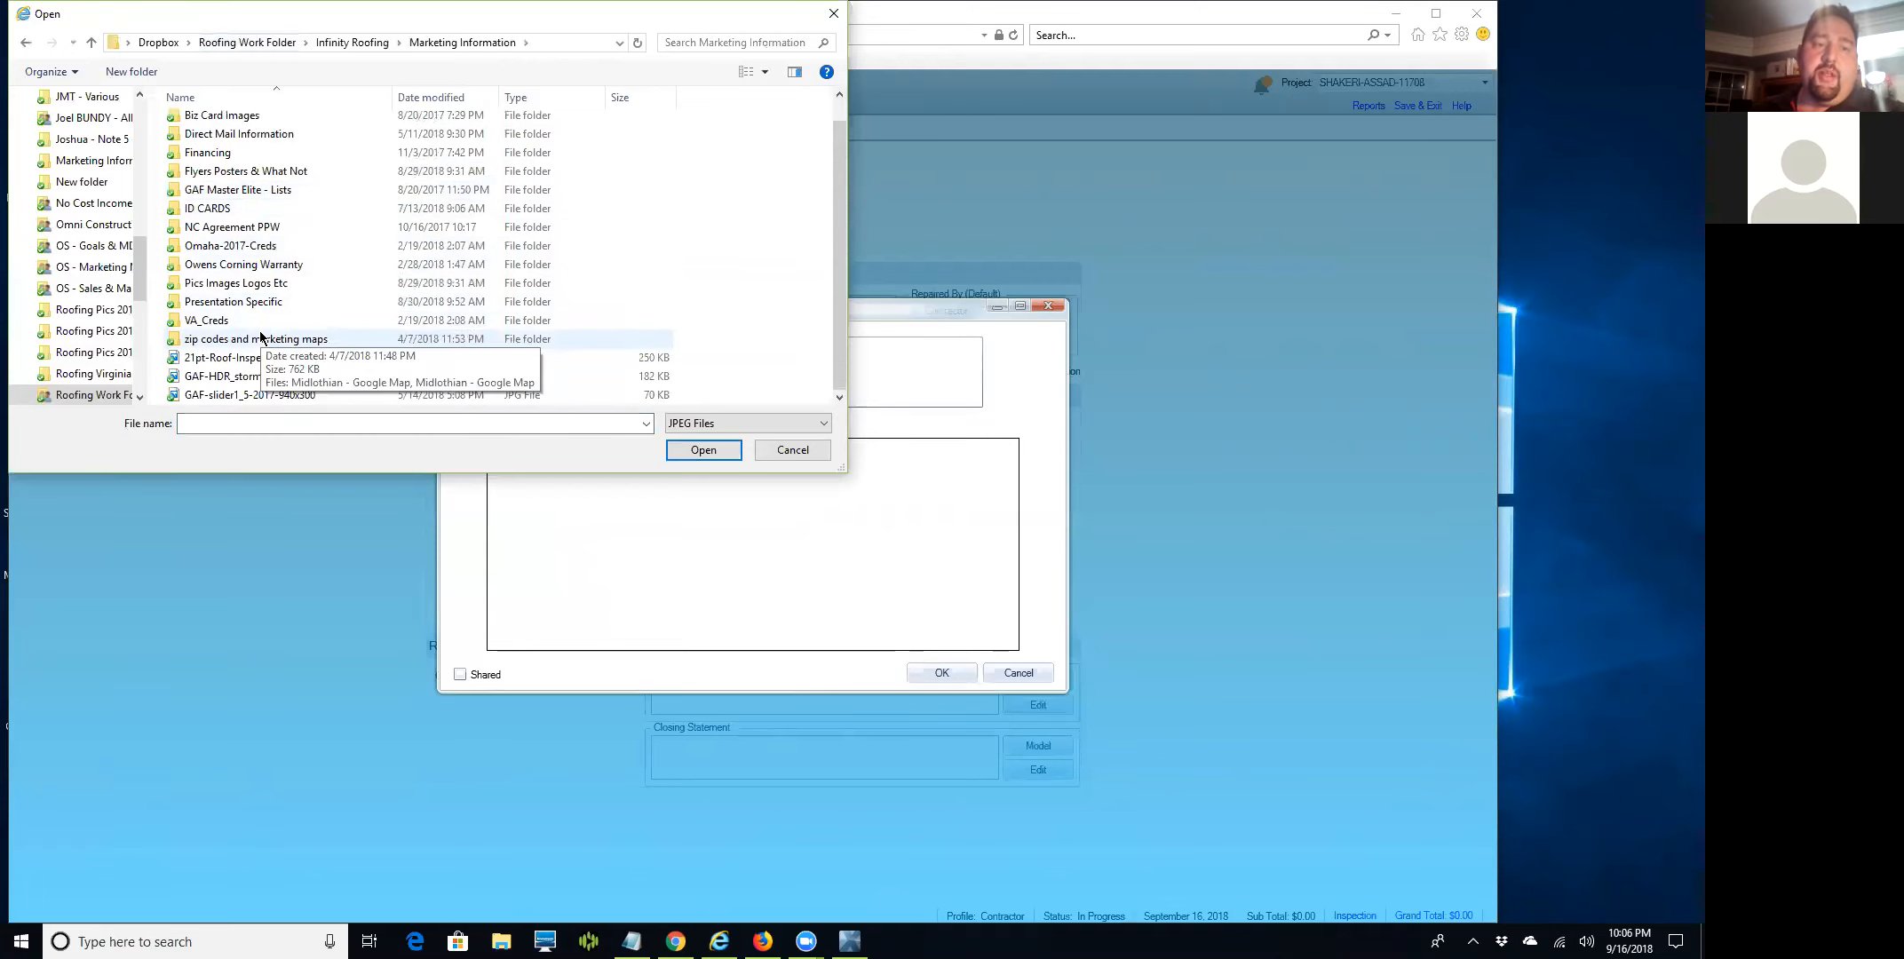
double_click(211, 286)
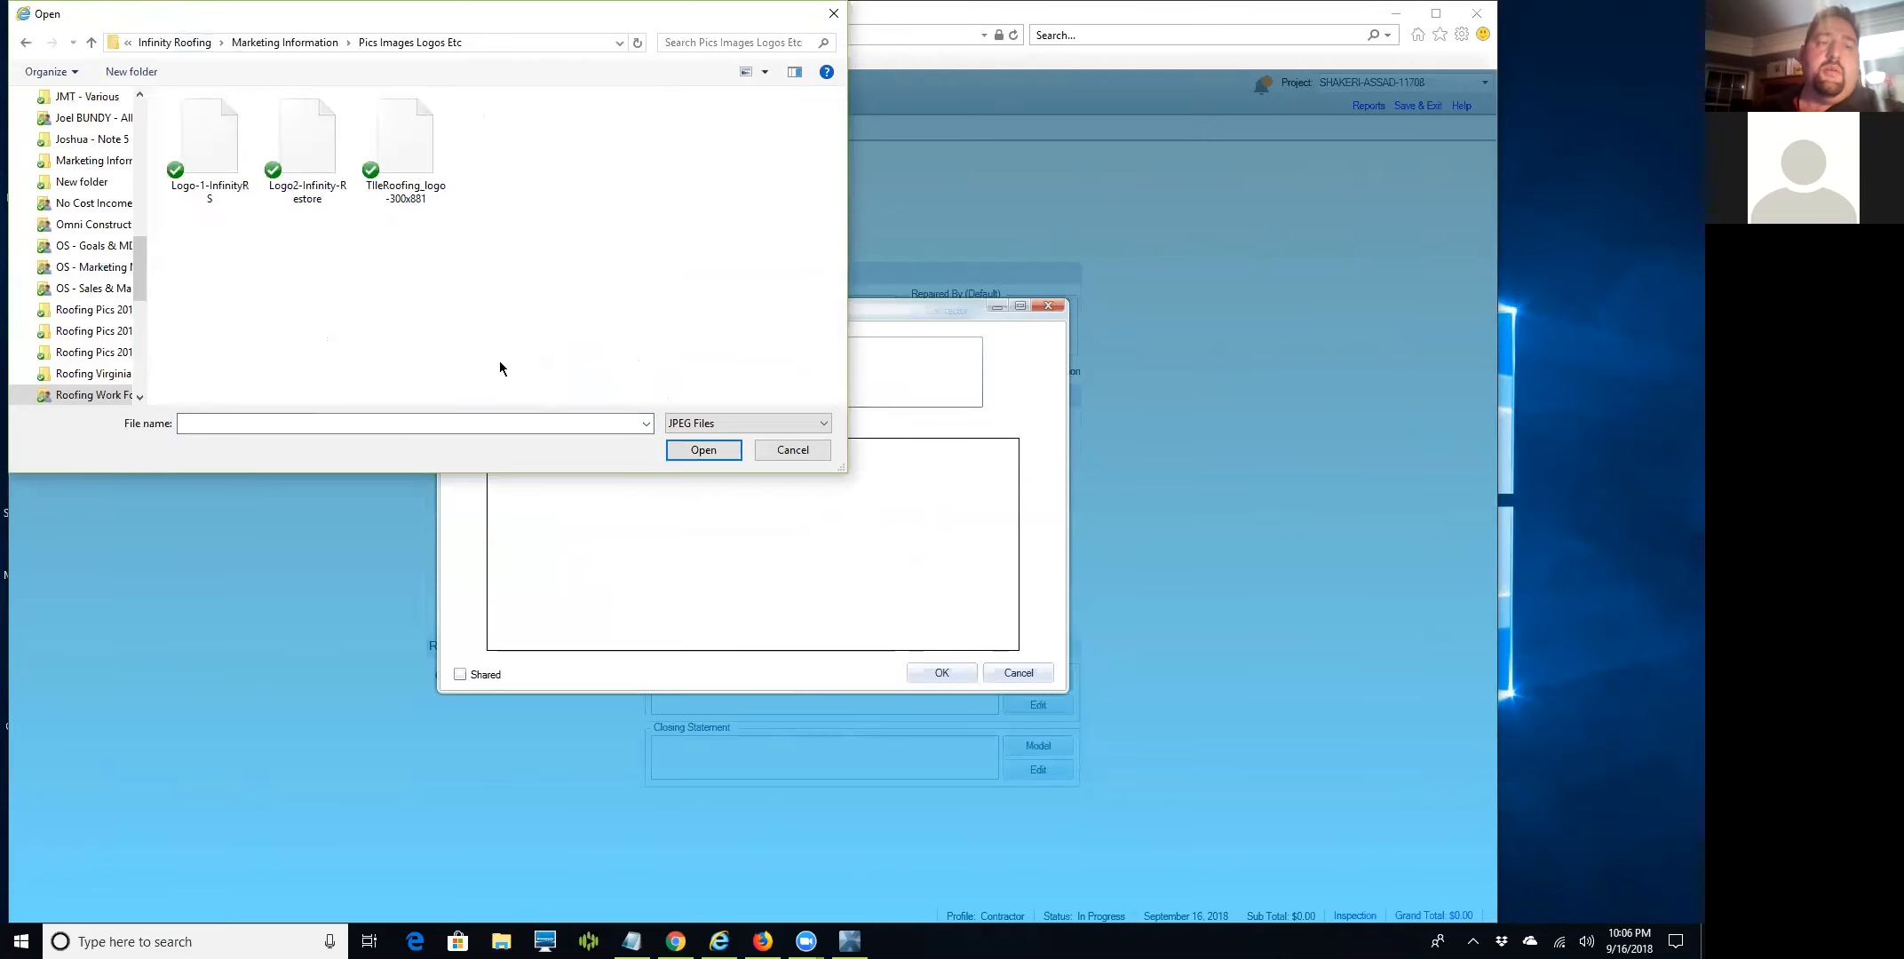
click(210, 161)
double_click(211, 160)
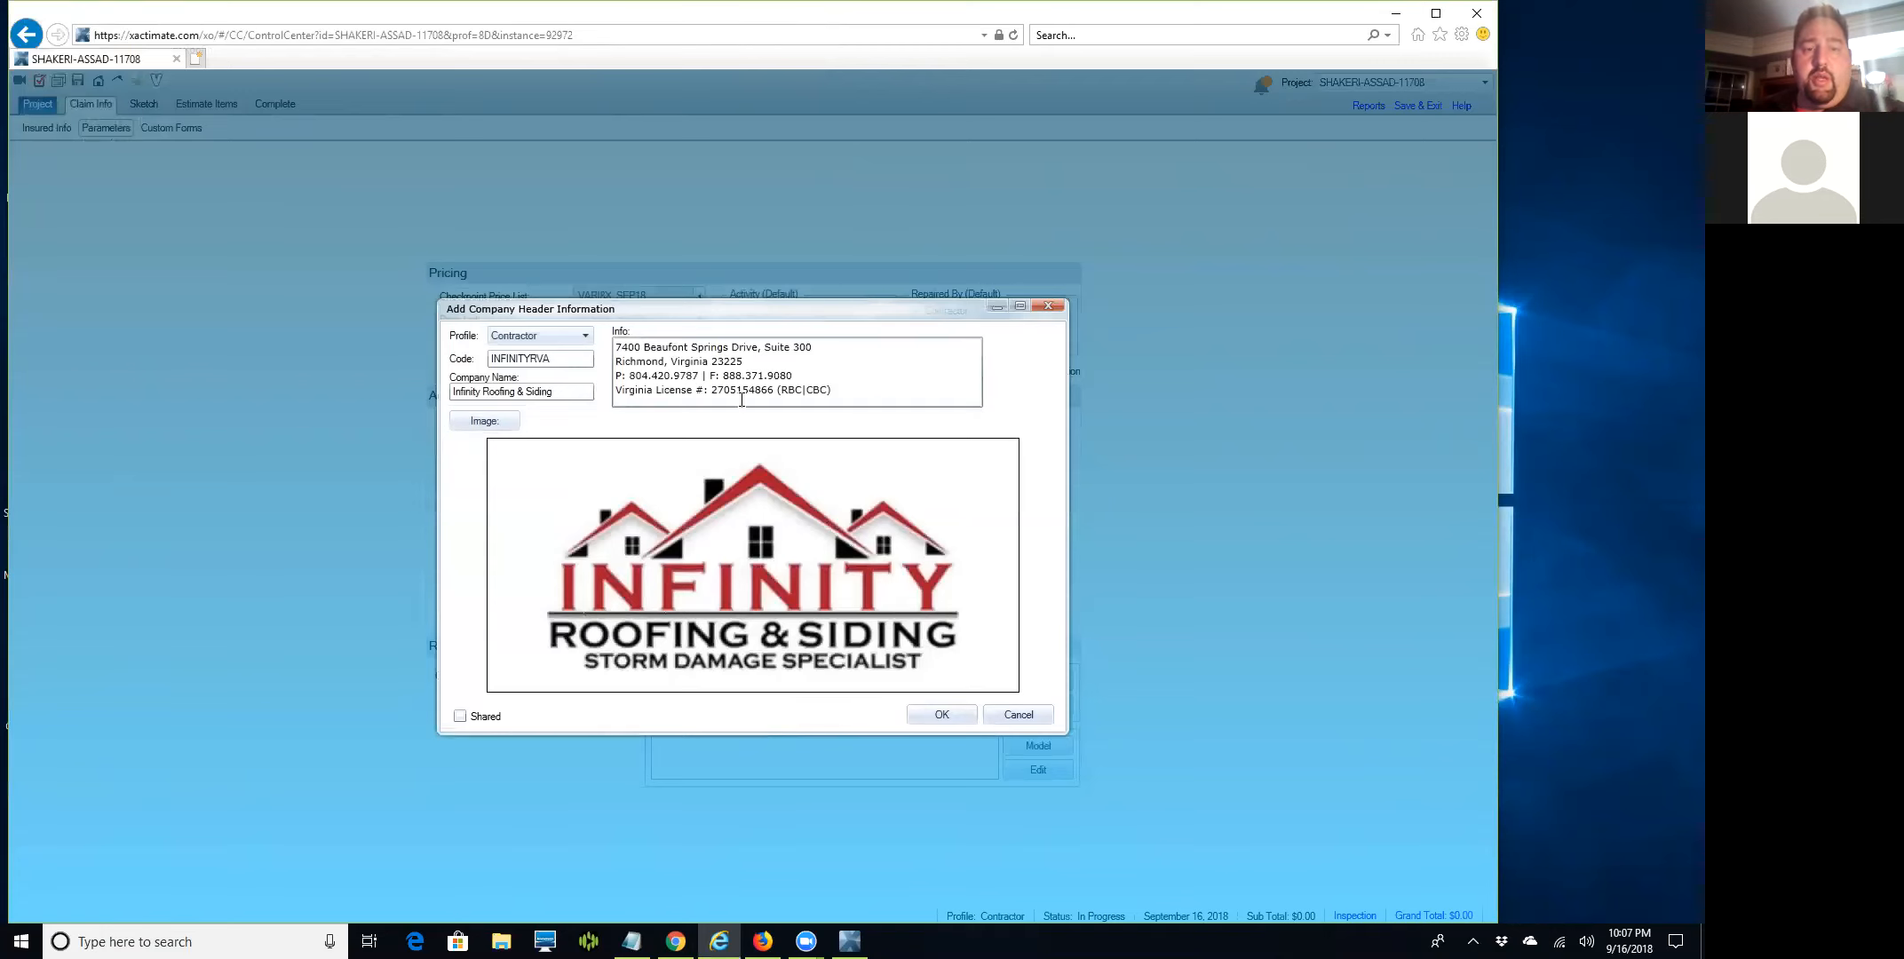
Save the company header with its logo and apply INFINITYRVA as the estimate's company header.
click(482, 420)
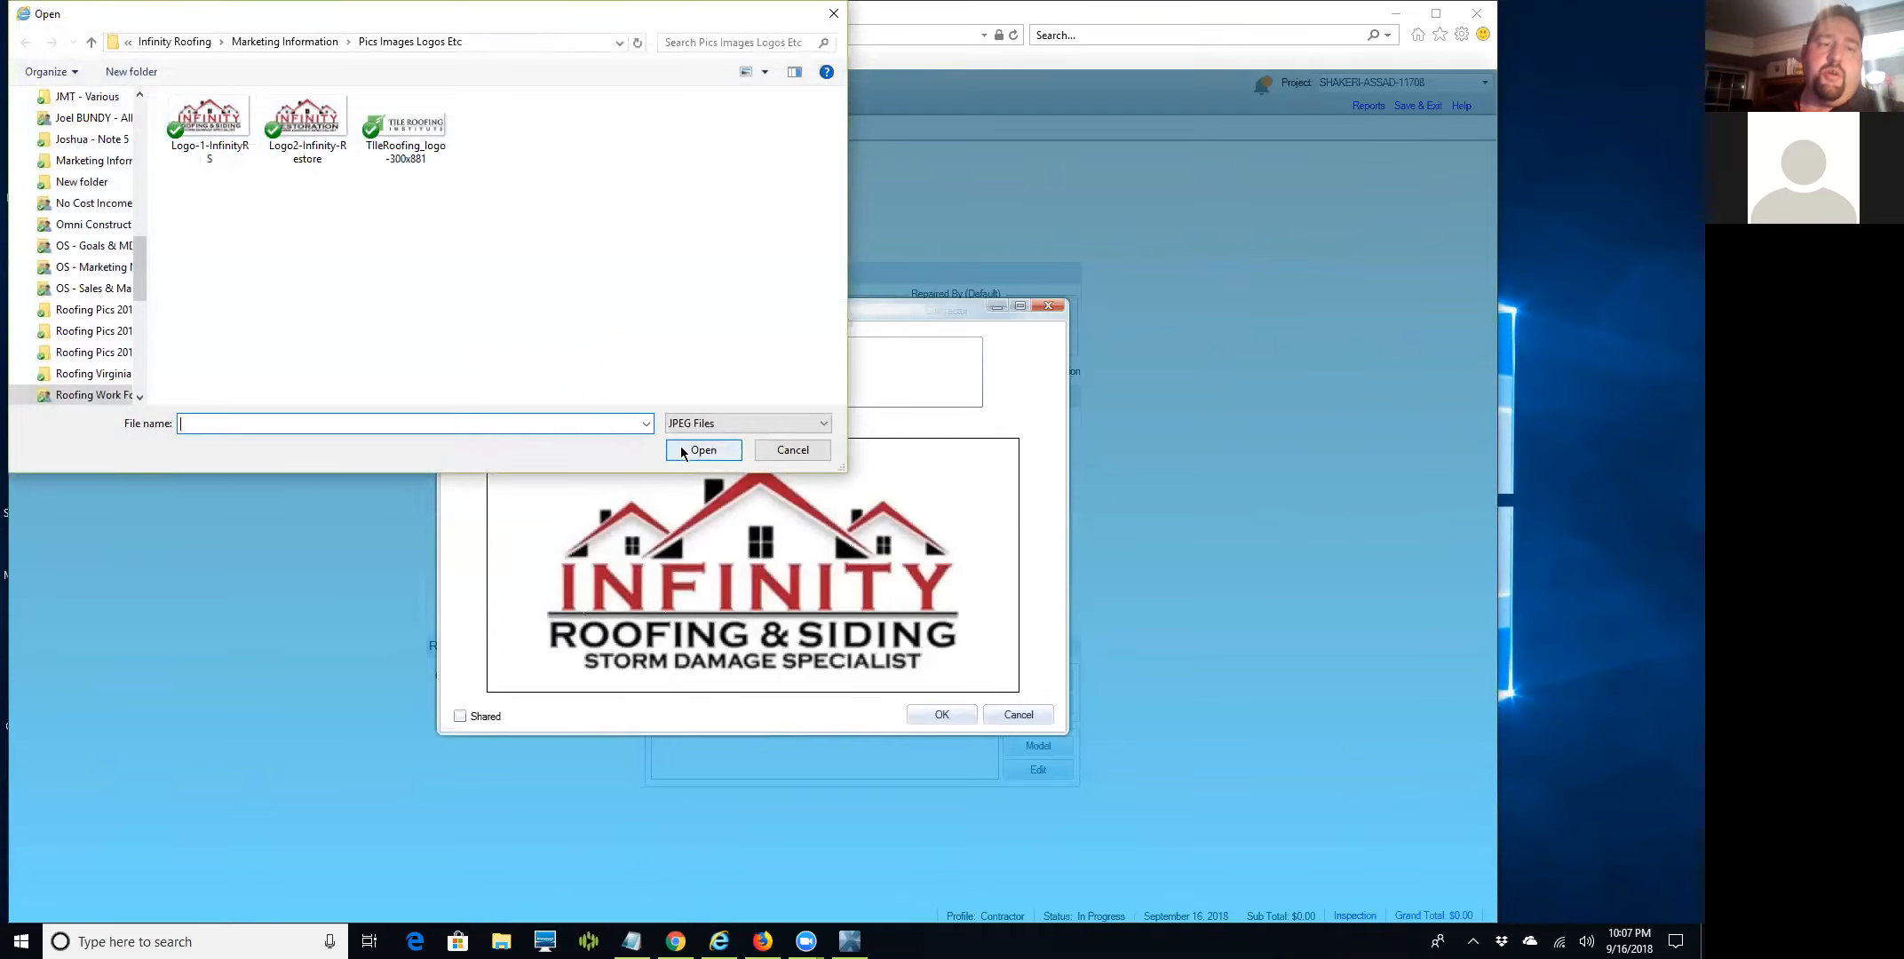
click(793, 456)
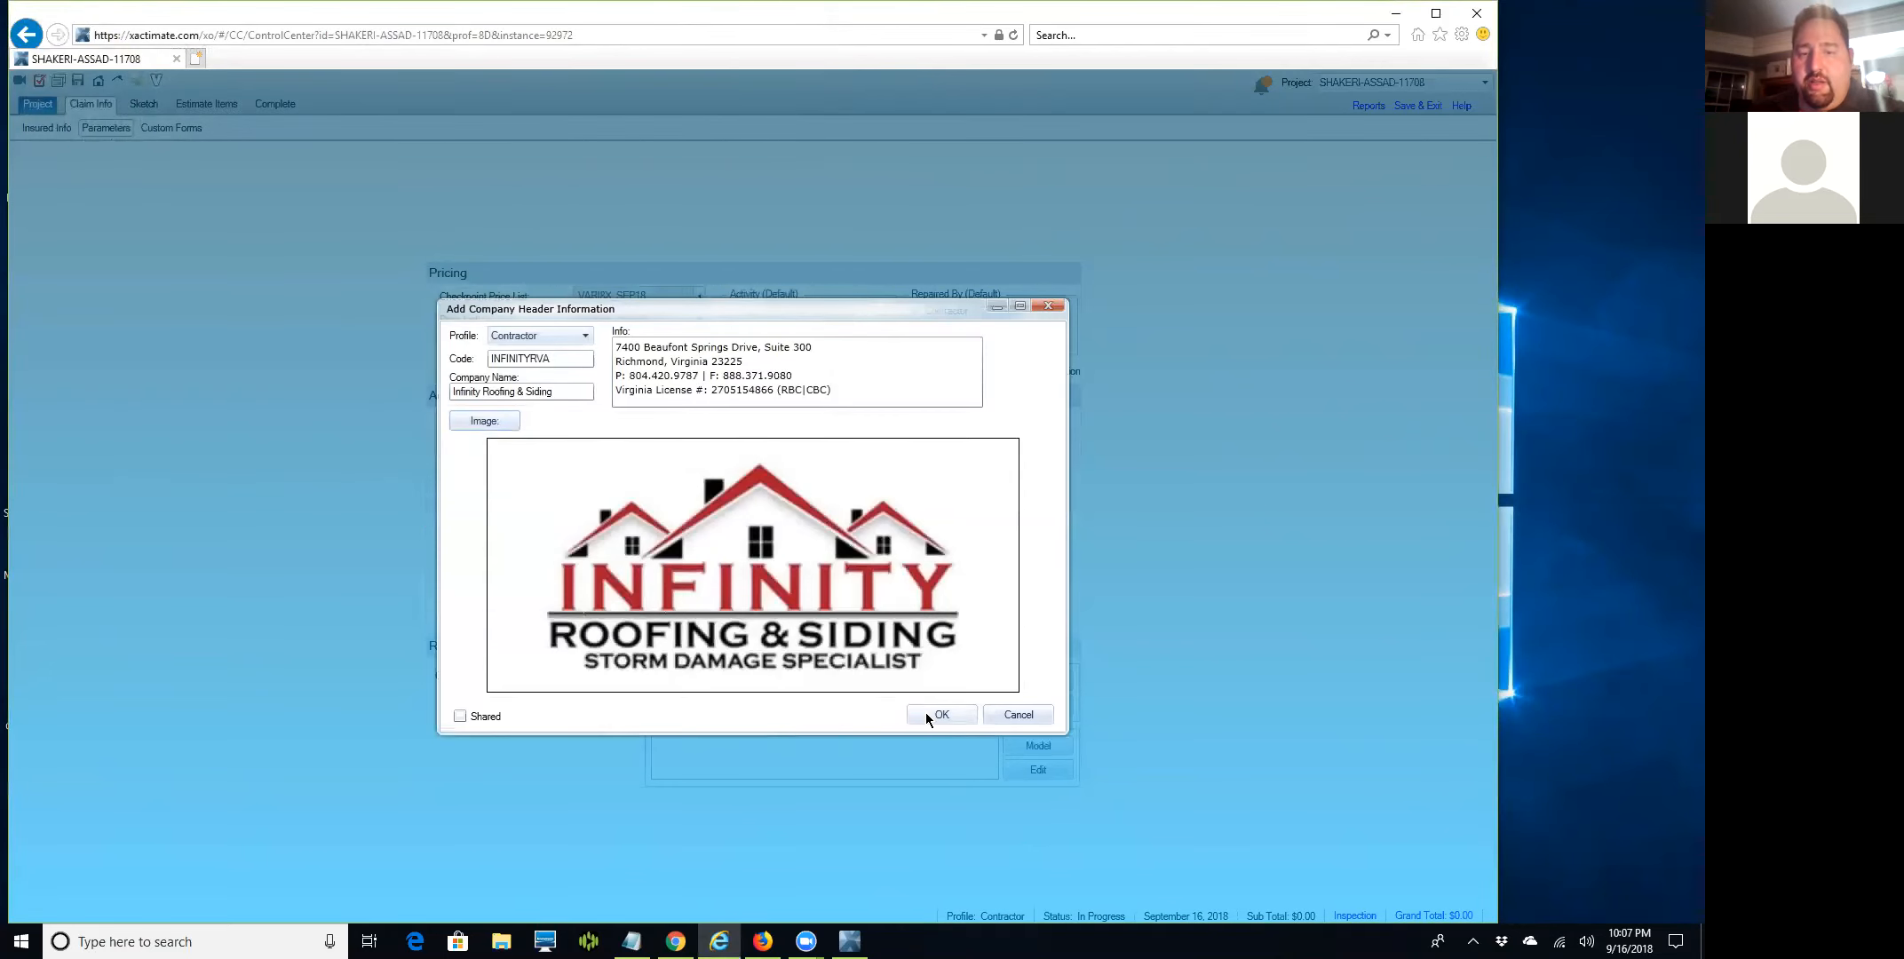
click(926, 716)
double_click(711, 459)
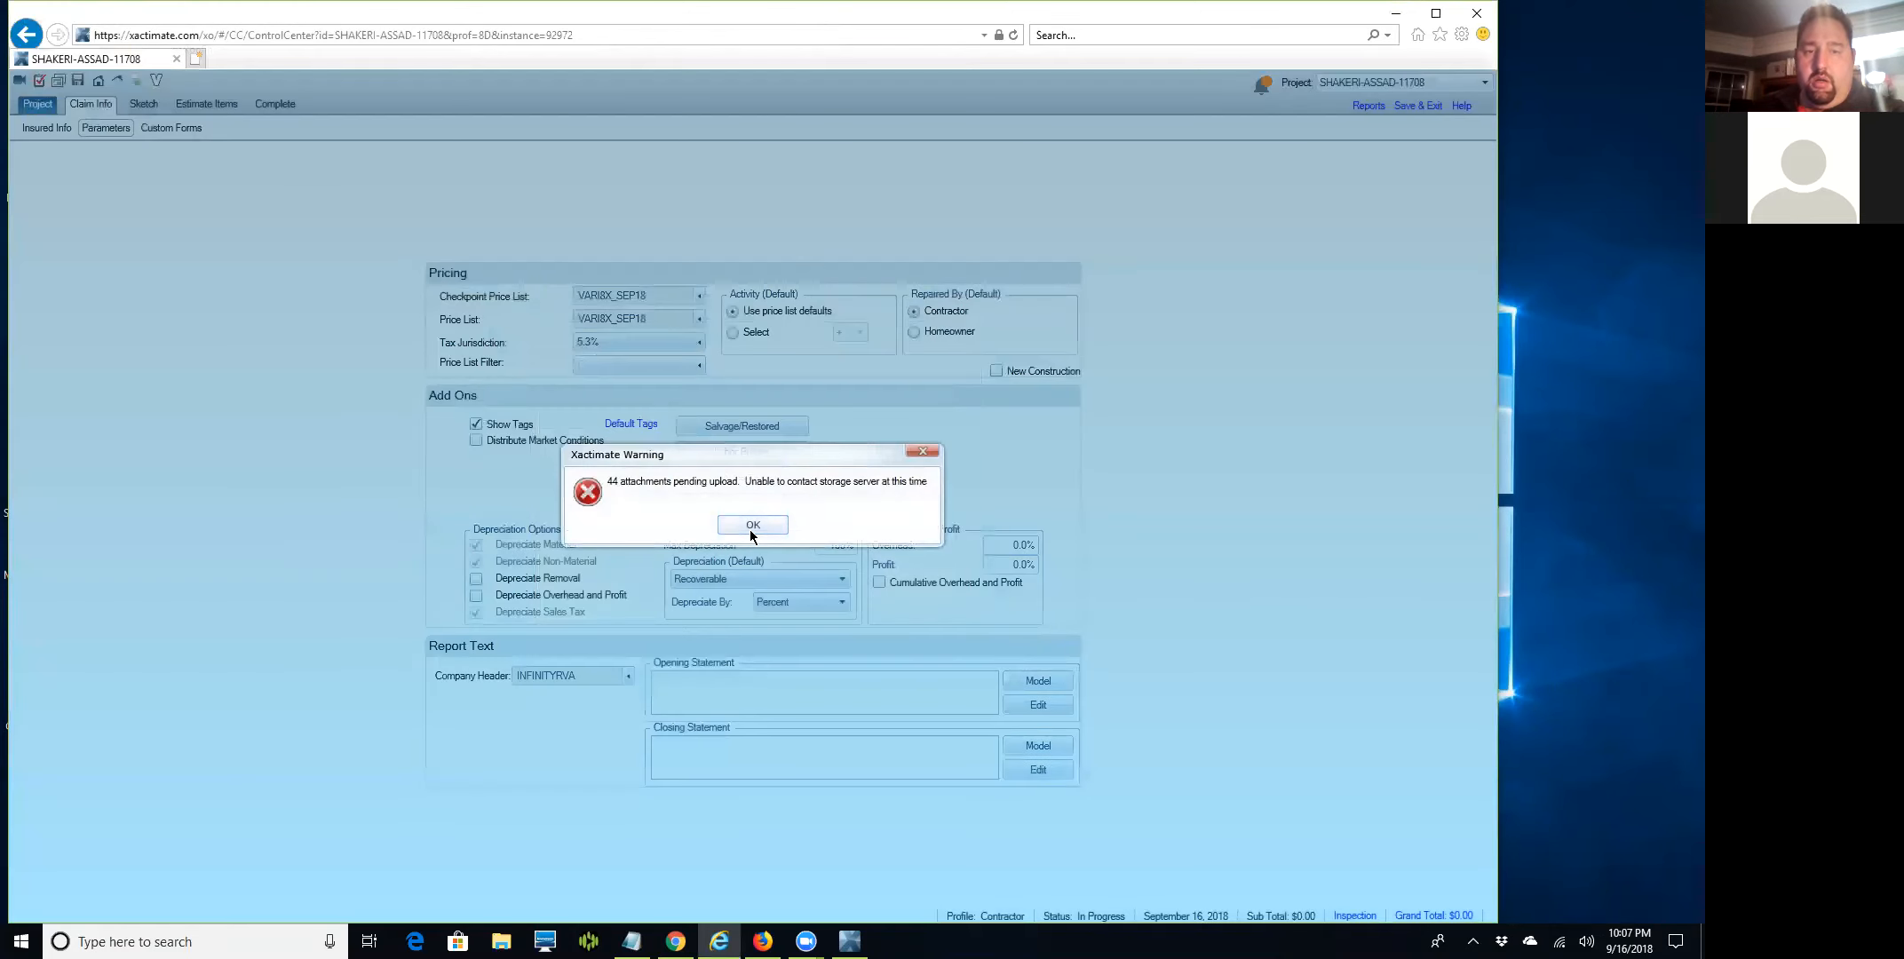
Dismiss the pending attachments upload warning.
click(751, 525)
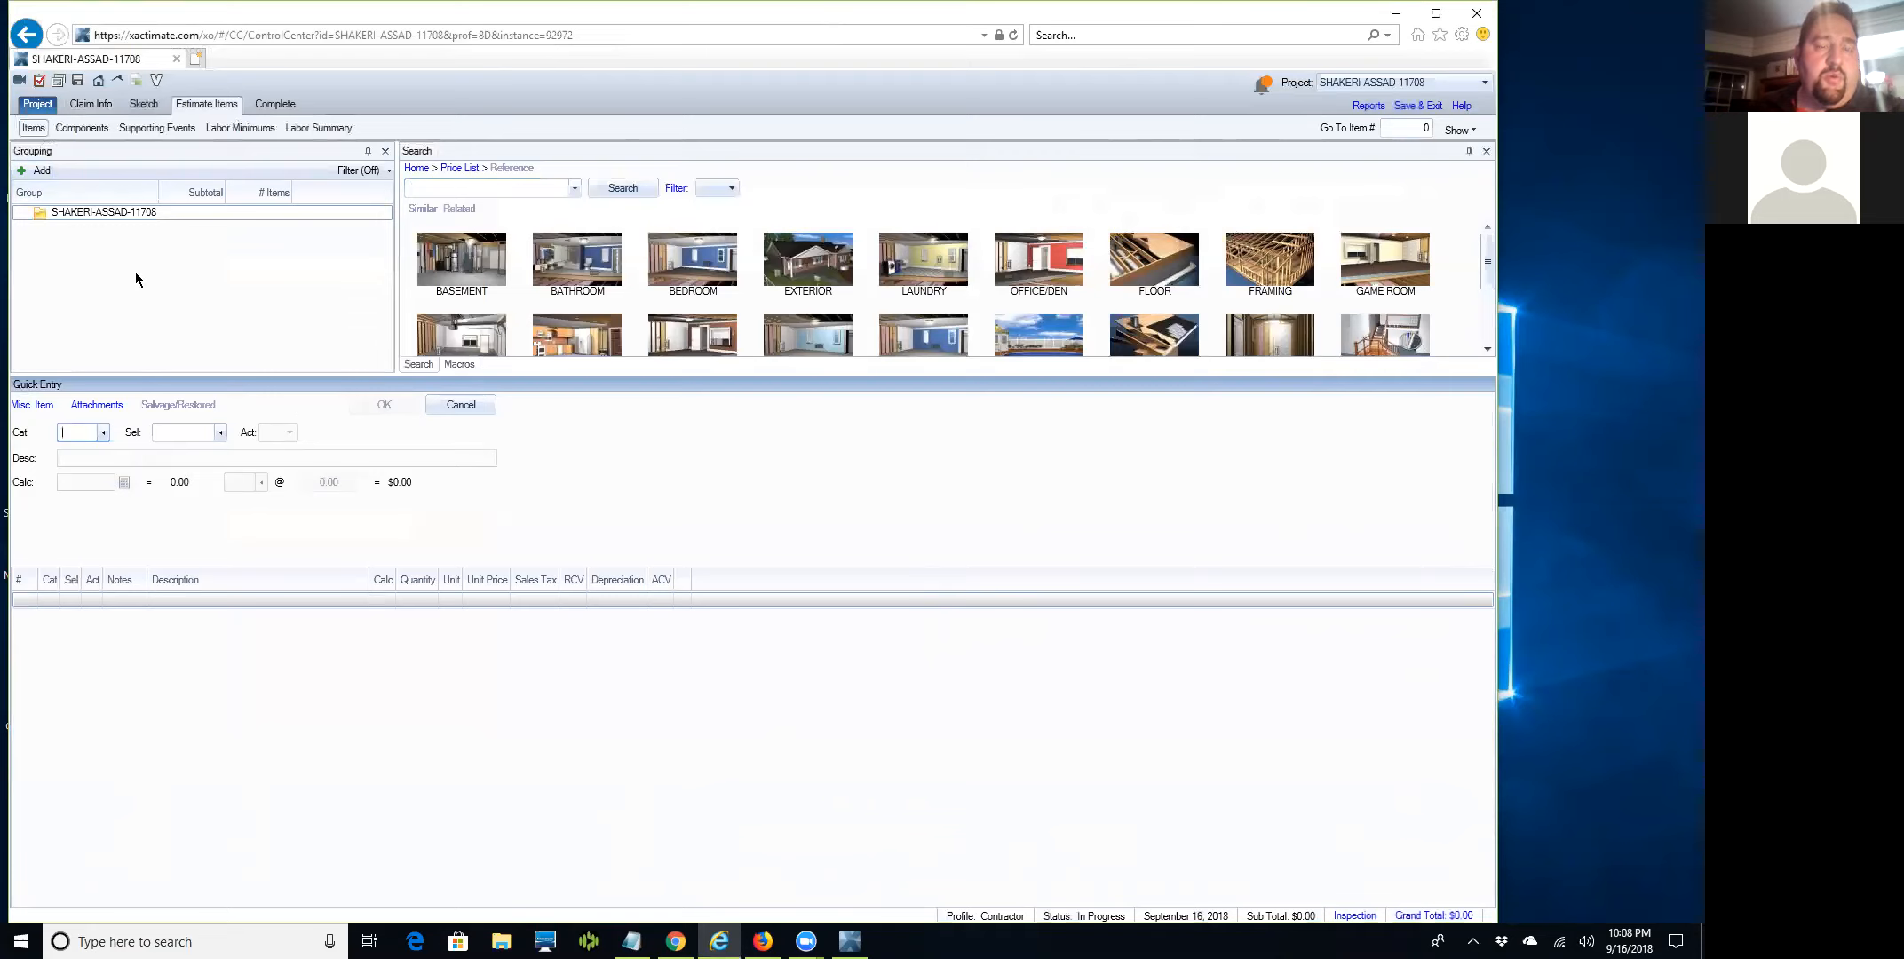
Select the estimate's top row in Grouping and open the New Group dialog.
click(113, 214)
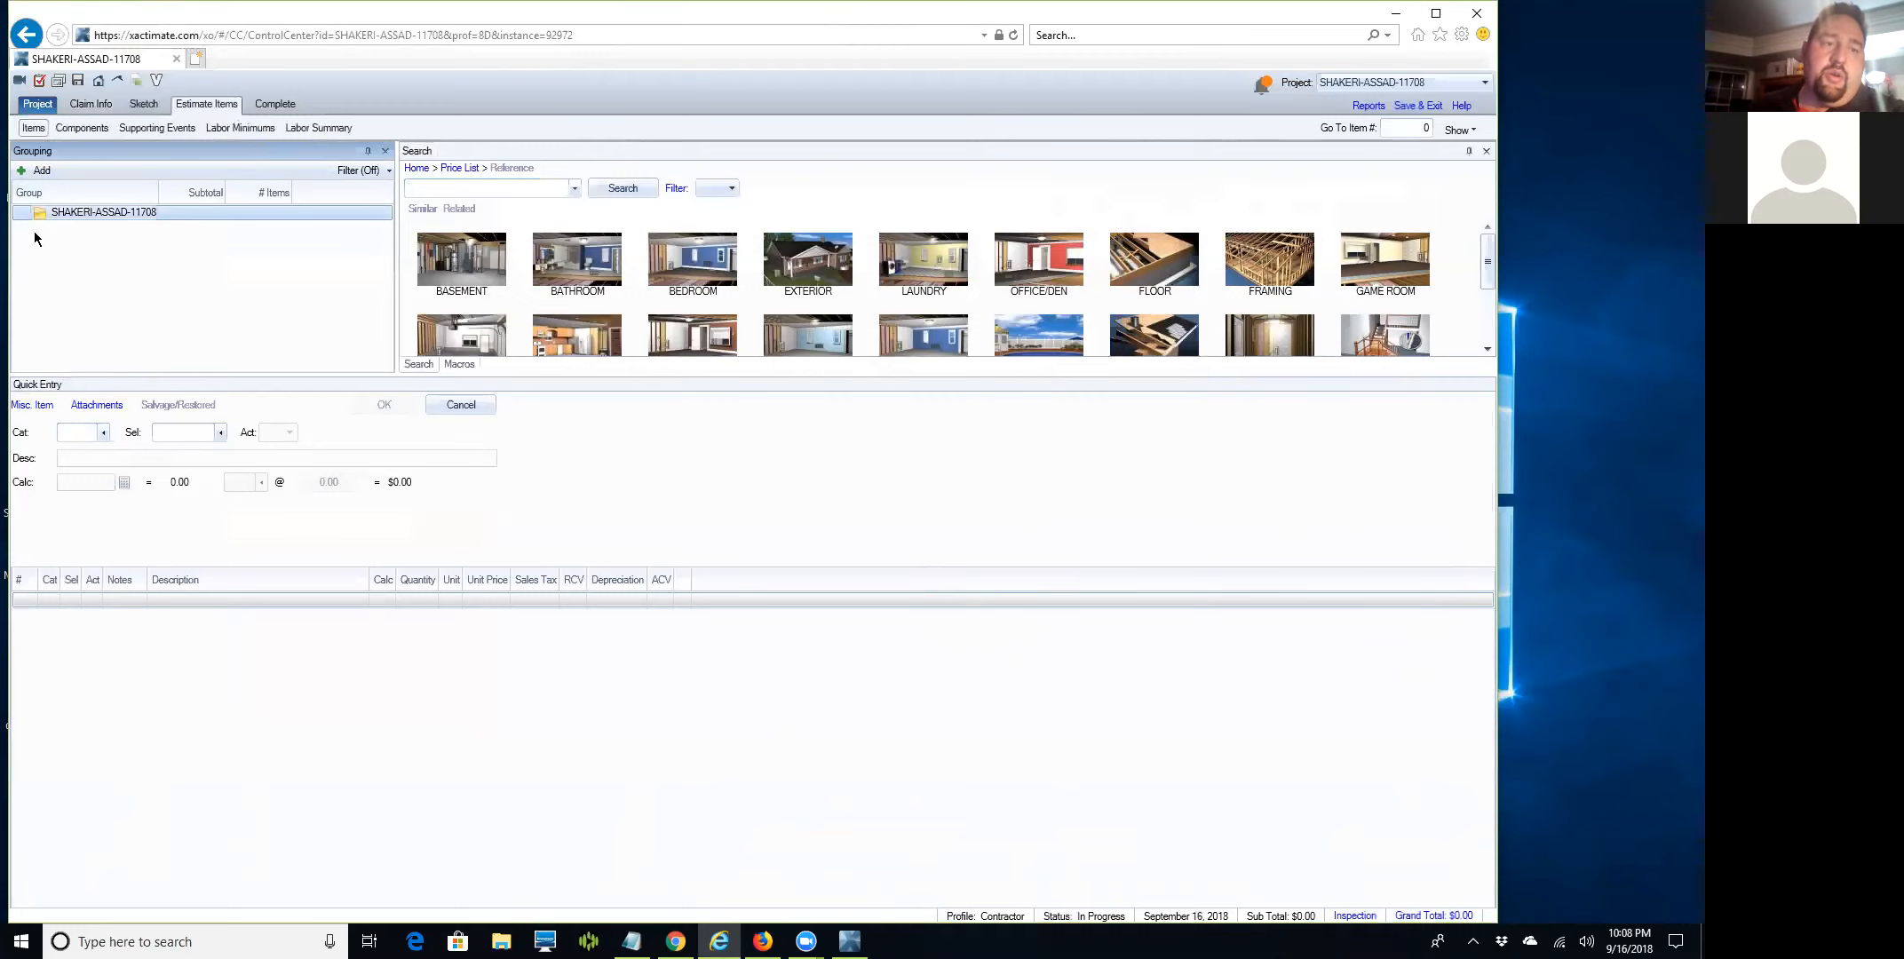
double_click(146, 330)
Create 'Roof' and 'Flat Roof' groups, leaving Flat Roof beside Roof under the estimate.
text(Roof)
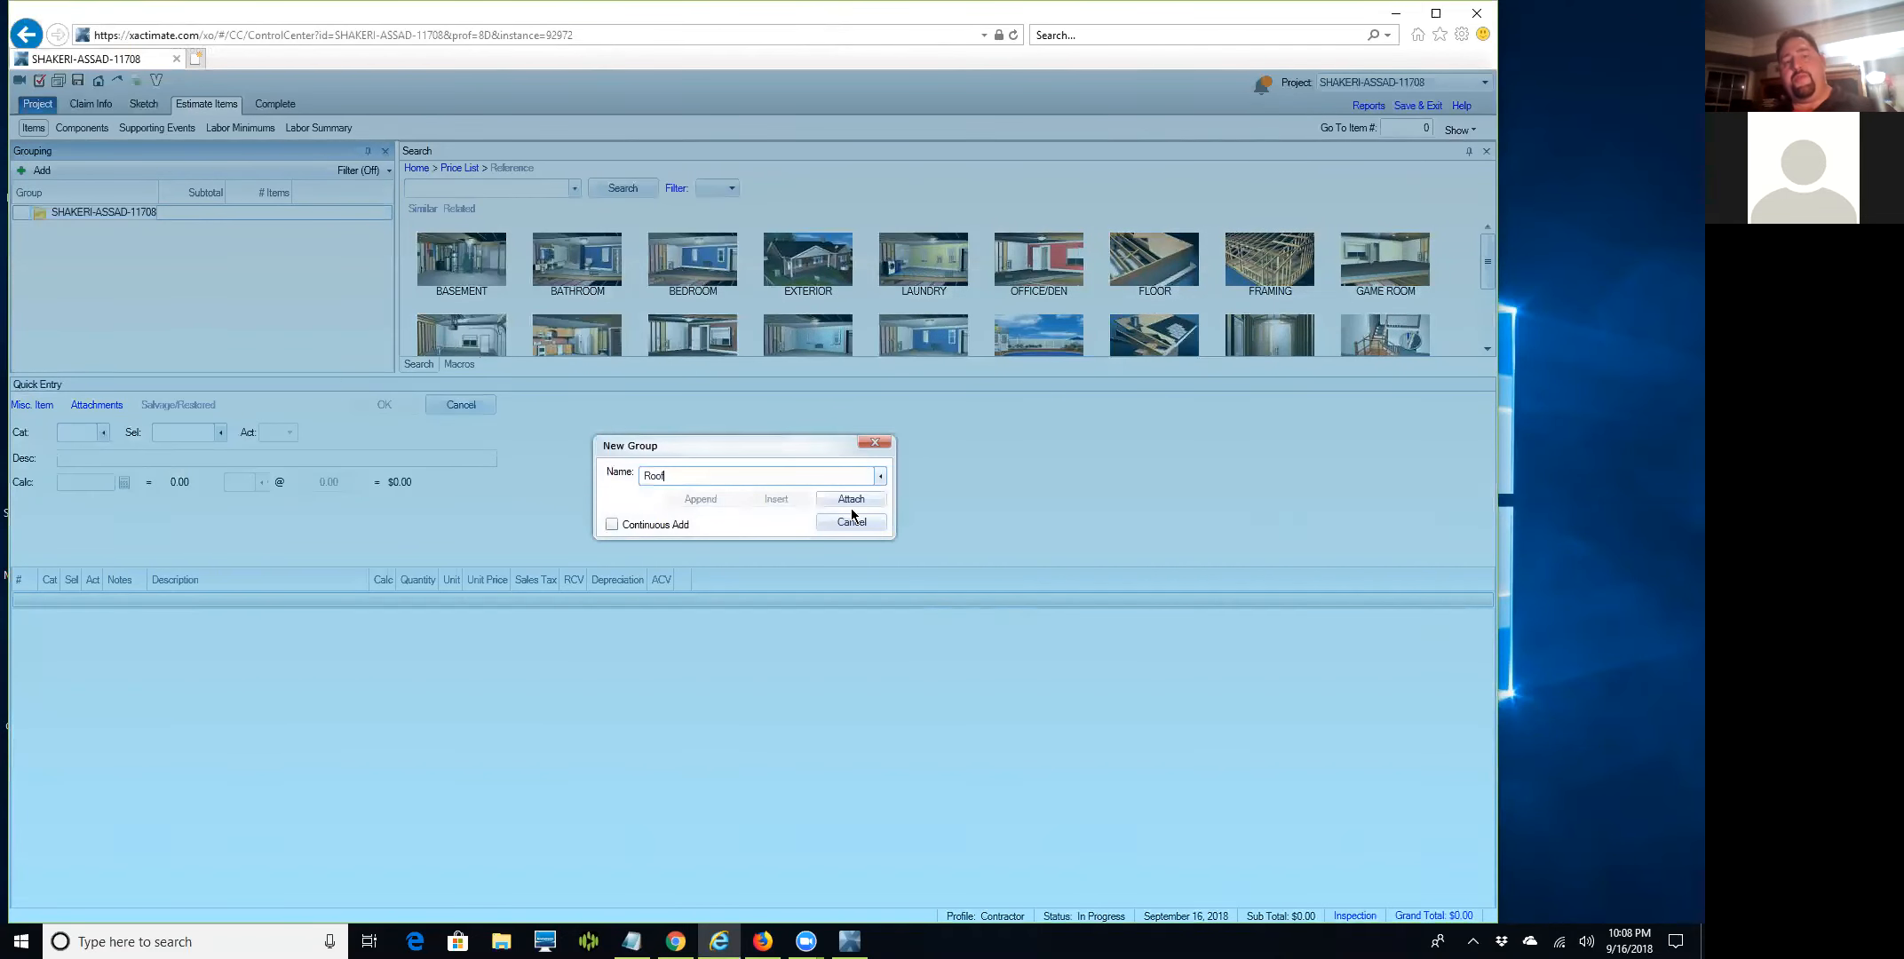
key(Return)
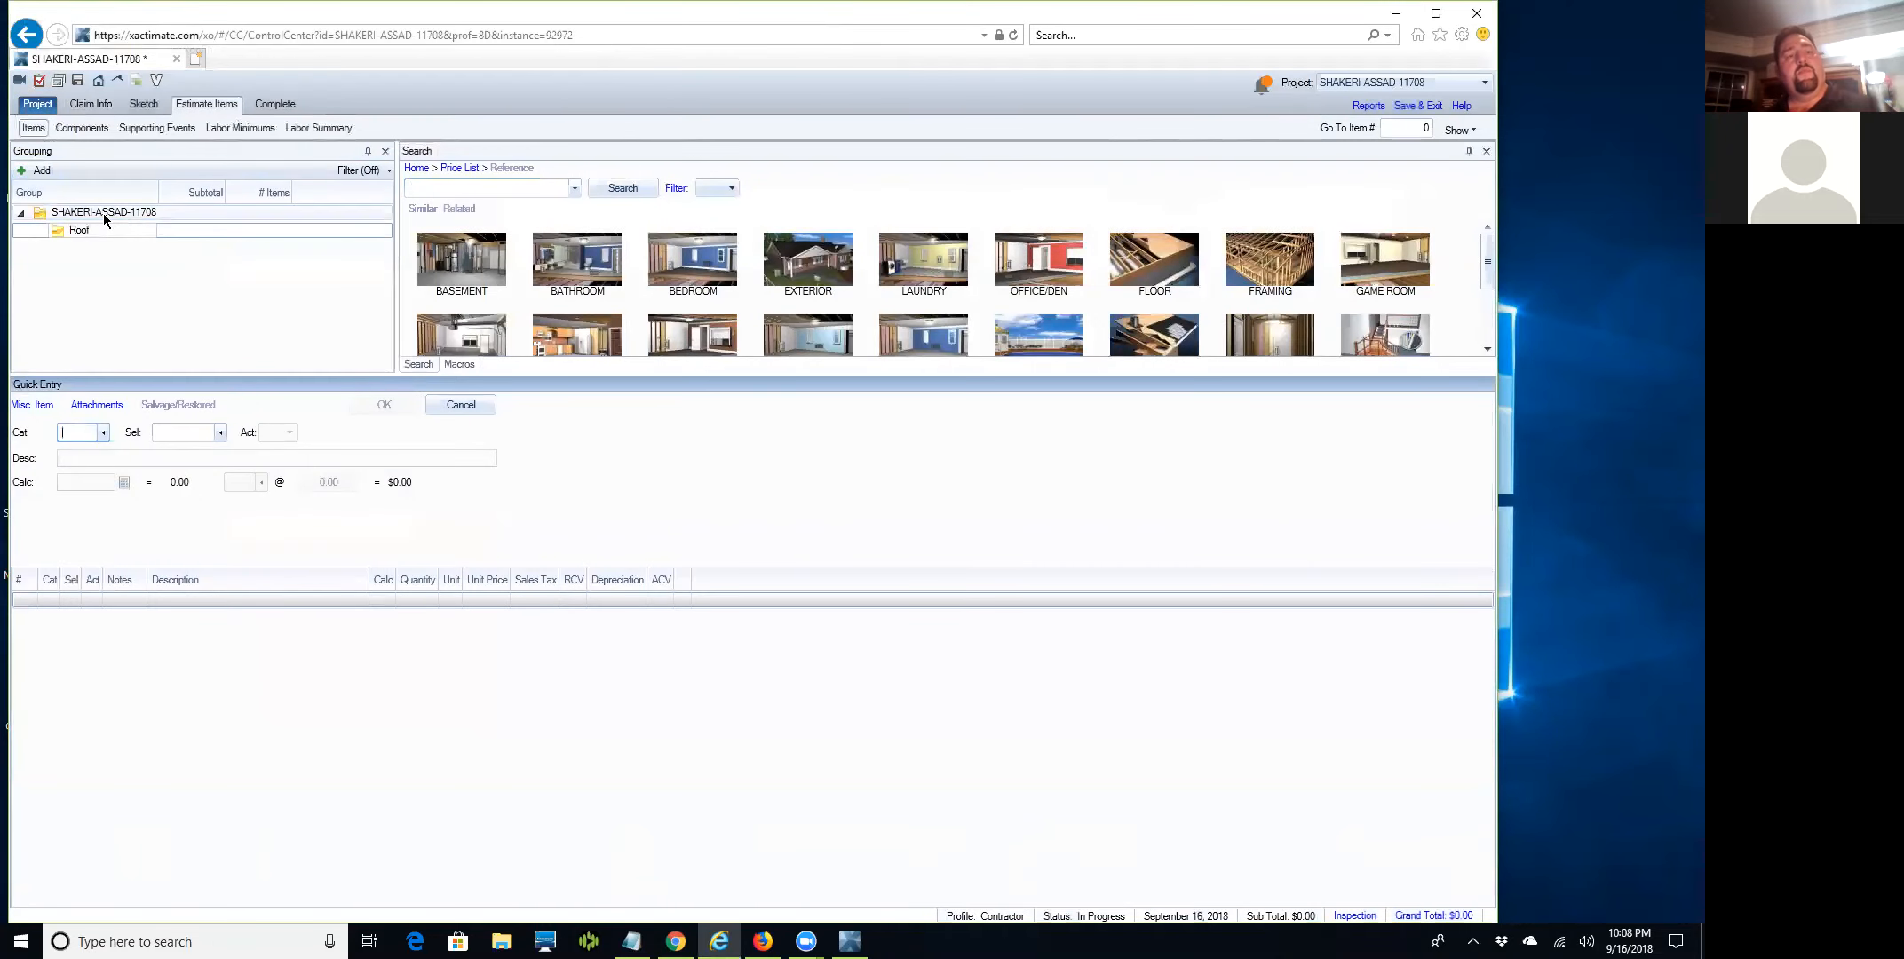
click(102, 228)
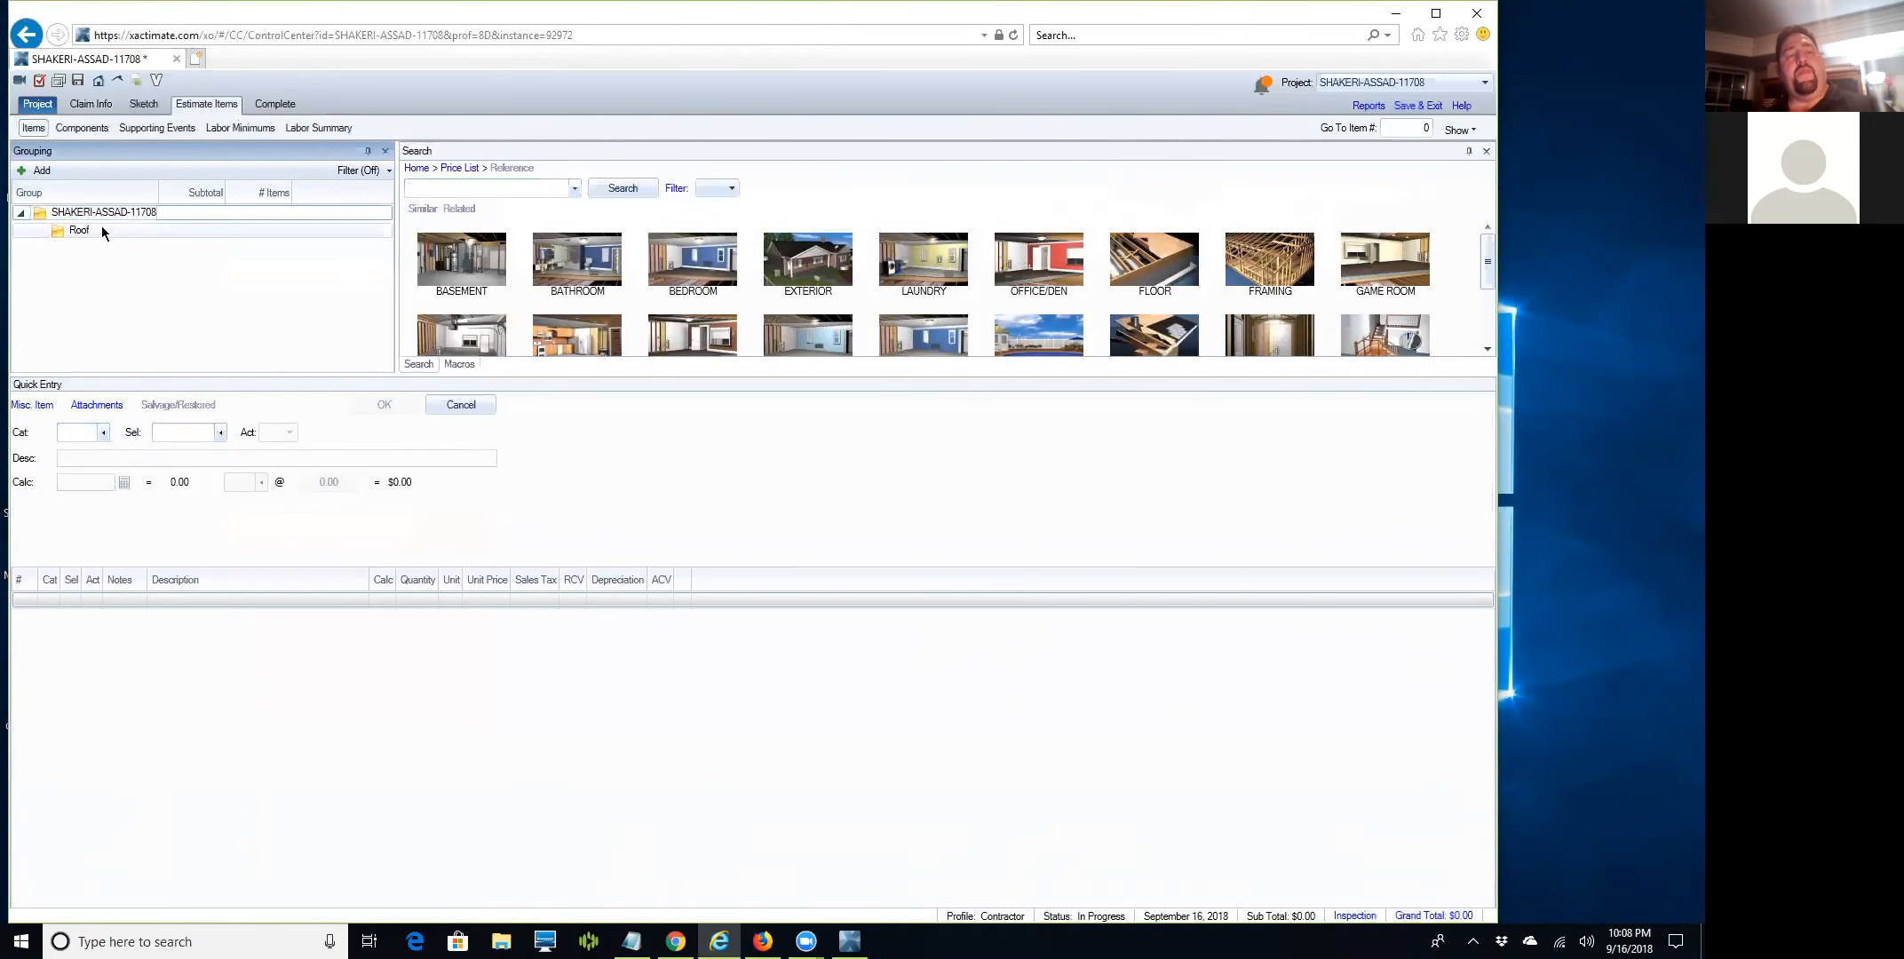
click(25, 175)
text(Flat Roof)
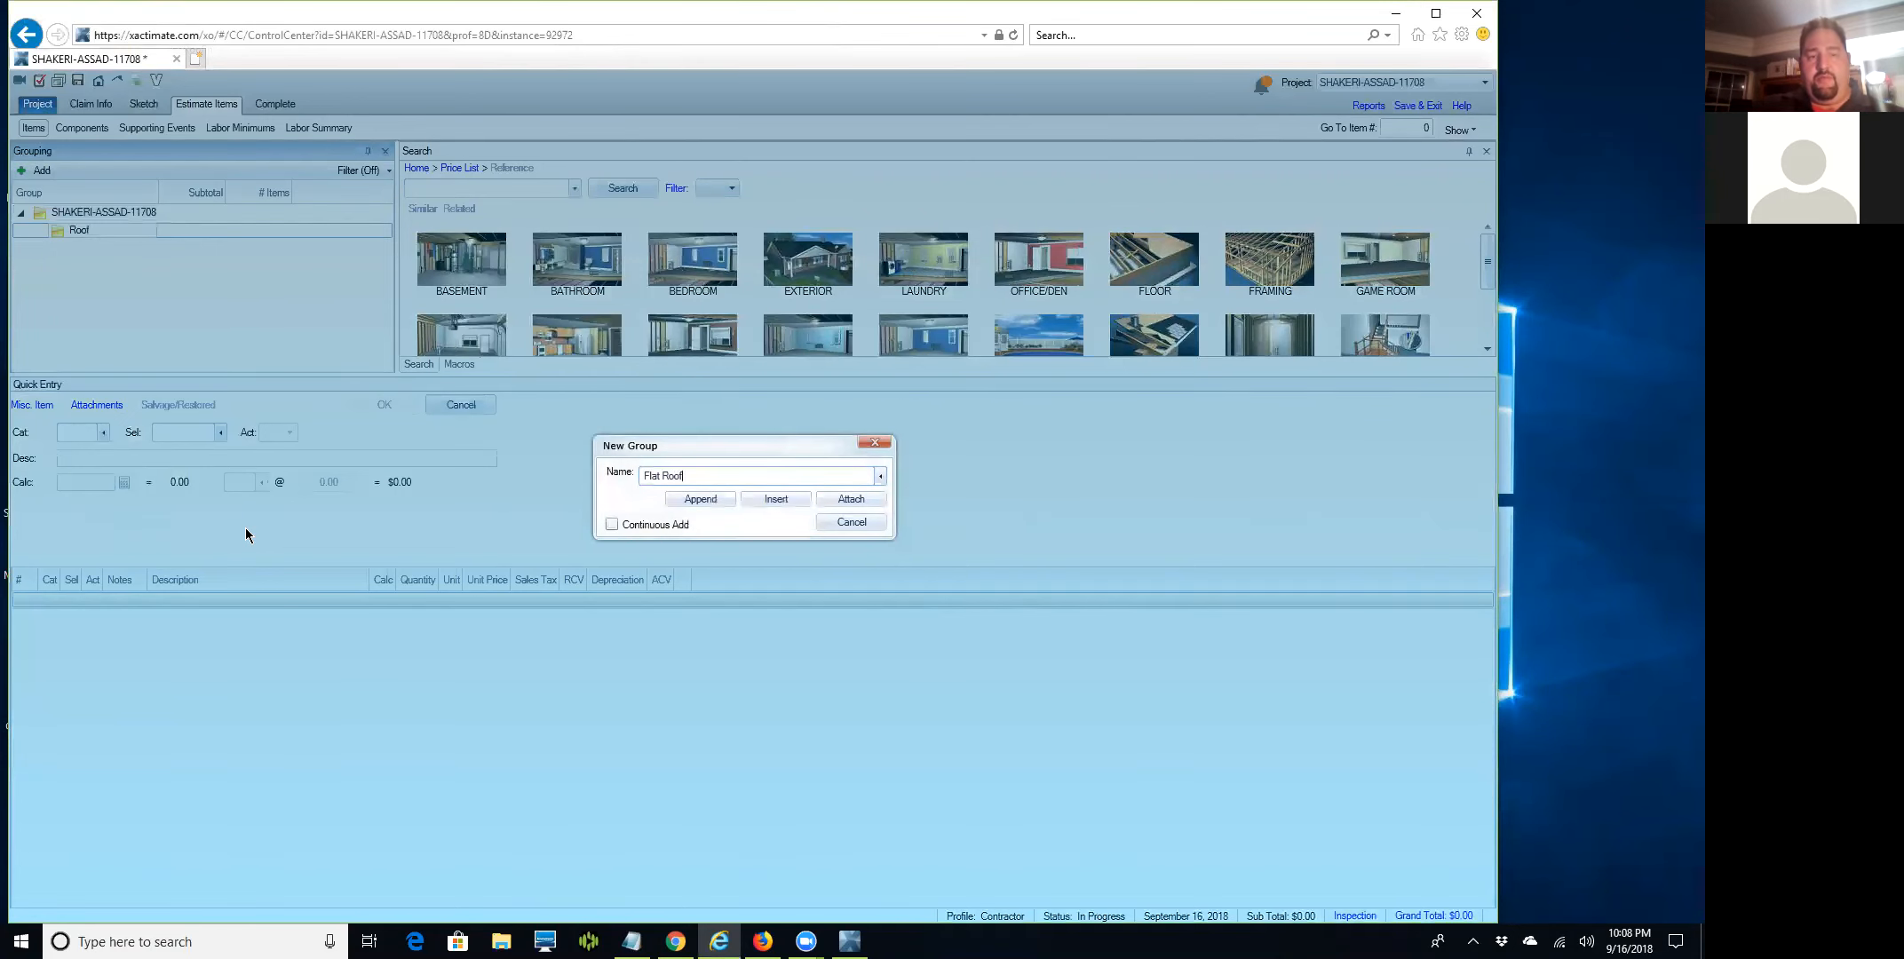
key(Return)
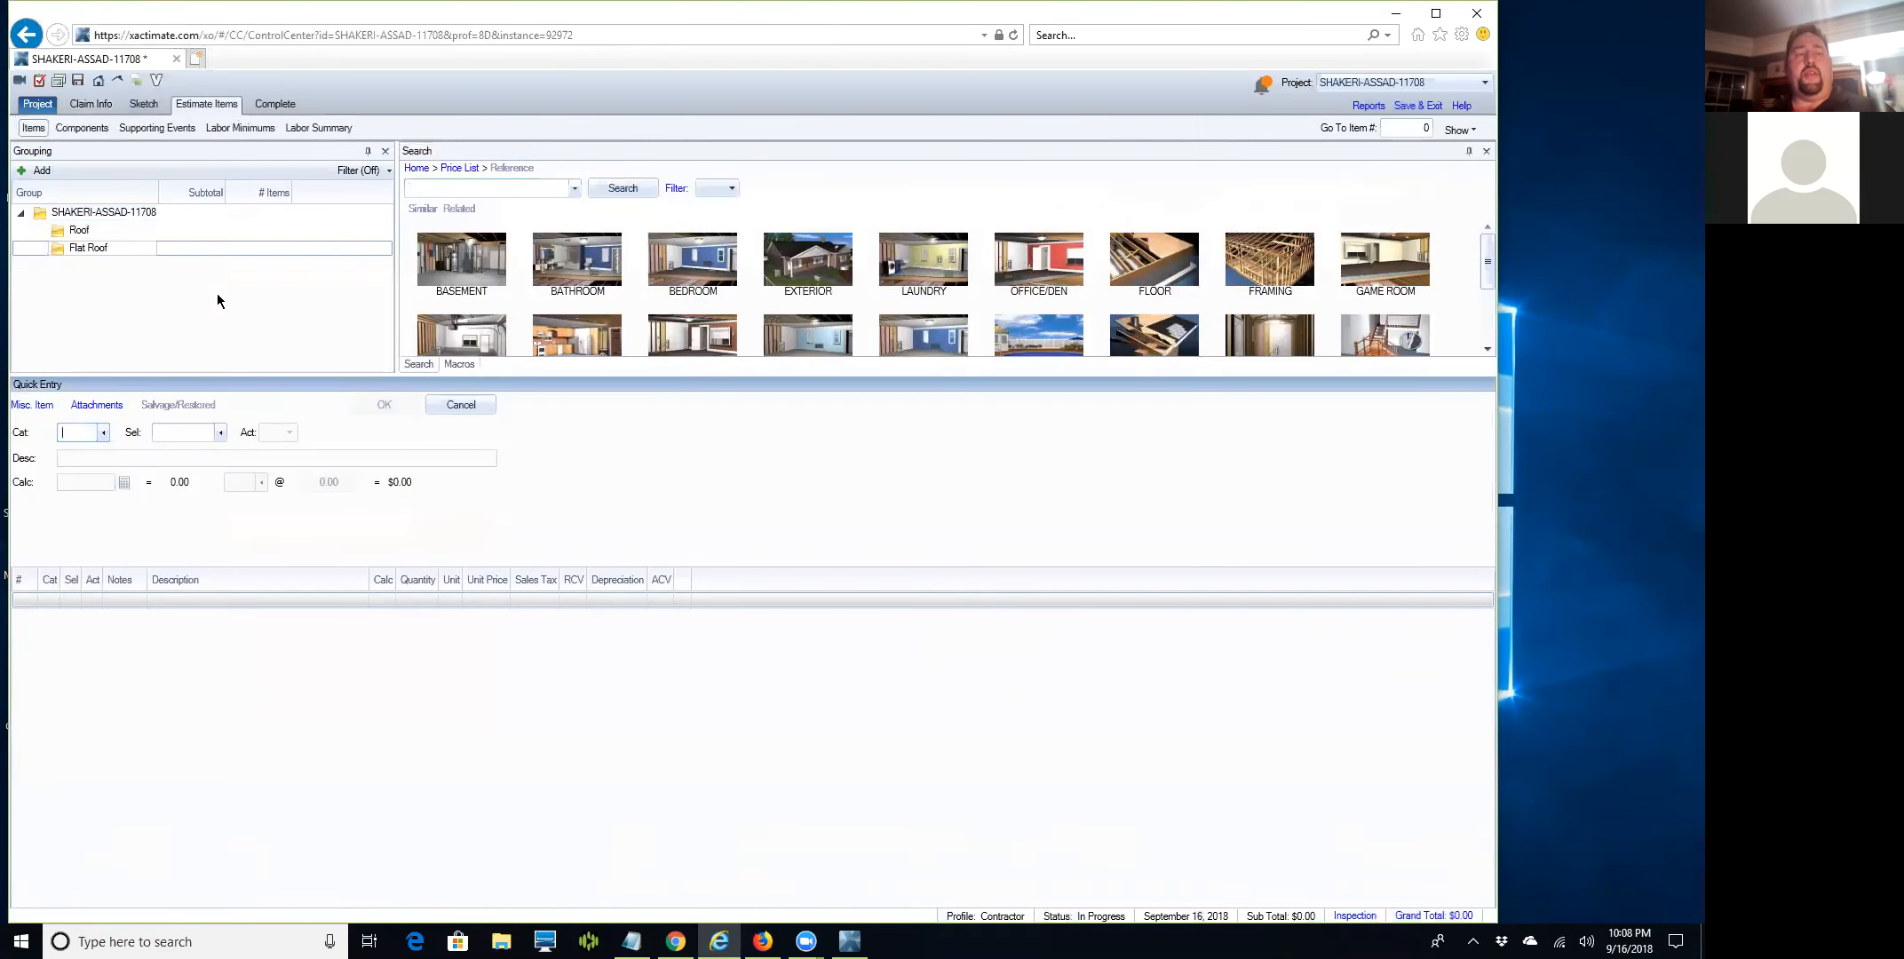
drag(61, 254, 57, 235)
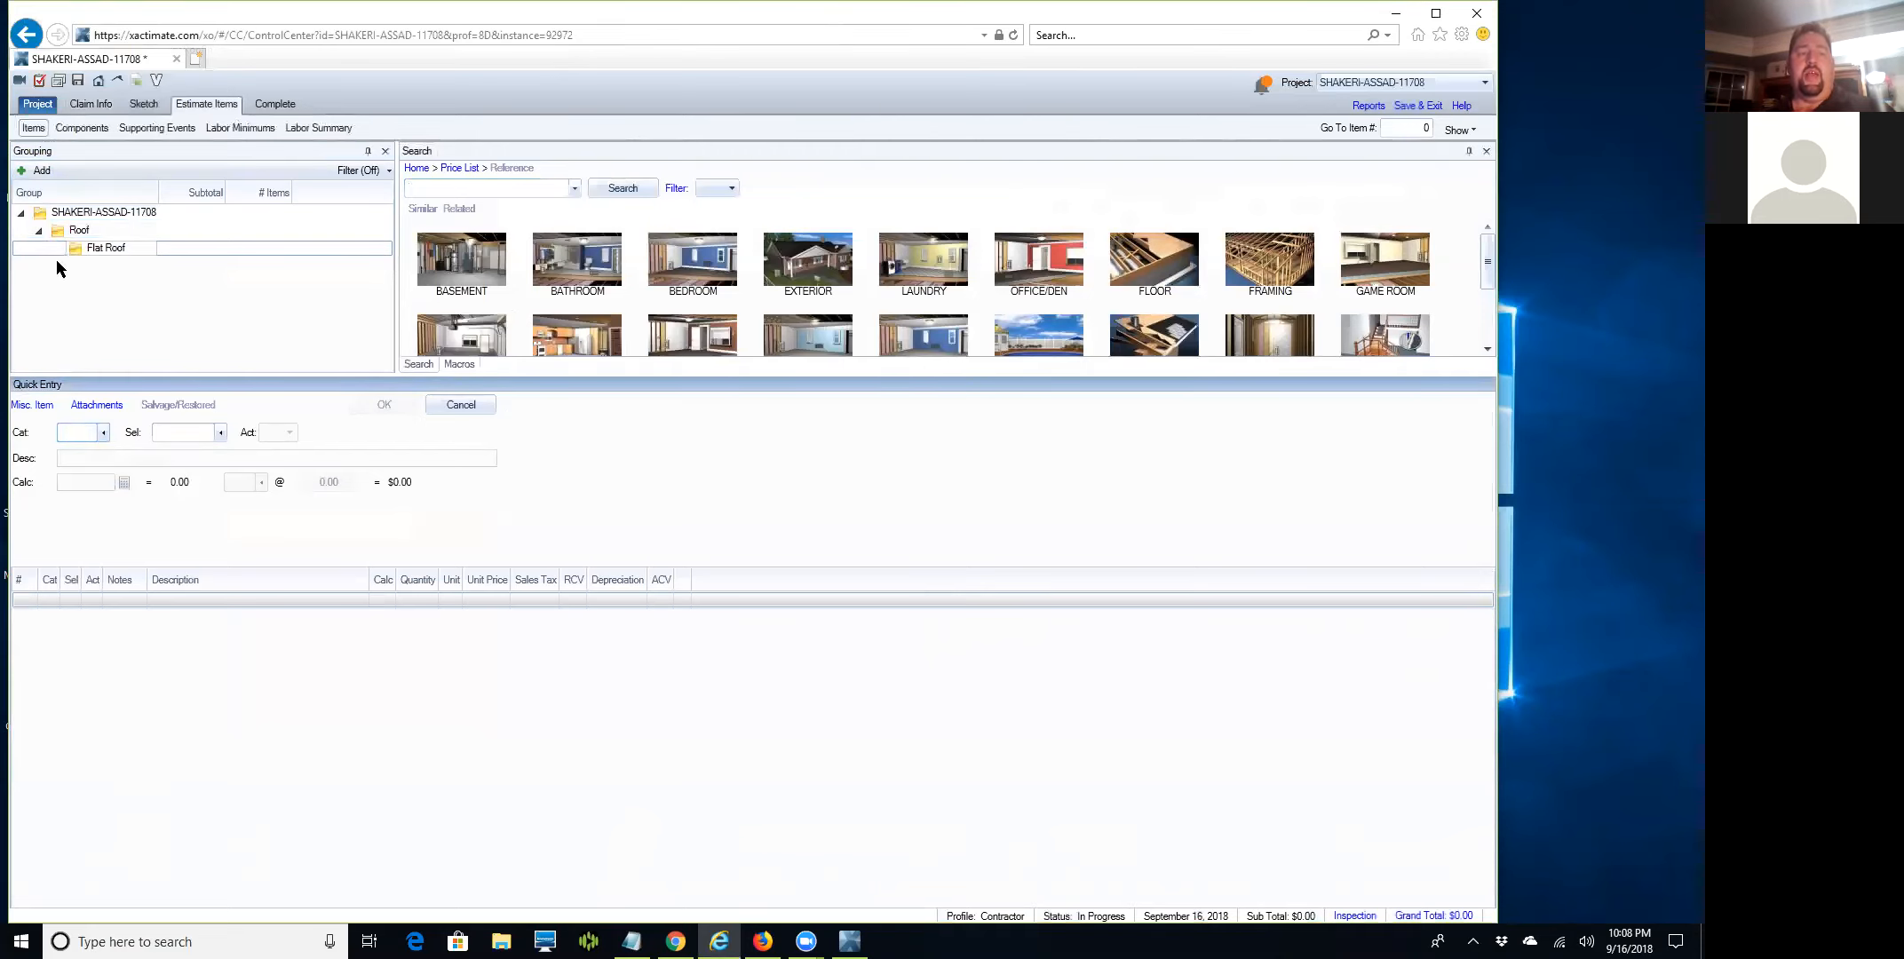
drag(74, 252, 18, 237)
click(92, 294)
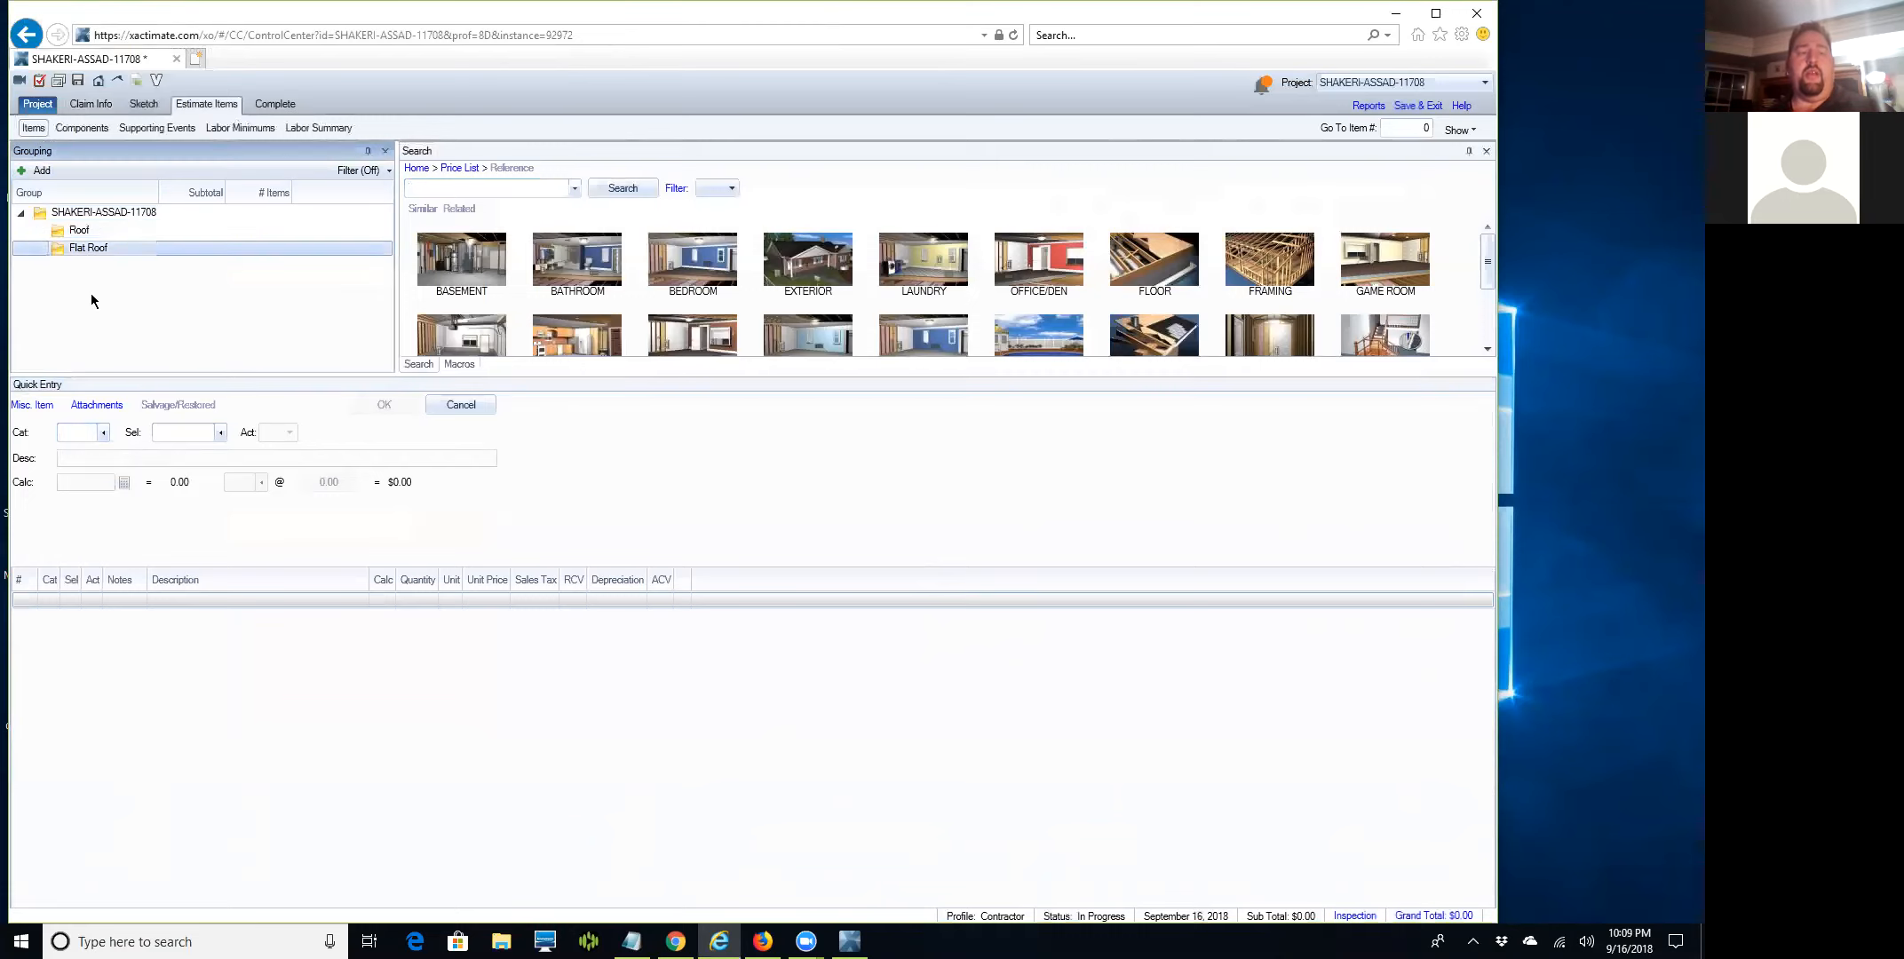
Delete the Flat Roof group.
right_click(28, 252)
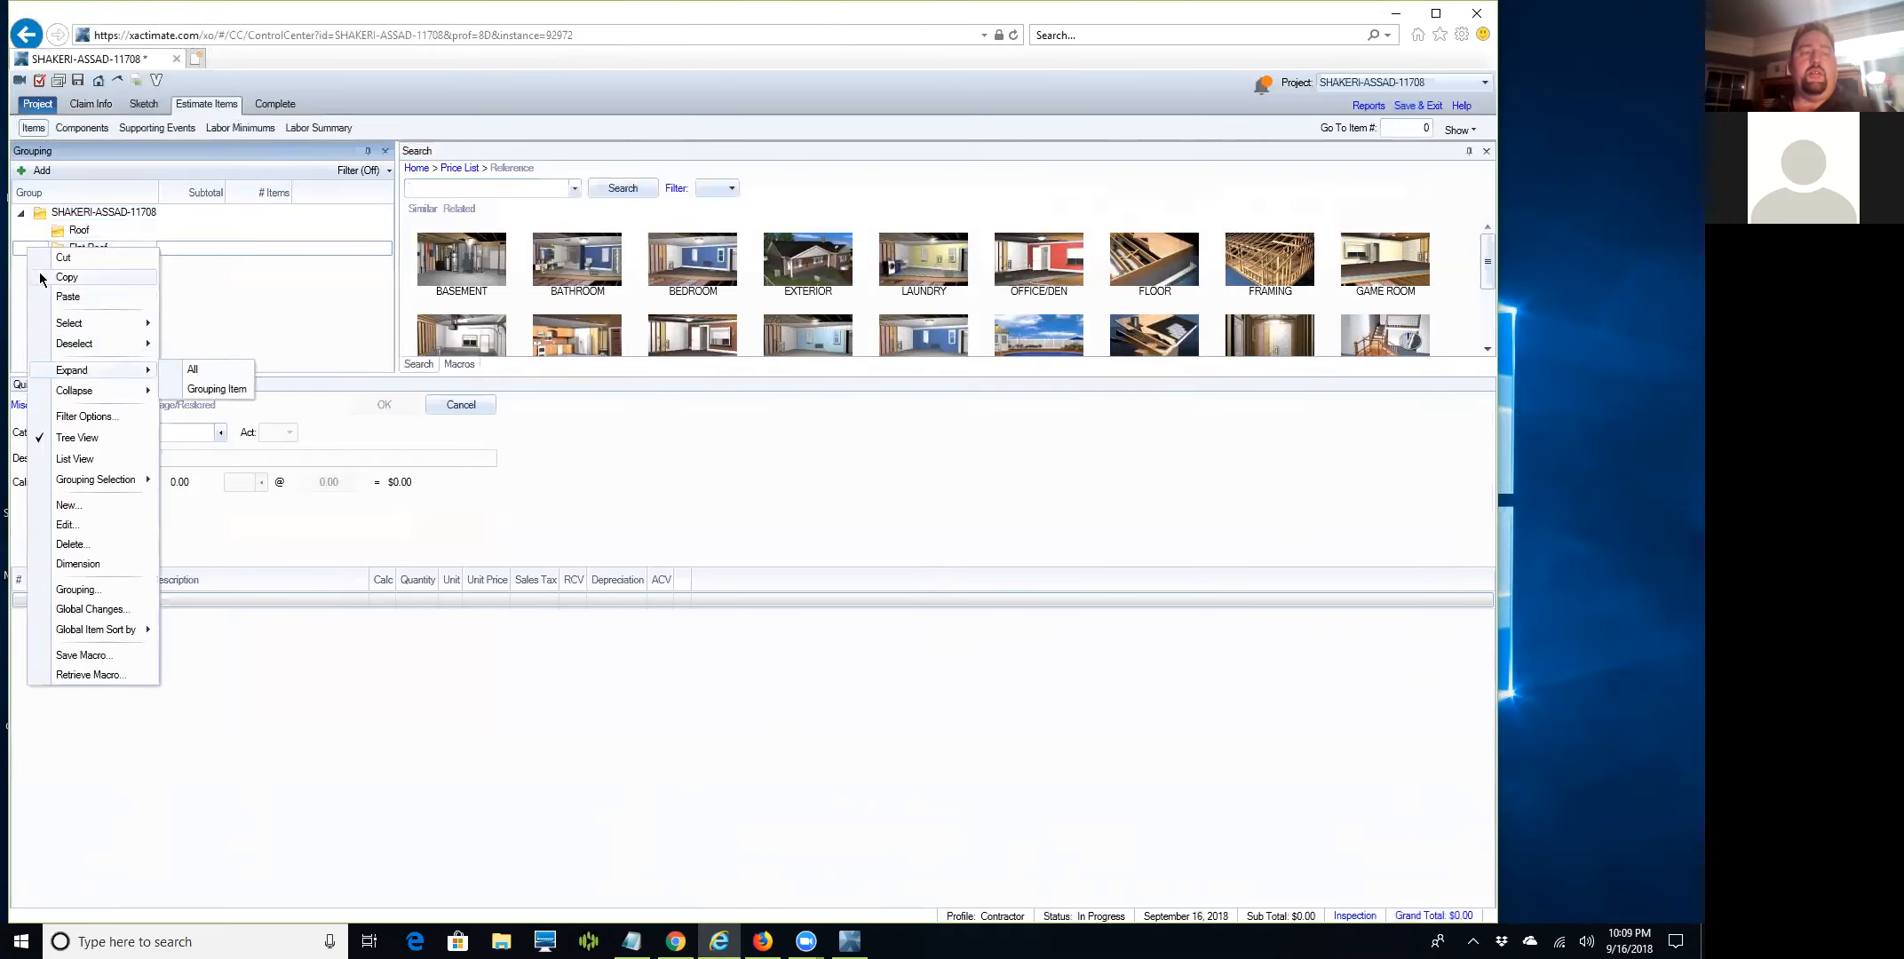
click(212, 302)
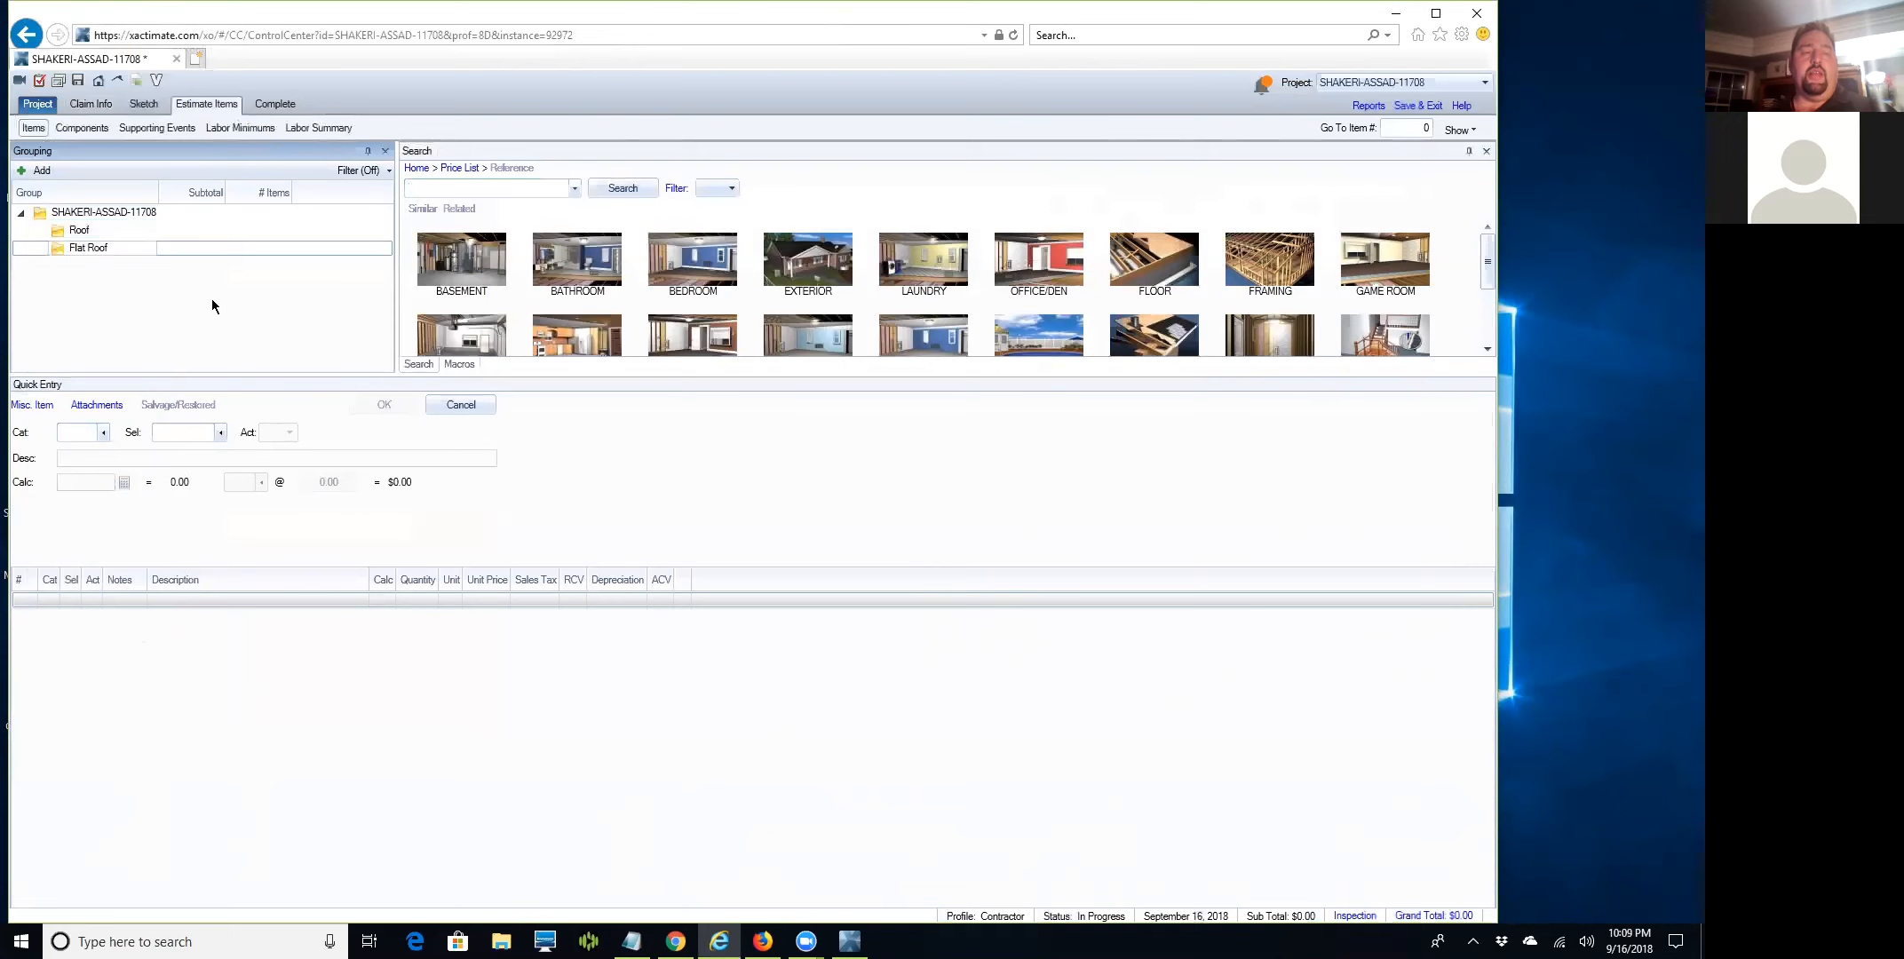
click(20, 250)
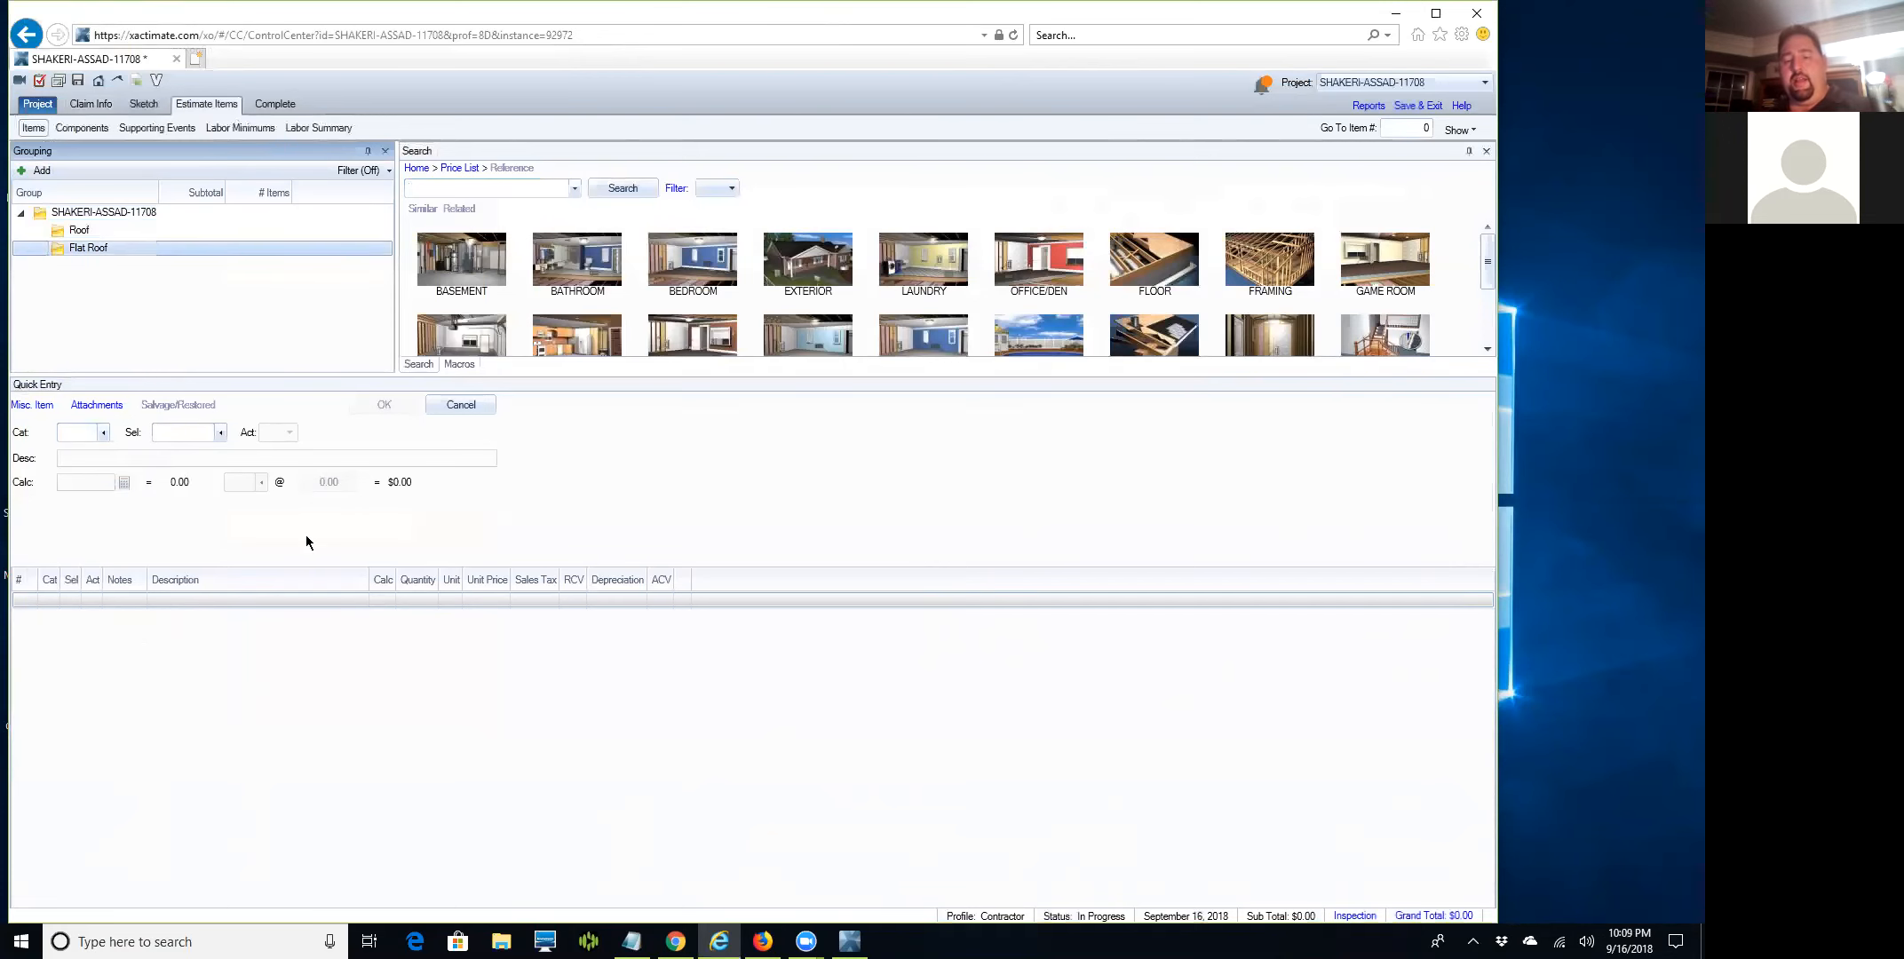
key(Delete)
click(696, 549)
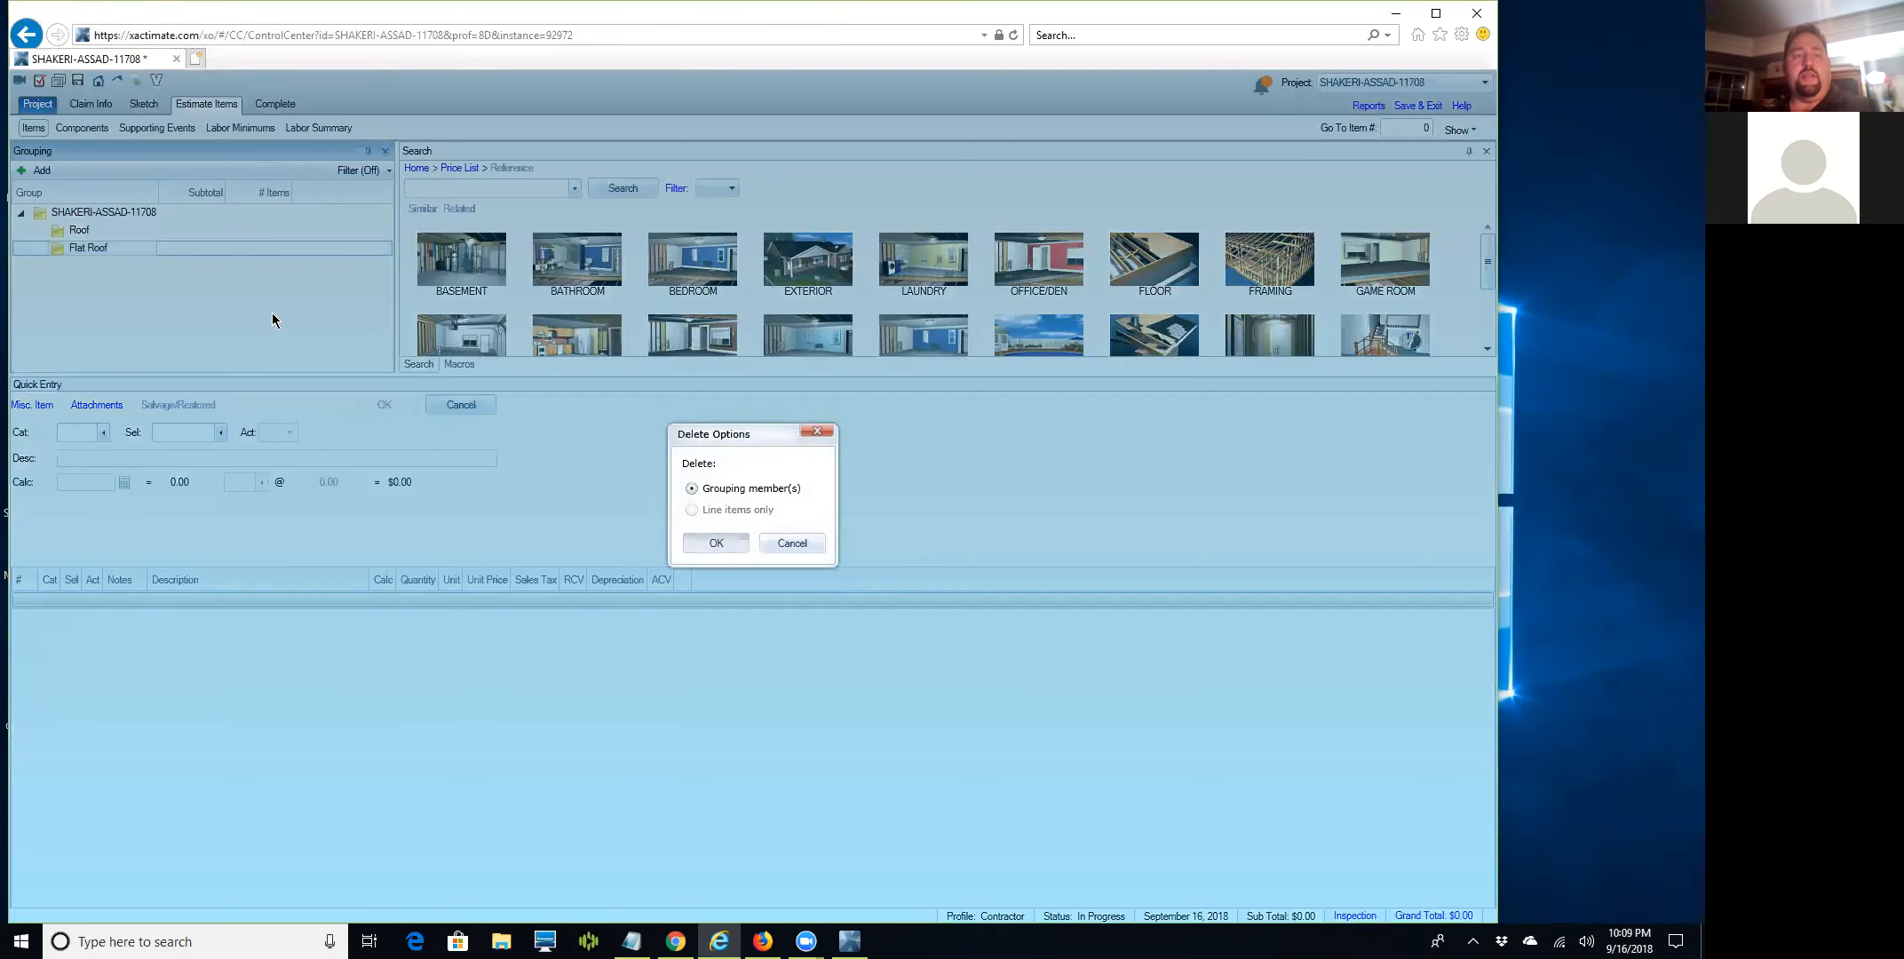
Add a 'Miscellaneous Exterior' group next to Roof and select it.
click(90, 211)
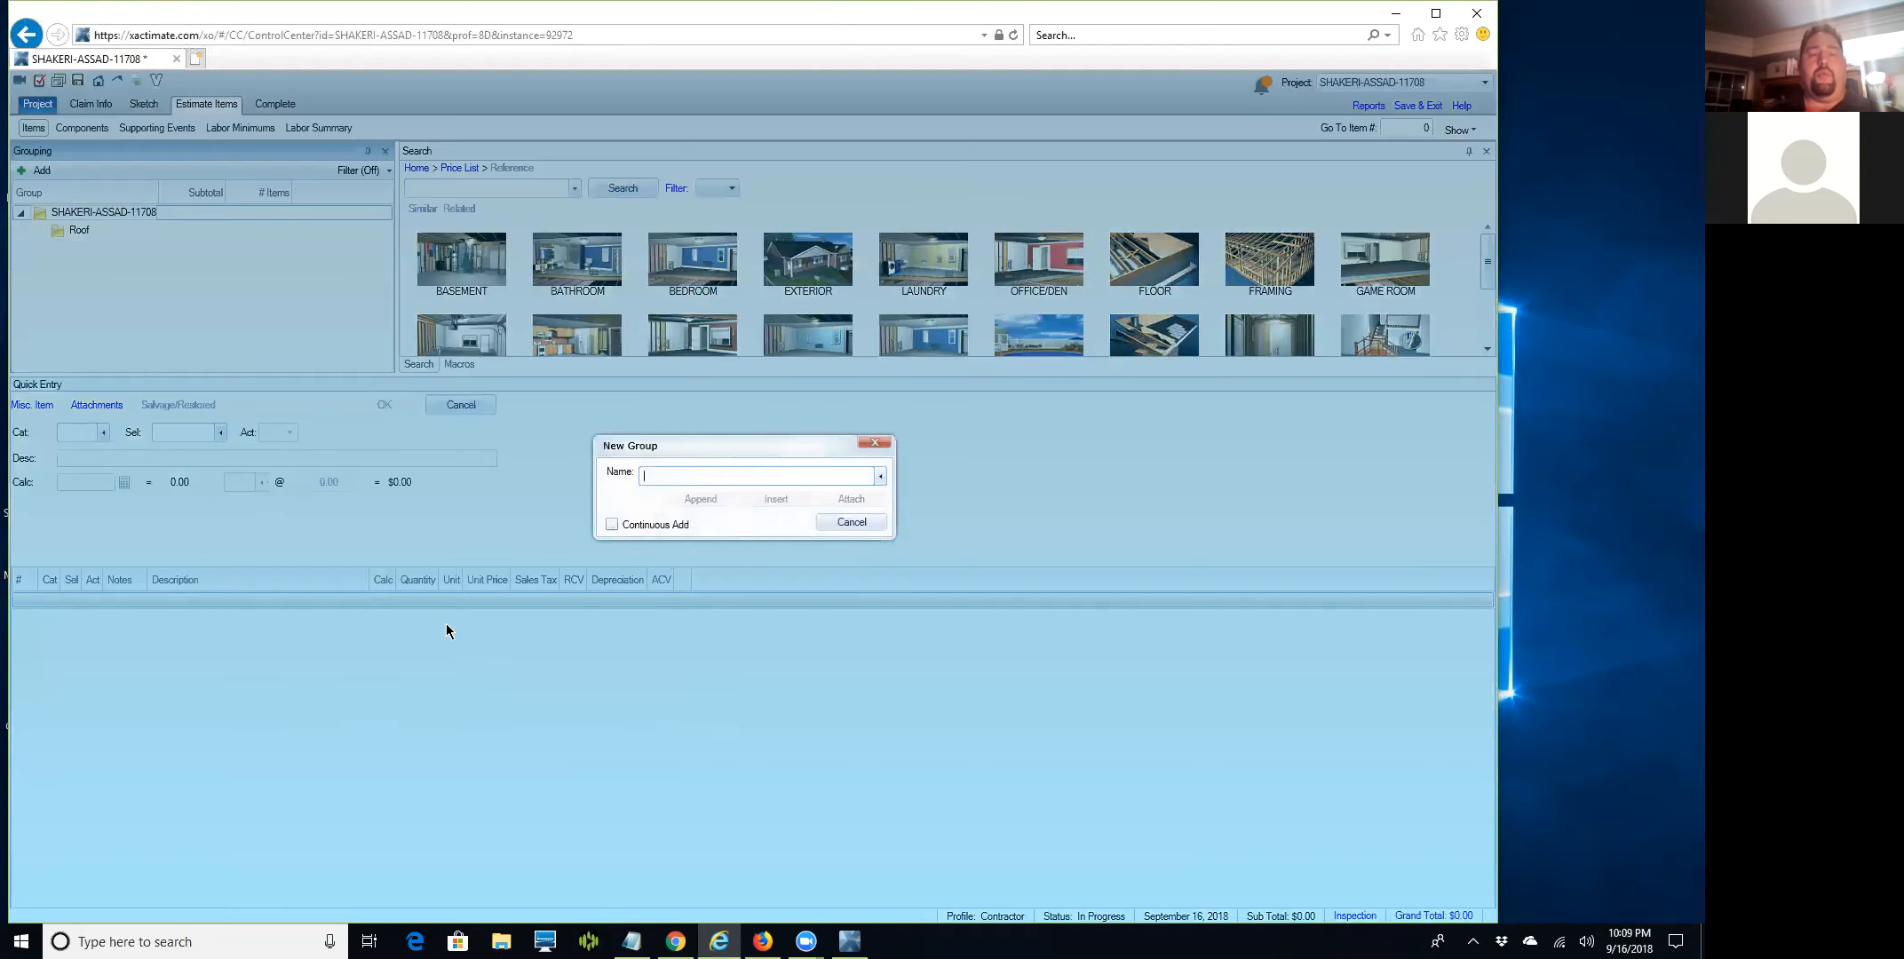
text(Miscellaneous)
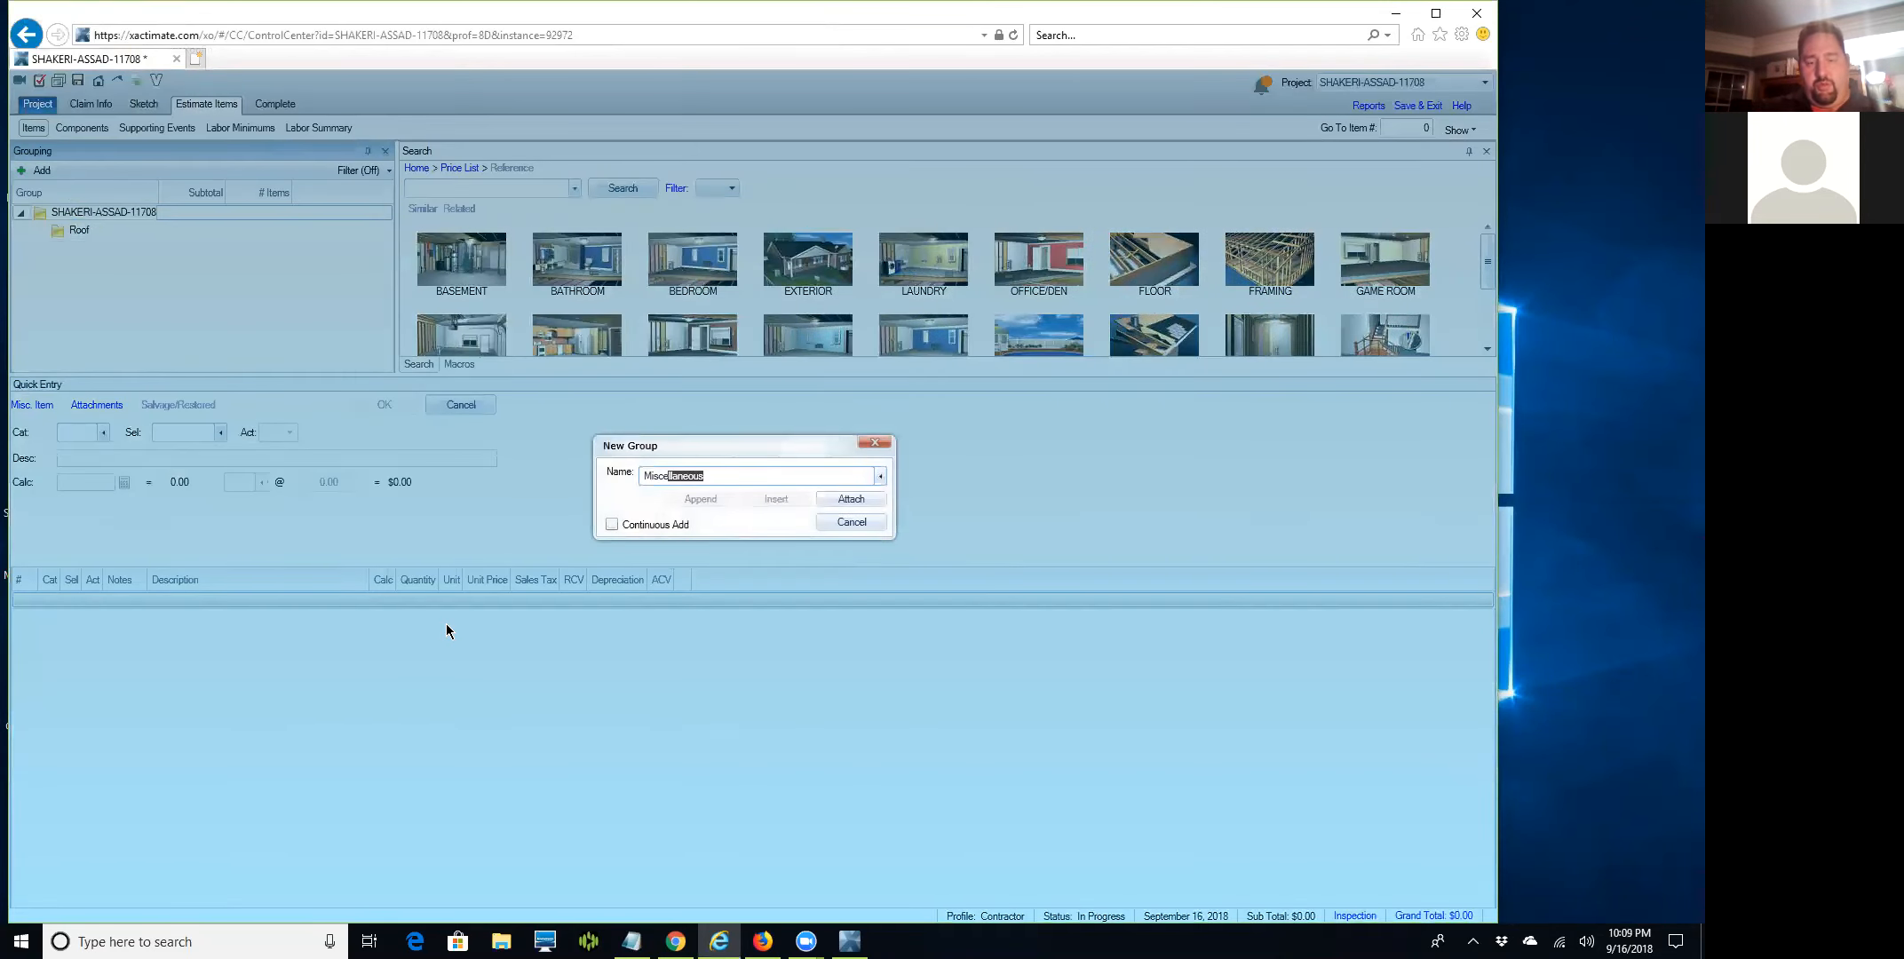
key(End)
text(Exten)
click(824, 503)
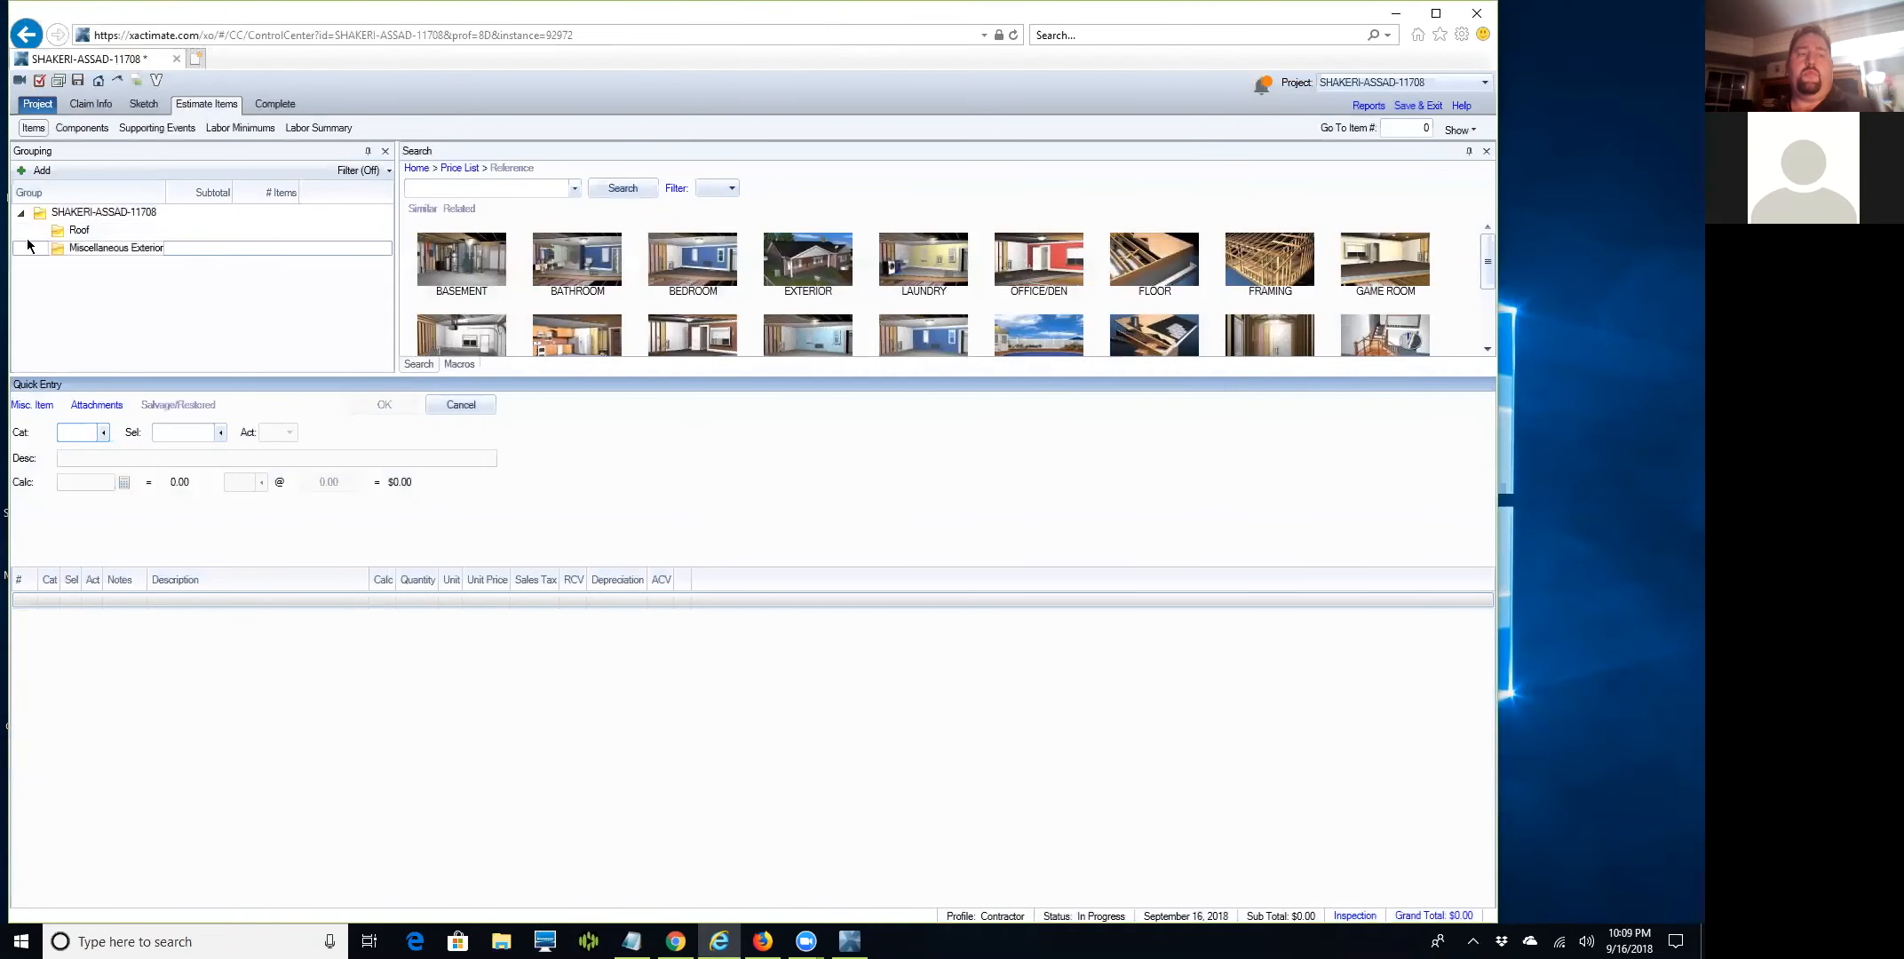
click(27, 246)
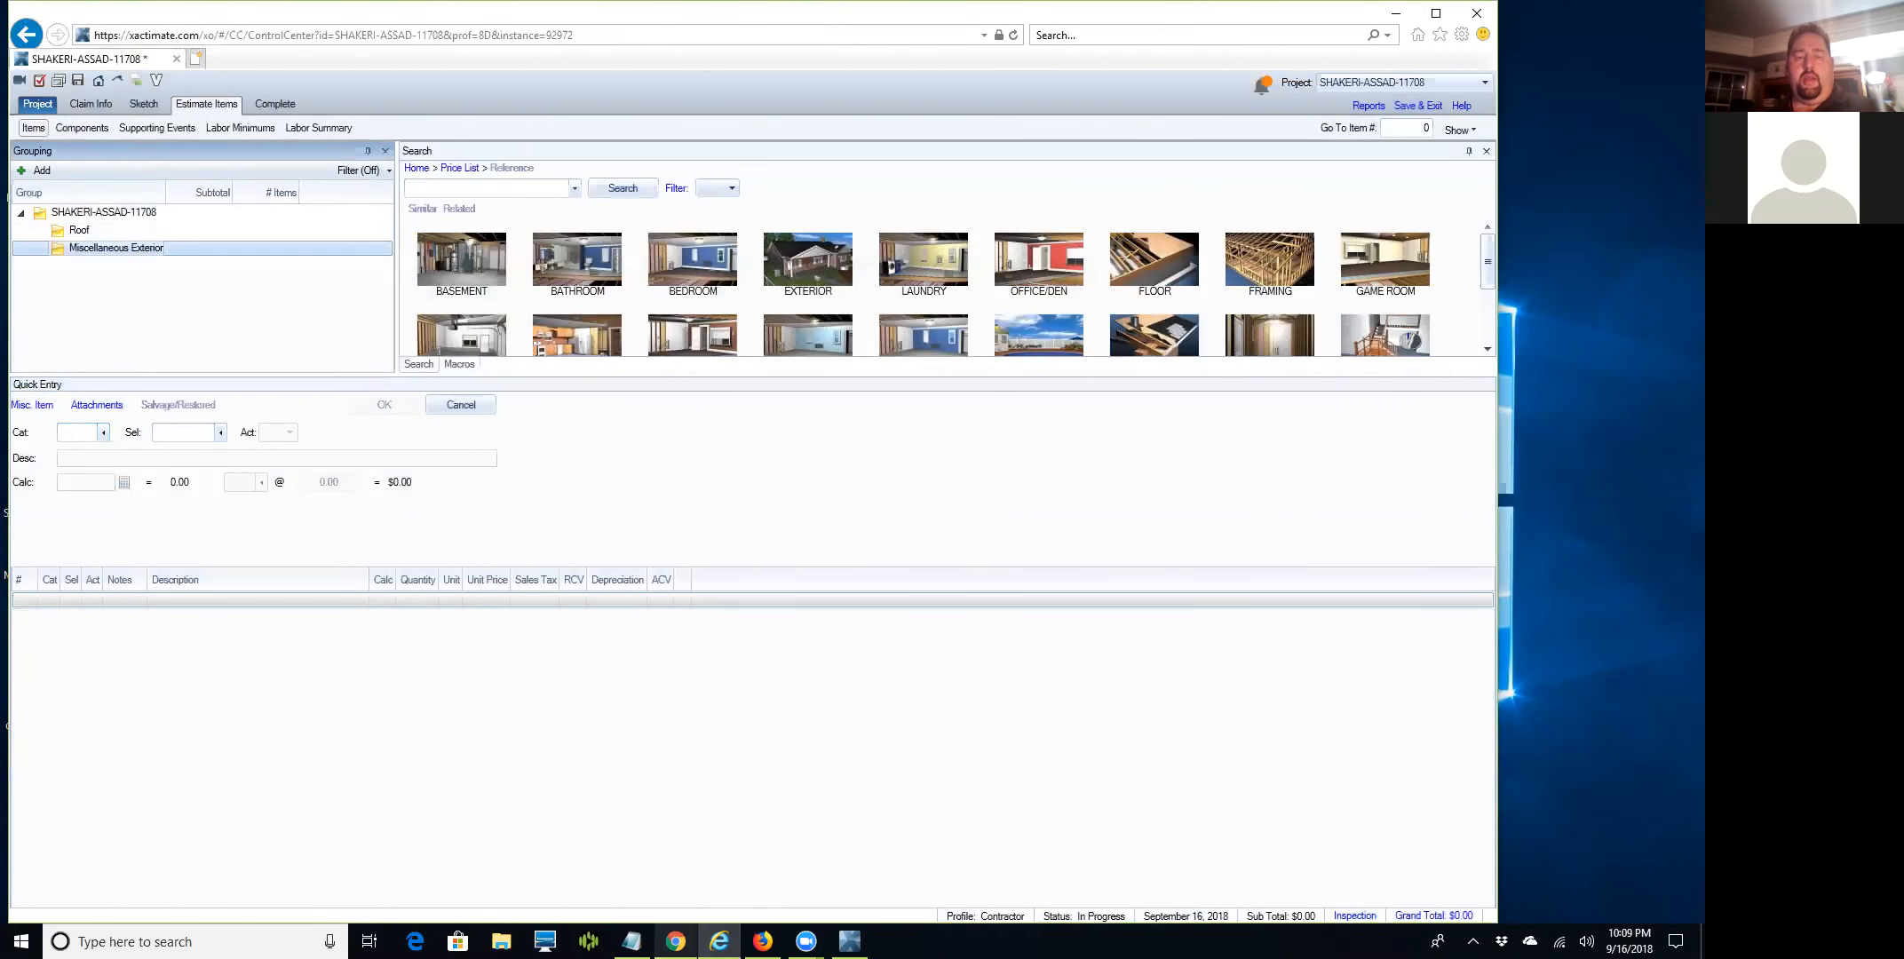
Copy the contractor's right-to-supplement sentence from the Notepad notes file.
click(631, 941)
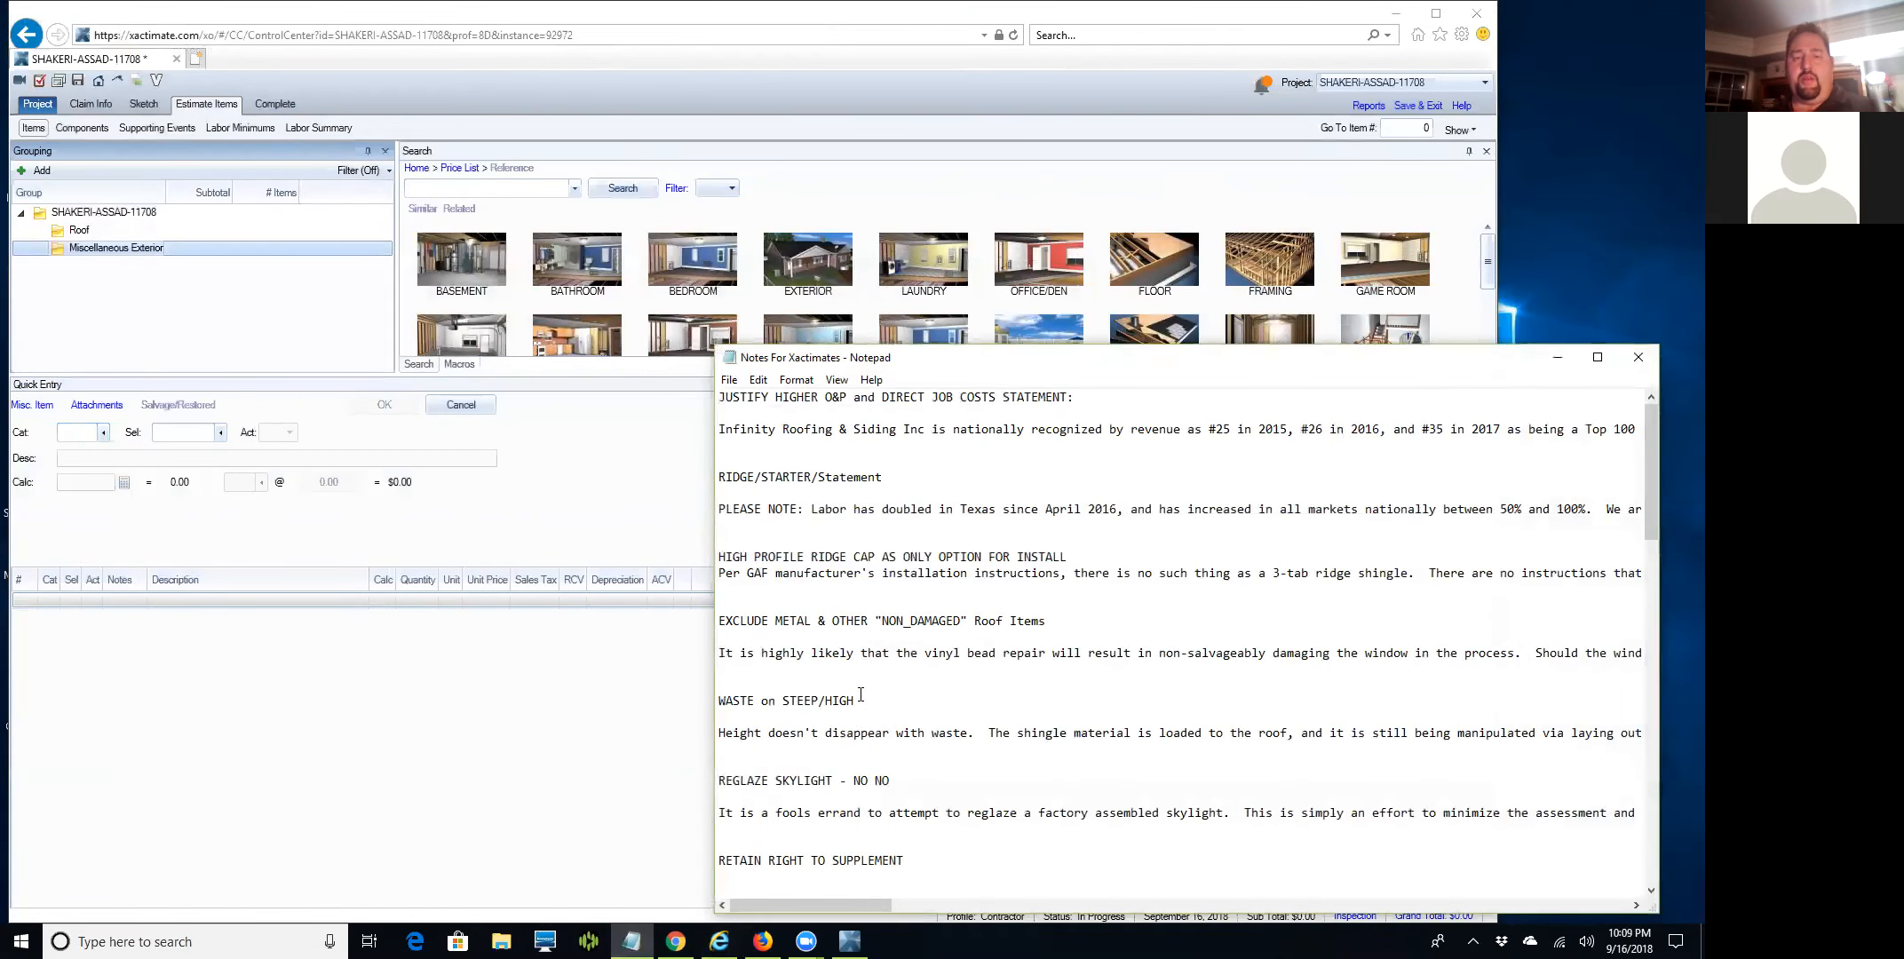
scroll(779, 553, down, 2)
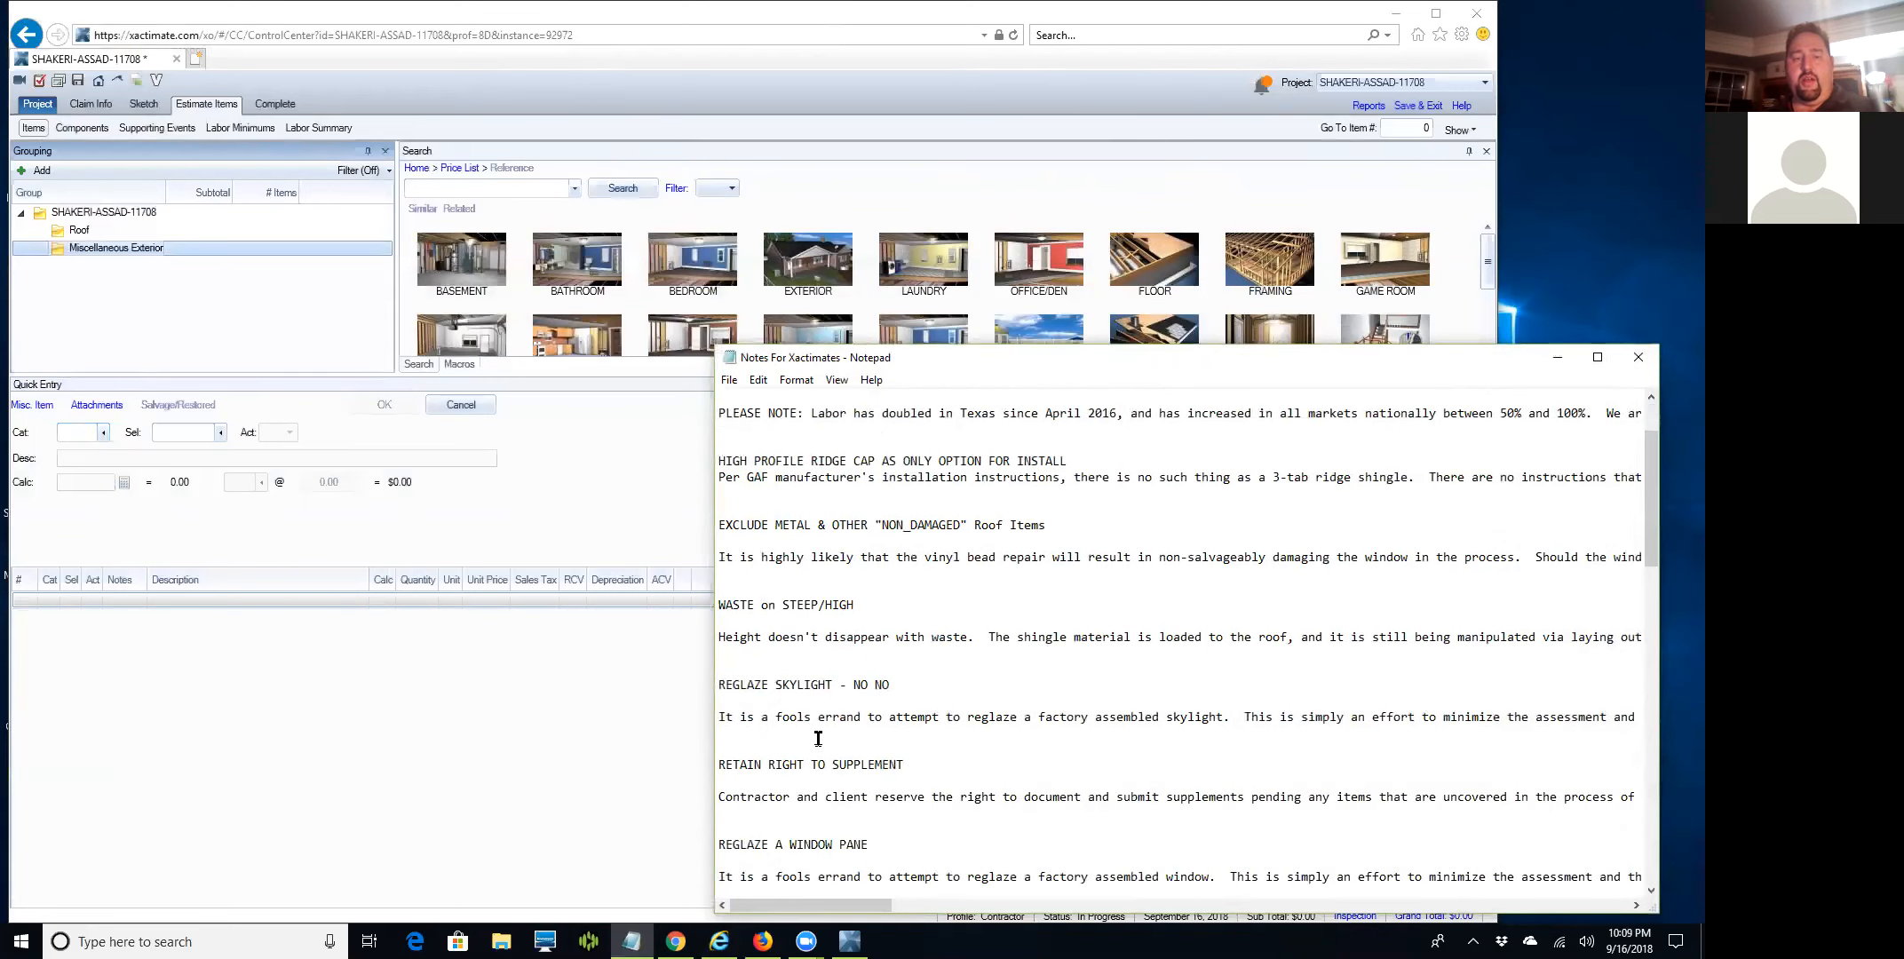
drag(728, 810, 715, 786)
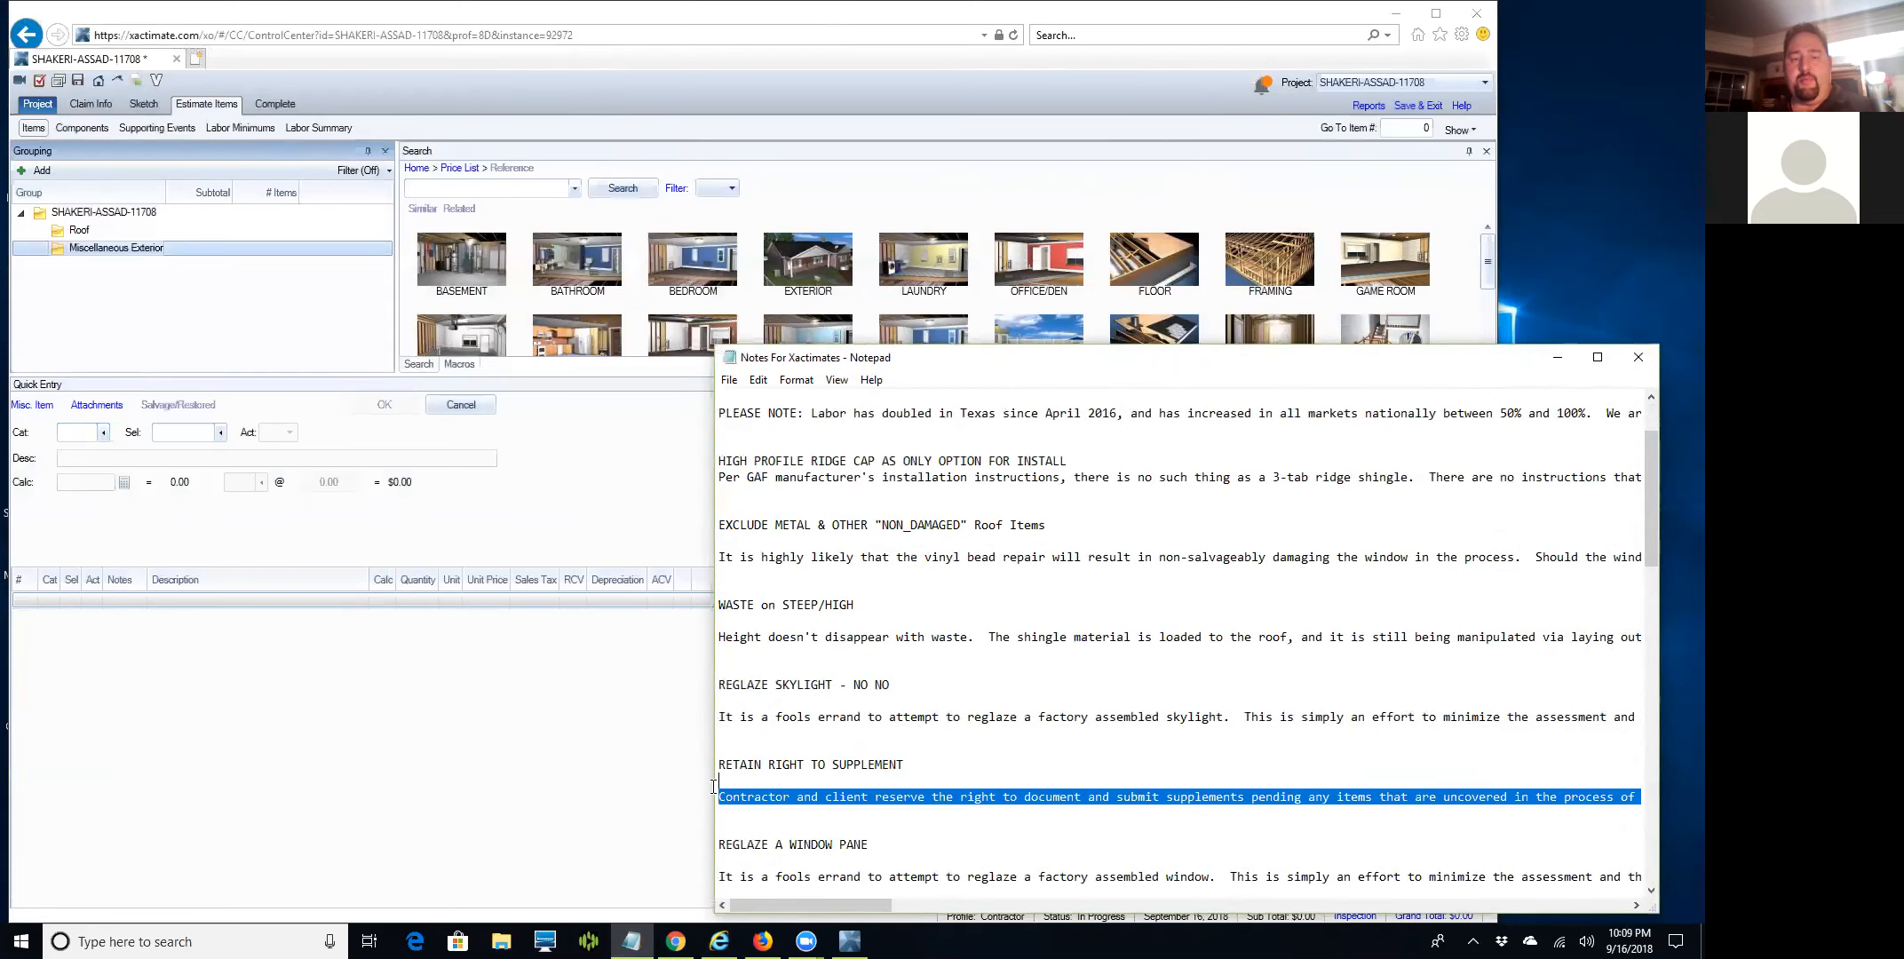
right_click(760, 801)
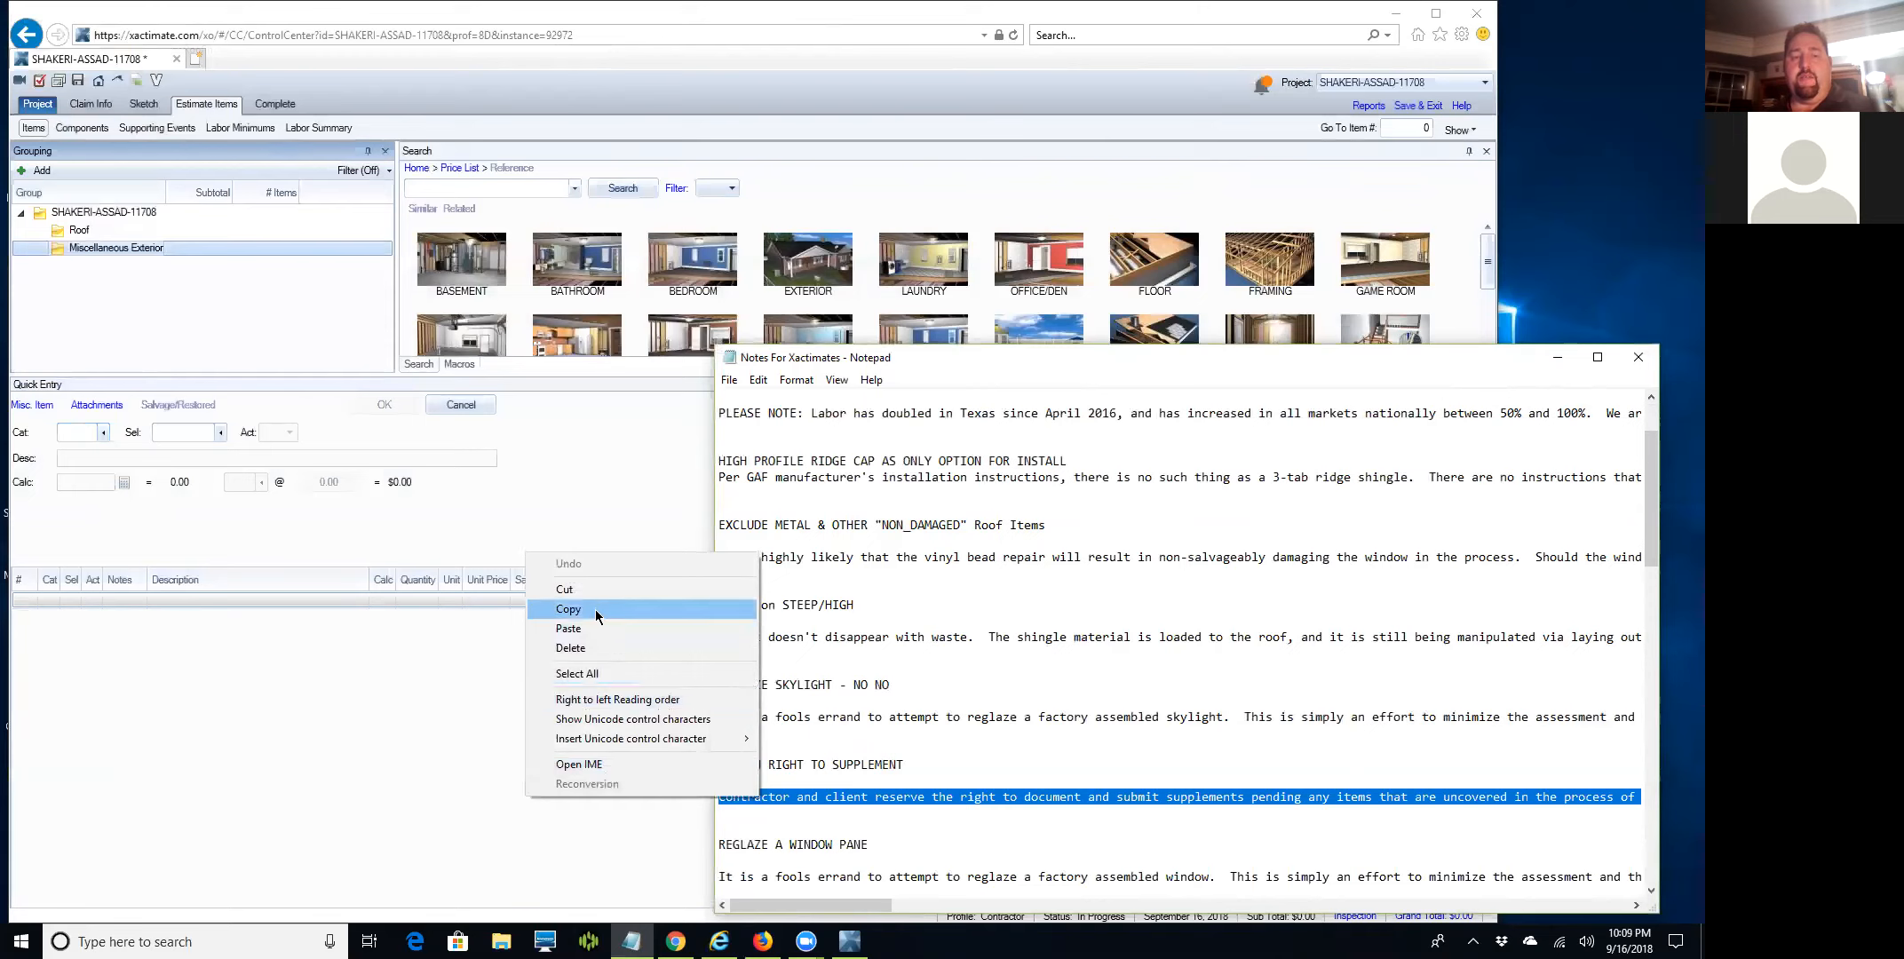
click(594, 610)
Open an empty Notes window for the Miscellaneous Exterior item list in Xactimate.
click(359, 697)
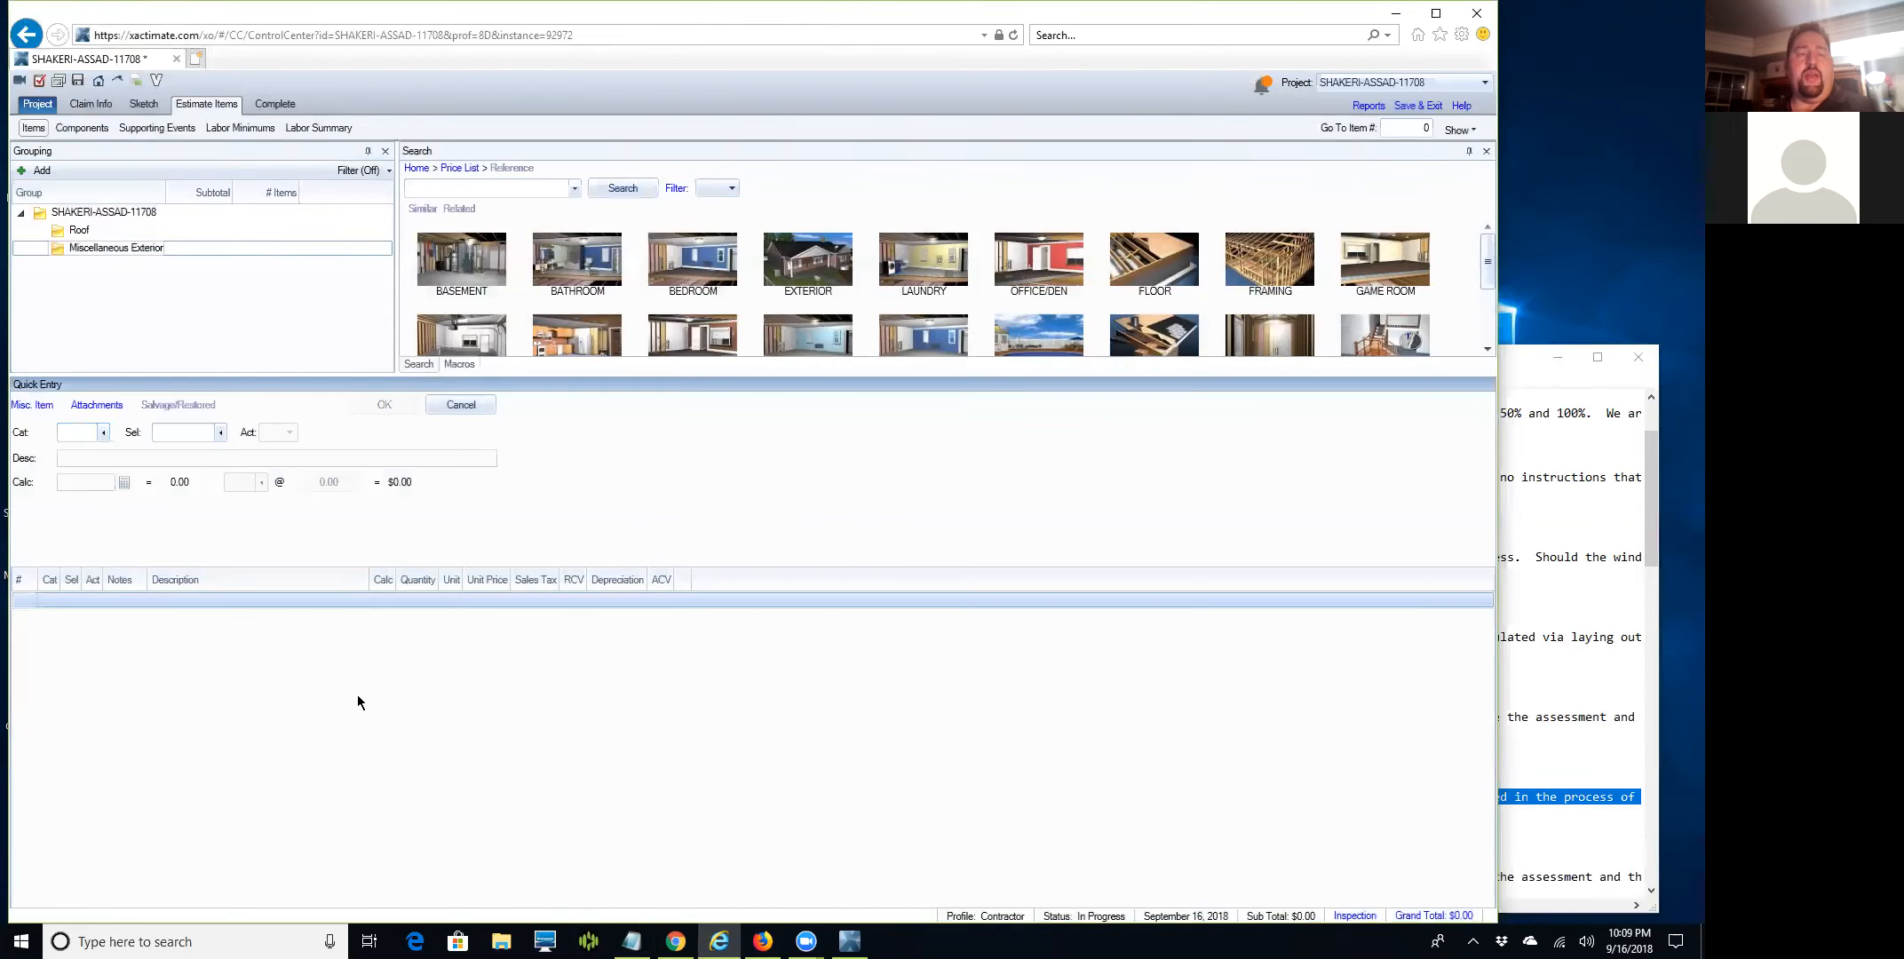
click(27, 249)
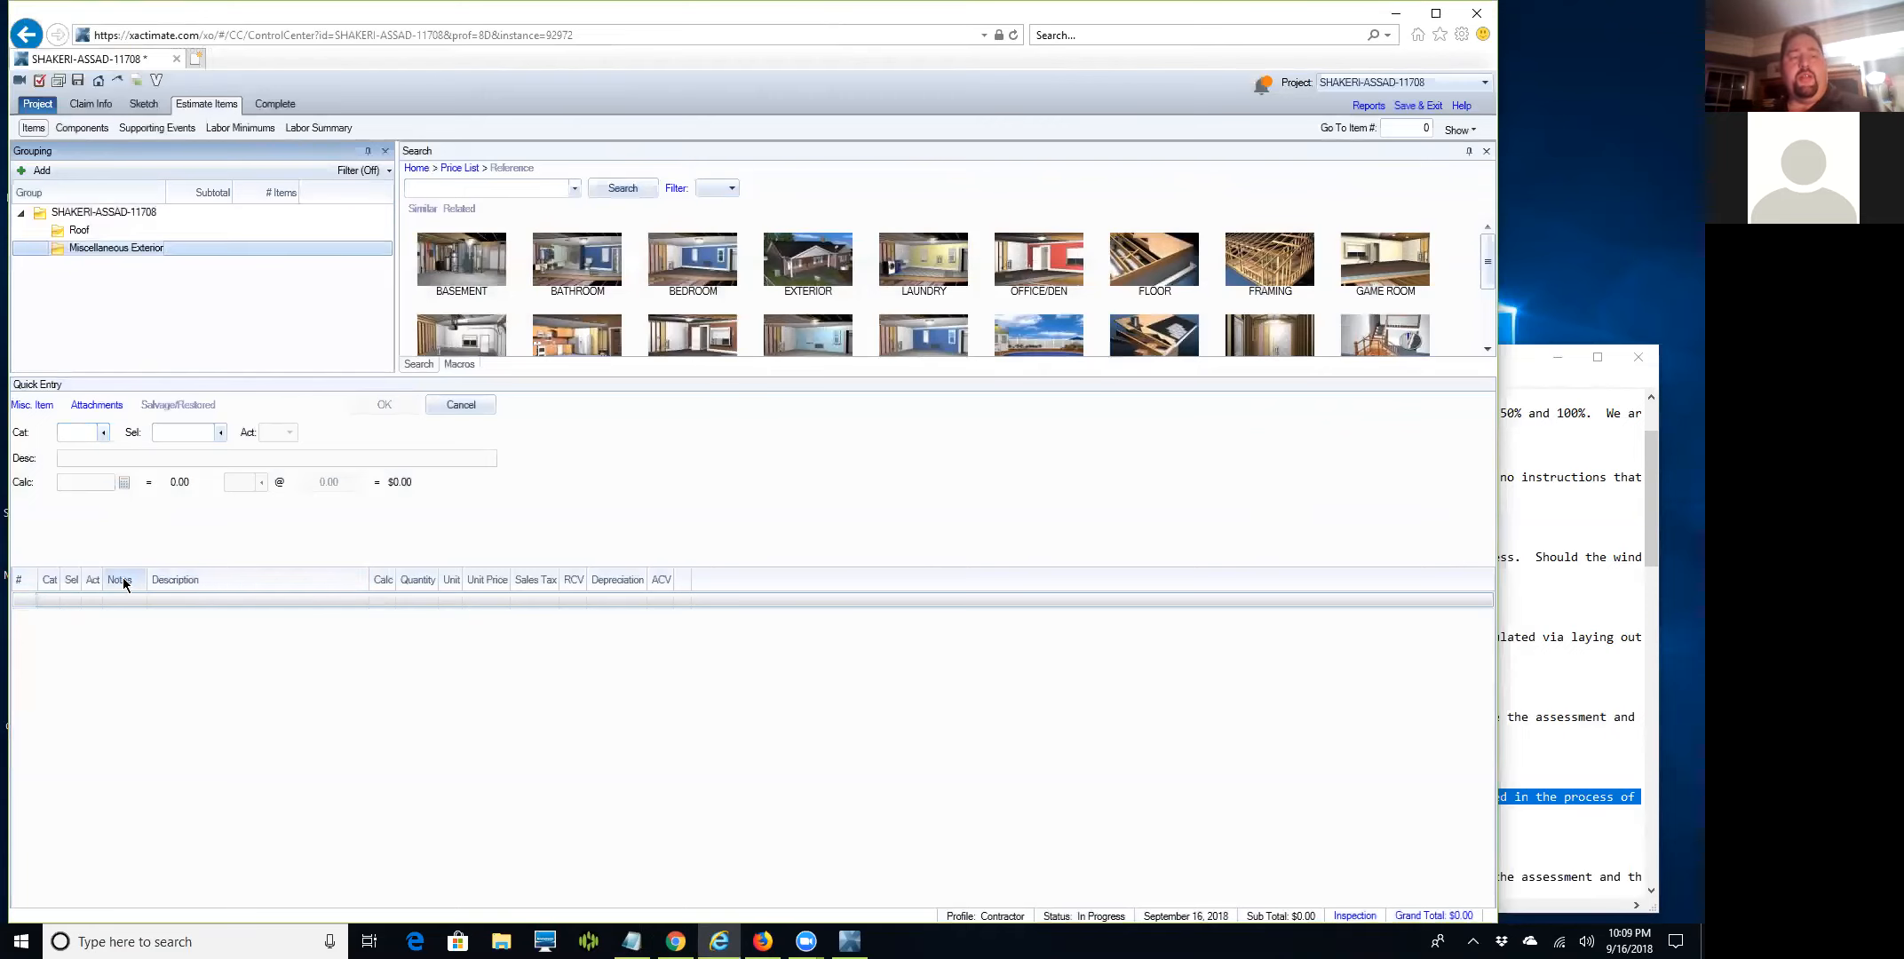
click(124, 602)
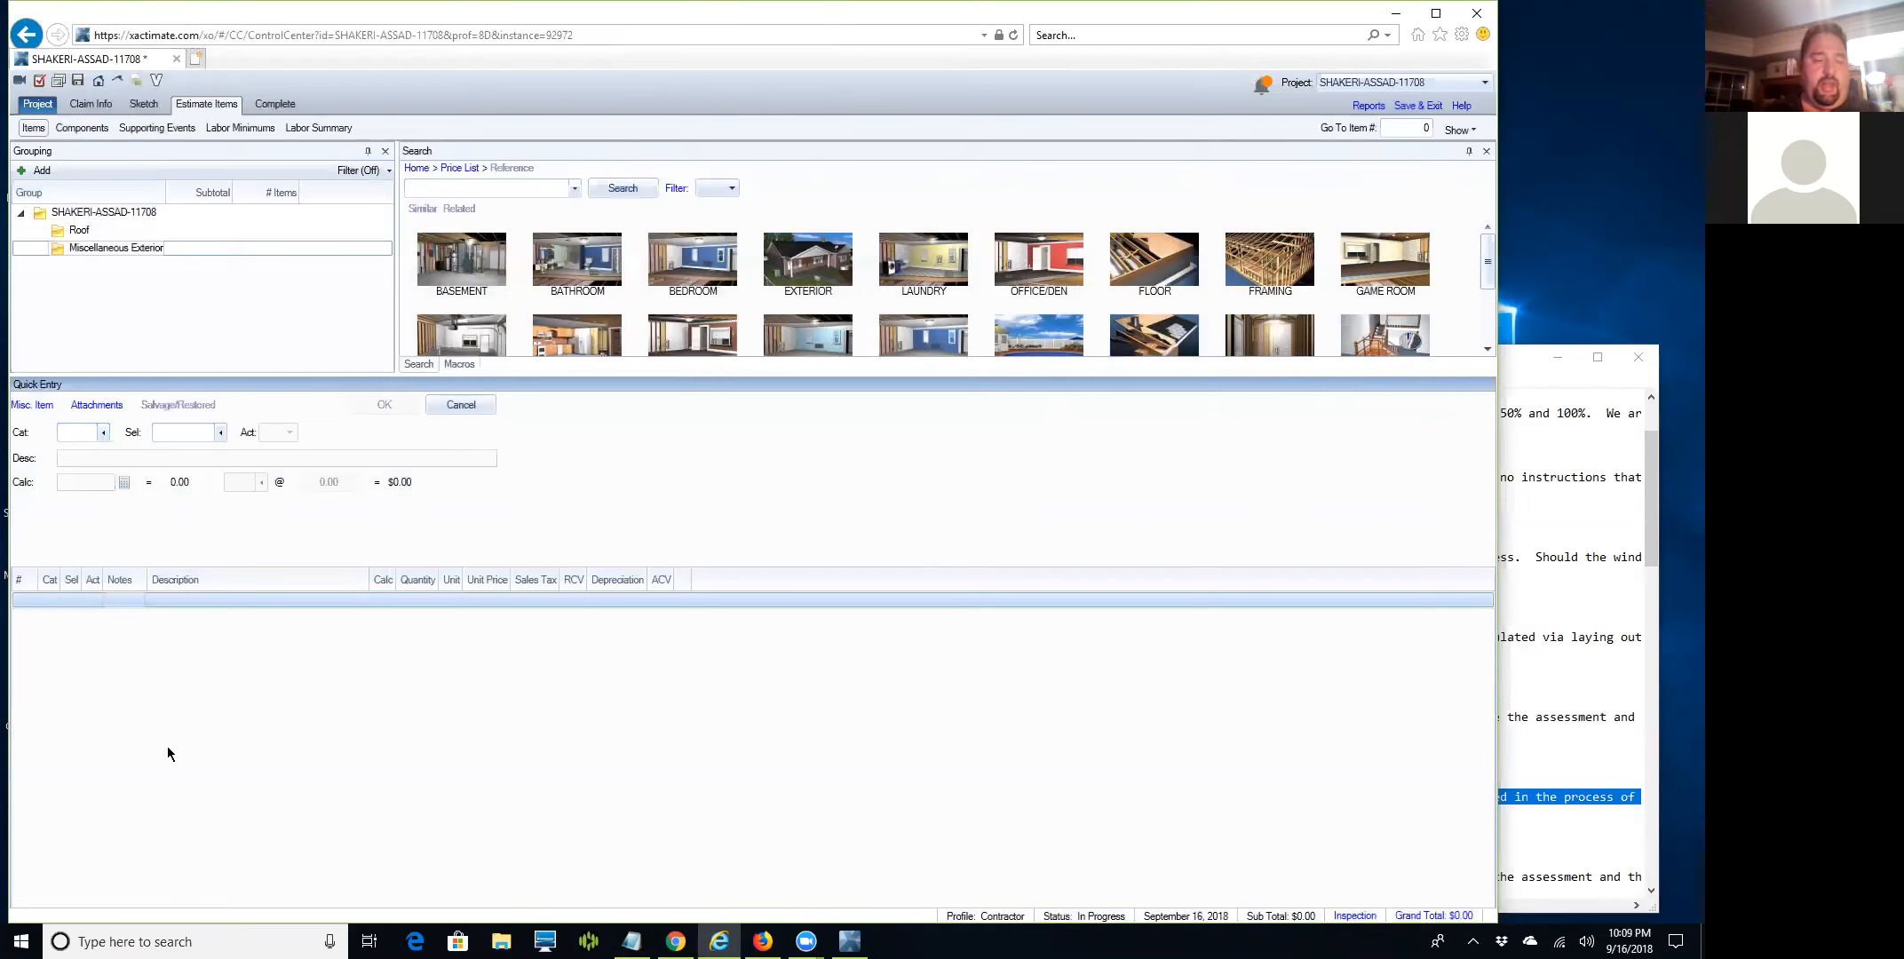
key(super+i)
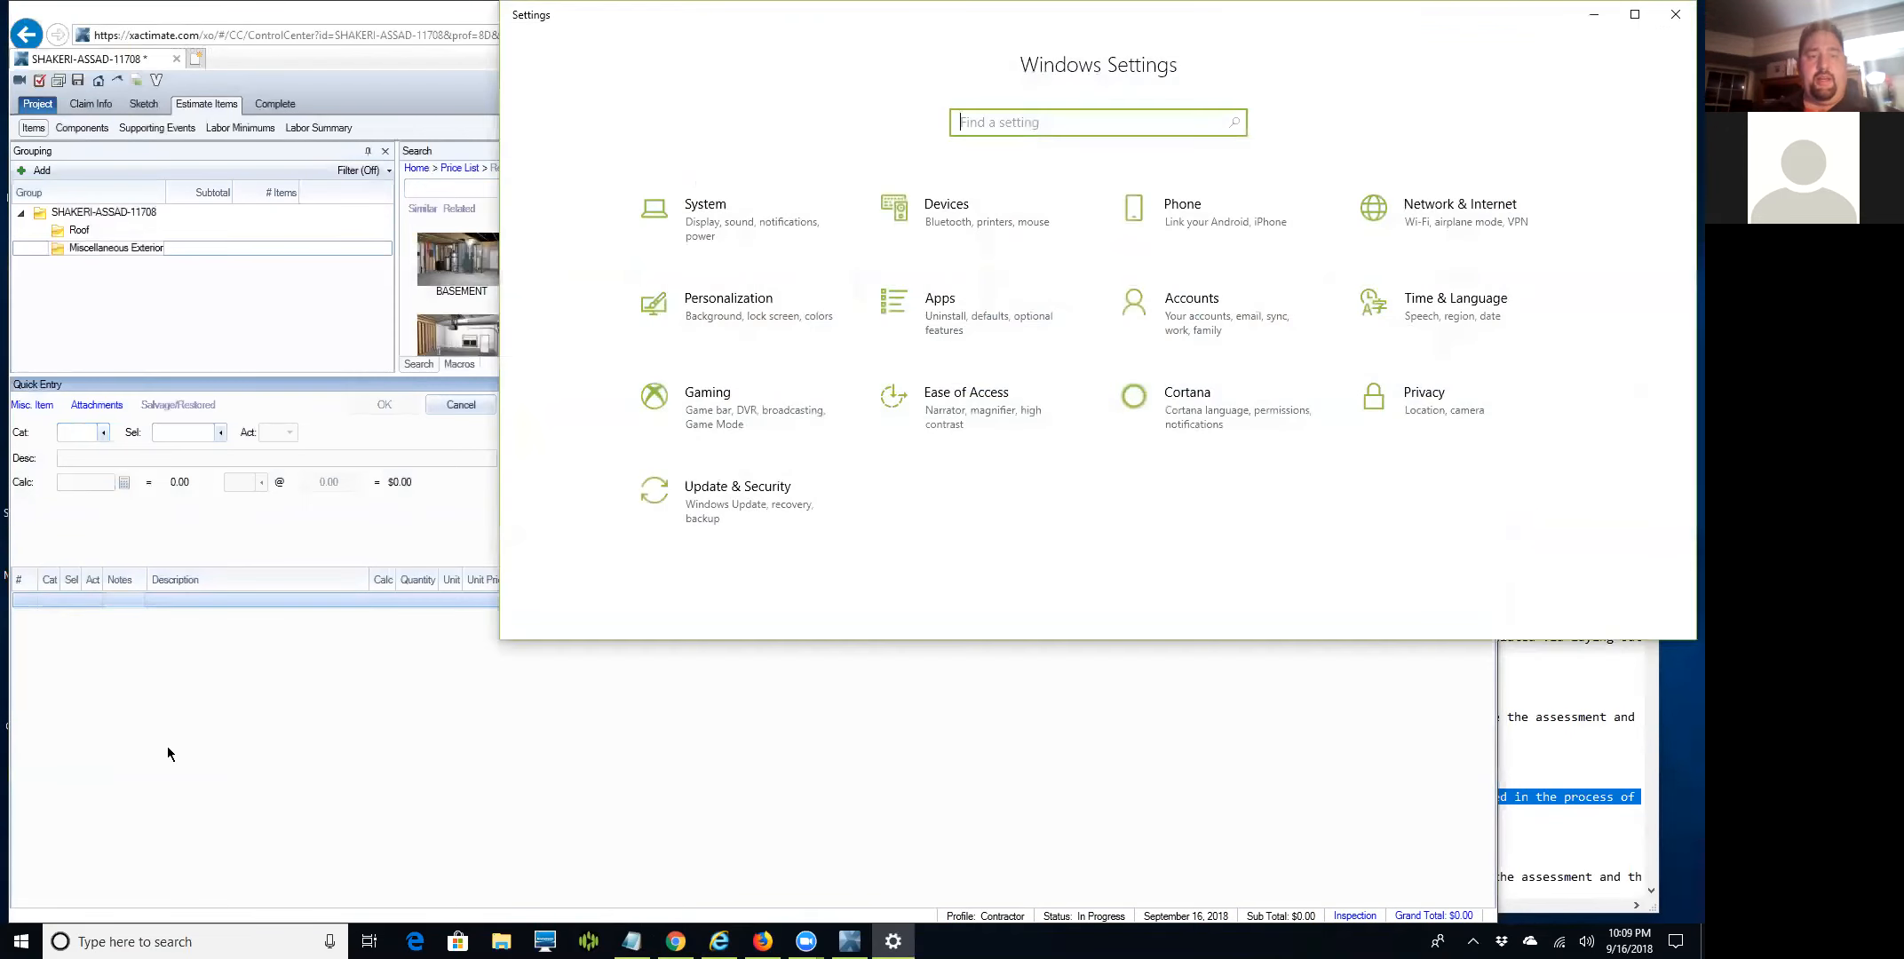
key(Tab)
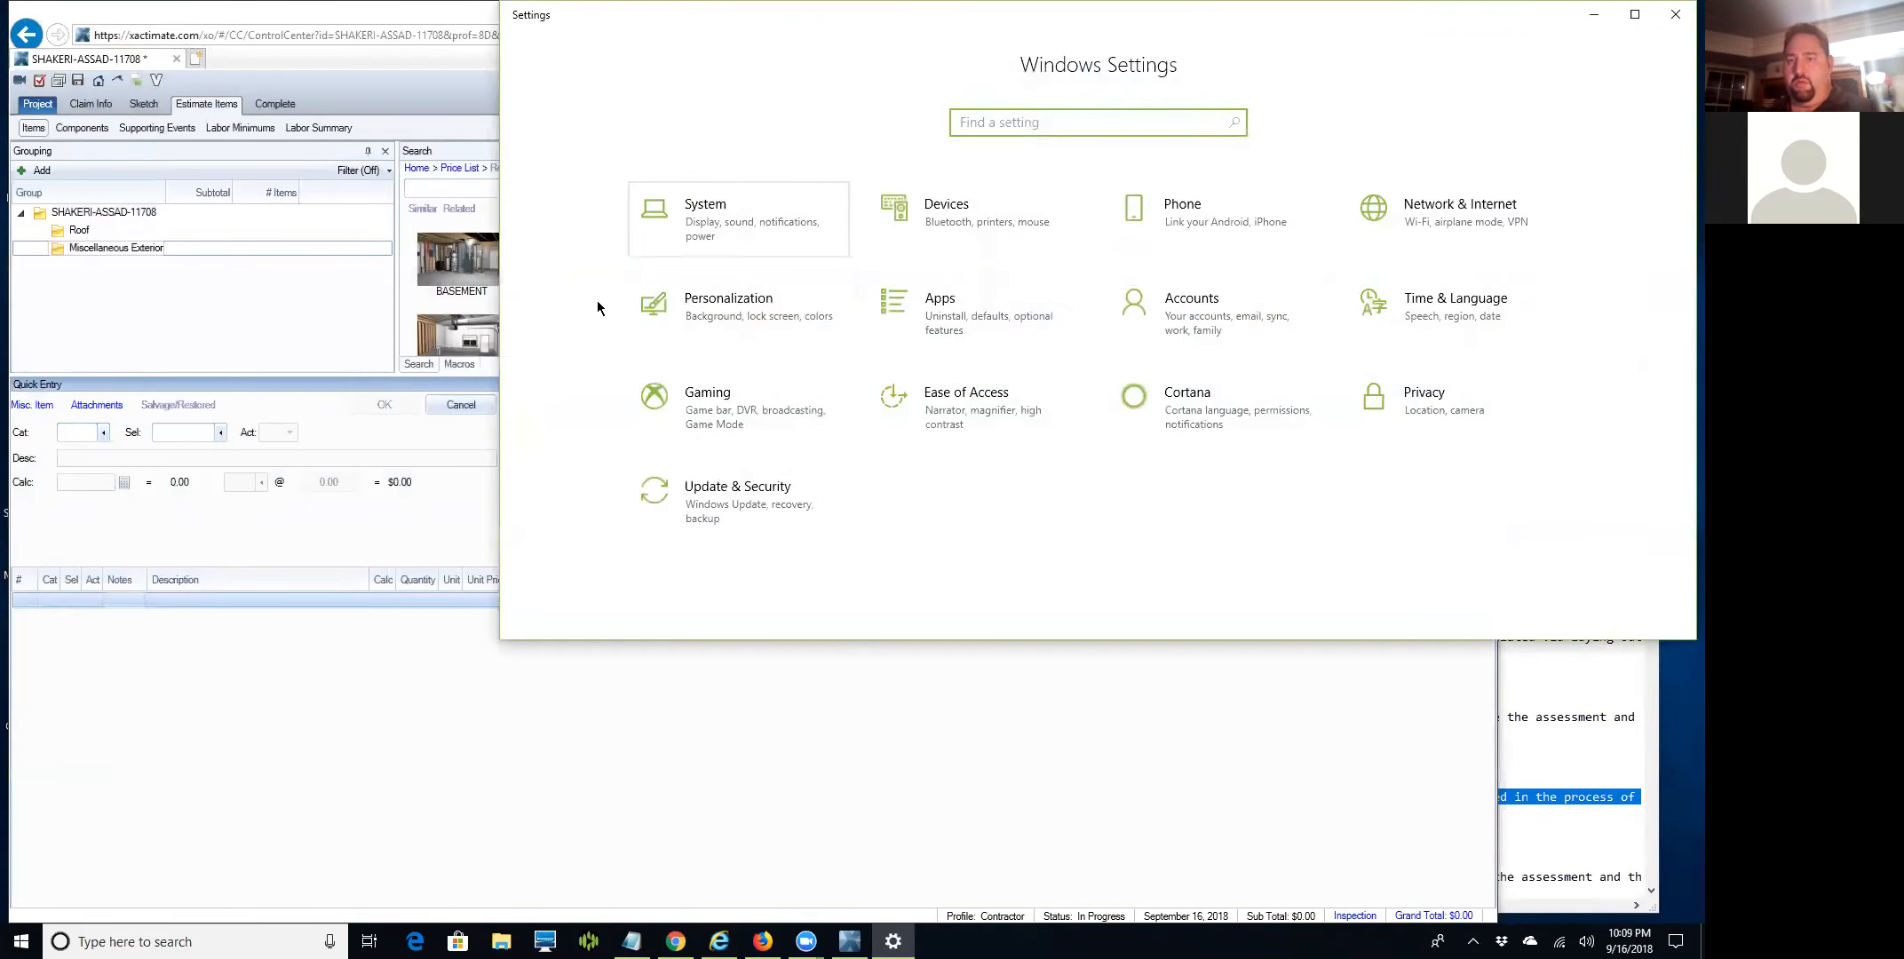
key(shift+Tab)
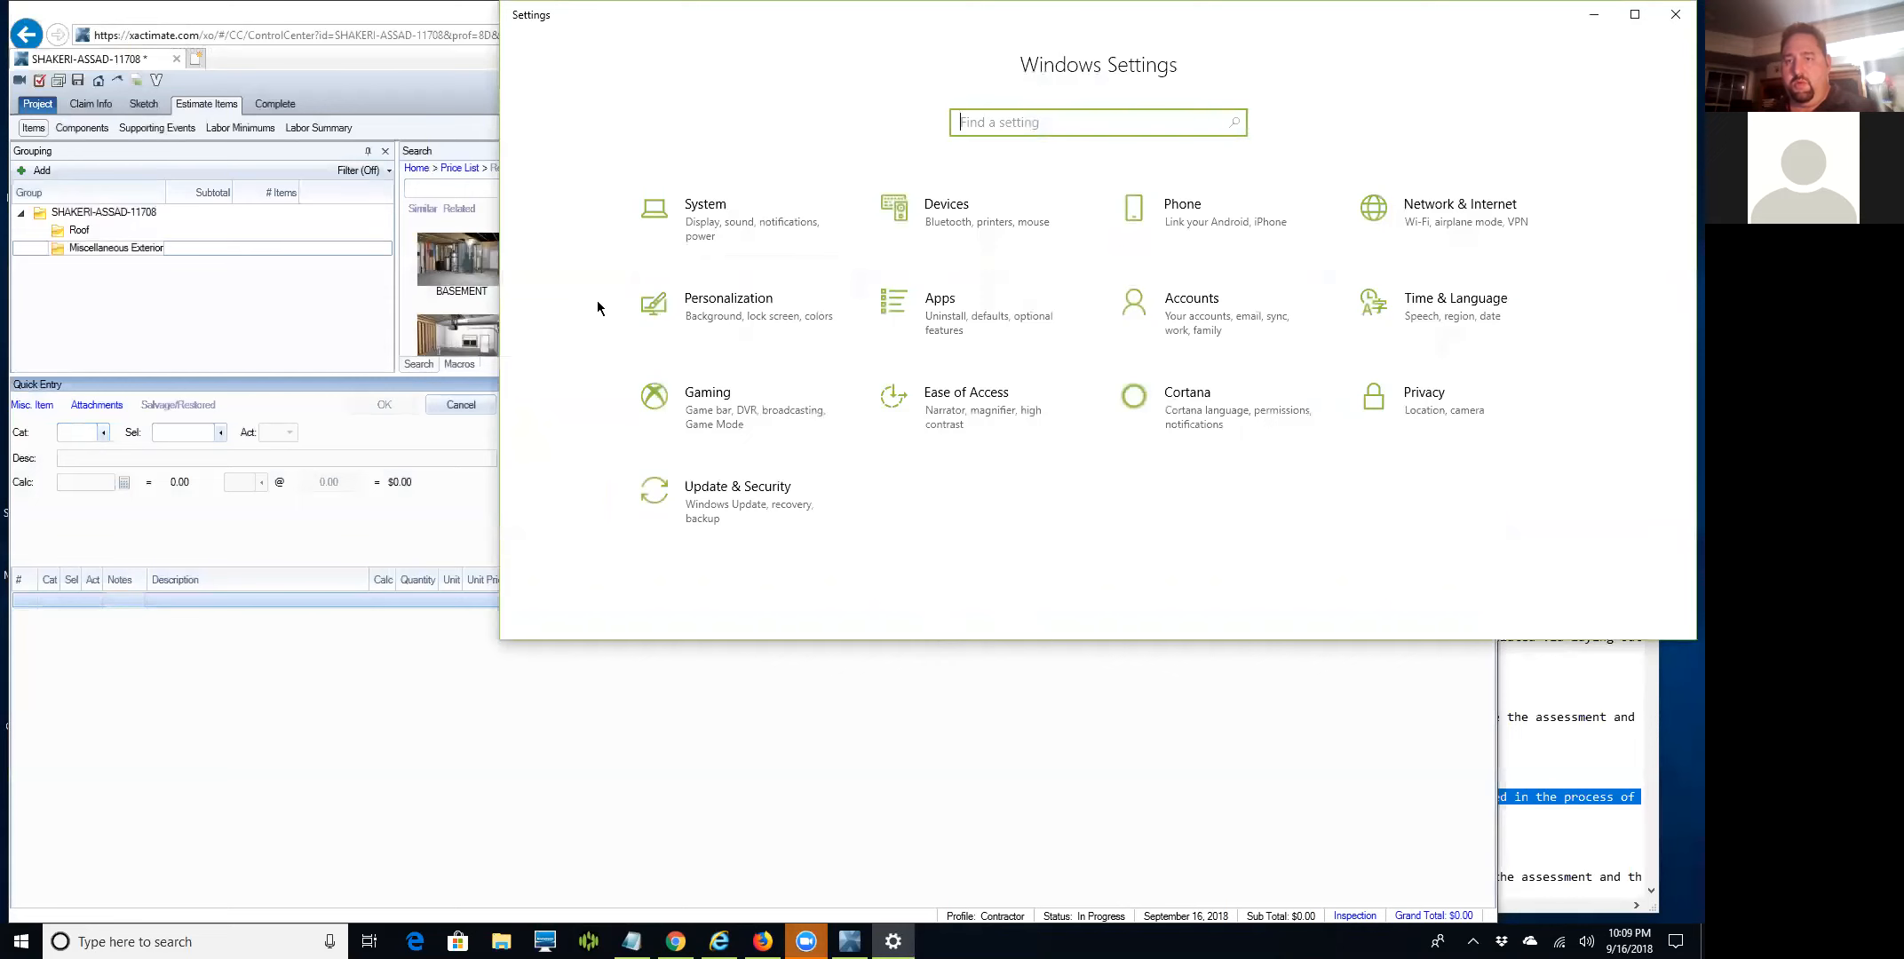
key(alt+F4)
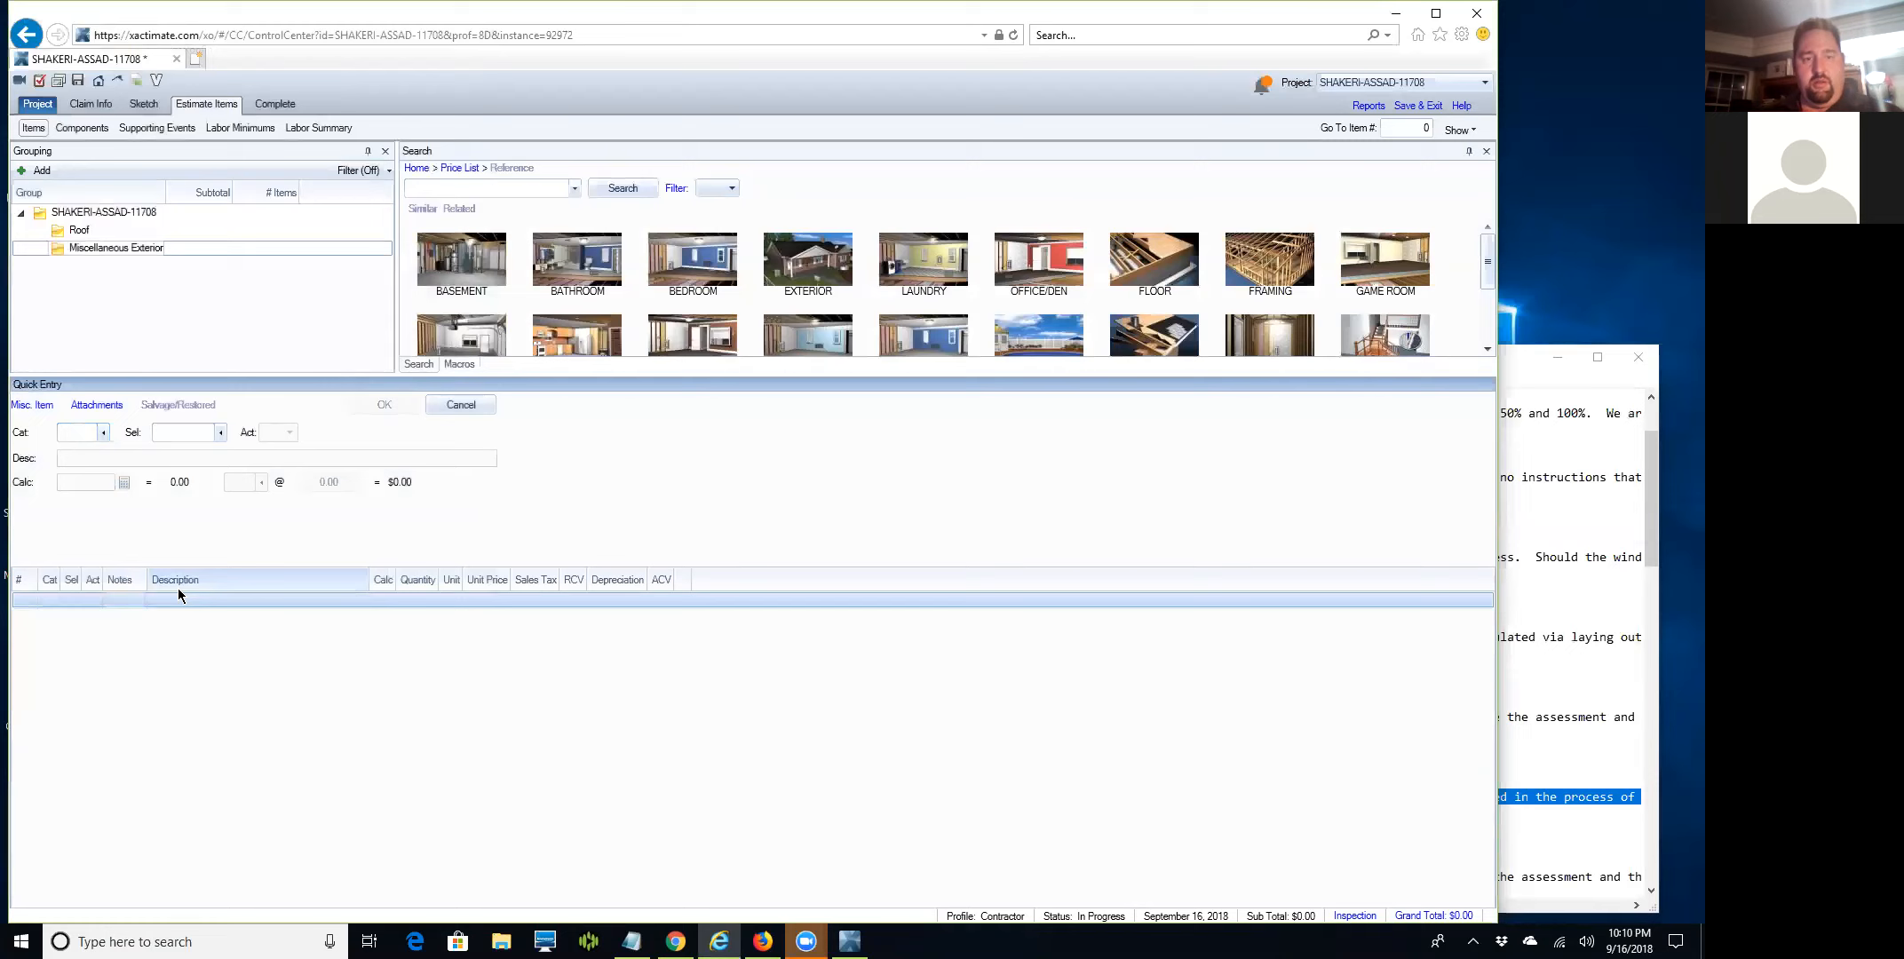
key(F9)
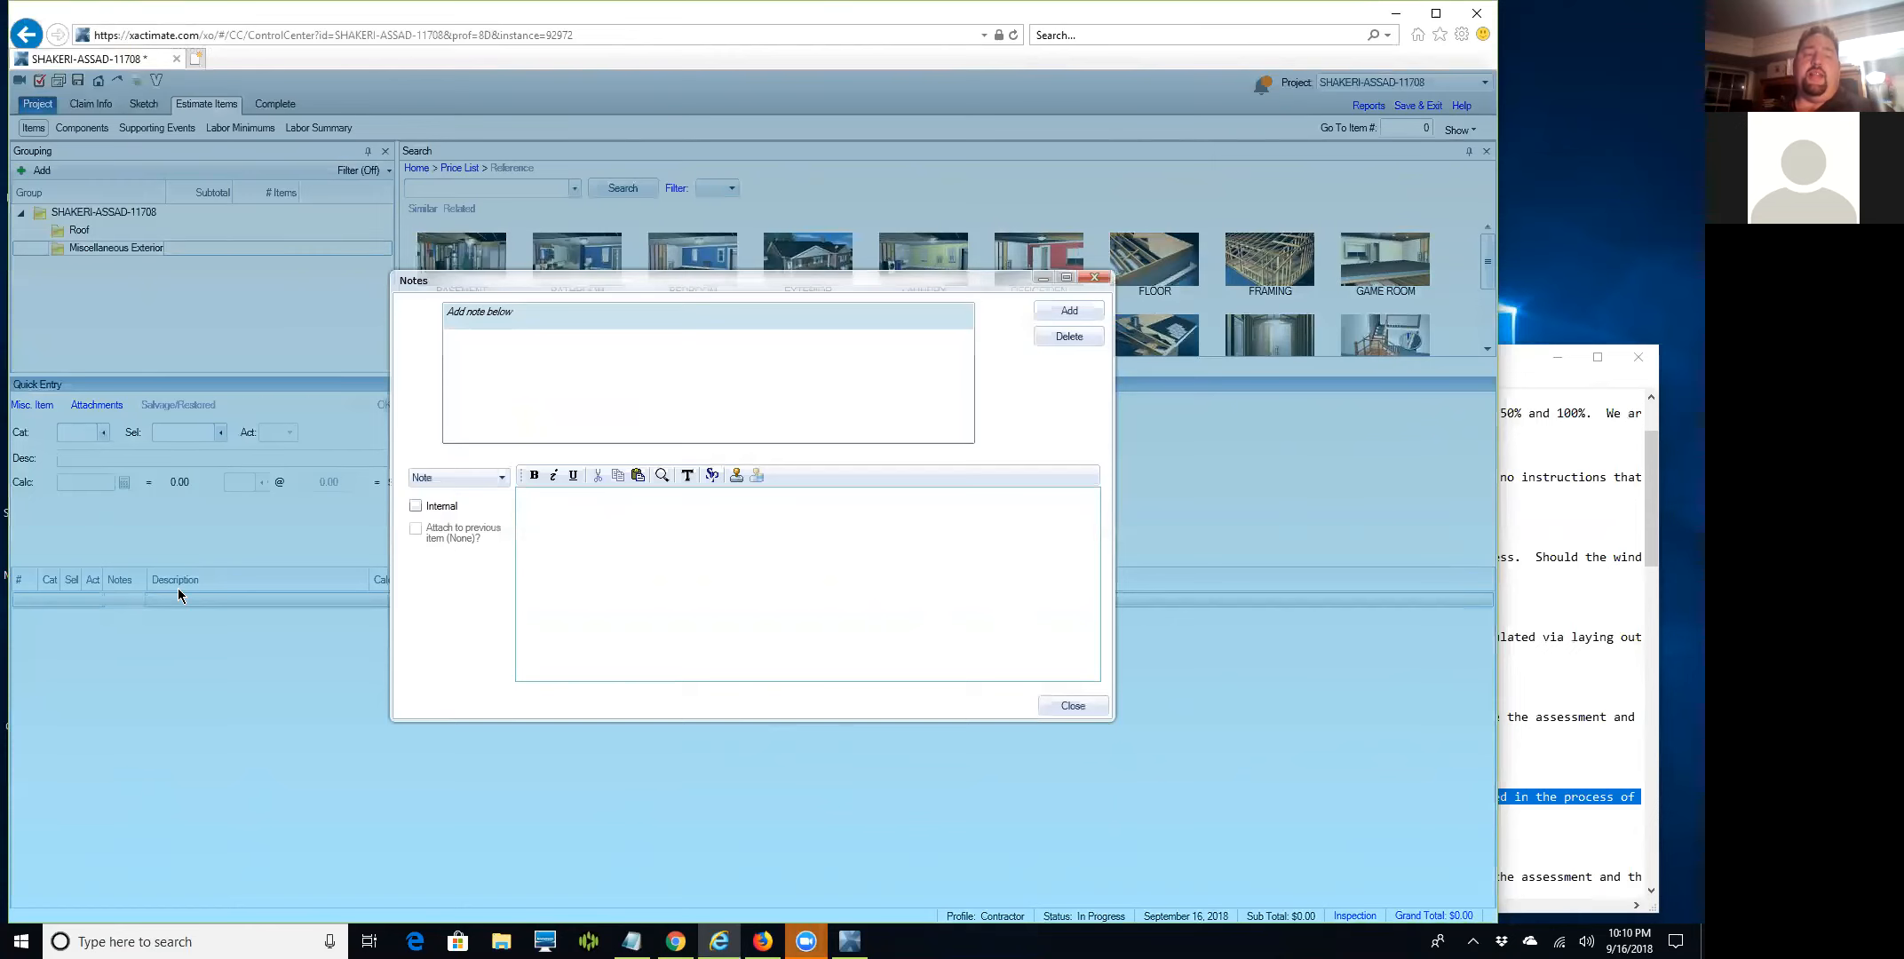
Paste the supplement-rights sentence as a Miscellaneous Exterior note, then select the Roof group.
click(1090, 281)
double_click(113, 595)
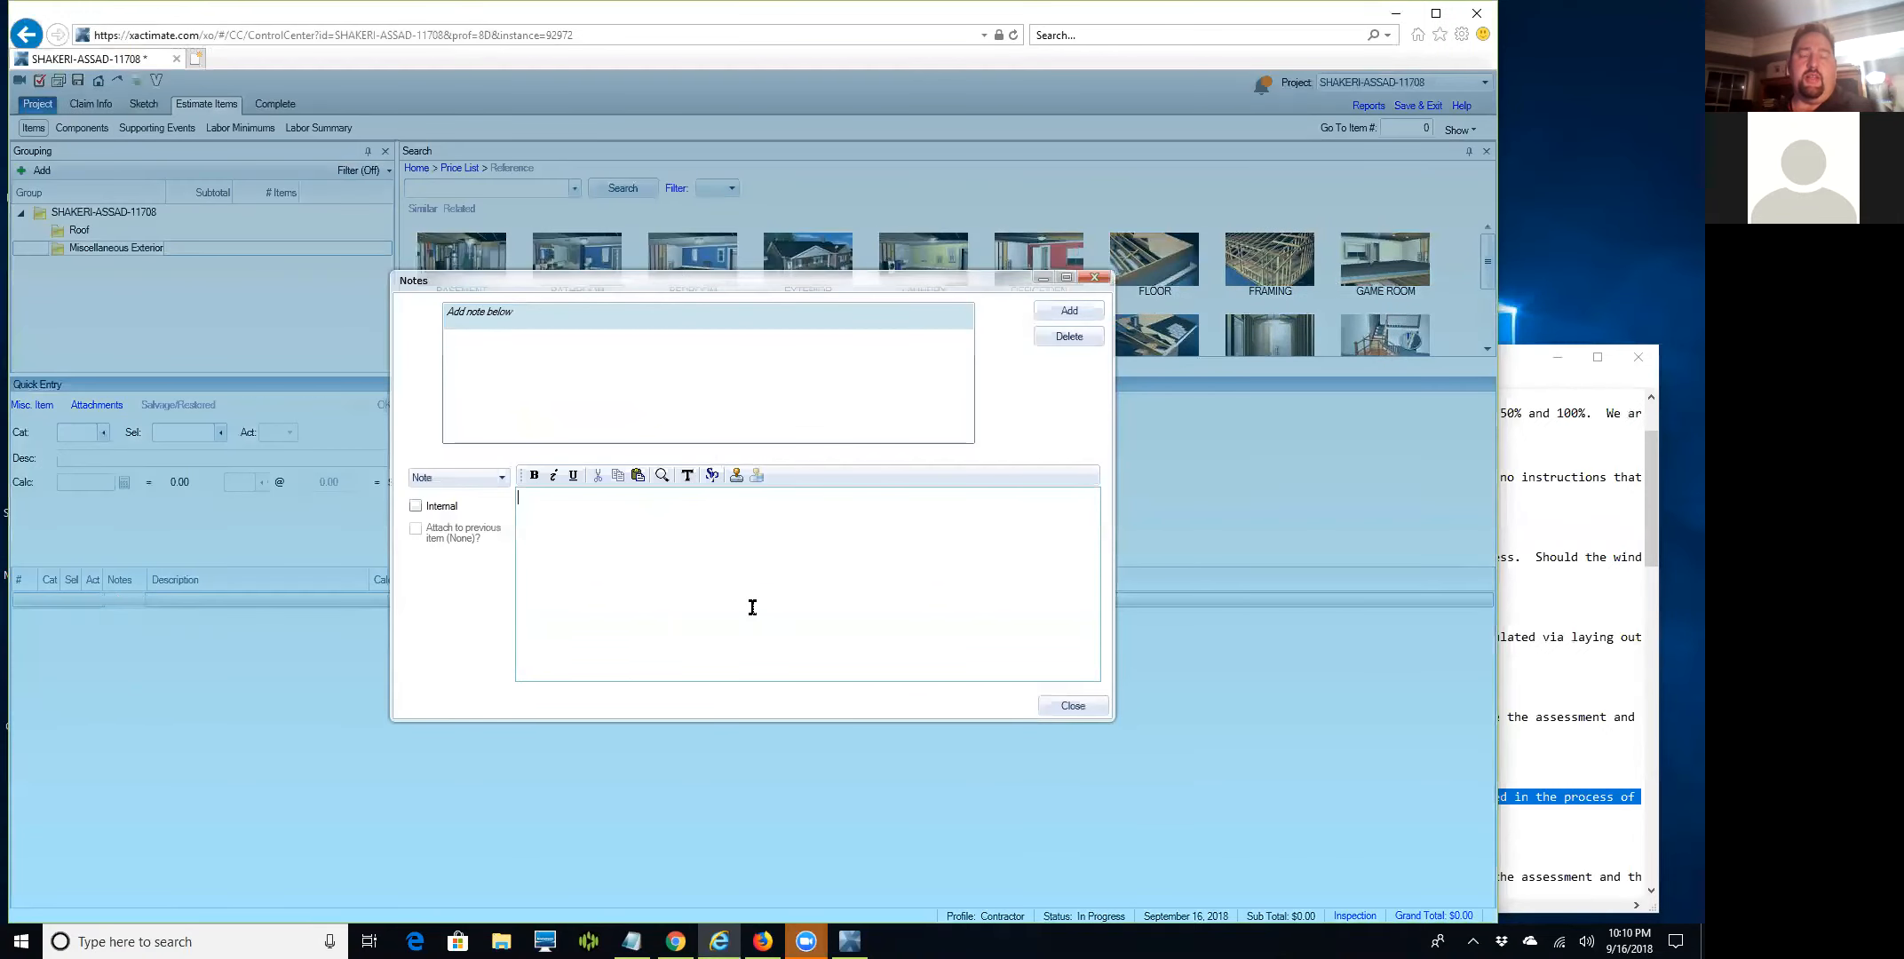
text(Contractor and client reserve the right to document and submit supplements pending any items that are uncovered in the process of completing the project.)
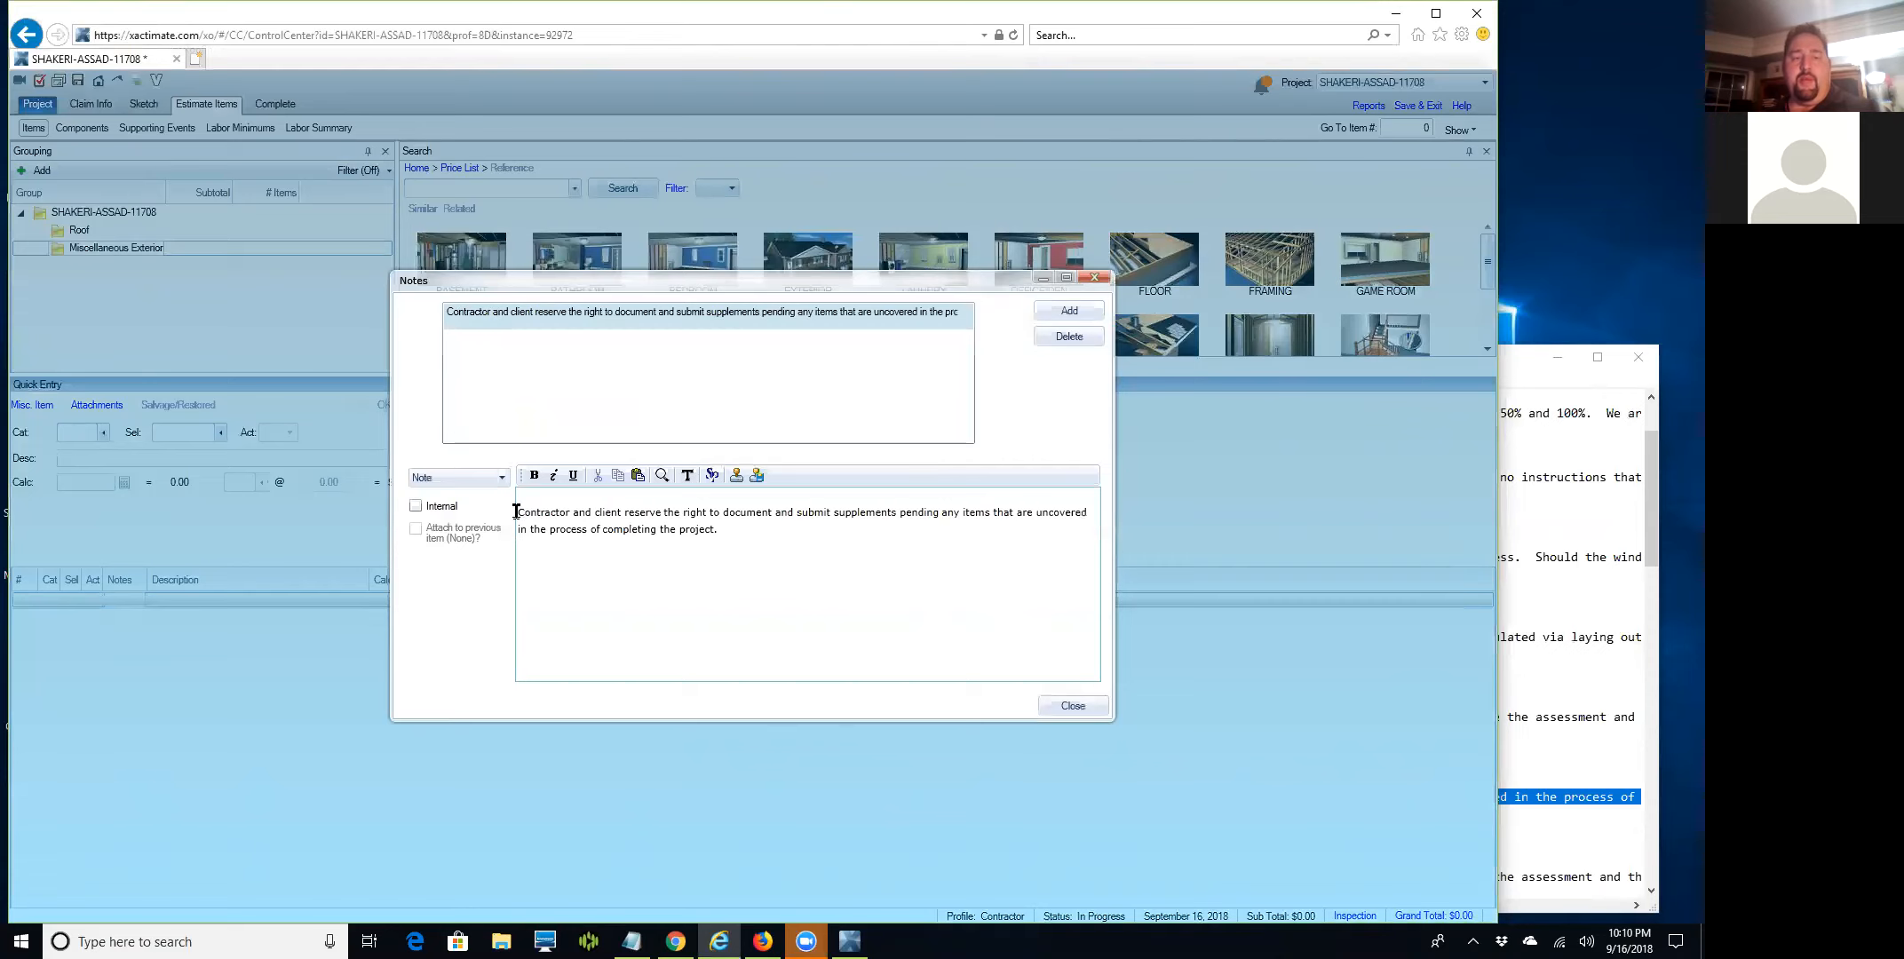
key(BackSpace)
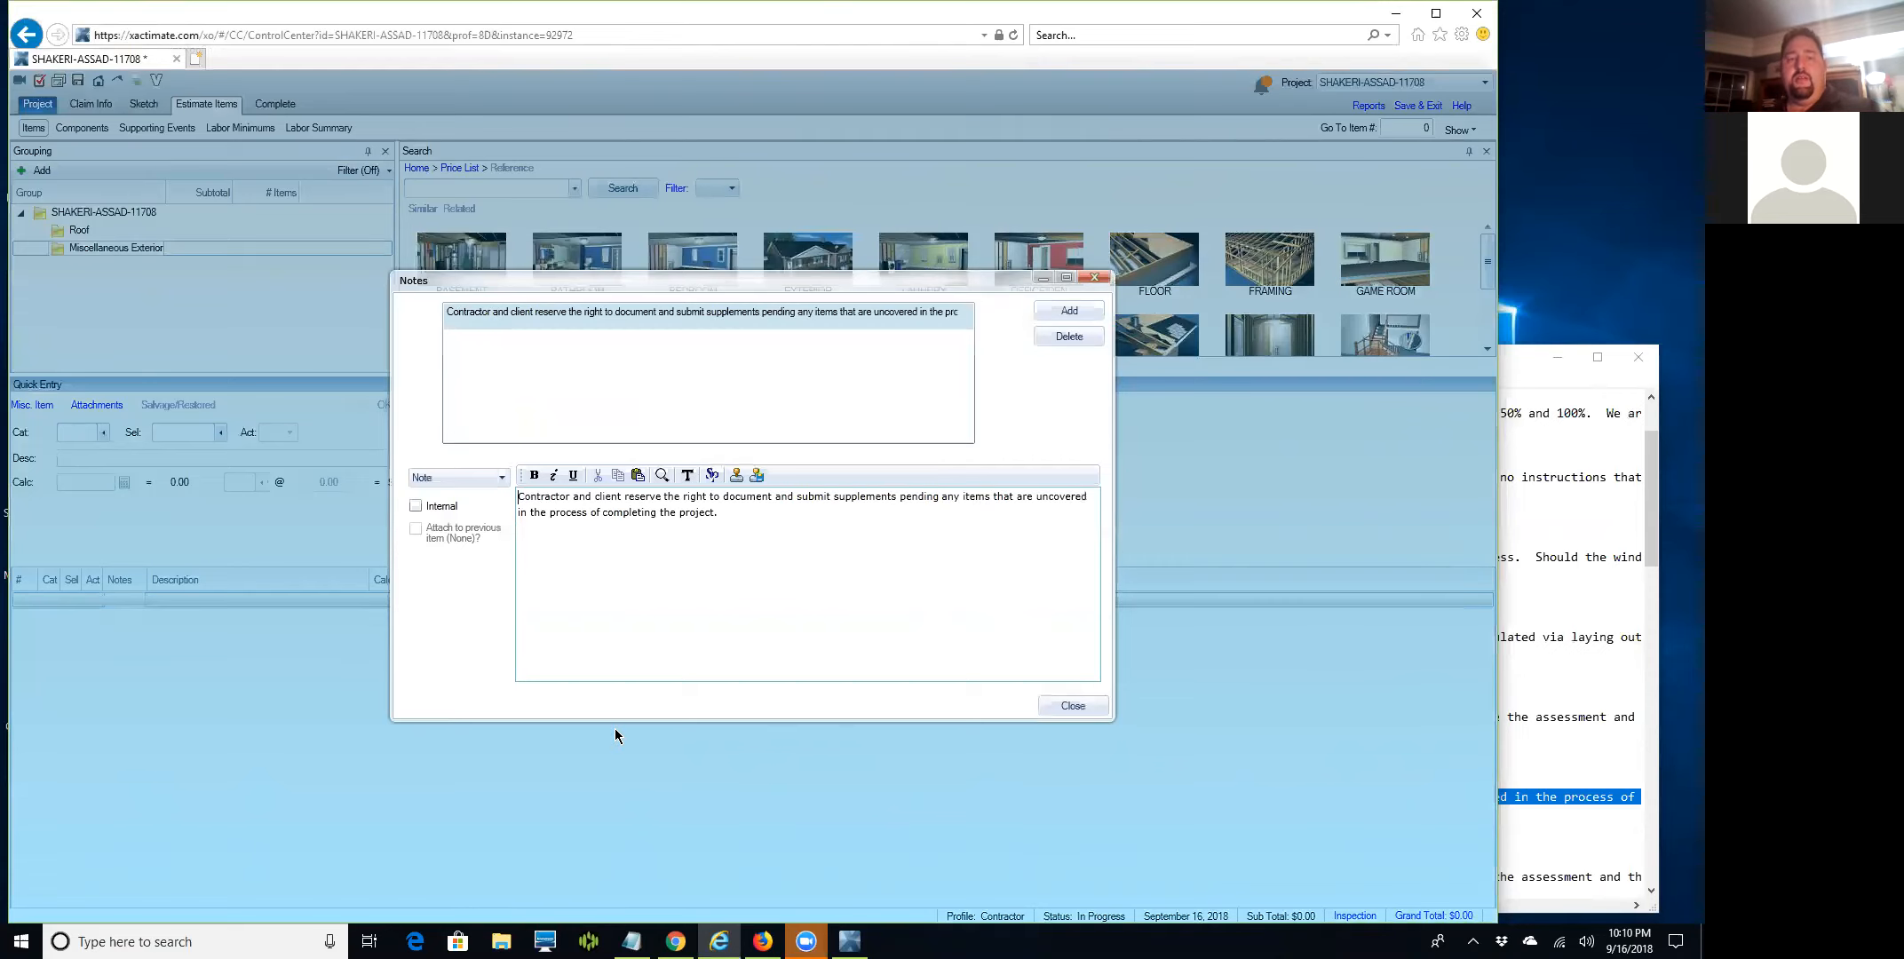
click(1073, 310)
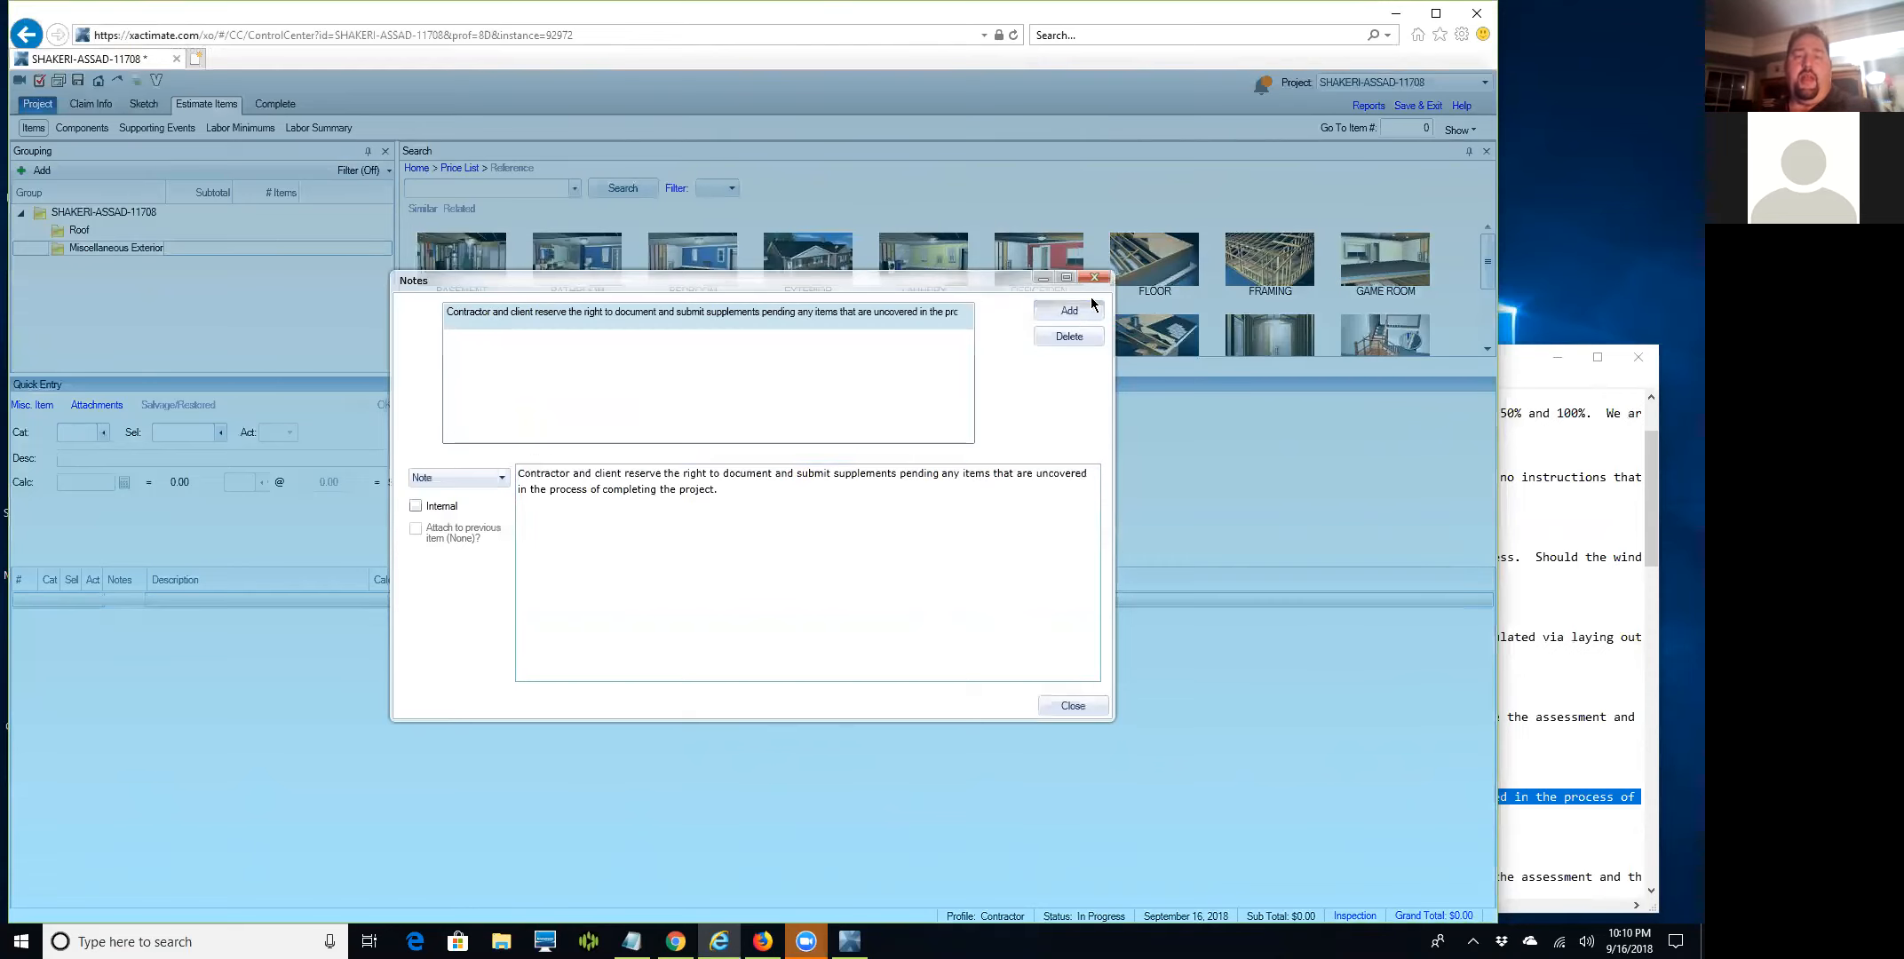
click(850, 313)
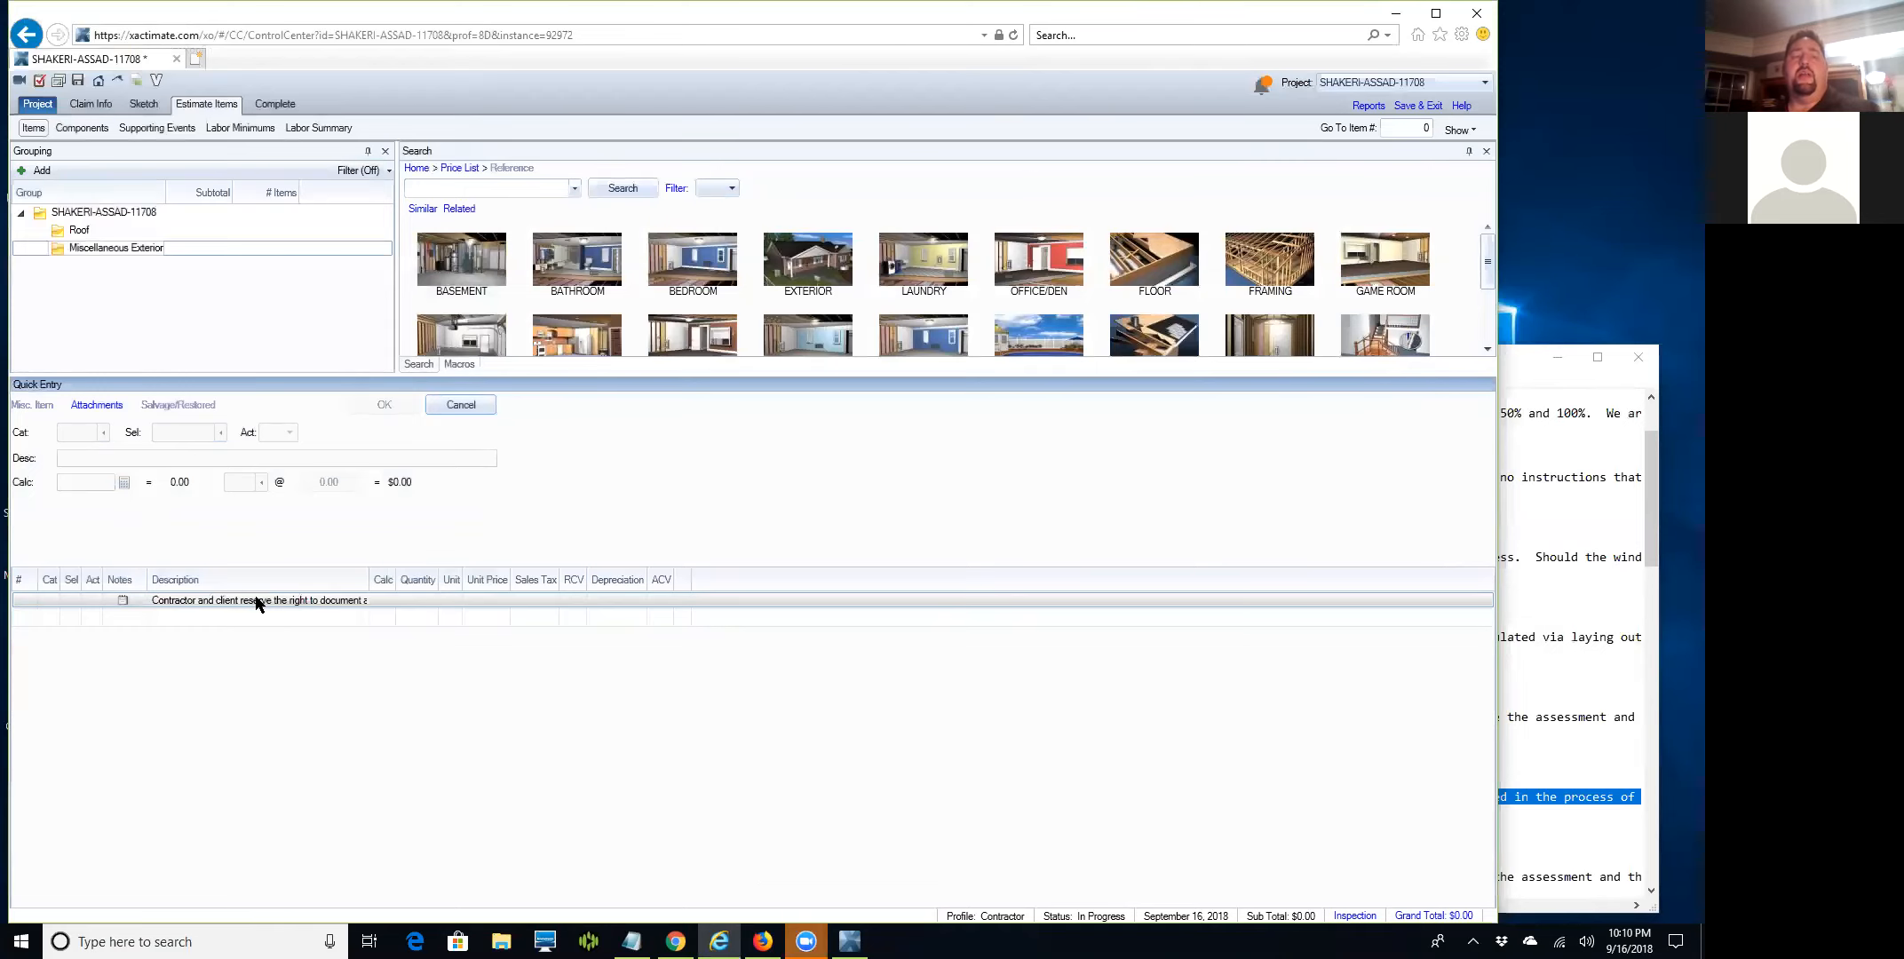
click(45, 230)
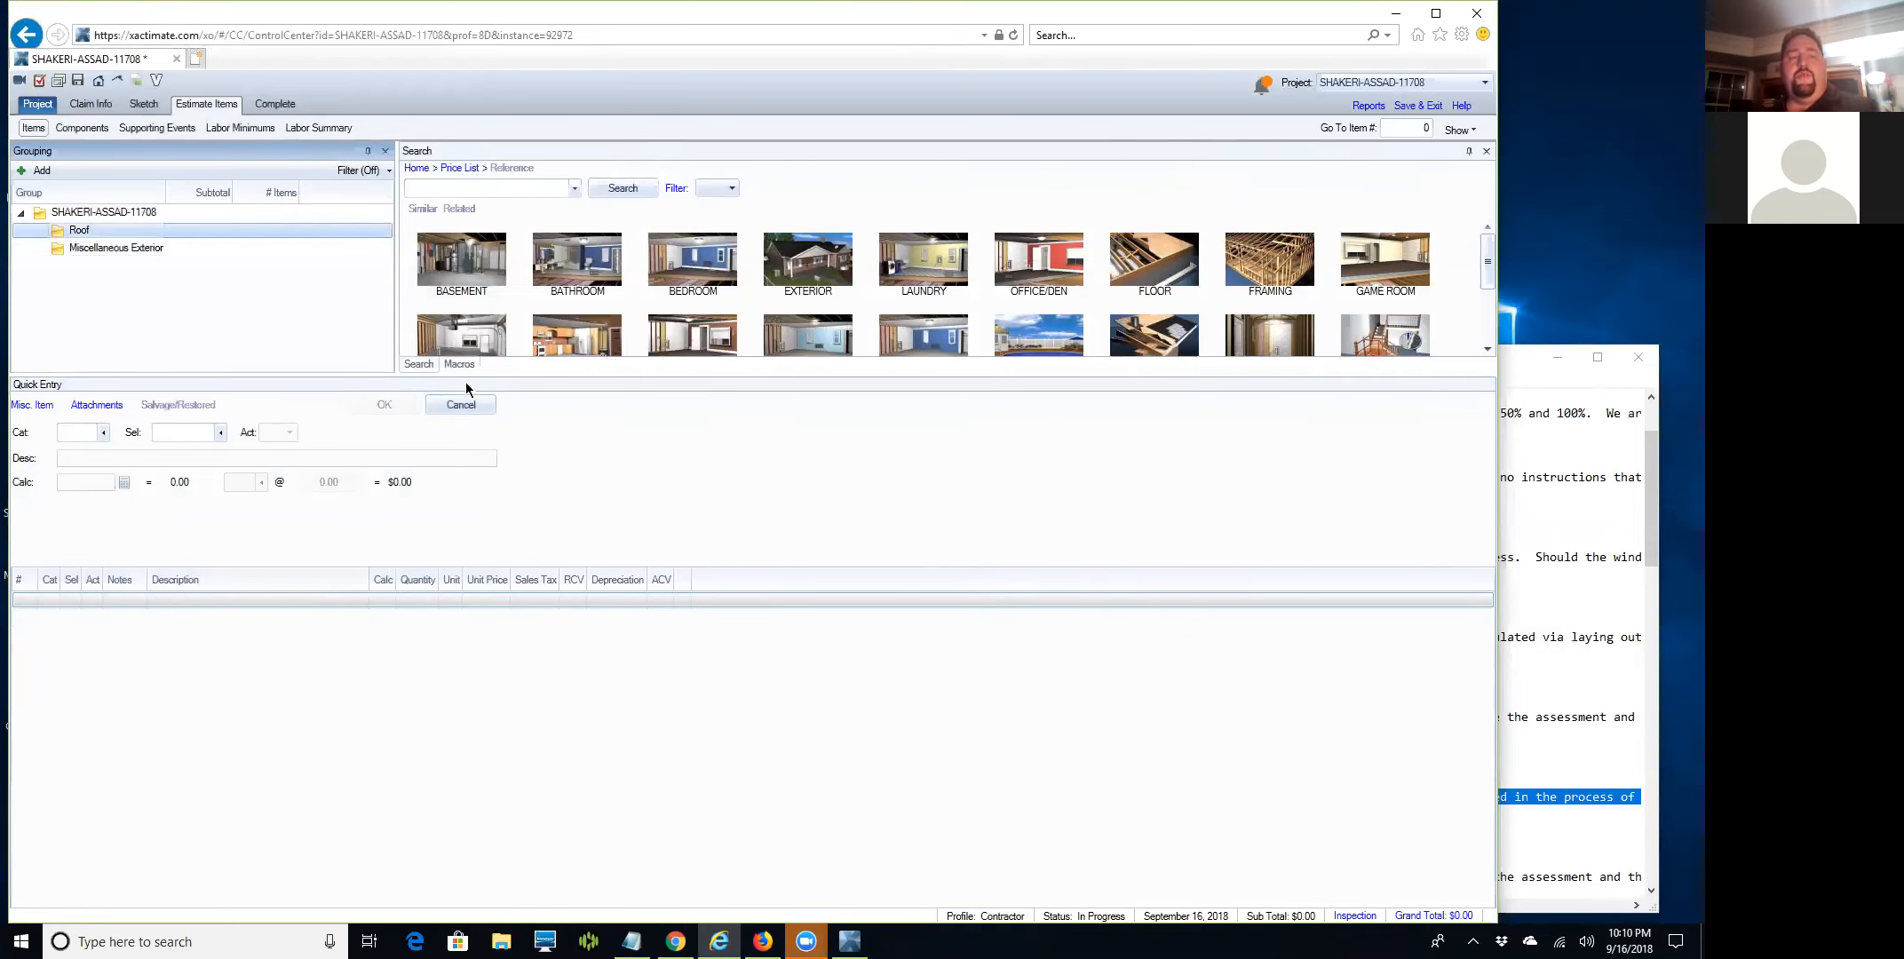
Search the price list for '3 tab' shingle items with the Roof group selected.
click(455, 189)
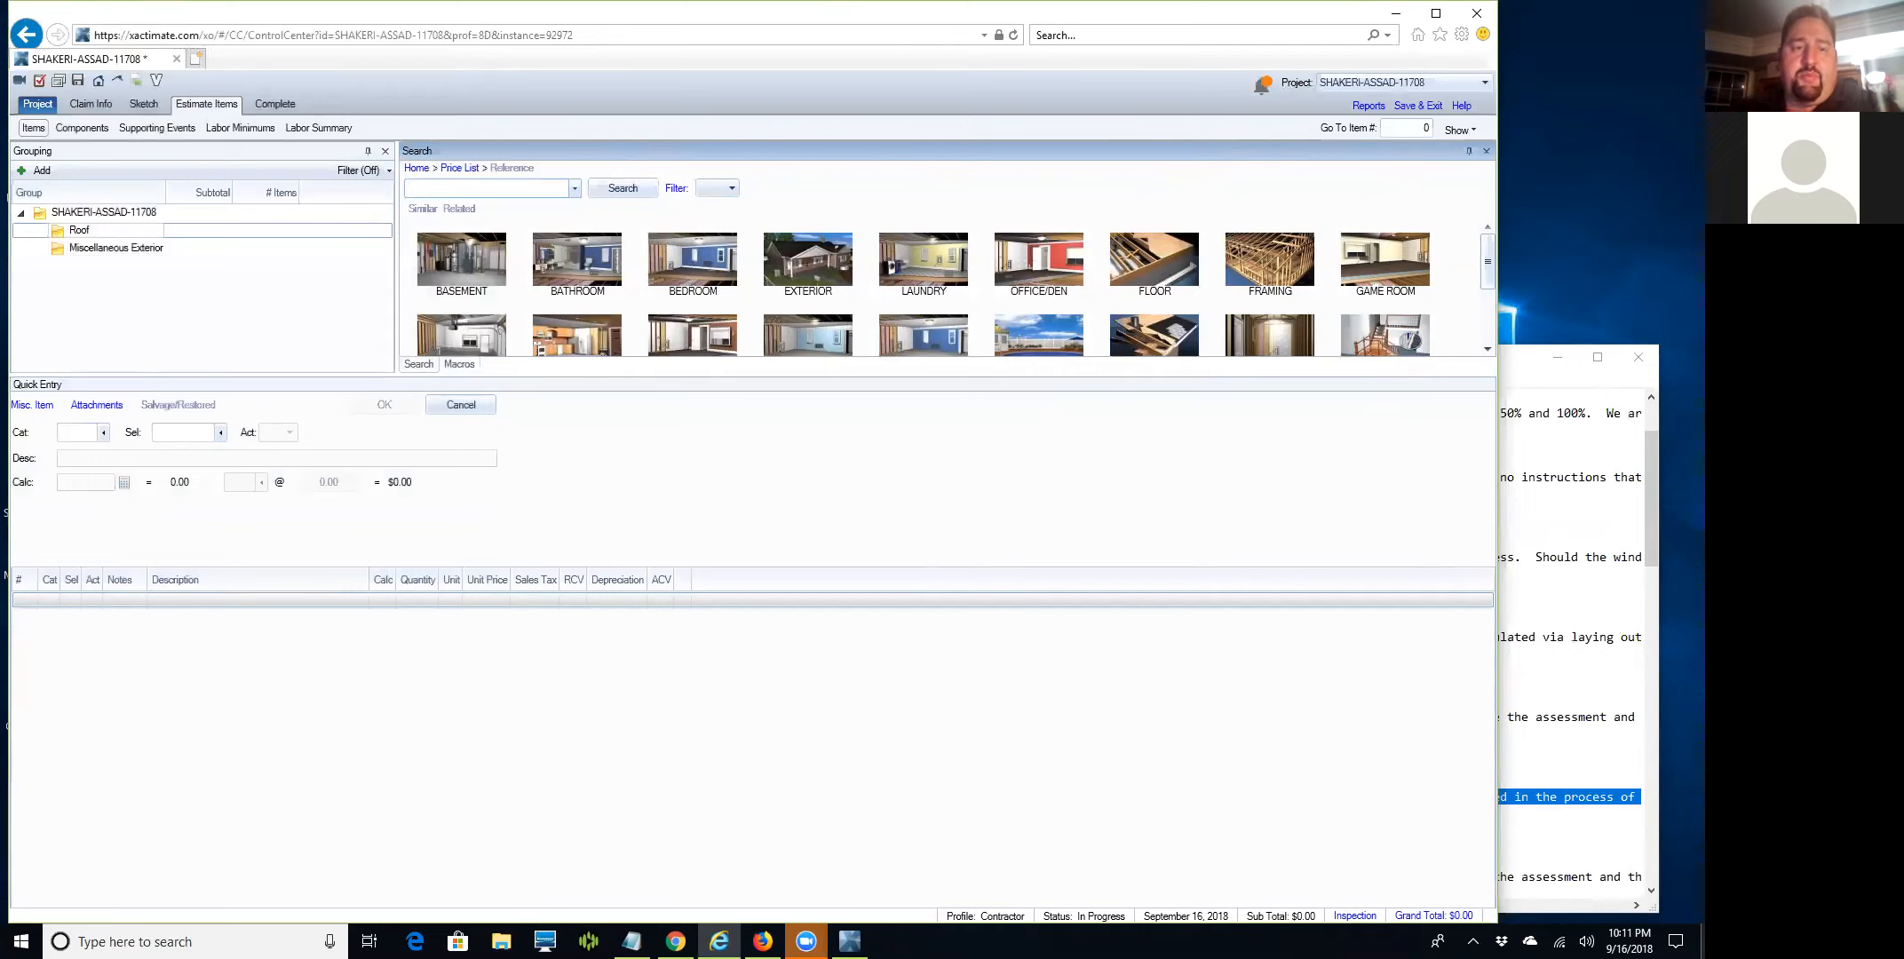
click(417, 189)
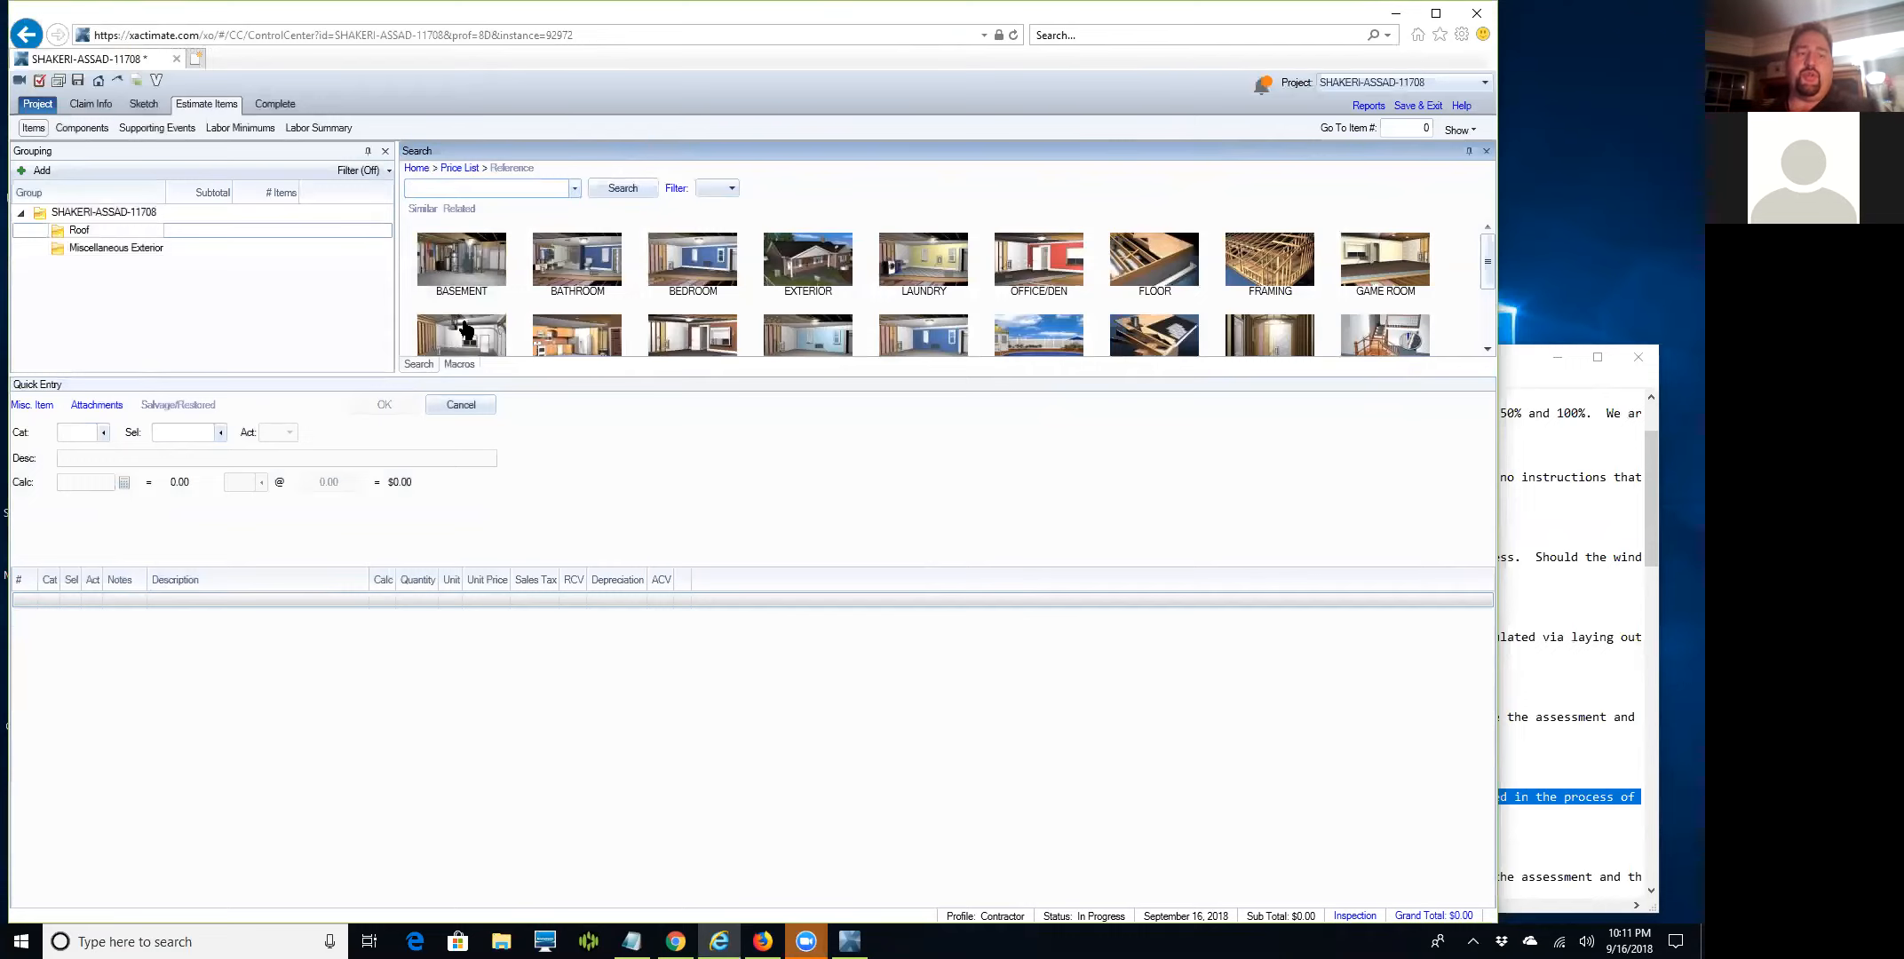
click(26, 229)
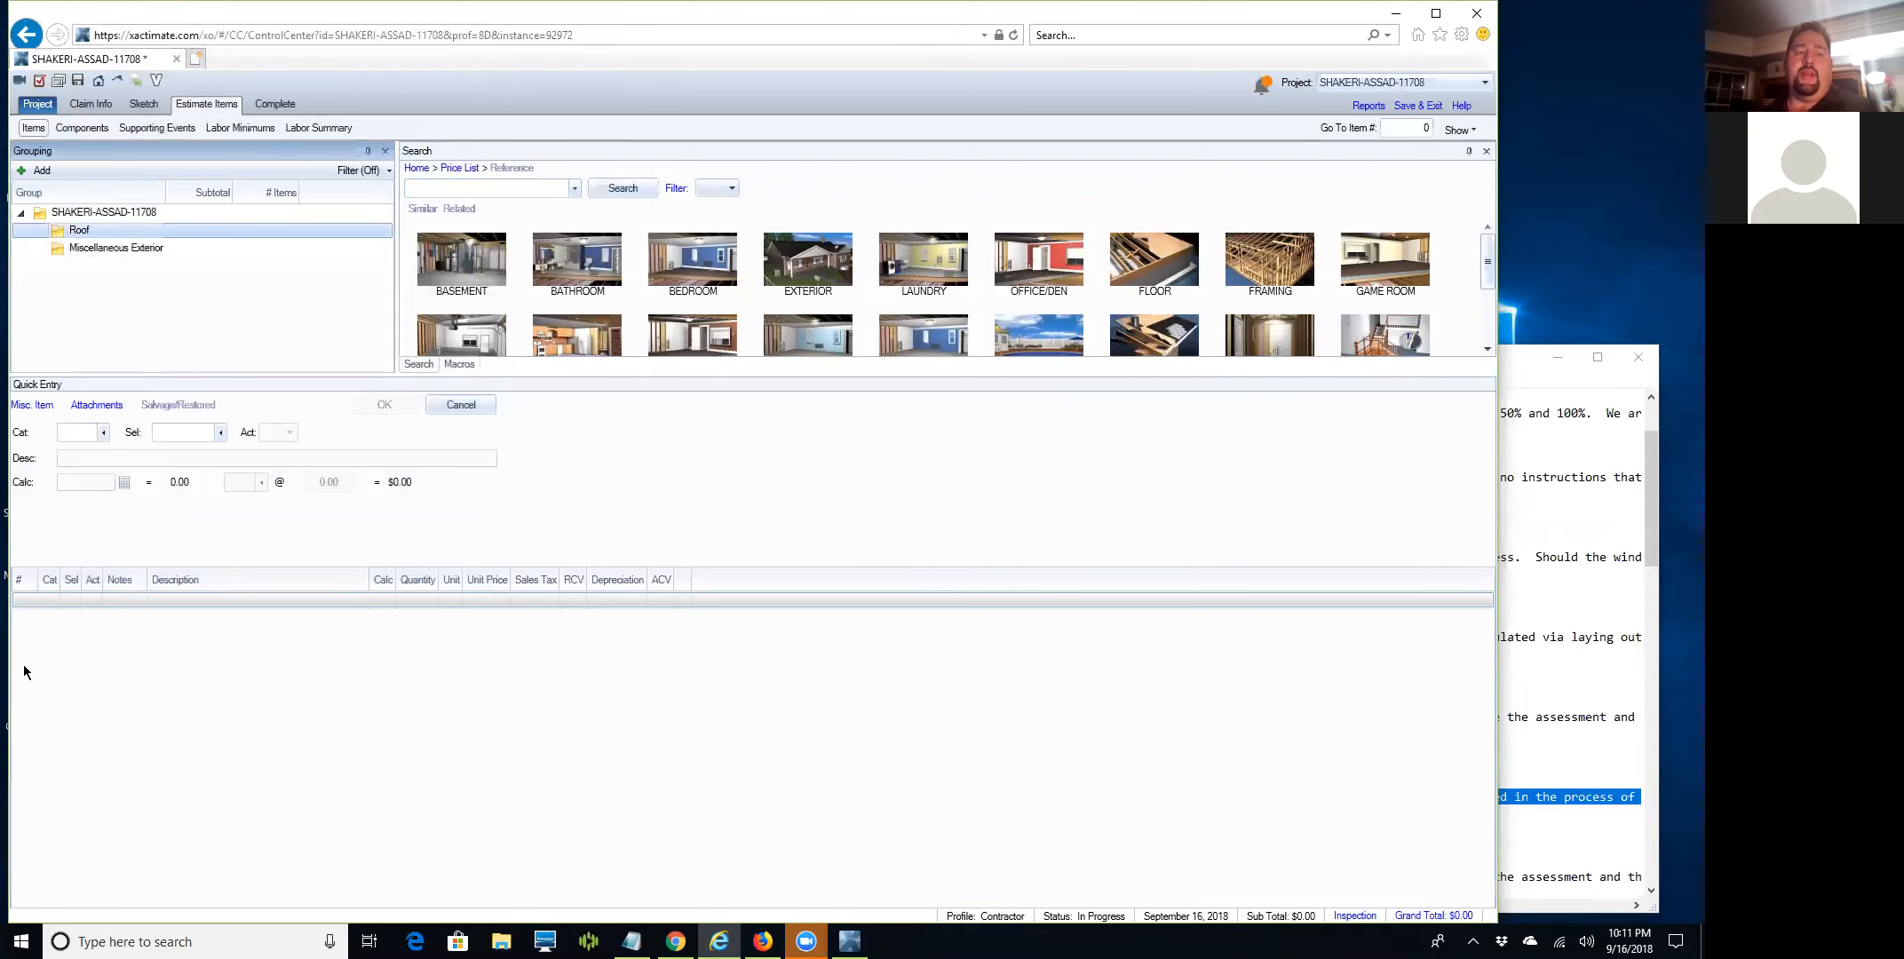
click(181, 602)
click(220, 231)
click(430, 189)
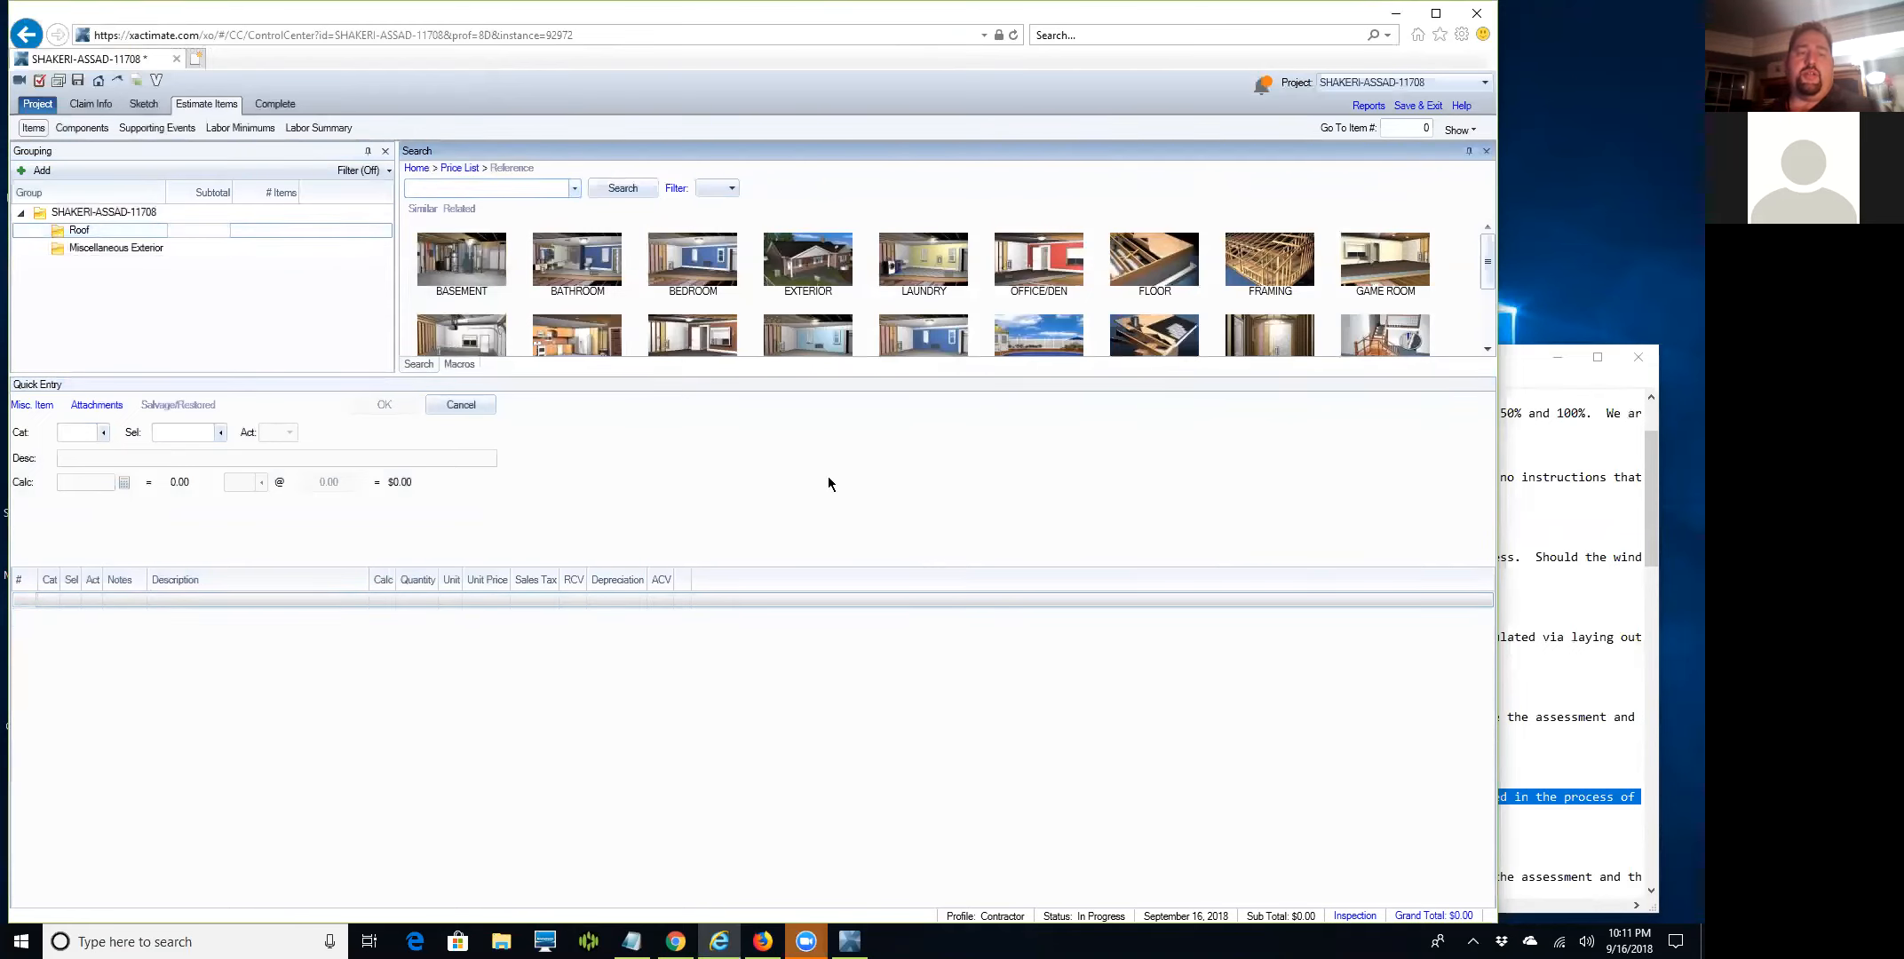
text(3 tab)
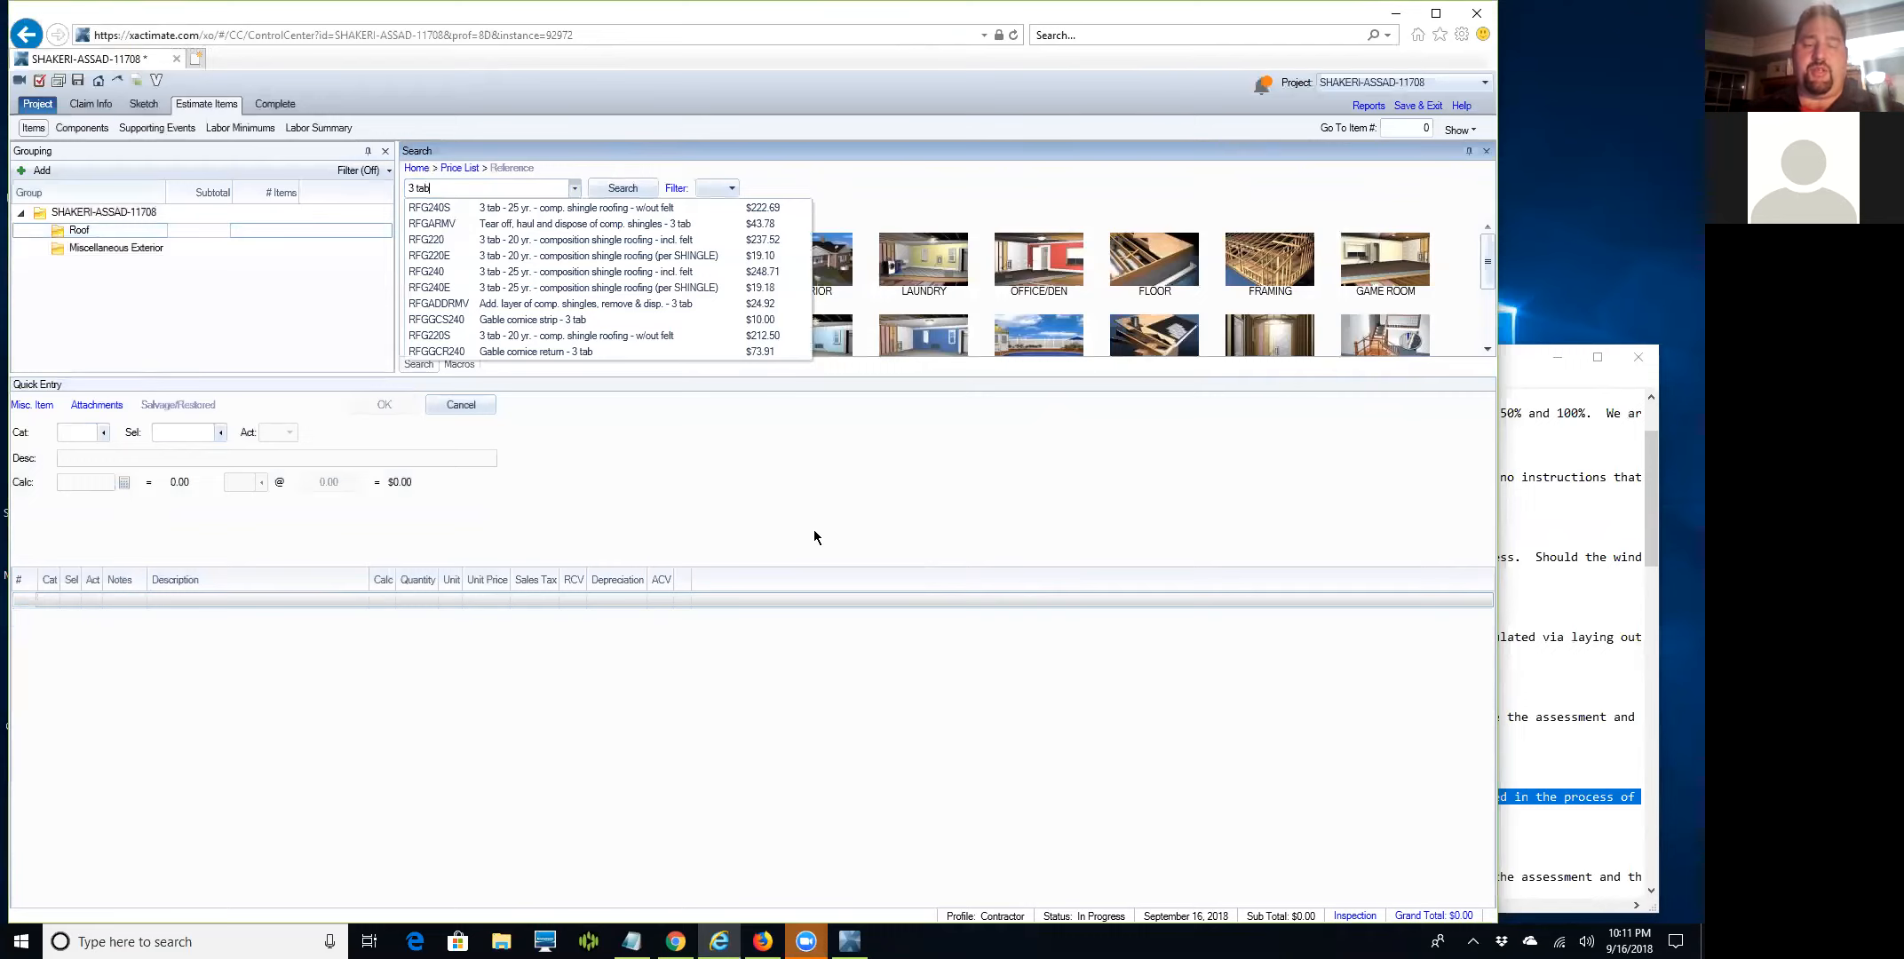
Search the price list for 3 tab shingles, then for architectural items.
key(BackSpace)
key(BackSpace)
key(BackSpace)
key(BackSpace)
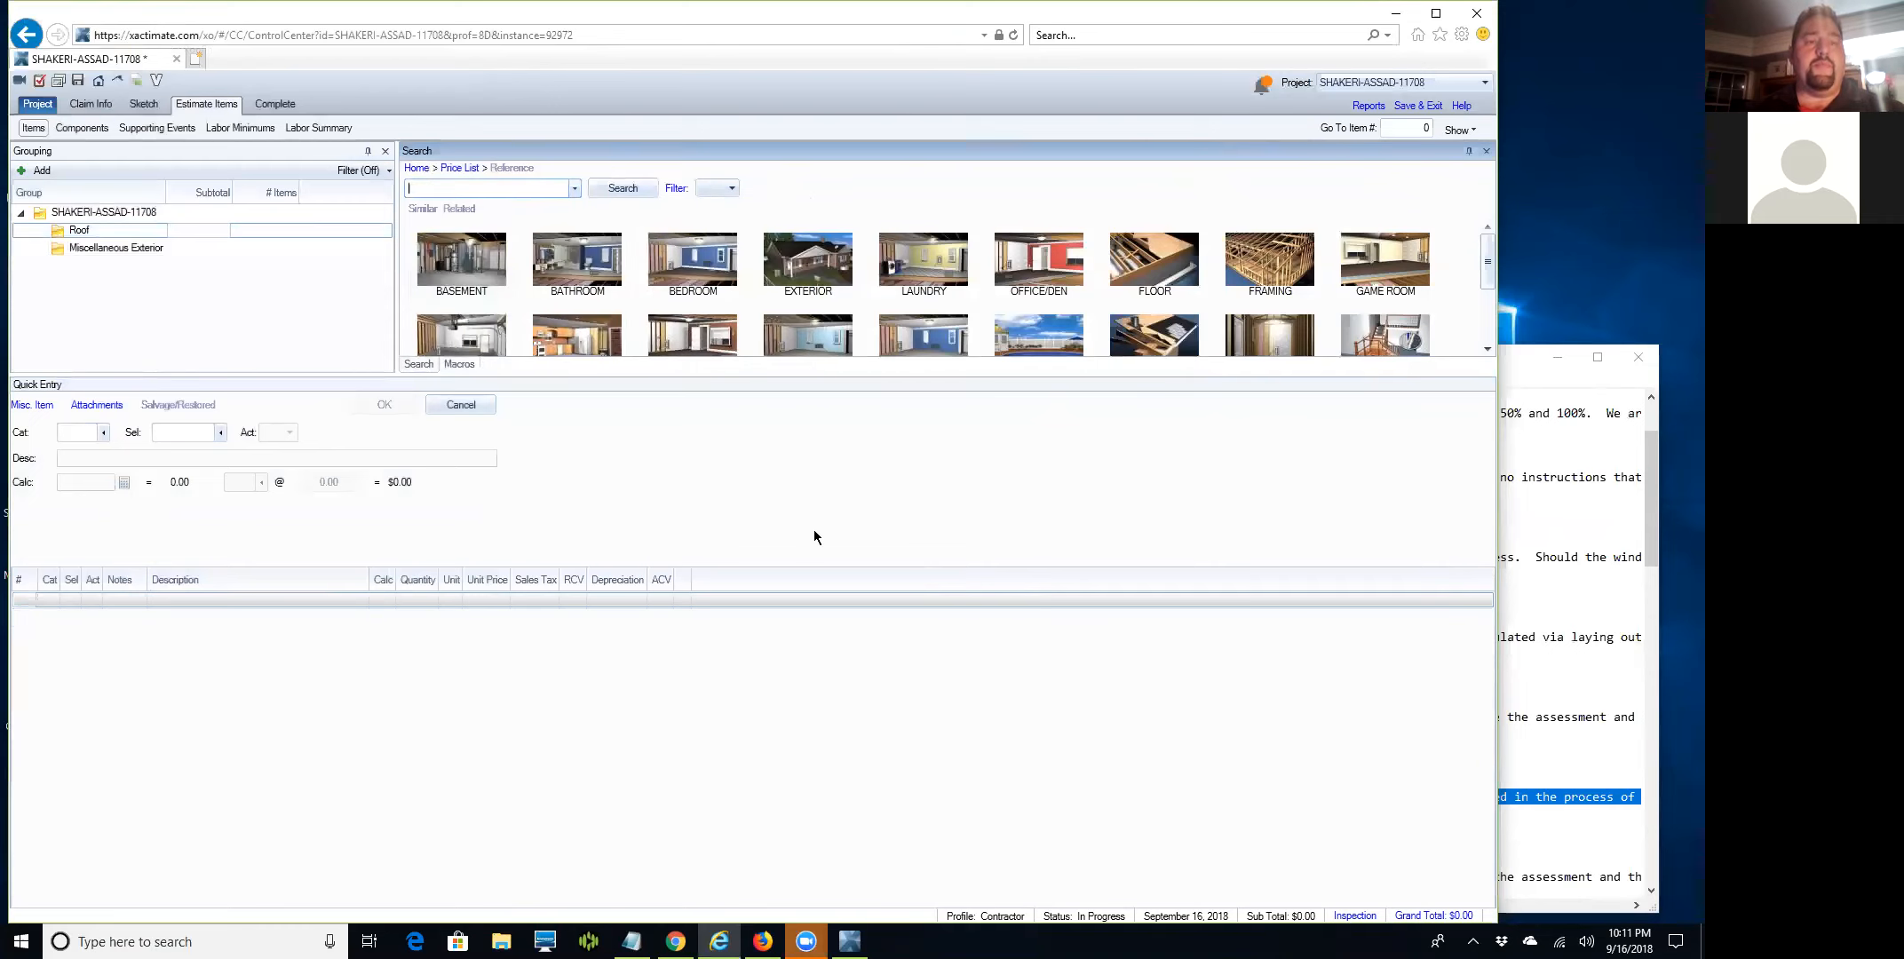
text(ab)
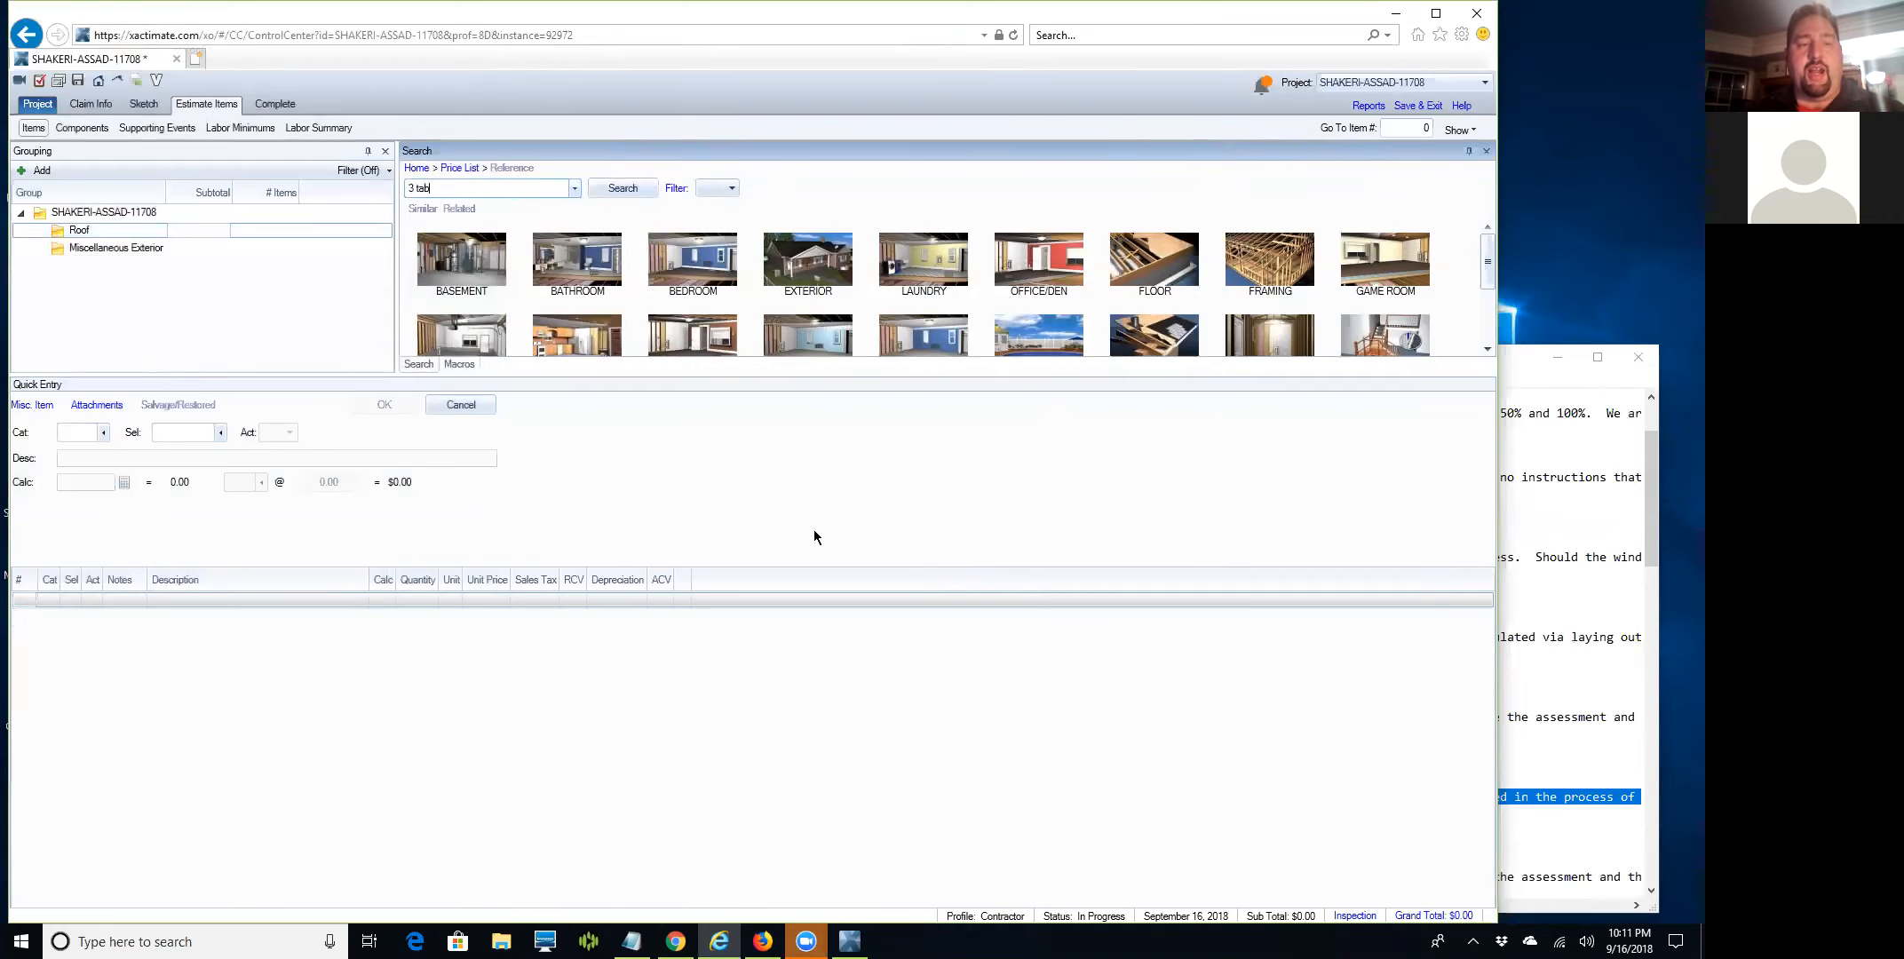
key(BackSpace)
key(BackSpace)
key(BackSpace)
key(BackSpace)
text(3)
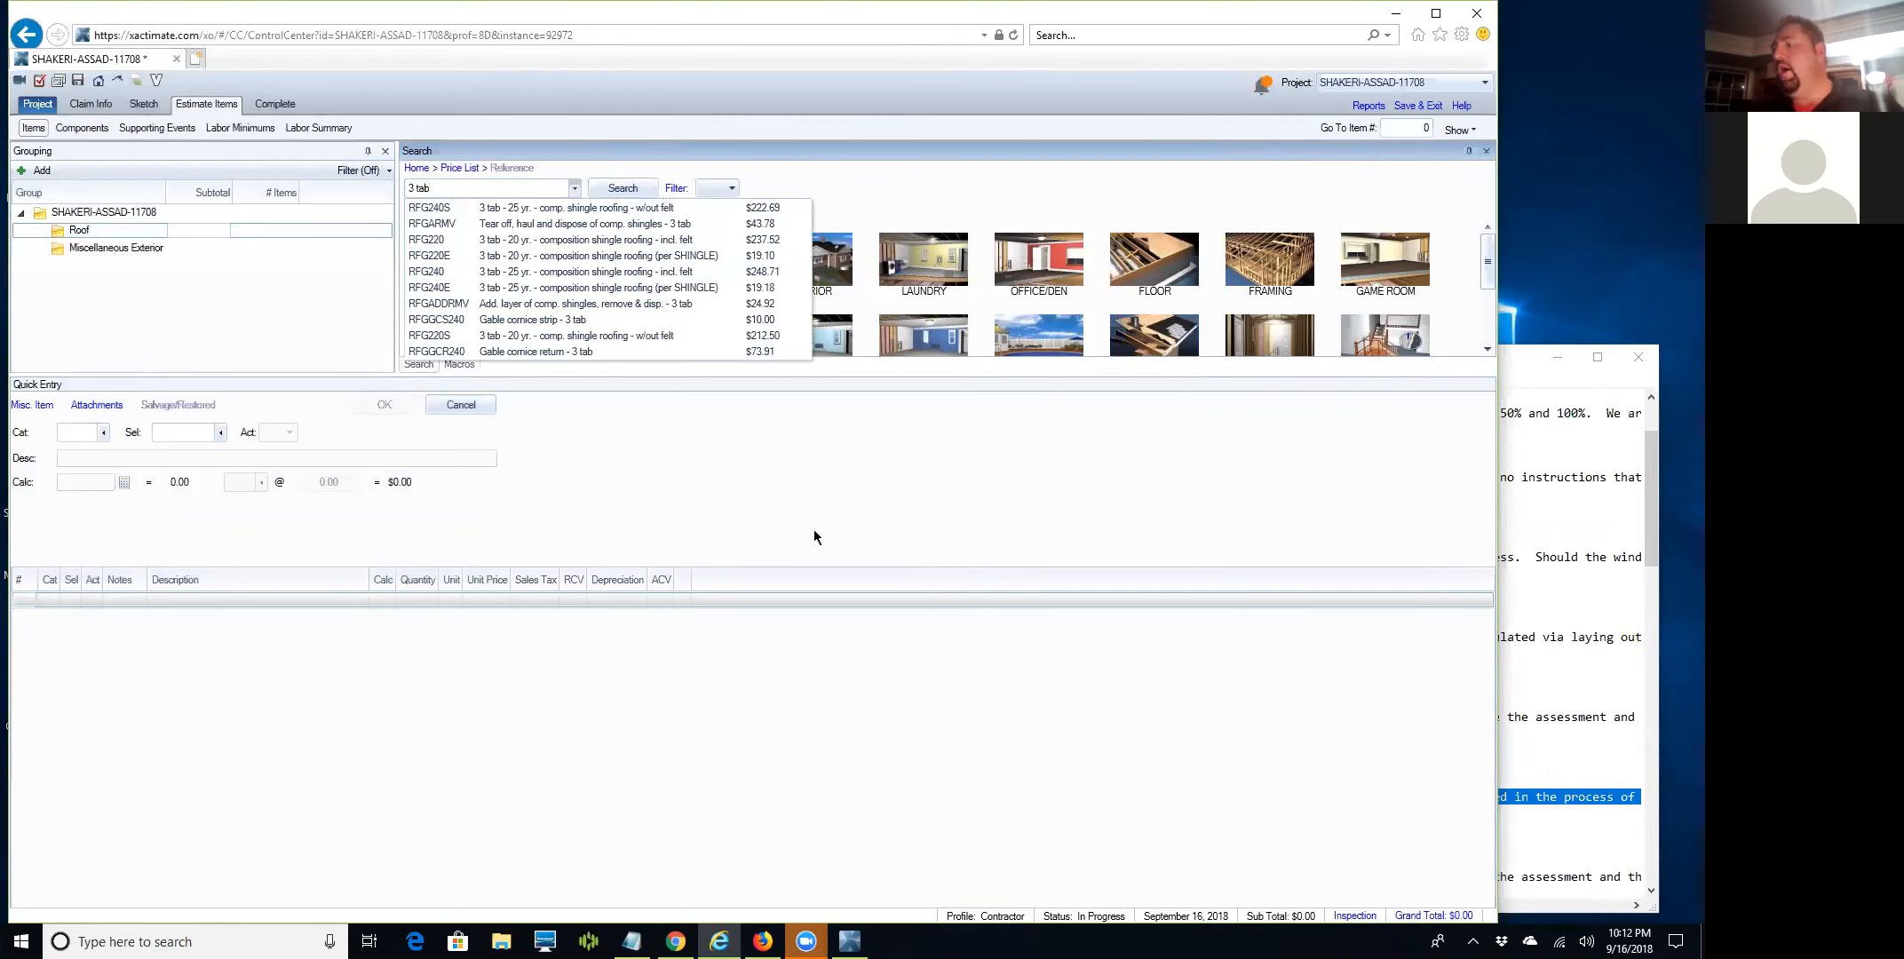
key(BackSpace)
key(BackSpace)
key(BackSpace)
key(BackSpace)
key(BackSpace)
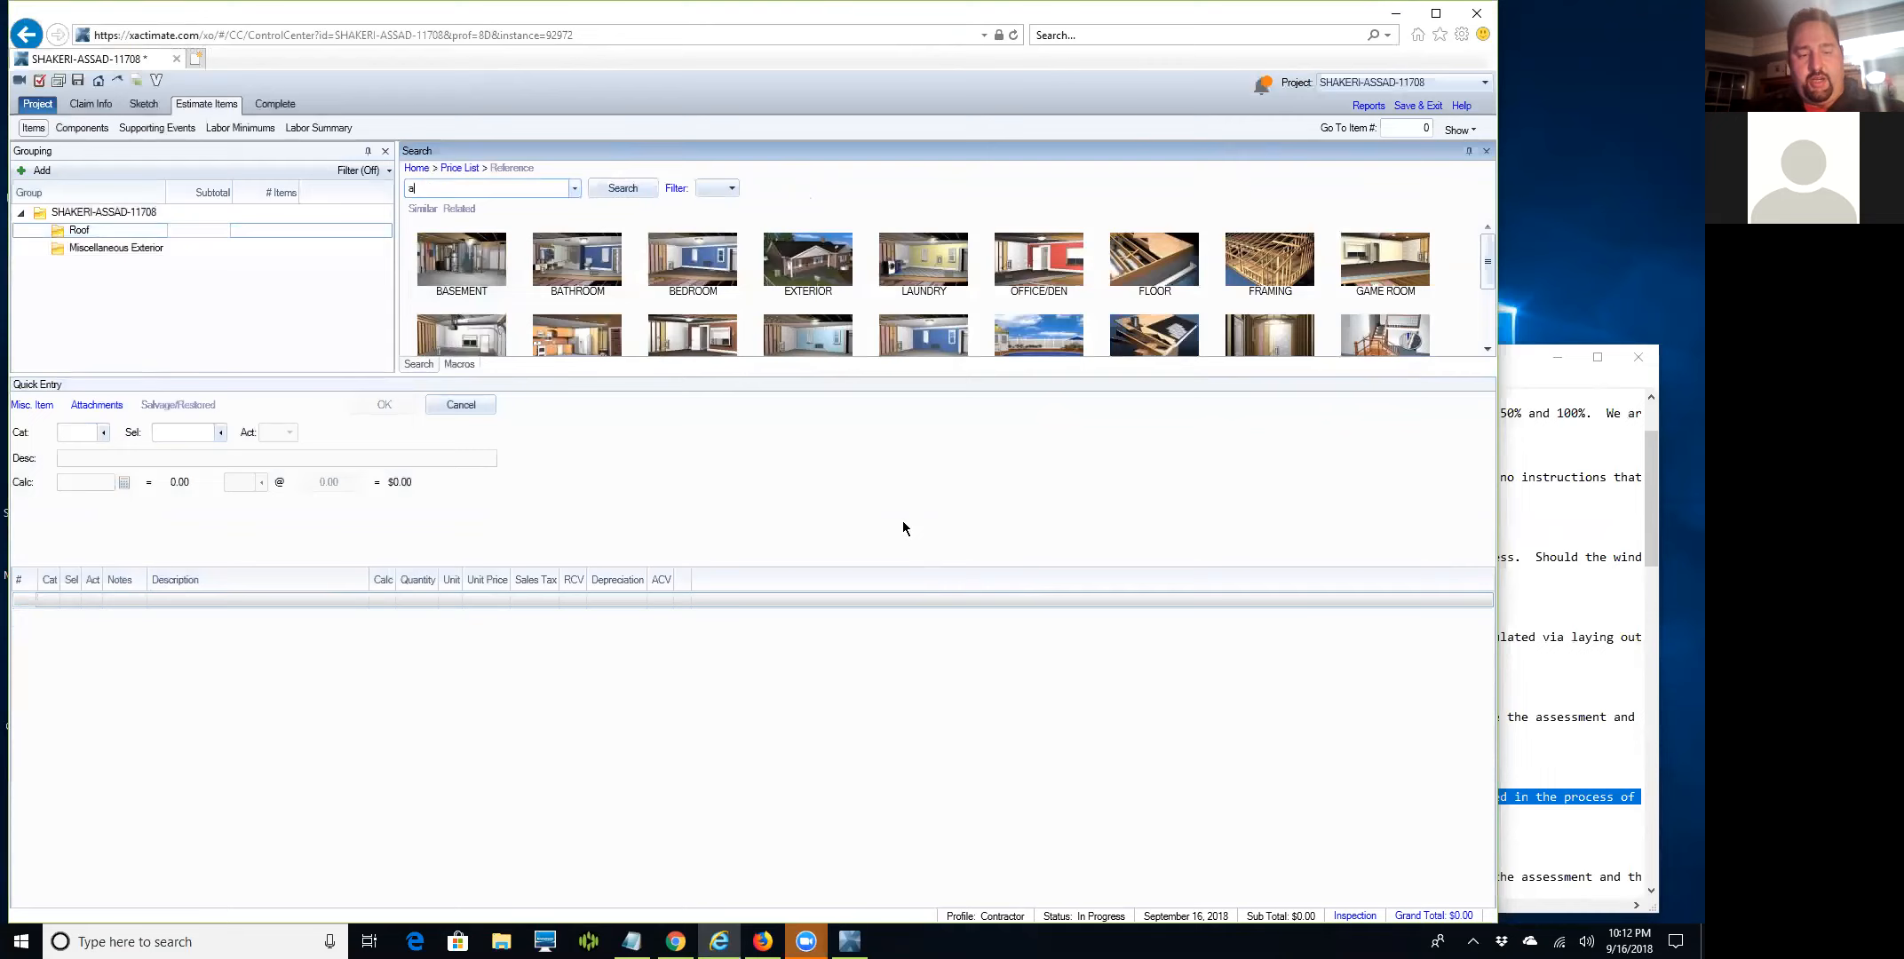
text(architec)
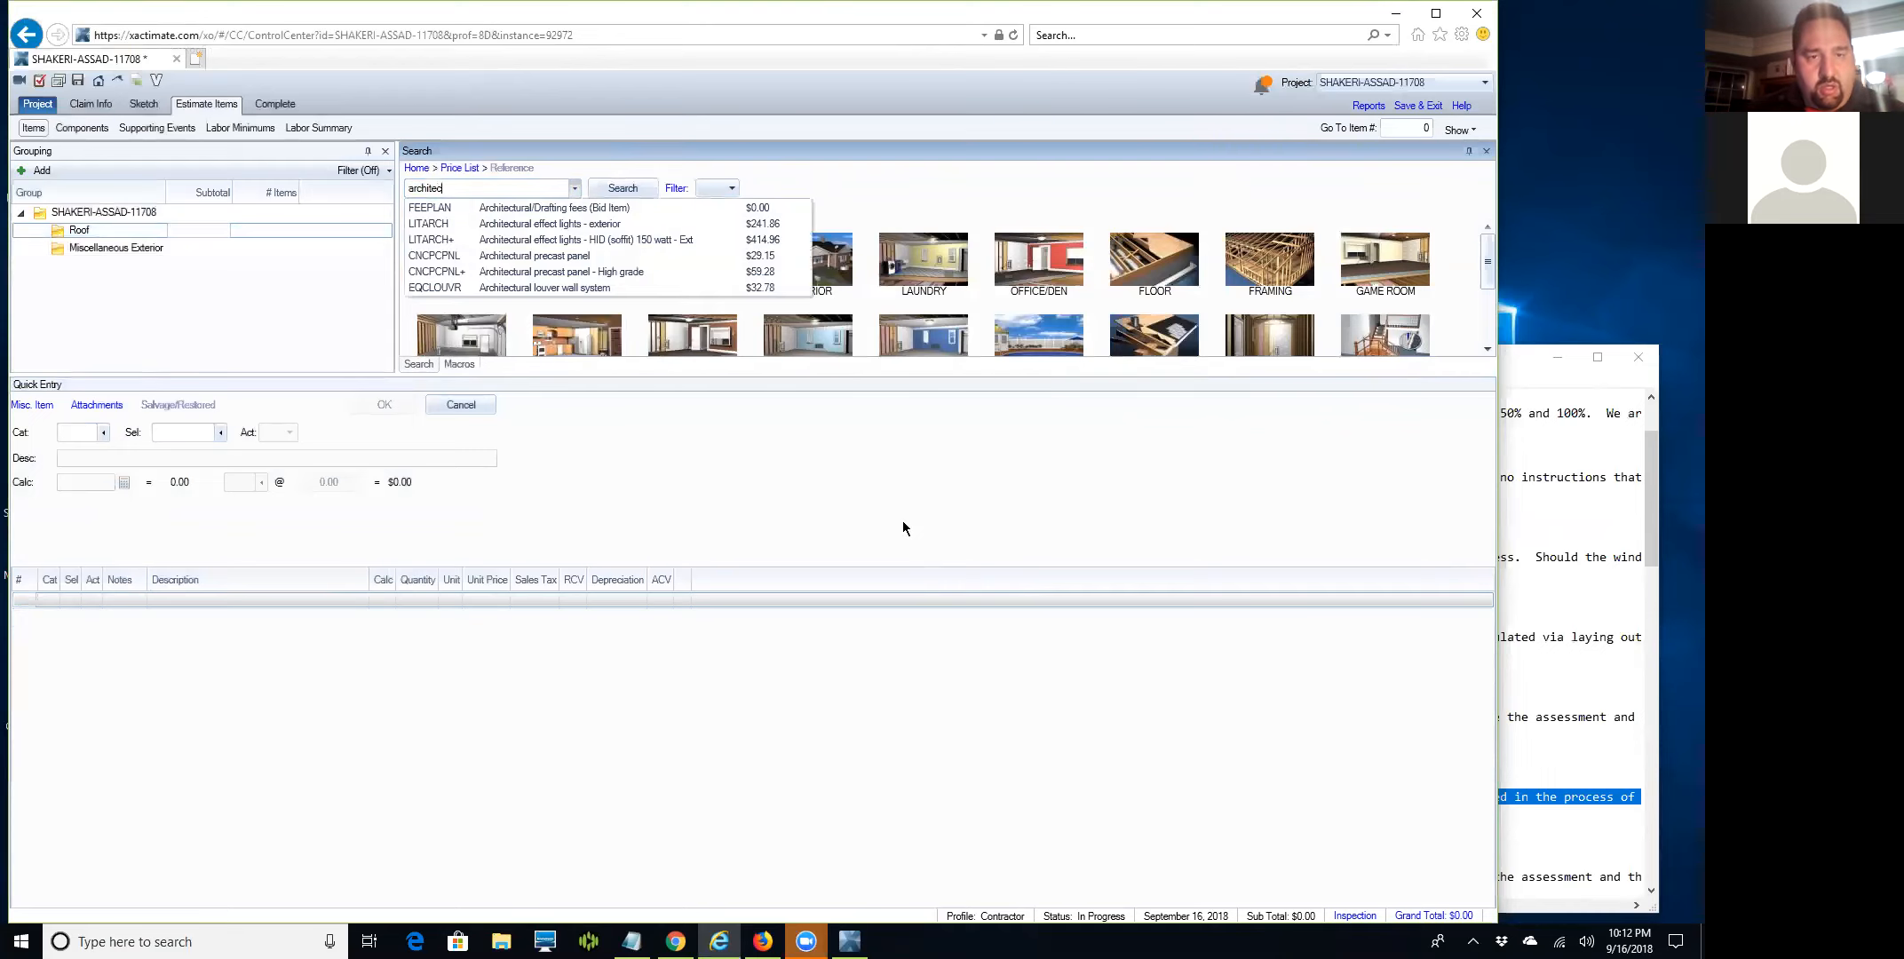
Replace the search with 'laminated' and dismiss the Xactimate upload warning.
key(BackSpace)
key(BackSpace)
key(BackSpace)
key(BackSpace)
key(BackSpace)
key(BackSpace)
key(BackSpace)
key(BackSpace)
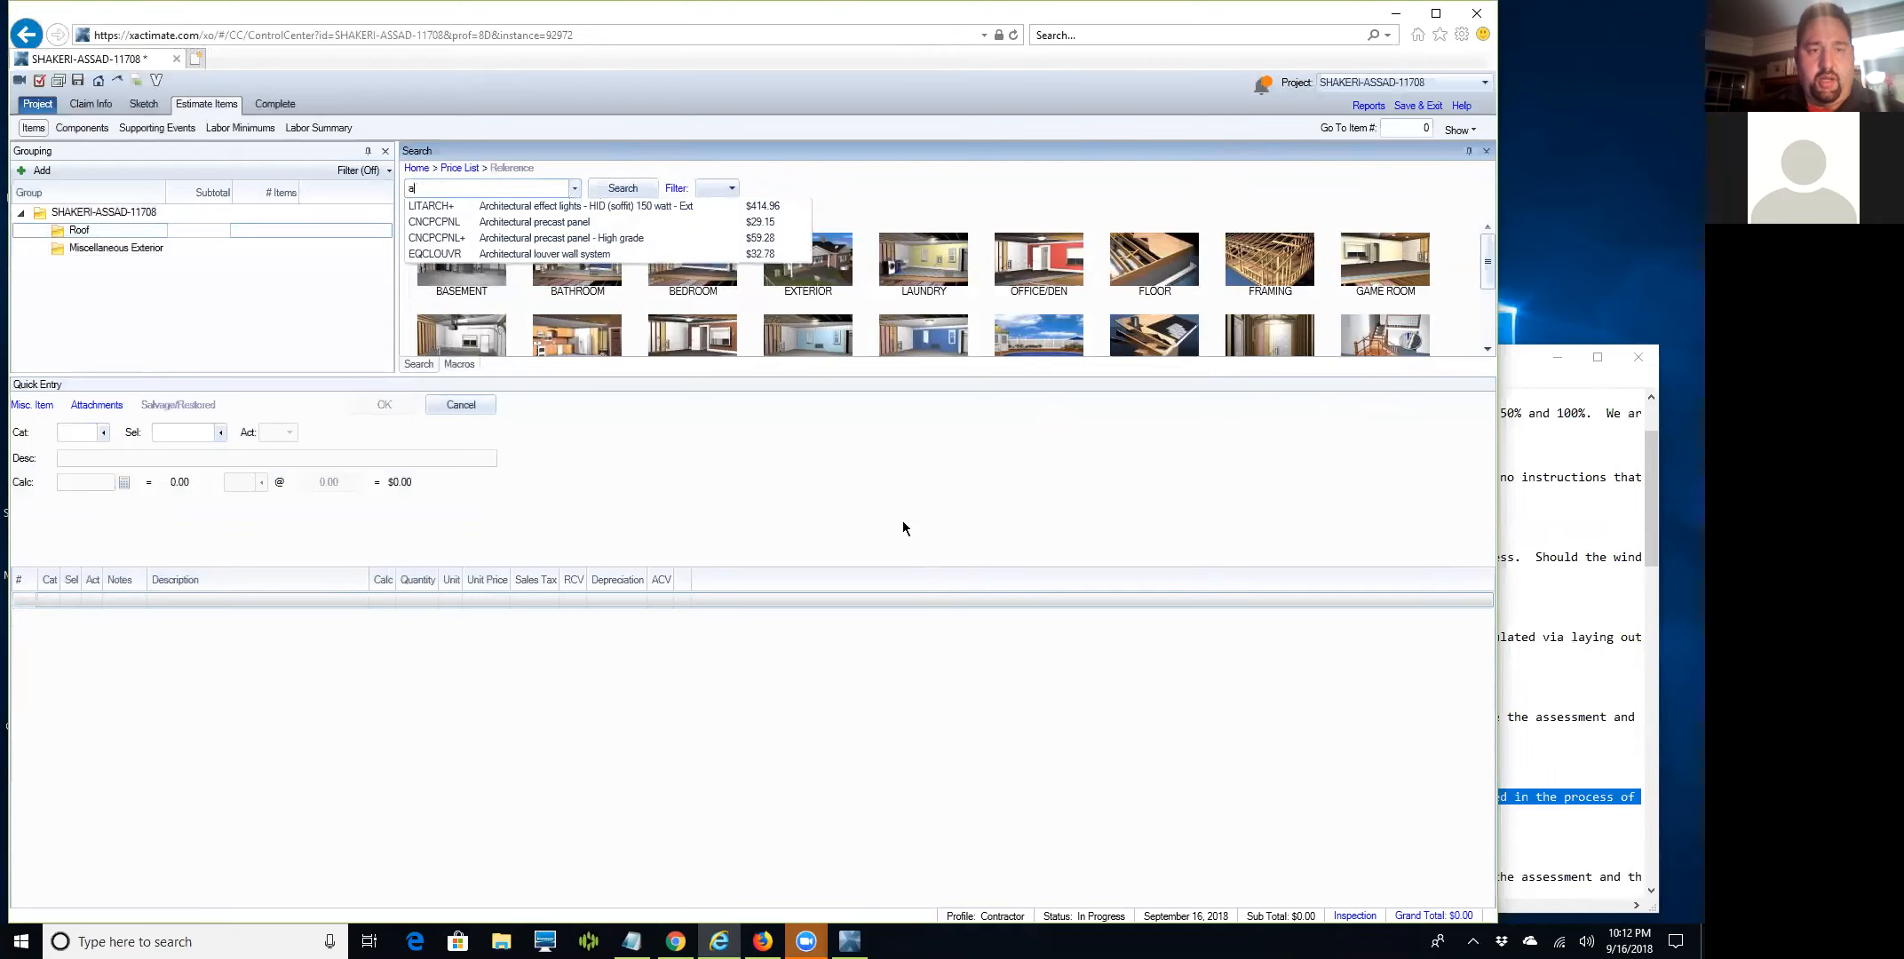
text(laminta)
key(BackSpace)
key(BackSpace)
text(ated)
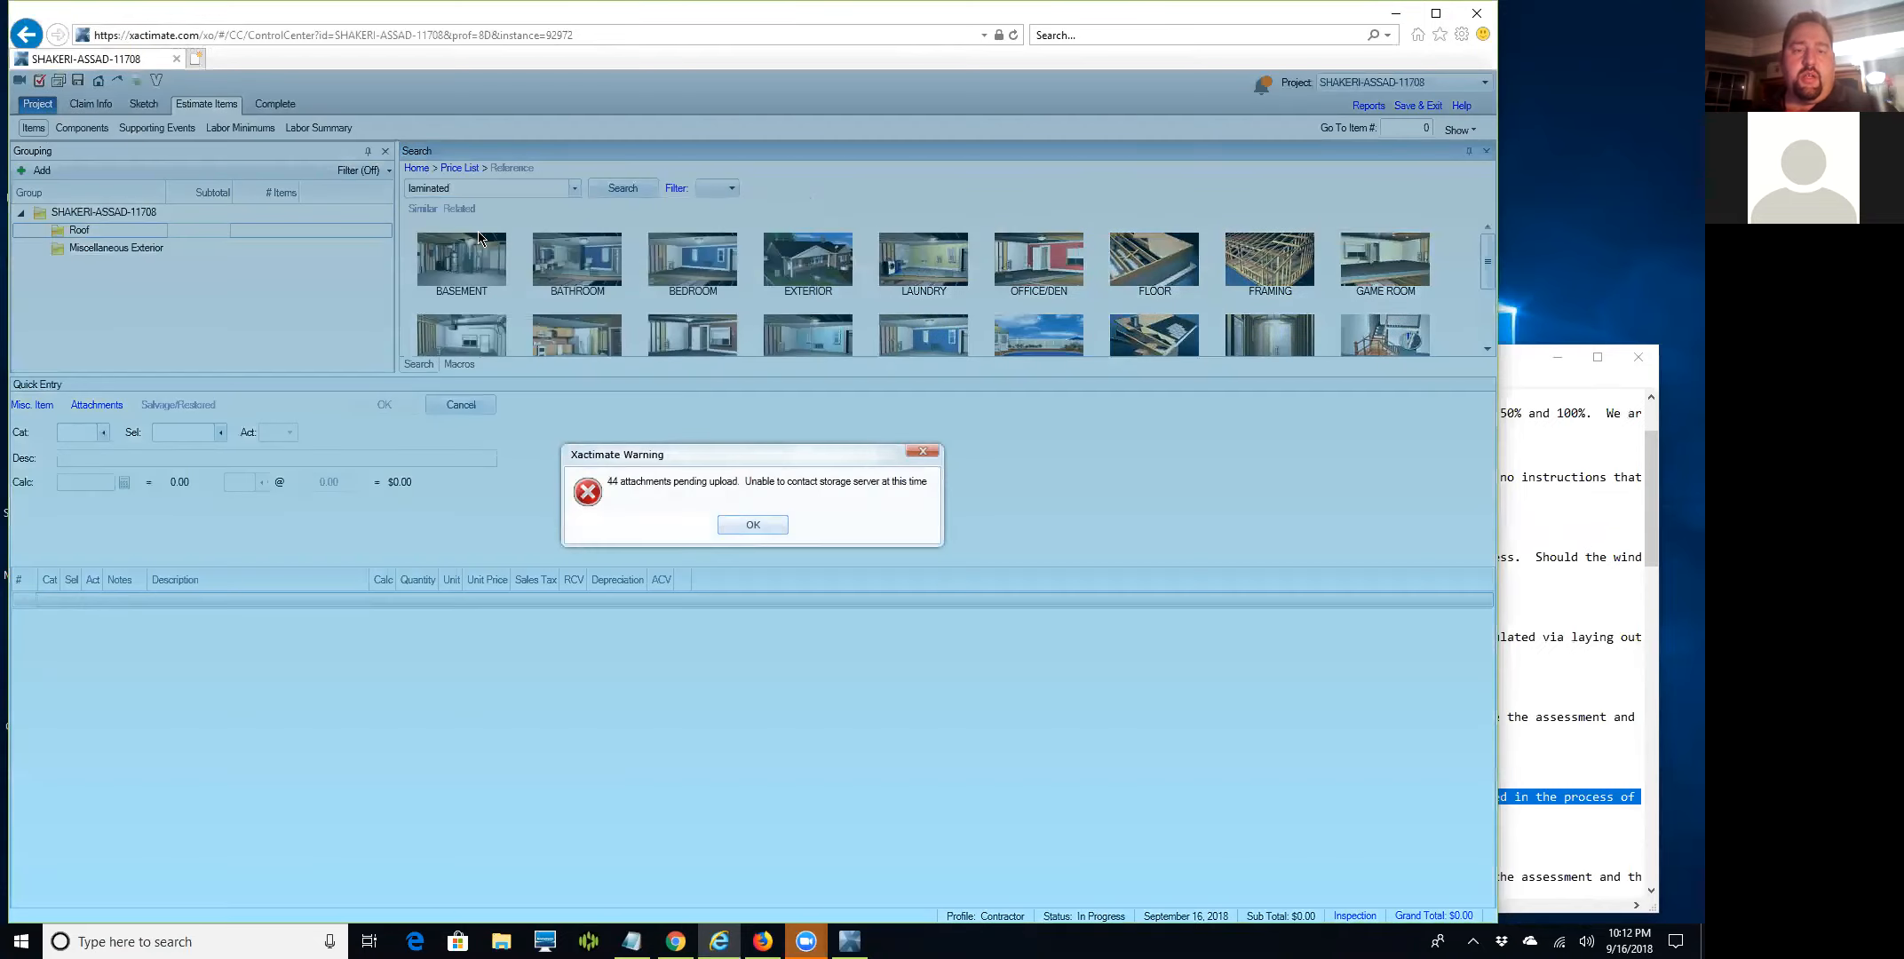
click(750, 528)
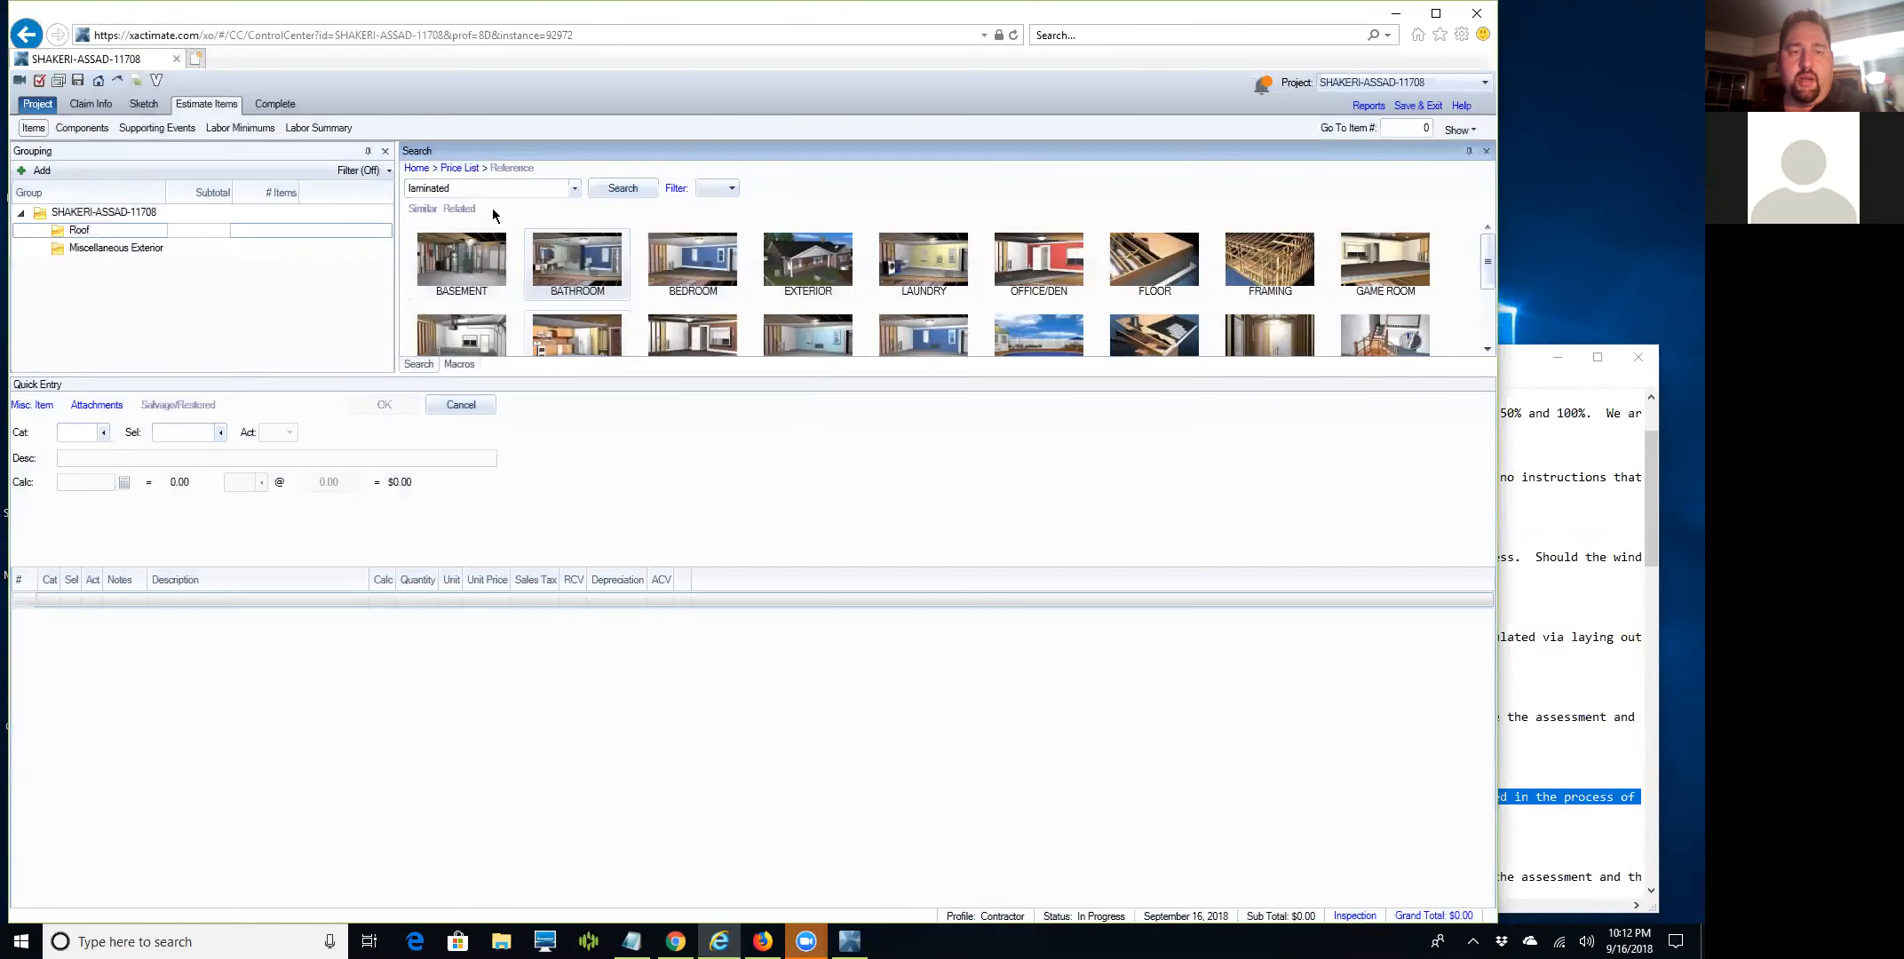
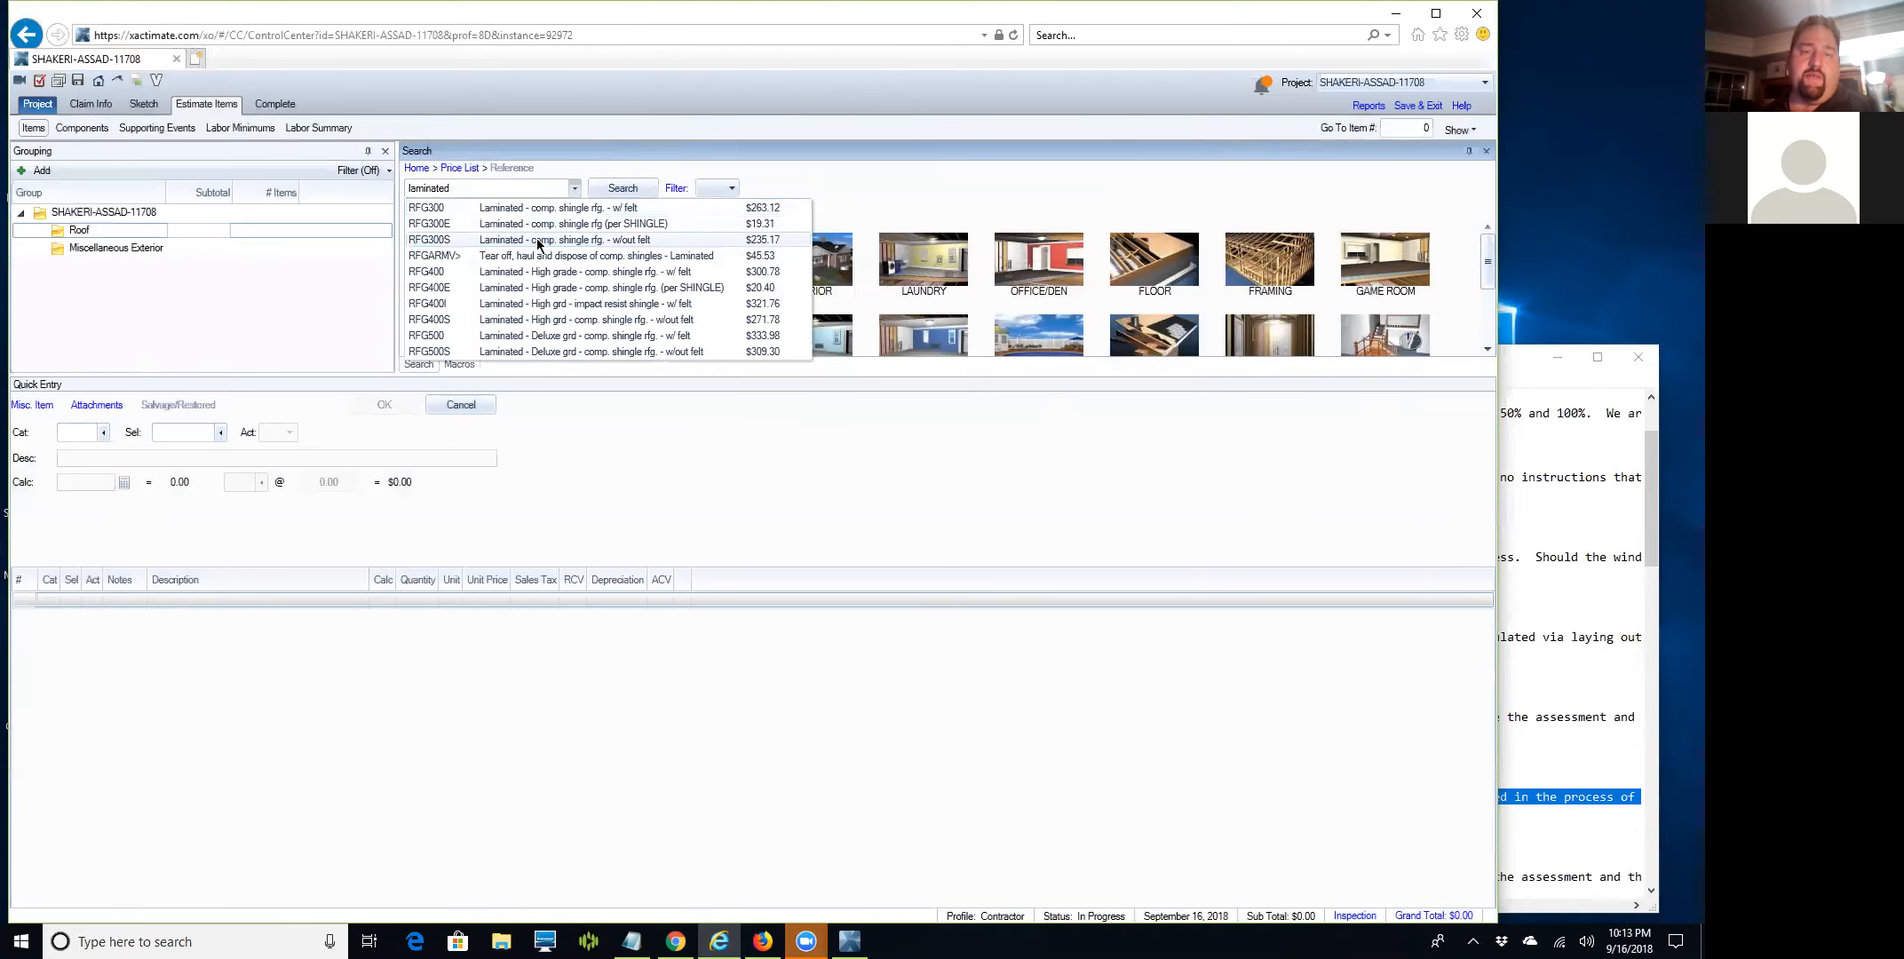
Add laminated comp shingle roofing without felt (RFG 300S) to the Roof group and select line 1.
click(532, 238)
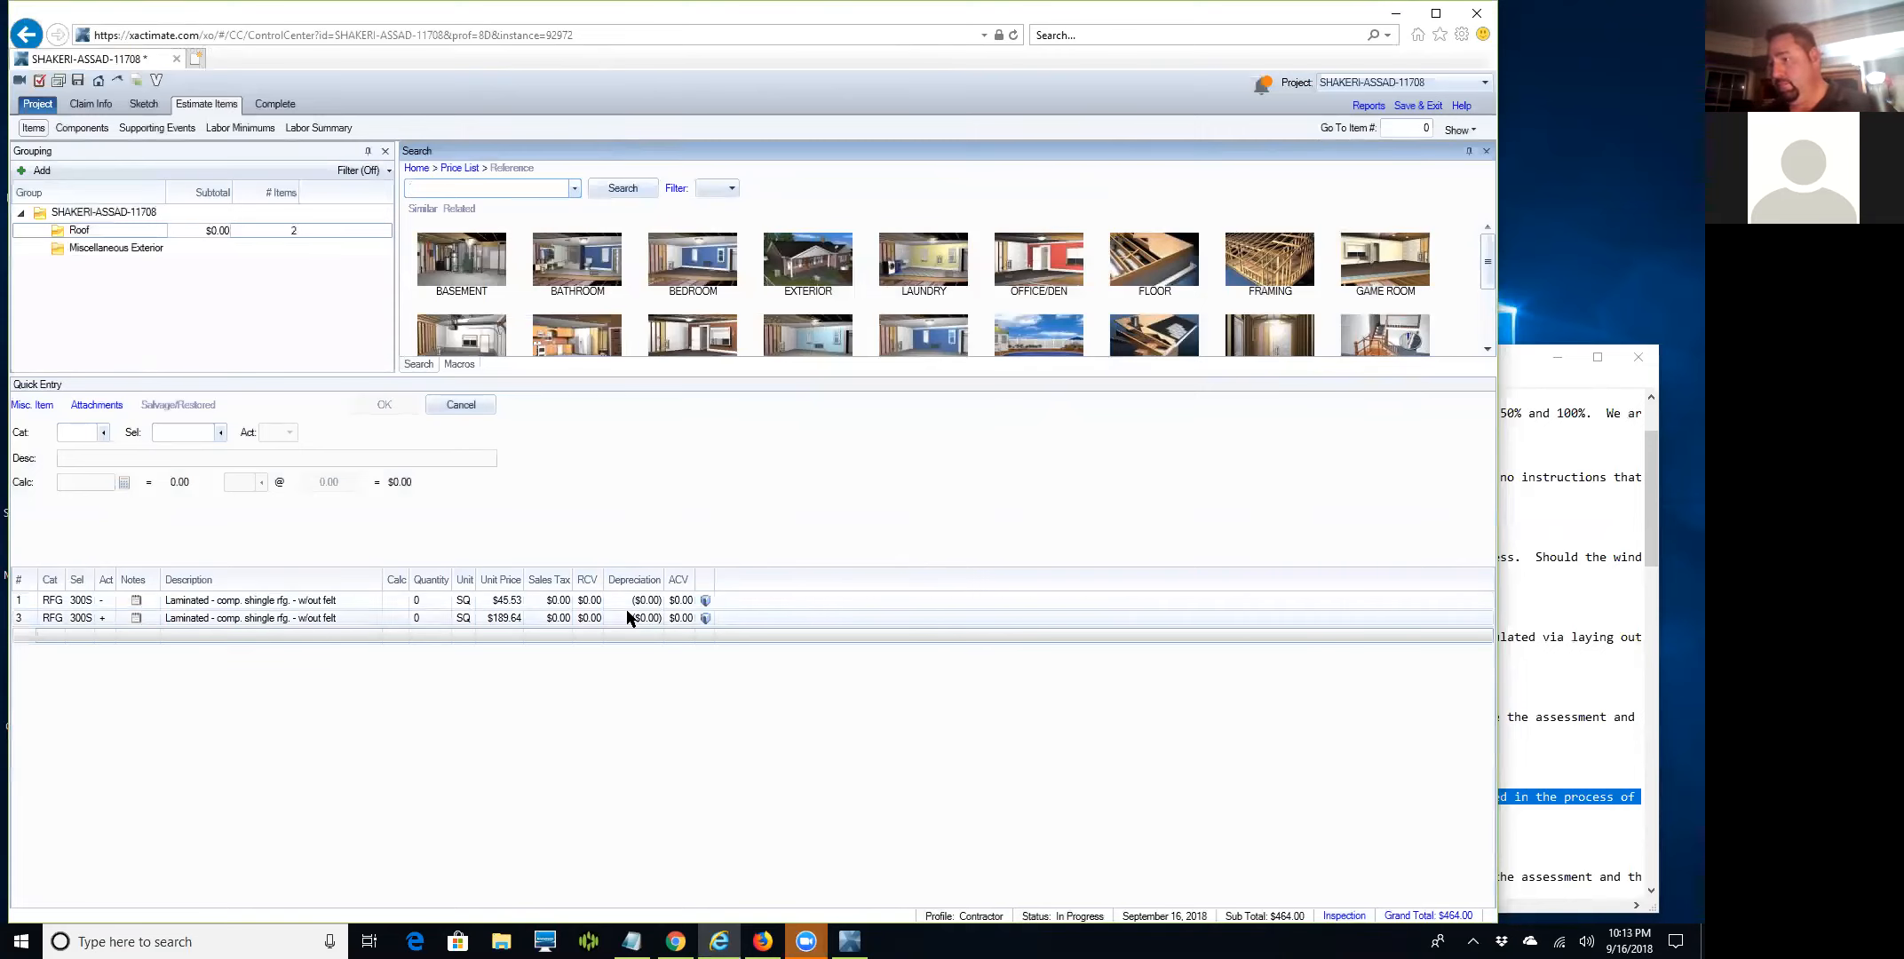
click(20, 606)
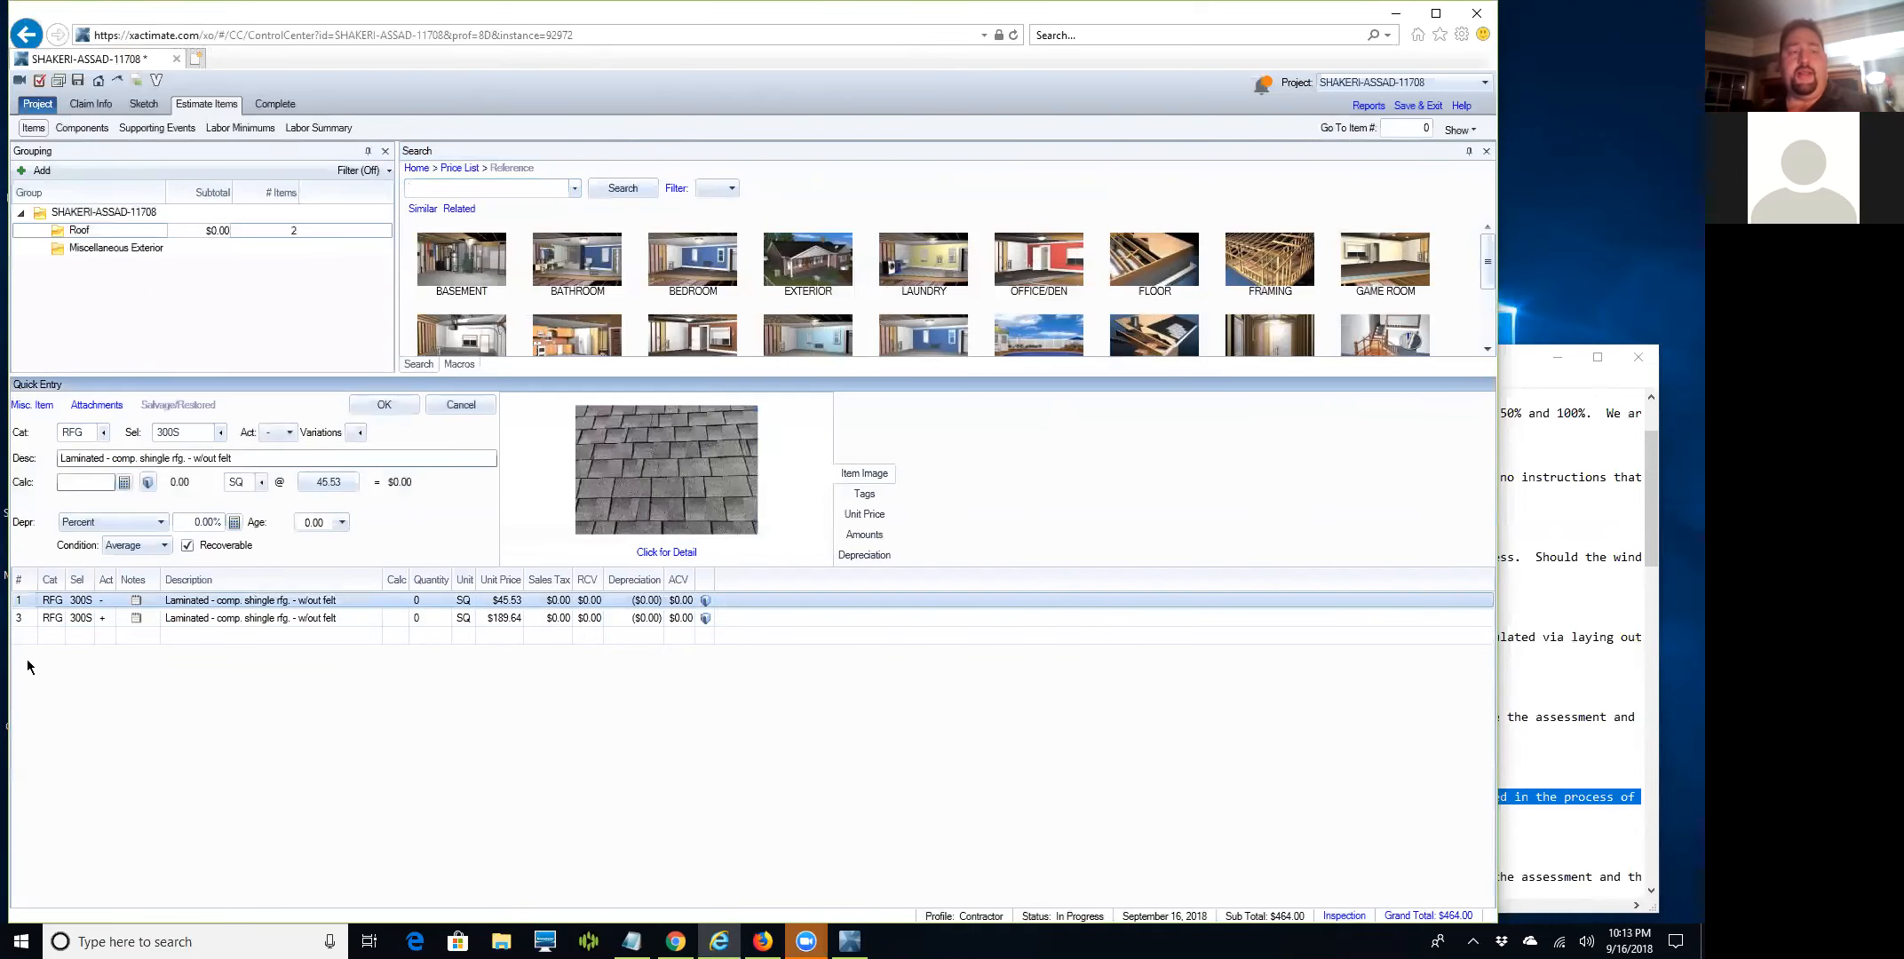
Give the first laminated shingle line 27.60 SQ at 45.53, totalling $1,256.63.
click(83, 484)
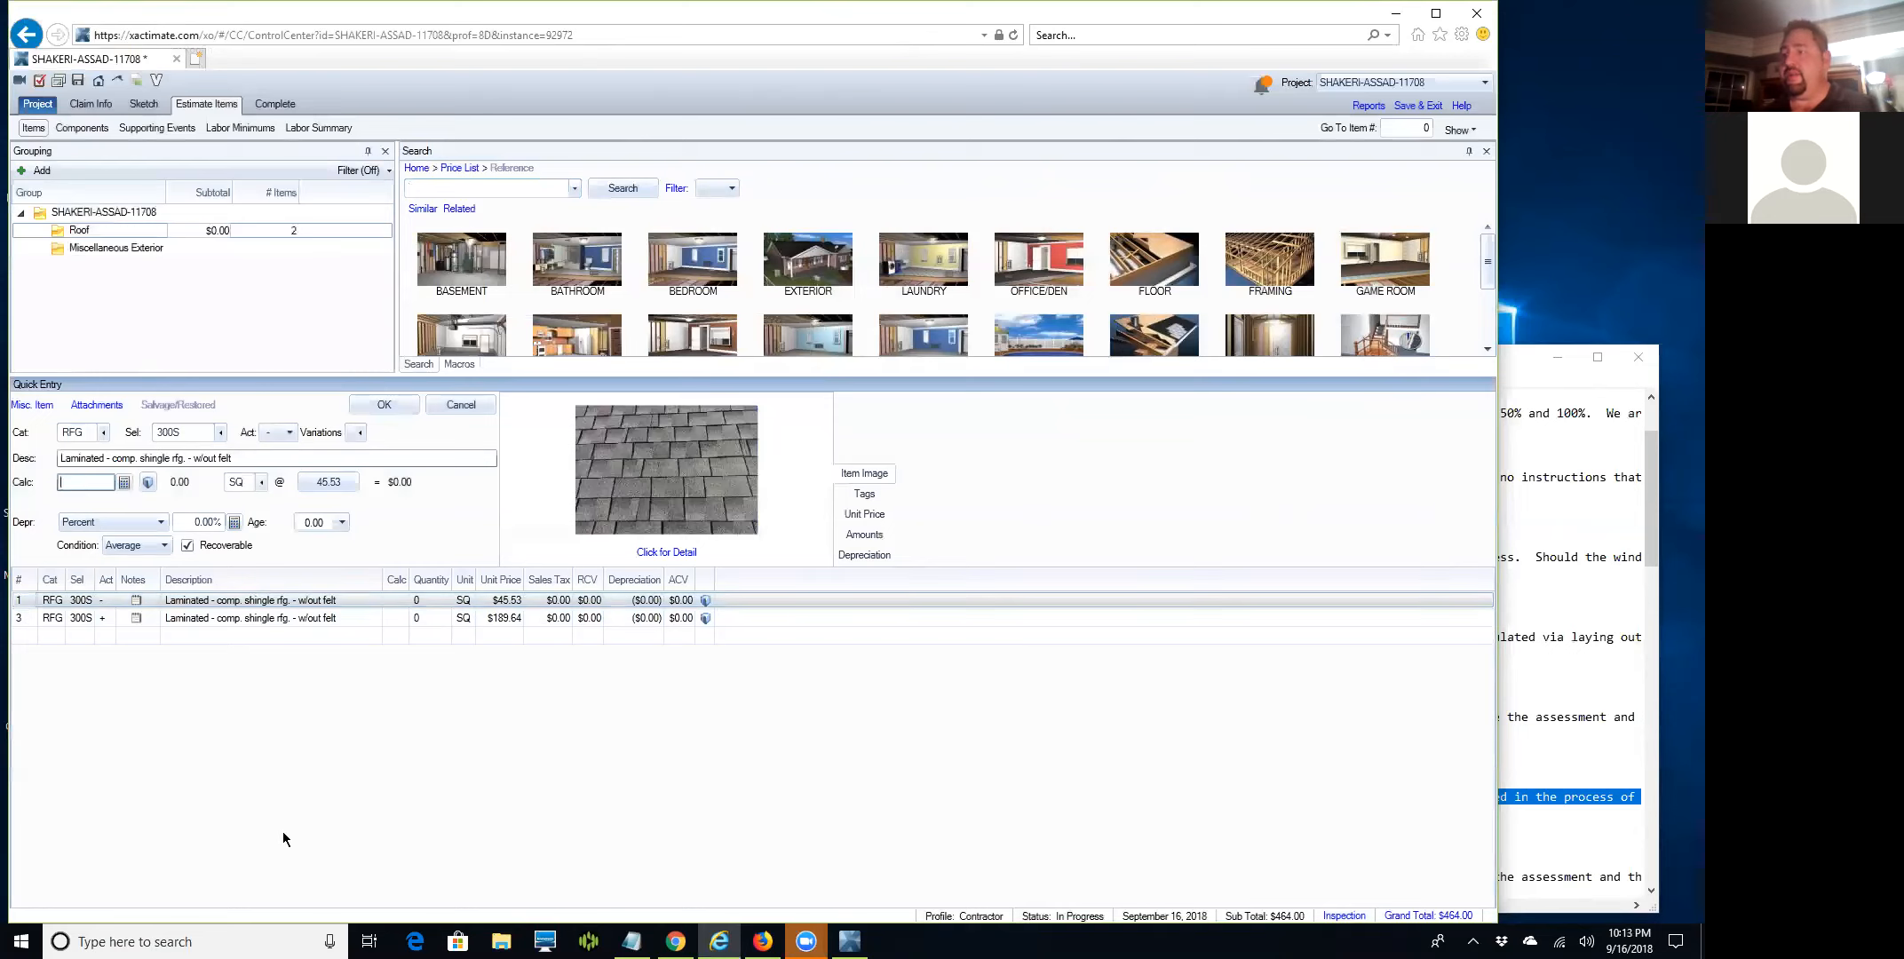
text(27.60)
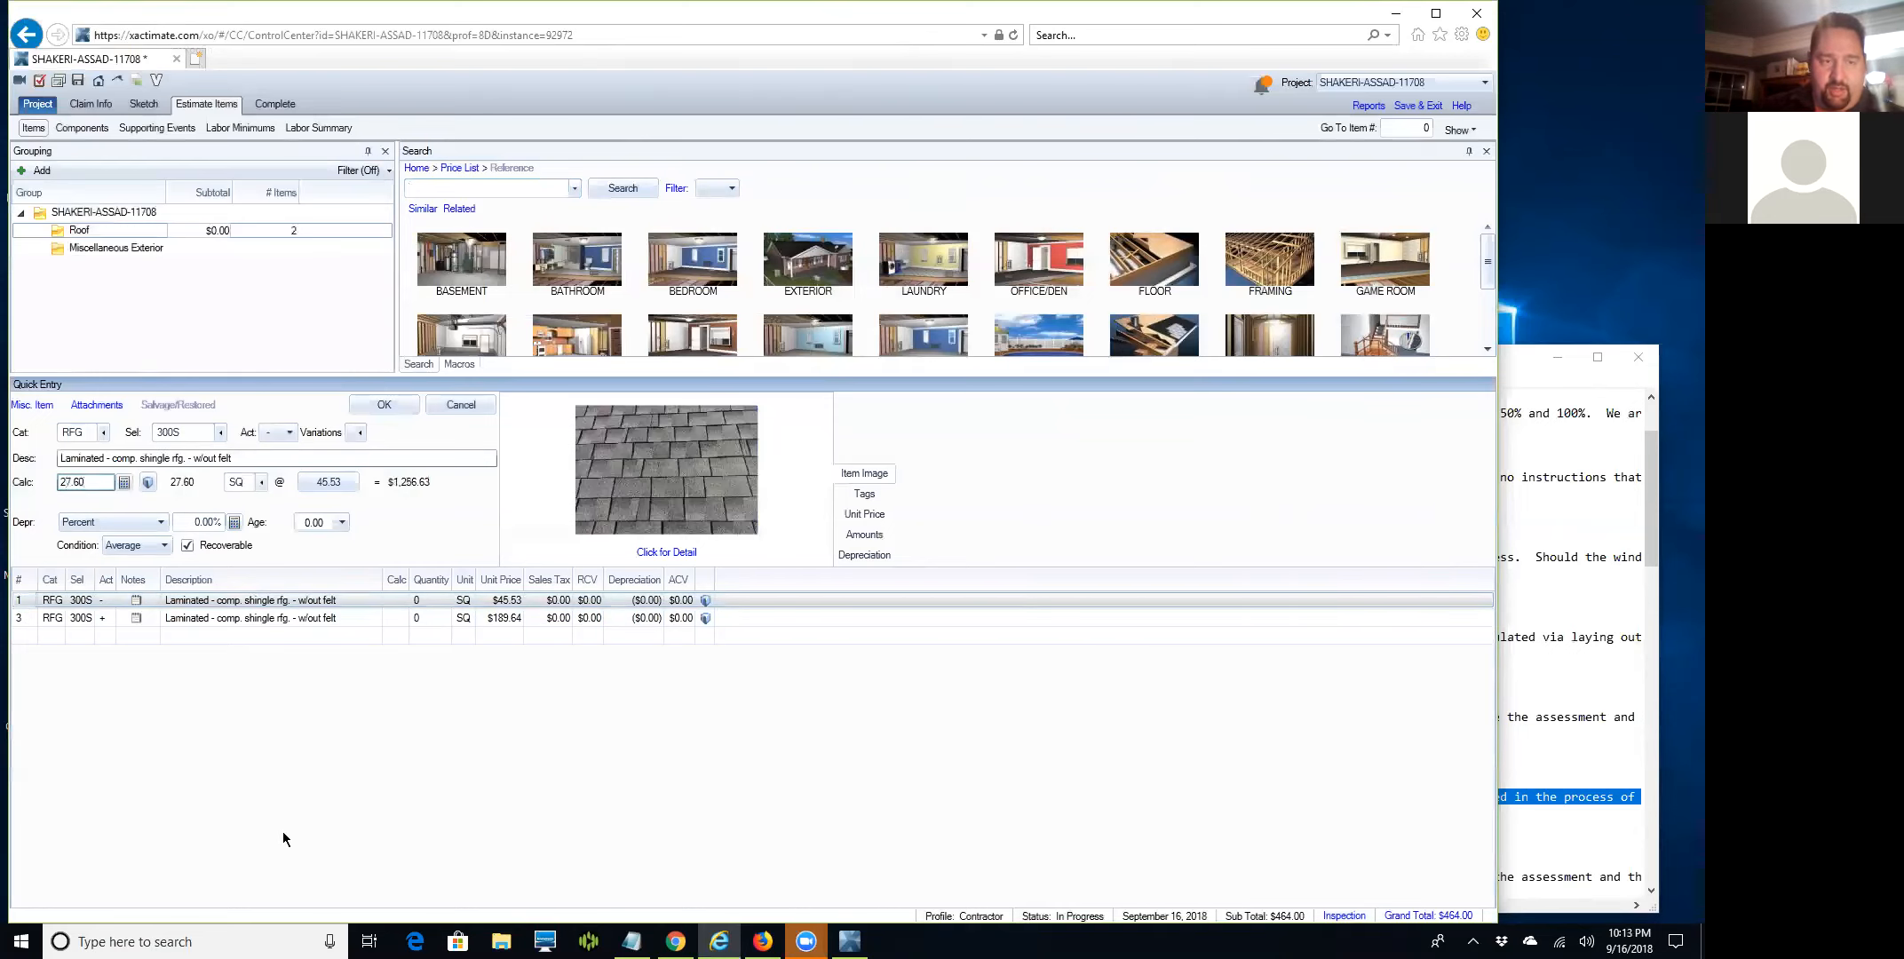
click(259, 482)
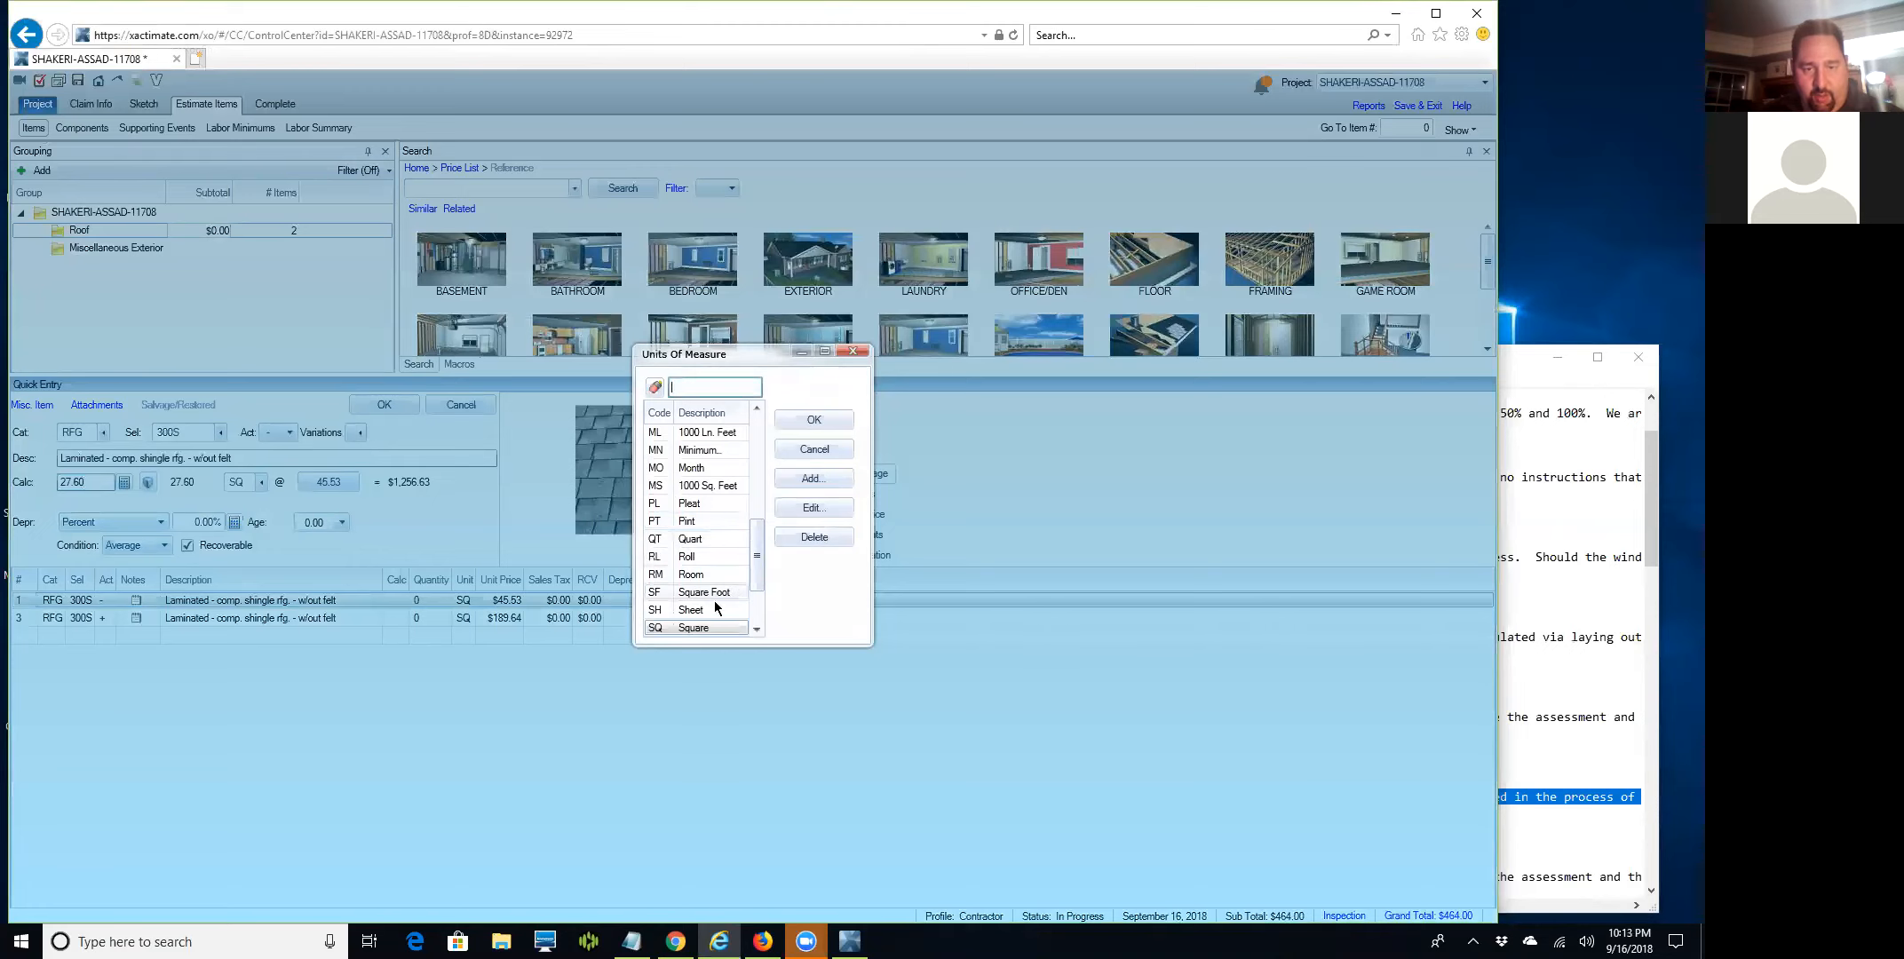
drag(748, 556, 754, 494)
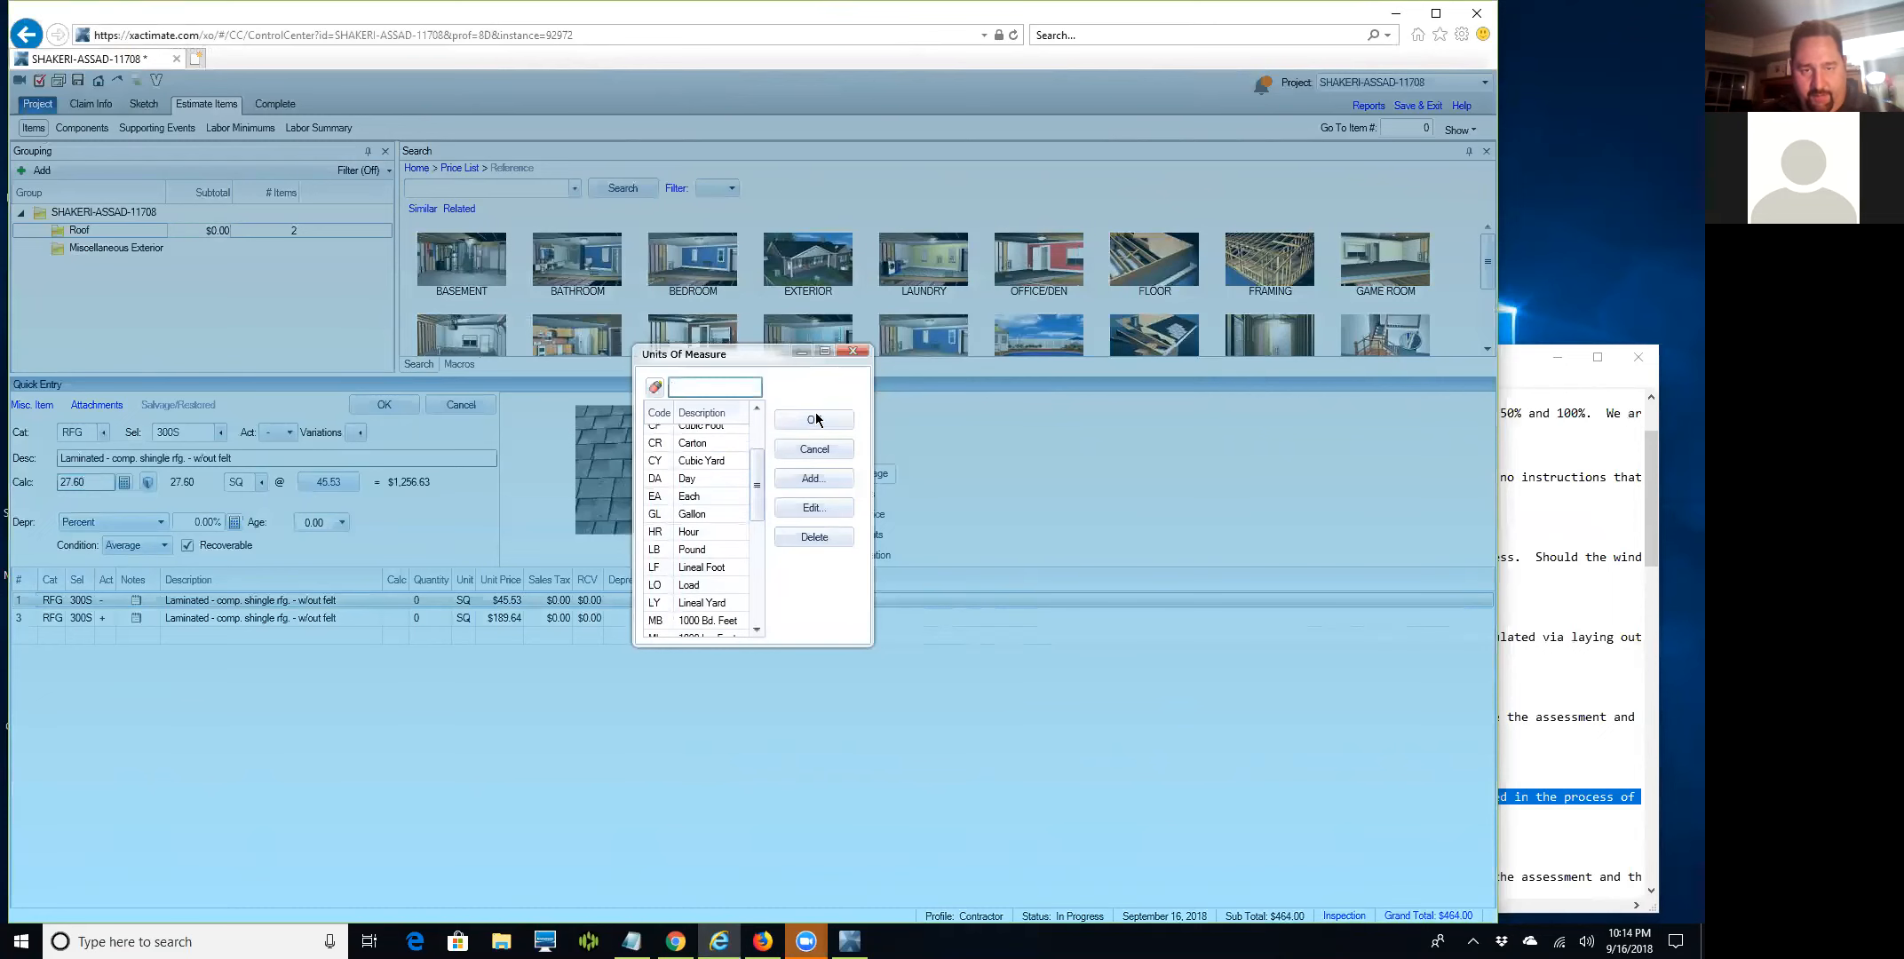
click(866, 353)
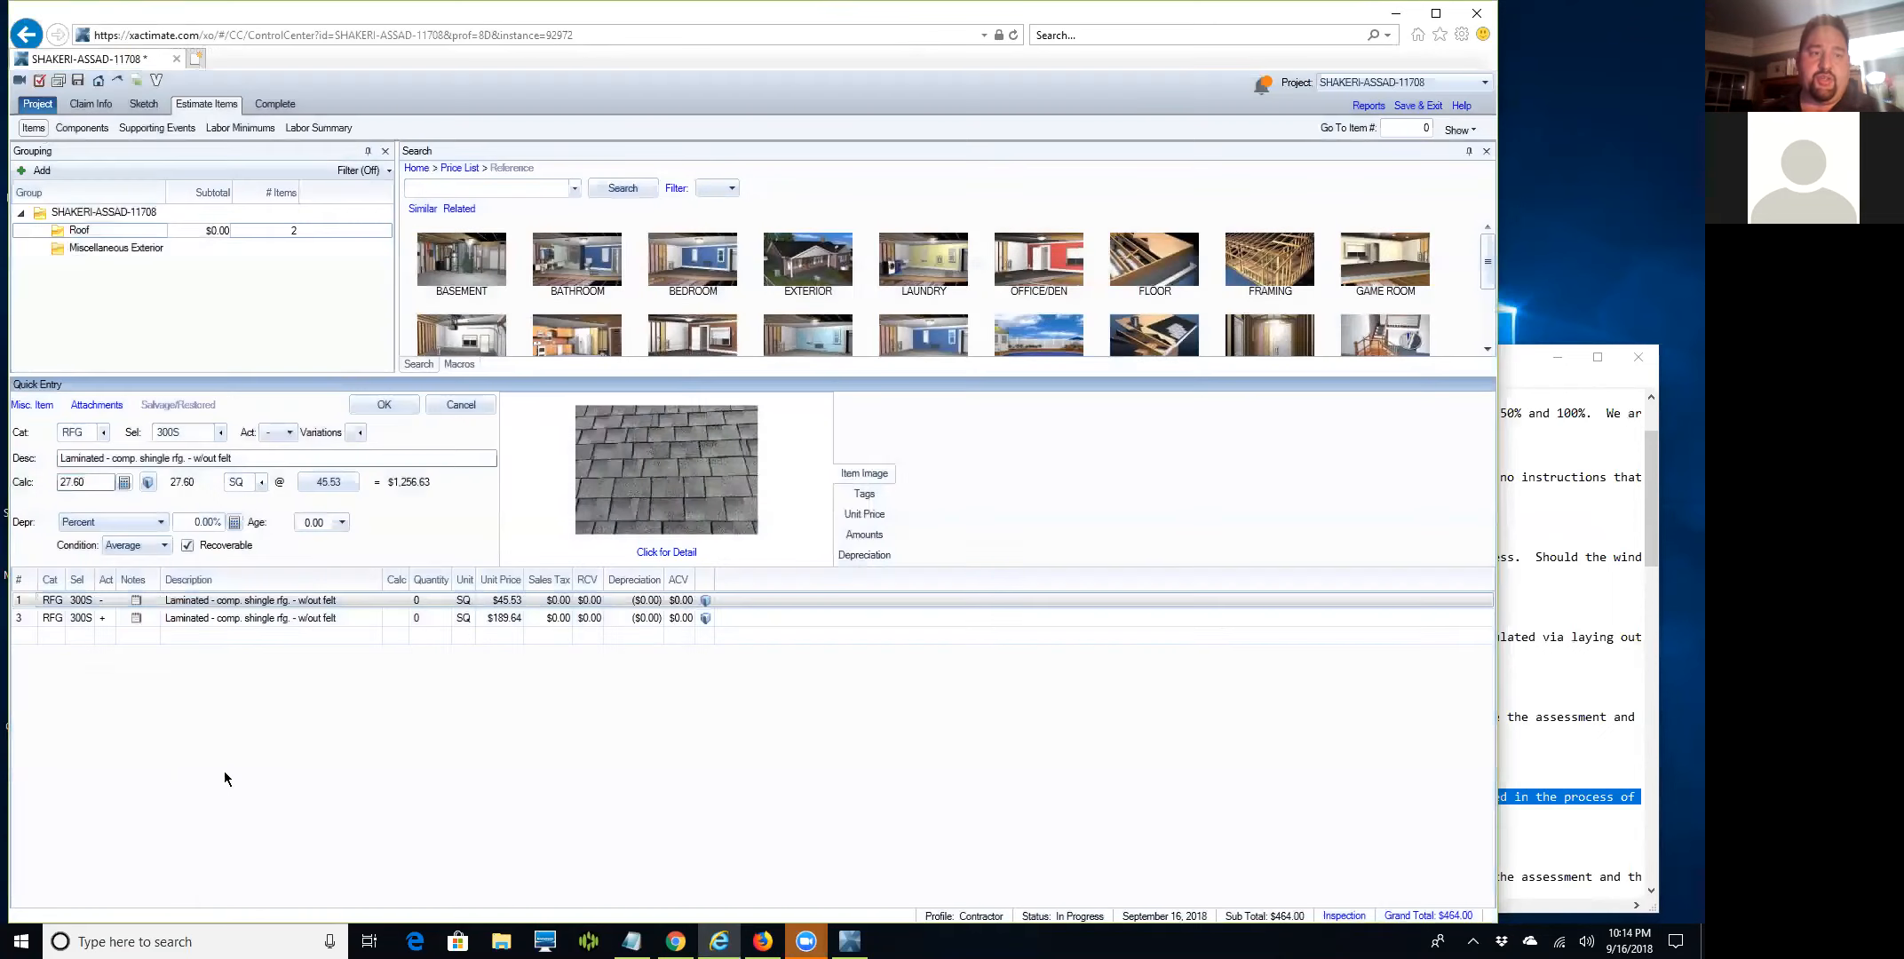
click(94, 488)
click(94, 483)
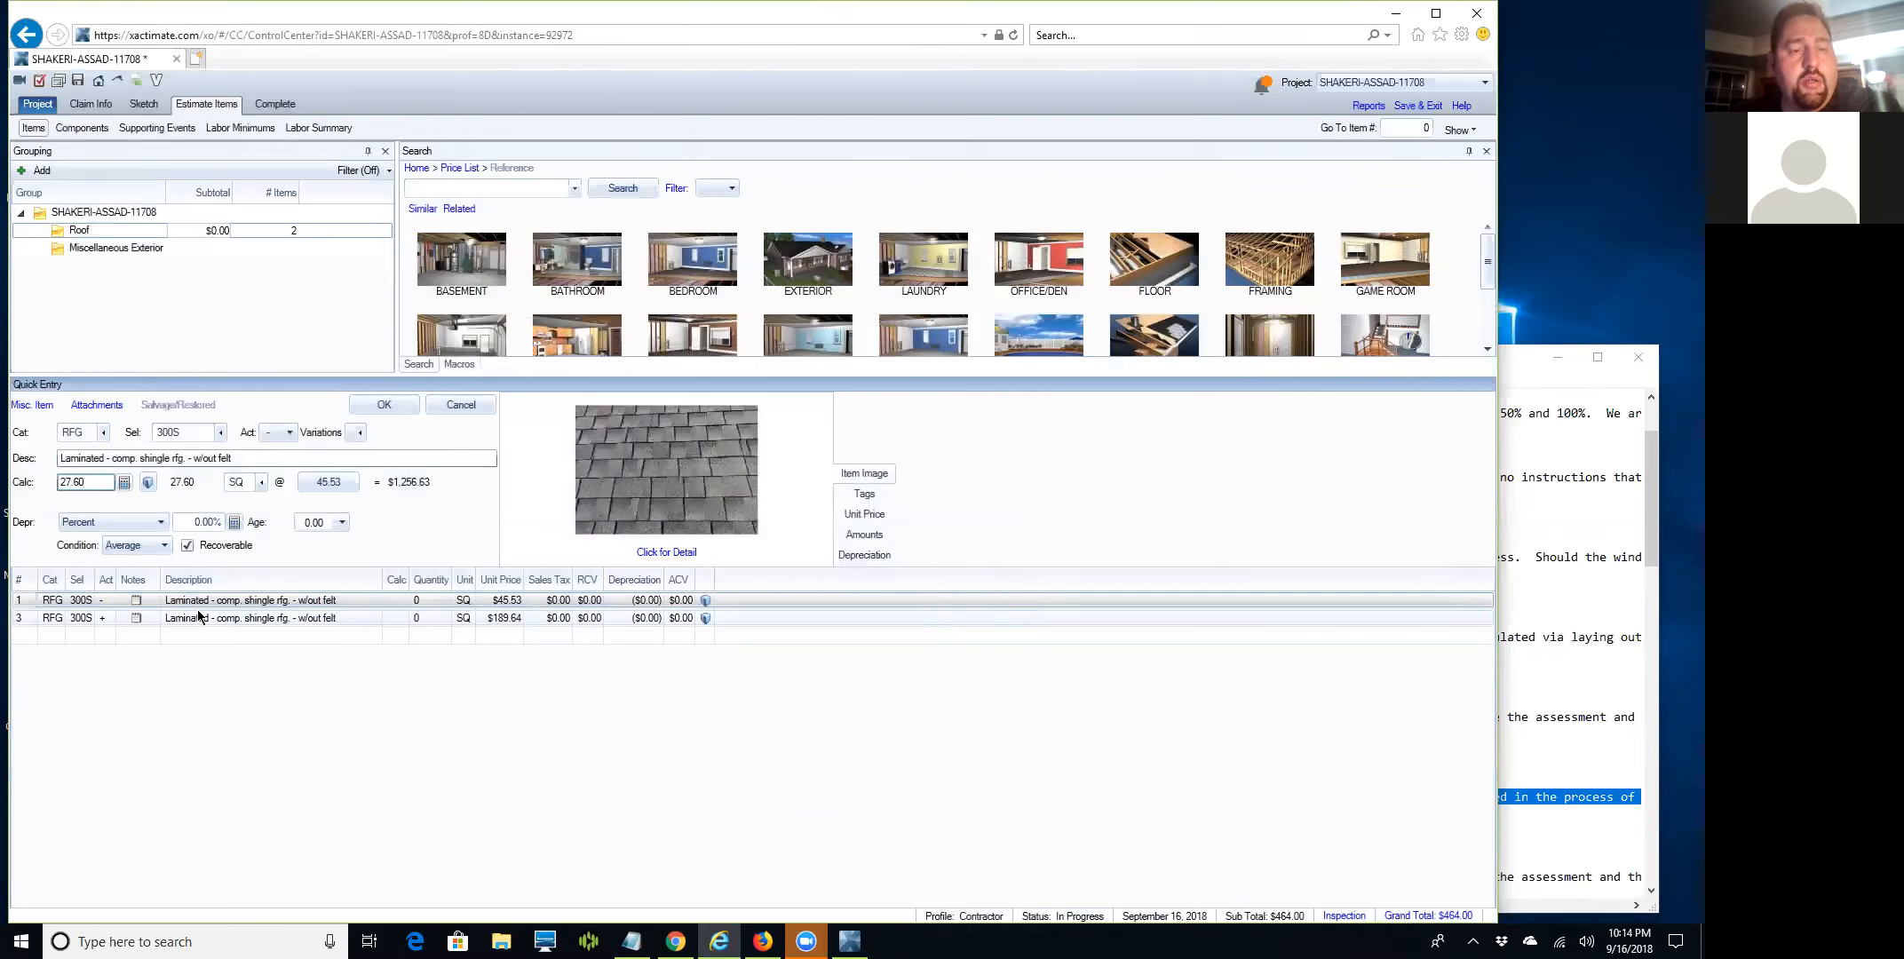
key(Return)
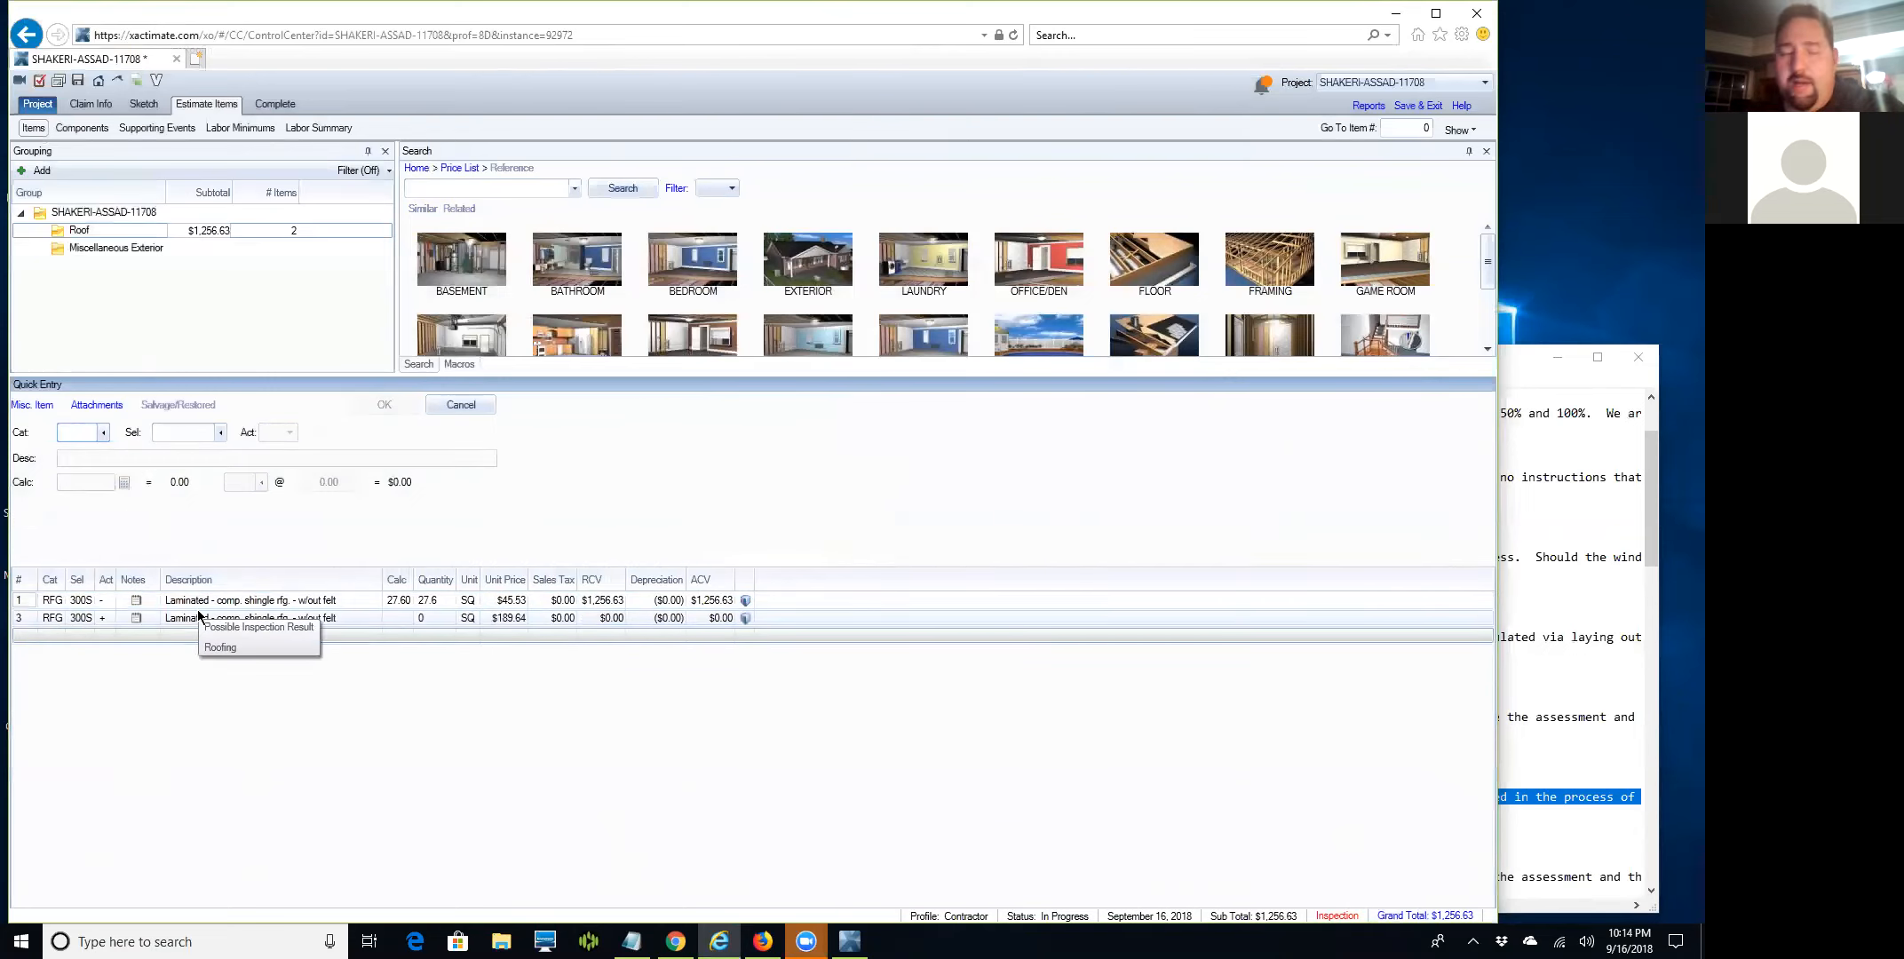
Set the second laminated shingle line to 30.67 SQ for an RCV of $6,022.22.
click(25, 619)
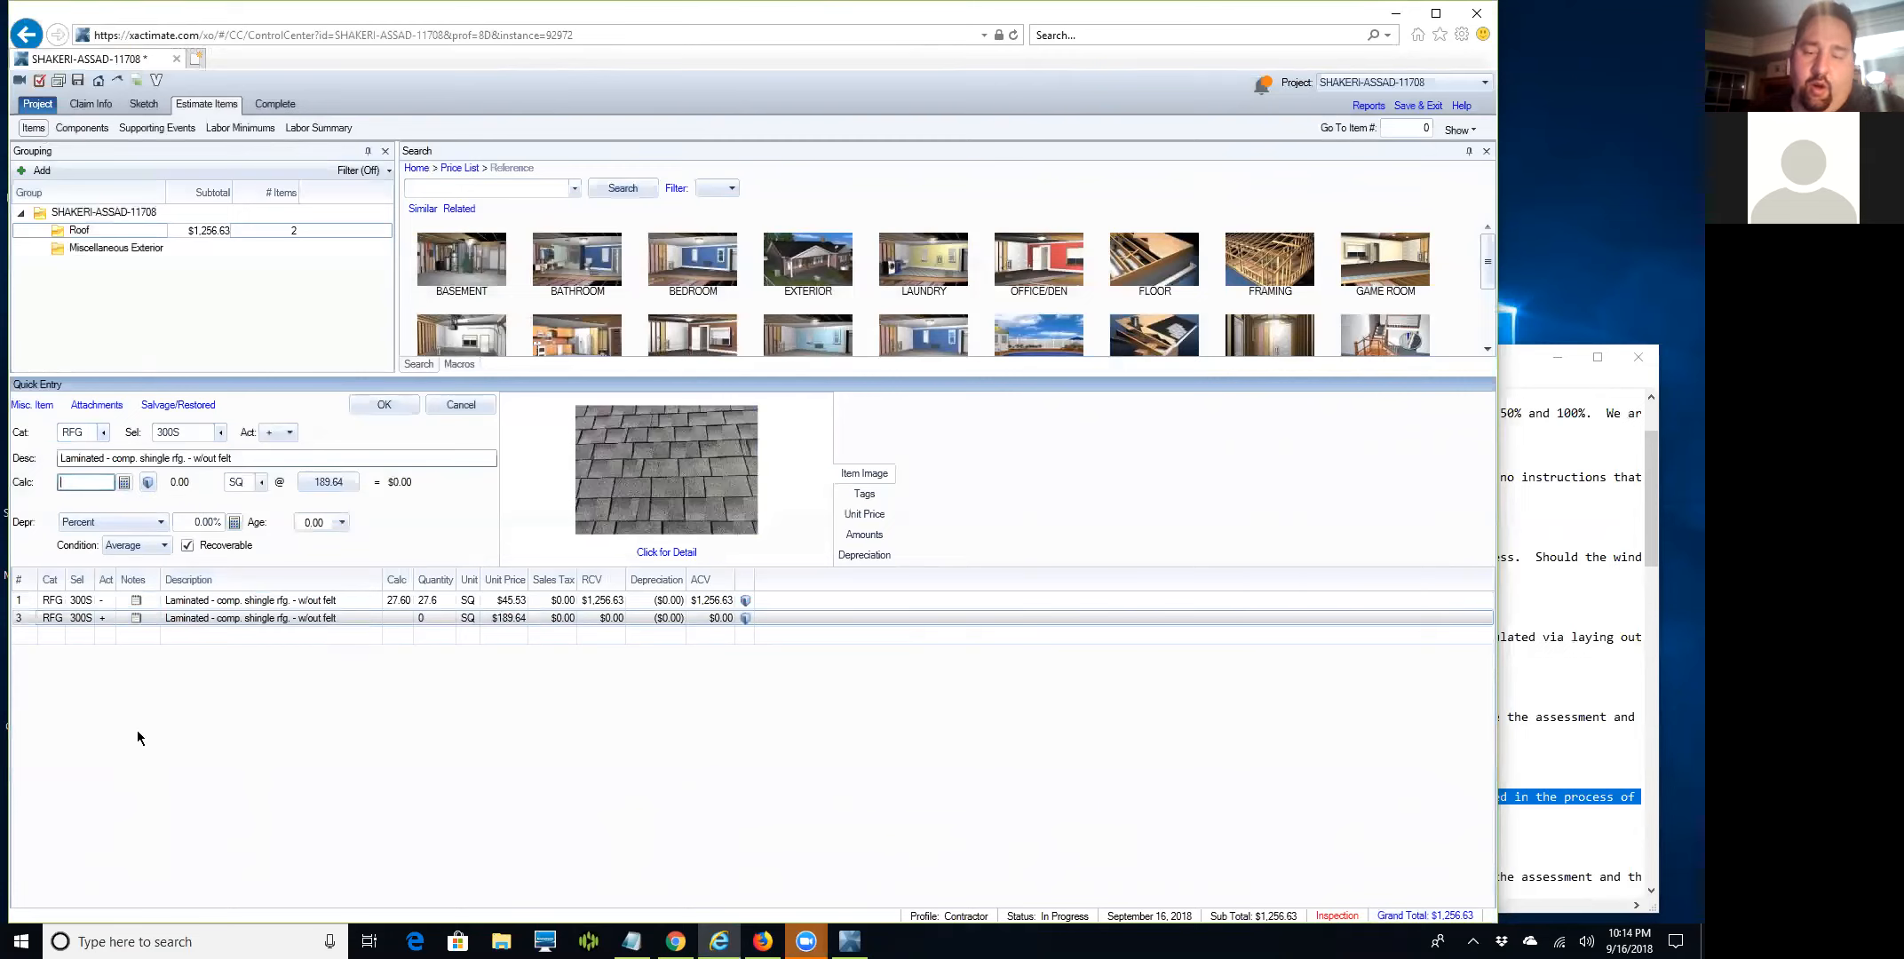
text(27.67)
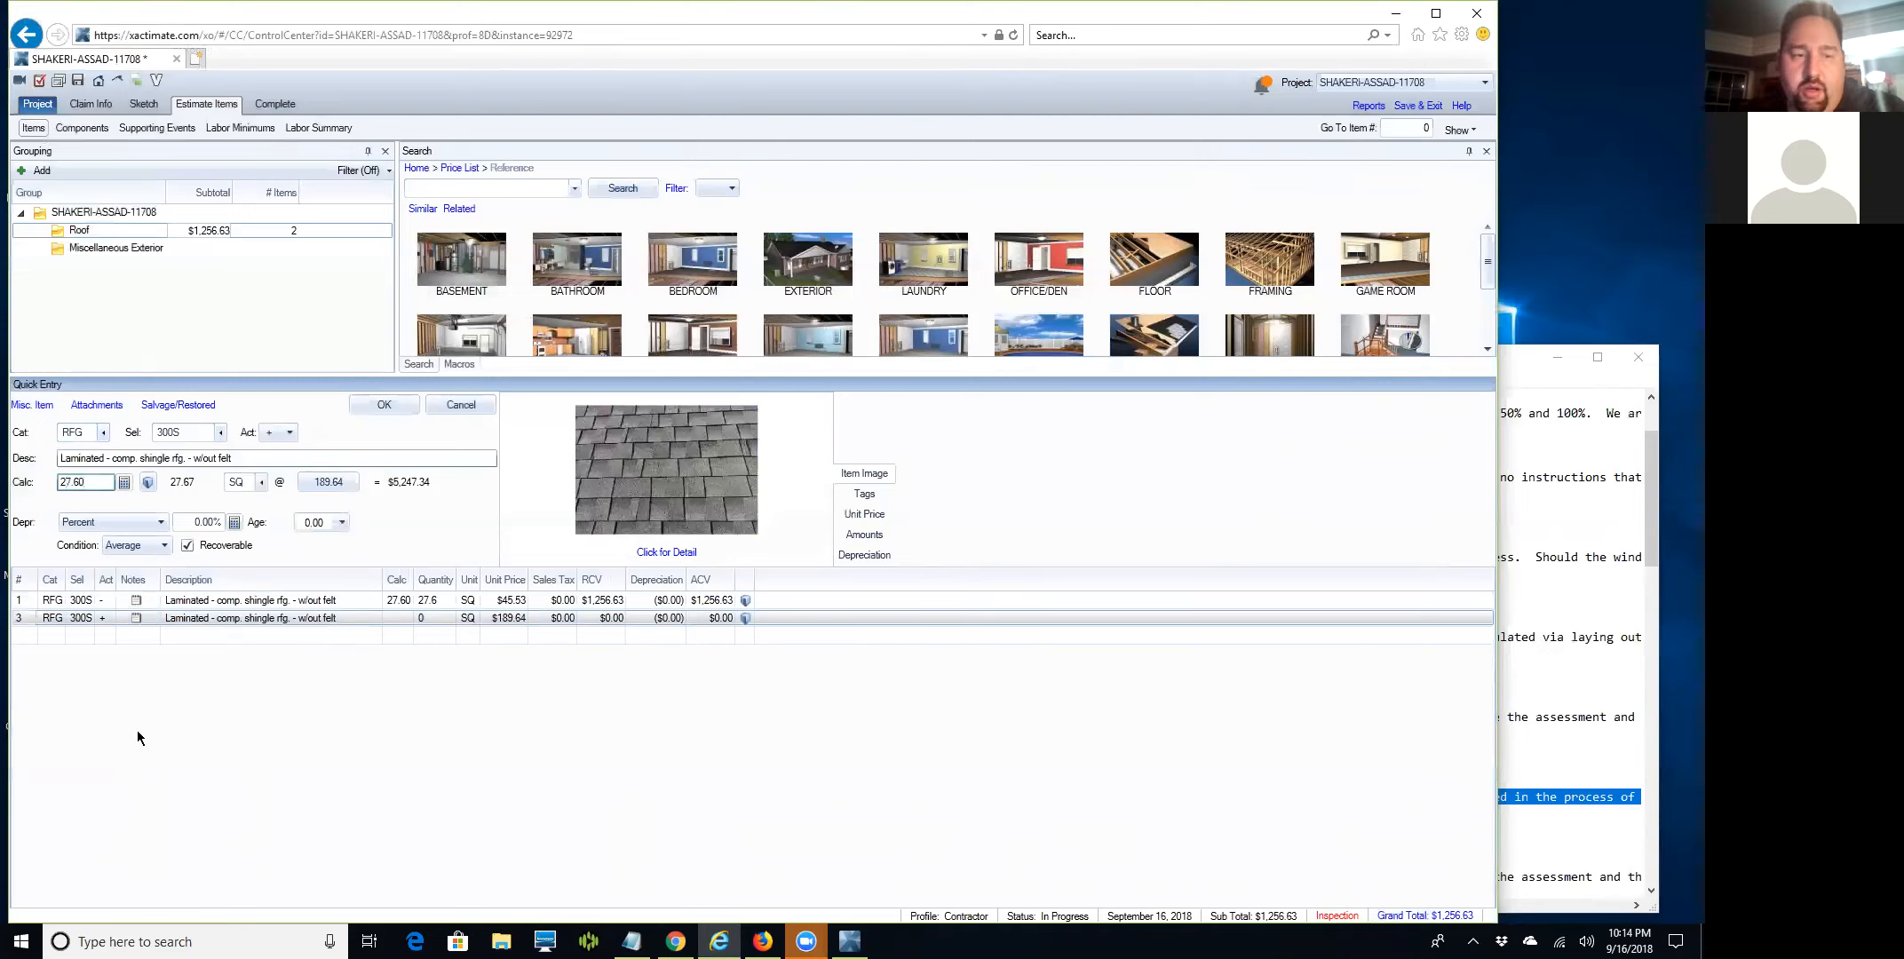
text(*1.1)
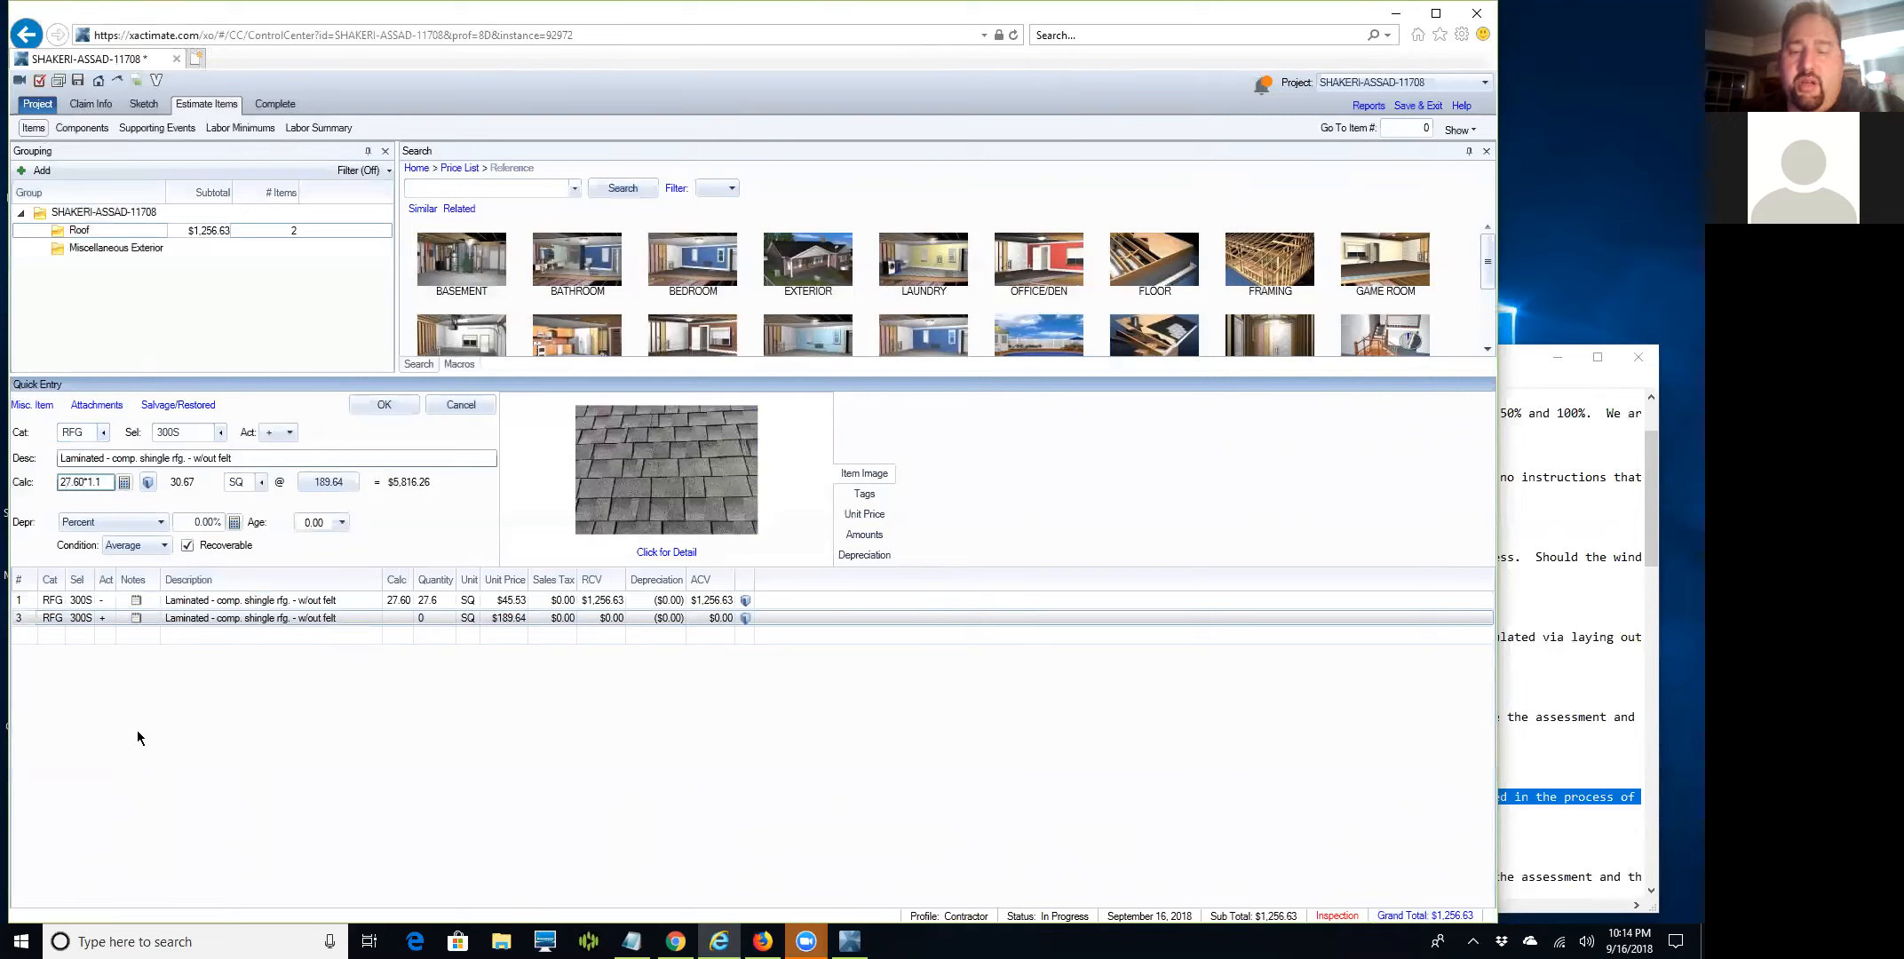
key(BackSpace)
key(BackSpace)
key(BackSpace)
key(BackSpace)
key(BackSpace)
key(BackSpace)
key(BackSpace)
key(BackSpace)
key(BackSpace)
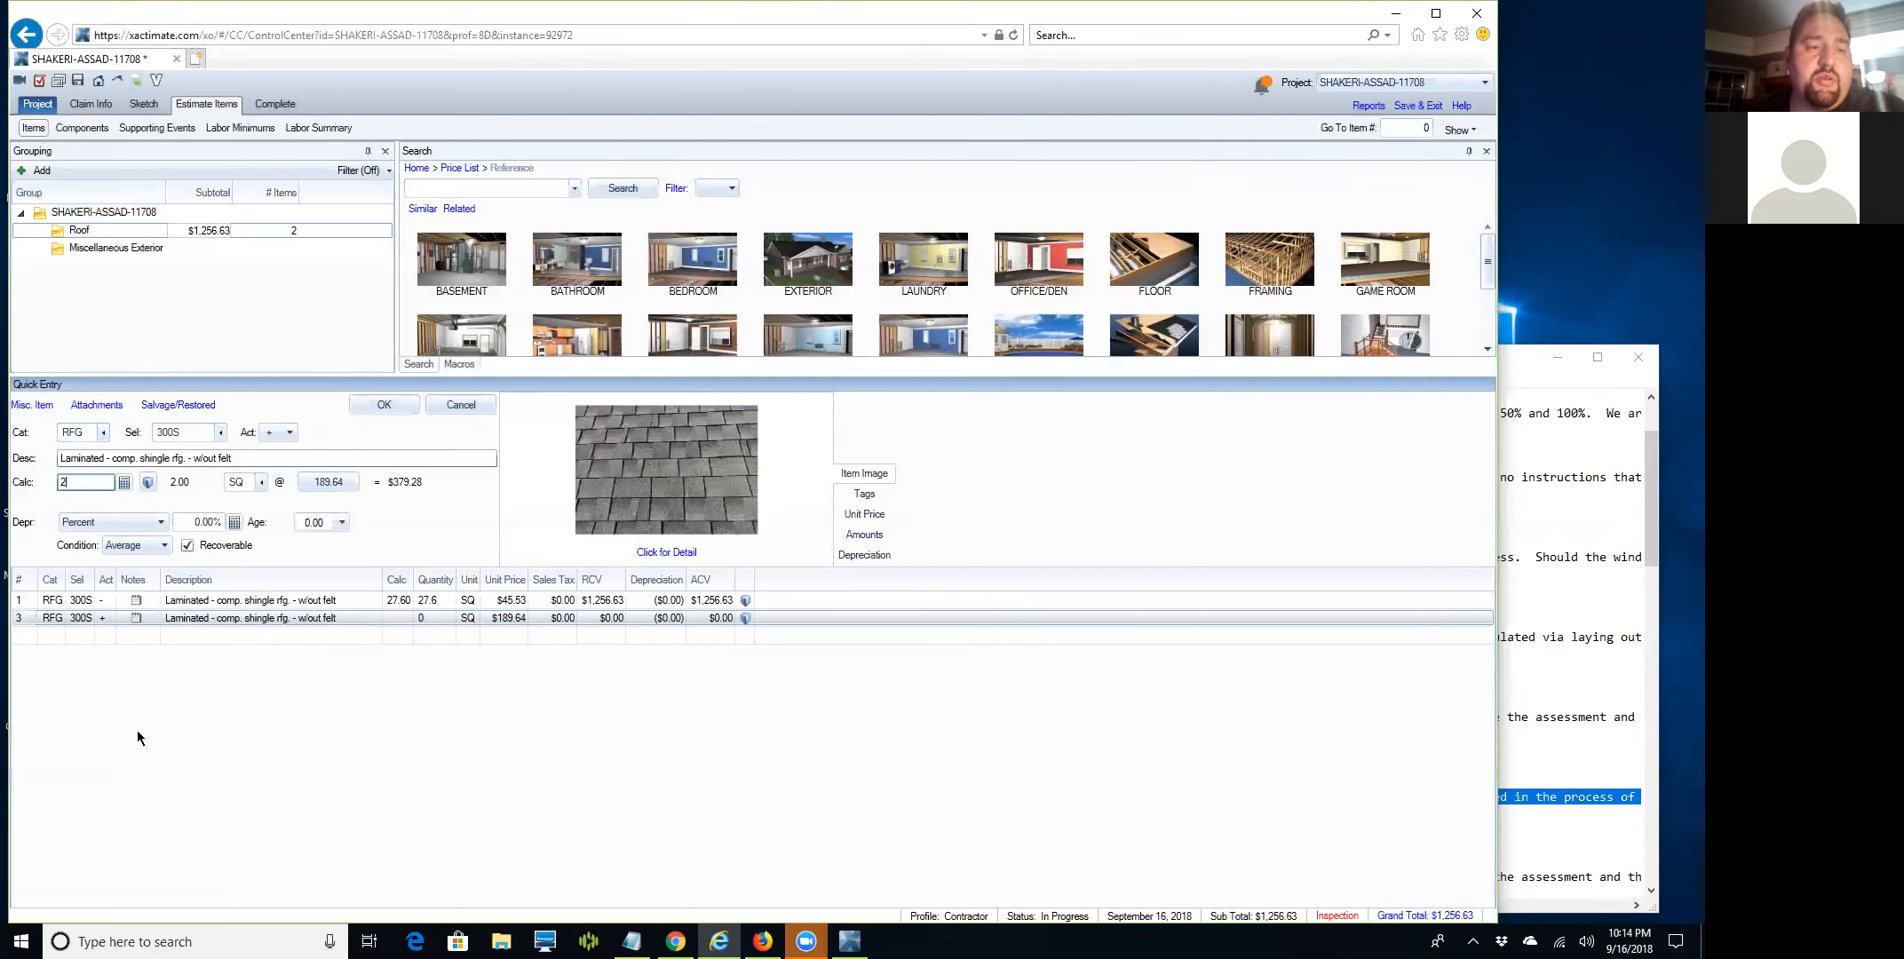
text(30.67)
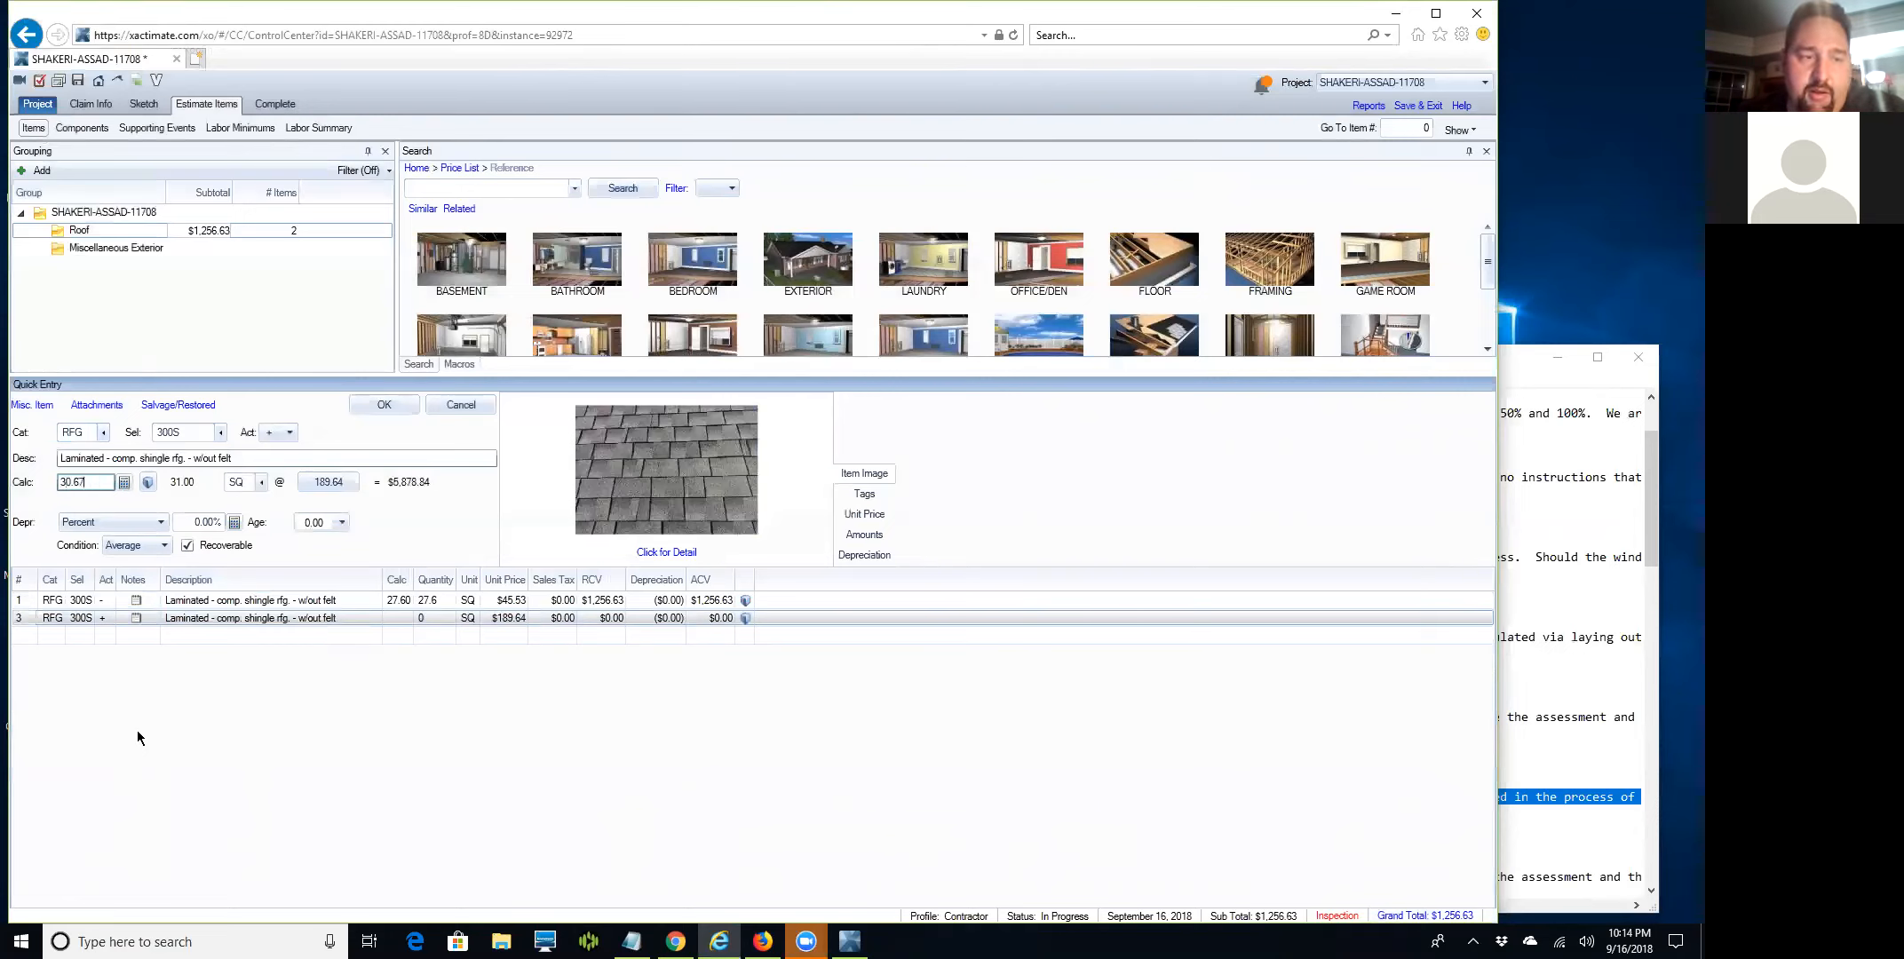
key(Return)
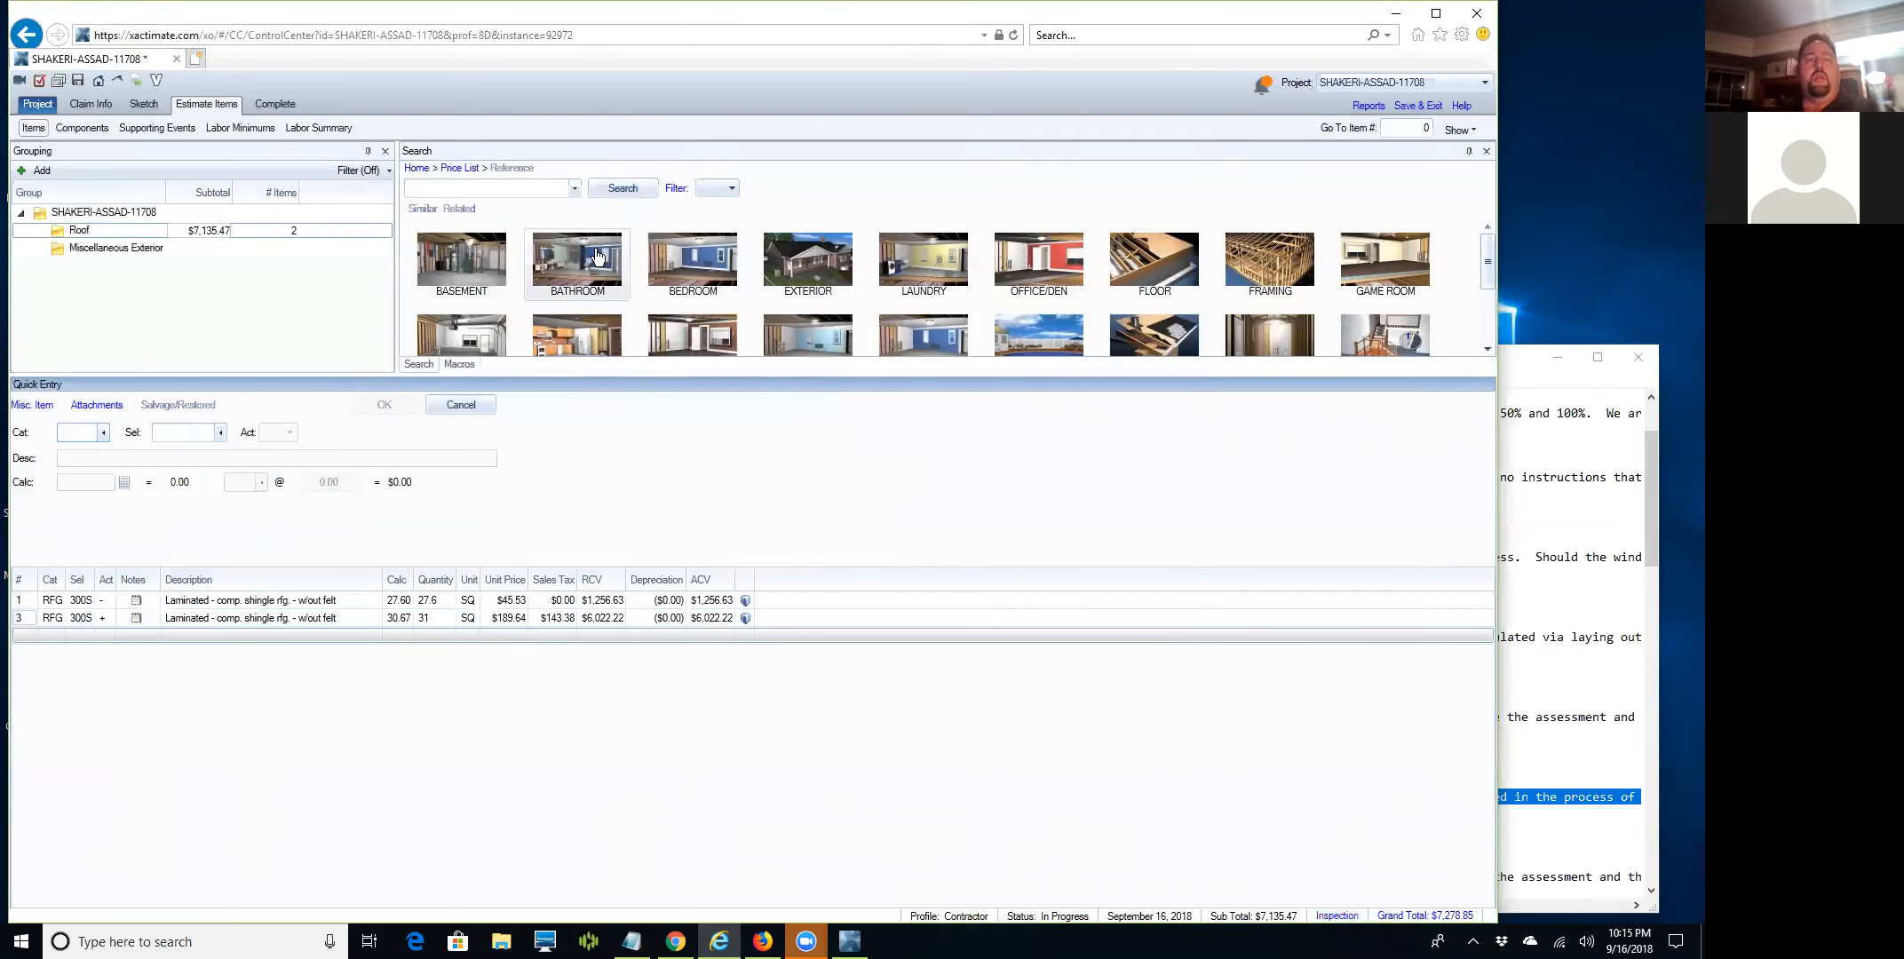
click(525, 192)
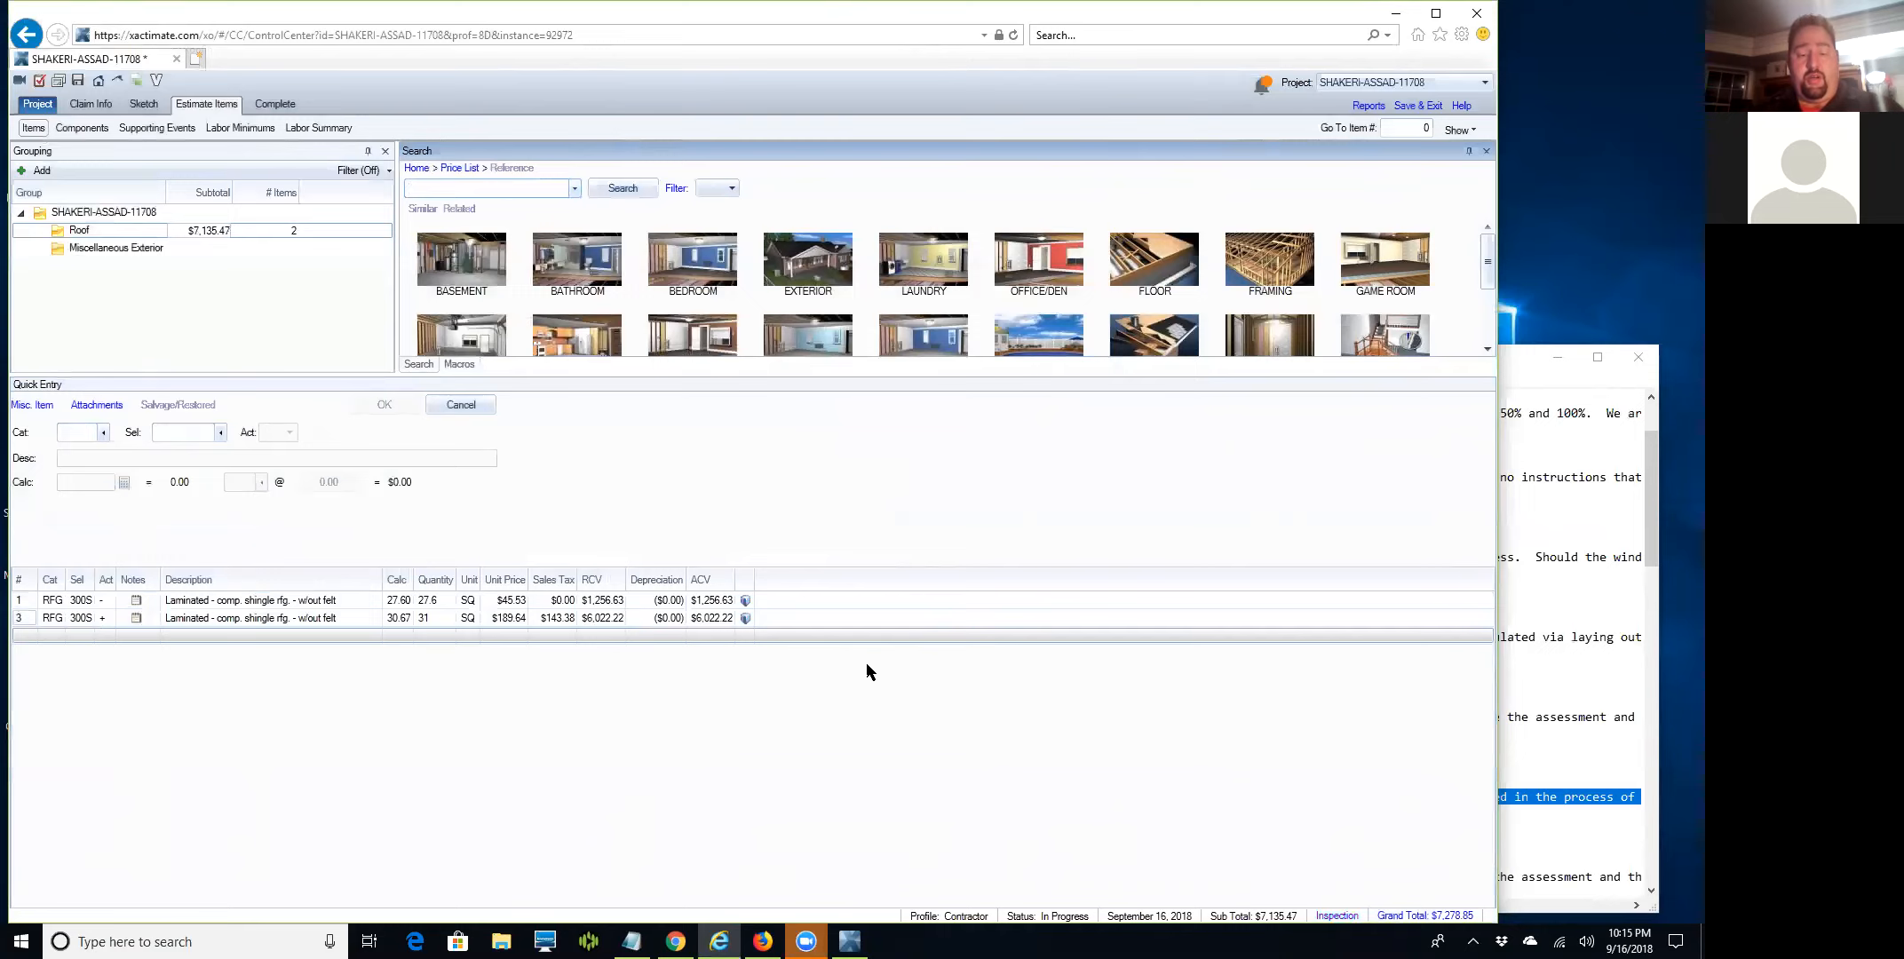
Add a re-nailing roof sheathing line described '- hammer down nail heads exposed by tear off'.
text(renail)
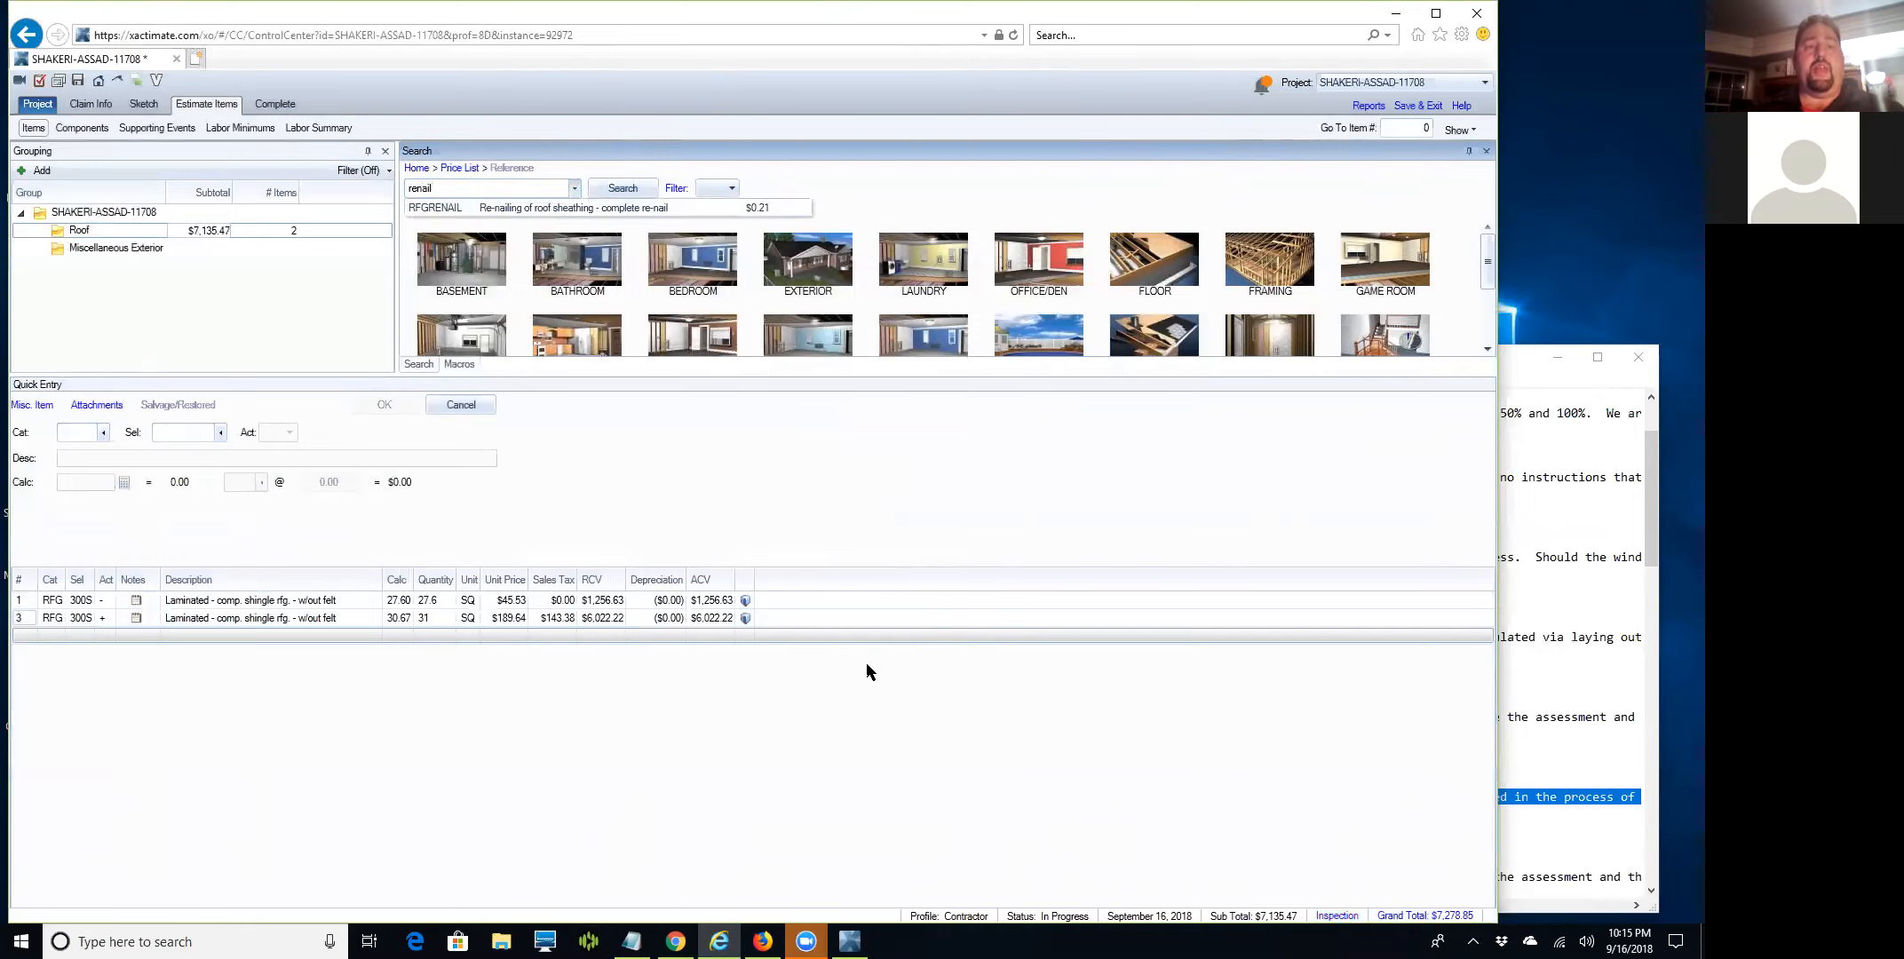
click(492, 207)
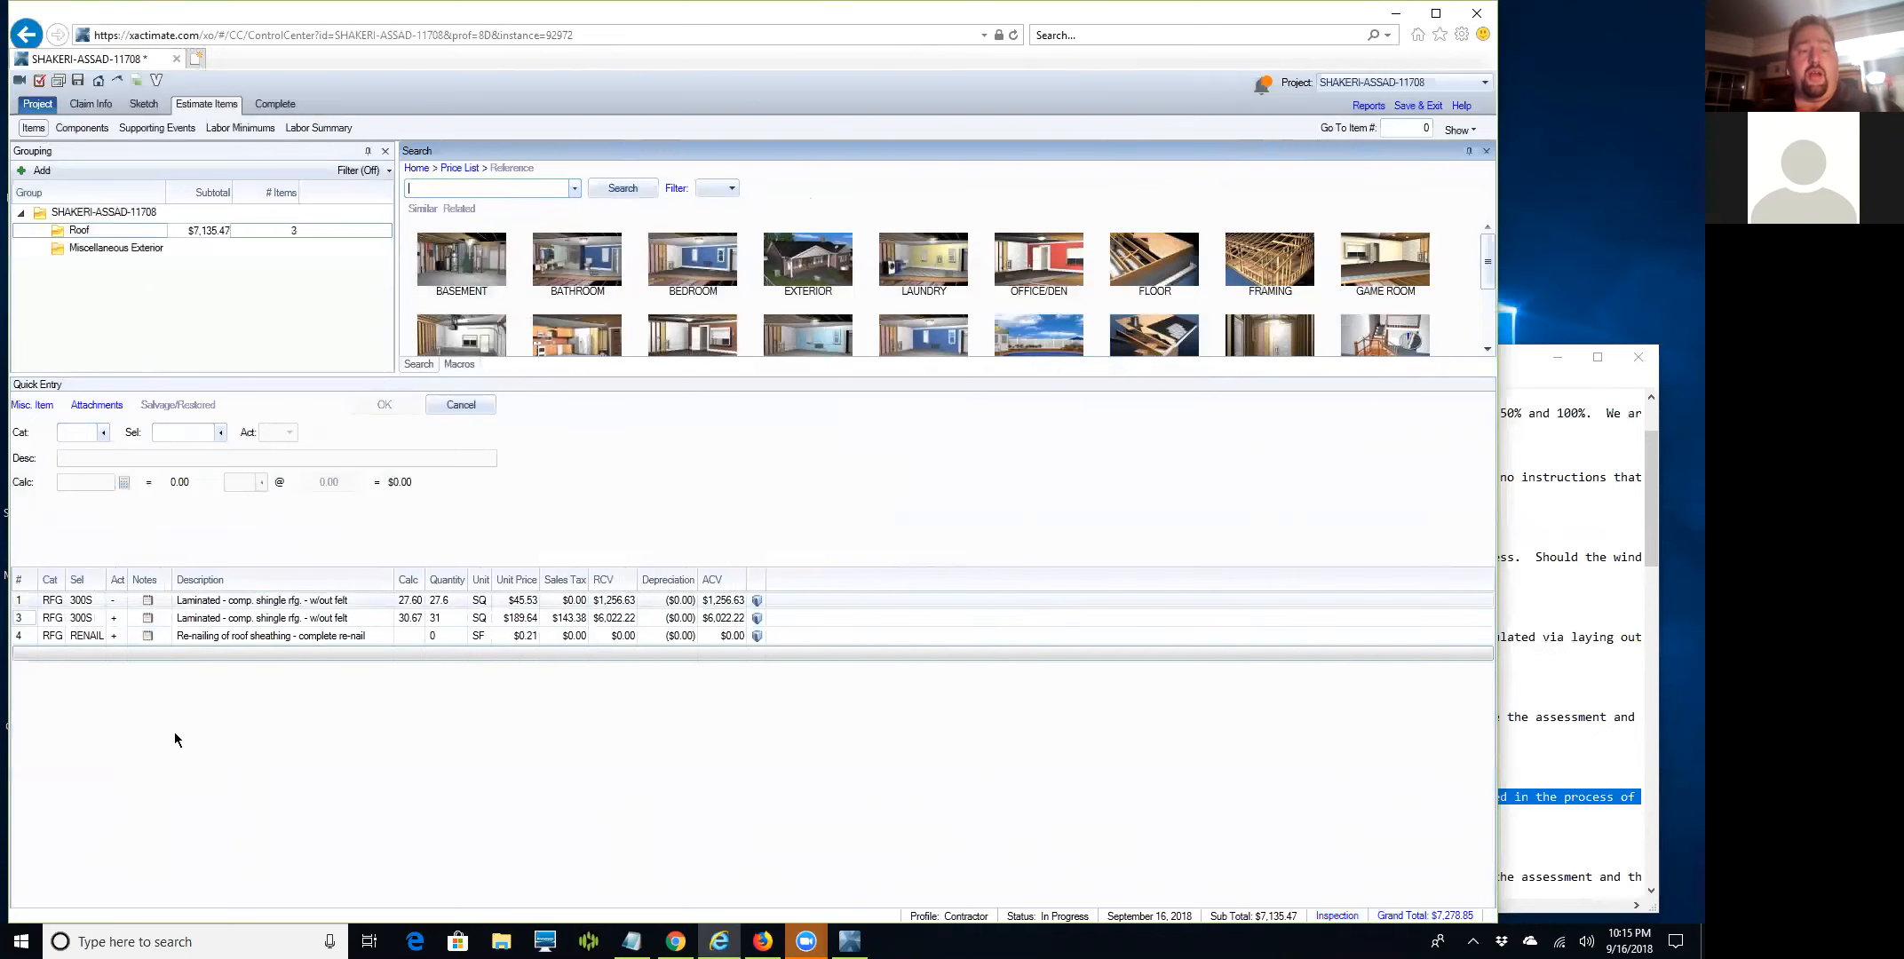
click(18, 636)
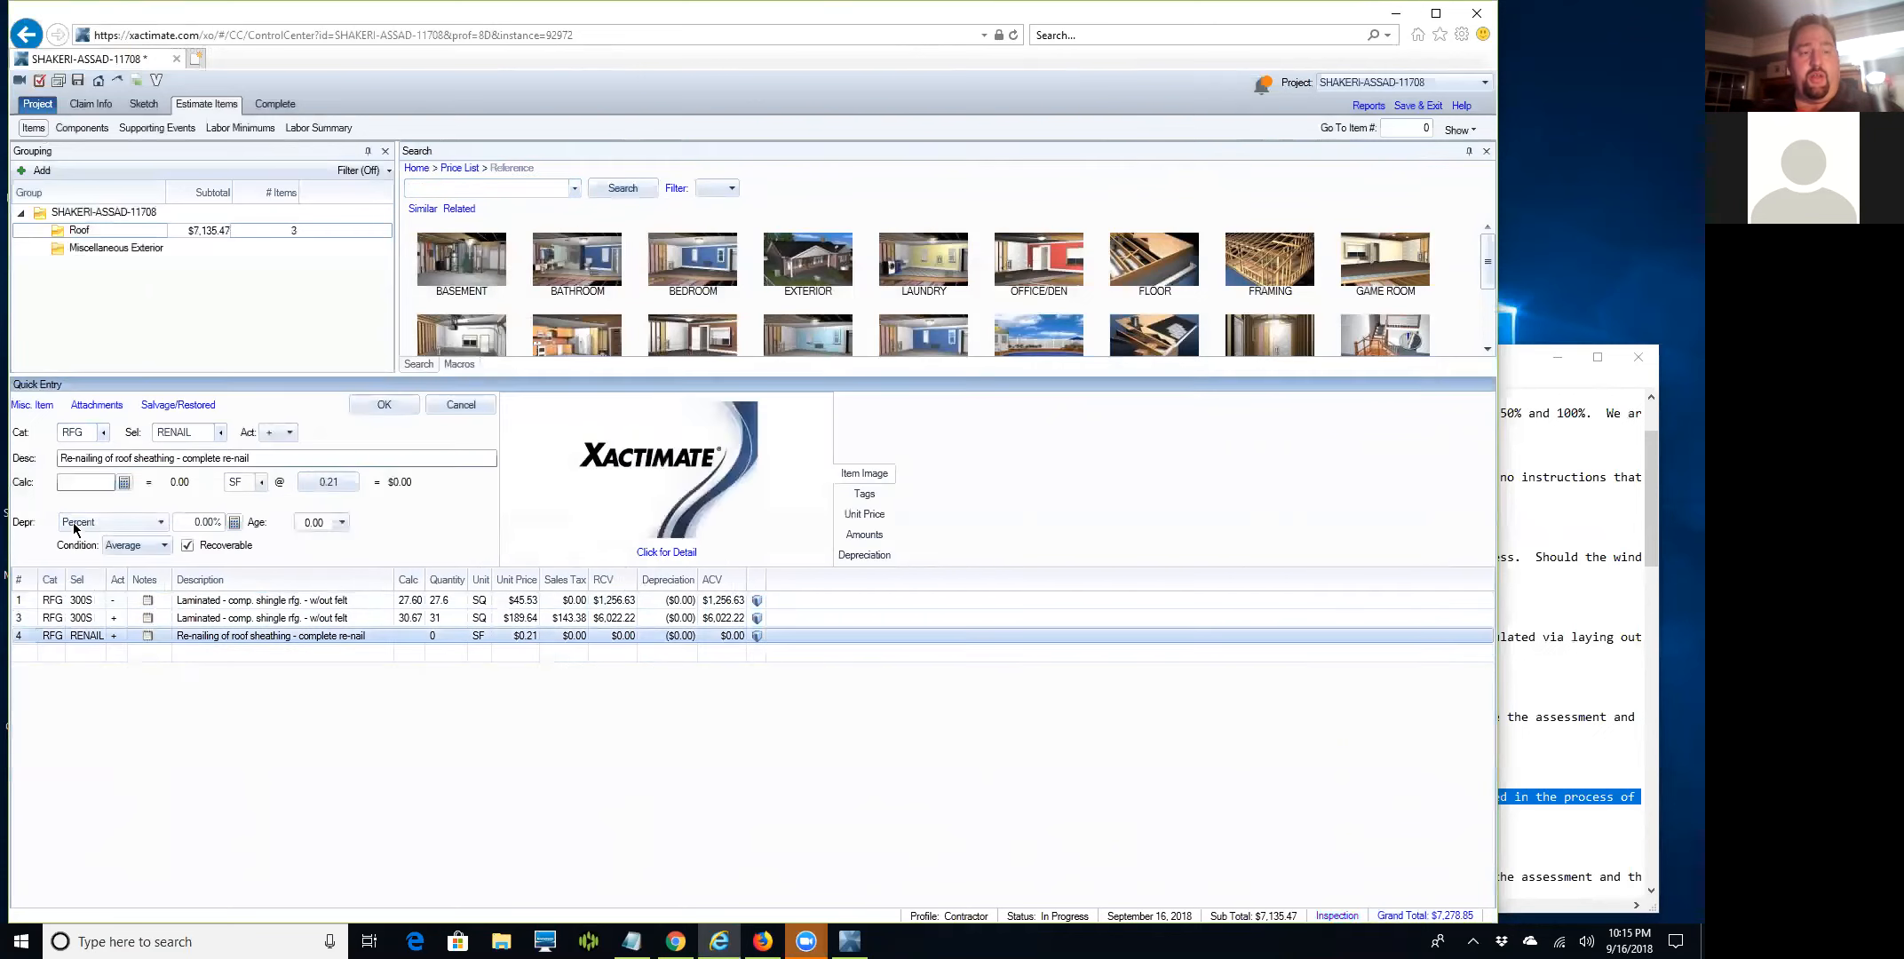
drag(180, 459, 344, 473)
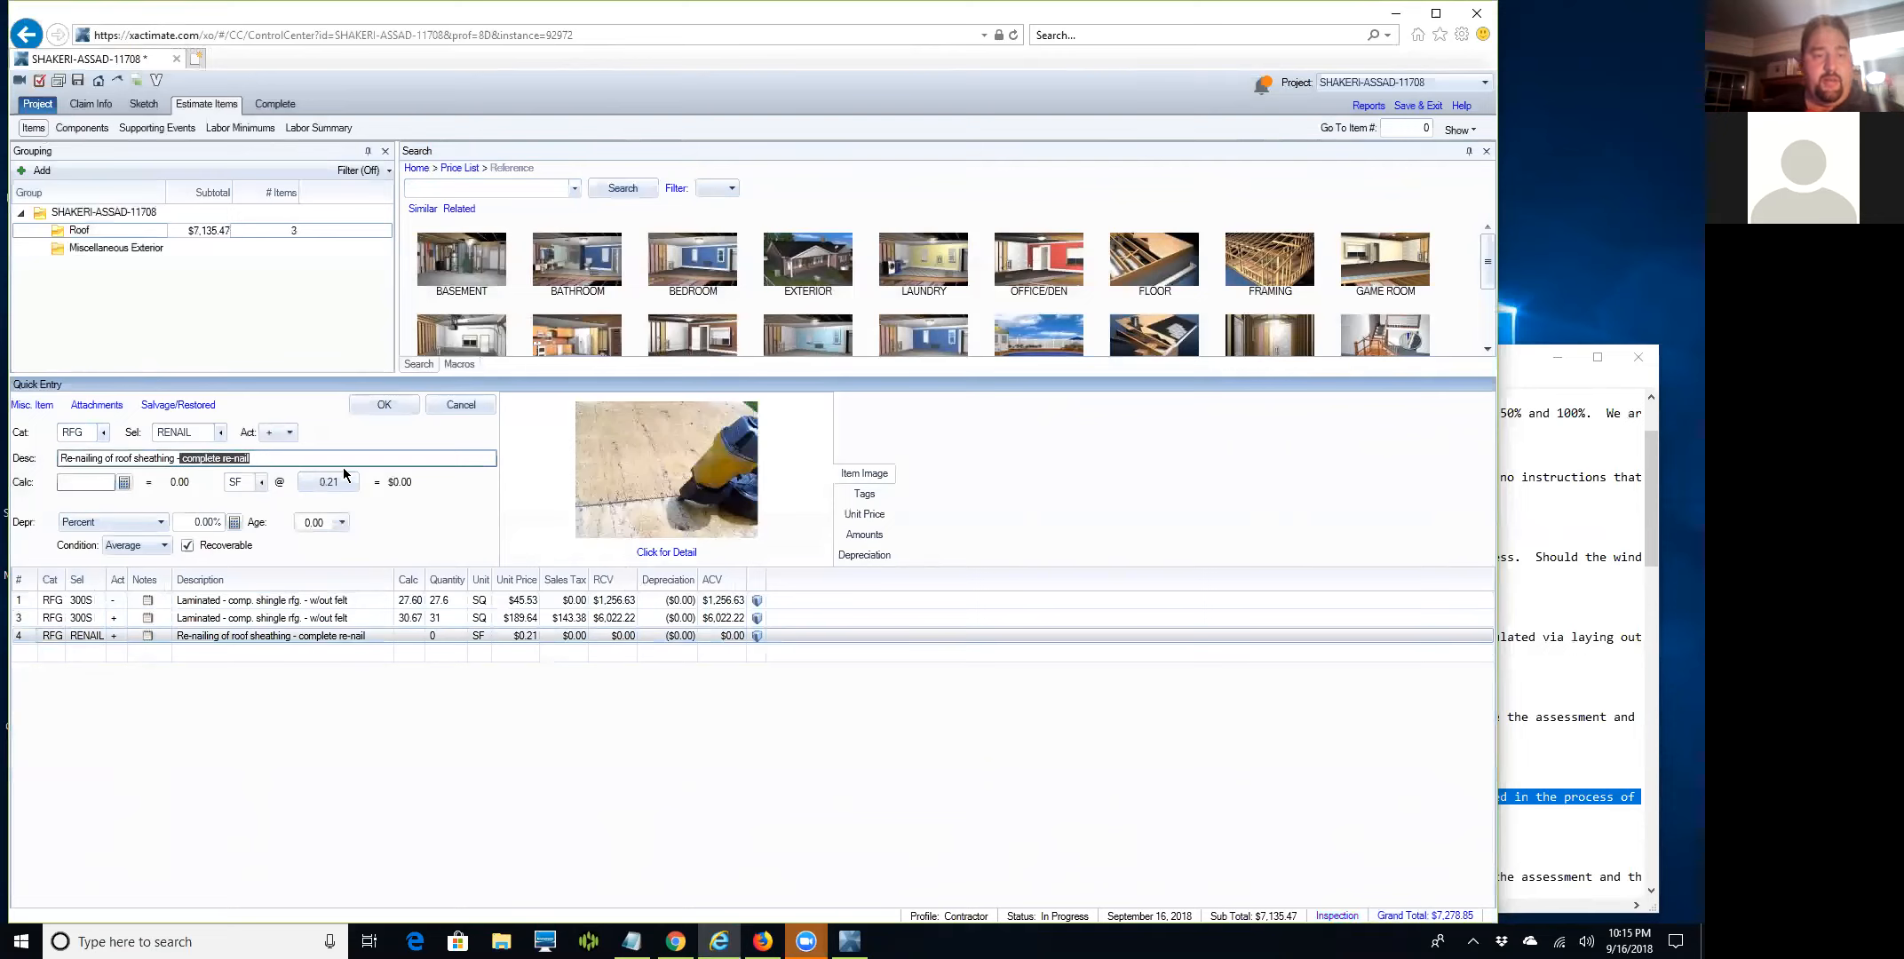
text(--)
key(BackSpace)
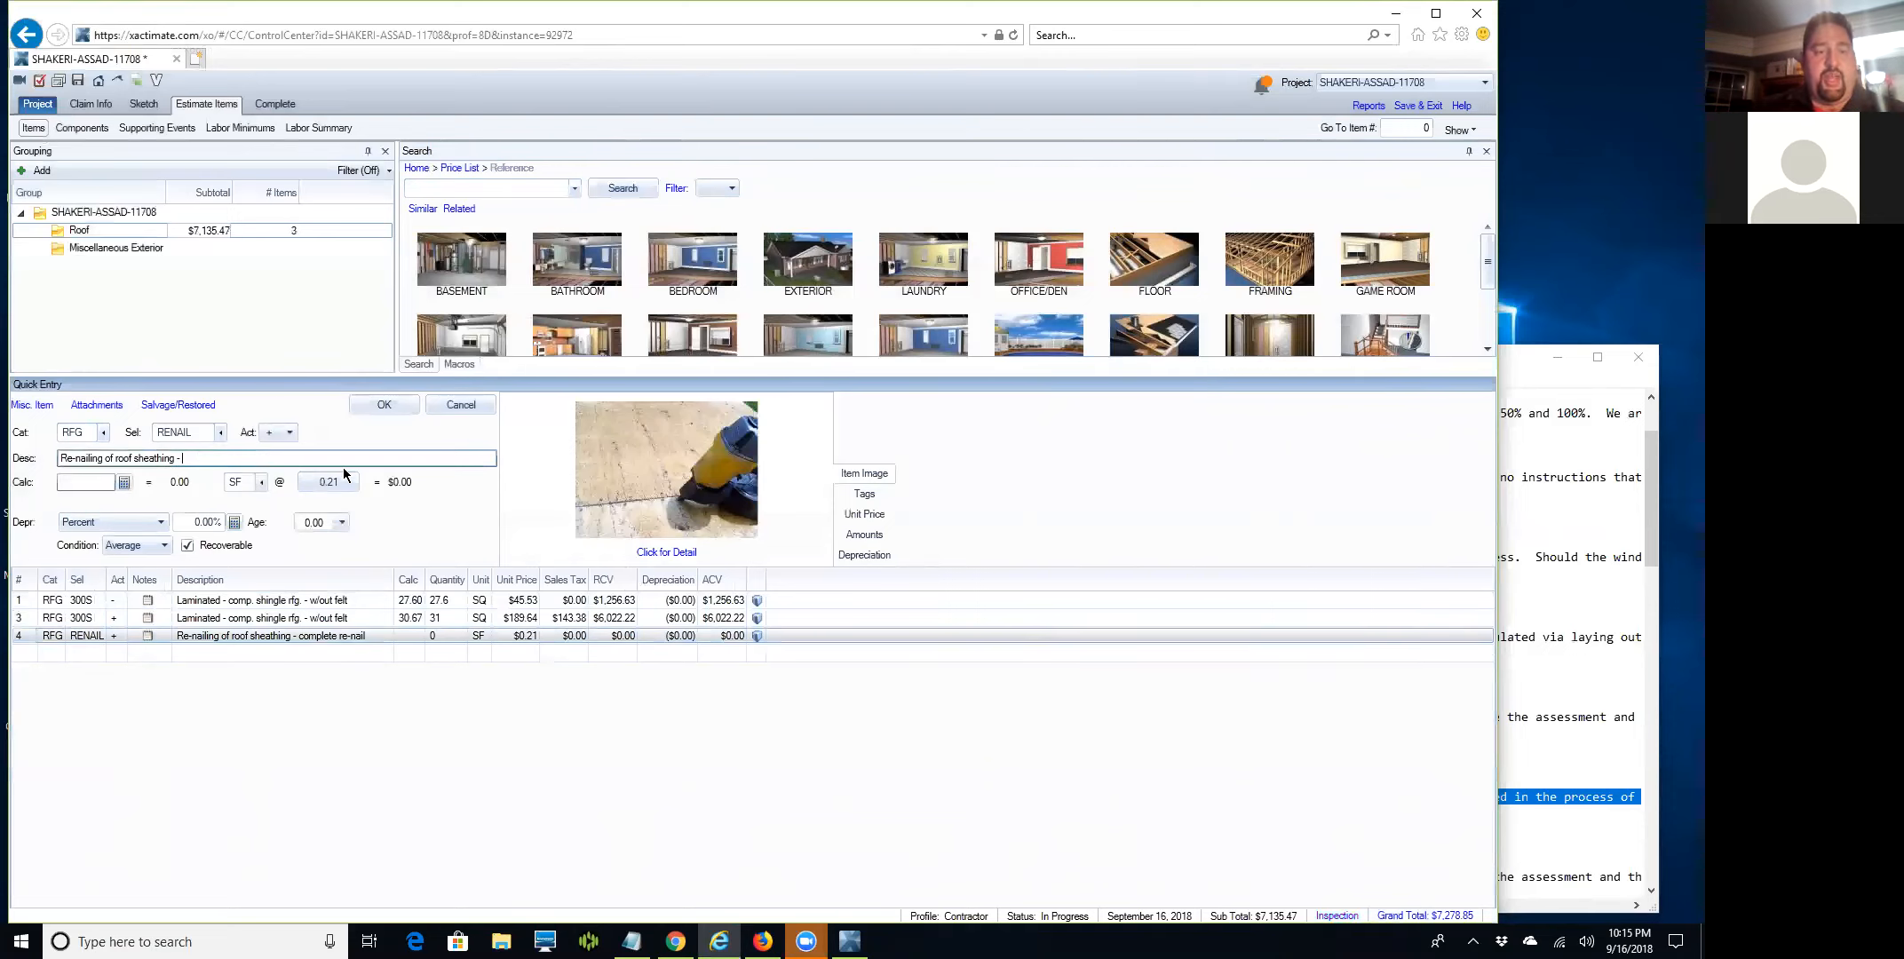
text(hammer down )
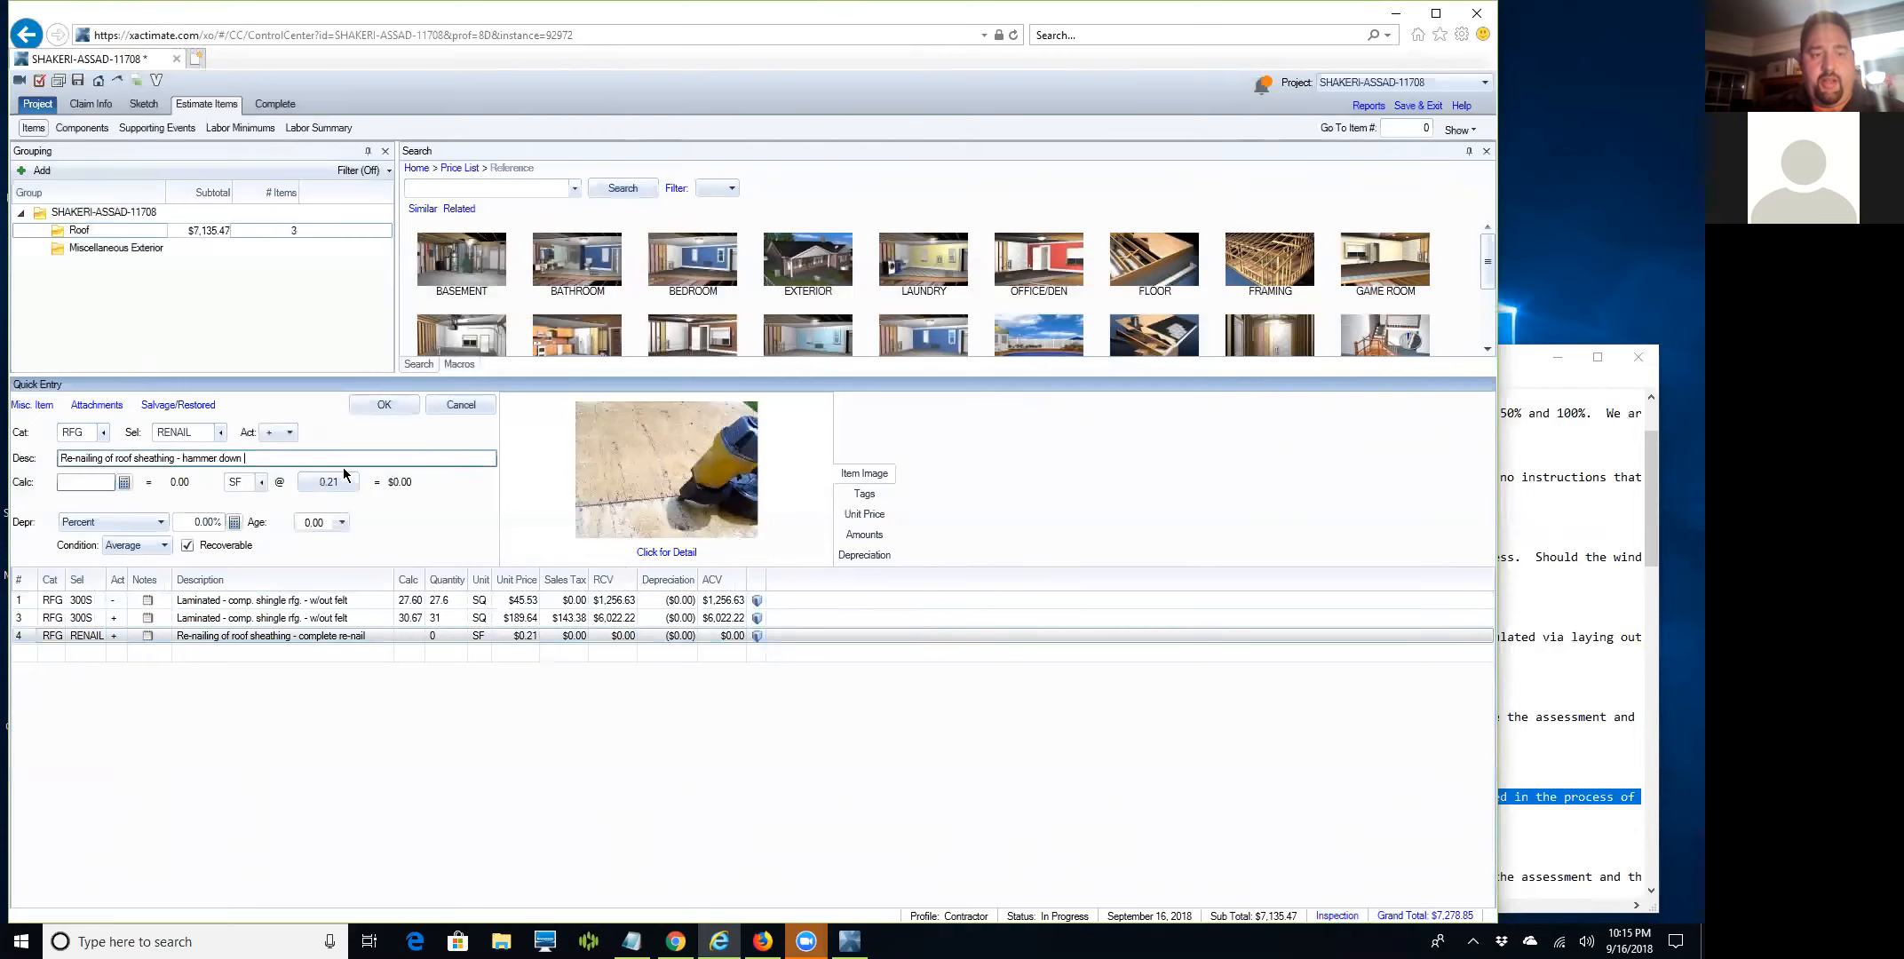
text(nail )
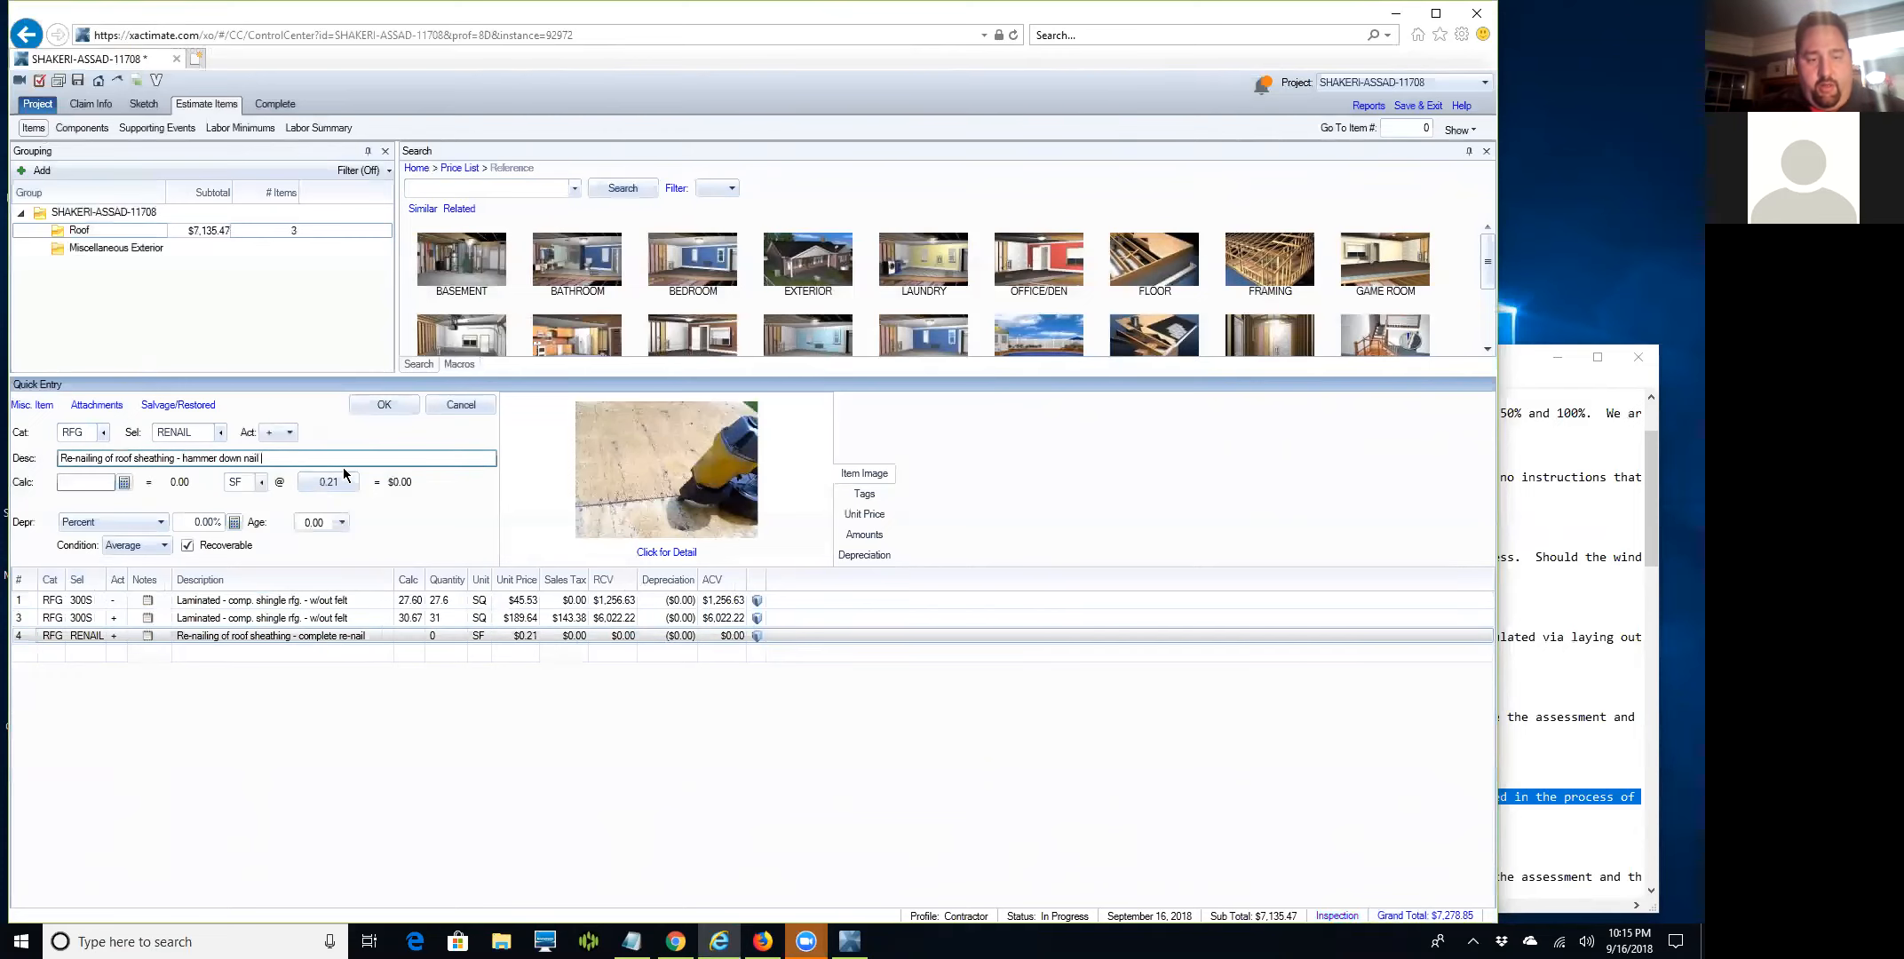
text(heads exposed by tear off)
Set the re-nailing line to 2760 SF and move it under line 1.
key(Tab)
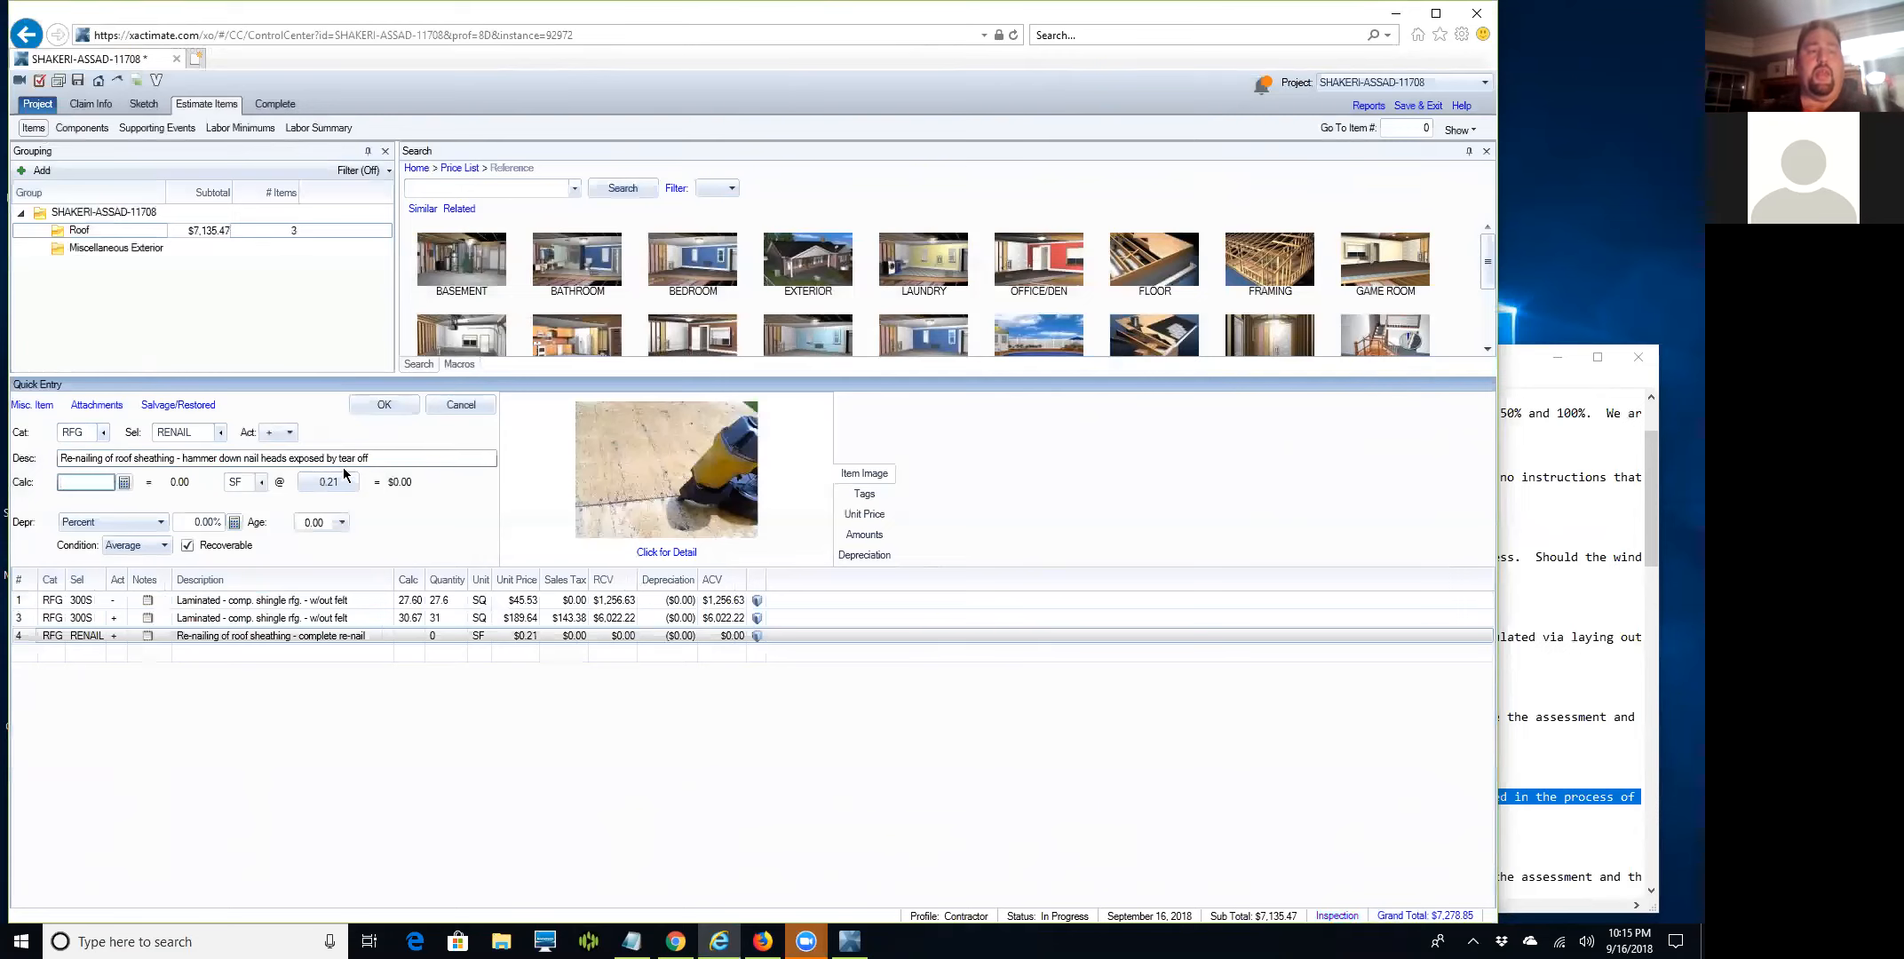
text(2760.00)
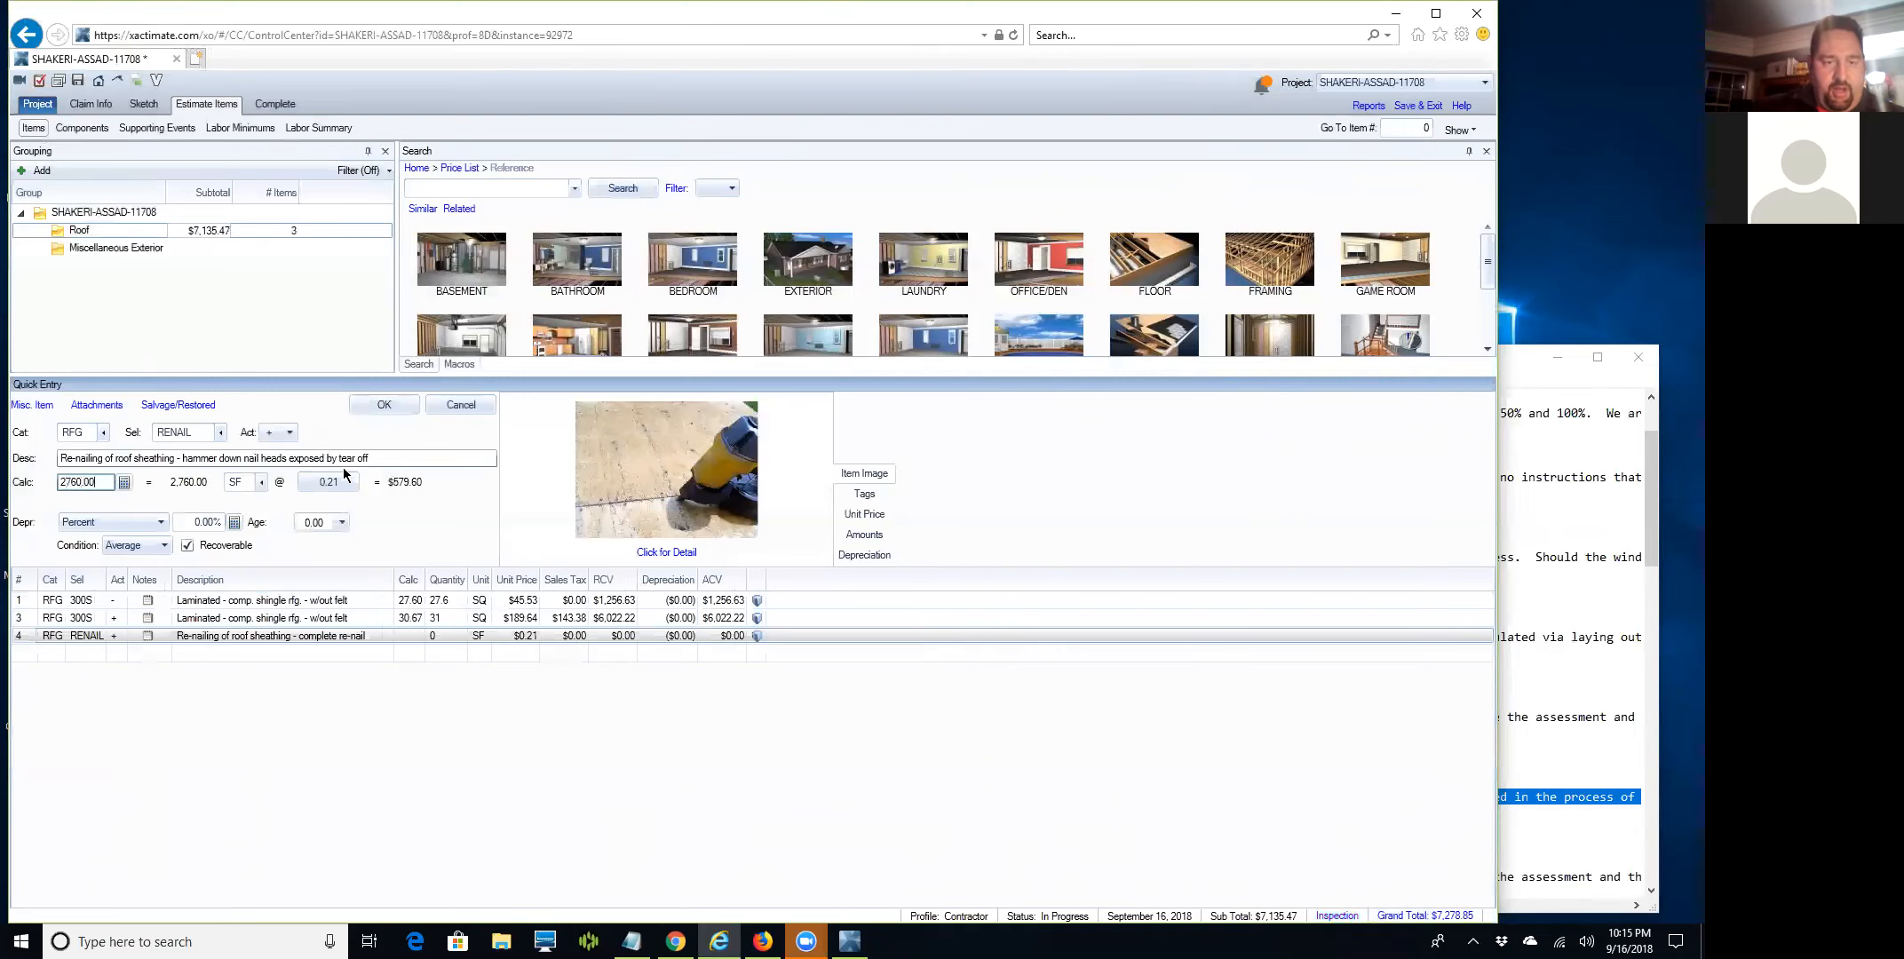
key(Return)
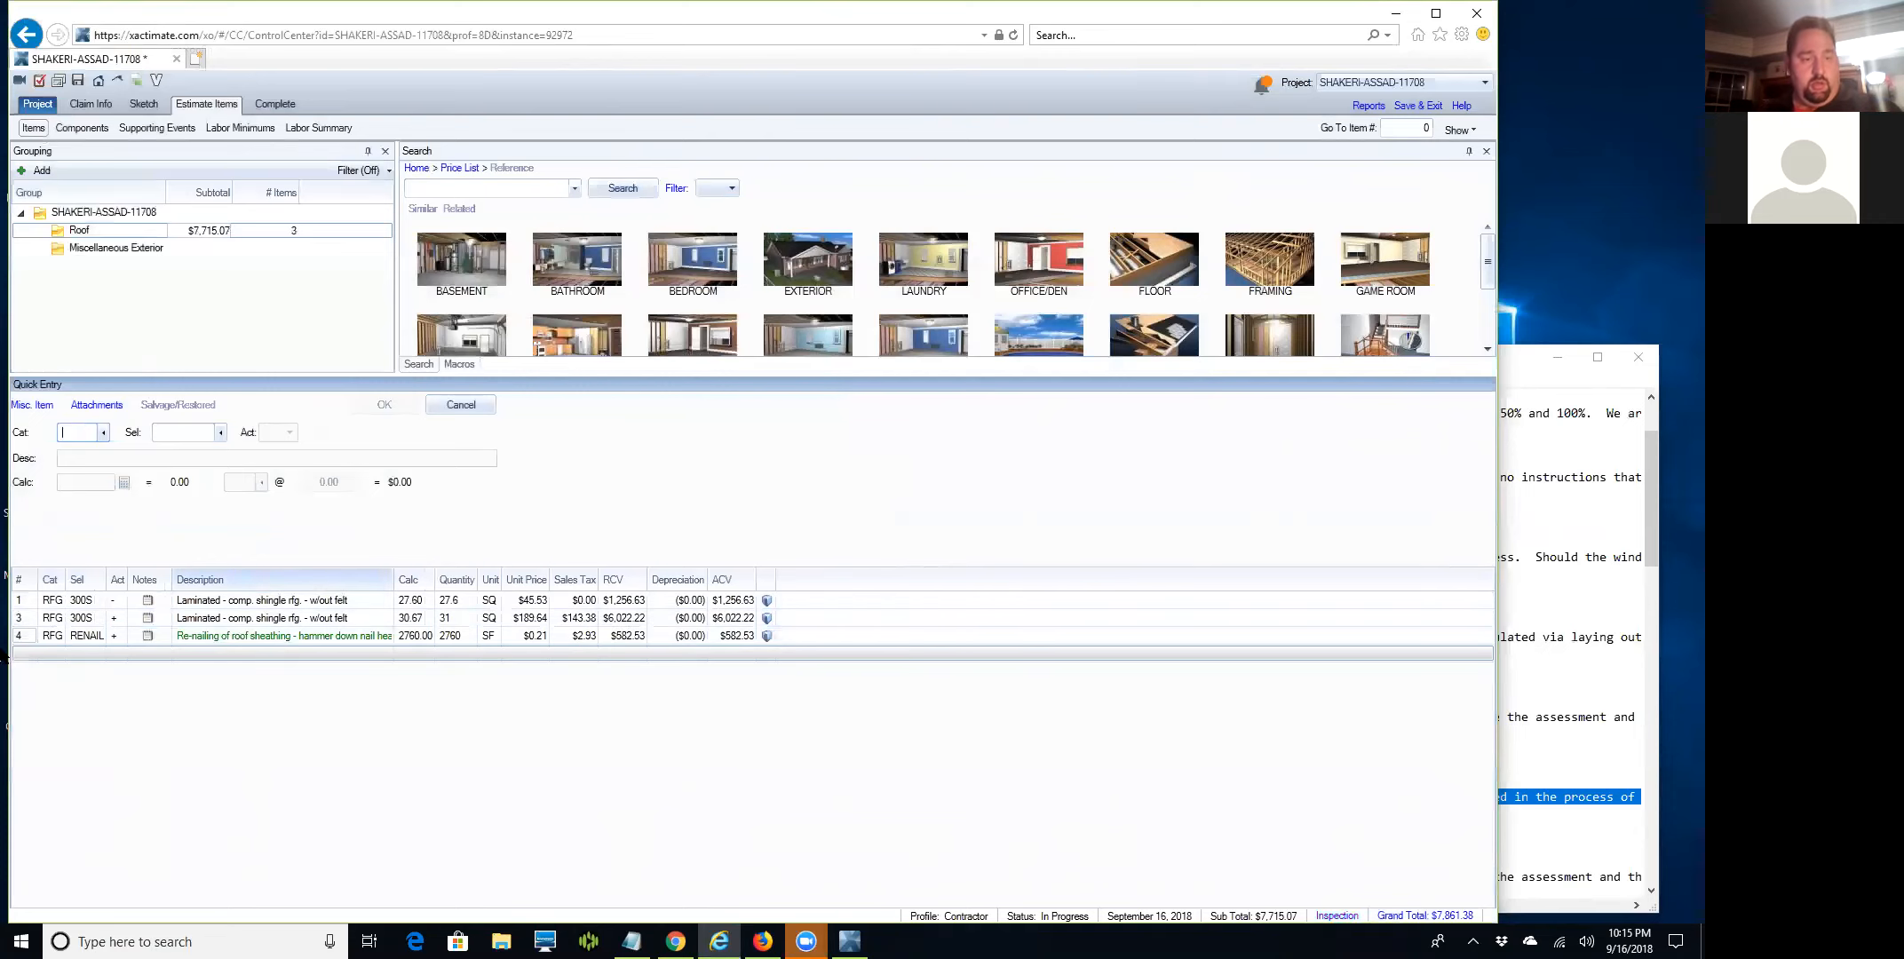
drag(23, 639, 19, 629)
Add an Ice & water barrier line to the Roof group.
click(25, 655)
click(443, 191)
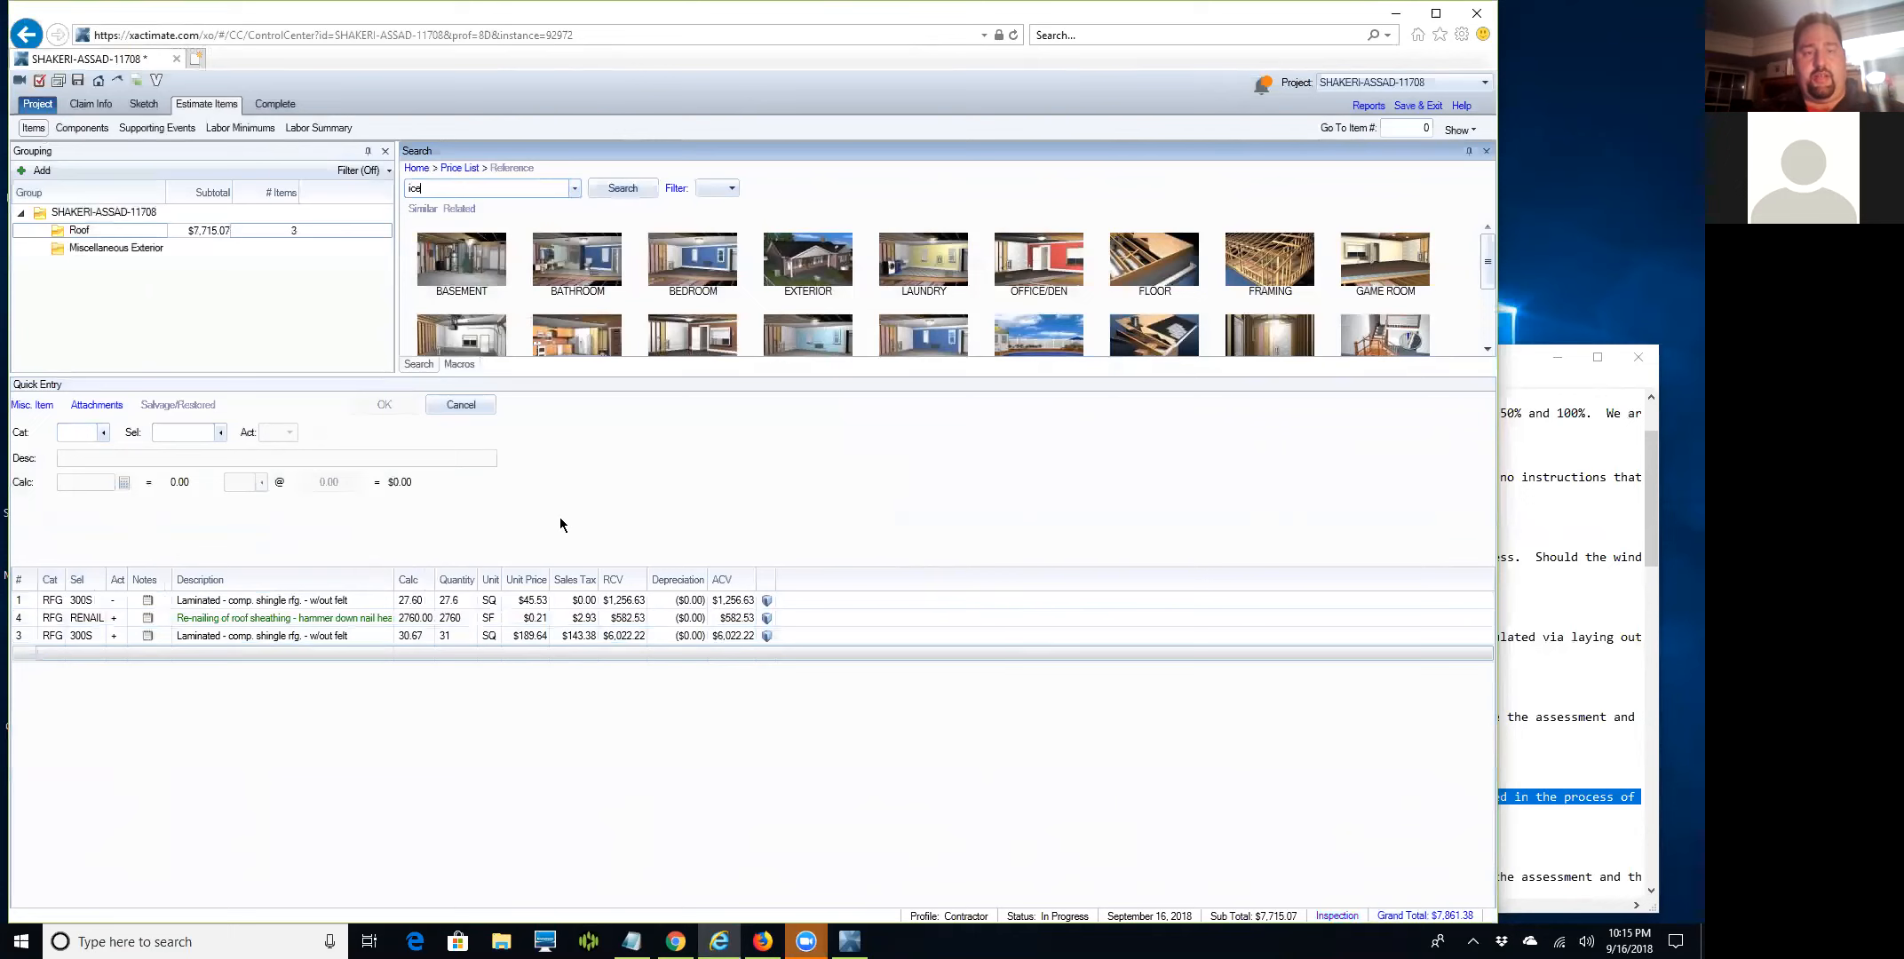
key(Down)
key(Down)
key(Down)
key(Return)
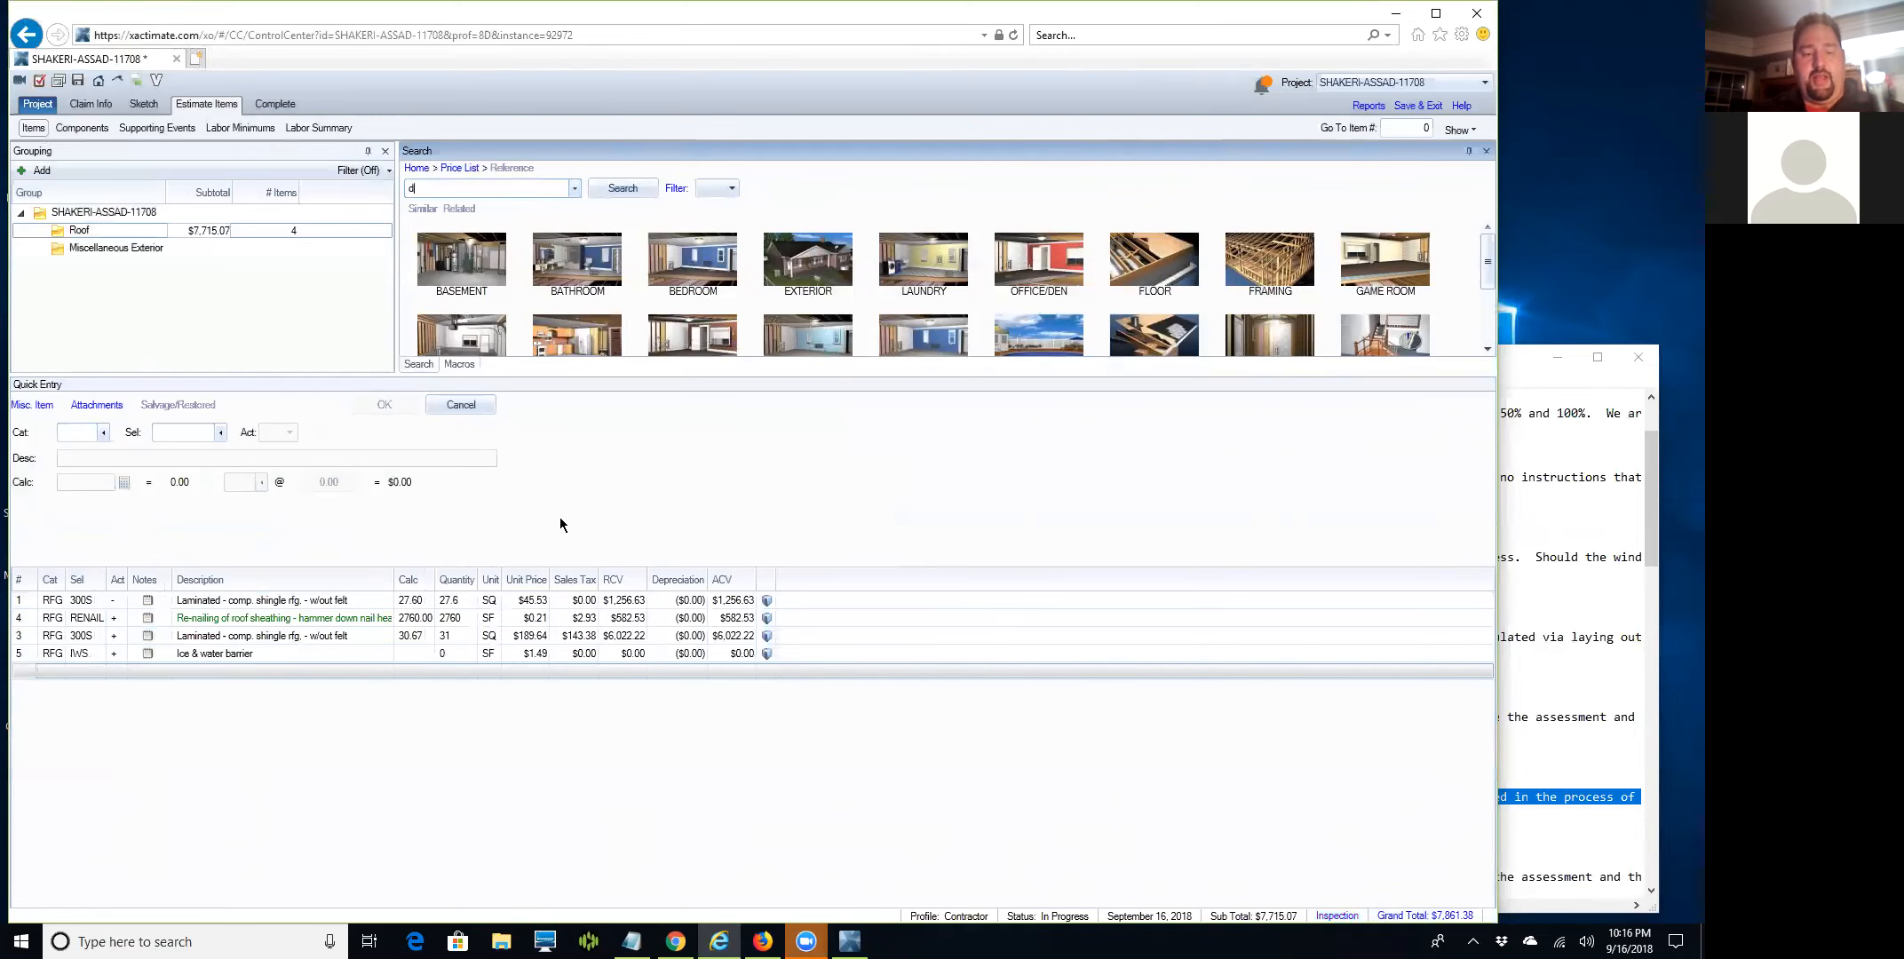
Add a Drip edge/gutter apron line, then search the price list for 'valley'.
text(drip edge)
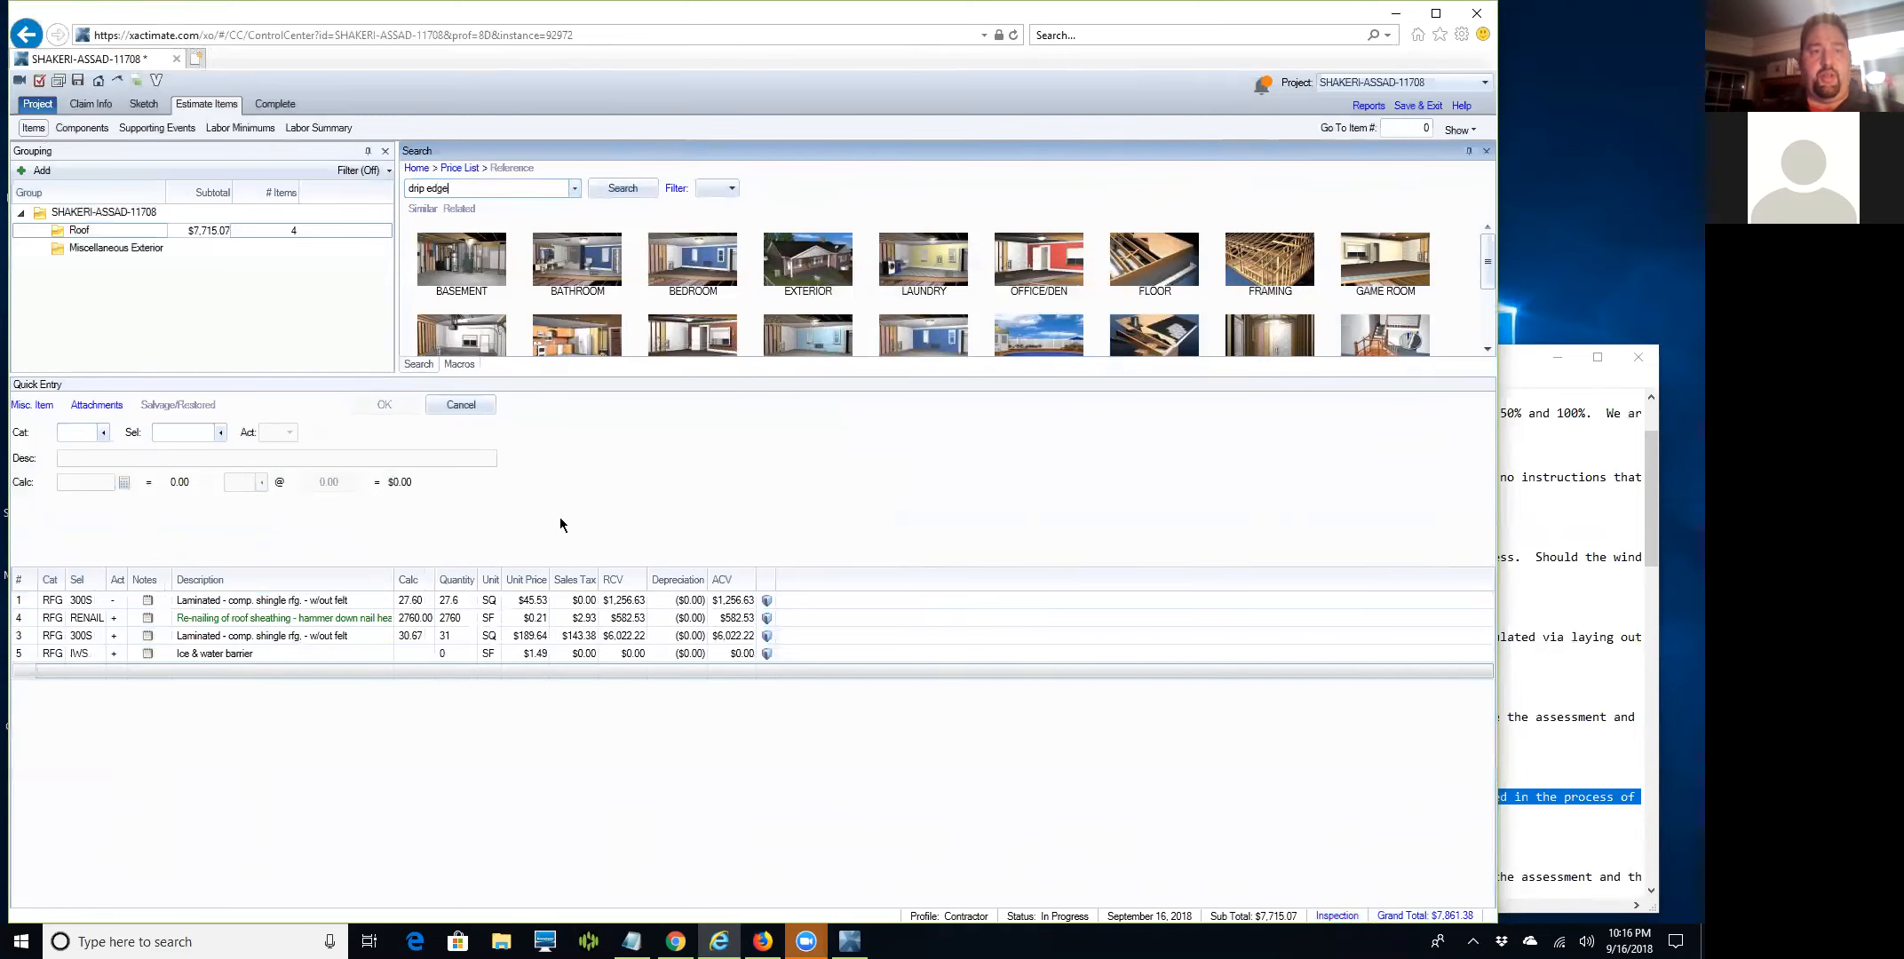
key(Down)
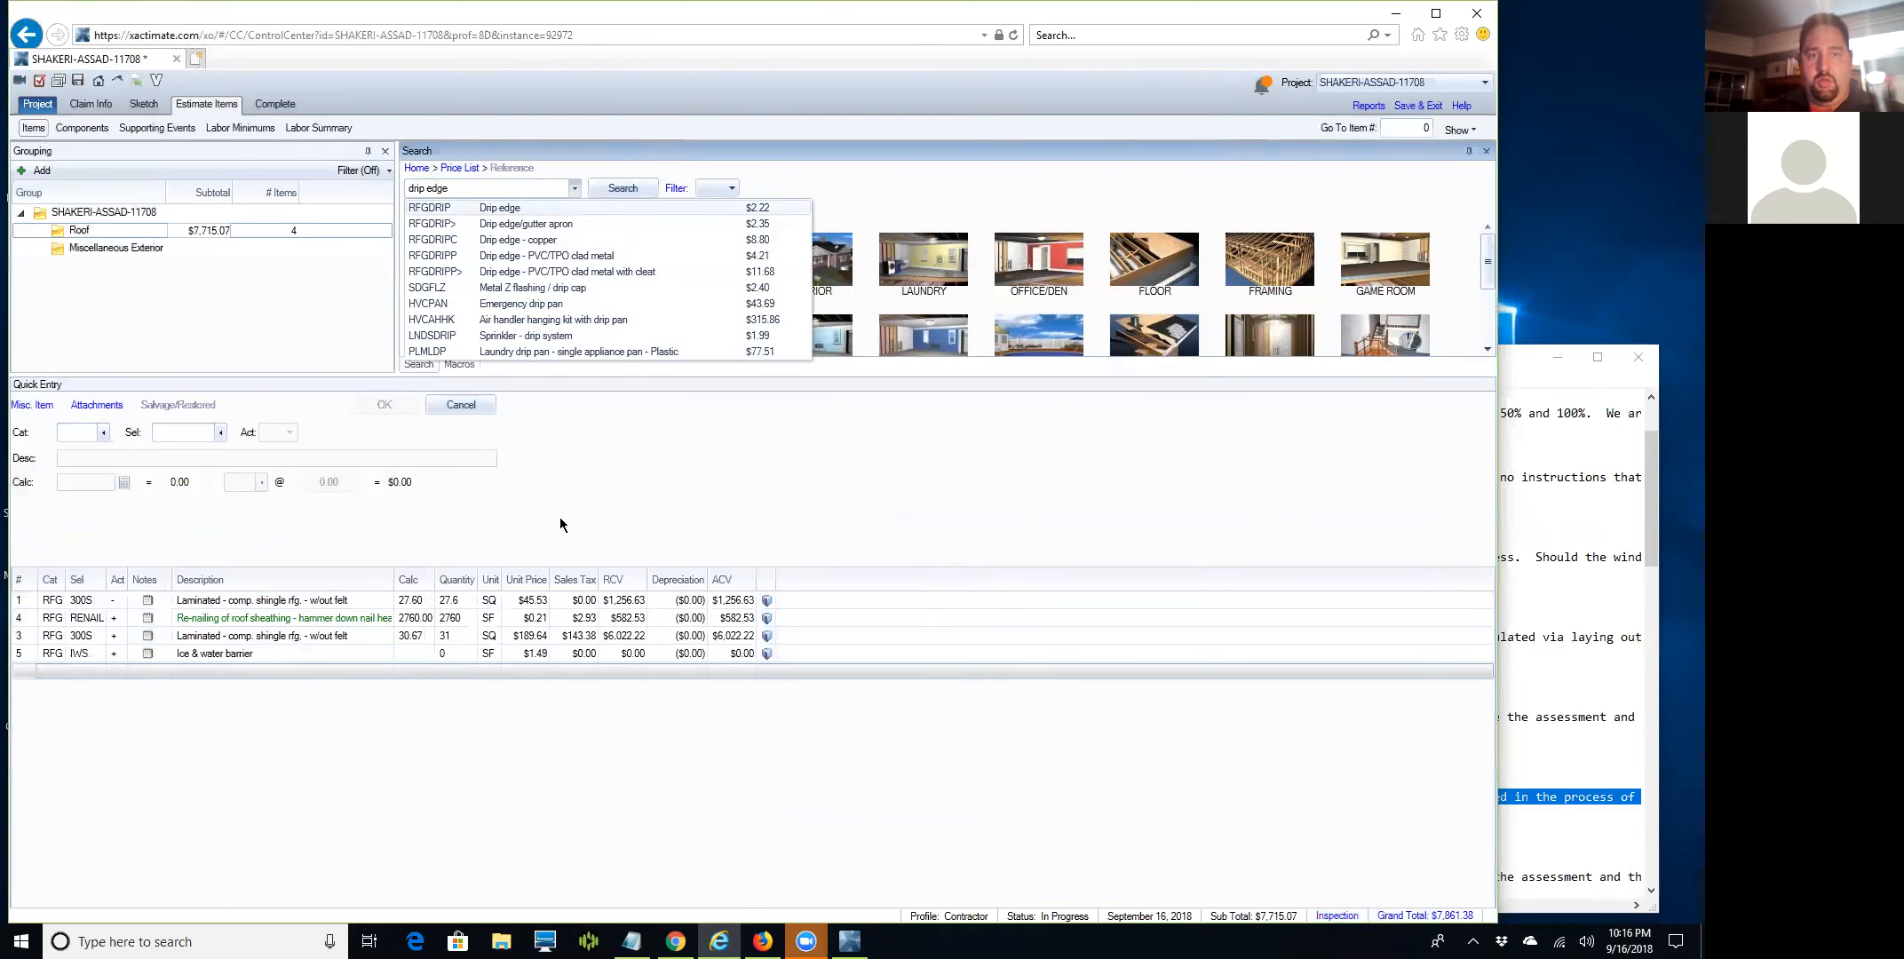
key(Down)
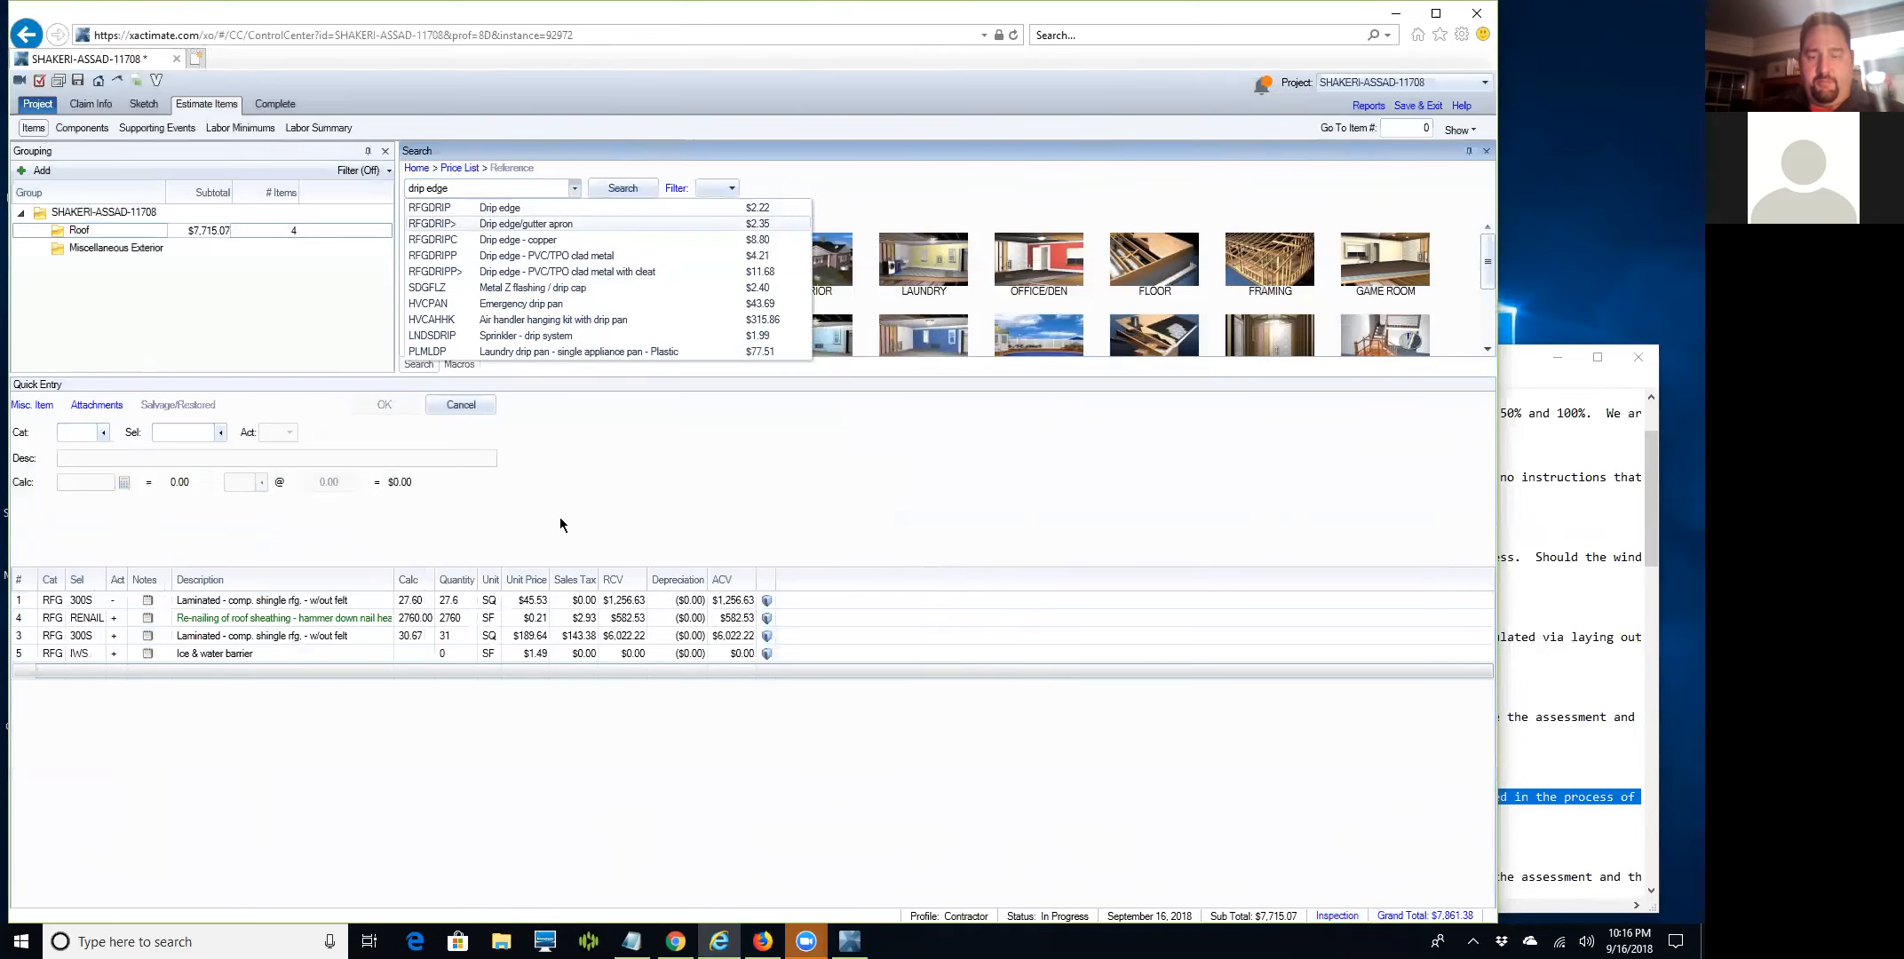
key(Return)
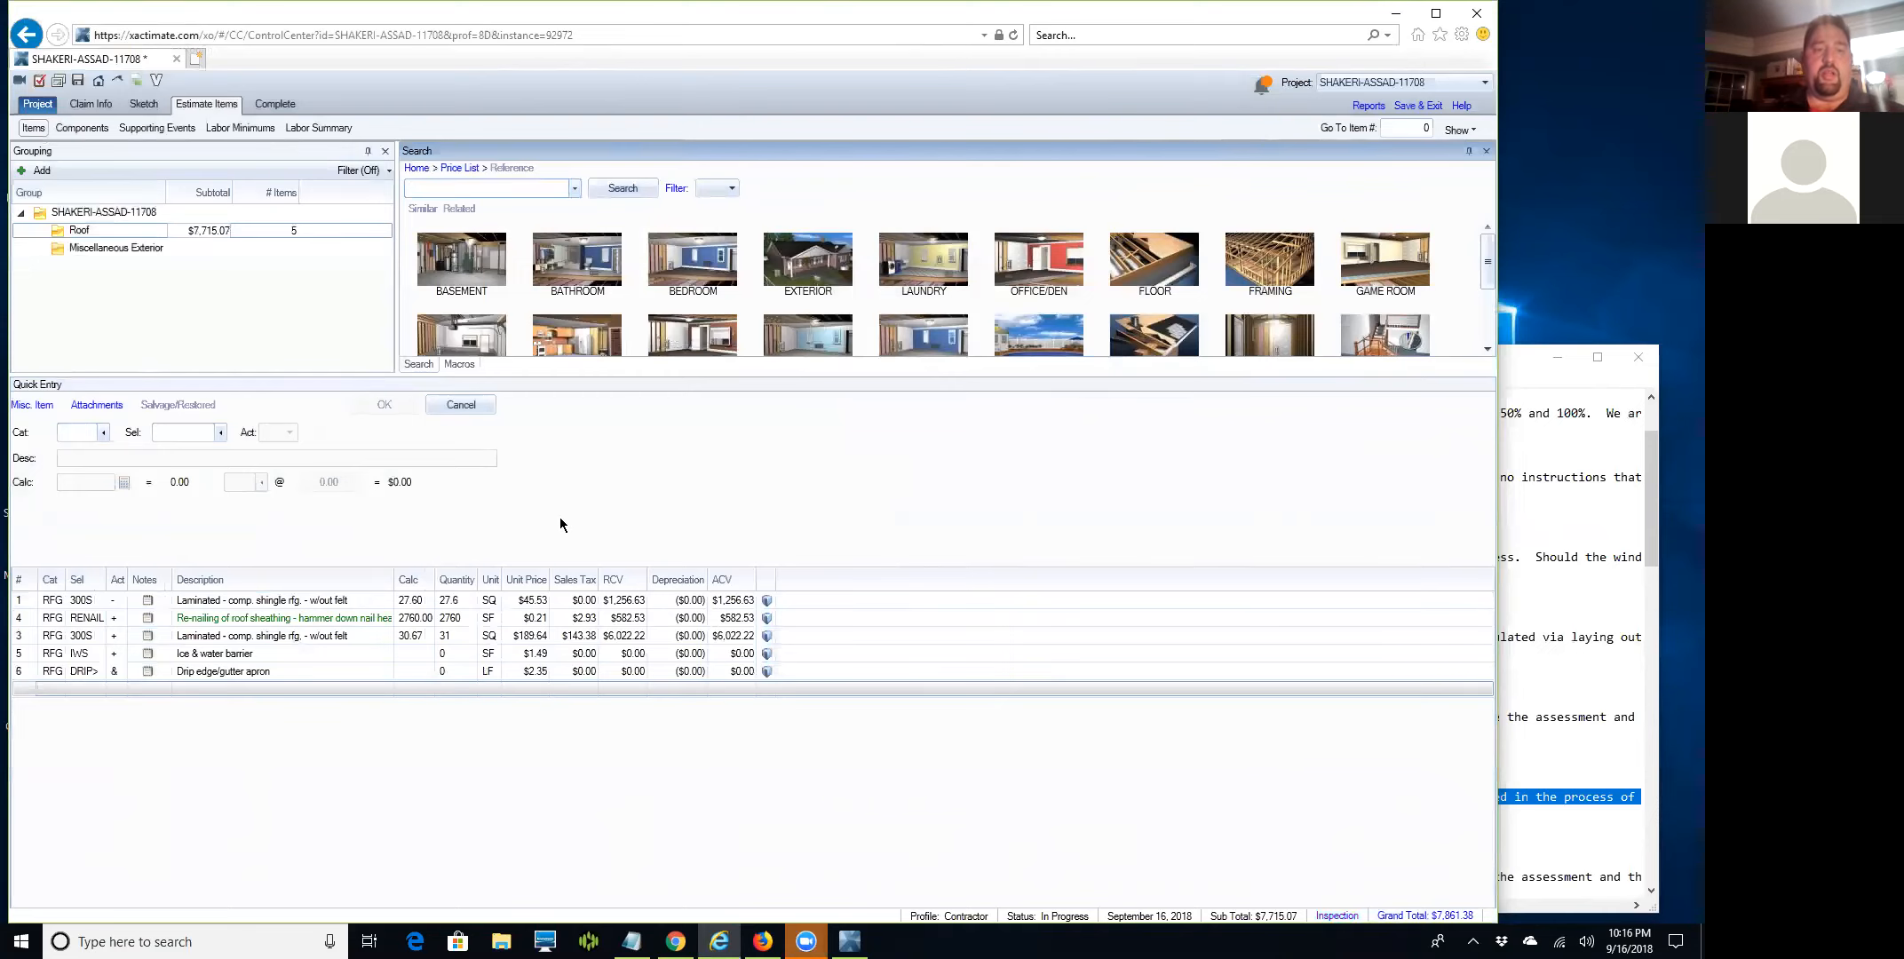
text(valley)
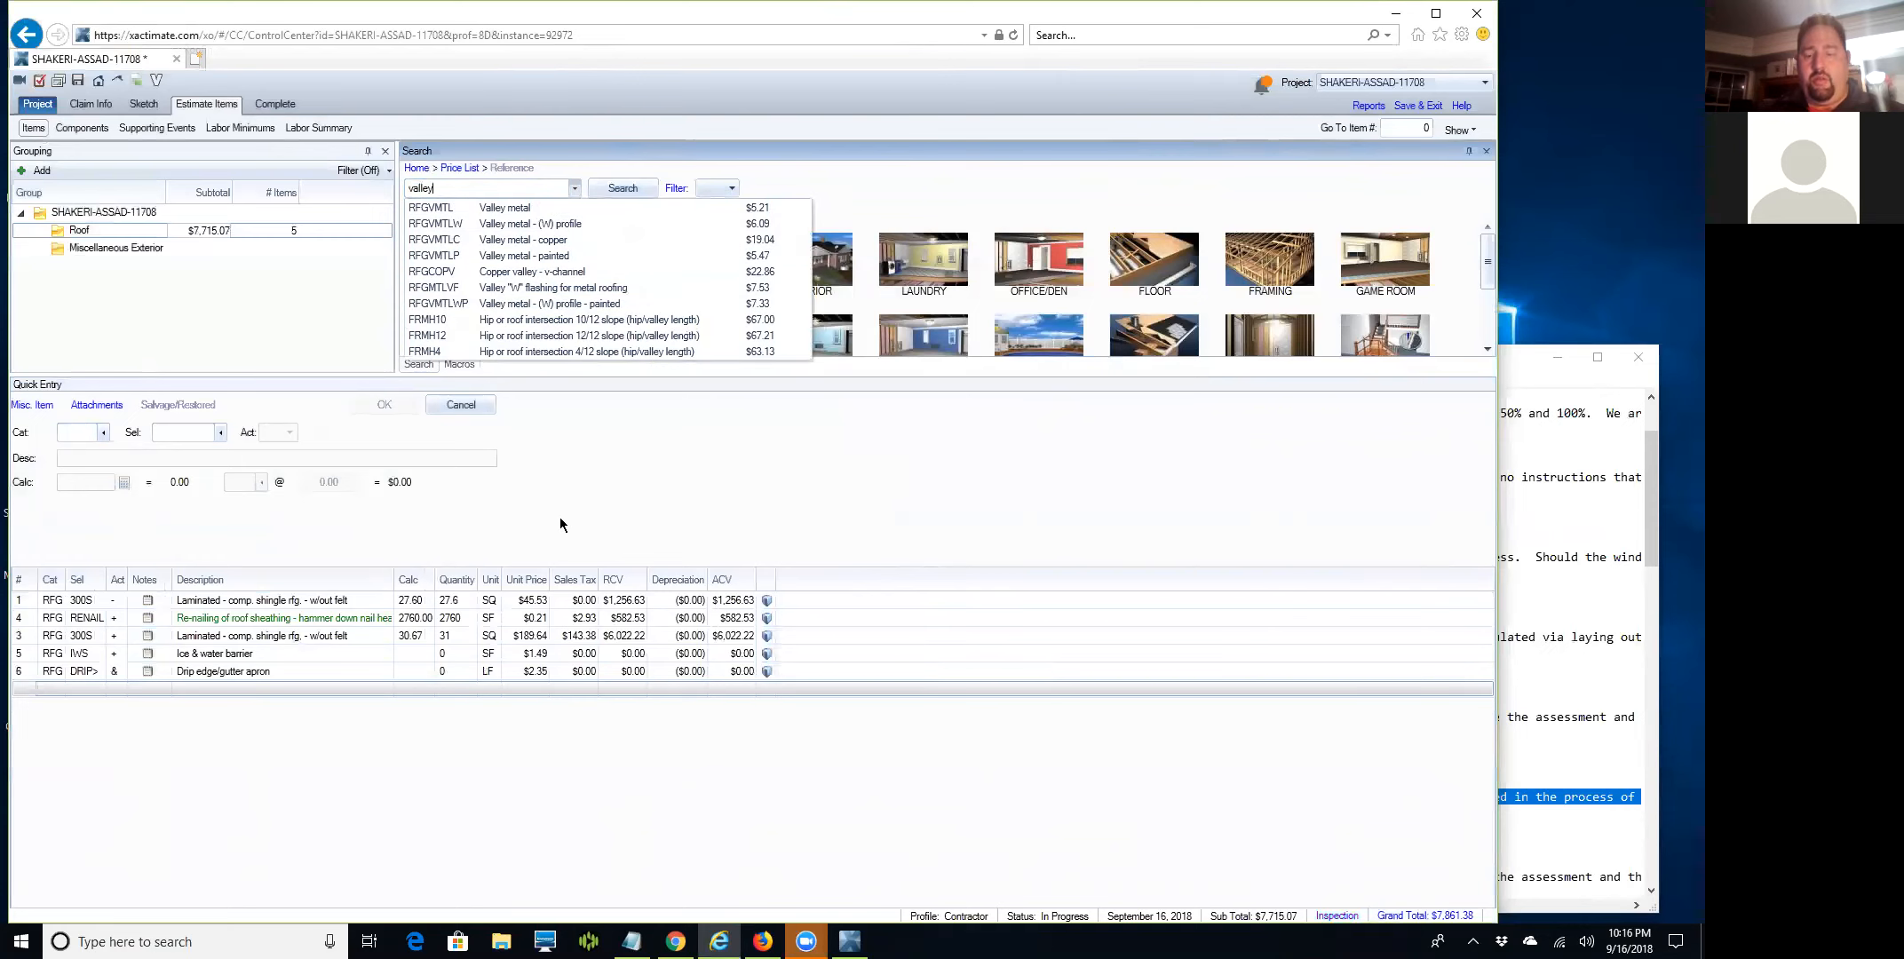
Add painted valley metal and 30 lb roofing felt lines, both at quantity 0.
key(Down)
key(Down)
key(Down)
key(Down)
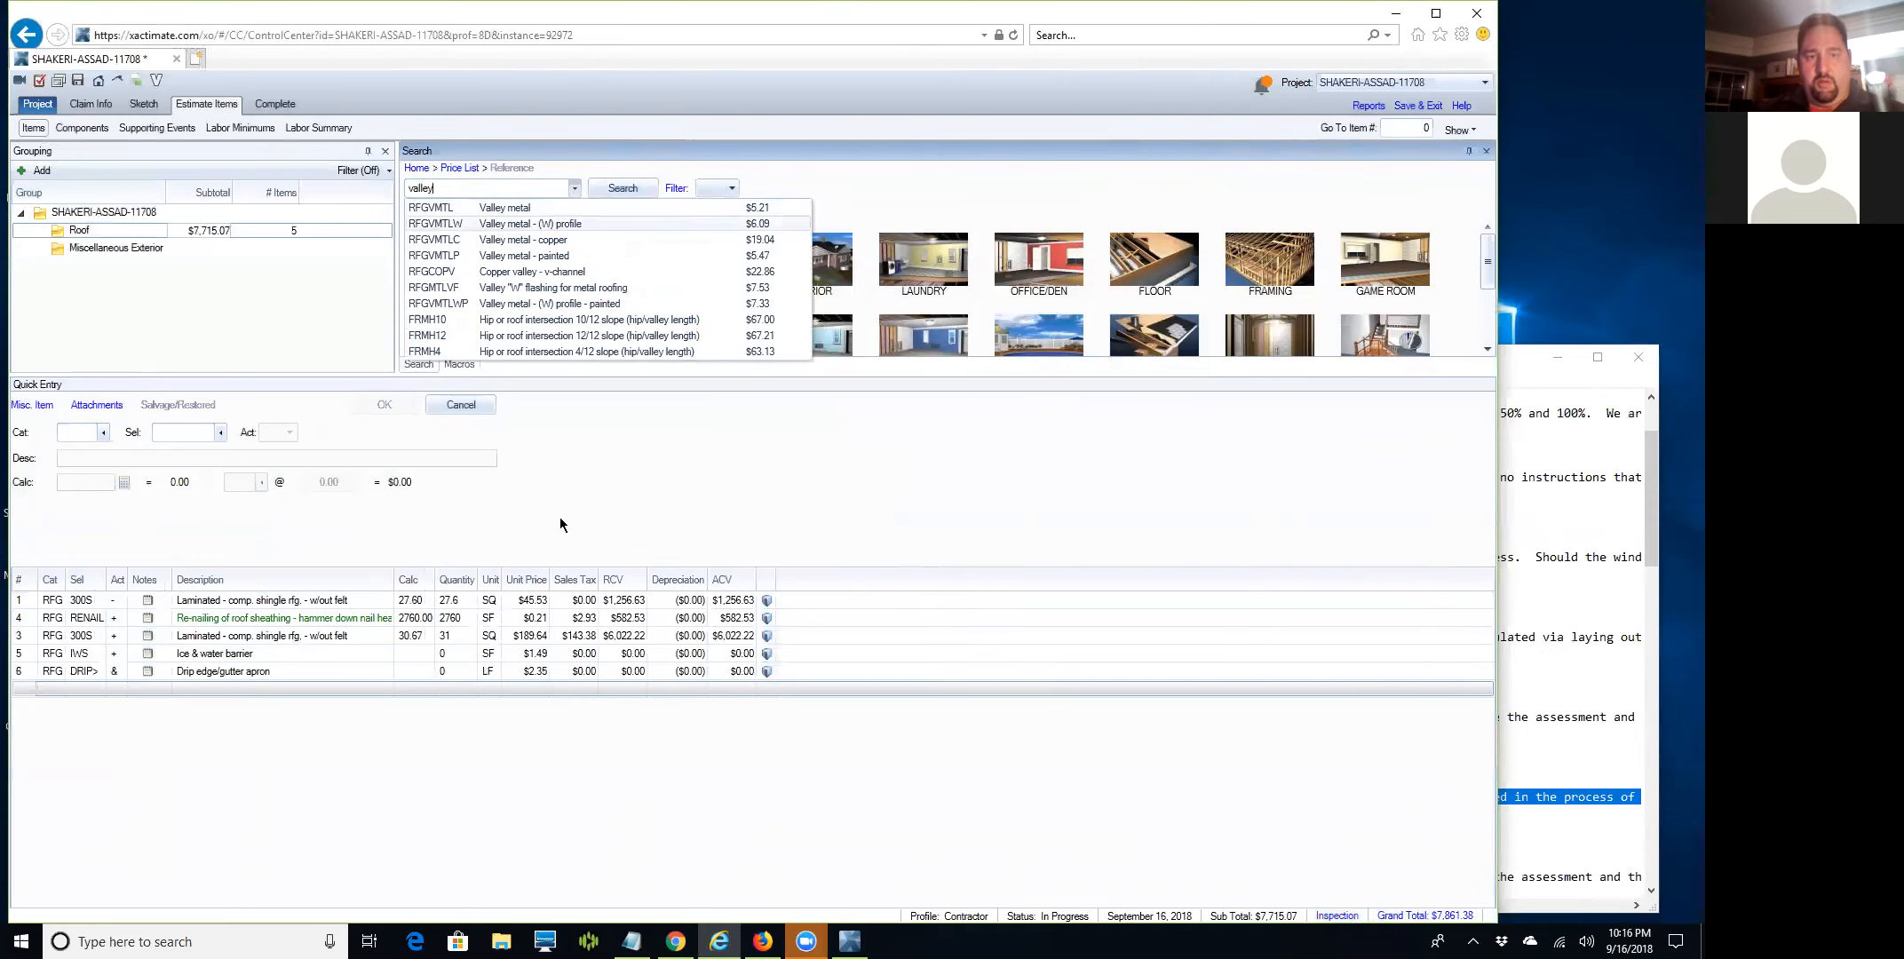
key(Return)
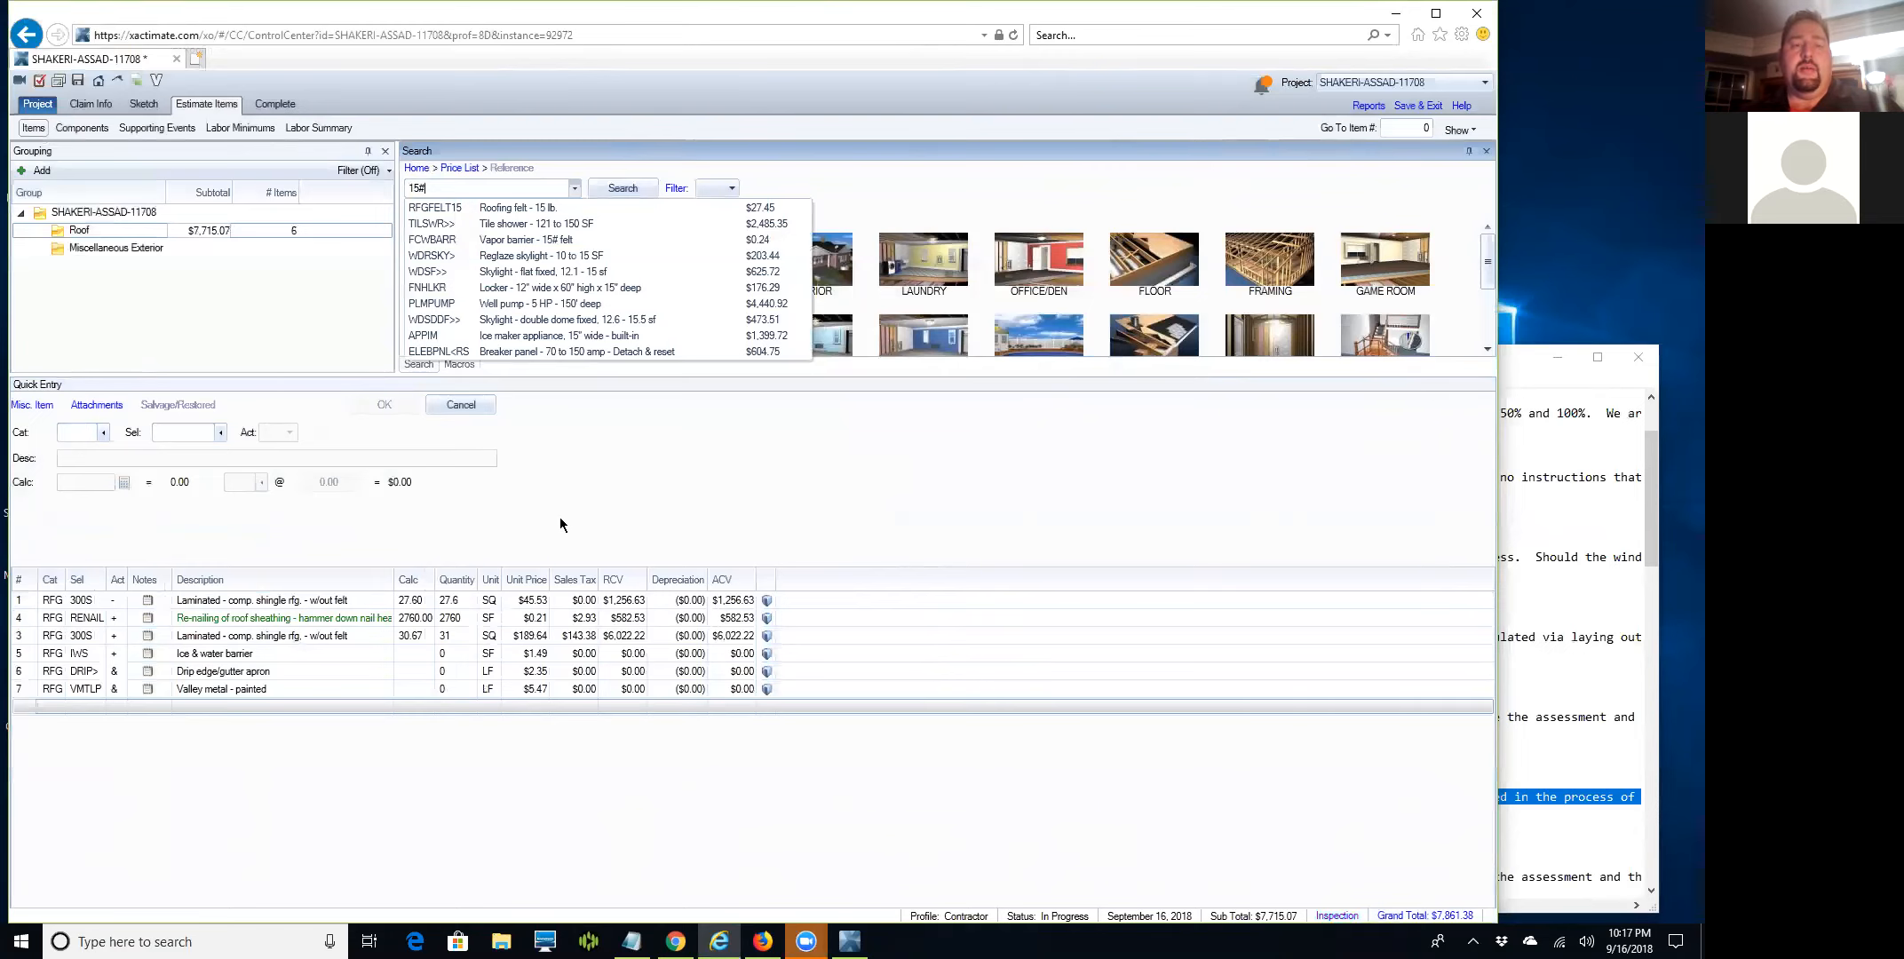
key(BackSpace)
key(BackSpace)
key(BackSpace)
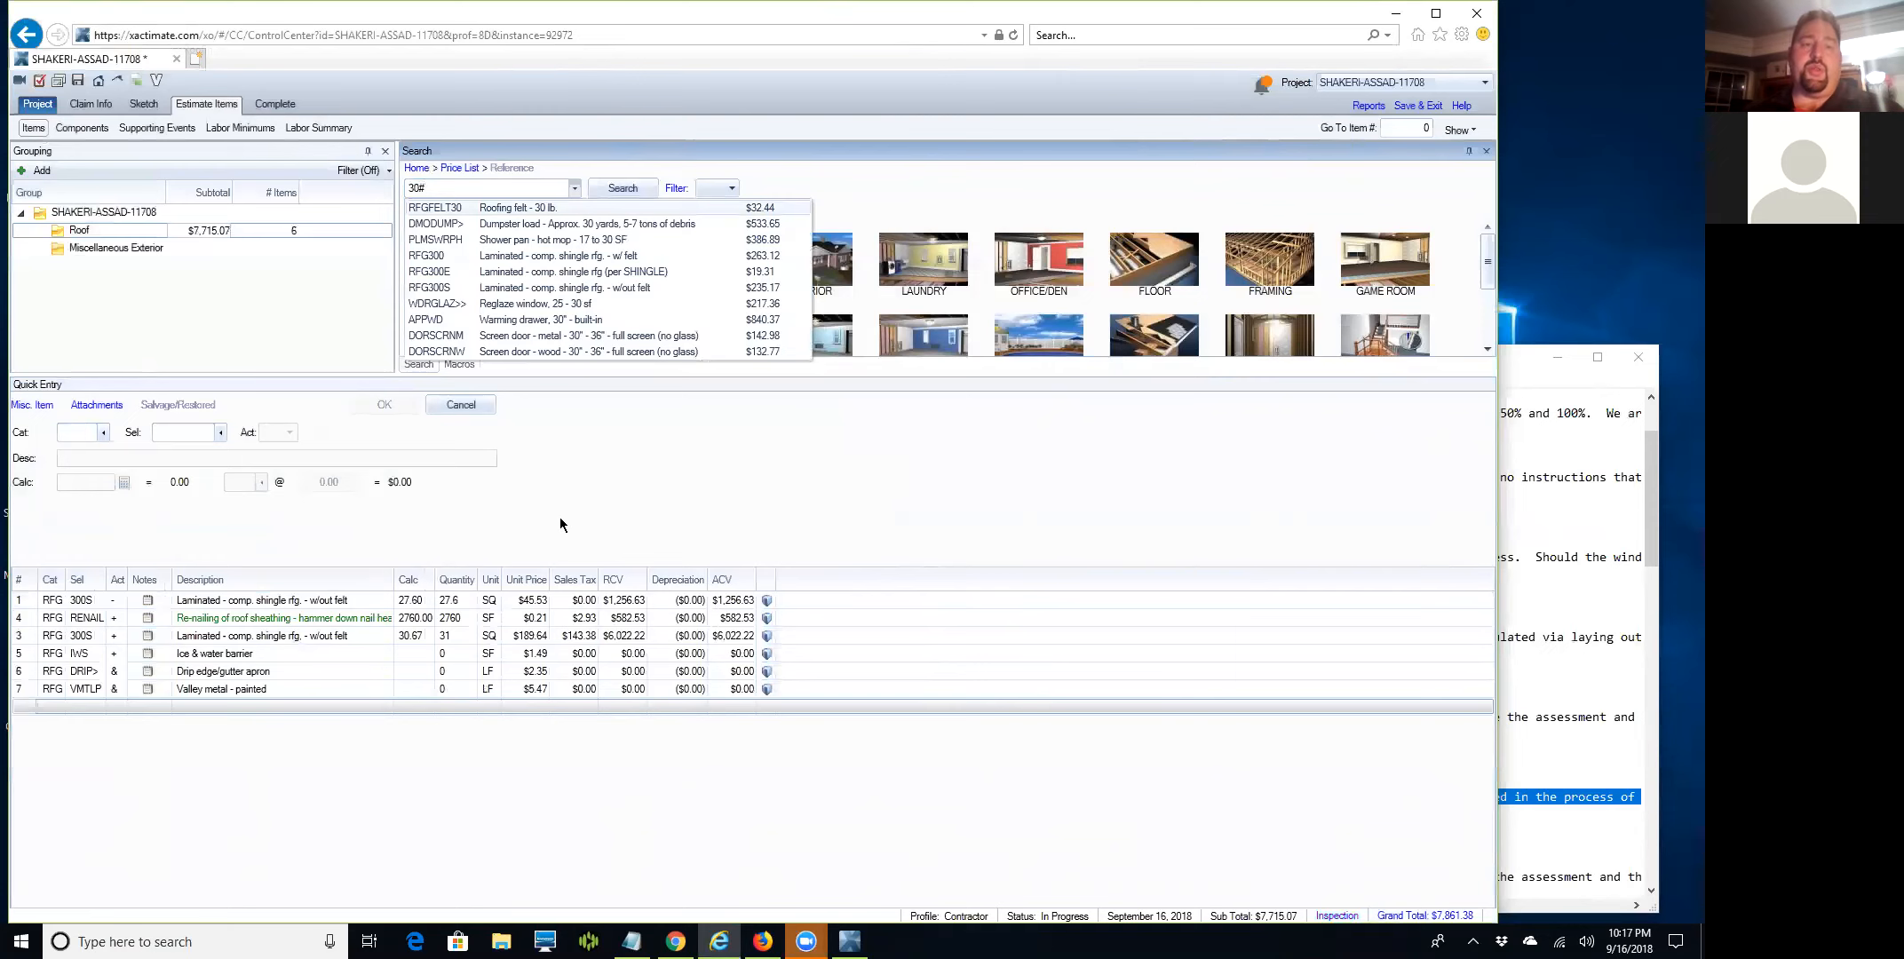
key(Return)
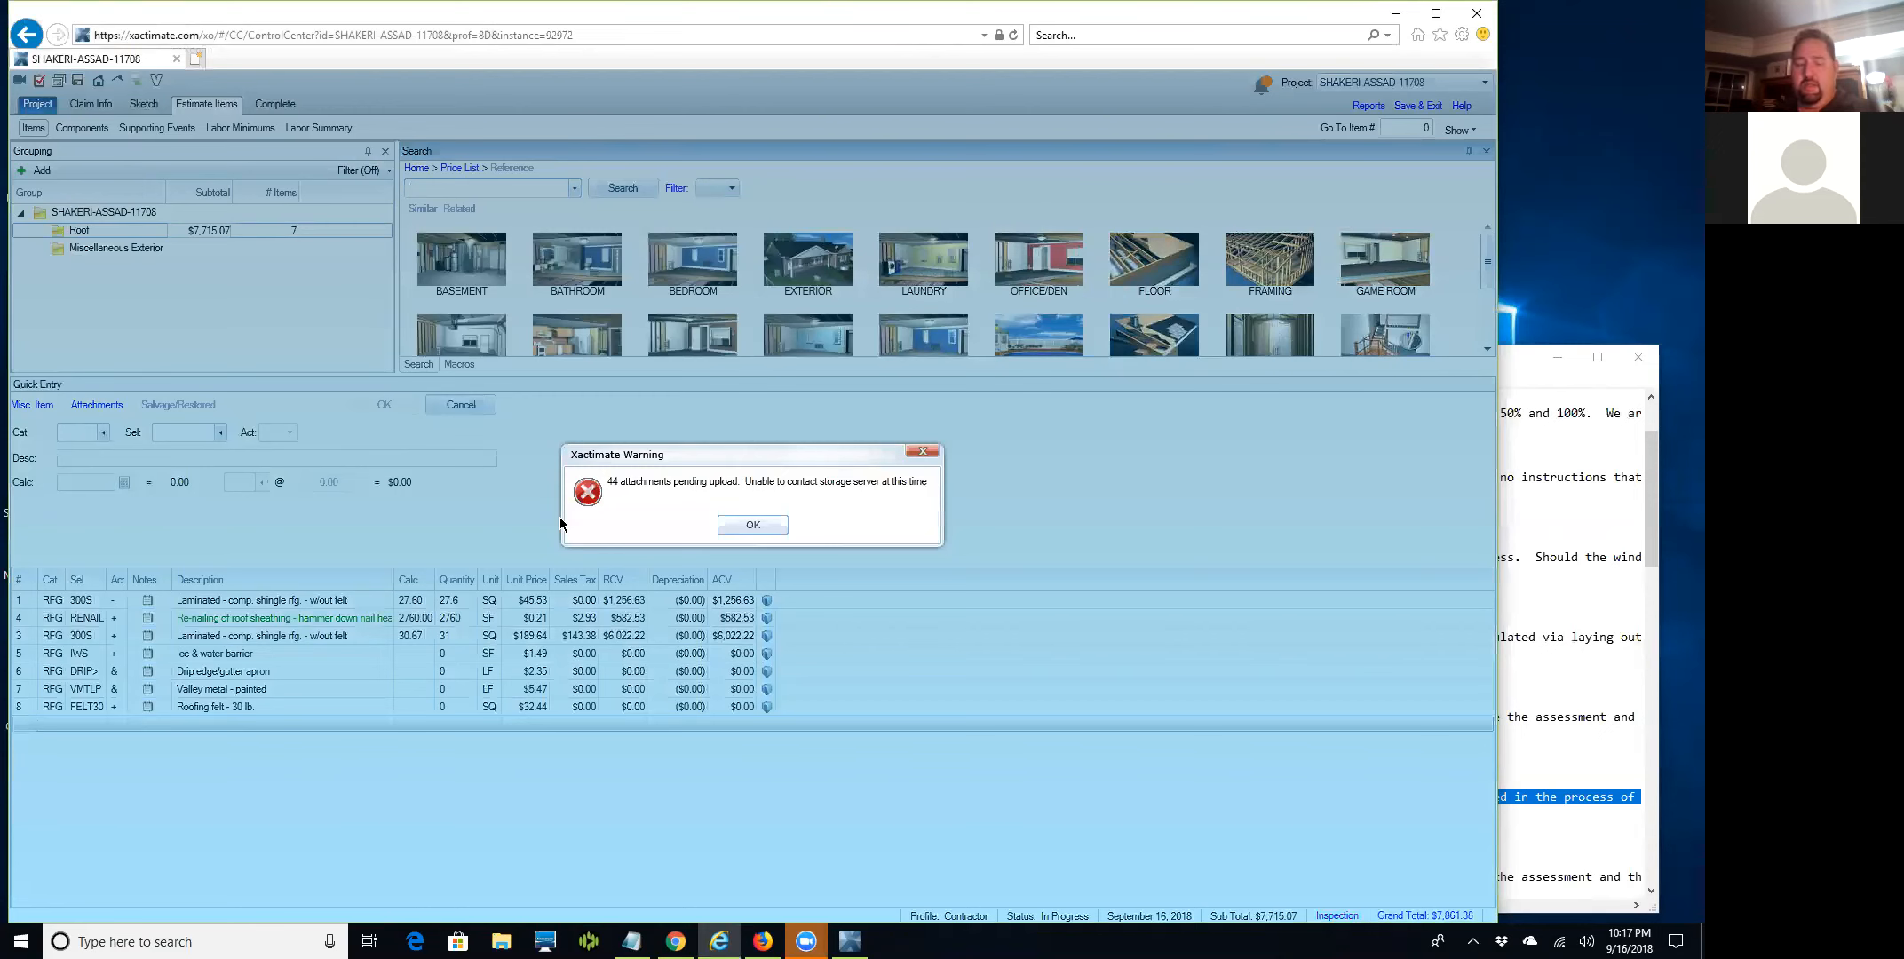
Dismiss the attachment upload warning, then add and delete a 15 lb roofing felt line.
click(750, 525)
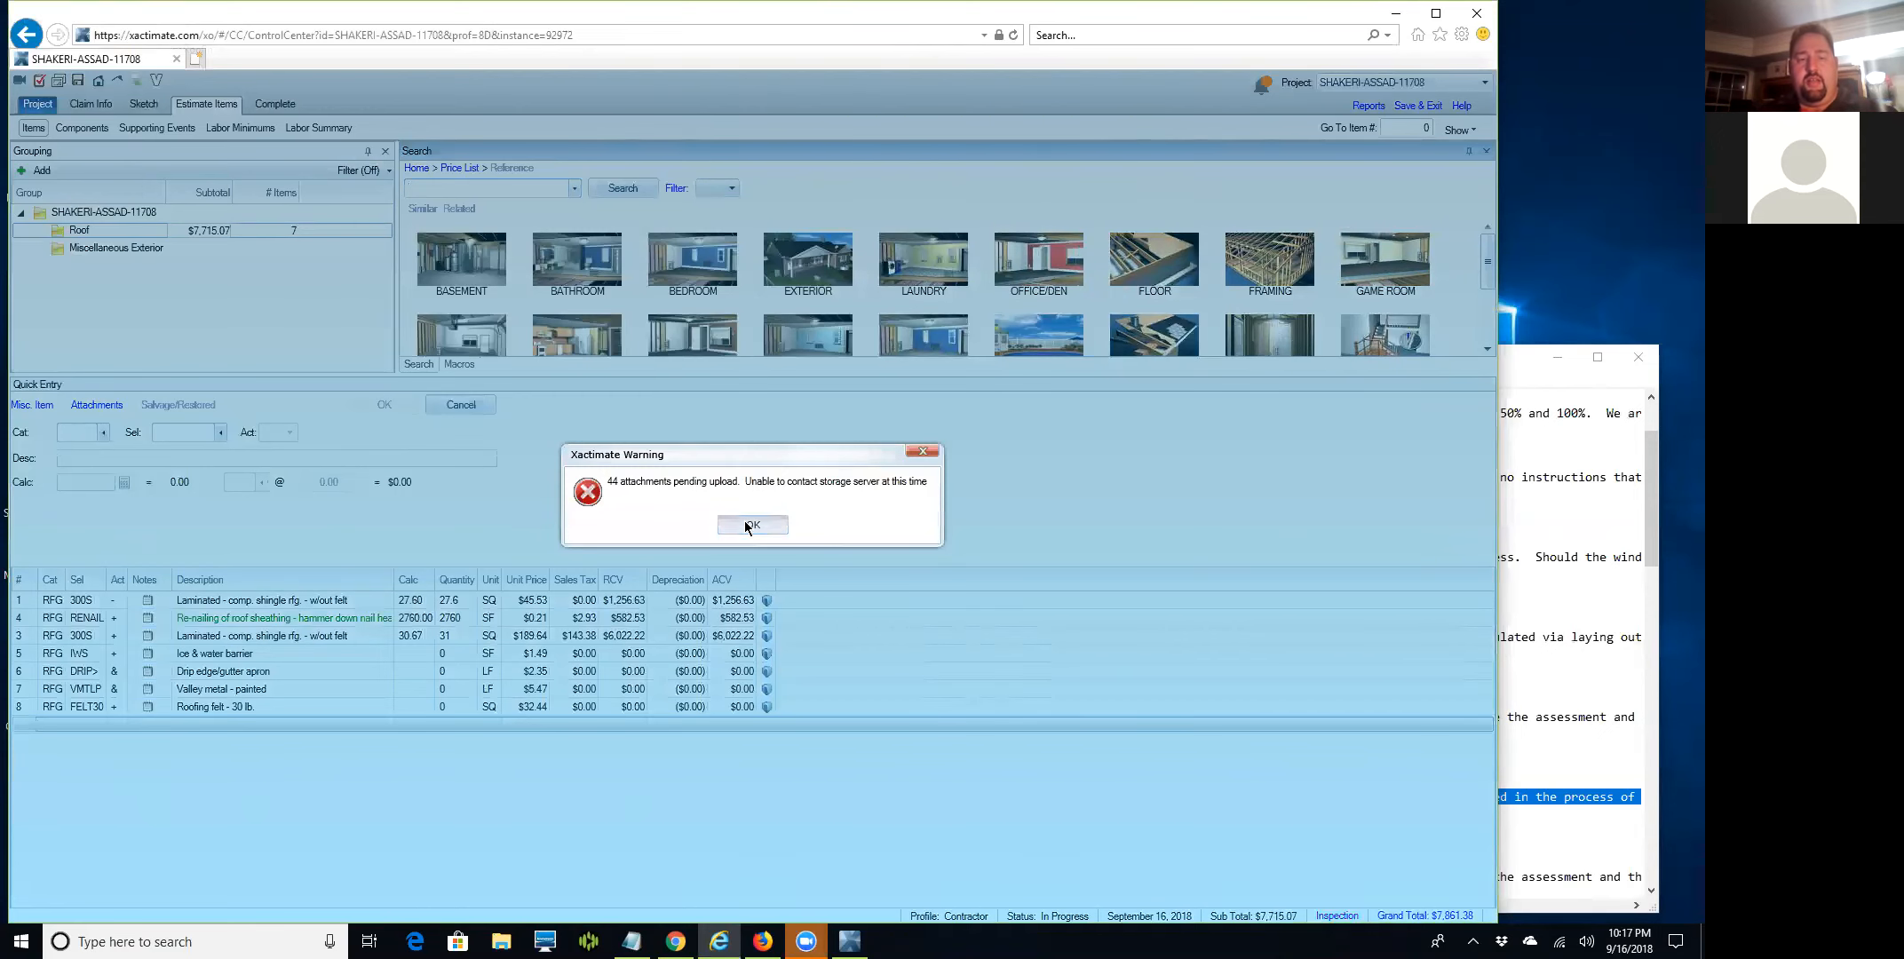
click(515, 186)
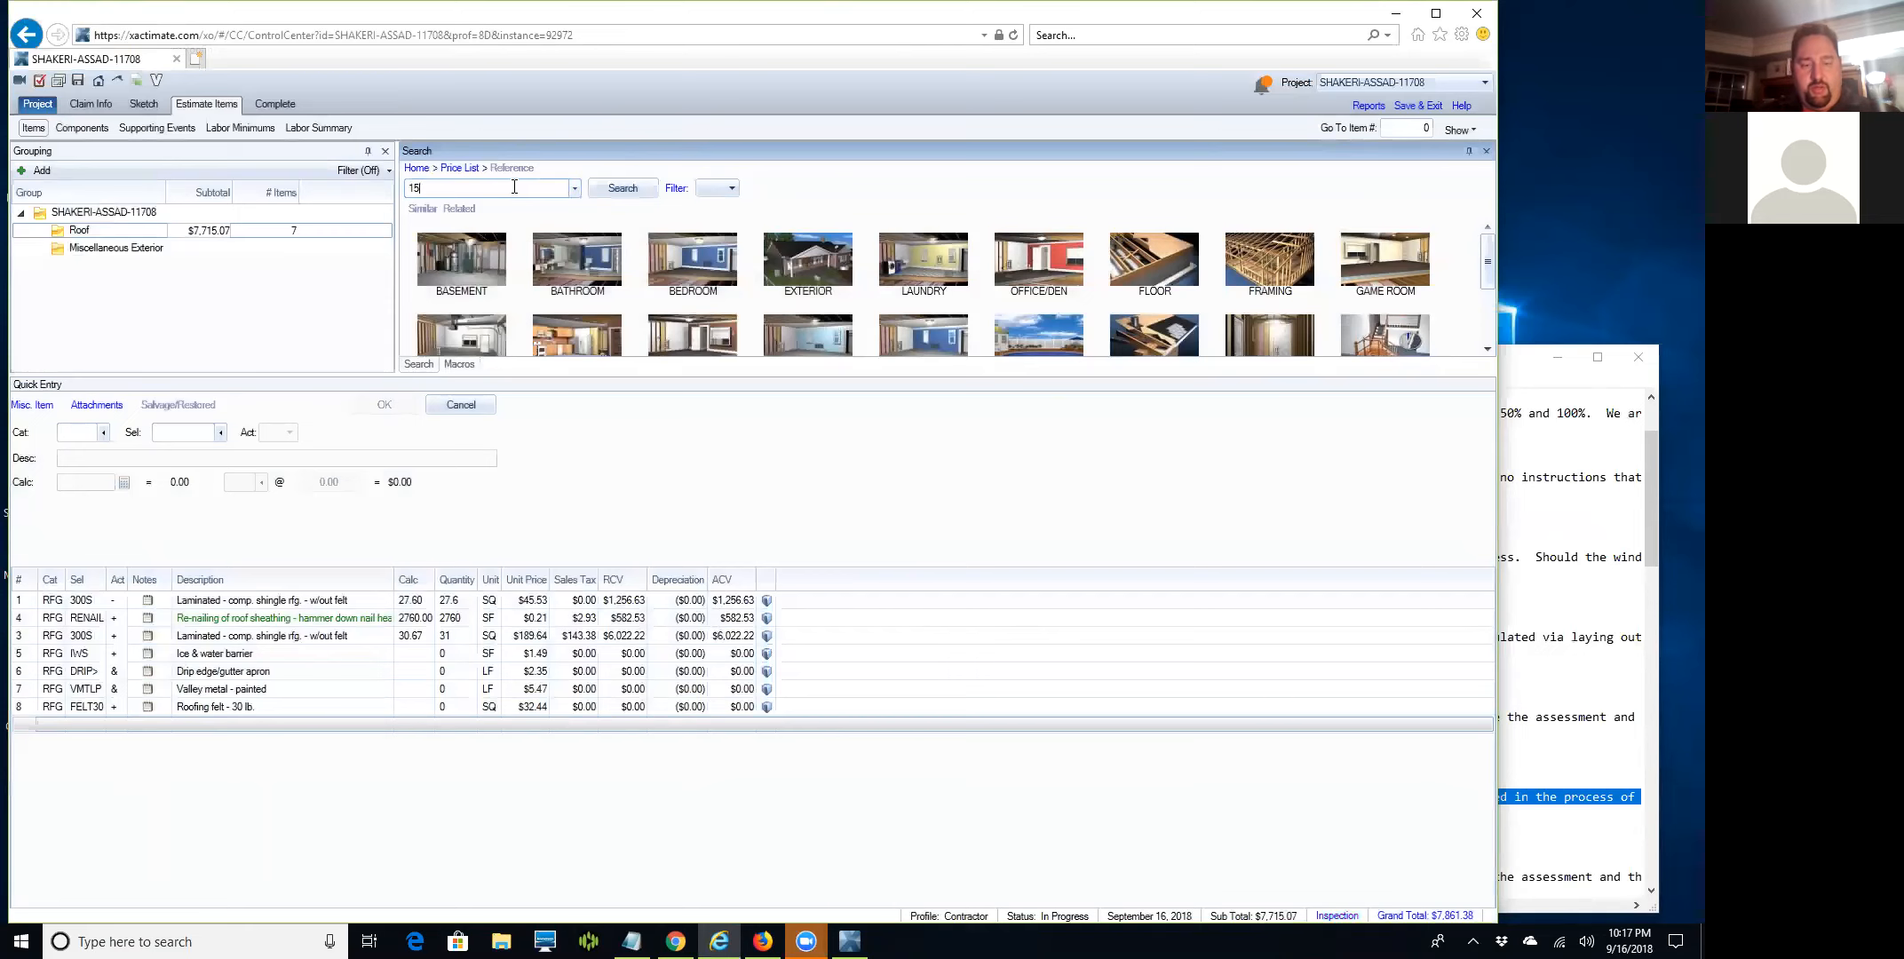
key(Down)
key(Return)
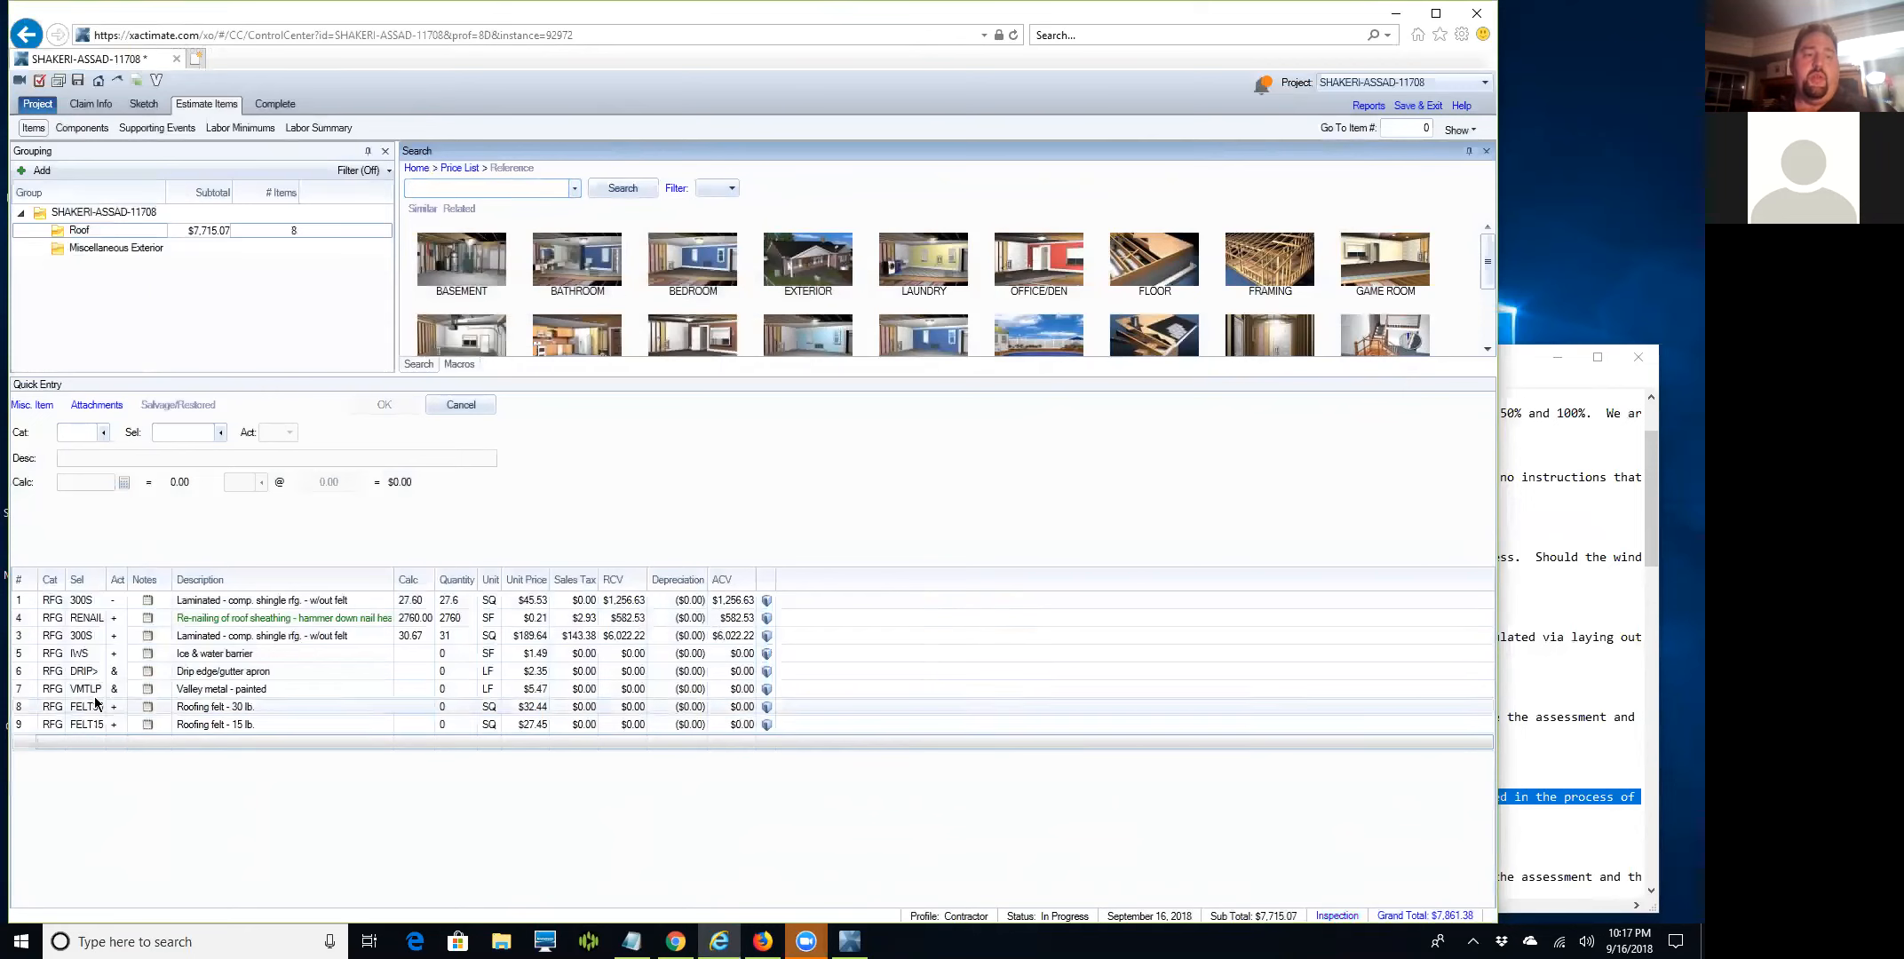
click(24, 724)
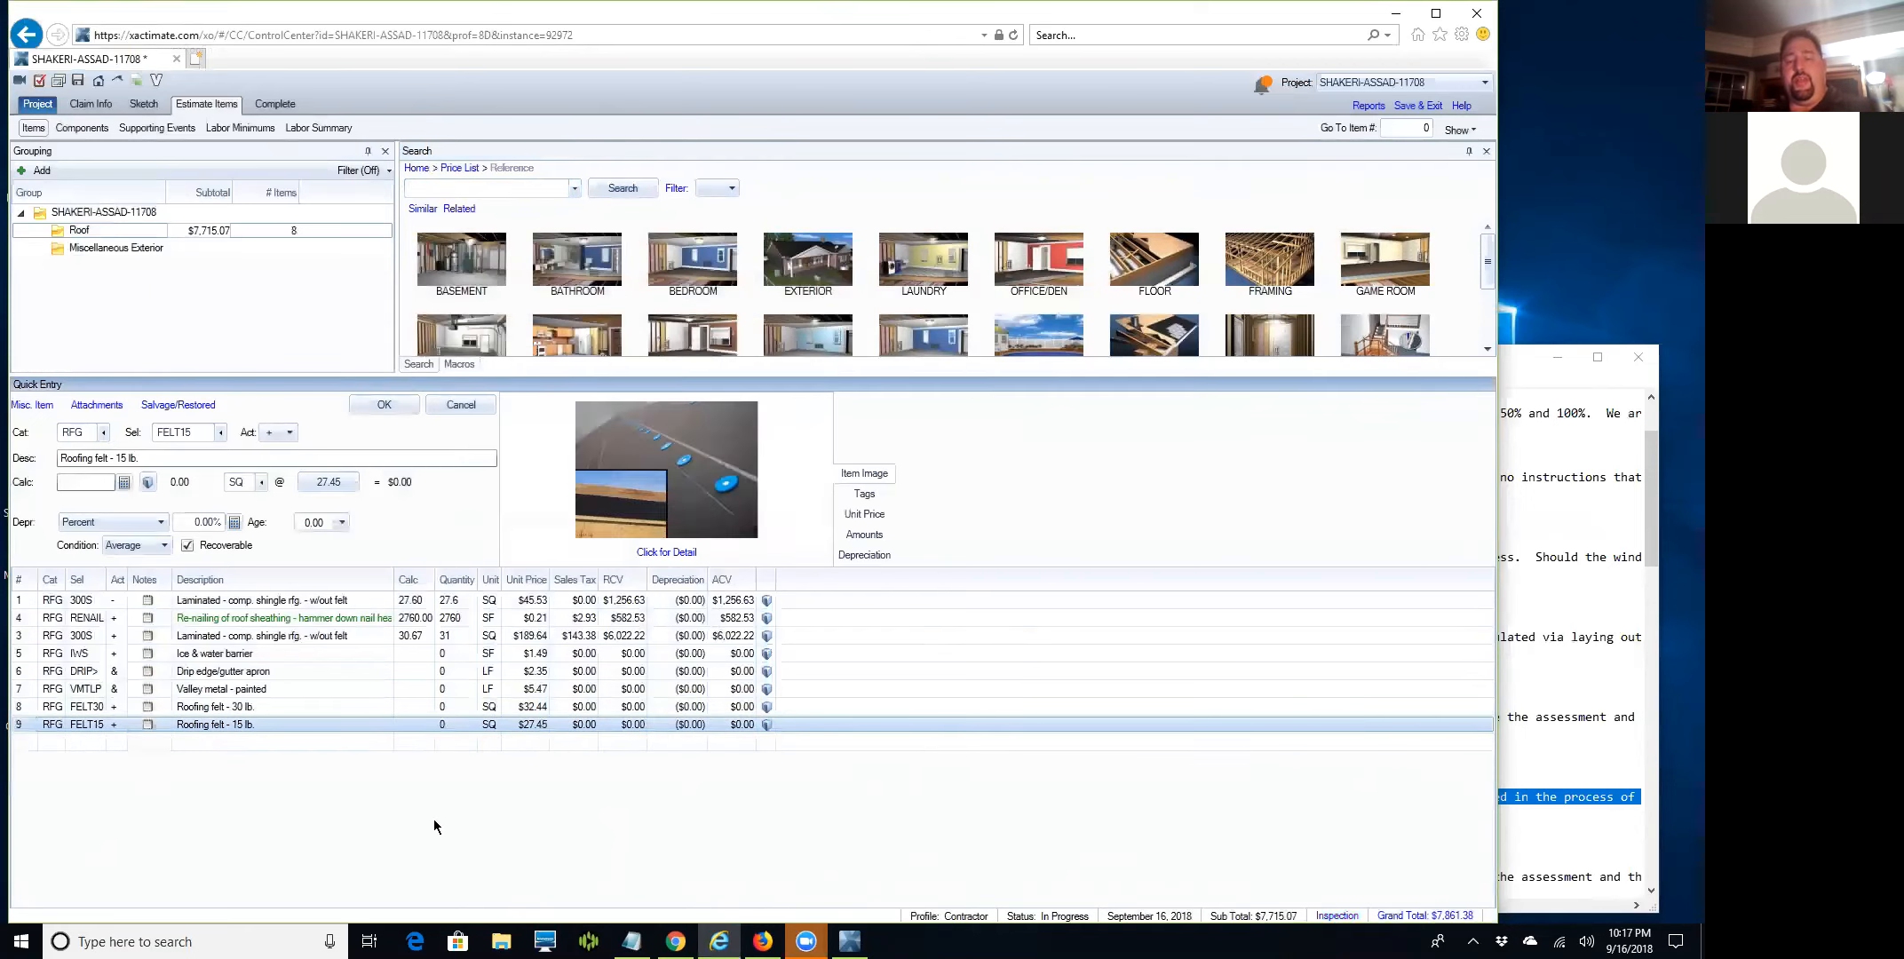
key(Delete)
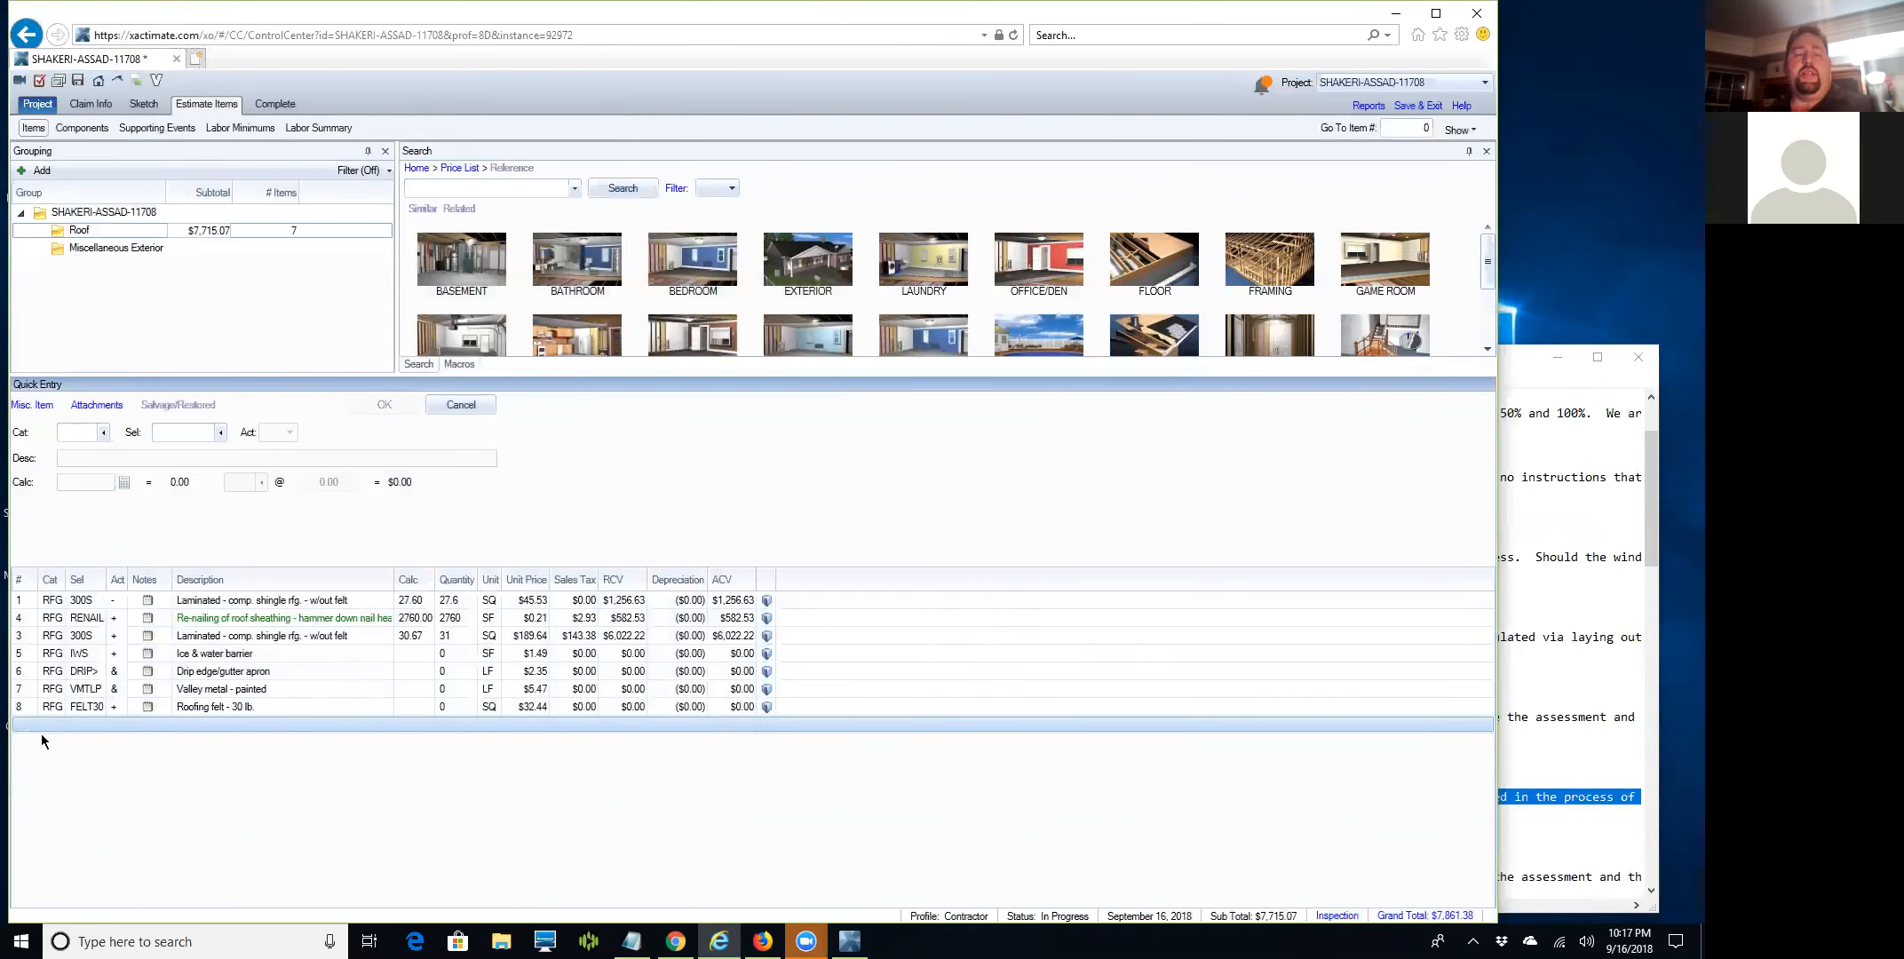
Move the 31 SQ laminated shingle line to the bottom and search for 'ridge cap'.
drag(36, 636, 26, 728)
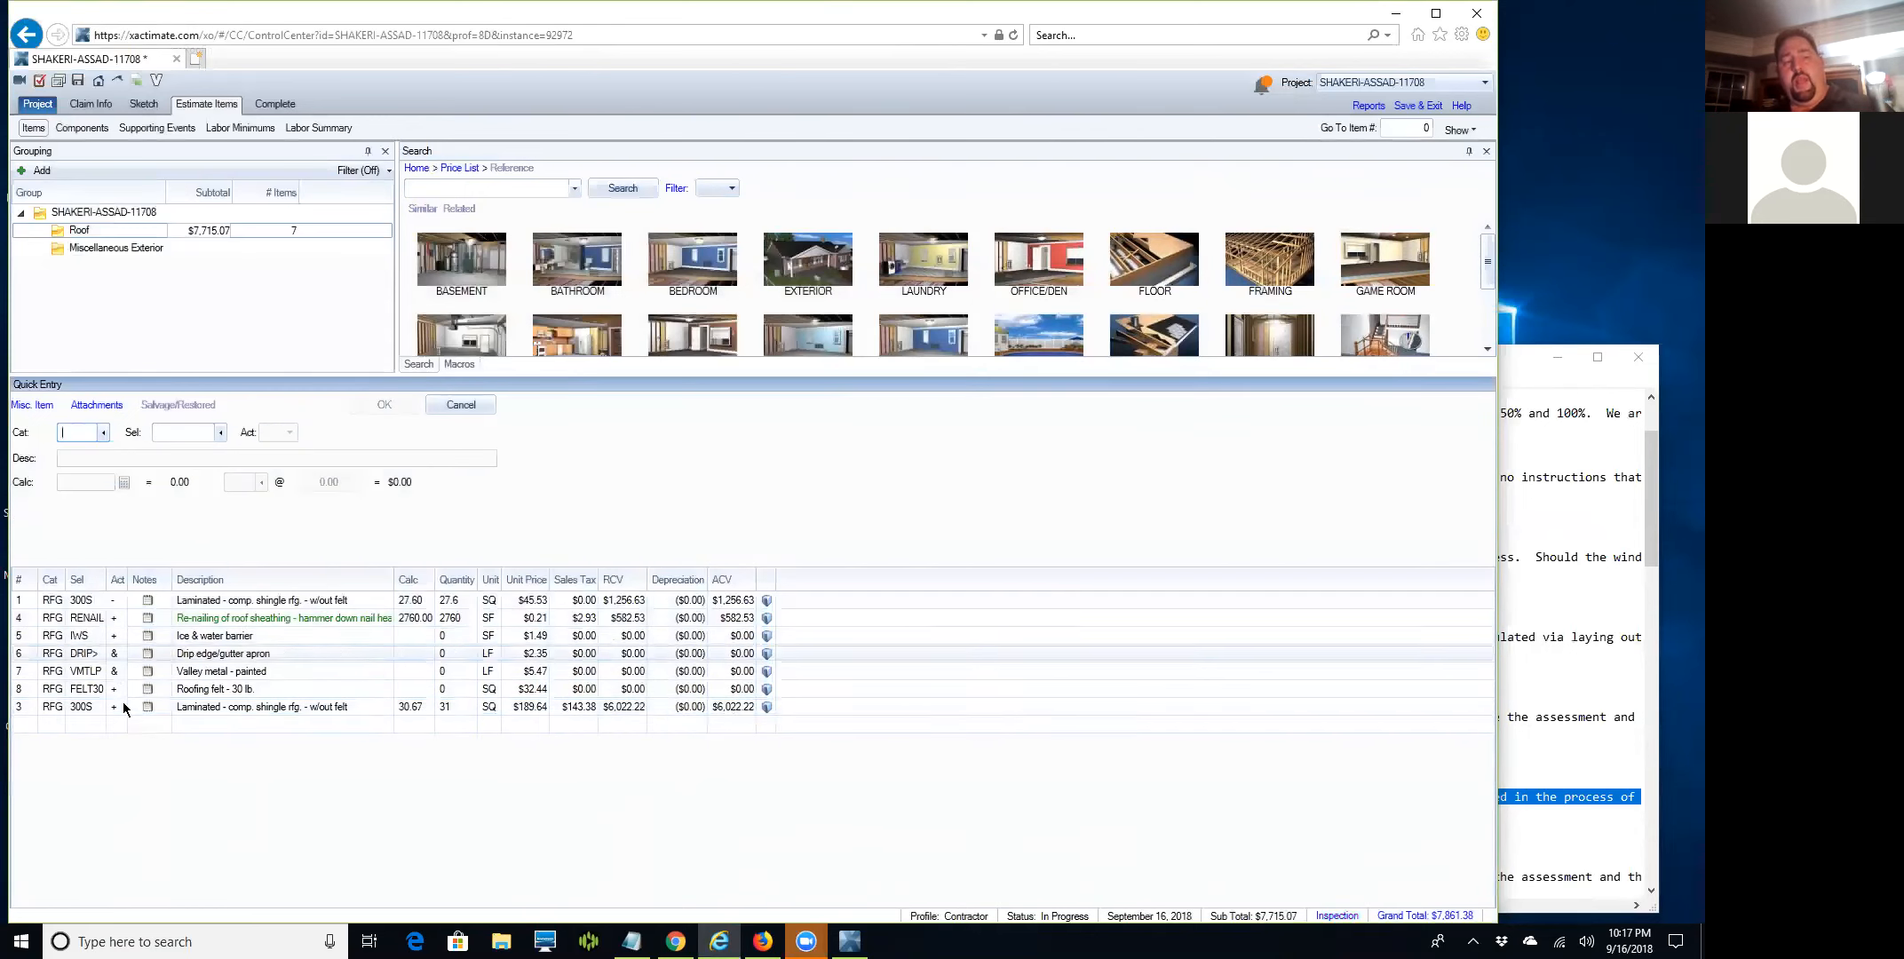
click(488, 189)
text(ridge cap)
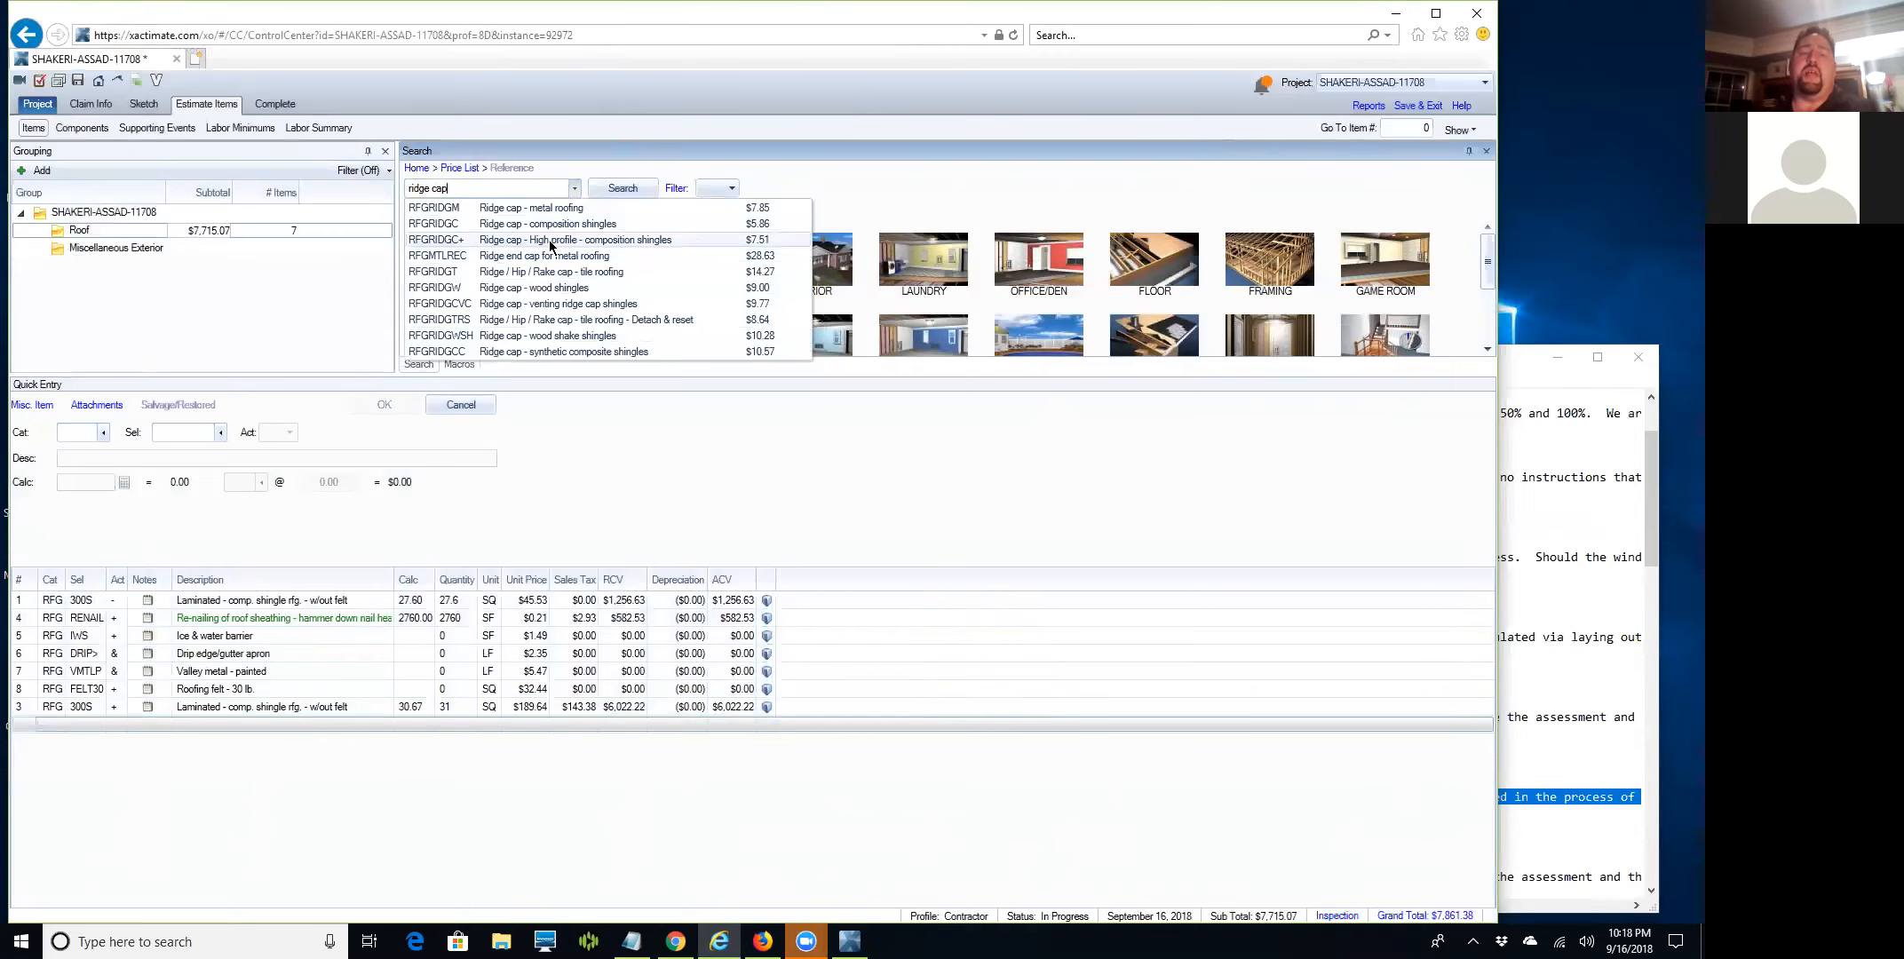
Add high-profile ridge cap and start its note citing Eagle View and Manufacturer's Installation Instructions.
click(452, 238)
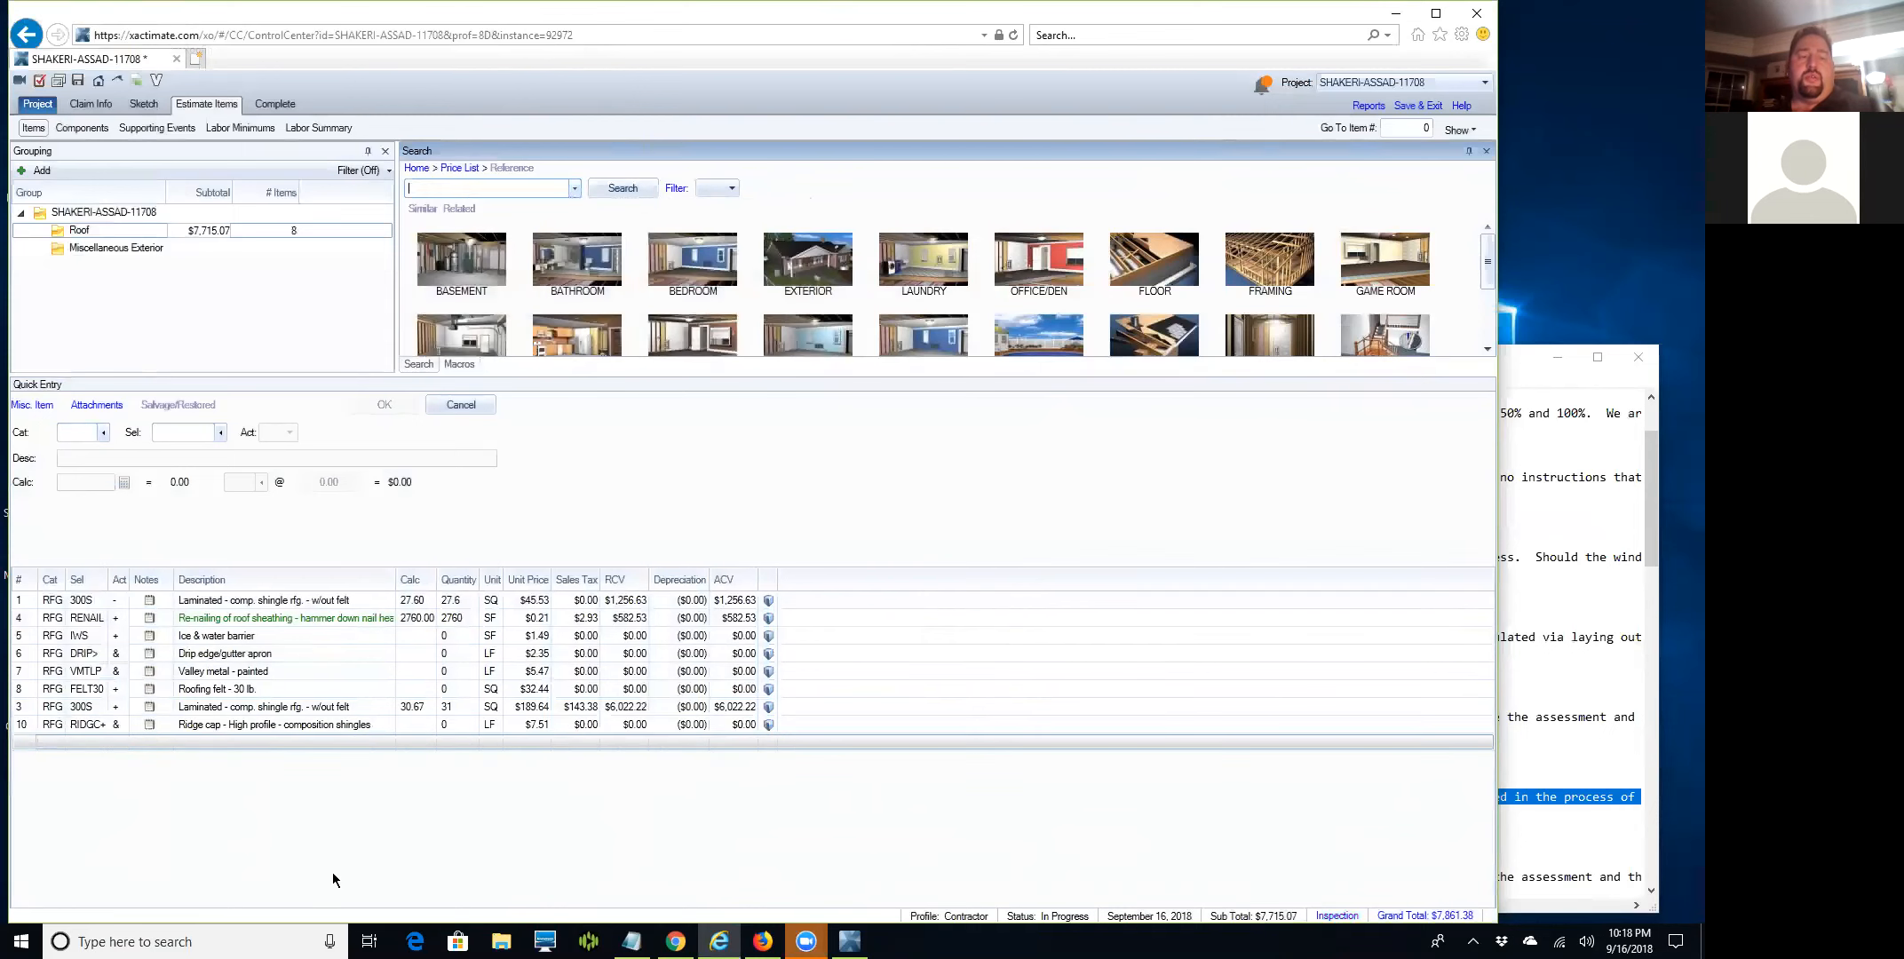
click(149, 723)
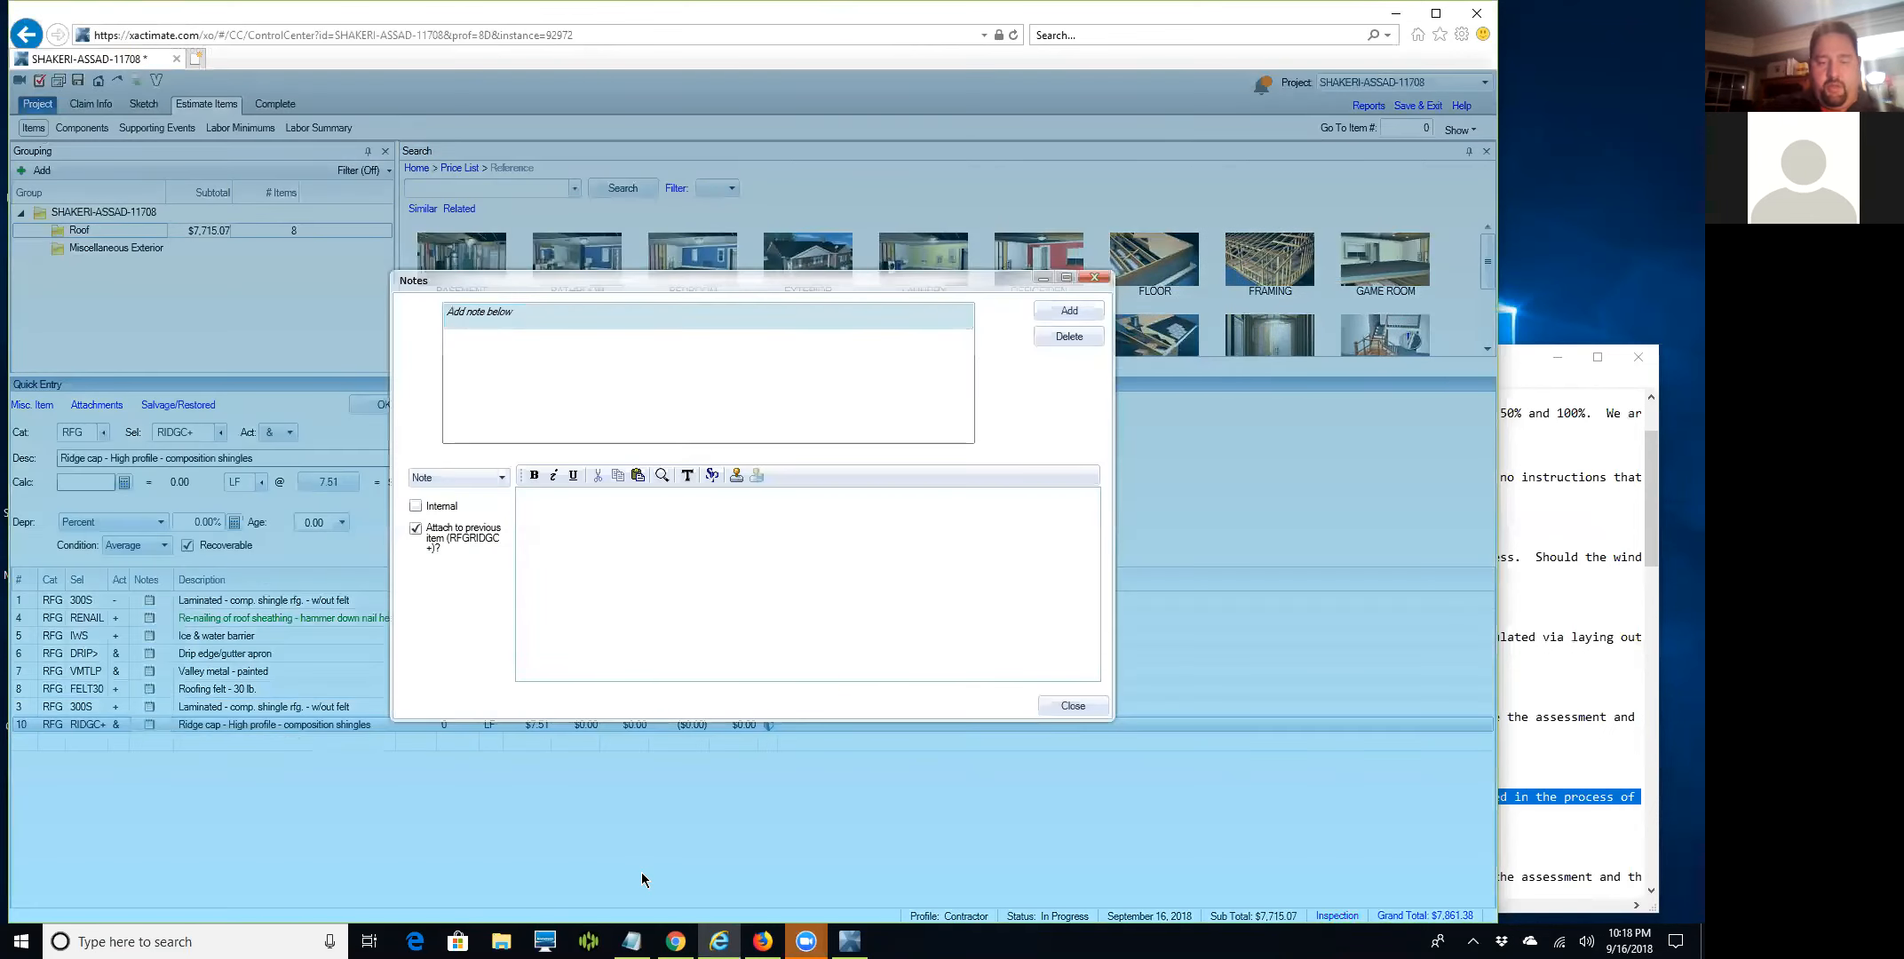
text(per E)
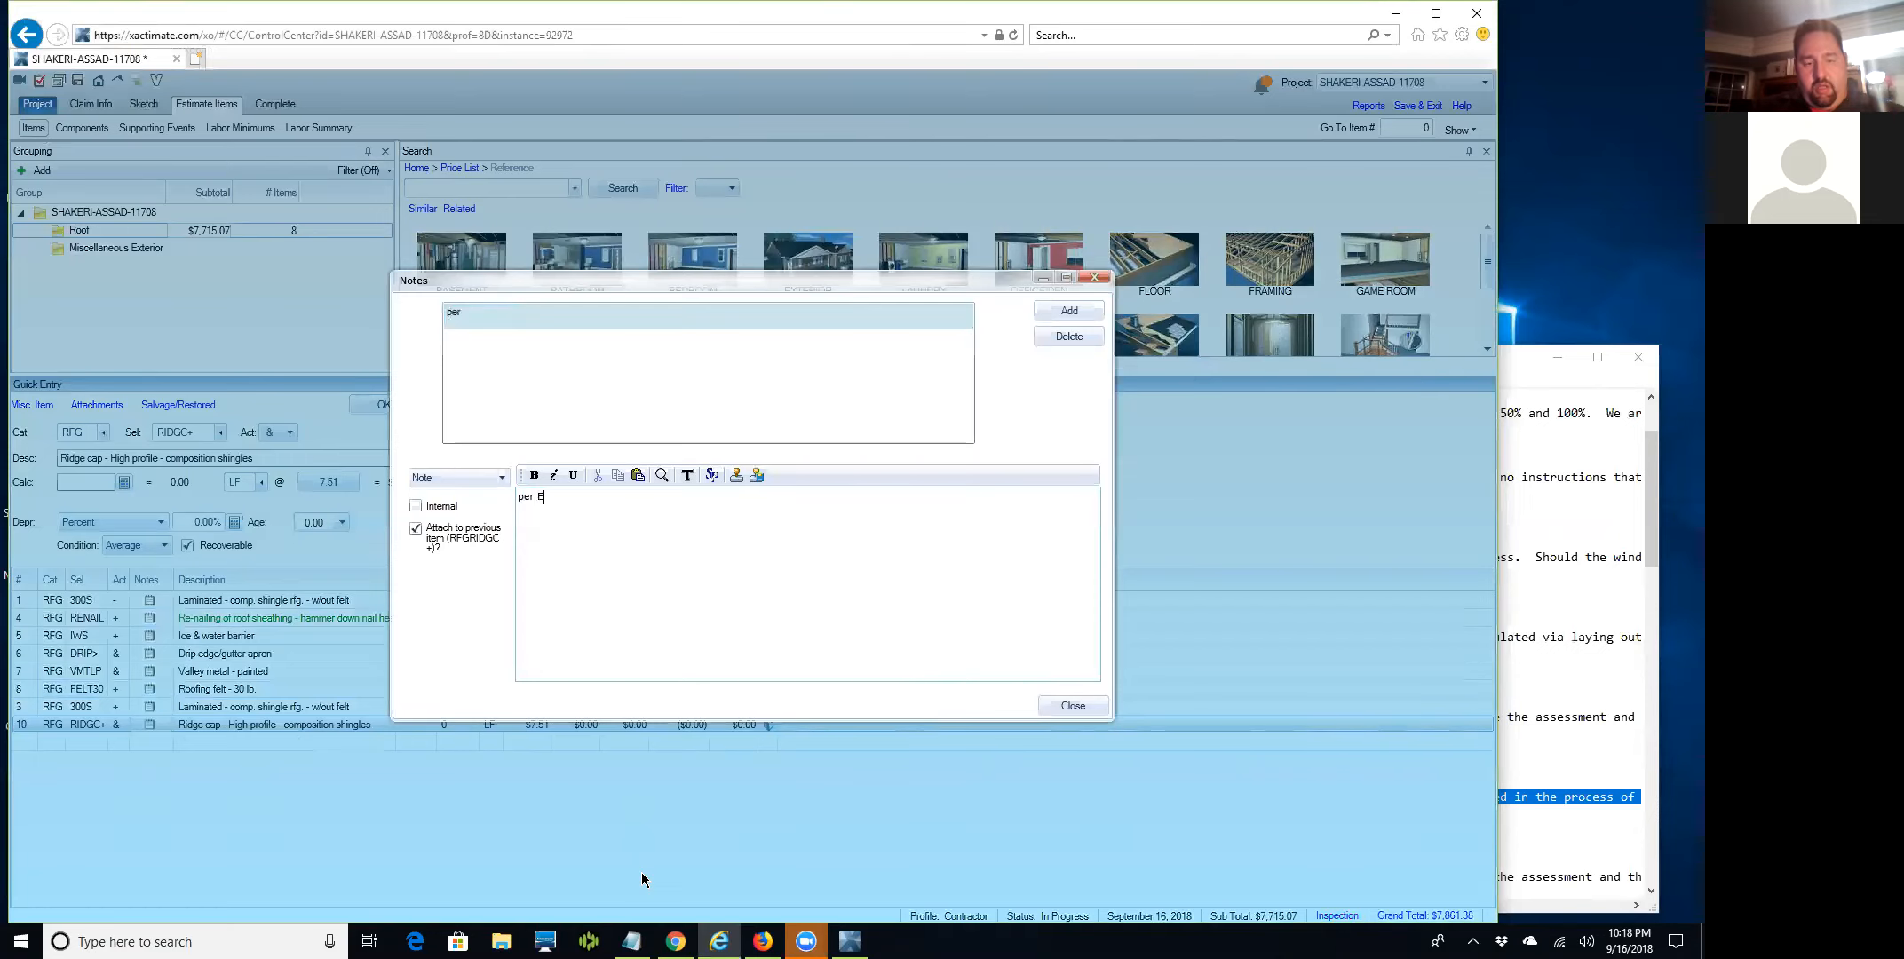
text(agle View and the Manufactuer)
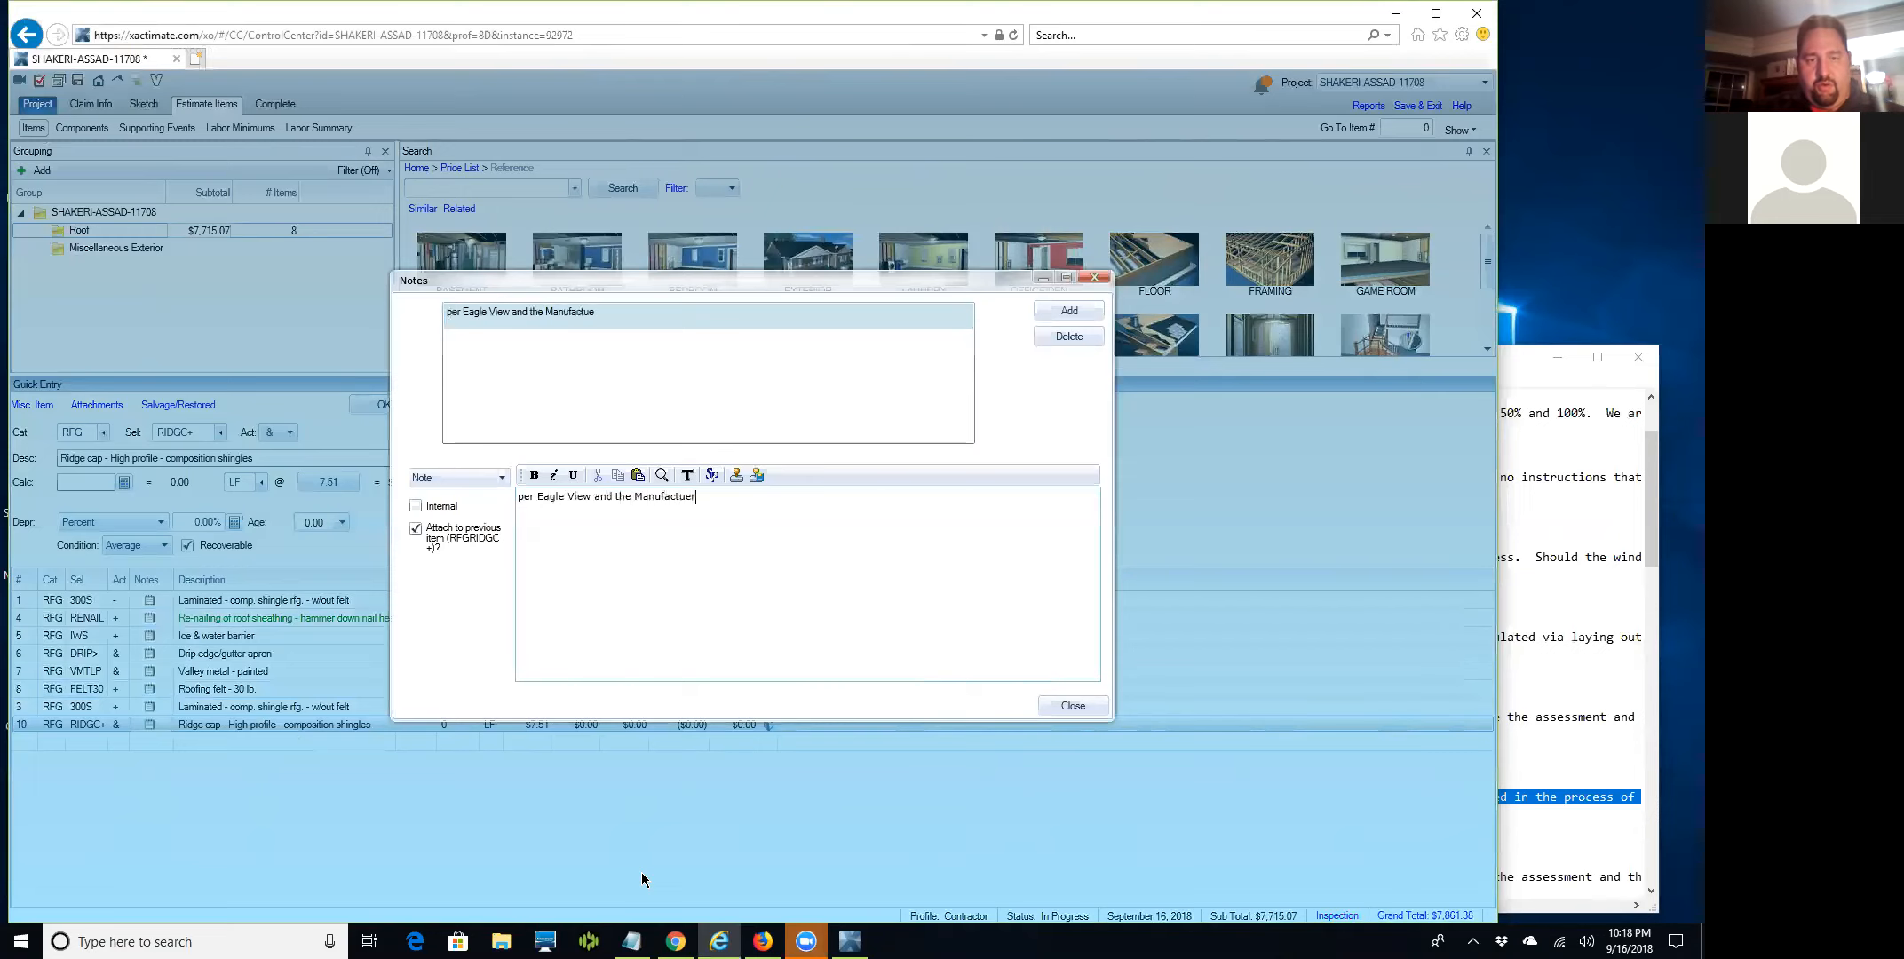
key(BackSpace)
key(BackSpace)
text(rer's ?Isn)
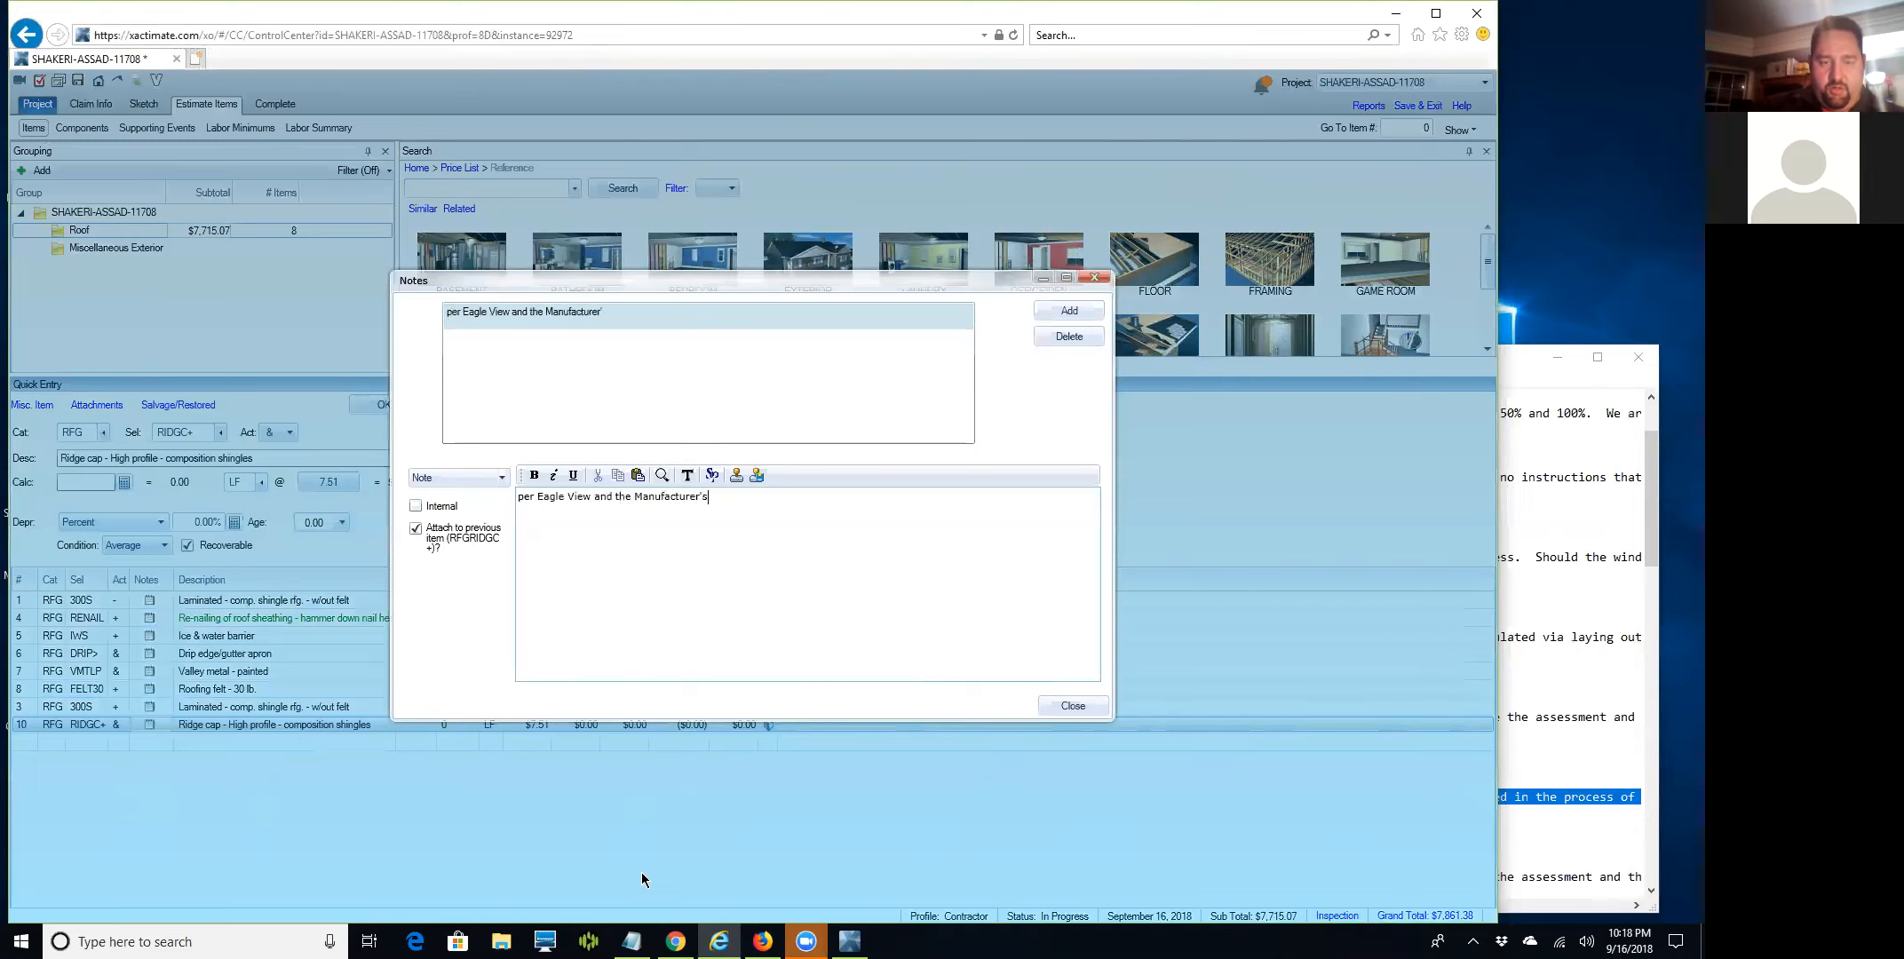
key(BackSpace)
key(BackSpace)
text(Installation Instructi)
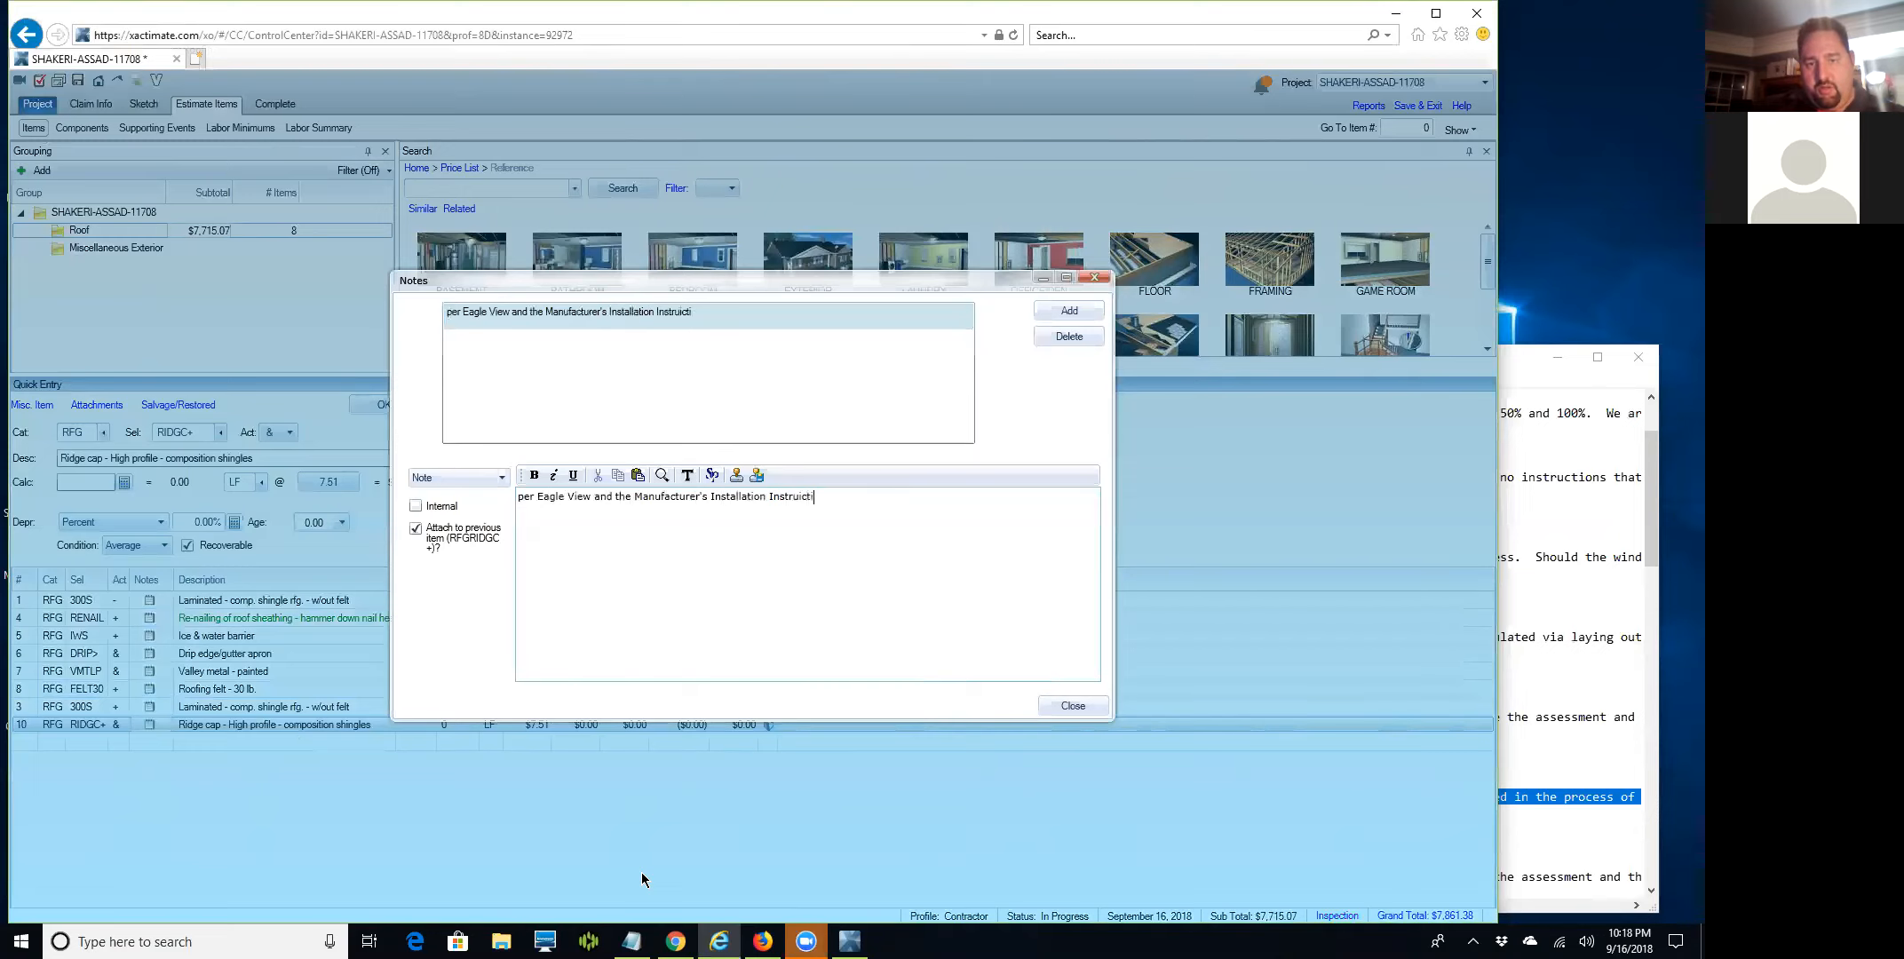
text(ons, only aop)
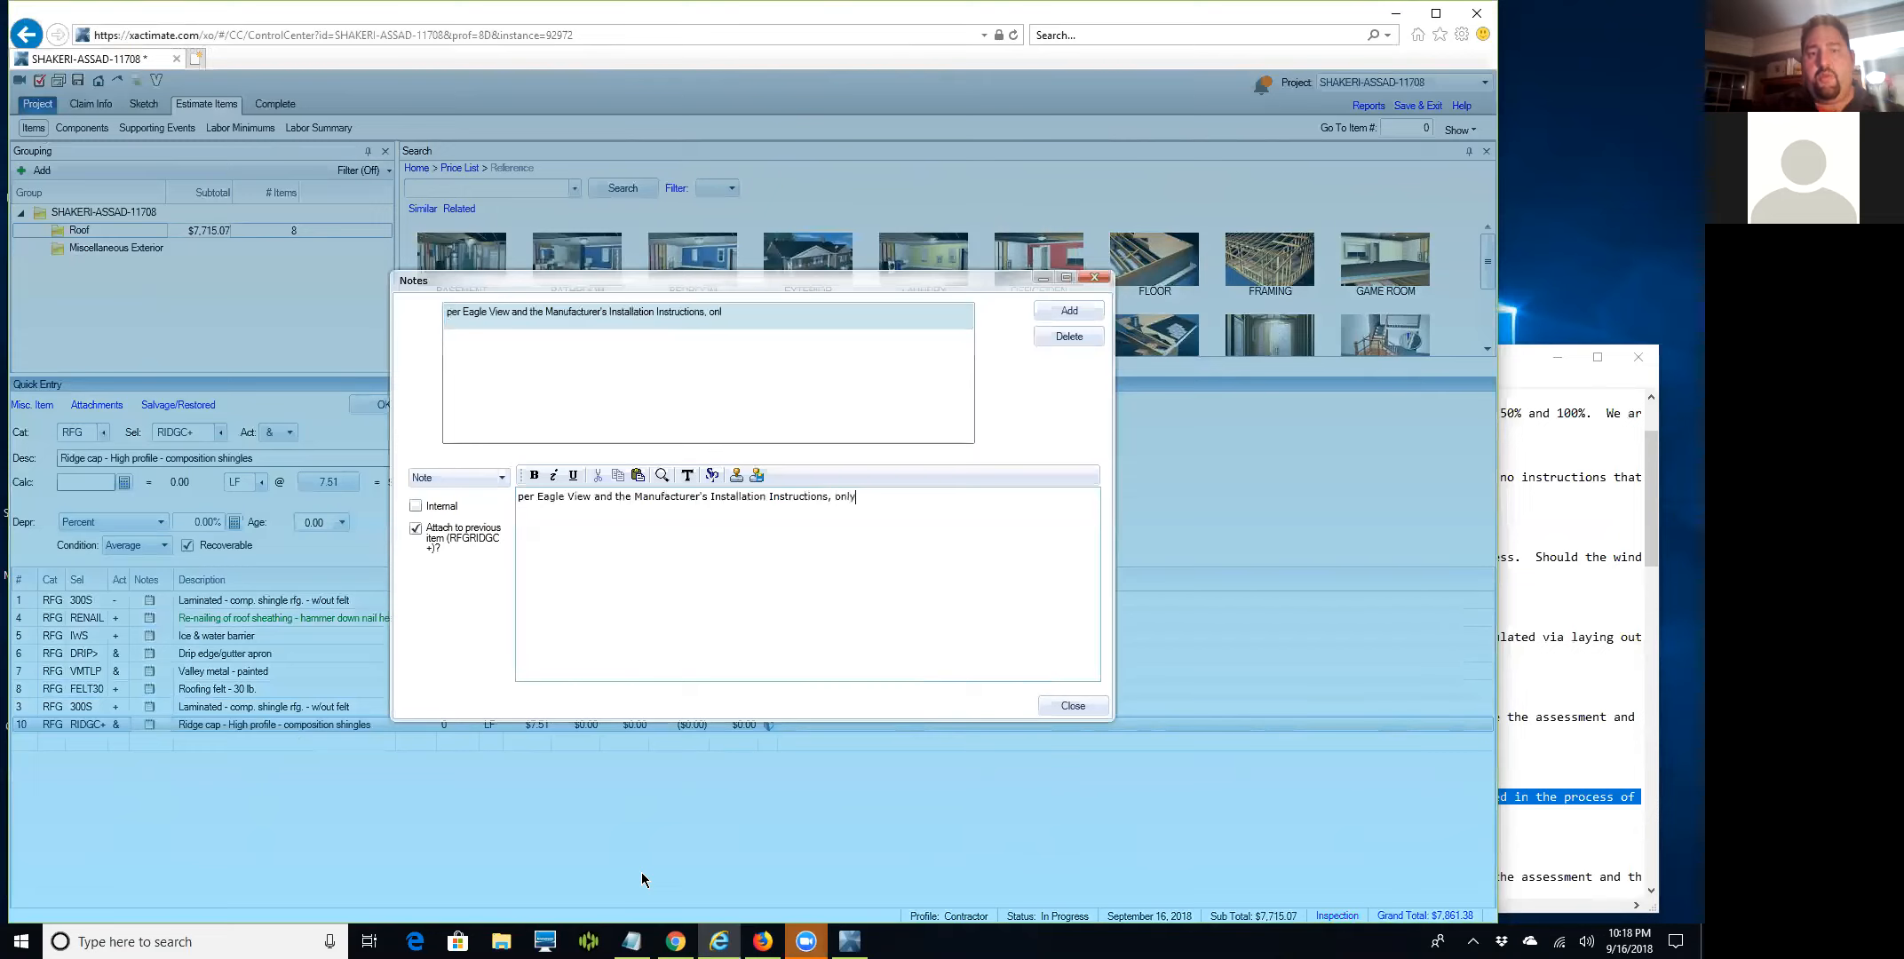
key(BackSpace)
key(BackSpace)
text(pporvioed)
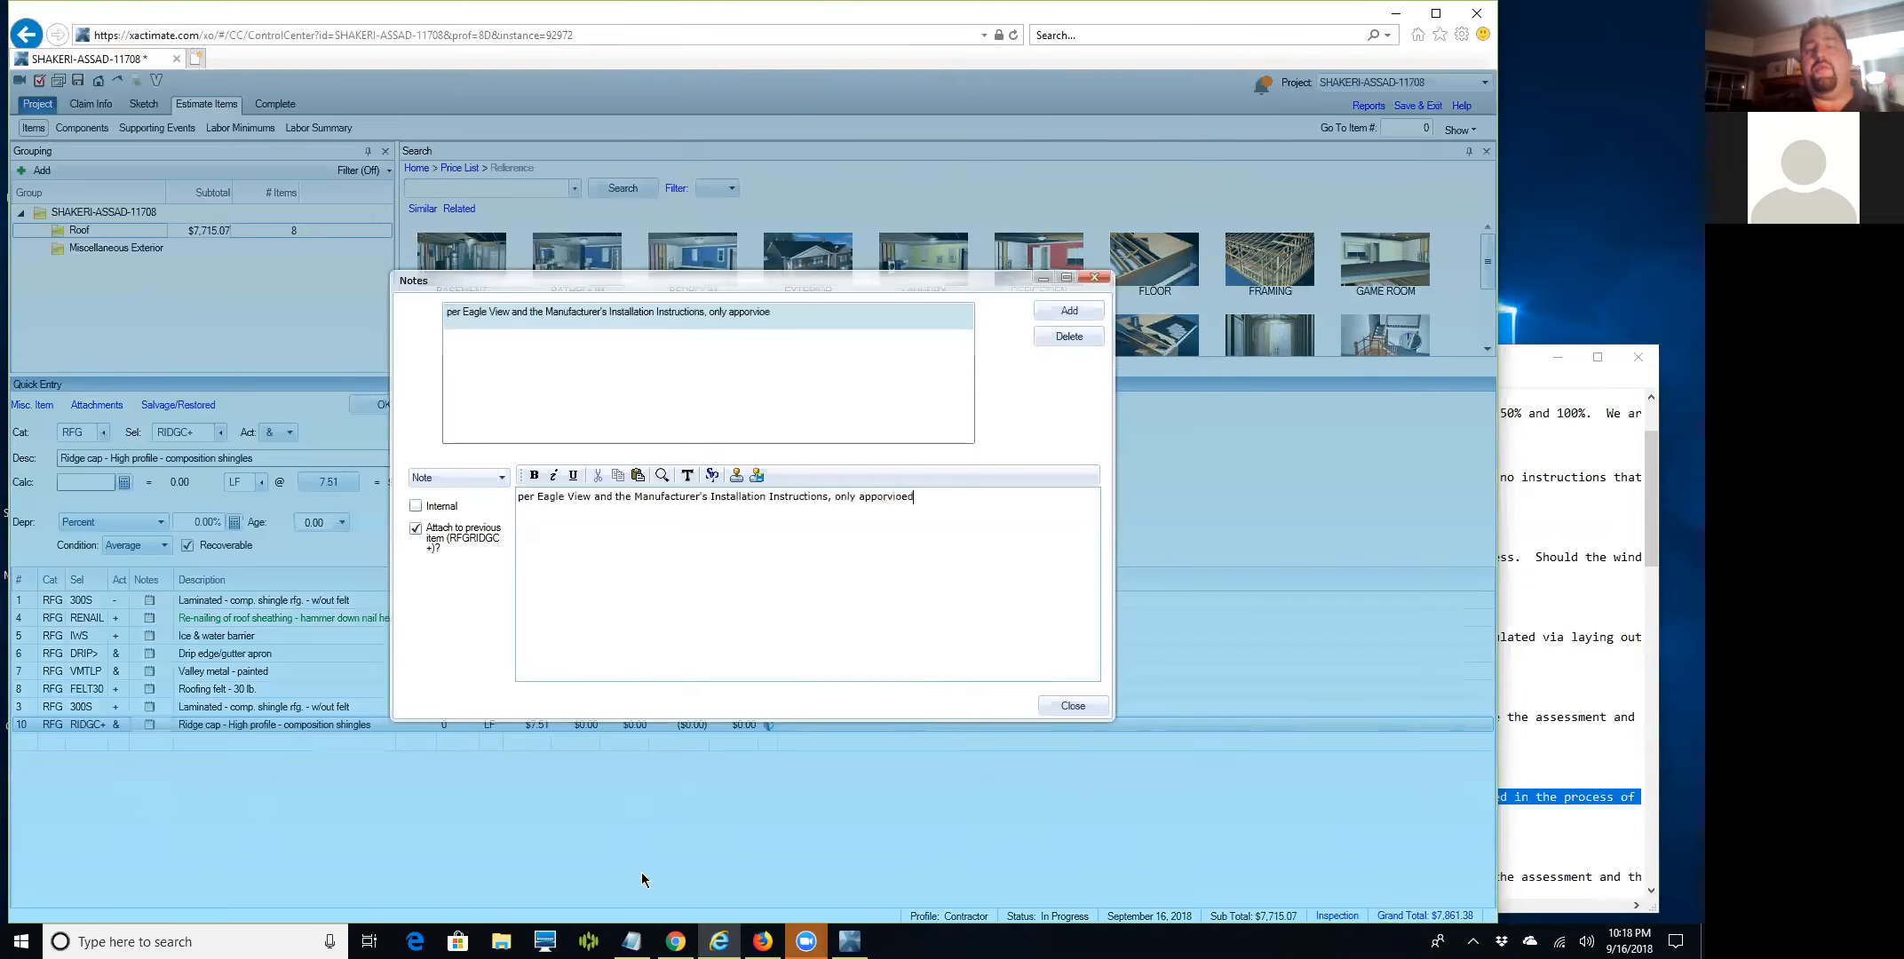
key(BackSpace)
key(BackSpace)
key(BackSpace)
key(BackSpace)
key(BackSpace)
key(BackSpace)
key(BackSpace)
text(rovied)
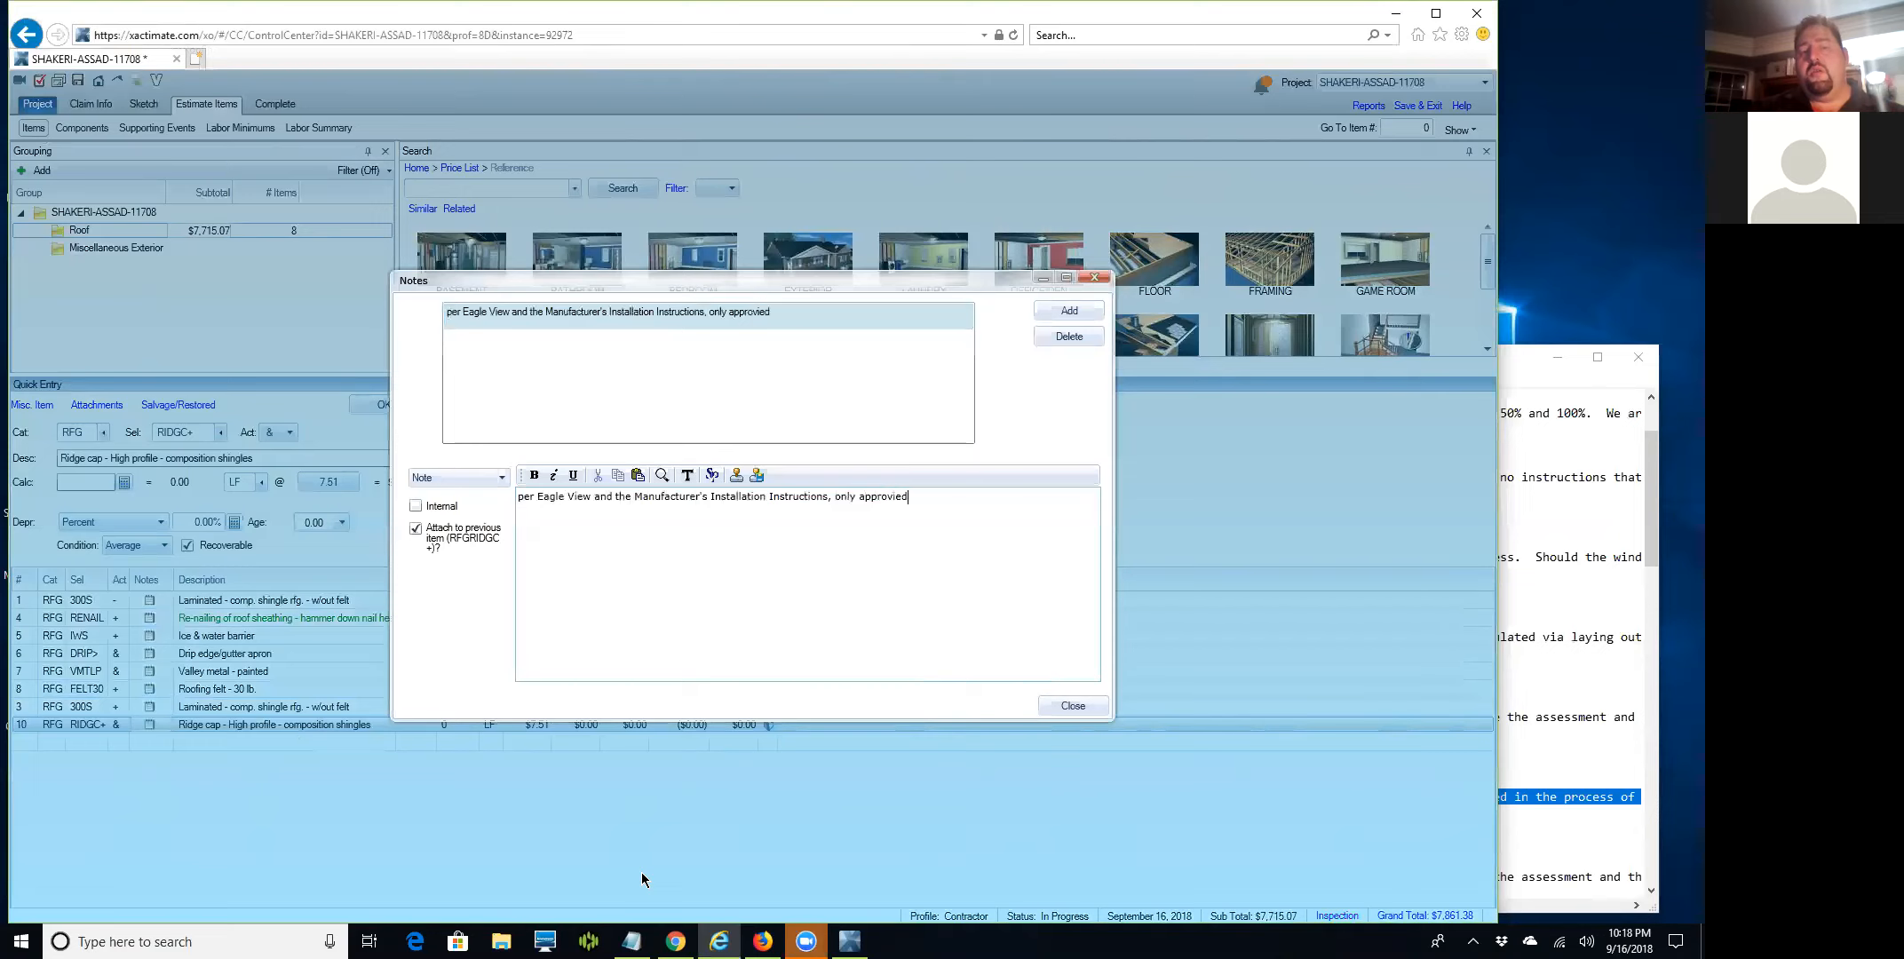
key(BackSpace)
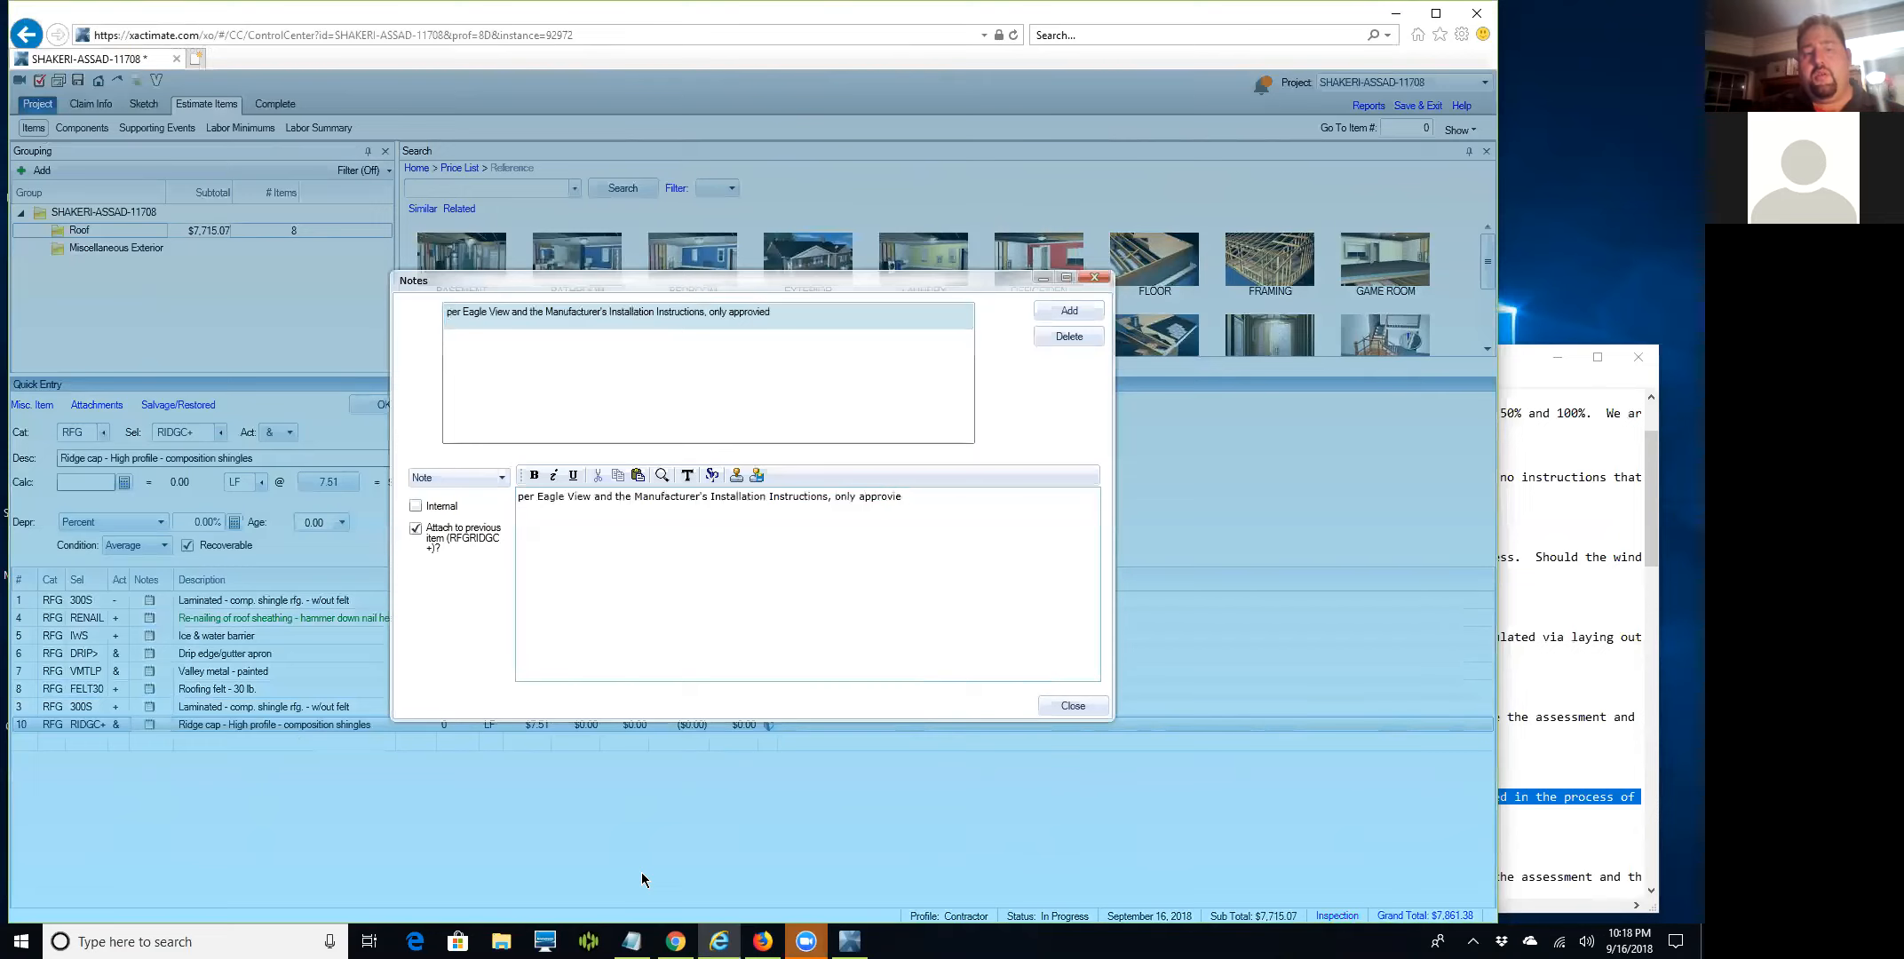
text(d Hip)
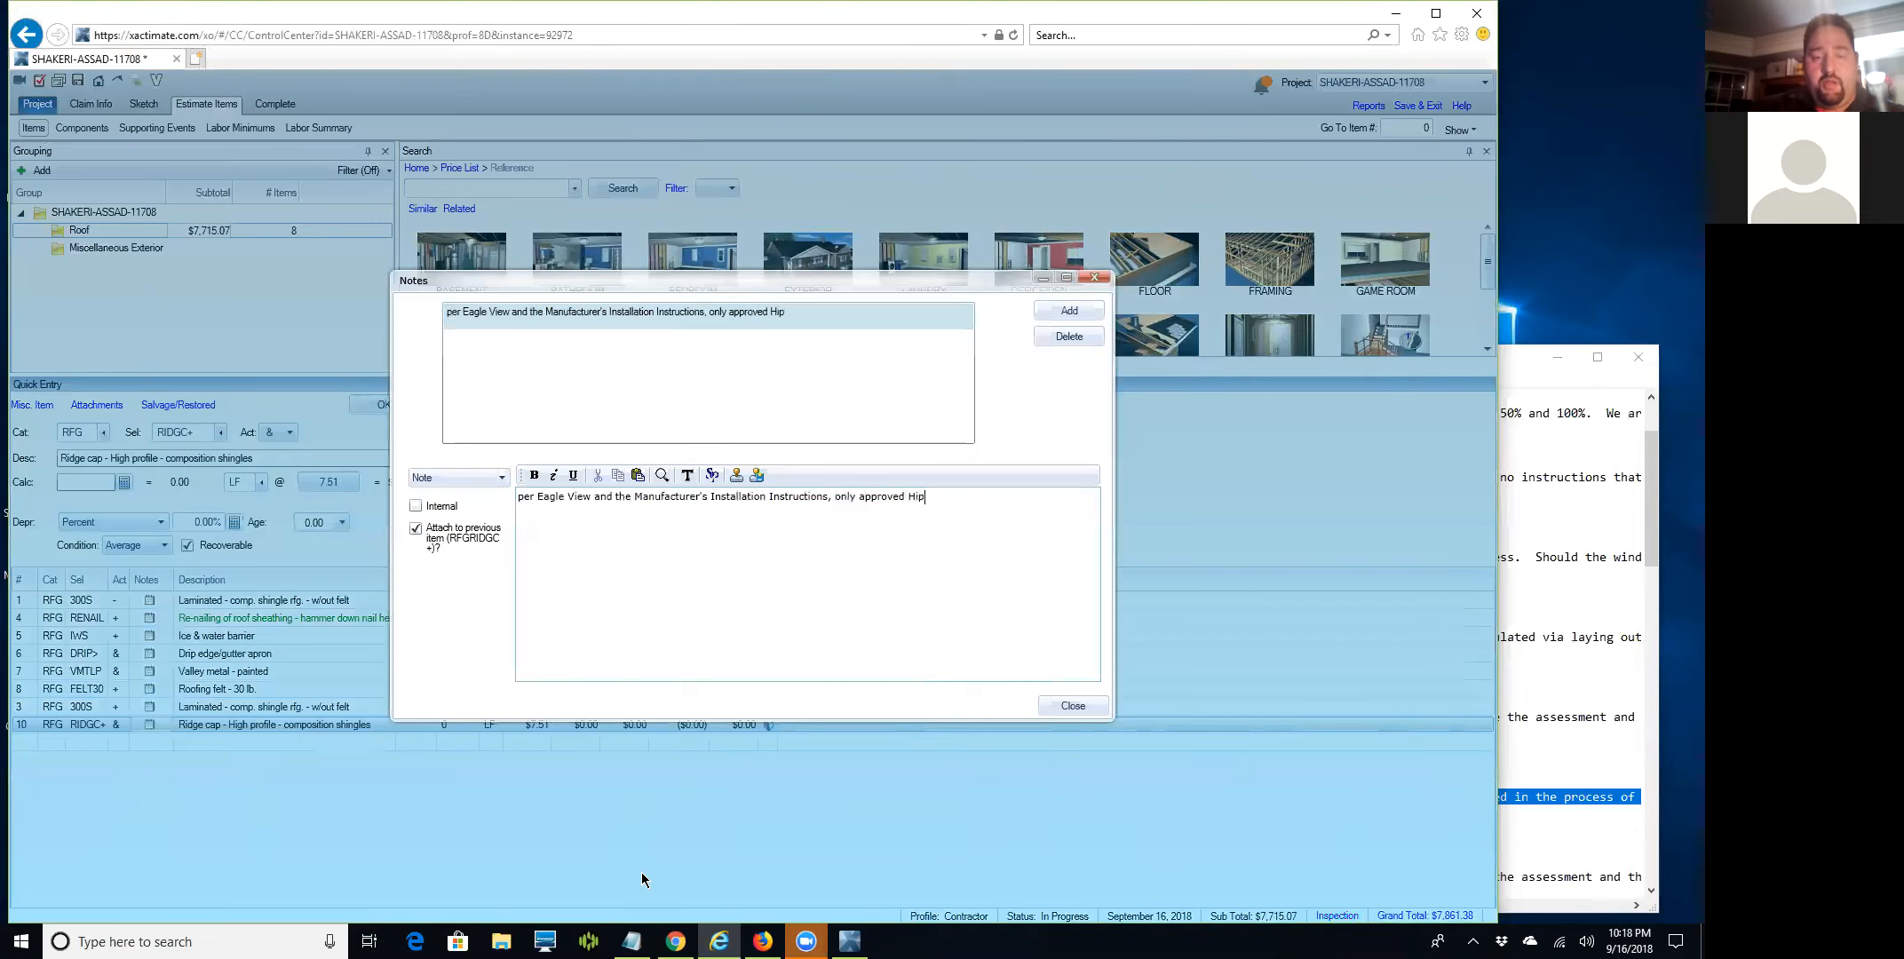
text( & Ridge )
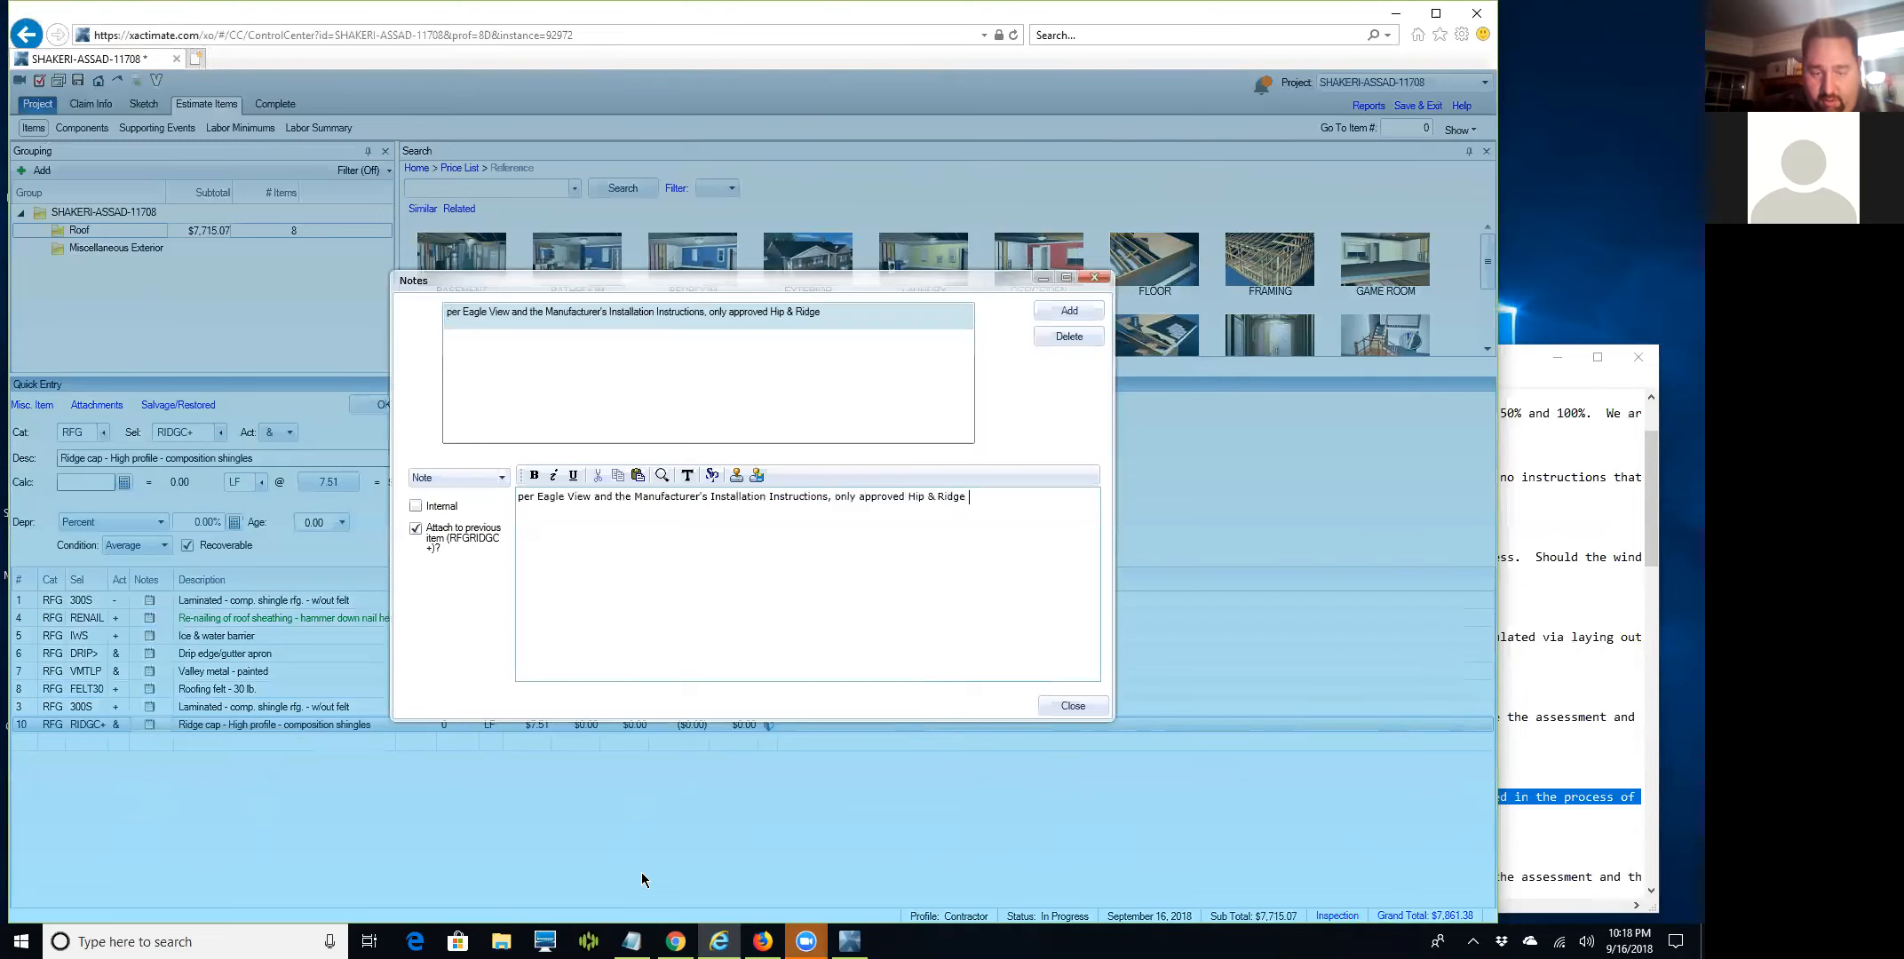
text(style shingles)
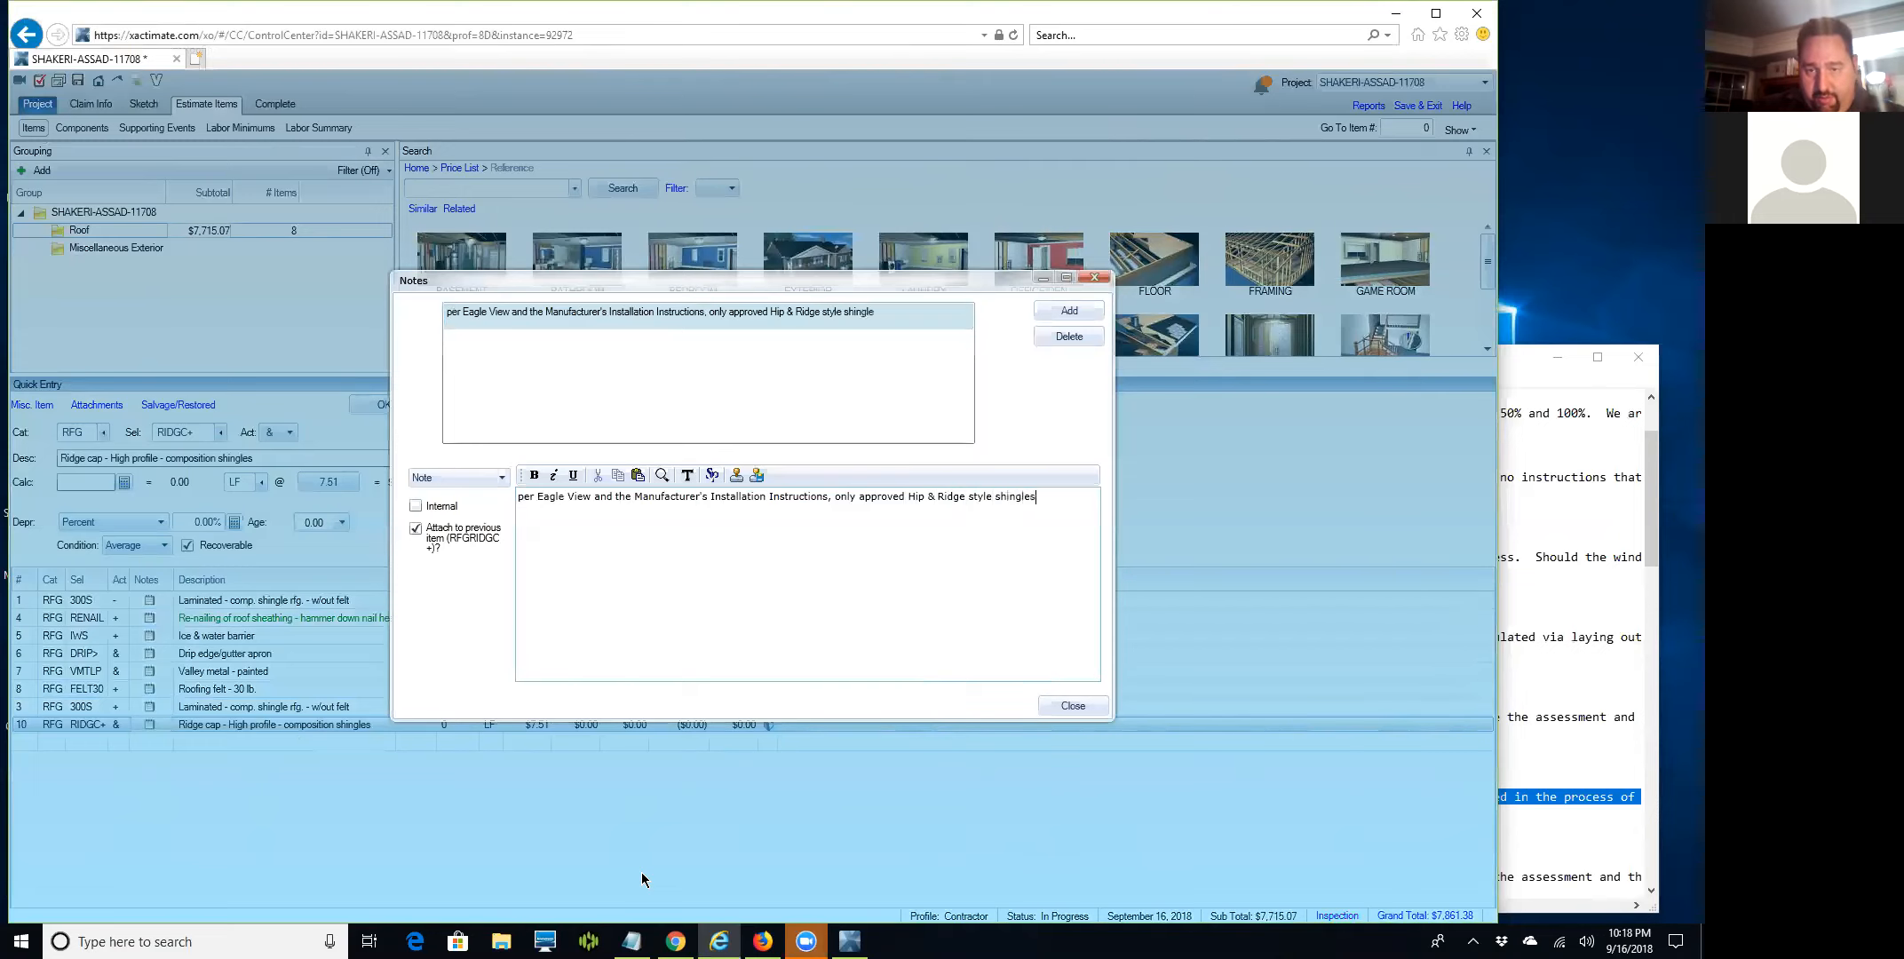
text( can be installed)
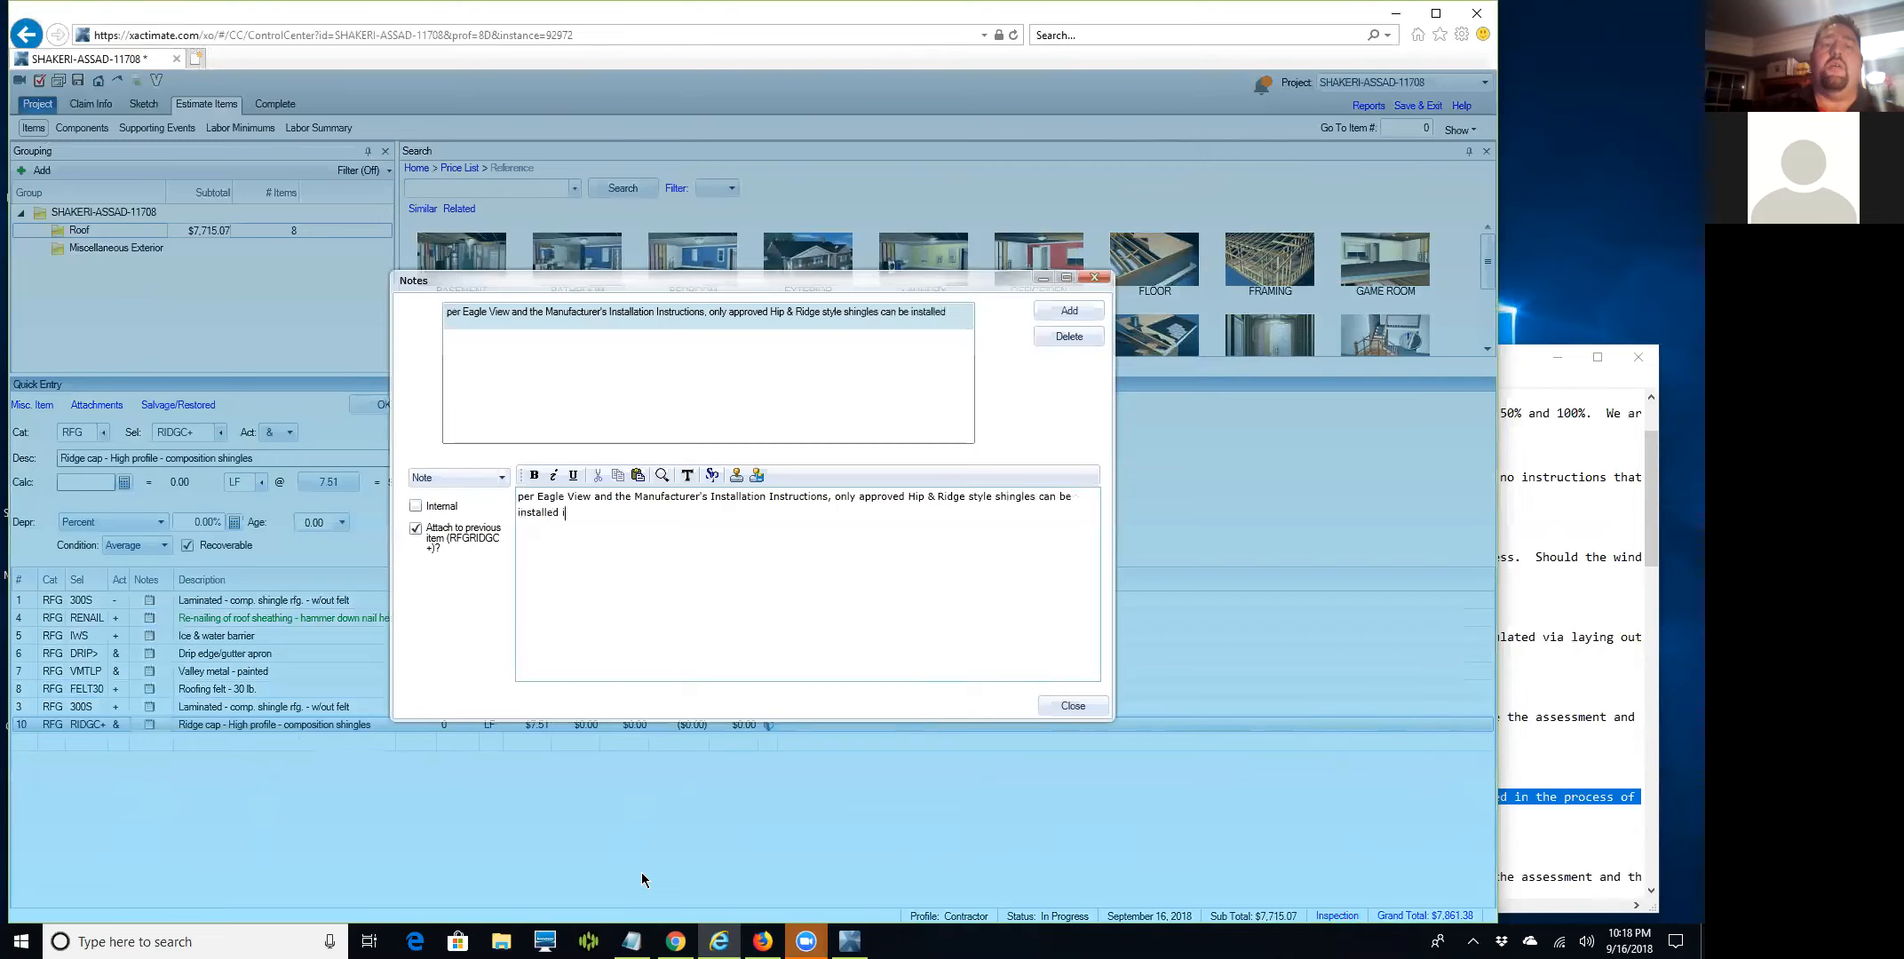
text( on arc)
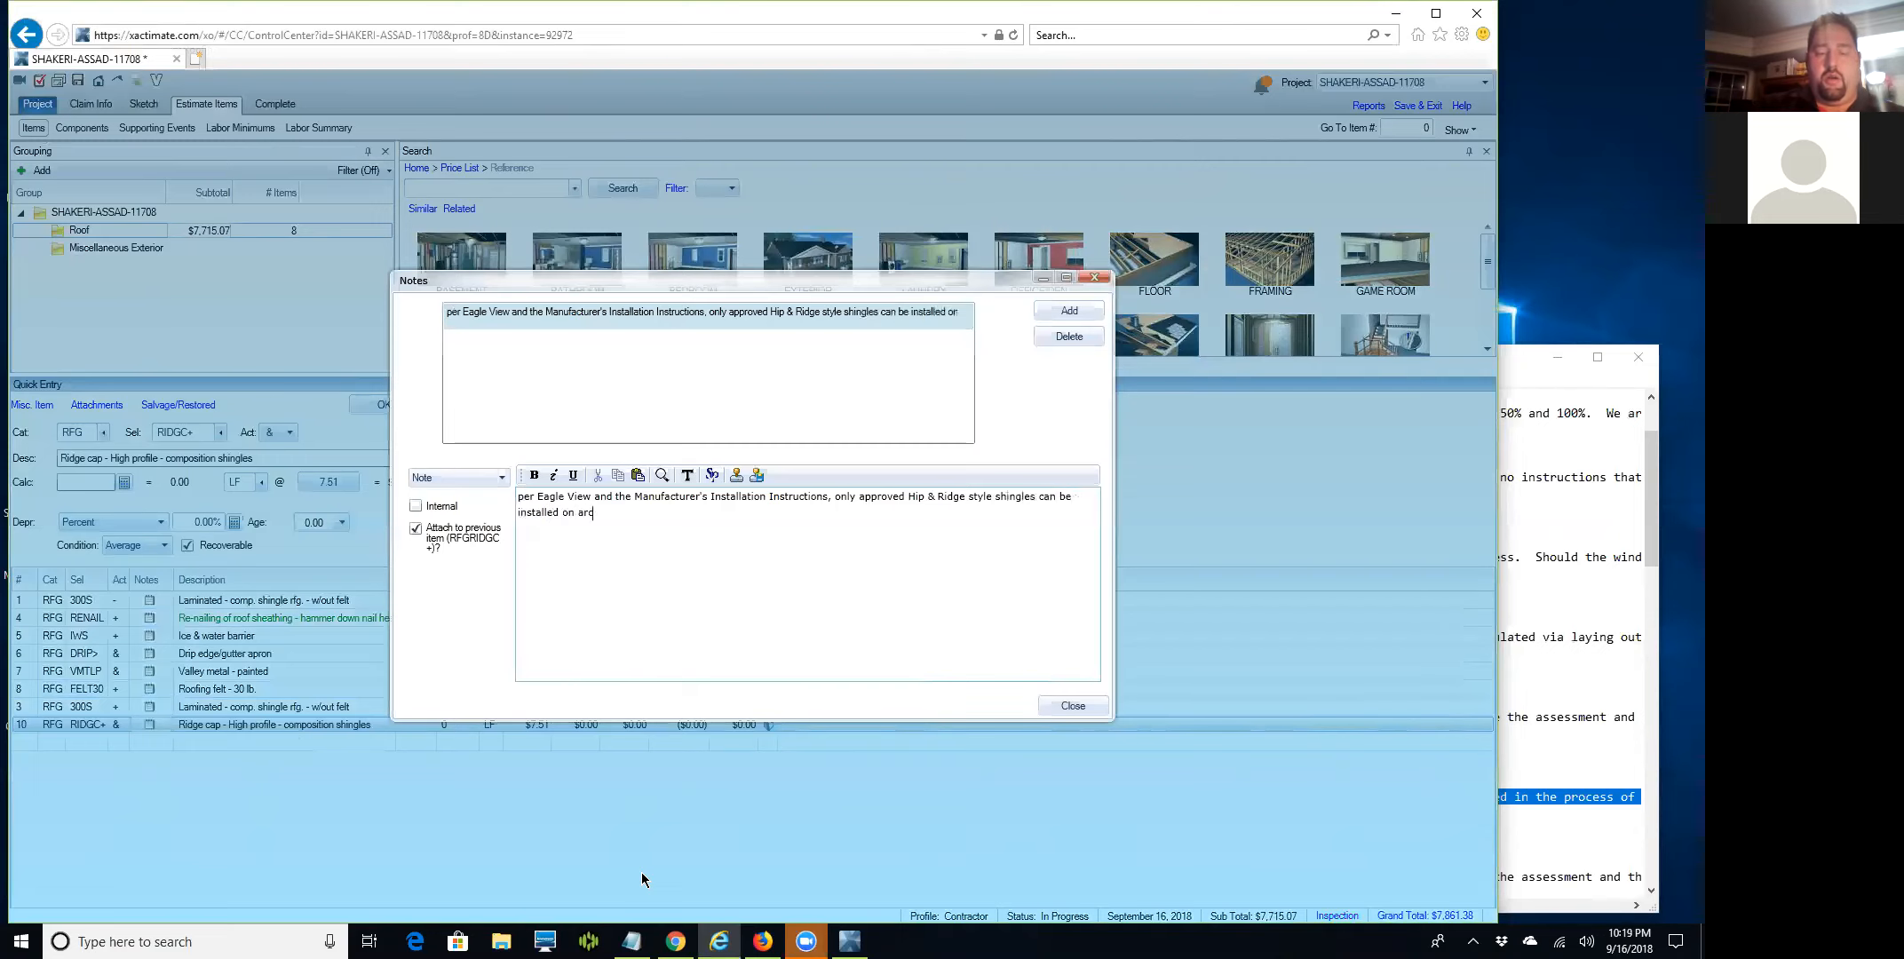
text(hictectural laminate)
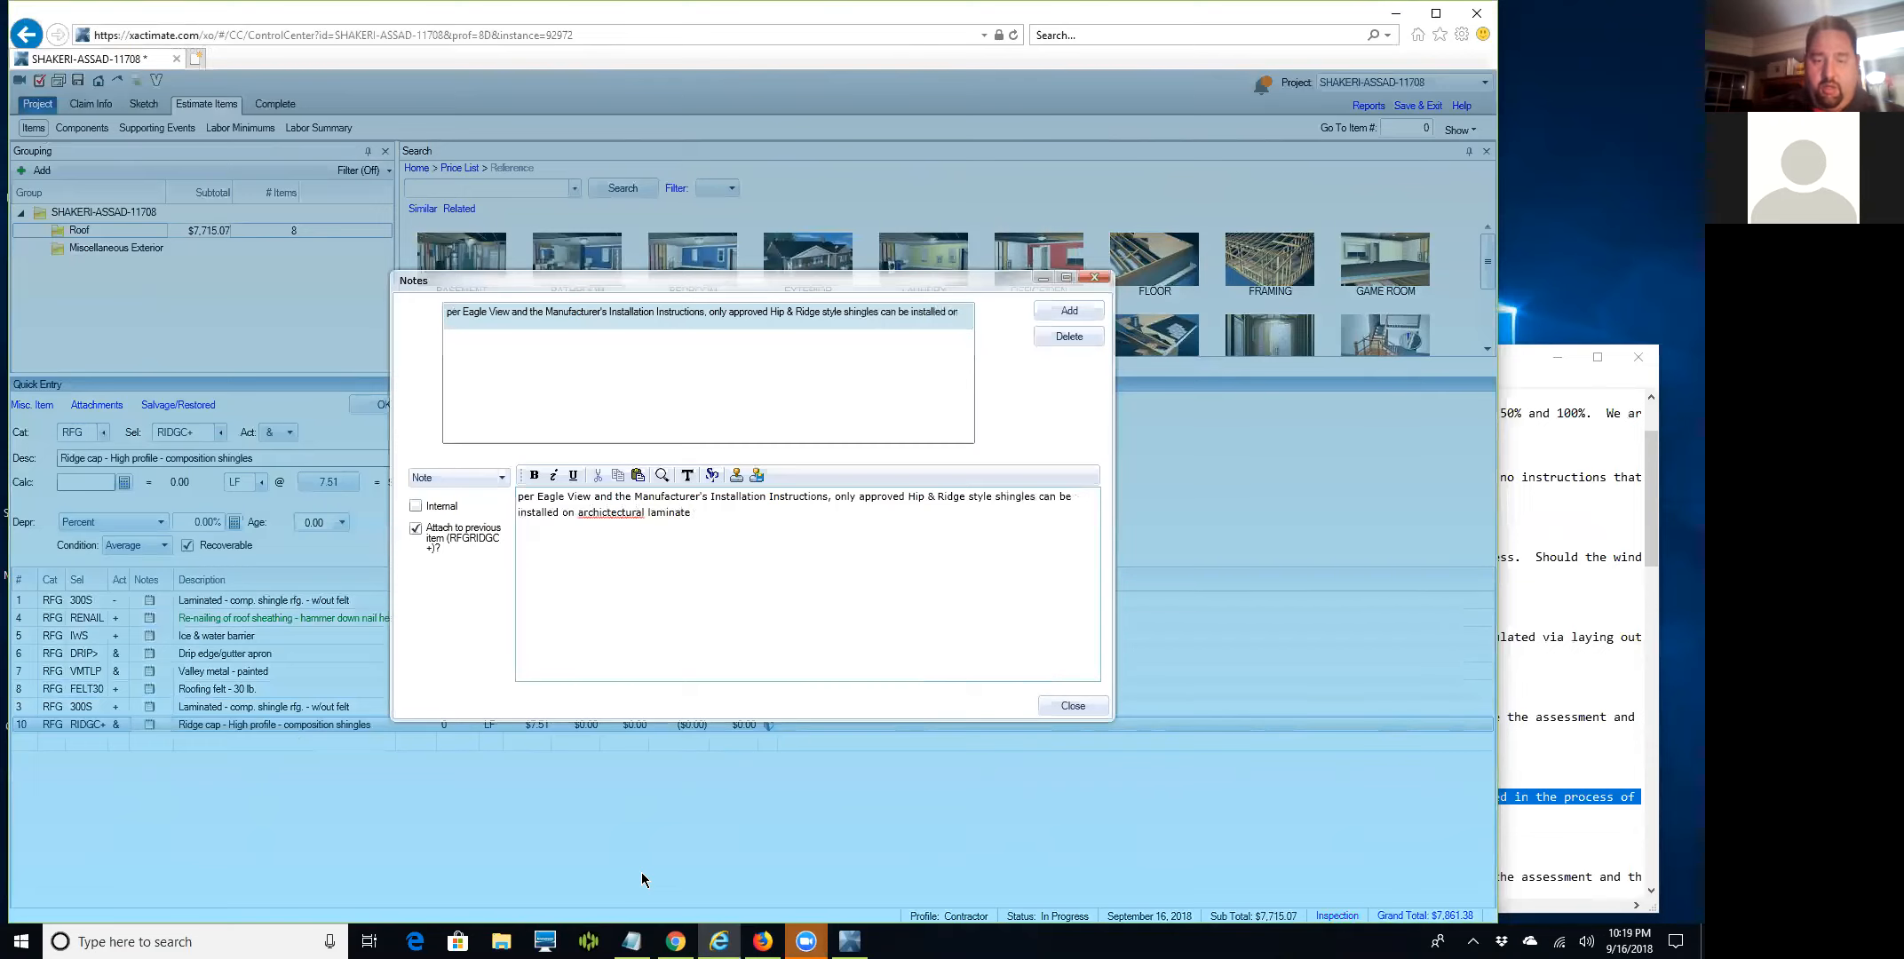
text(dimensional )
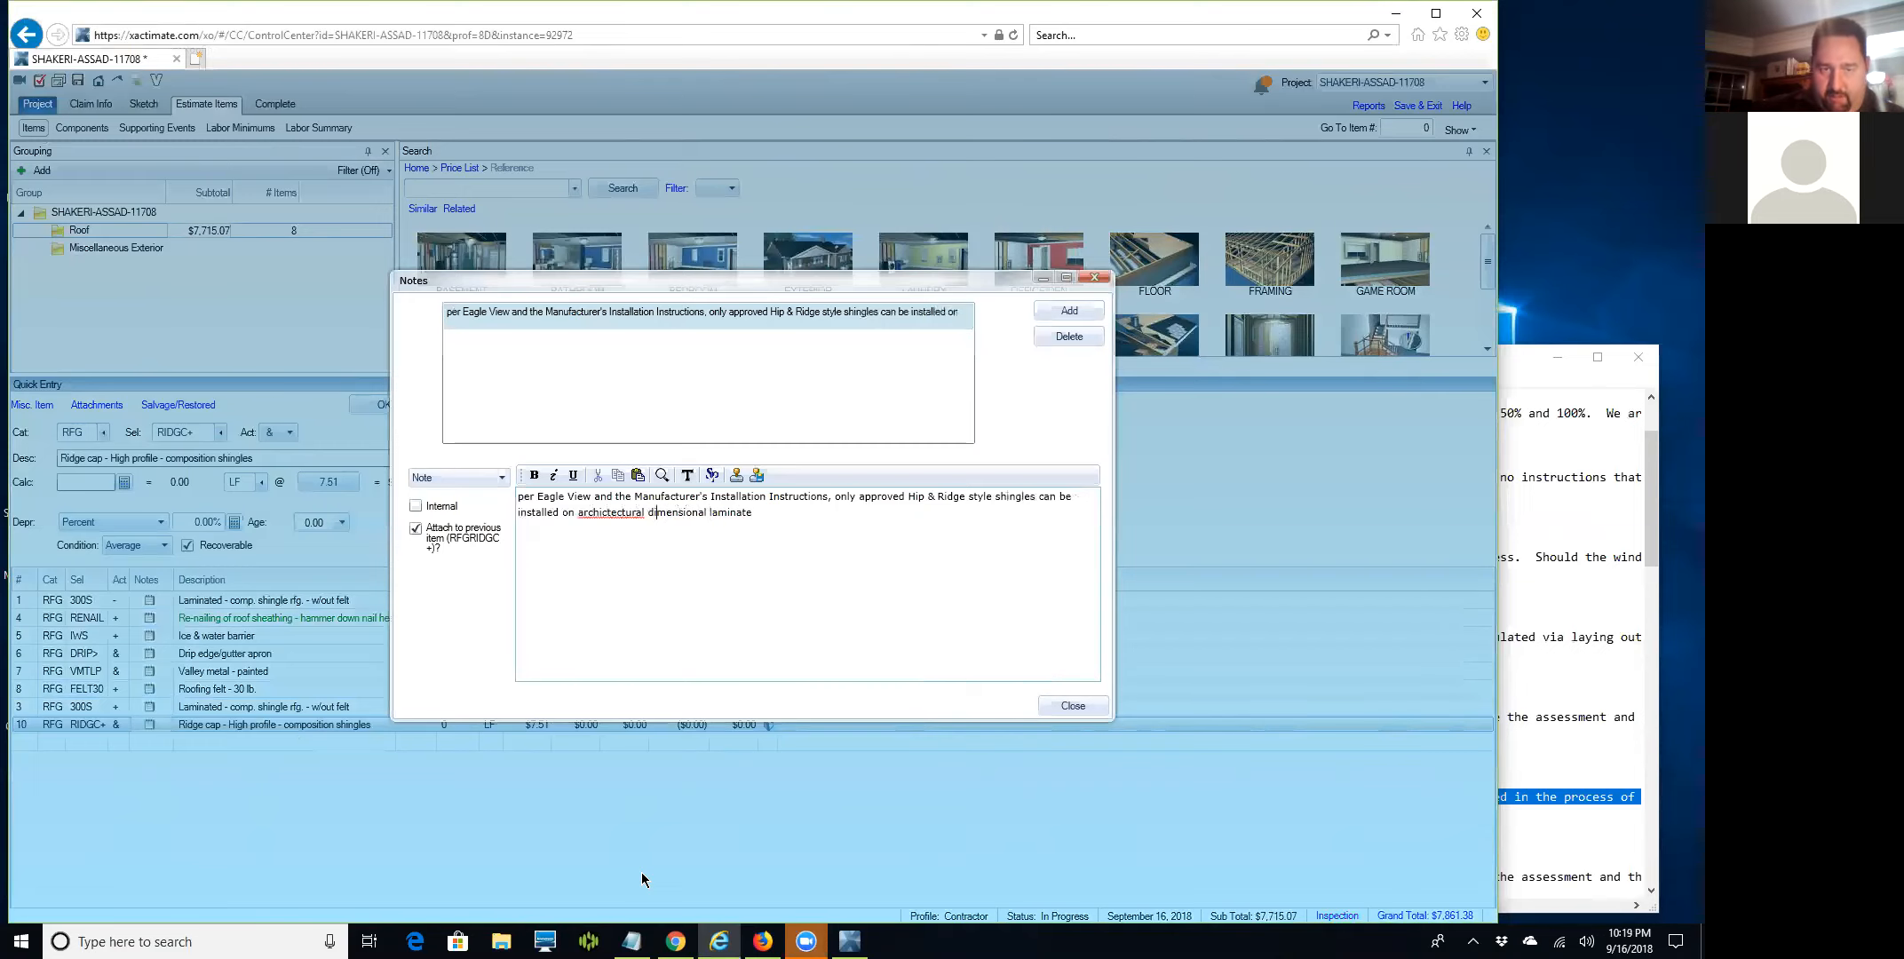
text(/)
Finish the note with '(dimensional) asphalt shingles. (attached)', capitalize 'Per', and add it.
key(BackSpace)
key(Left)
text(()
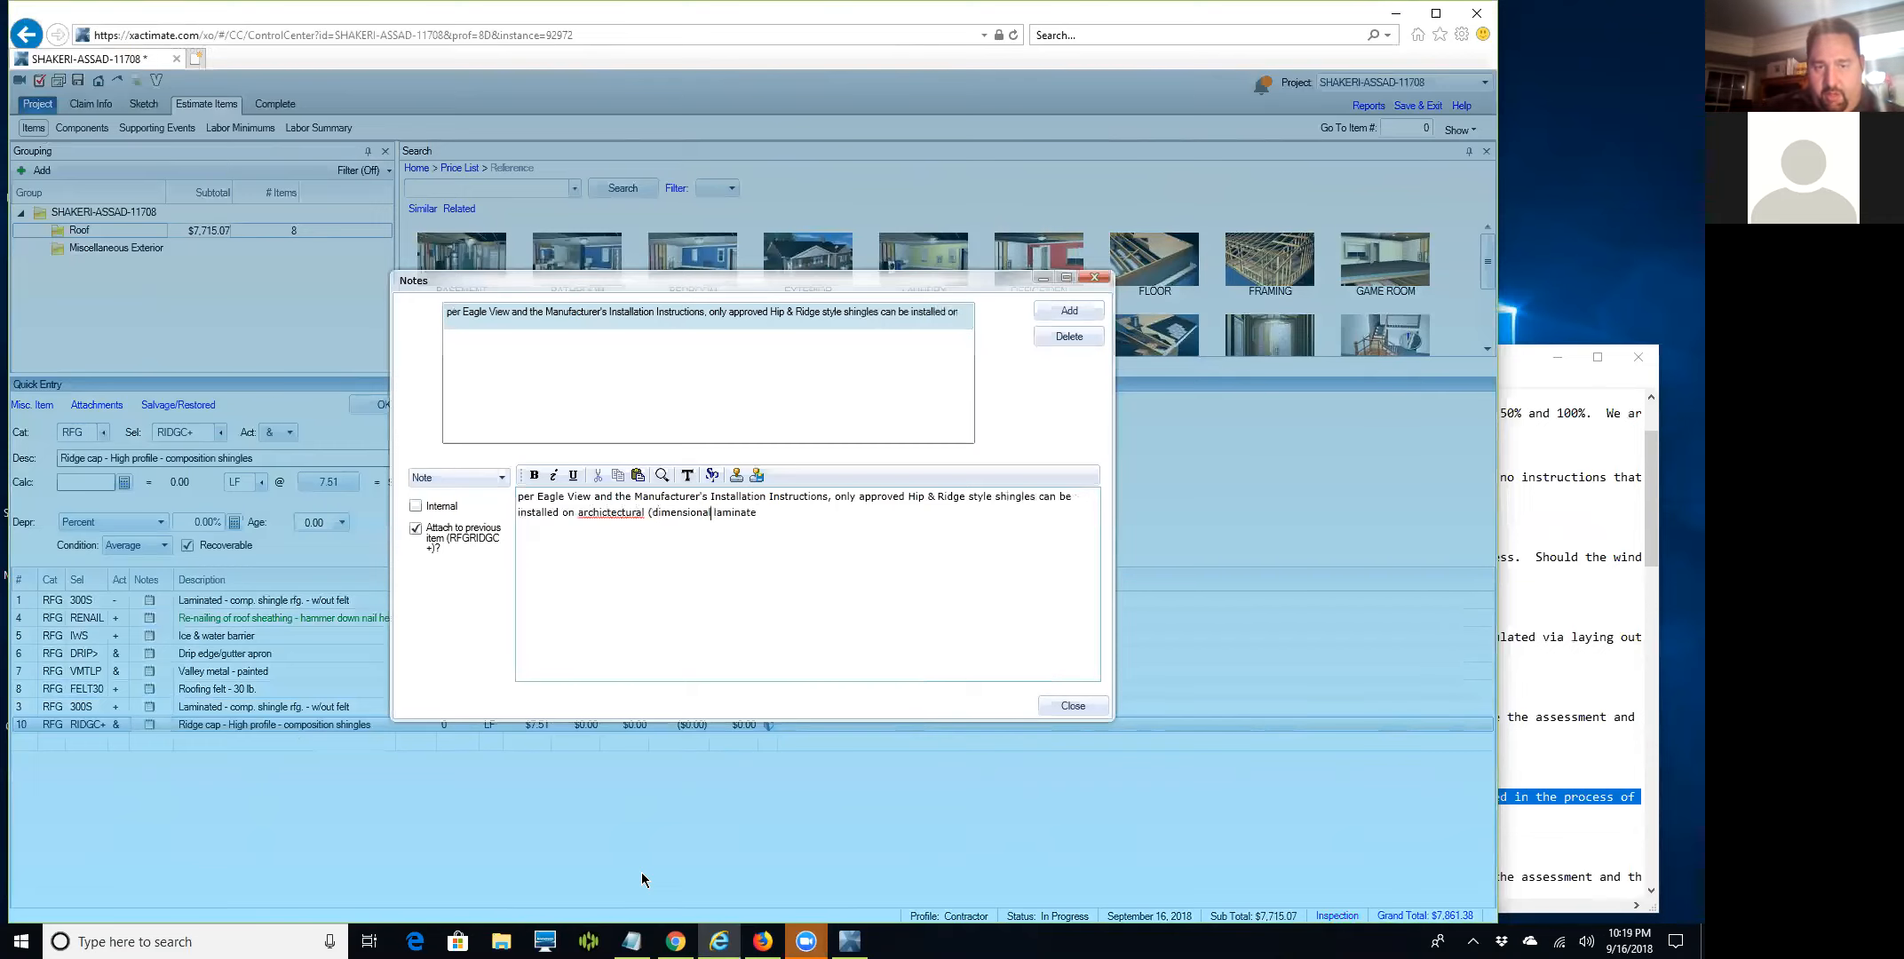
key(ctrl+Right)
key(Left)
text())
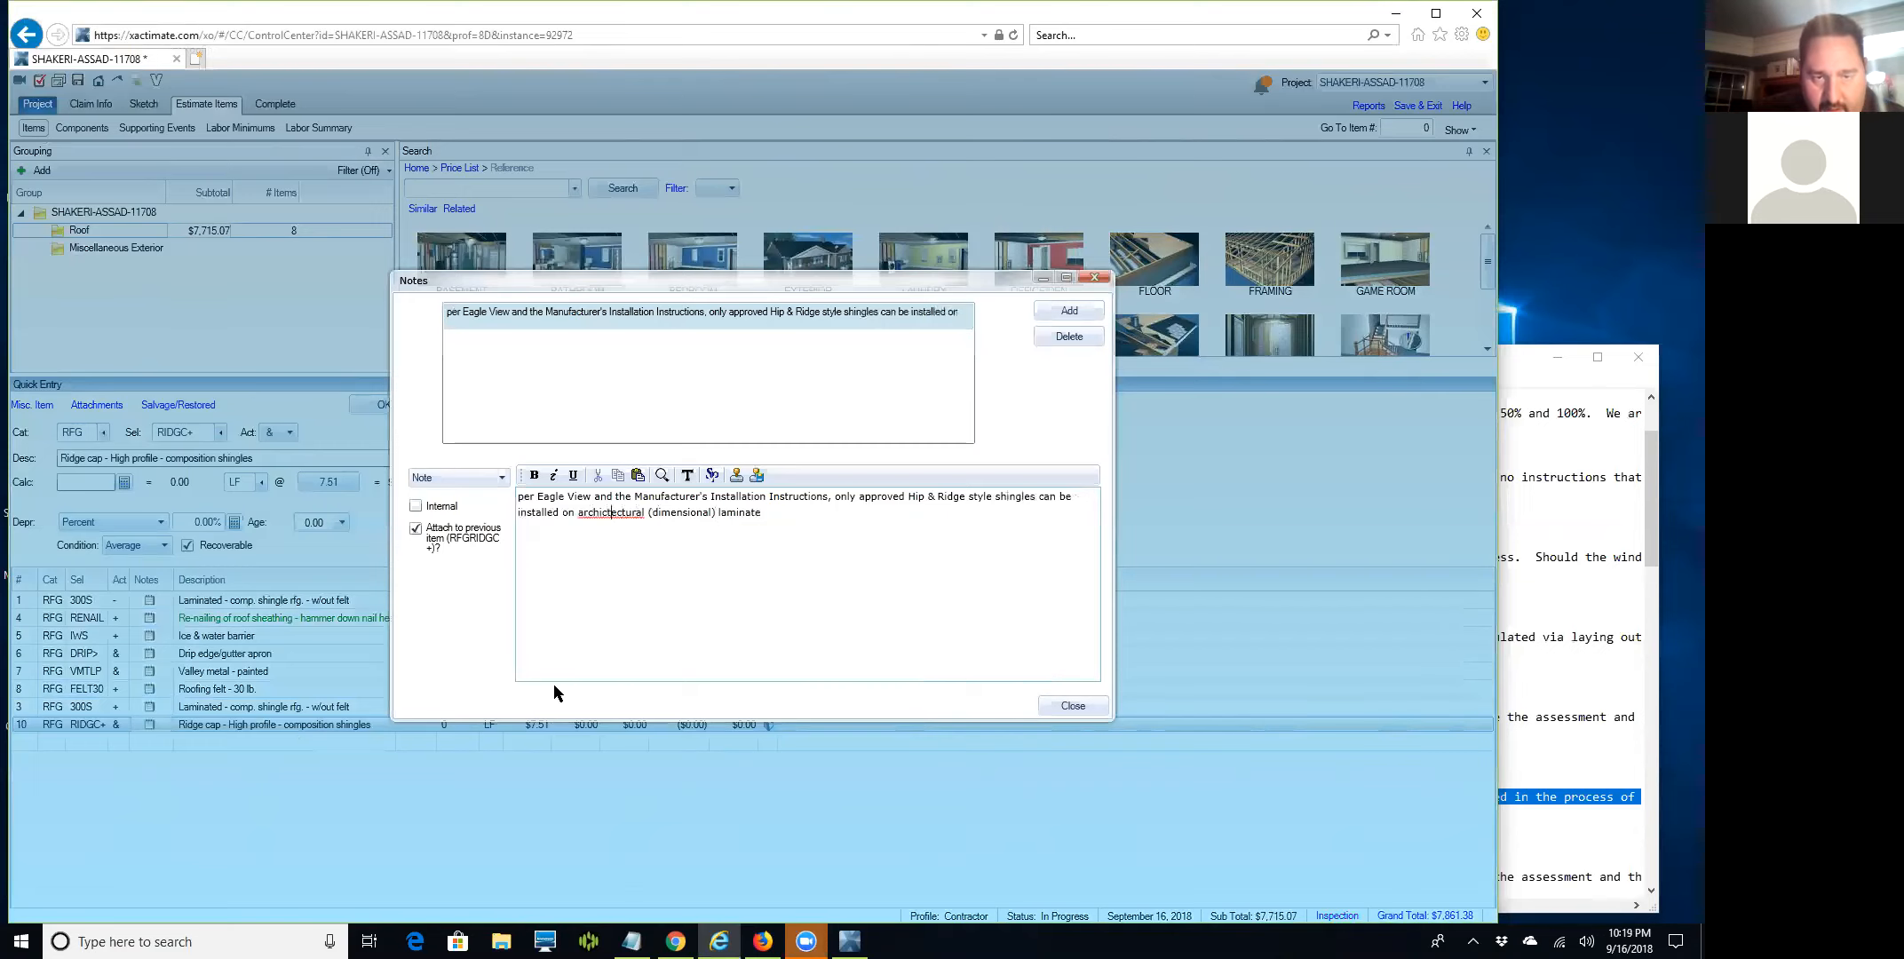
key(BackSpace)
key(BackSpace)
text(t)
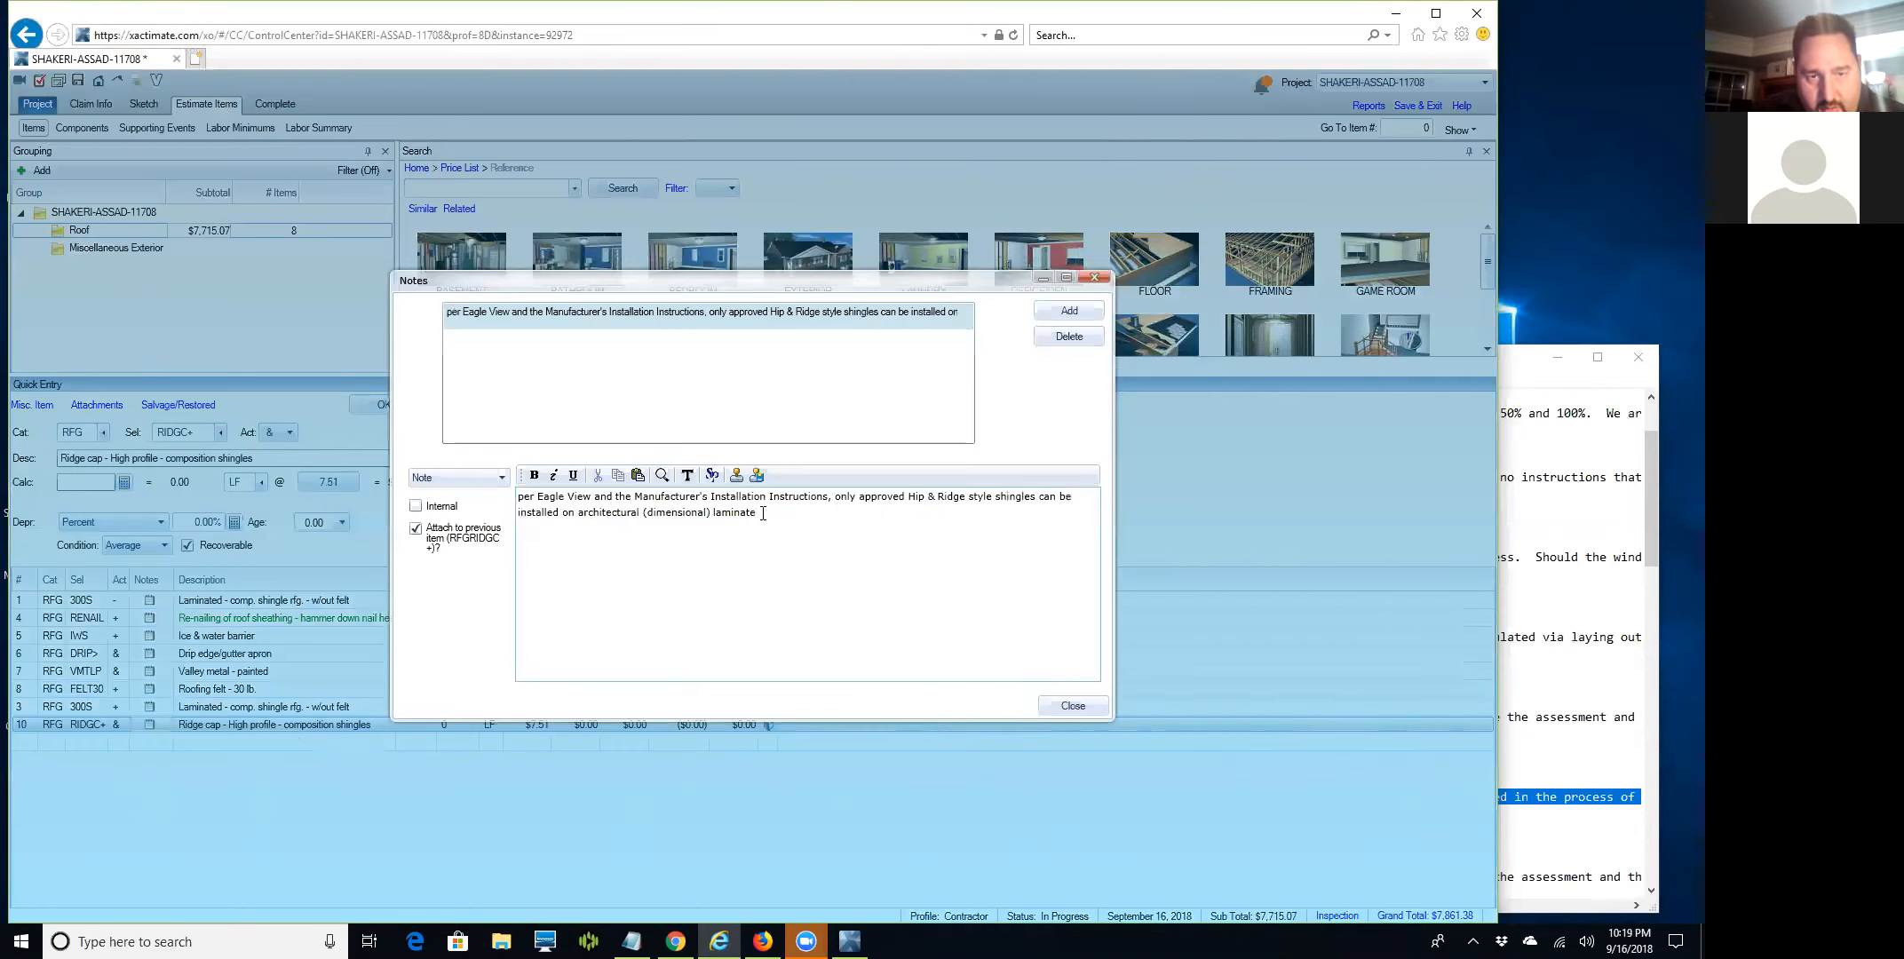
click(765, 512)
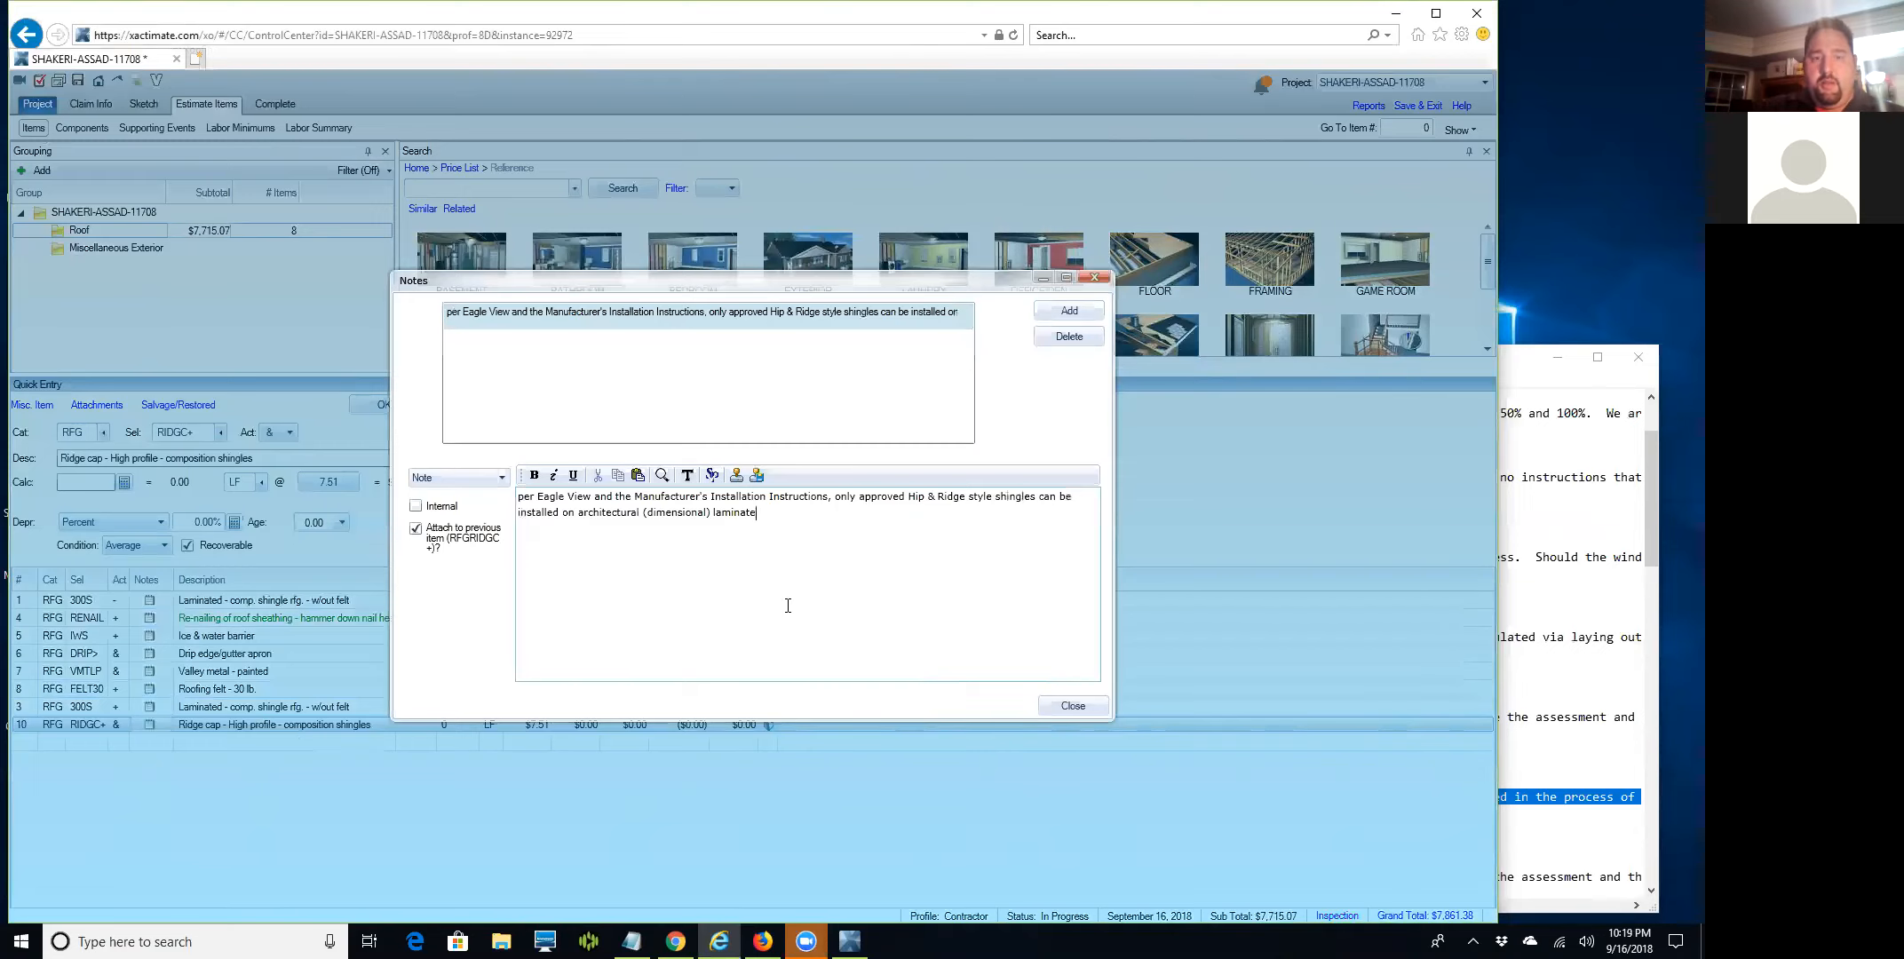
text(asphalt shin)
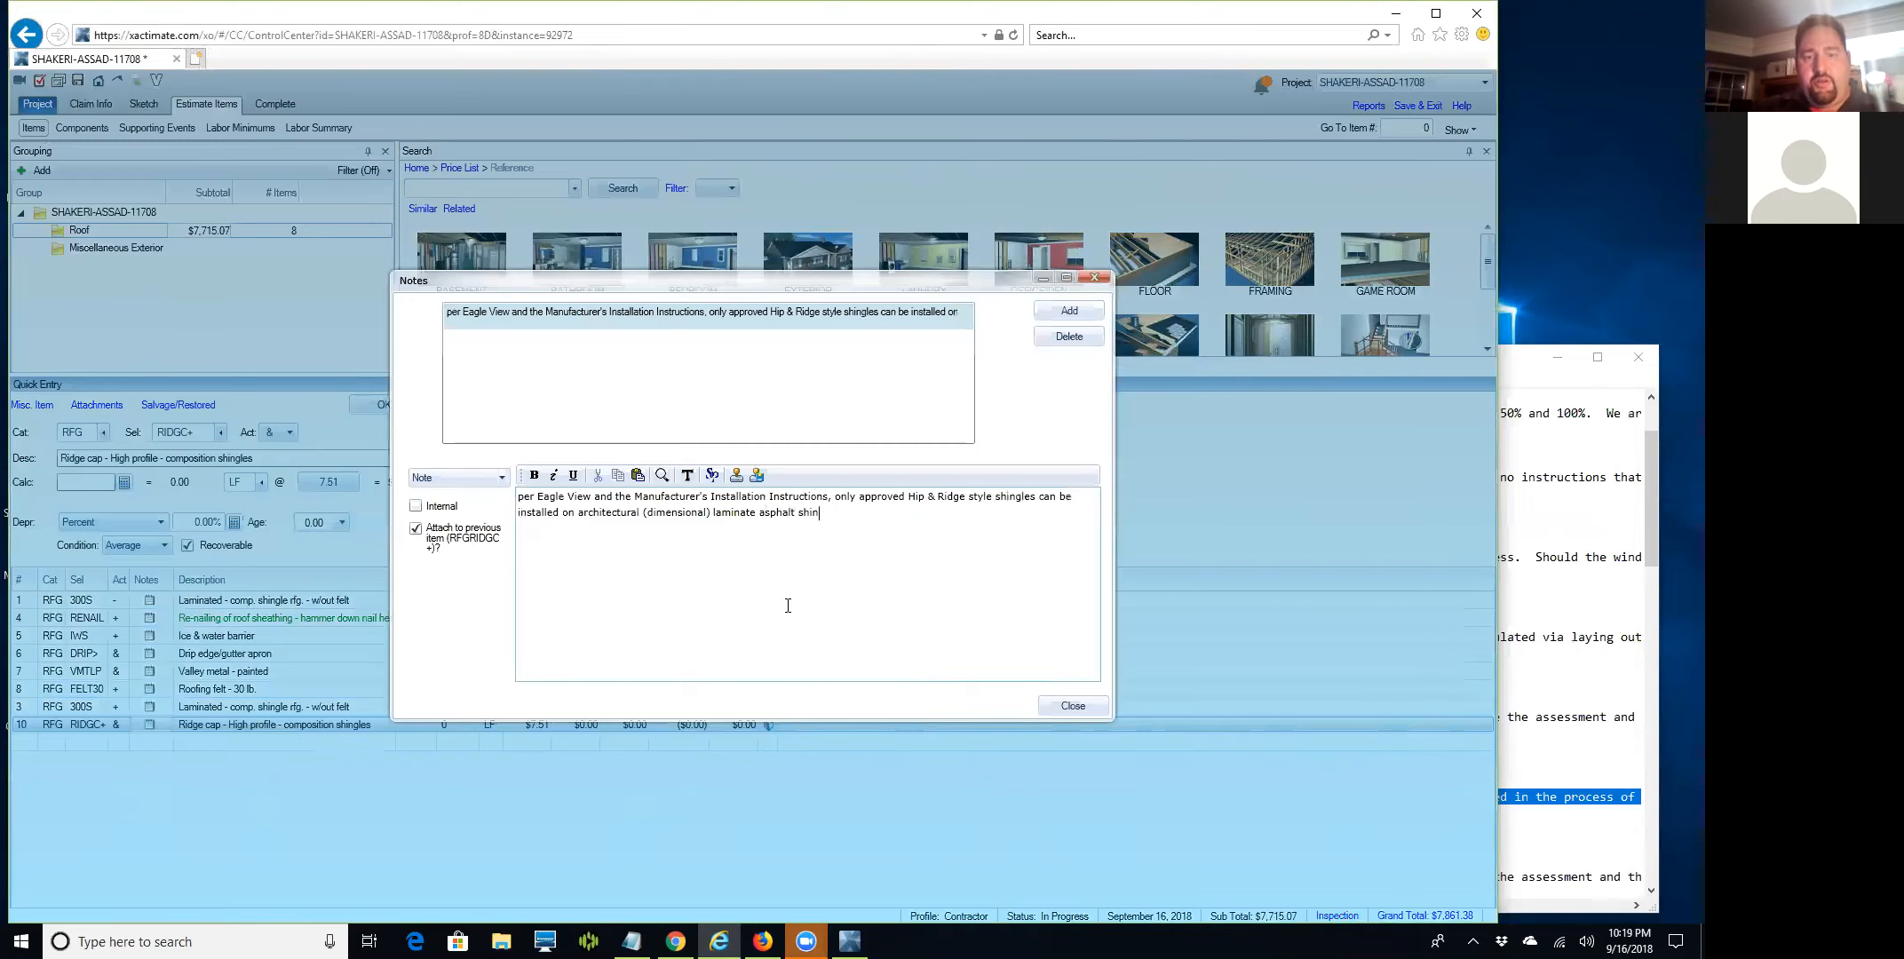
text(gles.)
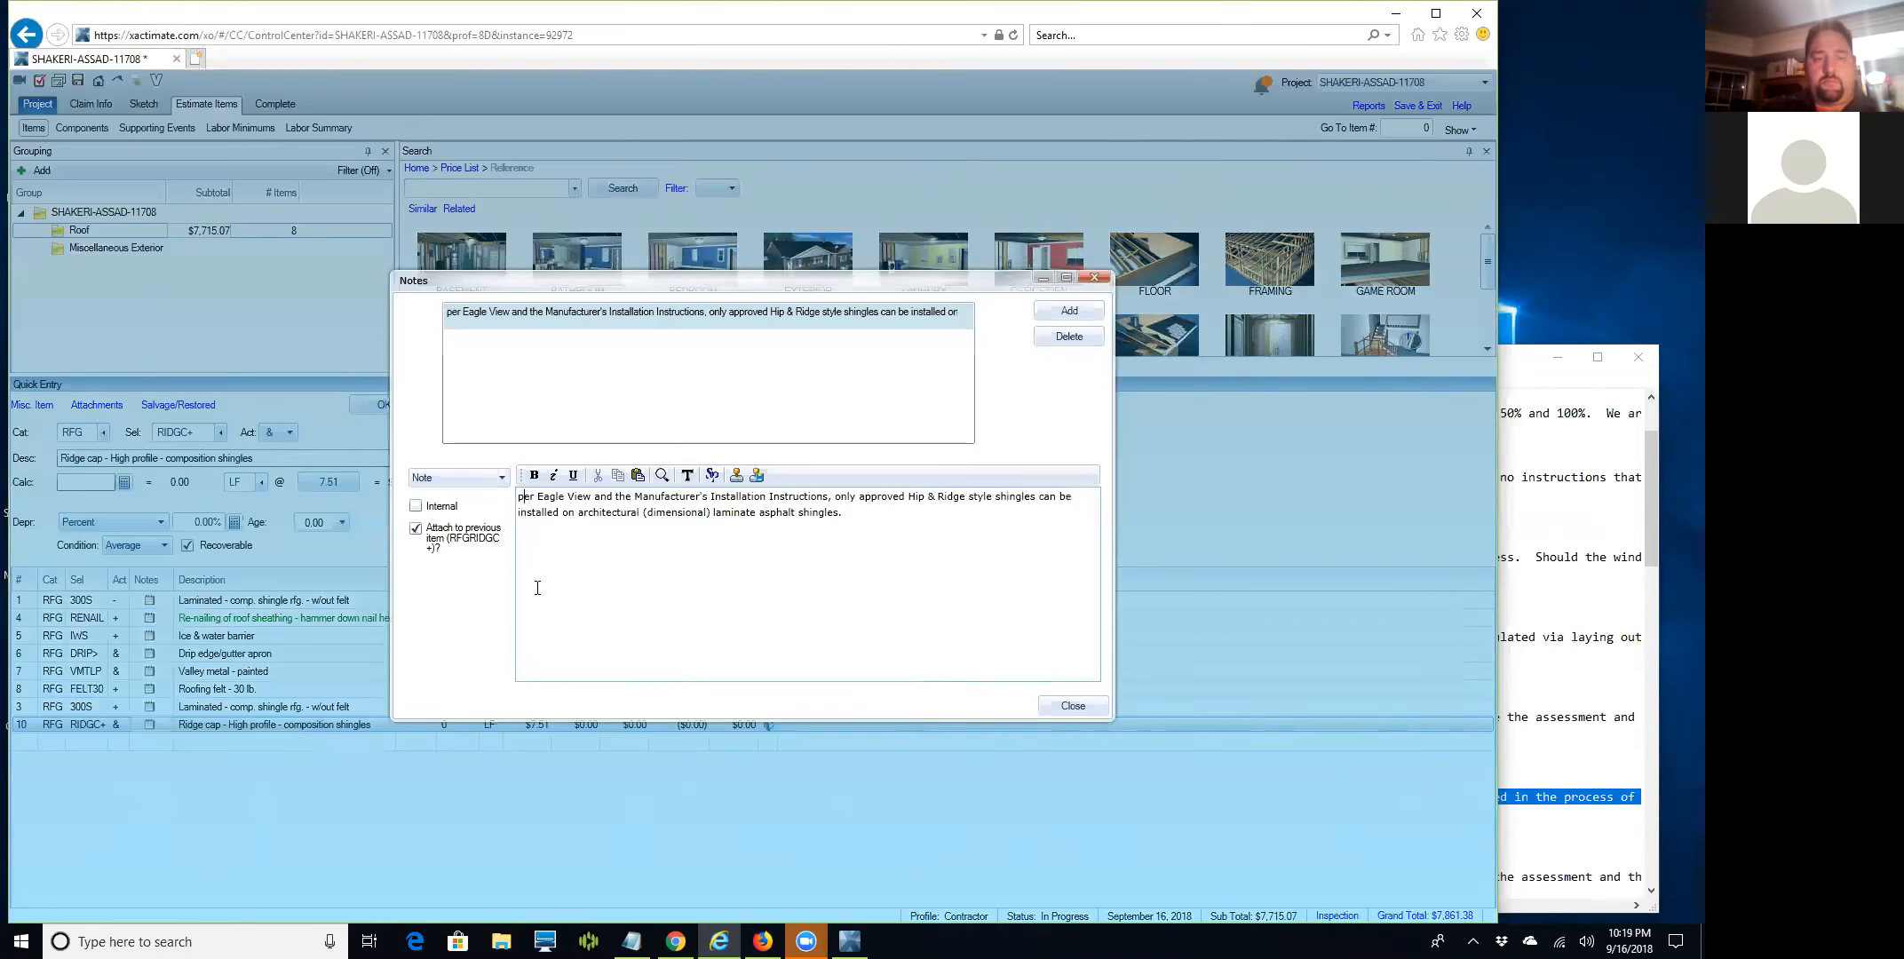
key(BackSpace)
text(P)
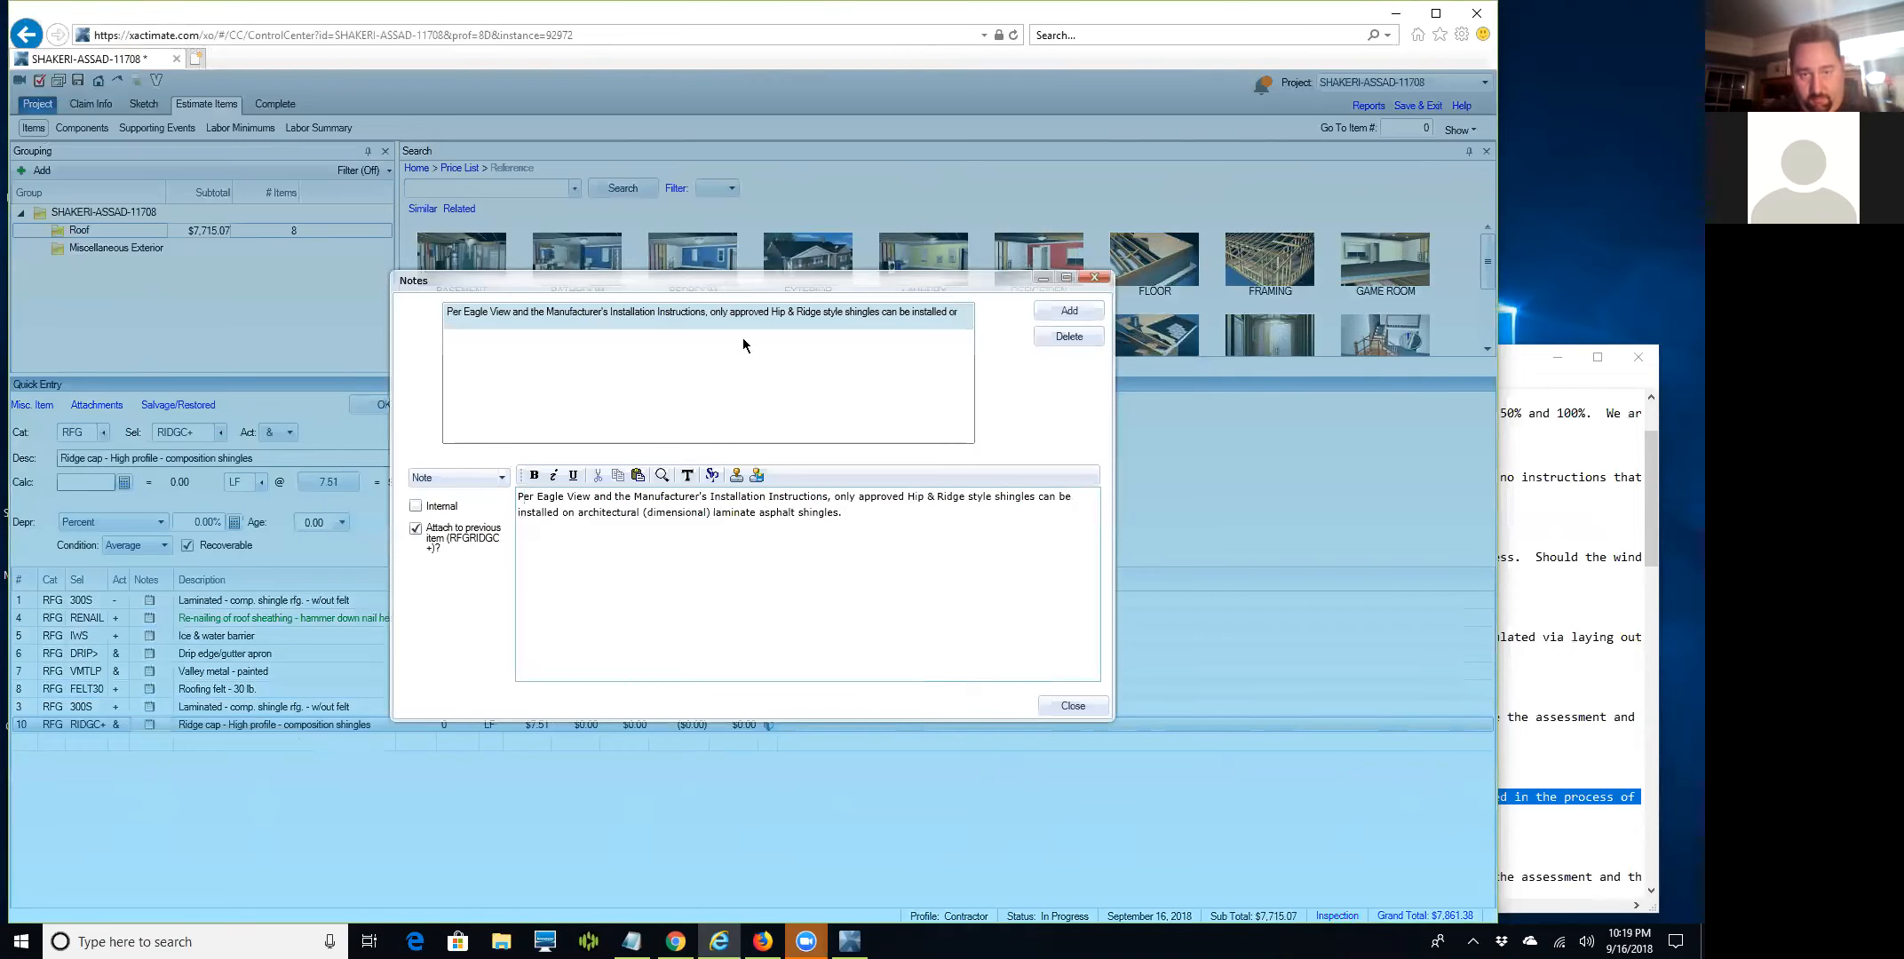
text( (attached)
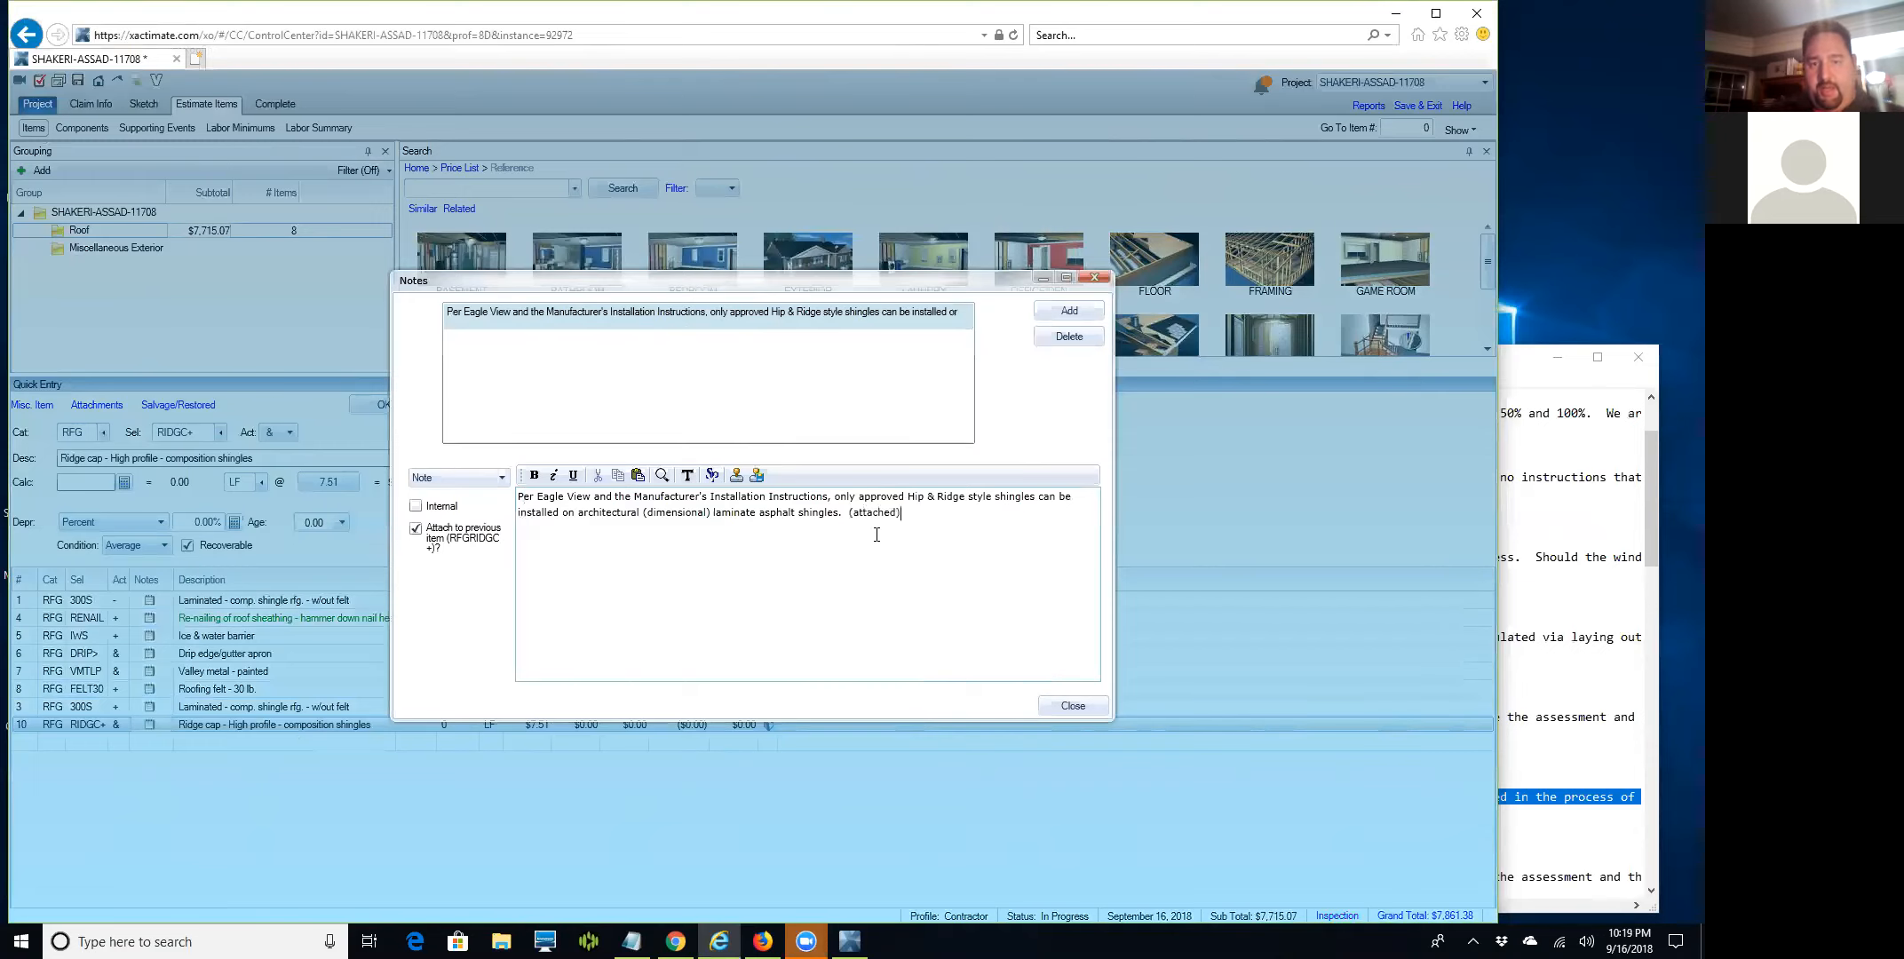
click(1069, 310)
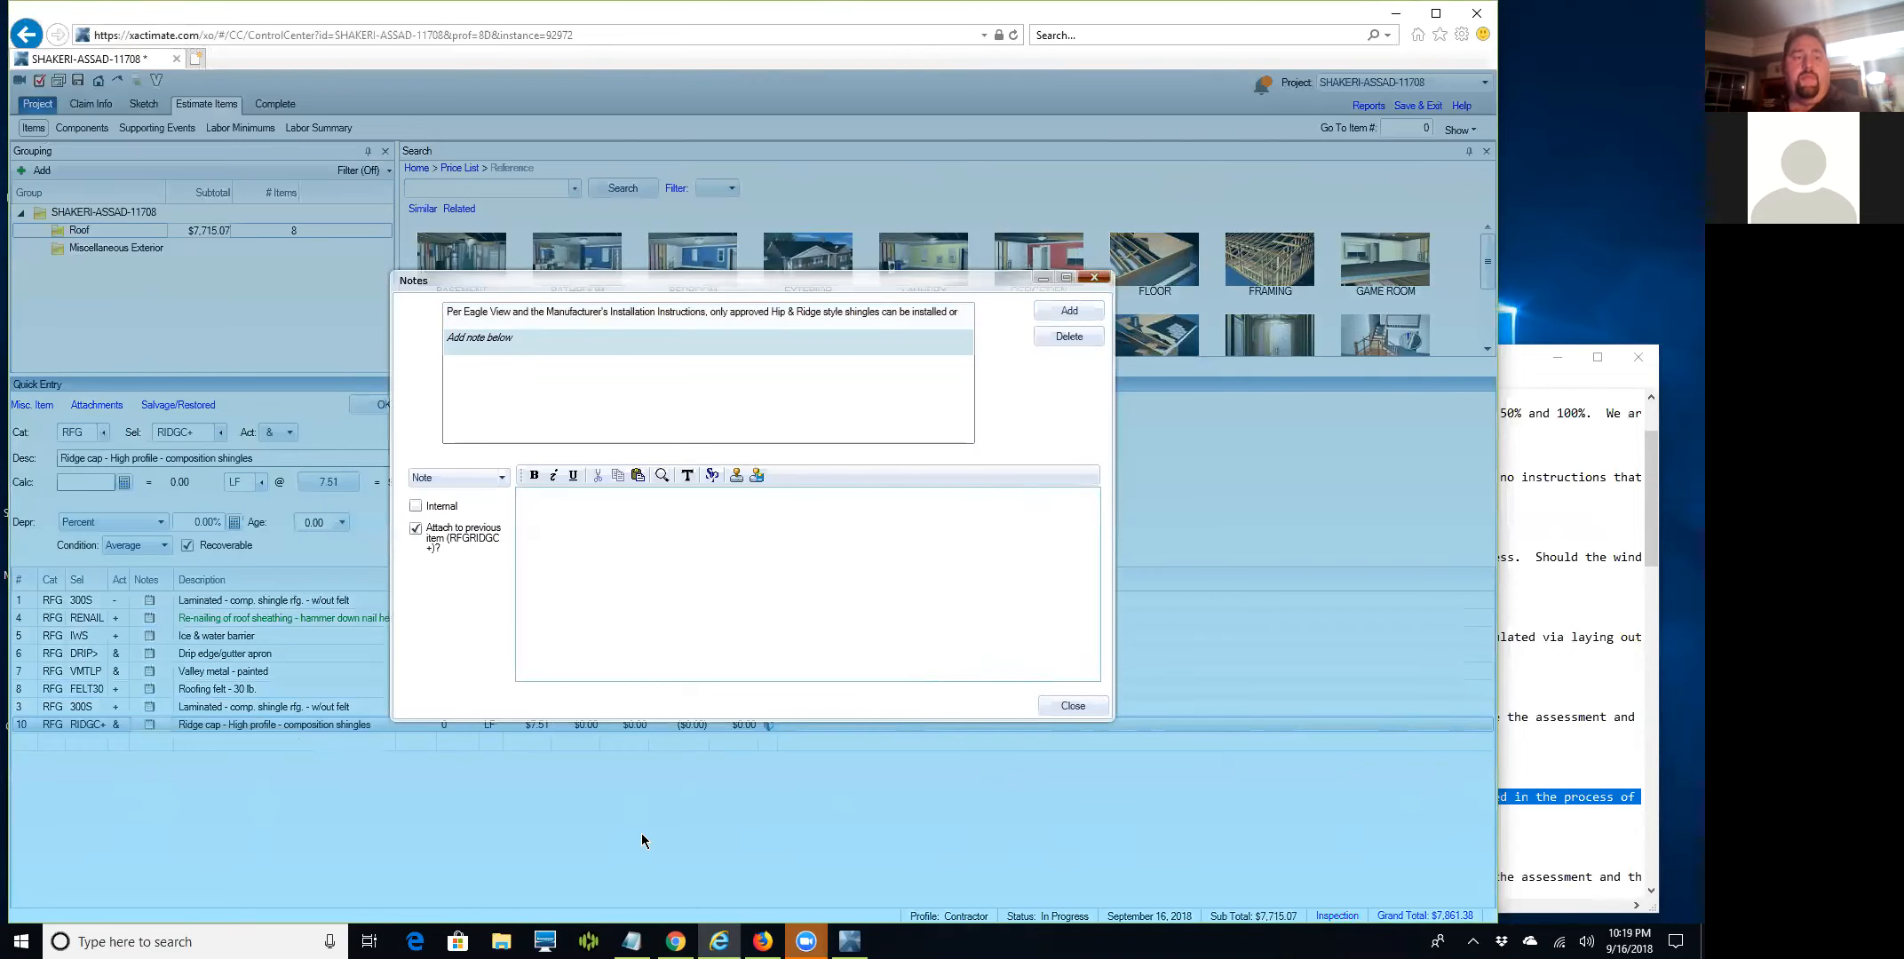
Set the high-profile ridge cap line to 99 LF for an RCV of $757.66.
key(Escape)
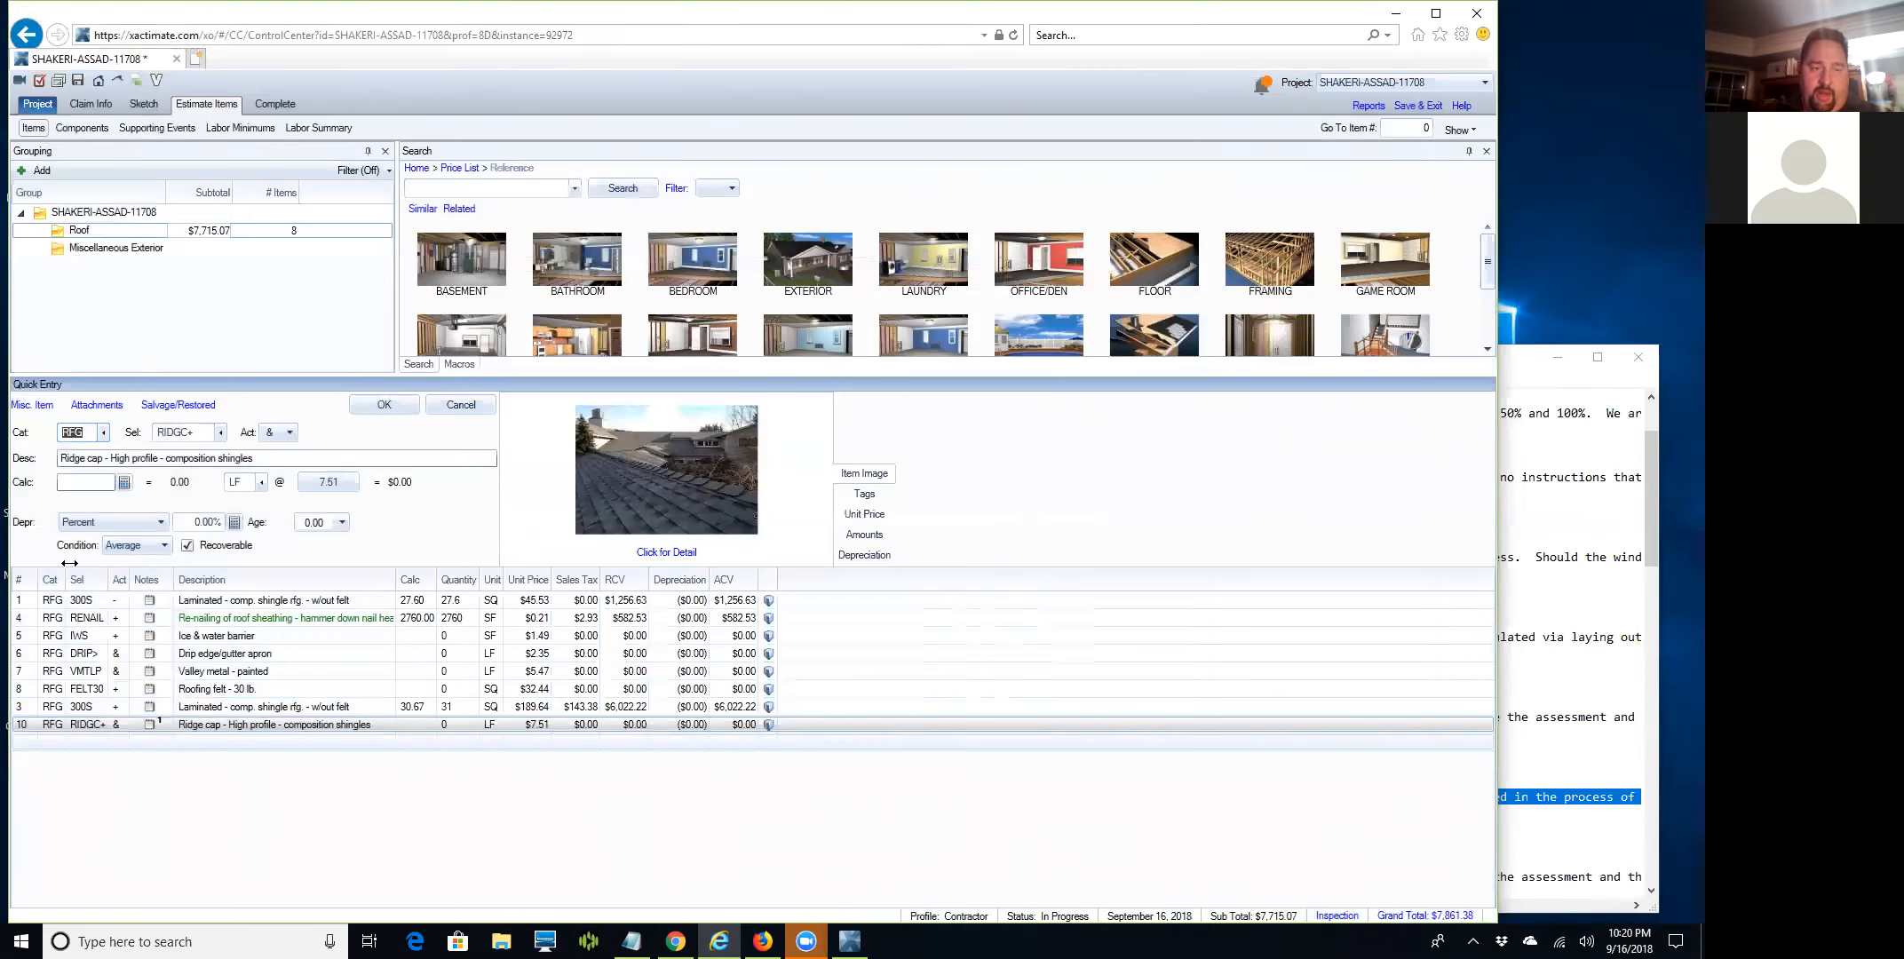
click(76, 482)
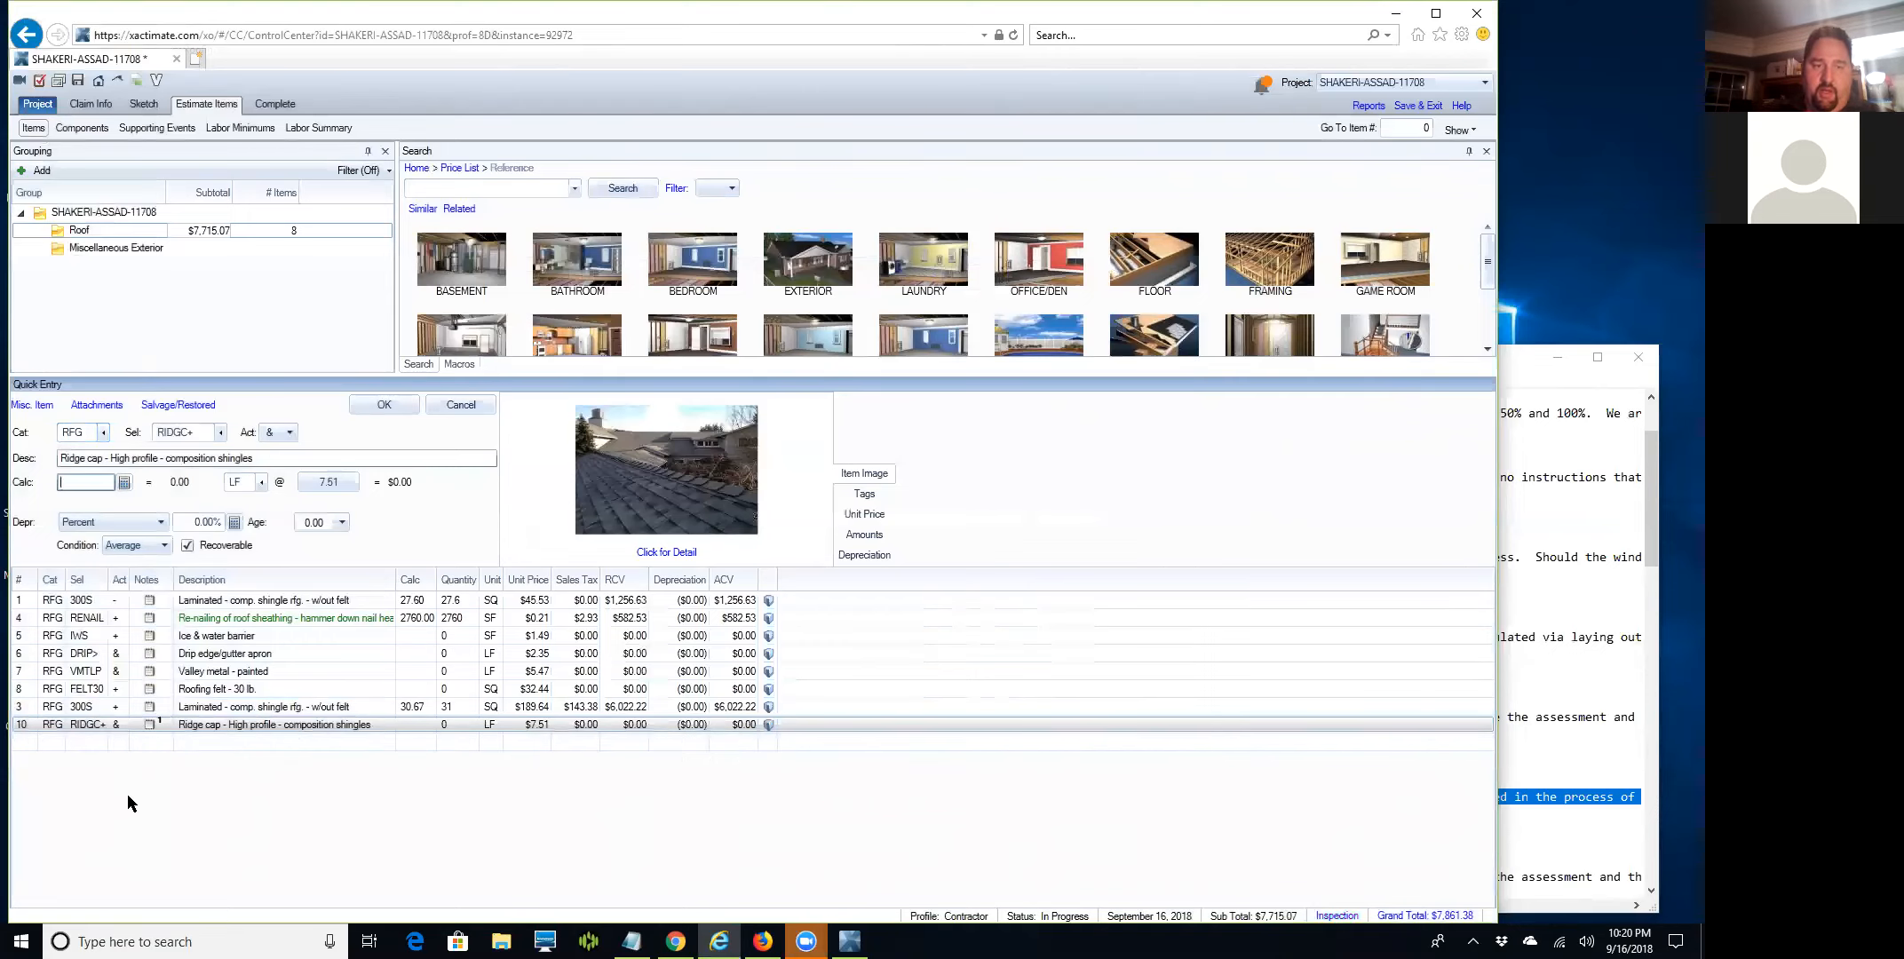
text(99)
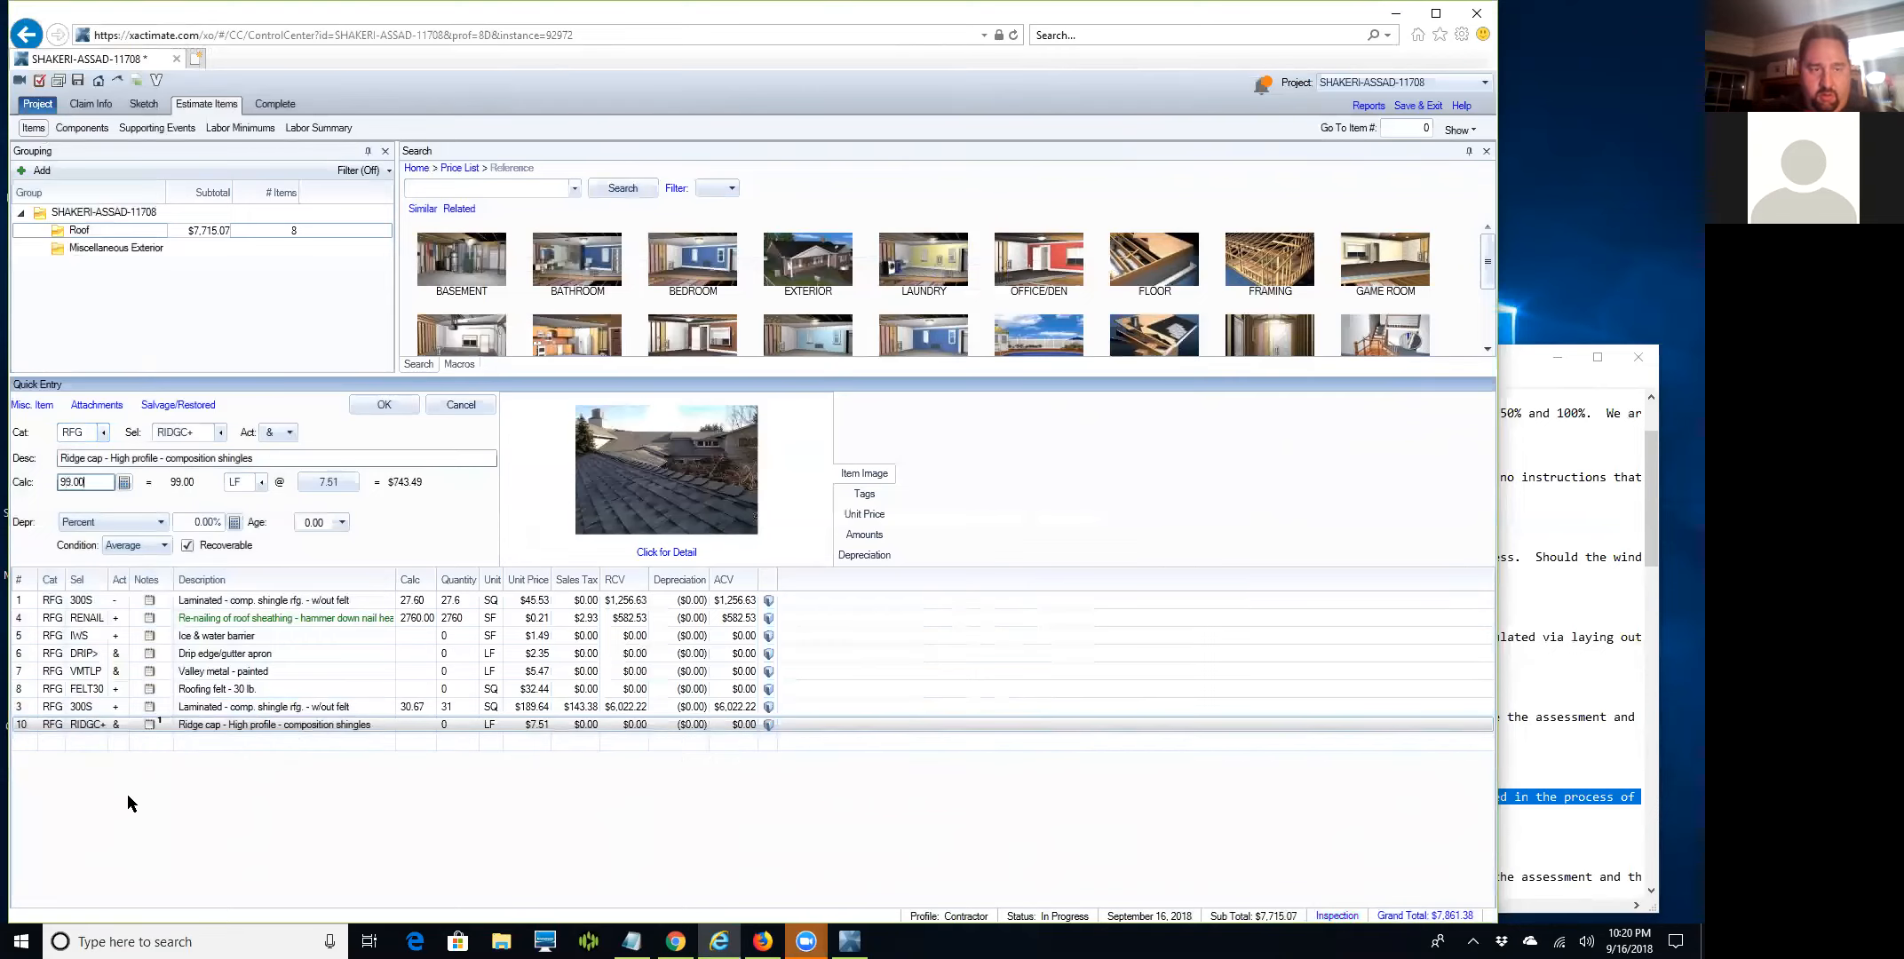
key(Return)
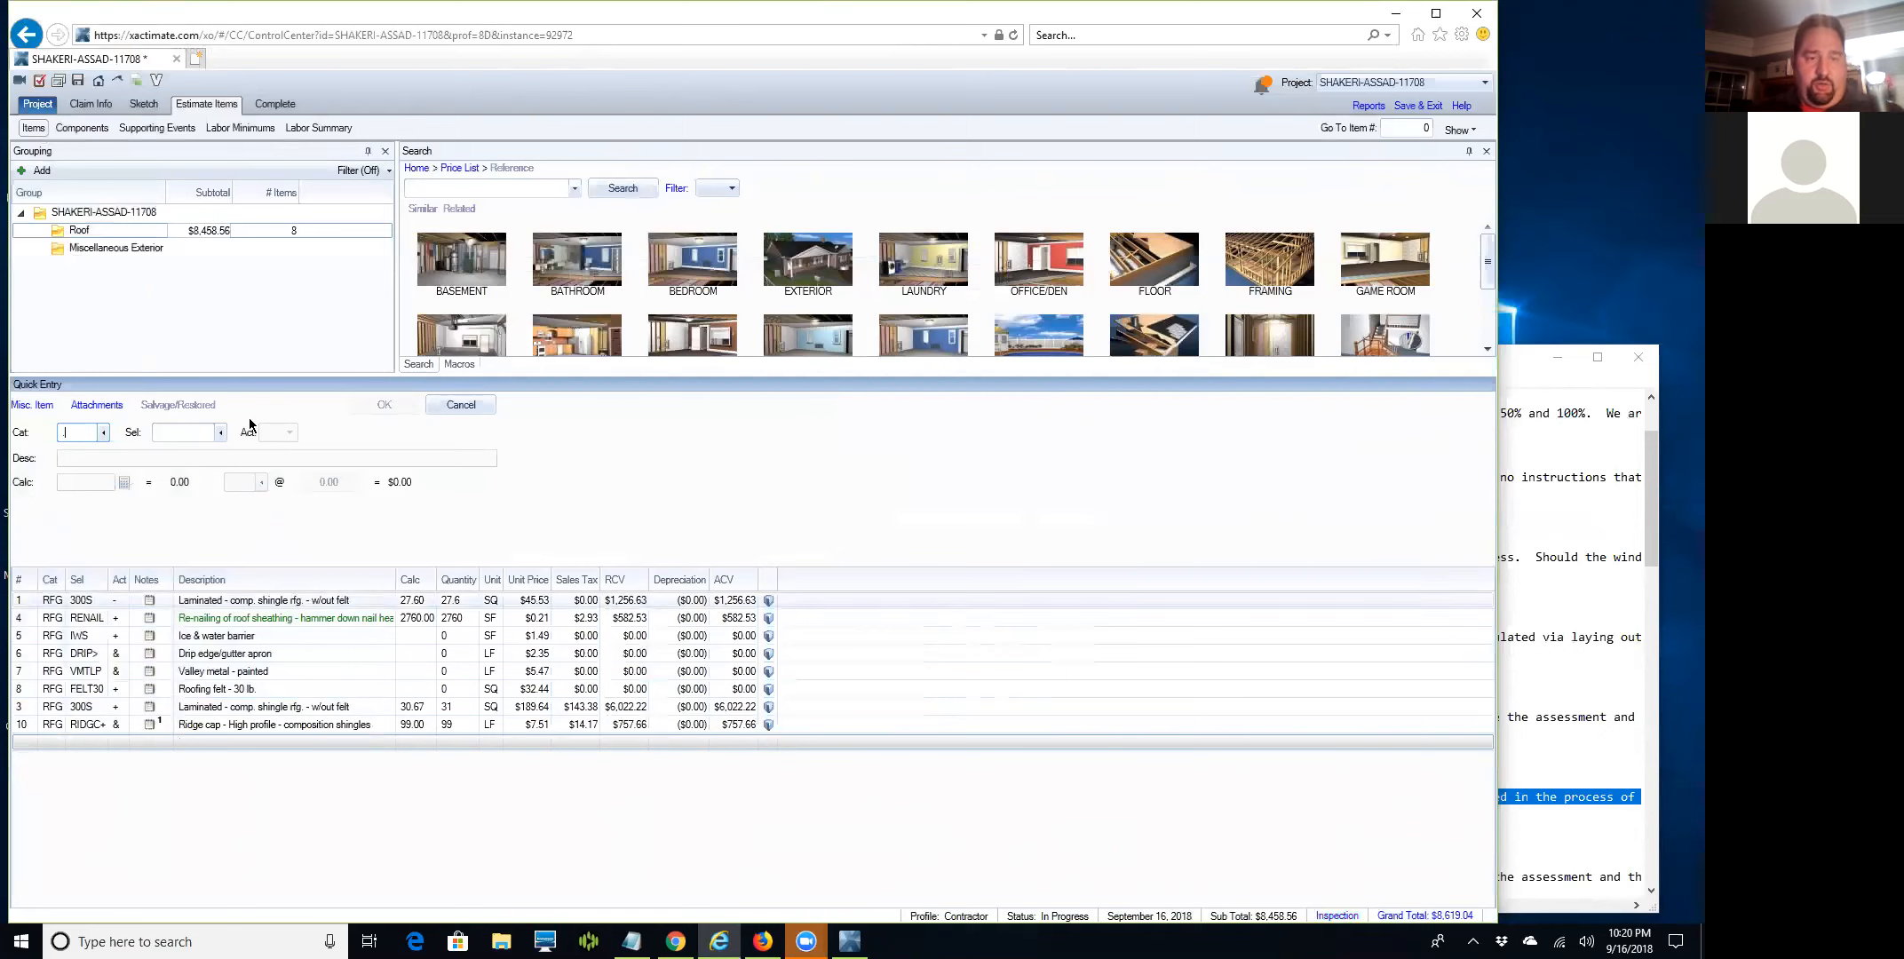
Enter 346.5 LF as the drip edge/gutter apron (DRIP>) quantity.
click(19, 674)
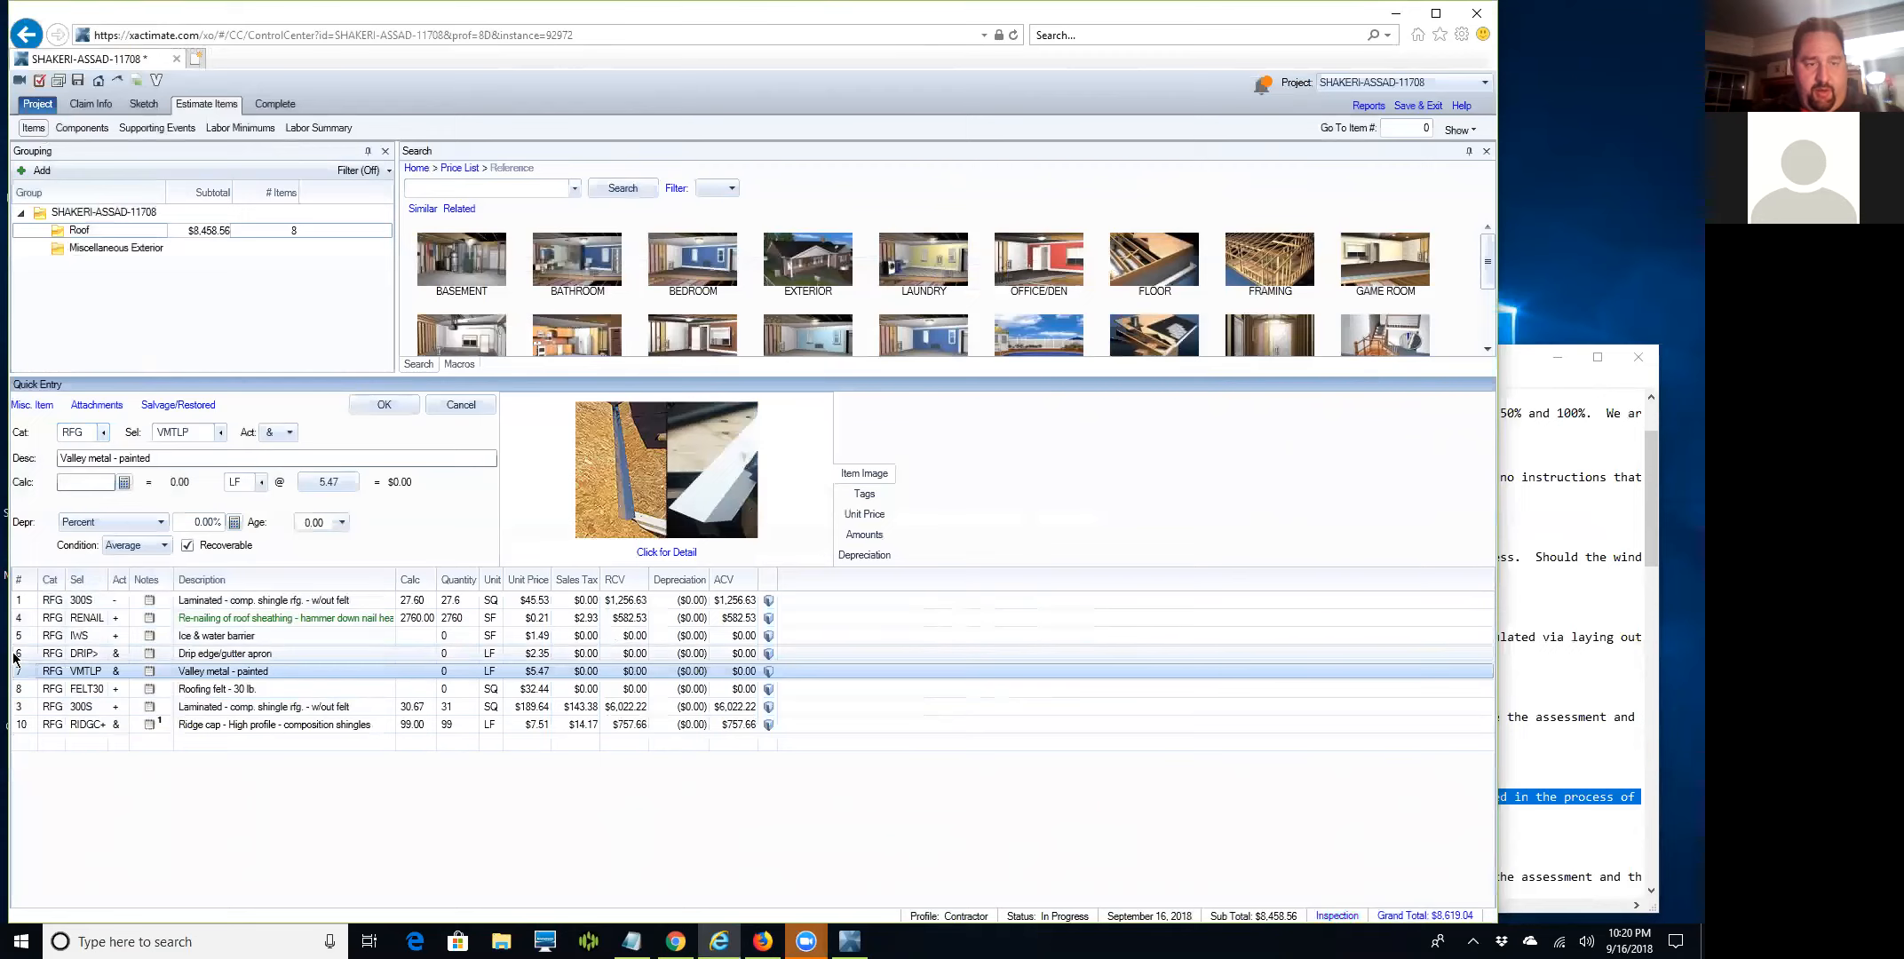
click(15, 657)
click(76, 480)
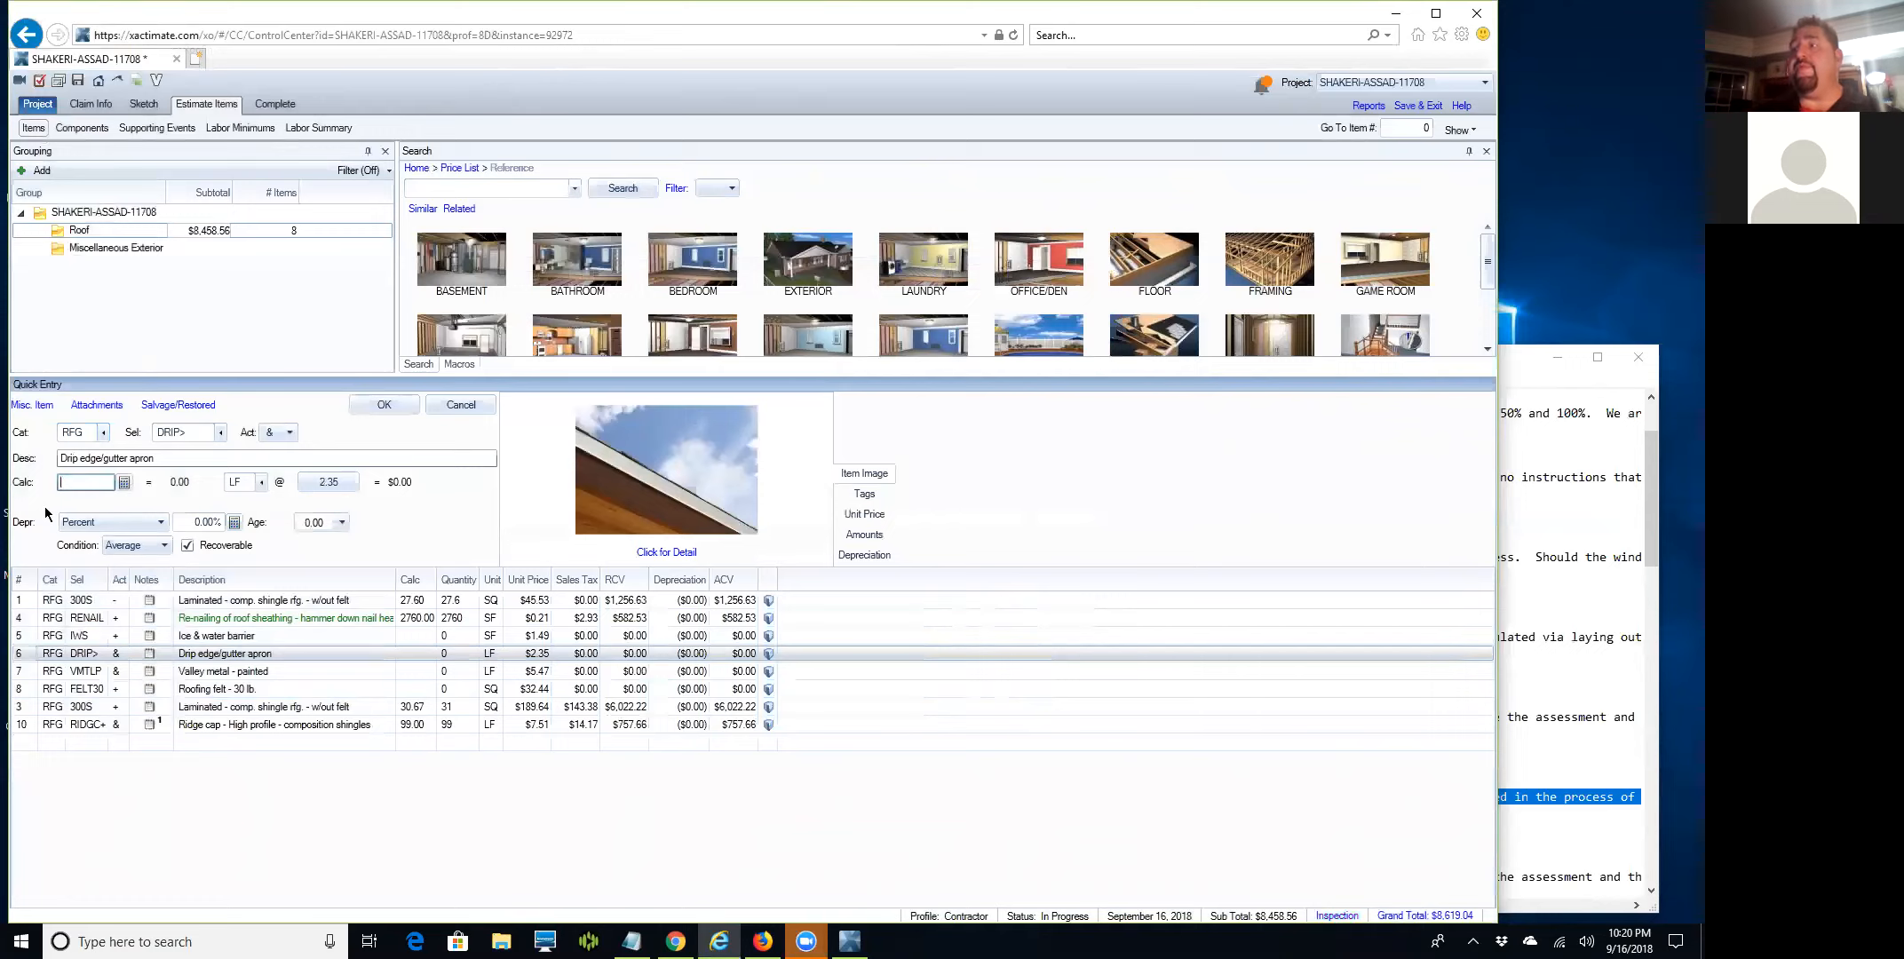
text(77)
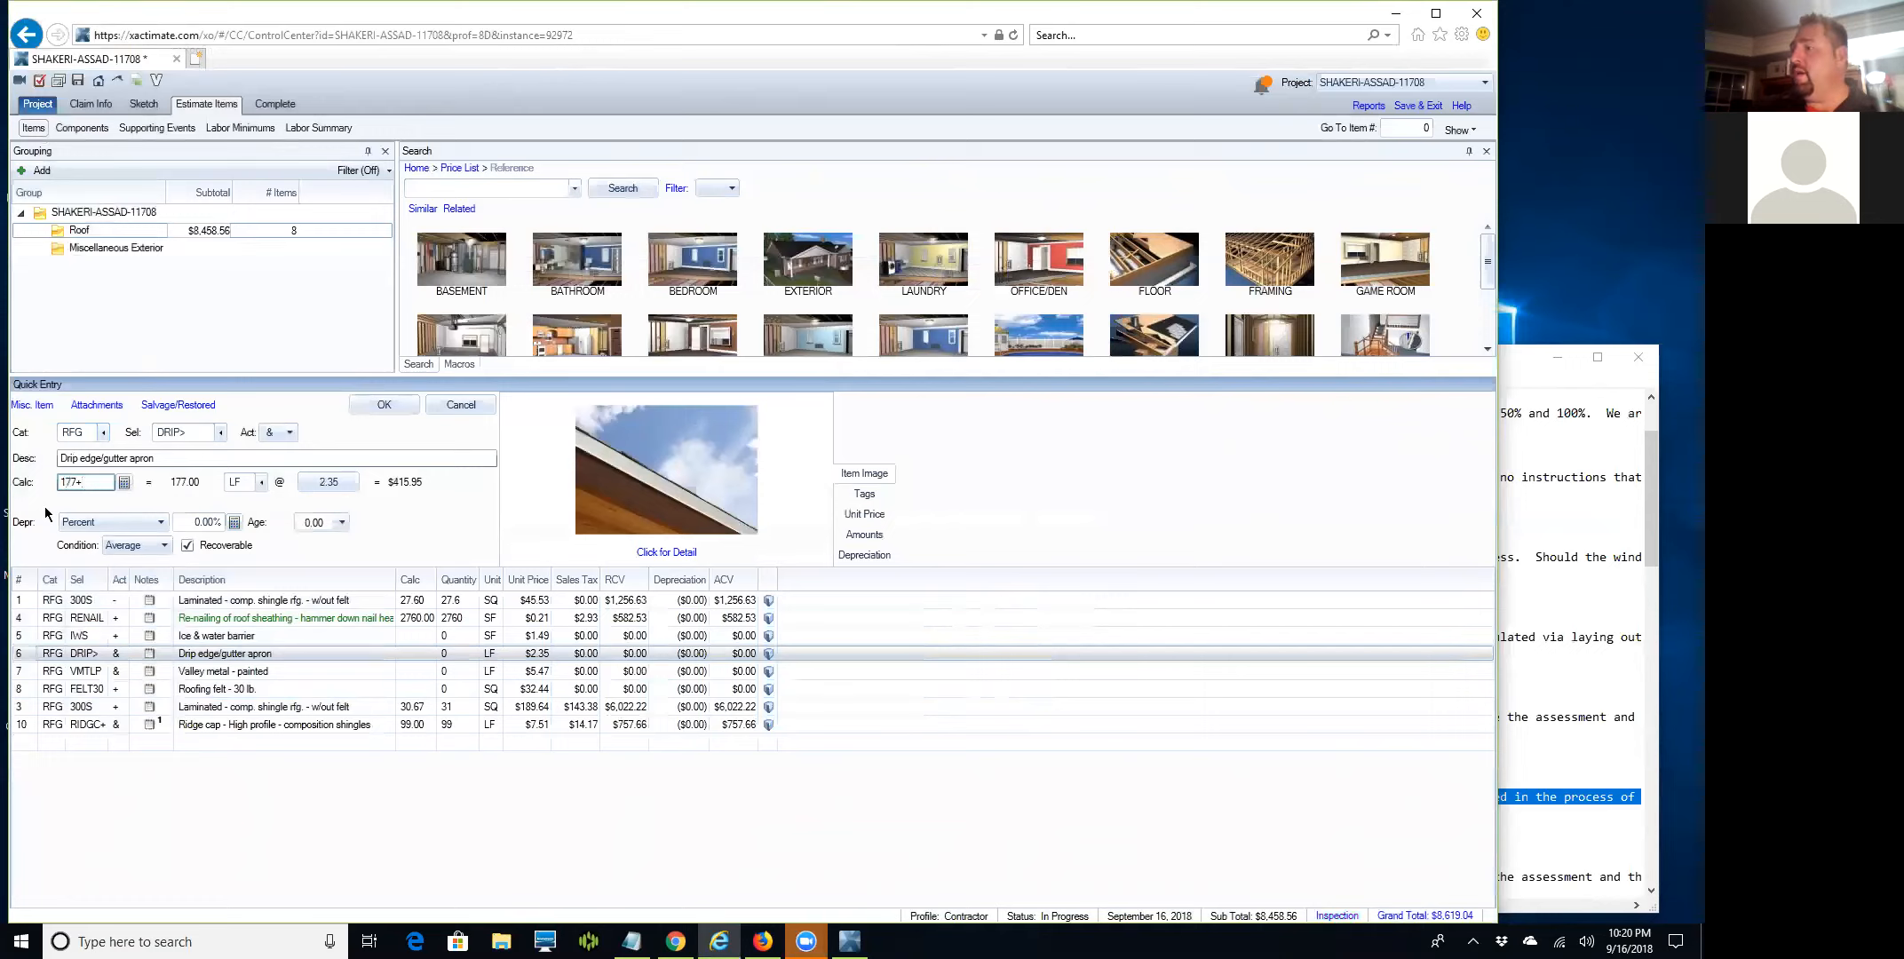
text(+169.5)
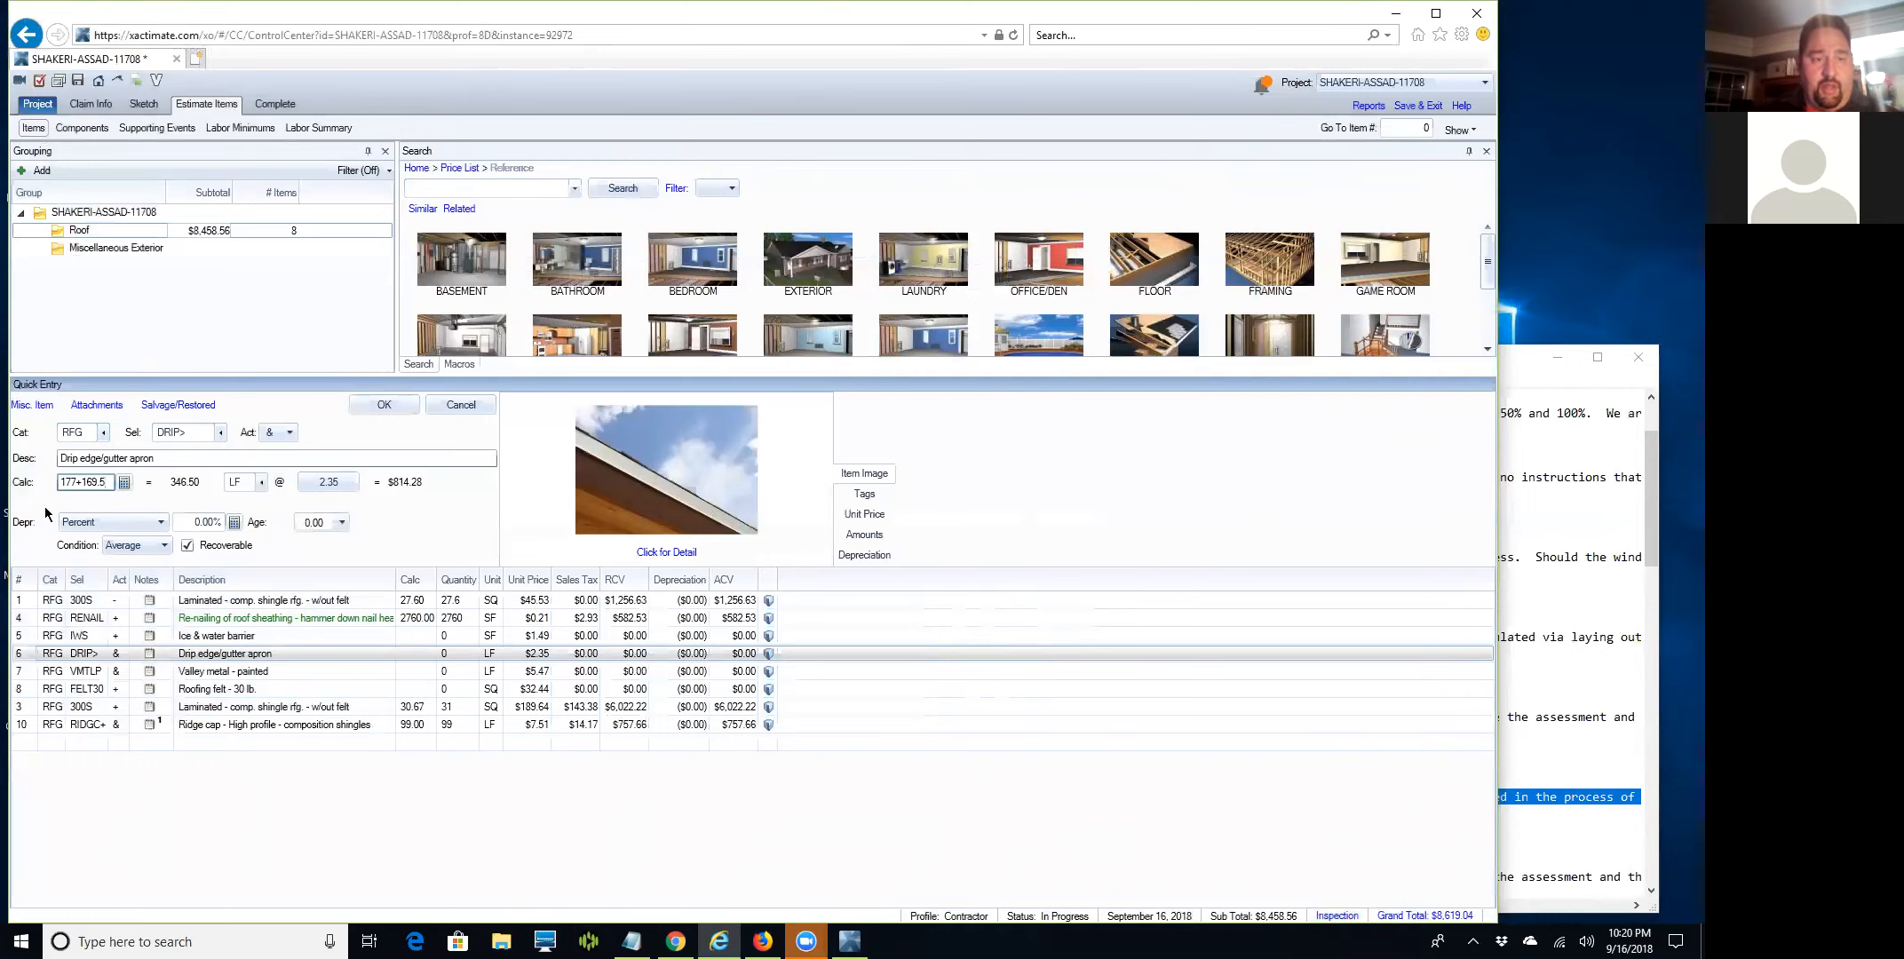
key(BackSpace)
key(BackSpace)
key(BackSpace)
key(BackSpace)
key(BackSpace)
key(BackSpace)
key(BackSpace)
key(BackSpace)
key(BackSpace)
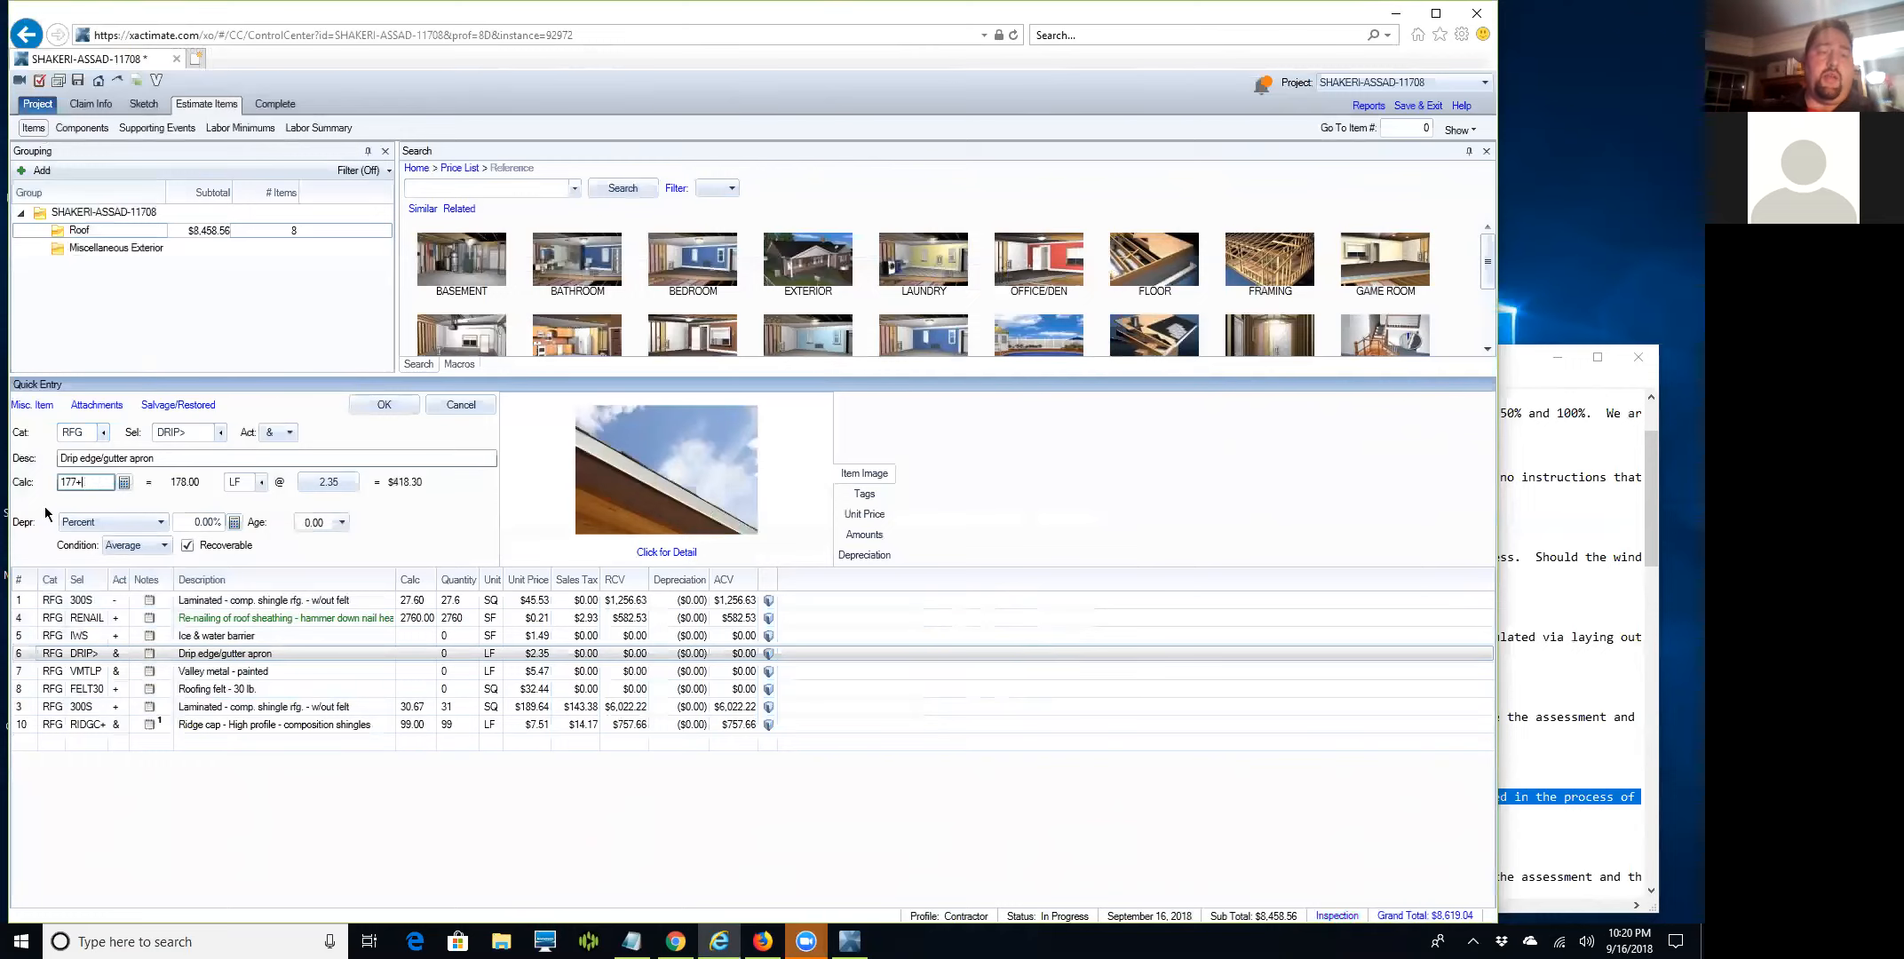
text(346.5)
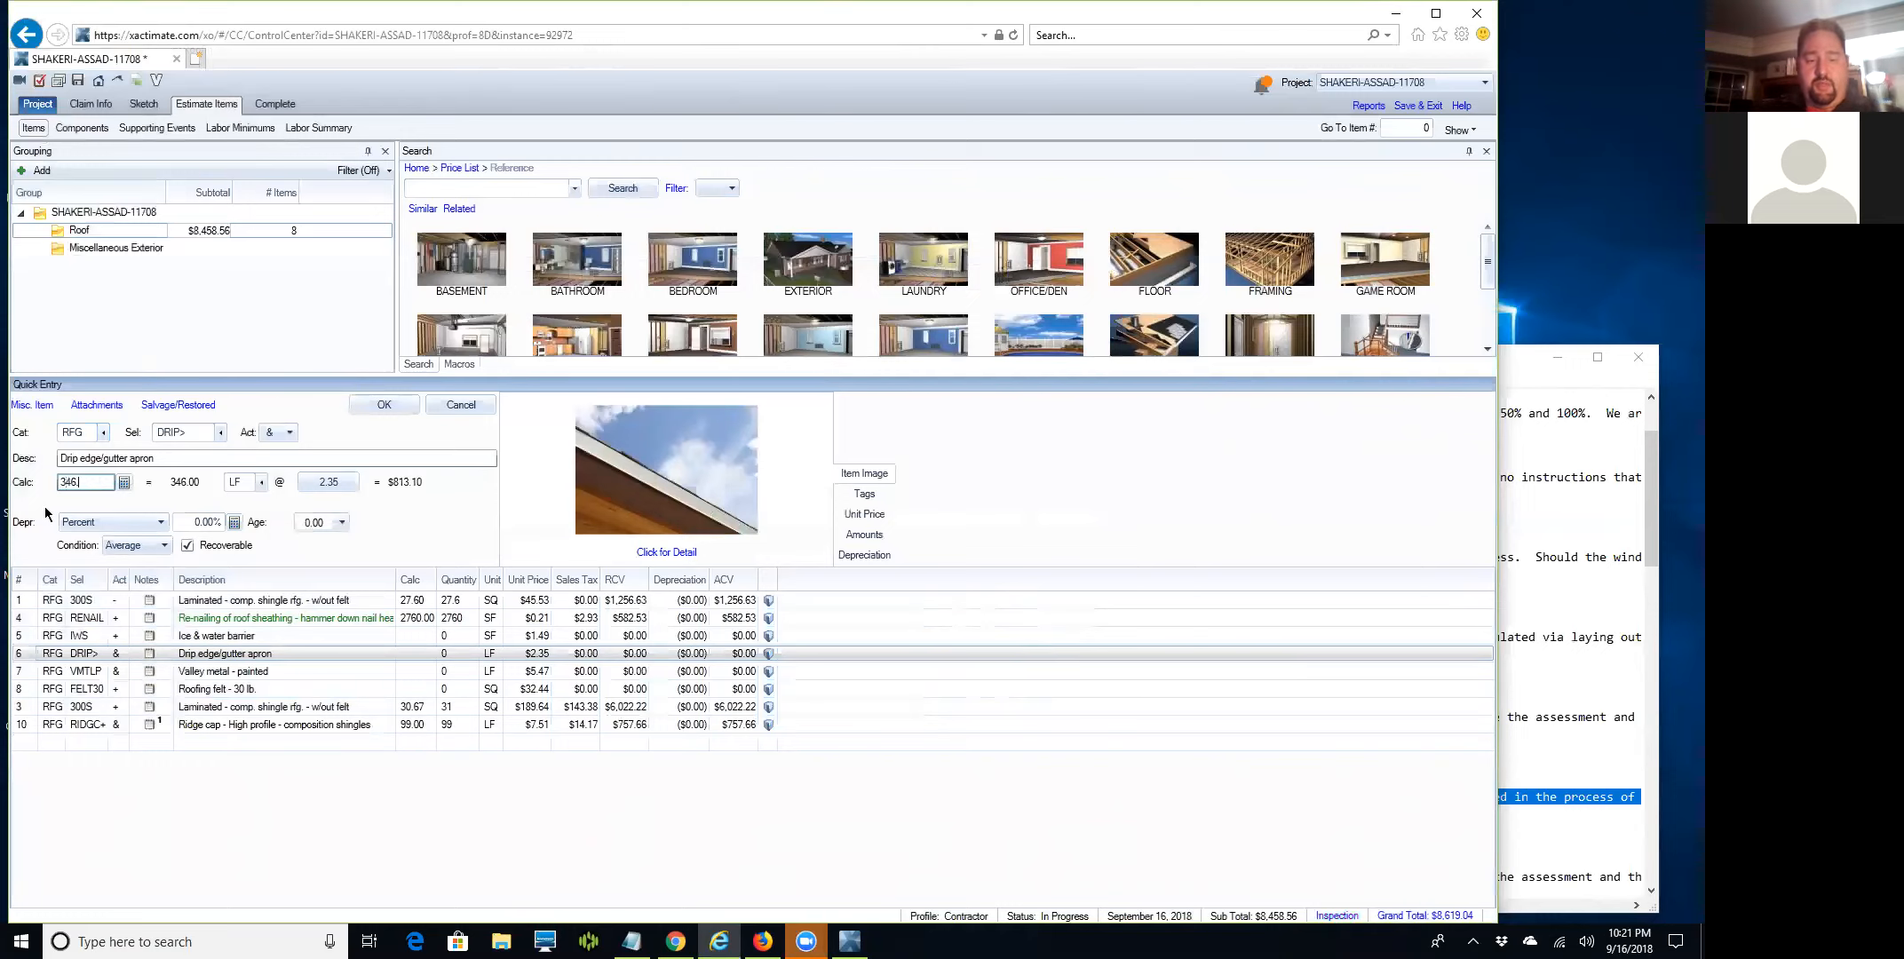
key(Return)
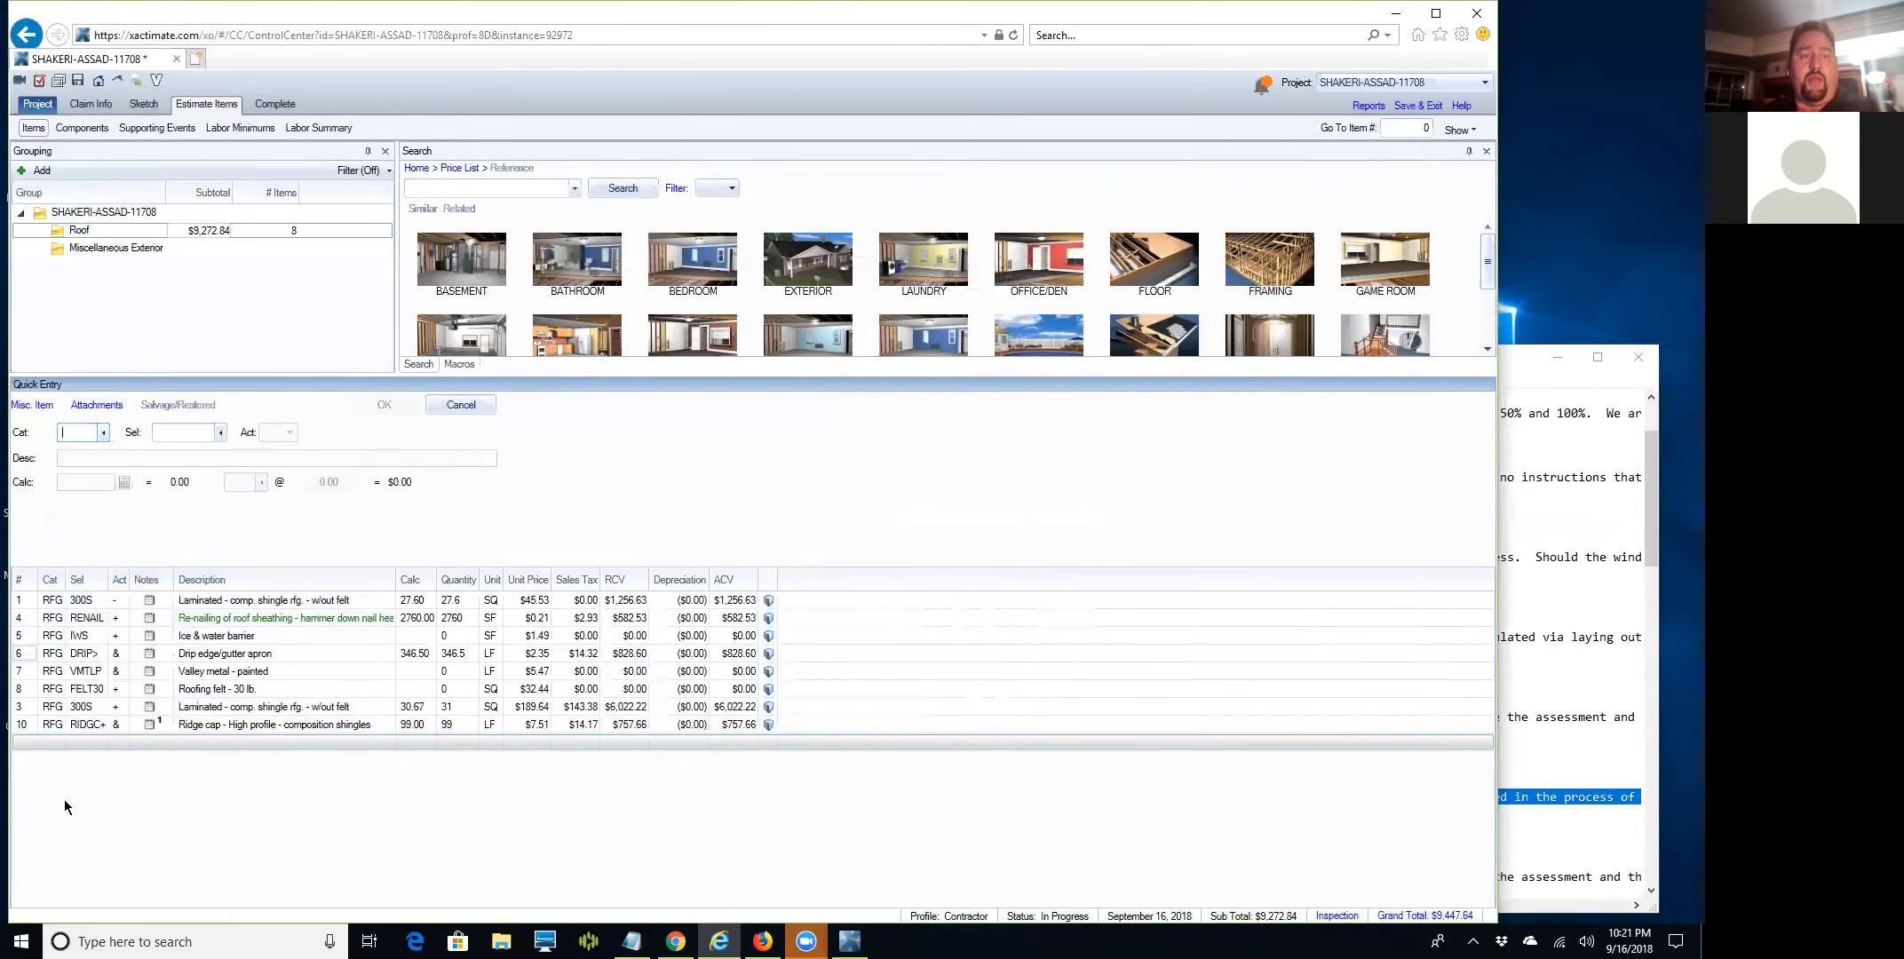
click(423, 187)
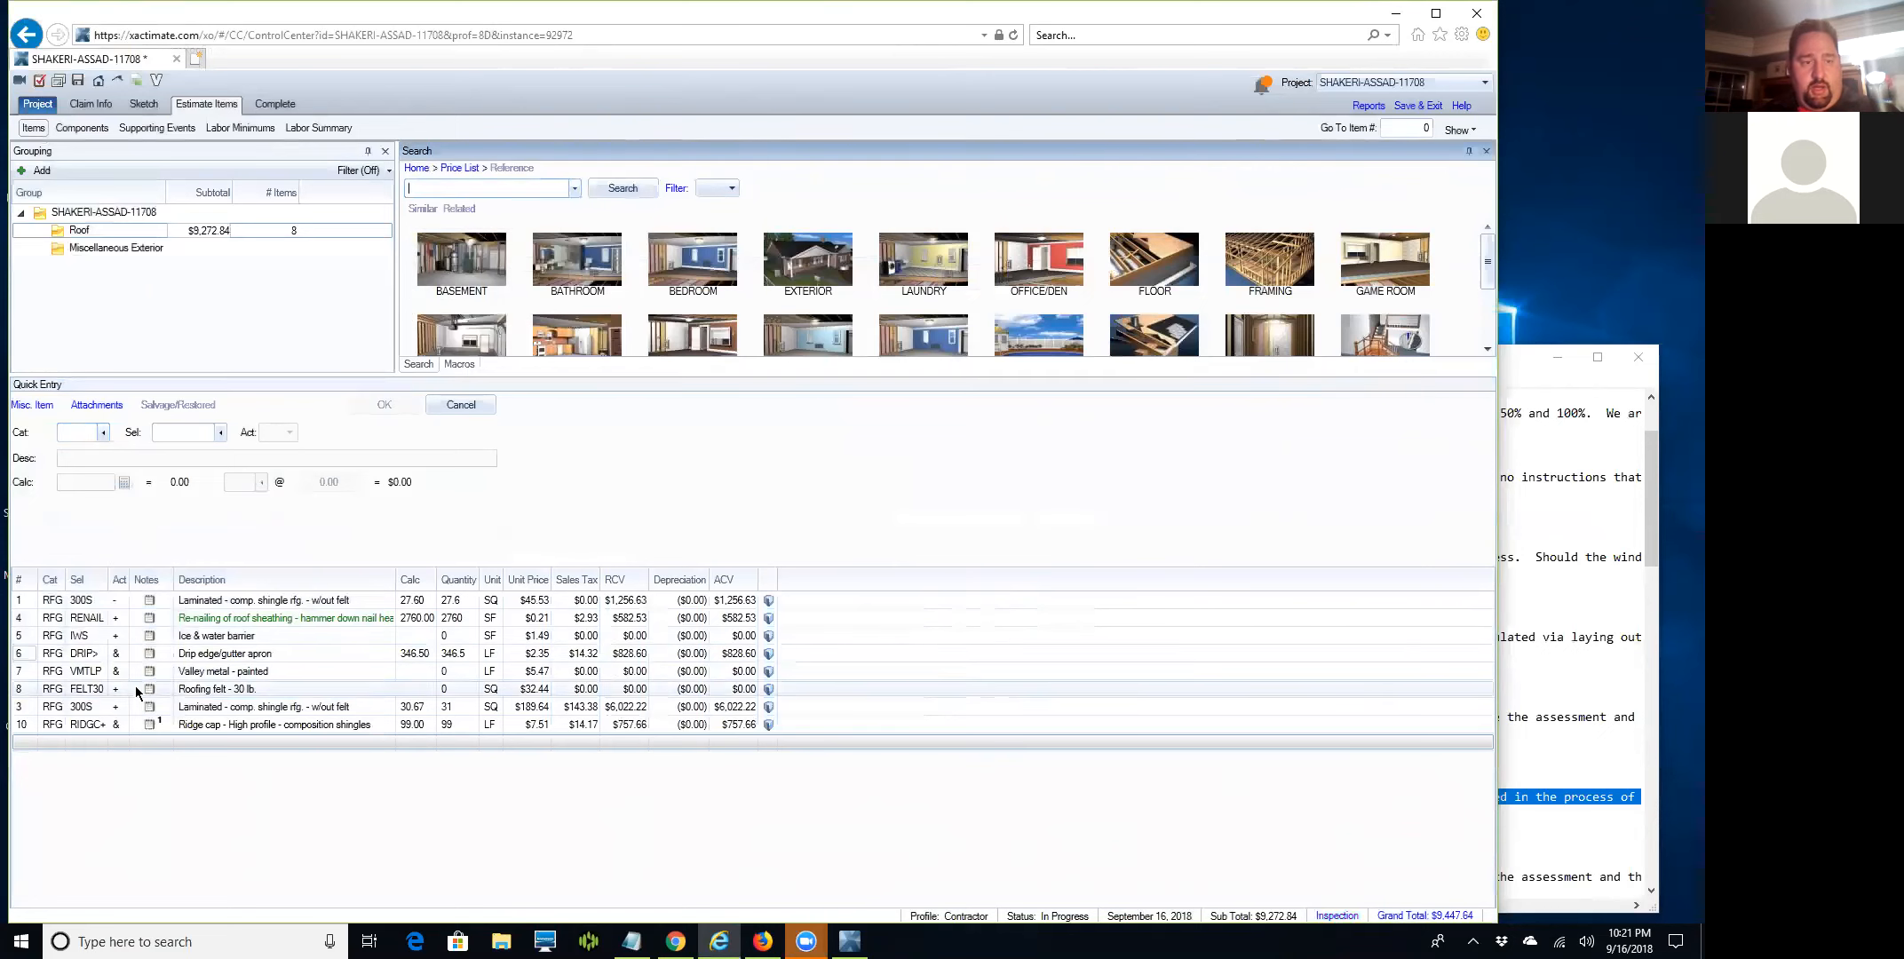
Enter 70 LF for the painted valley metal (VMTLP) line.
click(14, 672)
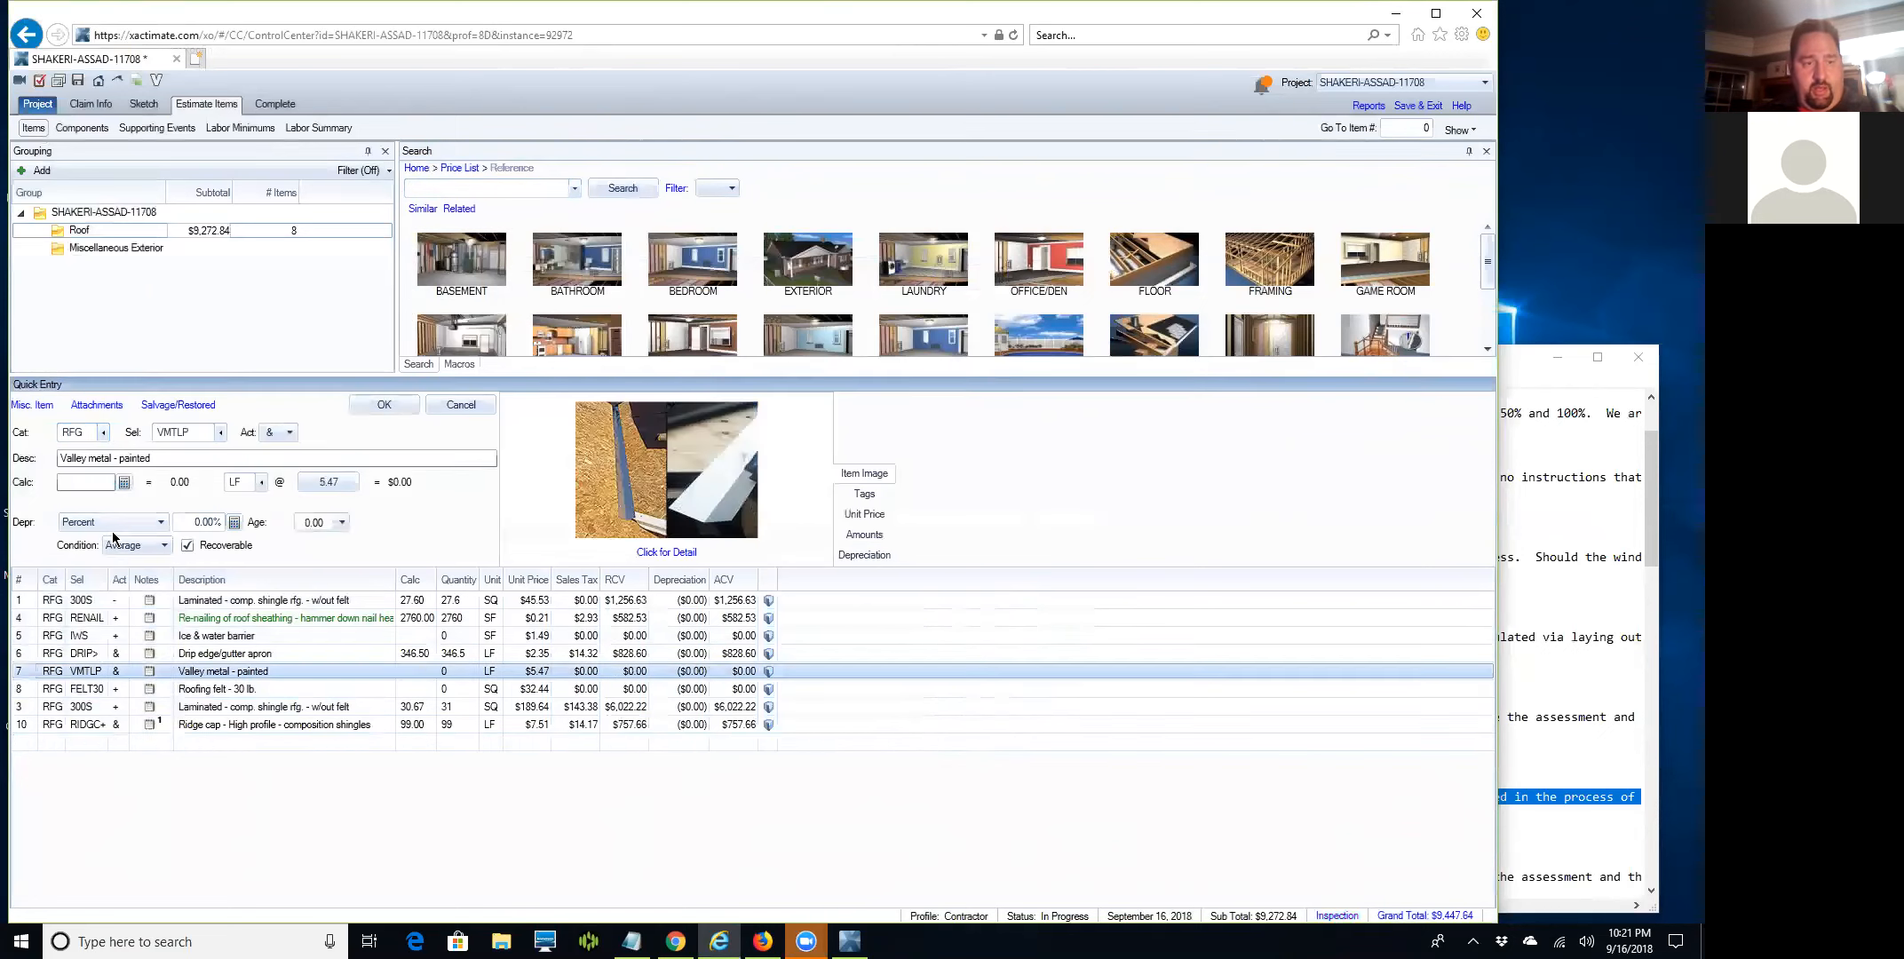
click(86, 482)
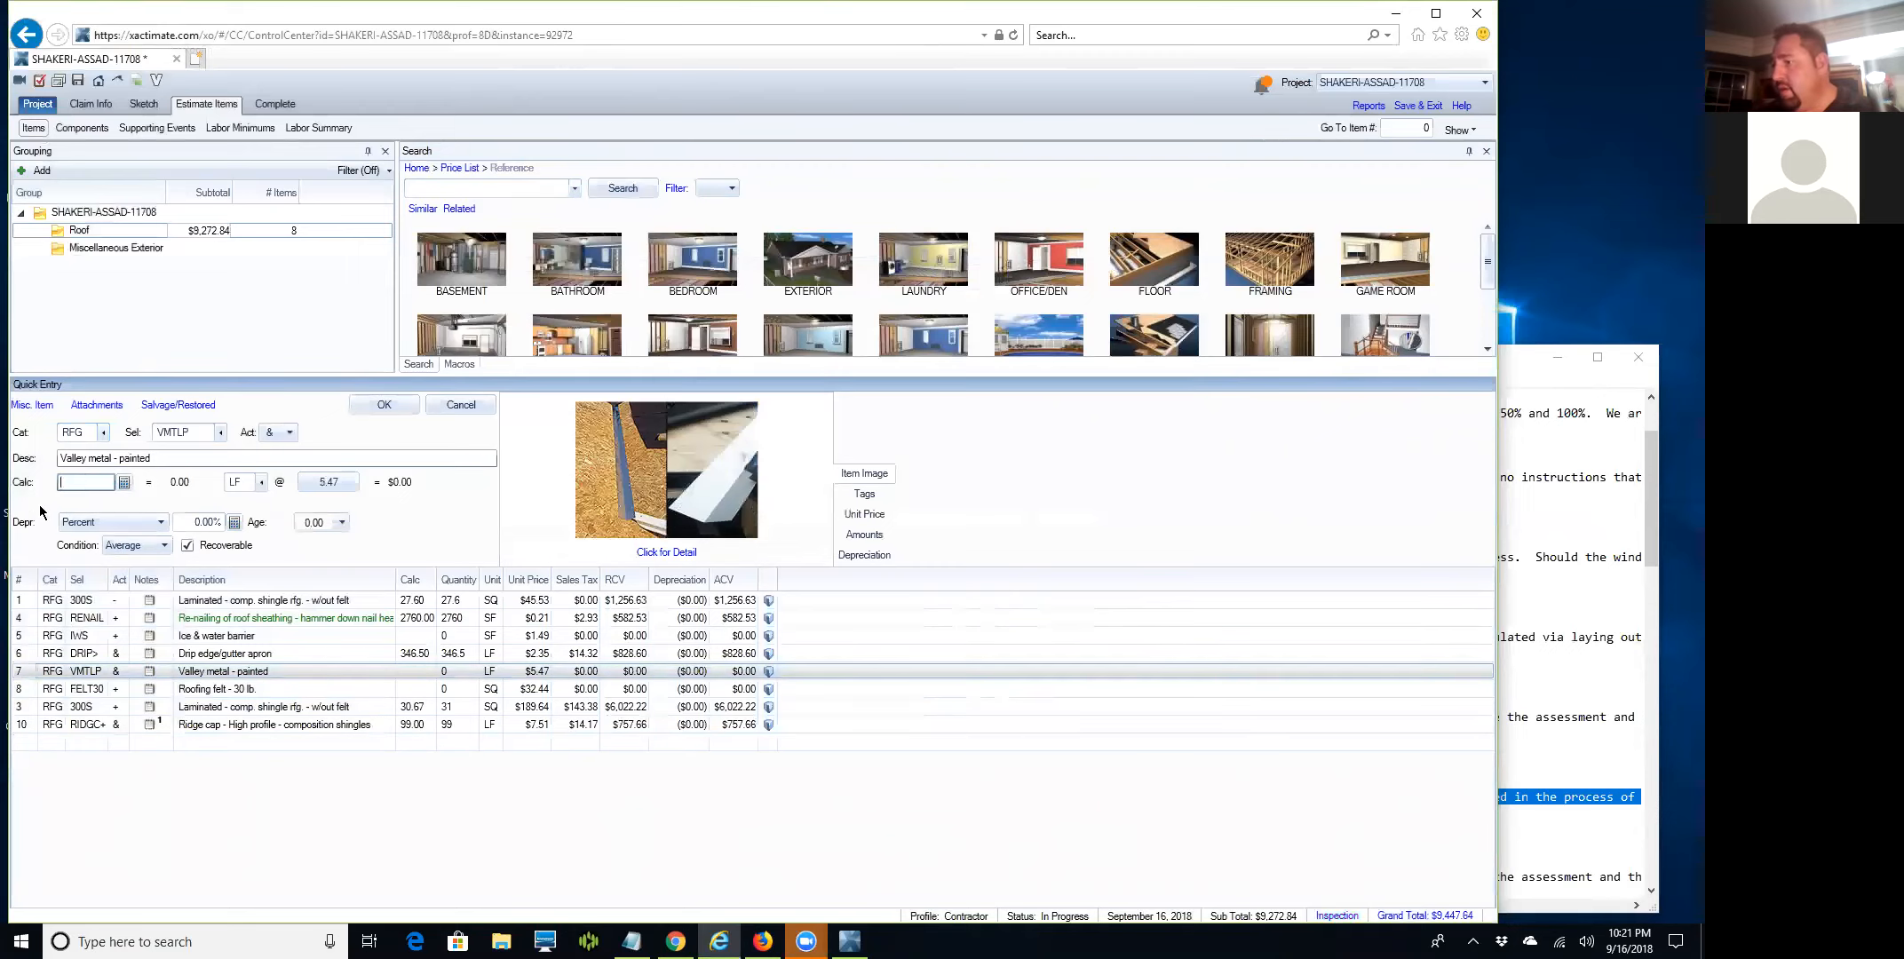
text(70.0)
key(Return)
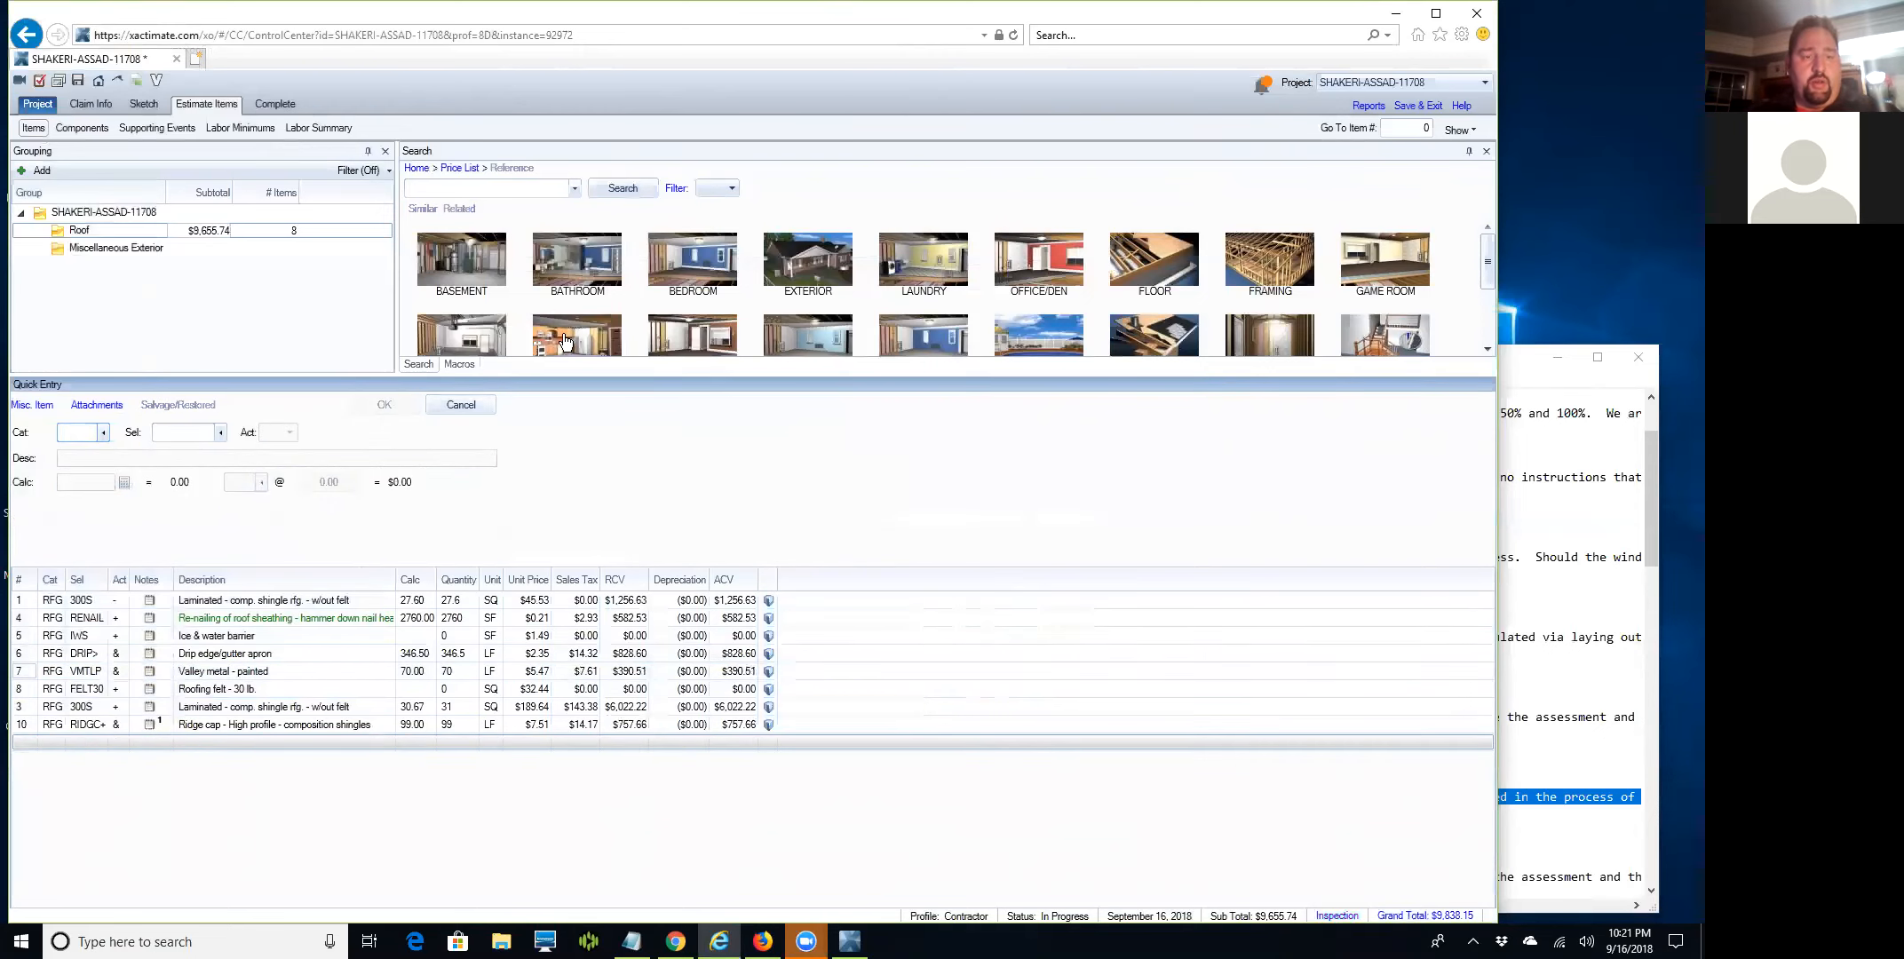
click(520, 188)
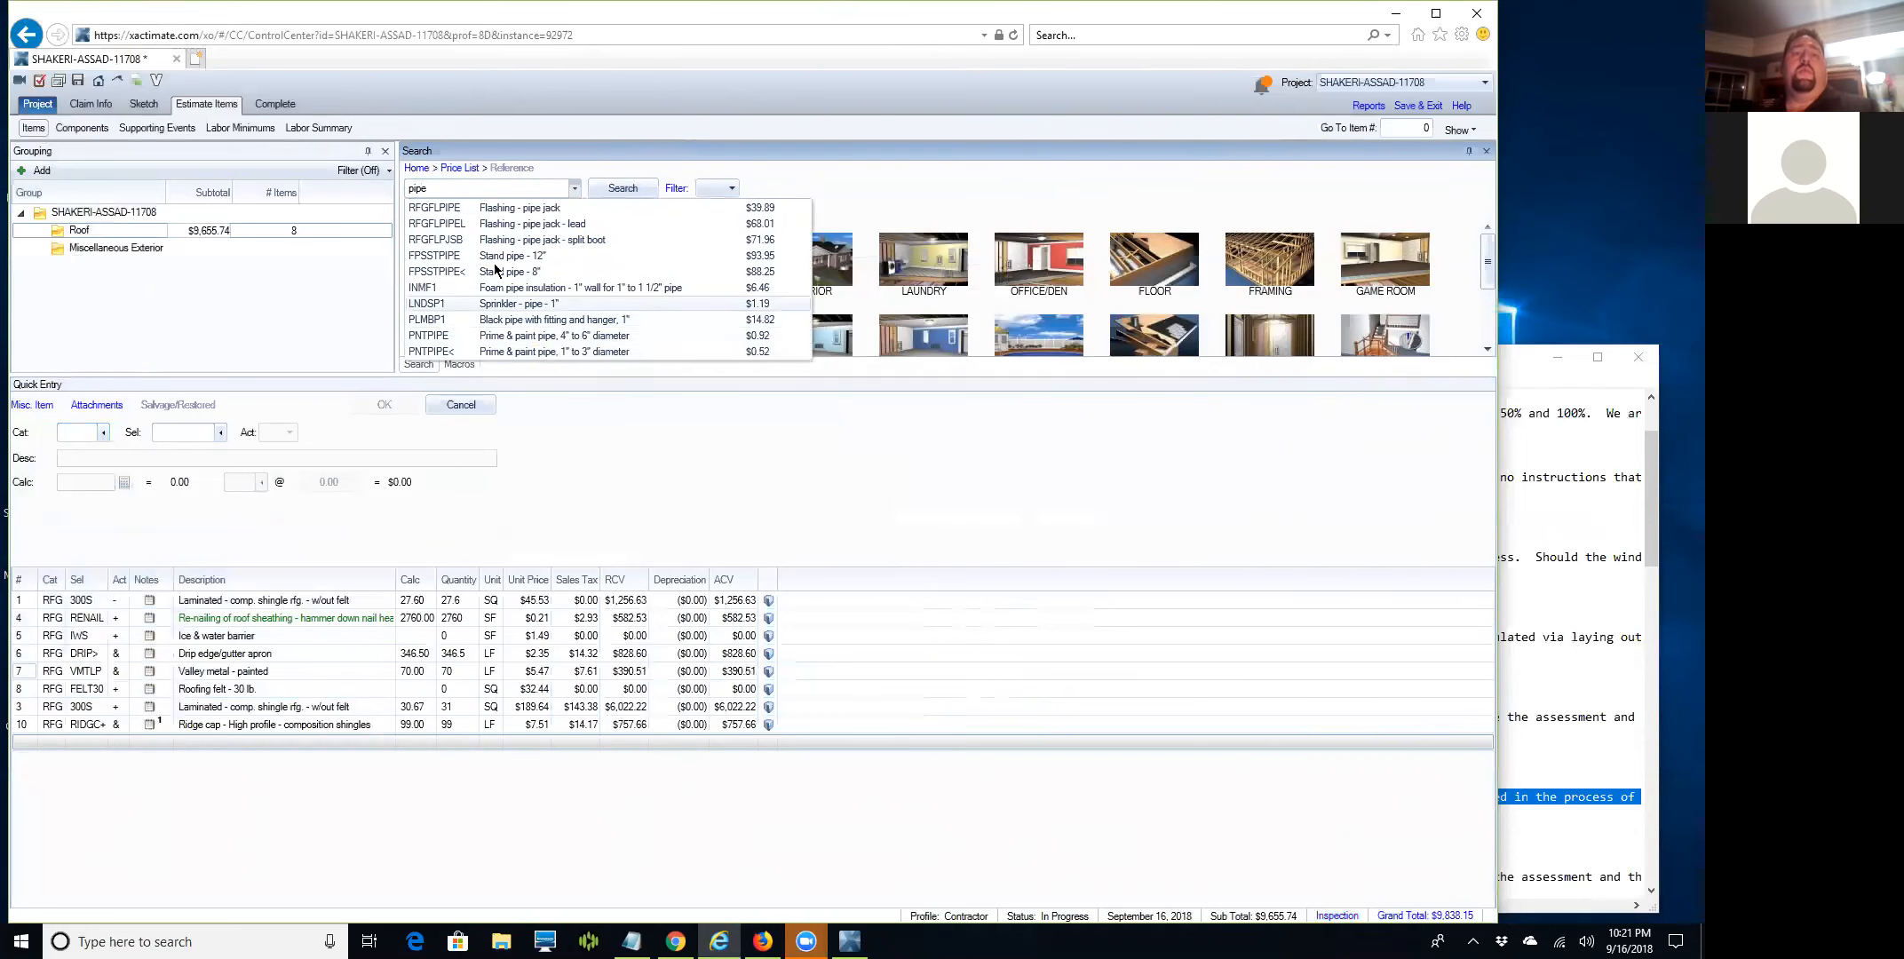
Add 'Flashing - pipe jack' to the Roof group at 4 EA.
click(493, 210)
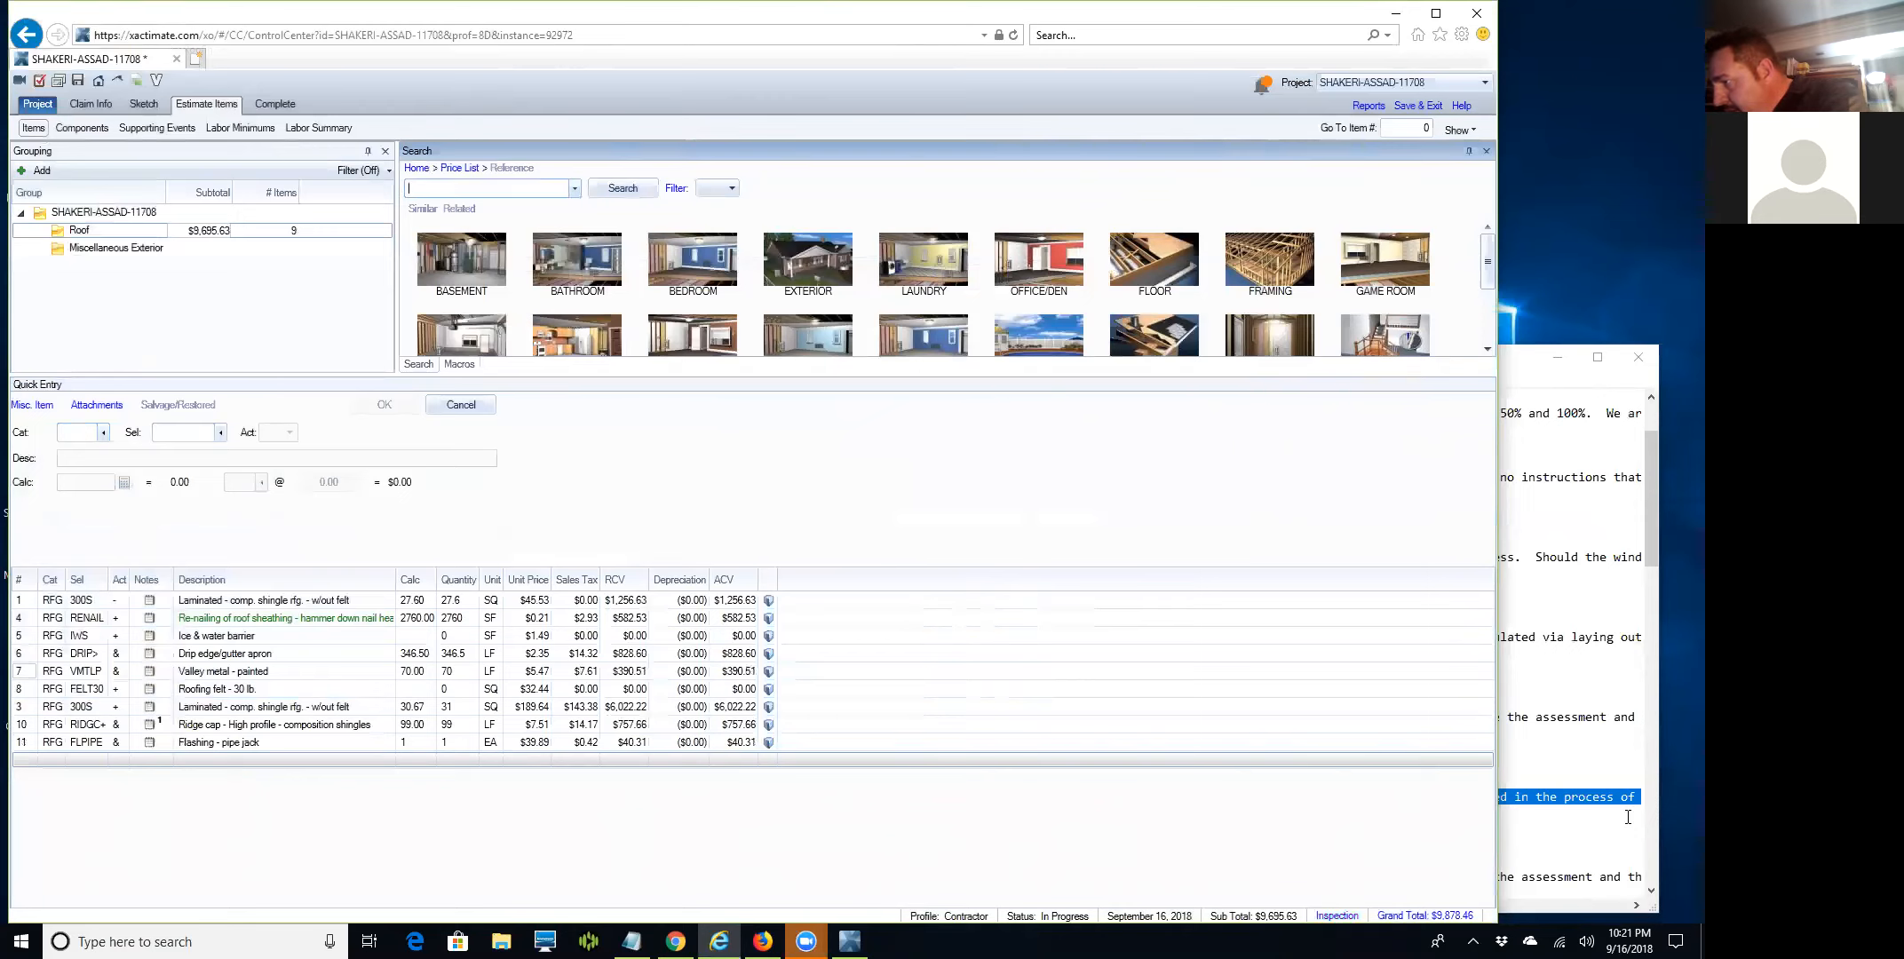
click(26, 743)
click(76, 483)
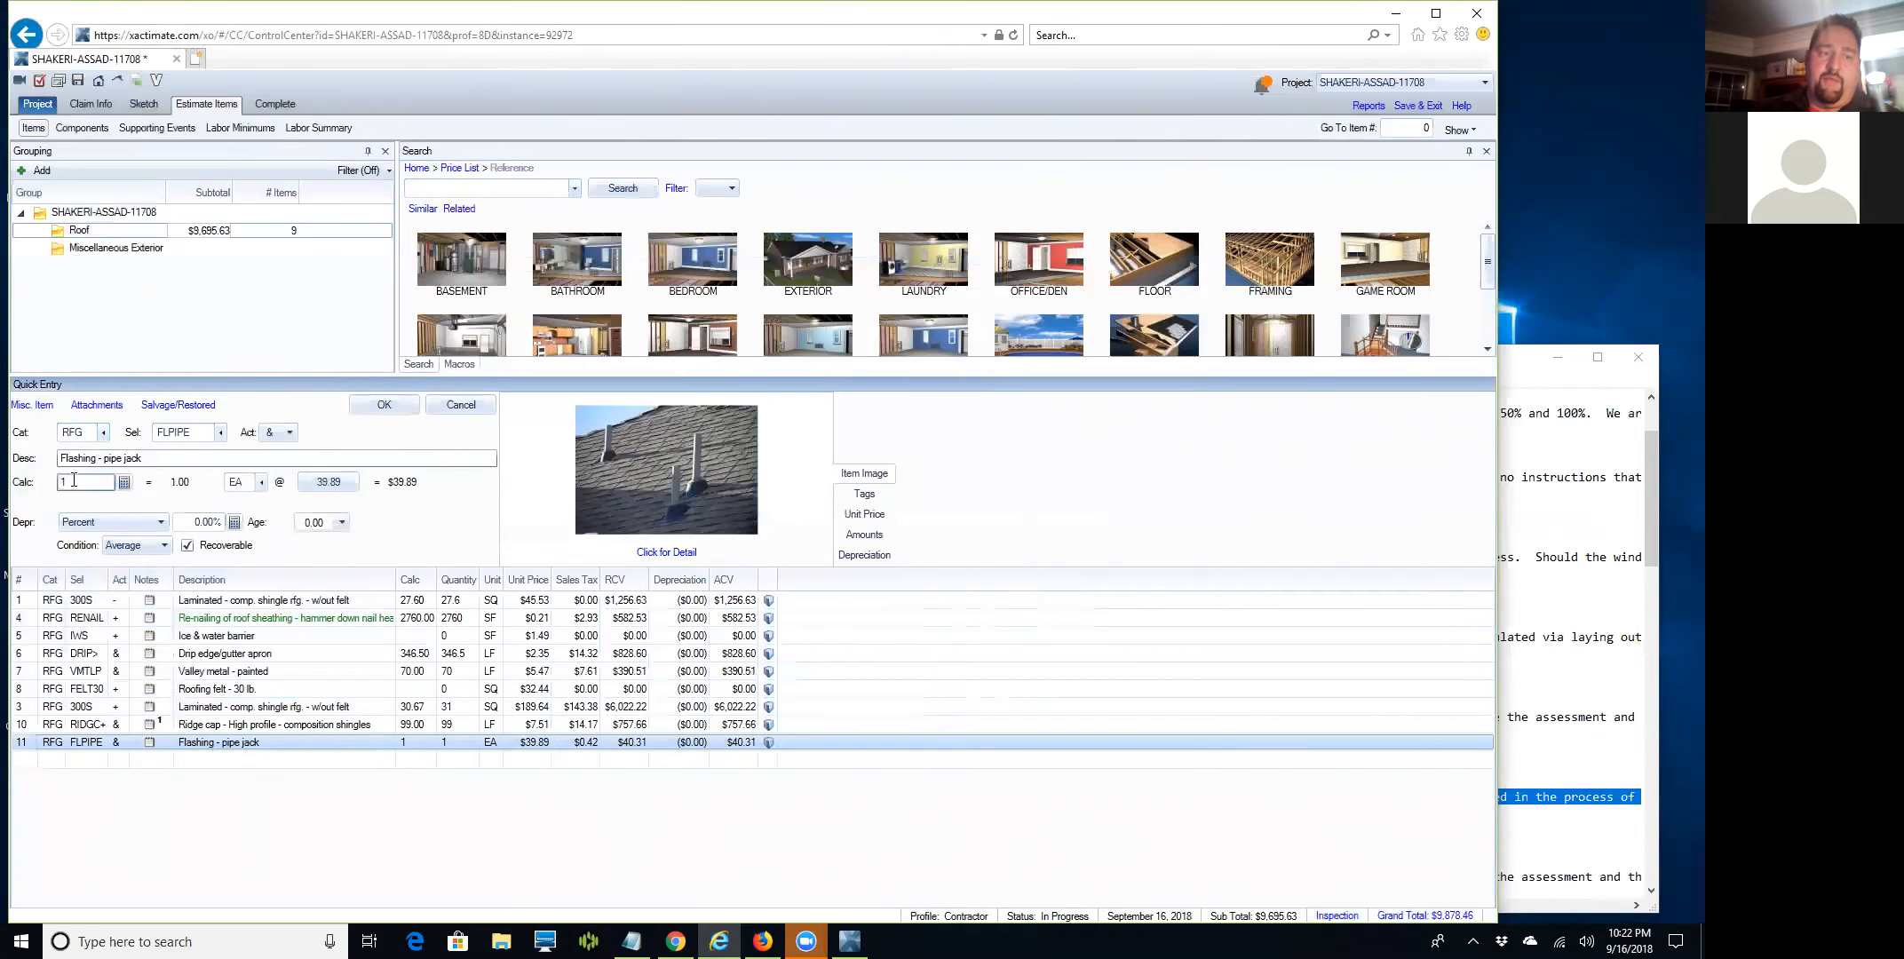
text(4)
key(Return)
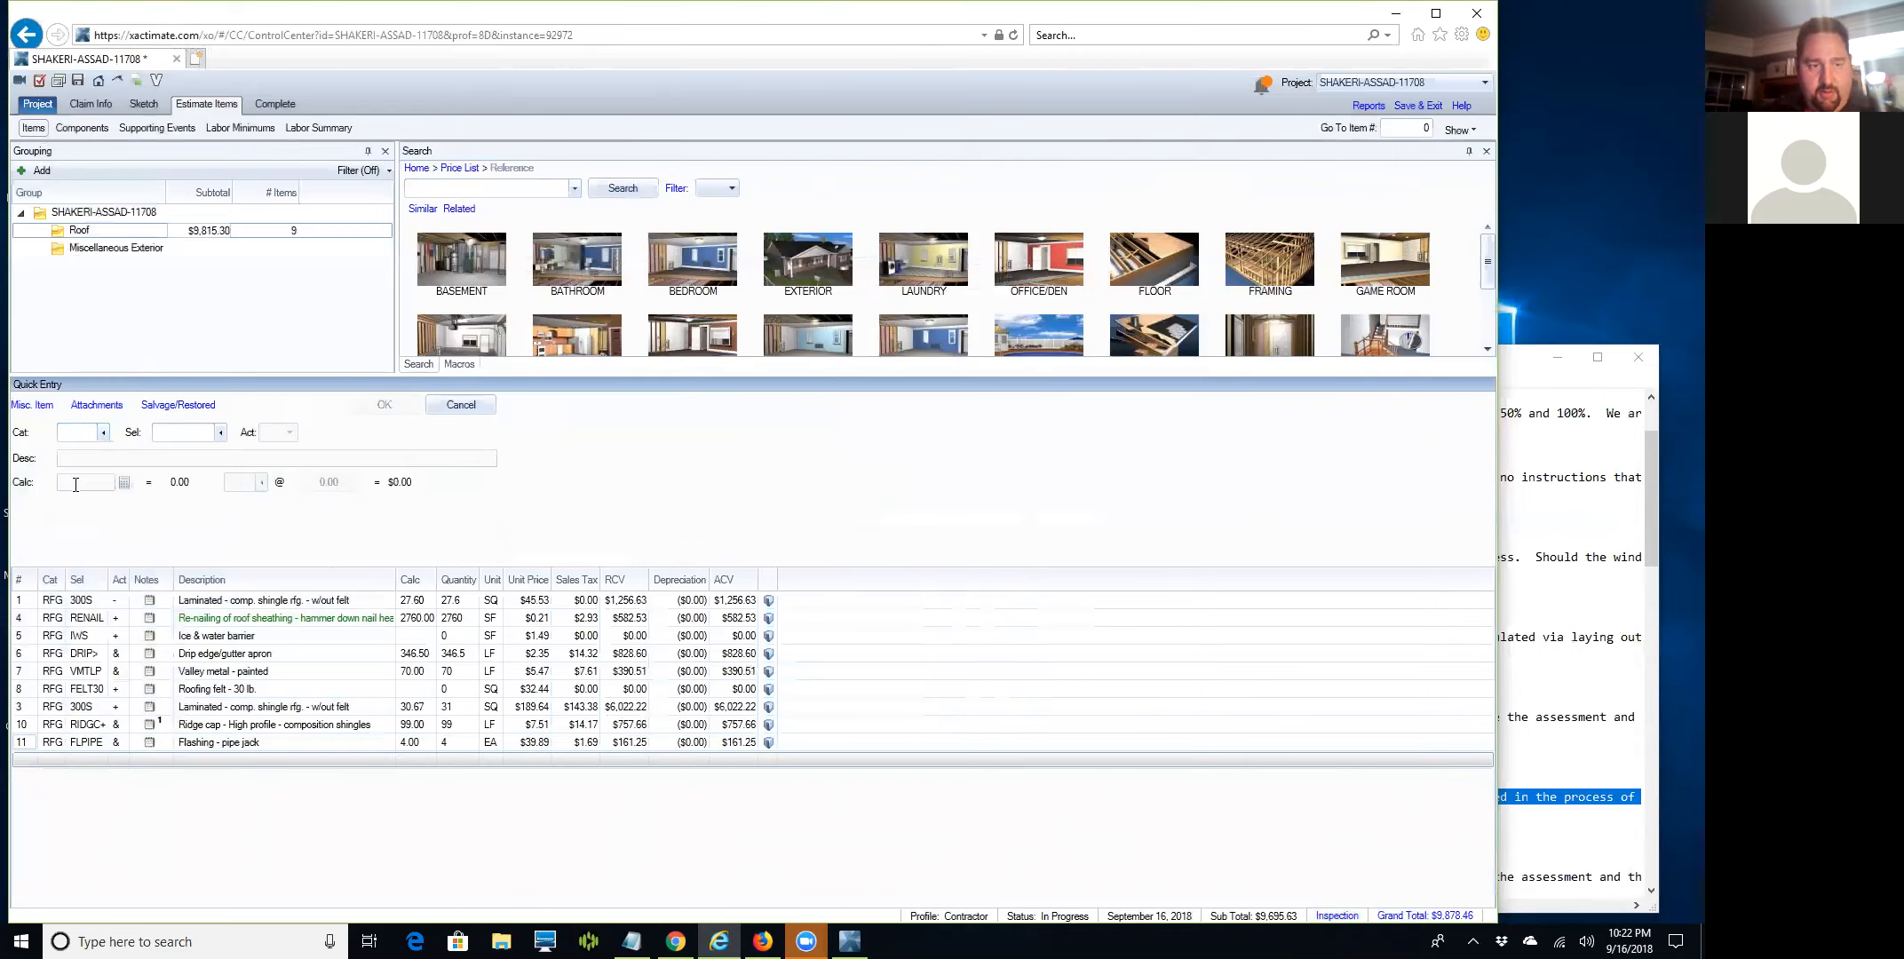
Search the price list for 'furnace', dismissing the attachment upload warning along the way.
click(439, 188)
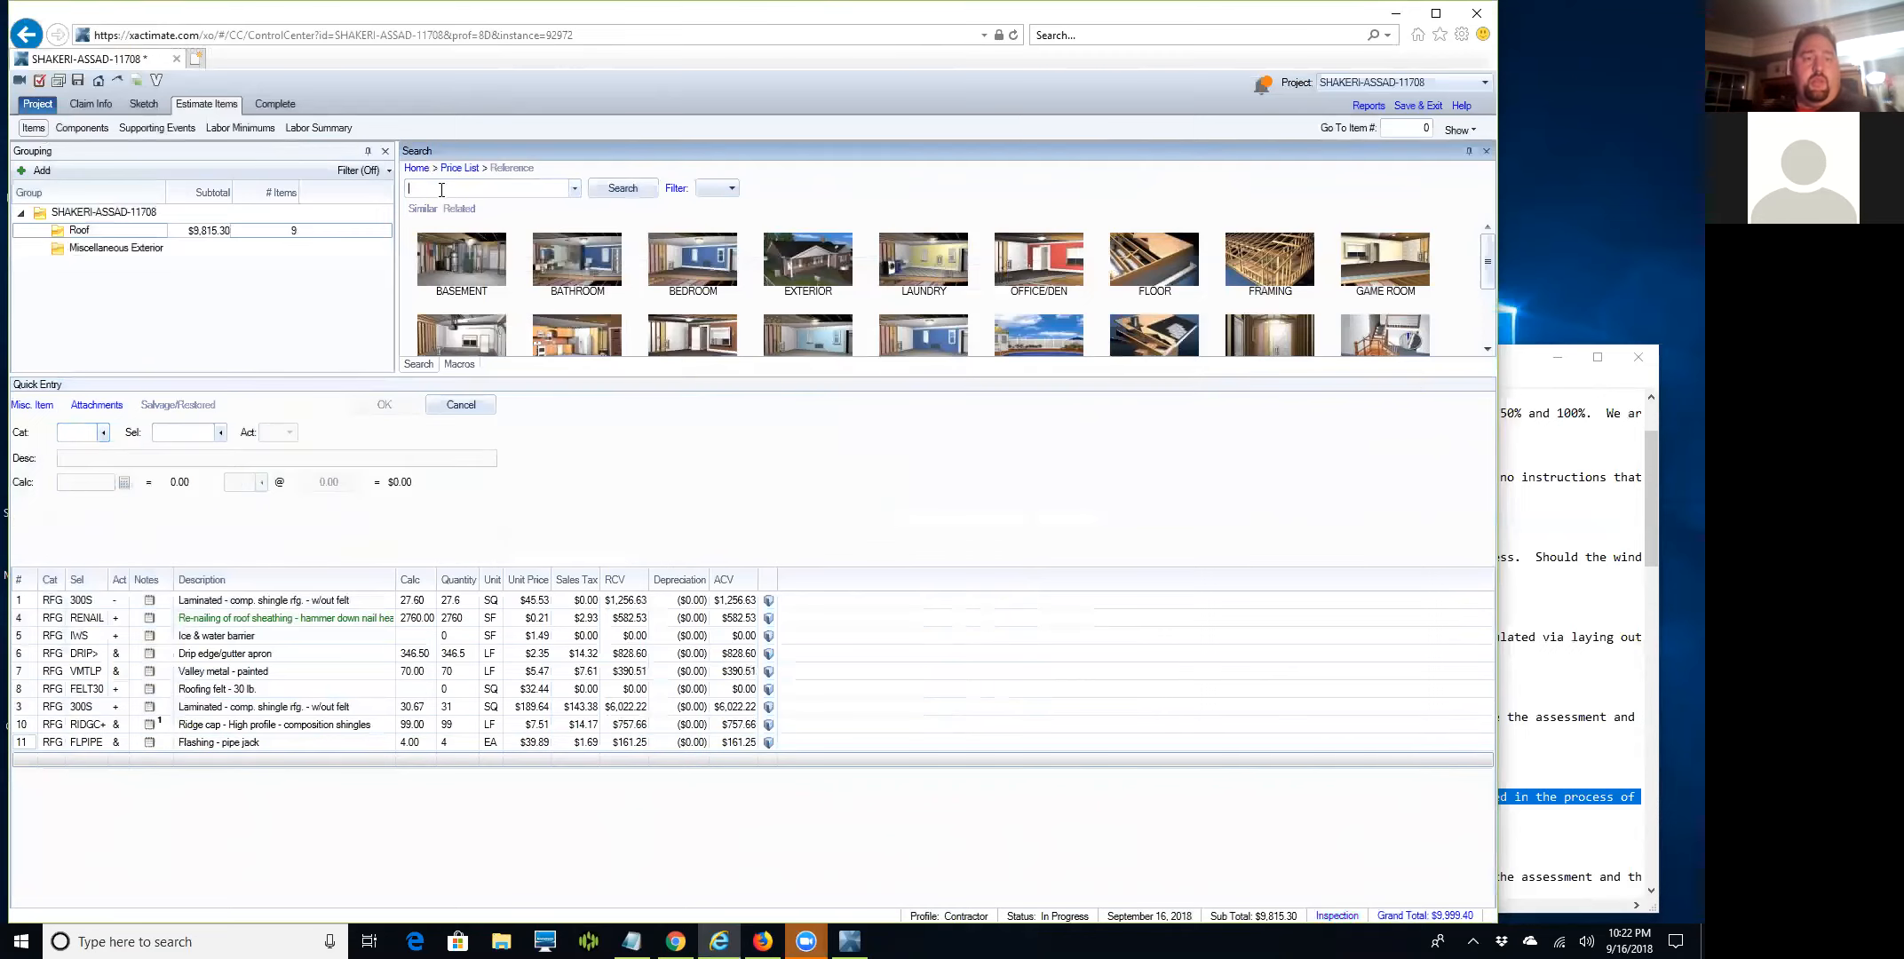
text(fyurance)
key(BackSpace)
key(BackSpace)
key(BackSpace)
key(BackSpace)
key(BackSpace)
key(BackSpace)
key(BackSpace)
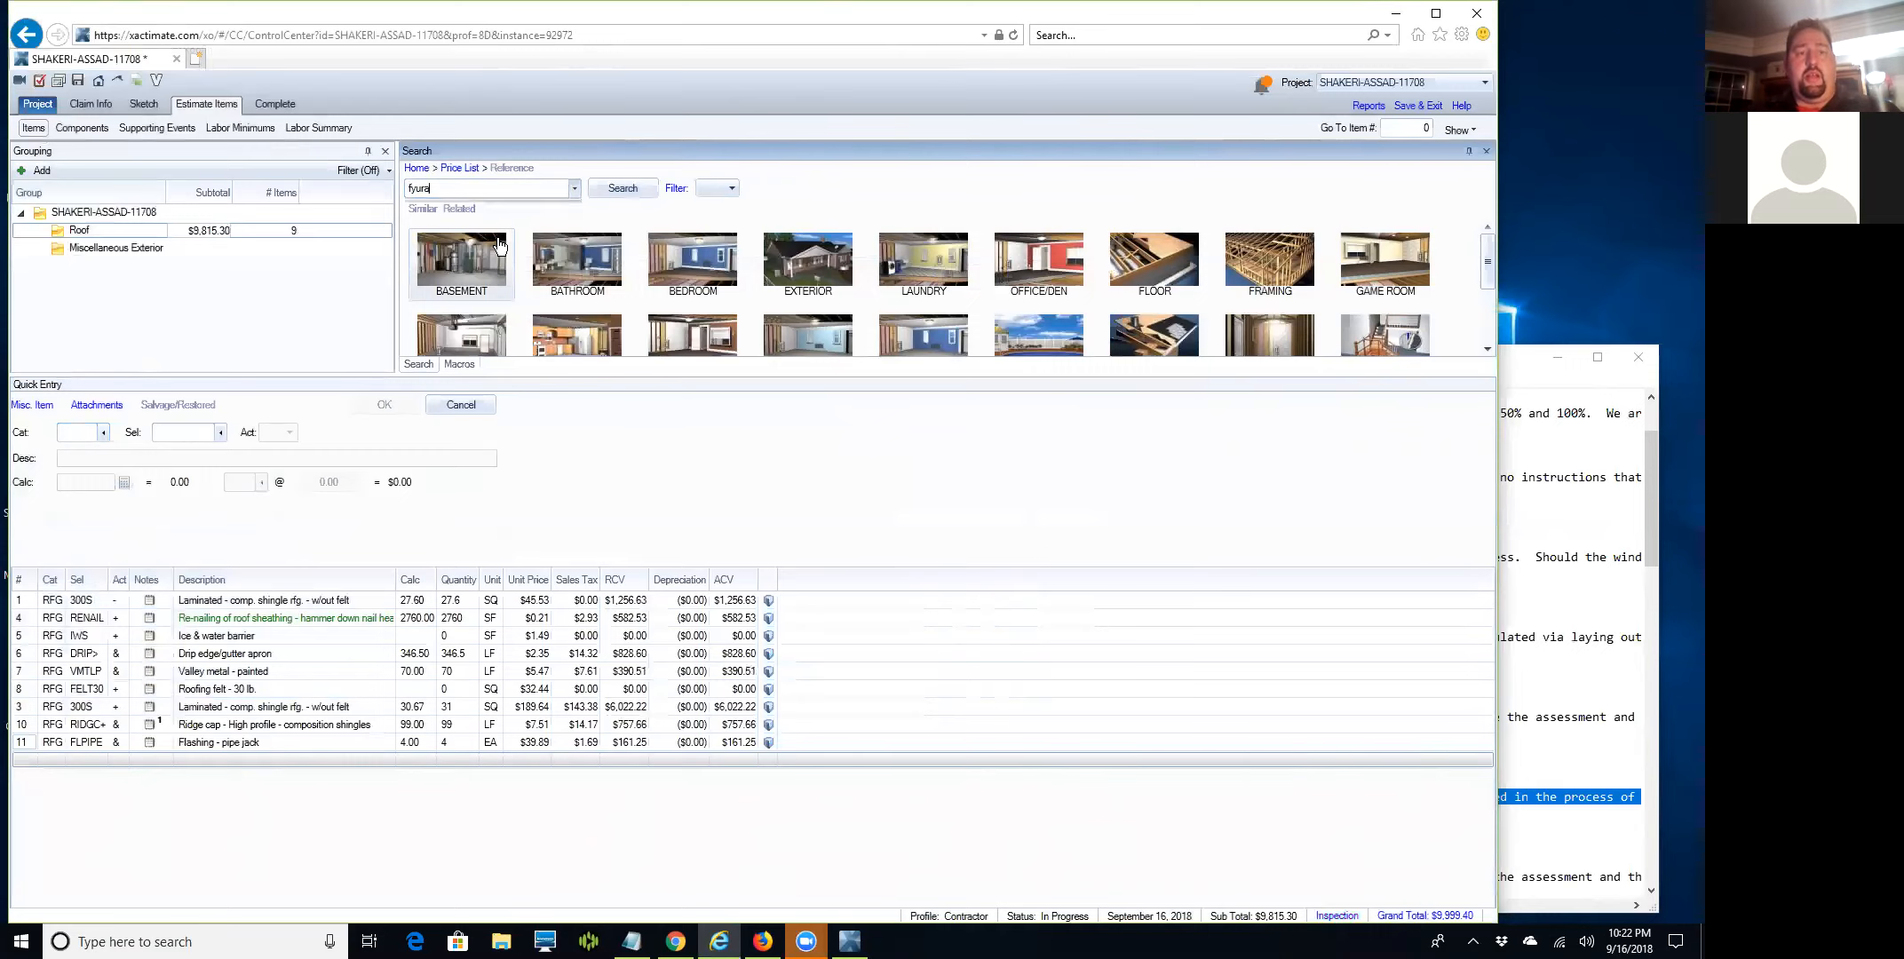
text(urnac)
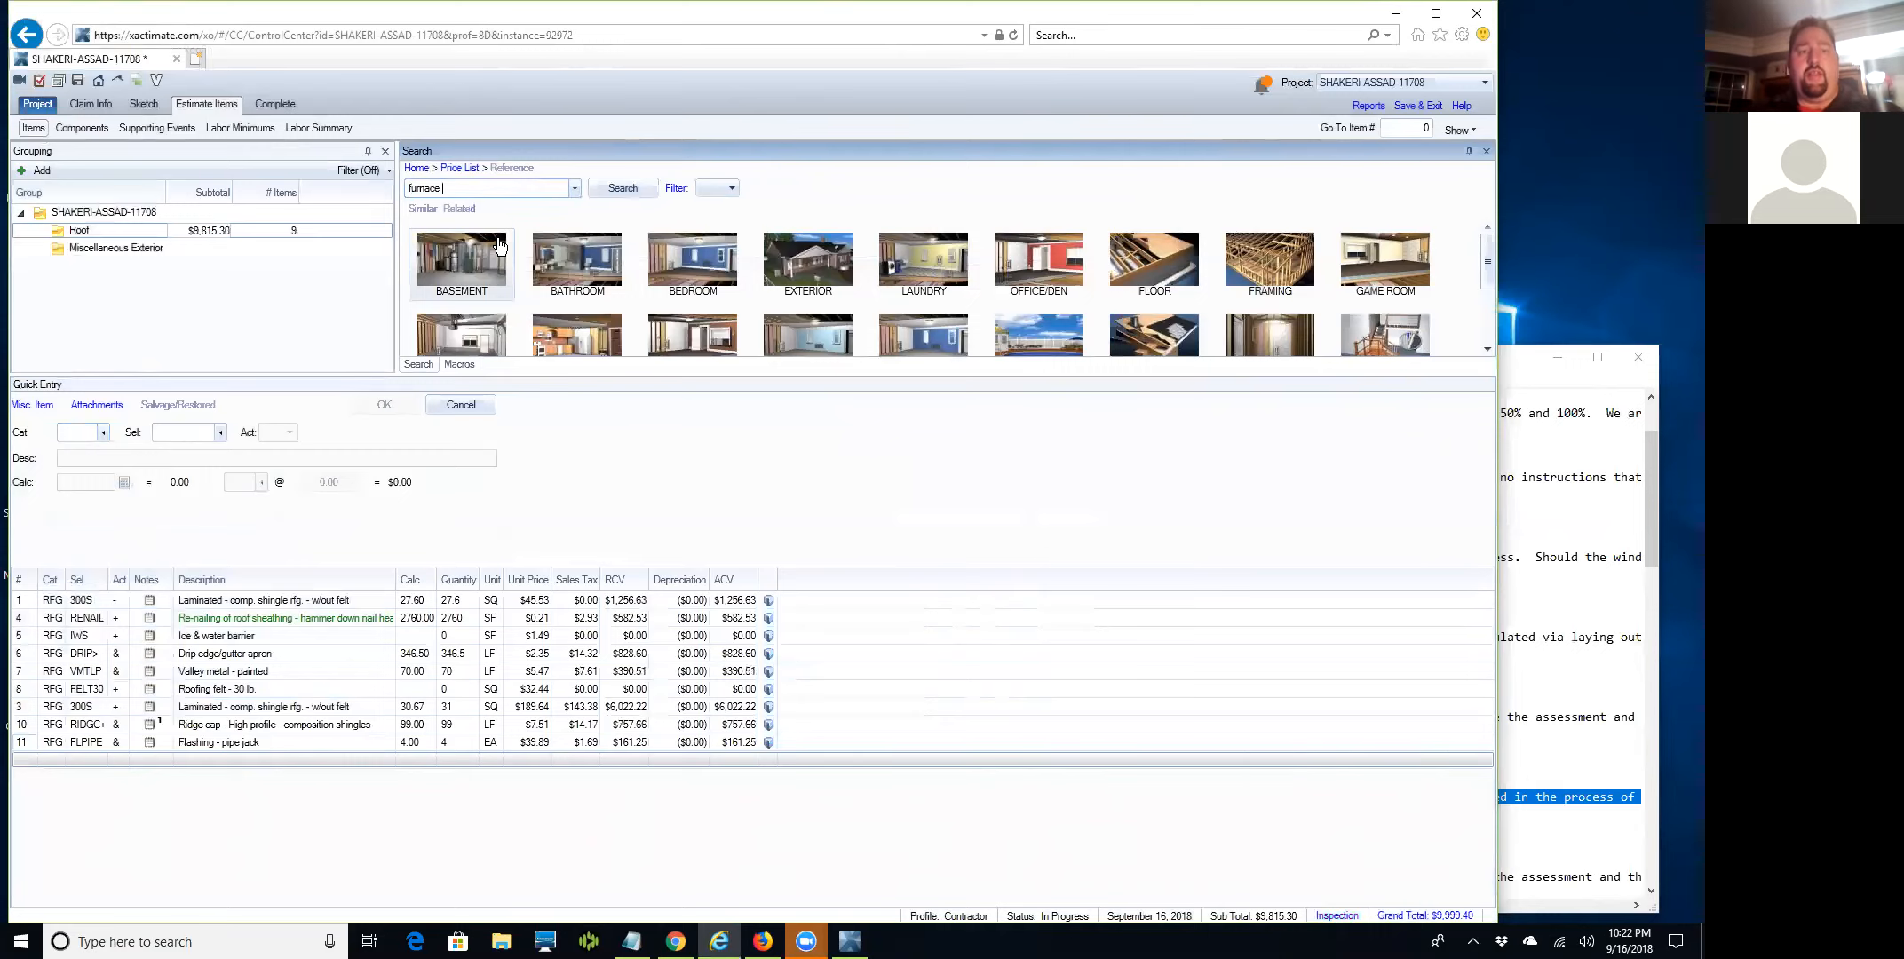
text(e)
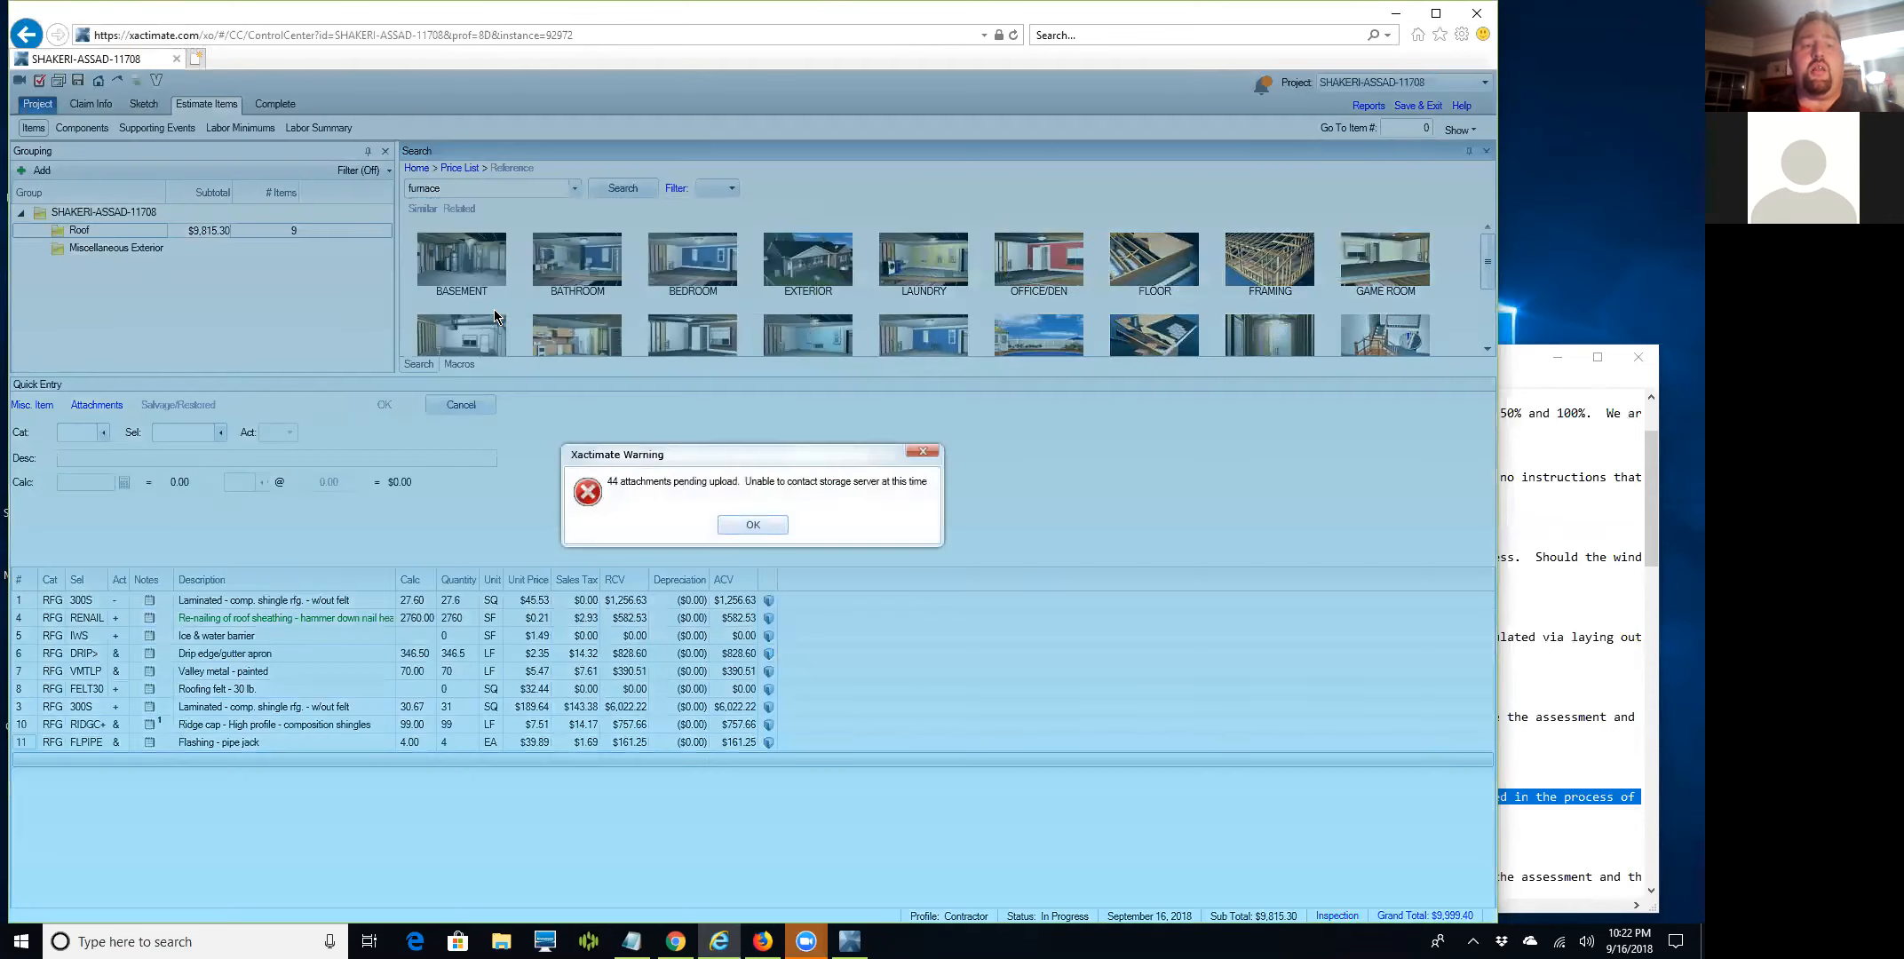
click(736, 526)
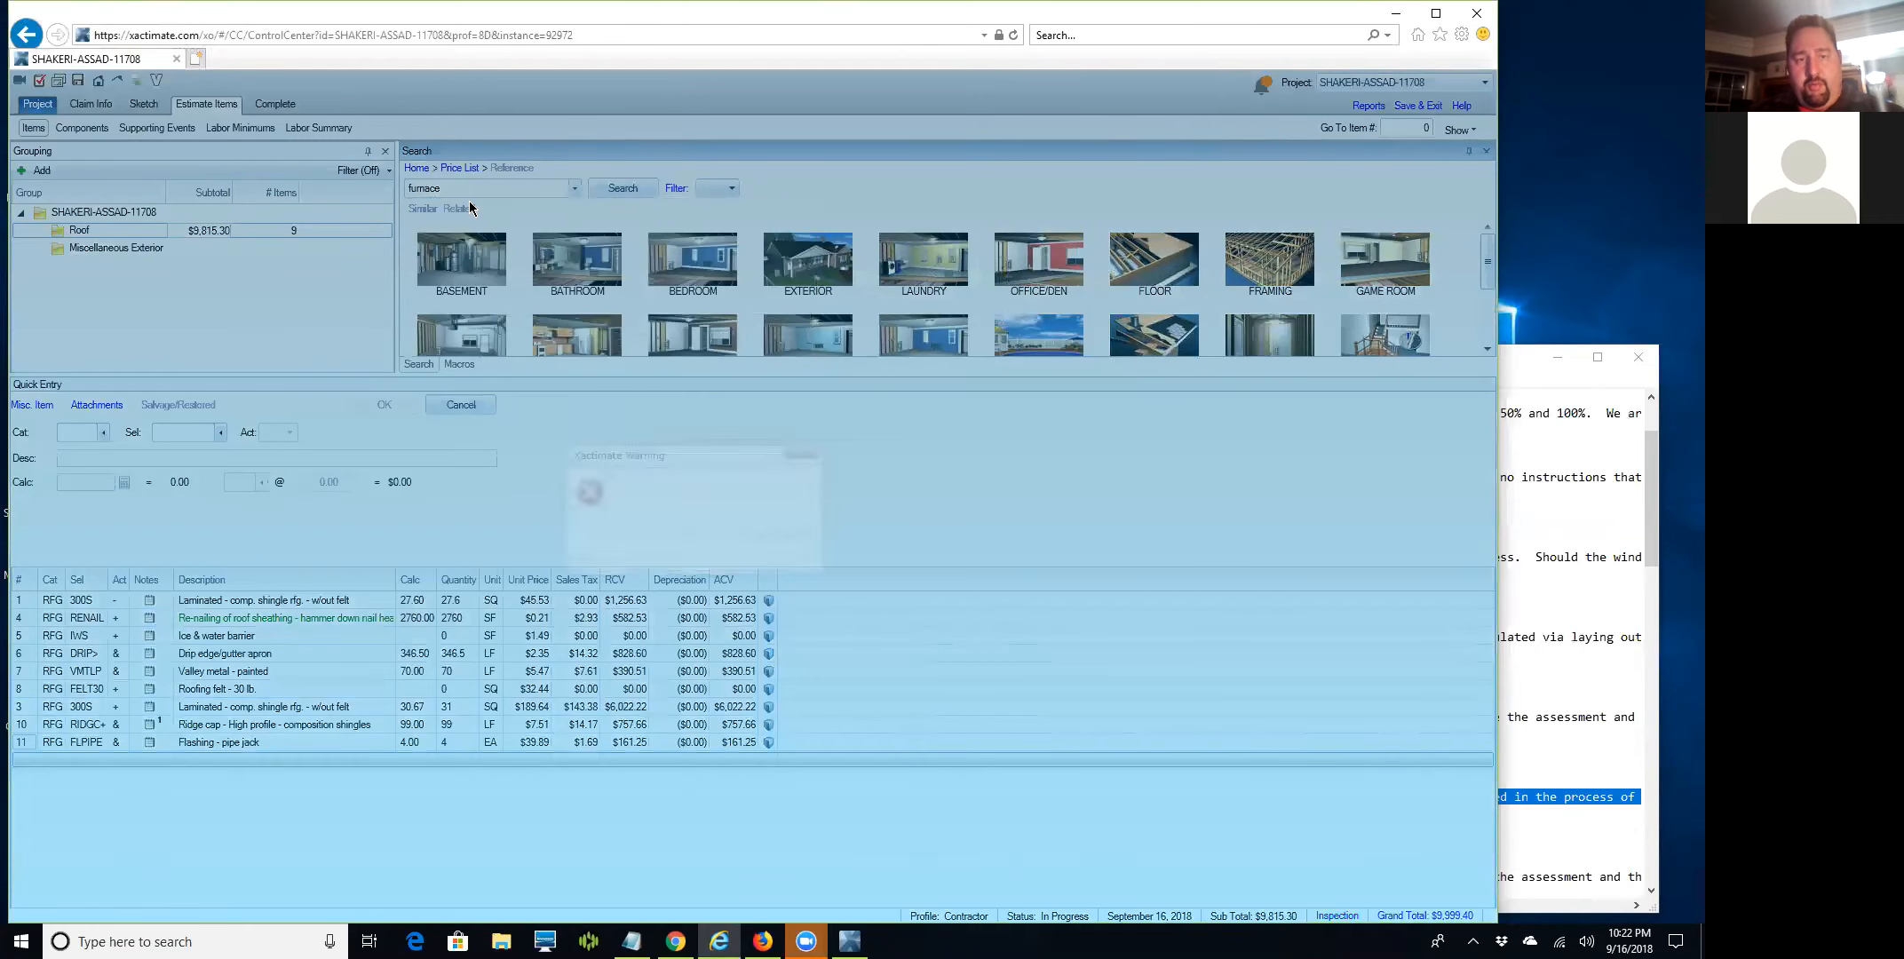
key(BackSpace)
key(BackSpace)
key(BackSpace)
key(BackSpace)
key(BackSpace)
key(BackSpace)
key(BackSpace)
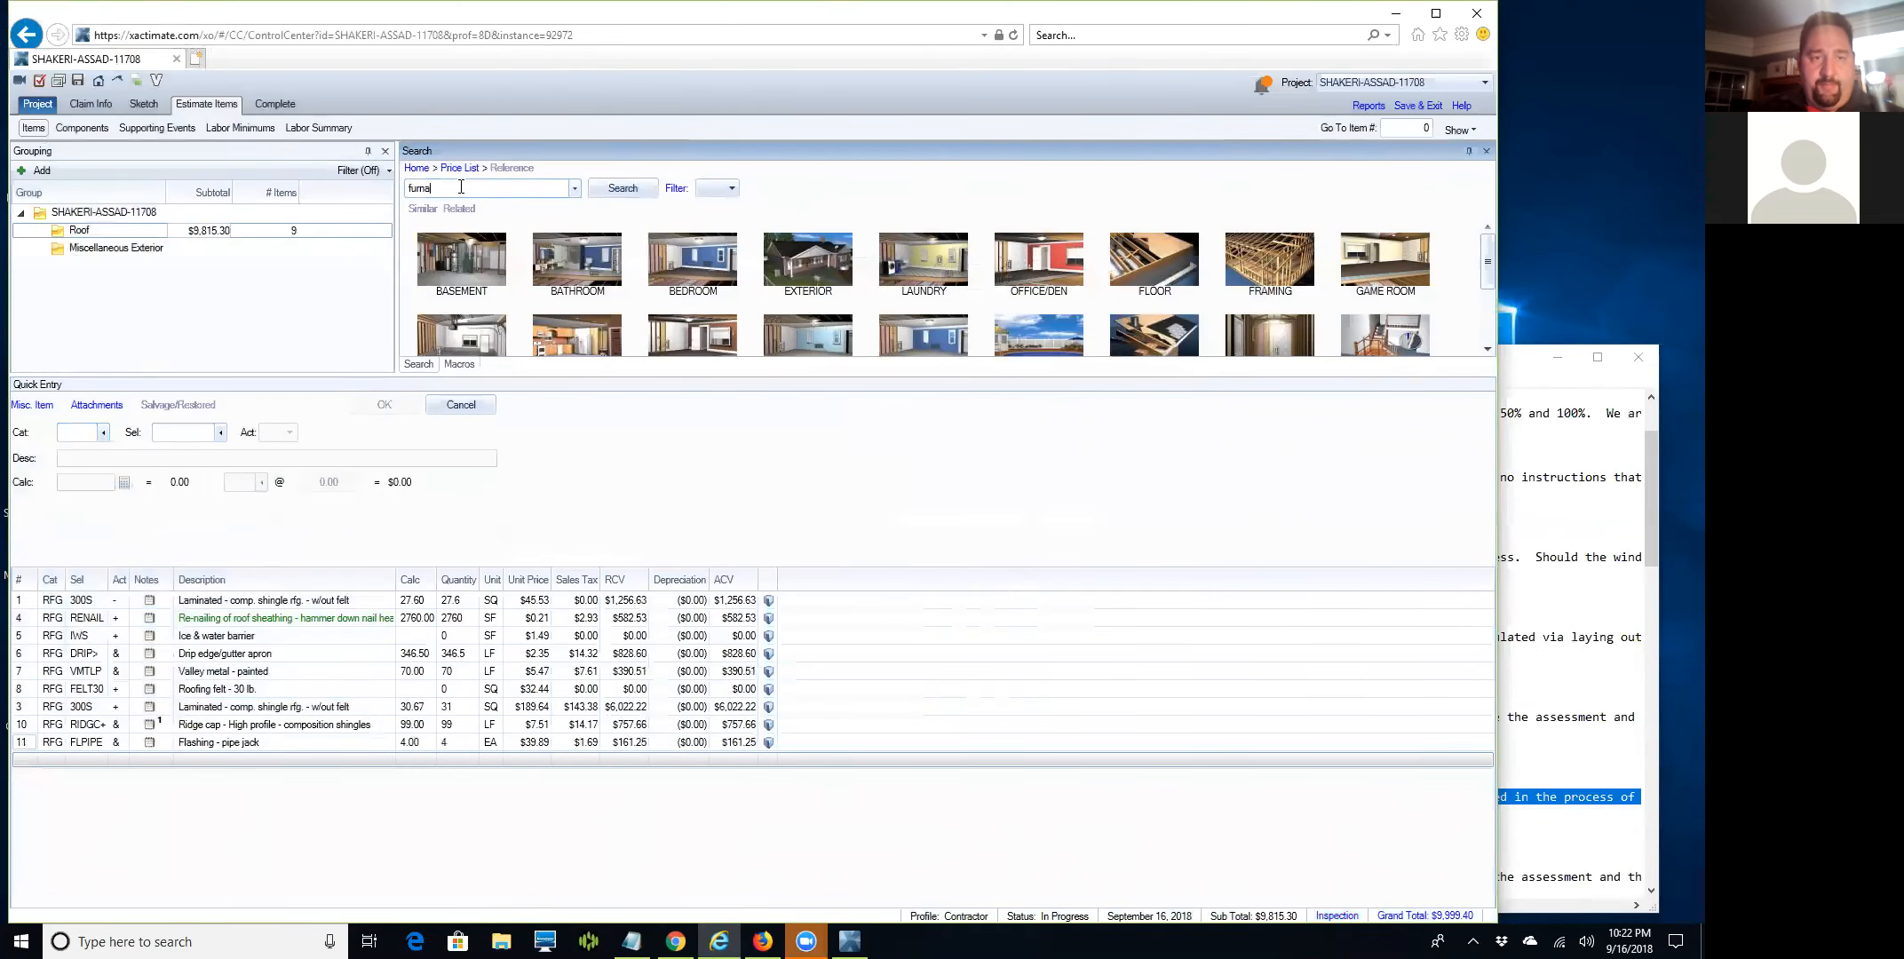
text(urance)
key(BackSpace)
key(BackSpace)
key(BackSpace)
key(BackSpace)
key(BackSpace)
text(rnace ca)
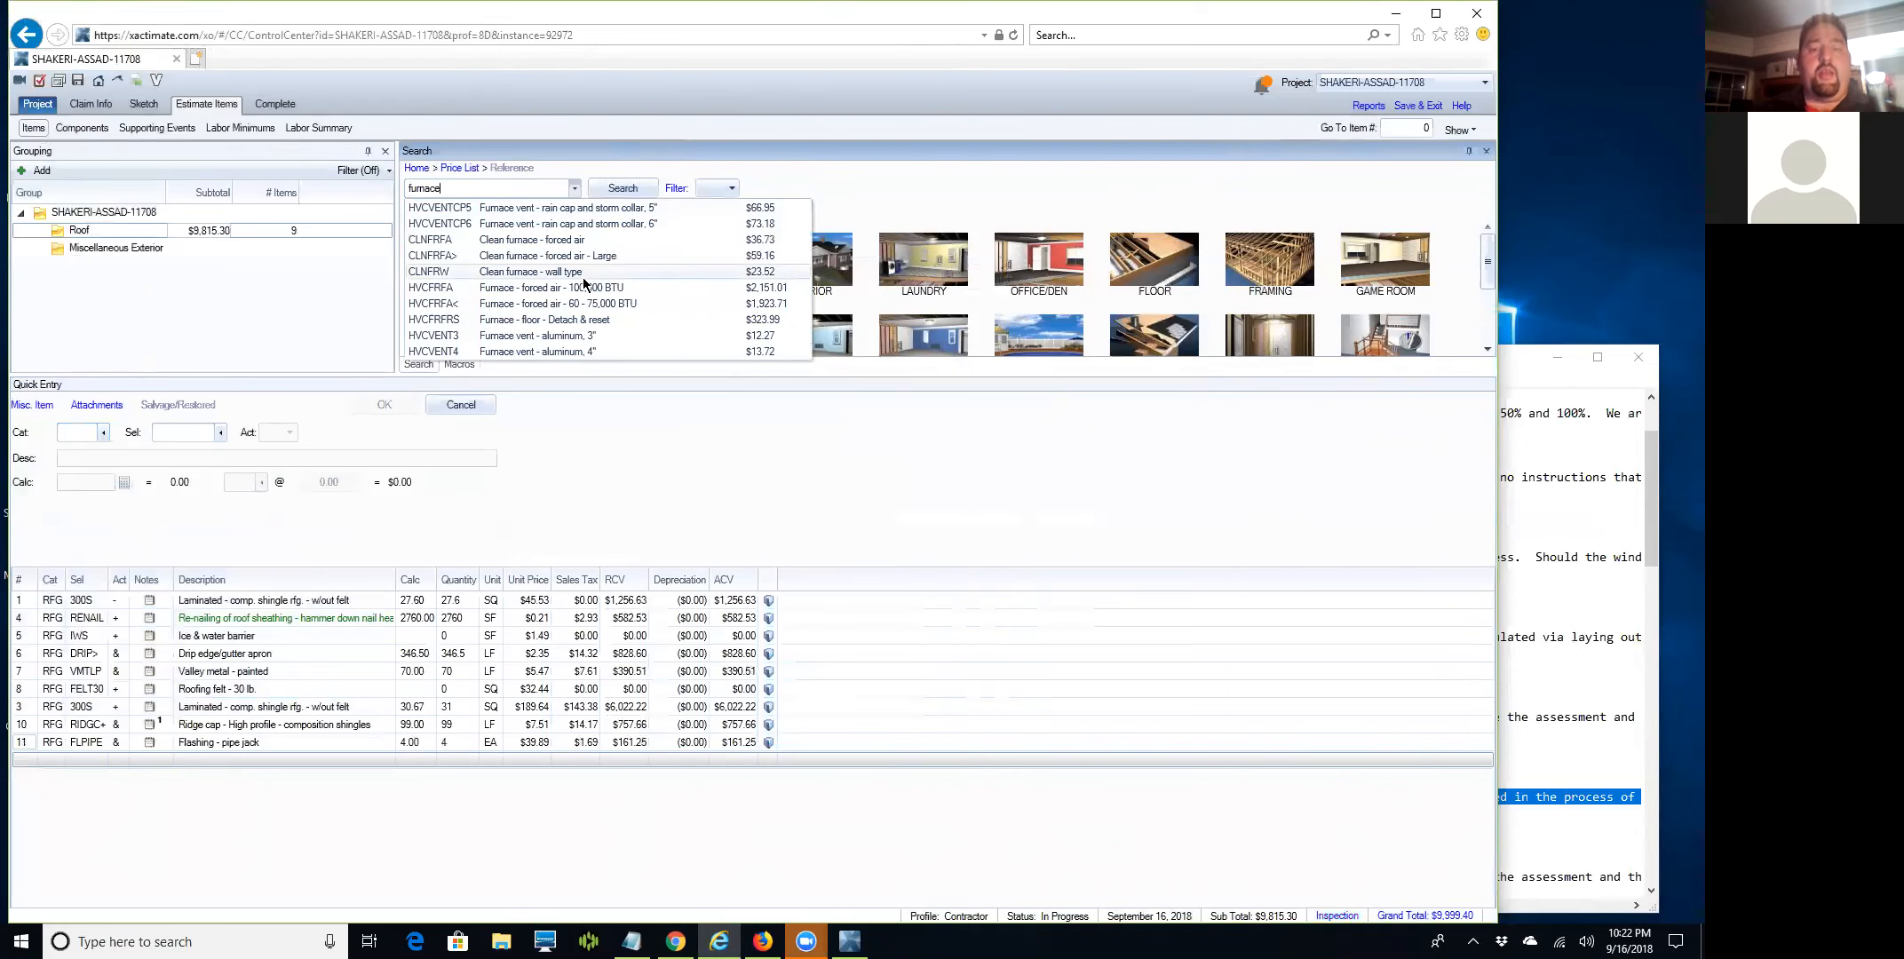
key(BackSpace)
key(BackSpace)
key(BackSpace)
key(BackSpace)
key(BackSpace)
key(BackSpace)
key(BackSpace)
Add the 6" to 8" through-roof exhaust cap (RFGVENTE) at quantity 2.
text(exhaust cap t)
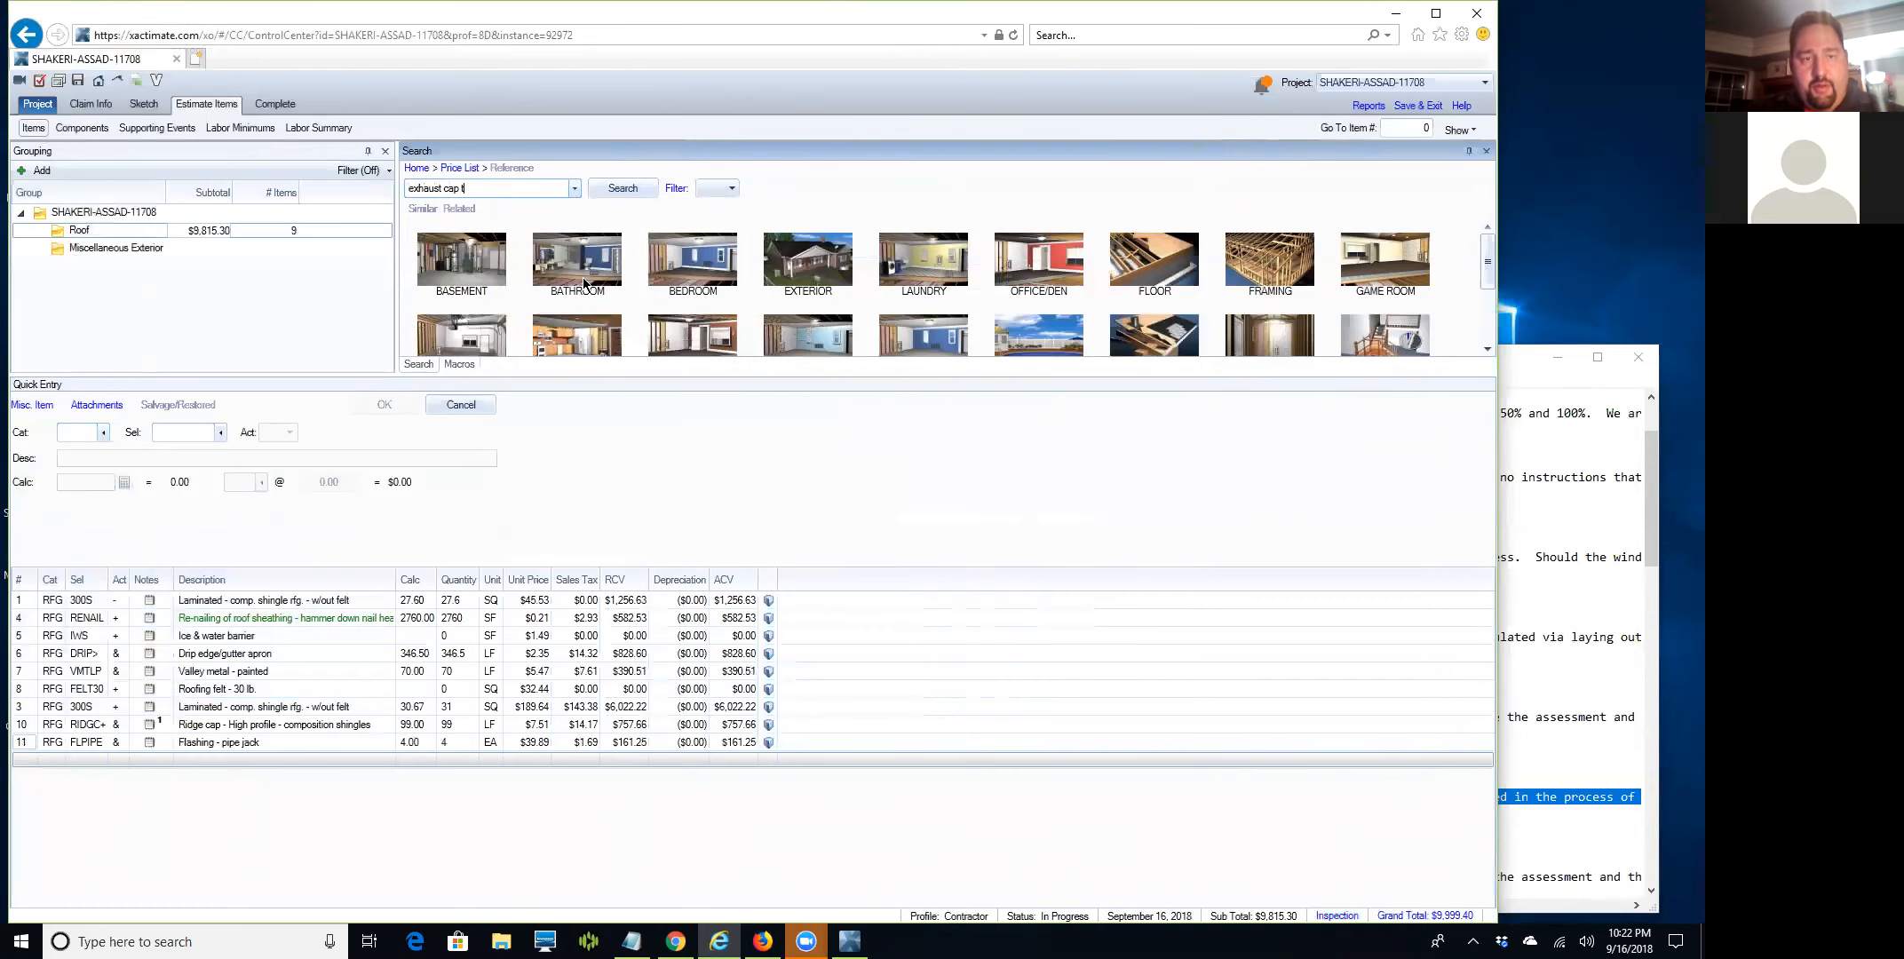
text(h)
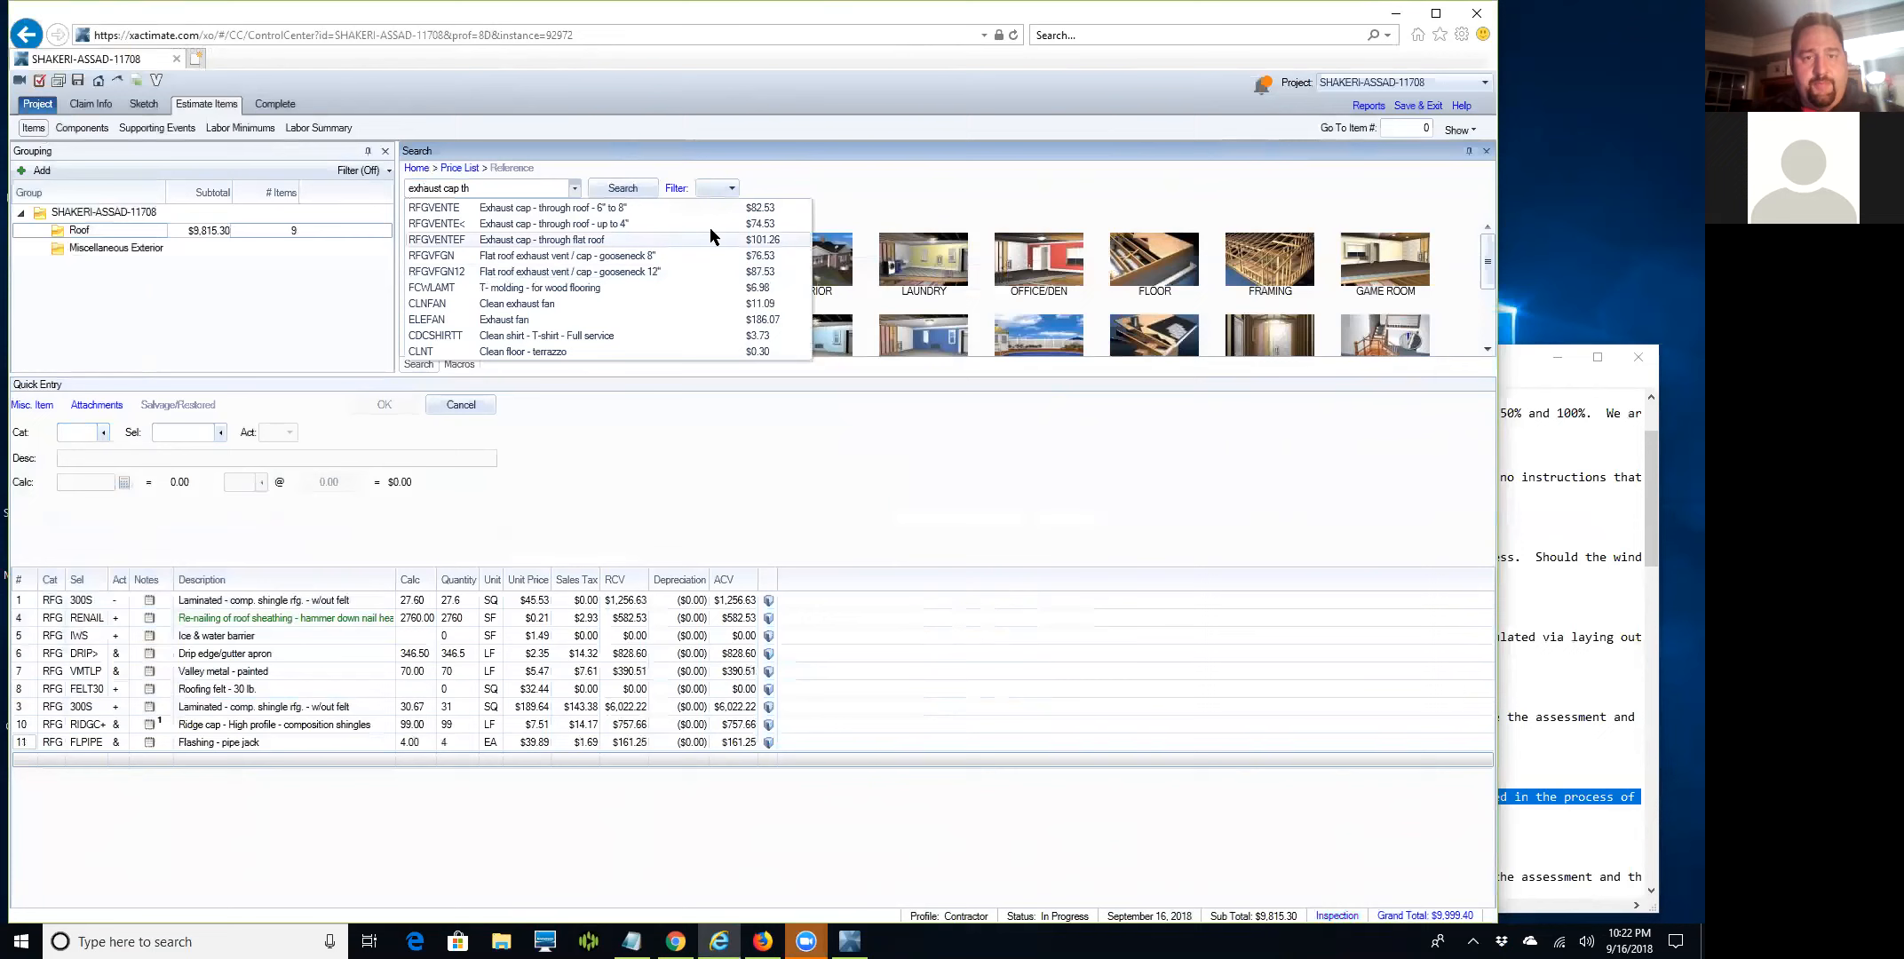
click(559, 207)
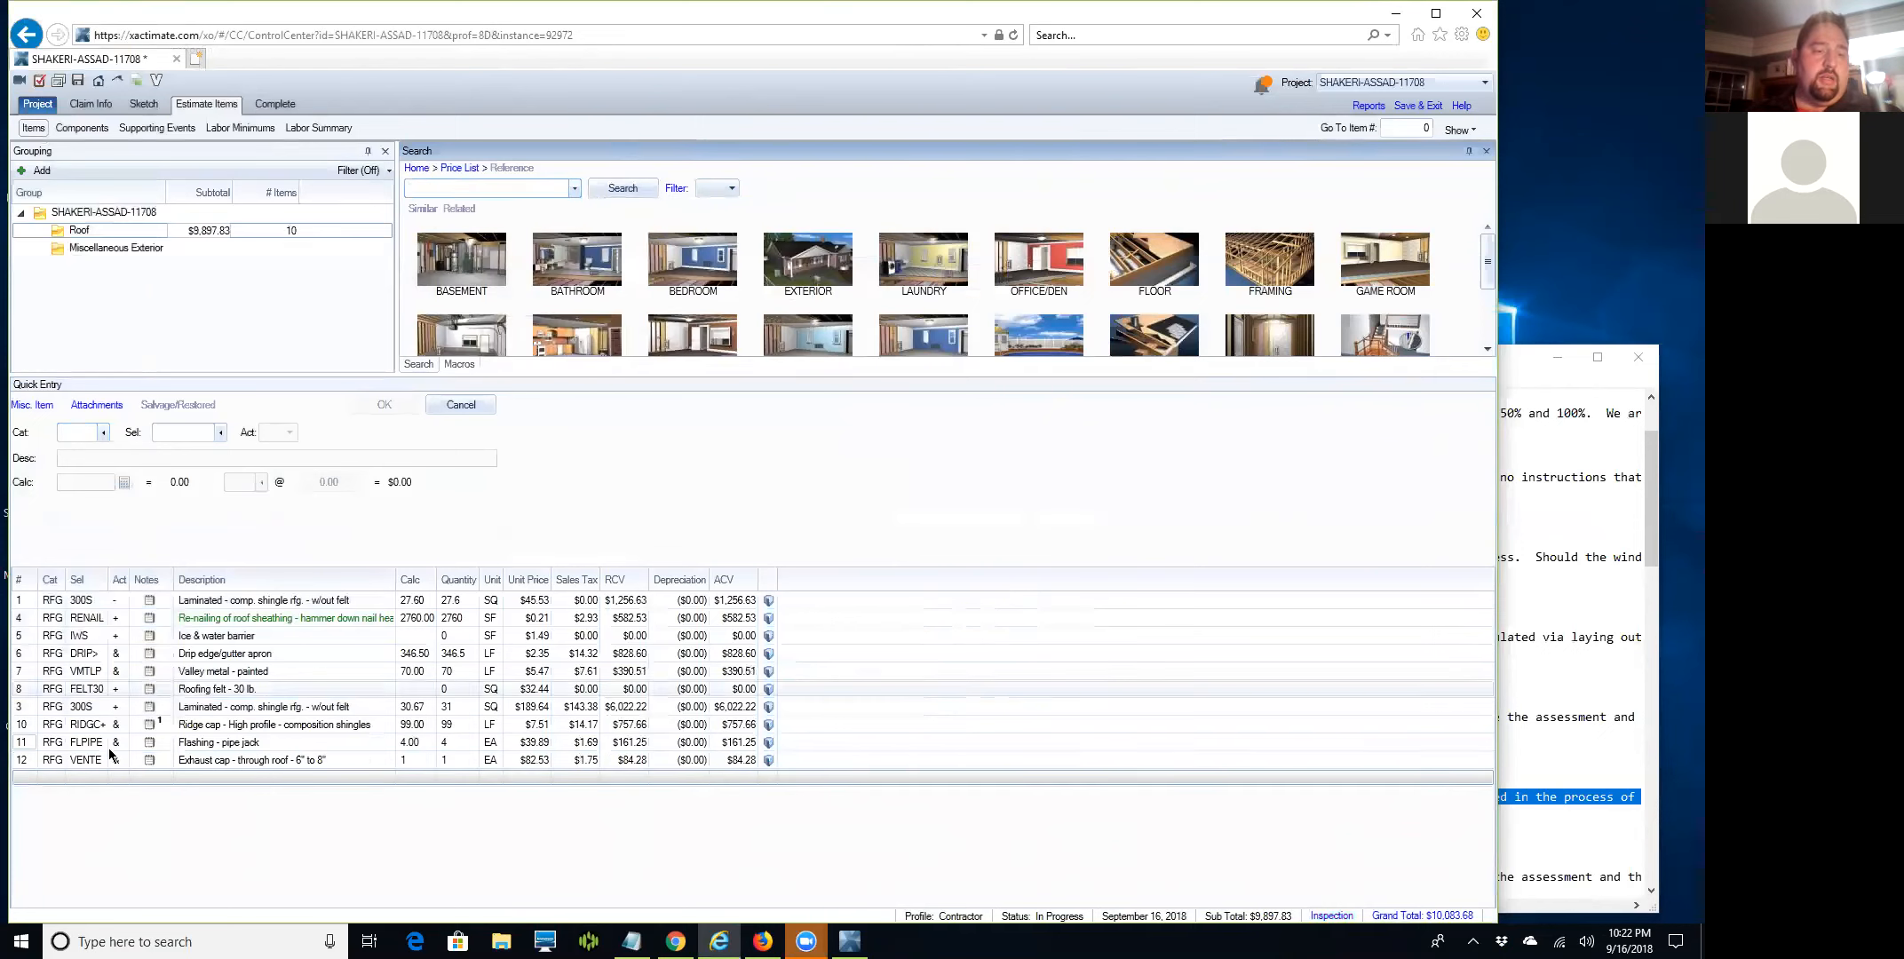
click(30, 762)
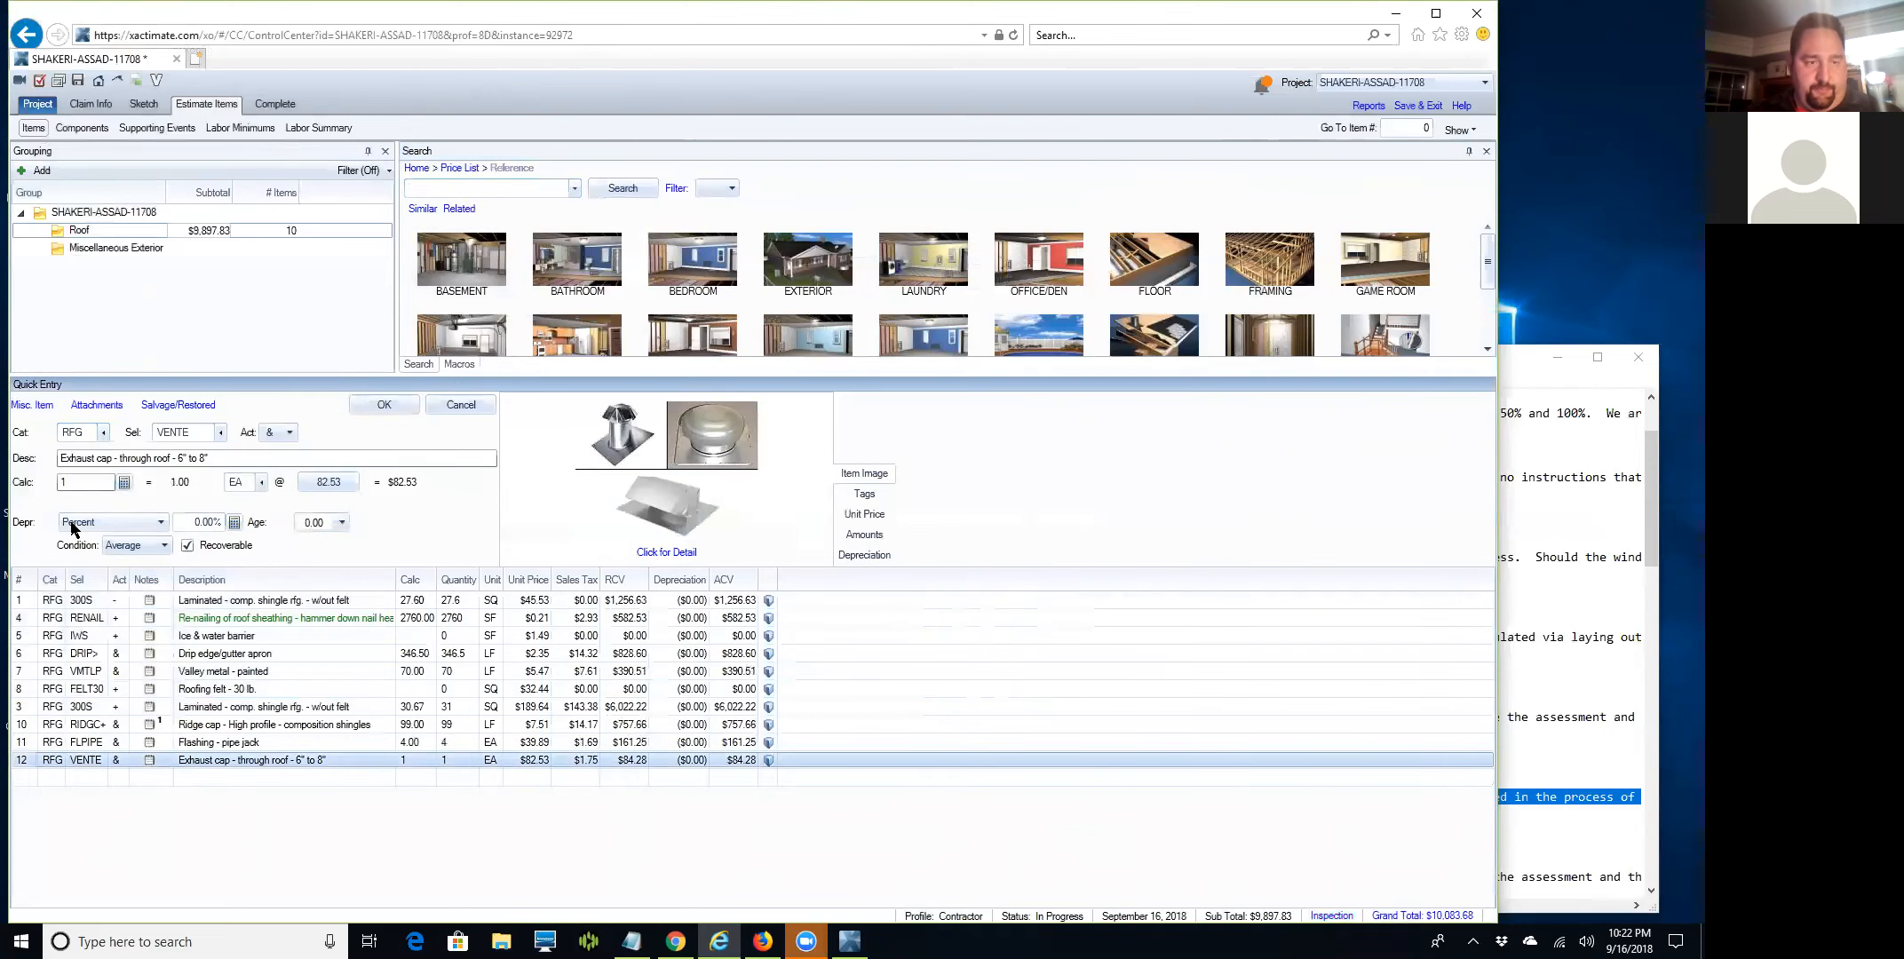
key(BackSpace)
text(2)
key(Return)
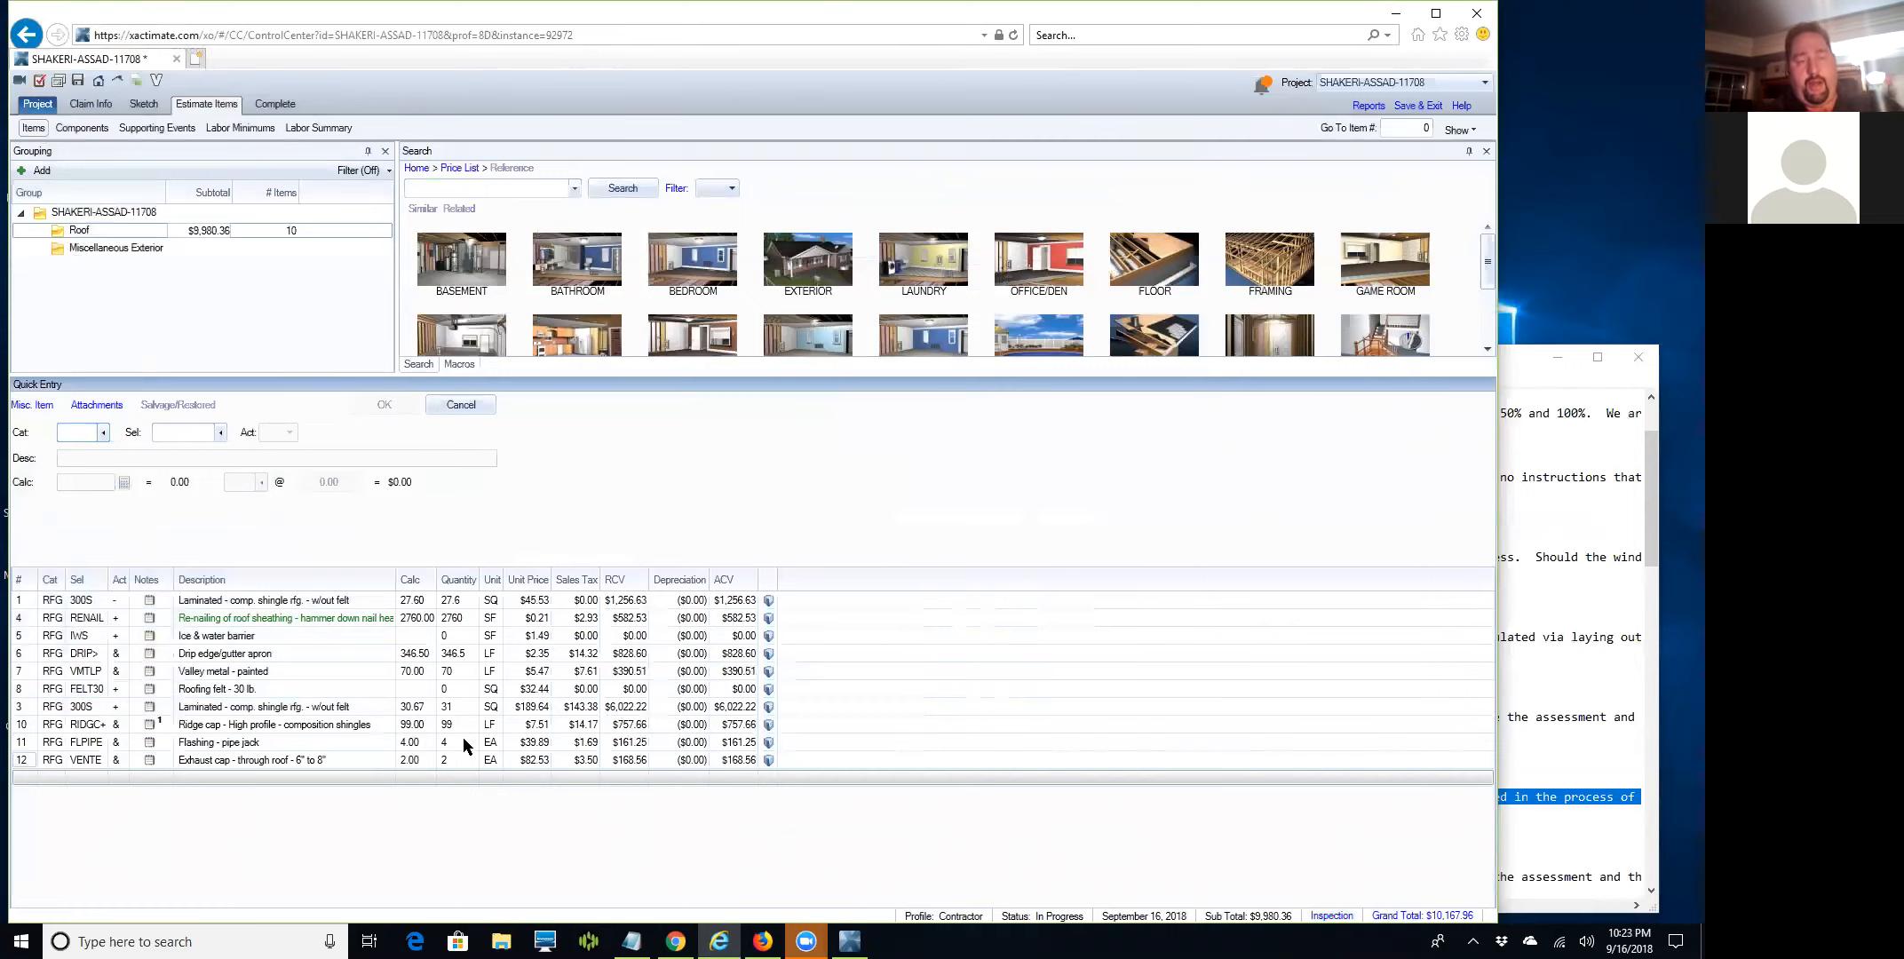
click(450, 181)
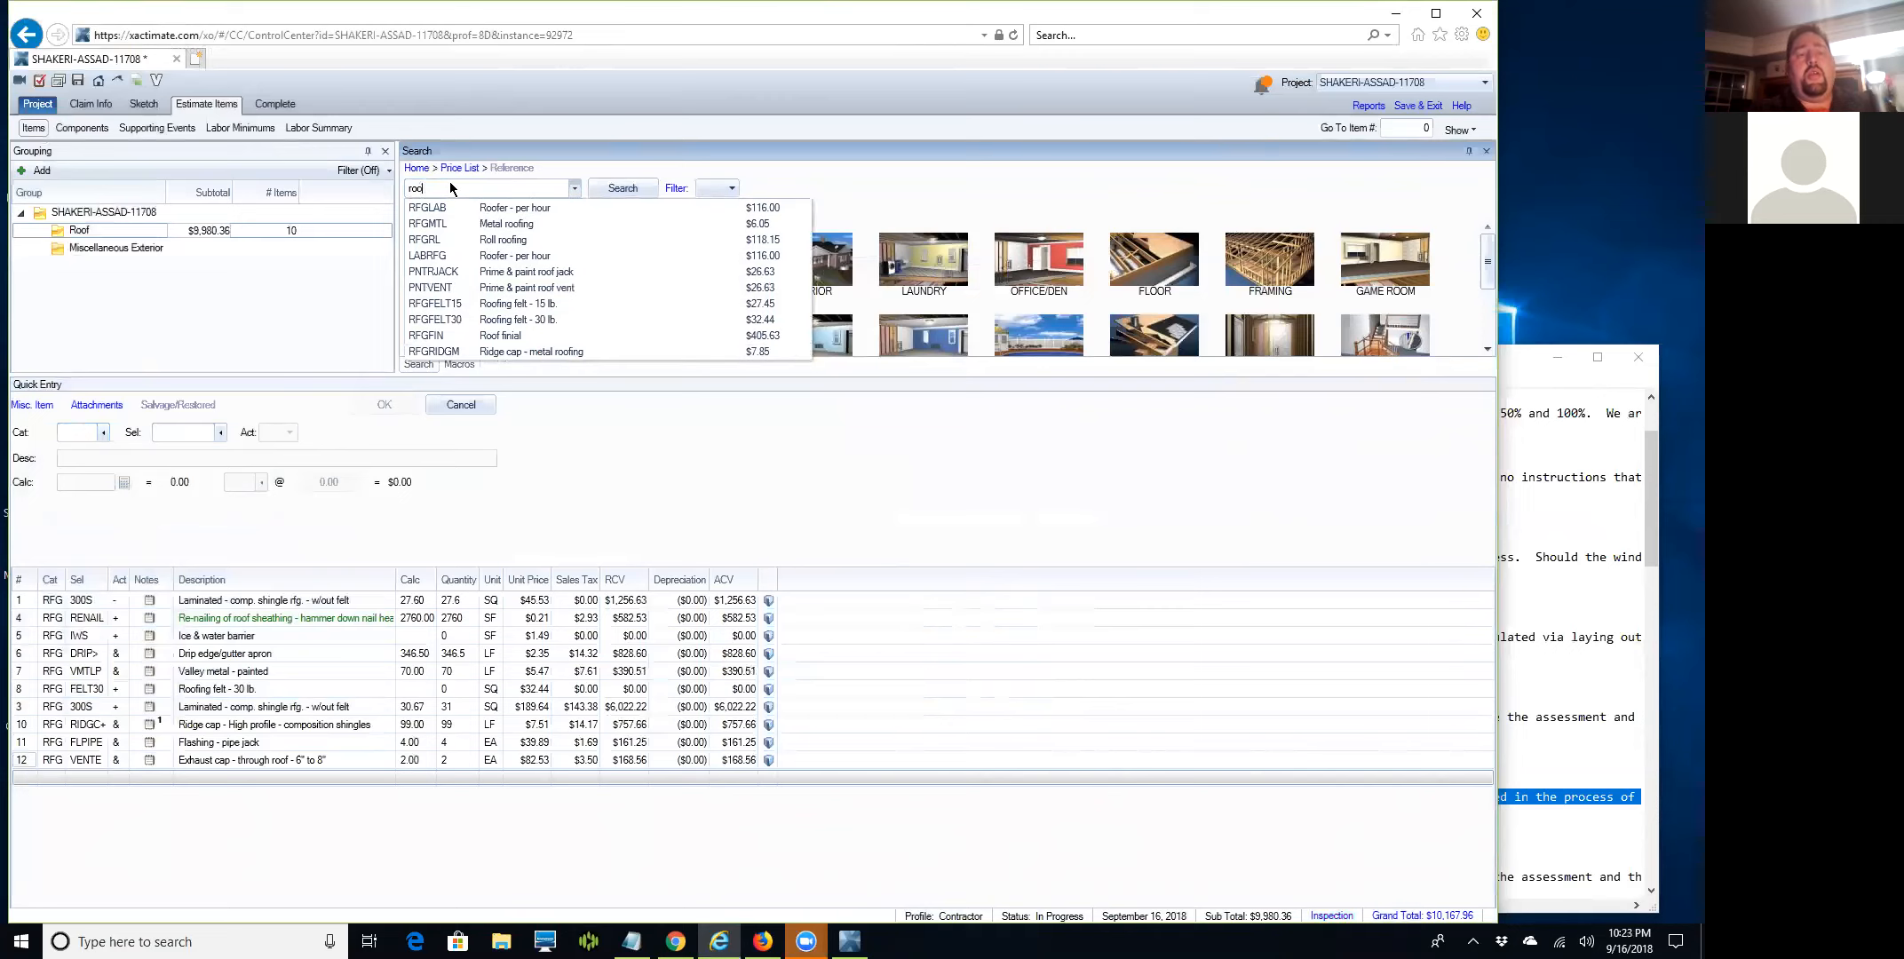
Try the price list search terms 'skylight' and 'roofing window'.
key(BackSpace)
key(BackSpace)
key(BackSpace)
key(BackSpace)
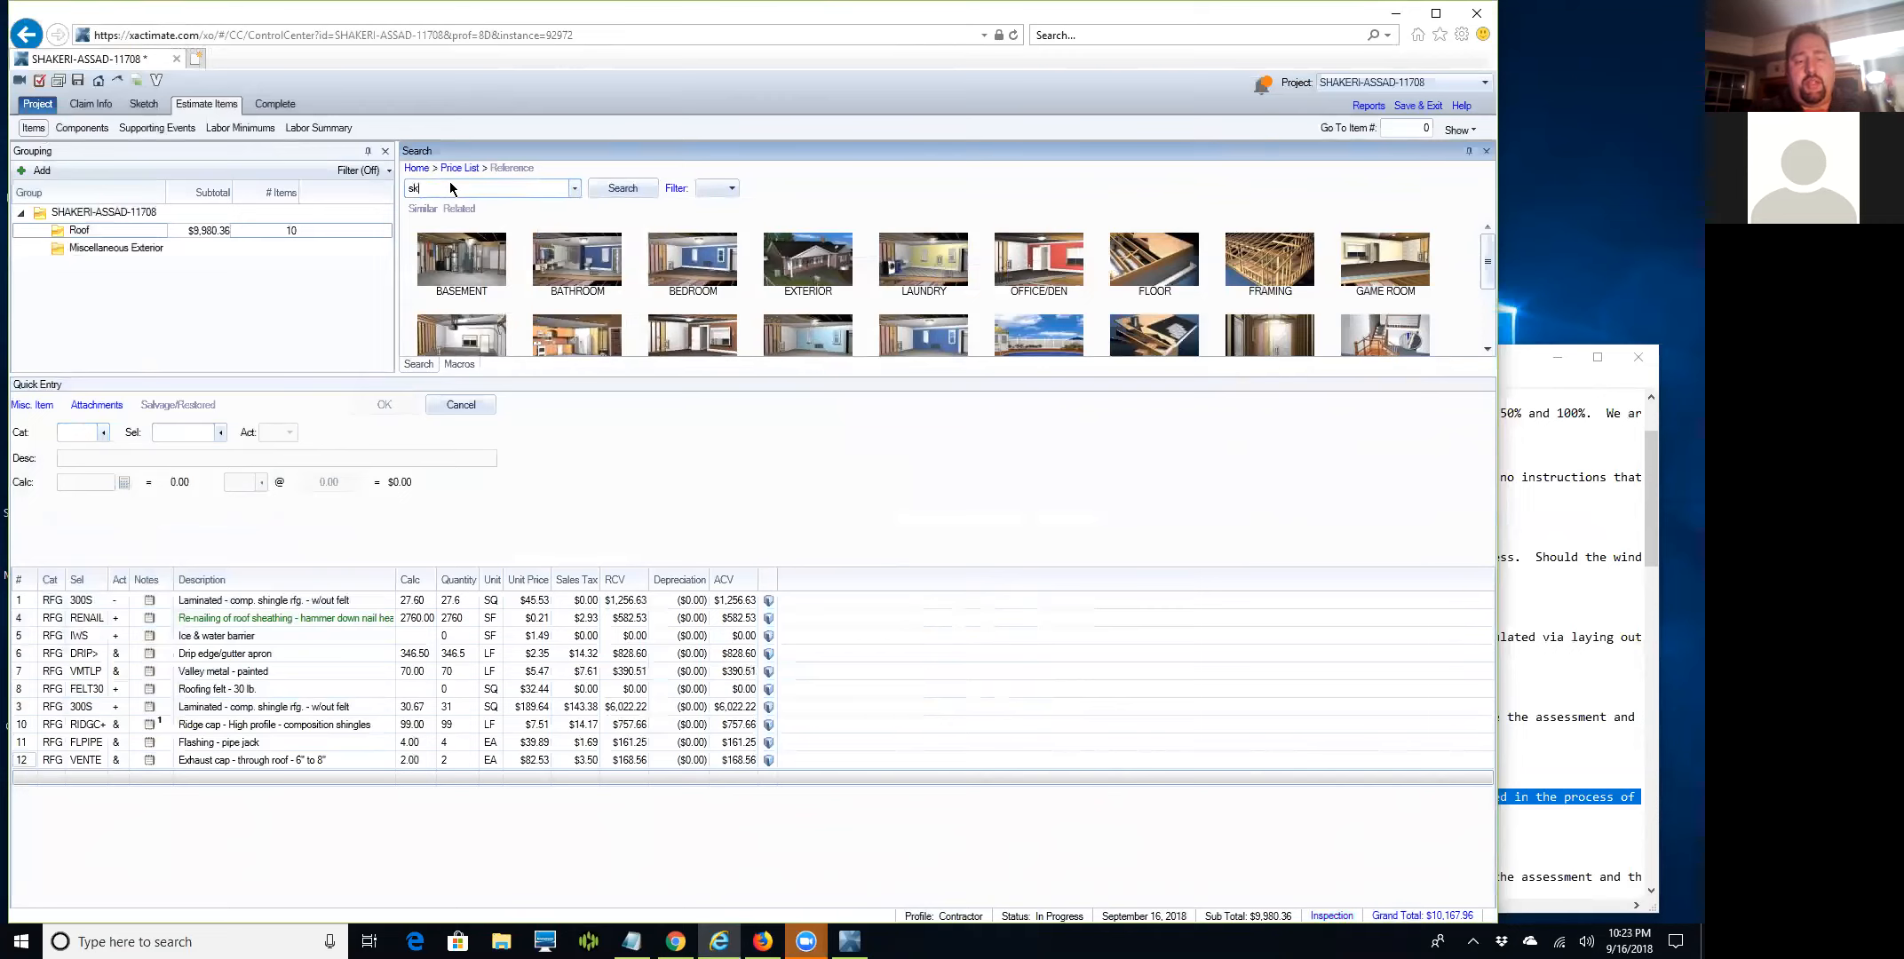
text(skylight)
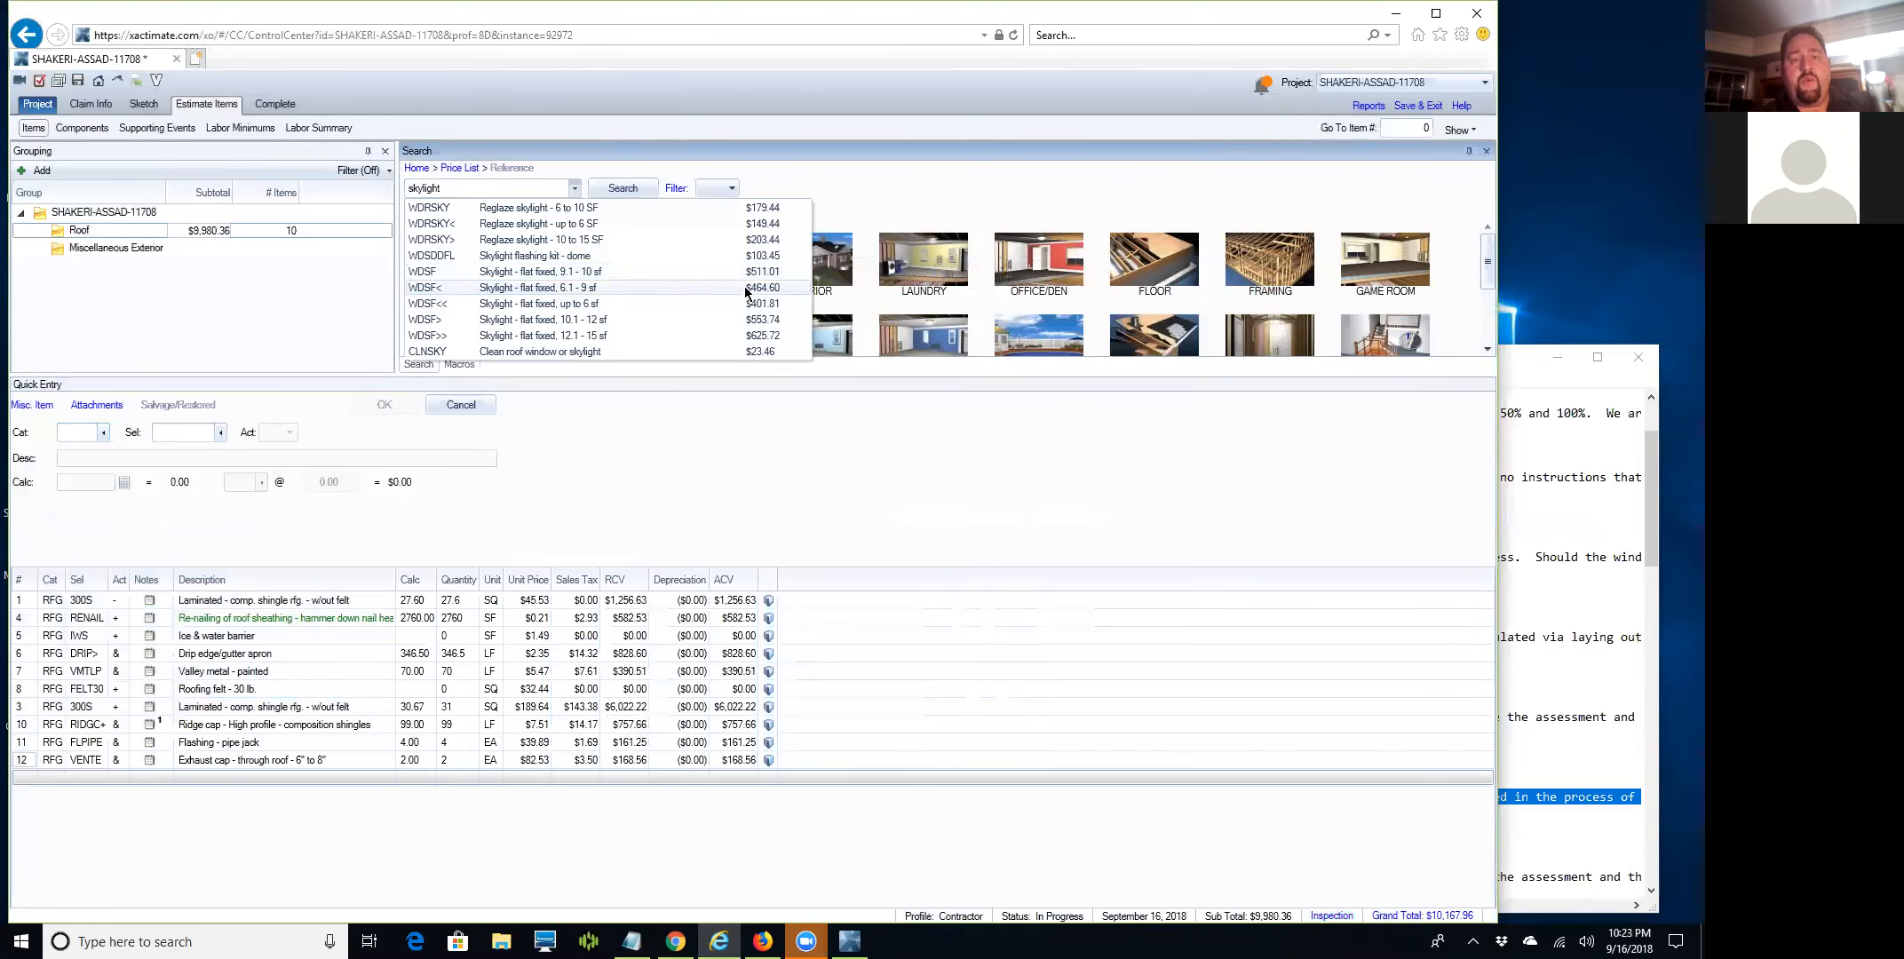
key(BackSpace)
key(BackSpace)
key(BackSpace)
key(BackSpace)
key(BackSpace)
key(BackSpace)
key(BackSpace)
key(BackSpace)
text(roof)
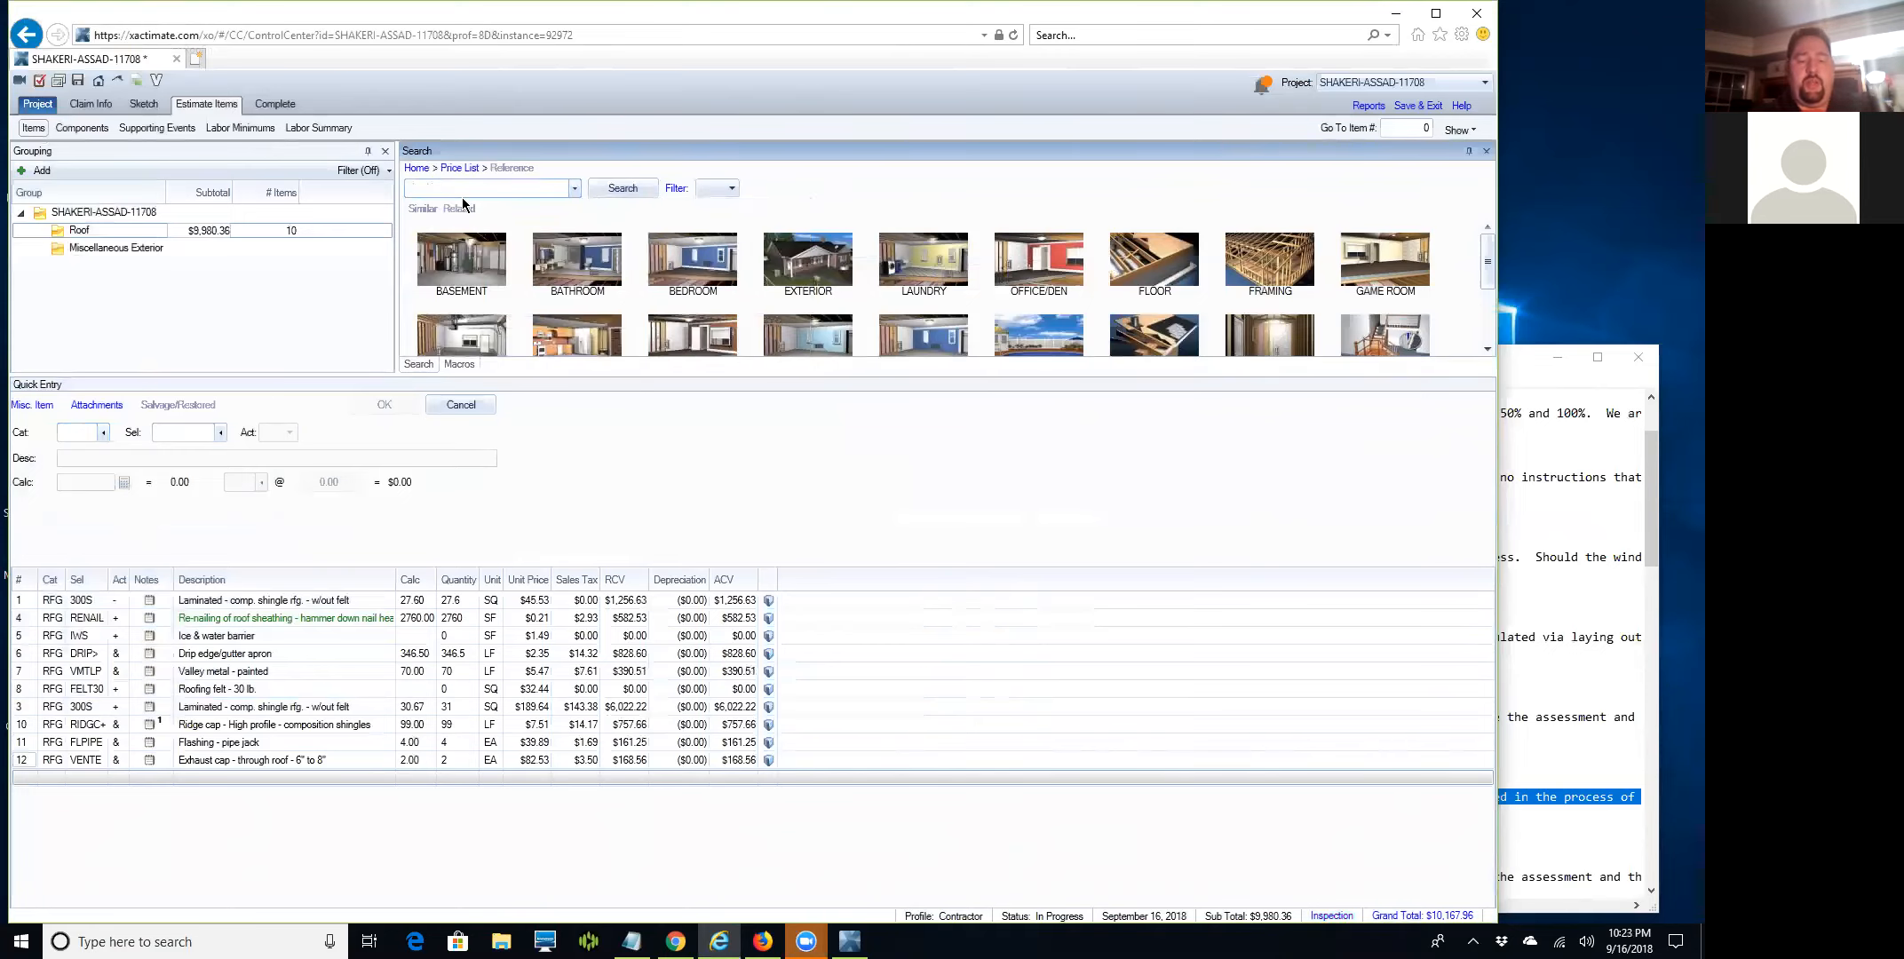
text( sky)
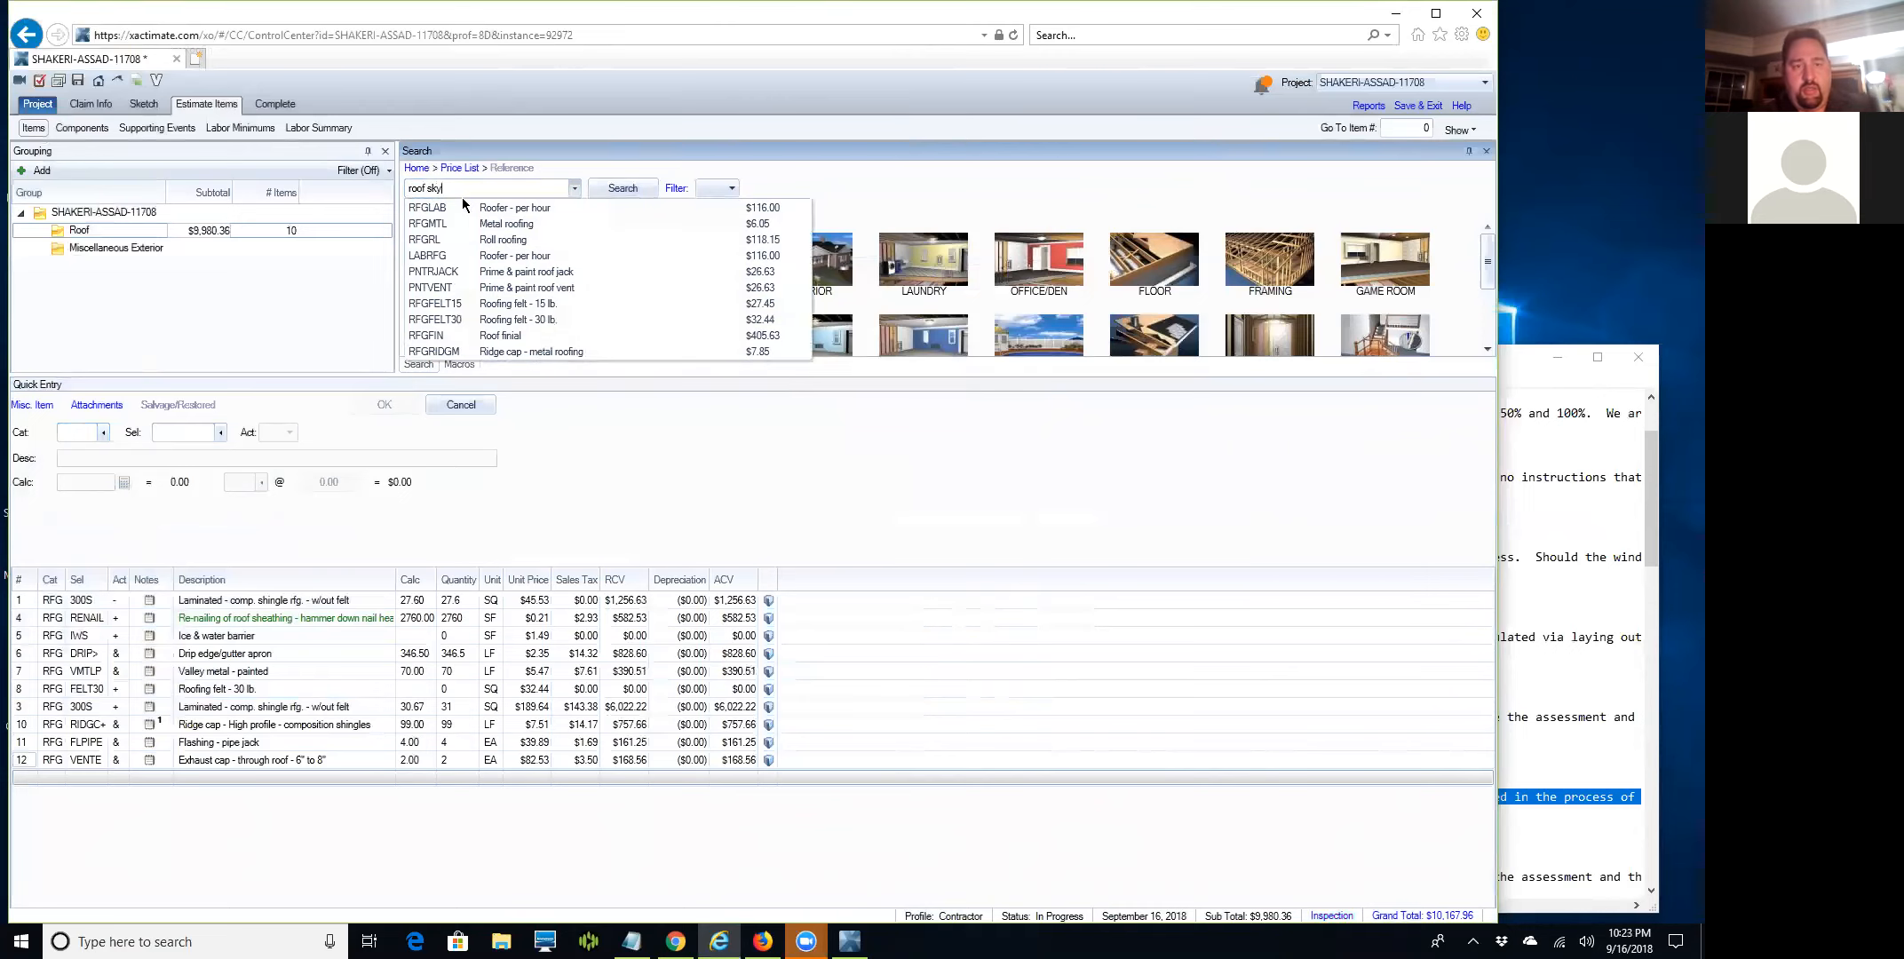
key(BackSpace)
key(BackSpace)
key(BackSpace)
text(window)
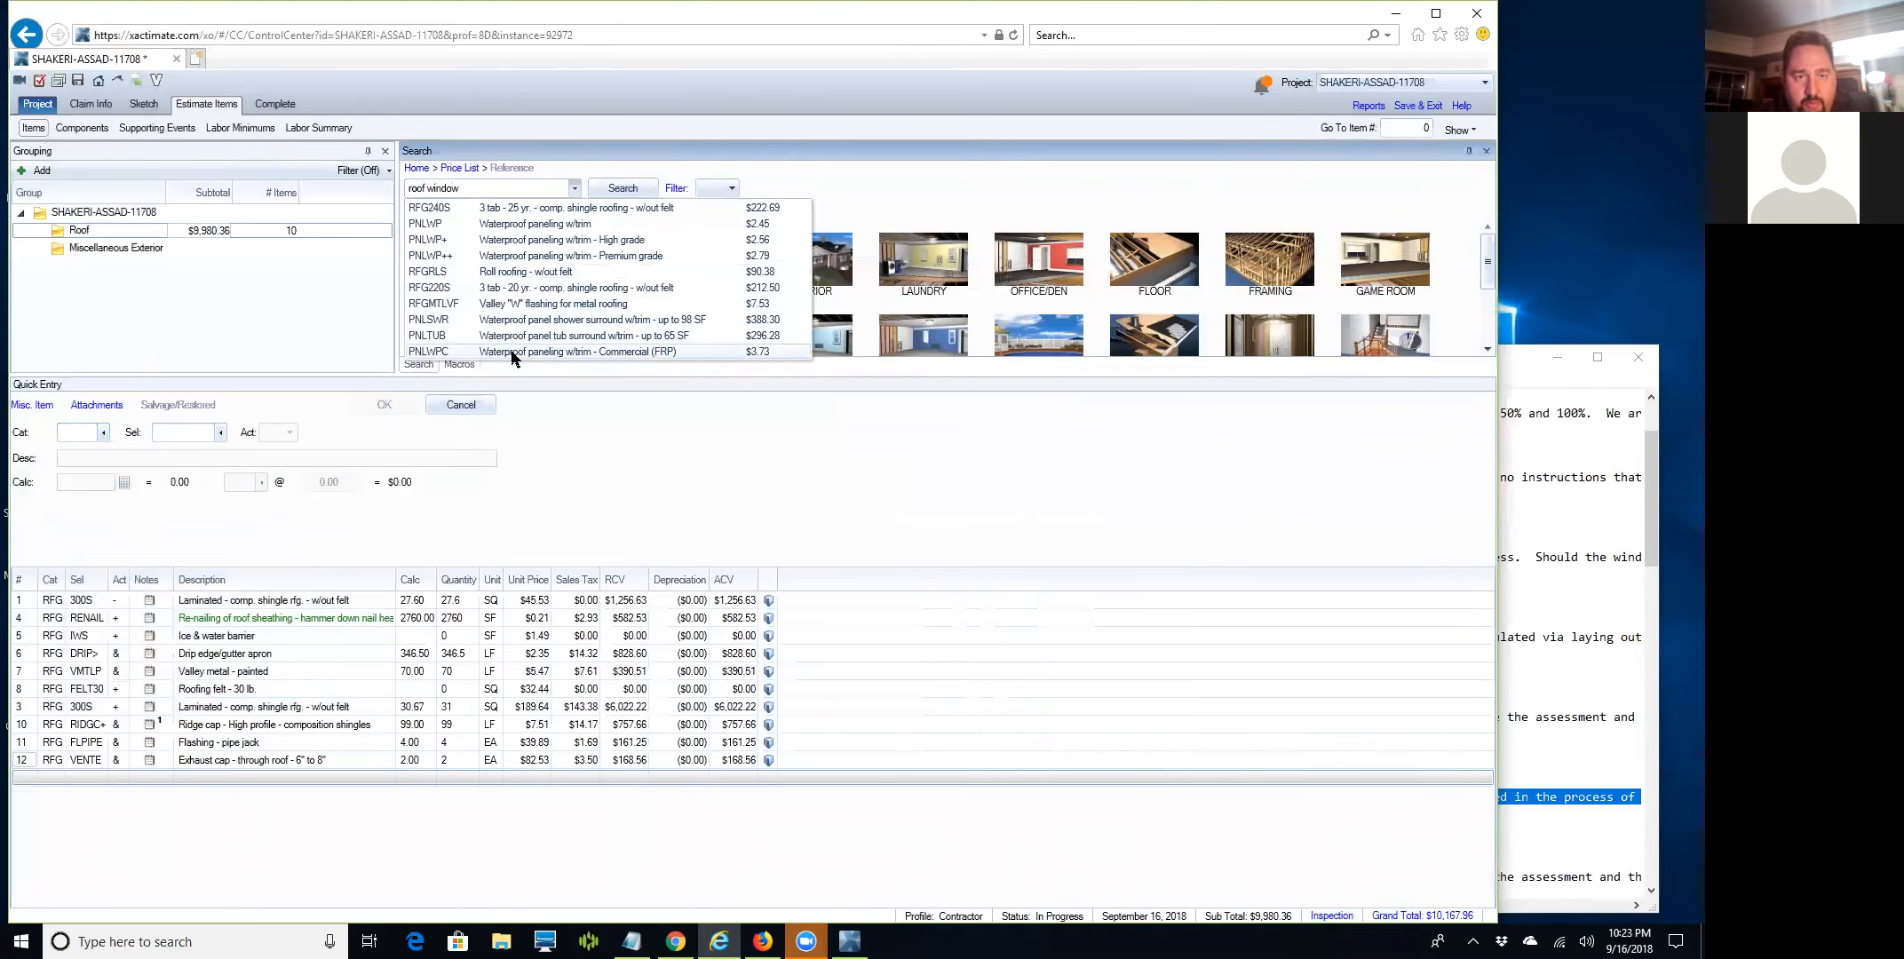
key(BackSpace)
key(BackSpace)
key(BackSpace)
key(BackSpace)
key(BackSpace)
key(BackSpace)
text(ing window)
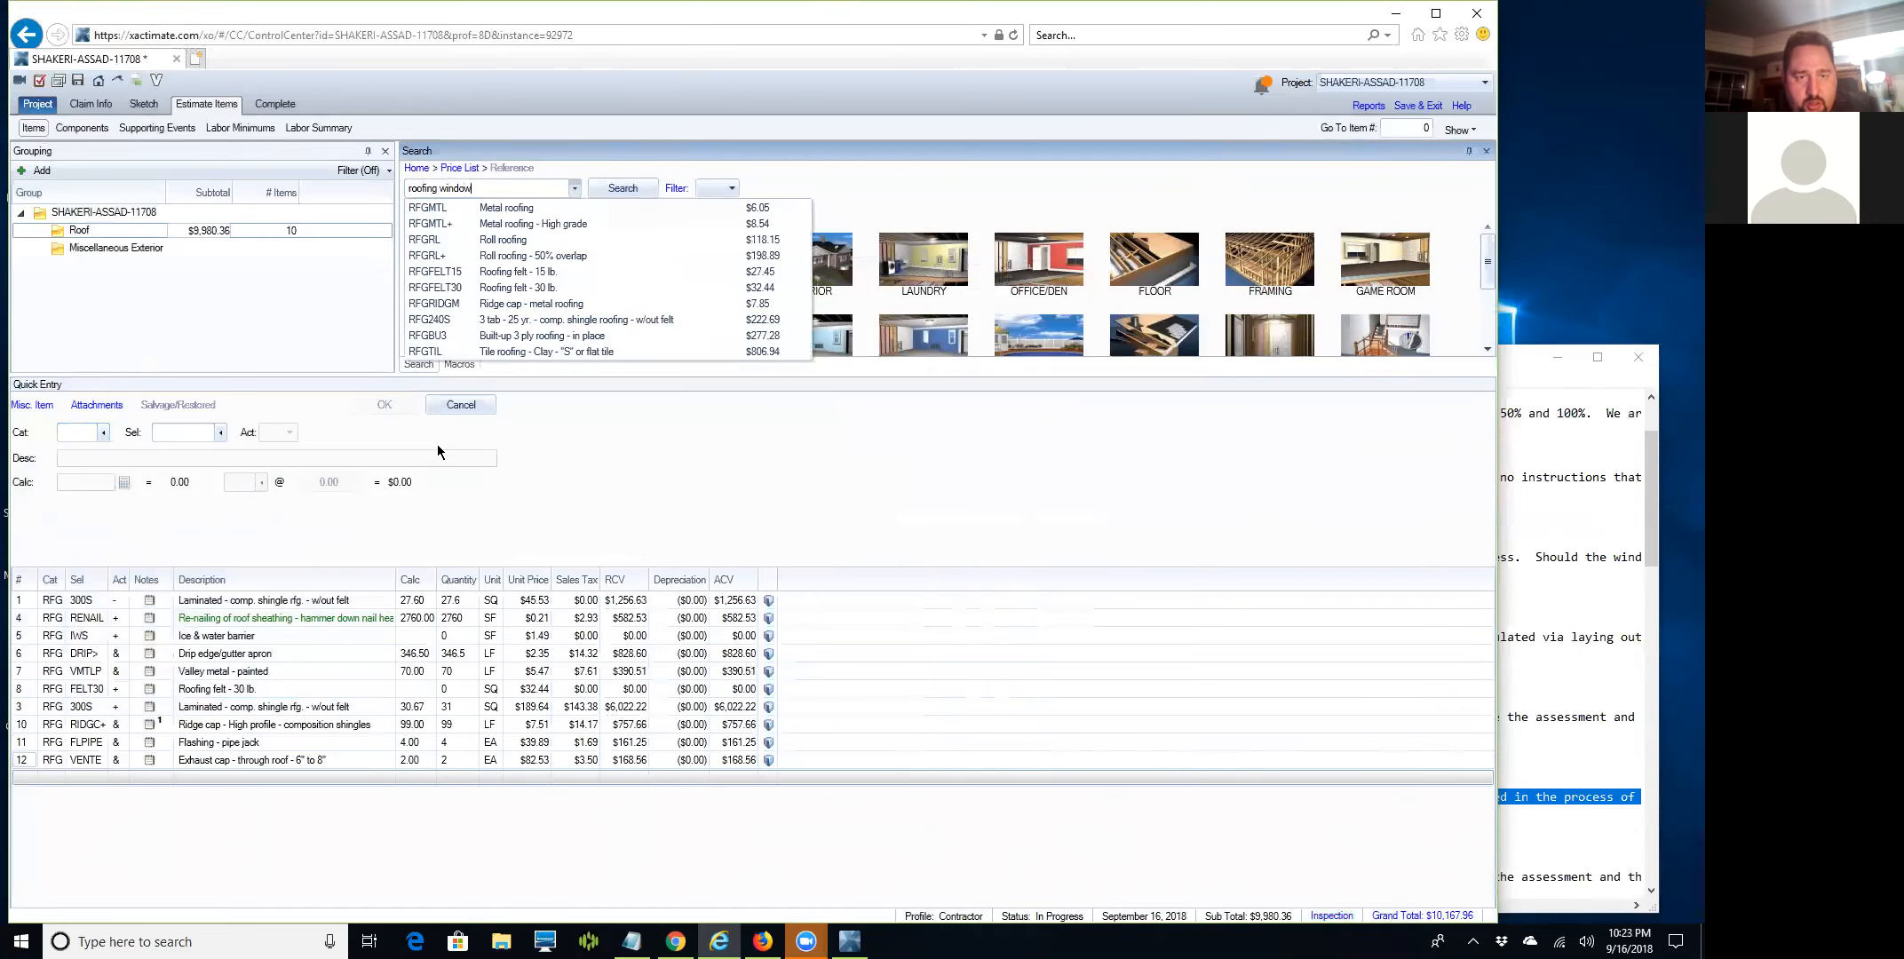
key(BackSpace)
key(BackSpace)
key(BackSpace)
key(BackSpace)
key(BackSpace)
key(BackSpace)
key(BackSpace)
key(BackSpace)
key(BackSpace)
key(BackSpace)
key(BackSpace)
key(BackSpace)
key(BackSpace)
key(BackSpace)
text(skylight)
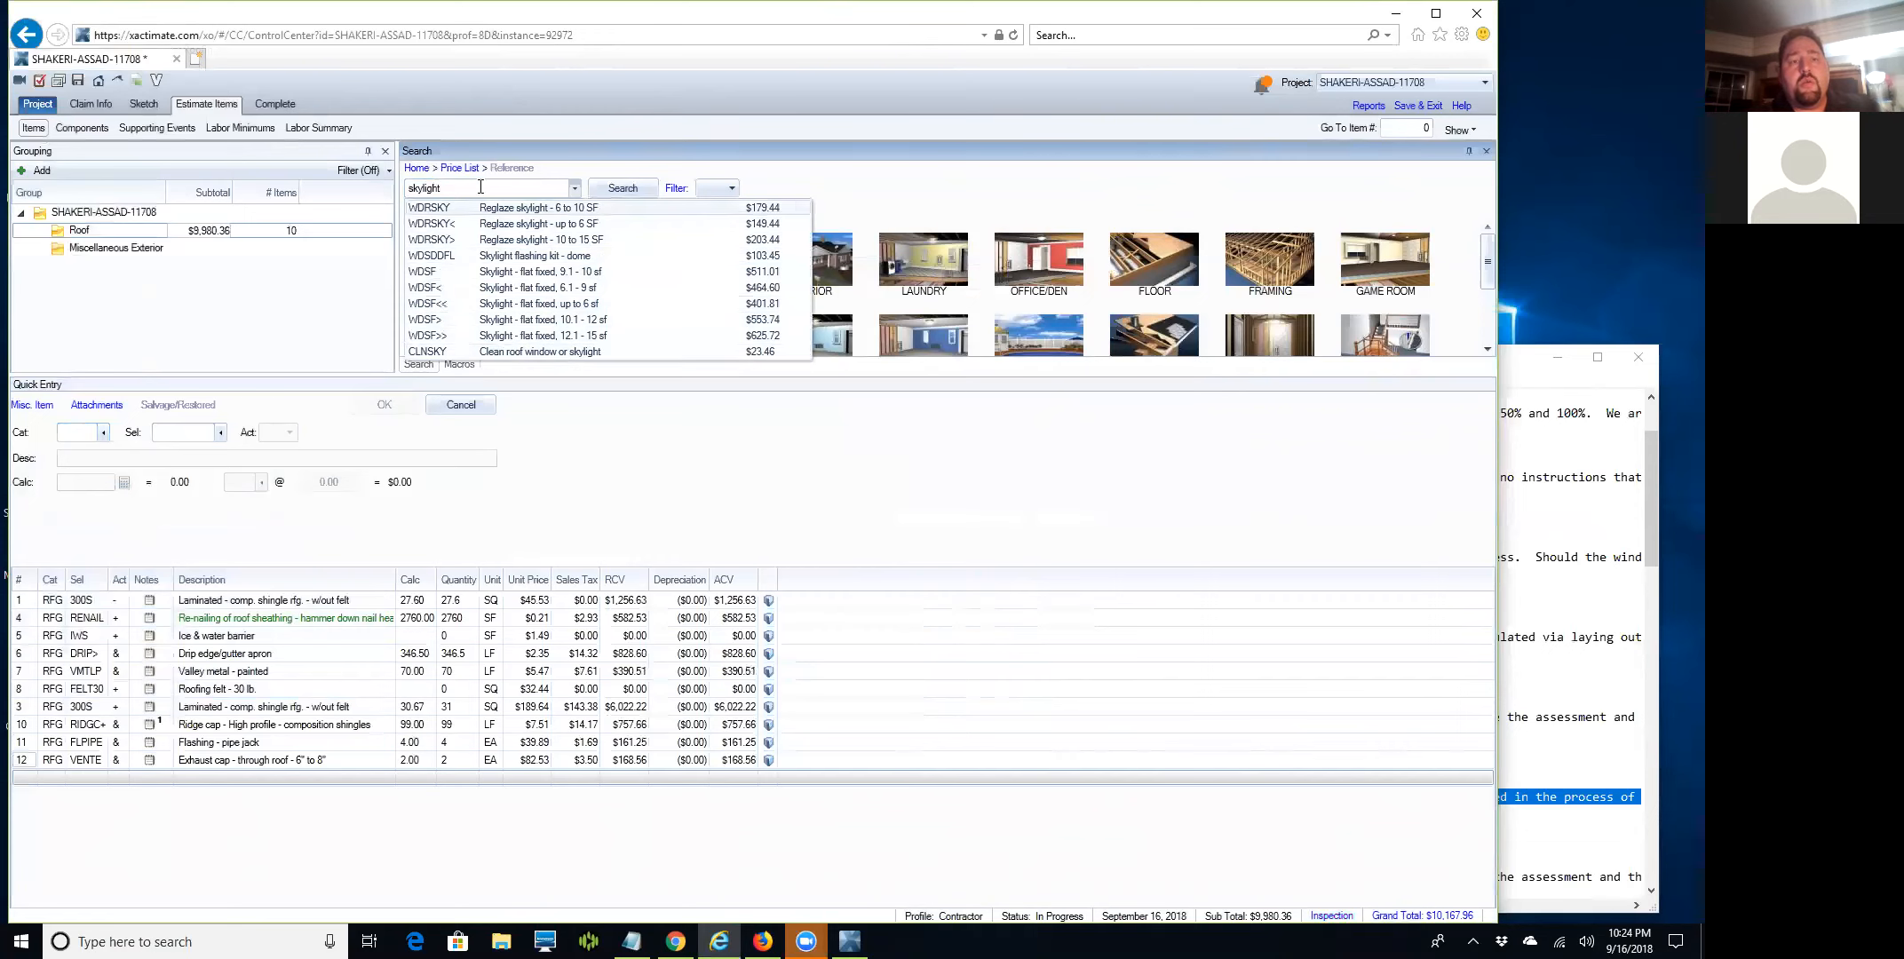
Run a full price list search for 'skylight', then search 'roof window'.
click(572, 188)
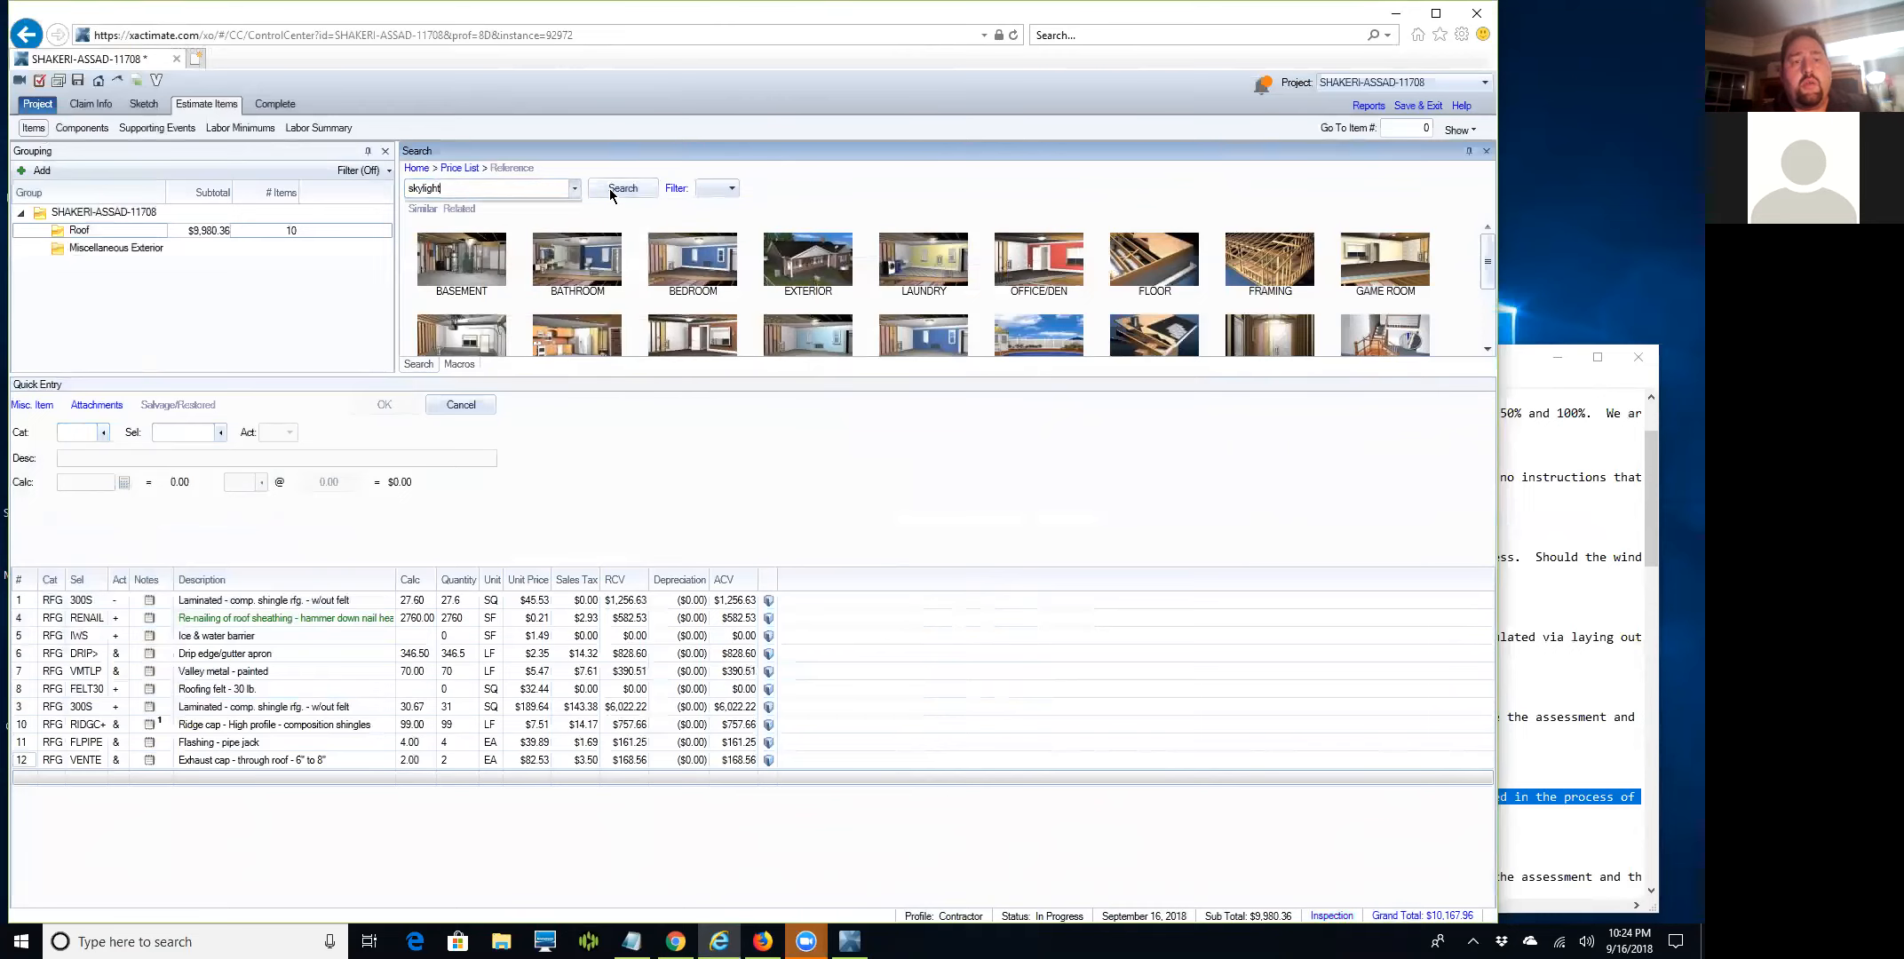
click(613, 190)
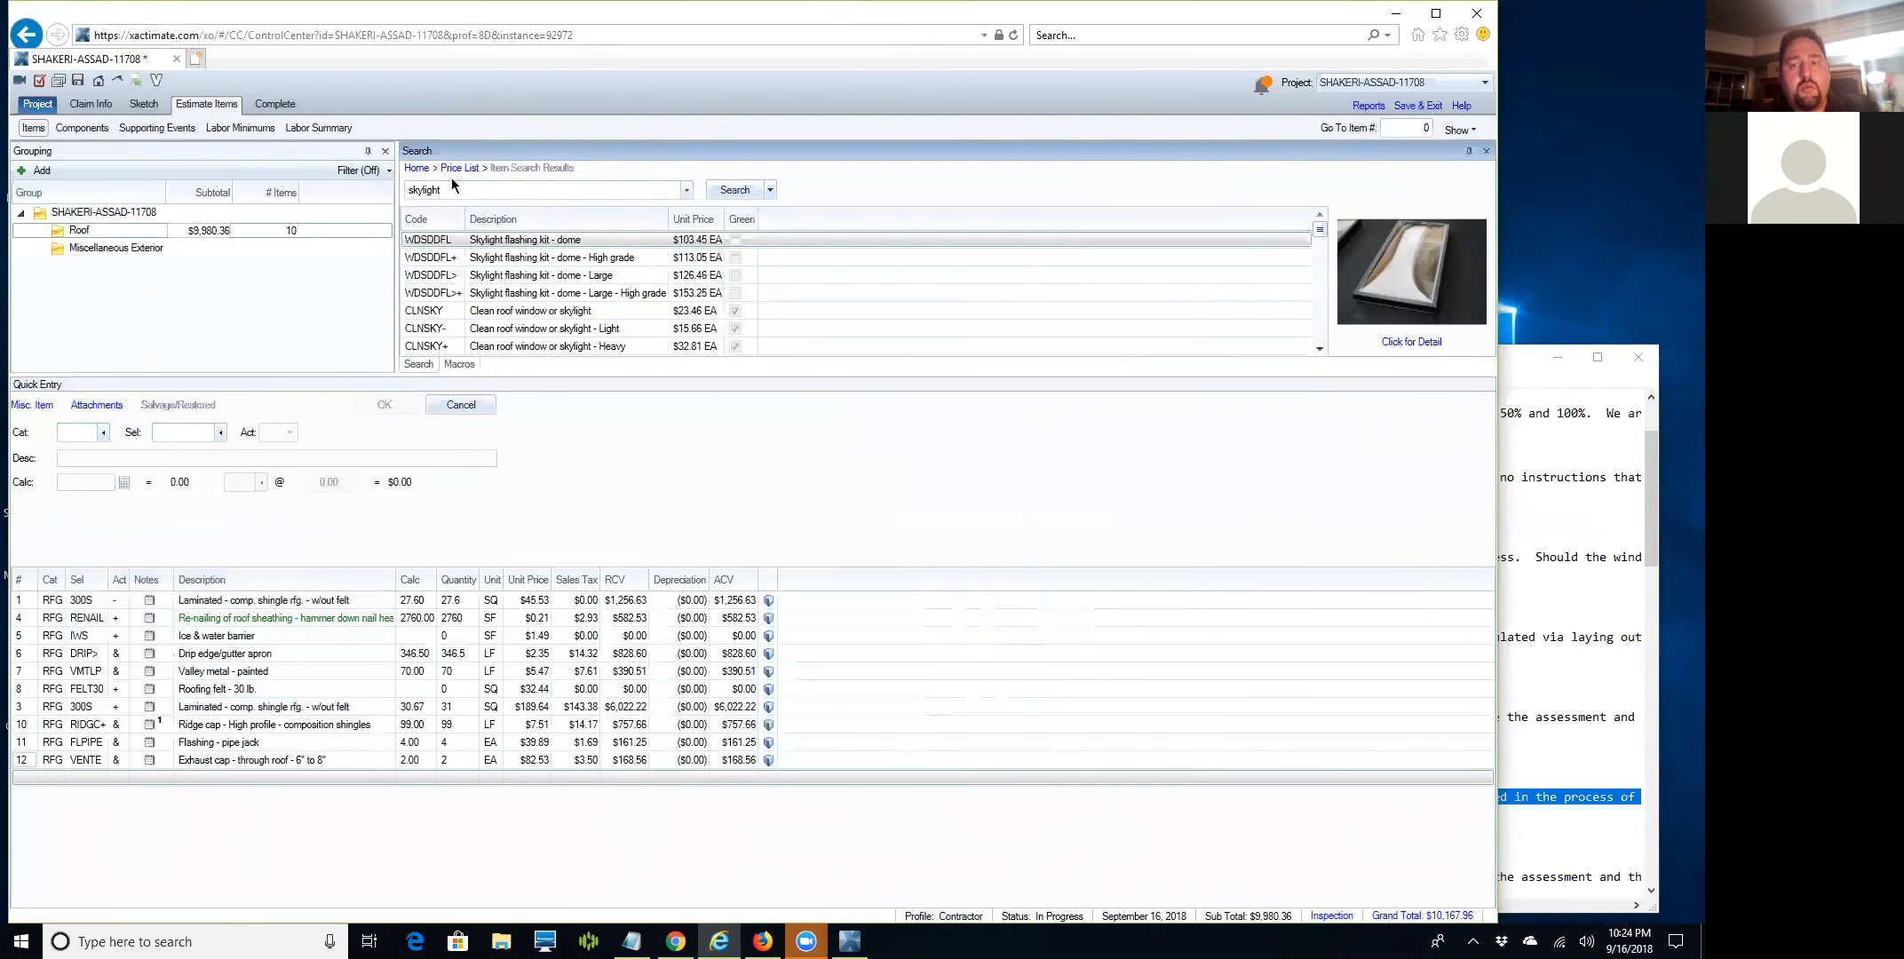
click(457, 187)
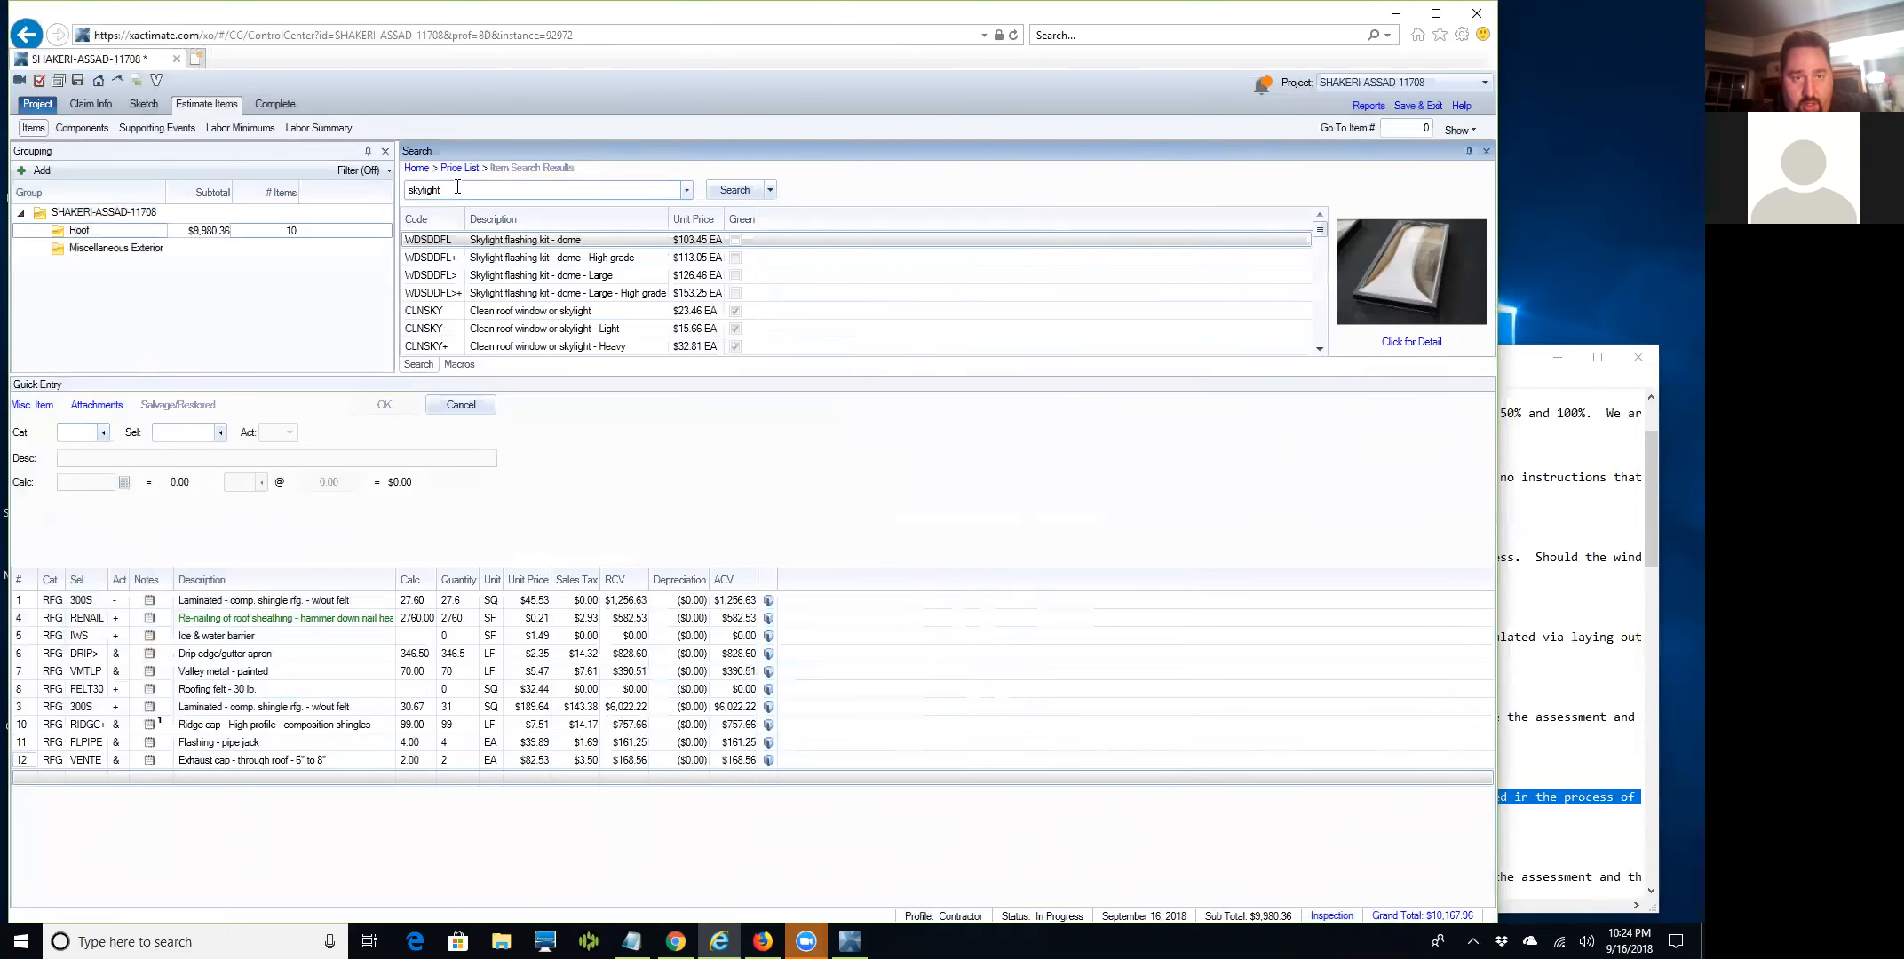
key(BackSpace)
key(BackSpace)
key(BackSpace)
key(BackSpace)
key(BackSpace)
key(BackSpace)
key(BackSpace)
key(BackSpace)
text(roof)
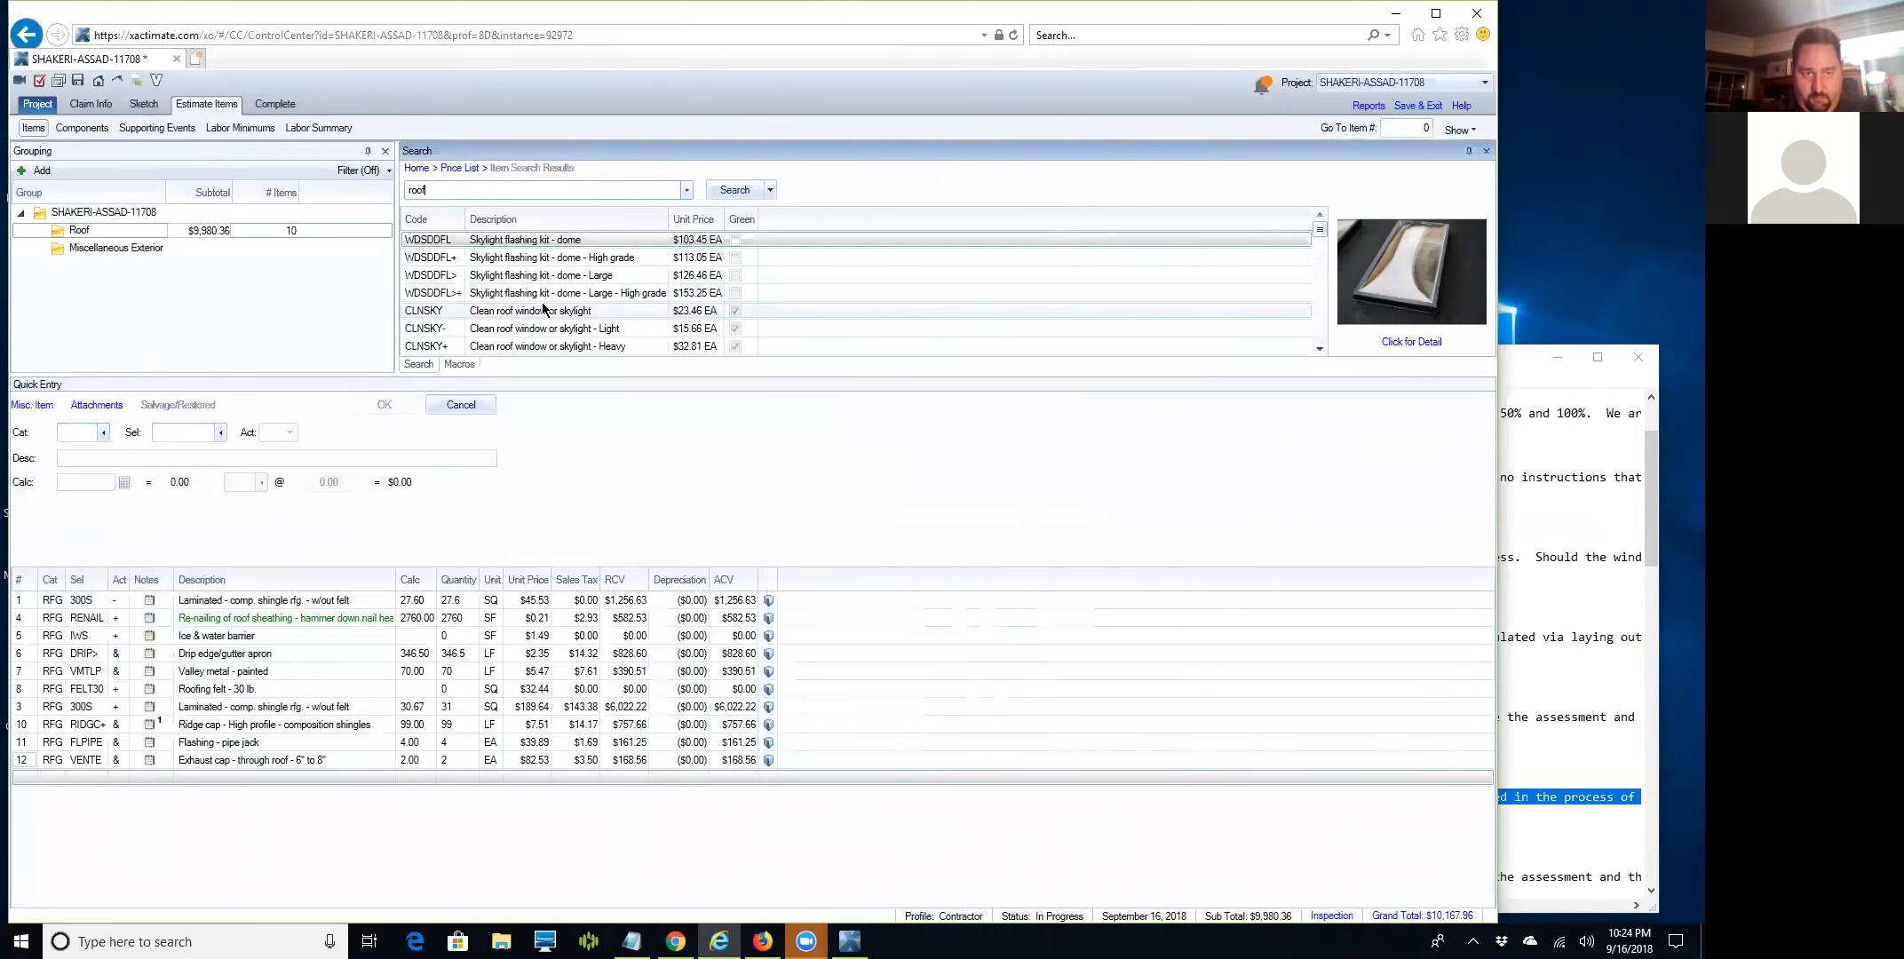
text( window)
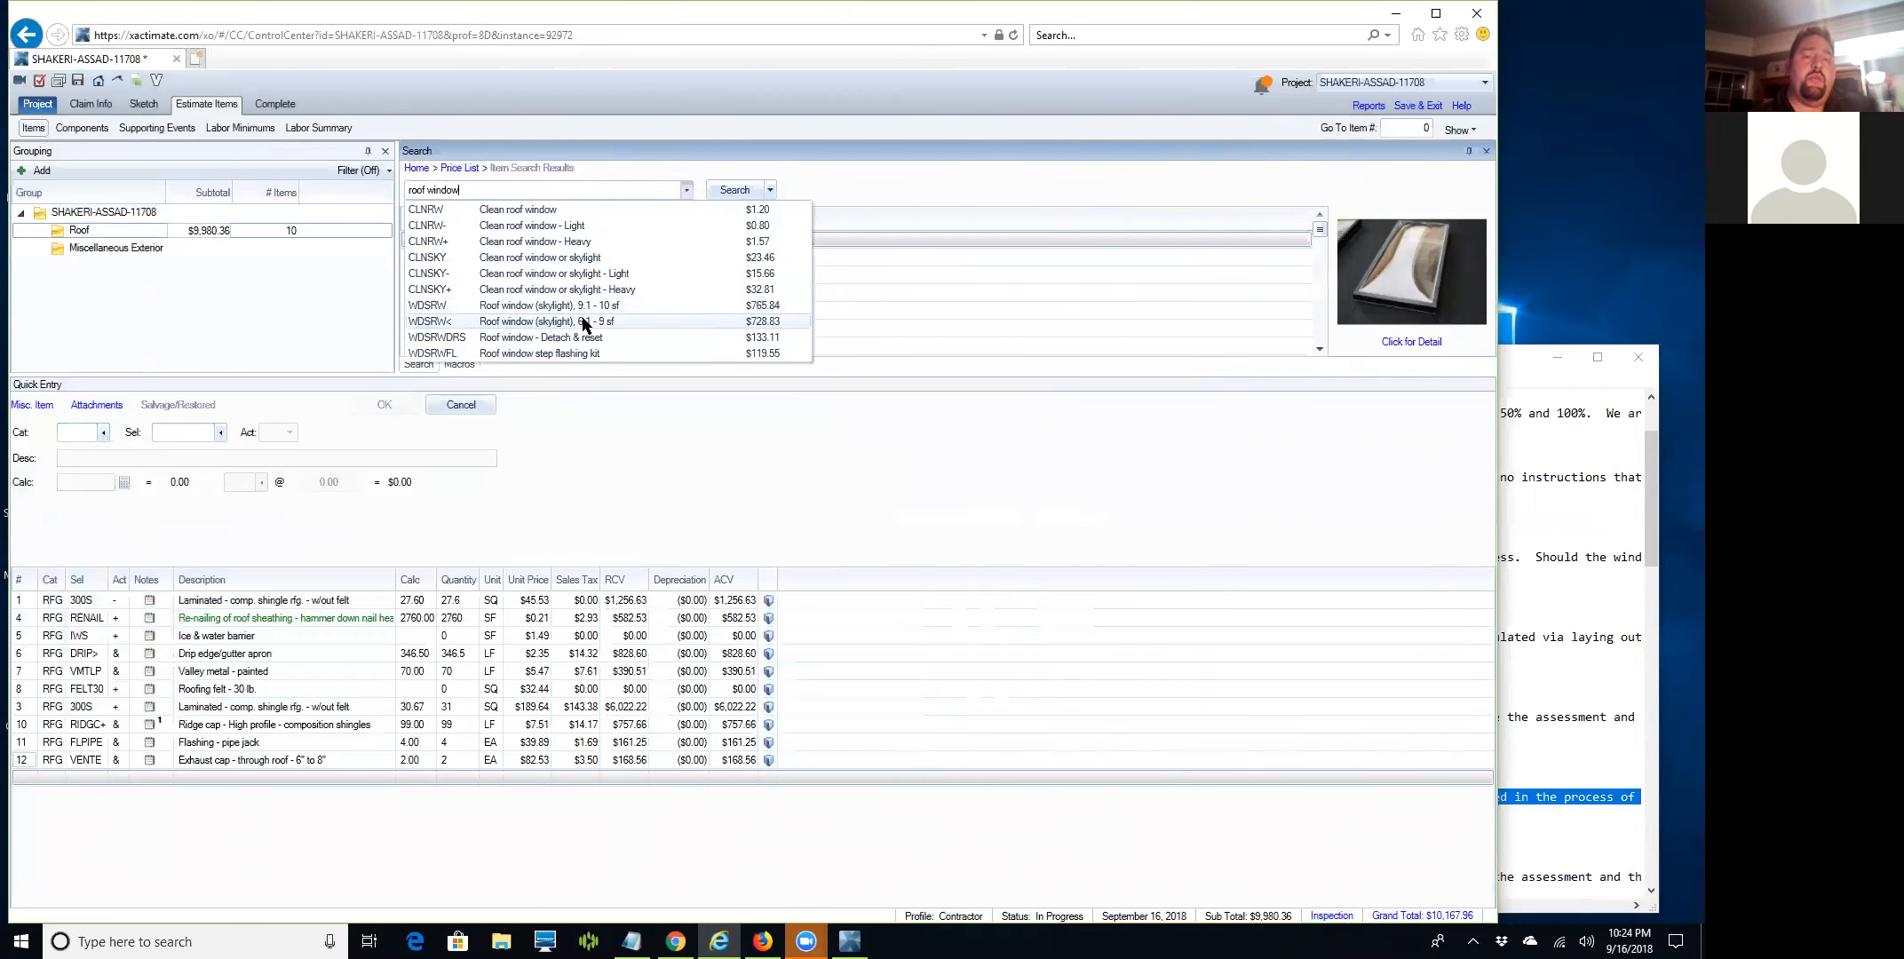
Add the 6.1–9 sf and 9.1–10 sf roof window skylights and review the item details.
click(583, 323)
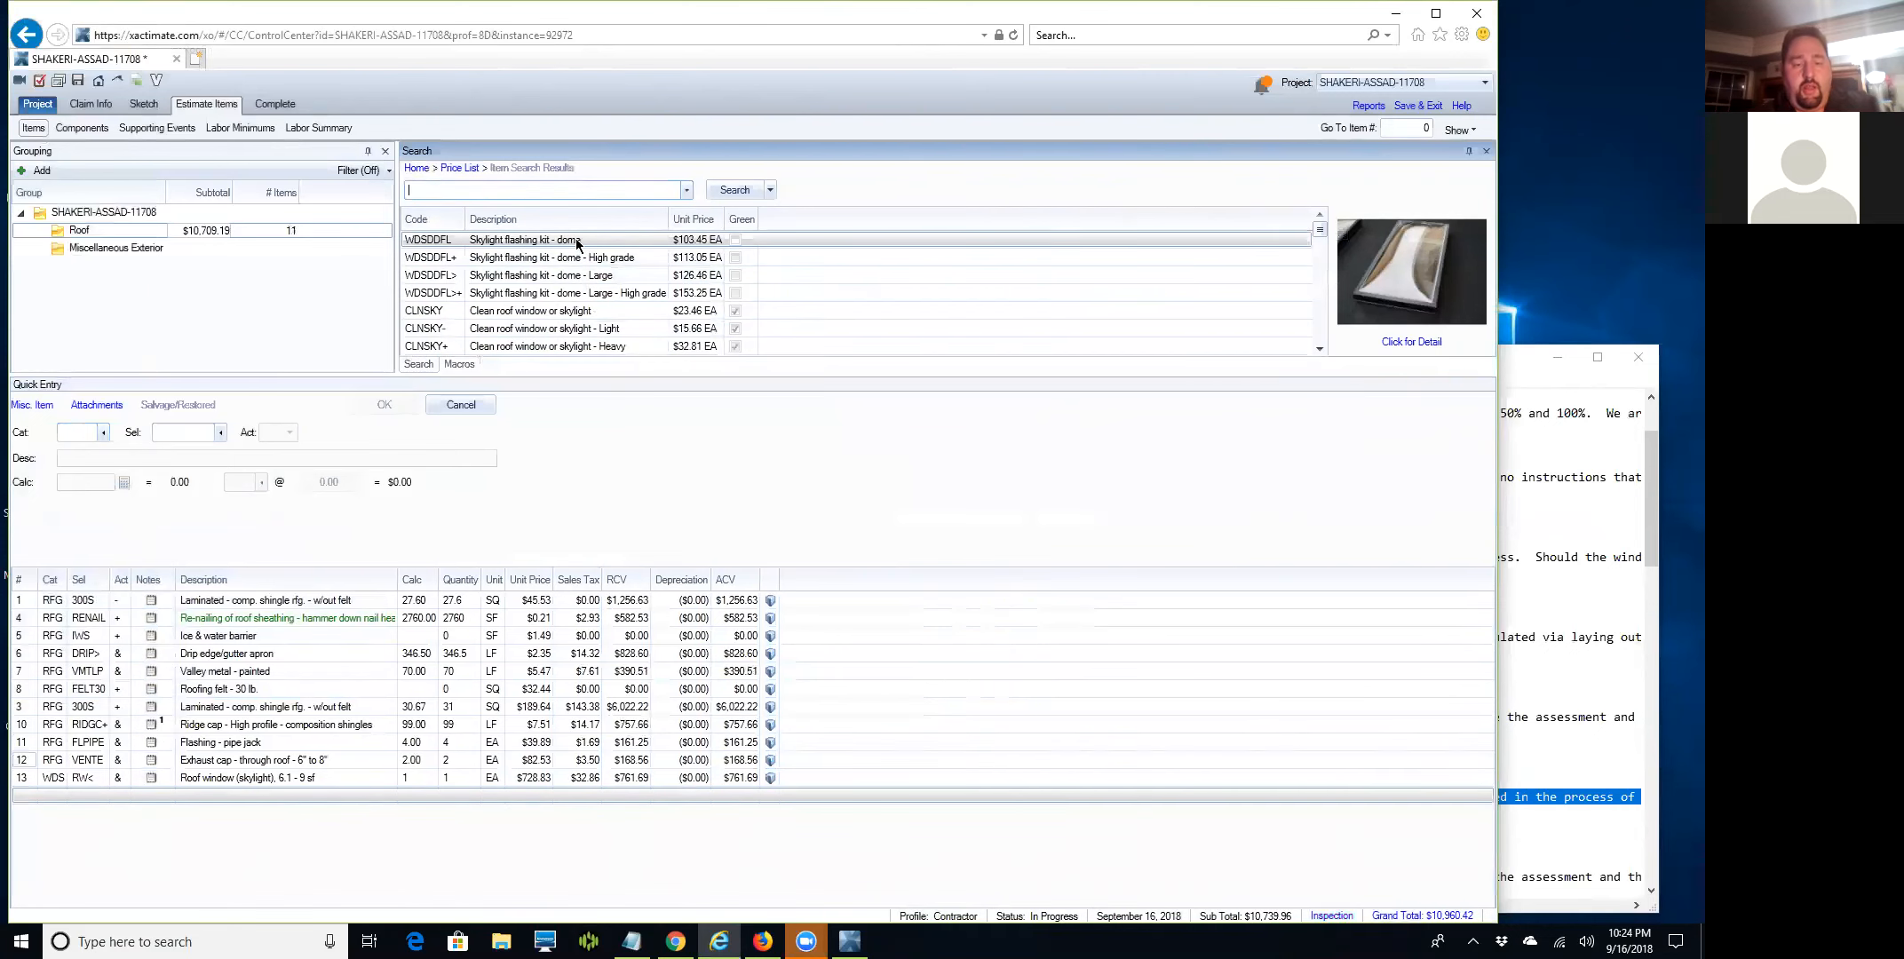
text(roof windo)
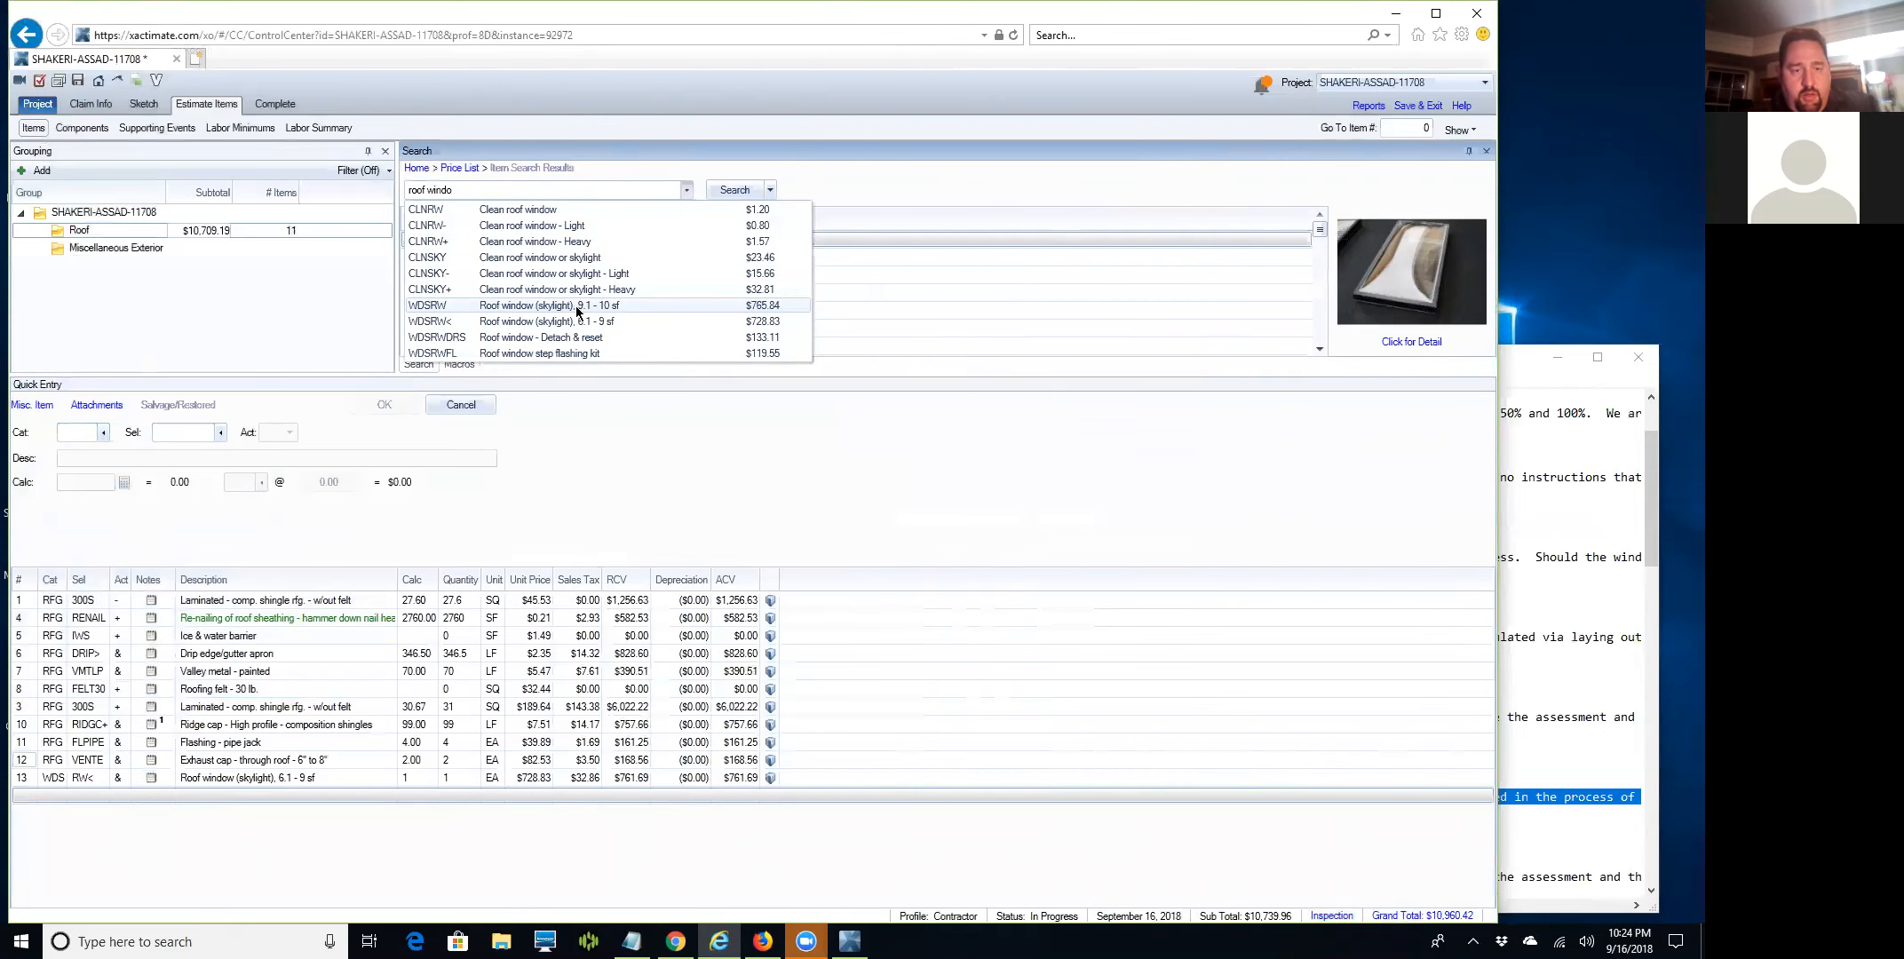
click(576, 304)
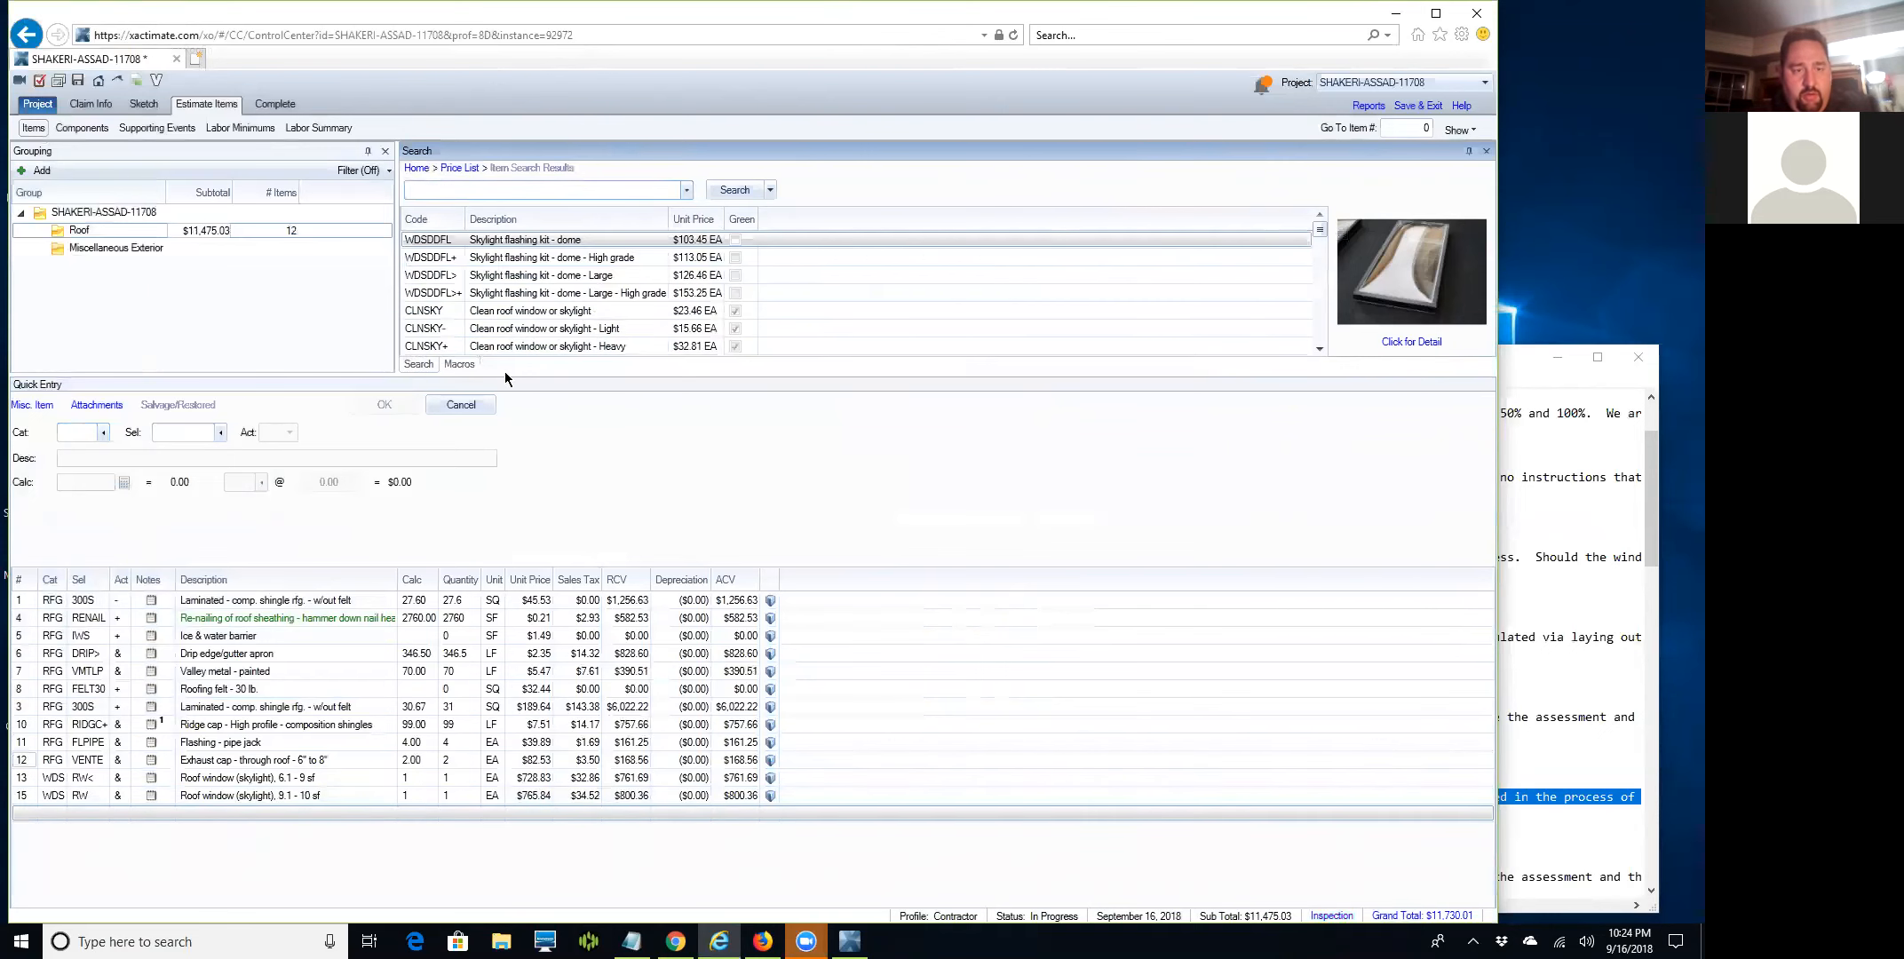
click(19, 779)
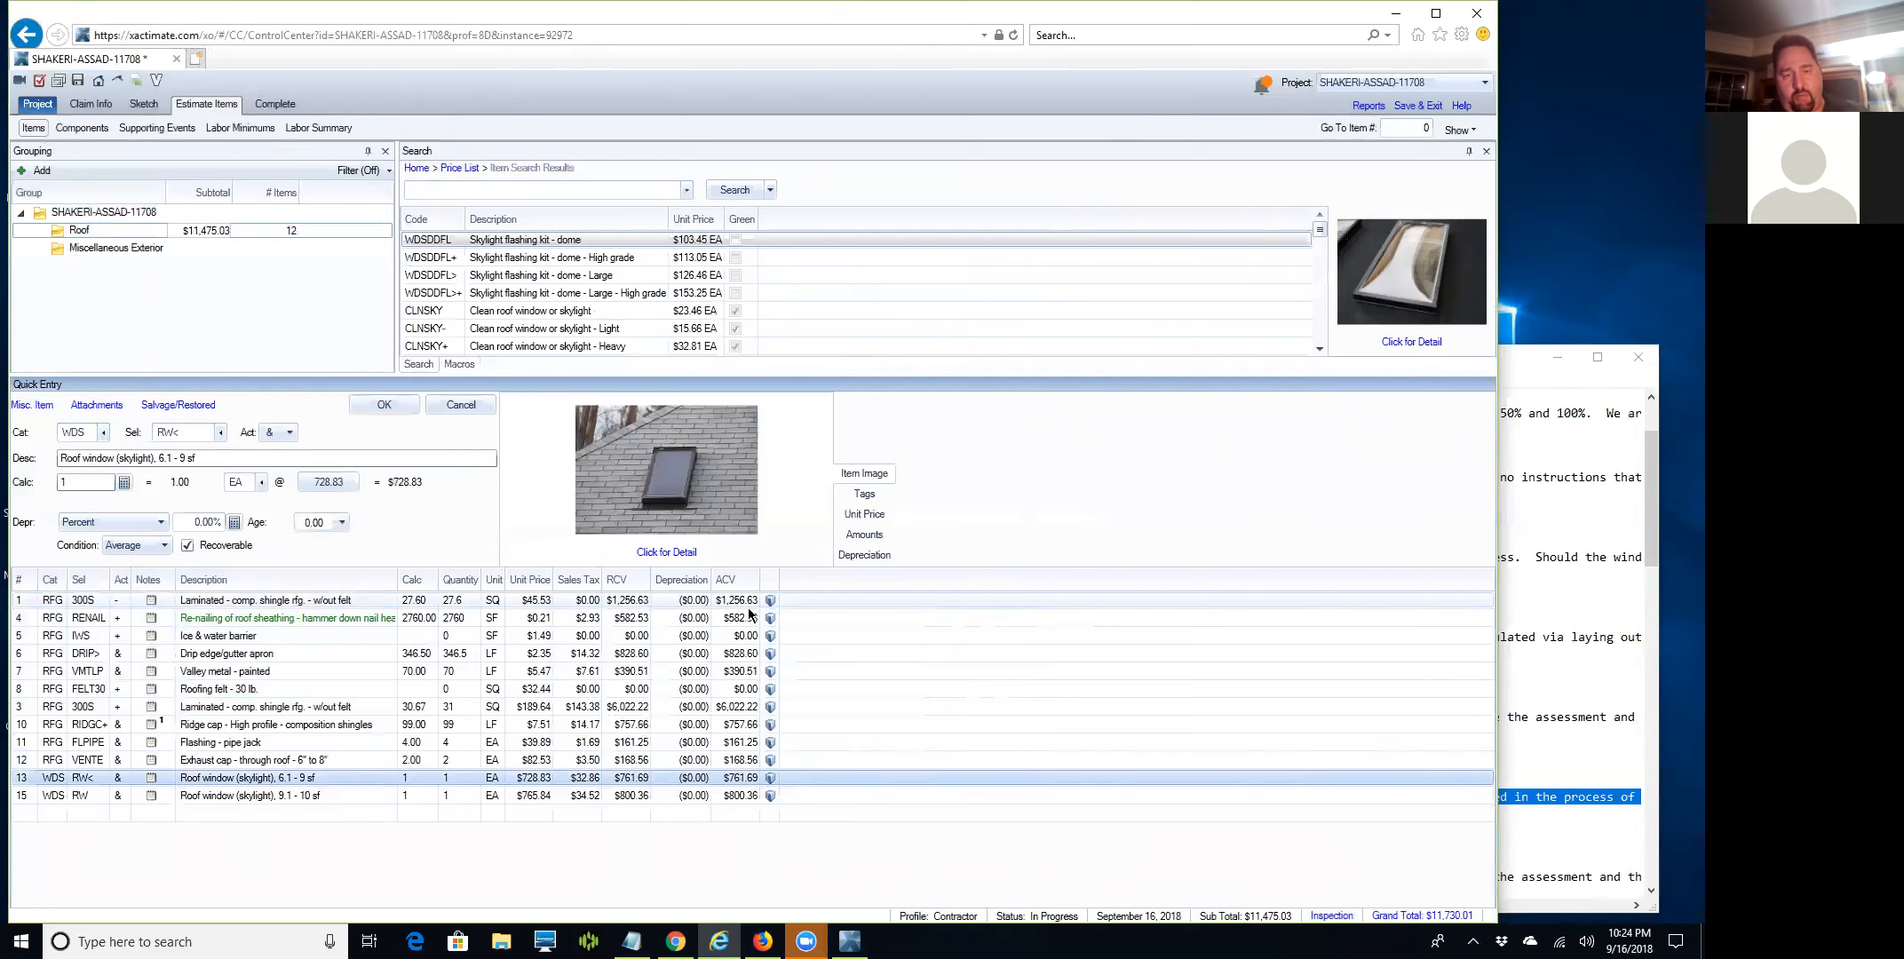
click(674, 553)
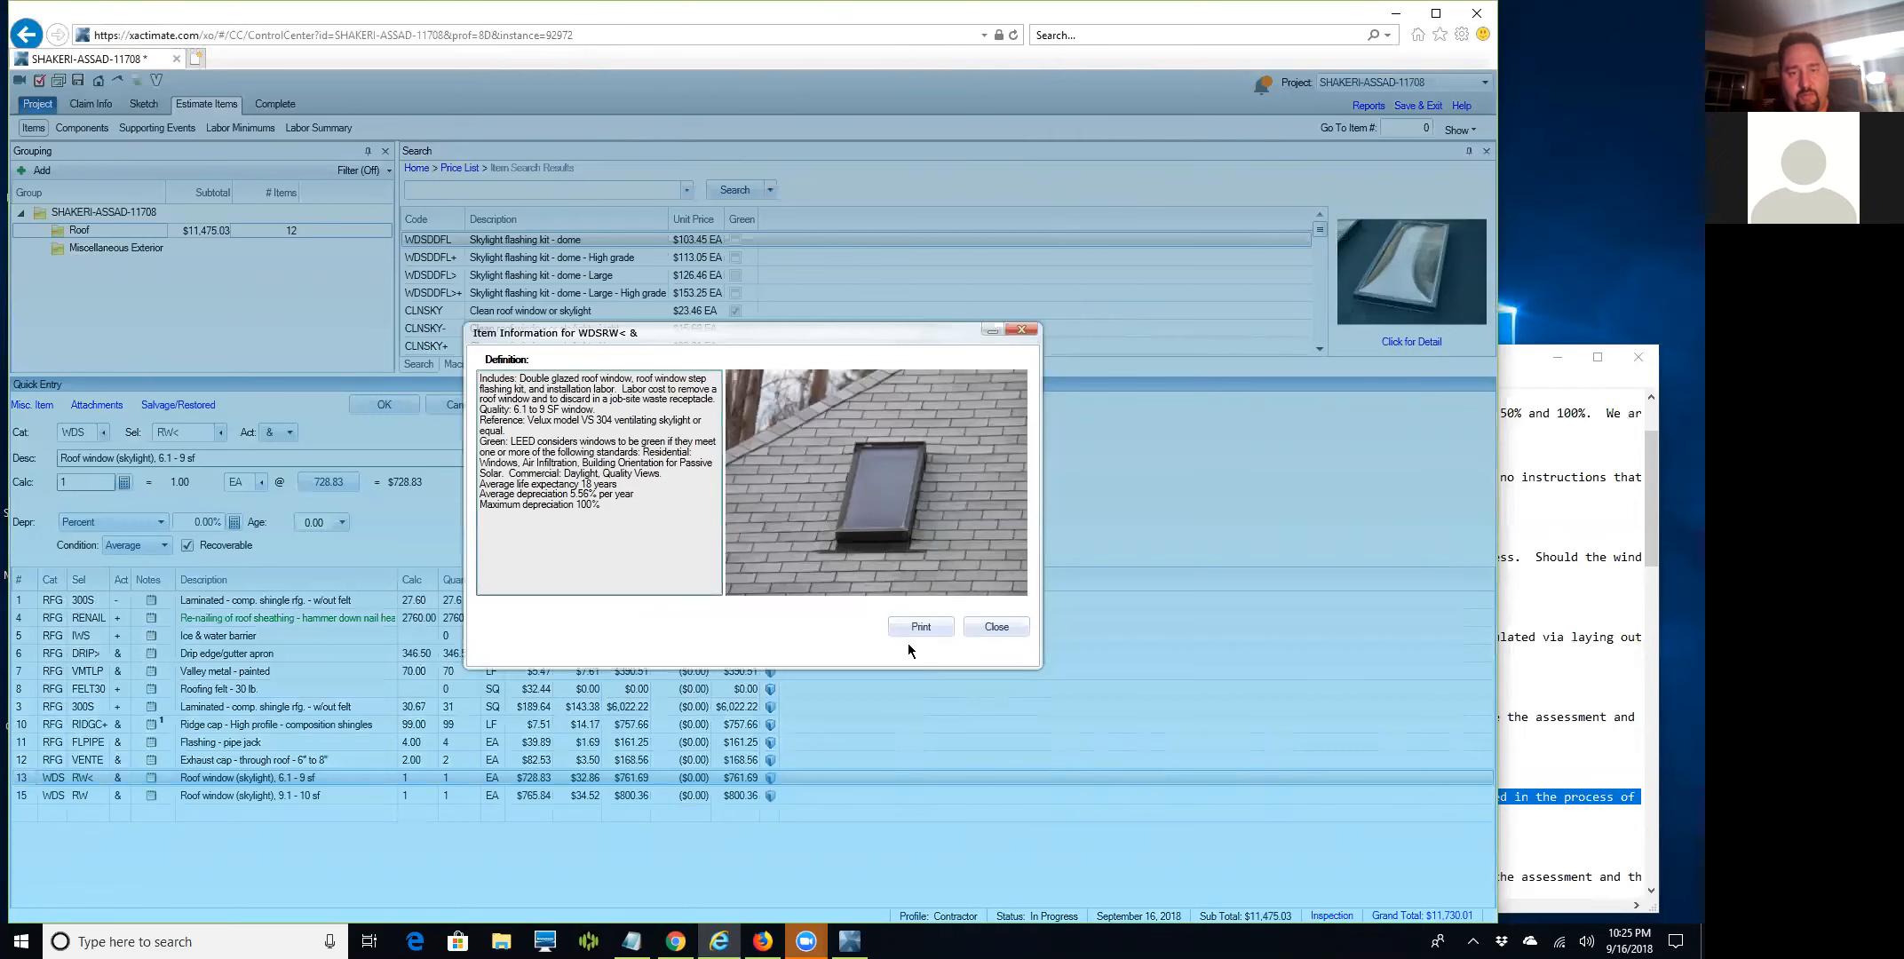
click(998, 627)
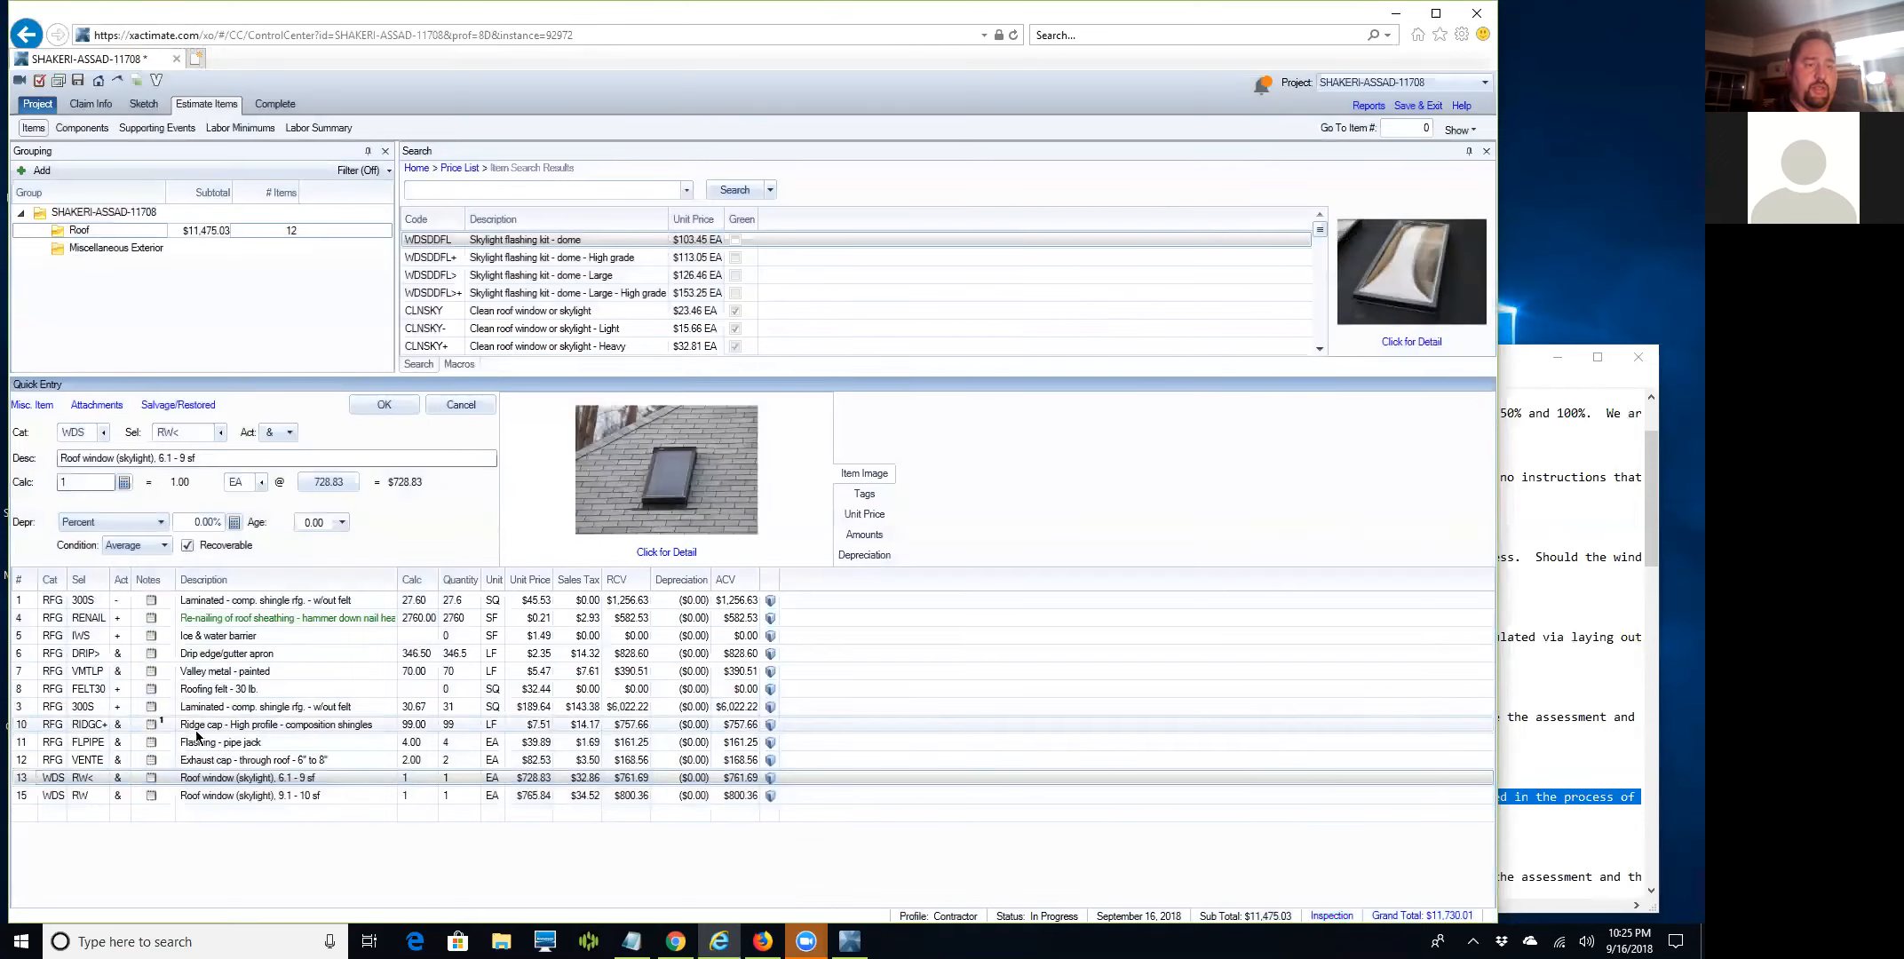
Set both roof window skylight lines to quantity 1.00.
double_click(86, 484)
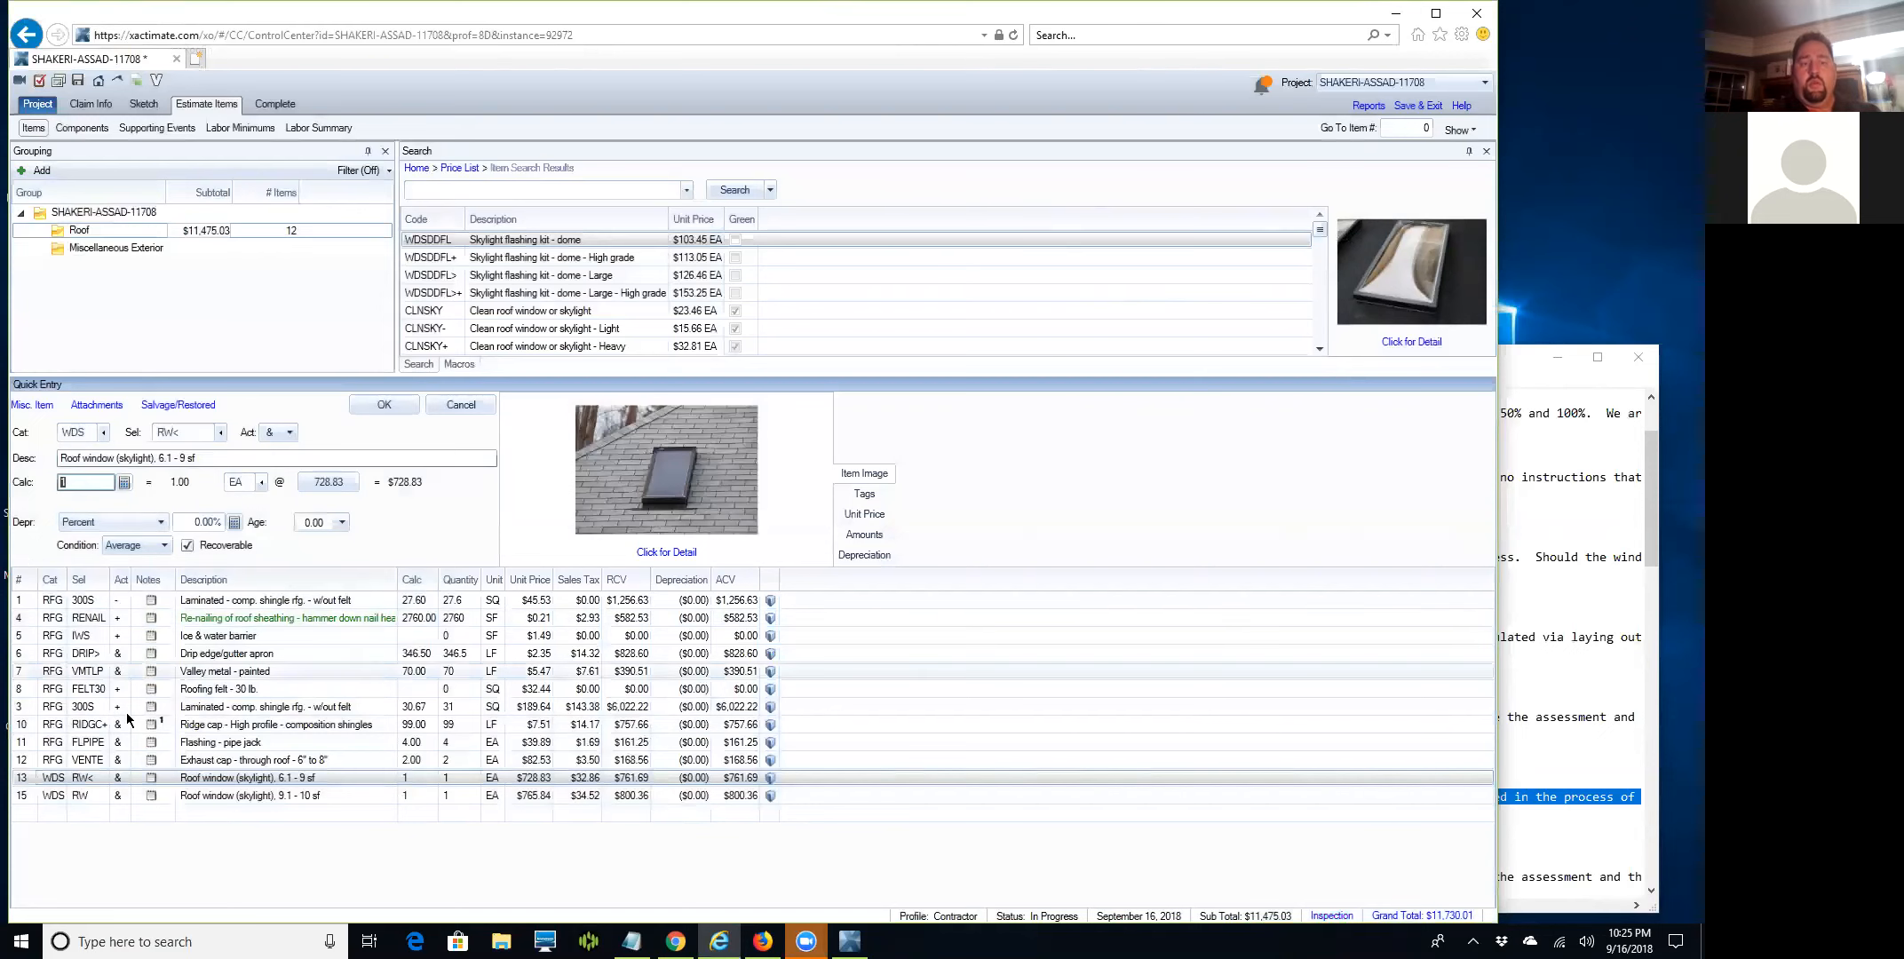
text(1.00)
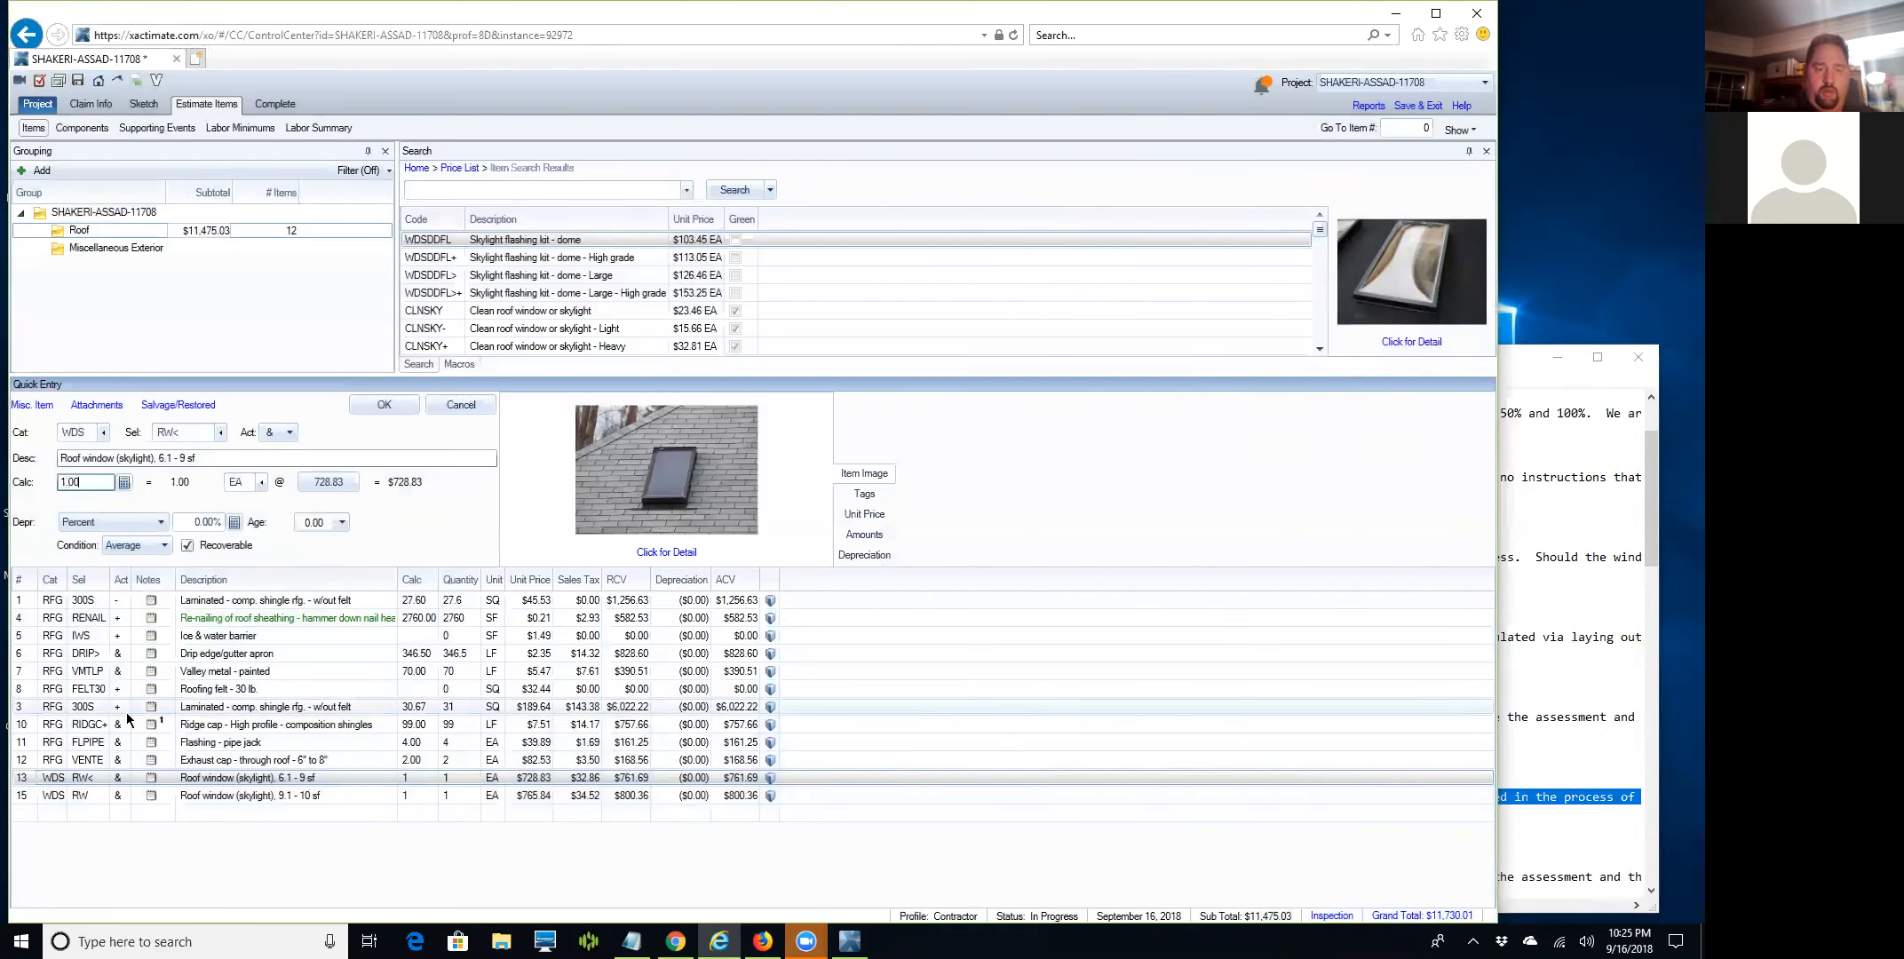
key(Return)
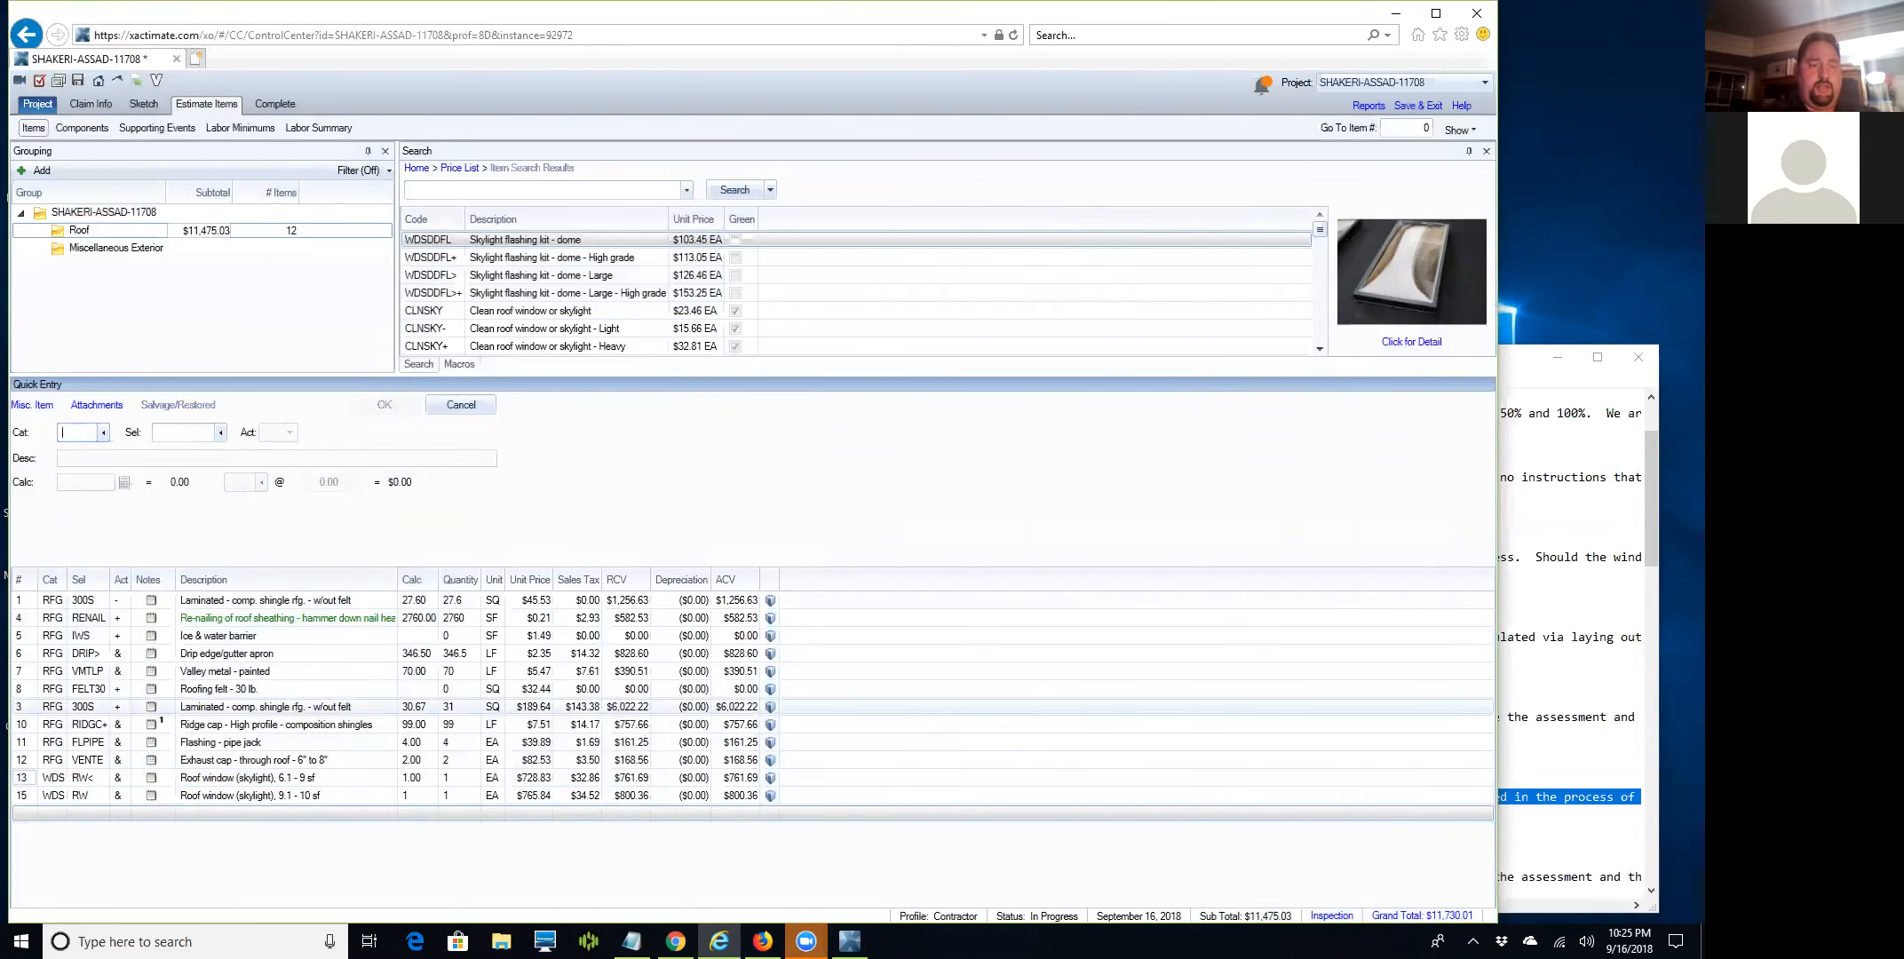
click(22, 797)
double_click(86, 483)
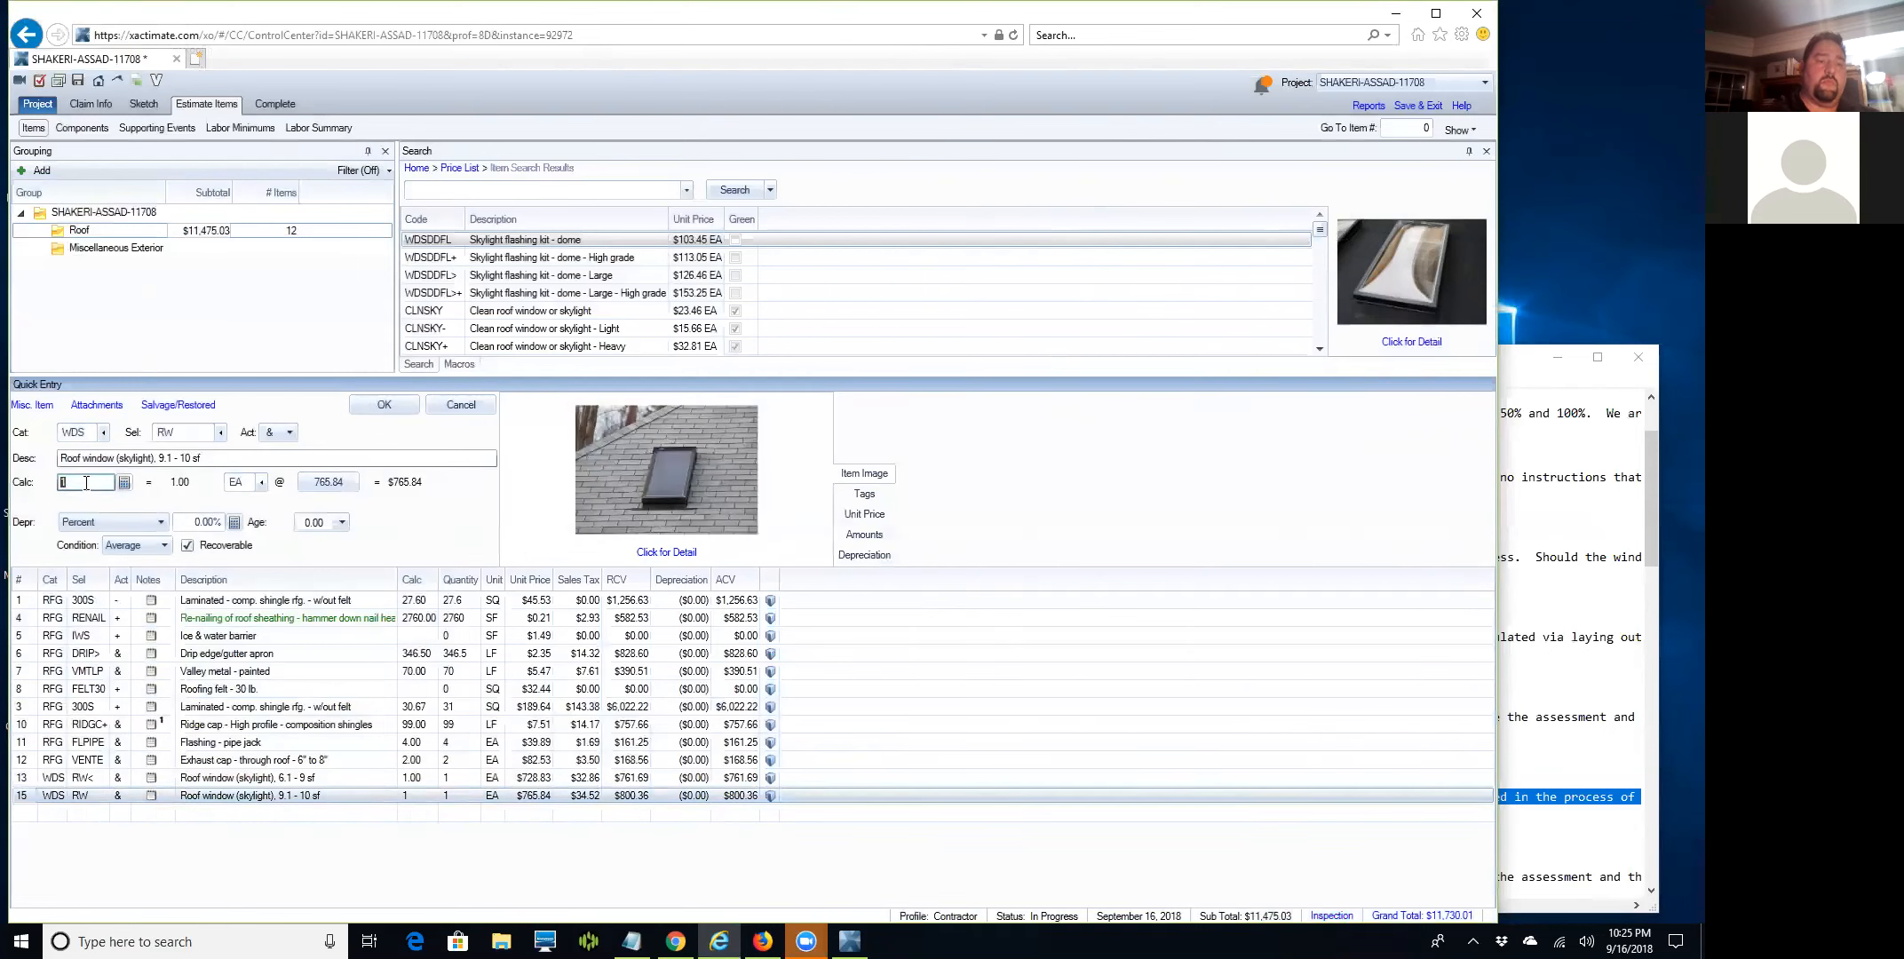
key(Return)
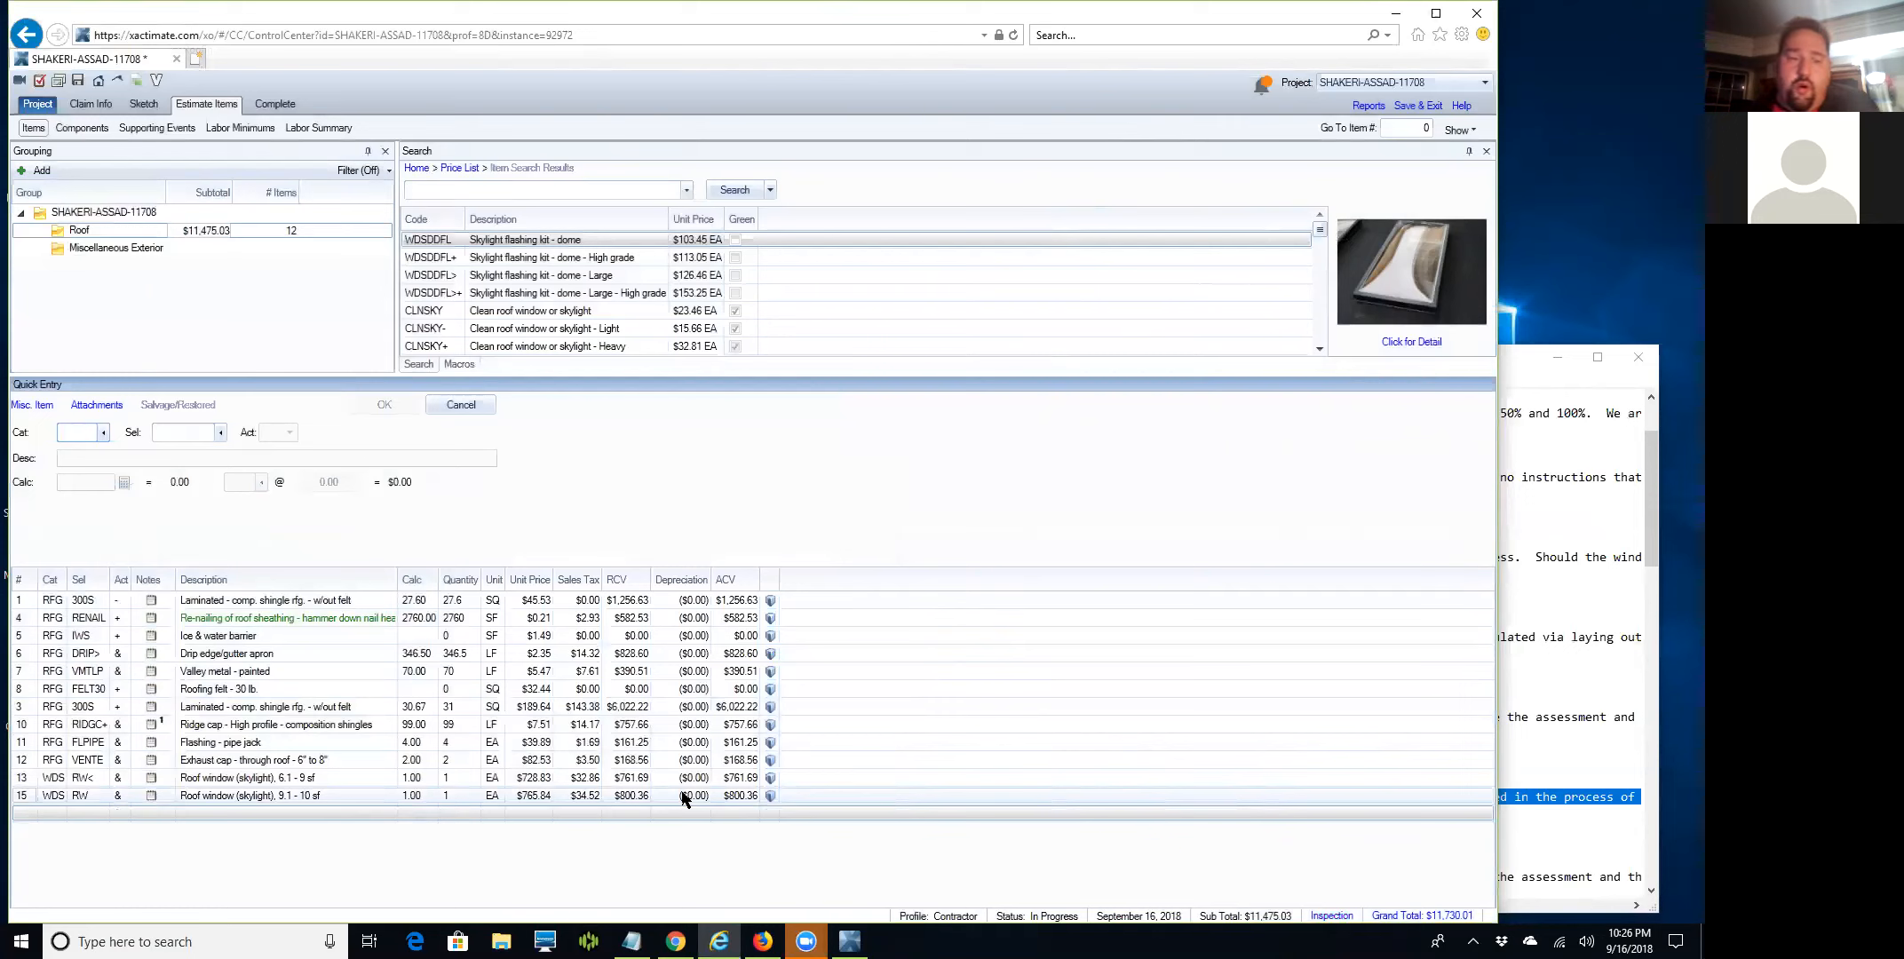
Add the laminated gable cornice return items RFGGCR300 and 2-story RFGGCR300H.
click(459, 188)
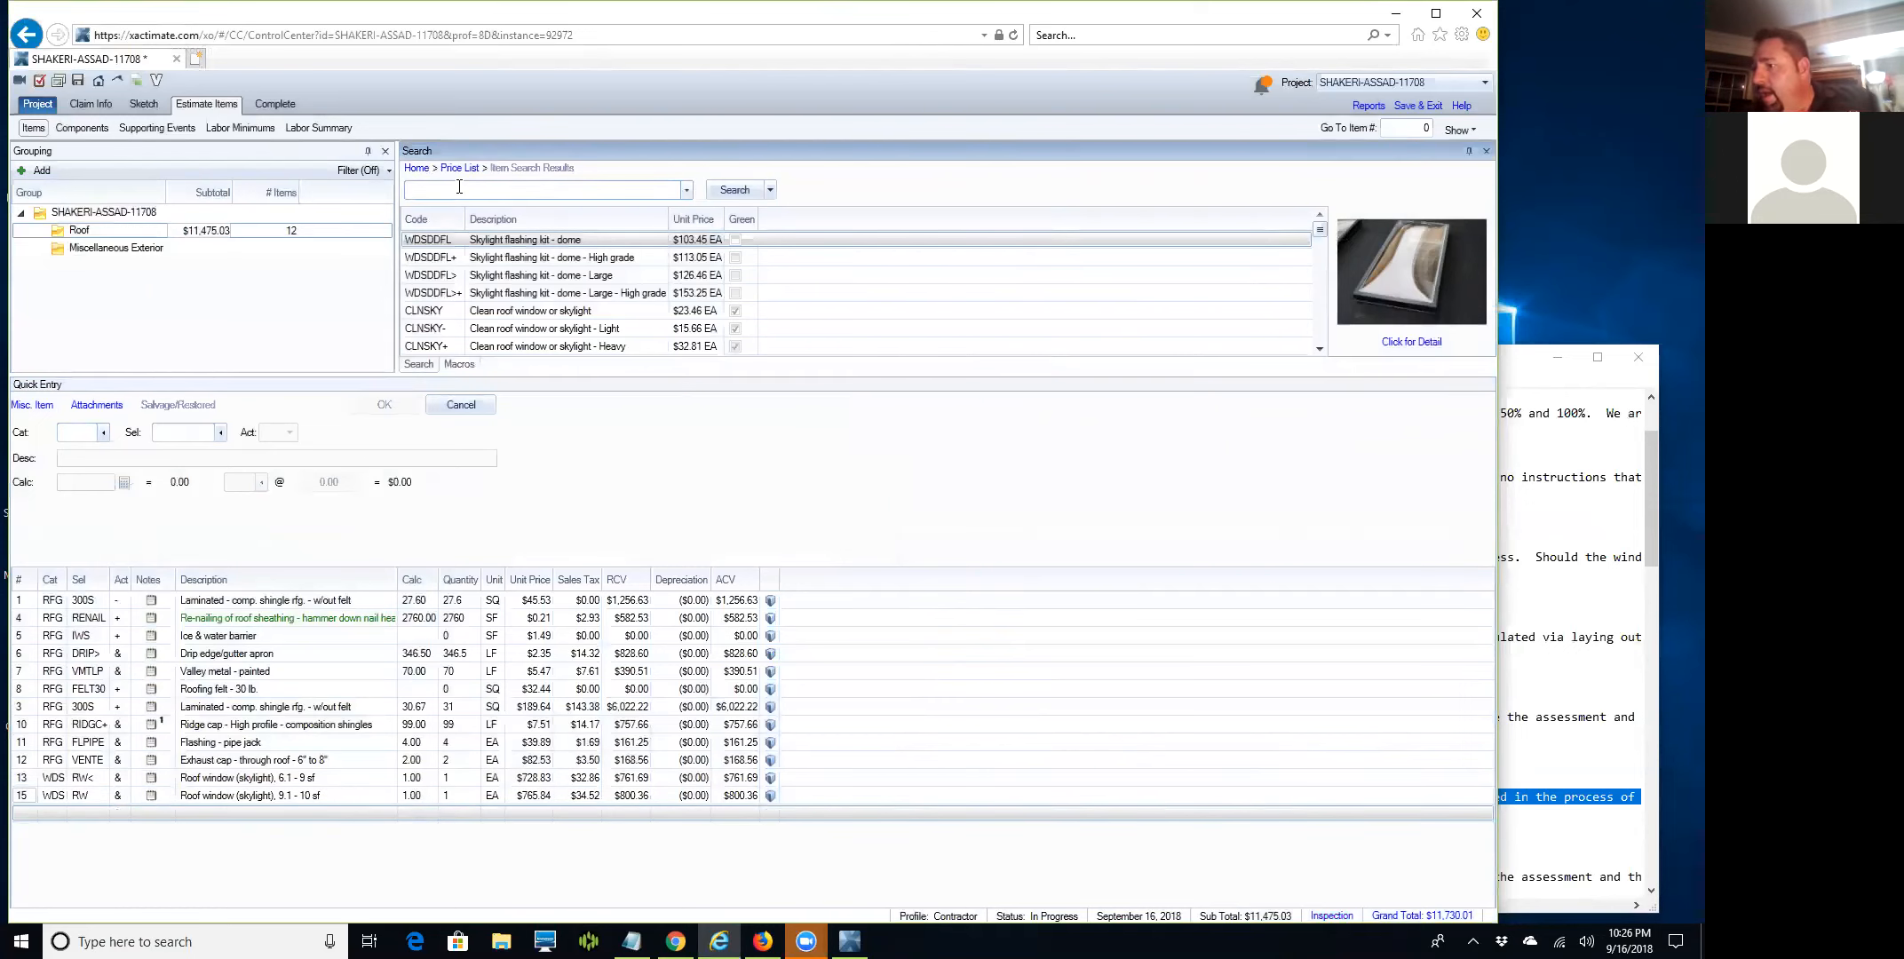
text(f)
key(BackSpace)
text(gav)
key(BackSpace)
text(ble)
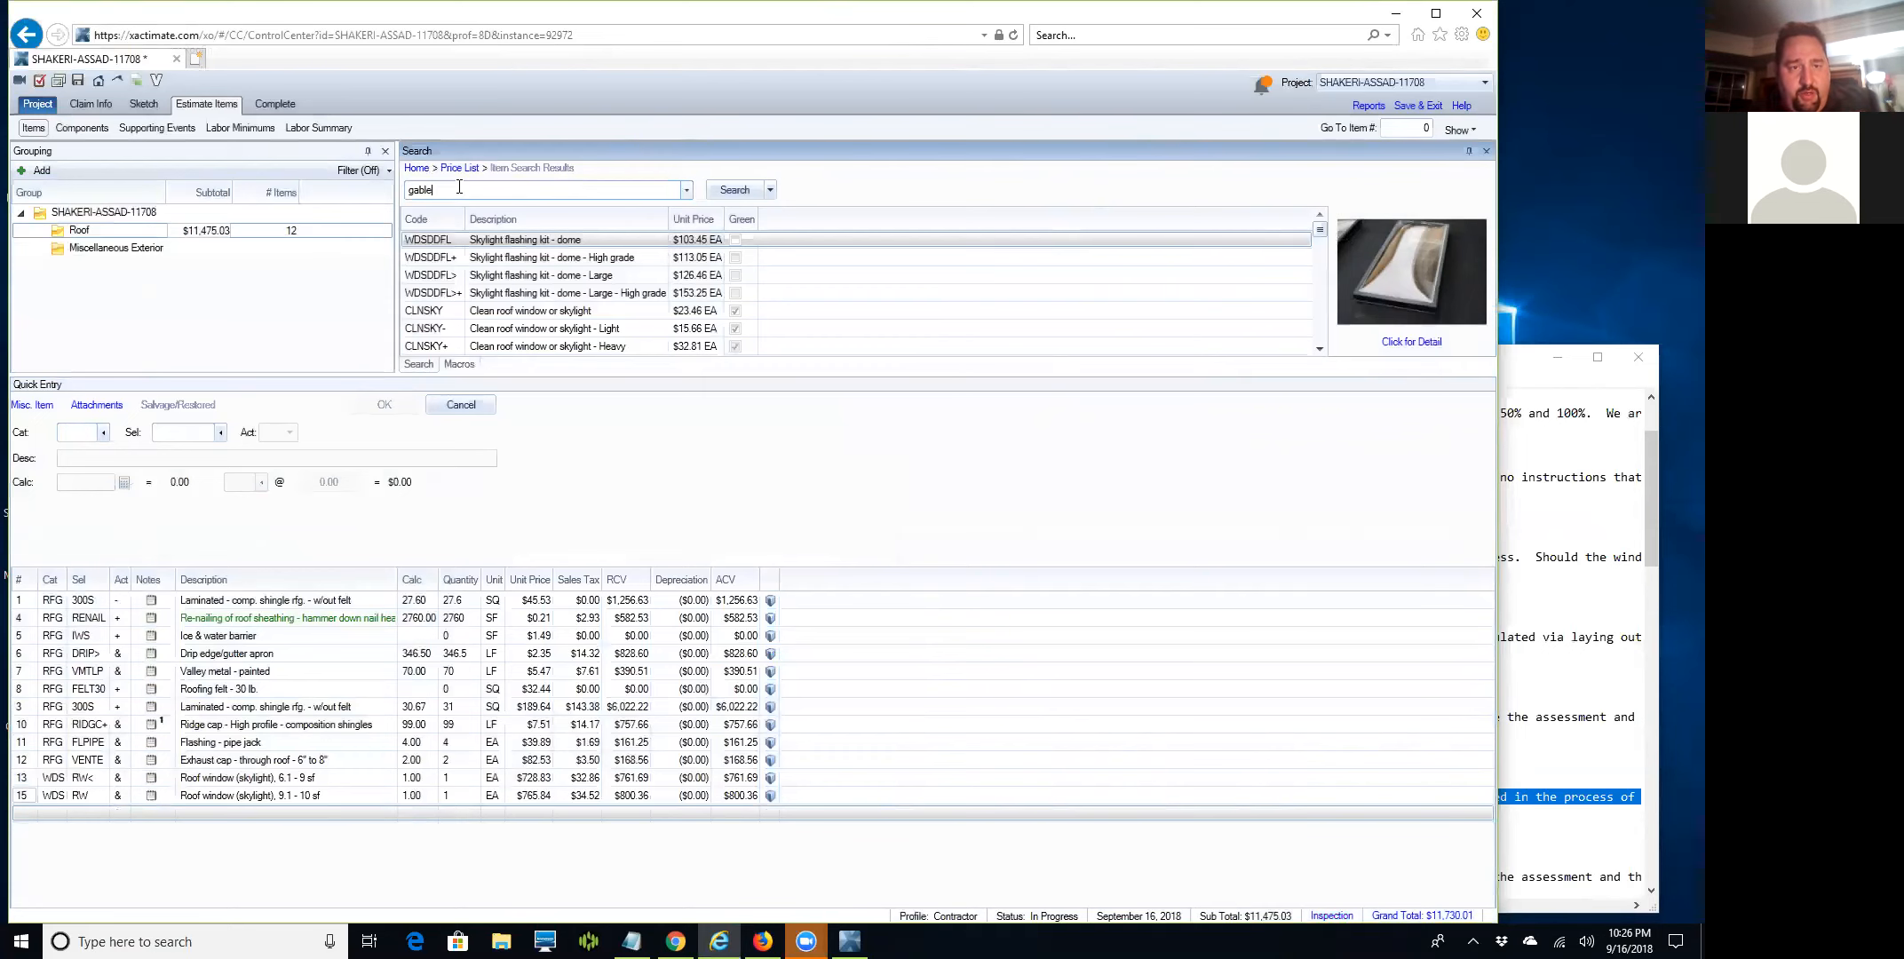
text( com)
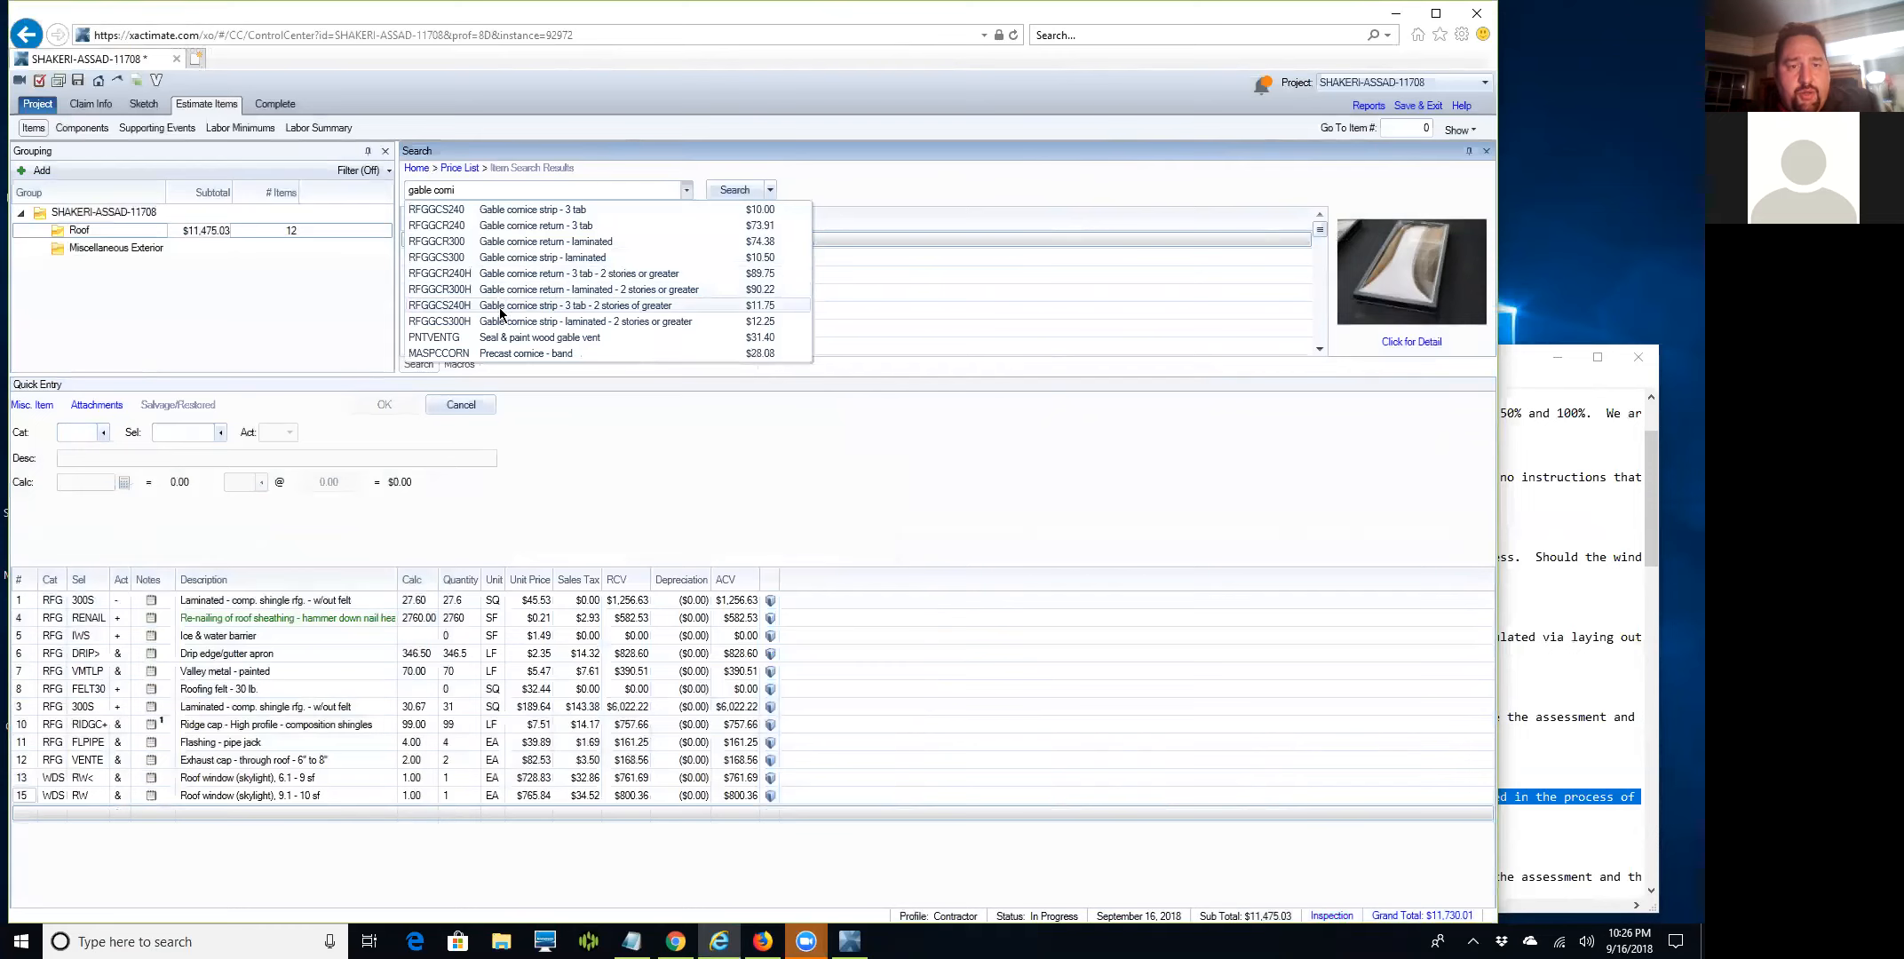
click(502, 247)
text(gable)
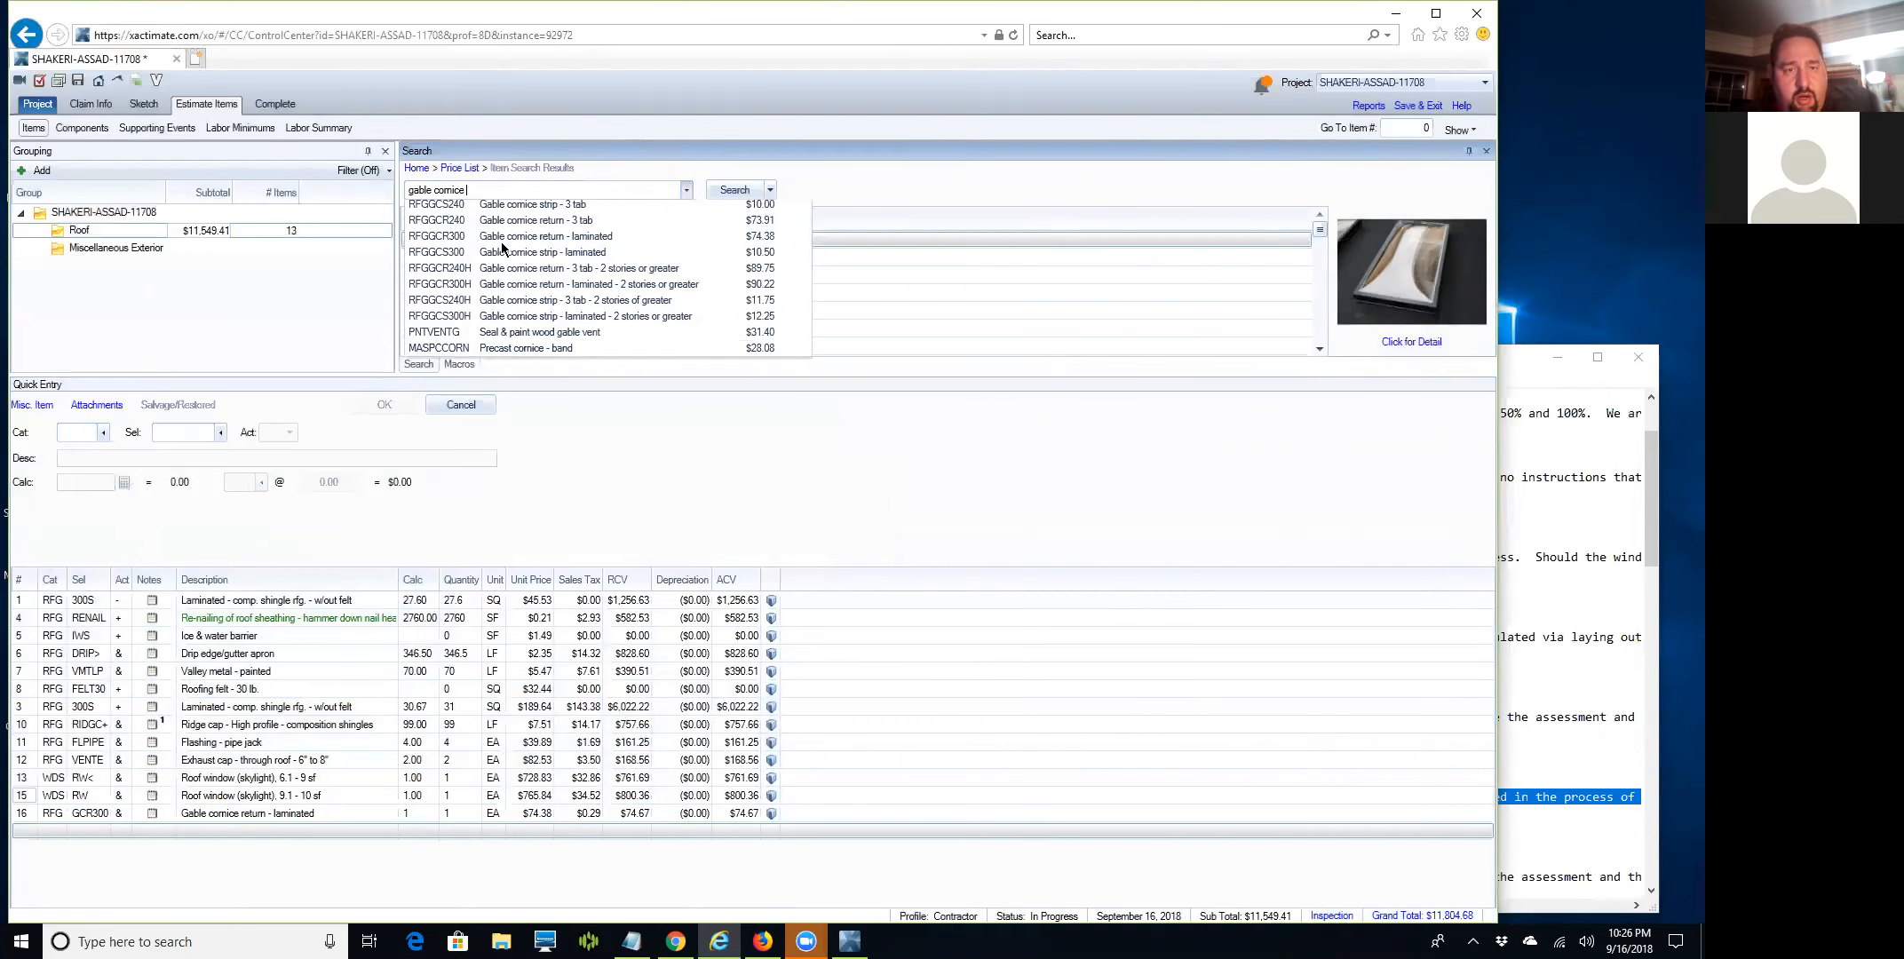
click(505, 290)
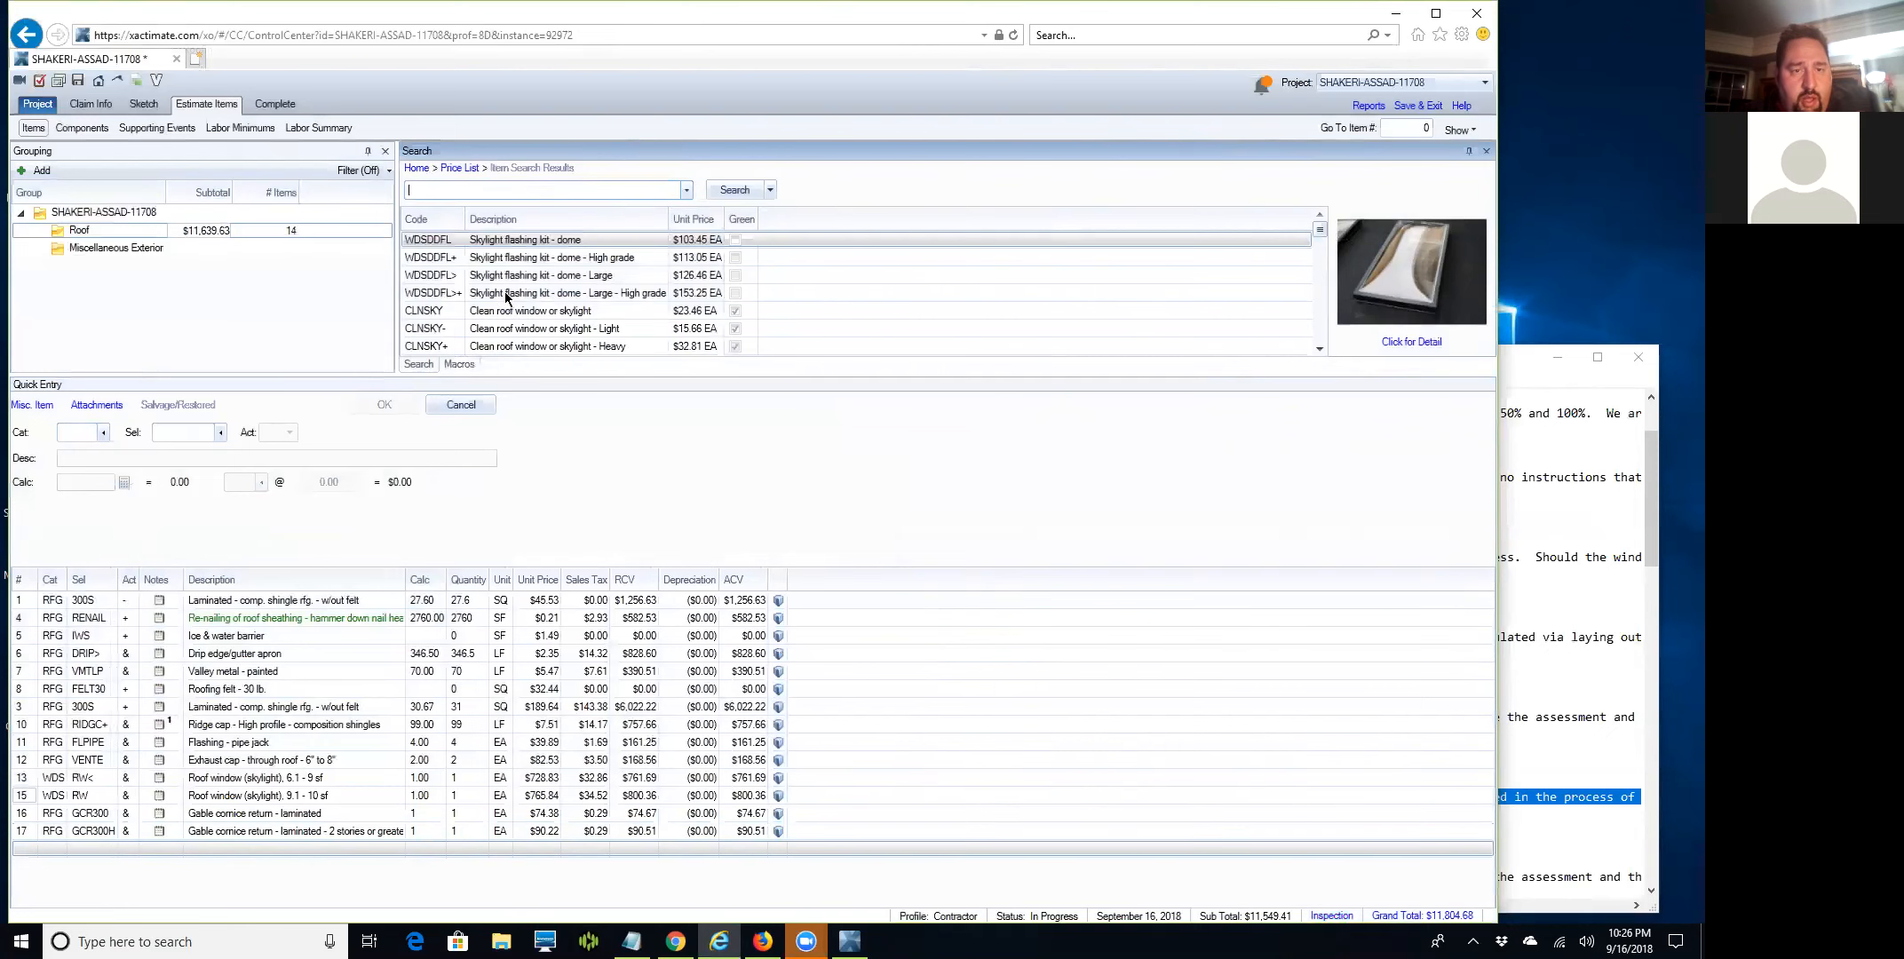
Clear the search and open Search Price List from the search home page.
text(gable corni)
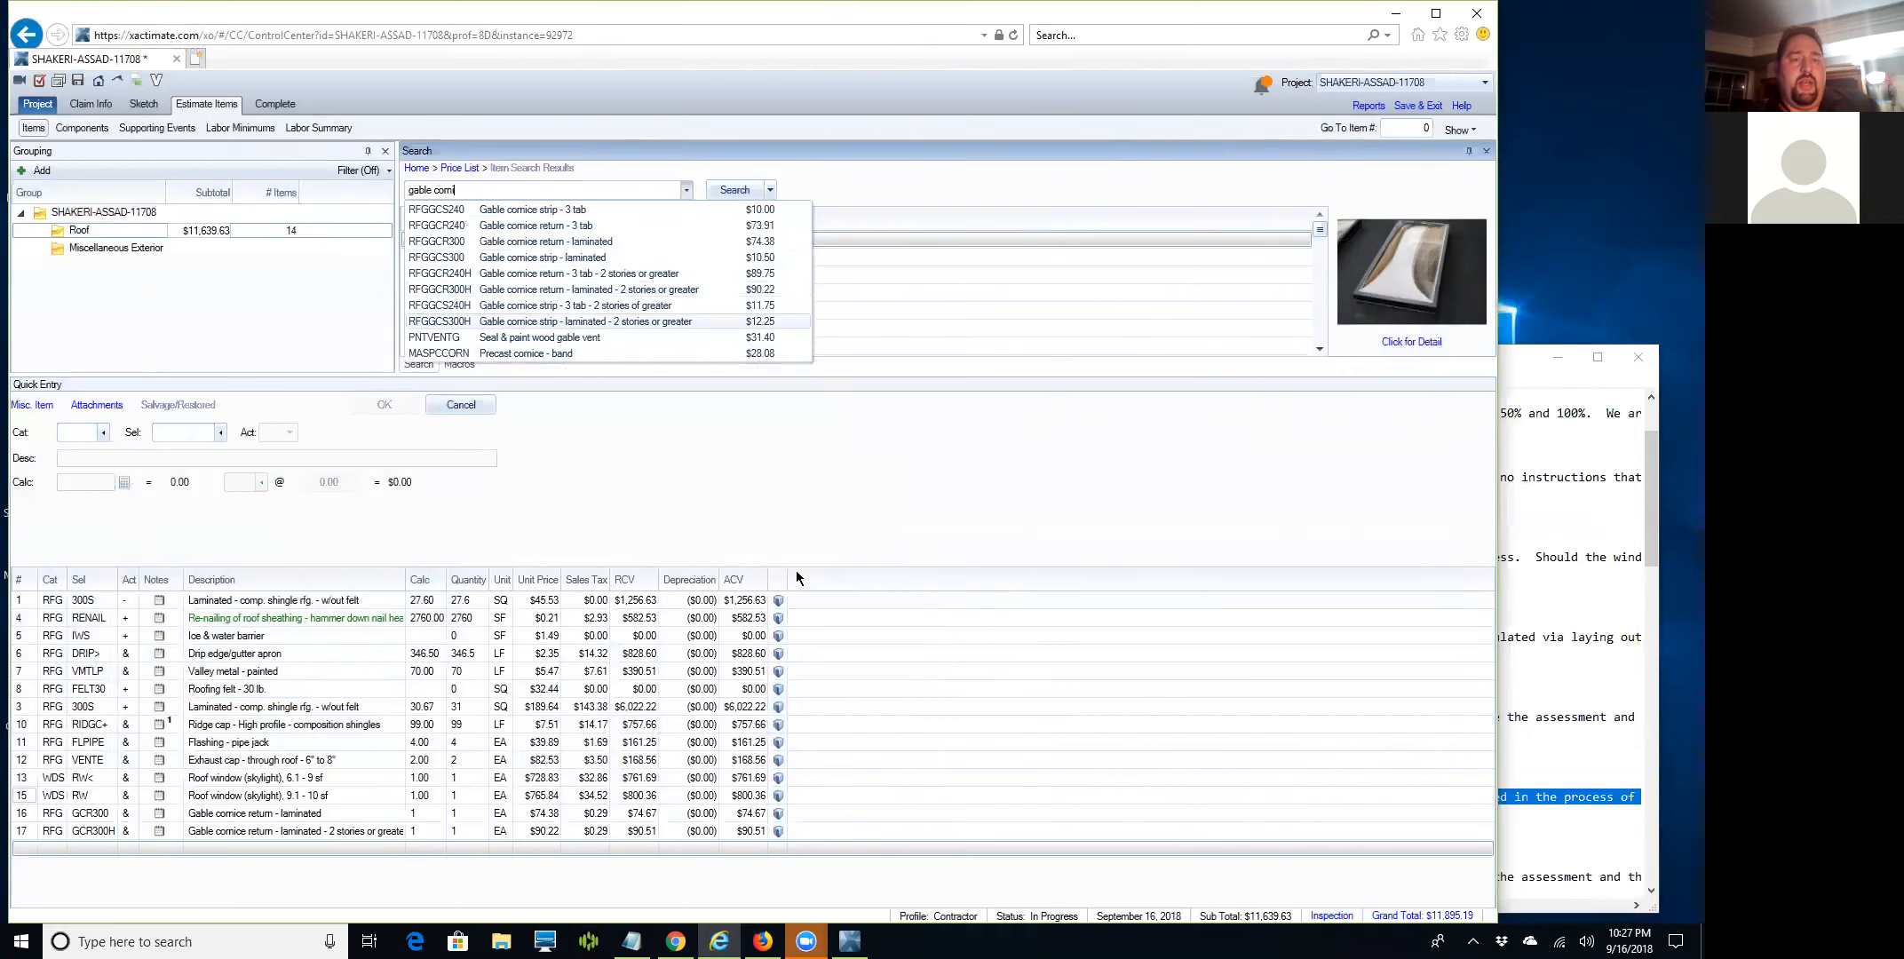
key(BackSpace)
key(BackSpace)
key(BackSpace)
key(BackSpace)
key(BackSpace)
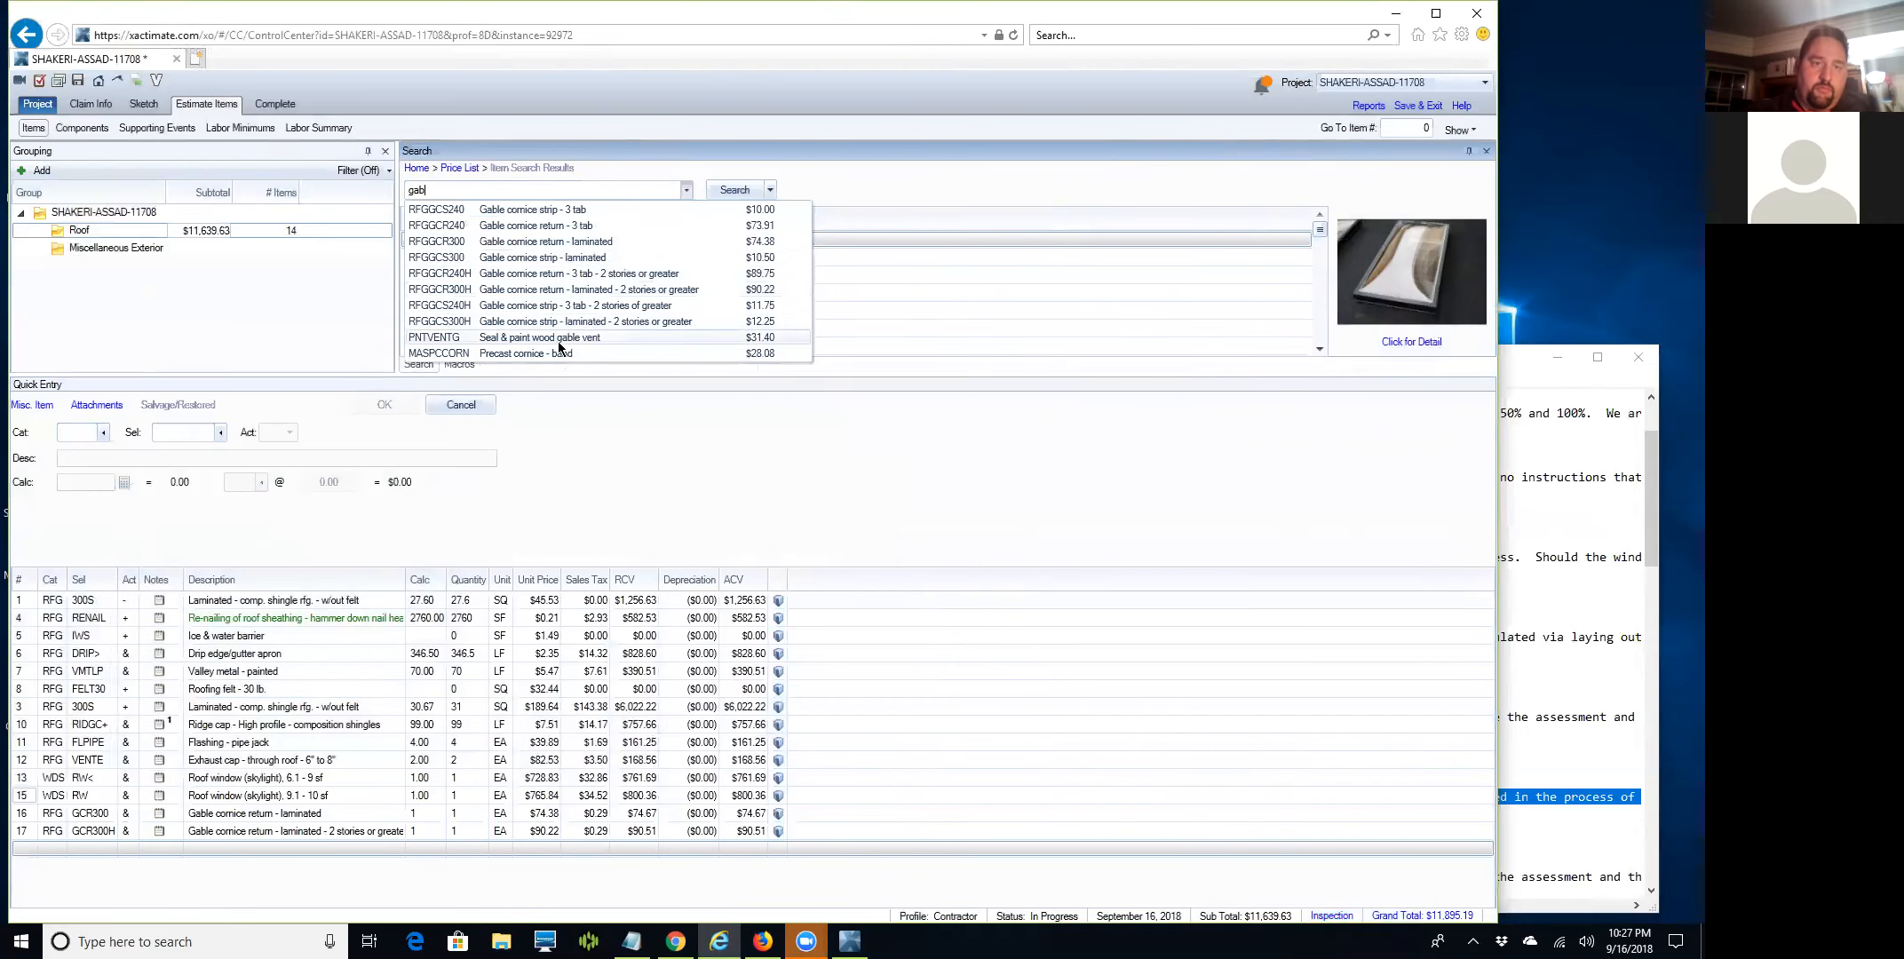
key(BackSpace)
key(BackSpace)
key(BackSpace)
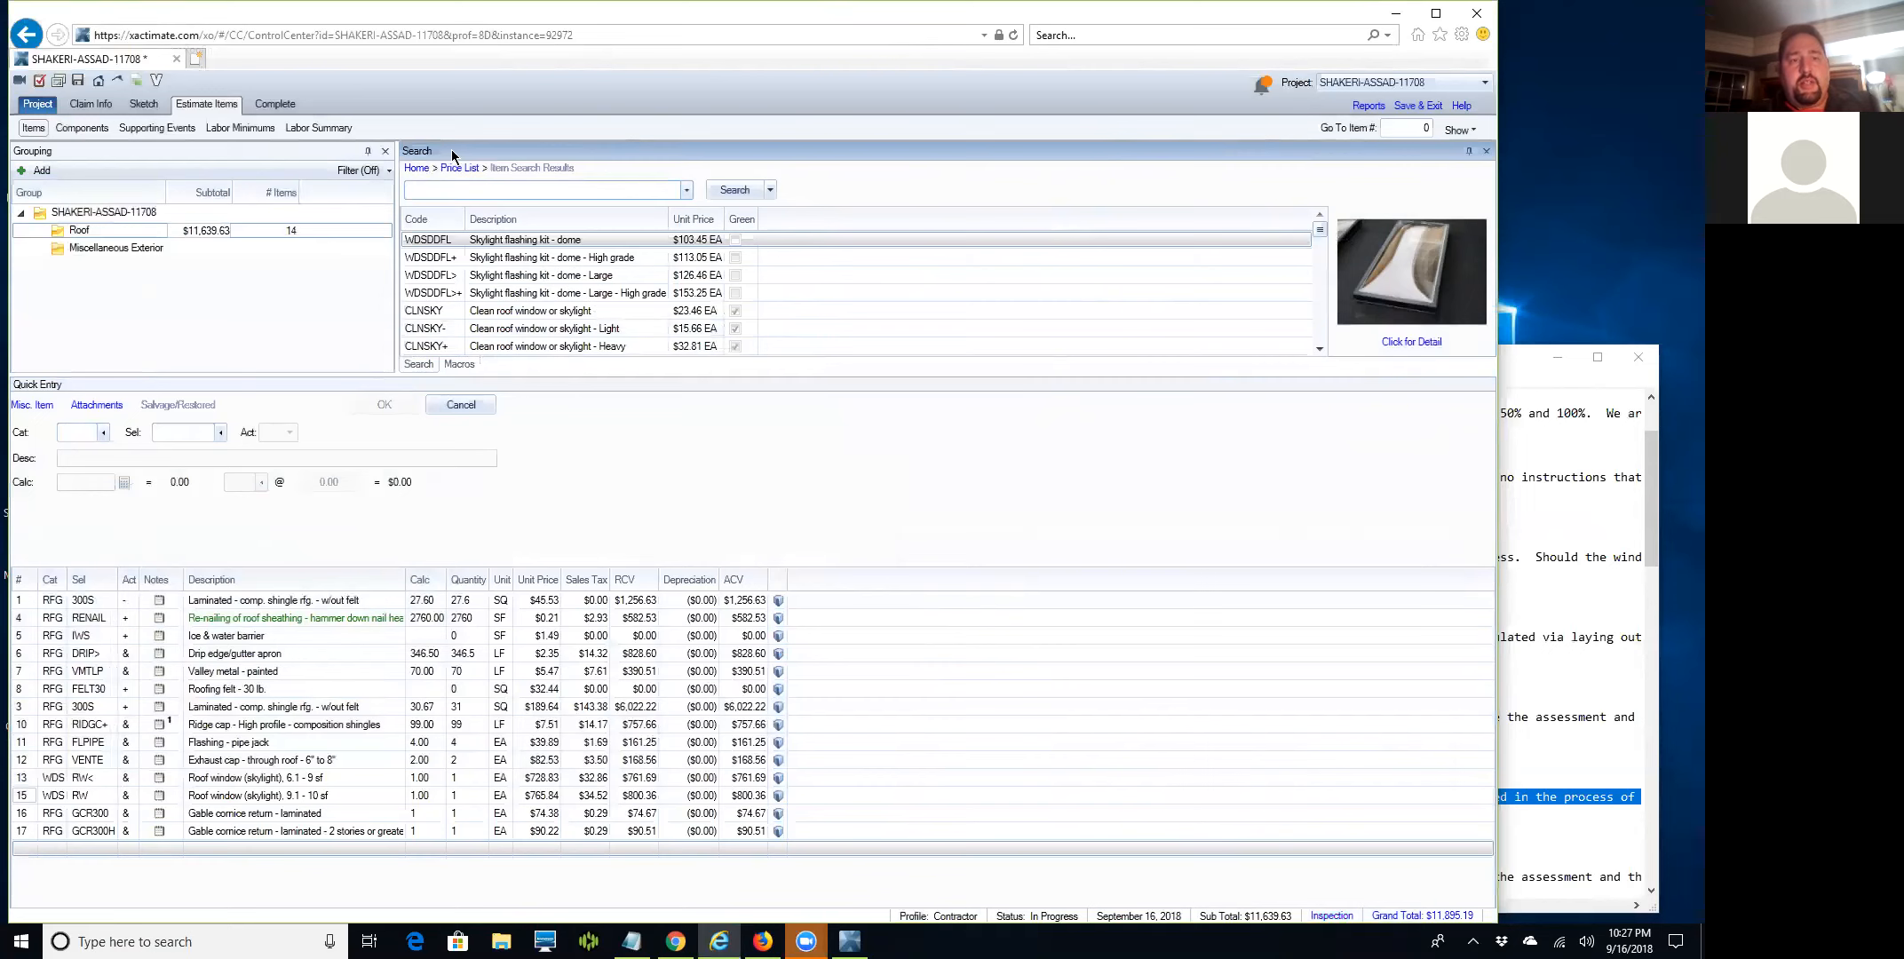
click(408, 169)
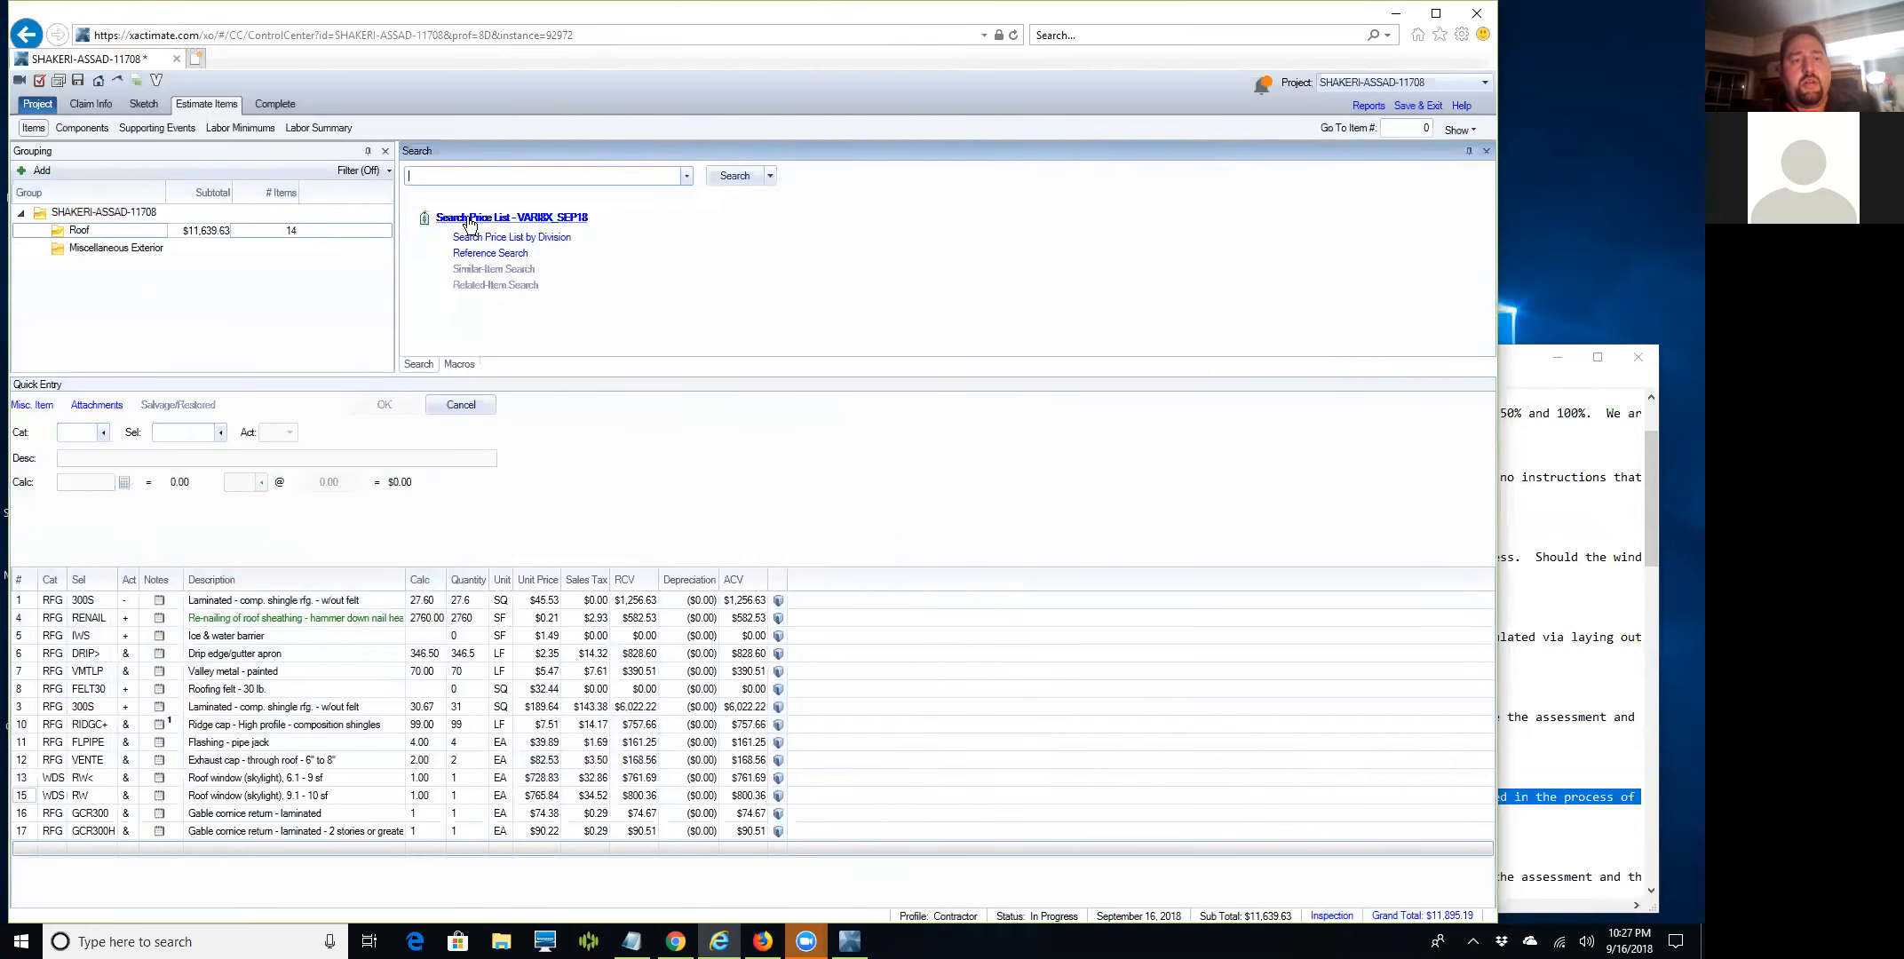
click(469, 219)
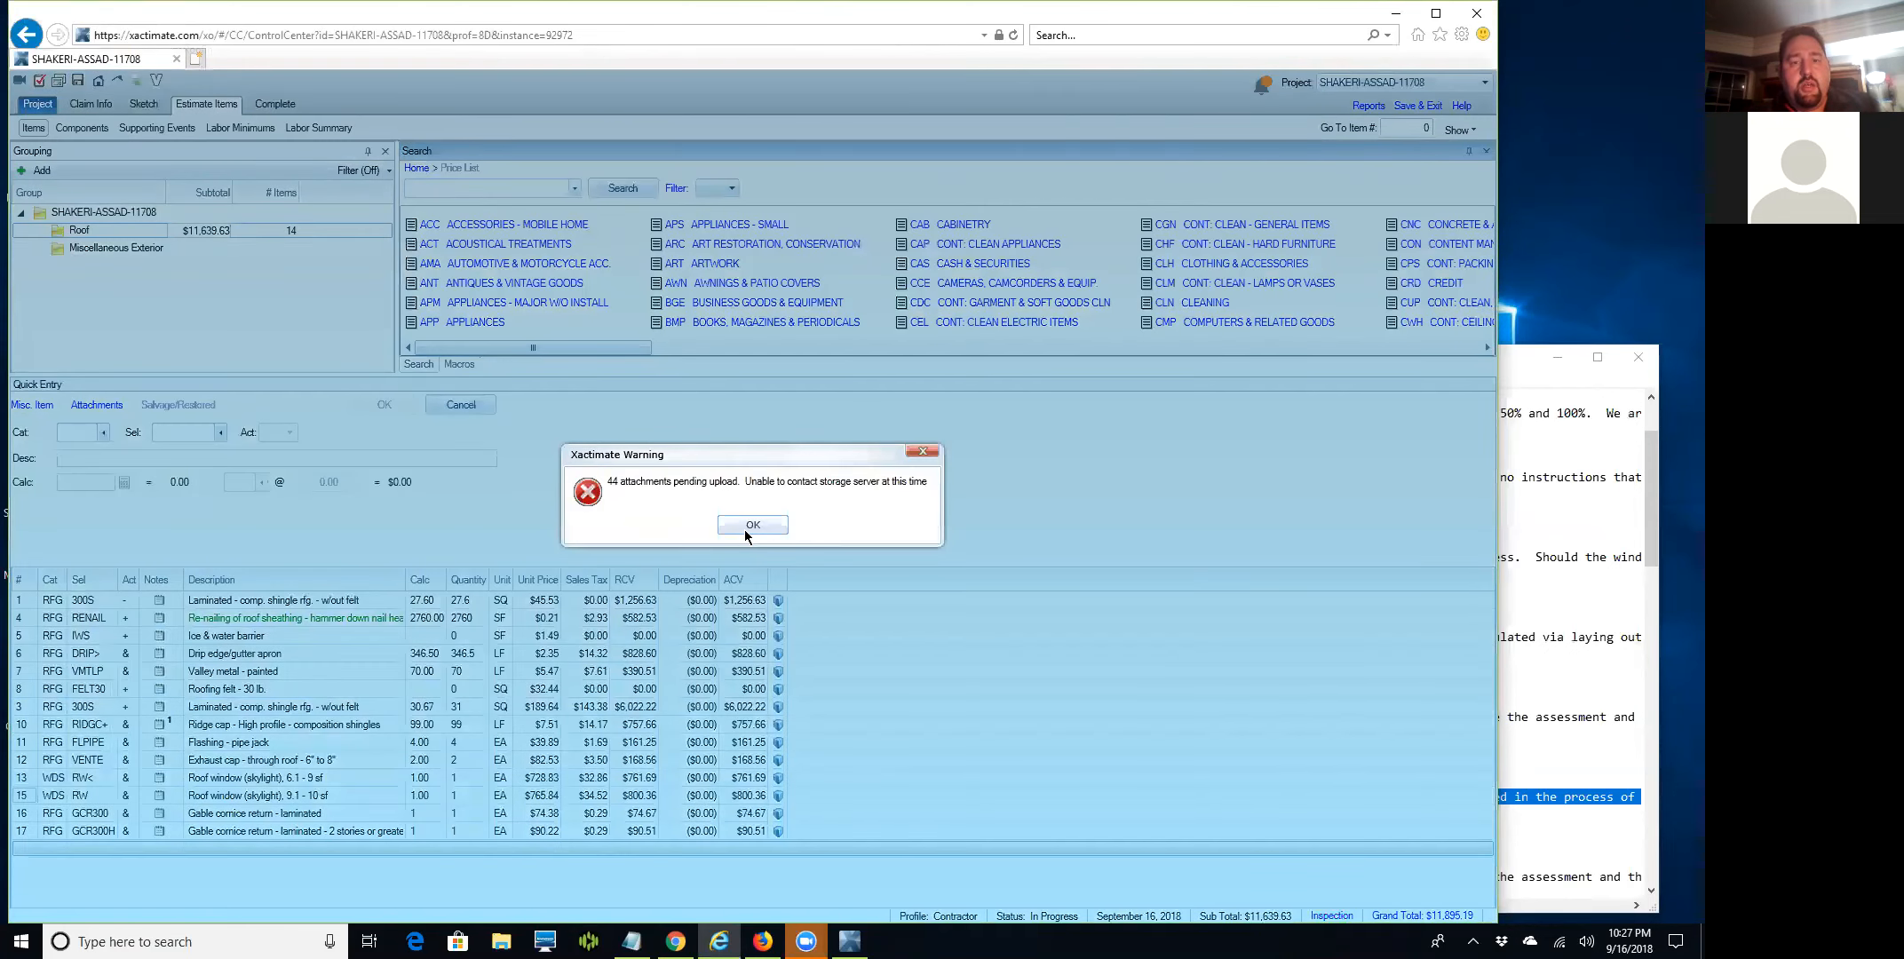
Dismiss the pending-attachments warning and search the price list for 'steep 7'.
click(747, 526)
click(482, 189)
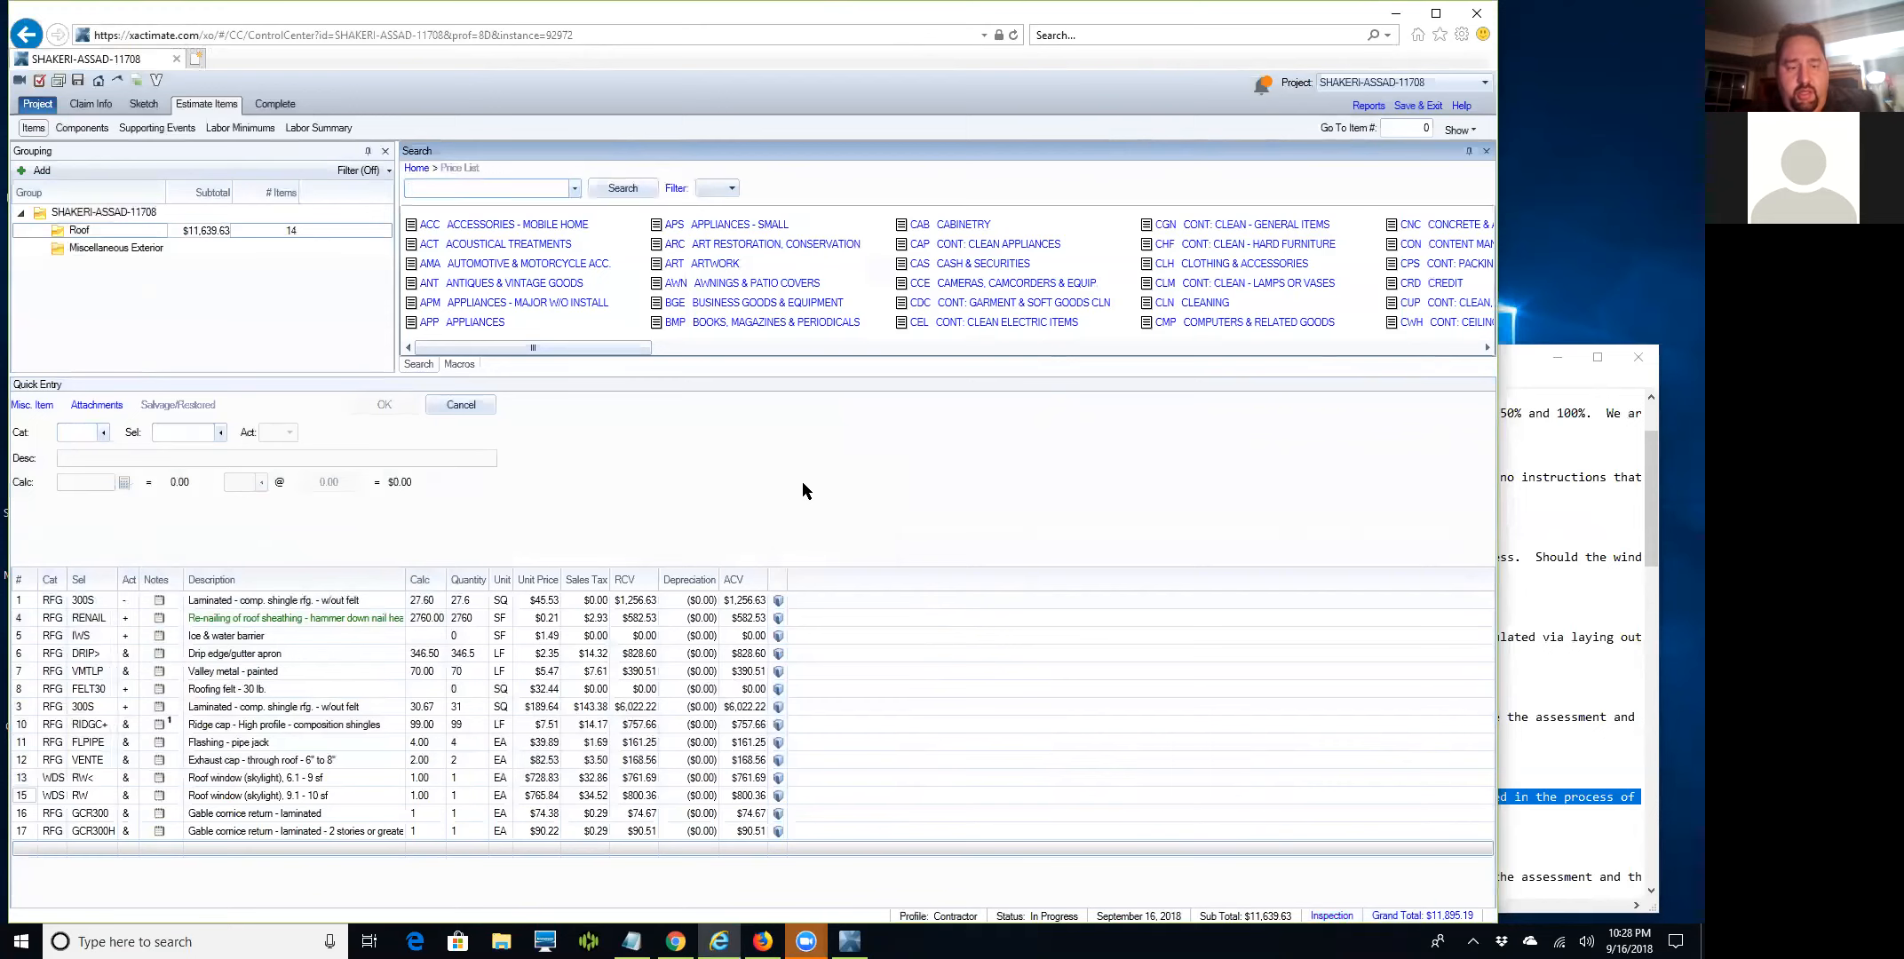
text(teep 7)
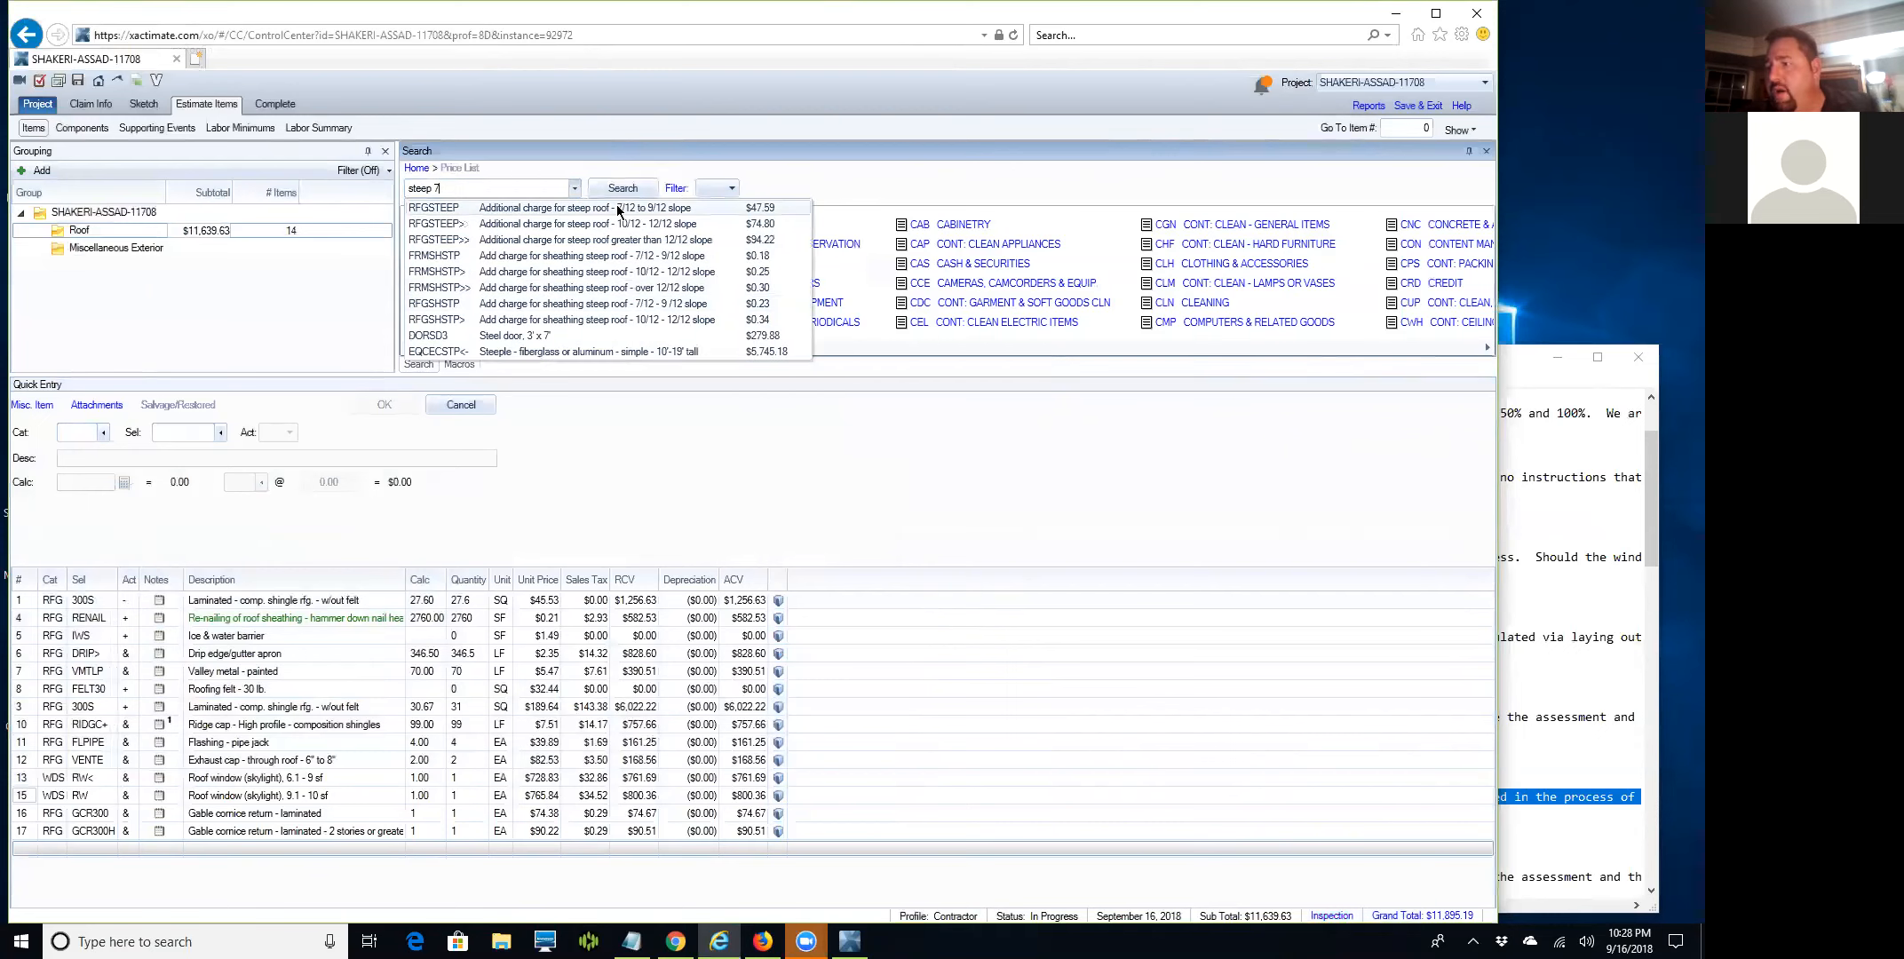
Add the 7/12–9/12 steep roof charge (RFGSTEEP) at 9.79 SQ.
click(619, 210)
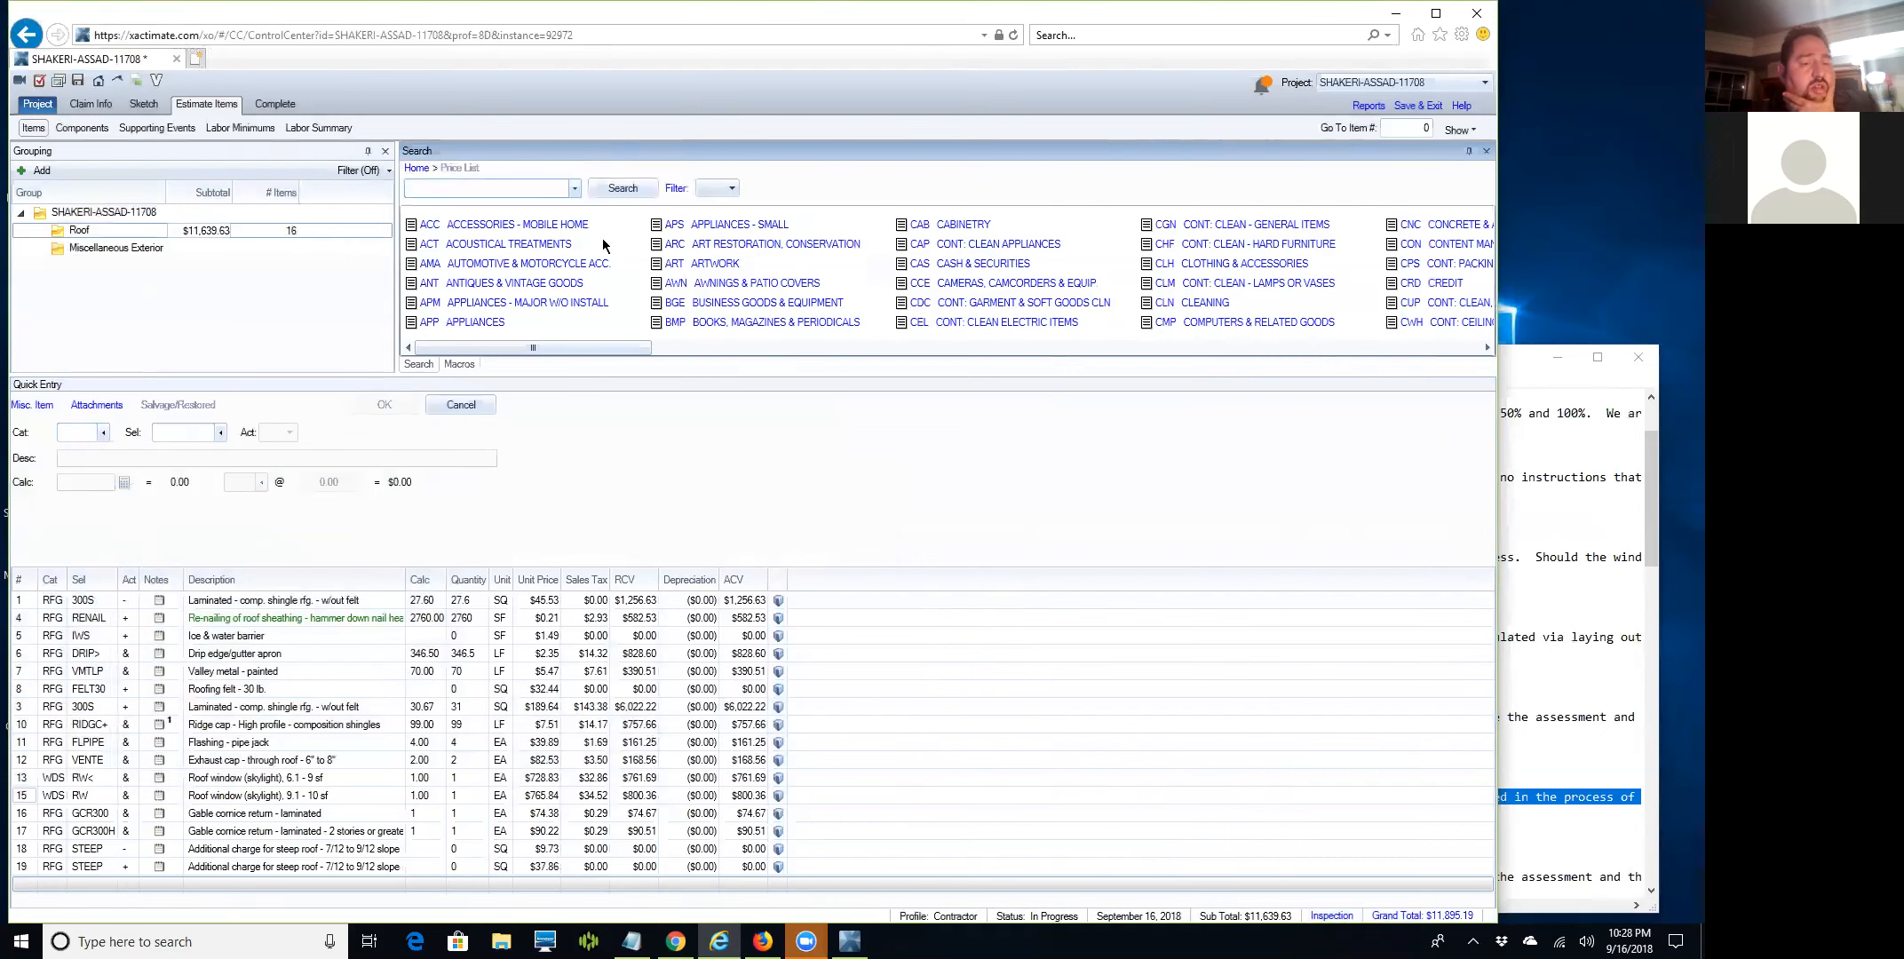
click(27, 851)
click(93, 481)
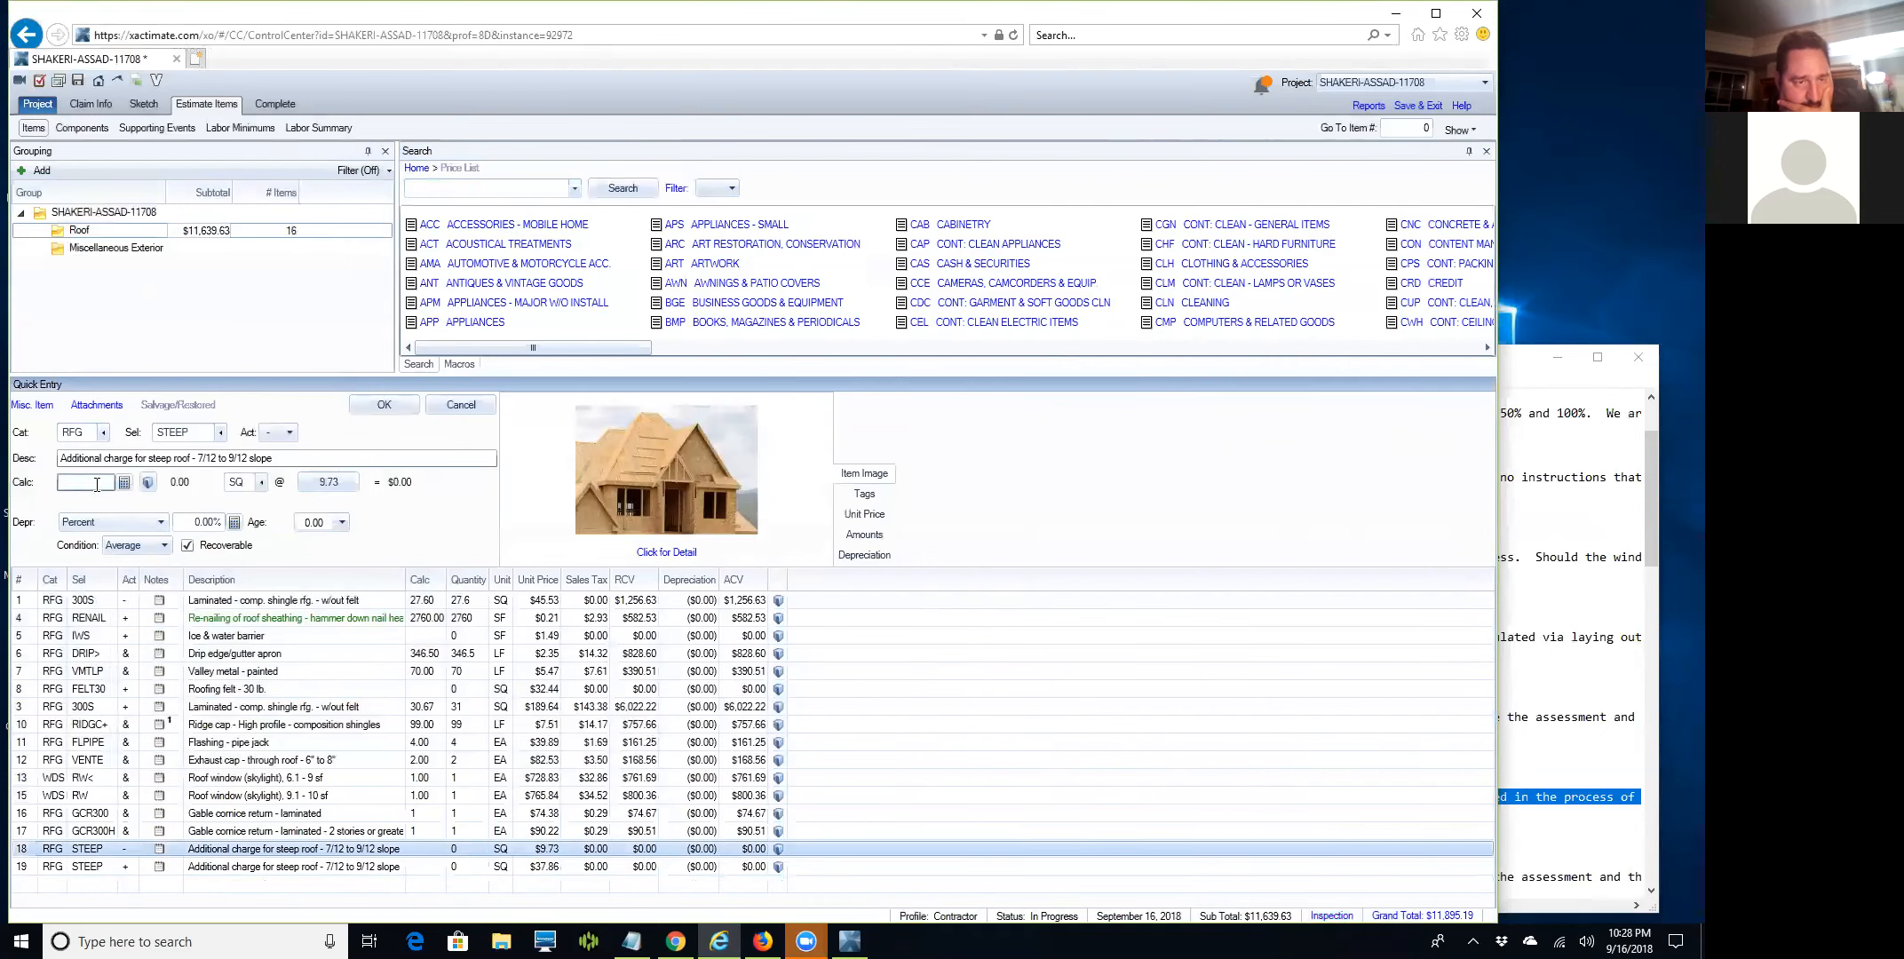
text(9.79)
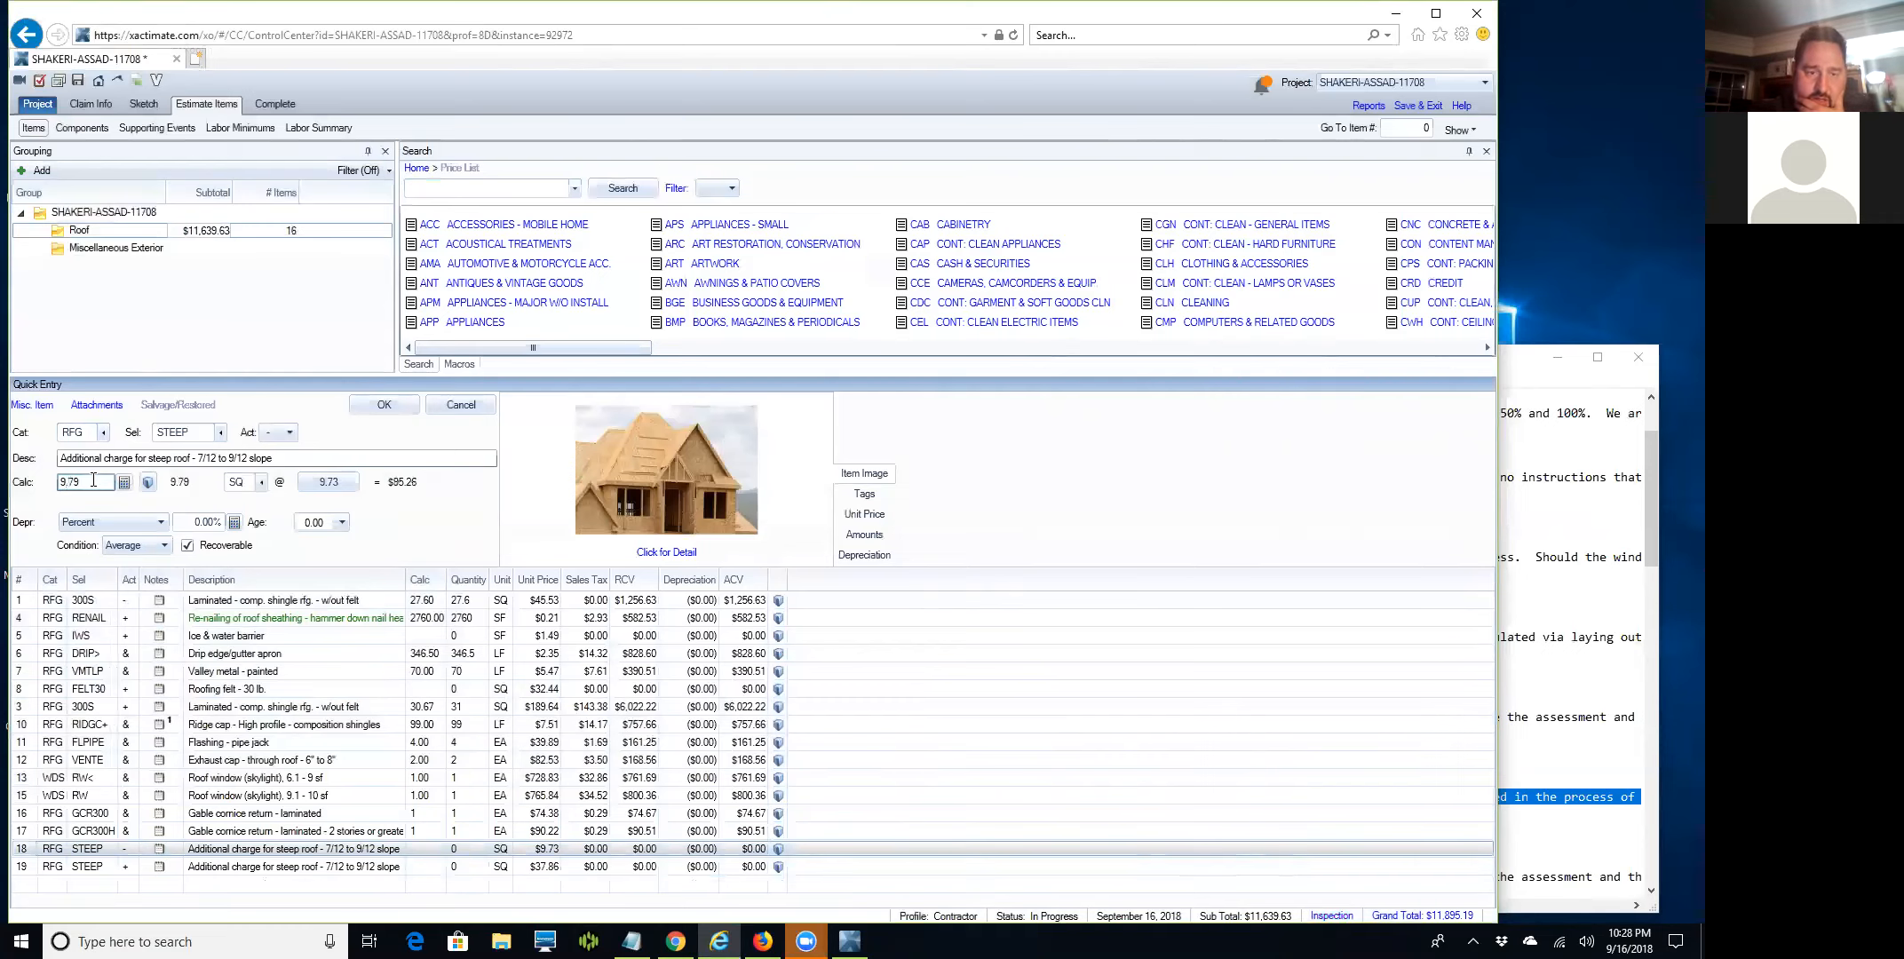
key(Return)
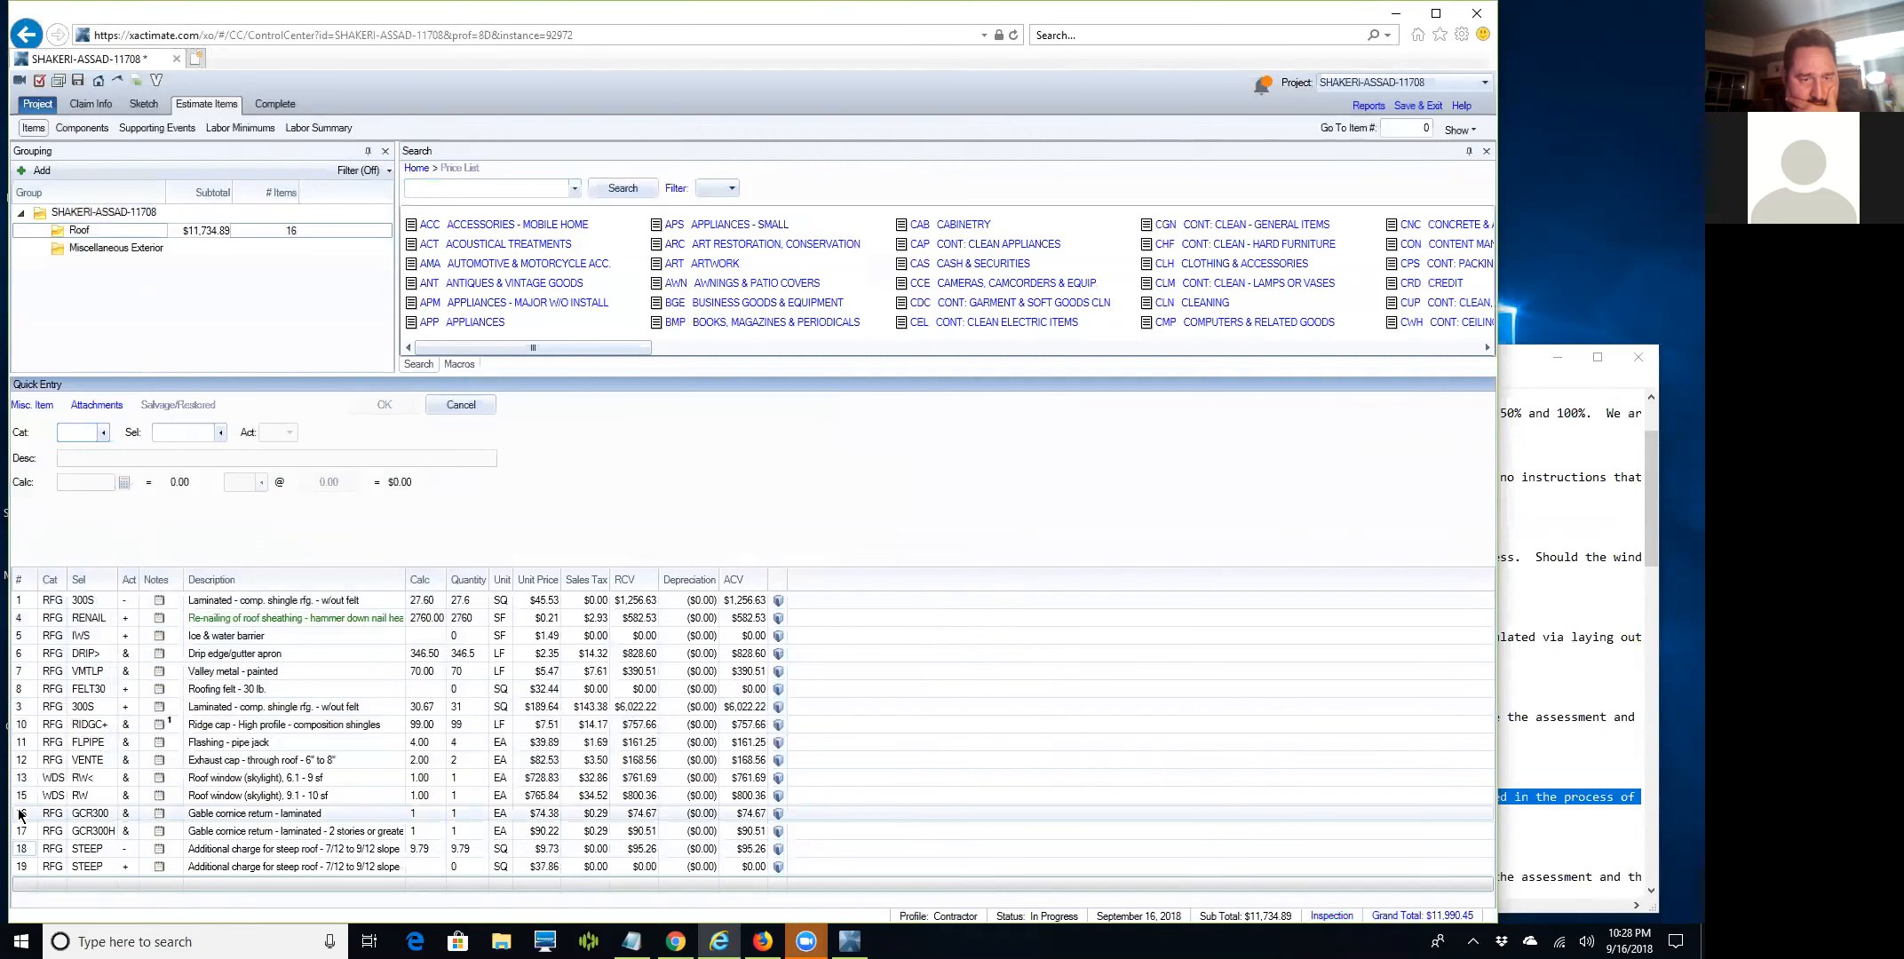
Set both laminated gable cornice return lines to quantity 1.
click(20, 814)
click(79, 483)
double_click(79, 483)
key(Return)
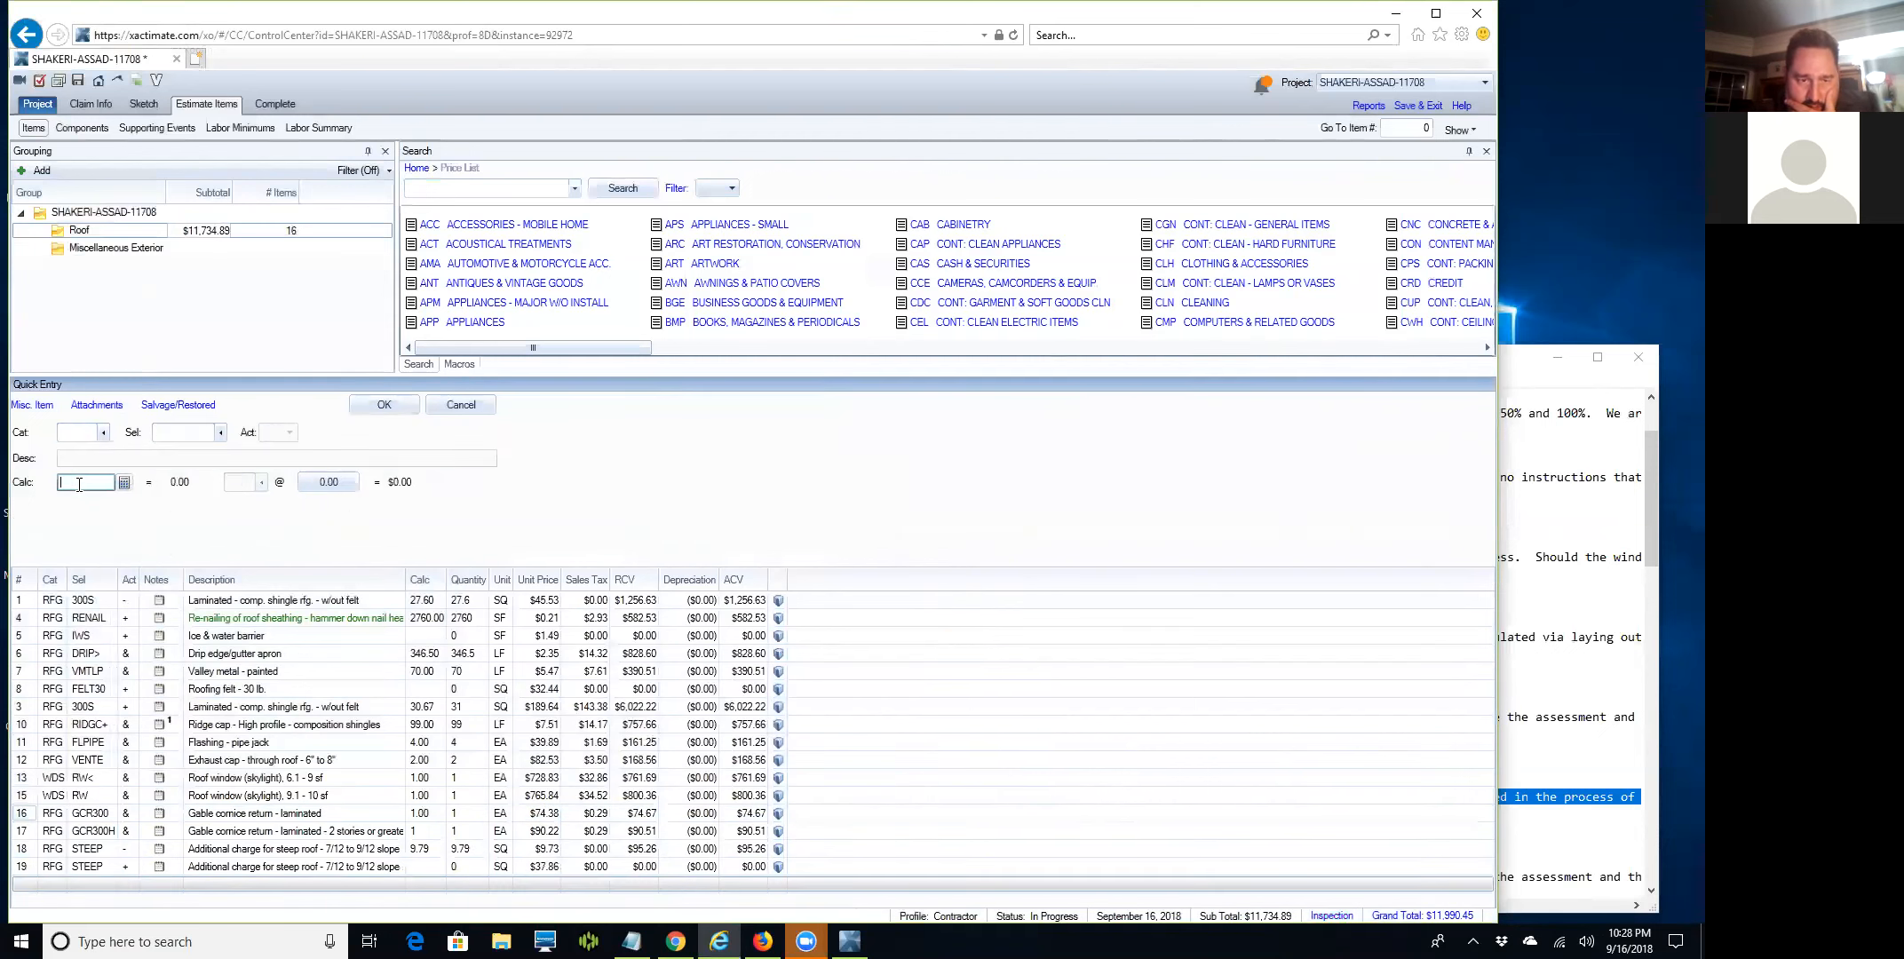
click(22, 832)
double_click(72, 481)
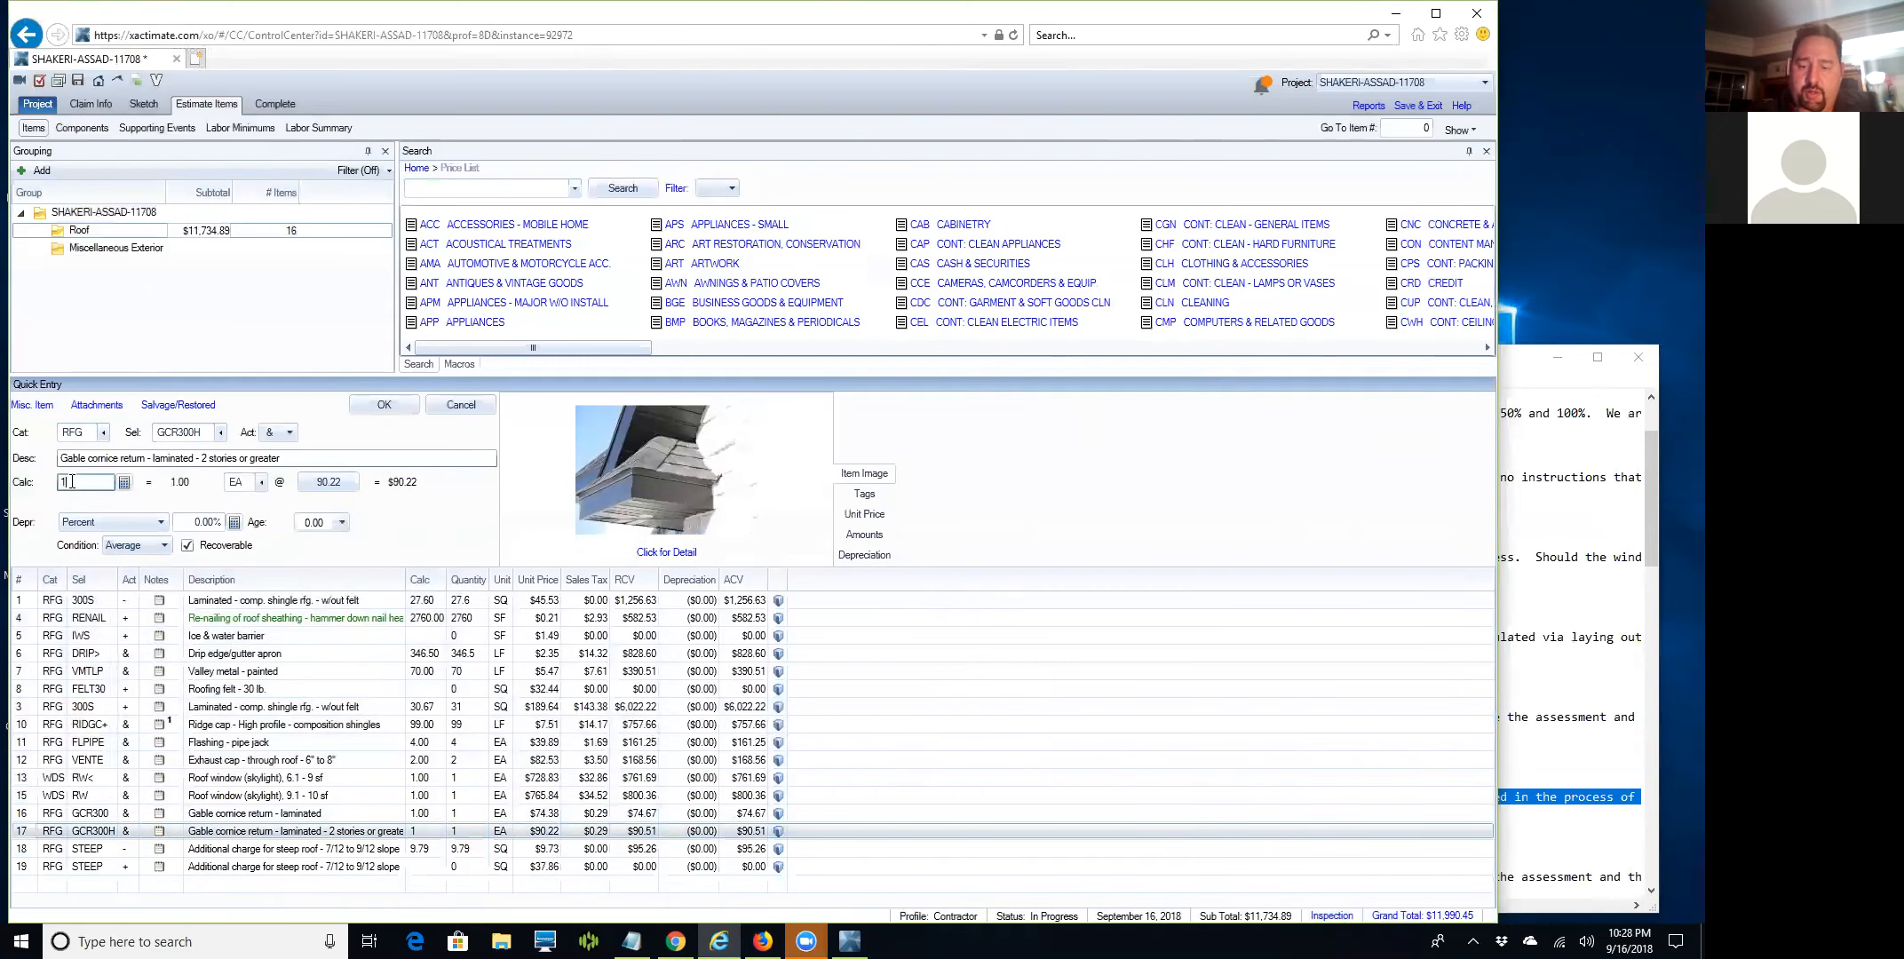
text(1.0)
key(Return)
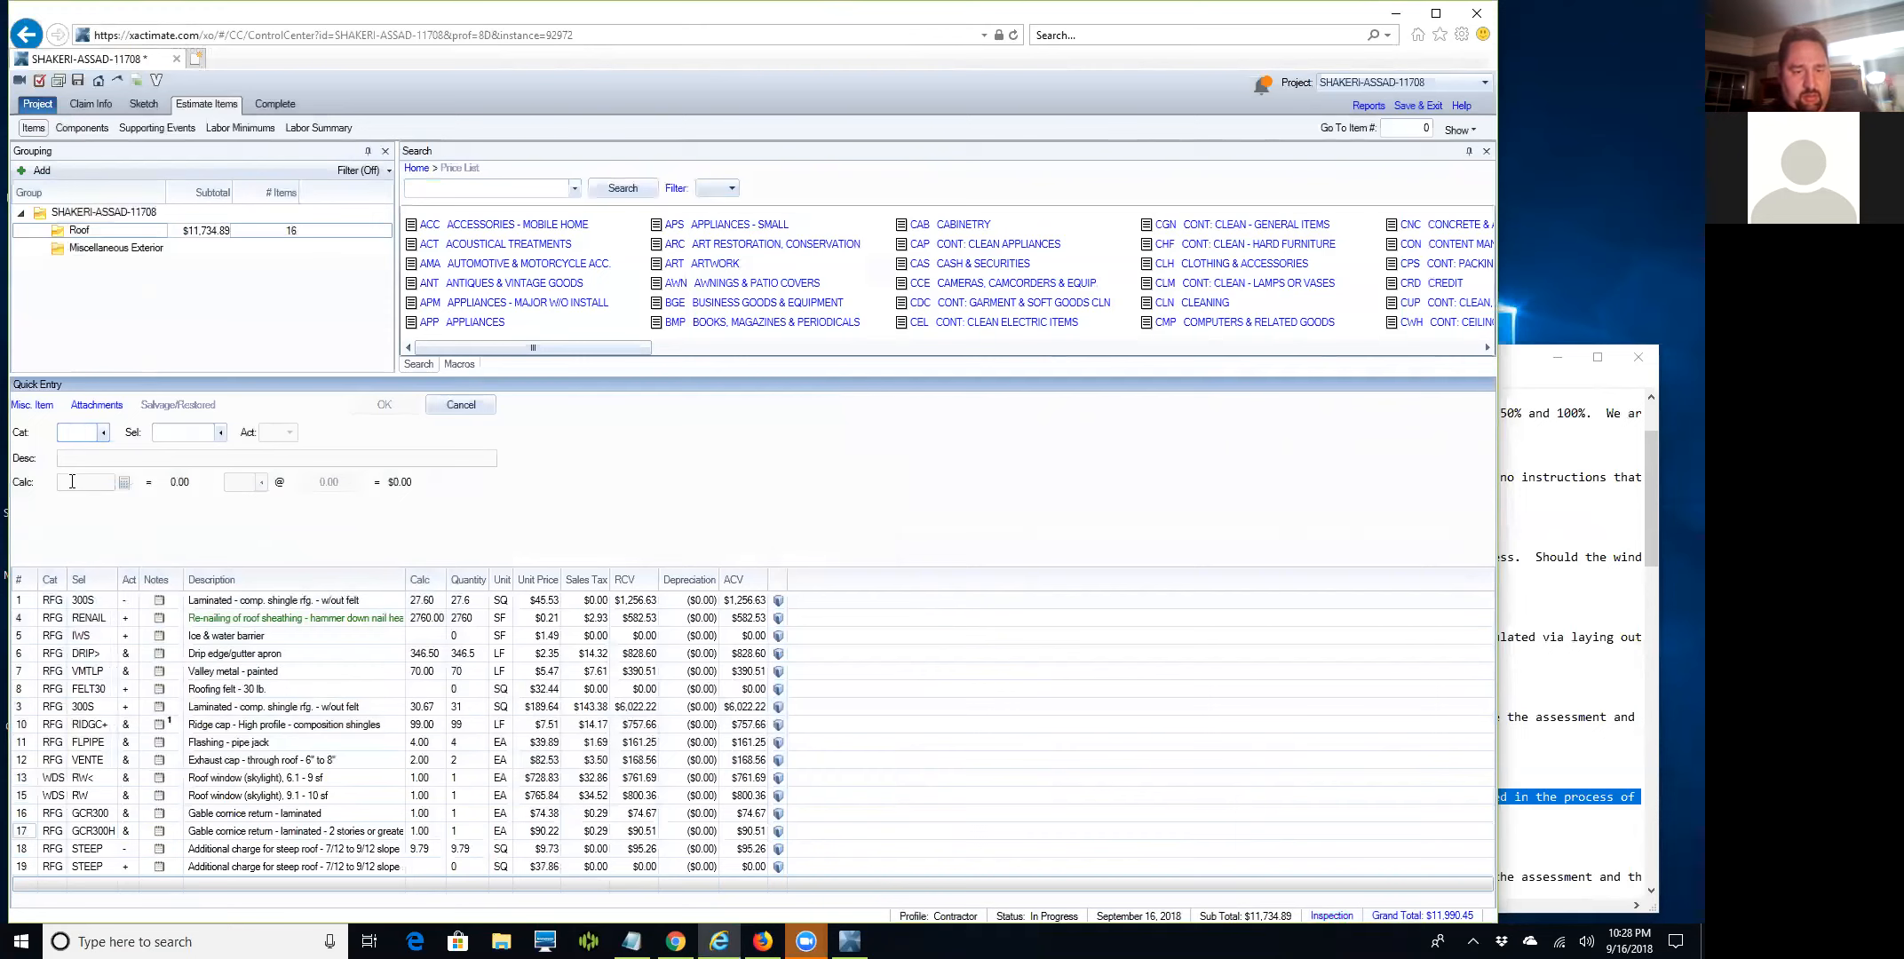
Set the second 7/12–9/12 steep roof charge to 11 SQ.
click(26, 863)
click(92, 485)
text(9.7)
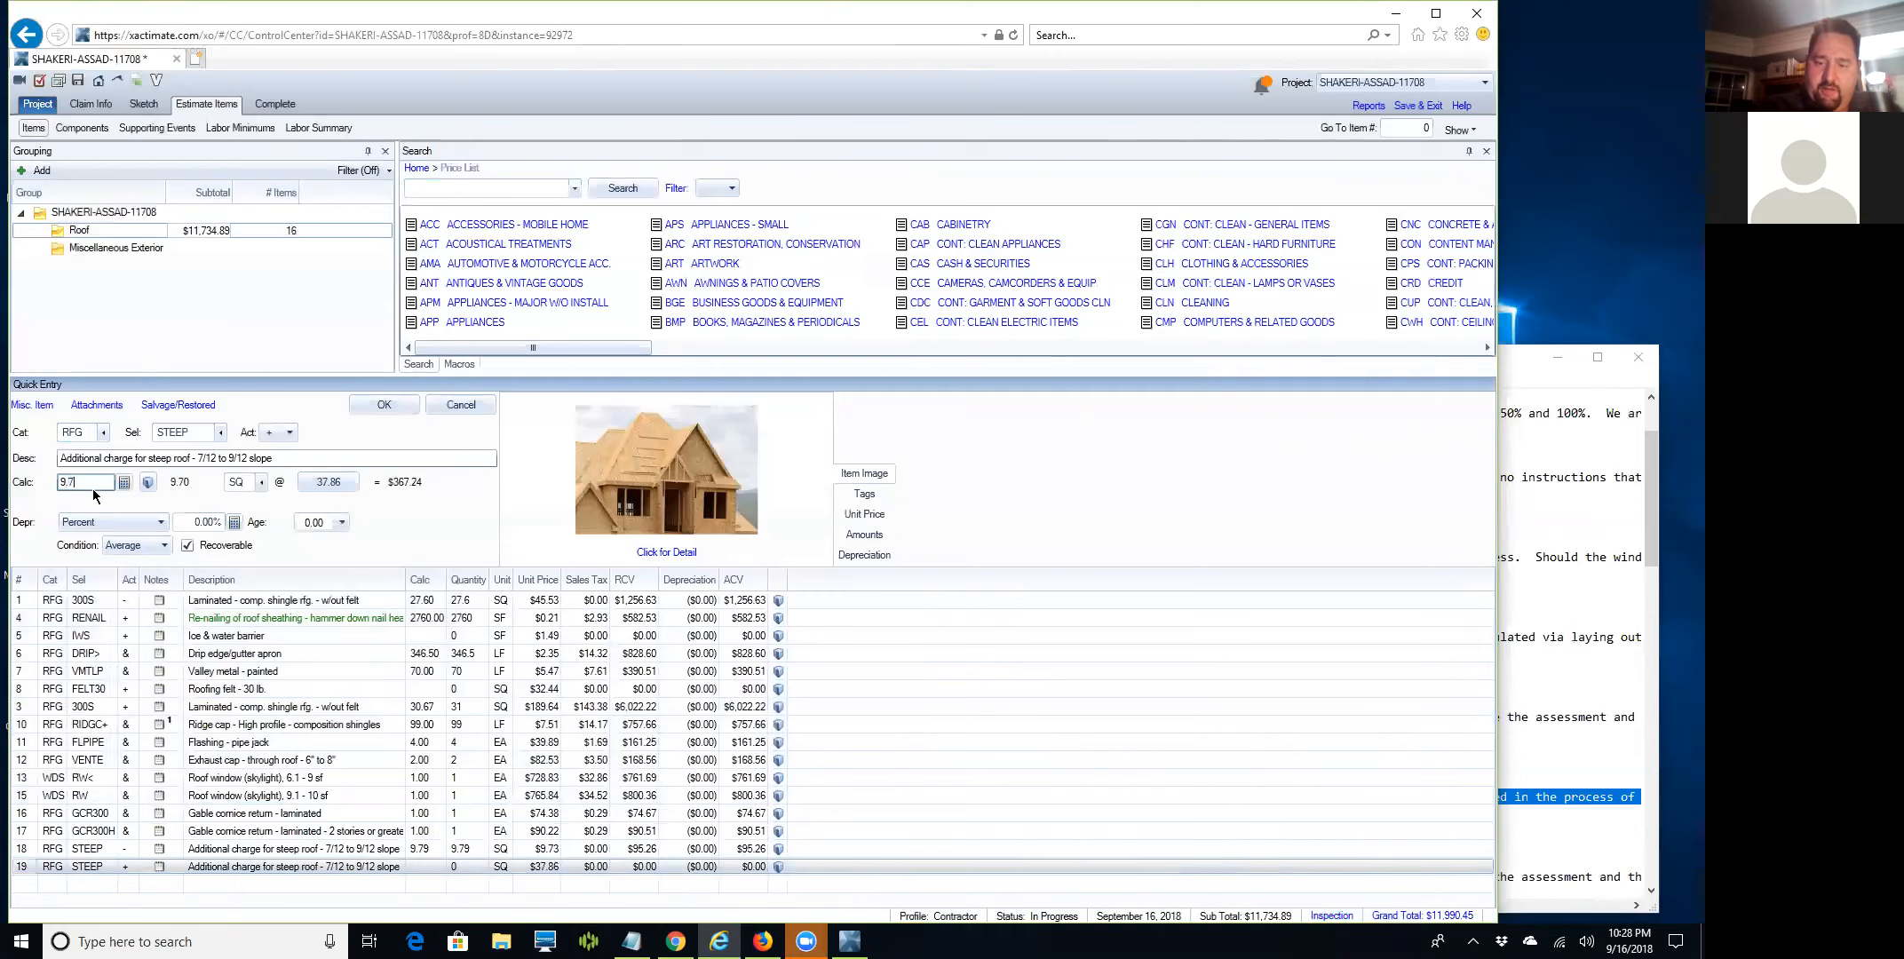
text(9*1.1)
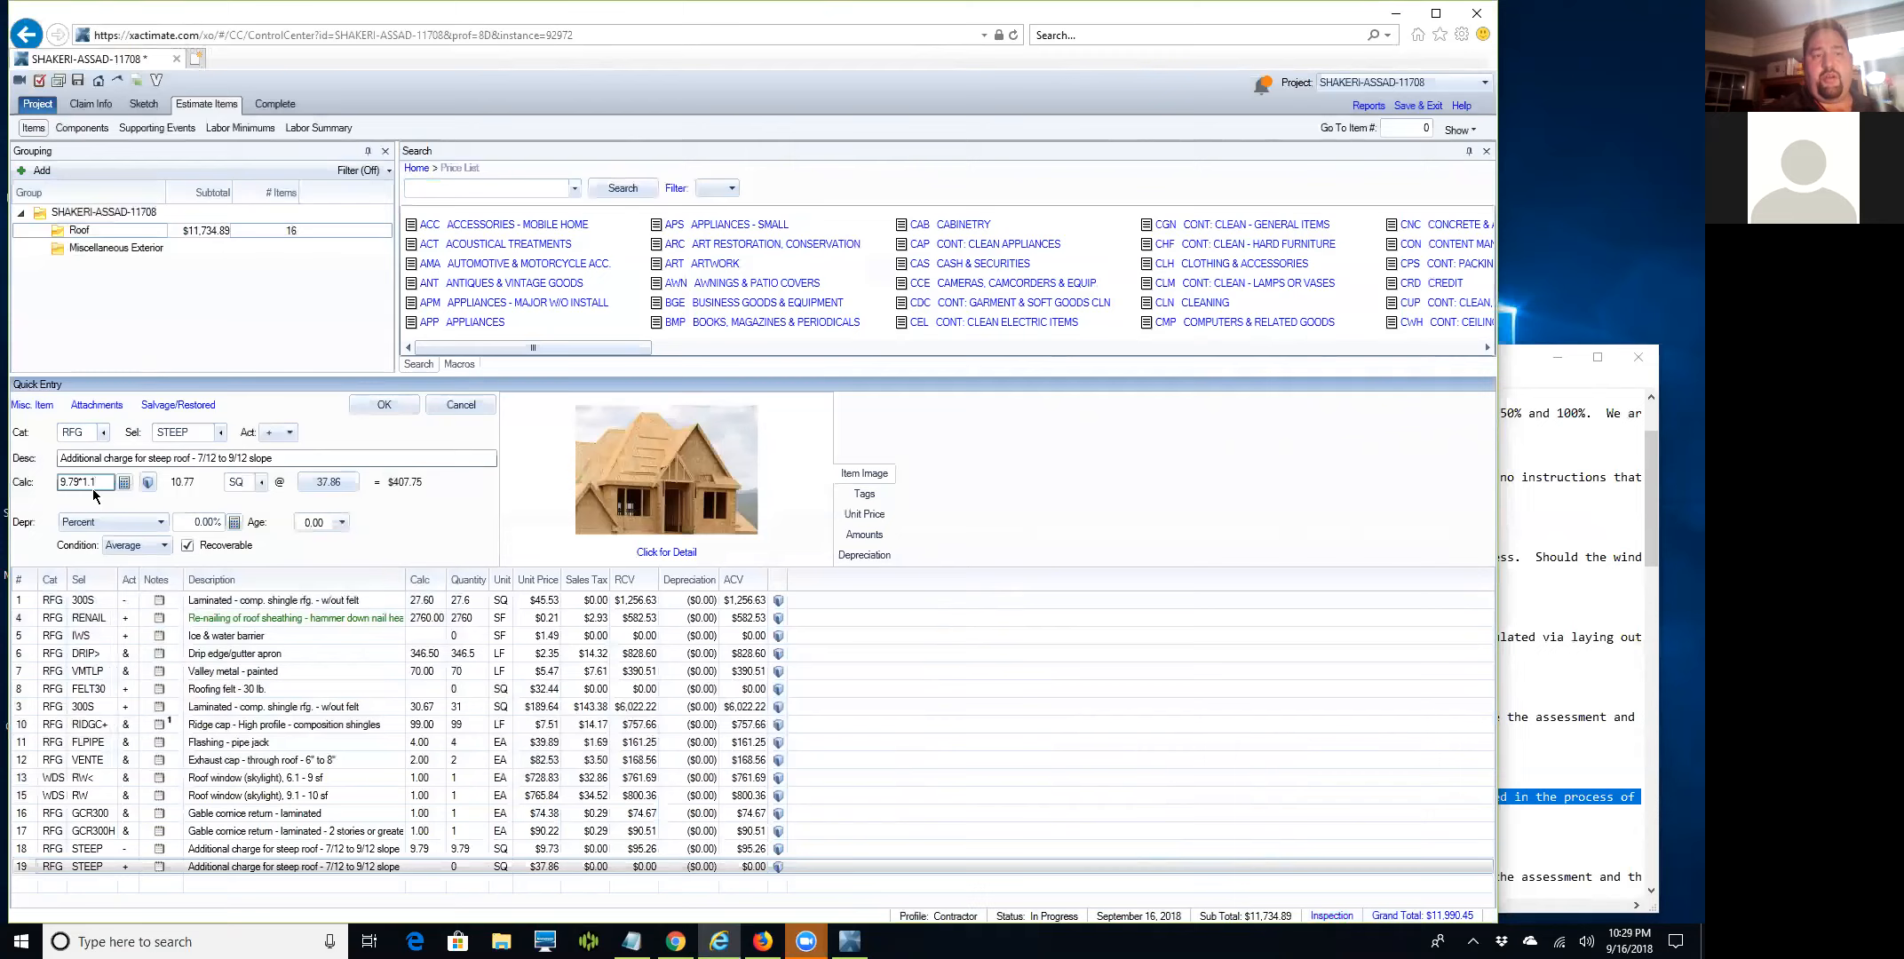
key(BackSpace)
key(BackSpace)
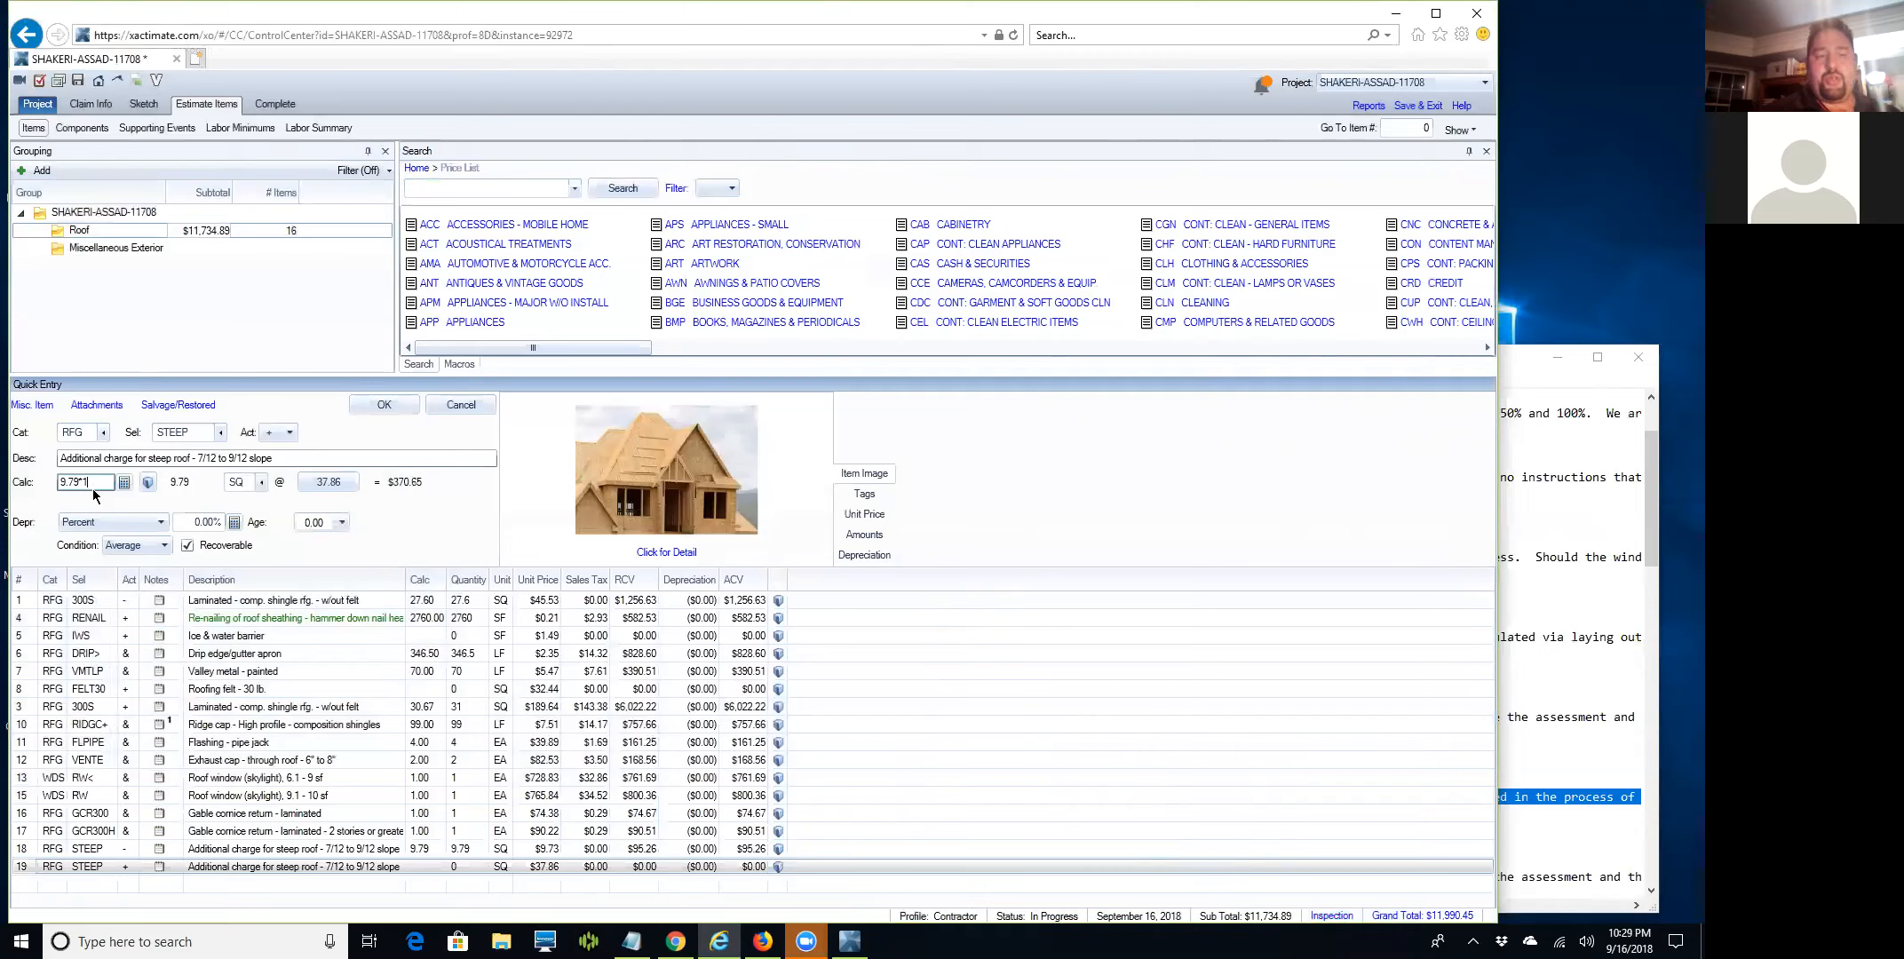
key(BackSpace)
key(BackSpace)
text(11)
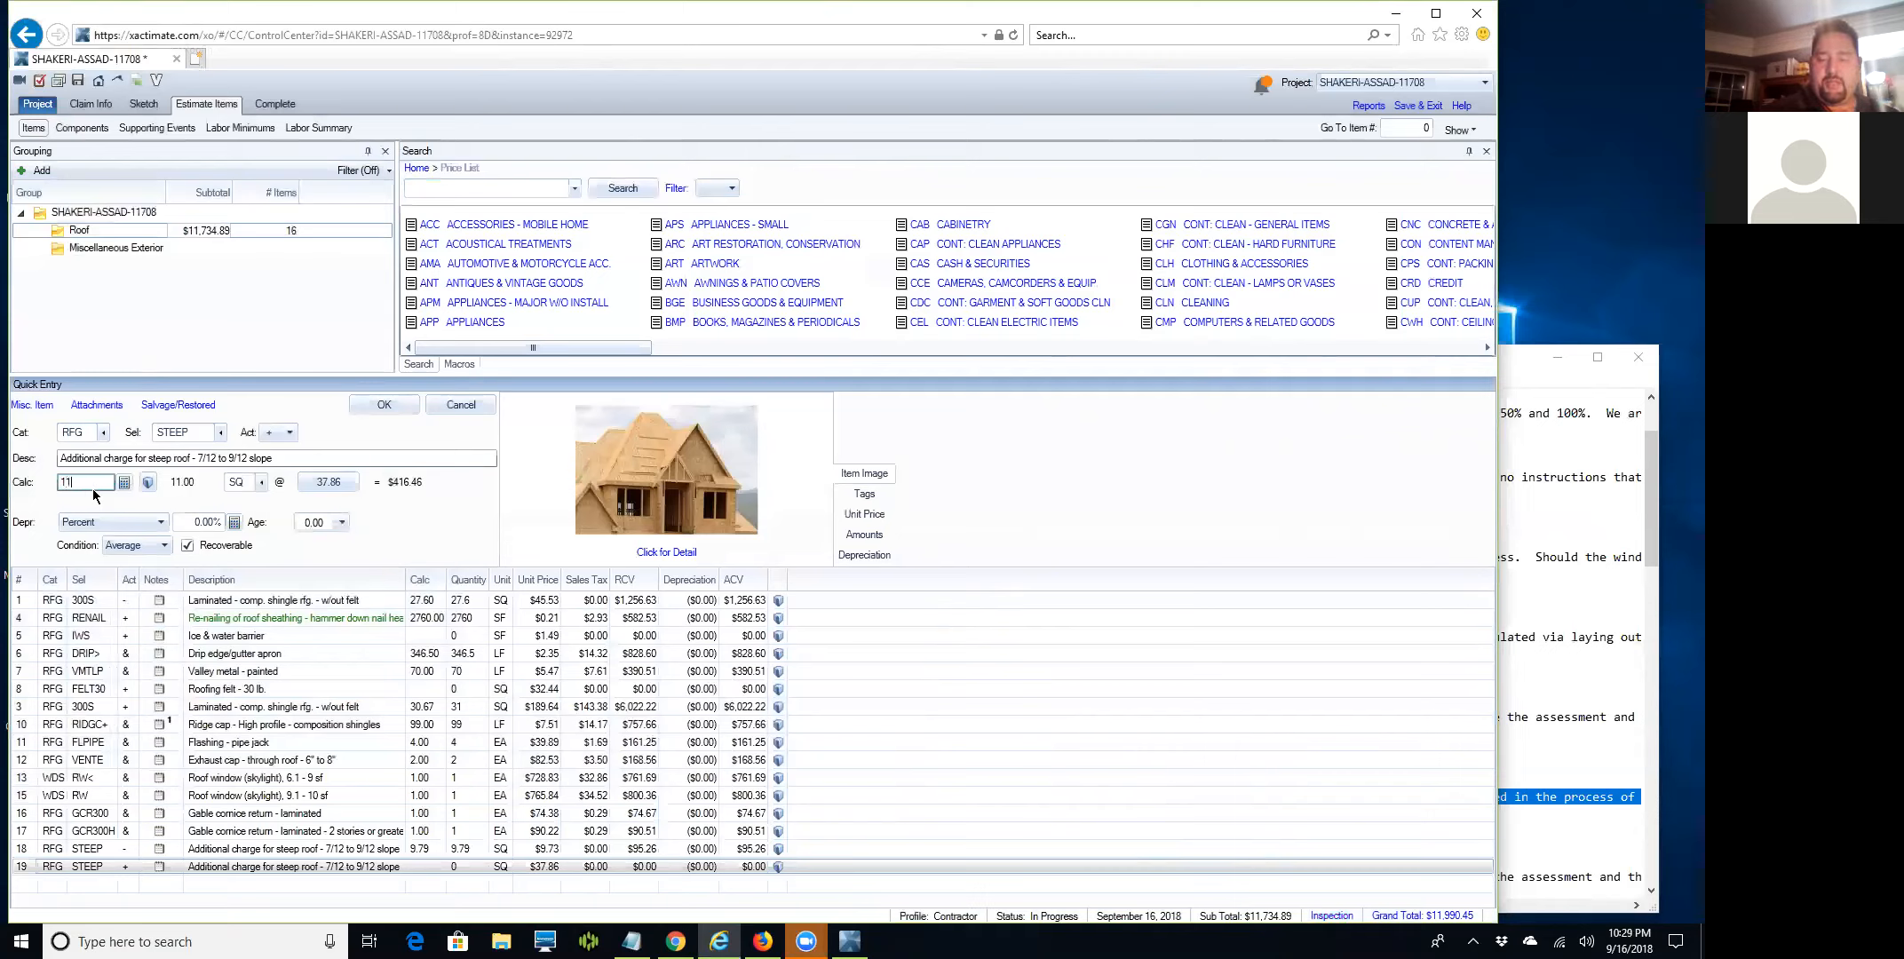
key(Return)
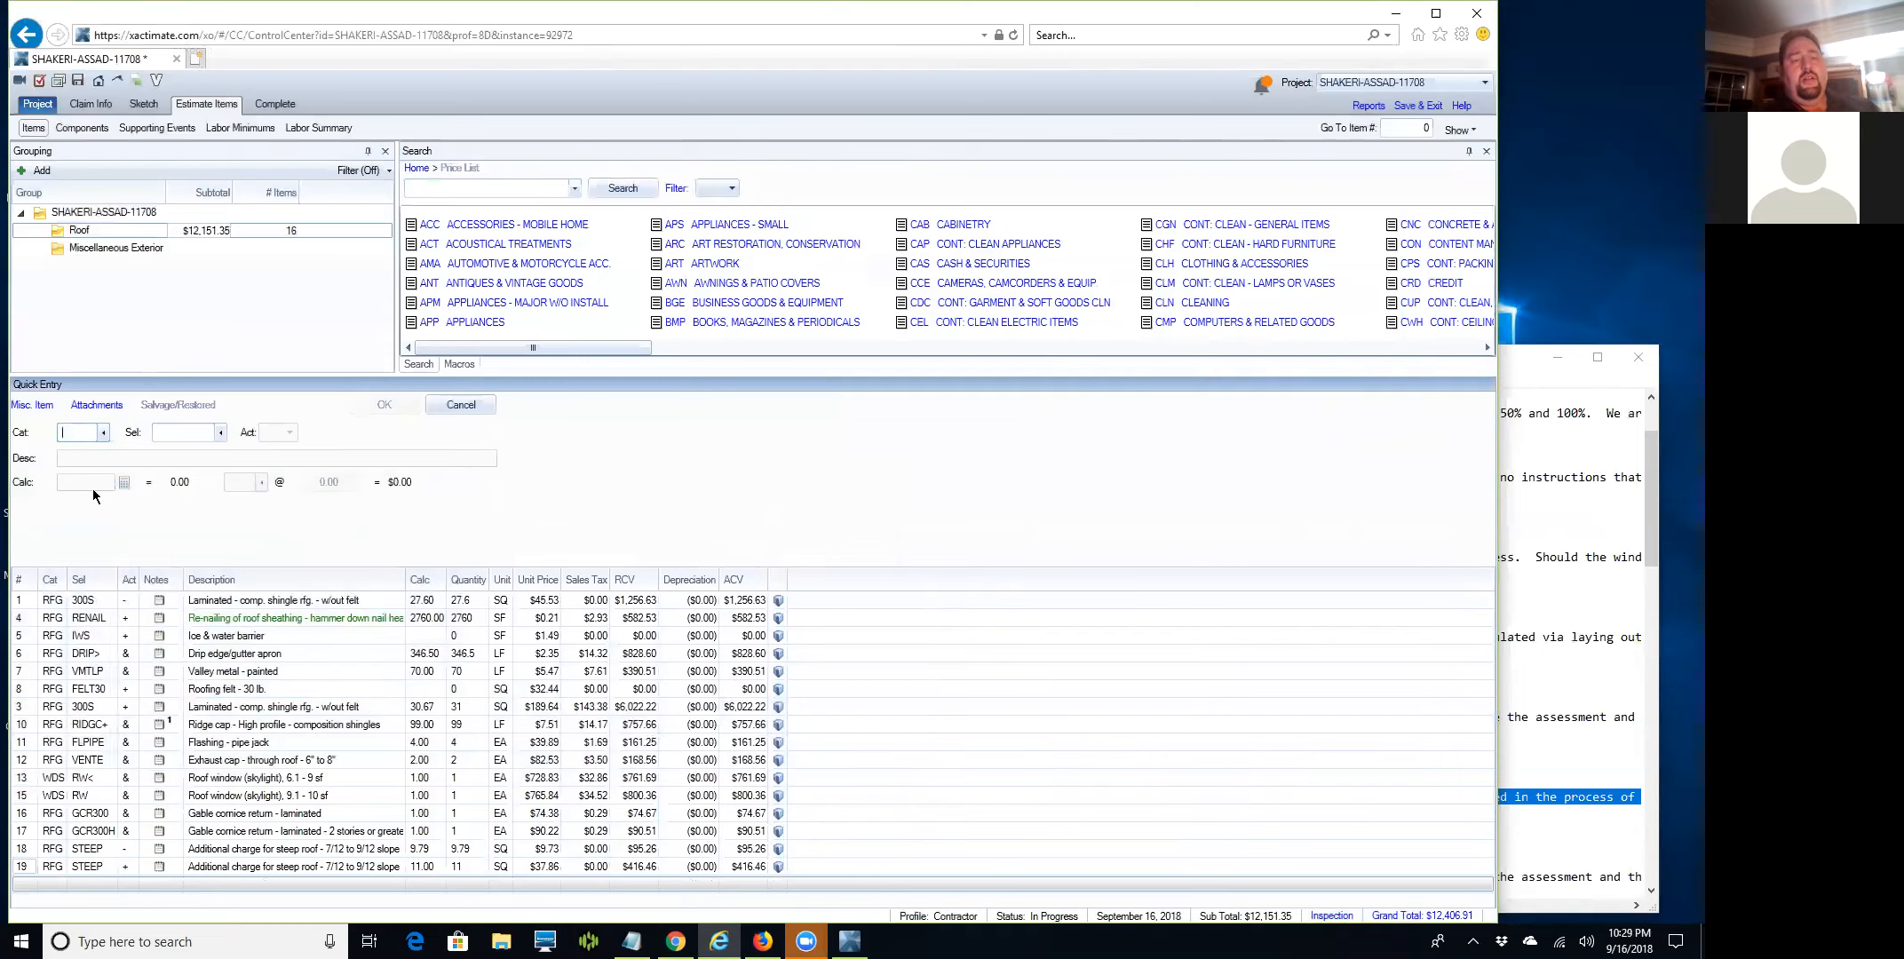
click(419, 188)
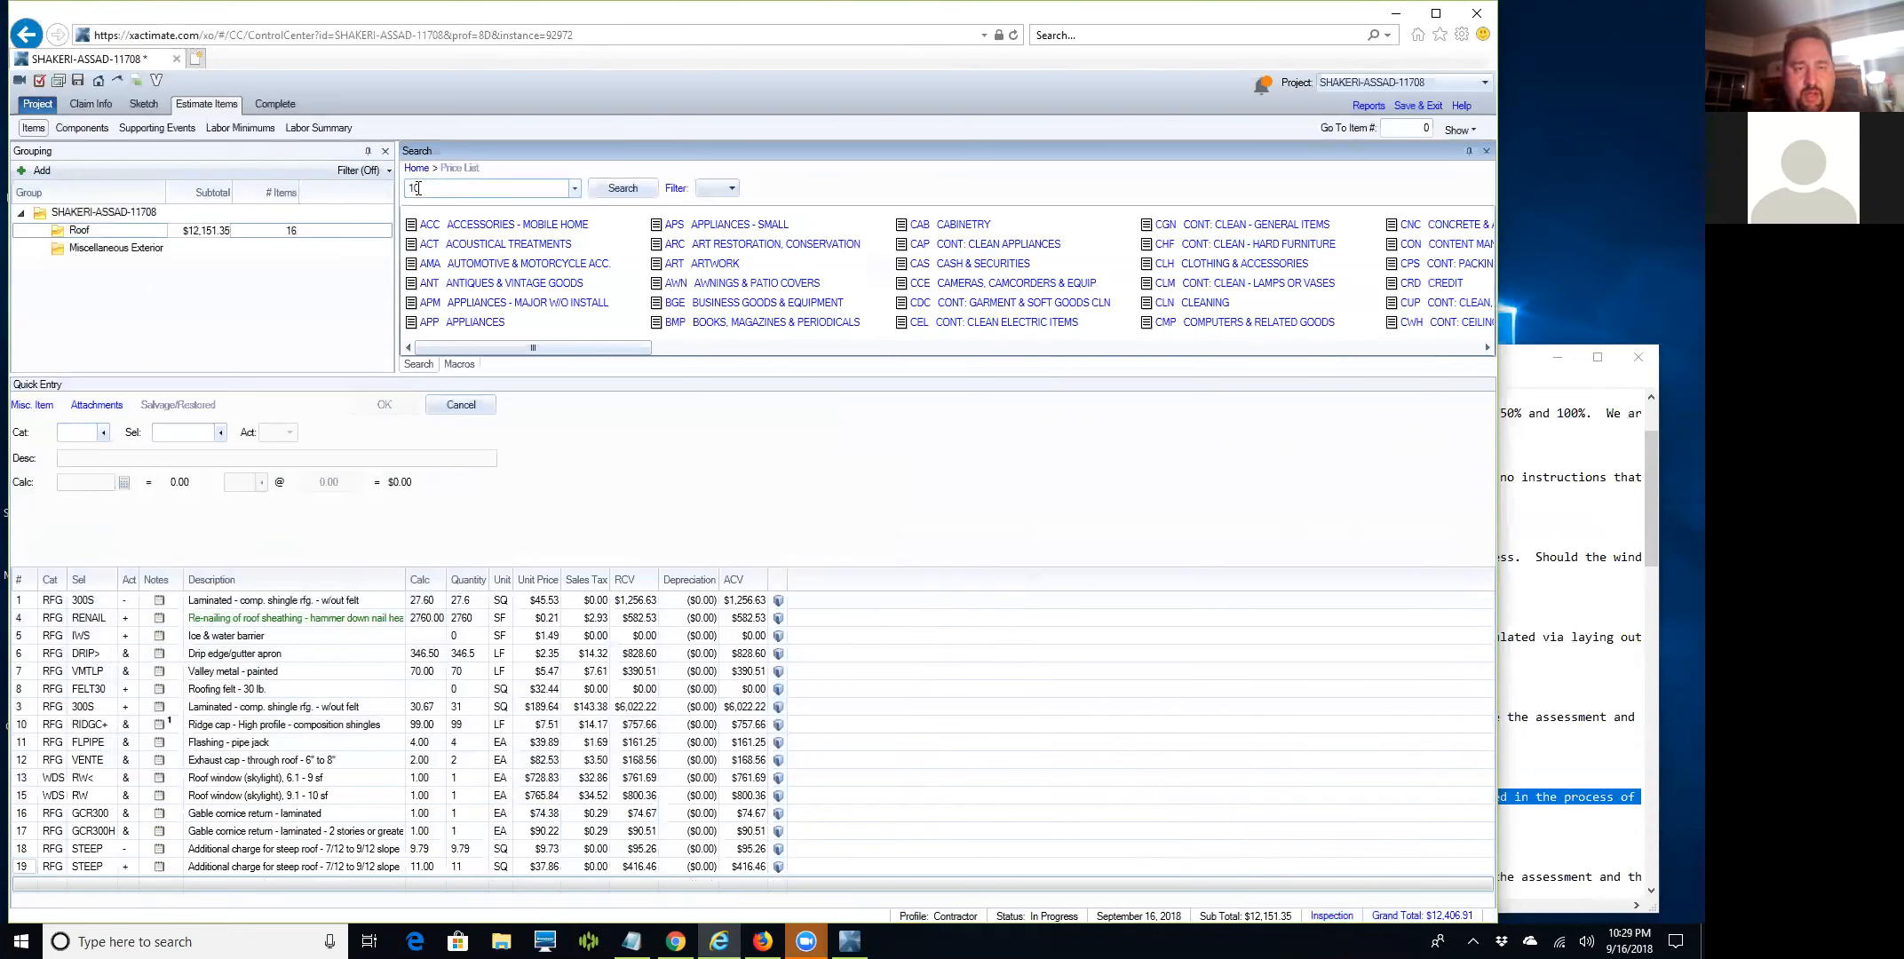
Add the steep roof 10/12–12/12 and steep roof over 12/12 slope charges.
text(ste)
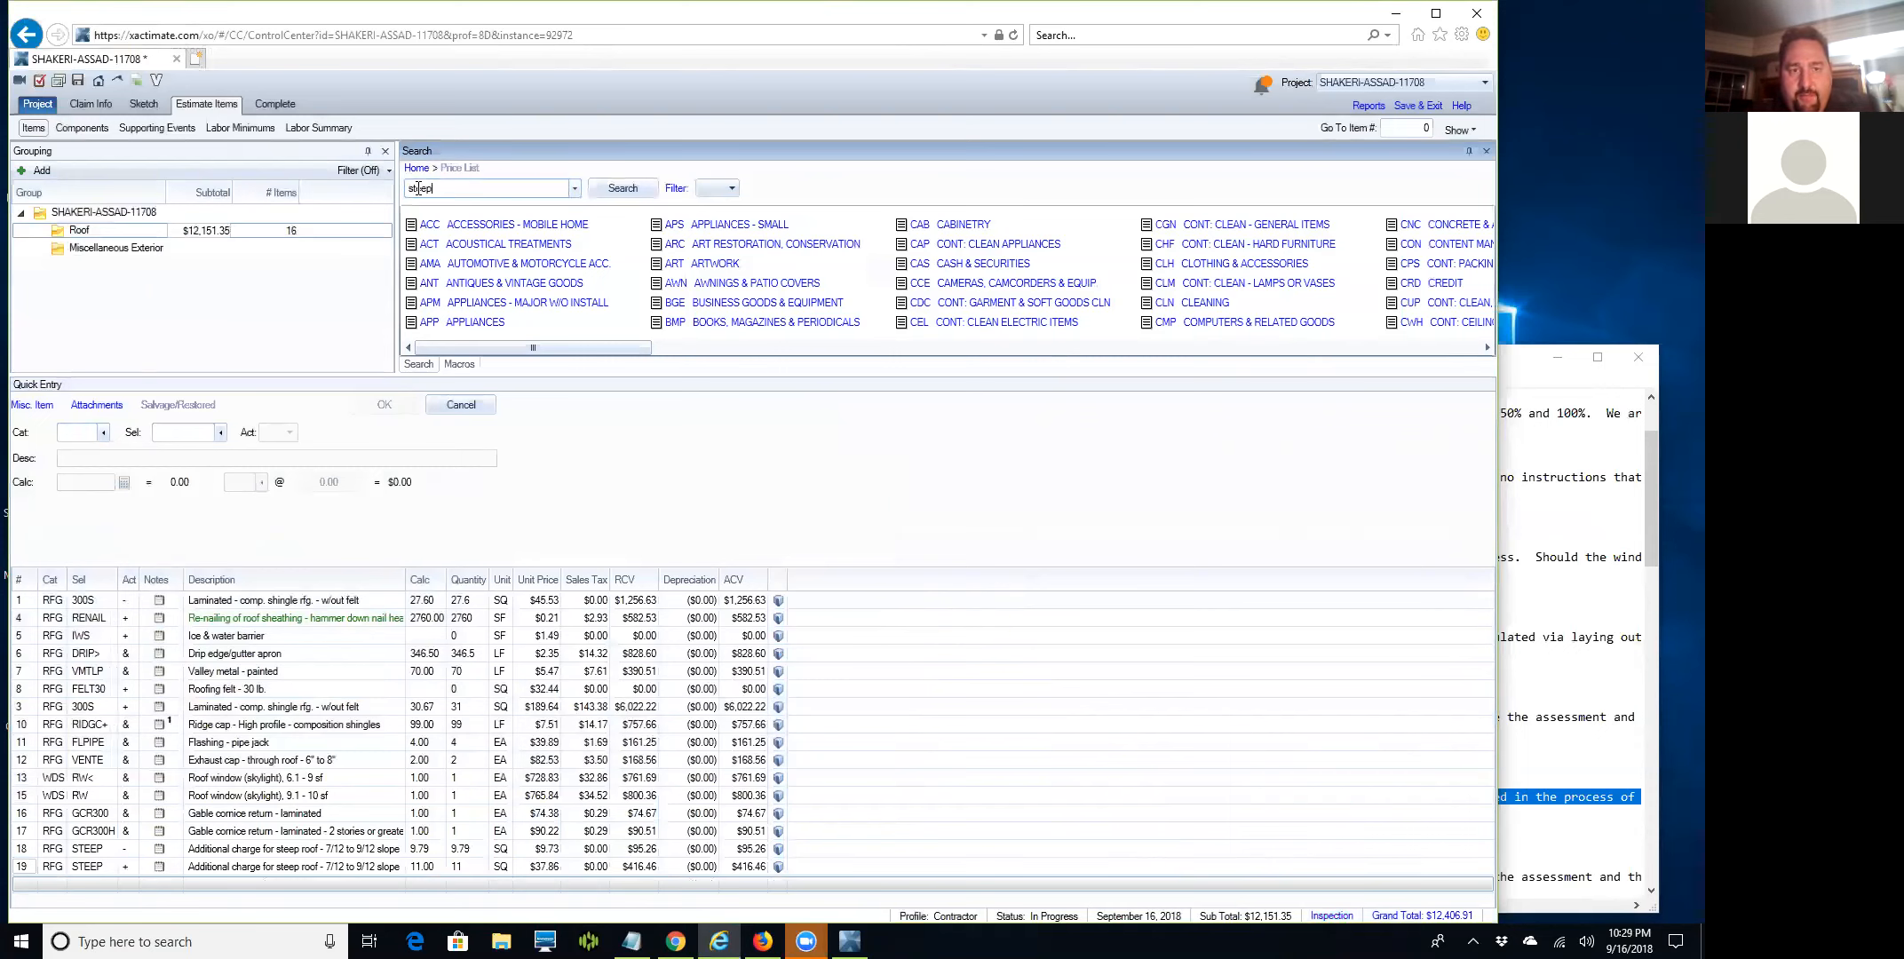
text(ep)
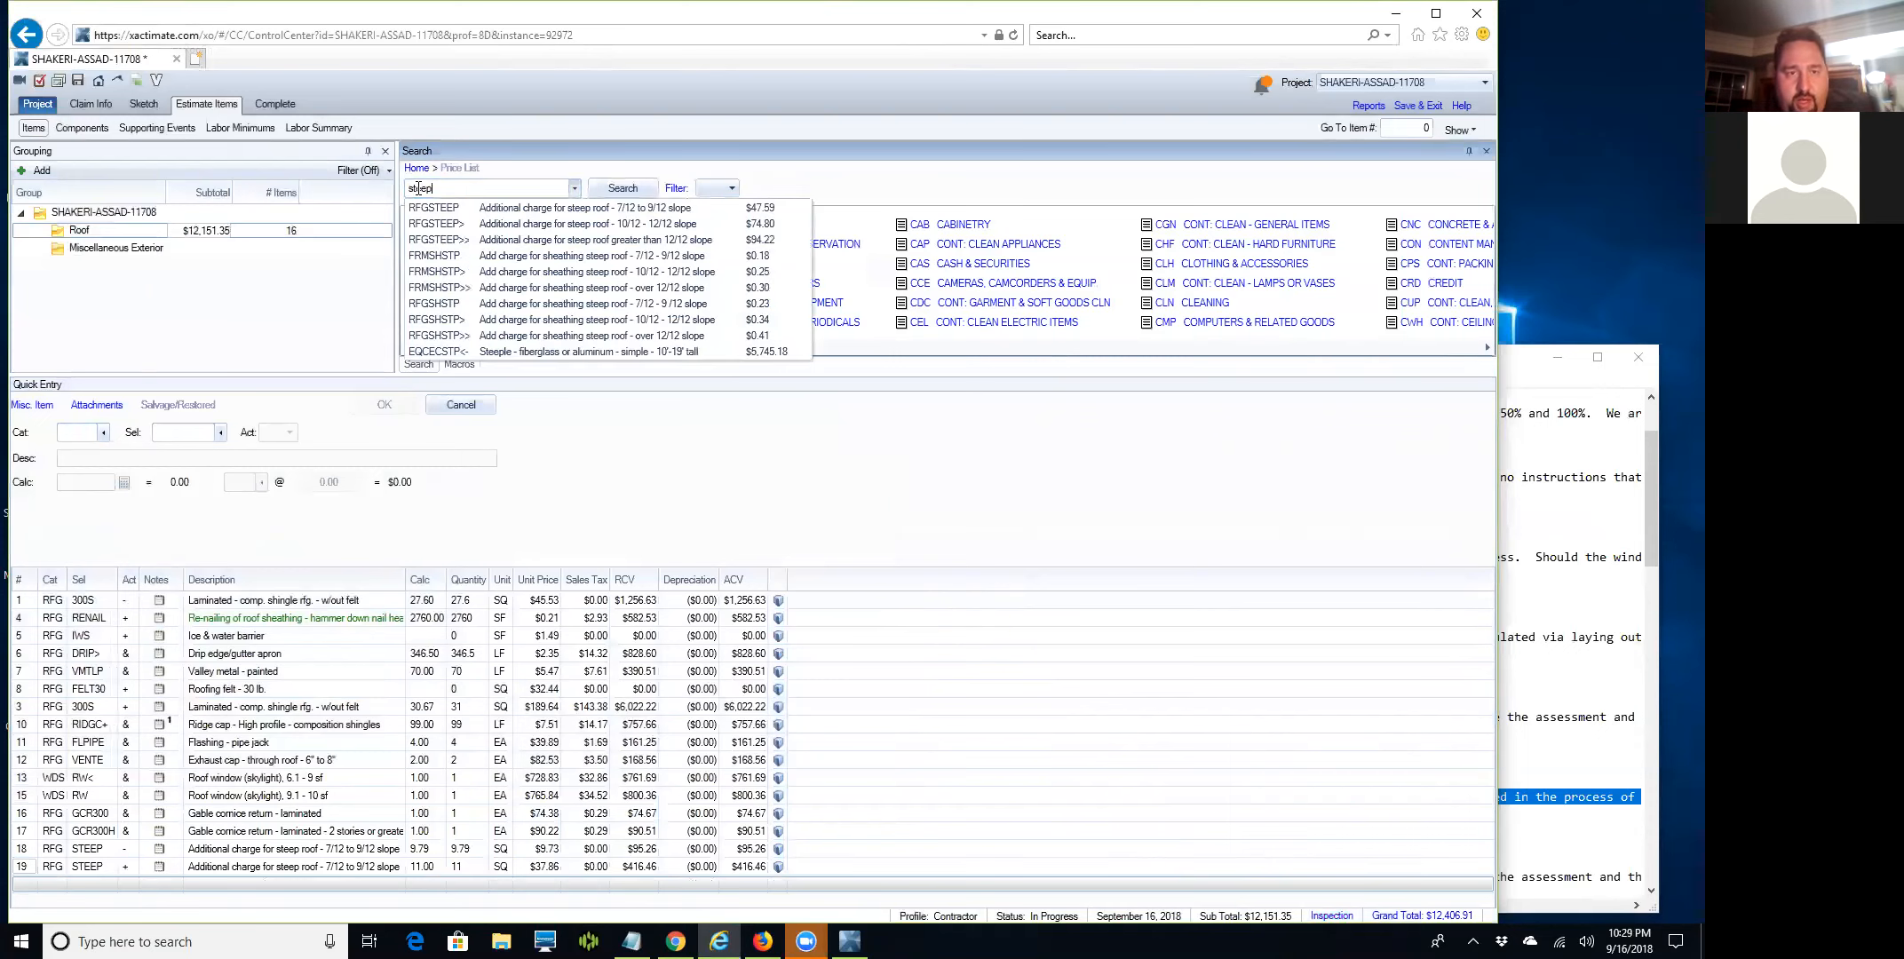
click(458, 224)
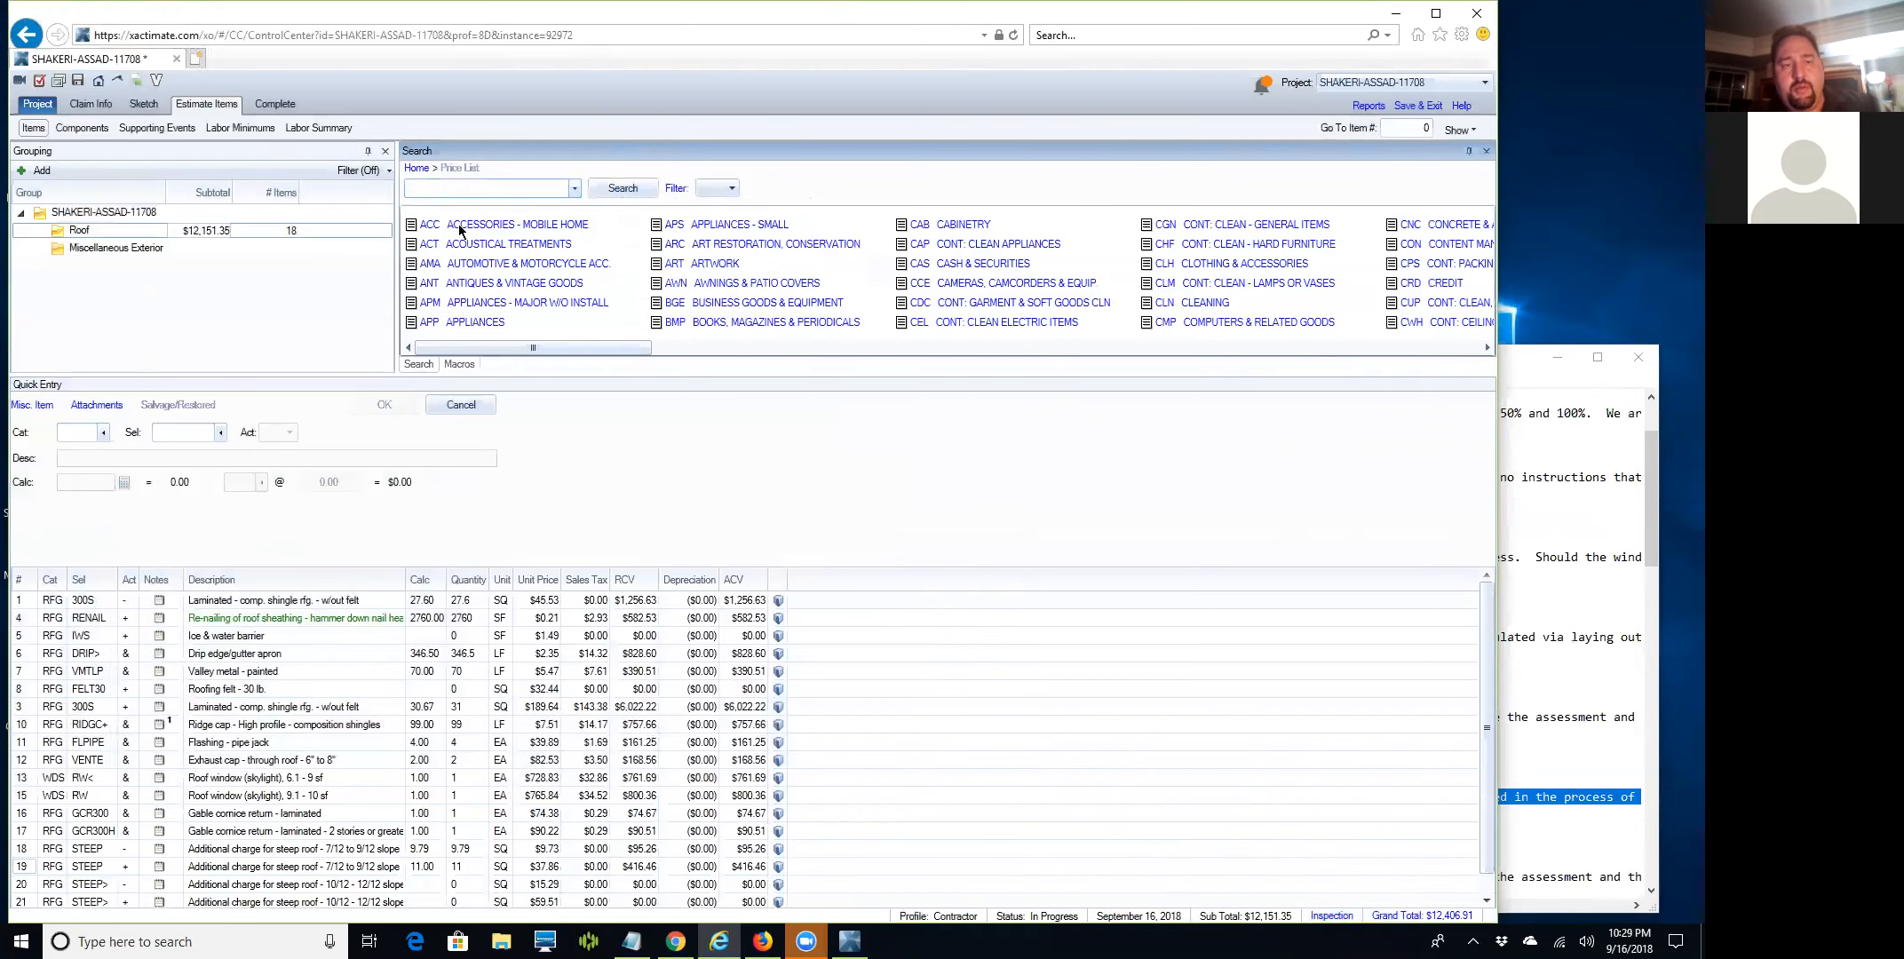
text(steep)
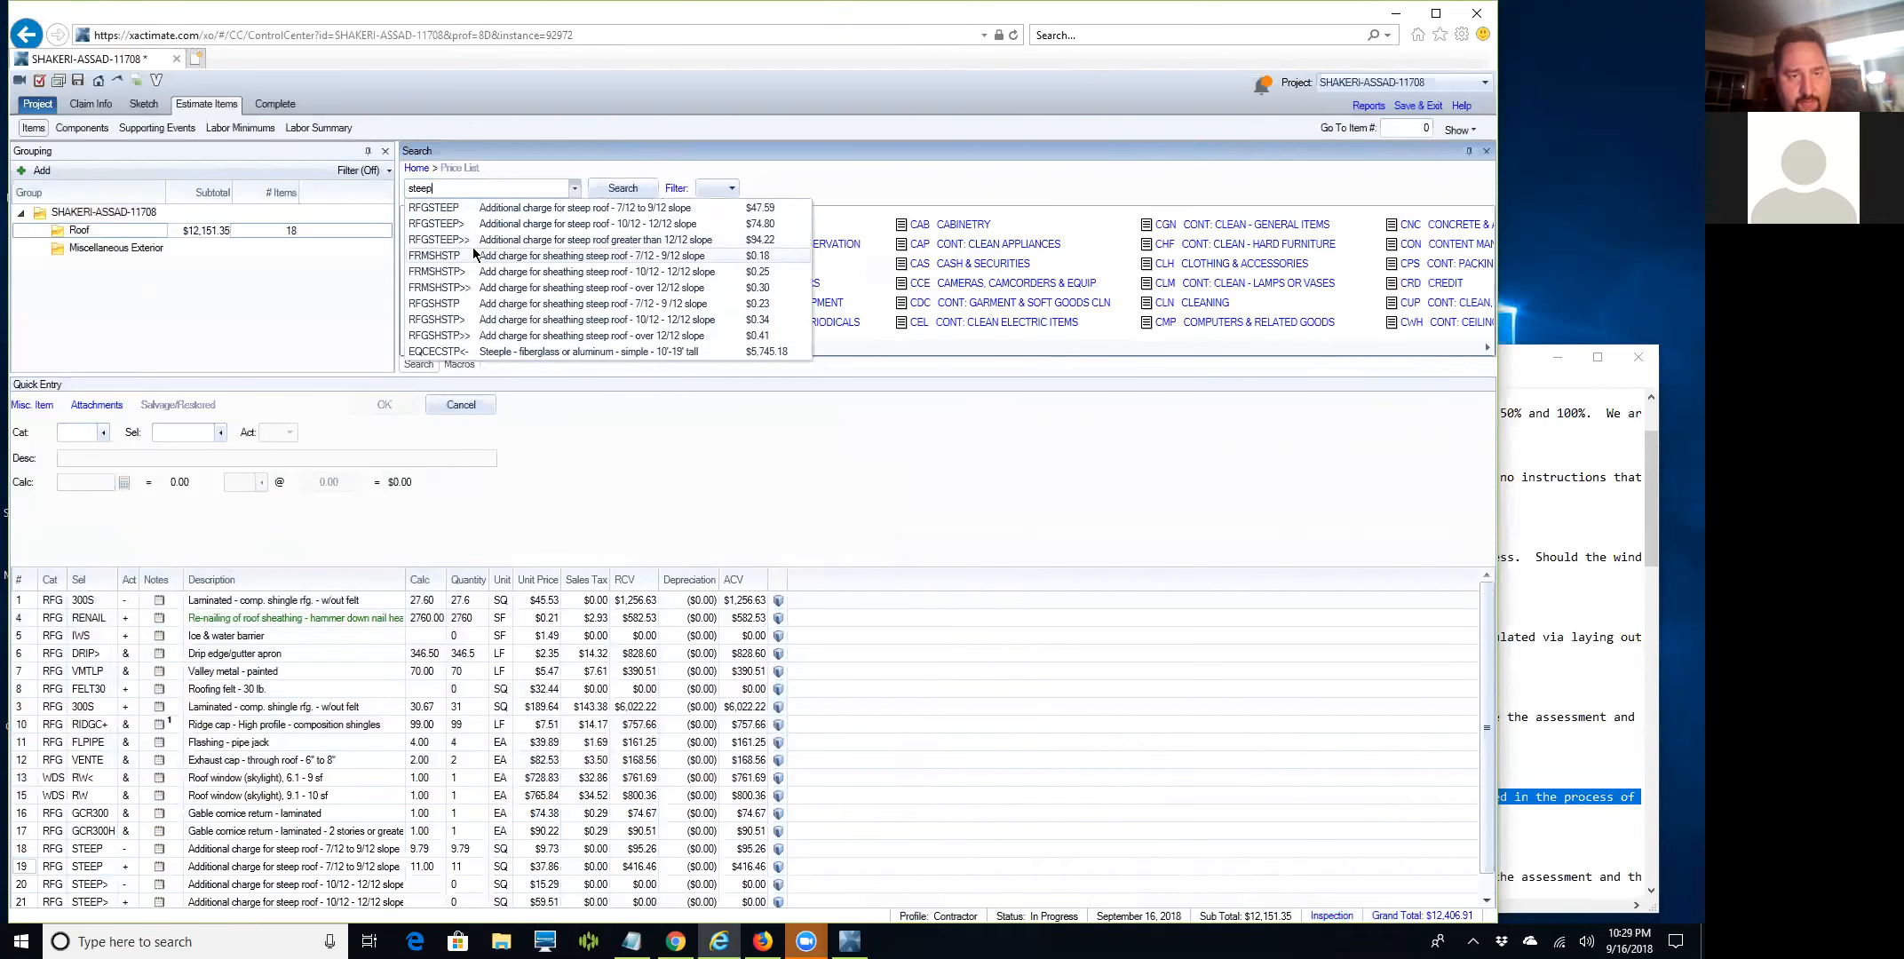
click(475, 240)
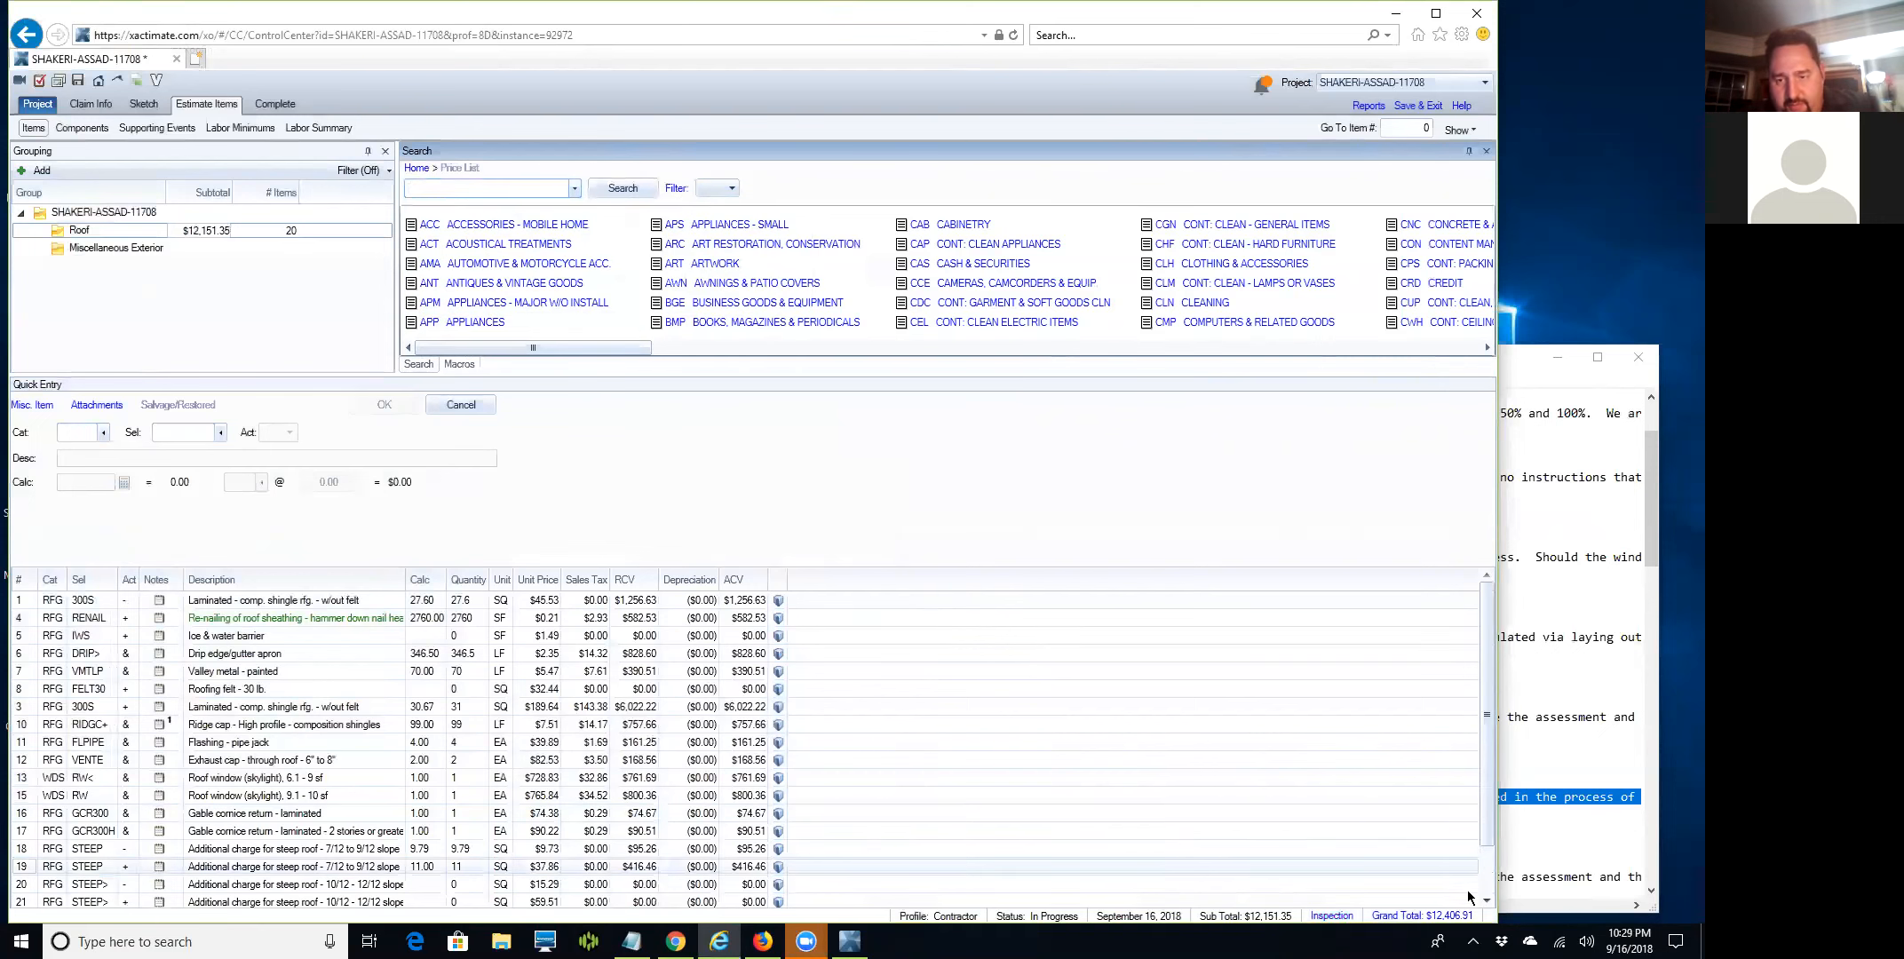
click(1486, 901)
click(1486, 901)
click(1486, 901)
click(1486, 901)
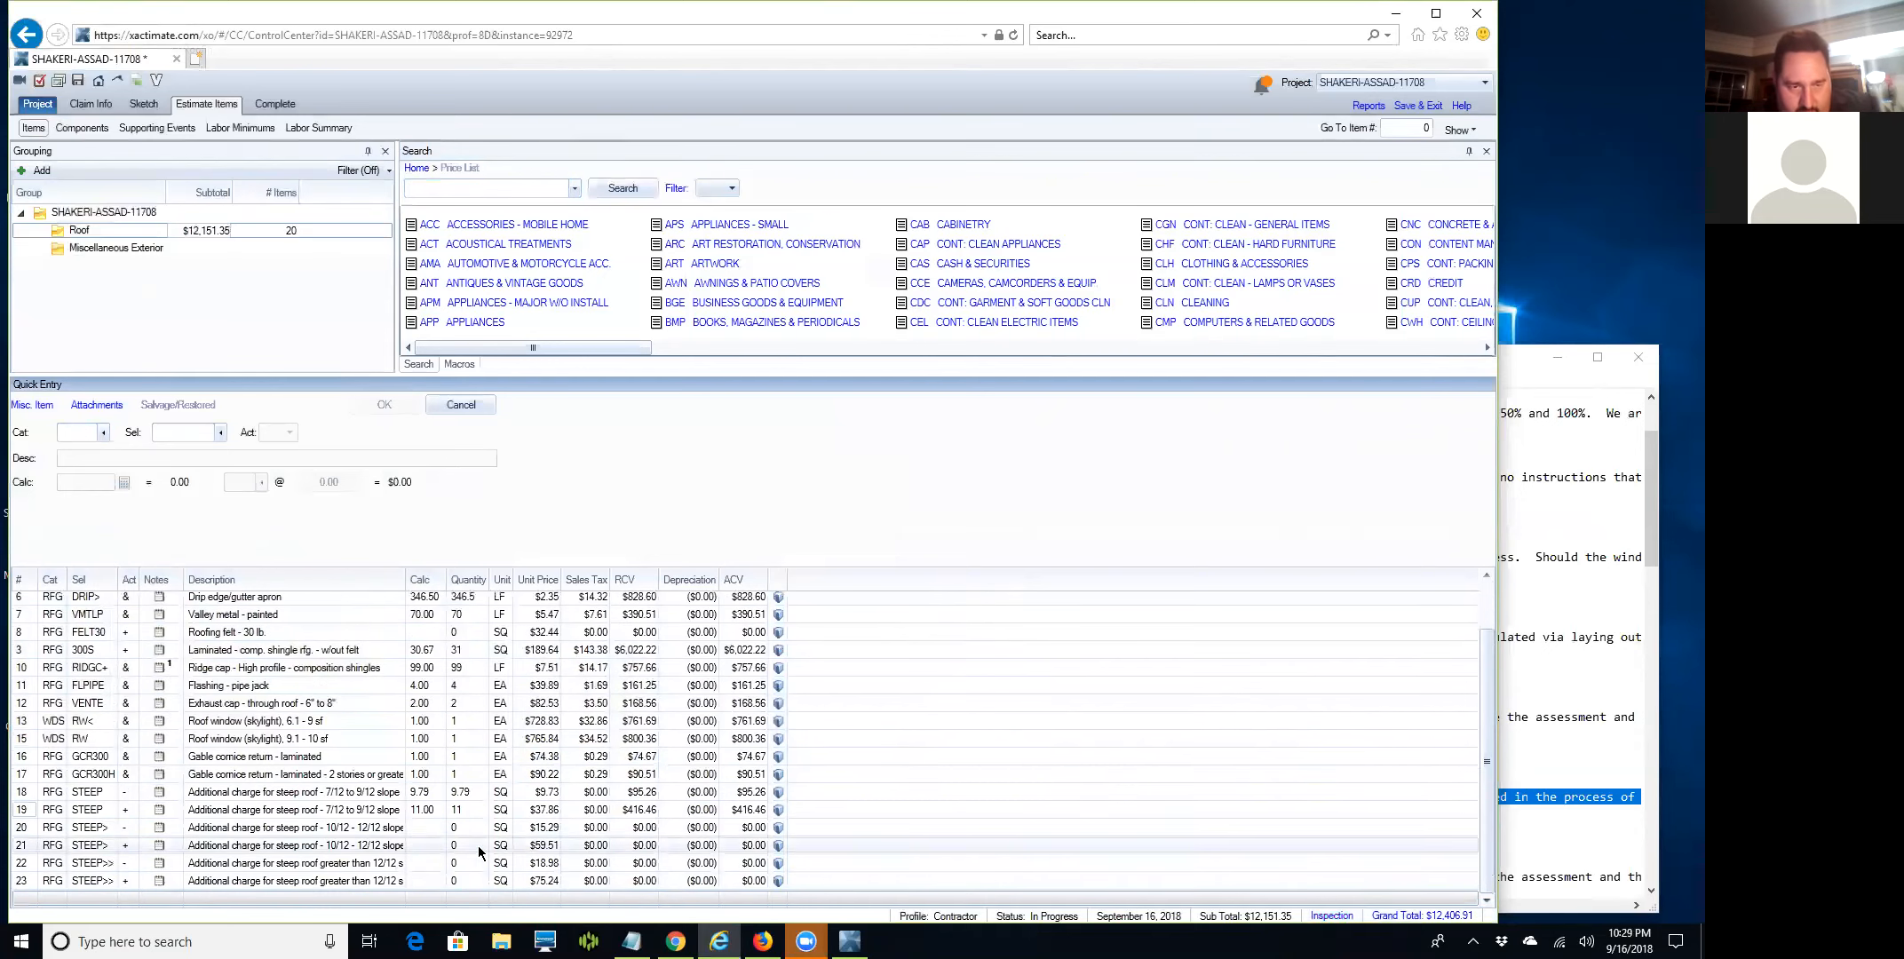
Set the first 10/12–12/12 steep charge to 3.98 SQ and row 22's over-12/12 line to 10.29 SQ.
click(28, 820)
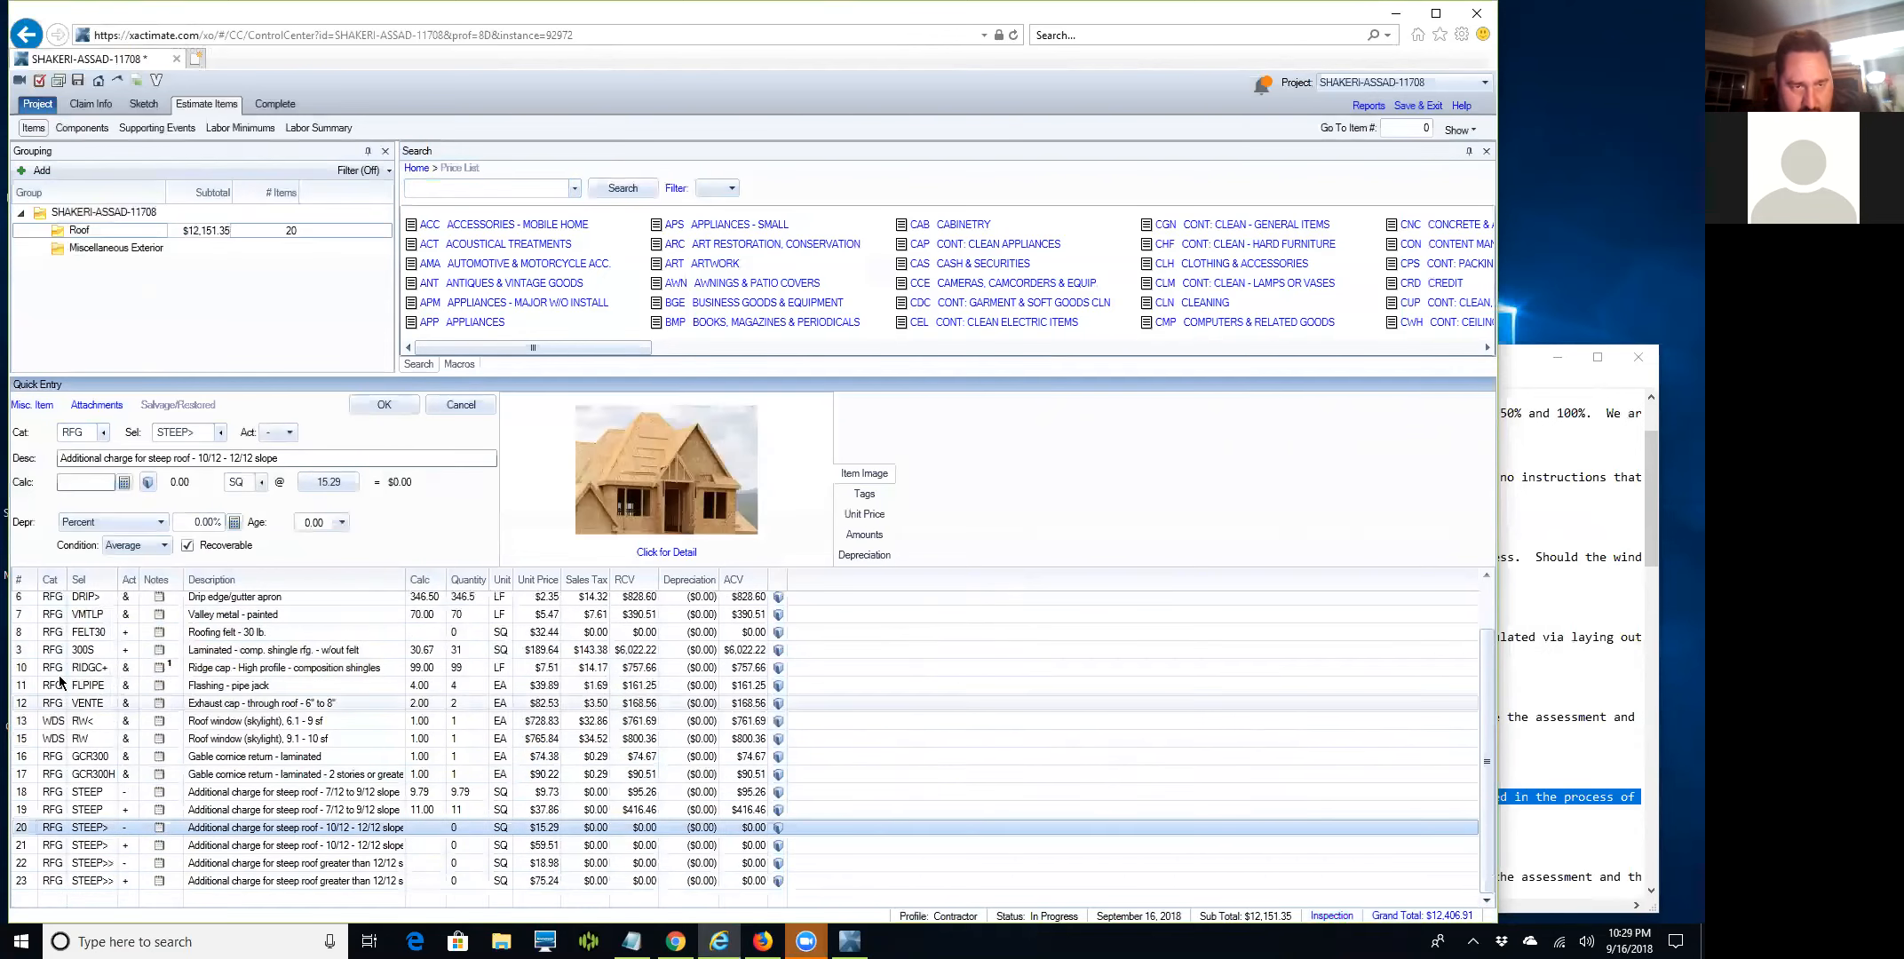
click(65, 489)
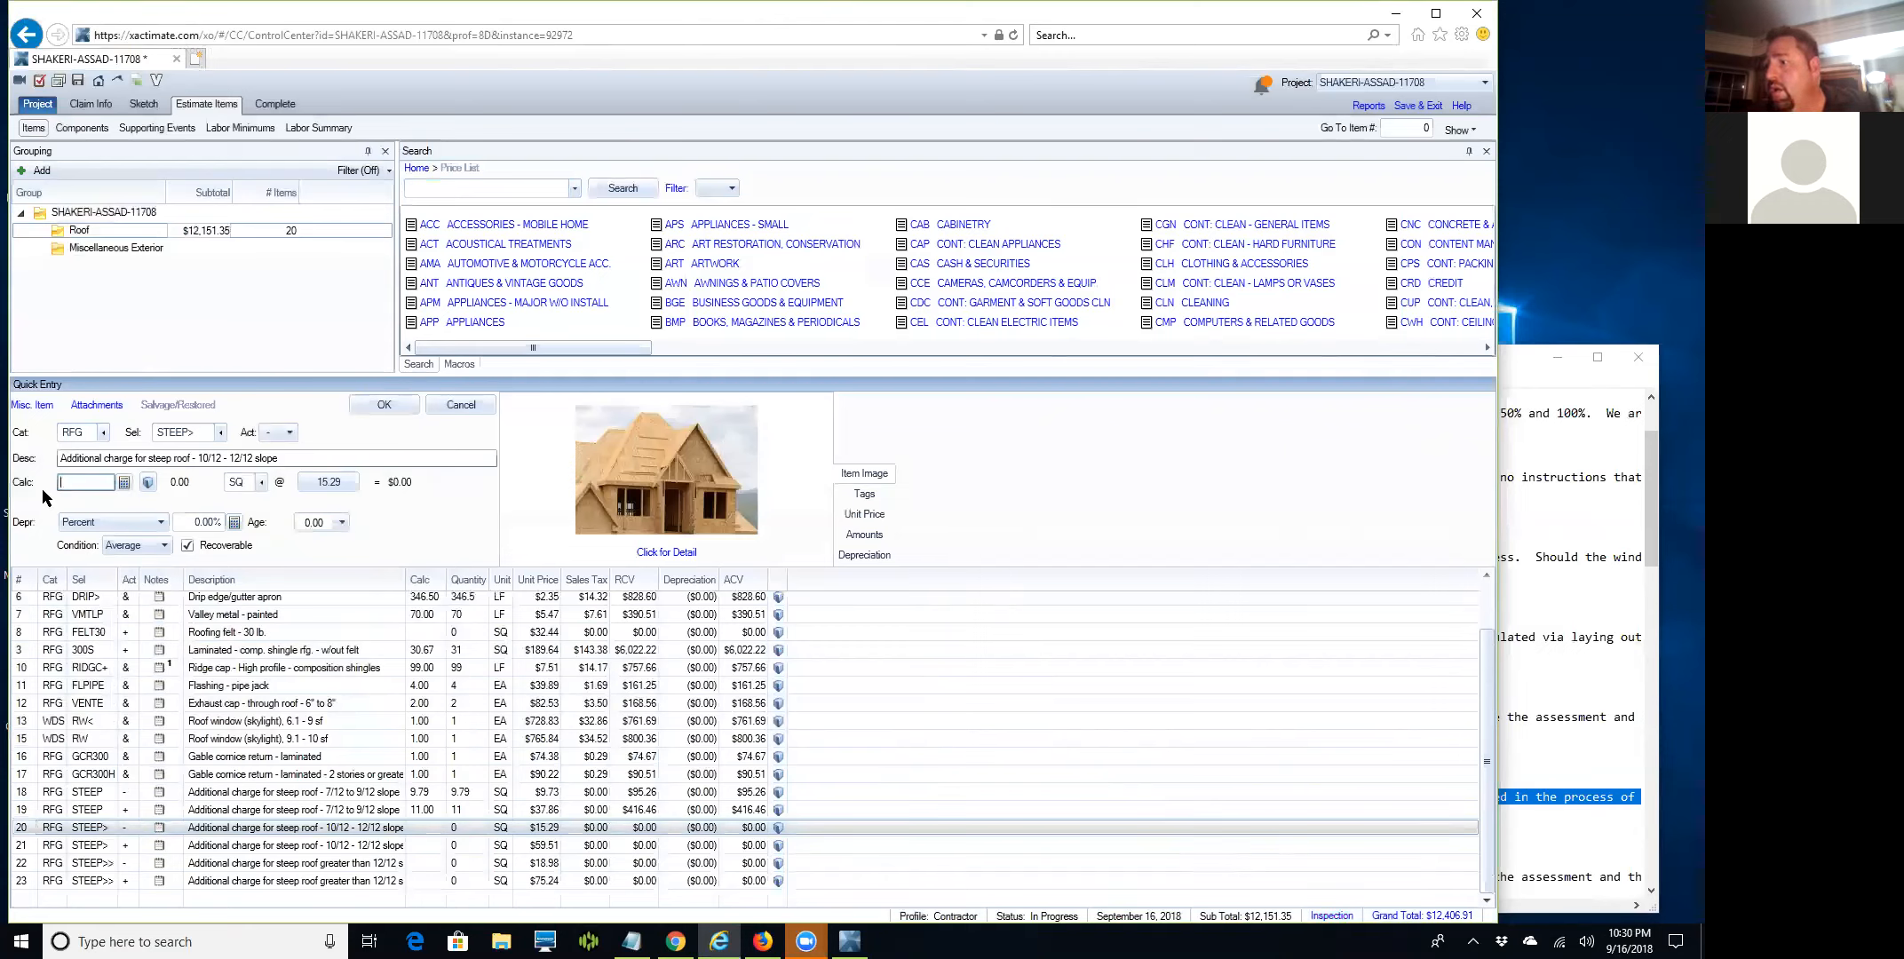
text(3.98)
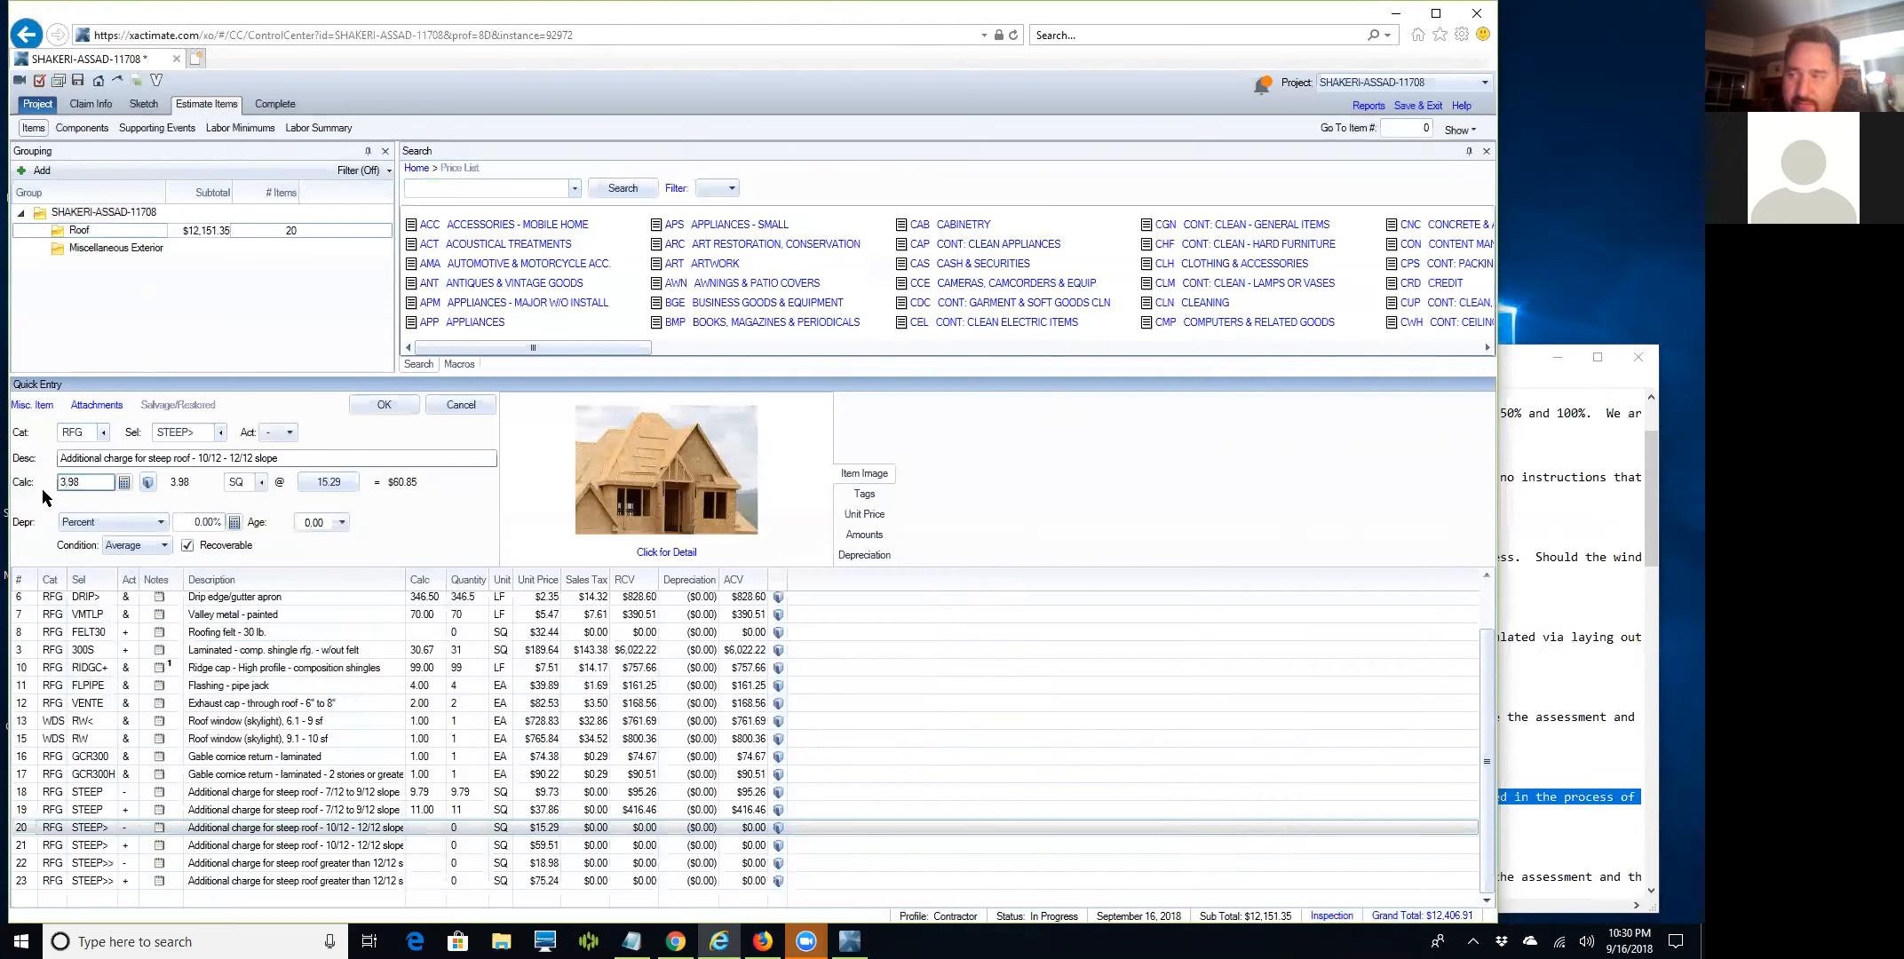
key(Return)
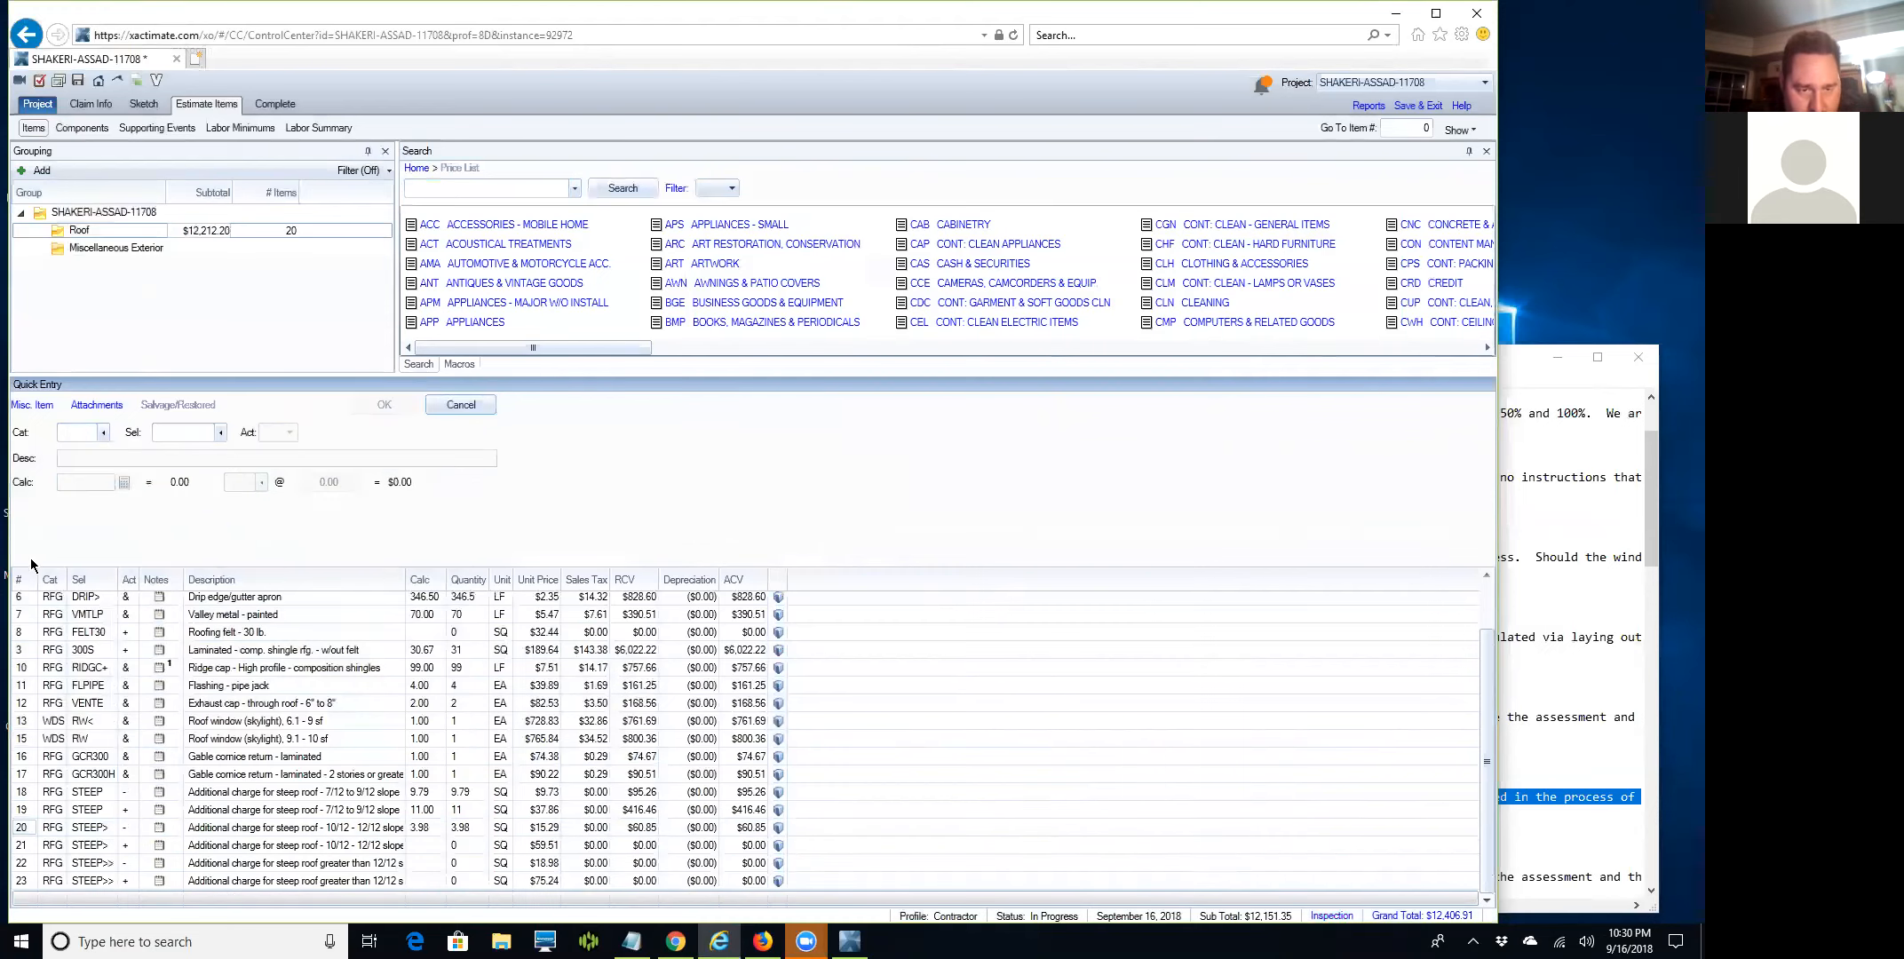
click(21, 866)
click(76, 479)
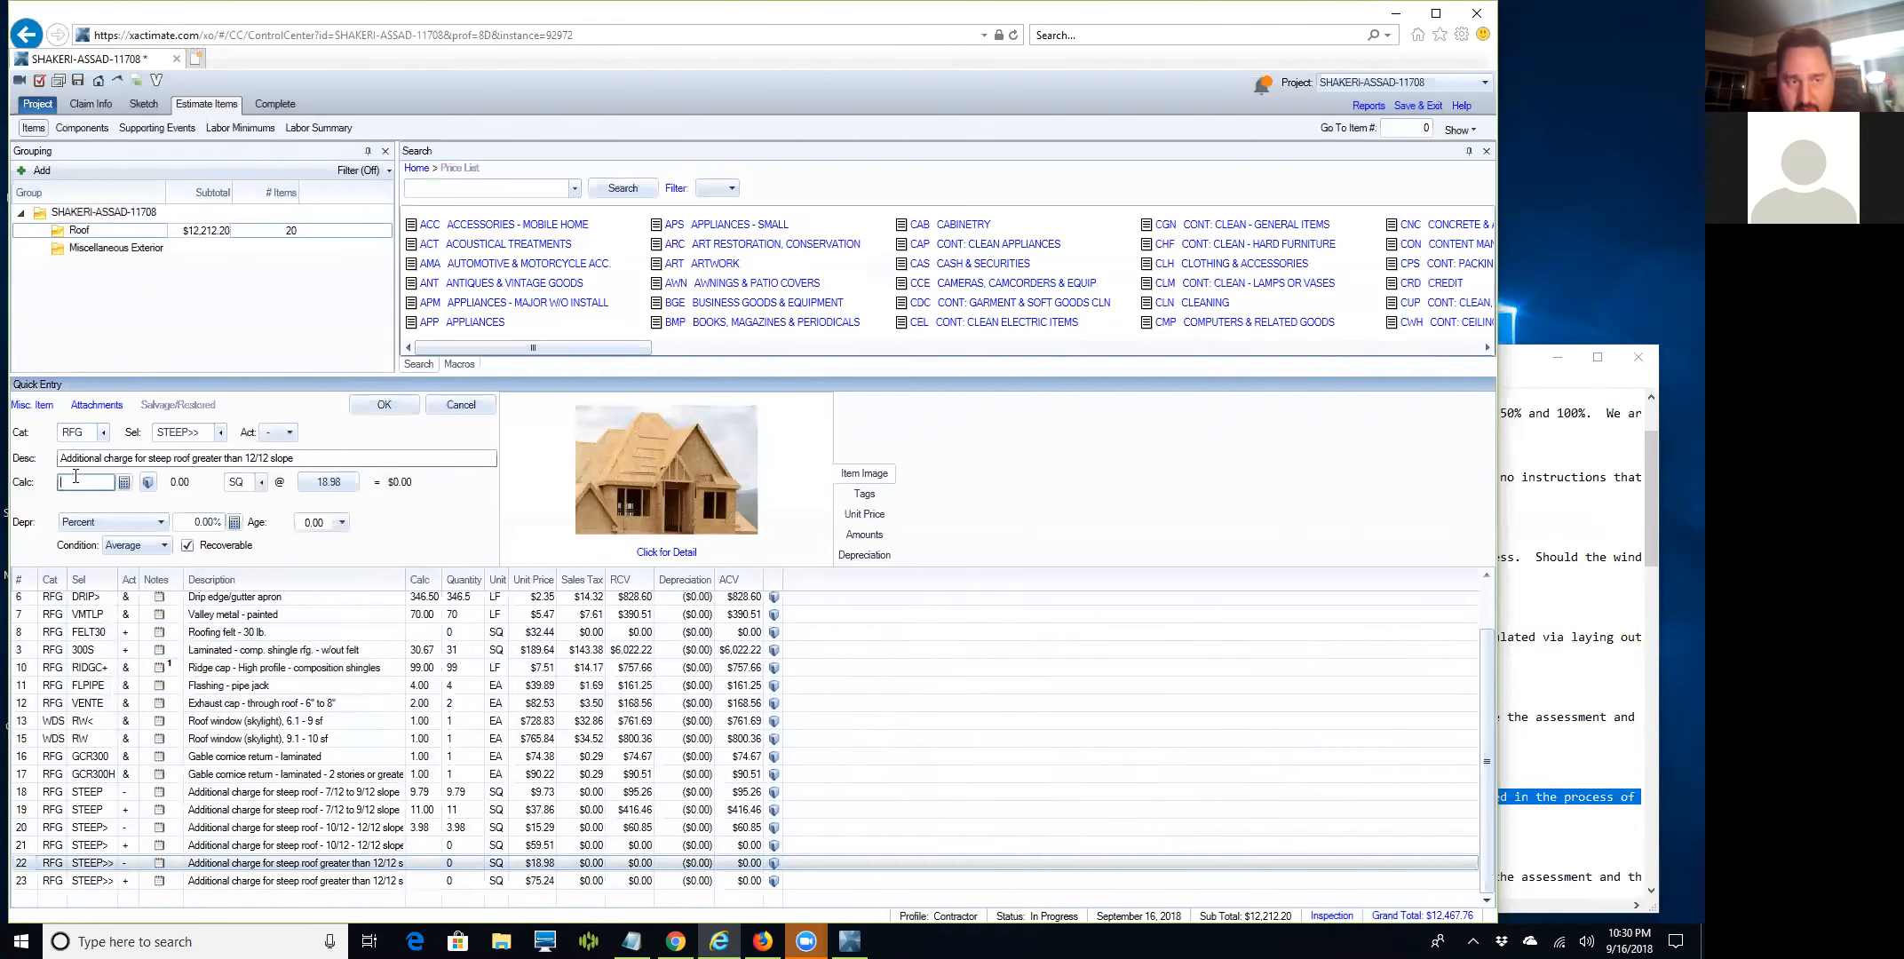
text(10.29)
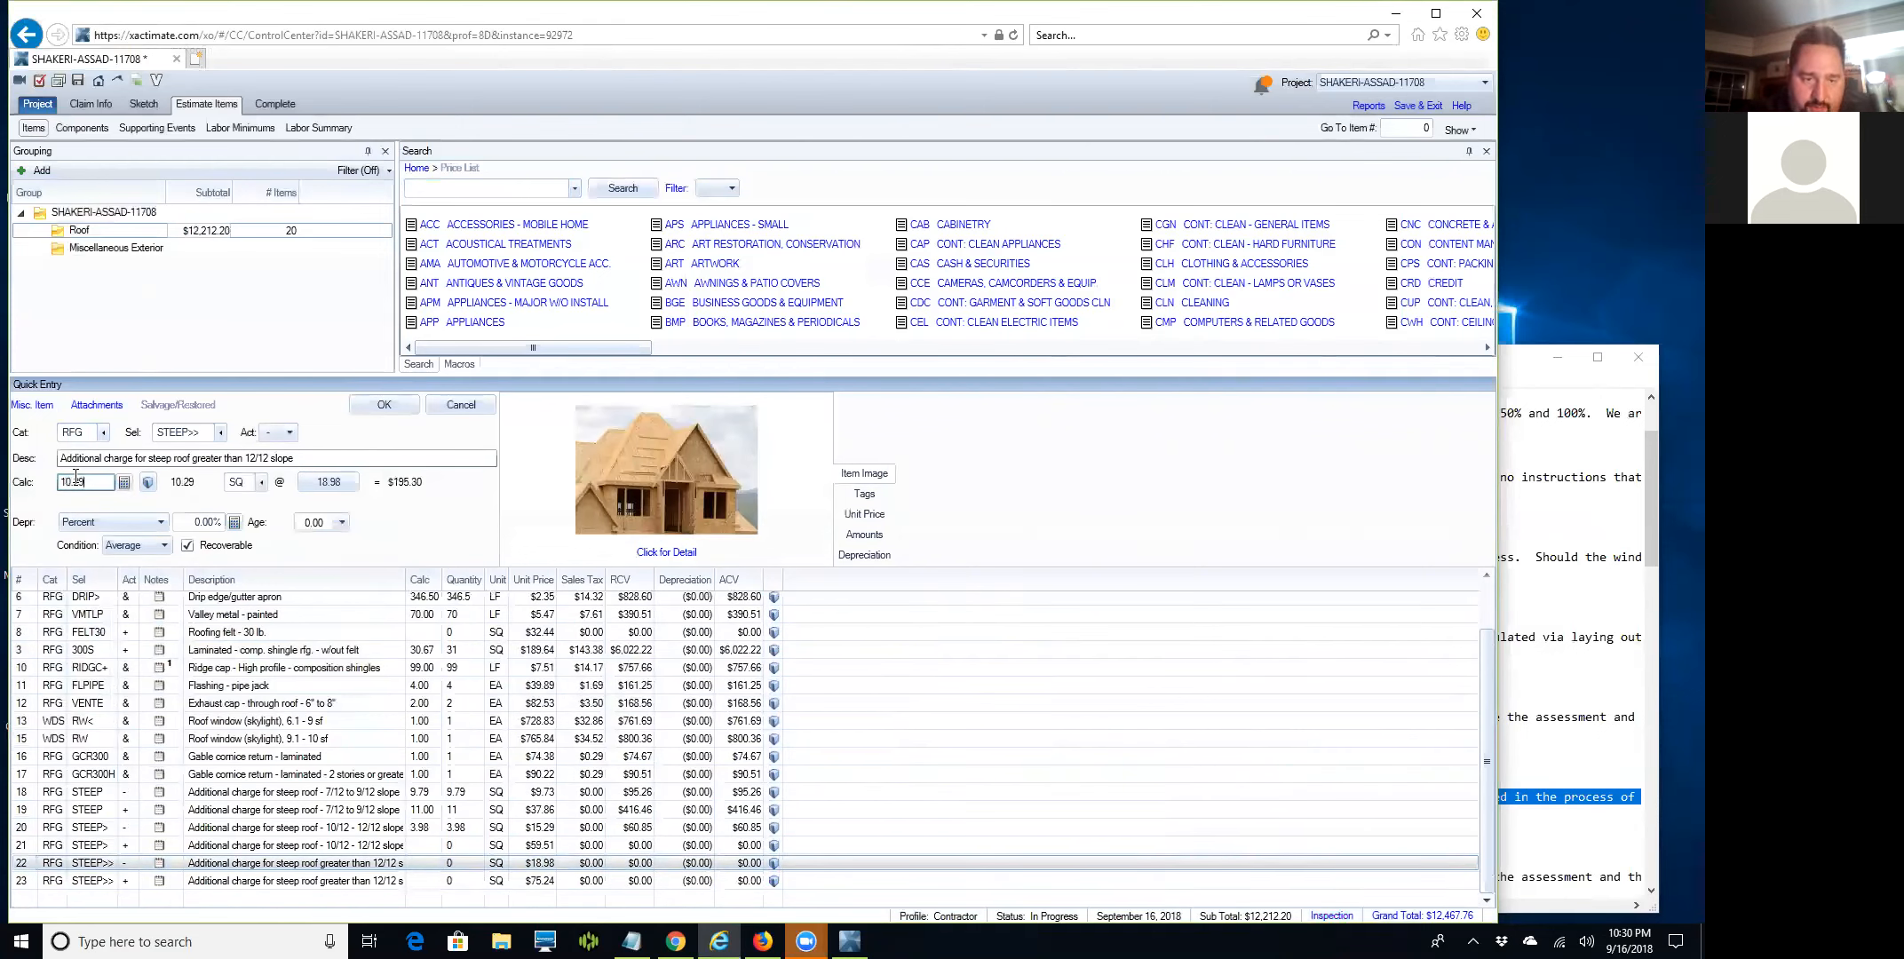
key(Return)
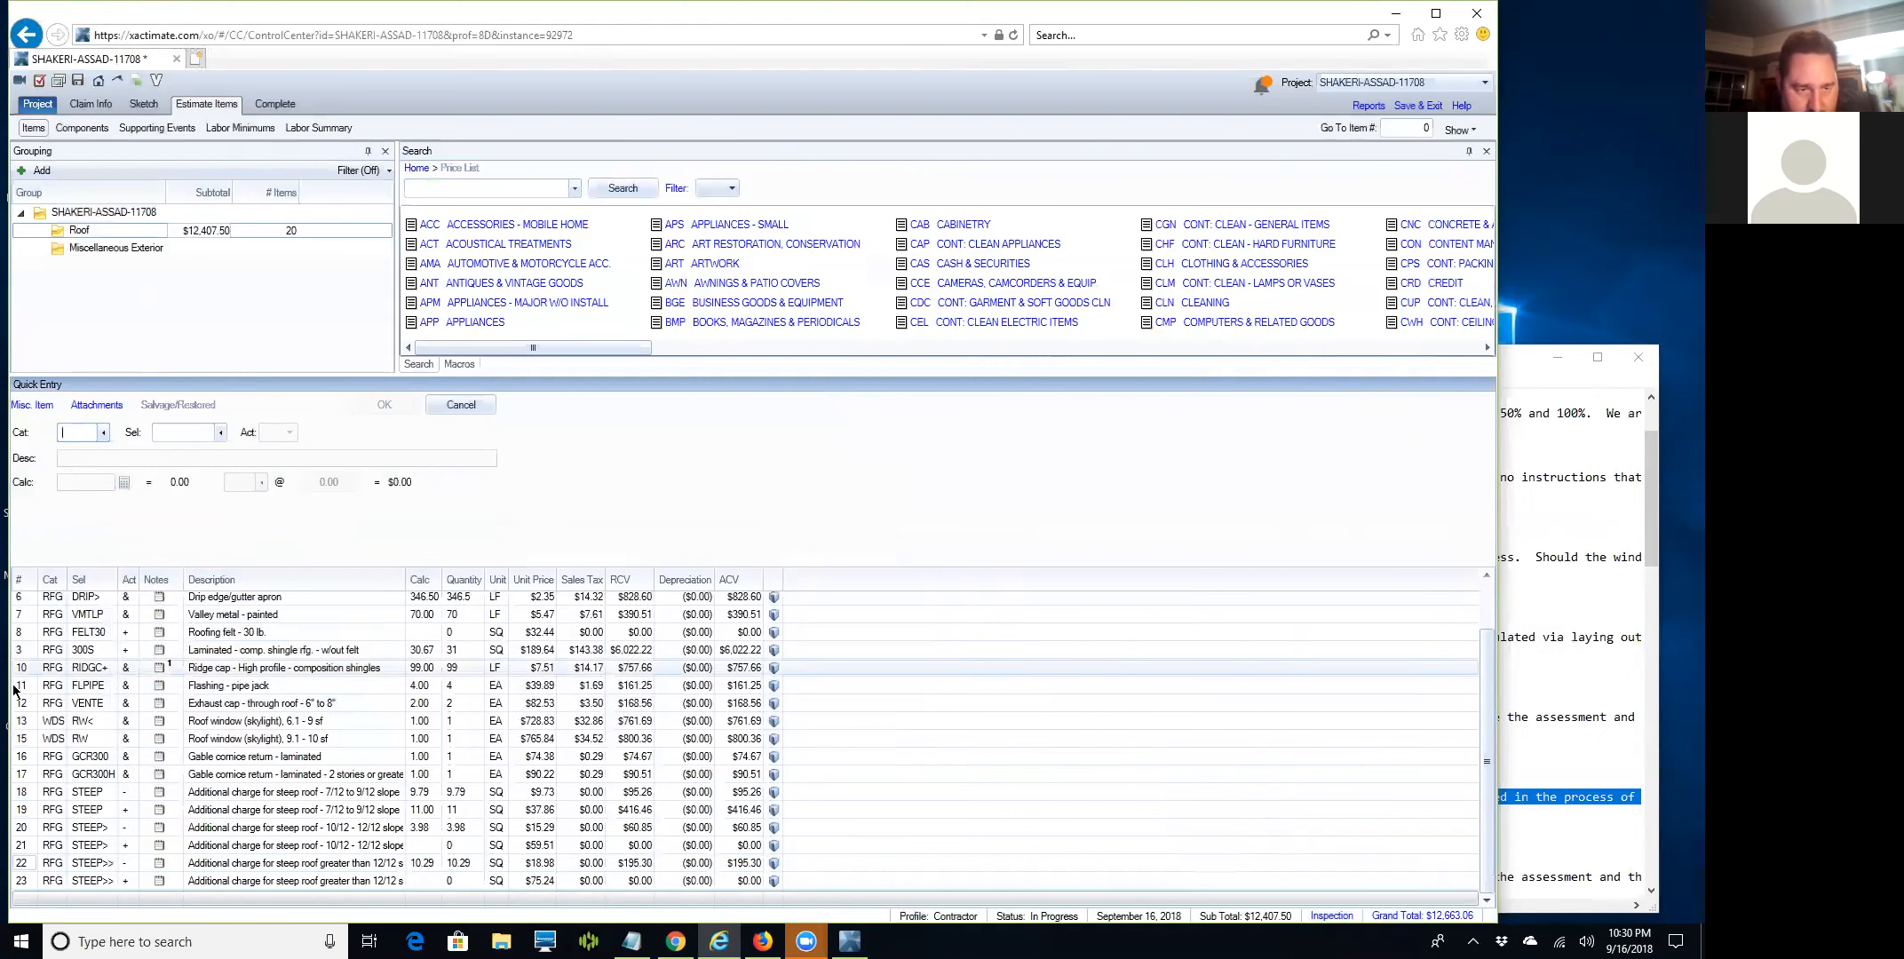
Change row 21's 10/12–12/12 steep roof charge quantity to 4.67 SQ.
click(19, 845)
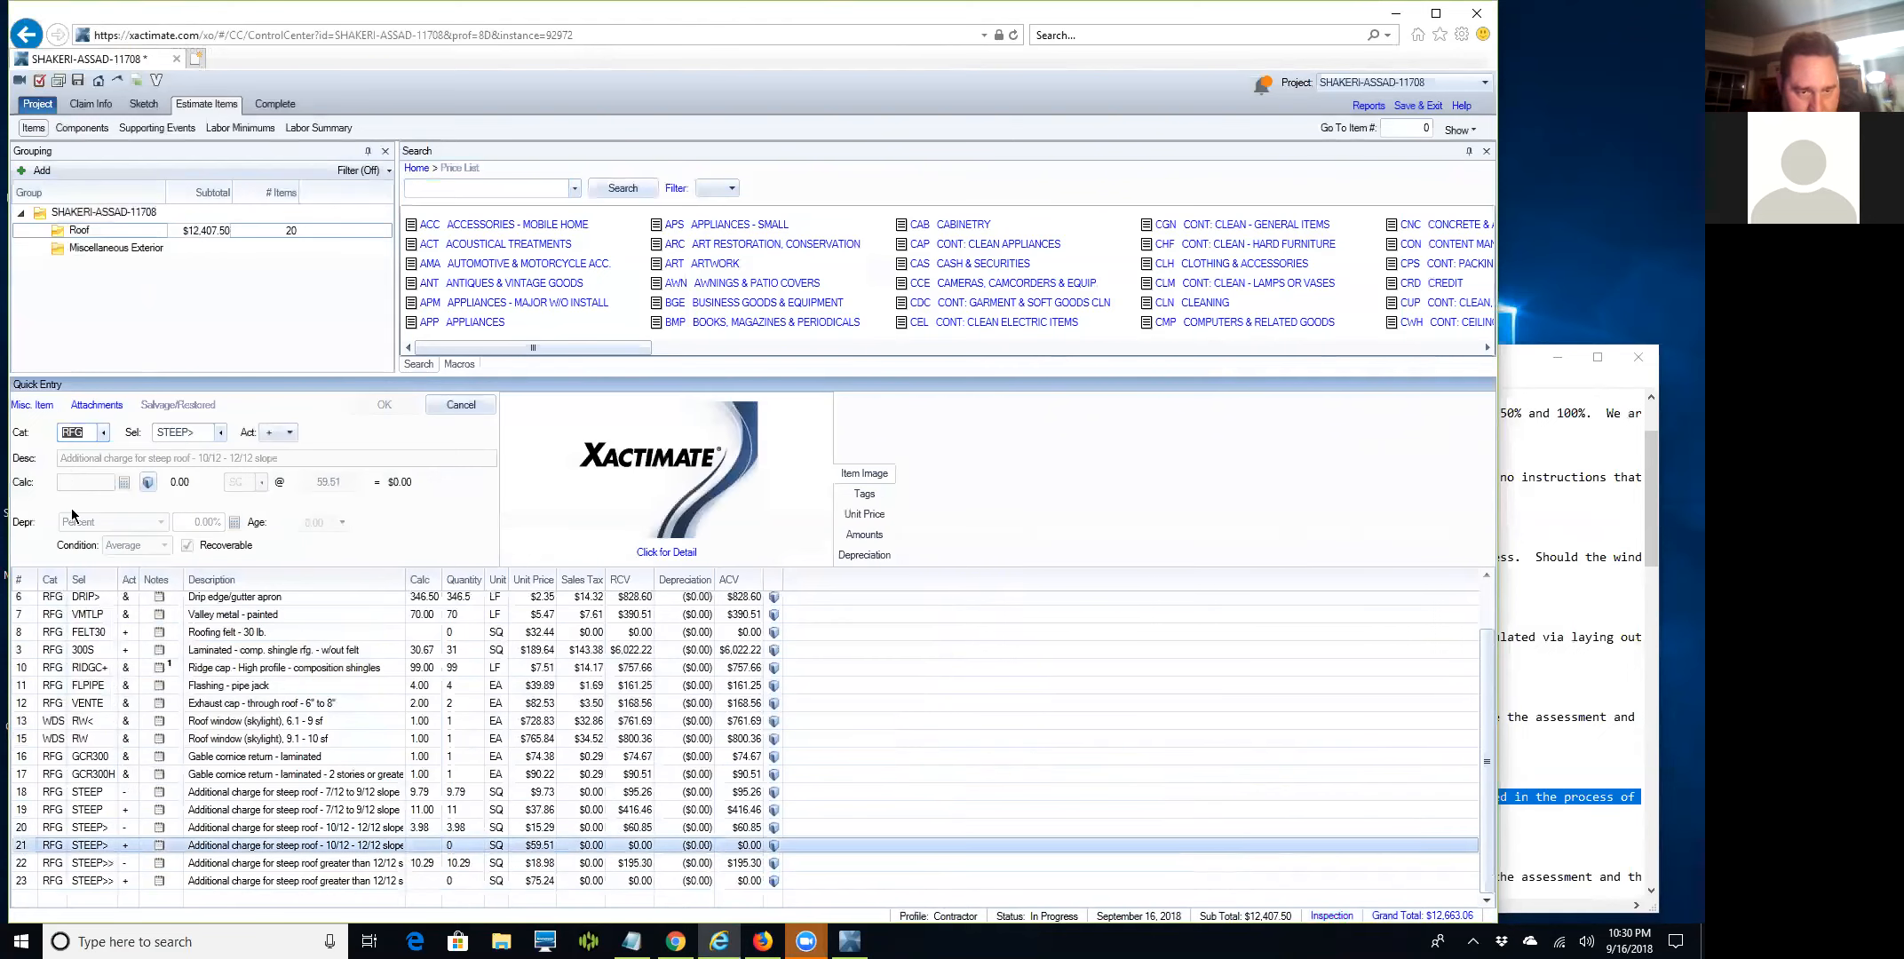
click(80, 481)
click(80, 480)
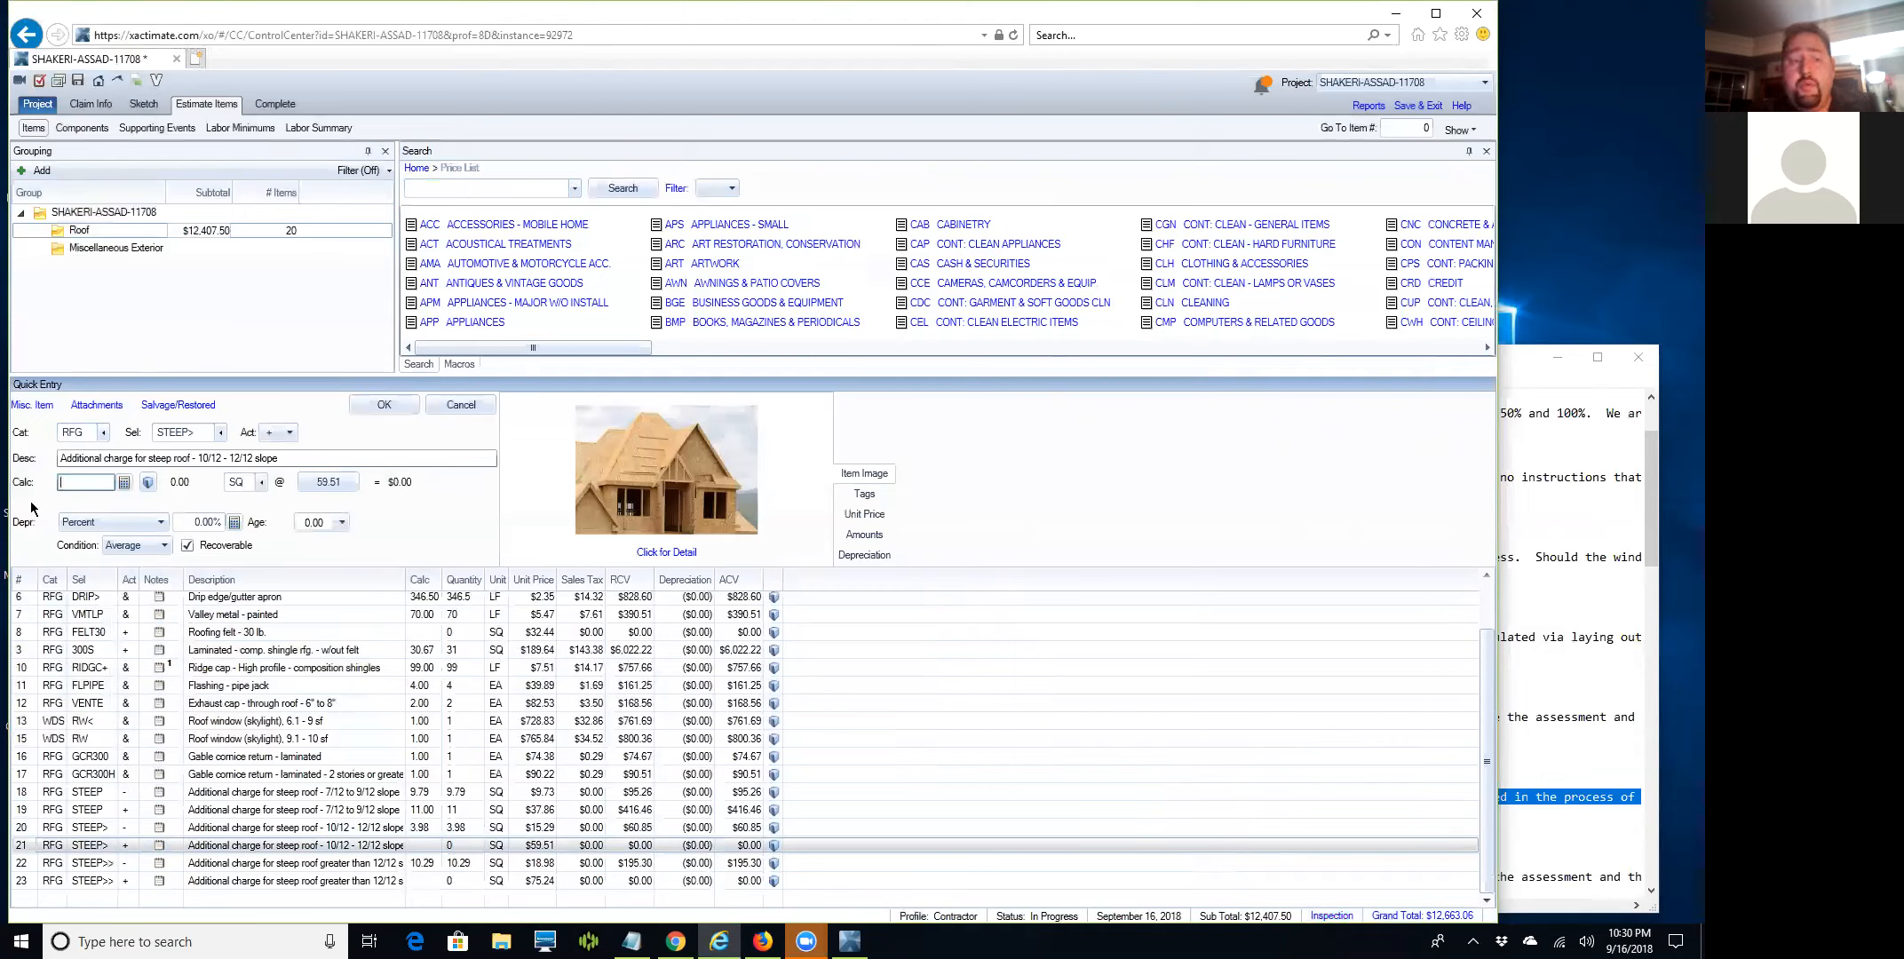
text(3.98*1.1)
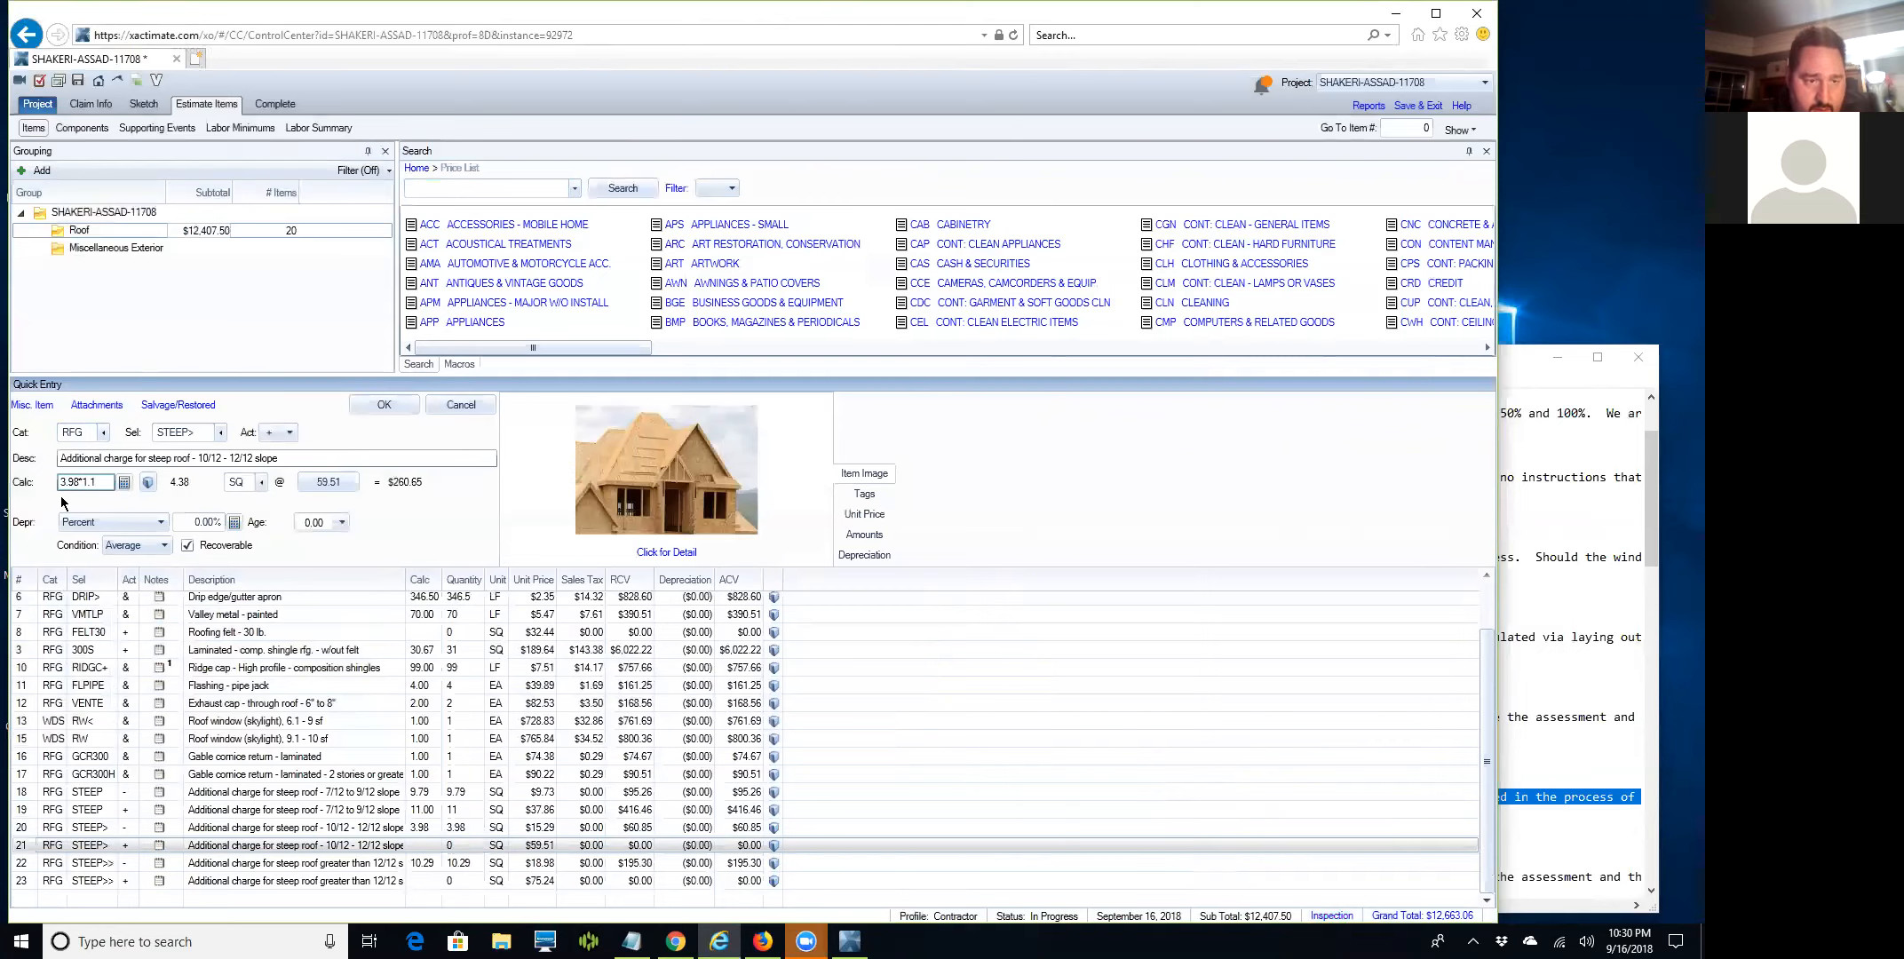
key(BackSpace)
key(BackSpace)
key(BackSpace)
key(BackSpace)
text(4.67)
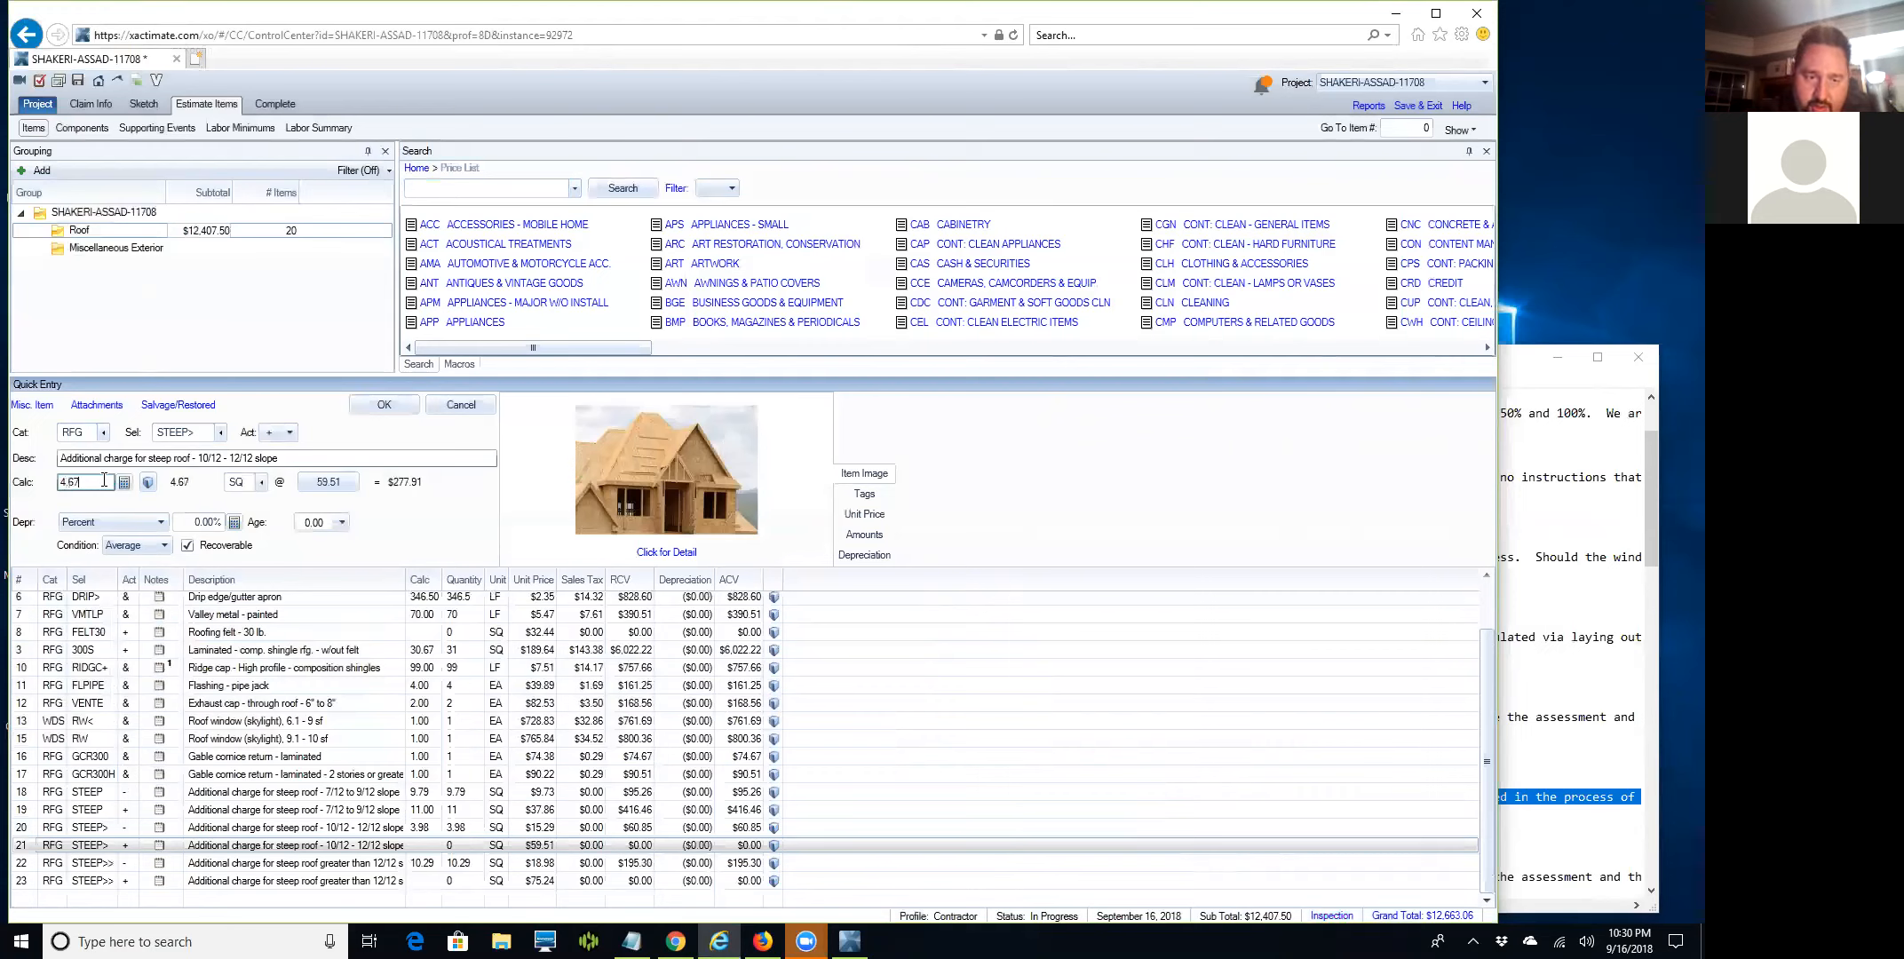
key(Return)
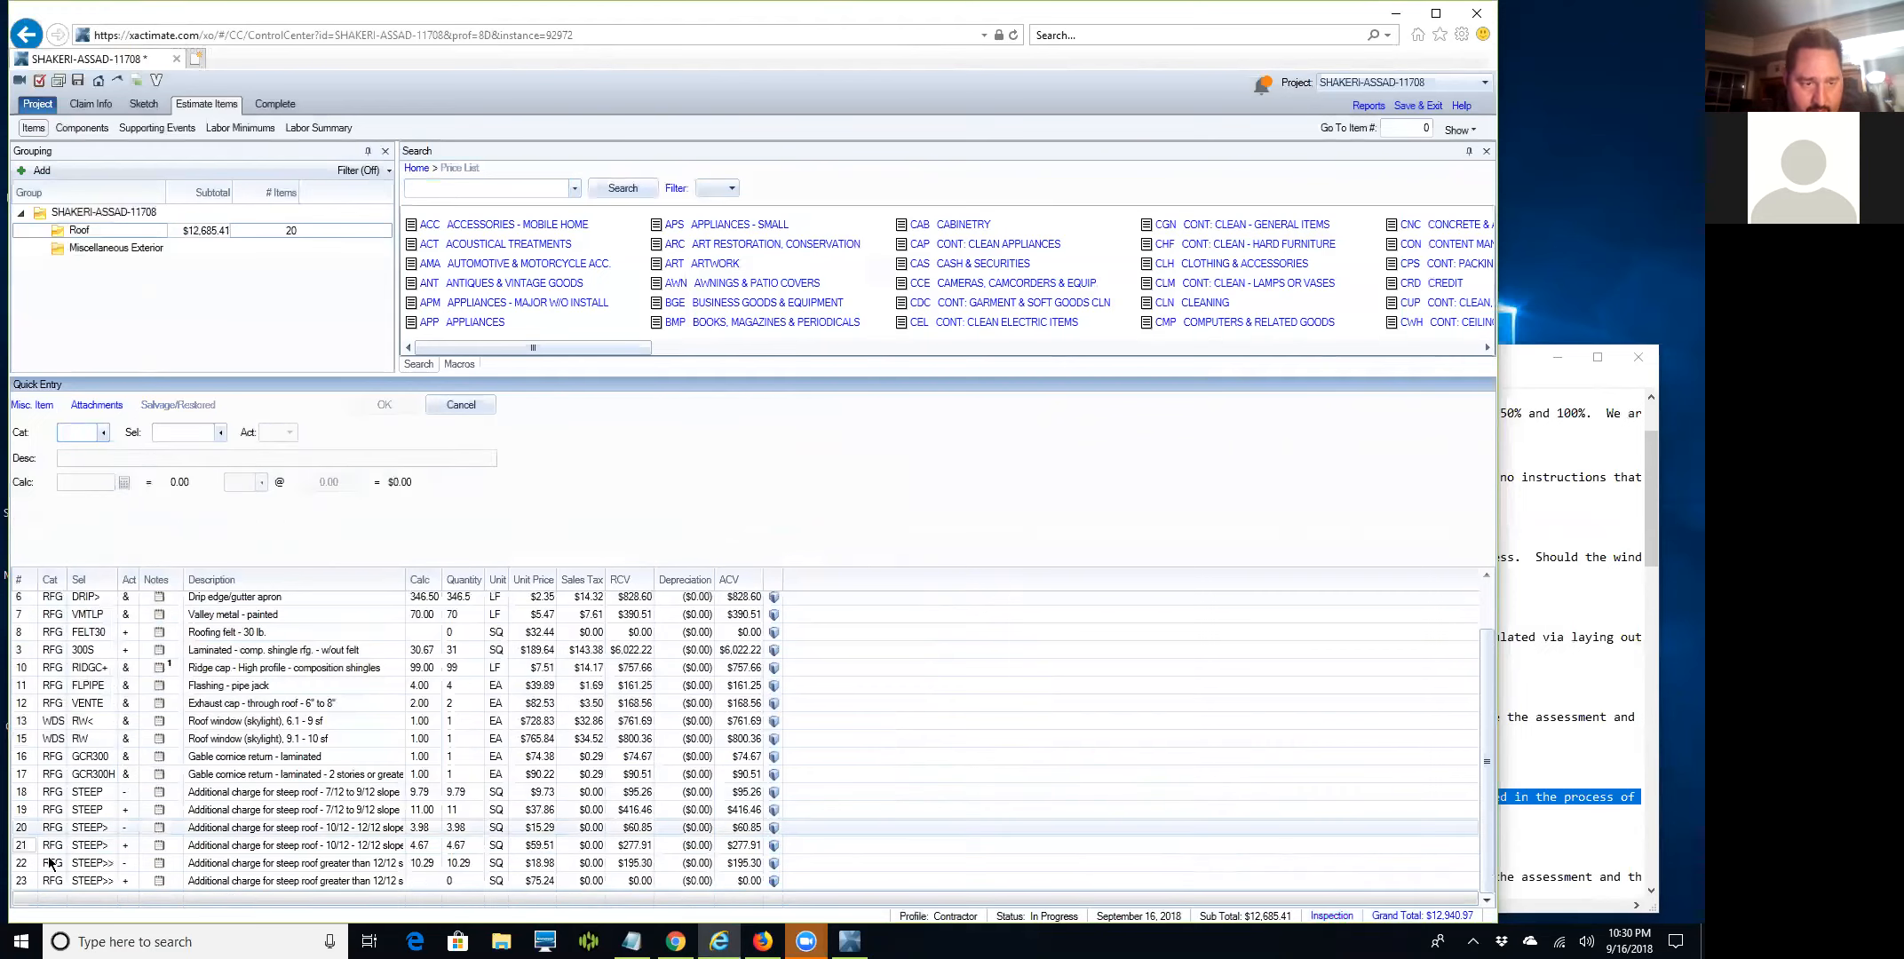
Set row 23's over-12/12 steep roof charge quantity to 12 SQ.
click(24, 884)
click(70, 482)
text(10)
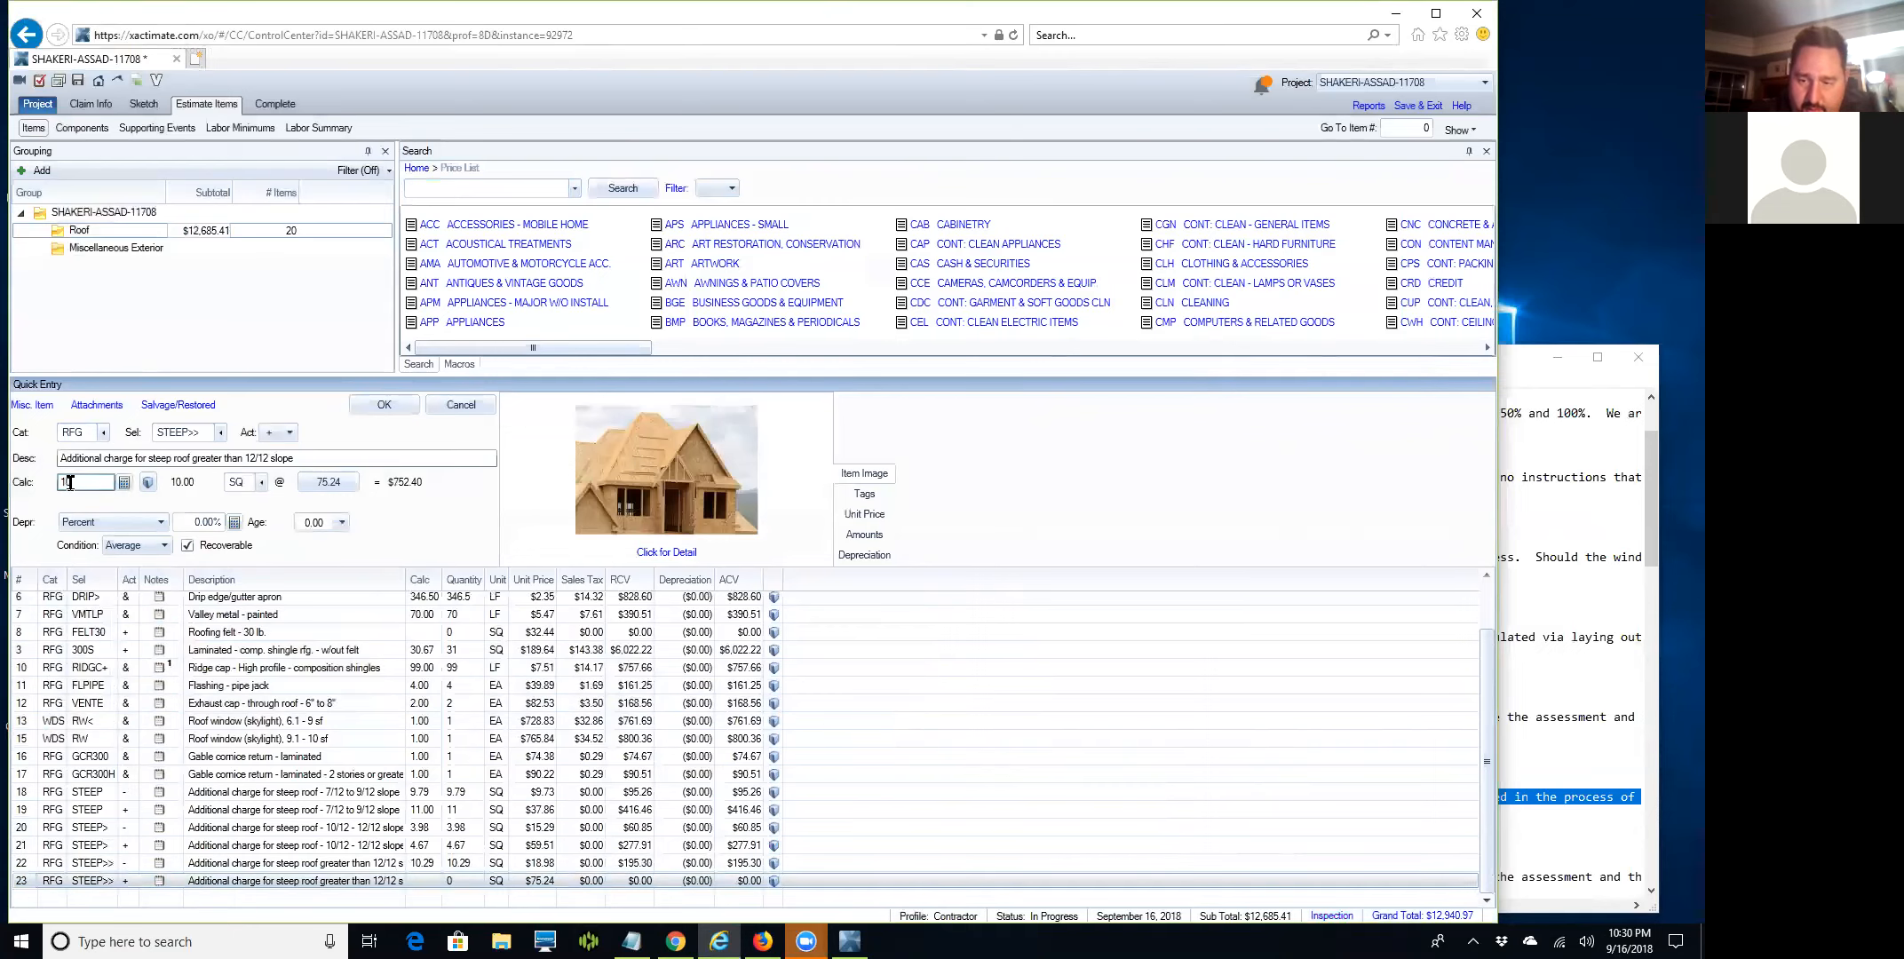
text(.9*1.1)
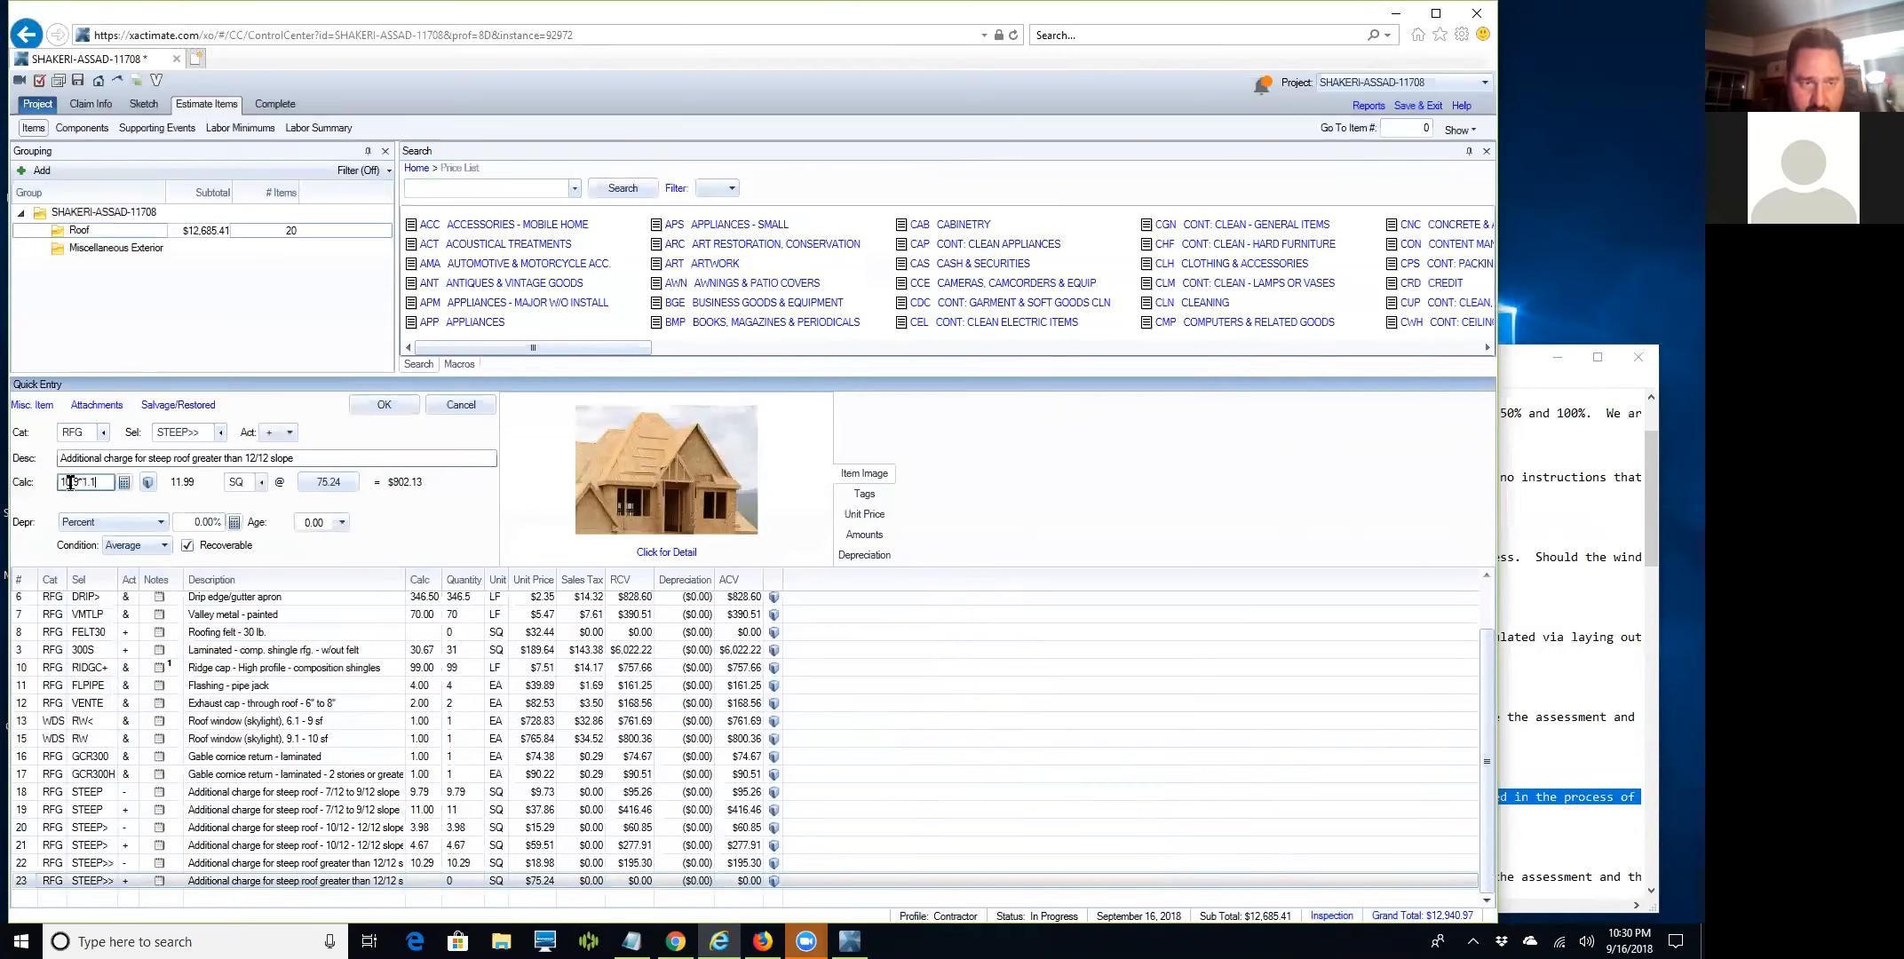
key(BackSpace)
key(BackSpace)
key(BackSpace)
key(BackSpace)
key(BackSpace)
key(BackSpace)
key(BackSpace)
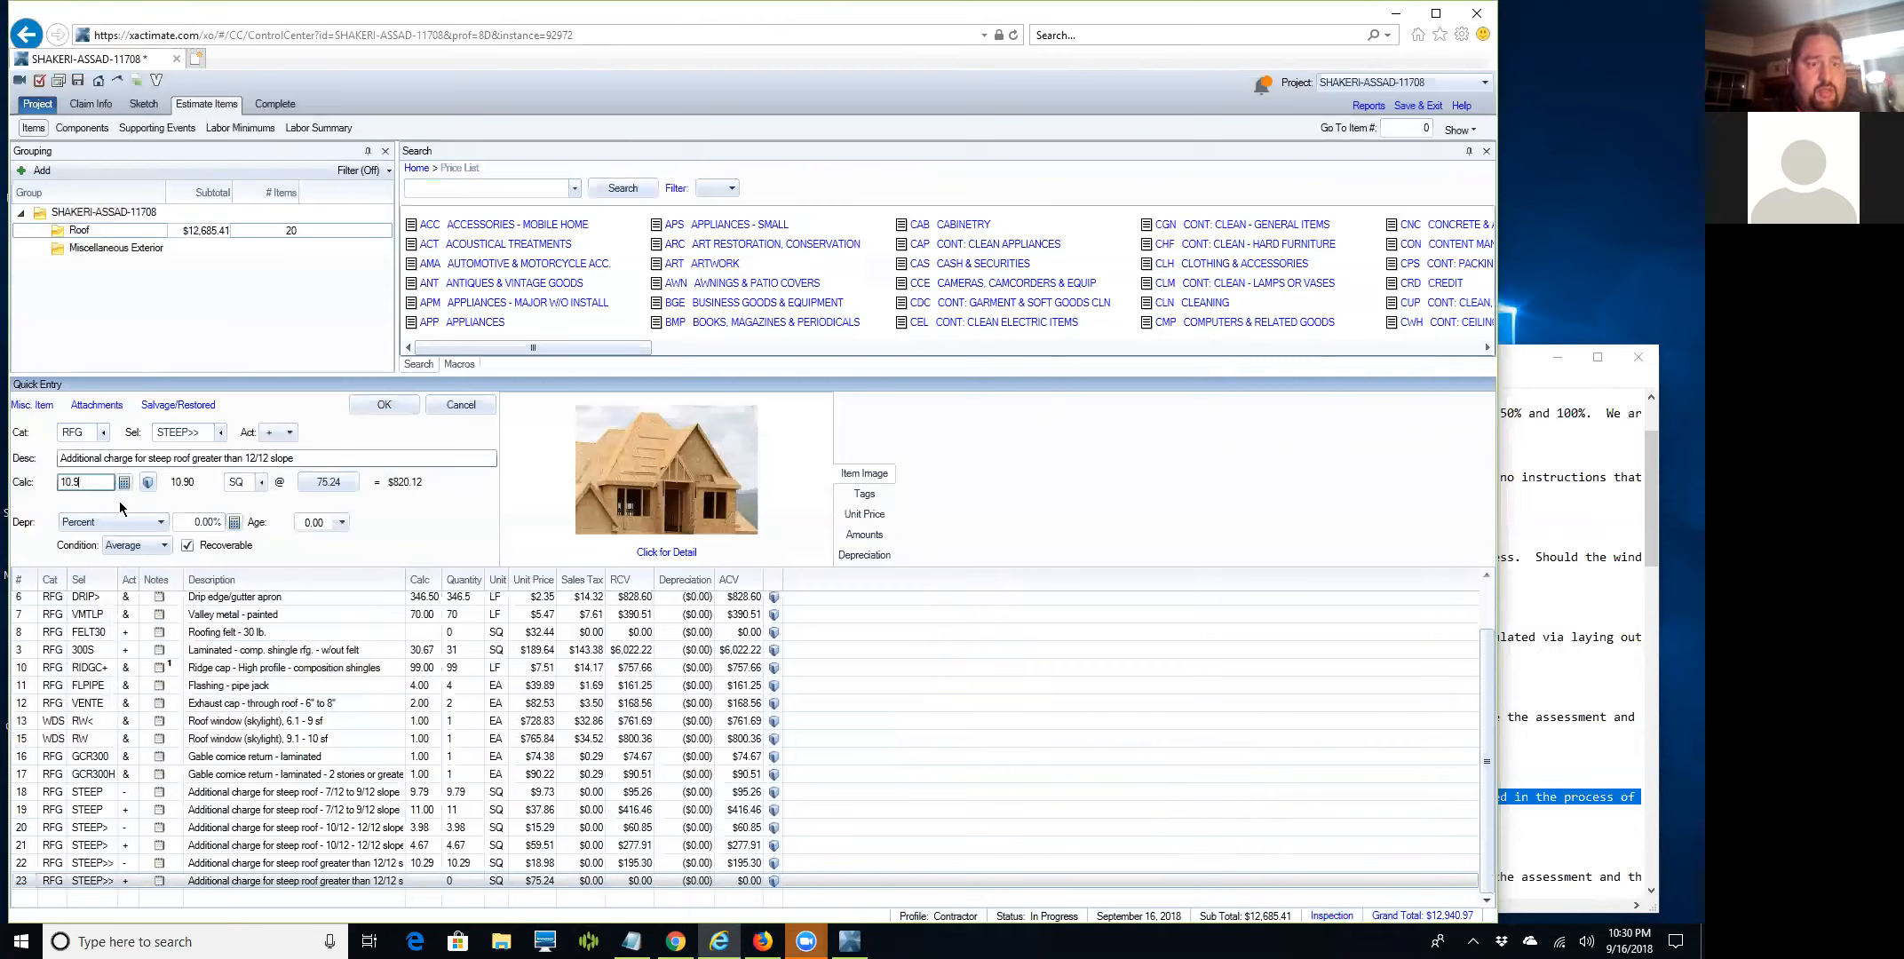
text(12.)
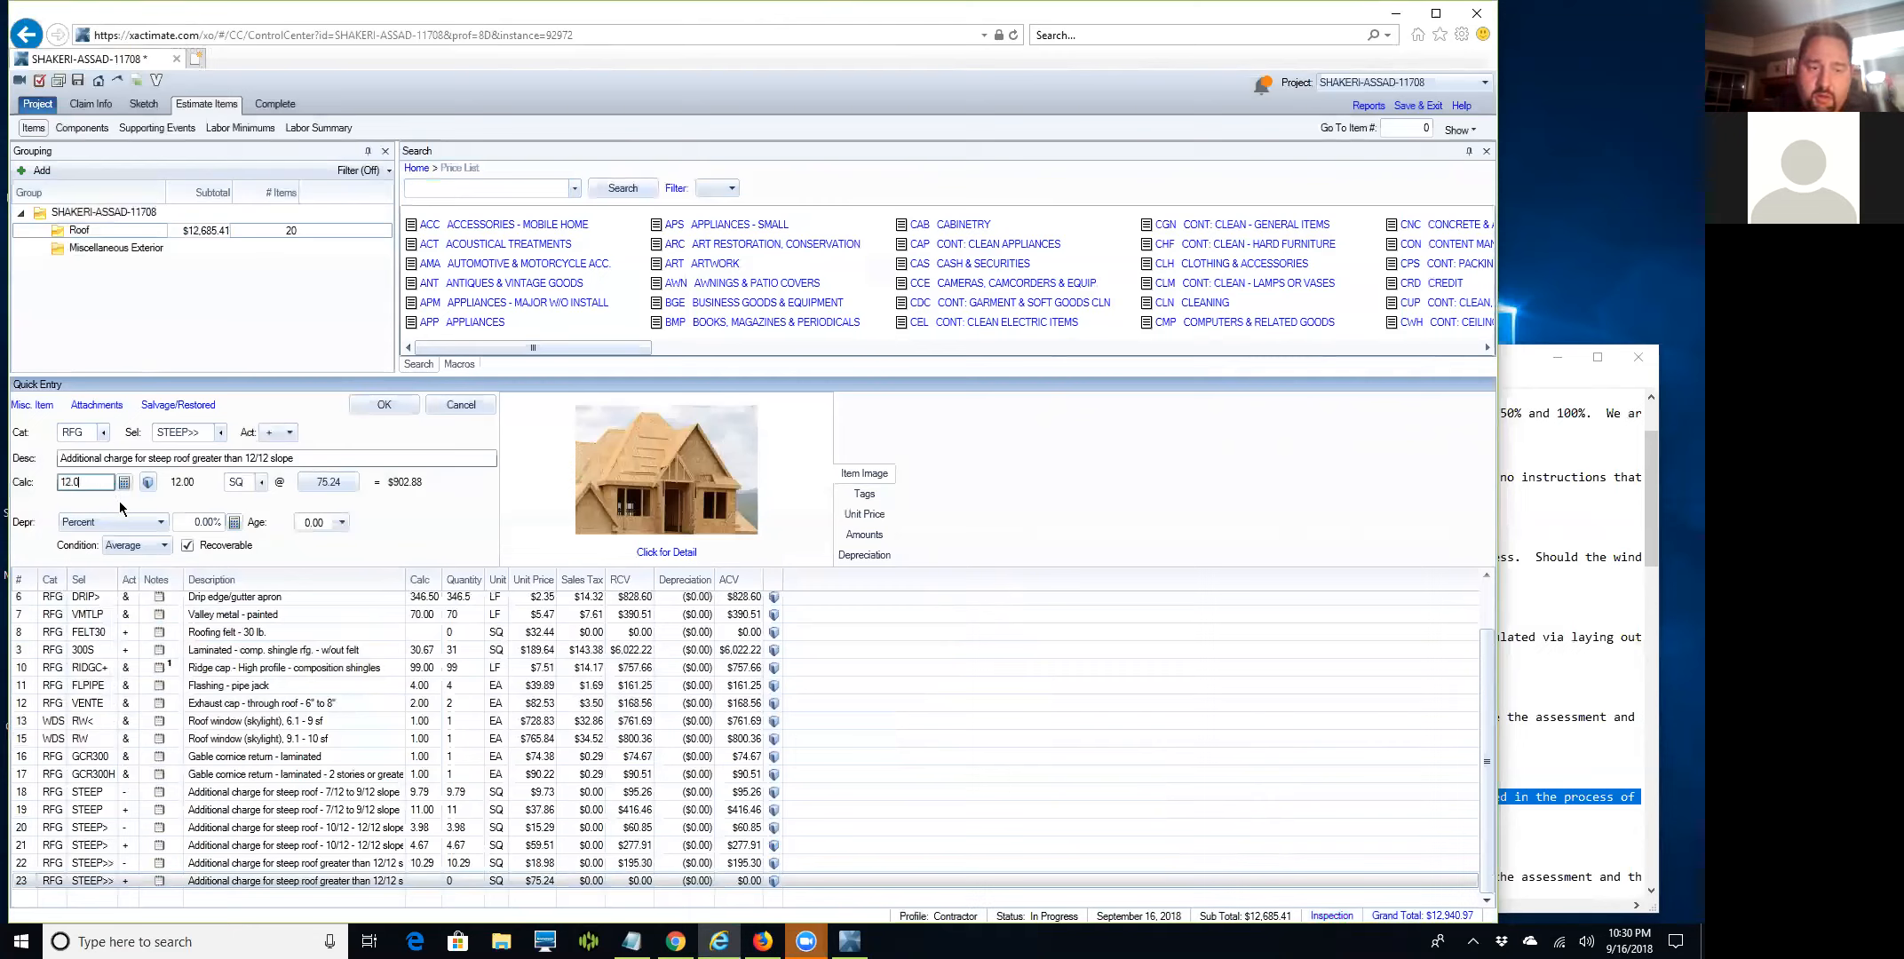
key(Return)
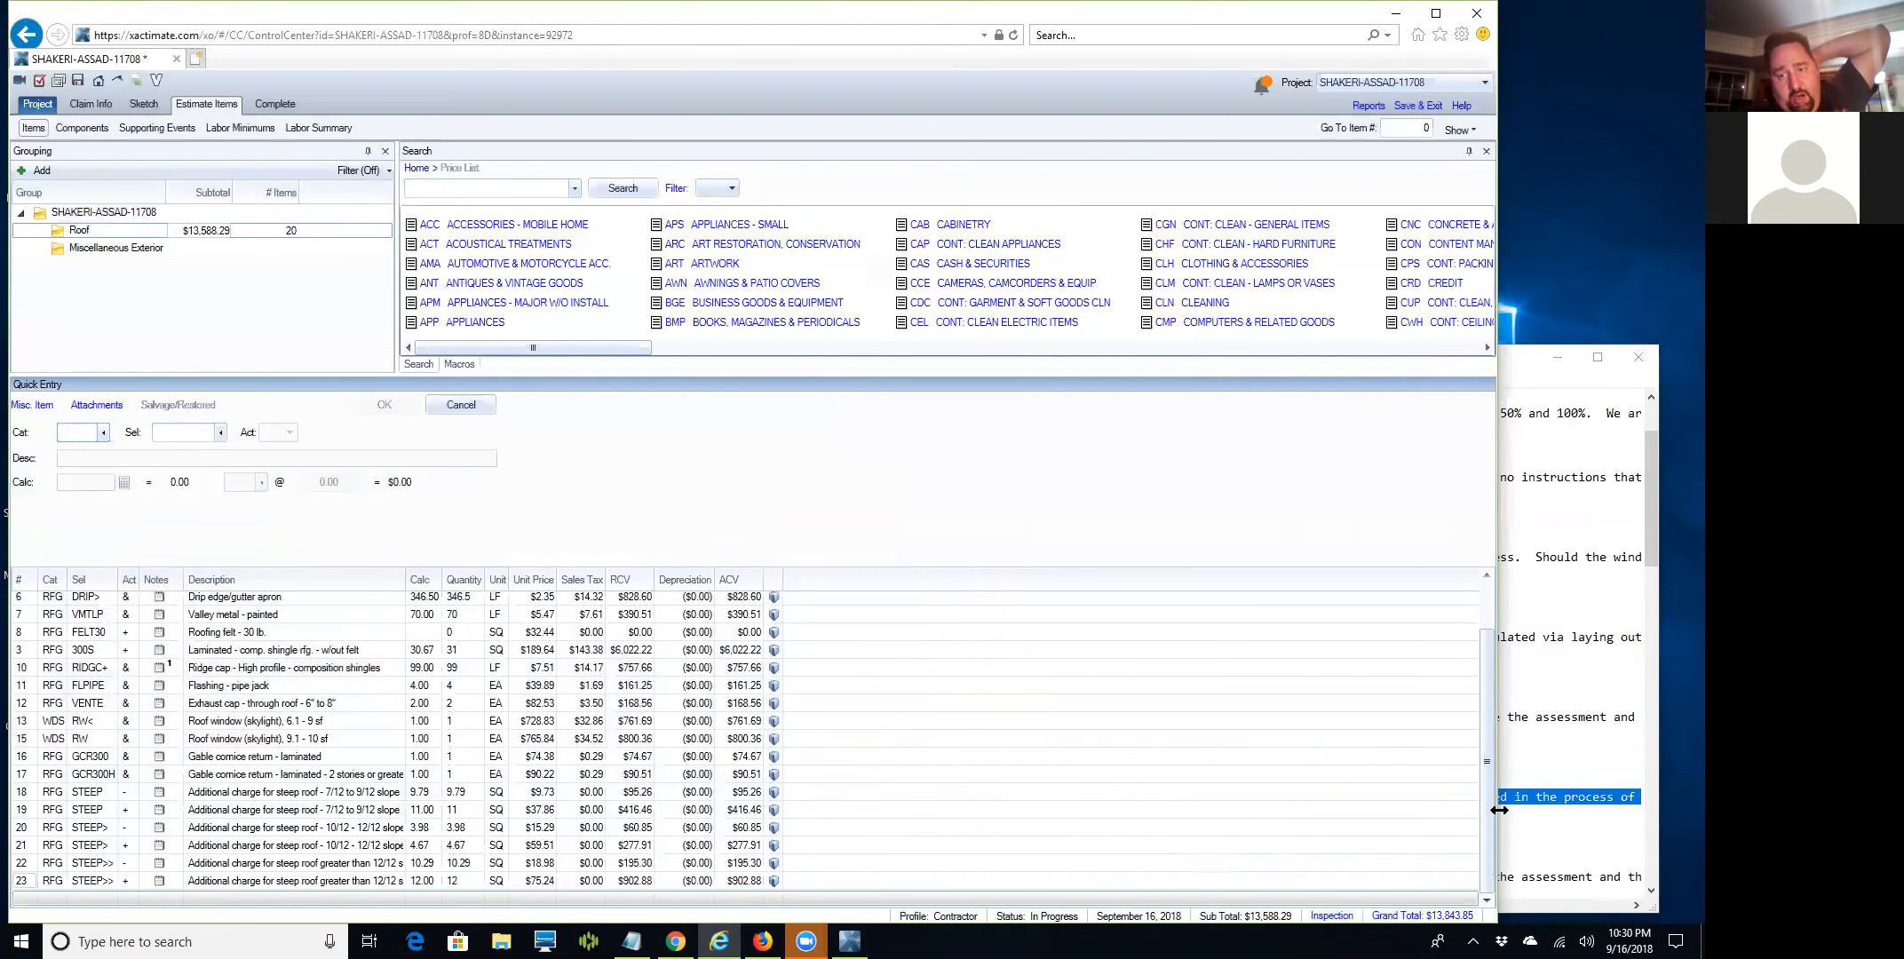
scroll(1485, 808, up, 2)
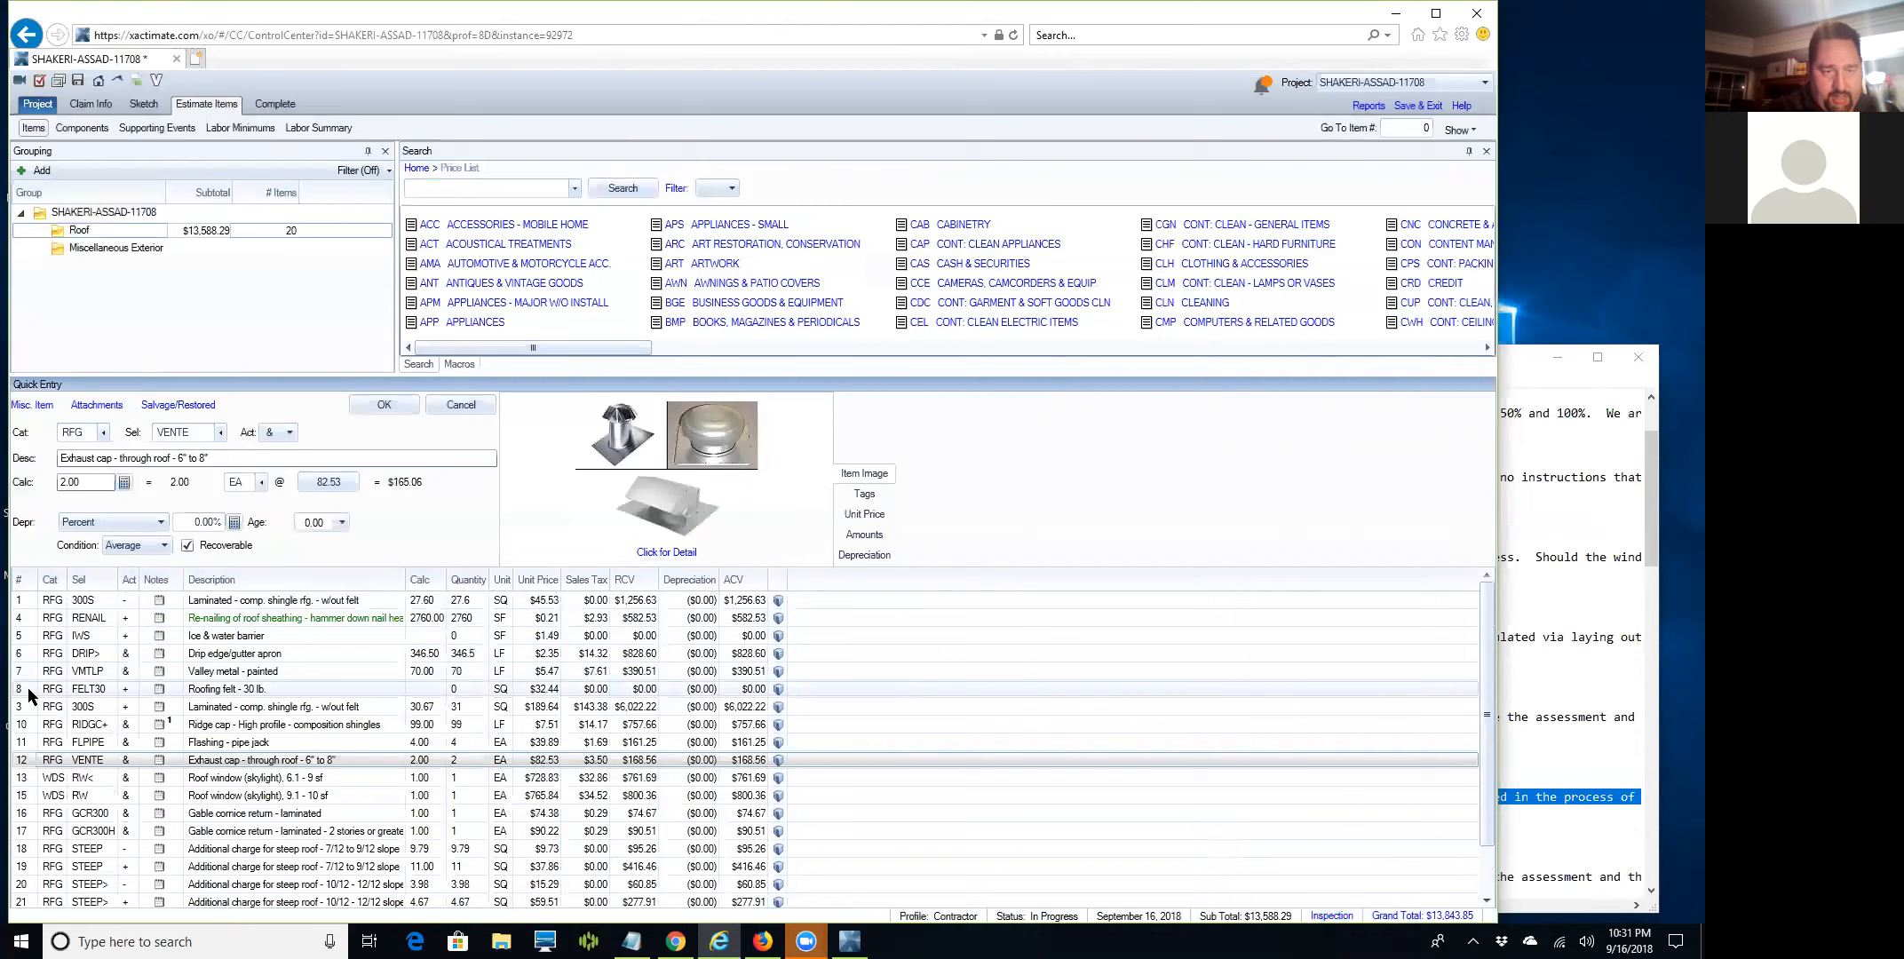
In the IWS line's note, enter Rakes 177 LF, Valleys 70.00 LF, Eaves 170 LF and a Total heading.
double_click(158, 634)
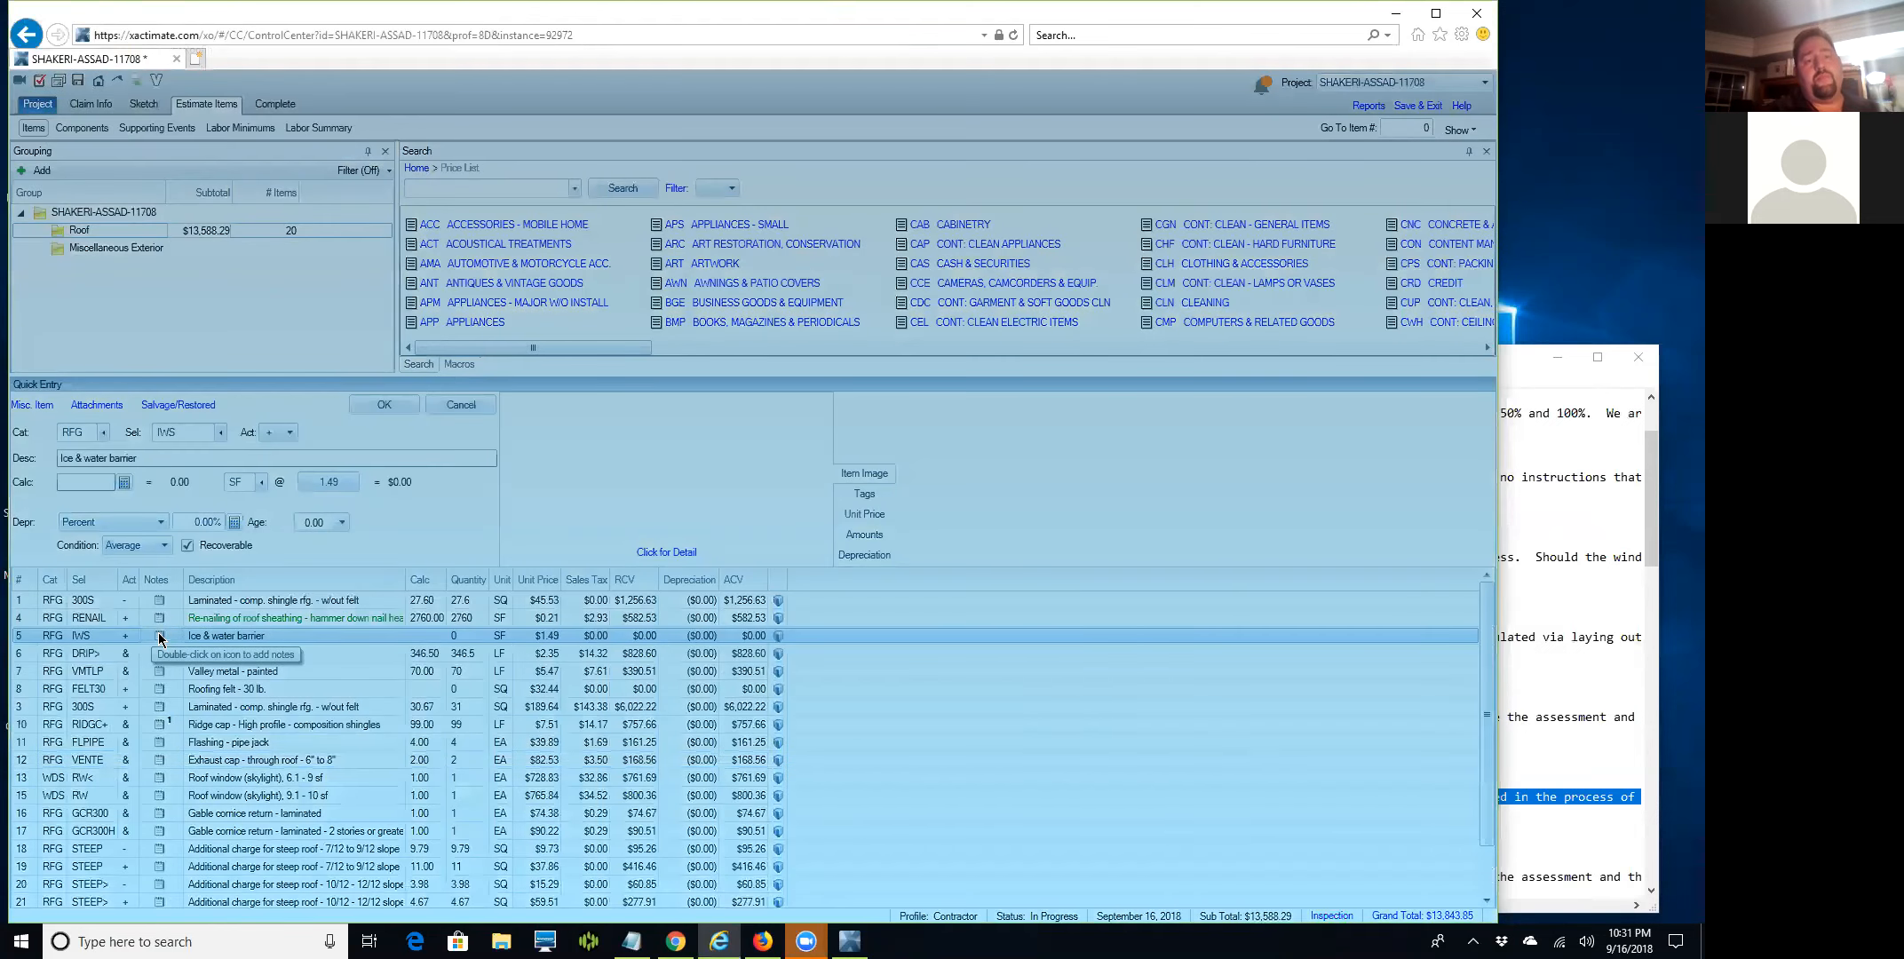
text(rakes)
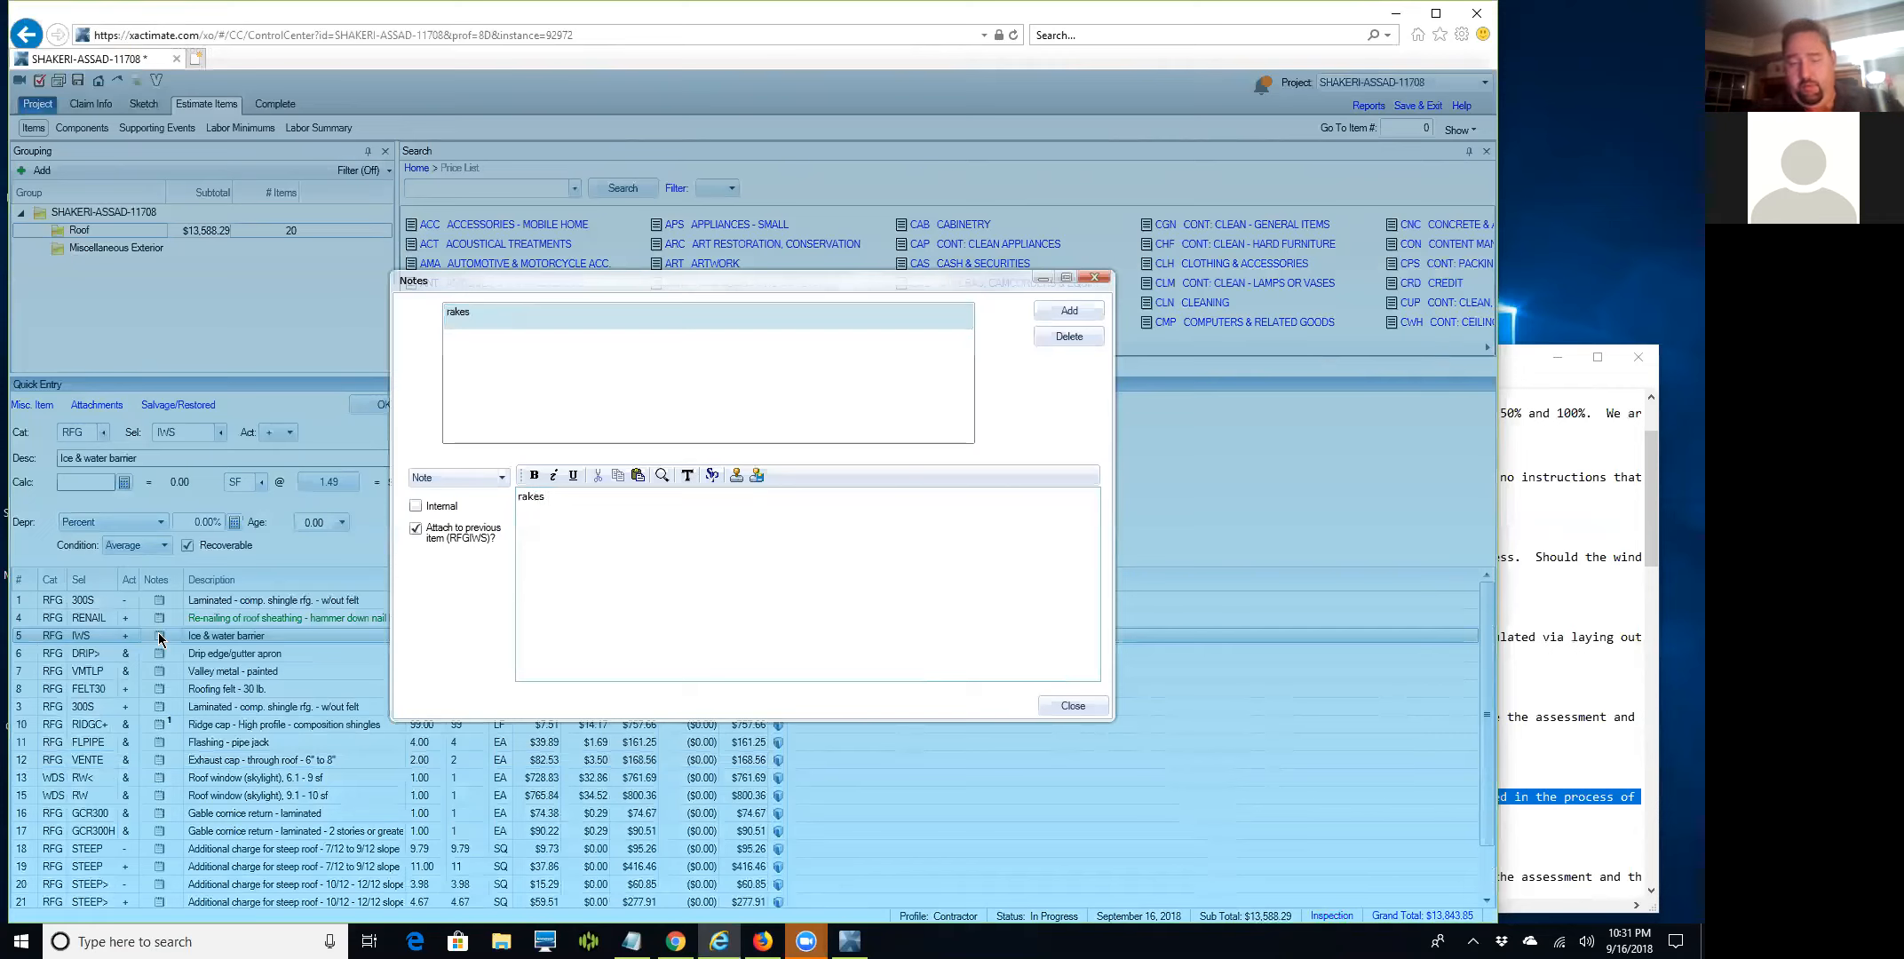
text(177 )
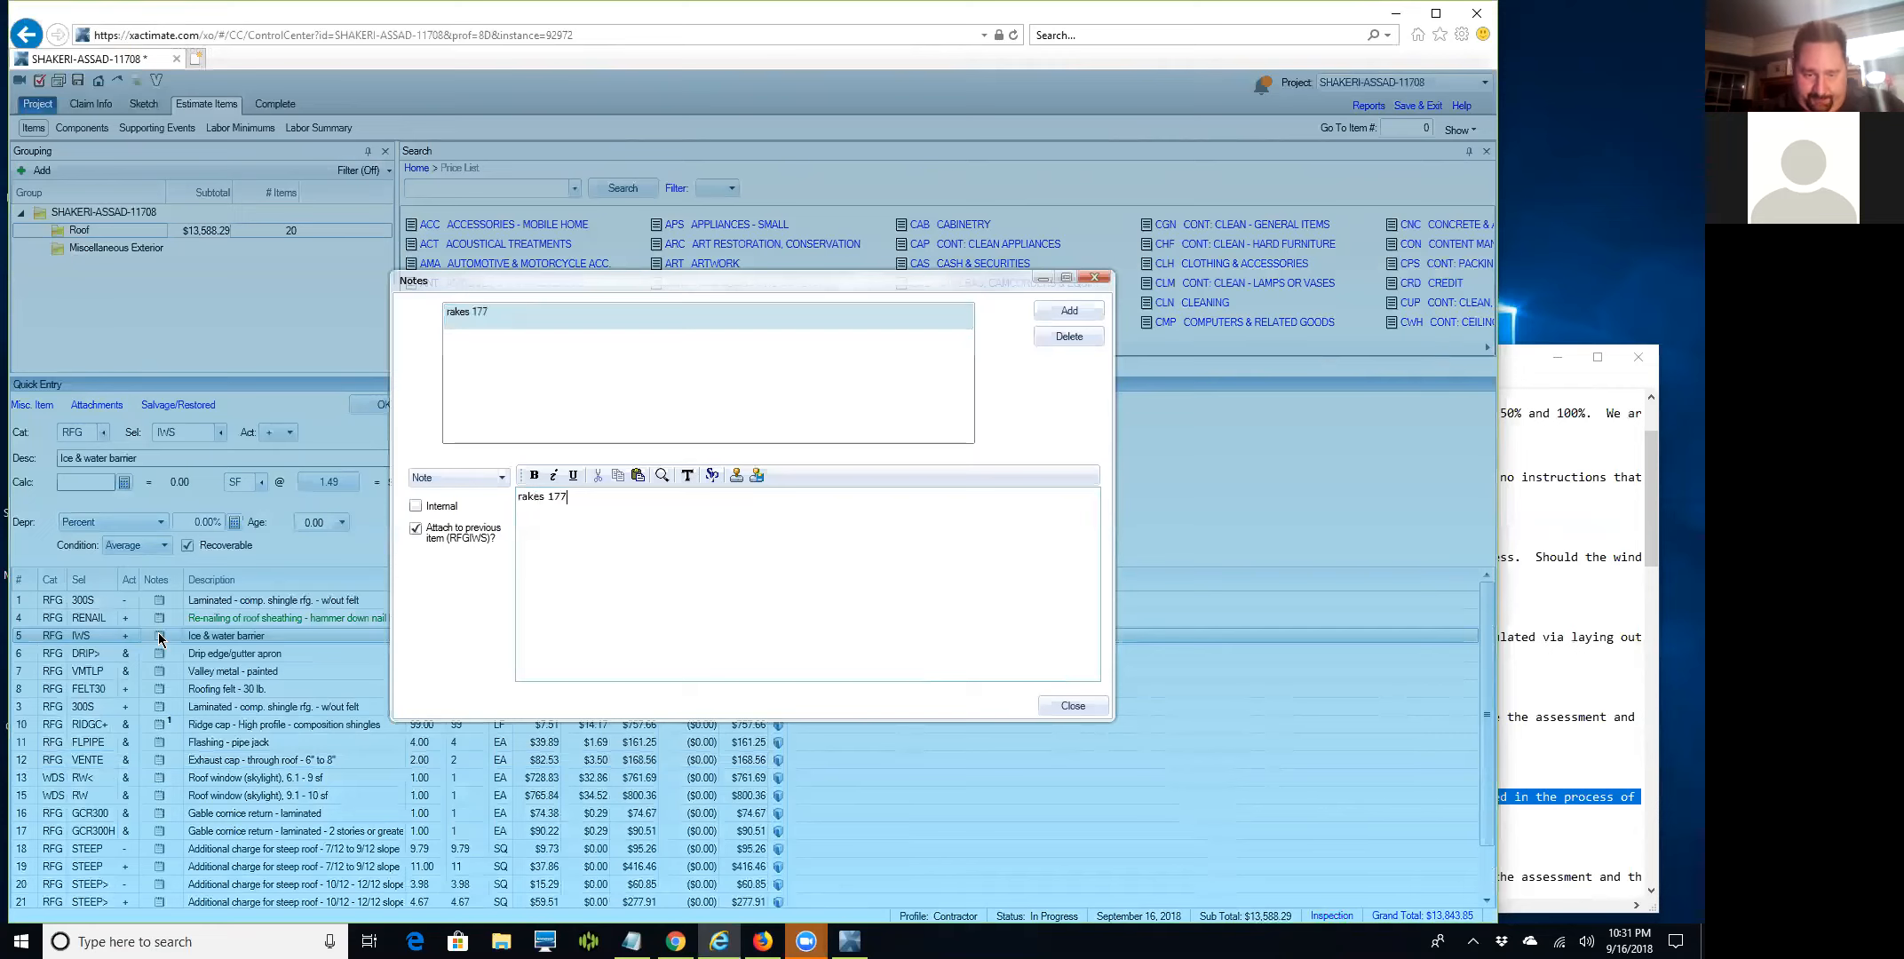
text(LF)
key(Return)
text(Valleys)
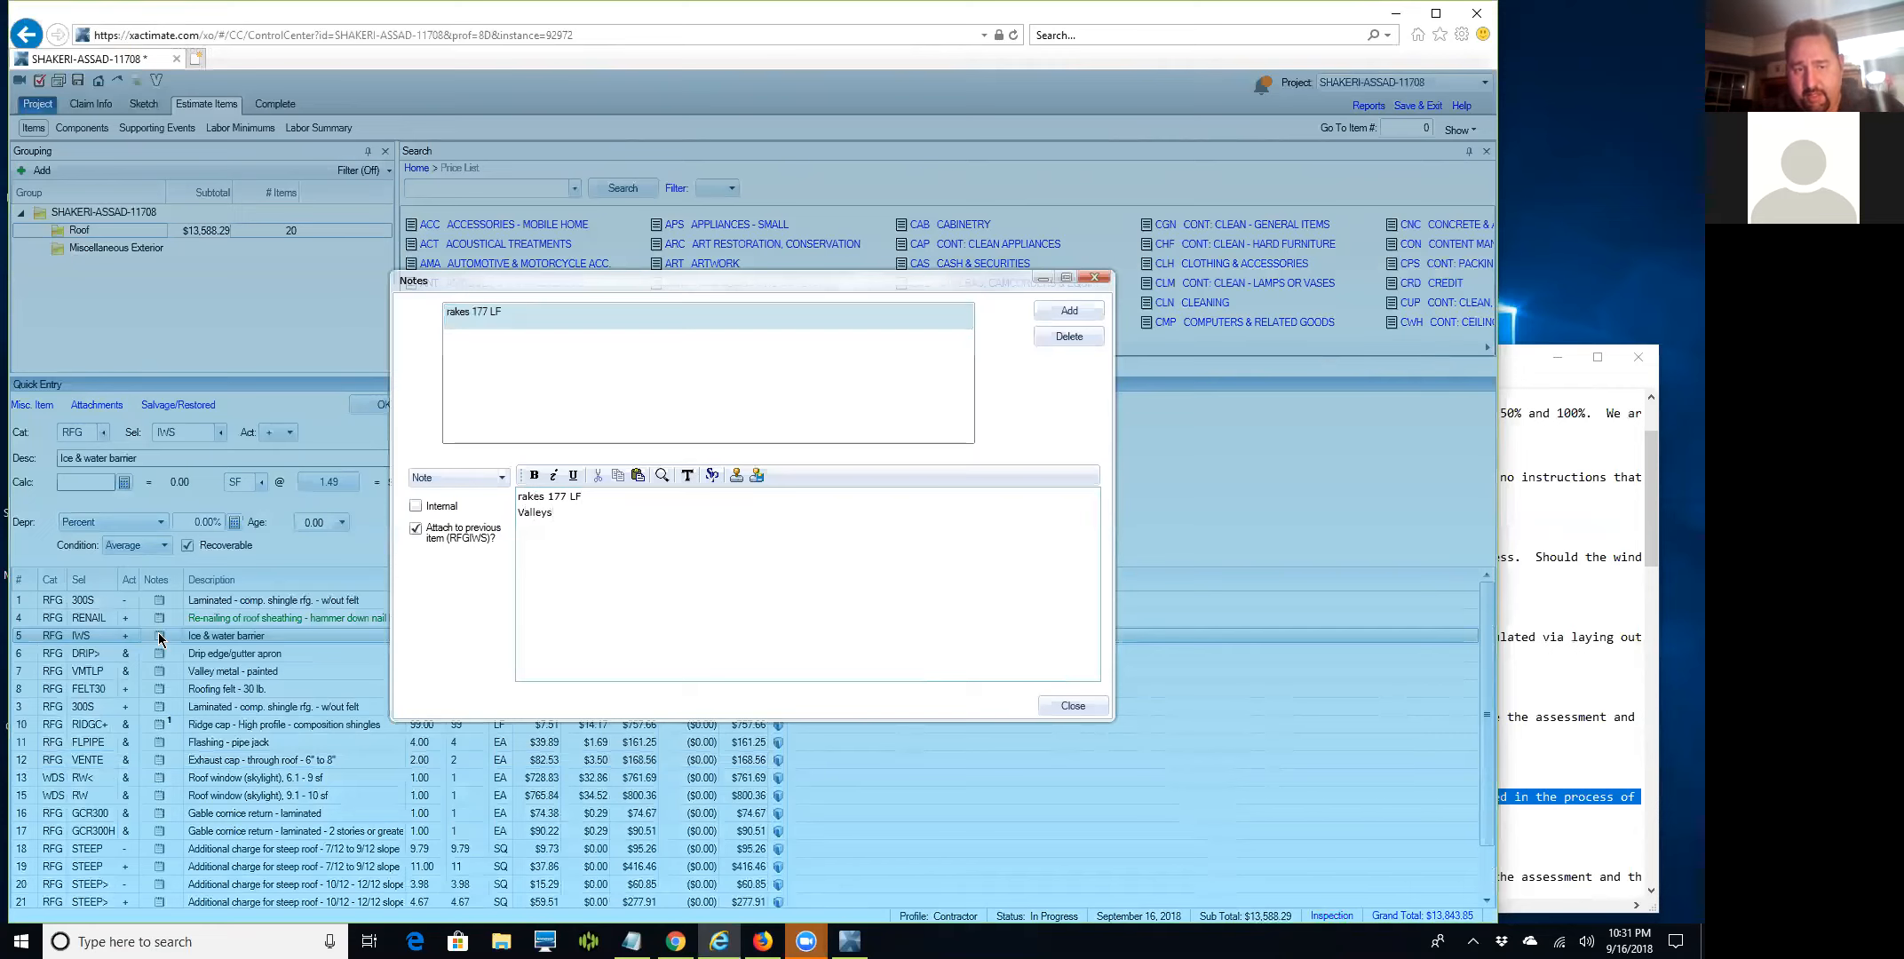
text( + Eaves)
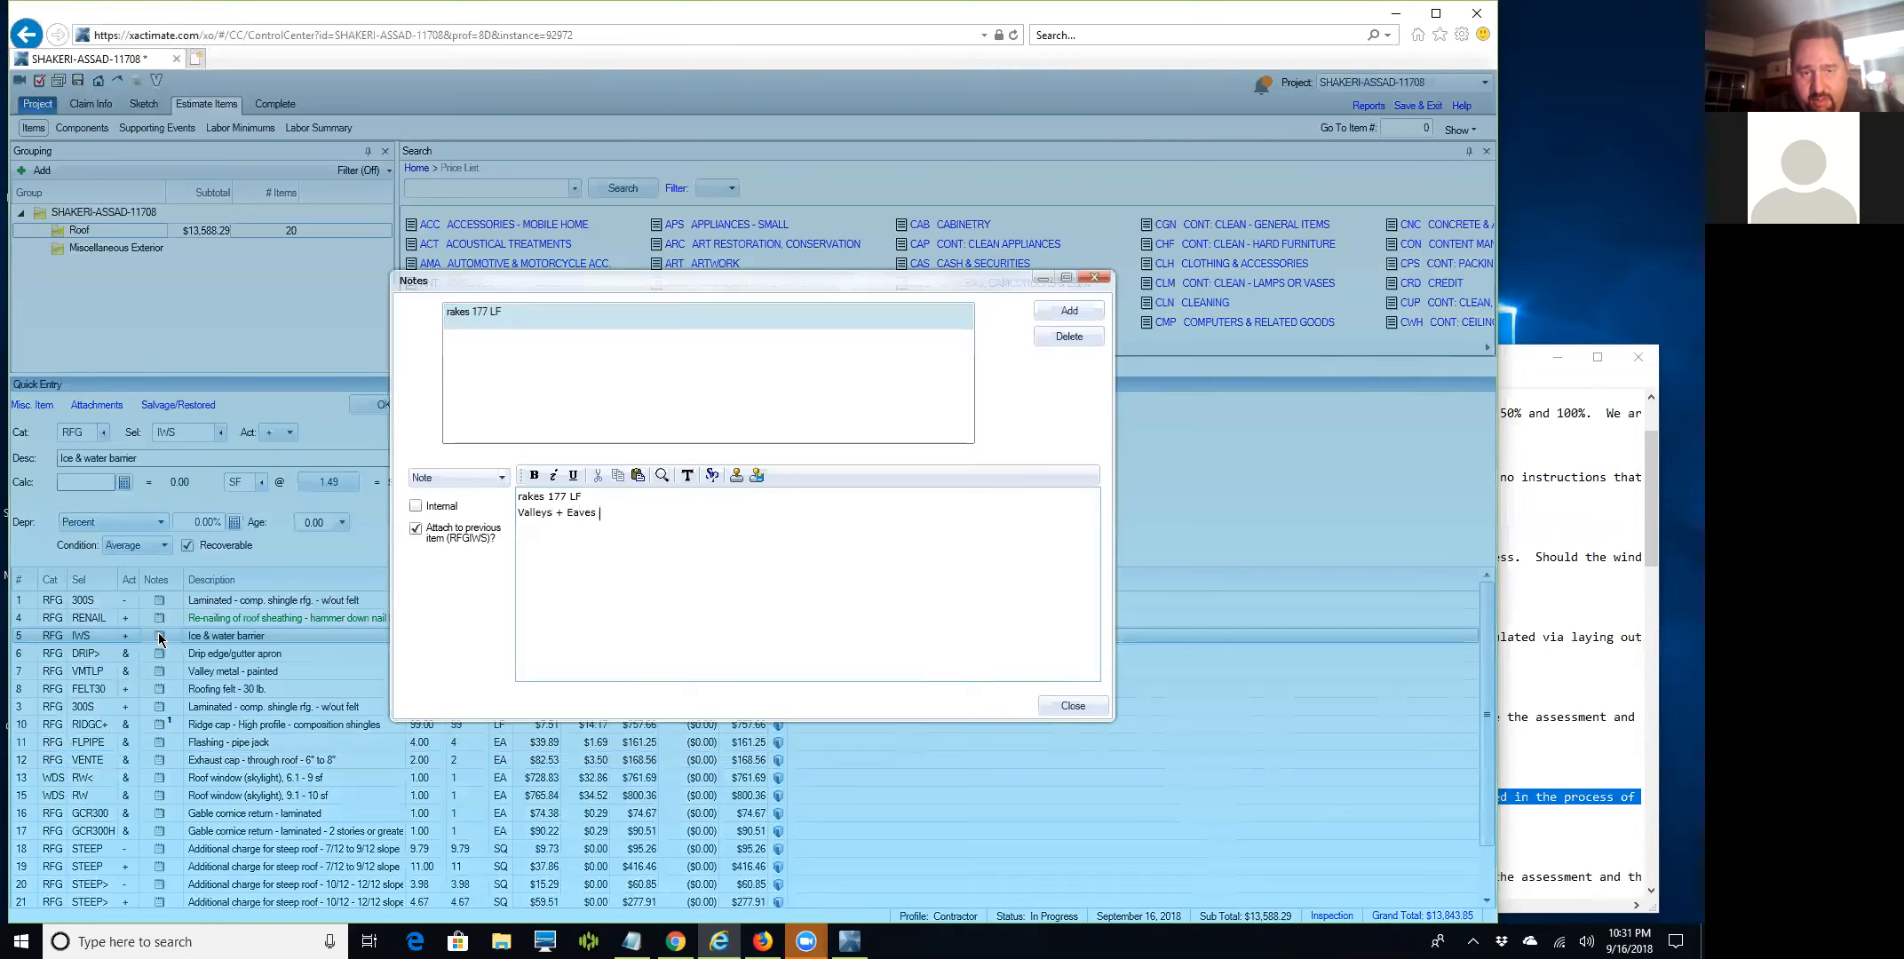
key(BackSpace)
key(BackSpace)
key(BackSpace)
key(BackSpace)
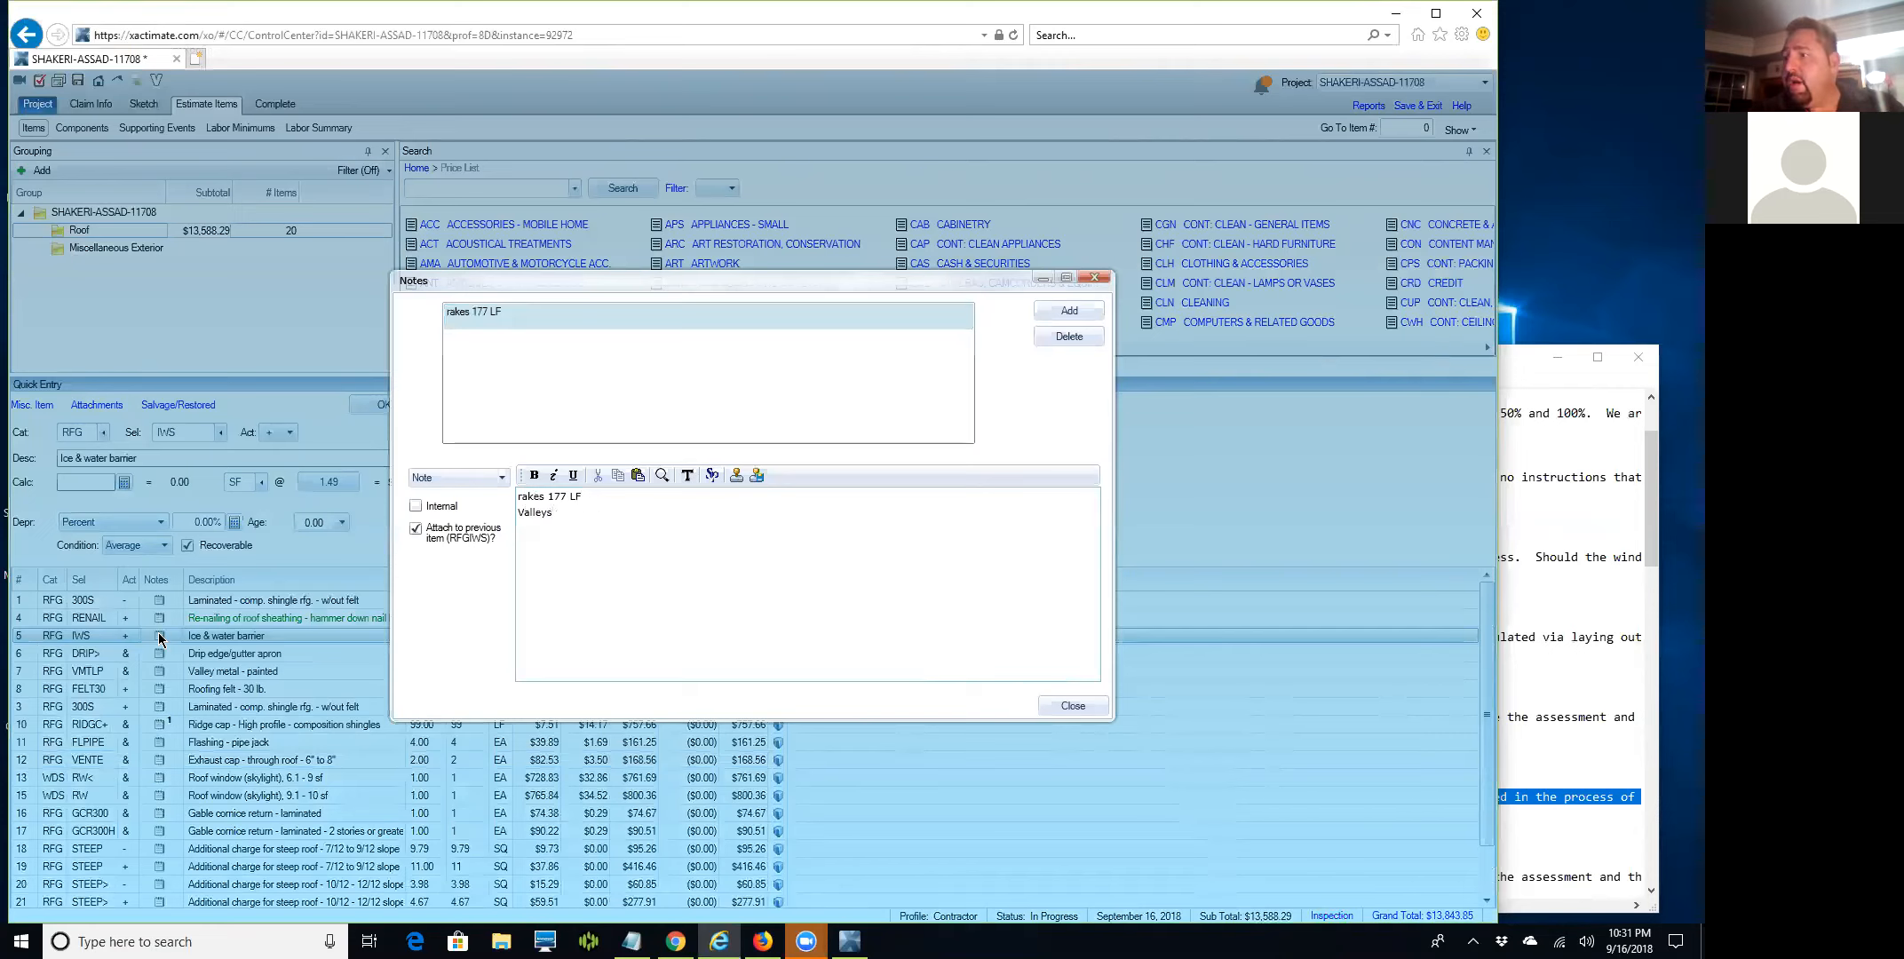
text(70)
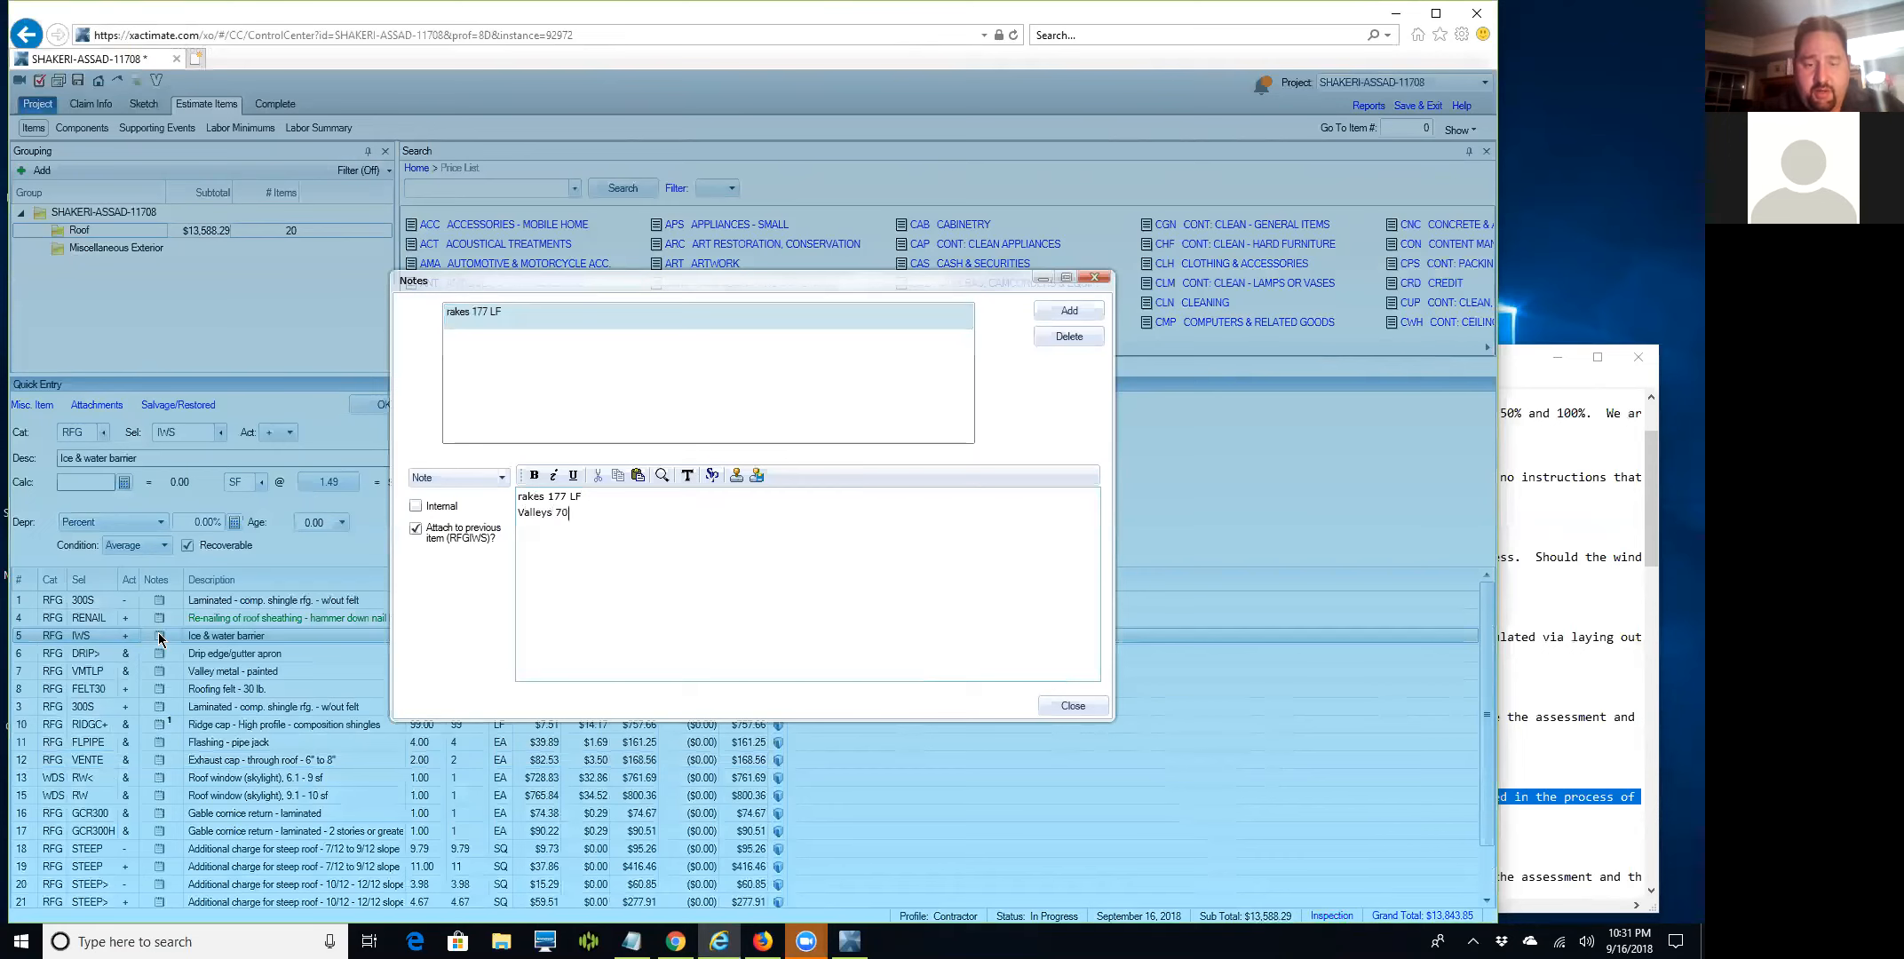
text(.00)
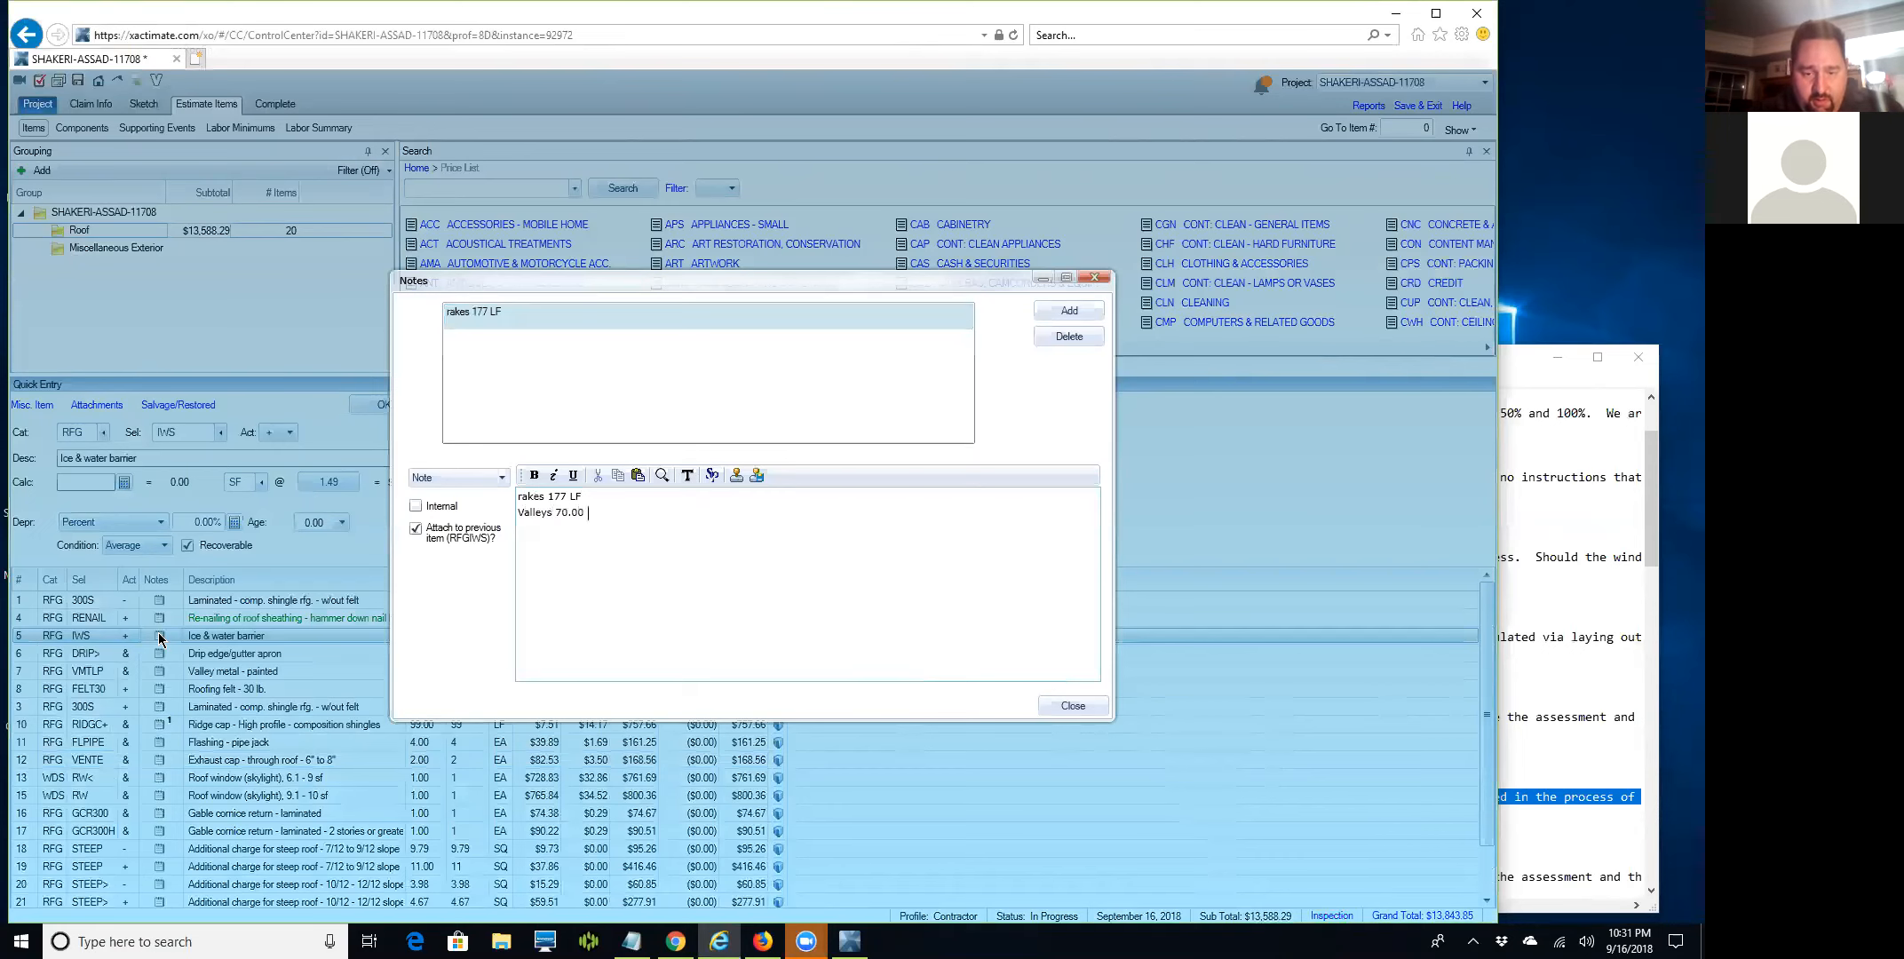
text( LF )
text(Eaves)
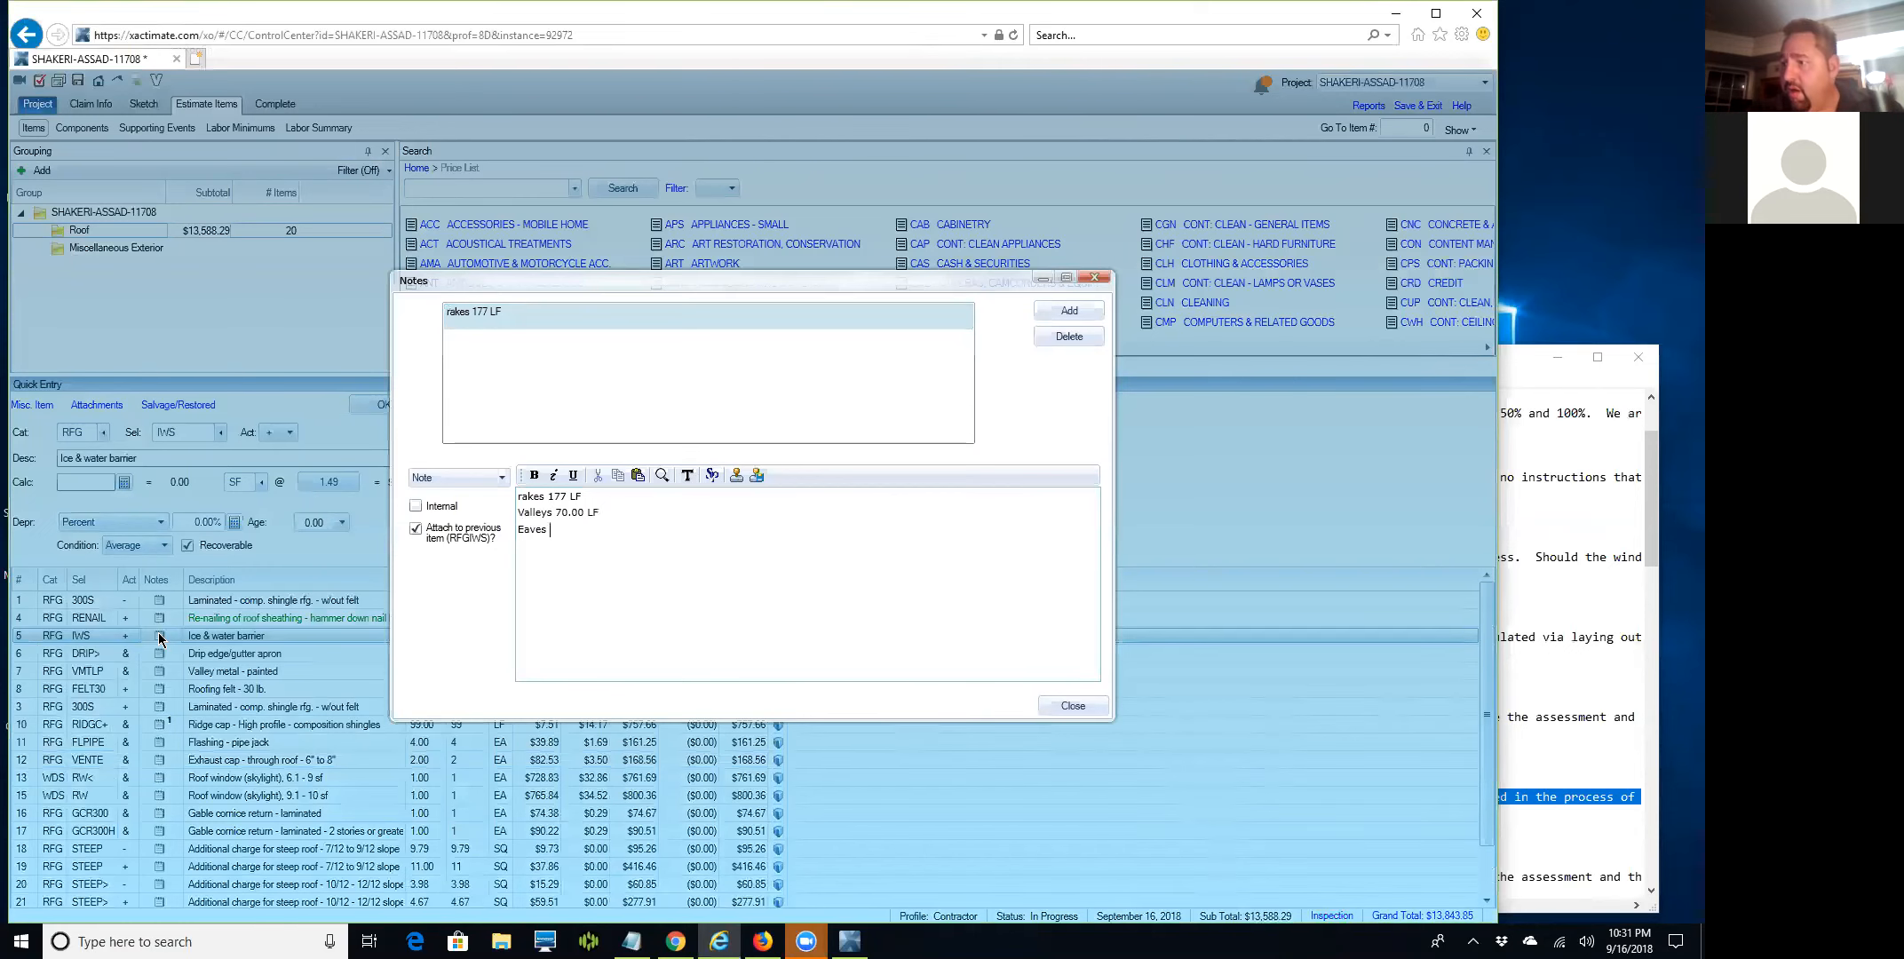
text( 170 LF )
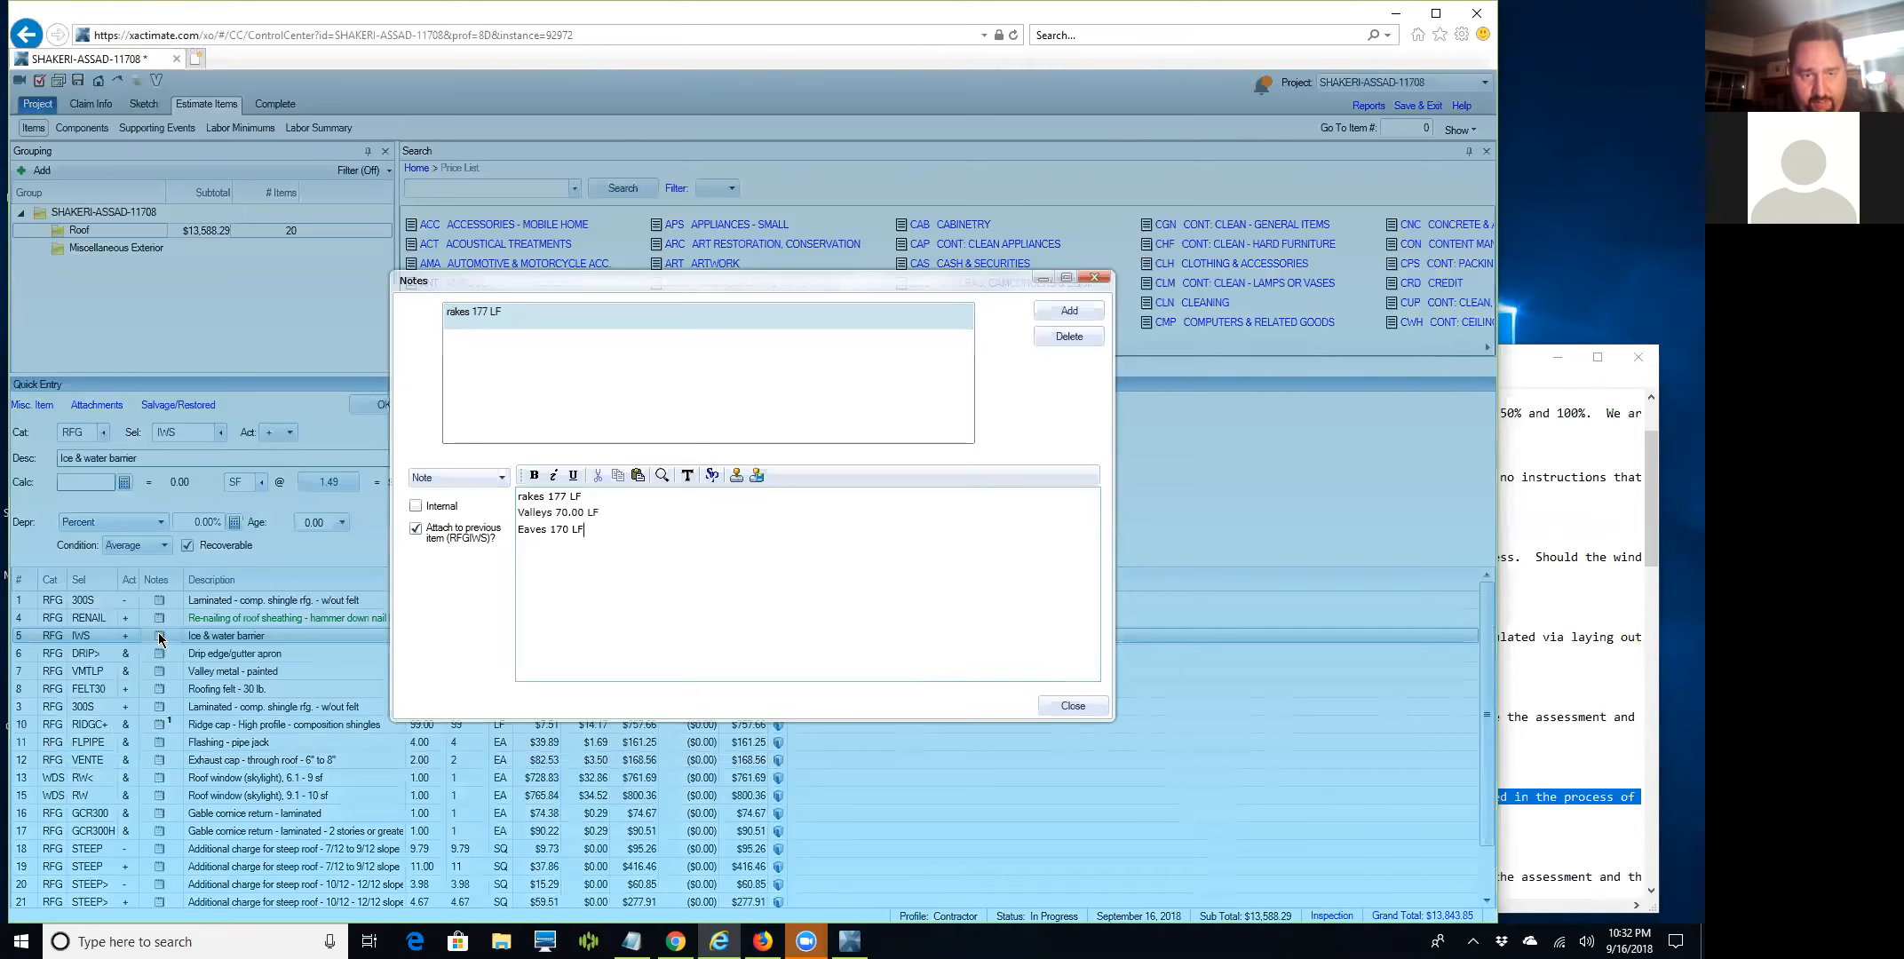
text(============)
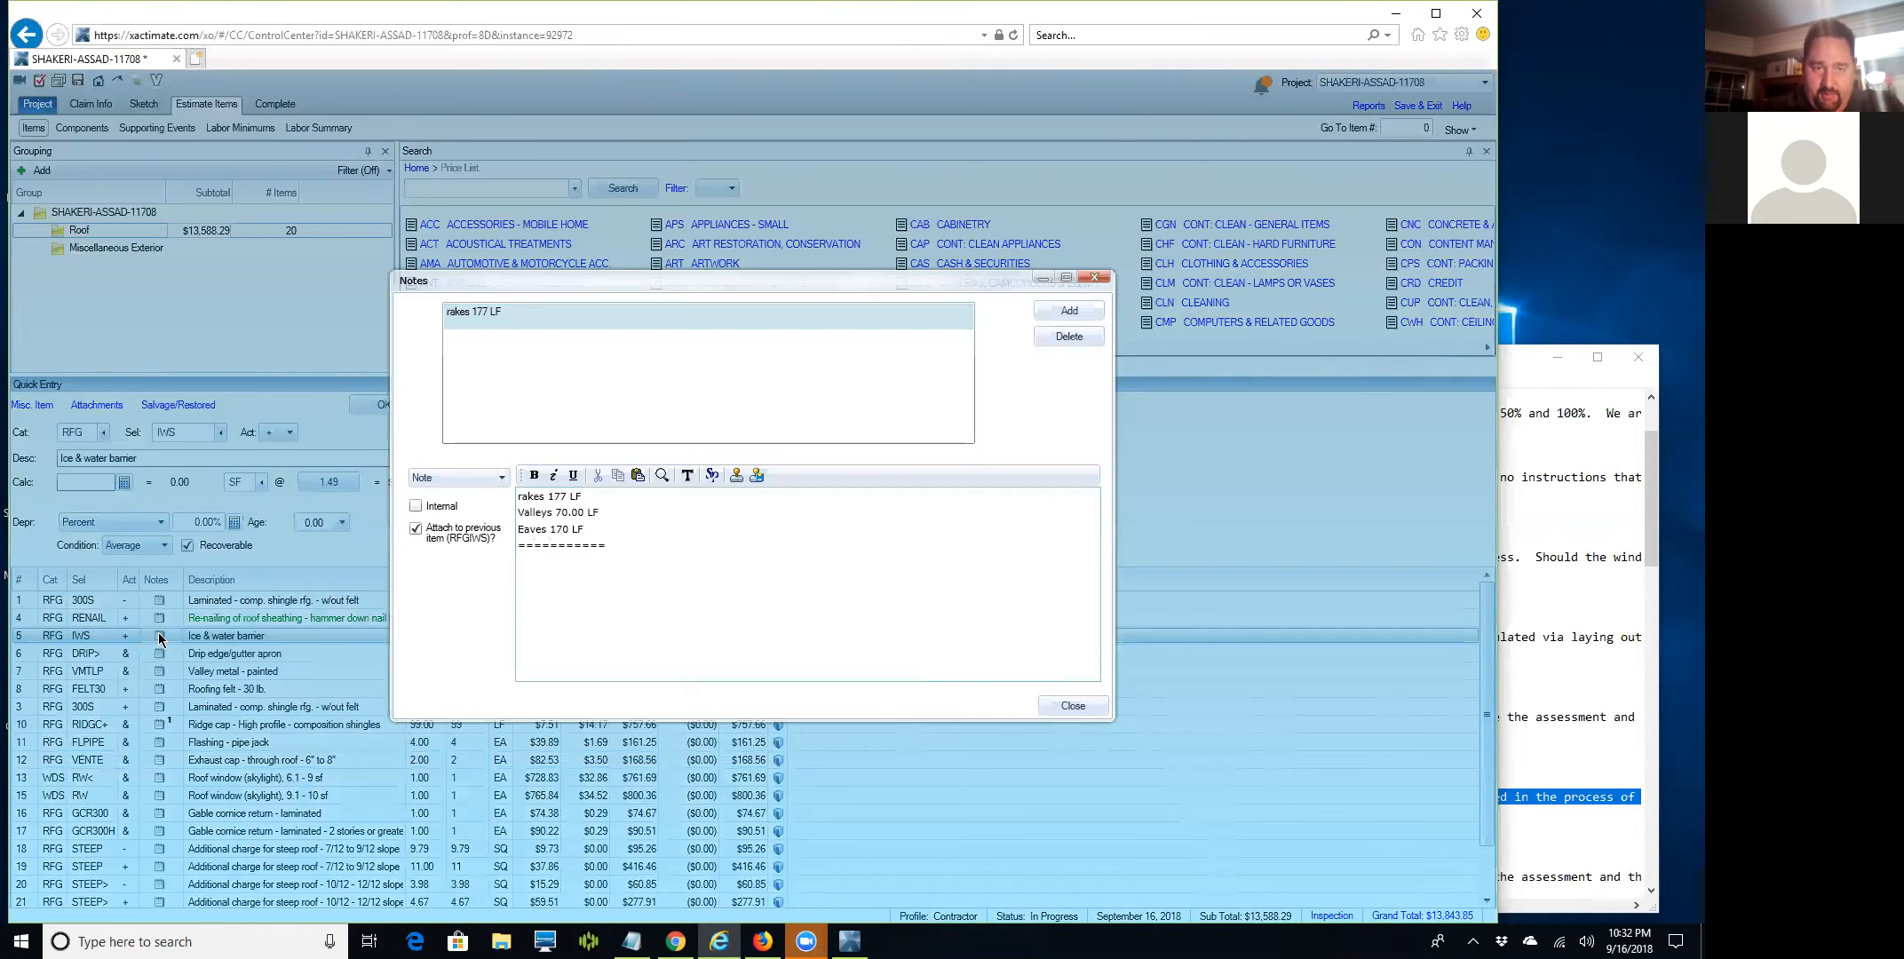
key(BackSpace)
text(R)
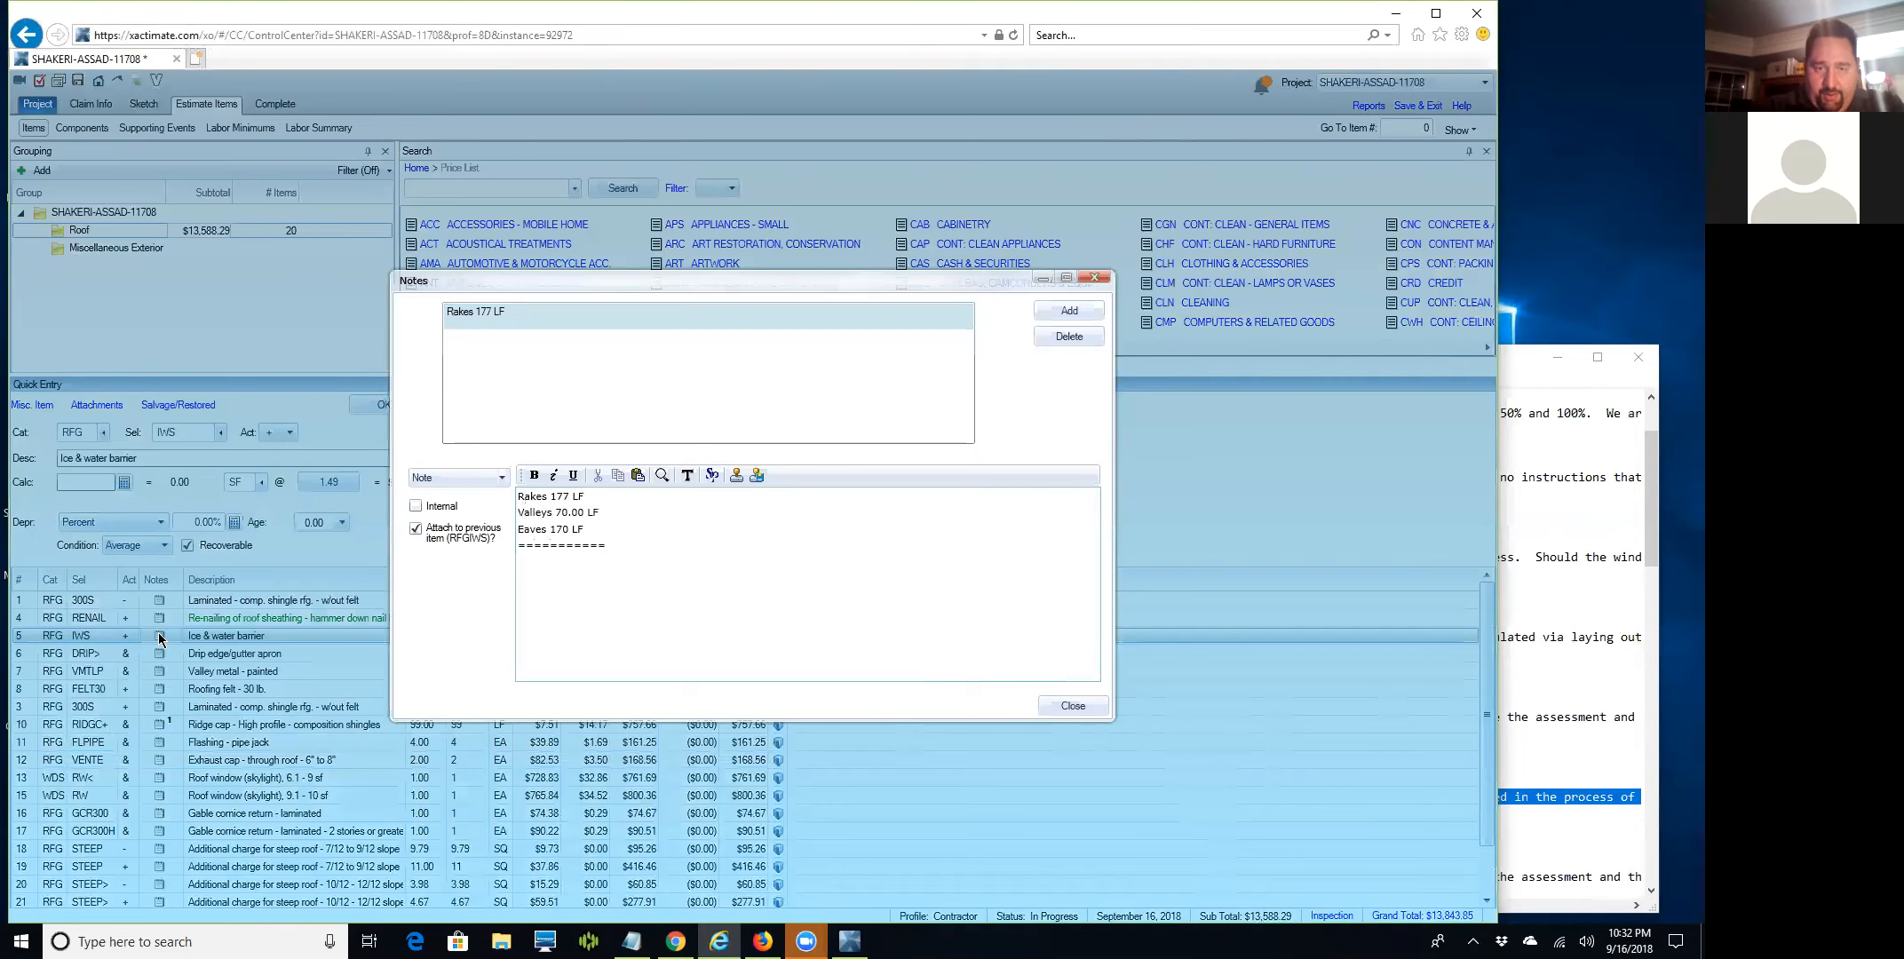
text(Total:)
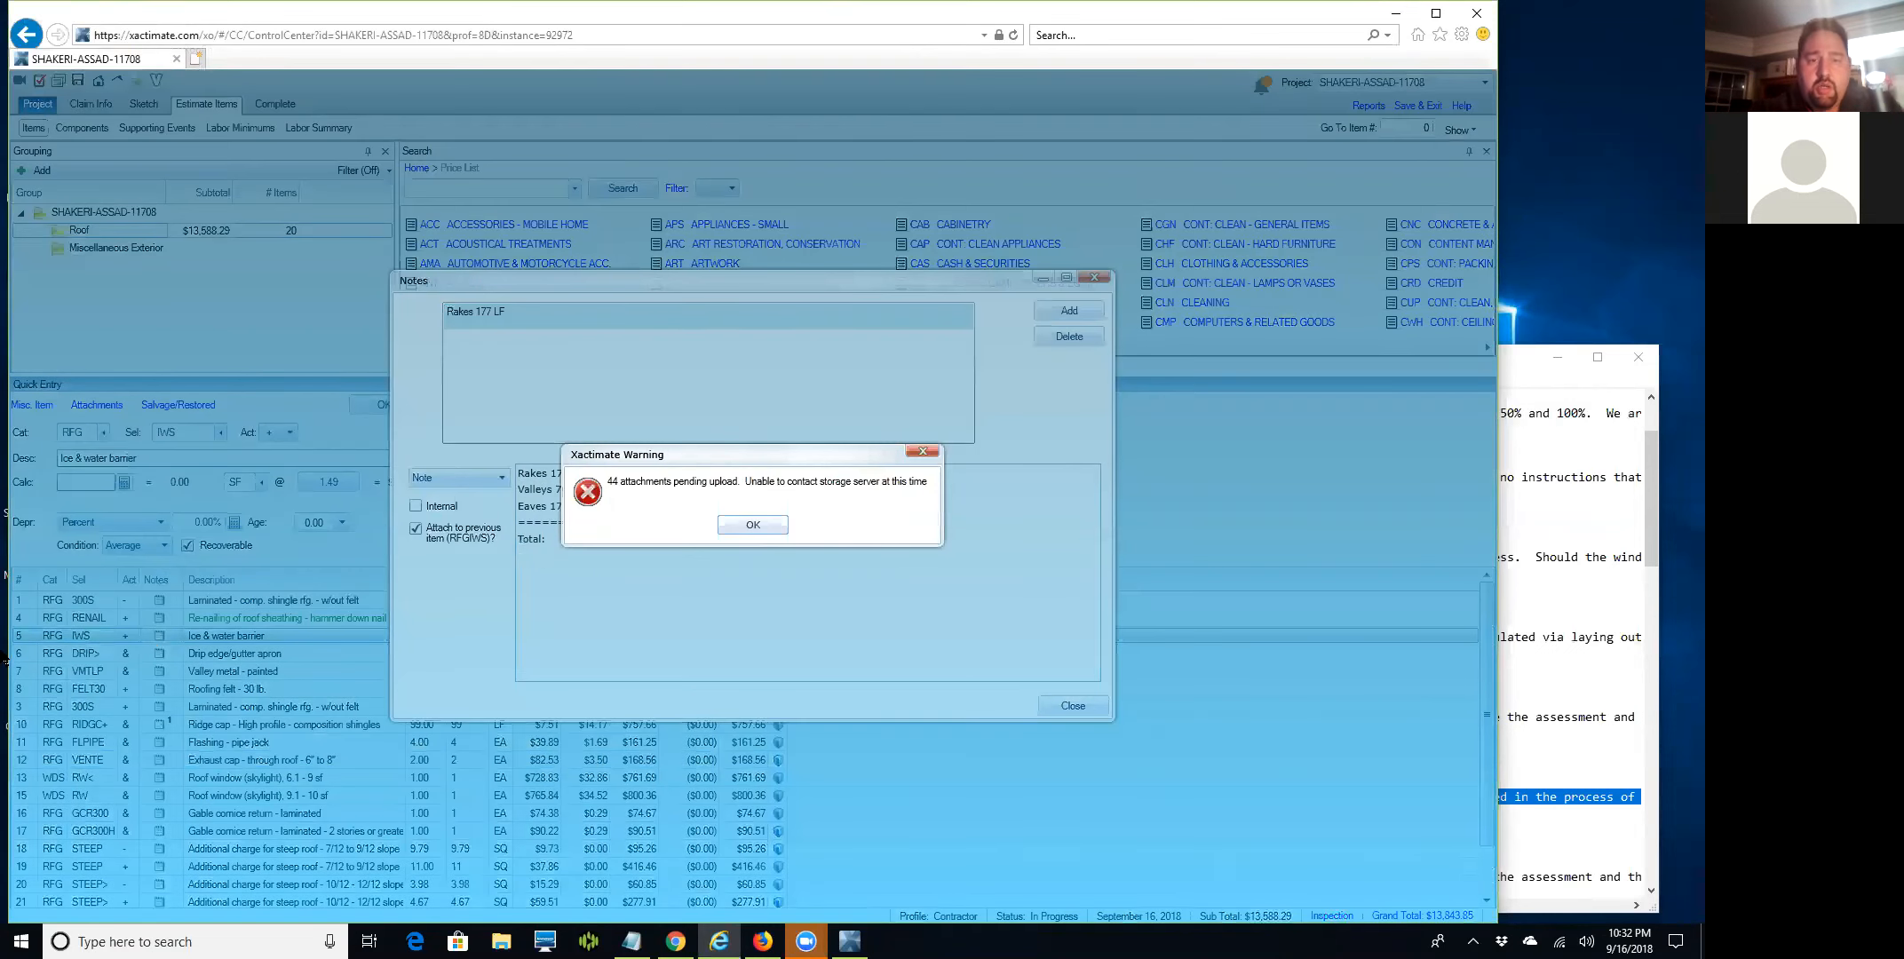
click(779, 522)
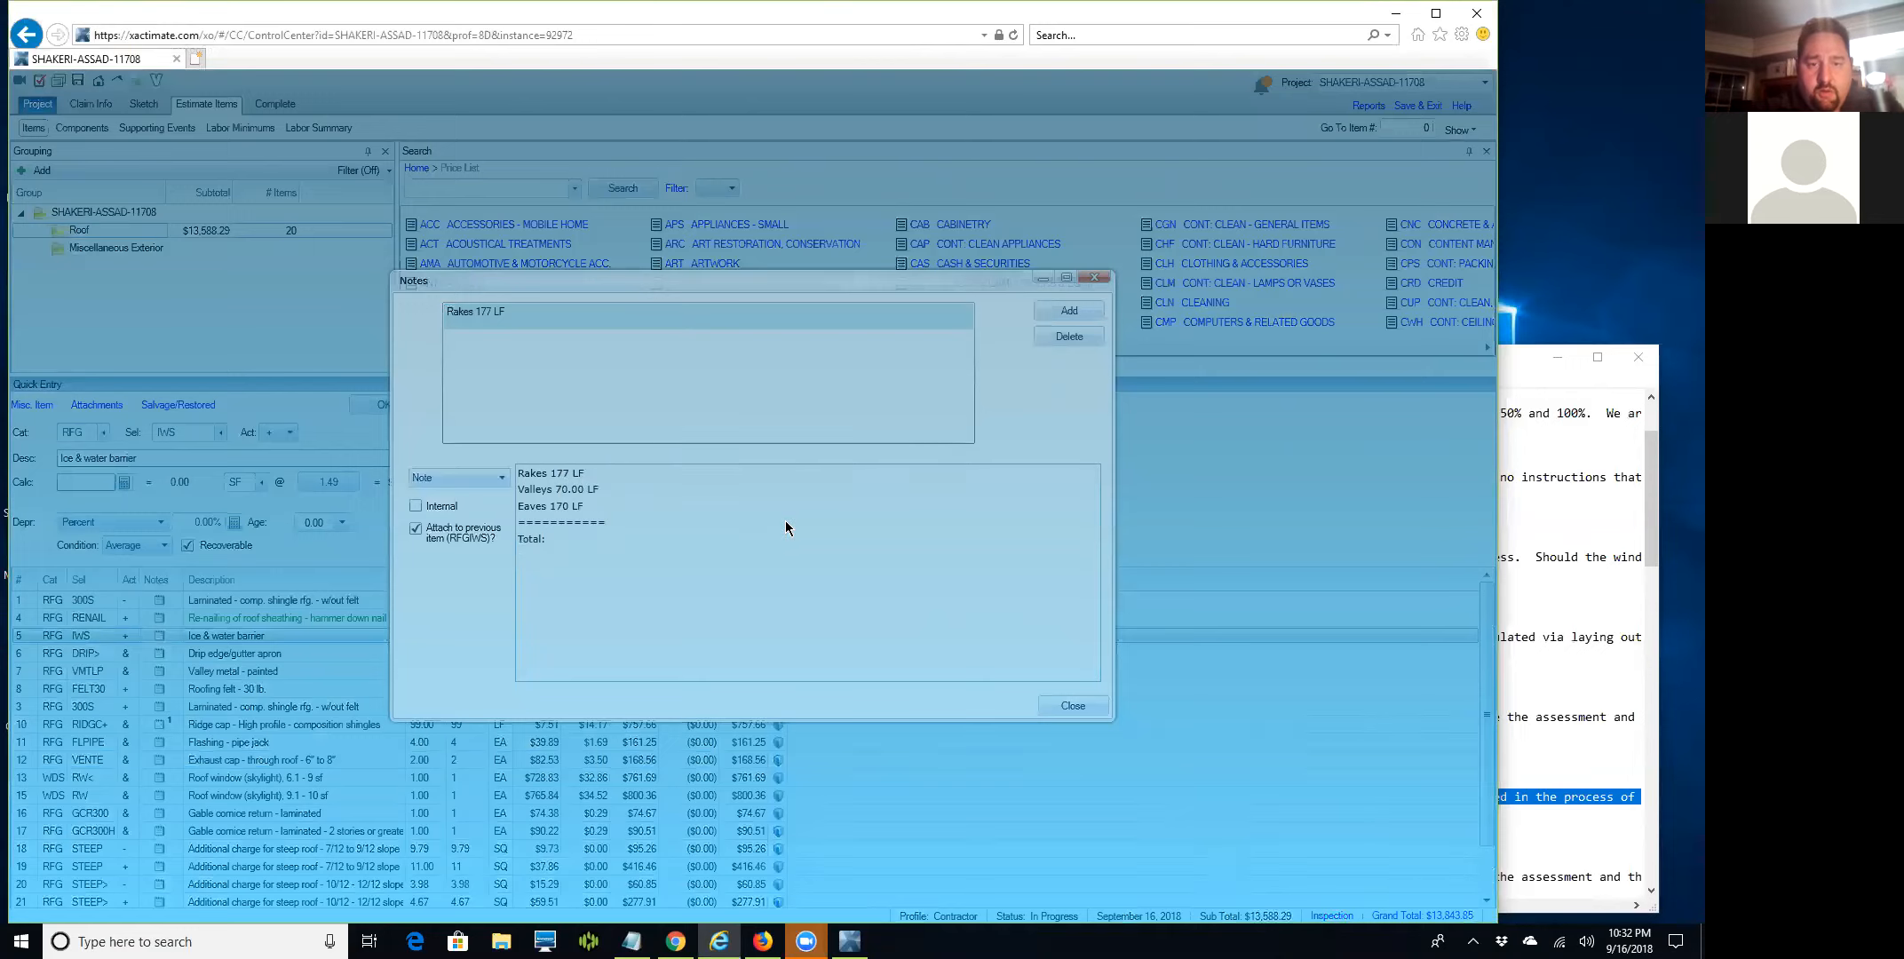
click(571, 538)
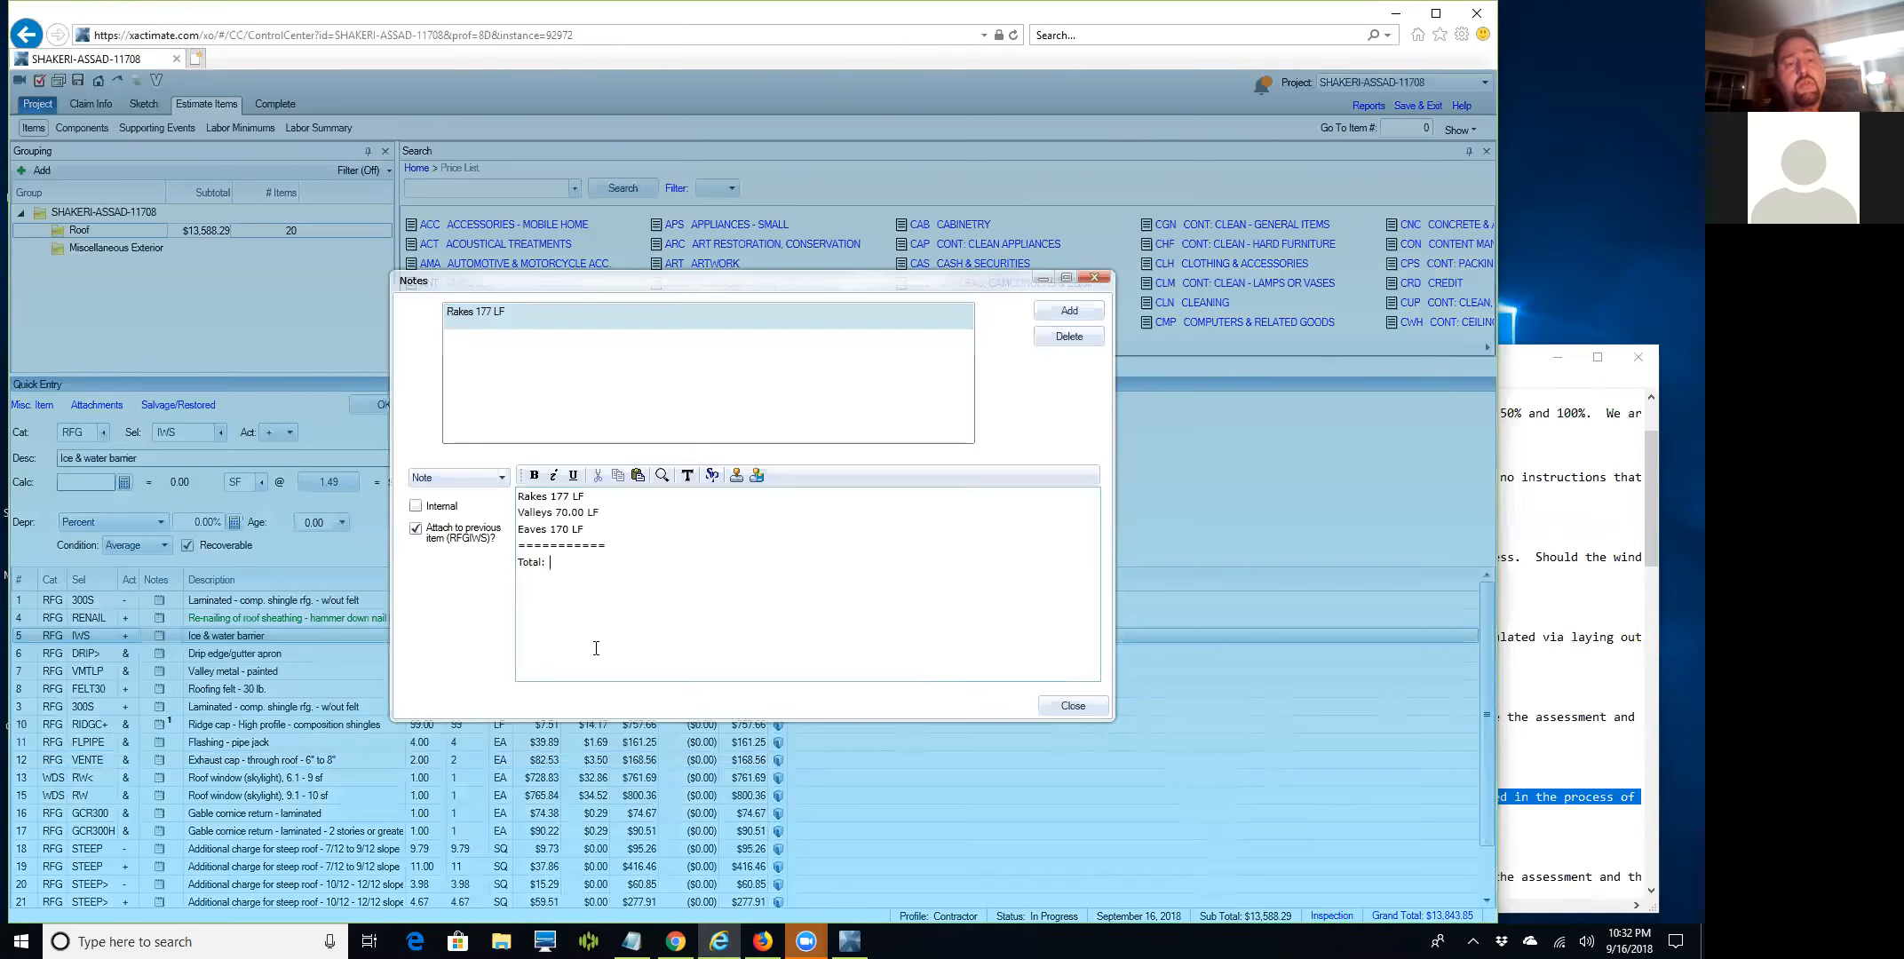
Complete the note's Total line as 417.00 LF x 3 LF = 1,251.00 SF and close the notes.
key(Delete)
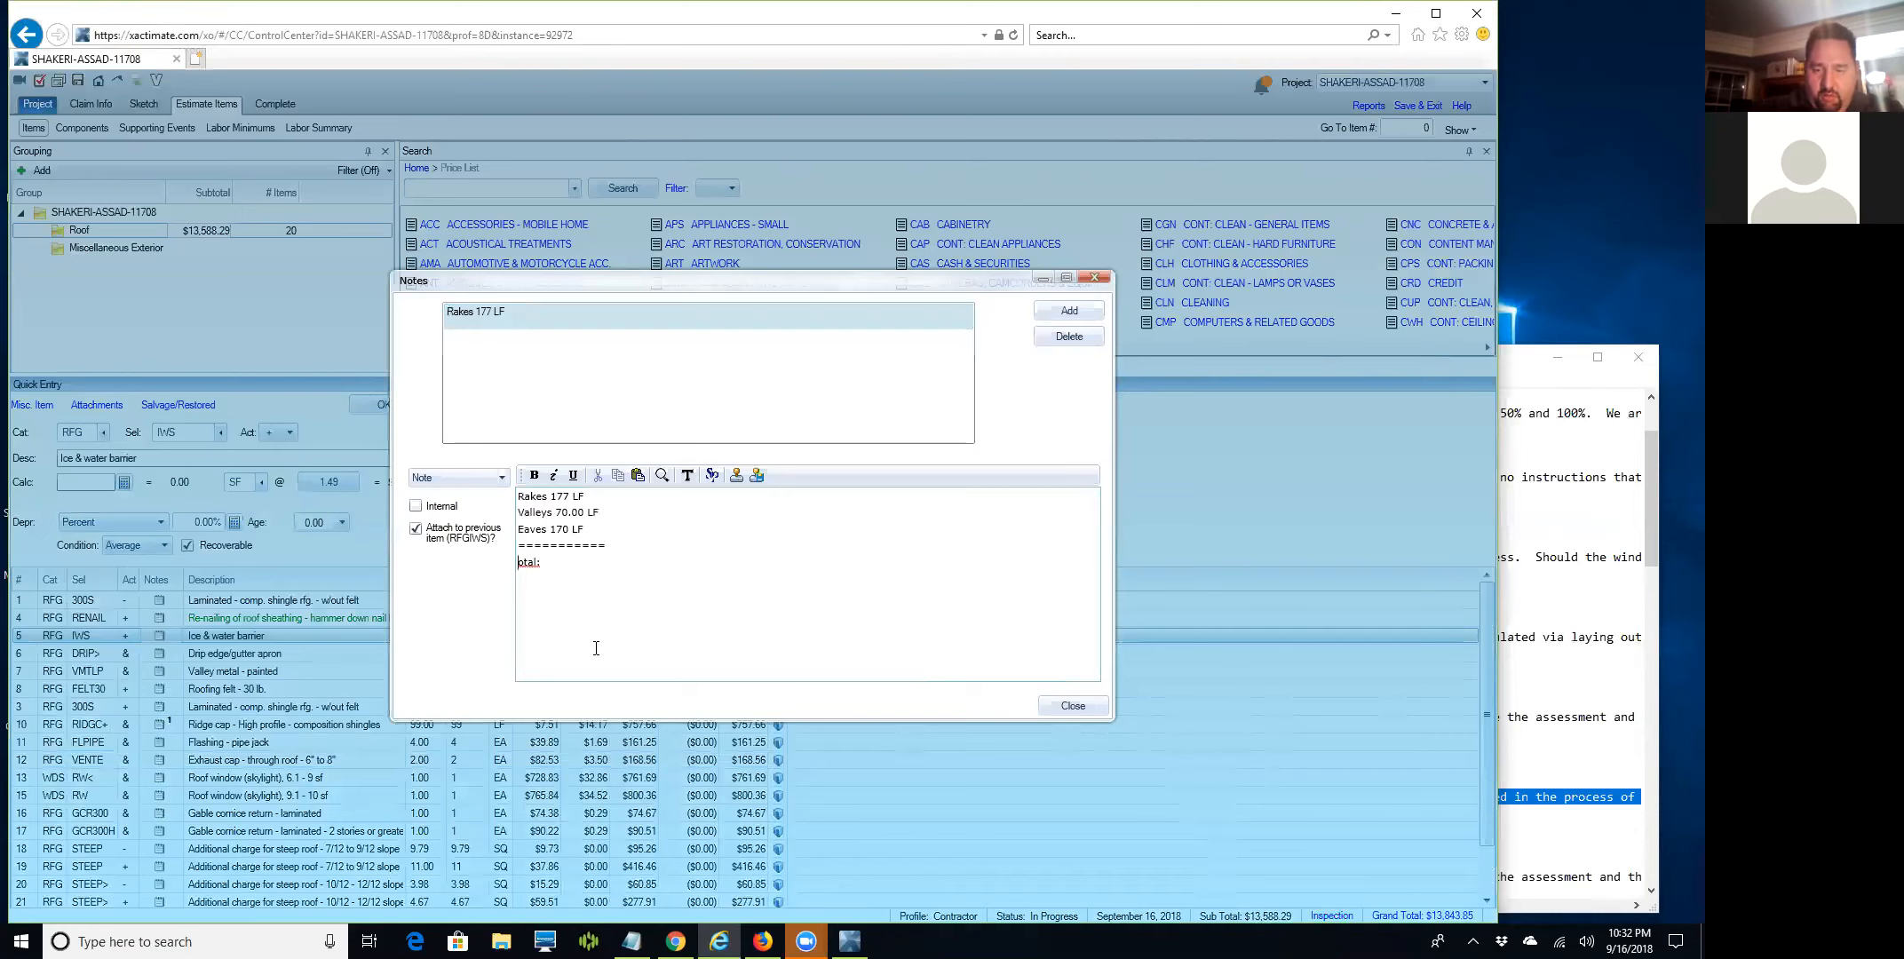
text(Total:)
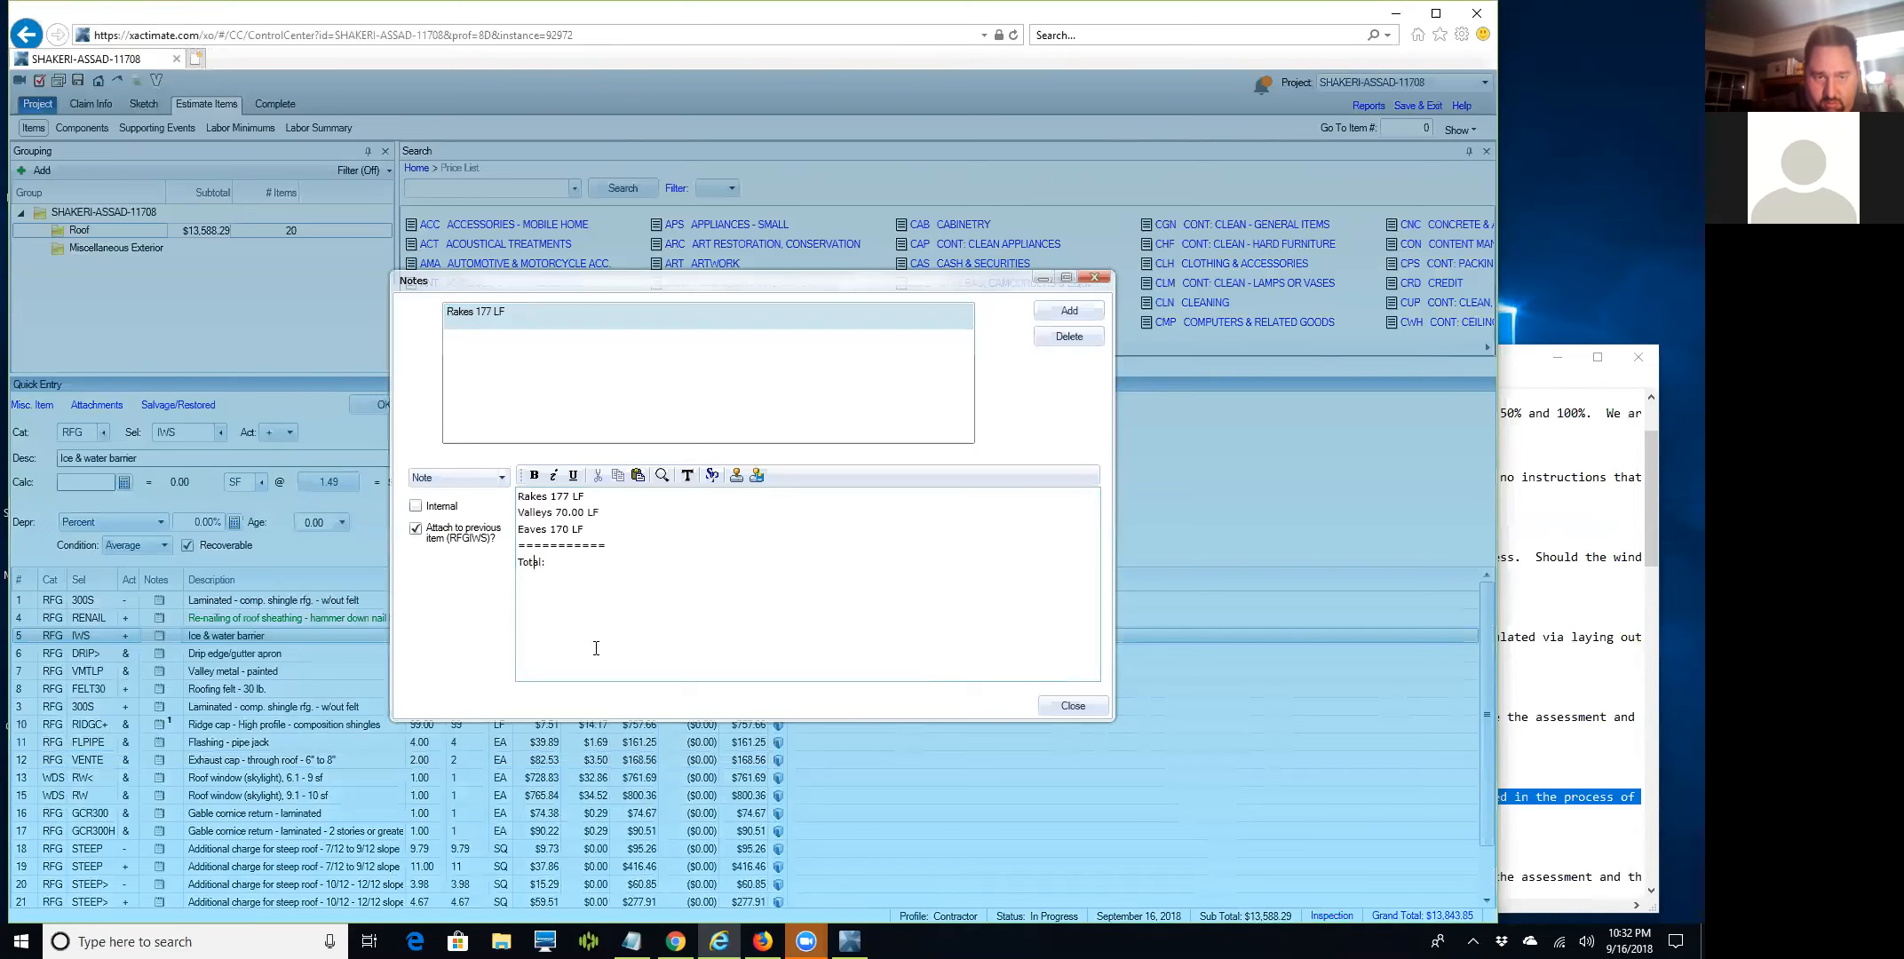
text( 4)
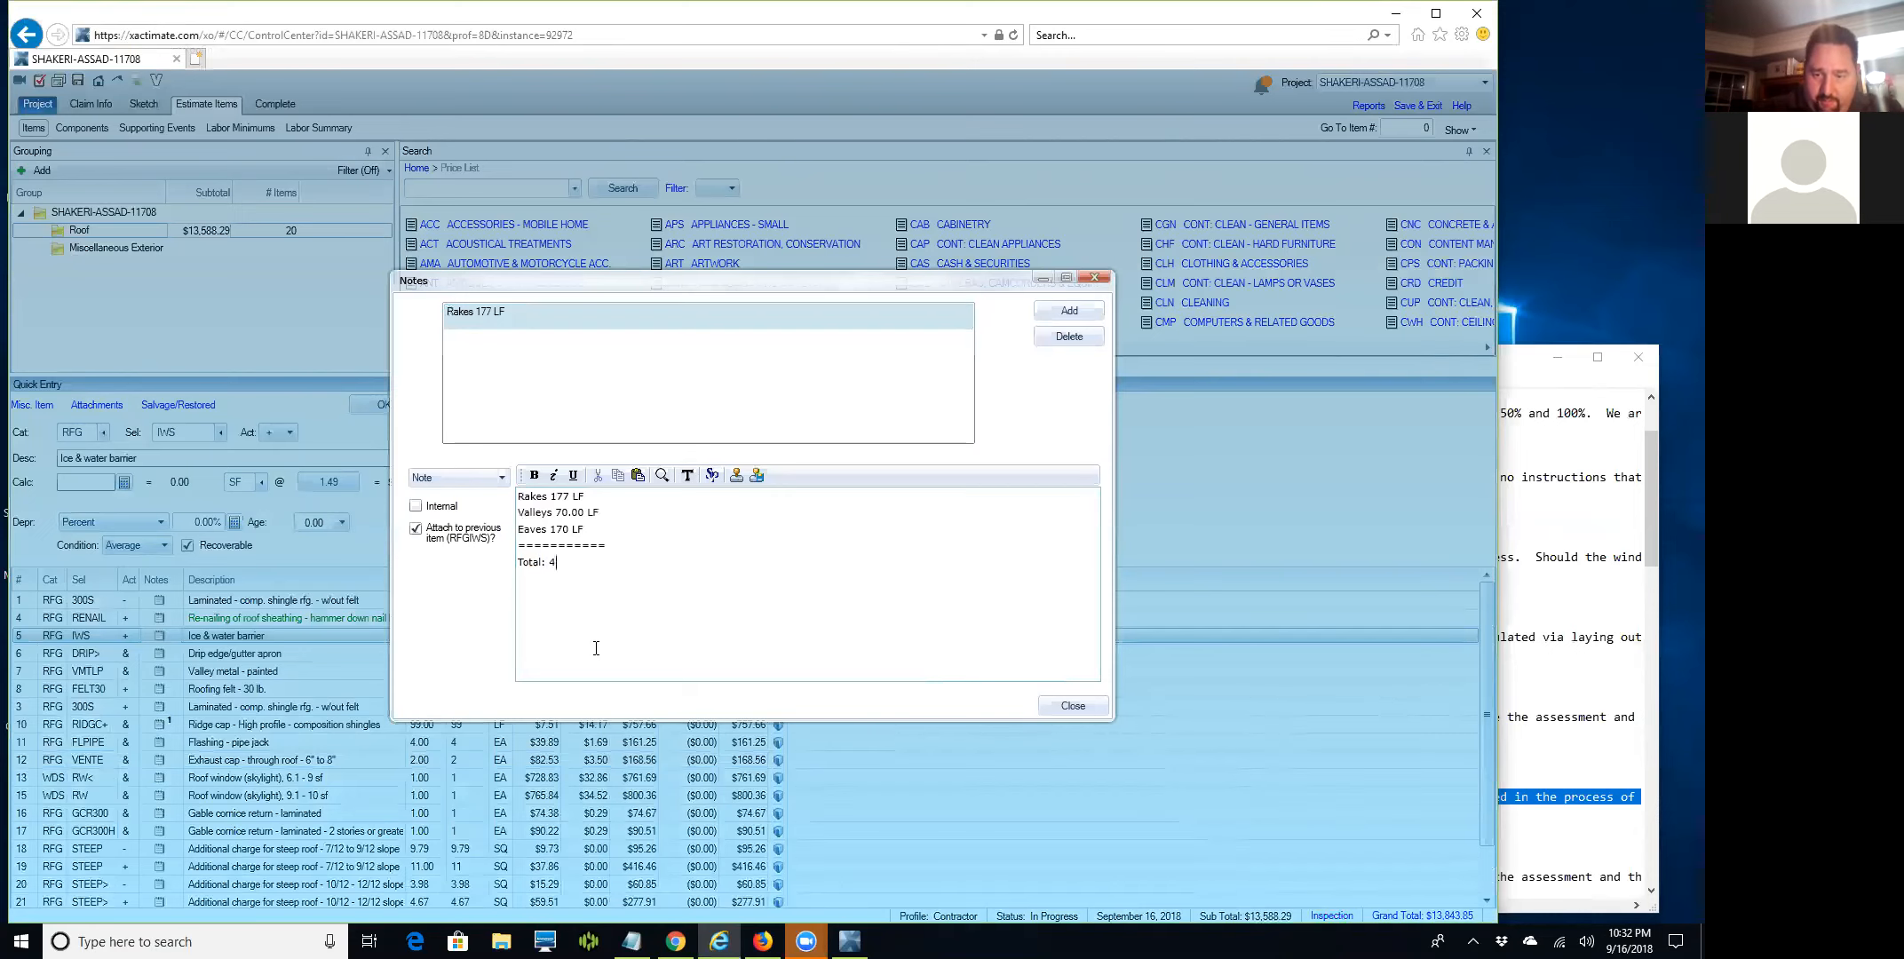
text(17.00 LF)
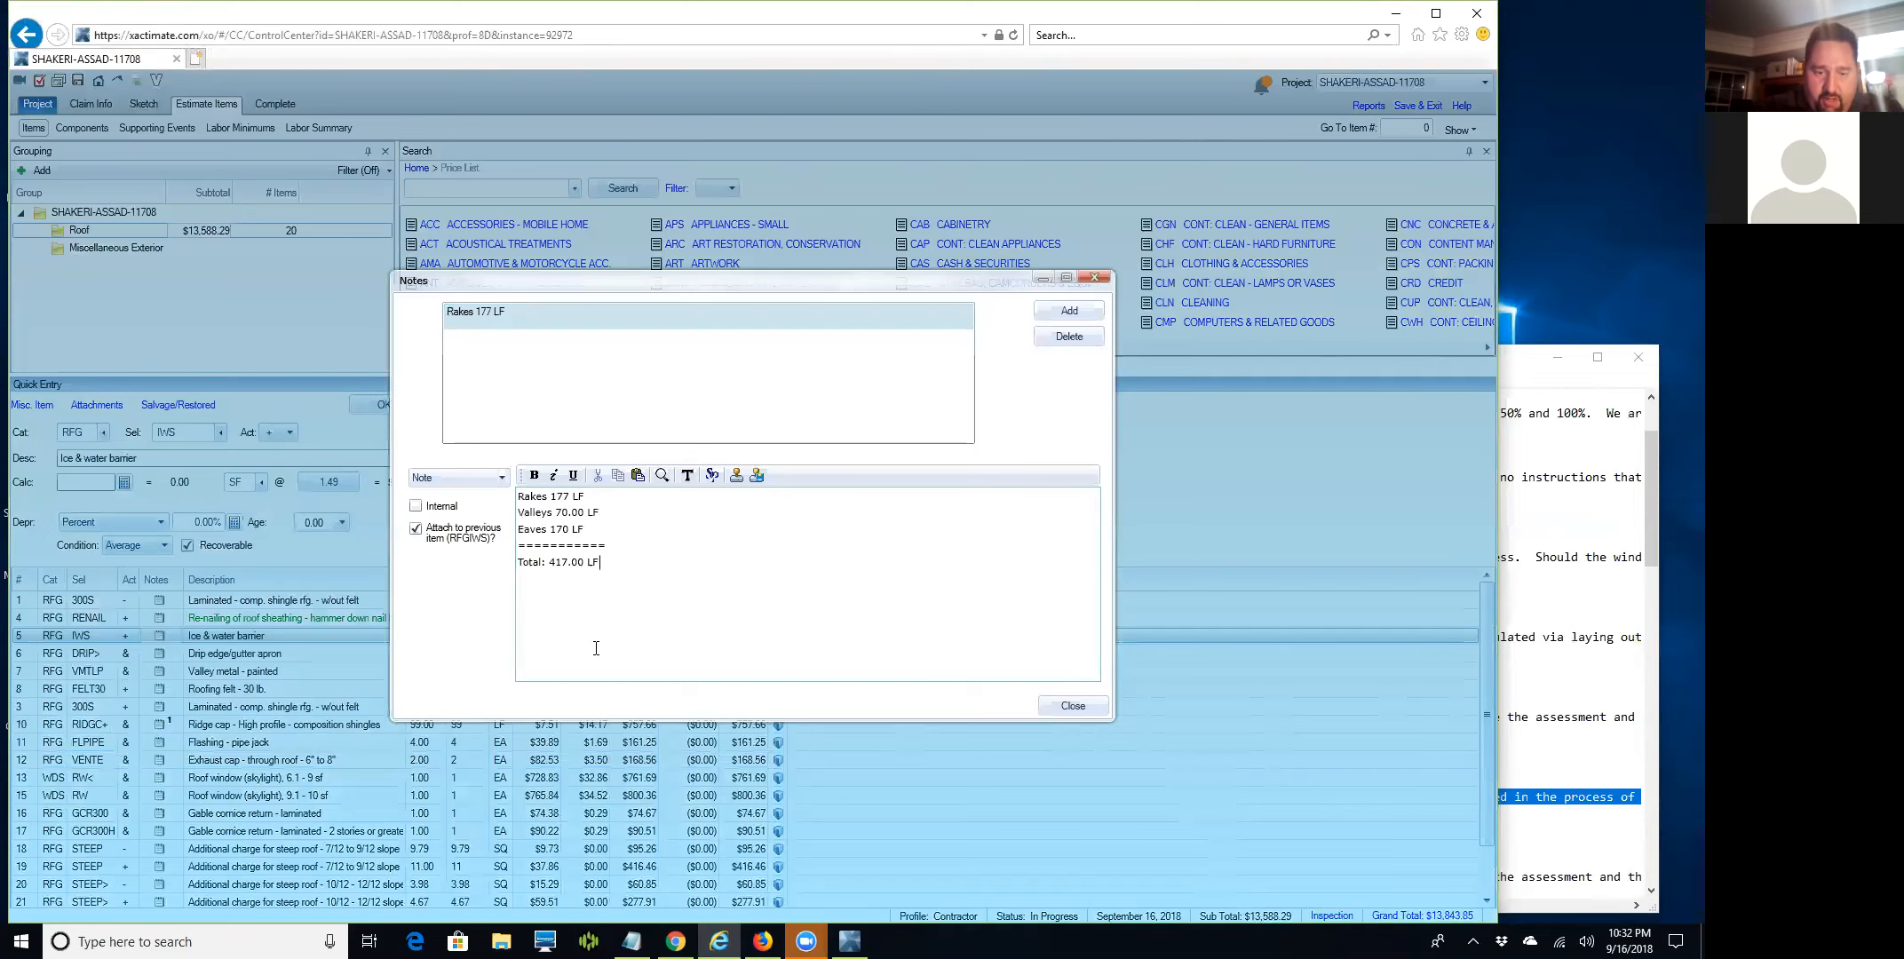
text( x )
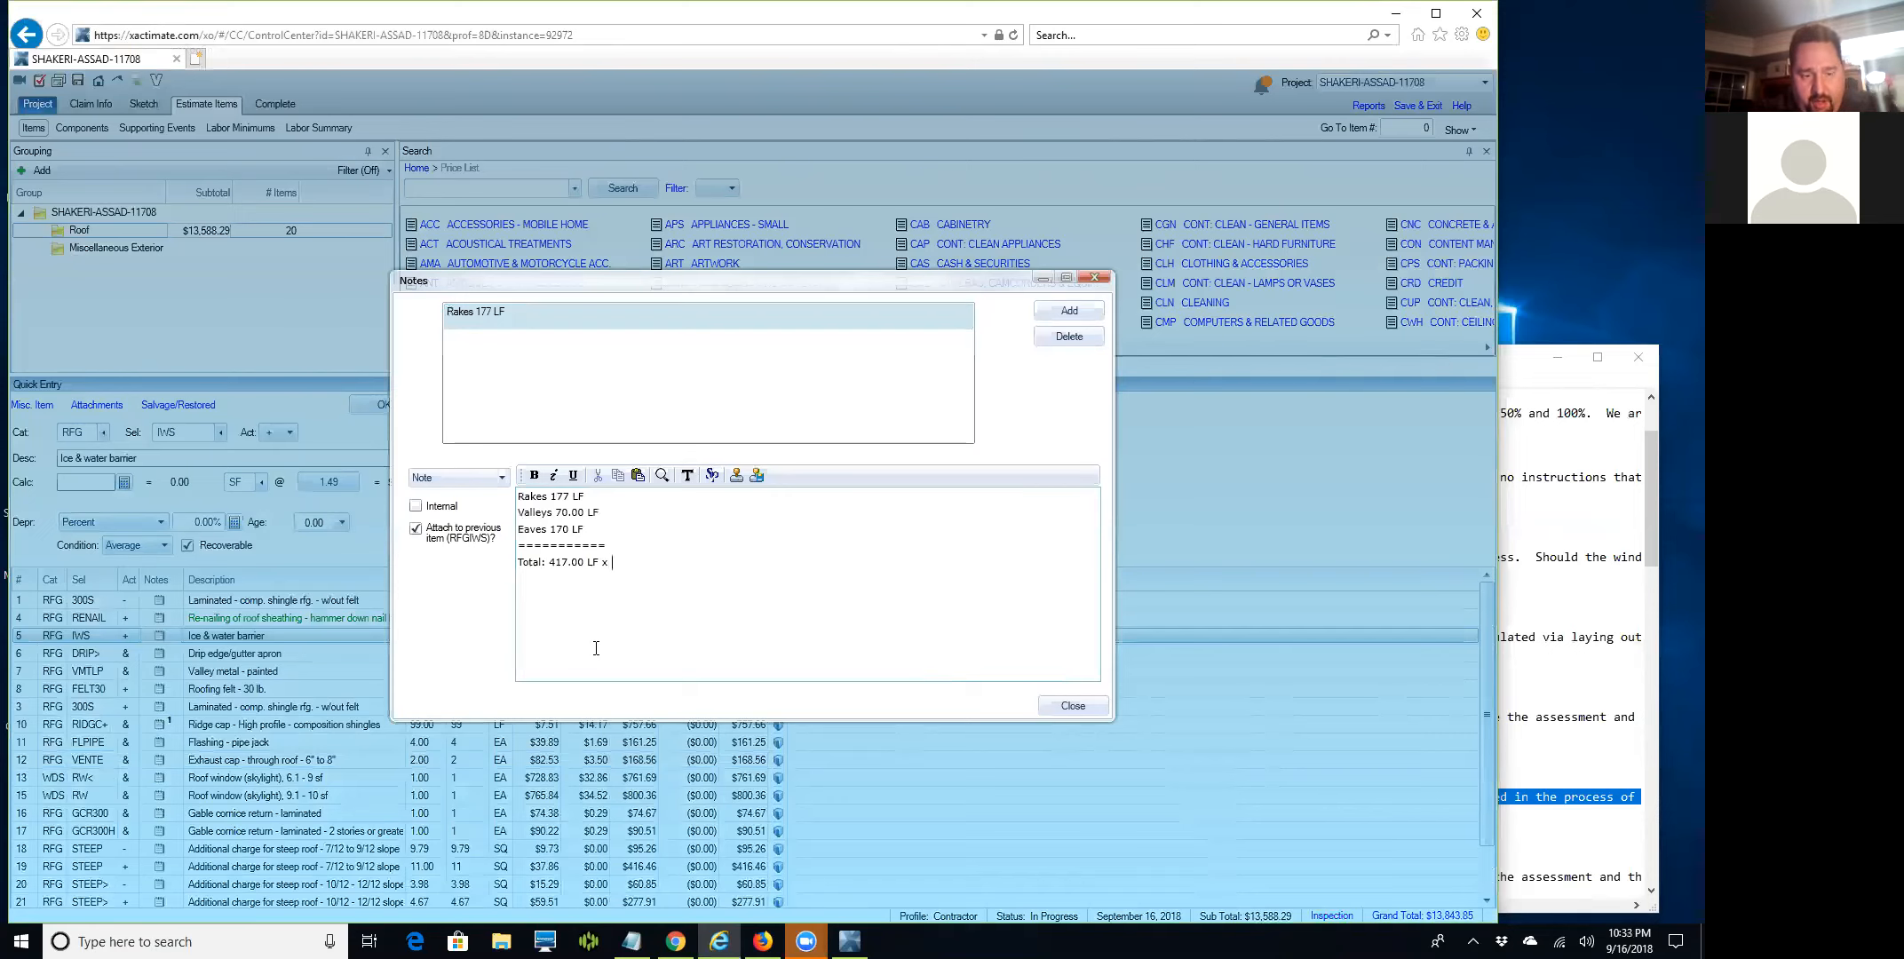
text(3 LF =)
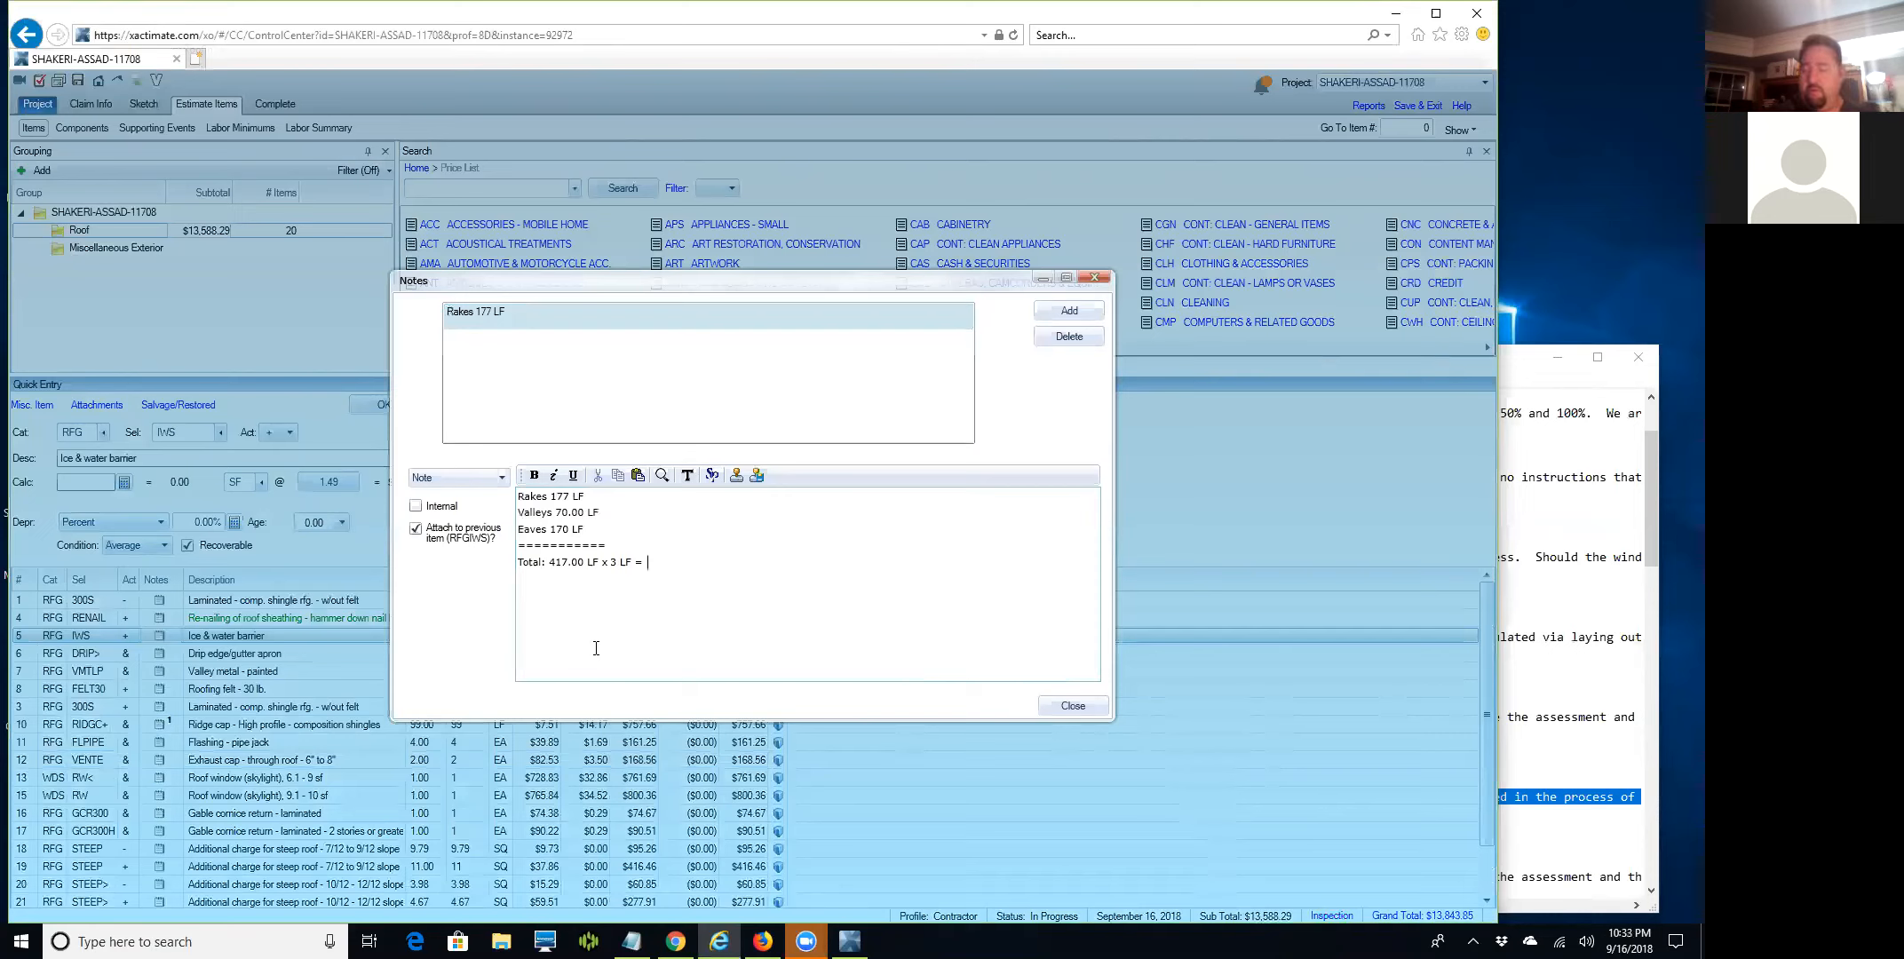
text(1,521)
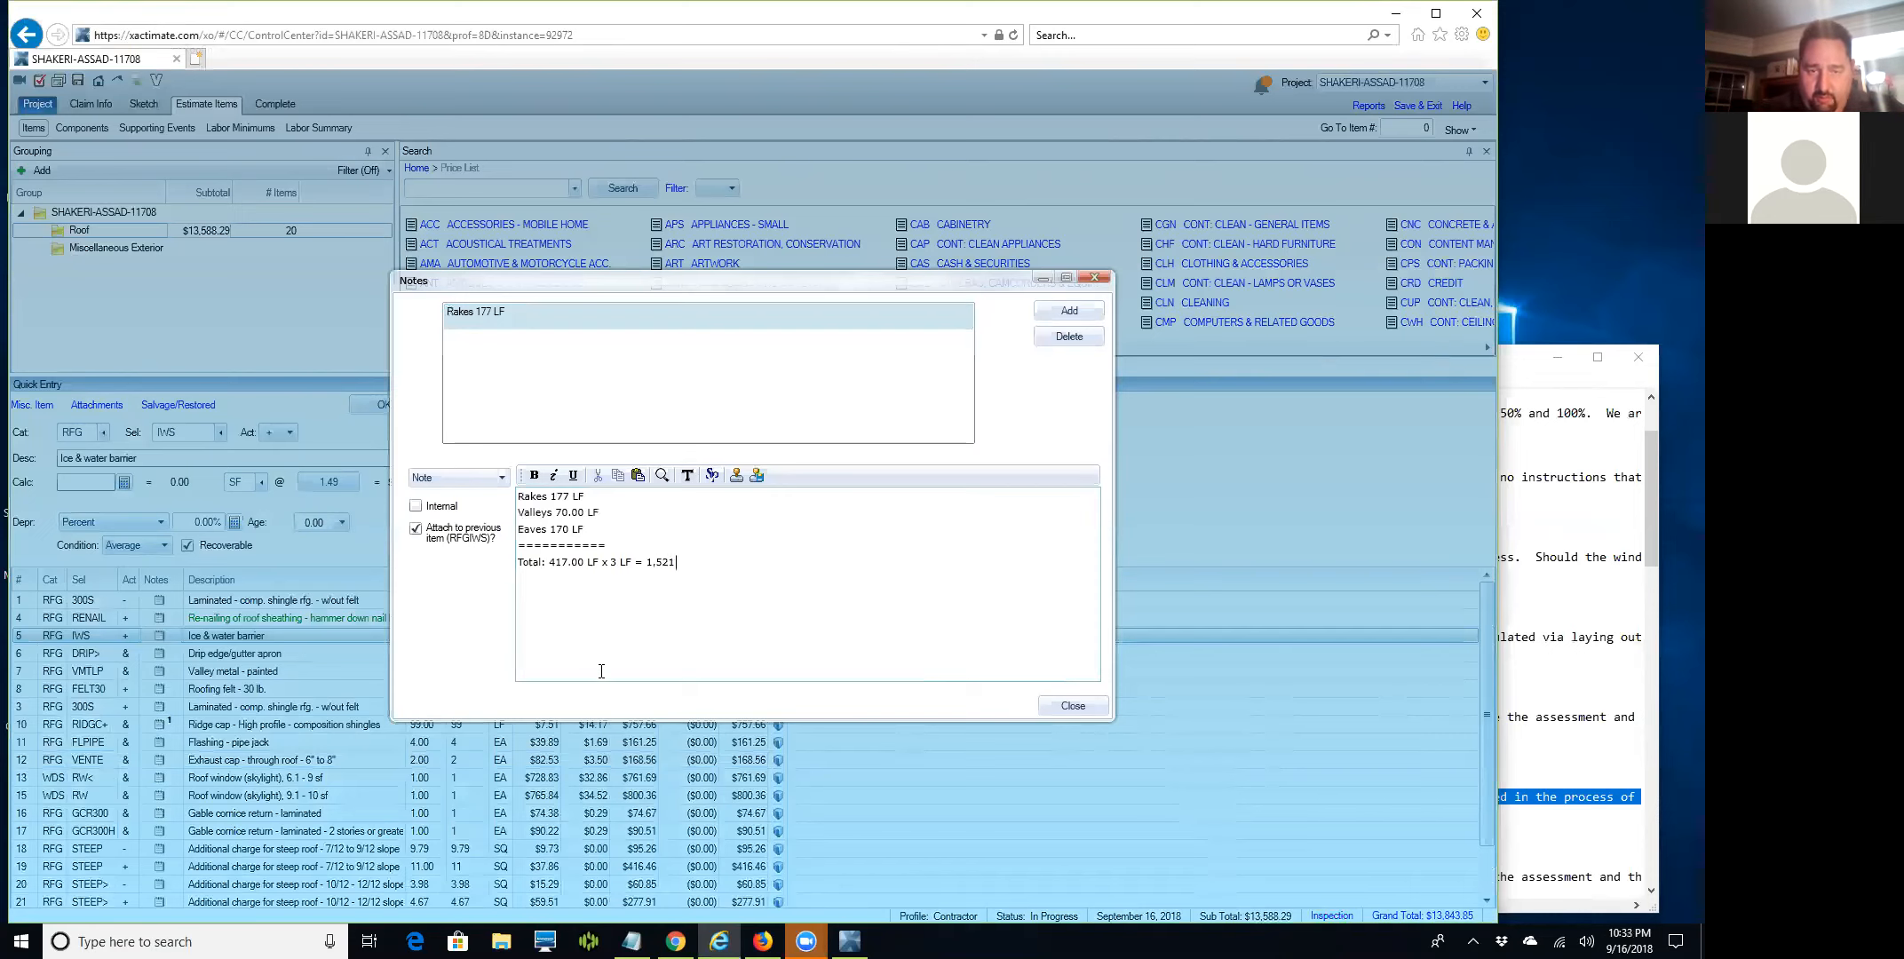
key(BackSpace)
key(BackSpace)
text(1)
key(BackSpace)
text(25)
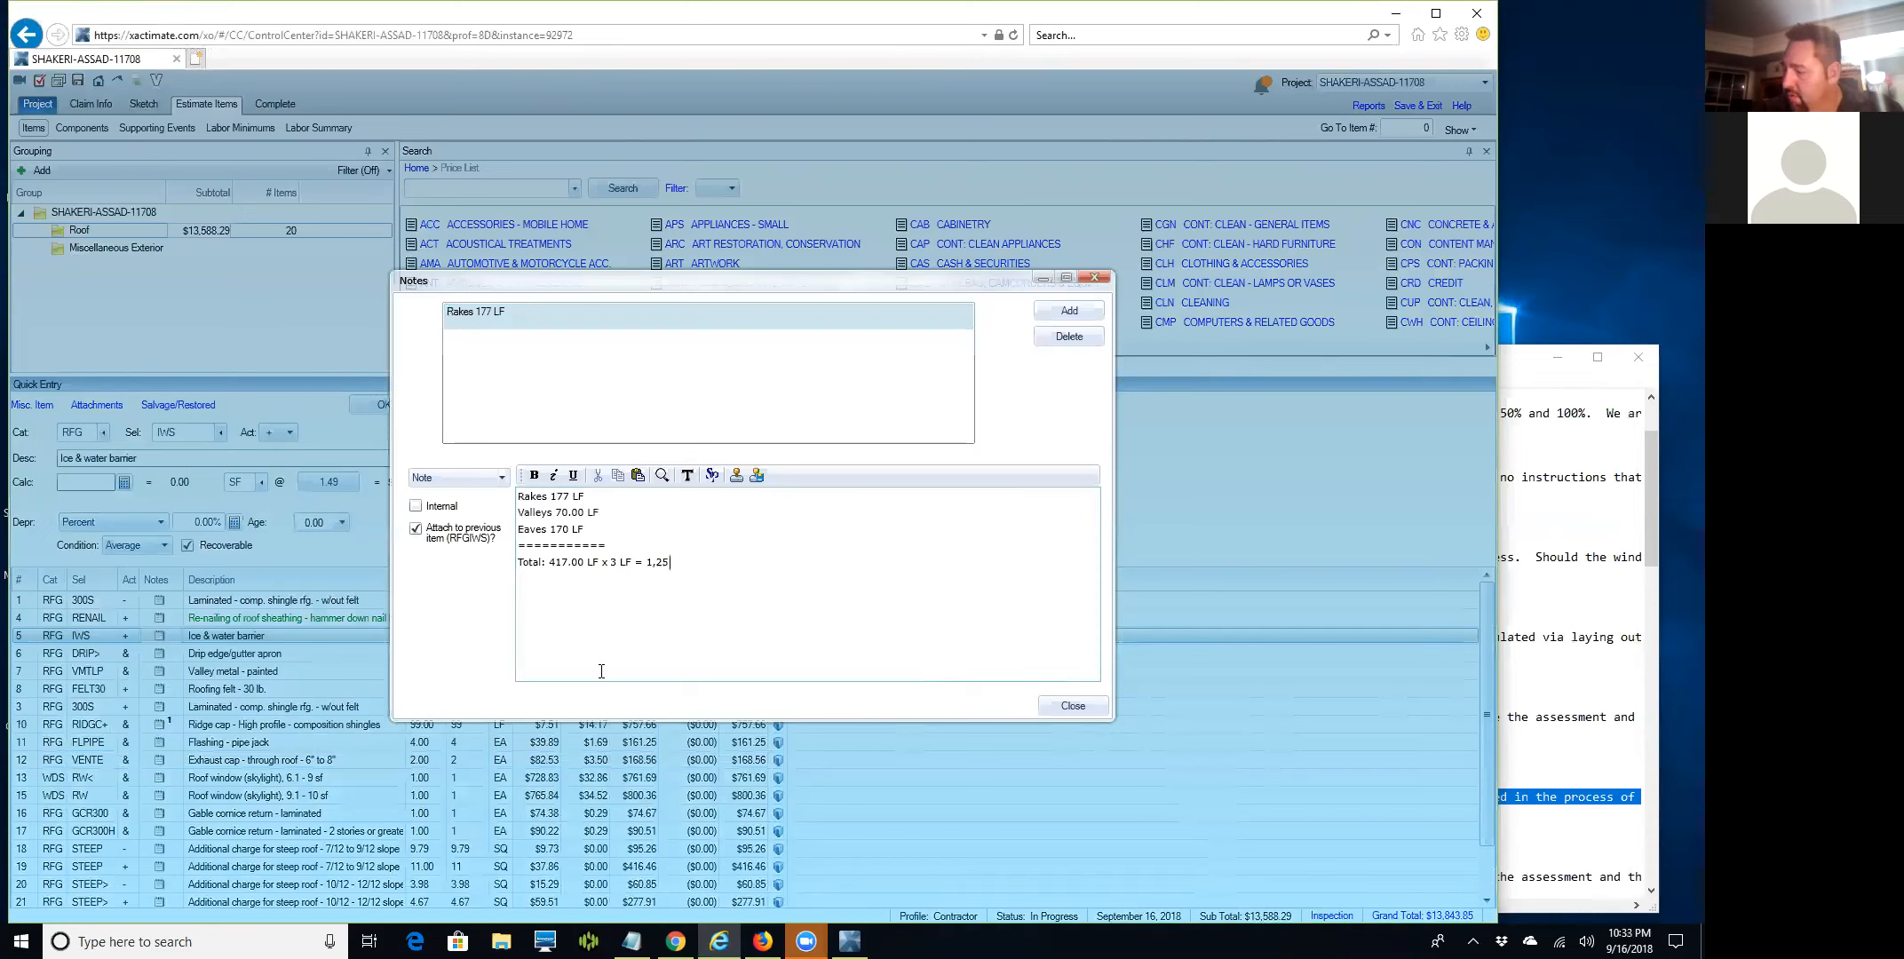
text(1.)
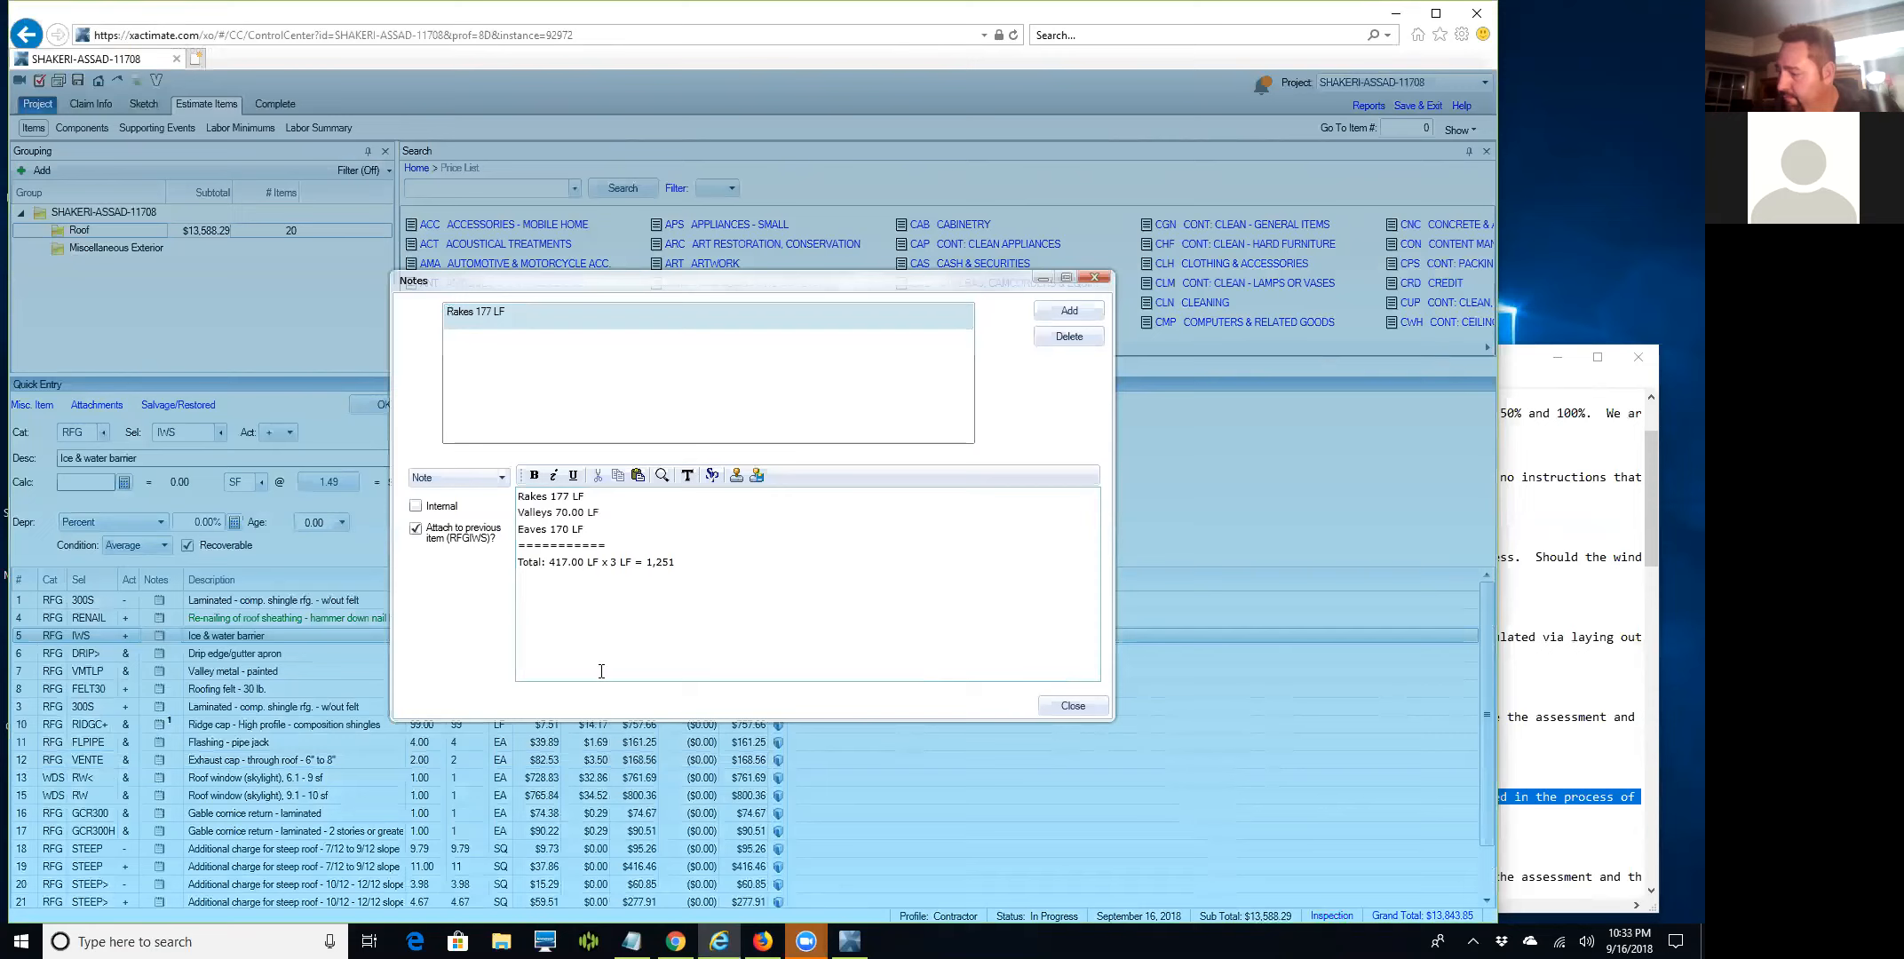
text(00 SF)
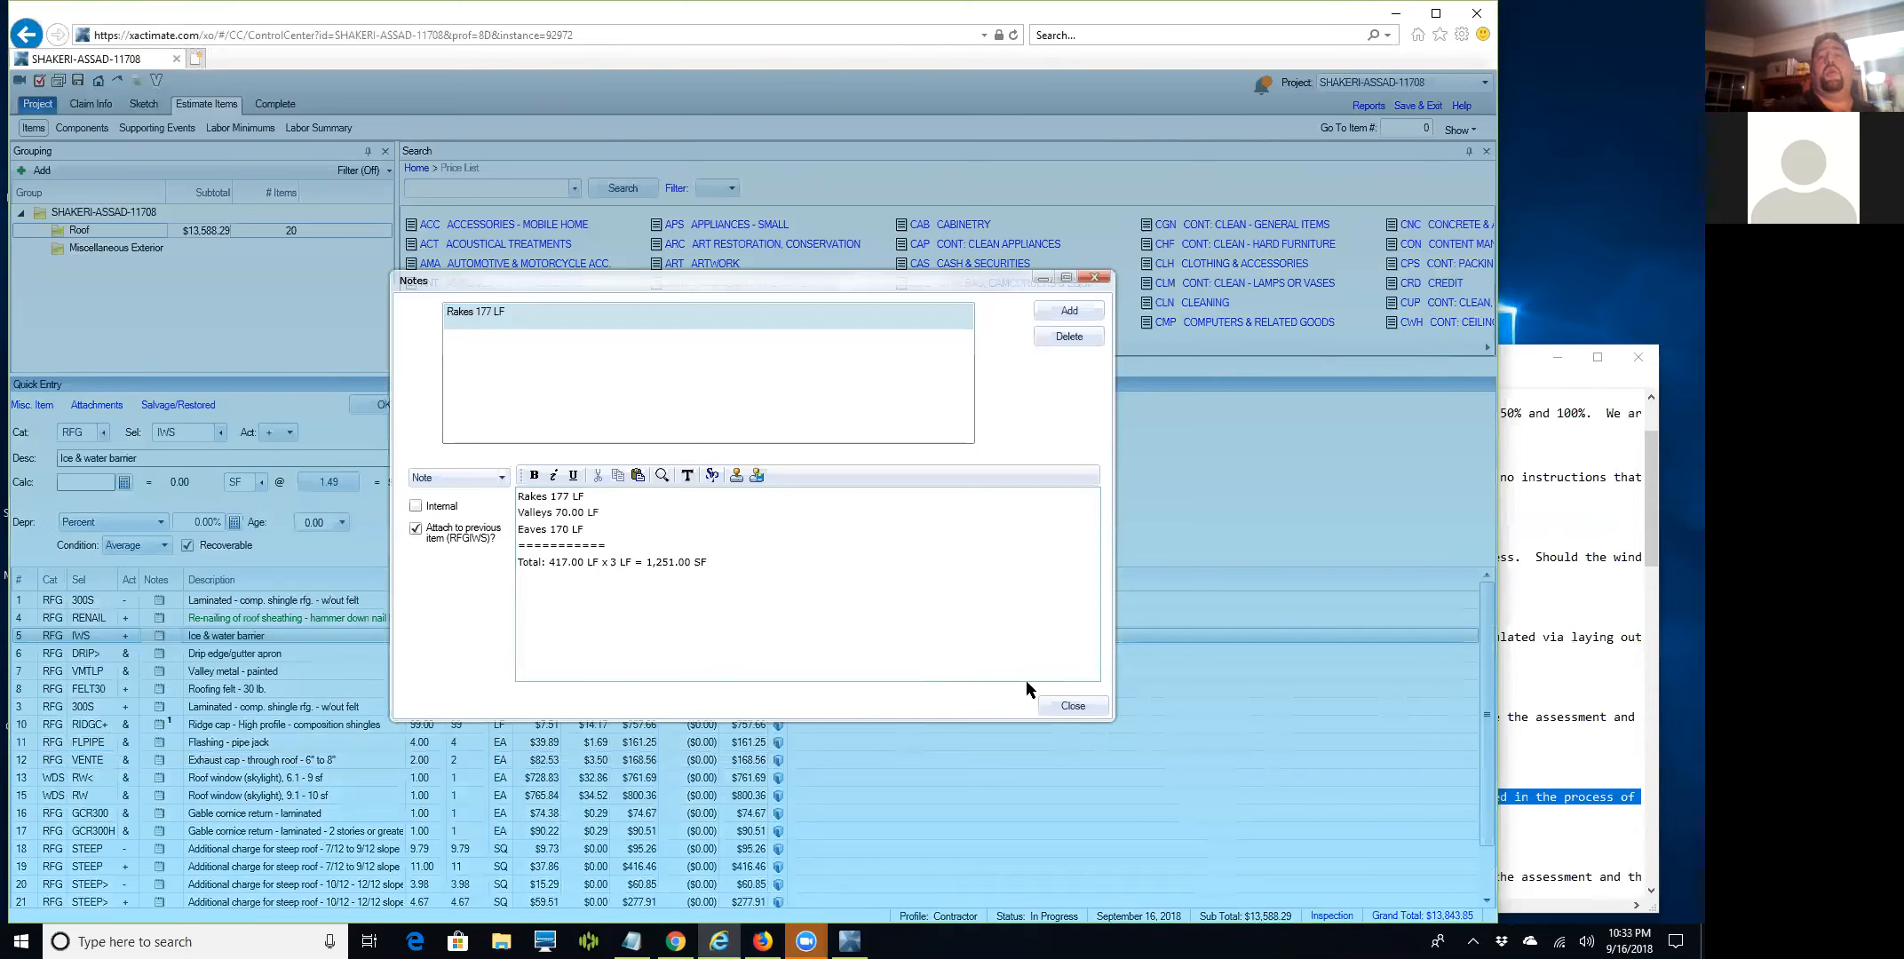
click(1052, 703)
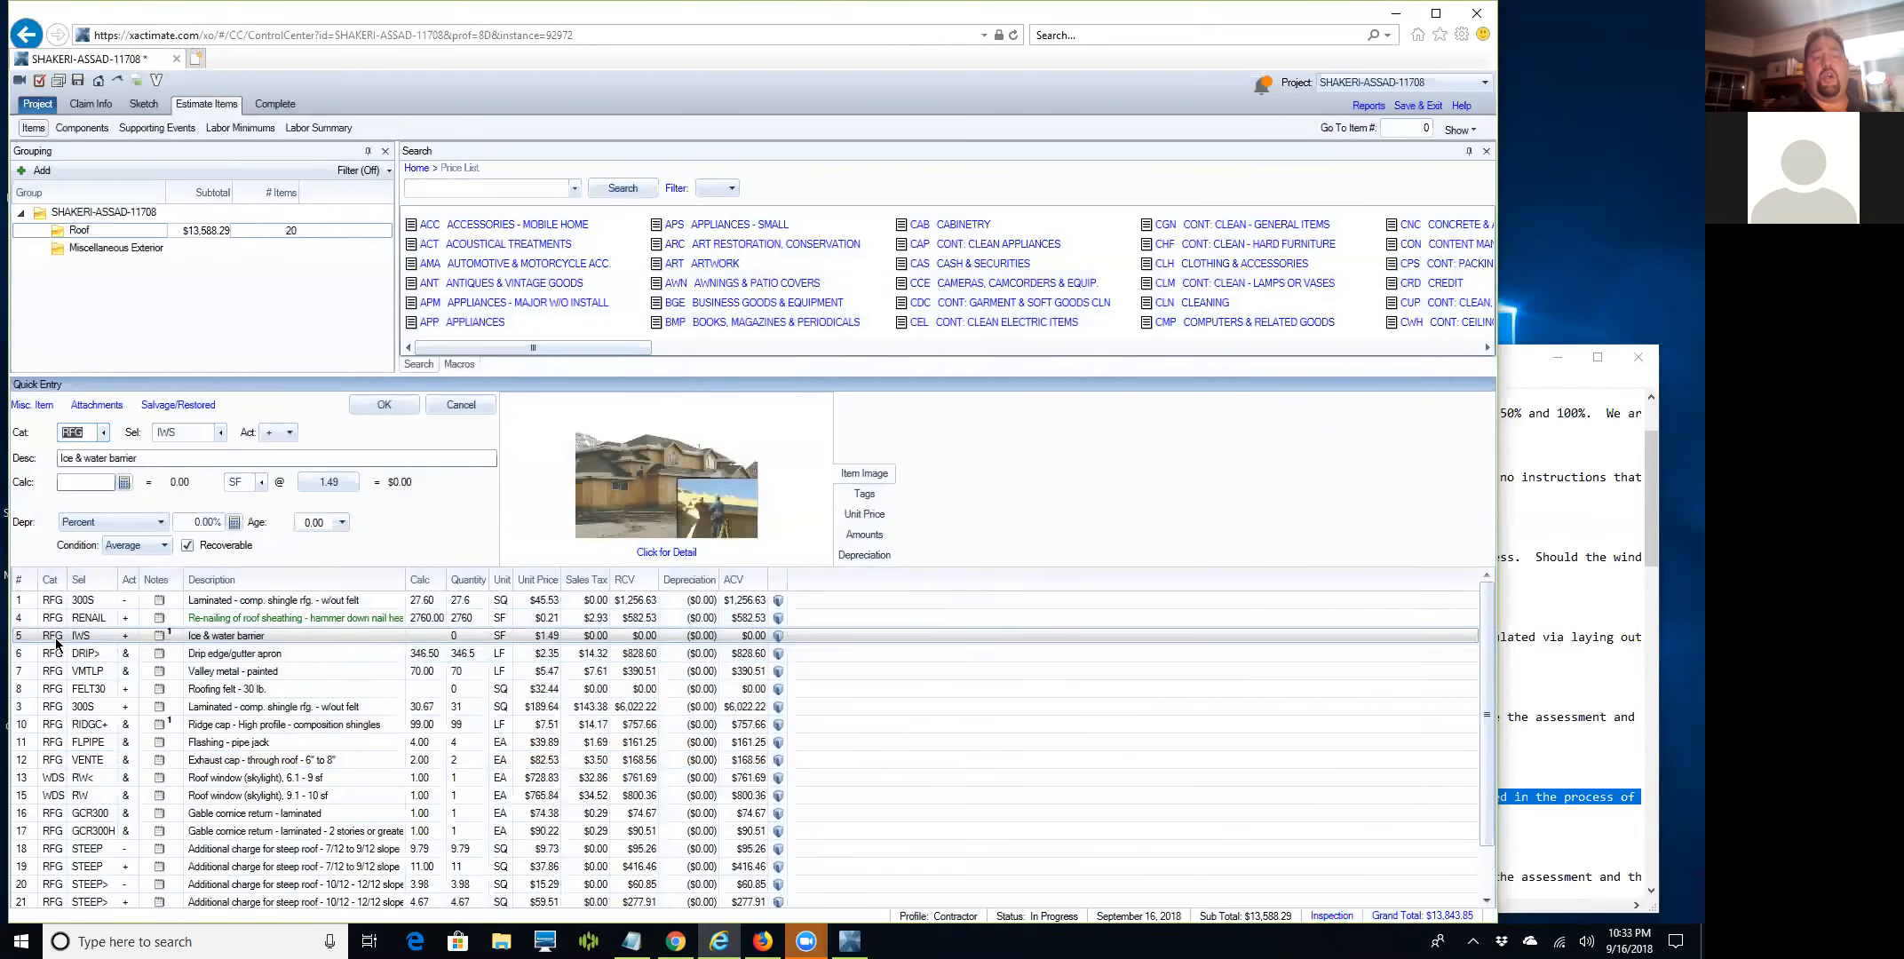
Set the ice & water barrier quantity to 1,251 SF.
click(84, 484)
text(1251)
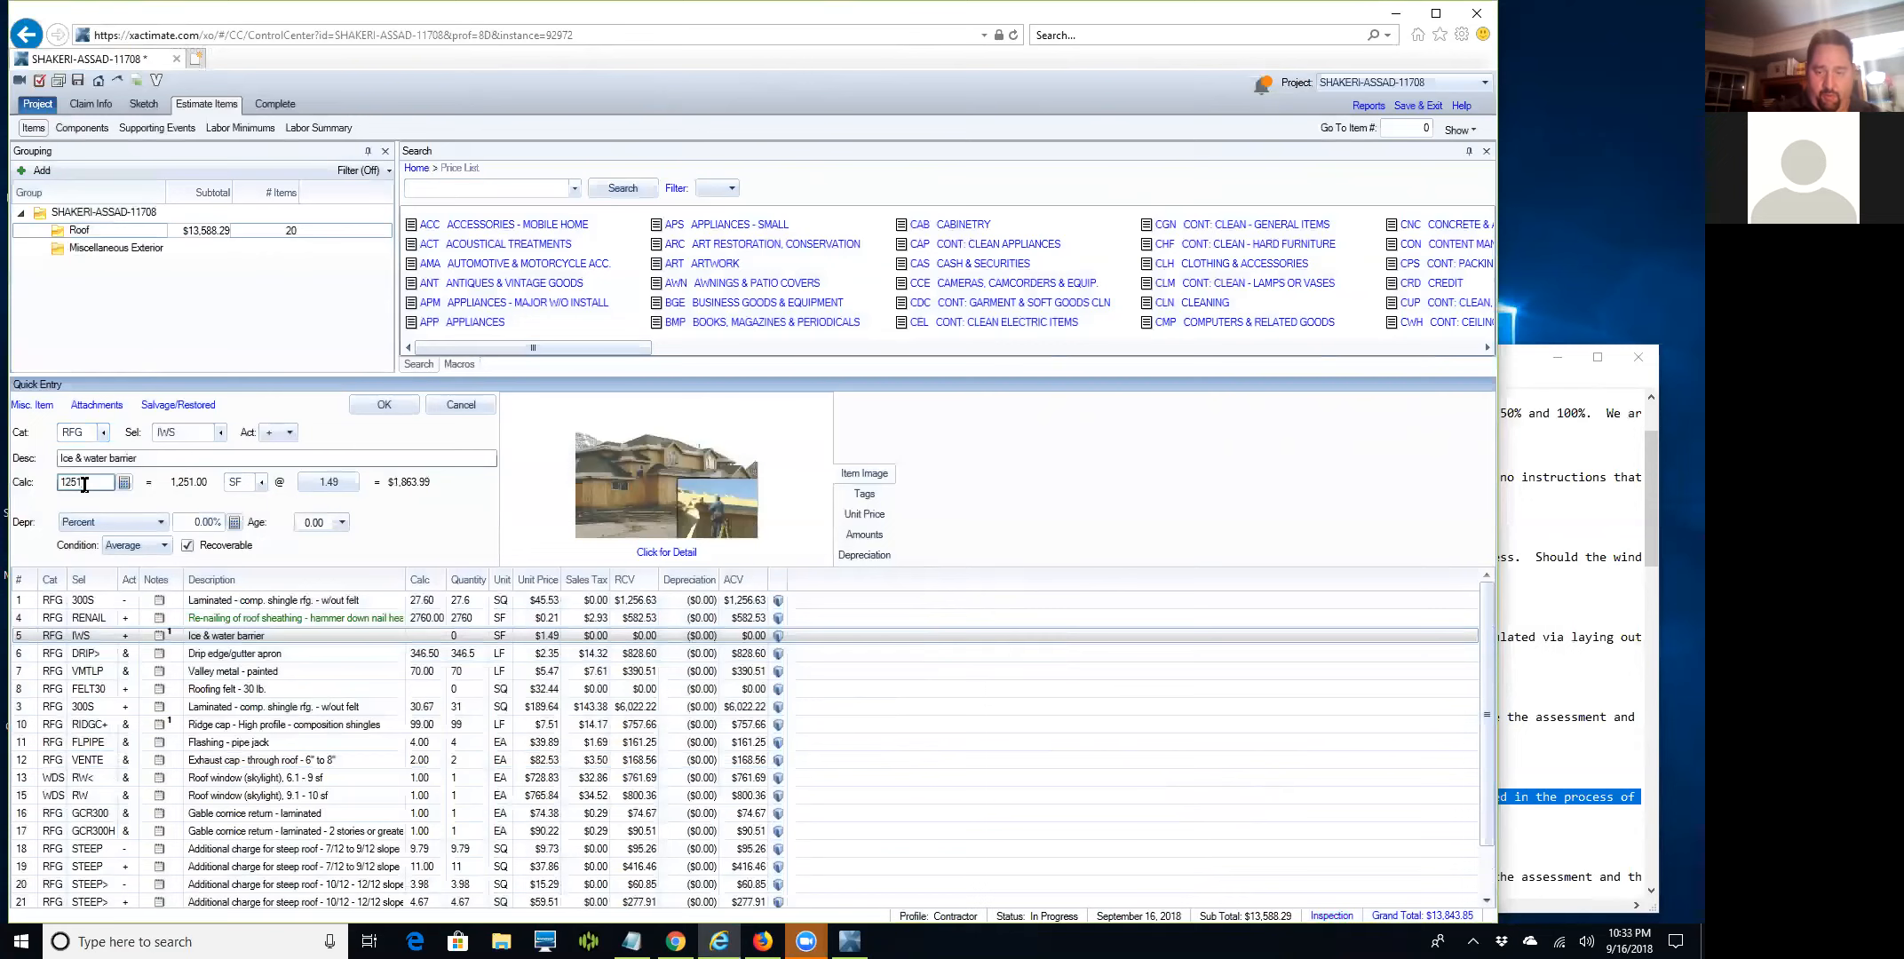
key(Return)
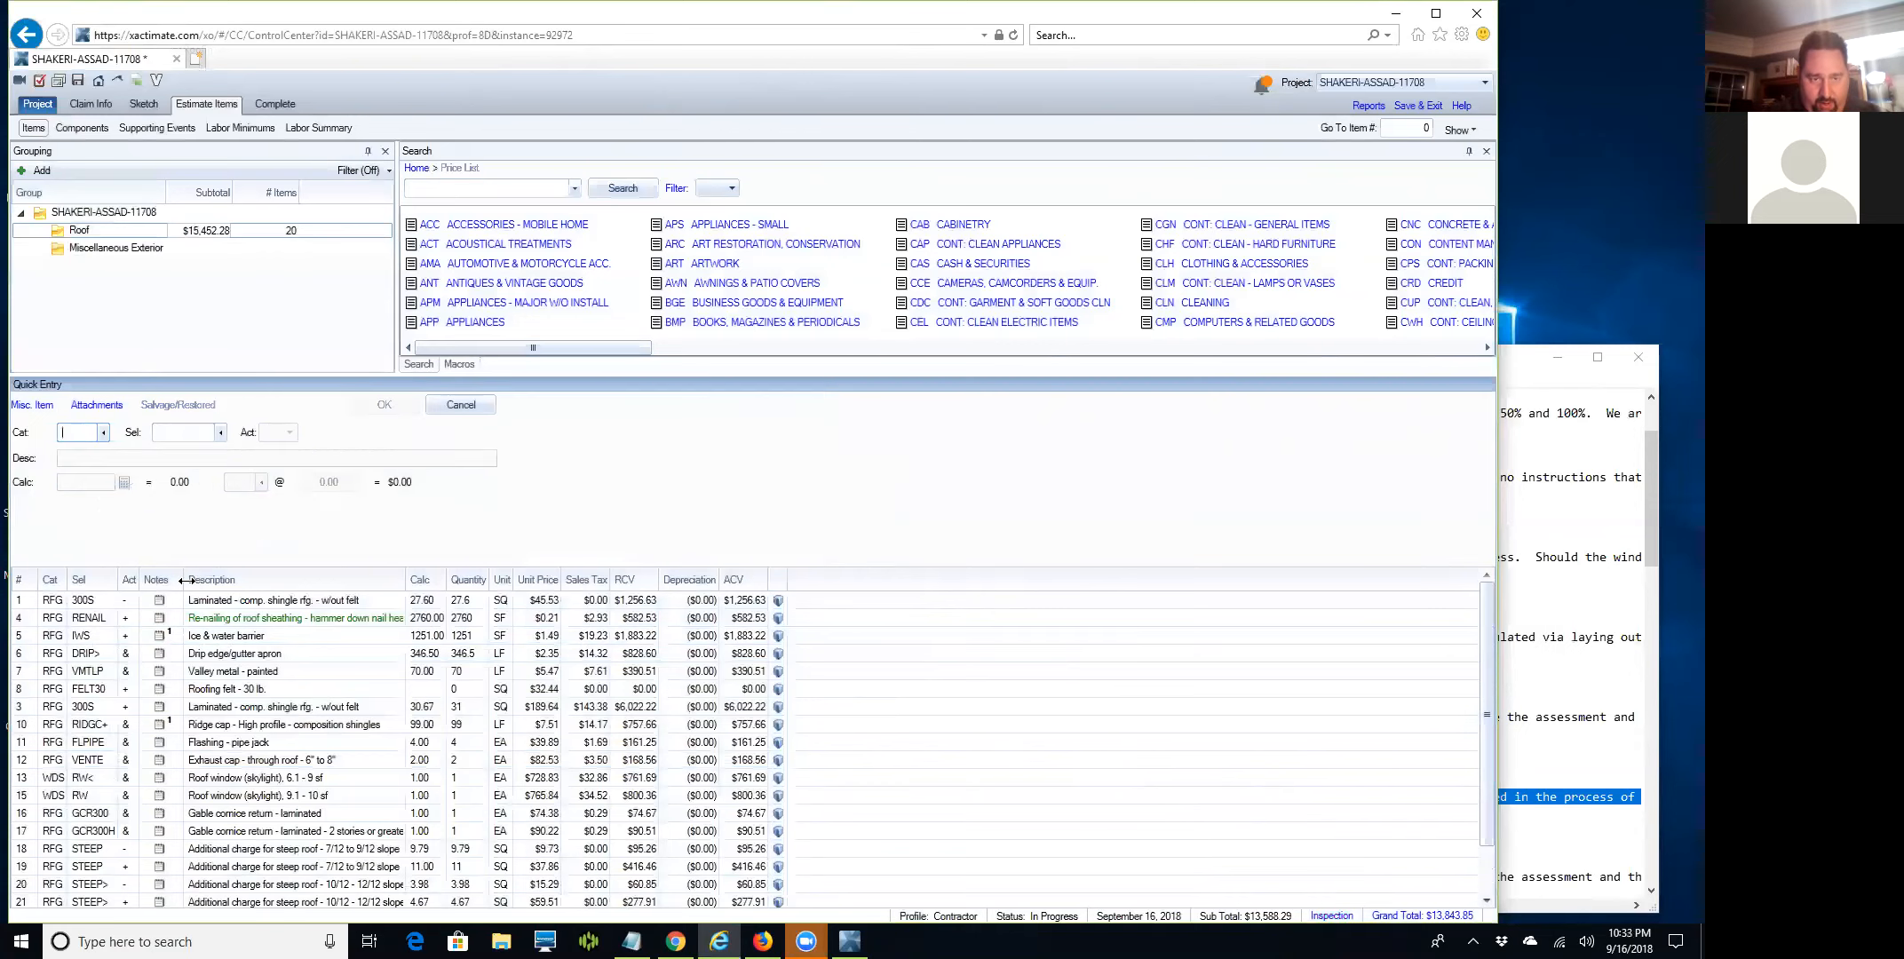
Change the 30 lb roofing felt quantity to 15.09 SQ.
scroll(35, 666, down, 1)
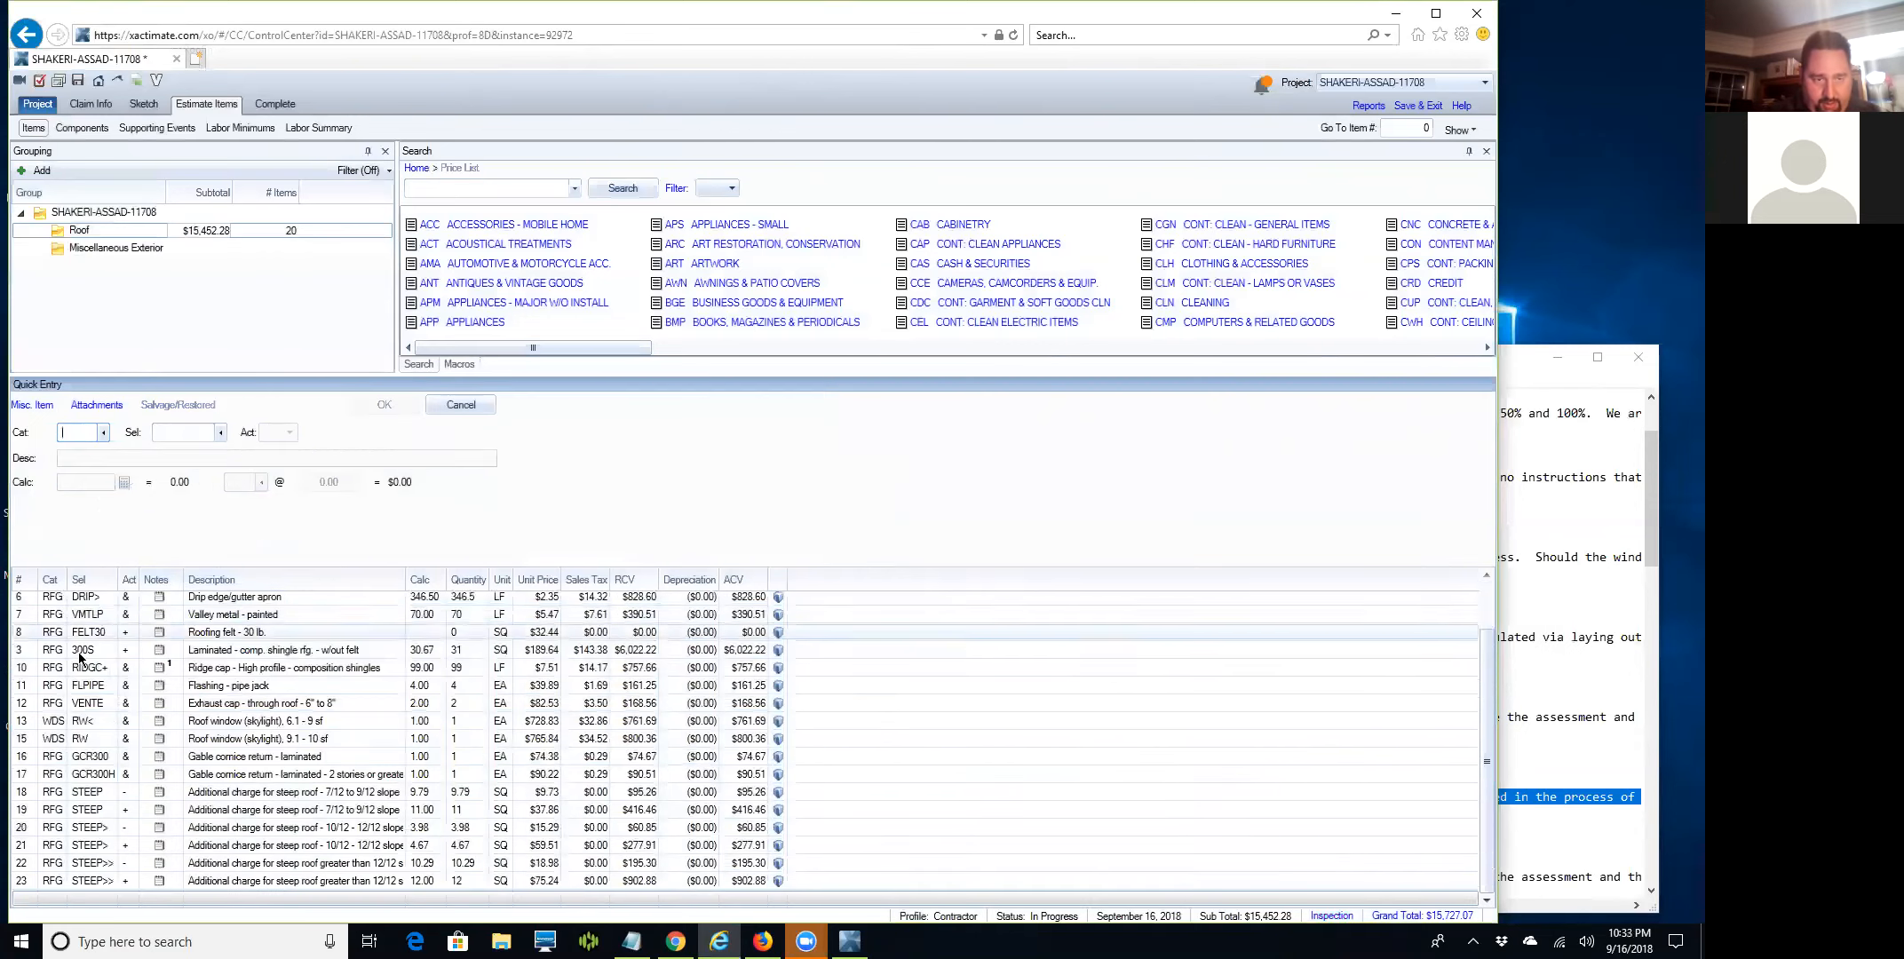
click(22, 632)
click(81, 482)
text(27.6)
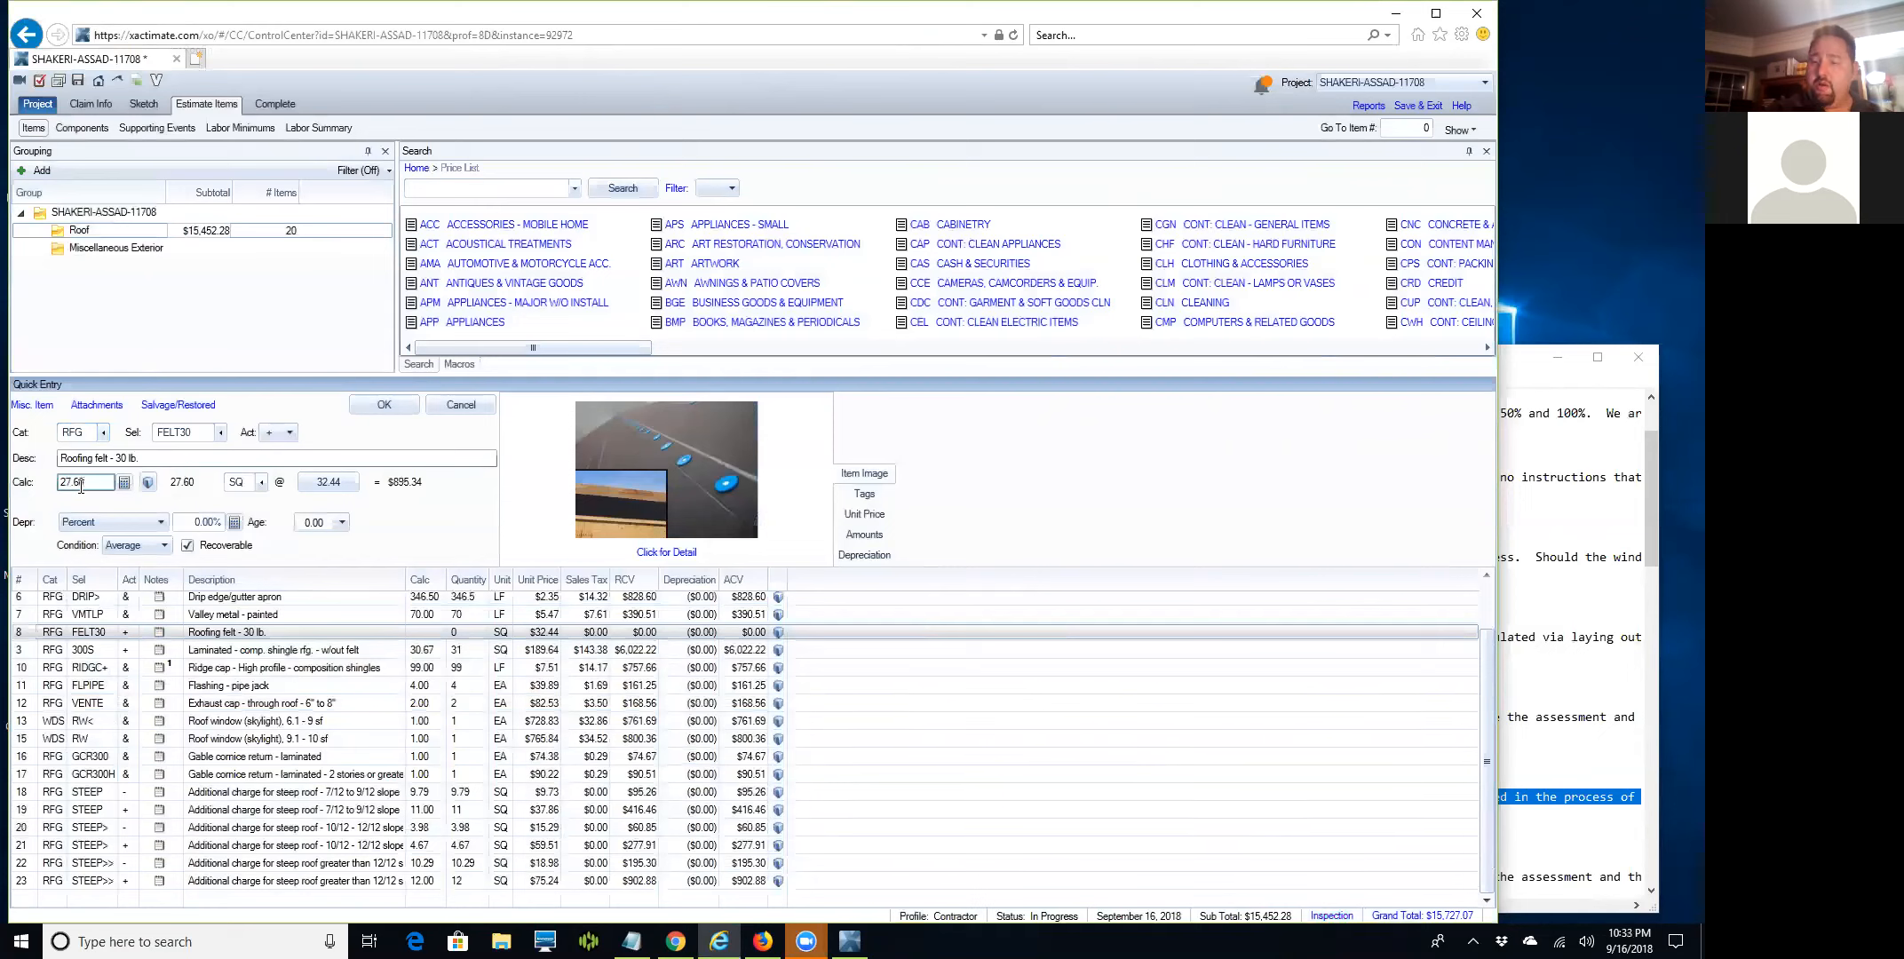
text(-12.51)
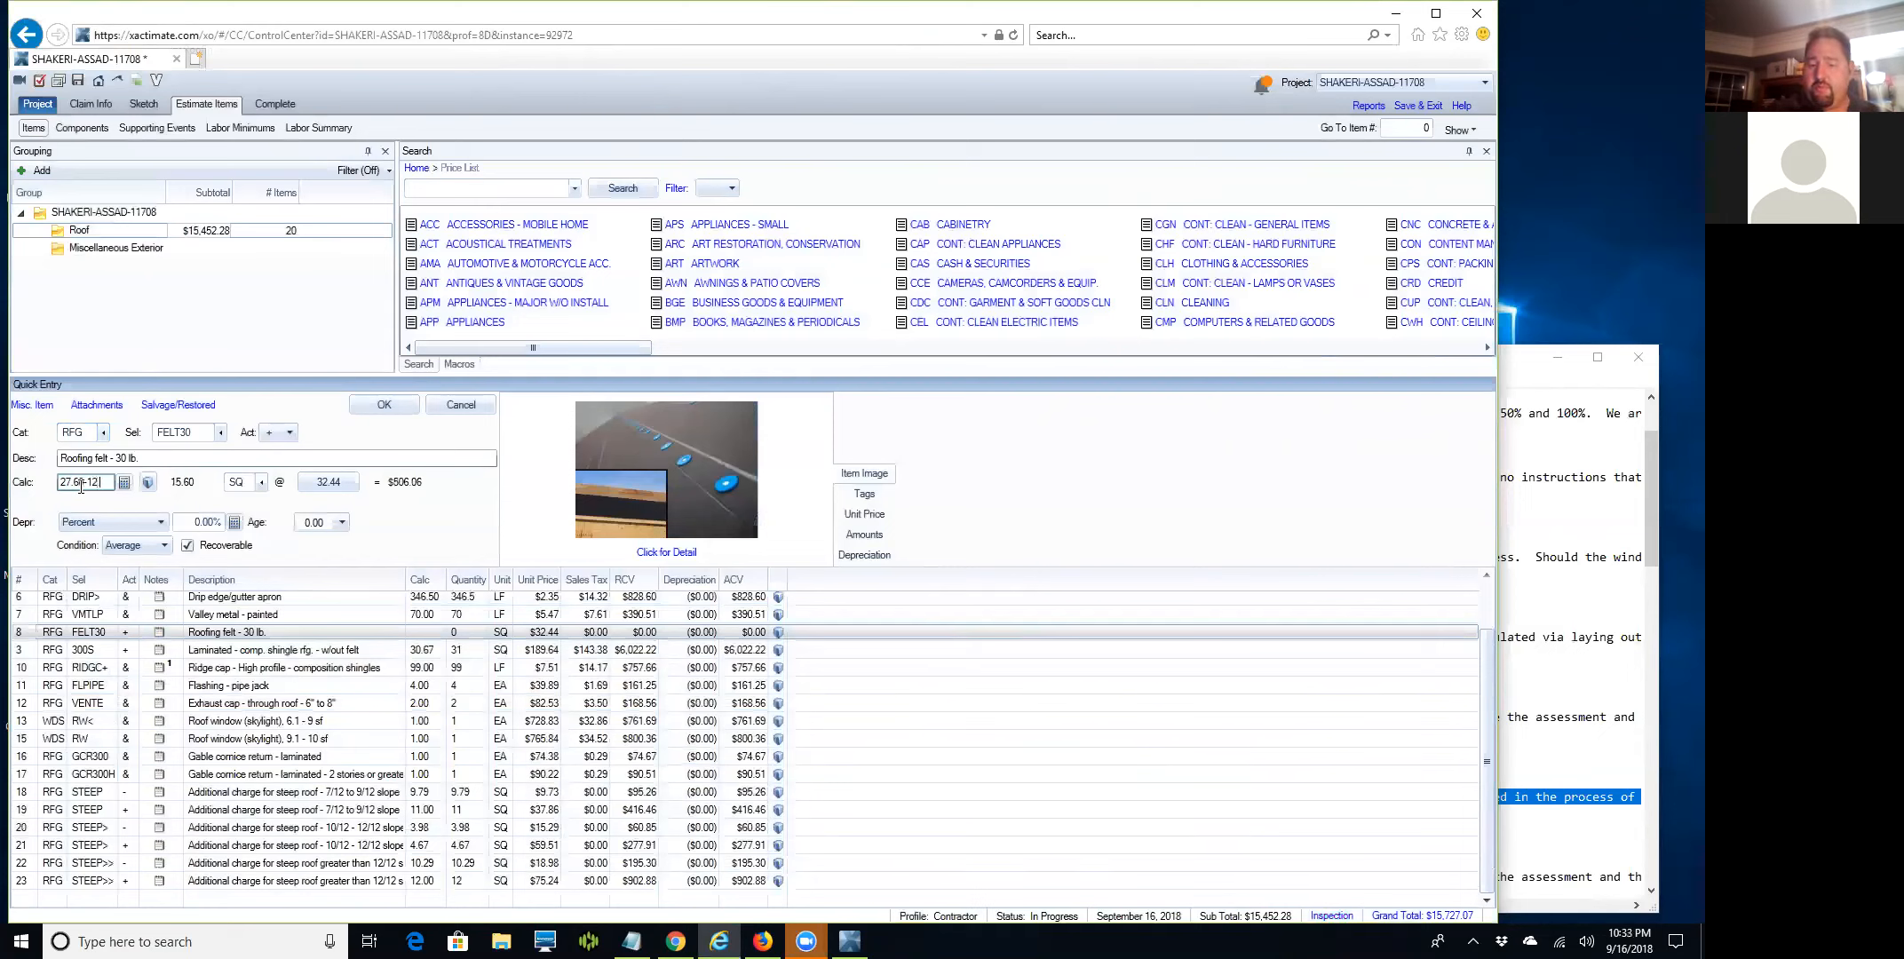
key(BackSpace)
key(BackSpace)
key(BackSpace)
key(BackSpace)
key(BackSpace)
key(BackSpace)
key(BackSpace)
key(BackSpace)
key(BackSpace)
key(BackSpace)
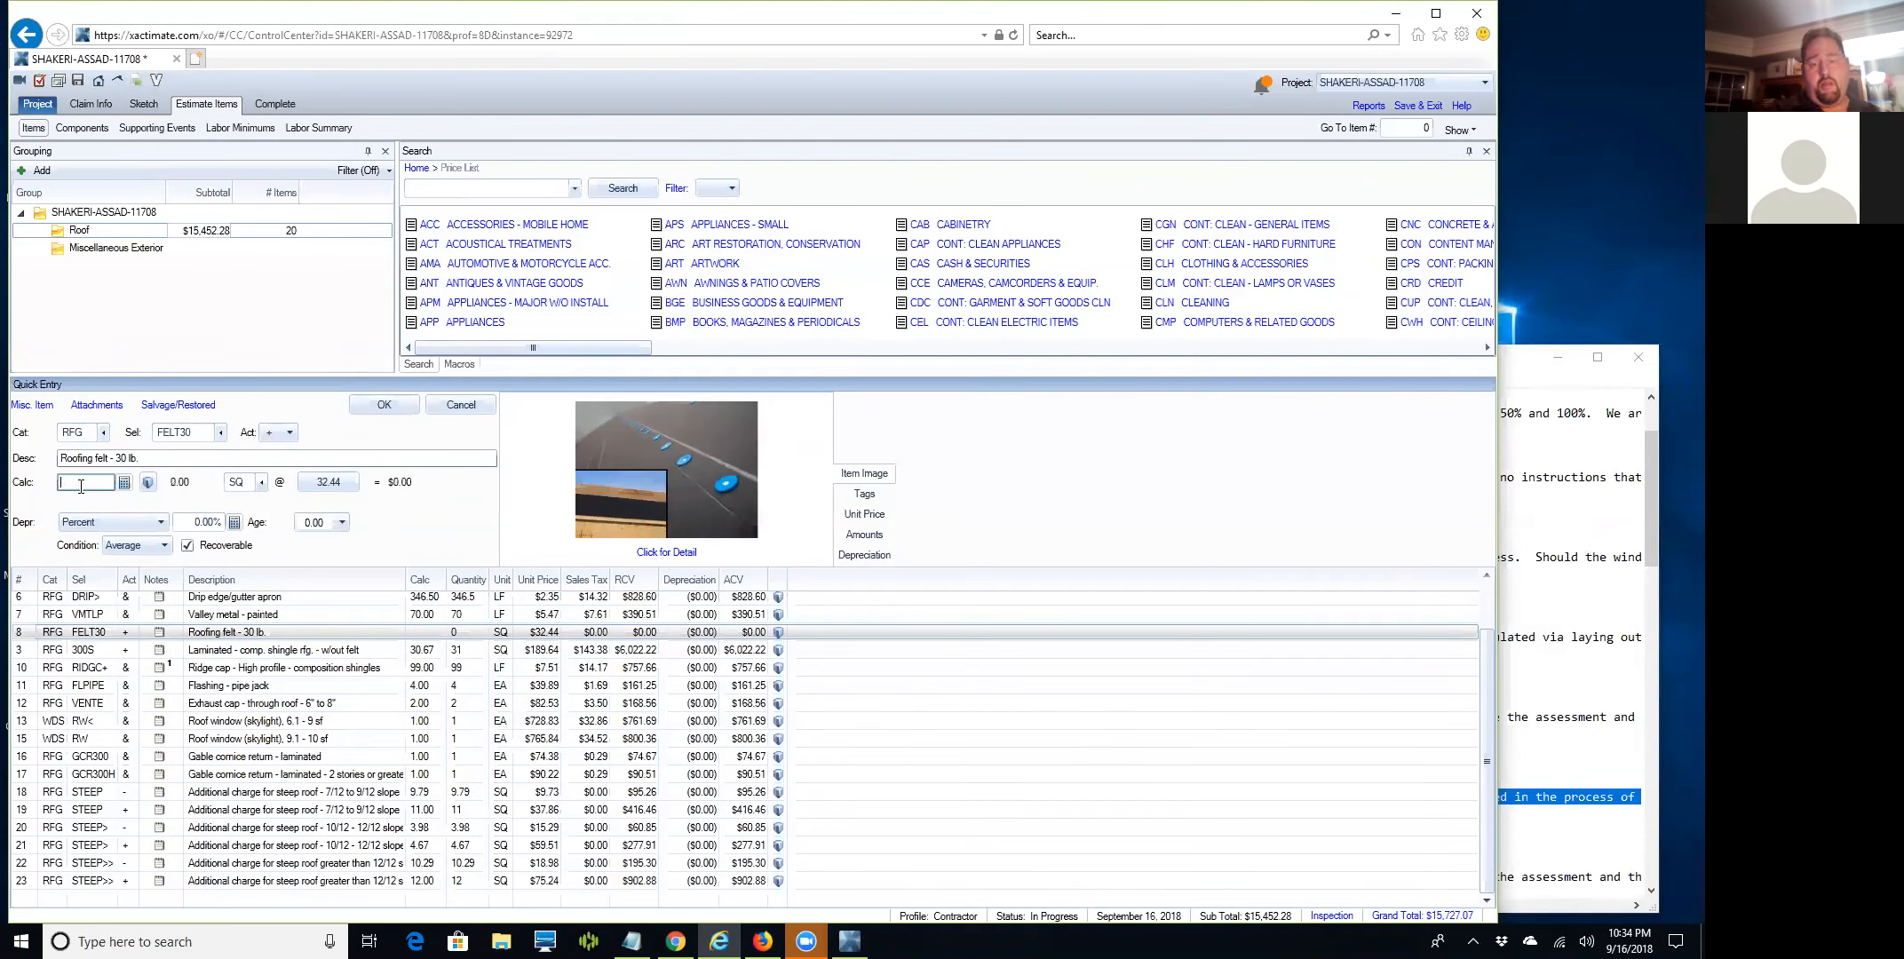
text(15.09)
key(Return)
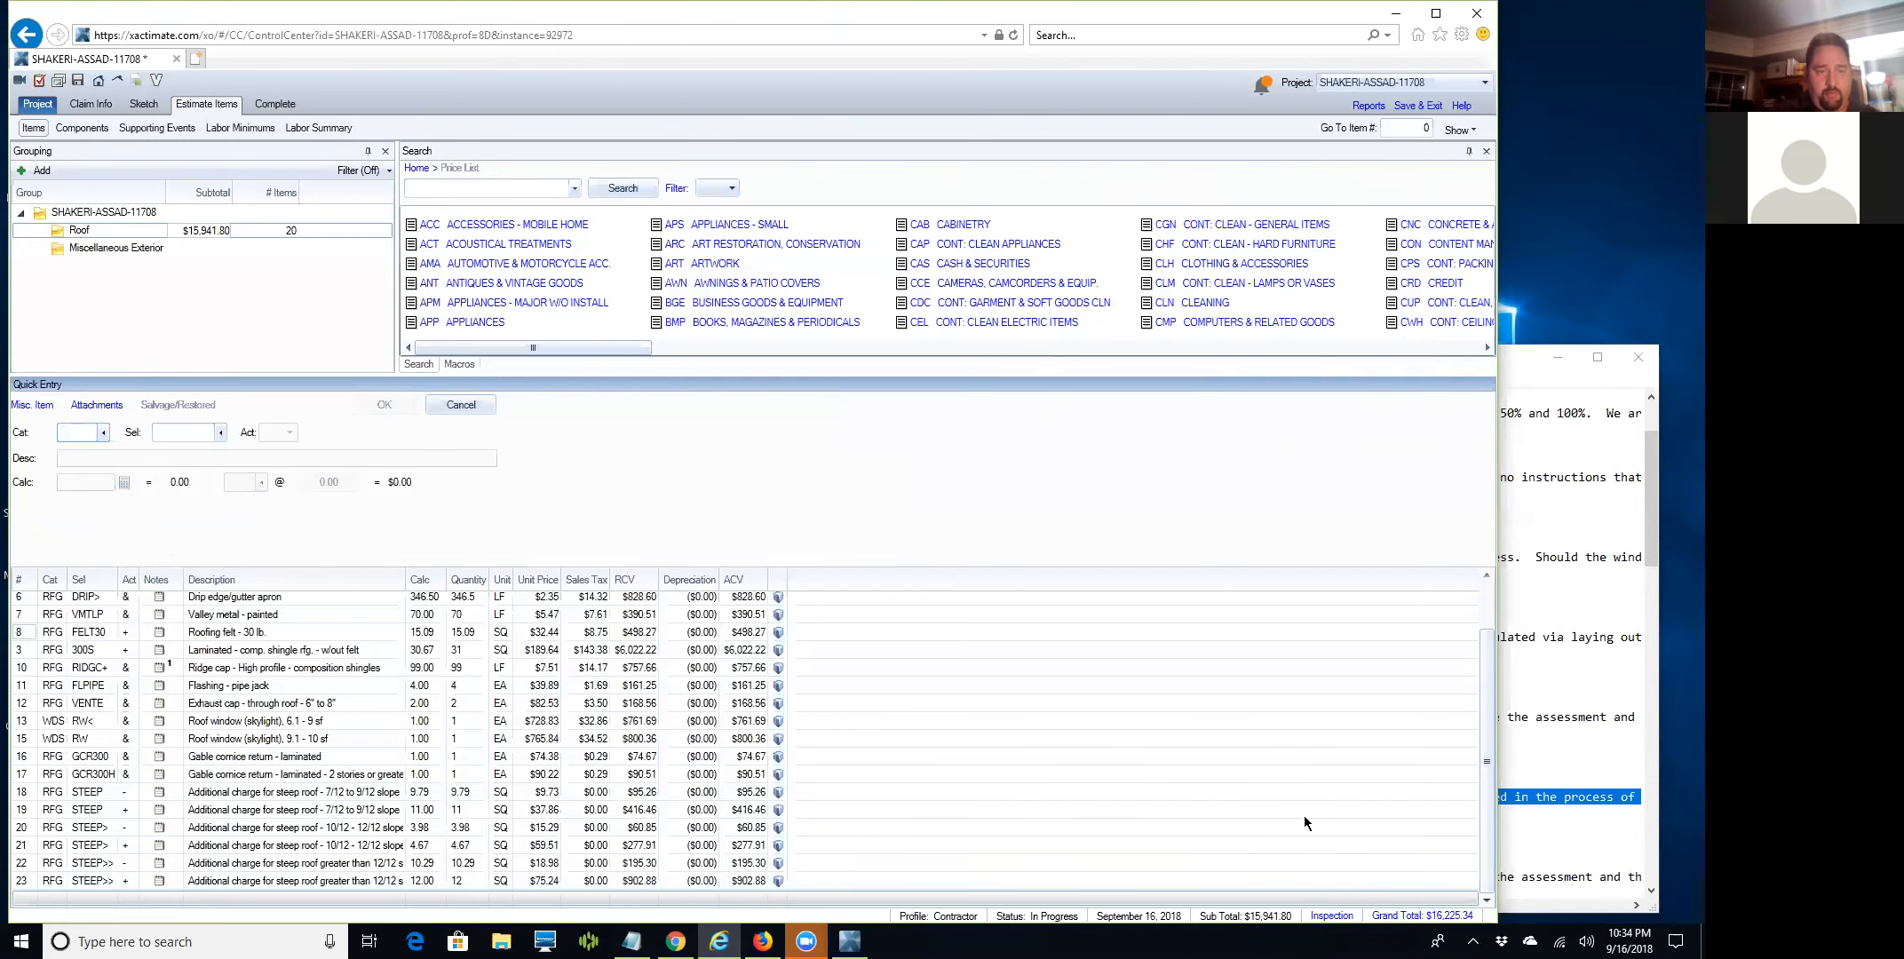
scroll(517, 711, up, 2)
scroll(528, 701, down, 2)
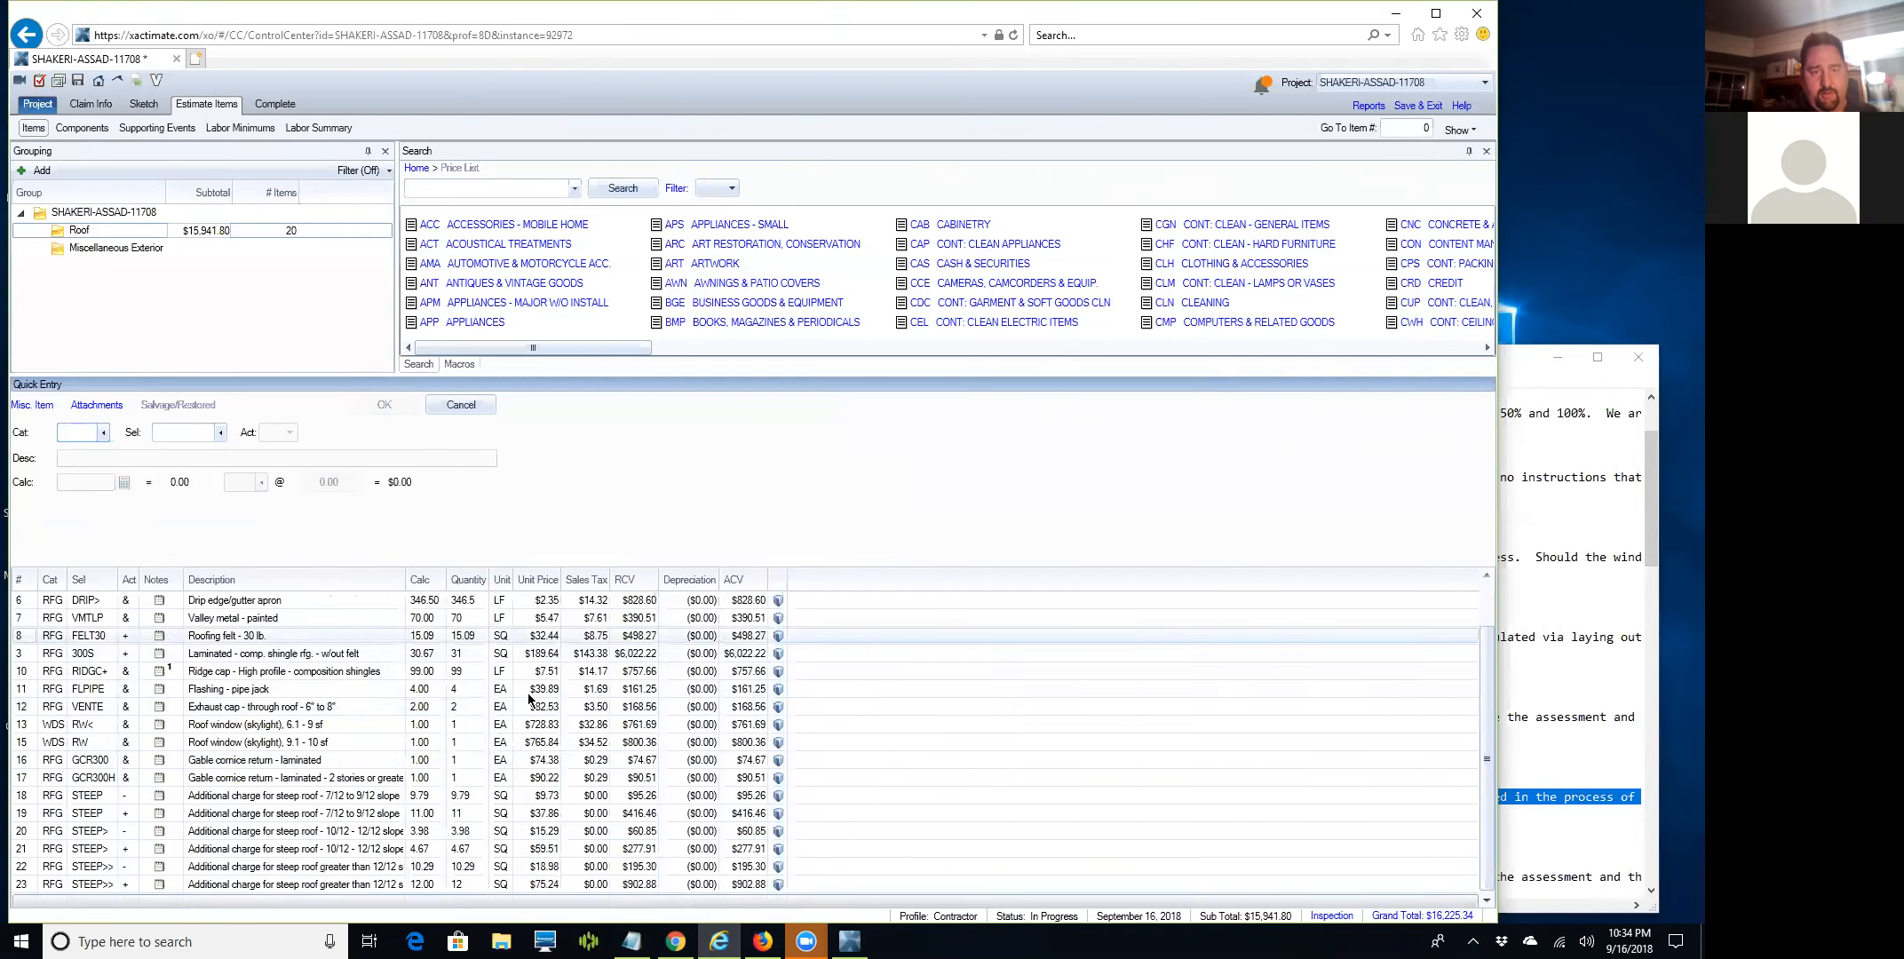
scroll(528, 694, up, 1)
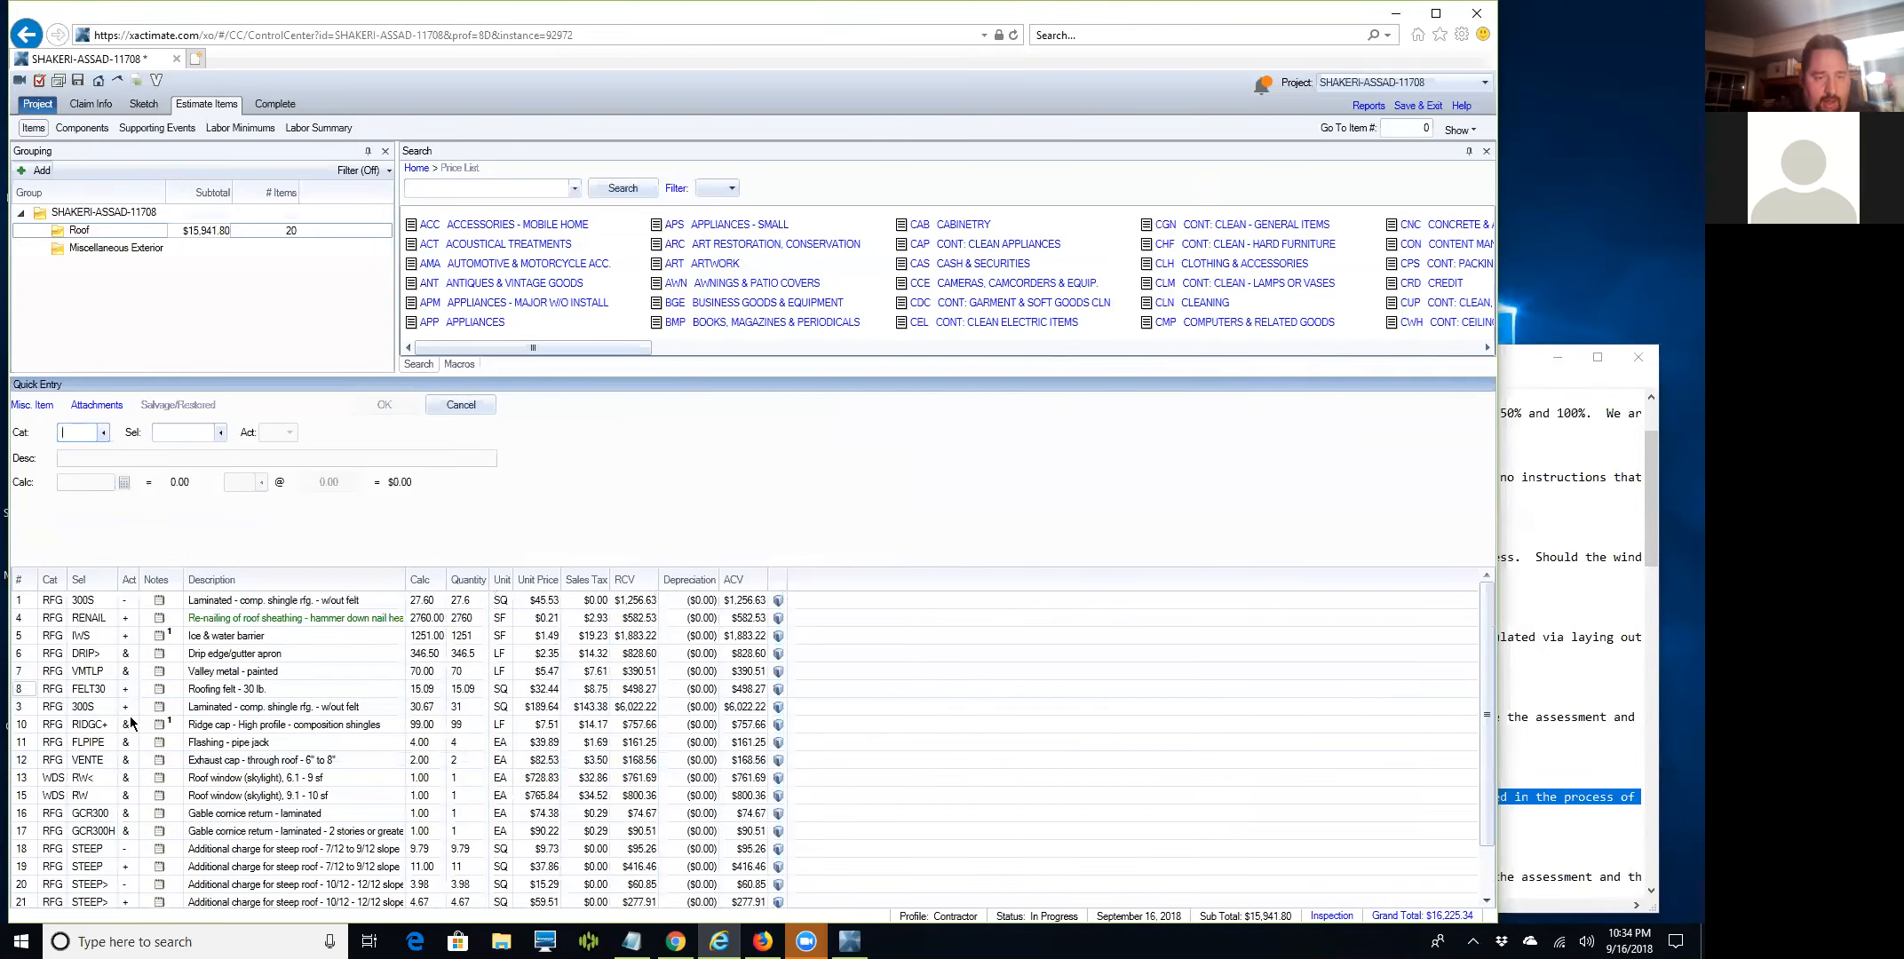
Stop applying the $464.00 roofing and $139.63 skylight labor minimums, then return to Items.
click(27, 709)
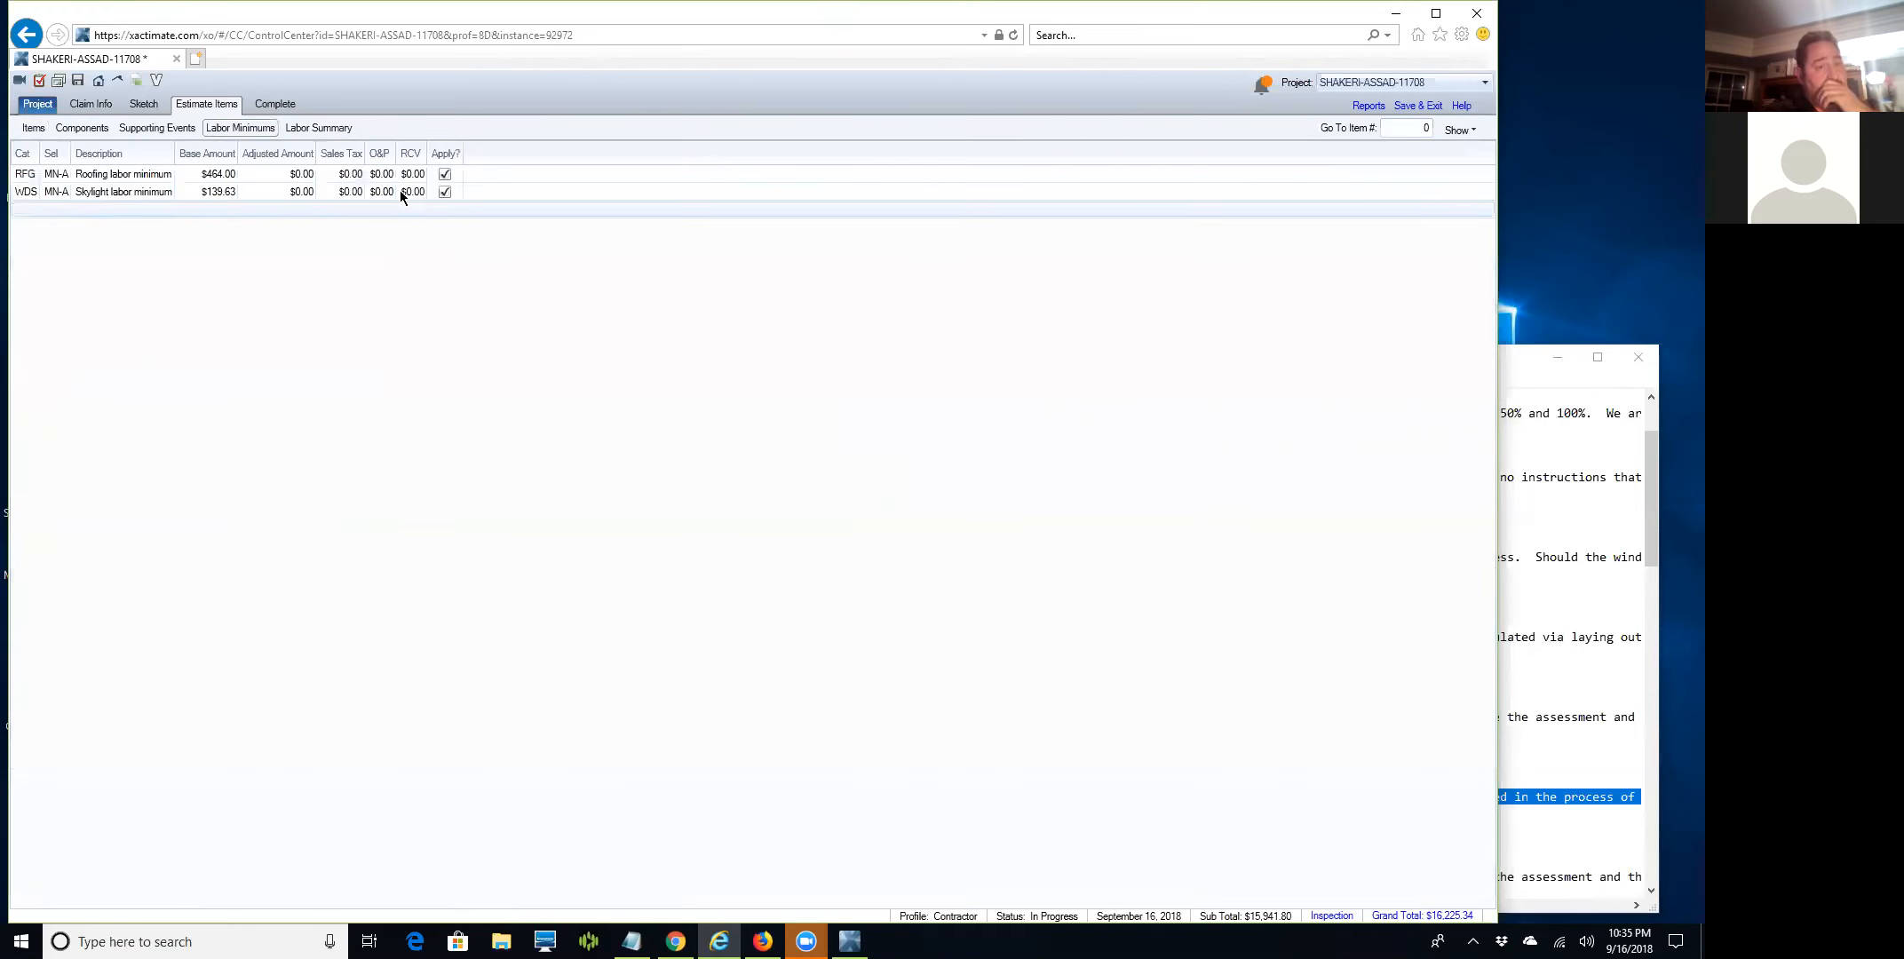
click(445, 174)
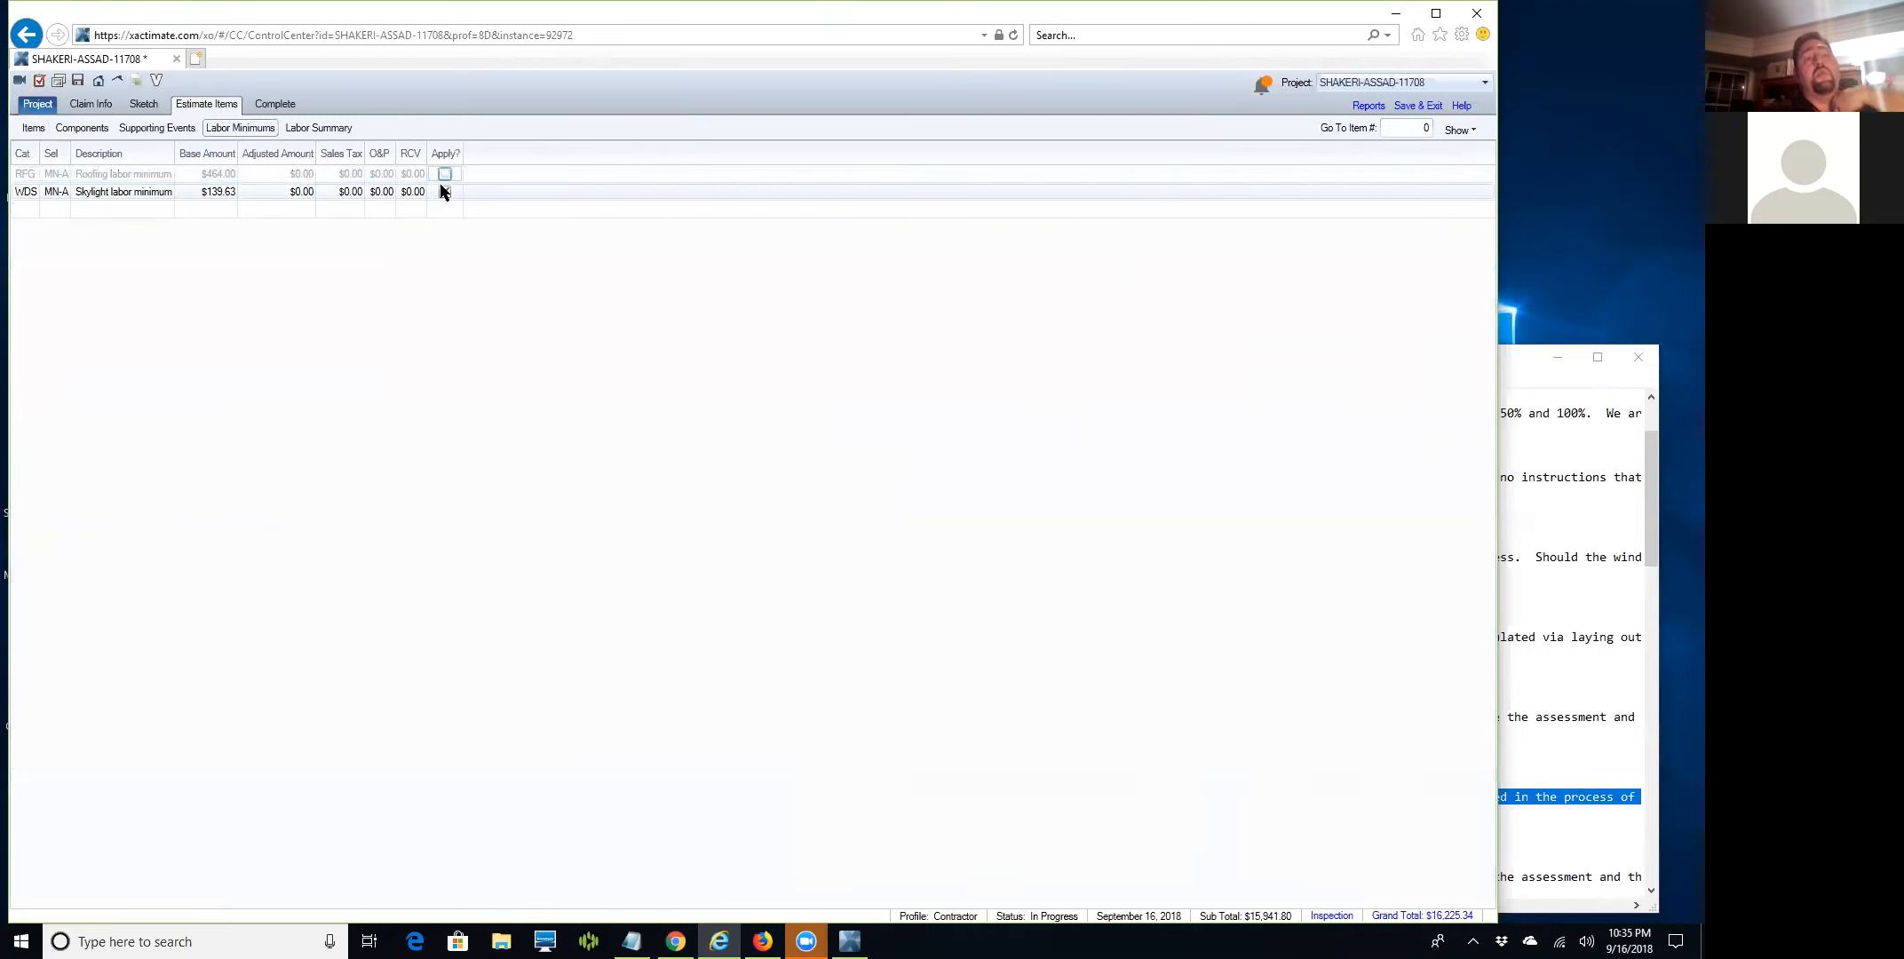
click(445, 191)
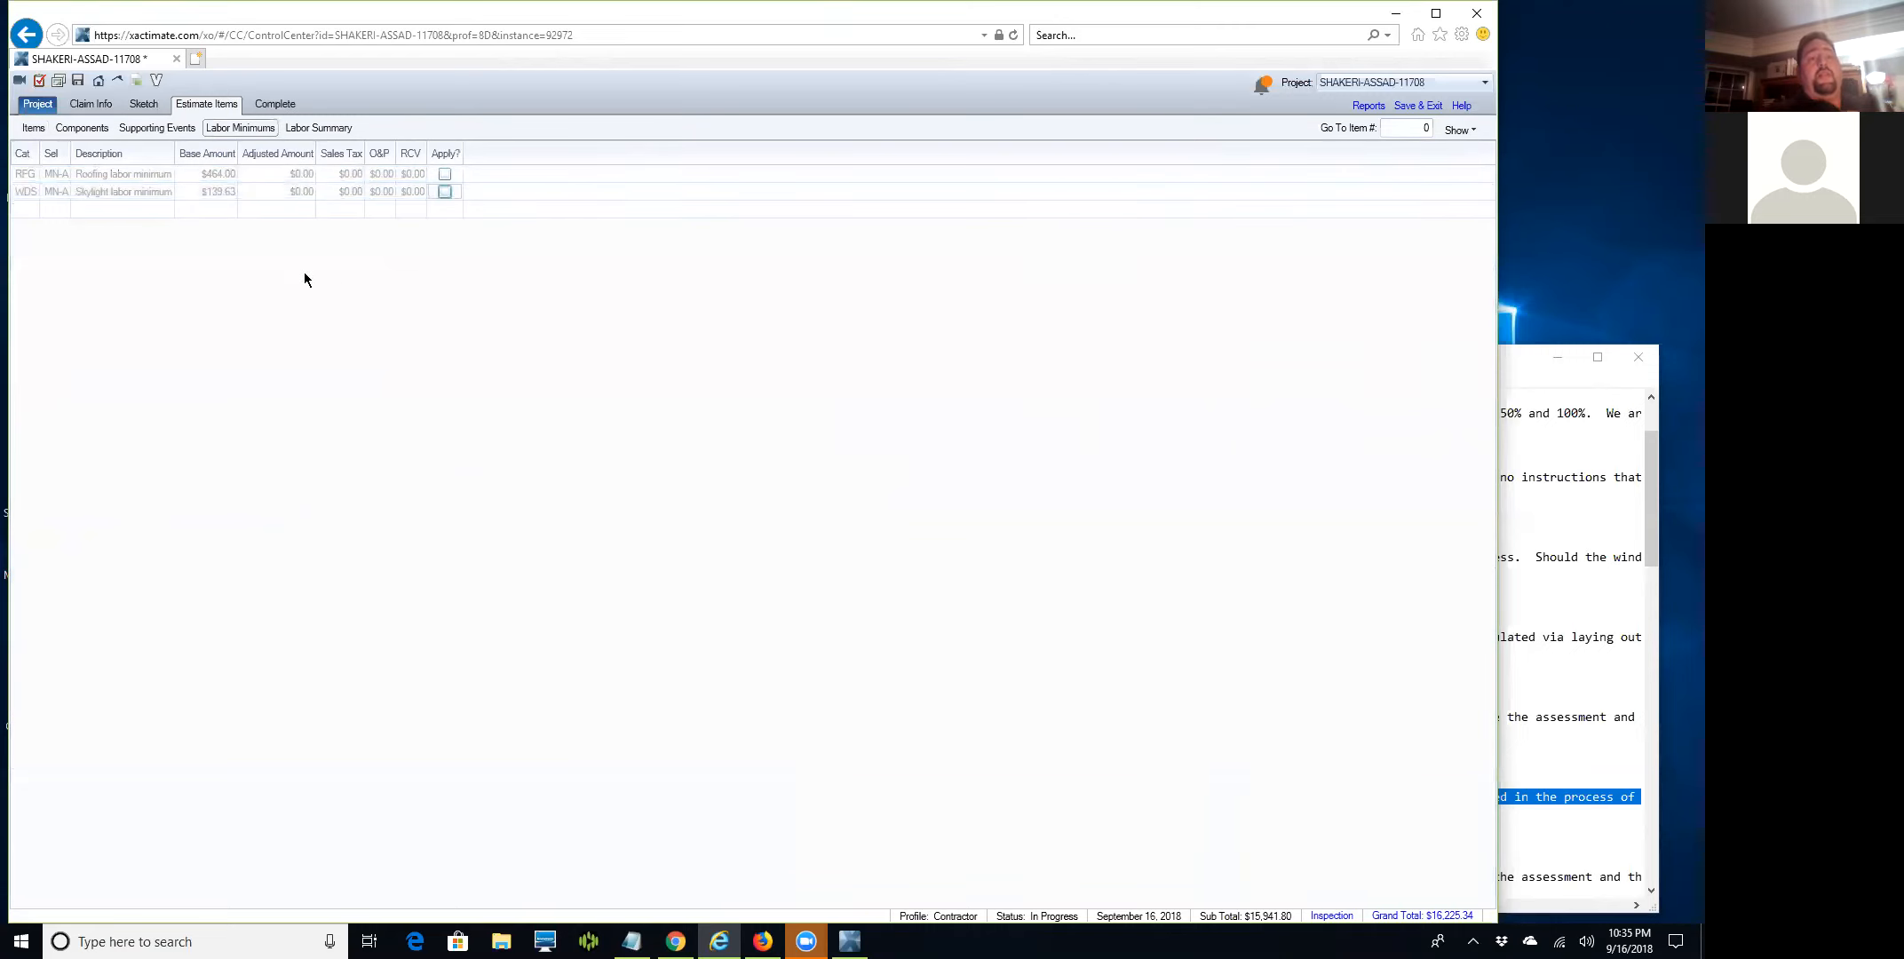
click(33, 129)
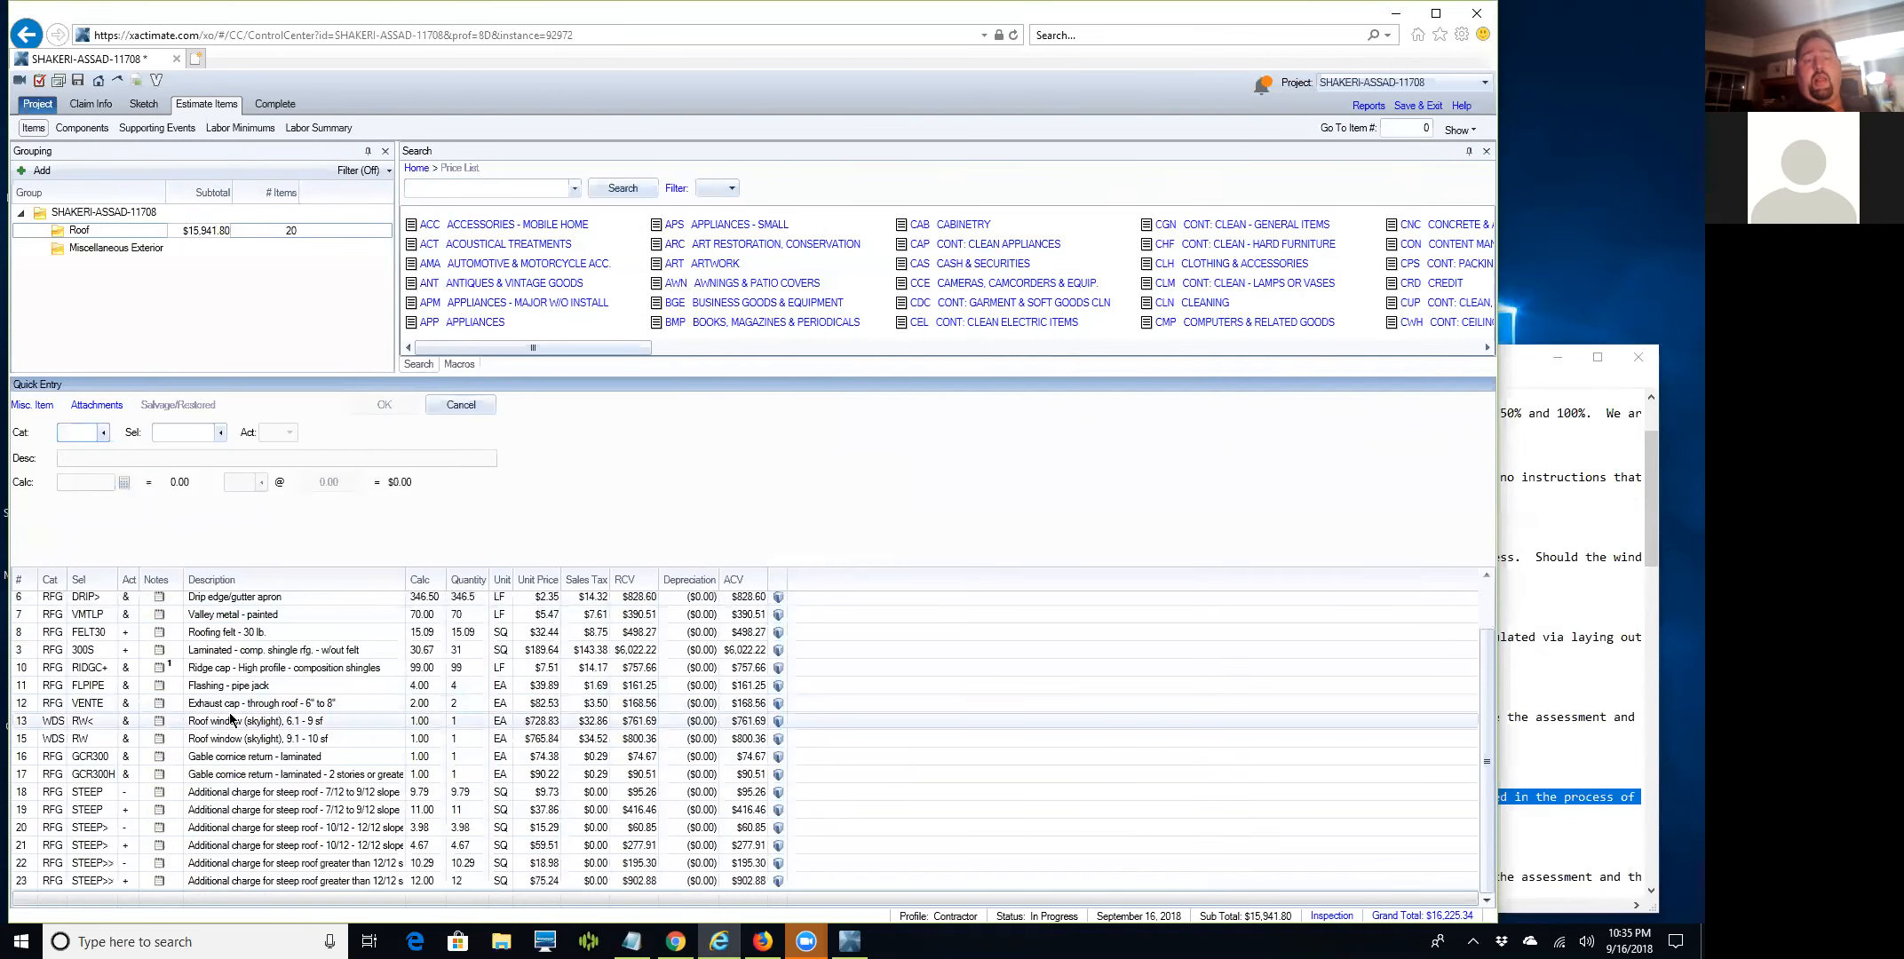
scroll(229, 699, up, 1)
scroll(231, 700, down, 1)
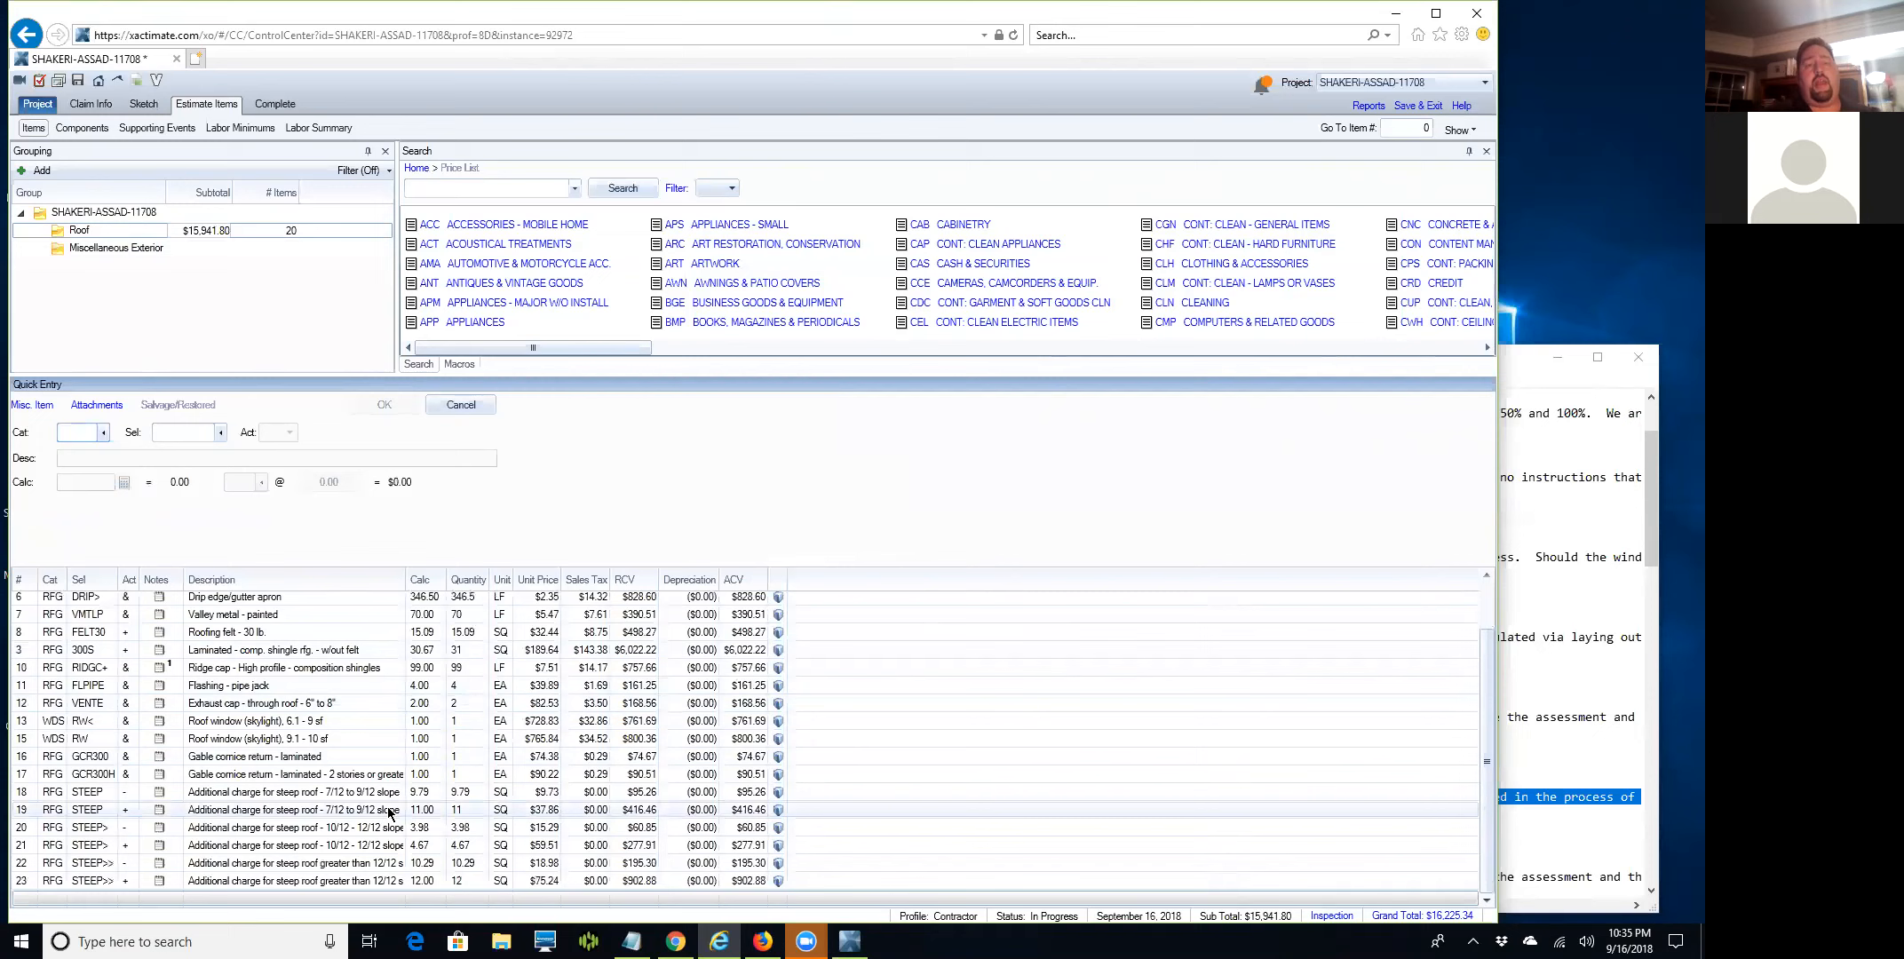
scroll(387, 806, up, 1)
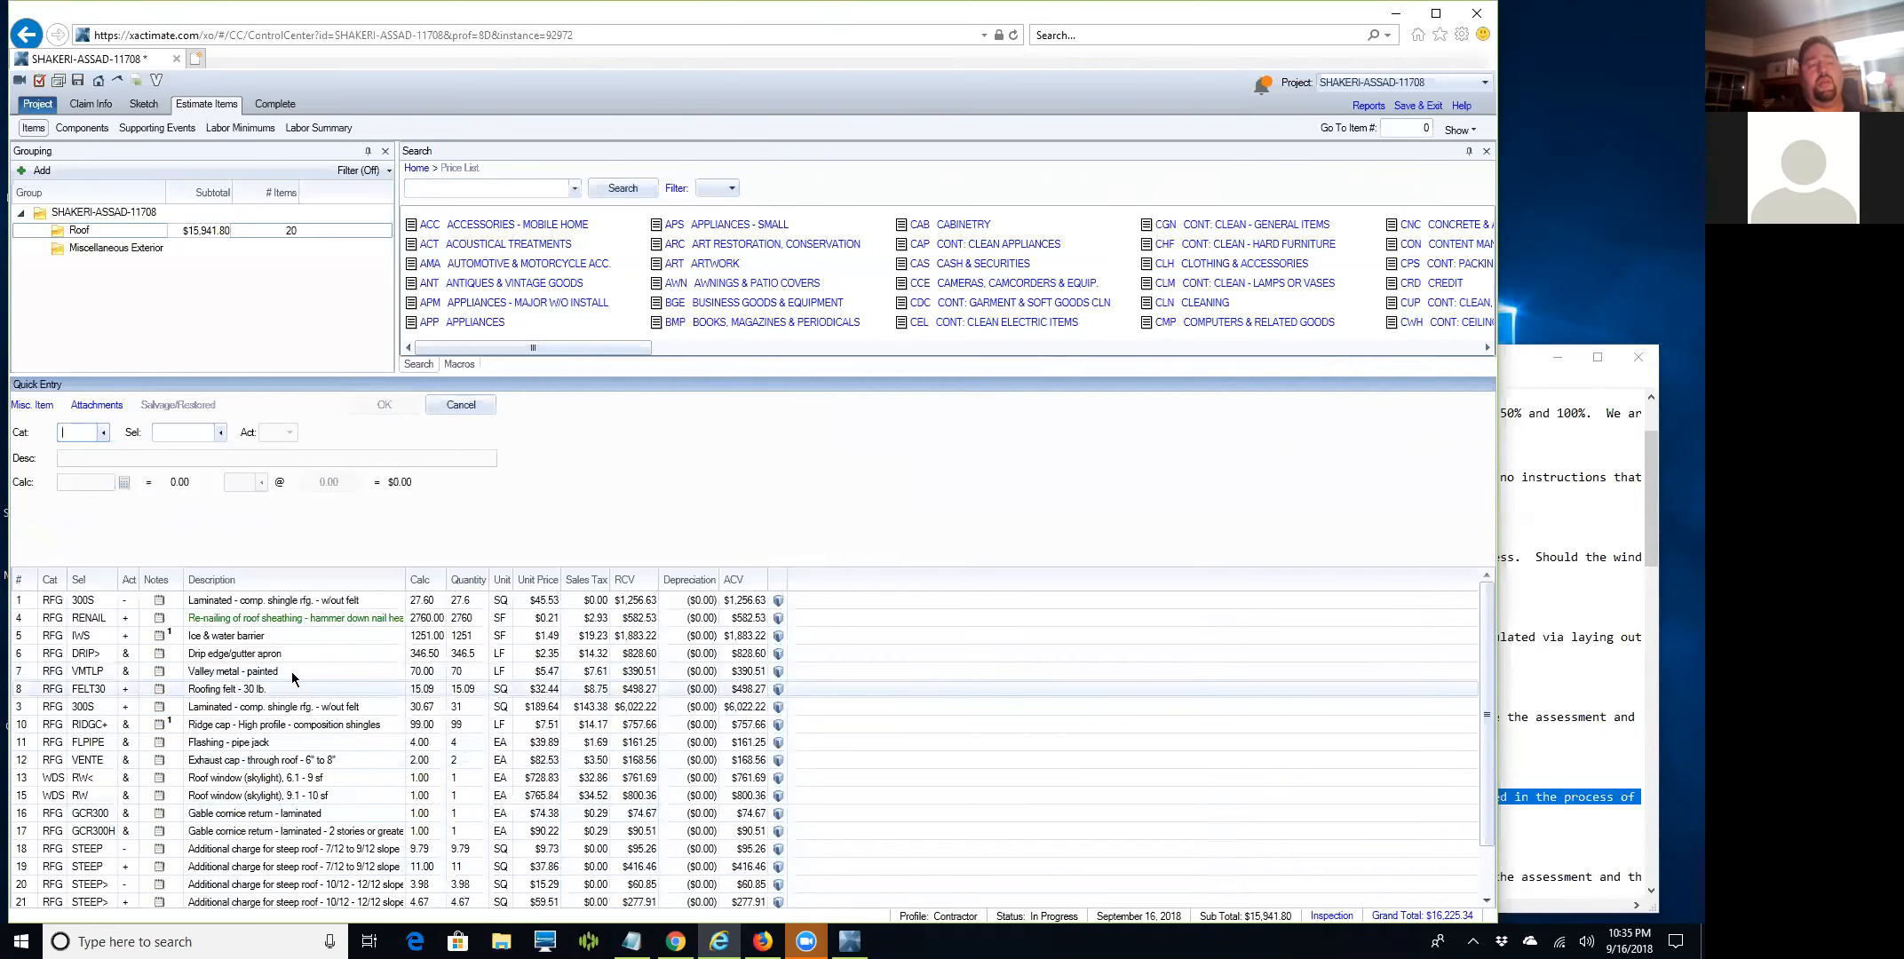
scroll(312, 735, down, 1)
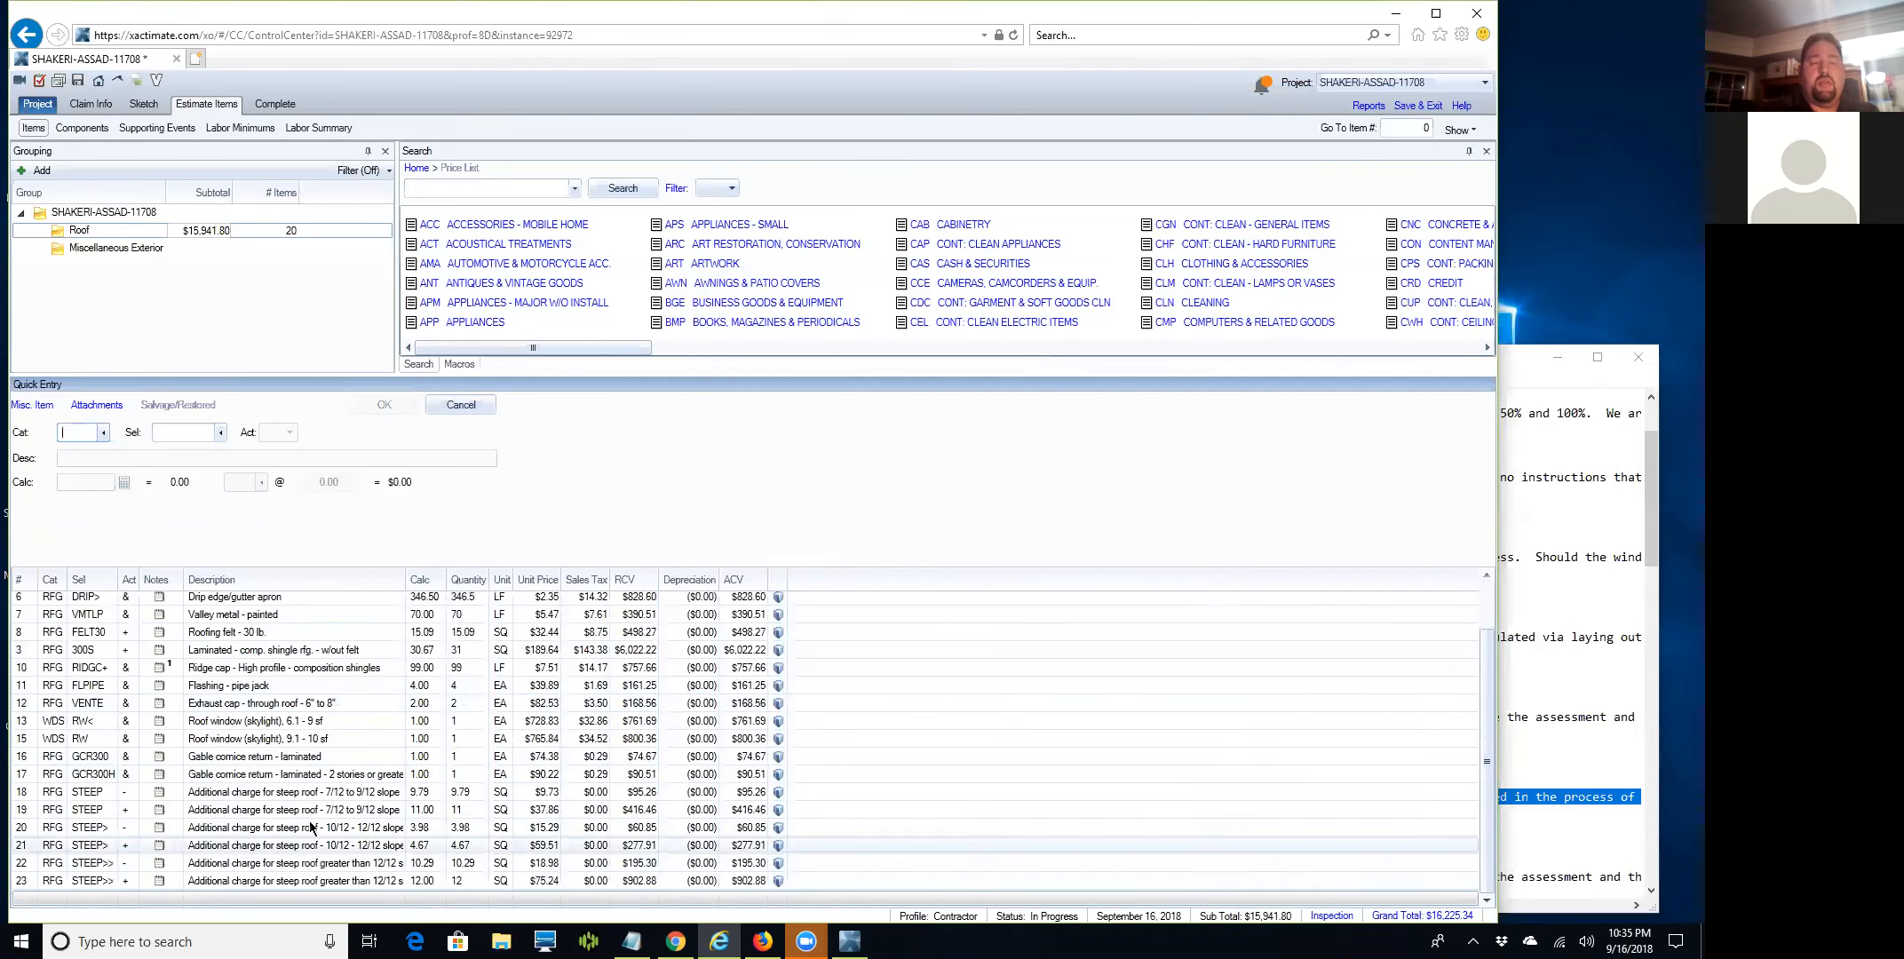
scroll(329, 751, up, 1)
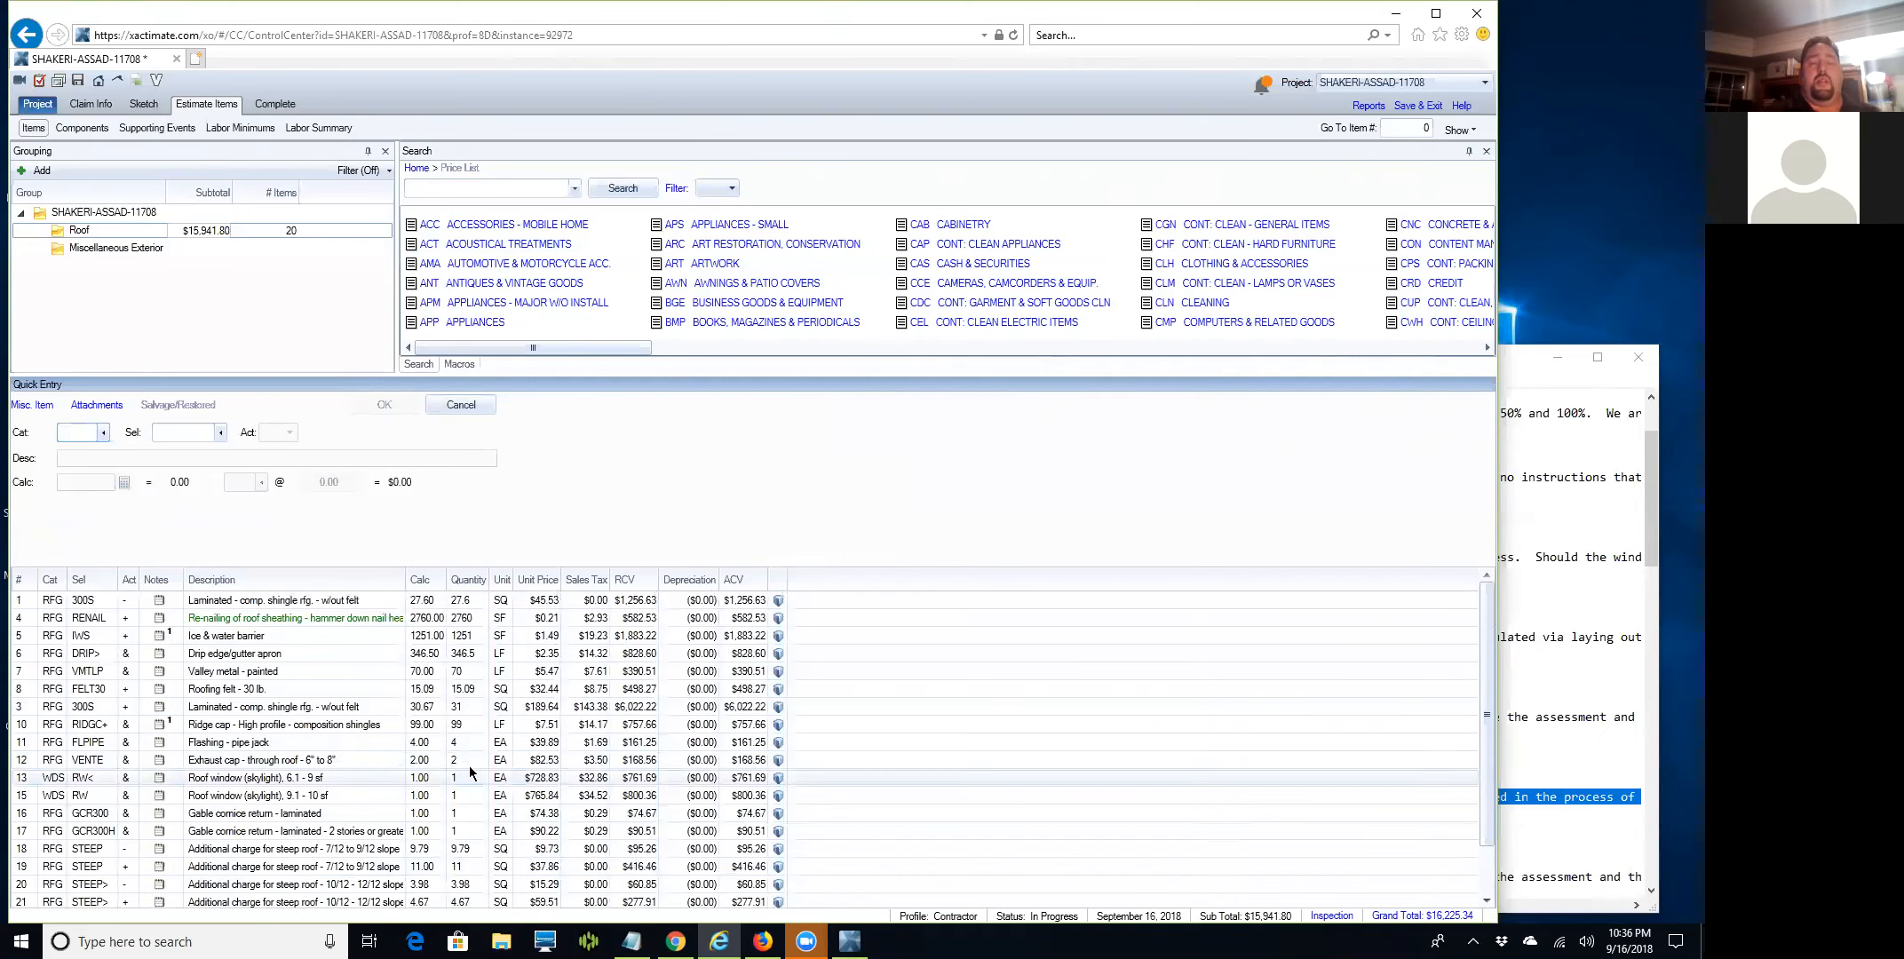
Change the estimate status to Completed, accepting line resequencing and dismissing the upload warning.
click(271, 103)
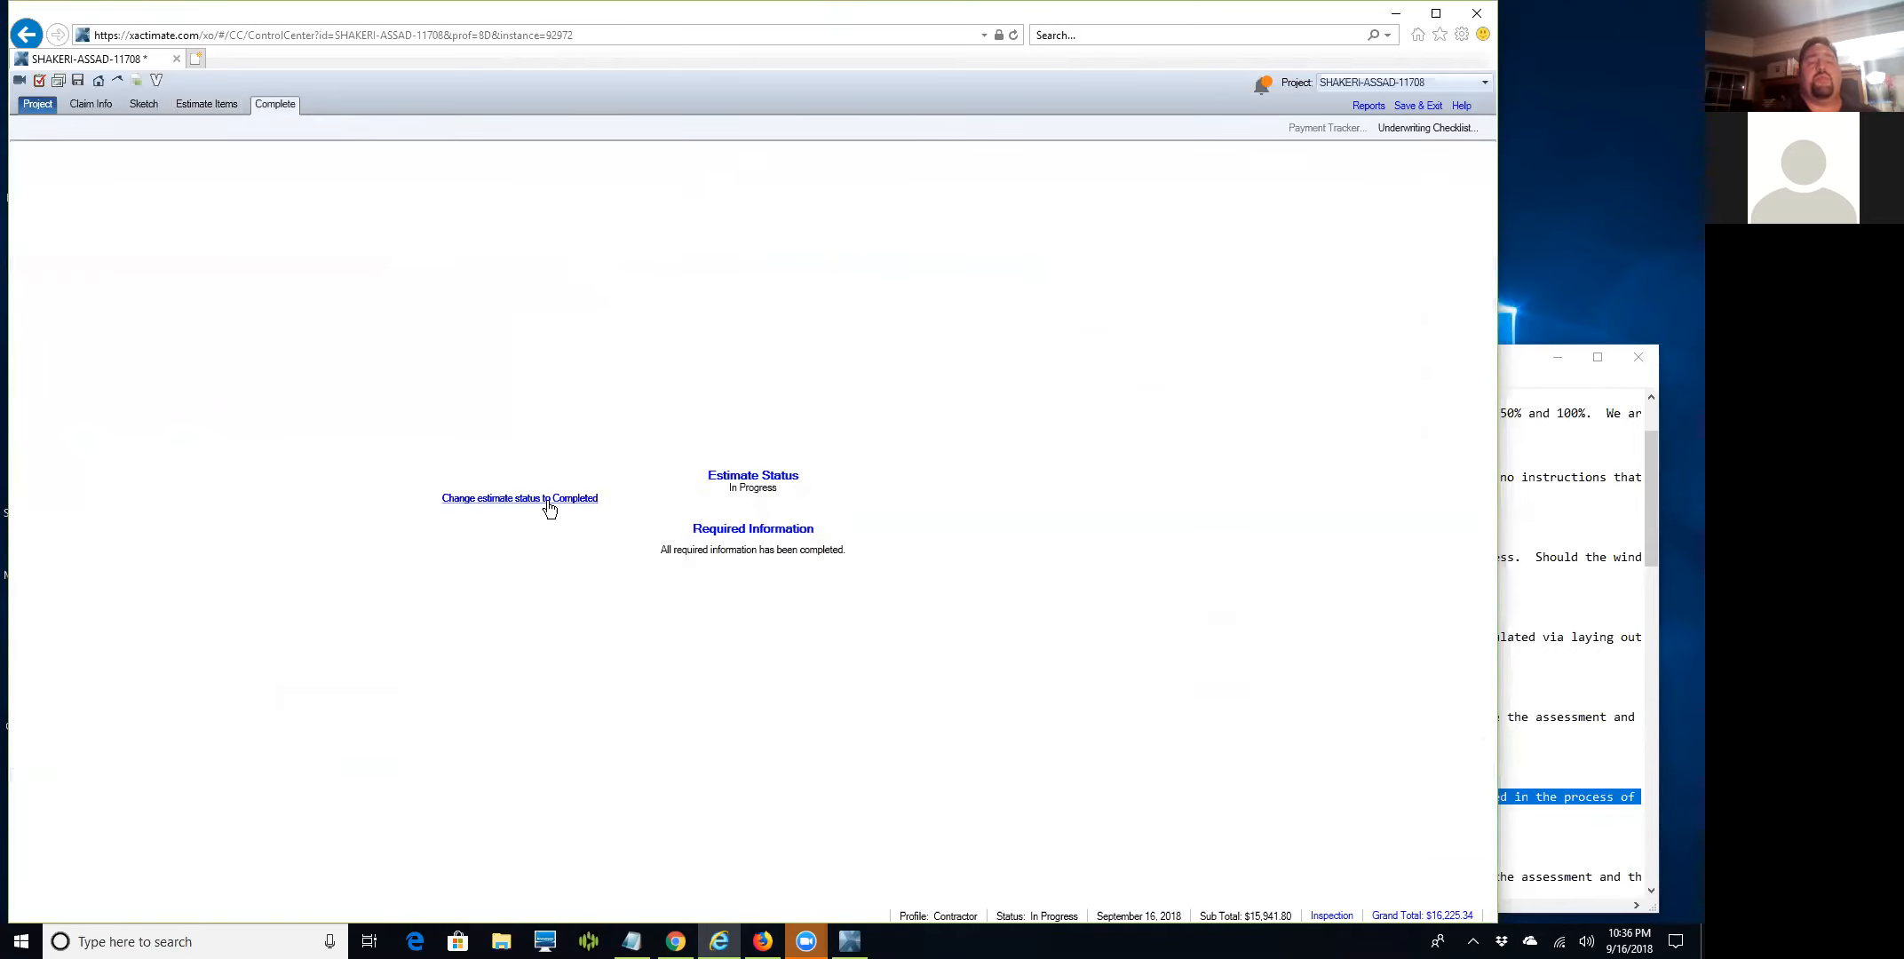
click(548, 503)
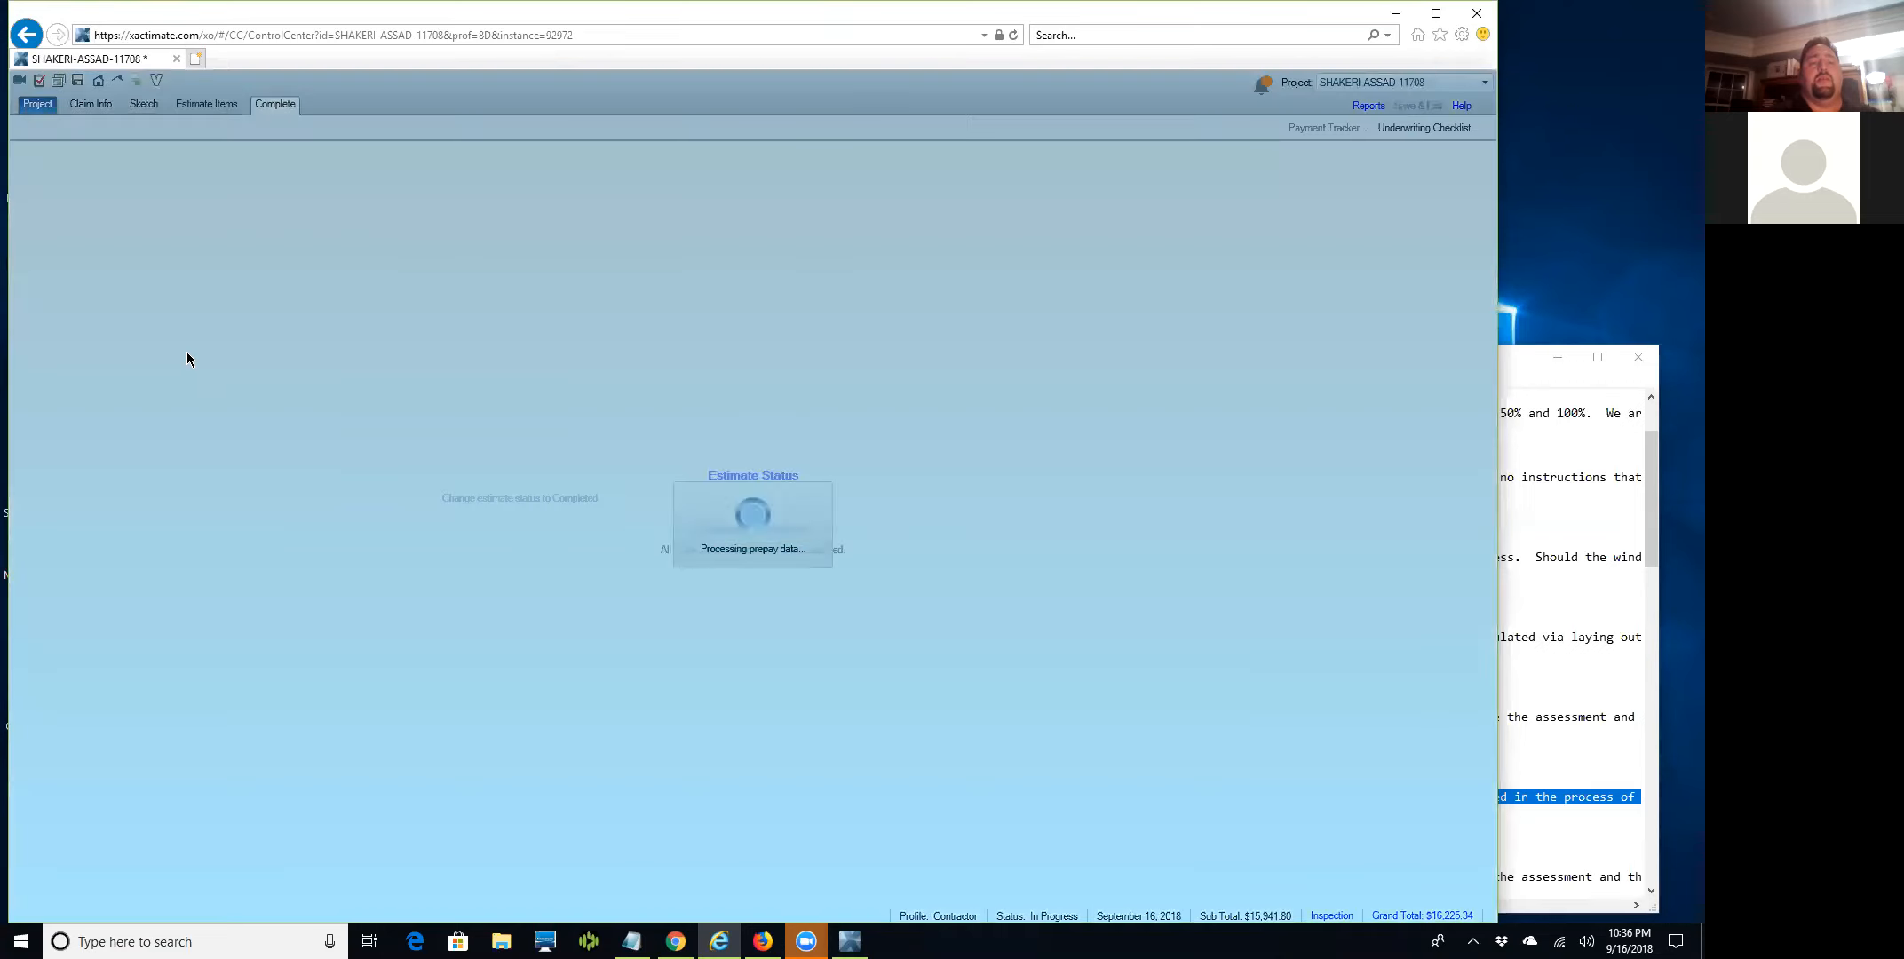
click(716, 524)
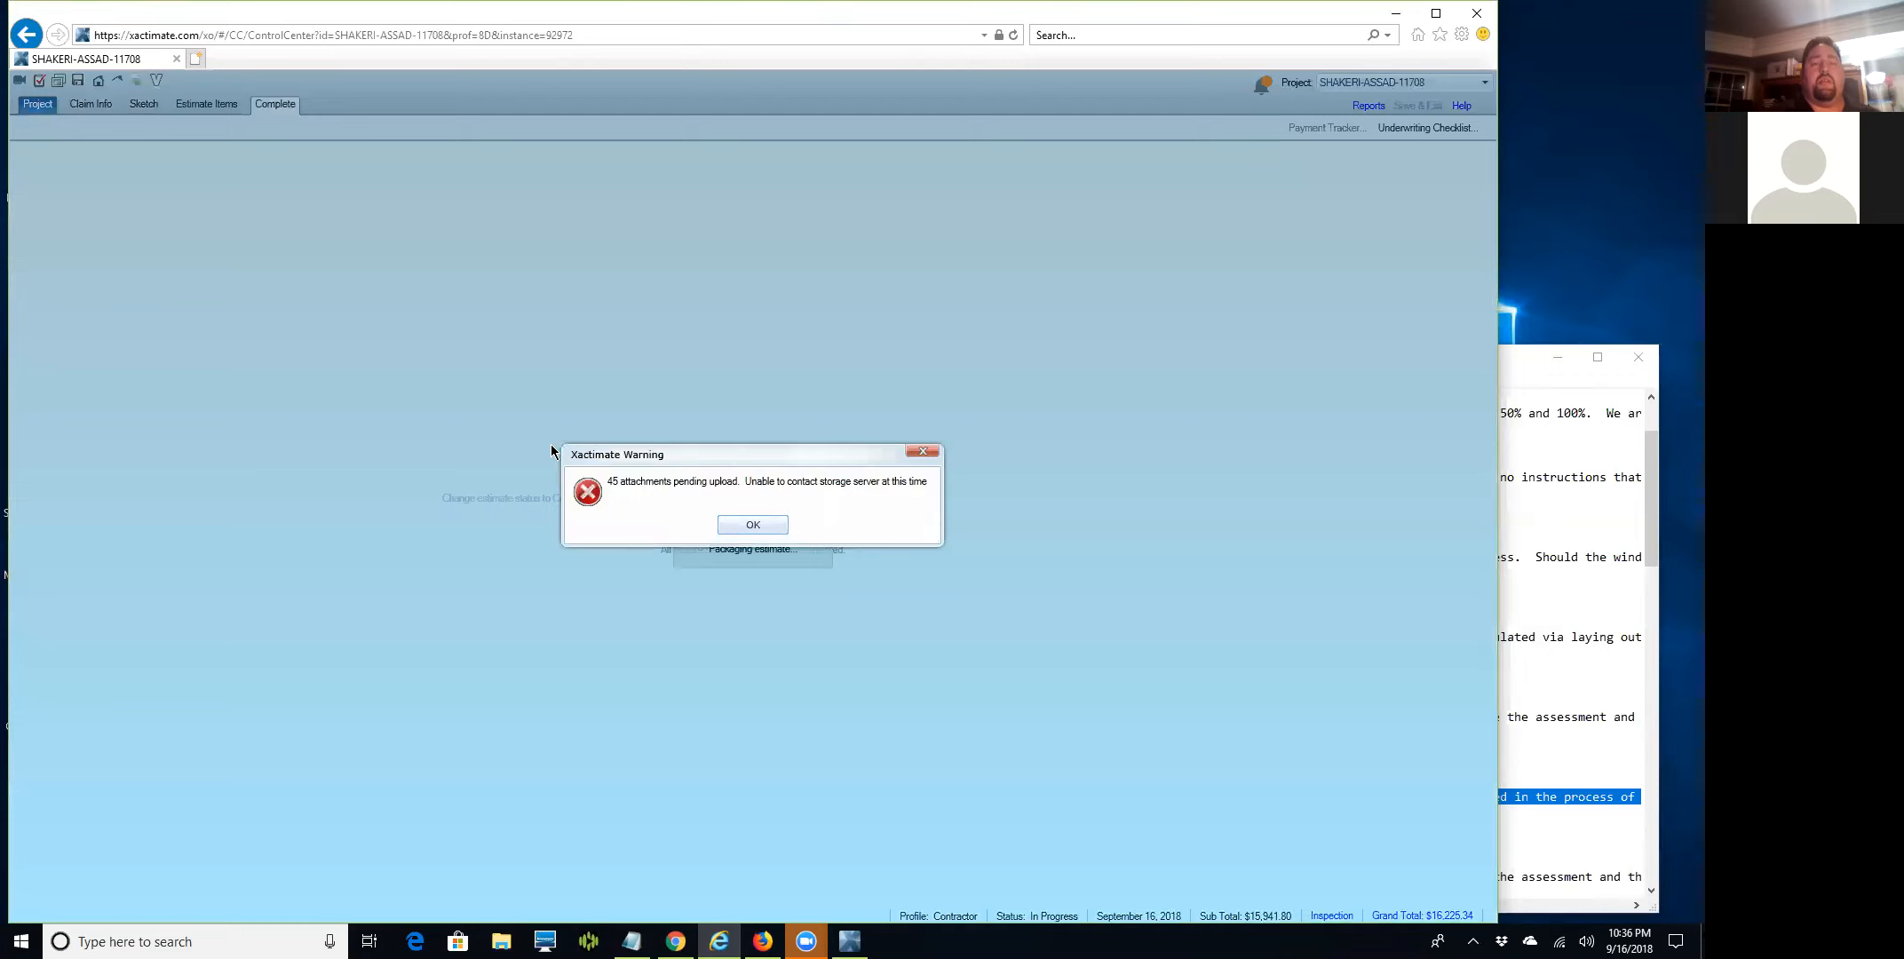
click(759, 523)
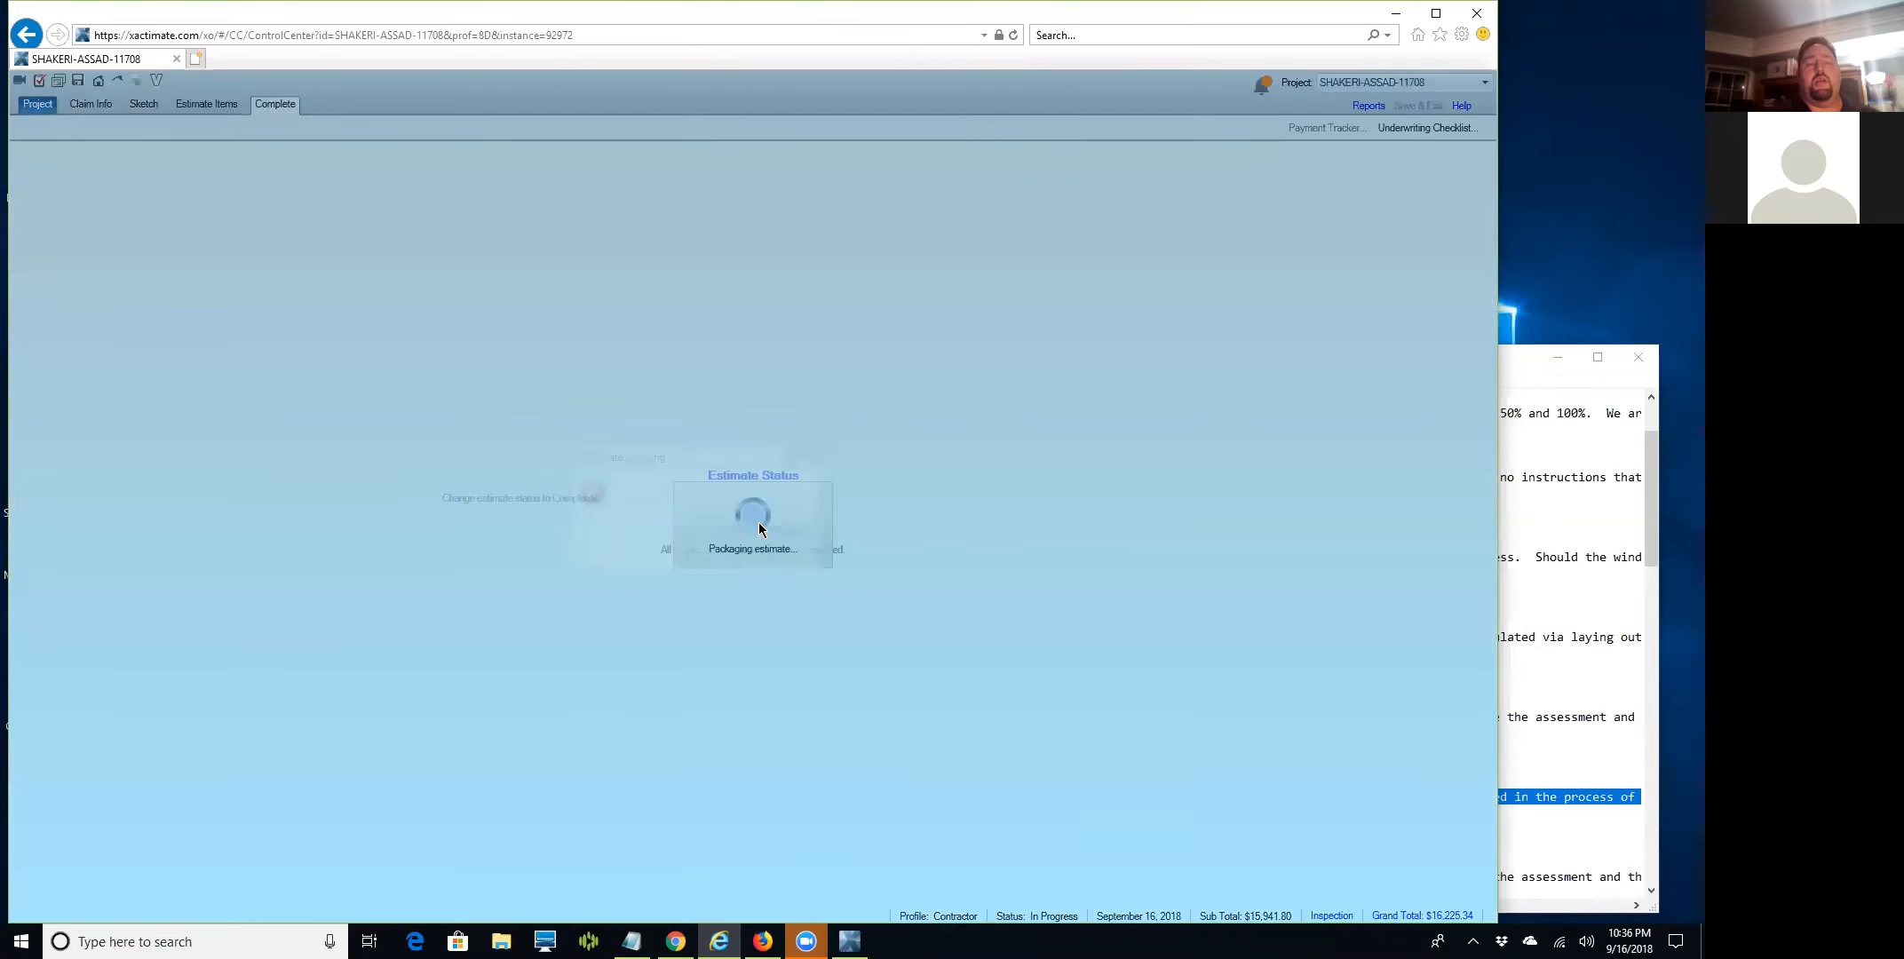
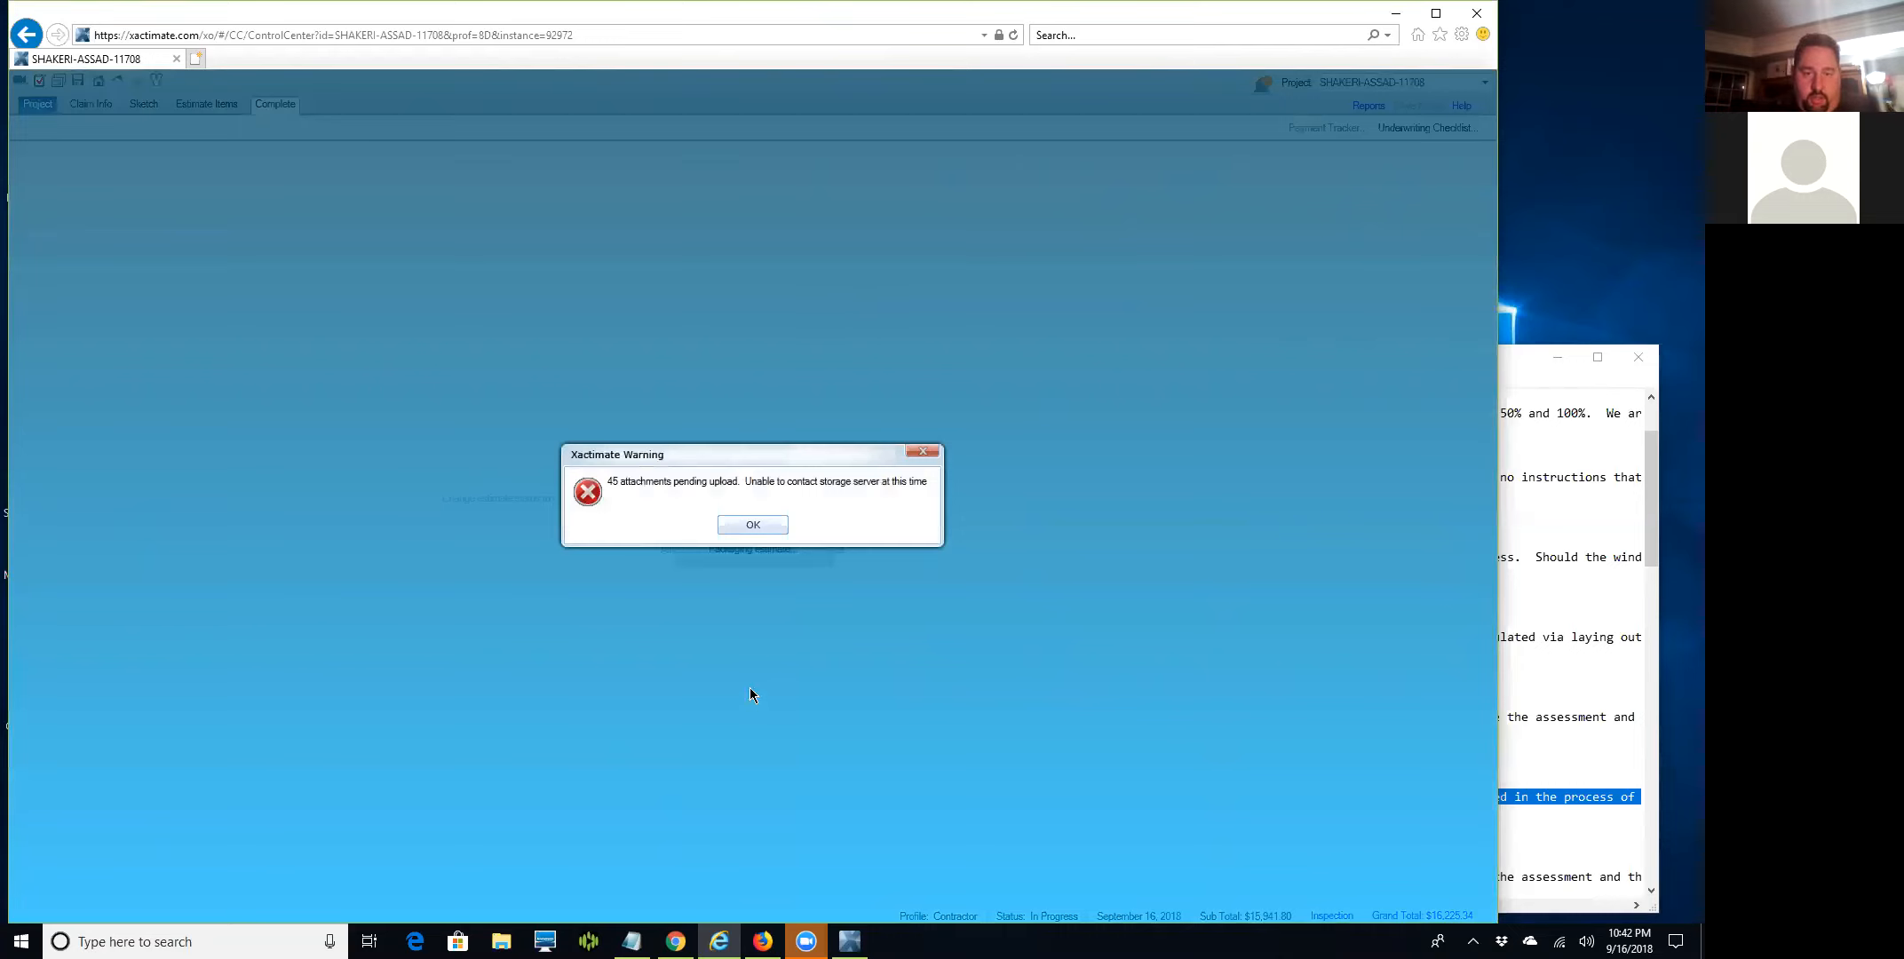
Dismiss the 45-attachments pending-upload warning to reveal the 18 unassigned roofing images.
click(738, 530)
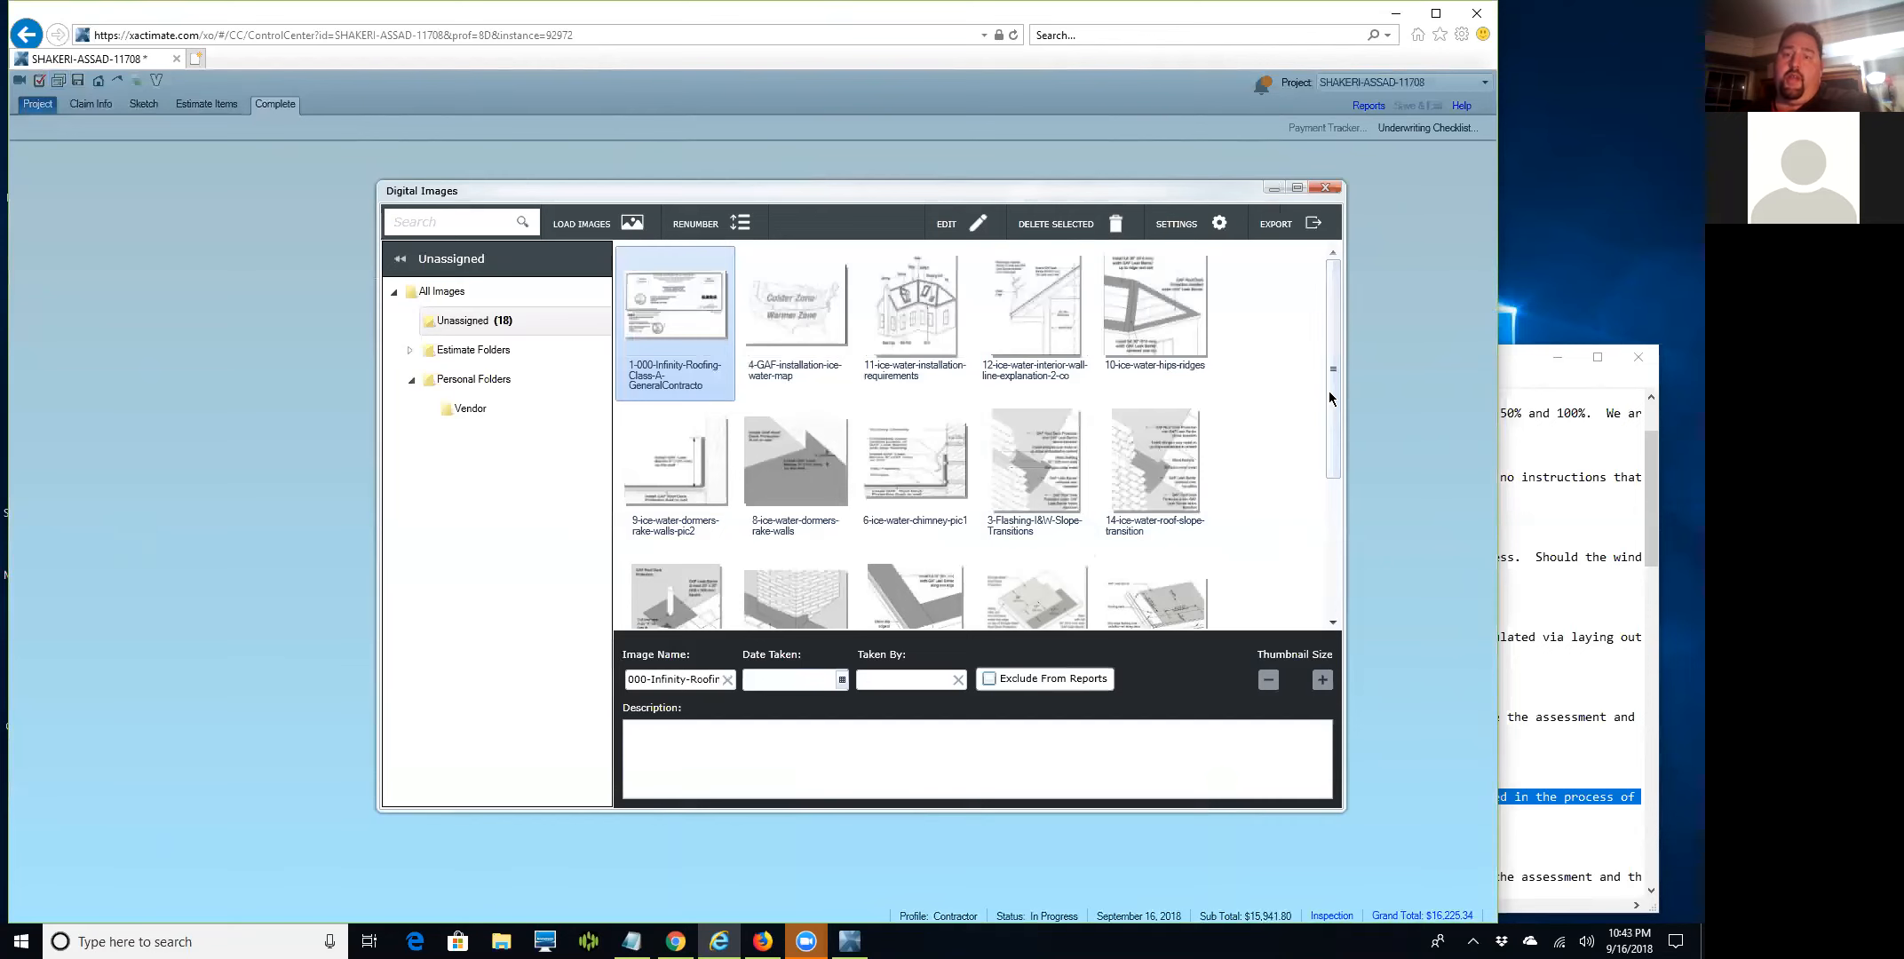
Scroll the image thumbnails, close the Digital Images library, and OK each repeated upload warning.
scroll(1322, 531, down, 1)
drag(1322, 526, 1329, 320)
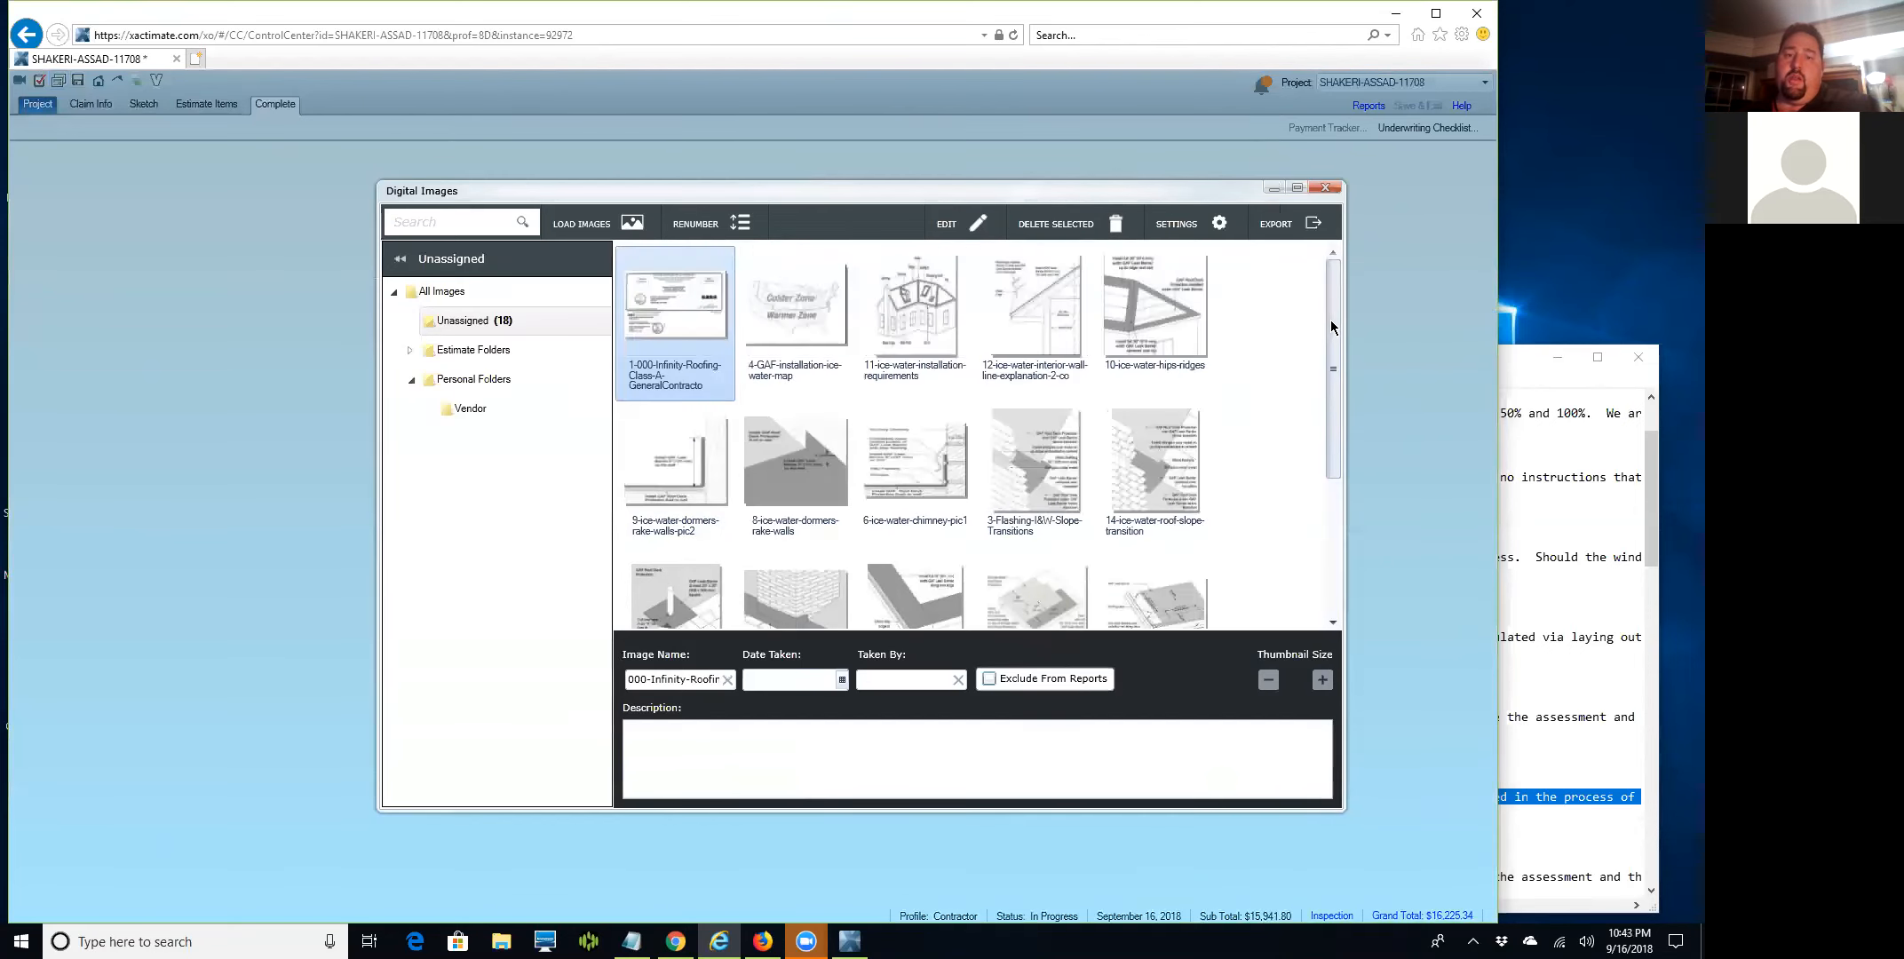
click(1323, 190)
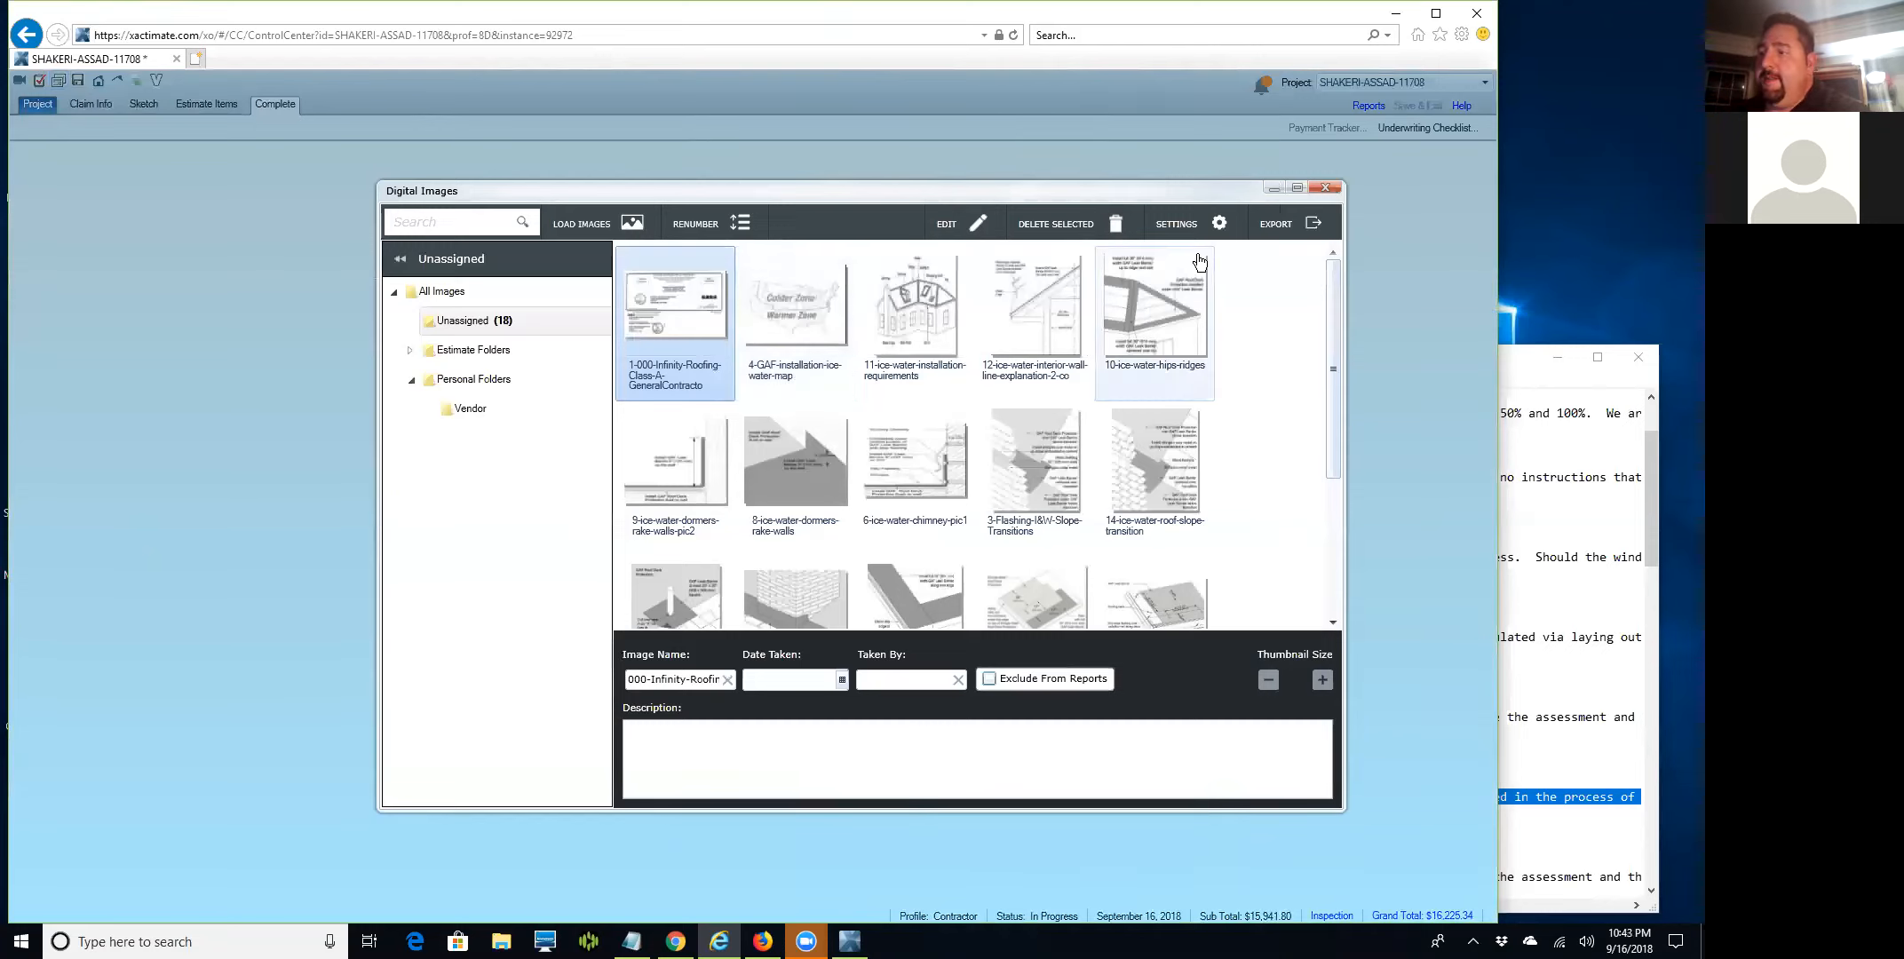
click(1323, 189)
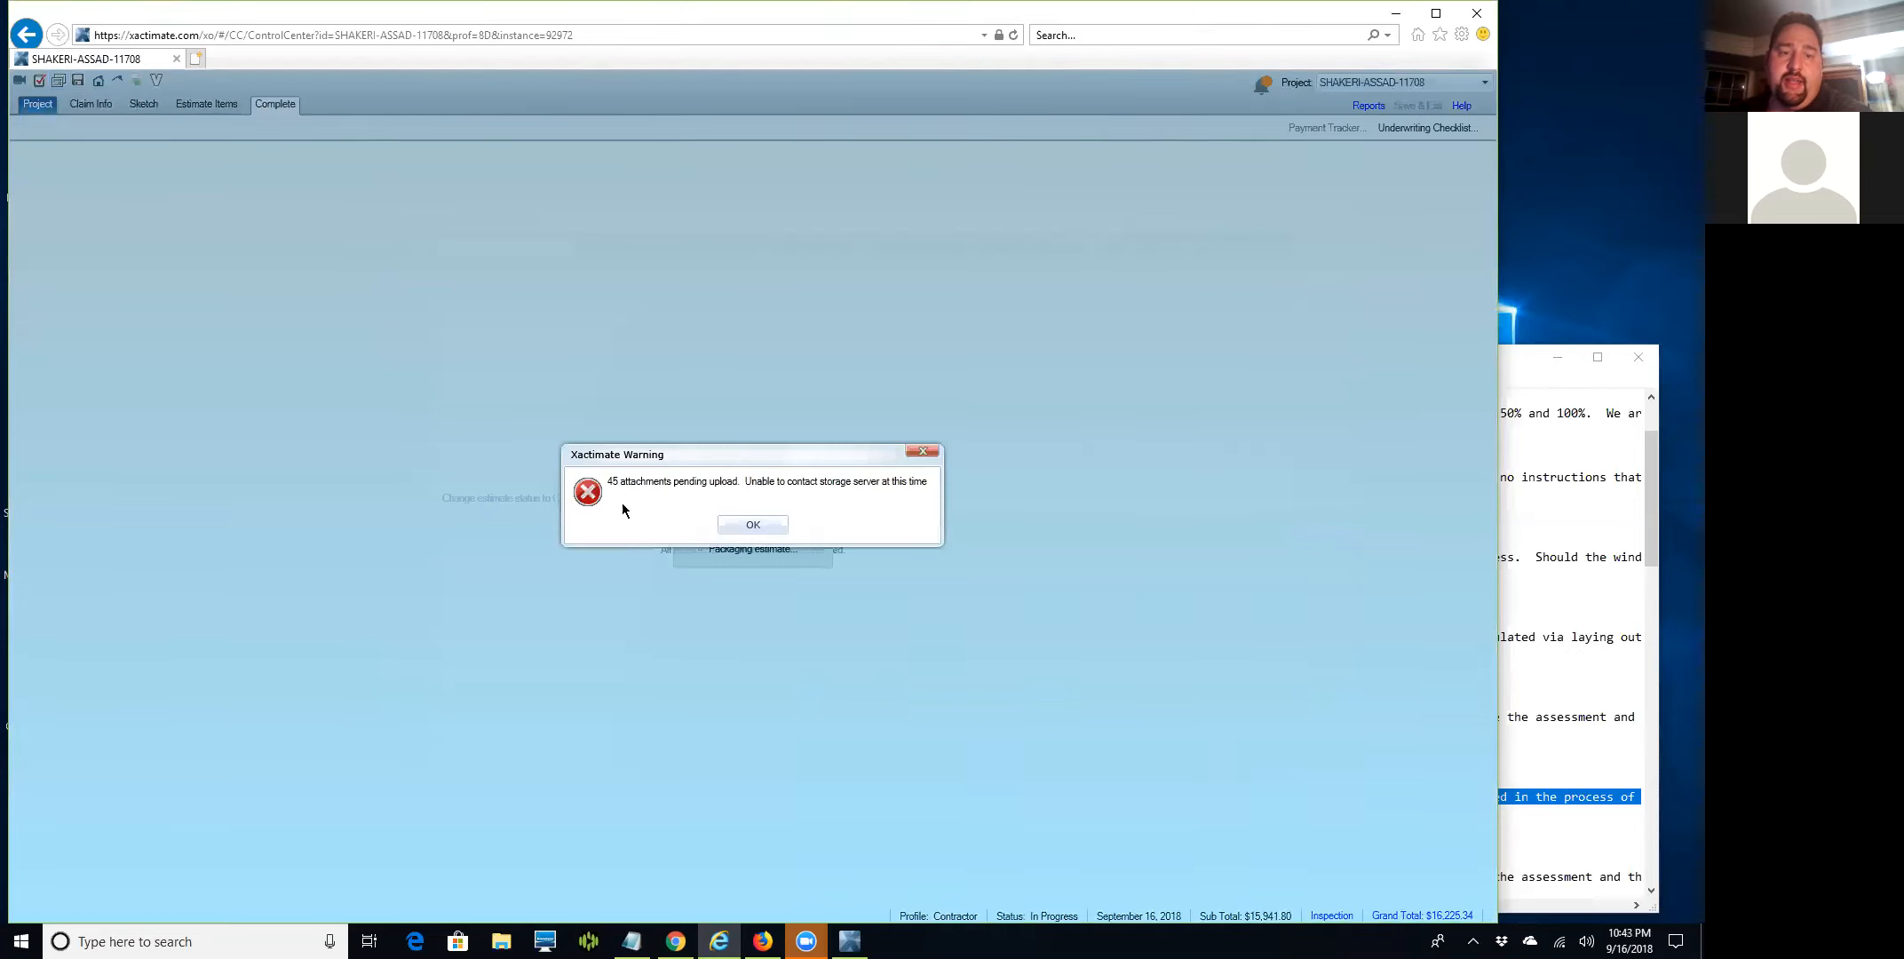
click(751, 524)
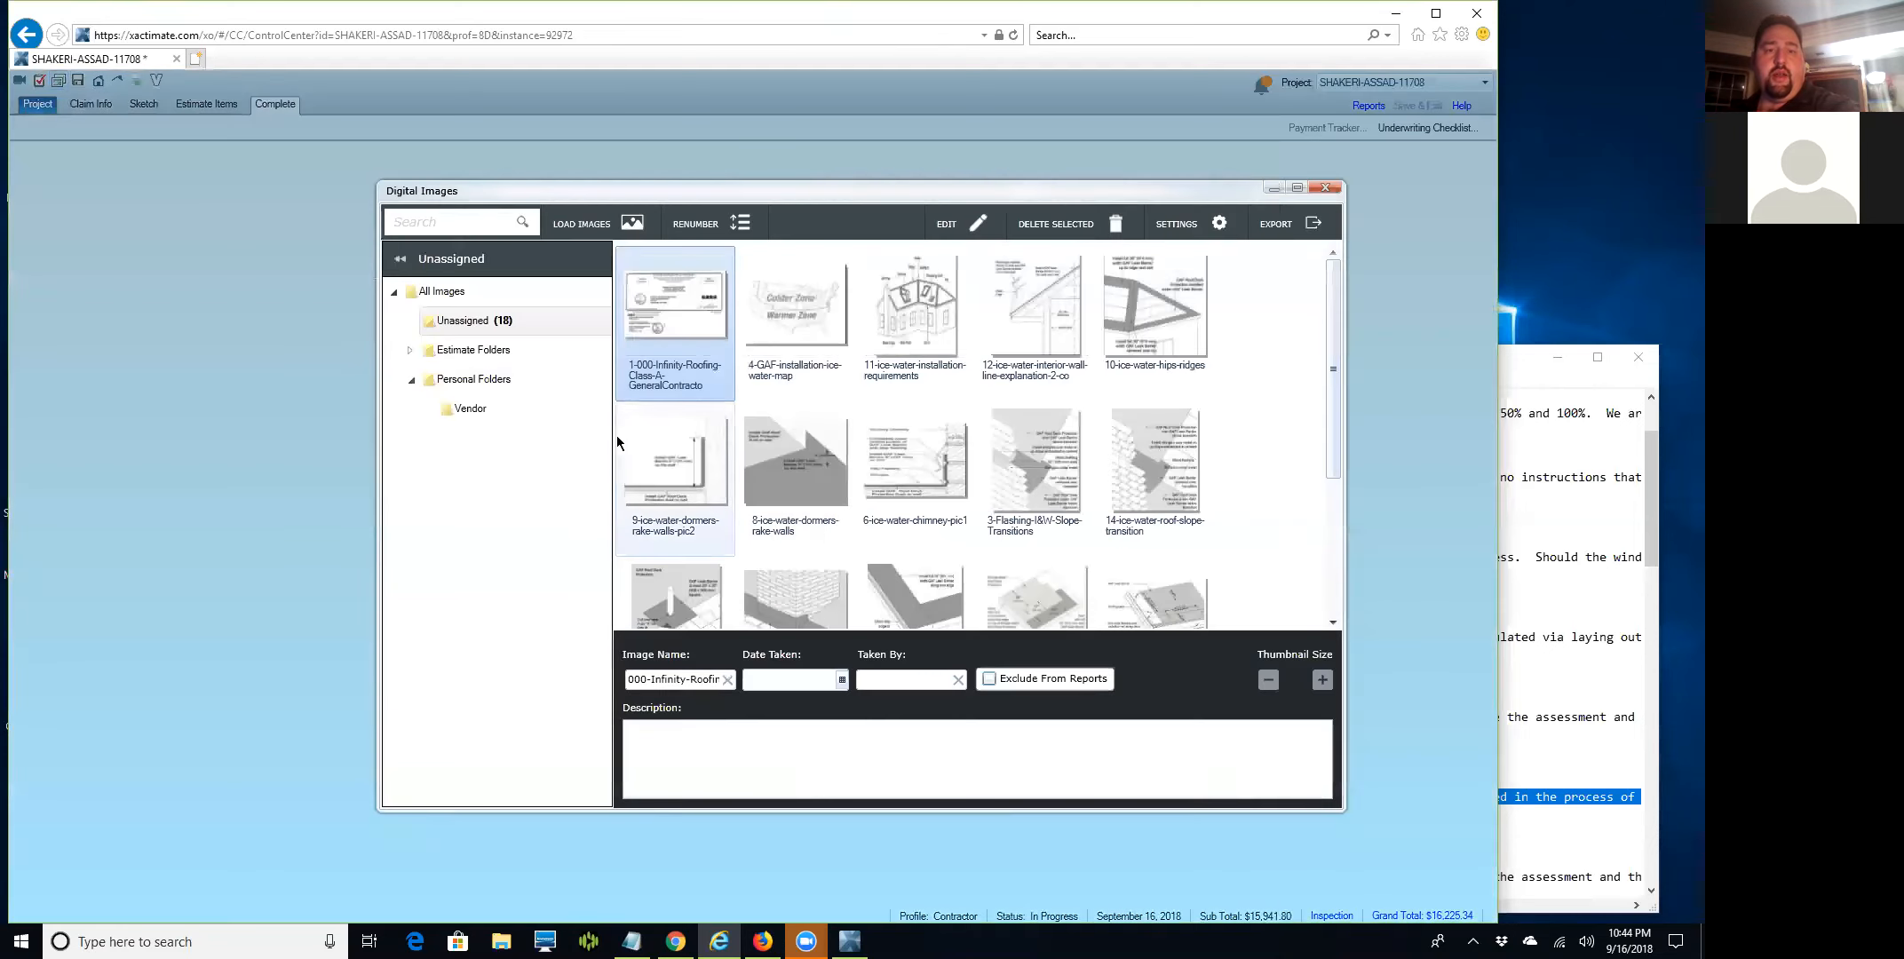
drag(1329, 326, 1328, 257)
click(1322, 190)
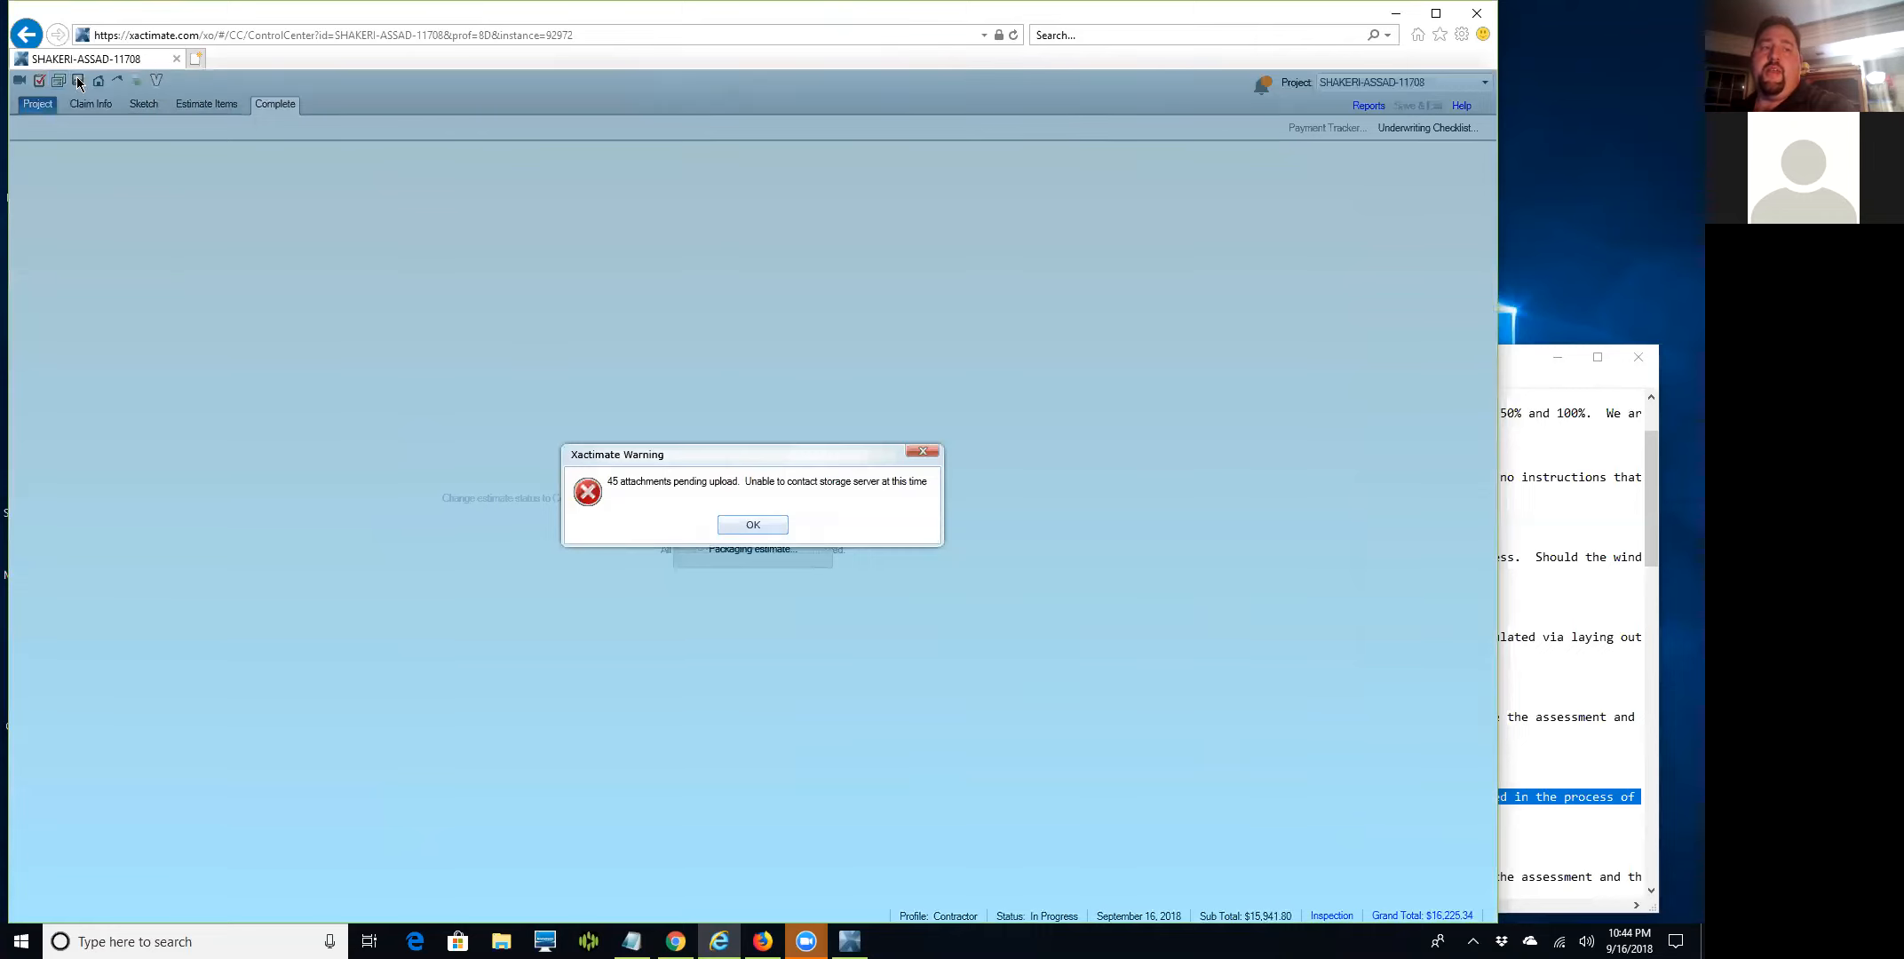
click(743, 527)
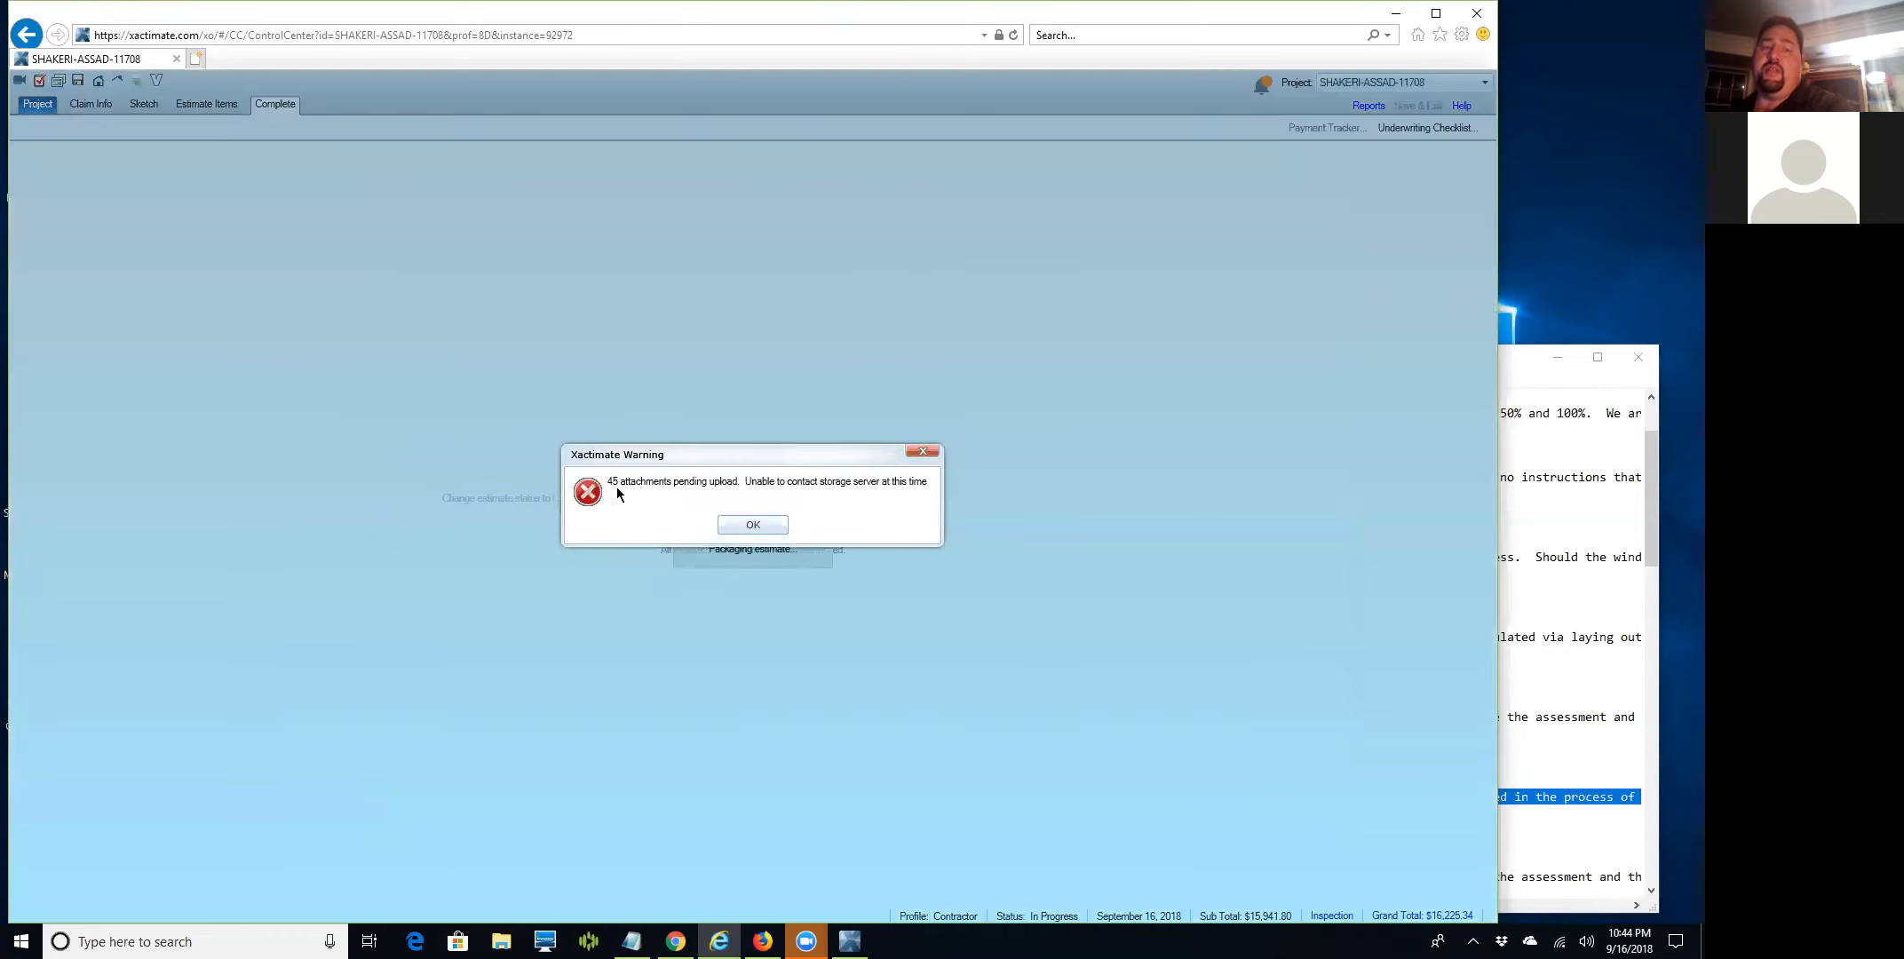
Clear the last upload warning and mark the estimate Completed, returning to the Control Center.
click(744, 527)
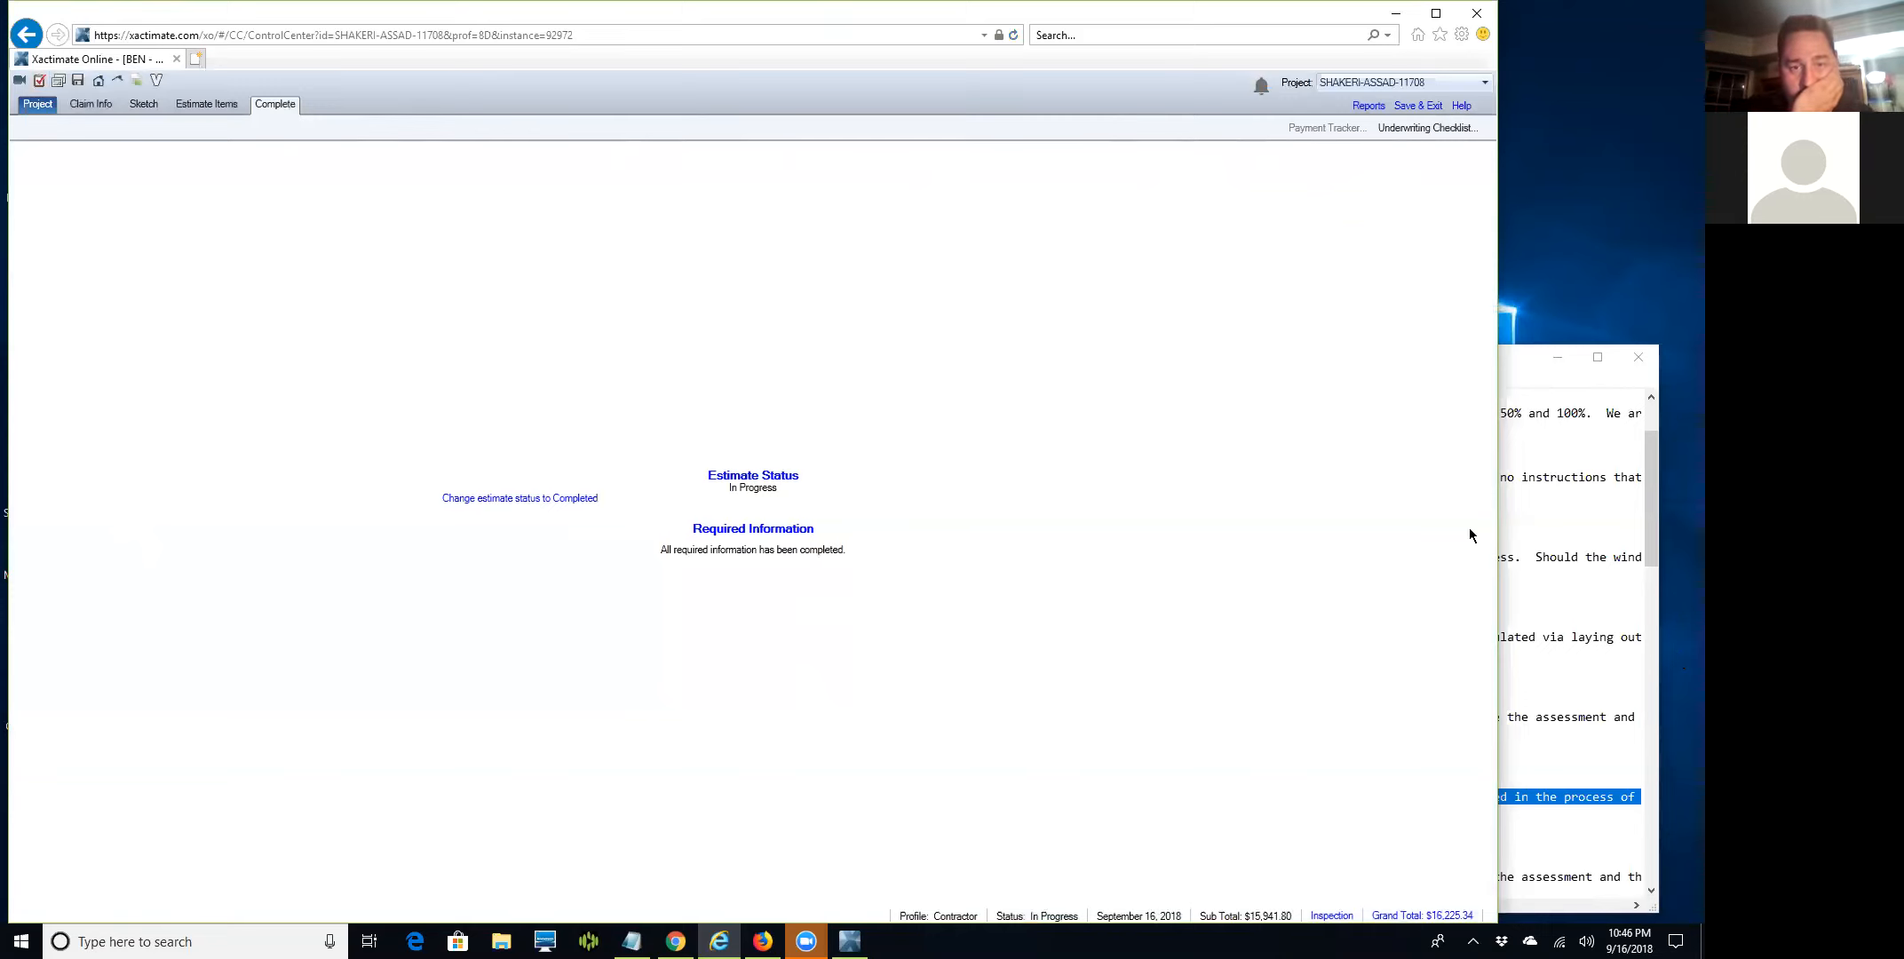
click(518, 500)
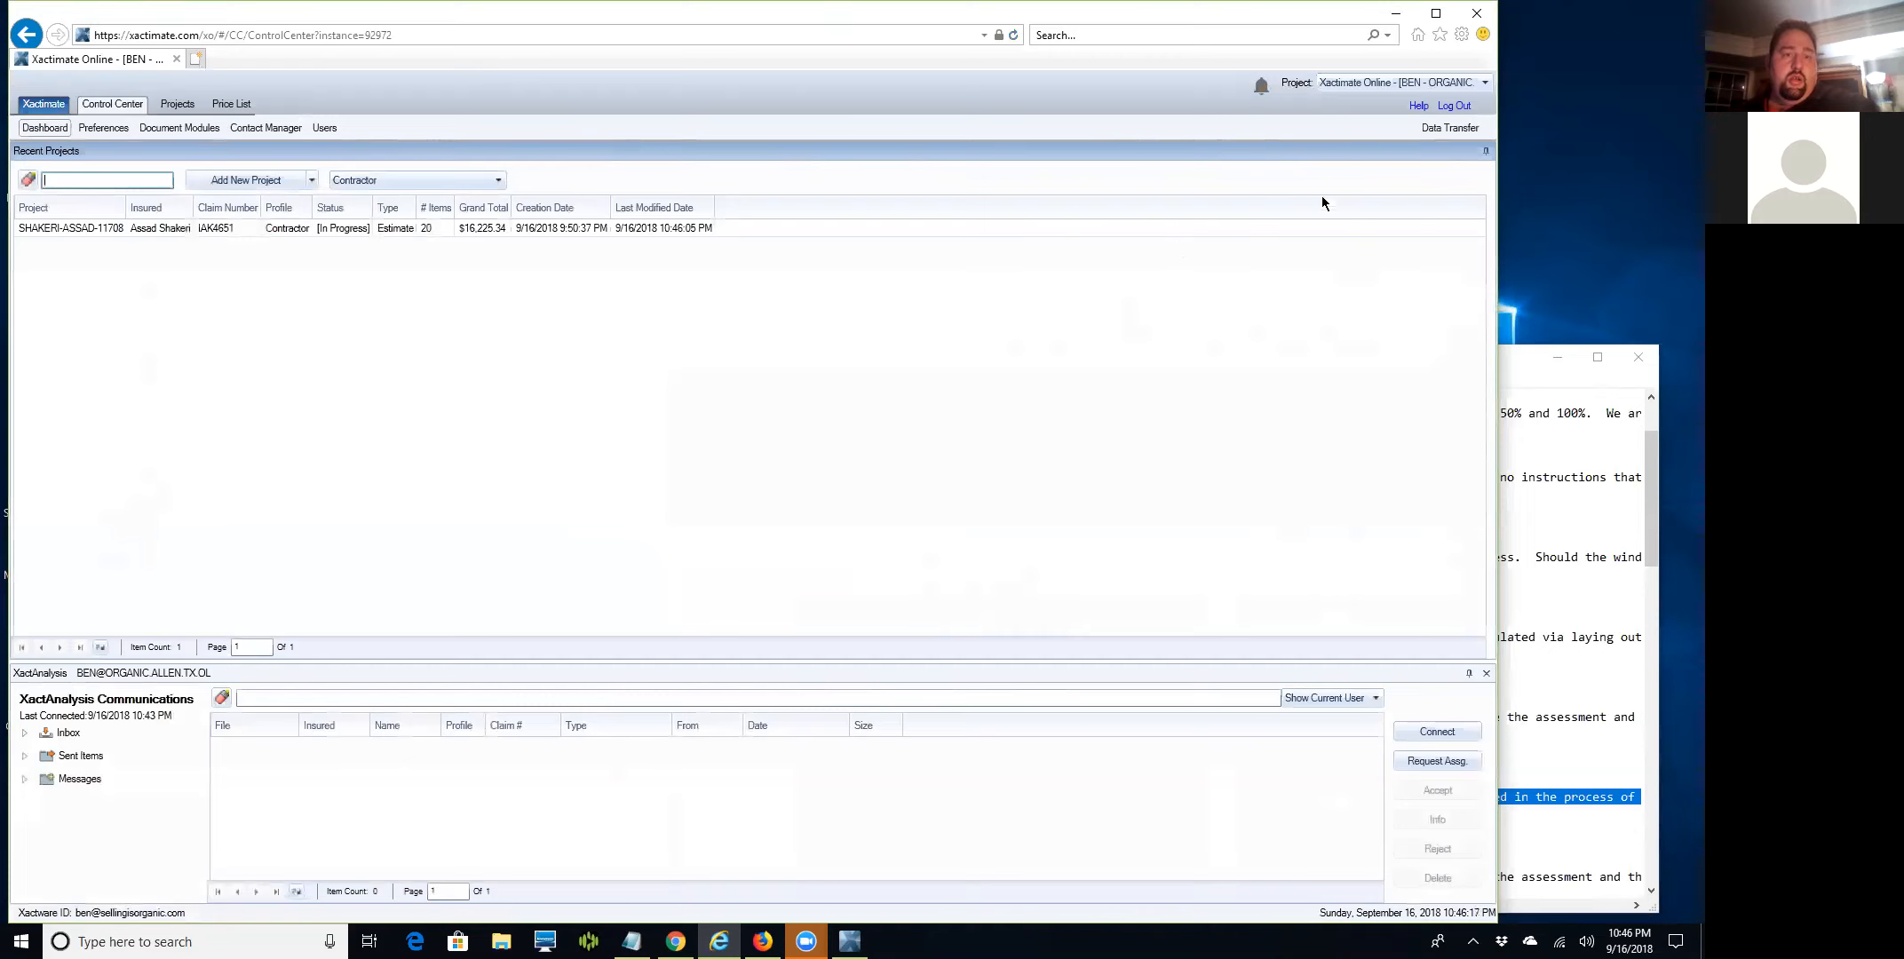
Log out of Xactimate and log back in with the account password, correcting a typo.
click(1450, 107)
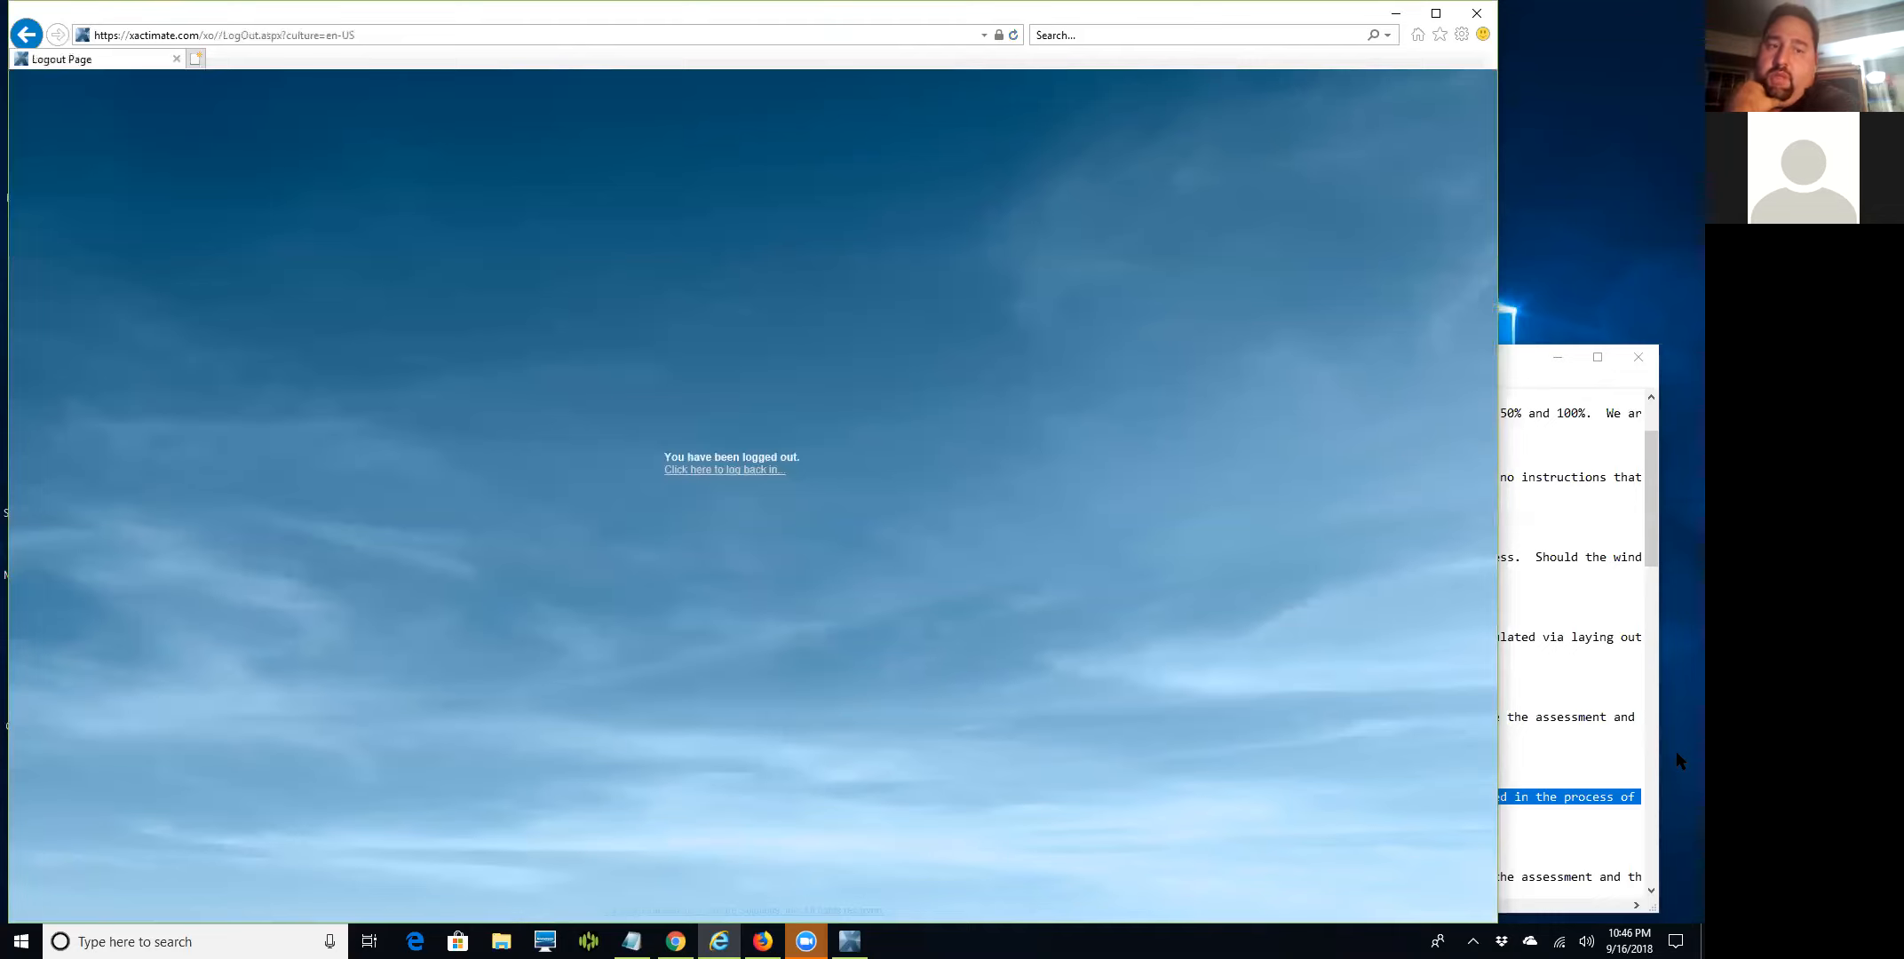
click(735, 470)
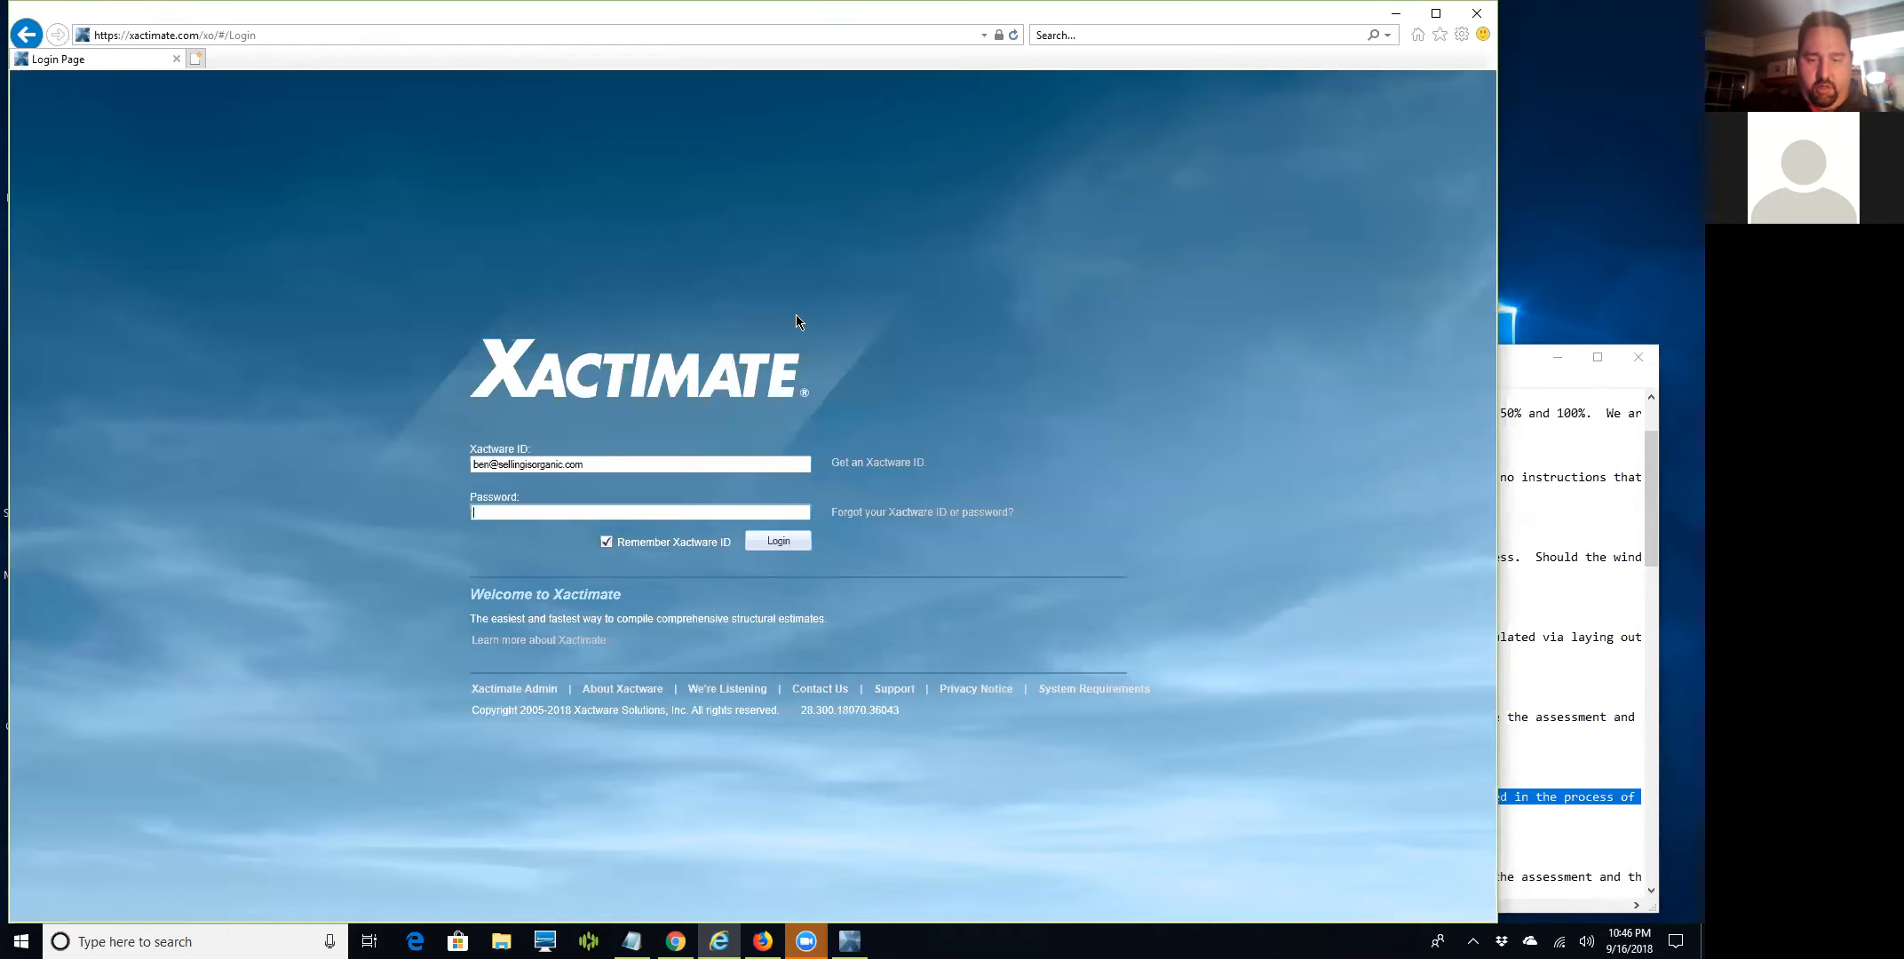
text(**********)
key(BackSpace)
key(BackSpace)
key(BackSpace)
key(BackSpace)
key(BackSpace)
key(BackSpace)
key(BackSpace)
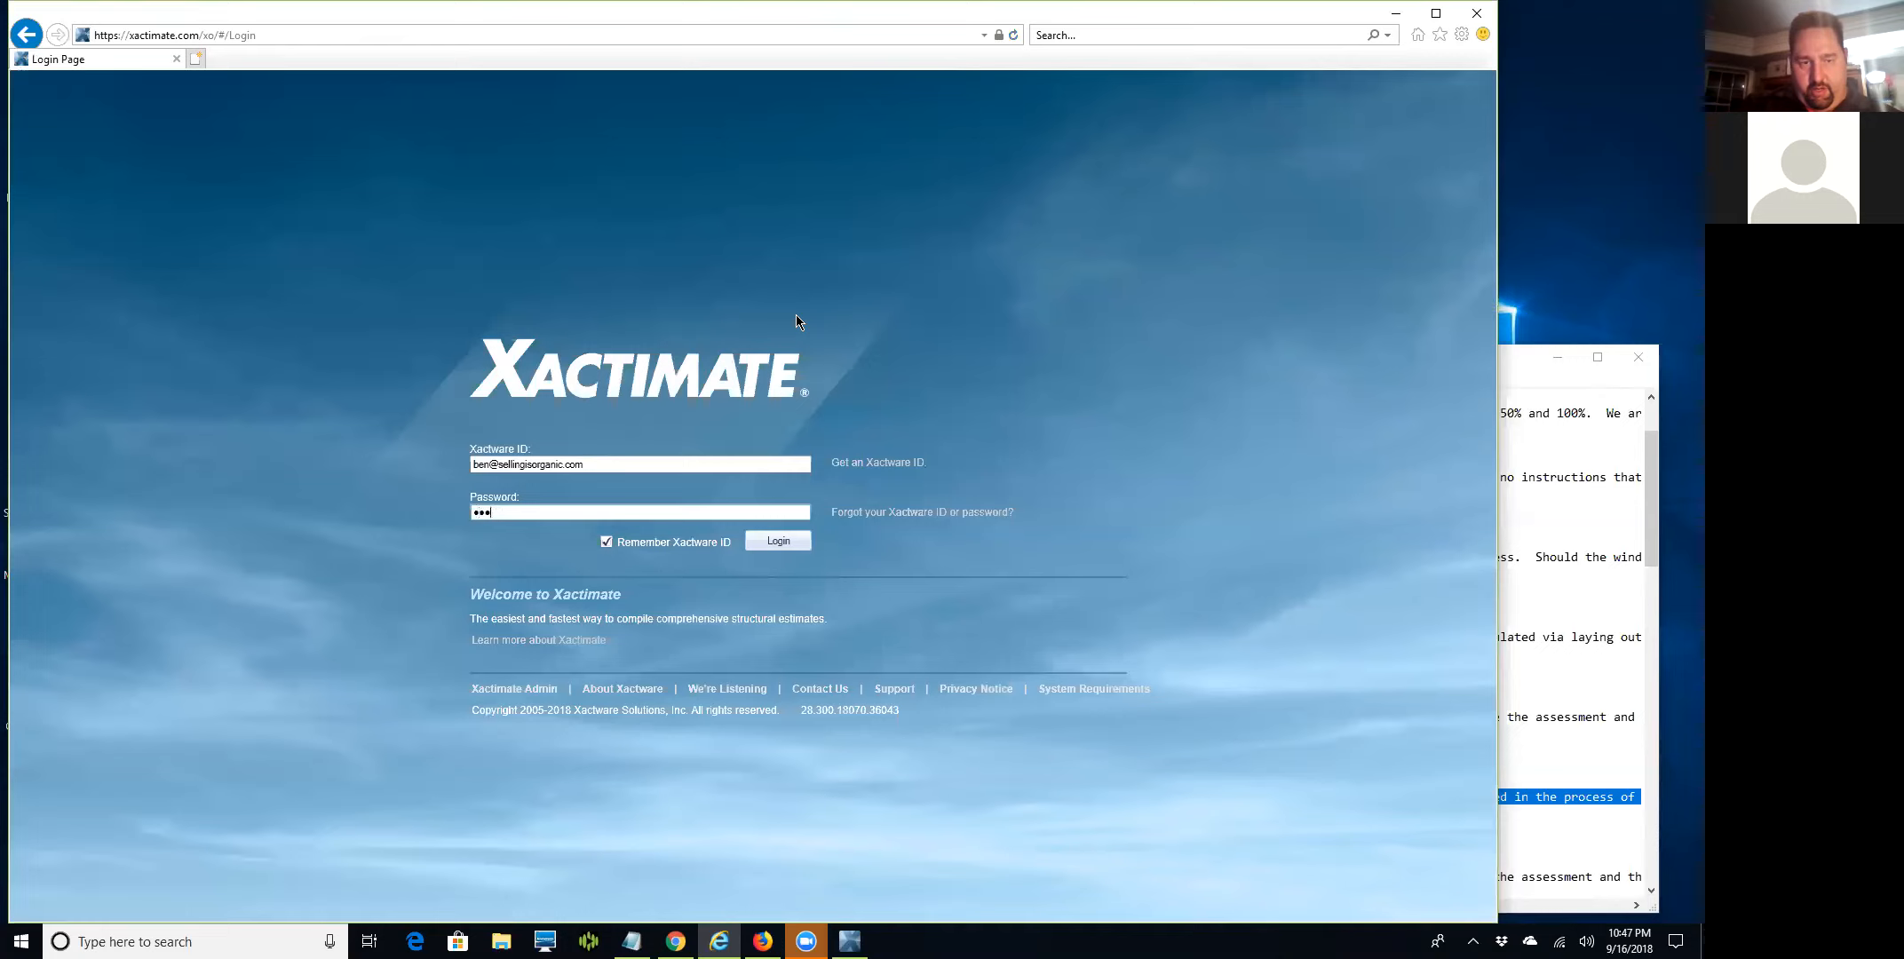
text(********)
key(Return)
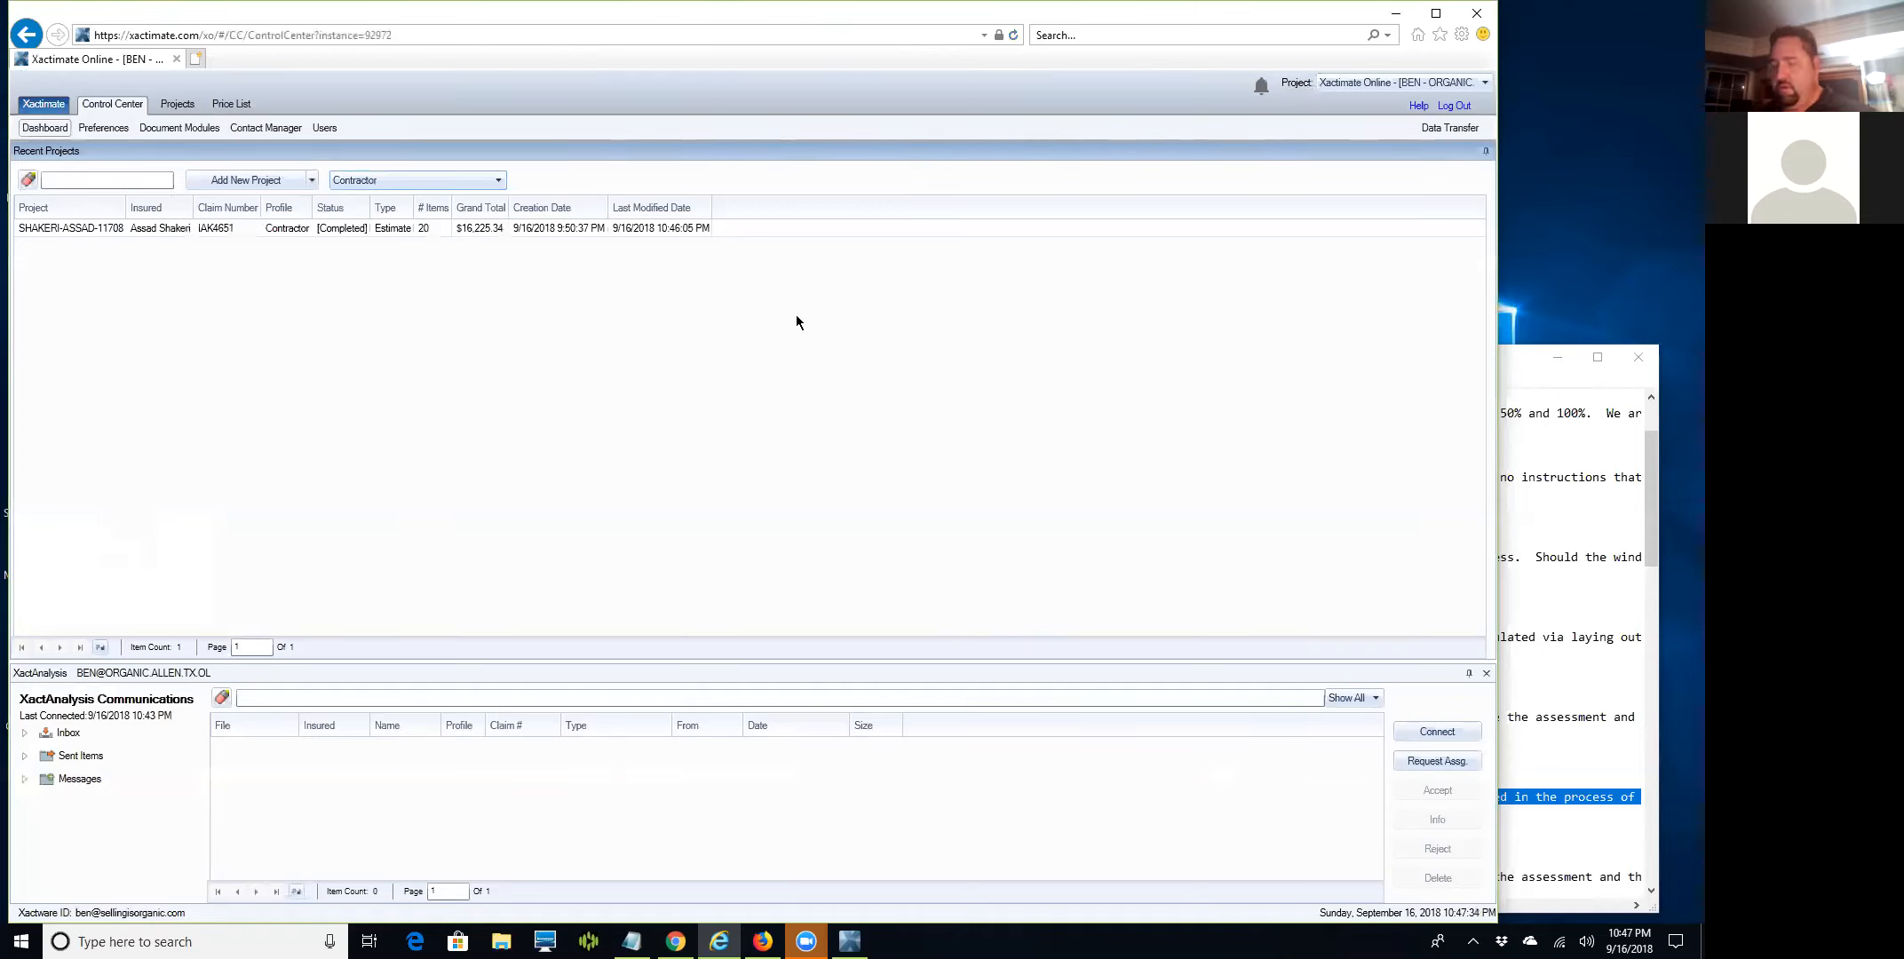
Reopen the roof estimate project and go from Estimate Items to its Complete page.
click(36, 227)
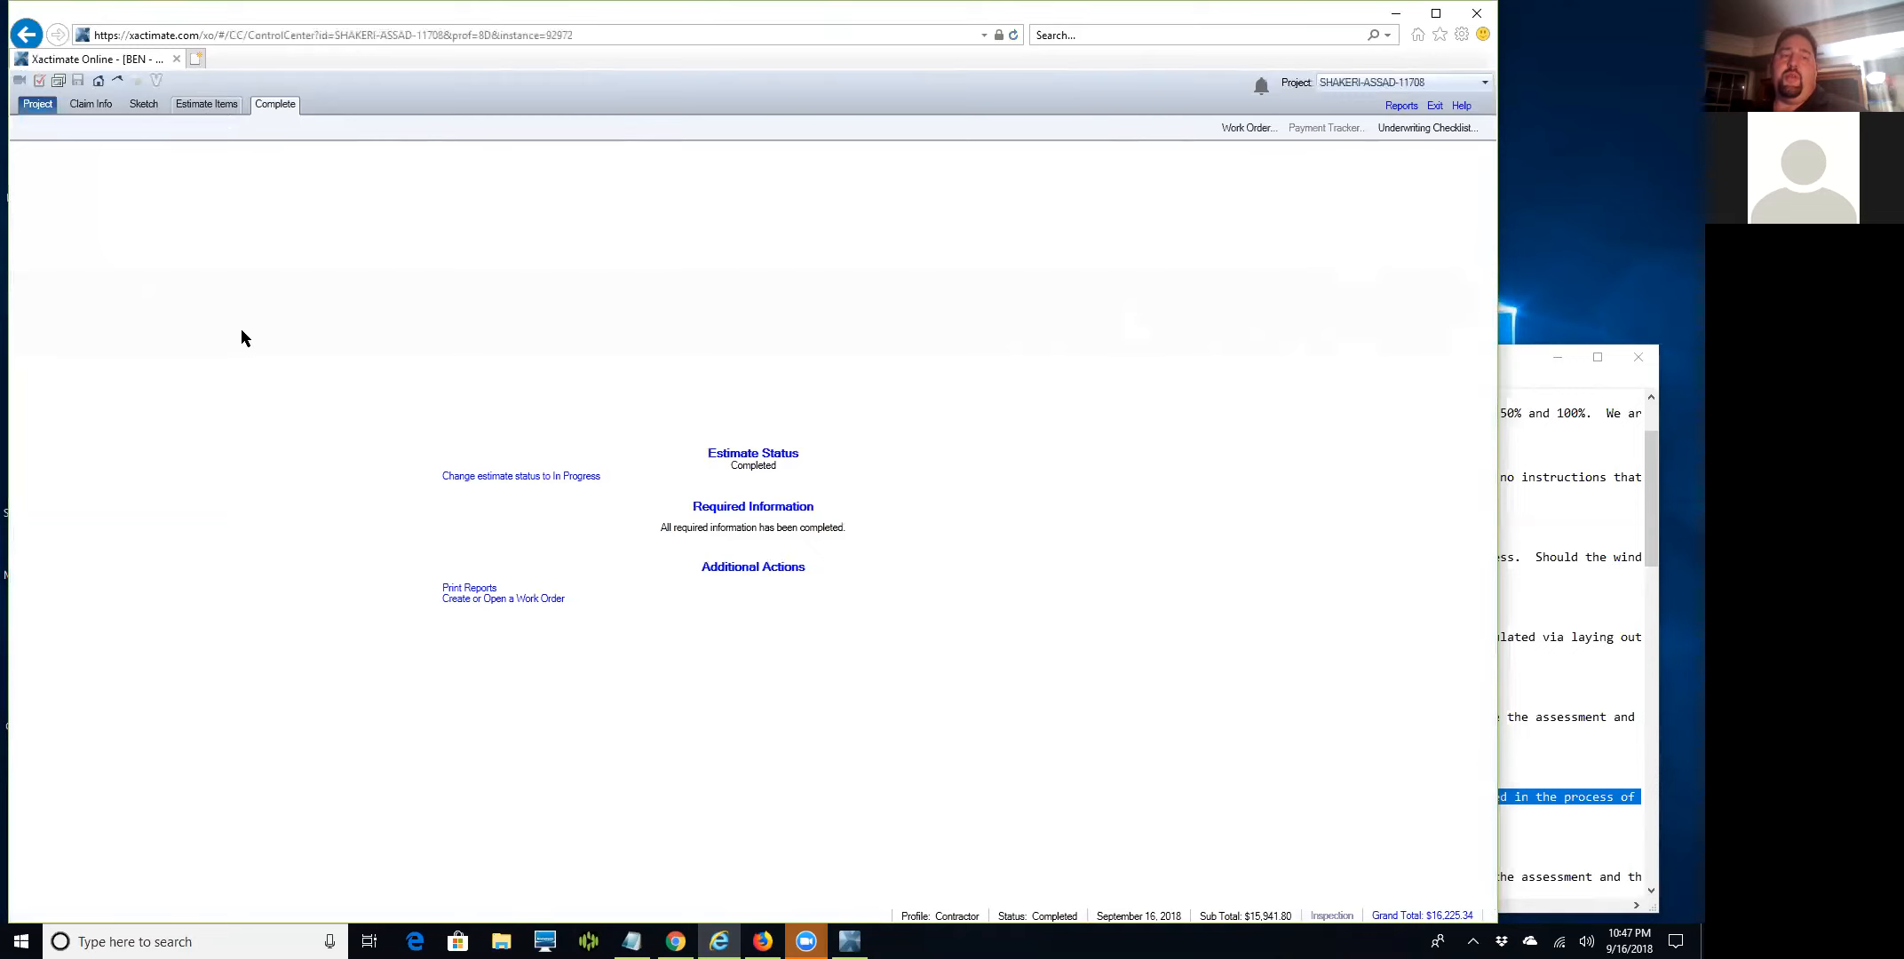
click(209, 103)
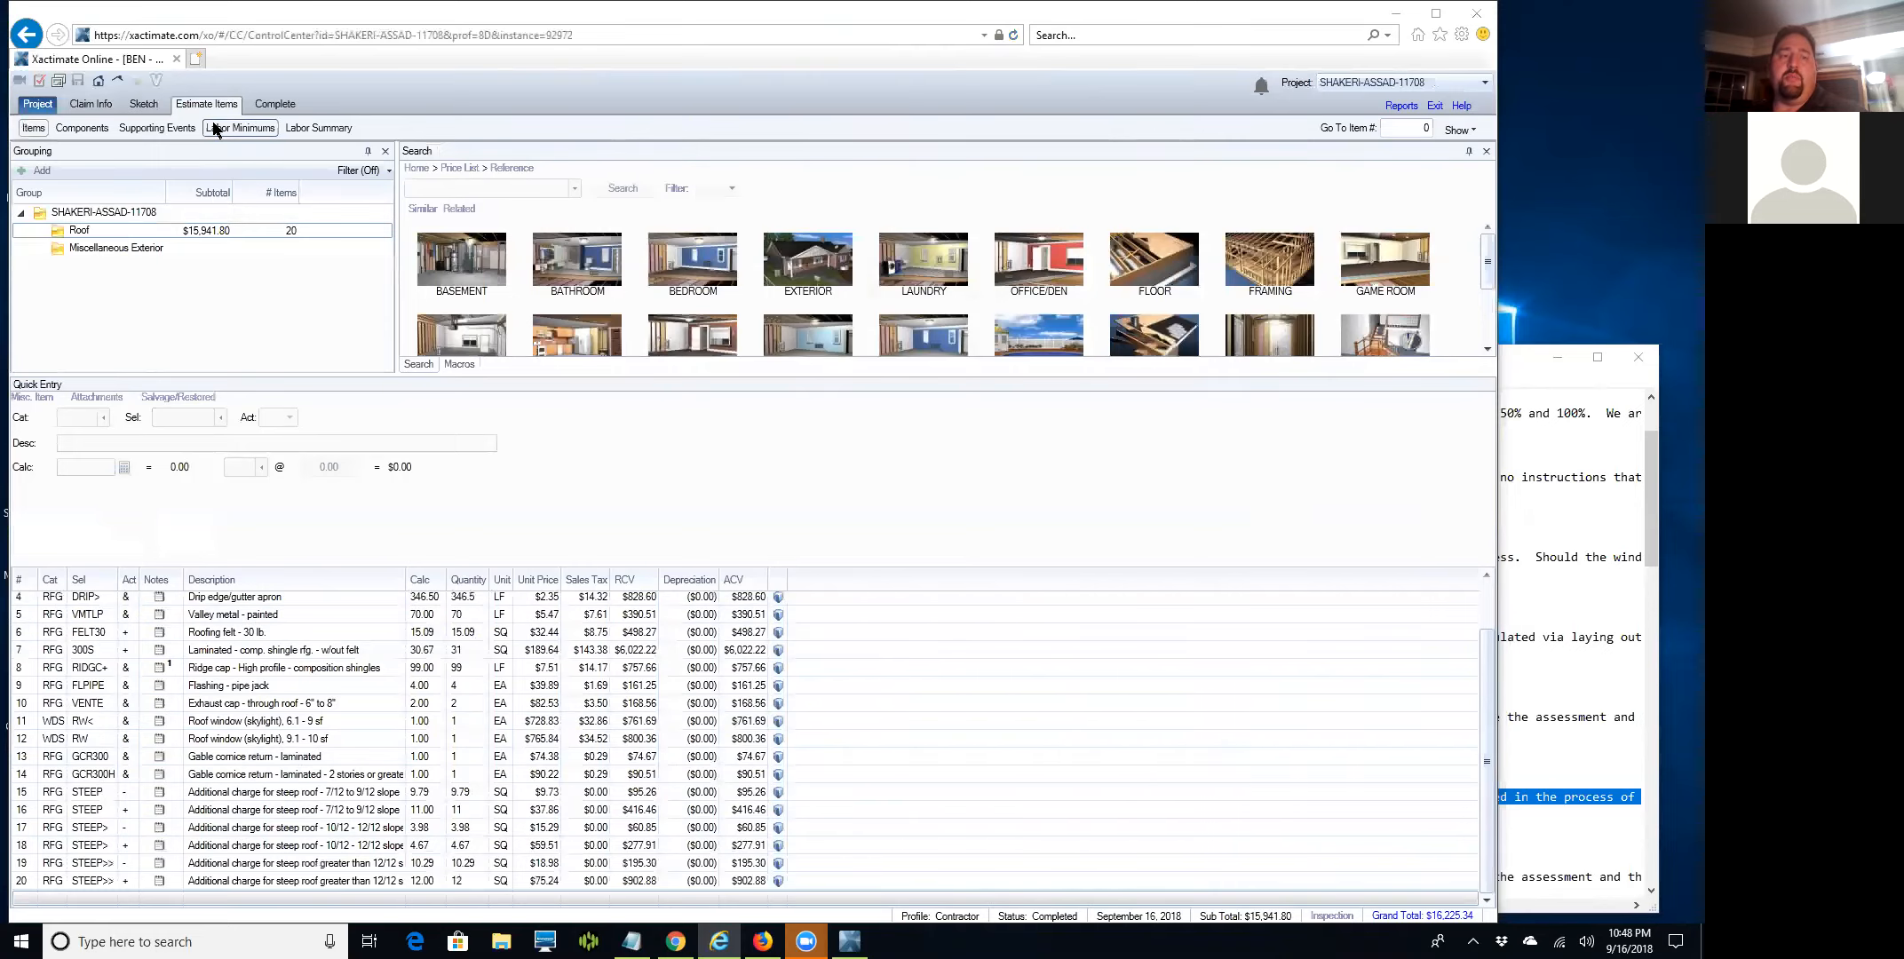
click(272, 103)
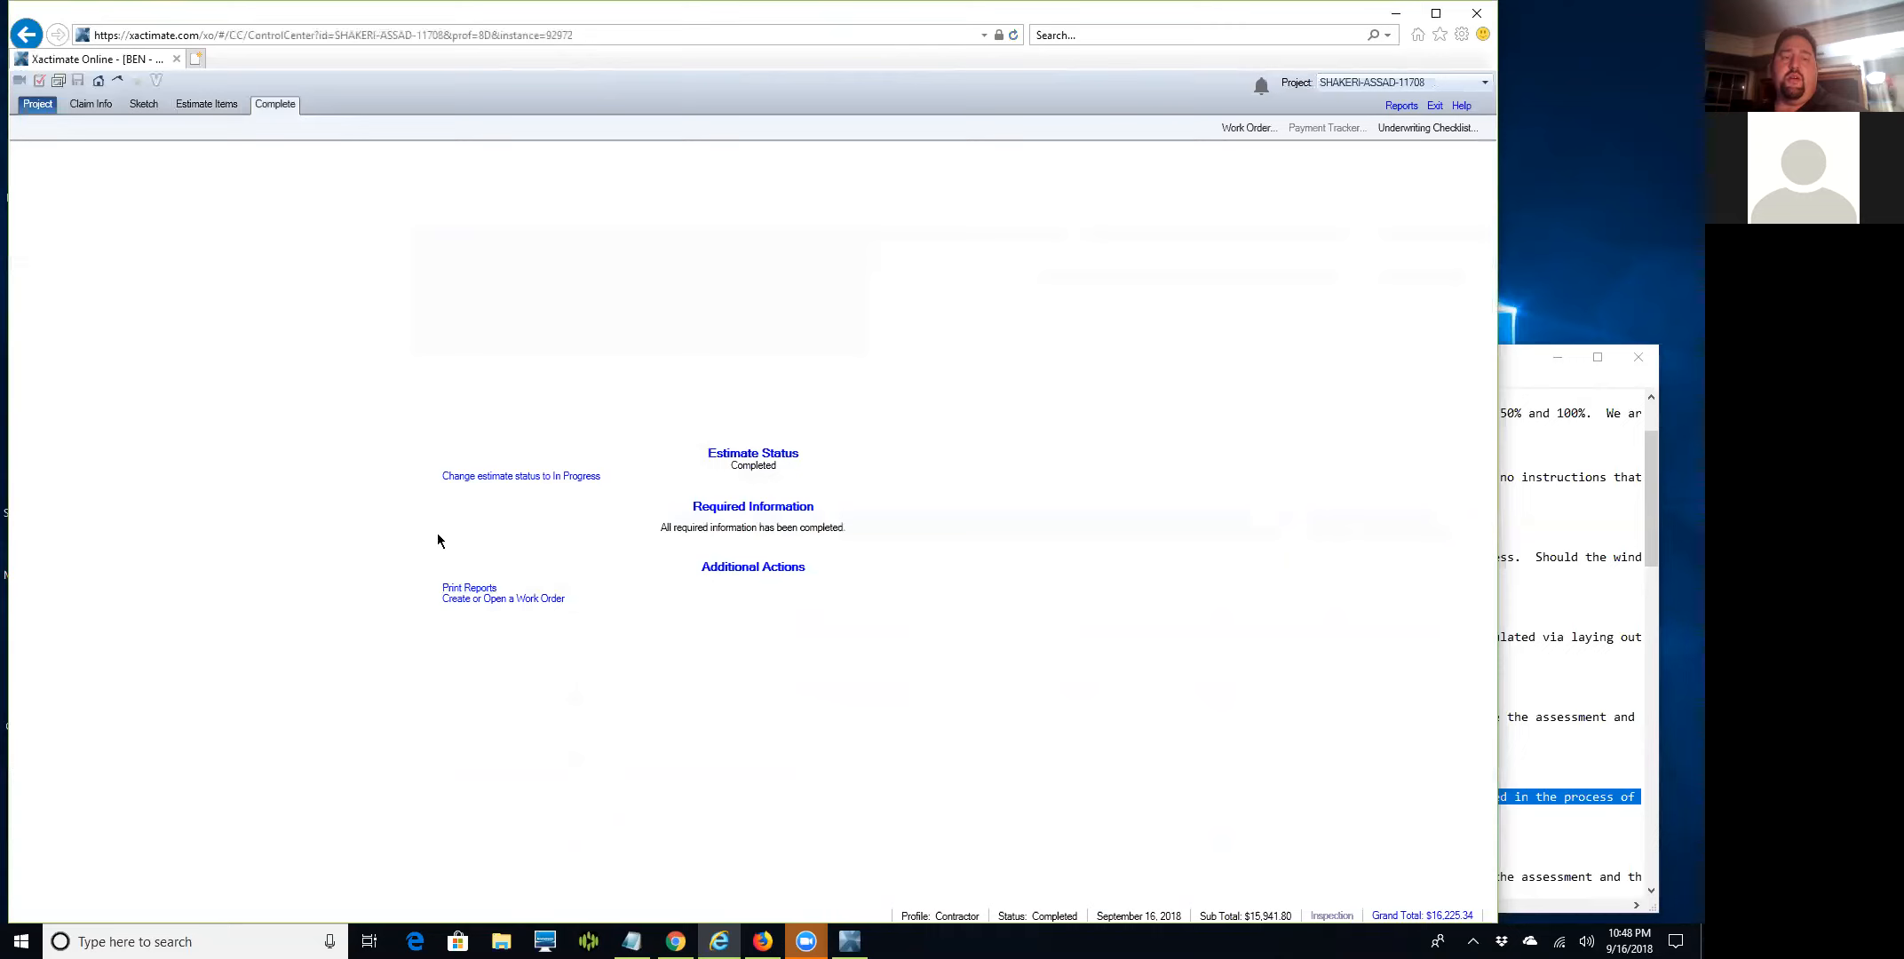
In Print Reports, exclude Recap by Category and set images to 2 per page.
click(474, 589)
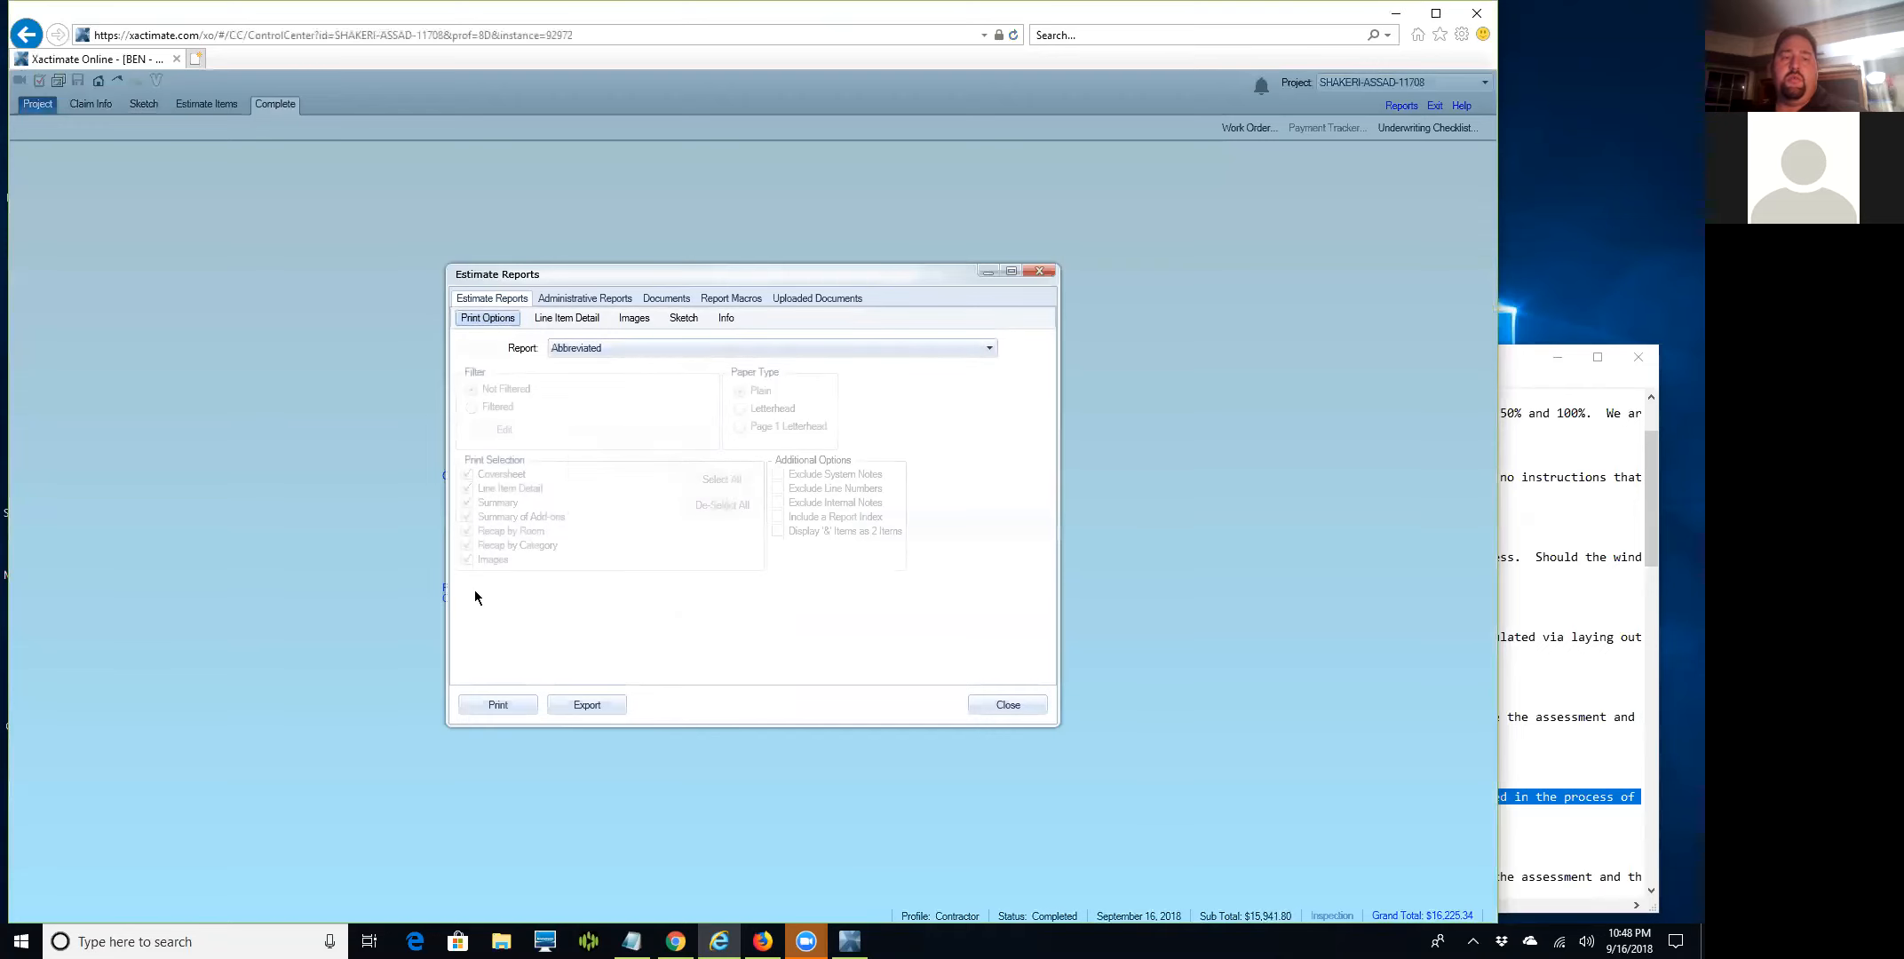
click(469, 545)
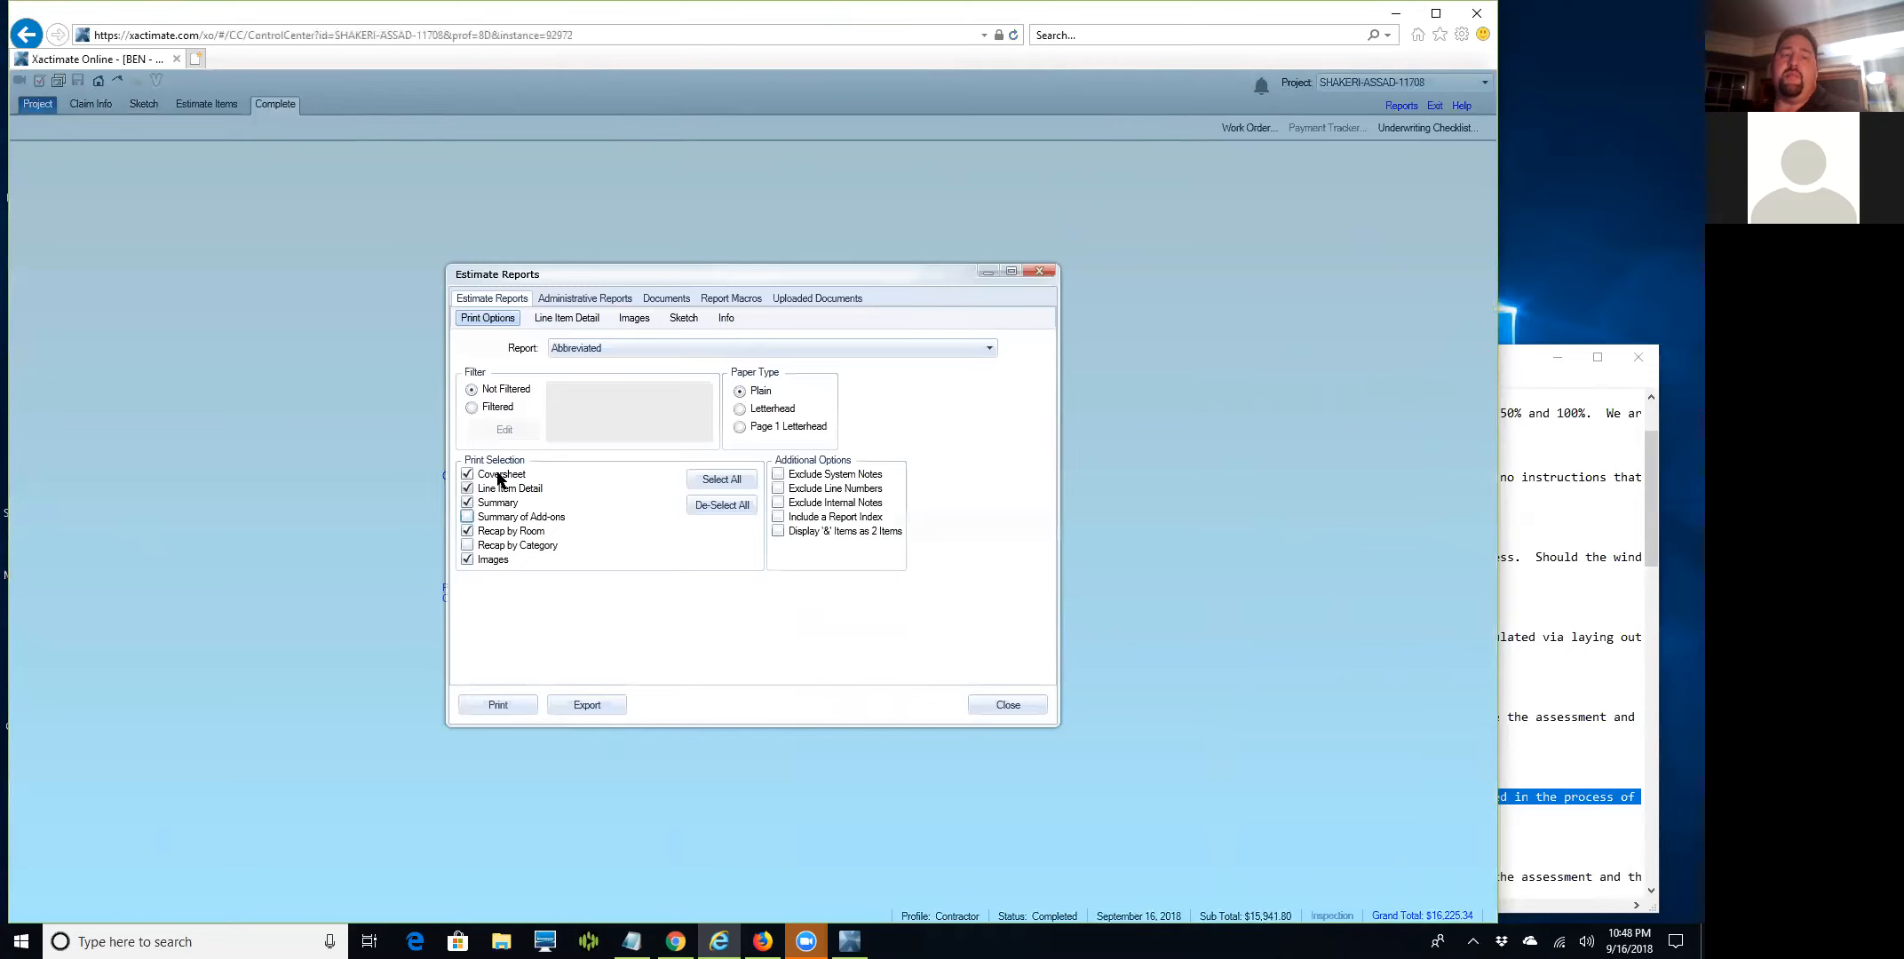
click(634, 322)
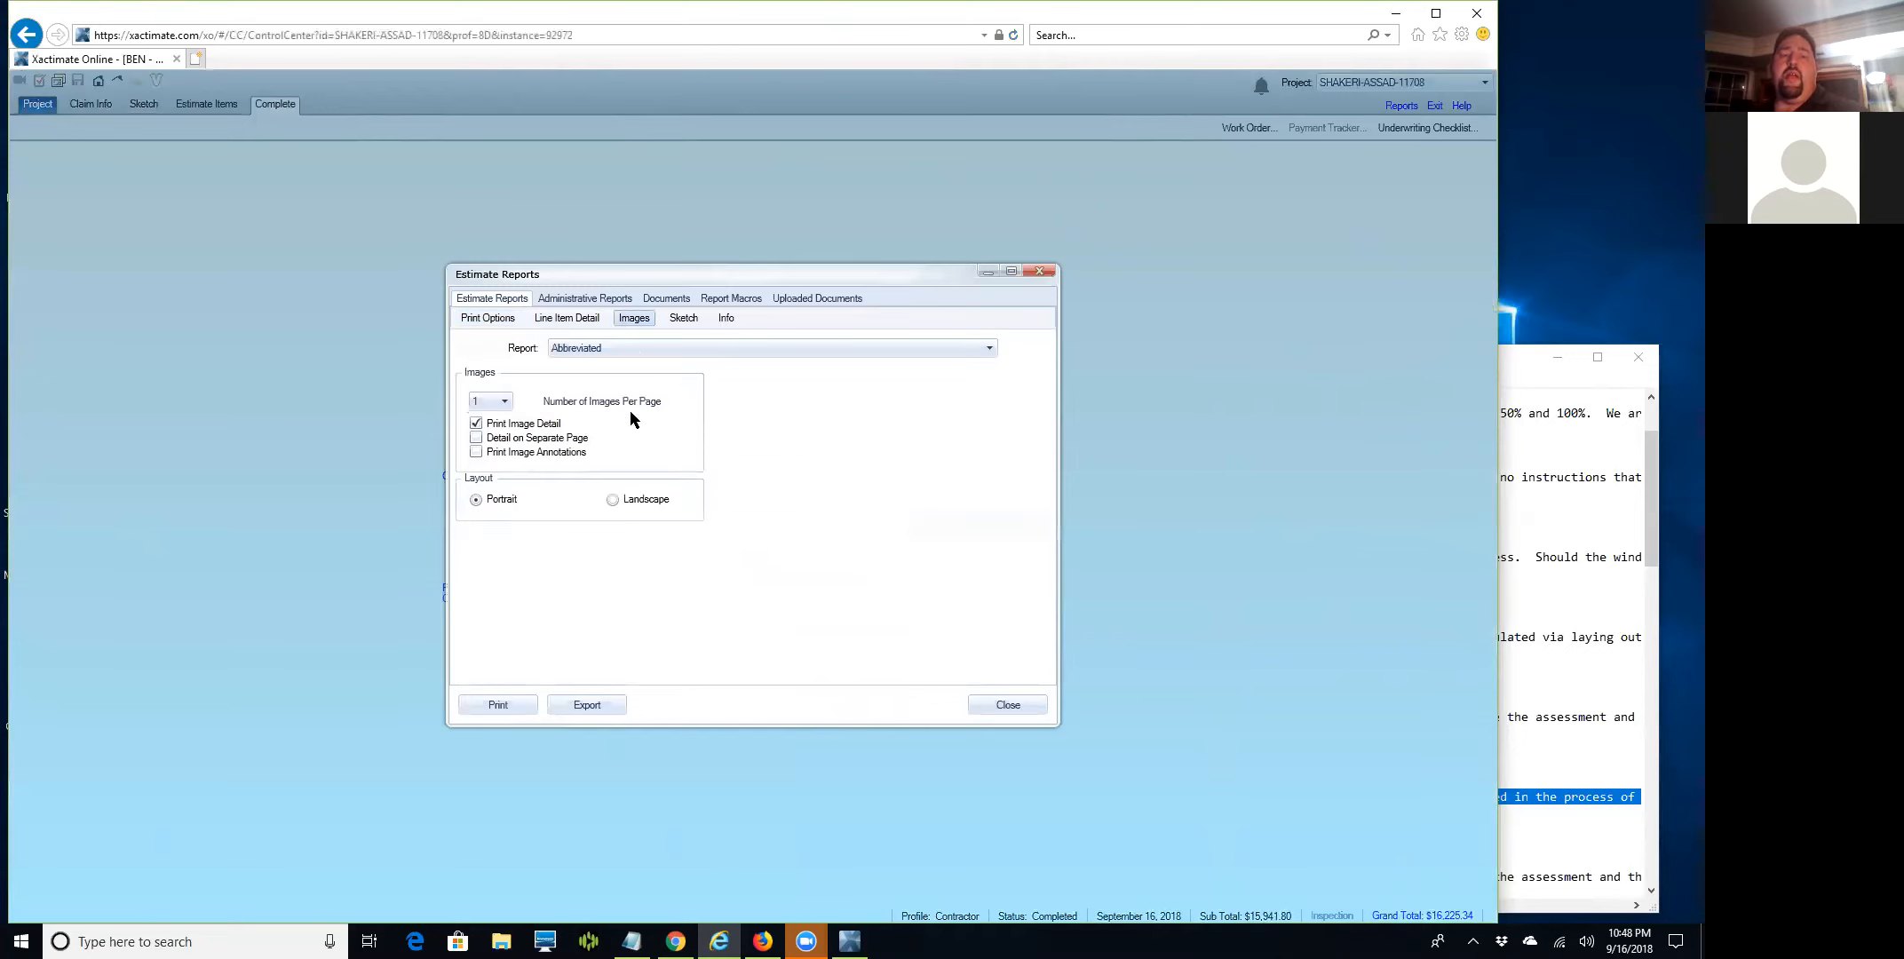
click(505, 403)
click(494, 421)
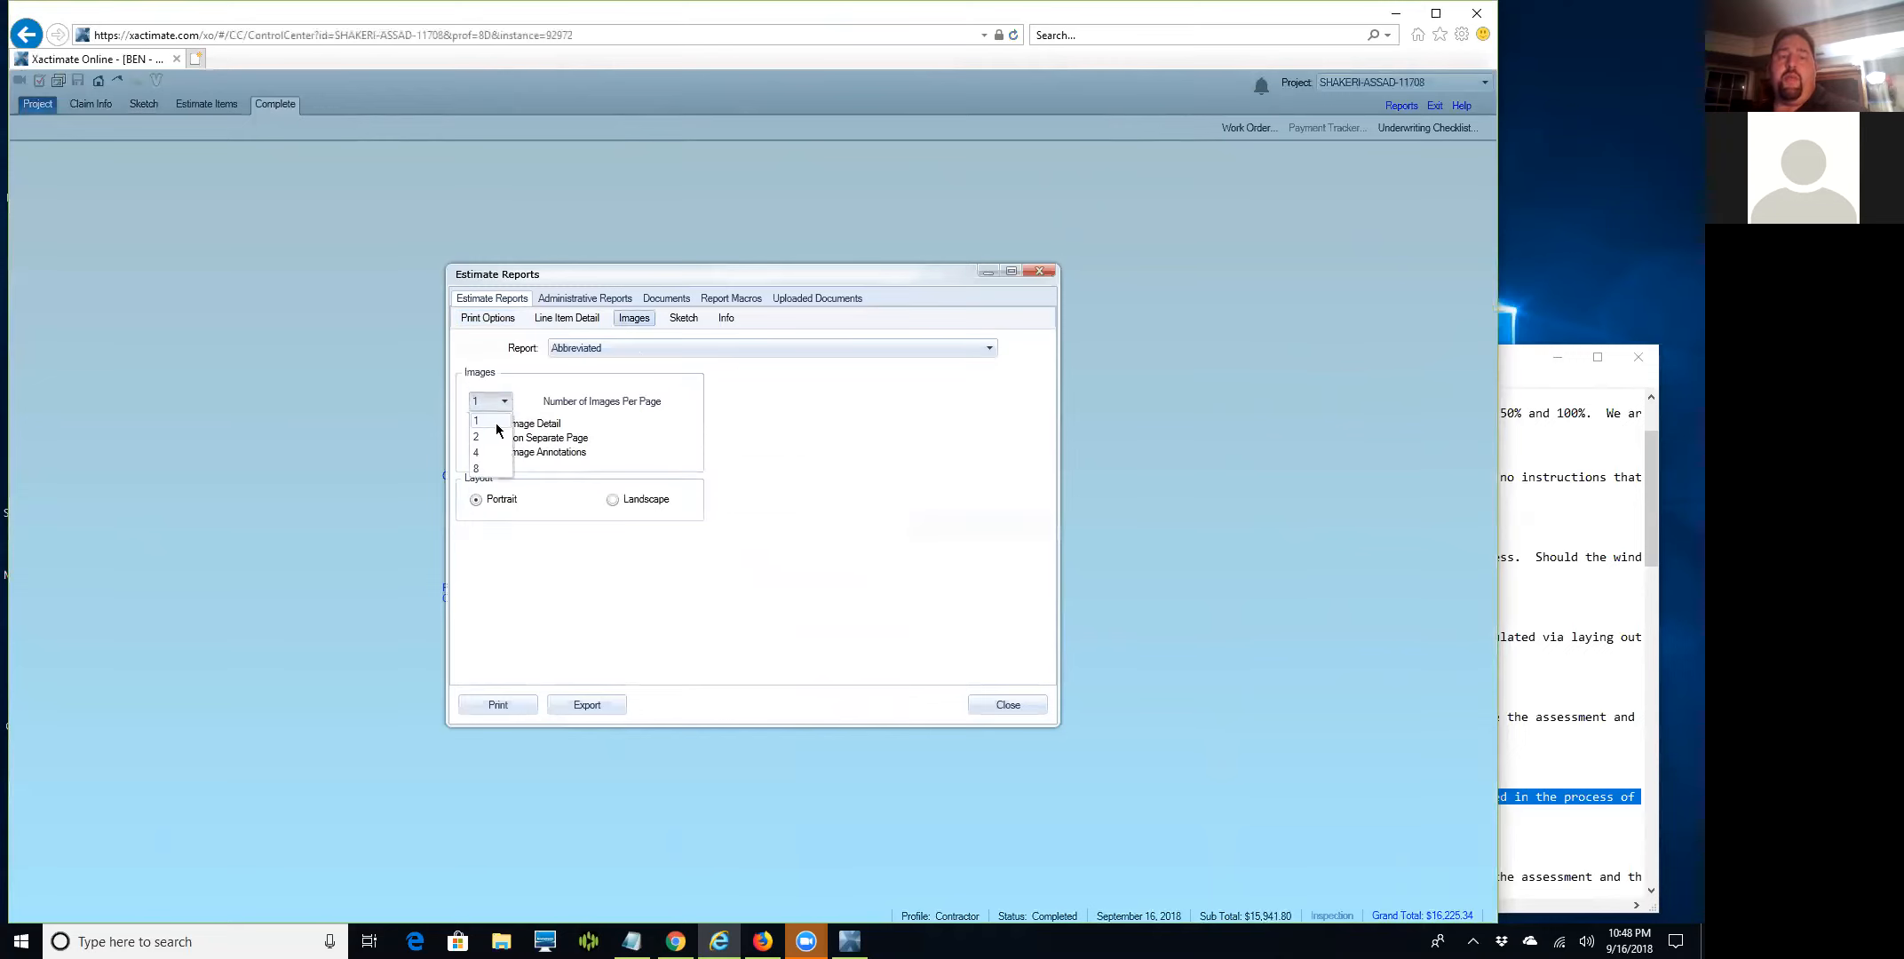
click(504, 402)
click(493, 439)
click(495, 435)
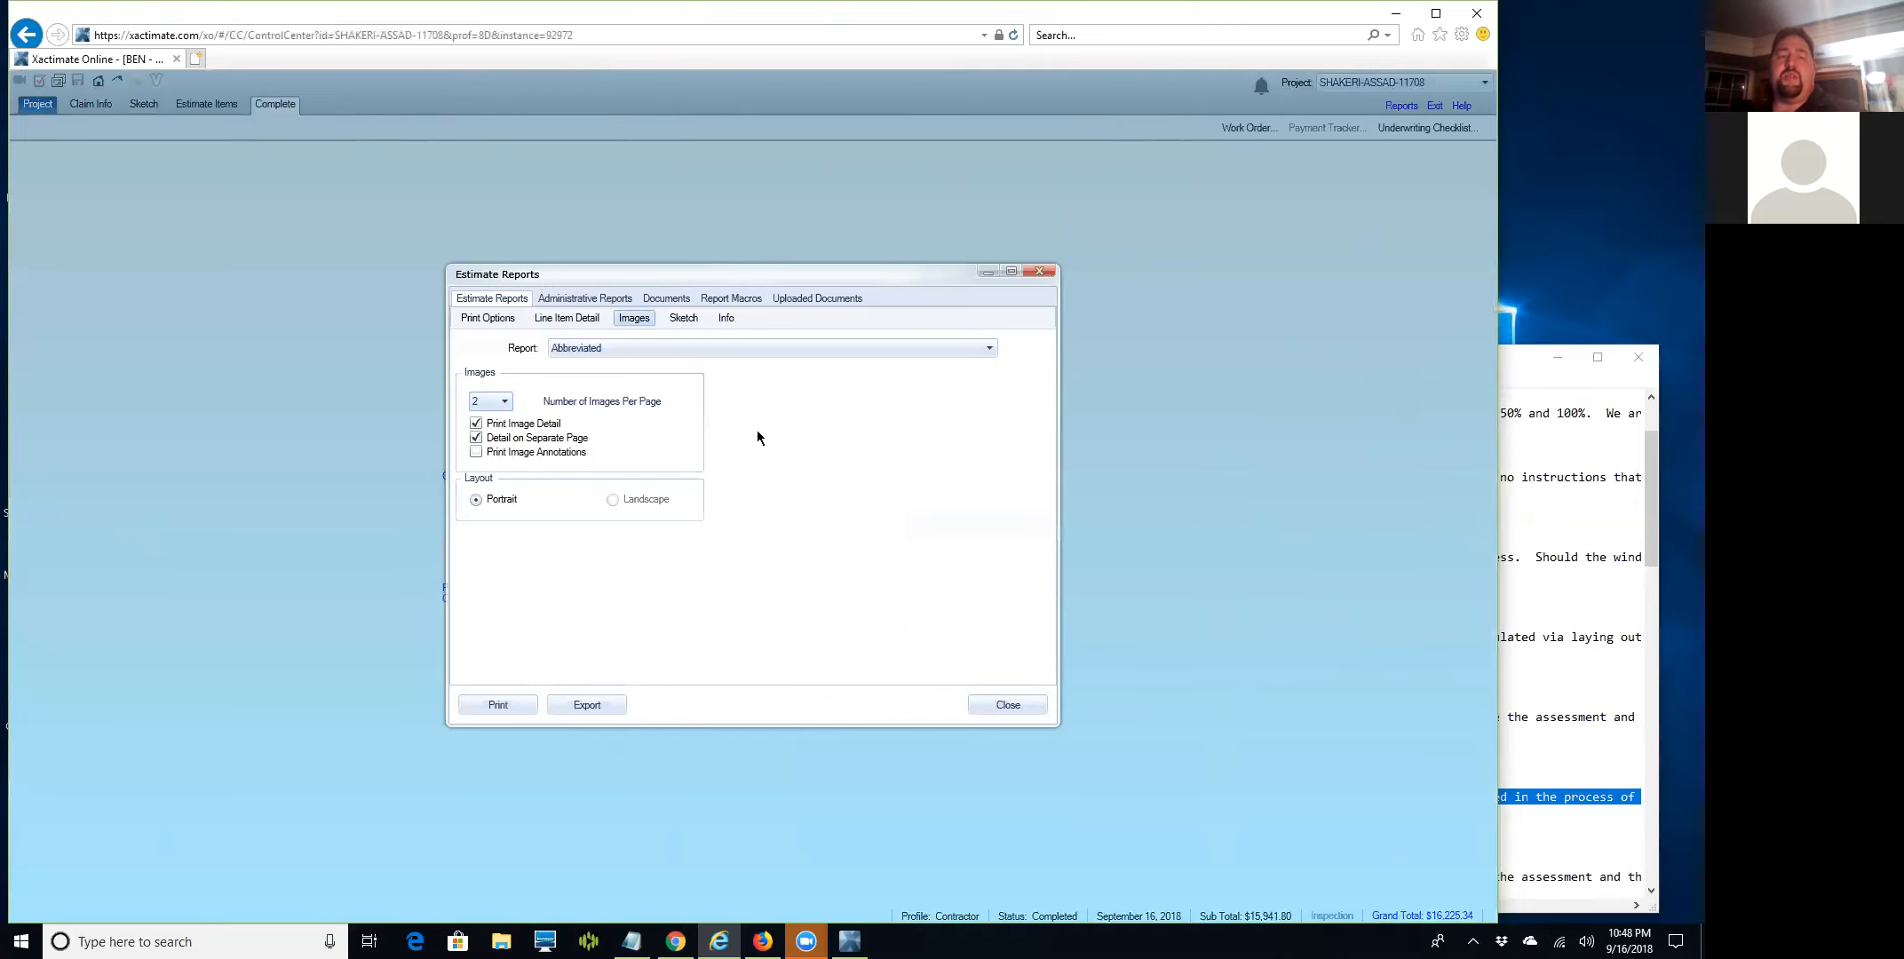
Back on the general print options, select Rough Draft from the report type list.
click(488, 317)
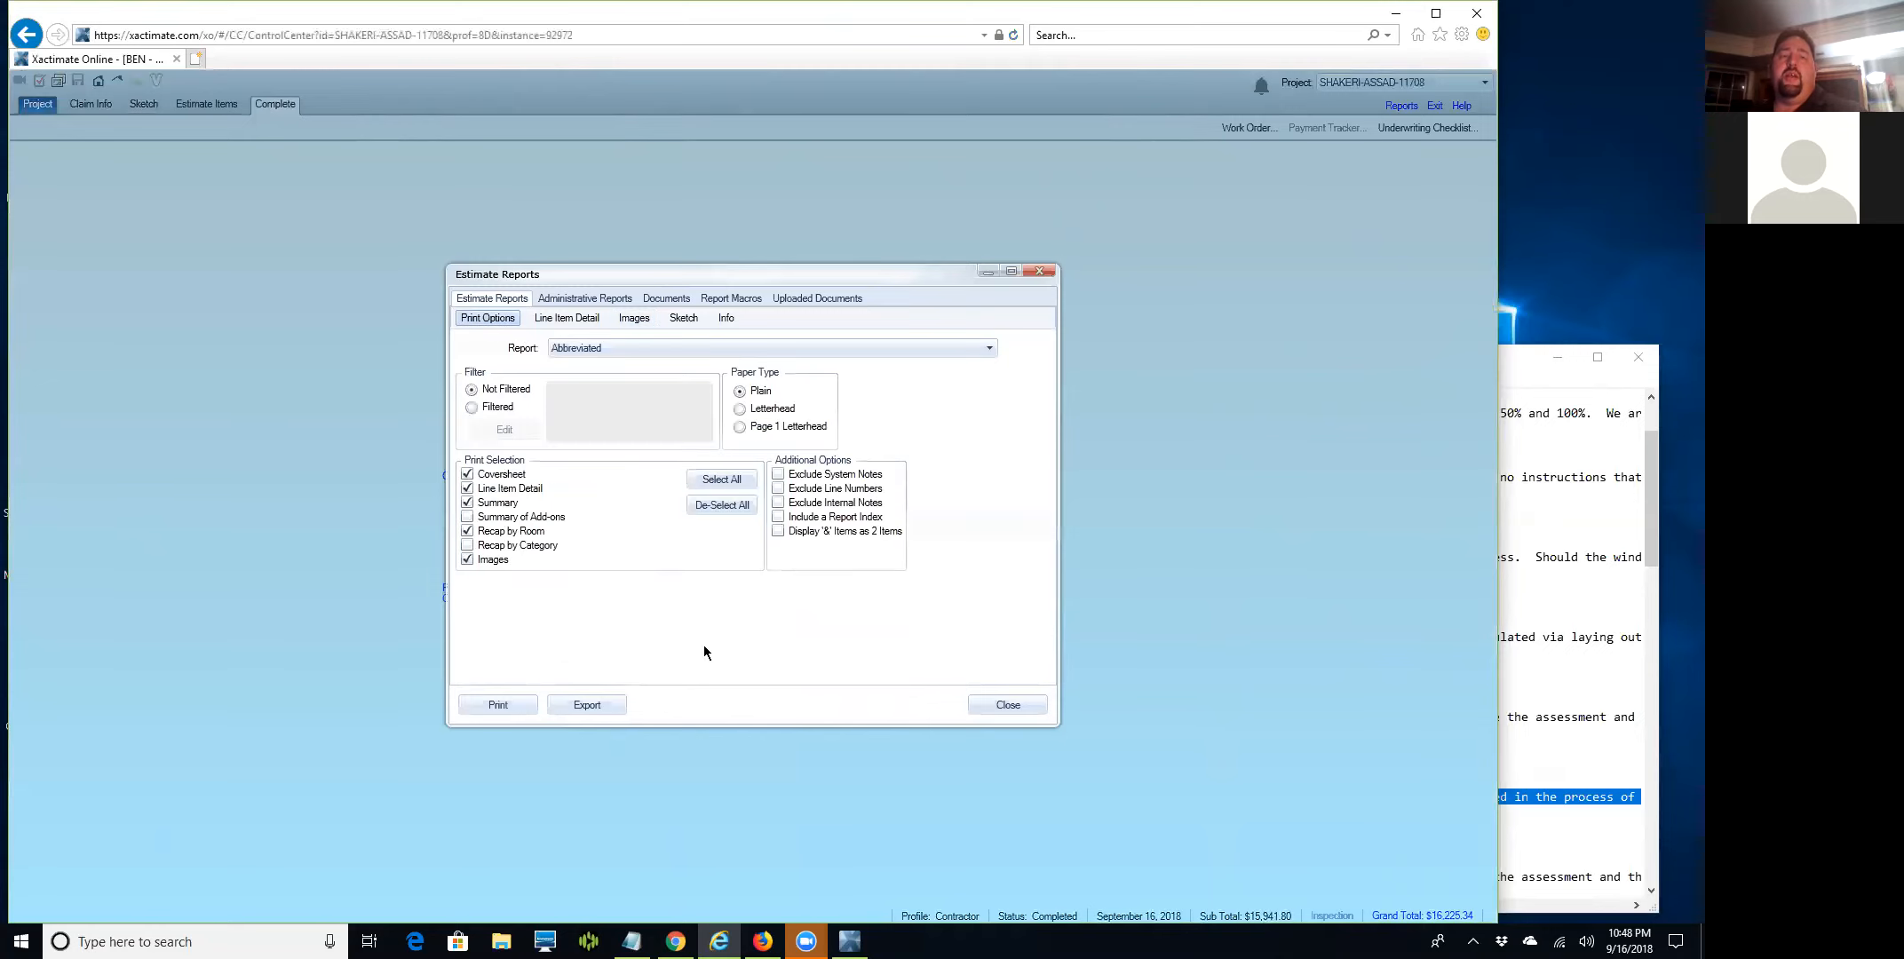
click(987, 349)
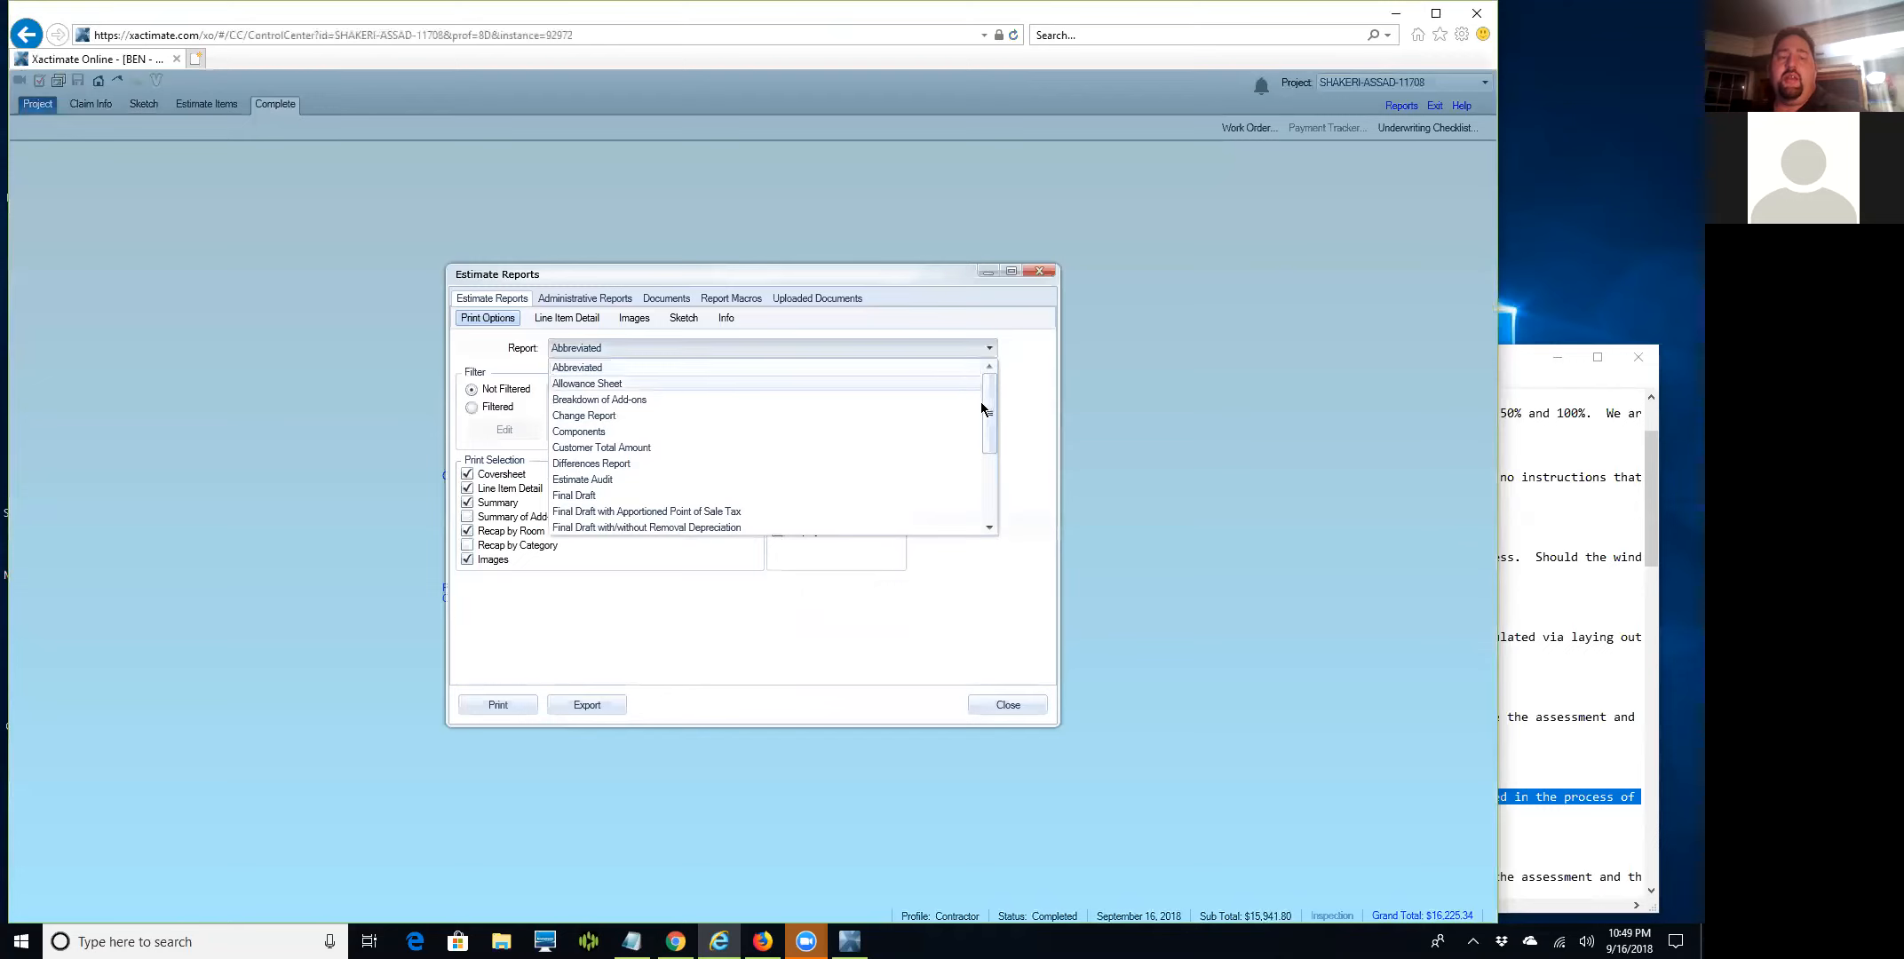
drag(987, 404, 984, 509)
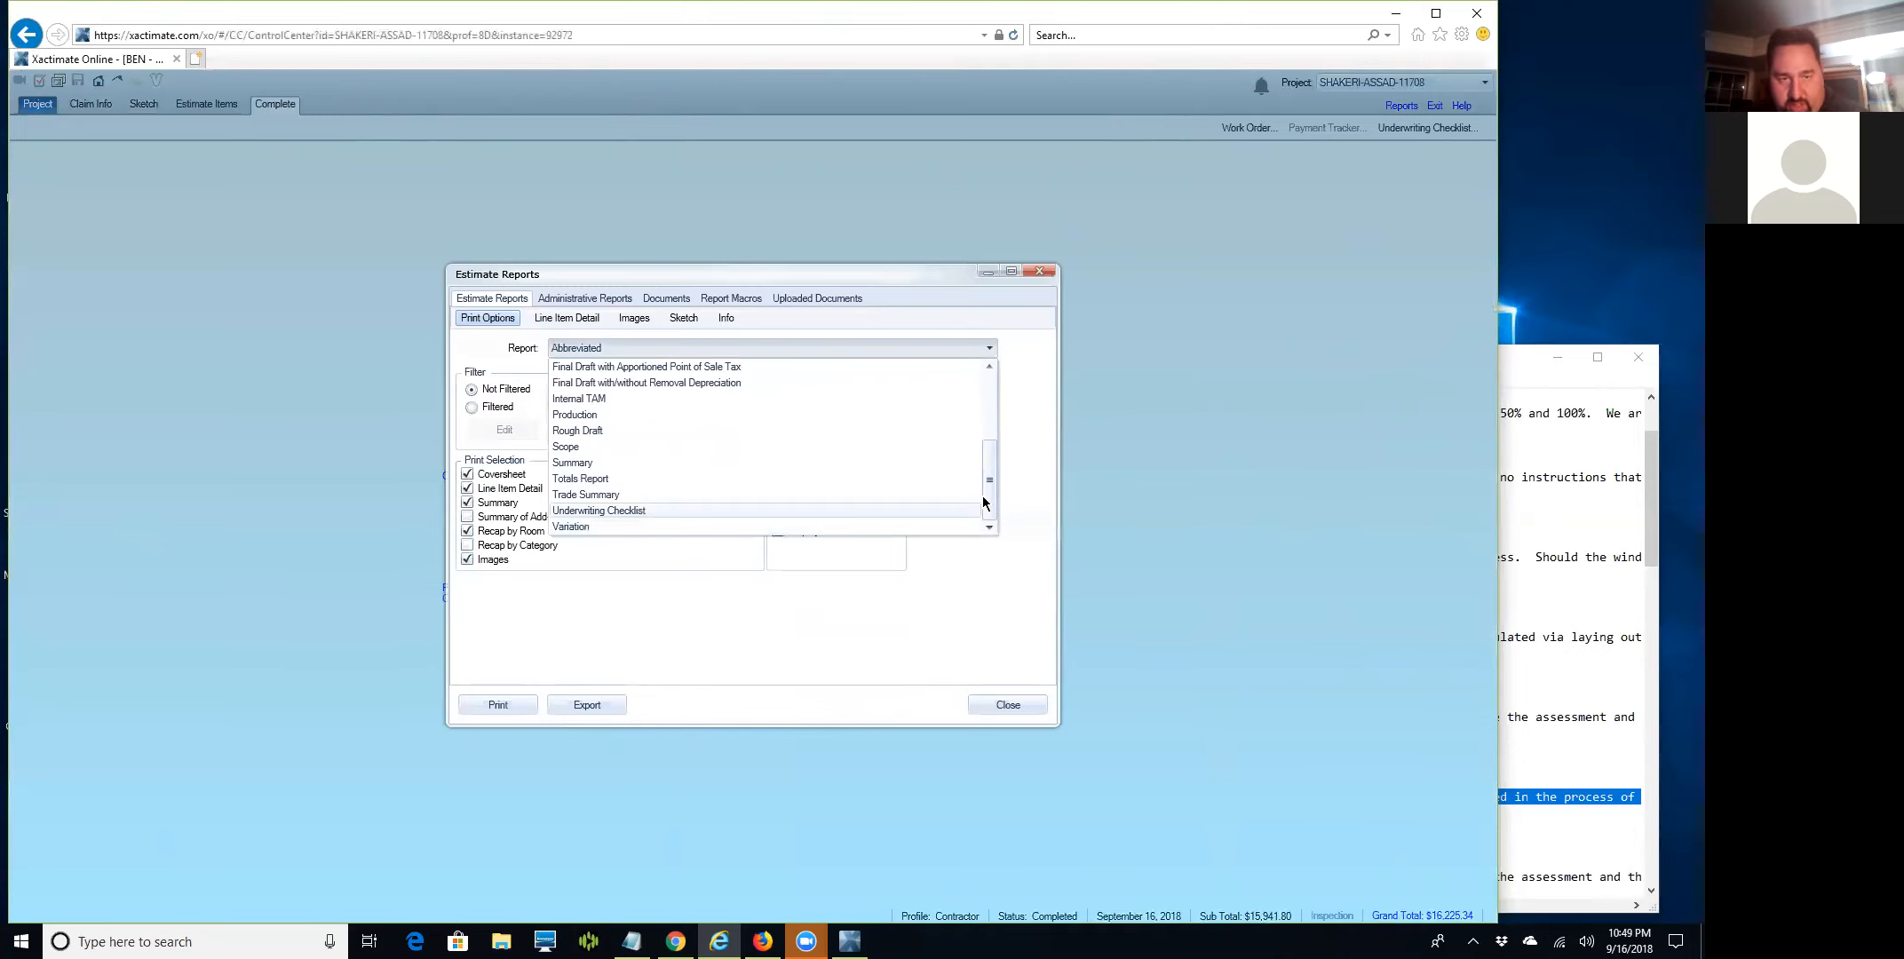
drag(991, 495, 1005, 436)
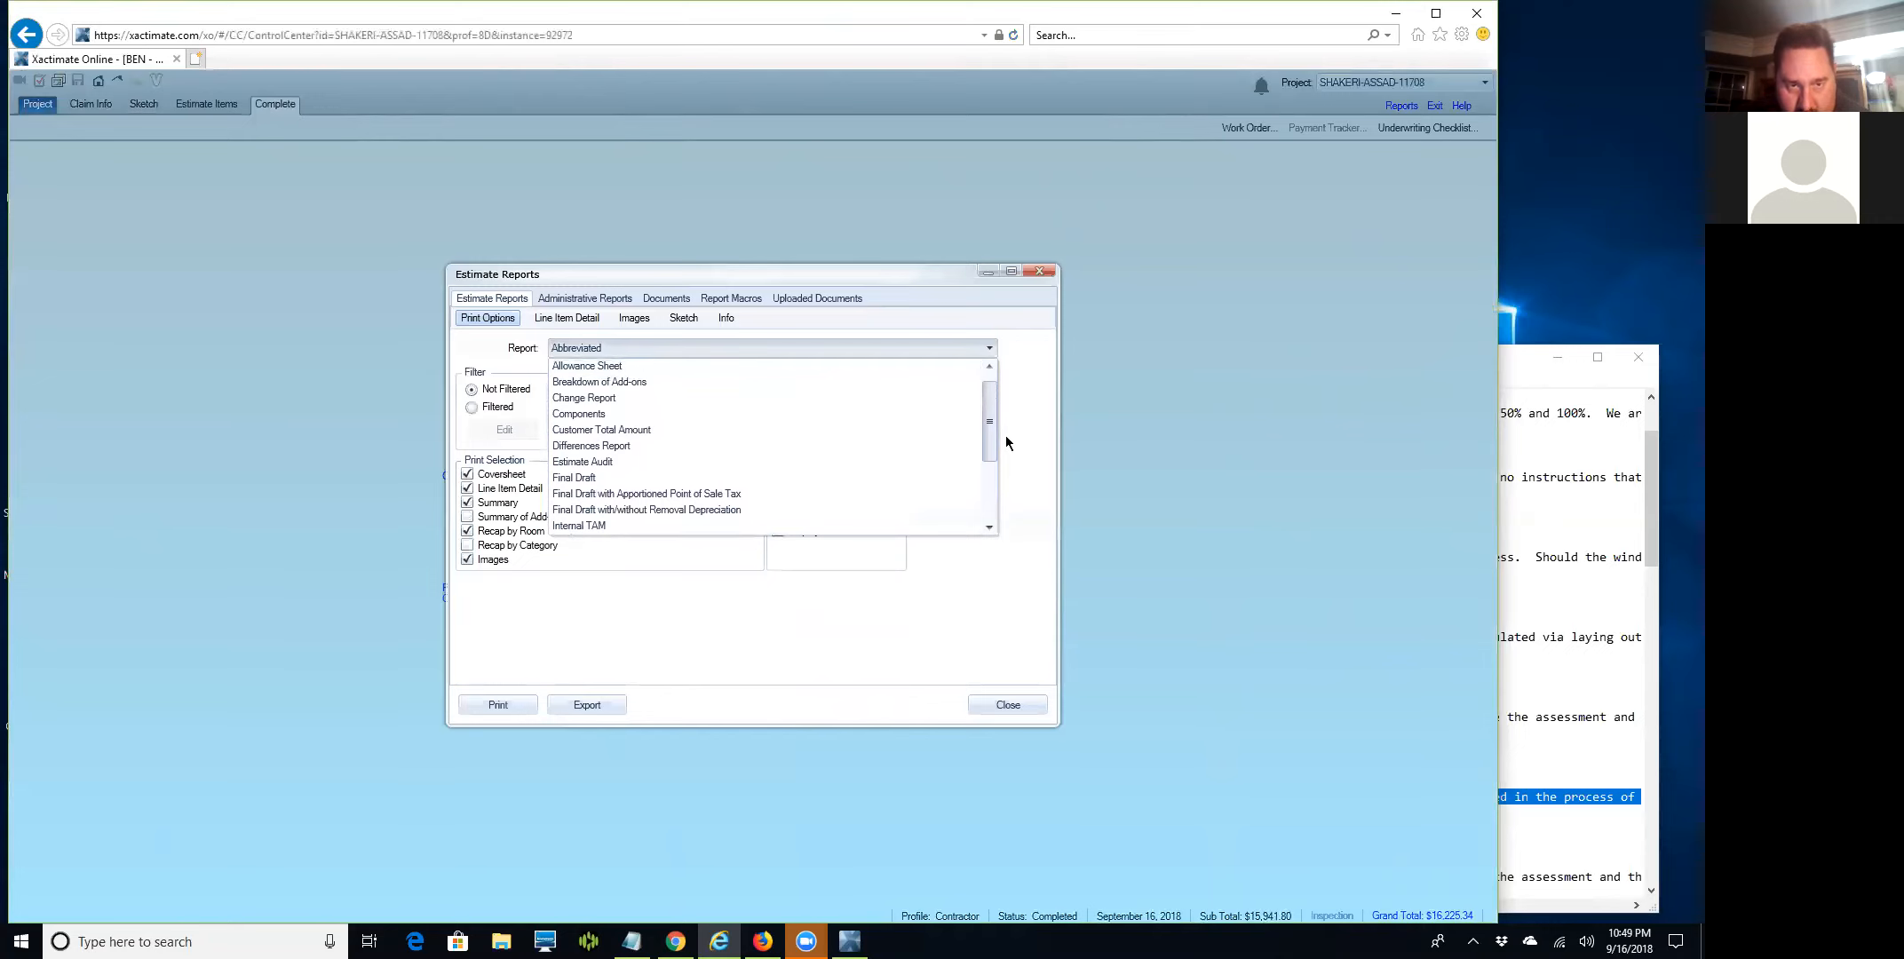
click(1001, 437)
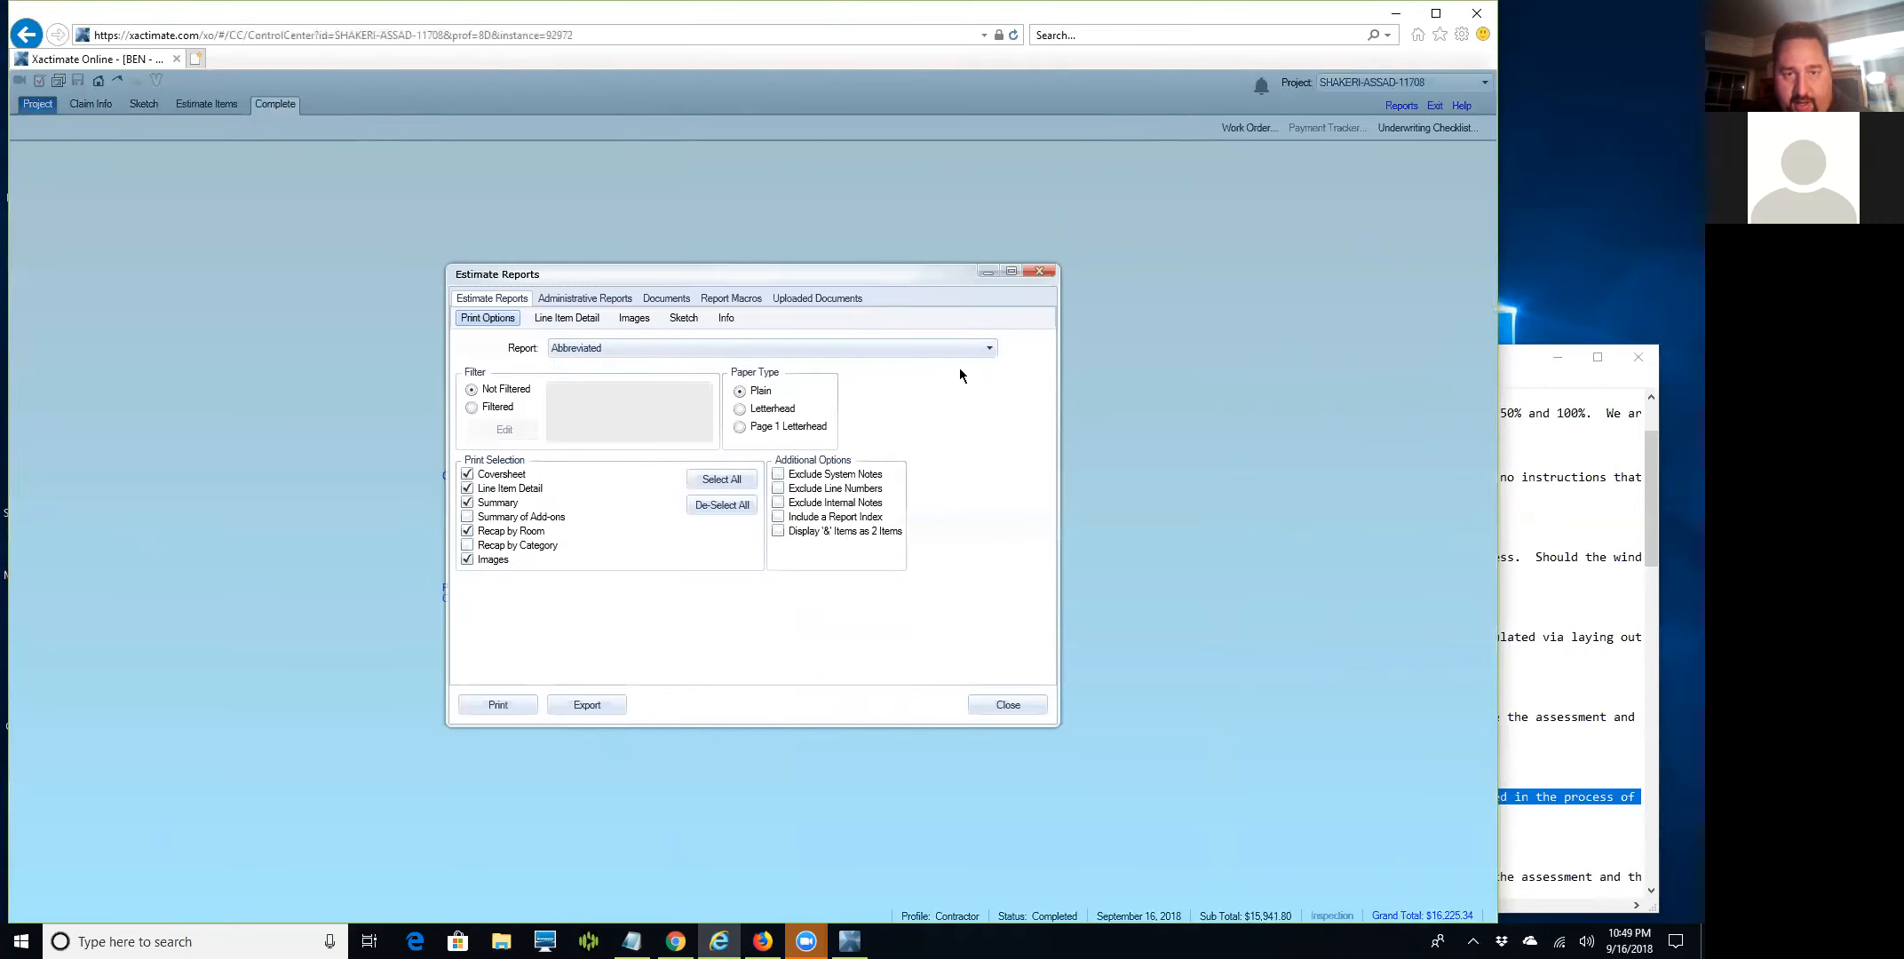
click(977, 348)
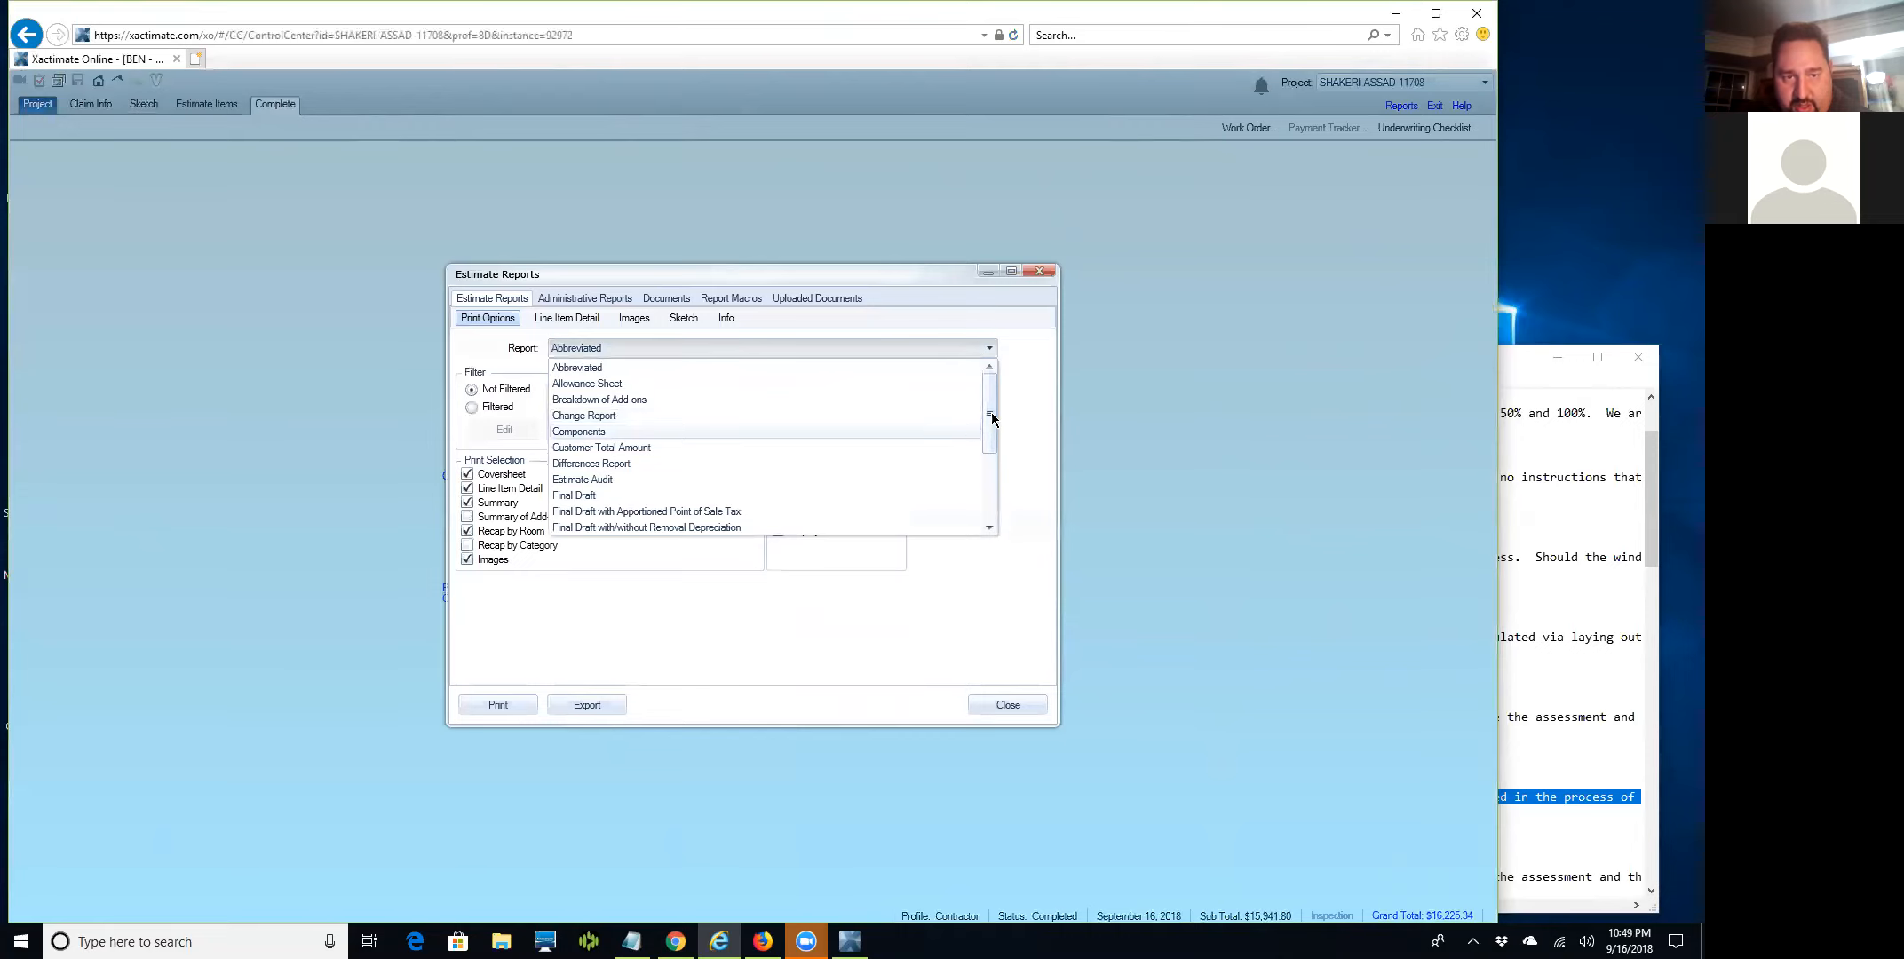
drag(988, 406, 981, 451)
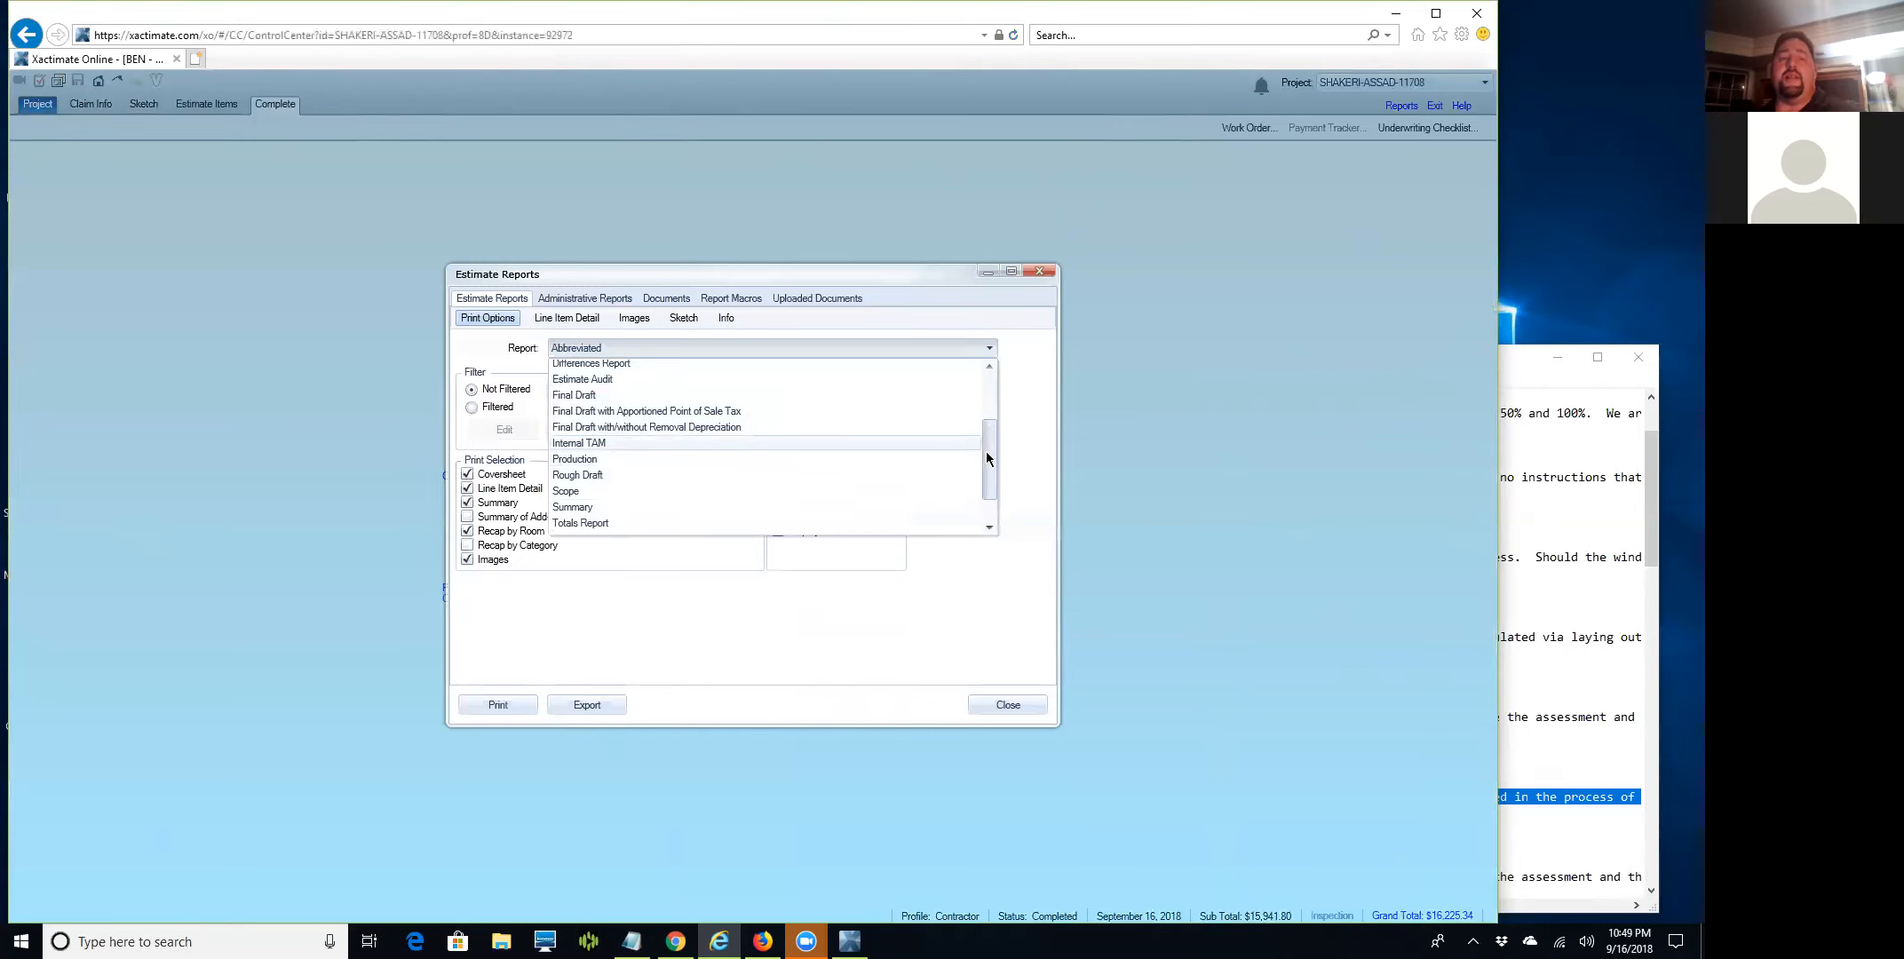
drag(986, 451, 971, 495)
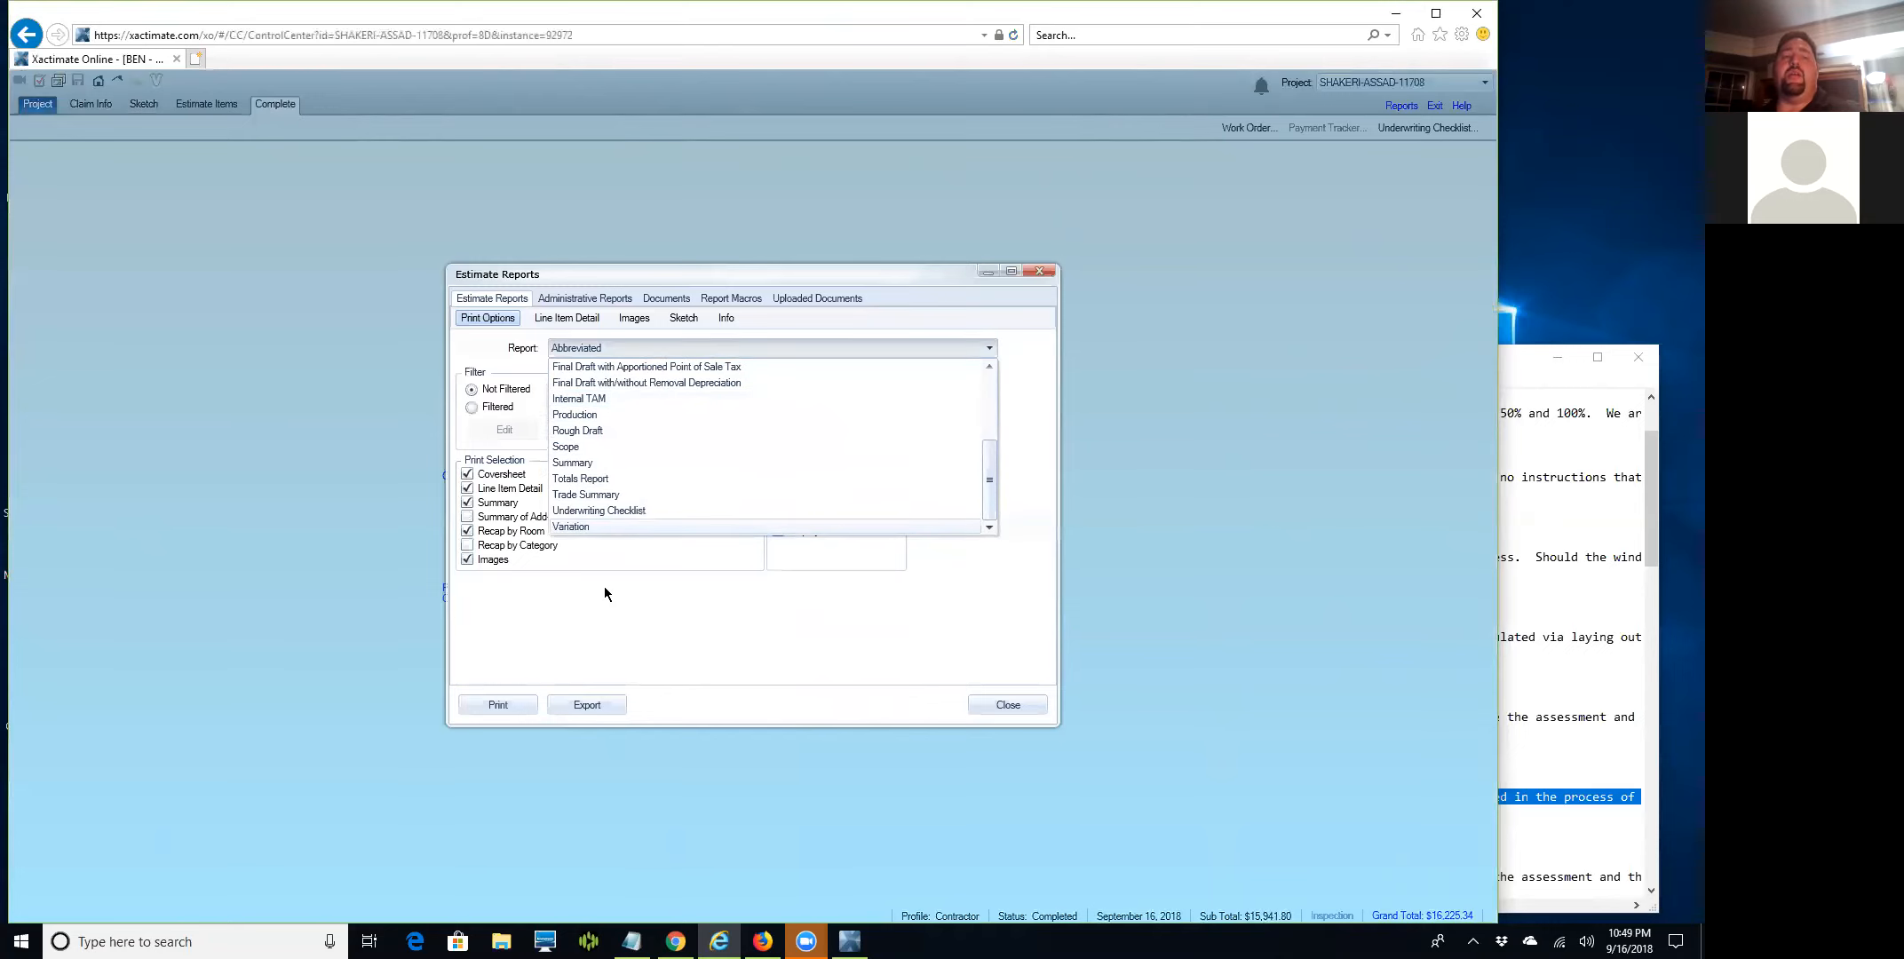
click(584, 430)
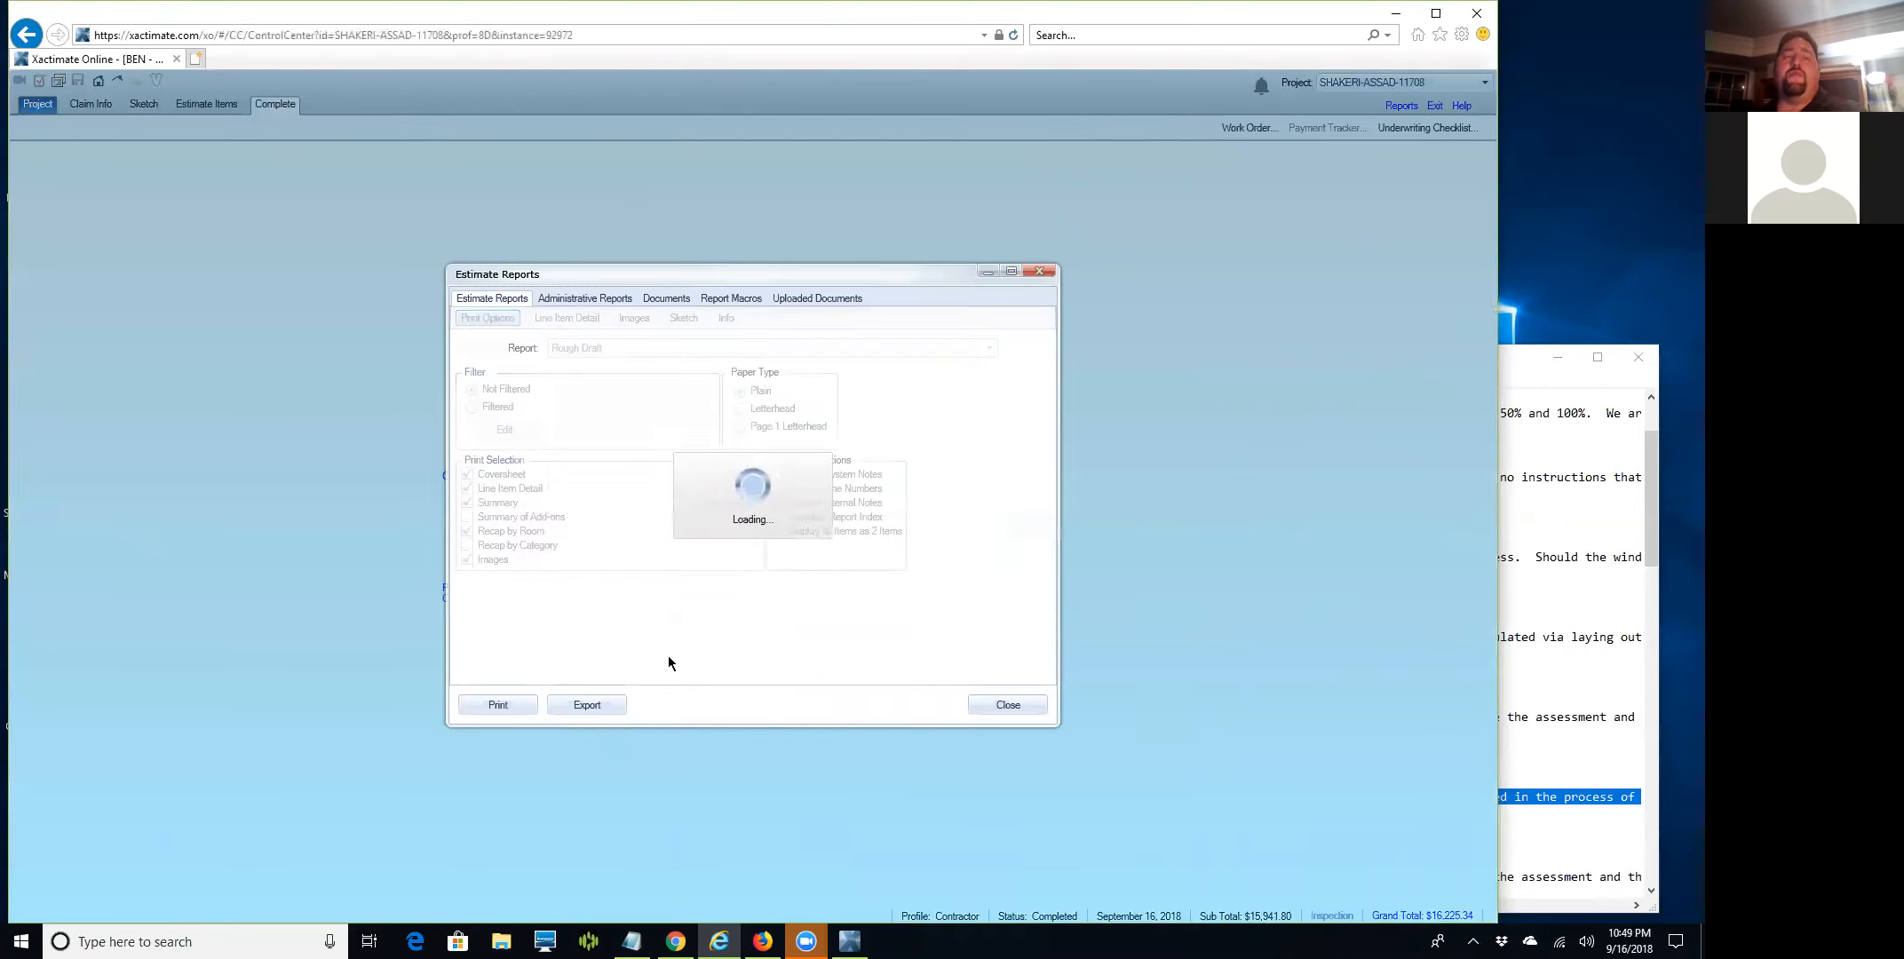
Export the Rough Draft report, accepting the download warning and repositioning the Save As window.
click(587, 704)
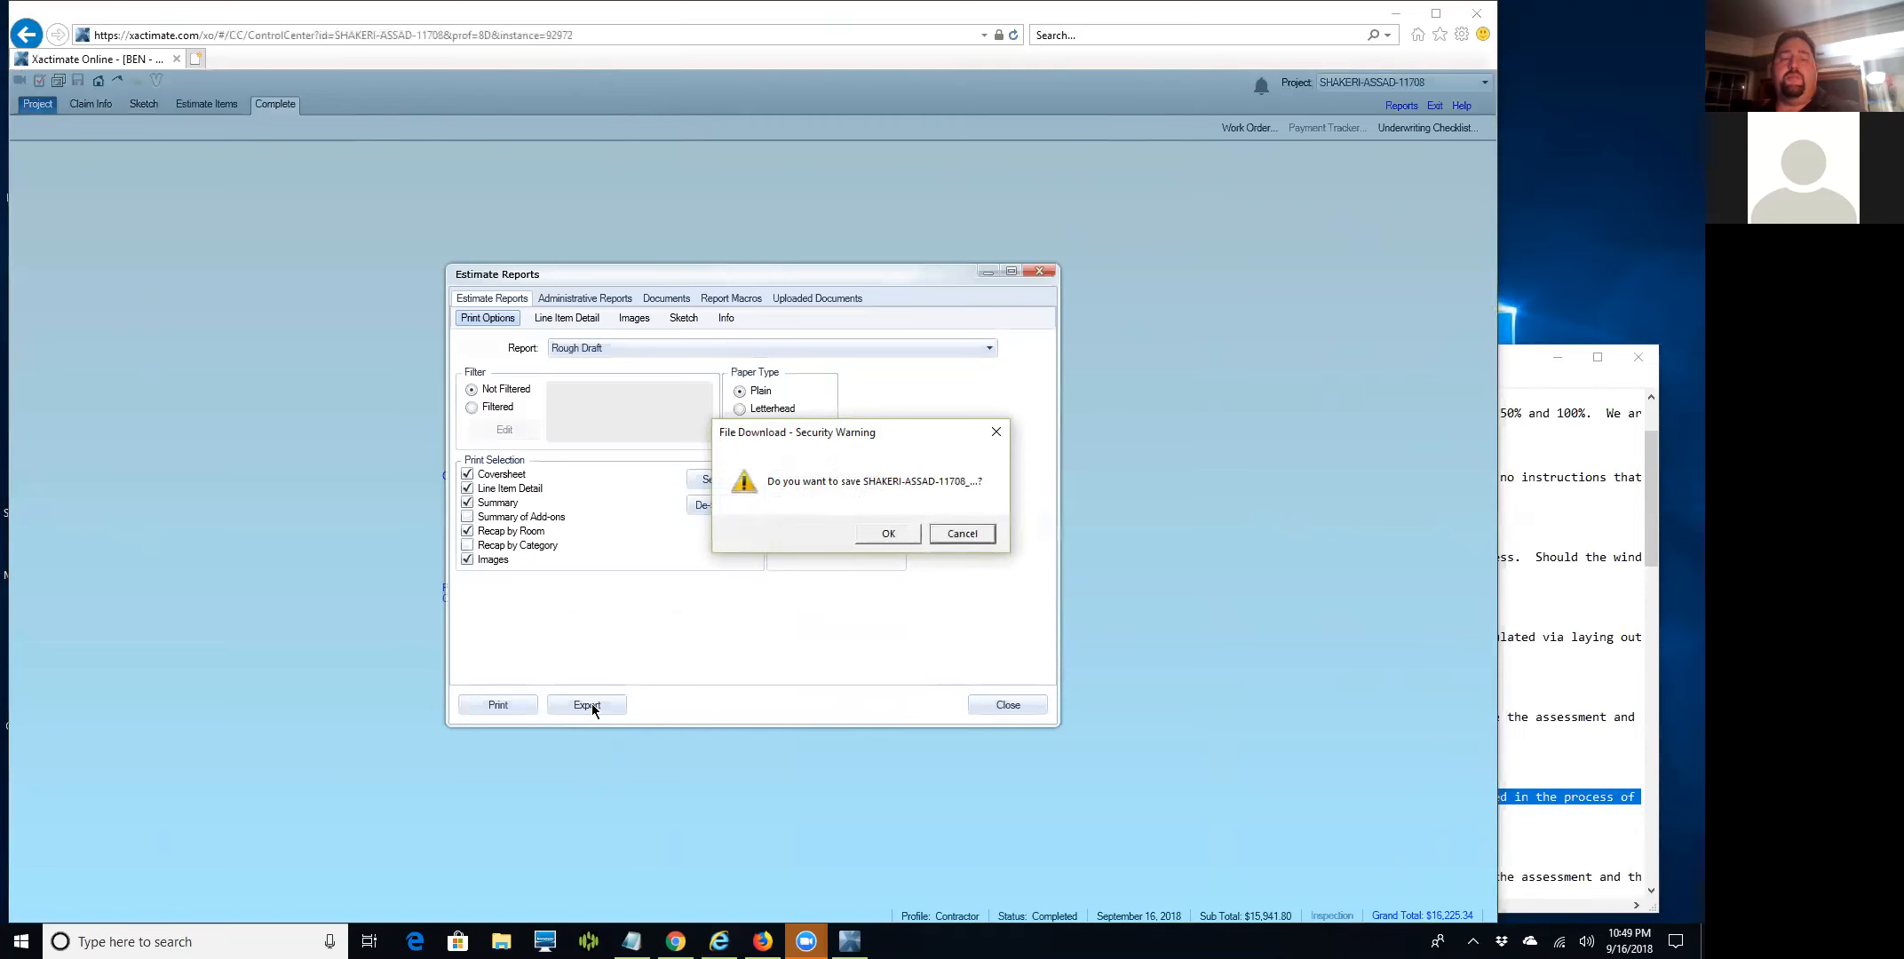
click(879, 533)
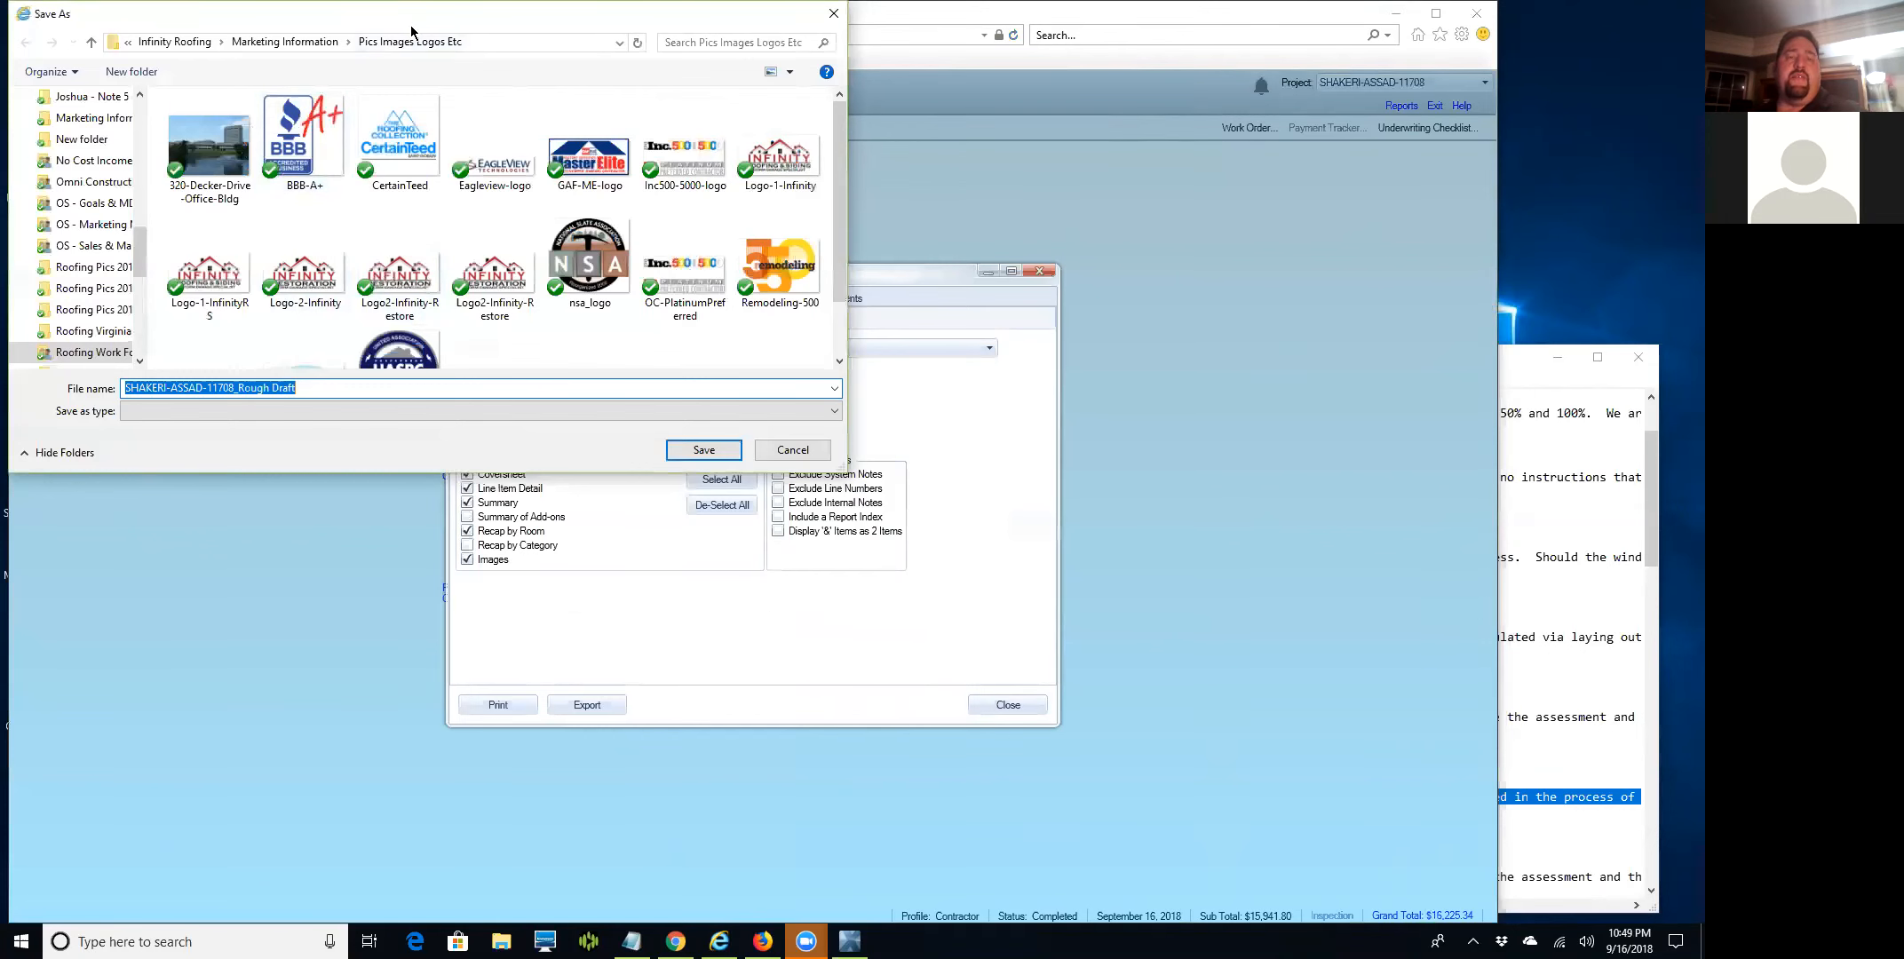
drag(411, 25, 461, 108)
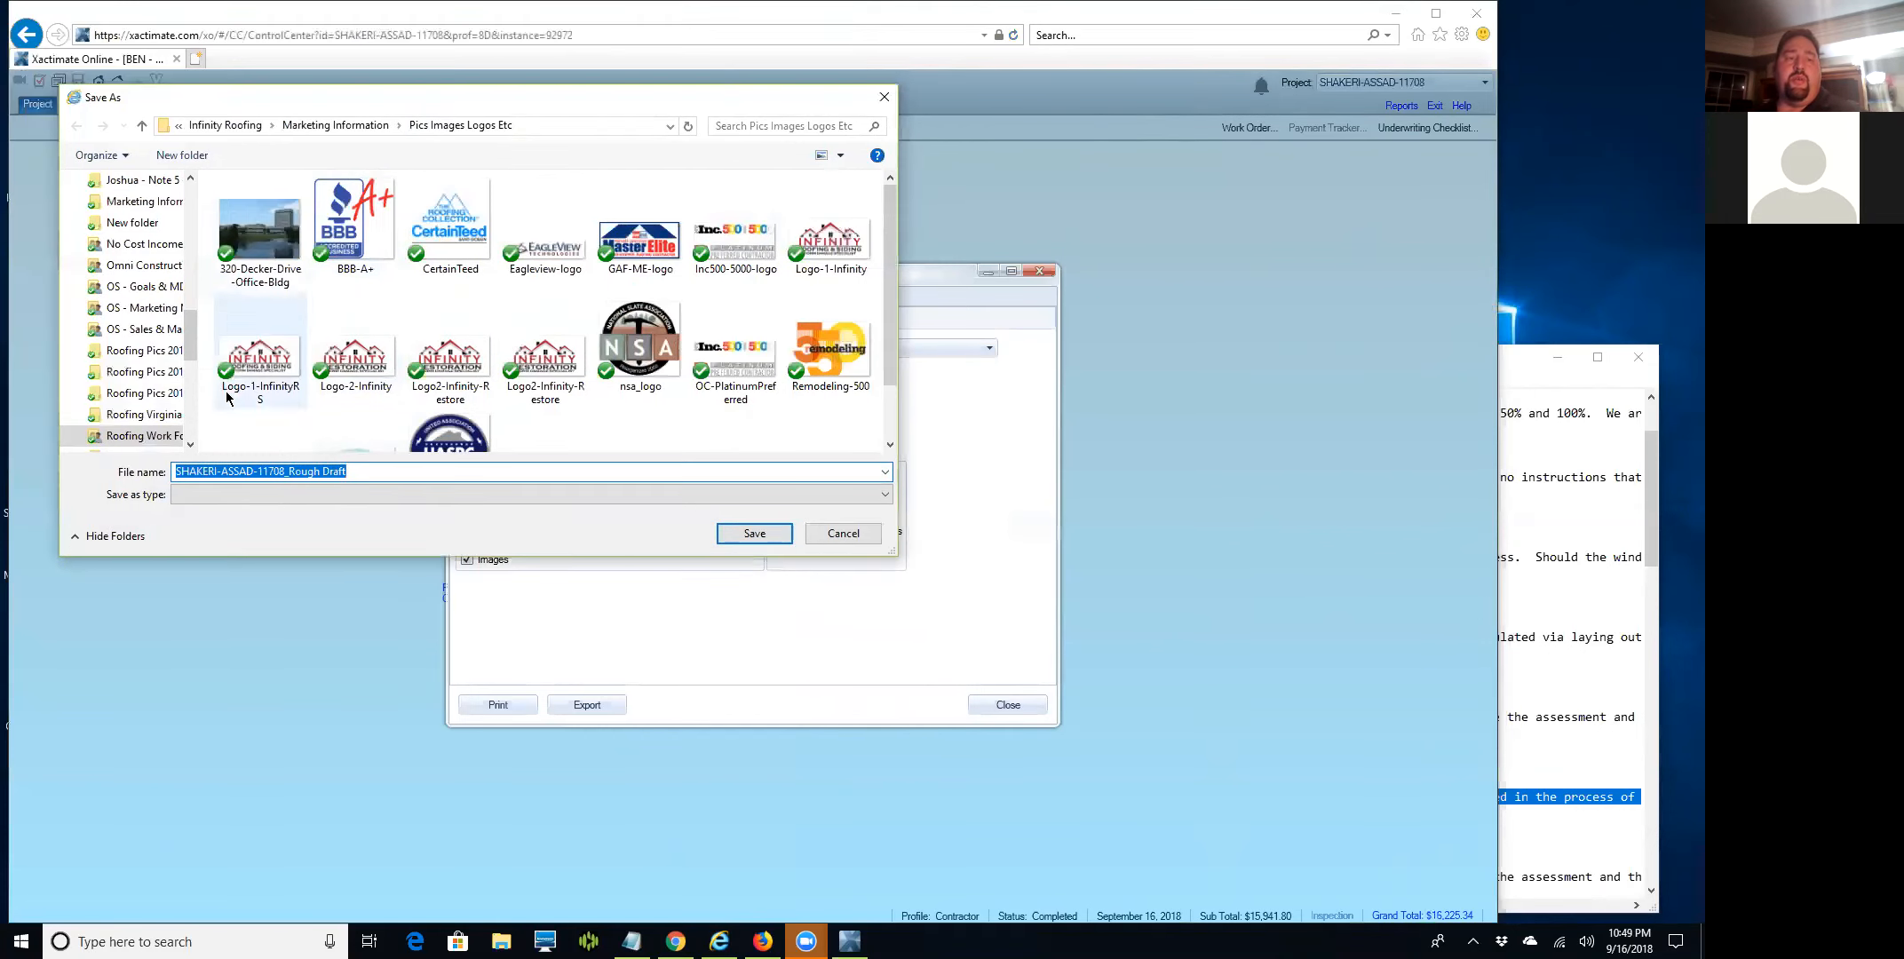
Browse to Infinity Roofing > 02 - Virginia Clients and open the client's folder.
click(236, 126)
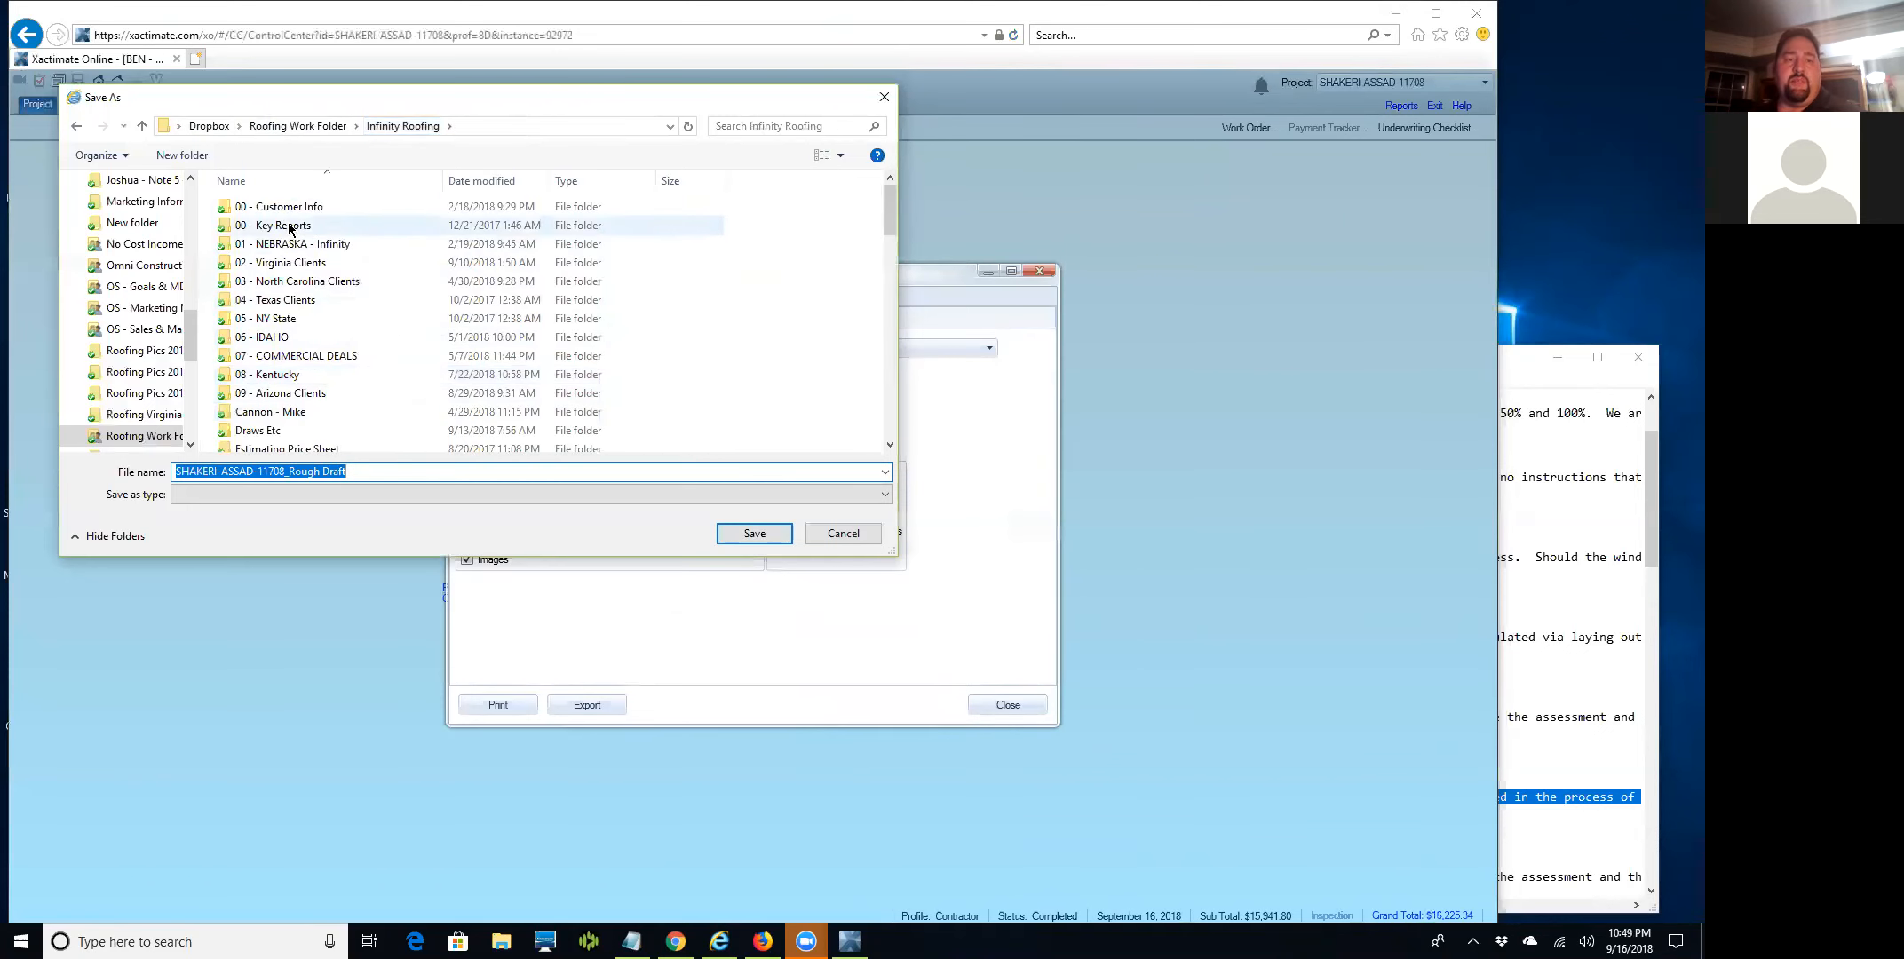
click(287, 259)
double_click(291, 259)
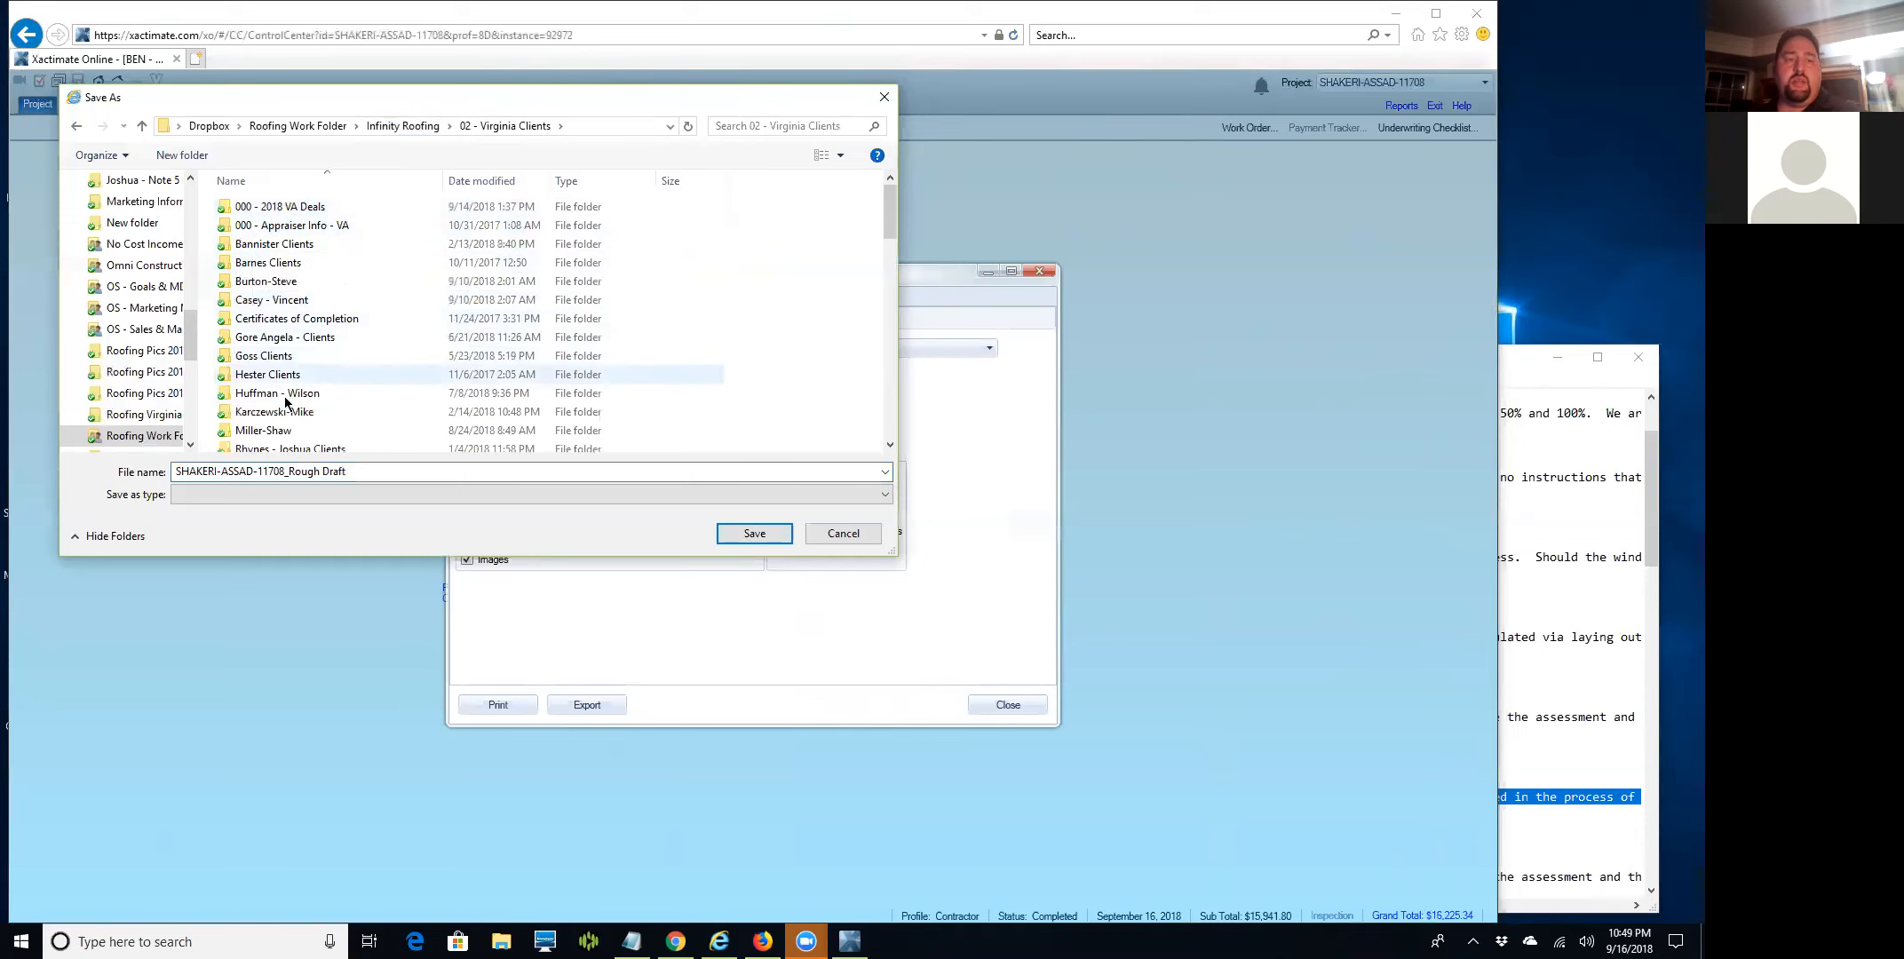
mouse_move(883, 216)
mouse_down()
mouse_move(888, 238)
mouse_move(888, 213)
mouse_up()
double_click(493, 270)
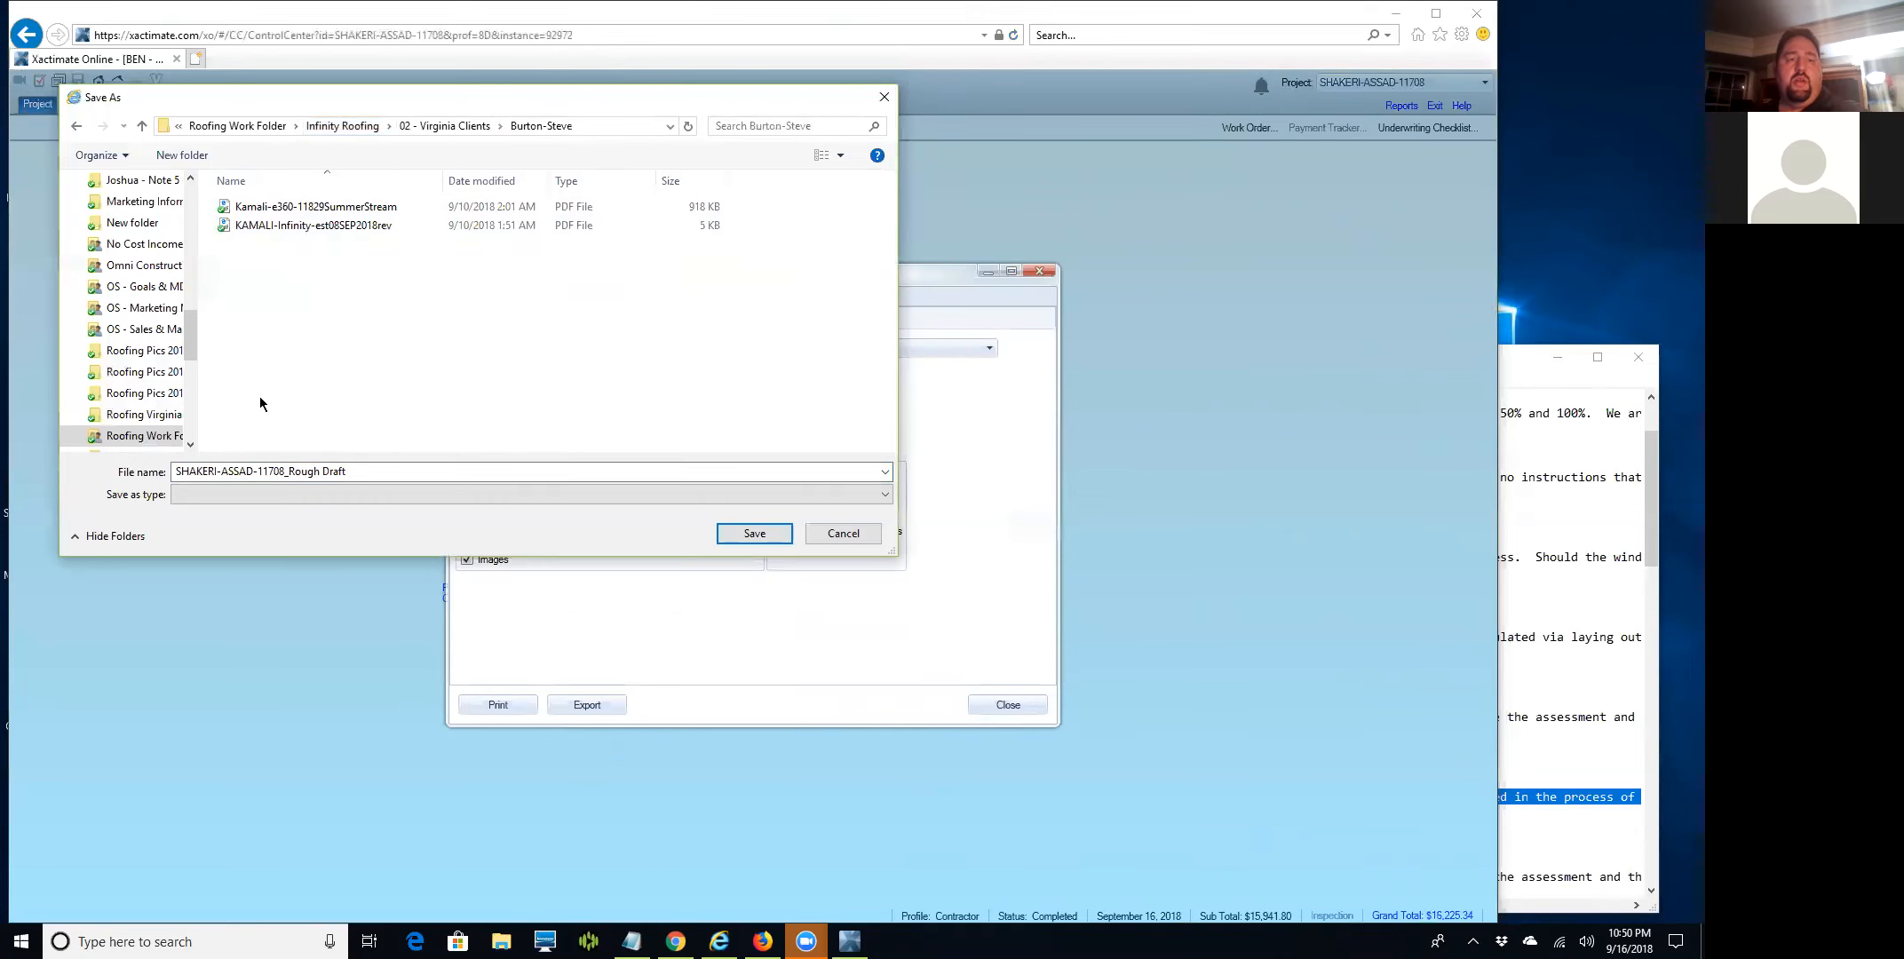
Replace the file name's Rough Draft ending with -Infinity-est12SEP2018rev and save the PDF.
click(266, 477)
drag(263, 473, 438, 472)
key(BackSpace)
key(BackSpace)
key(BackSpace)
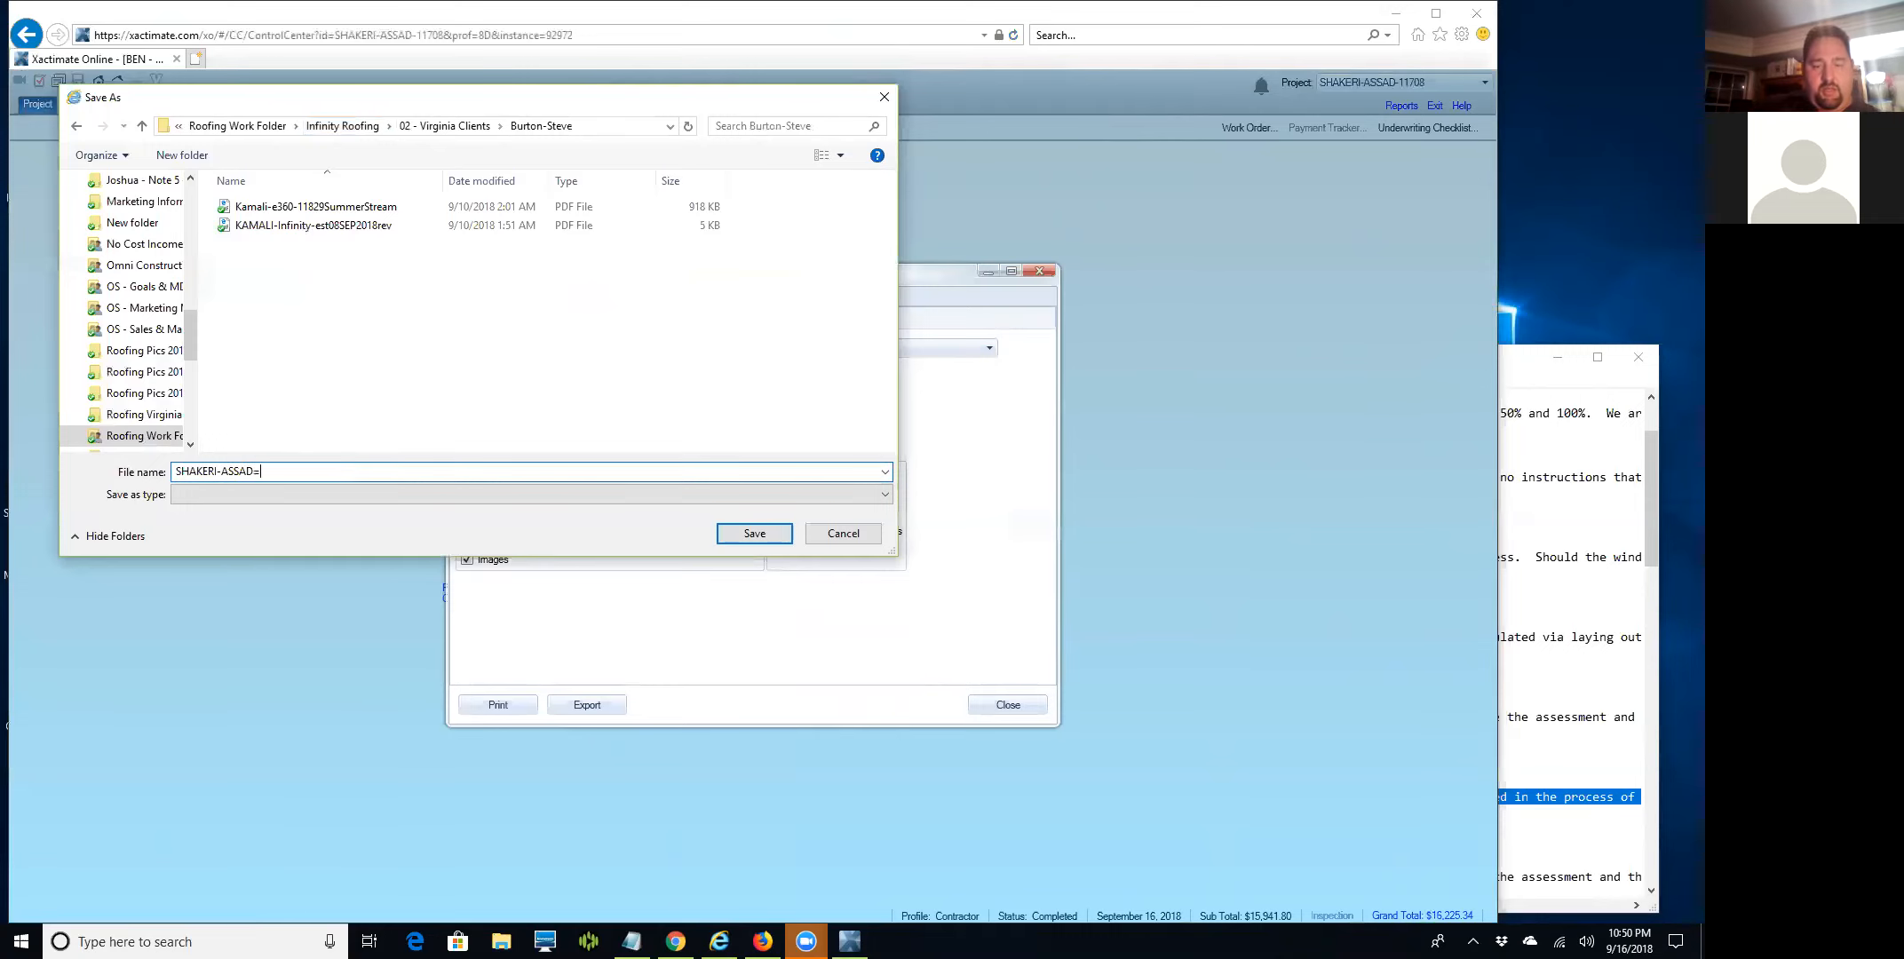
text(-Inin)
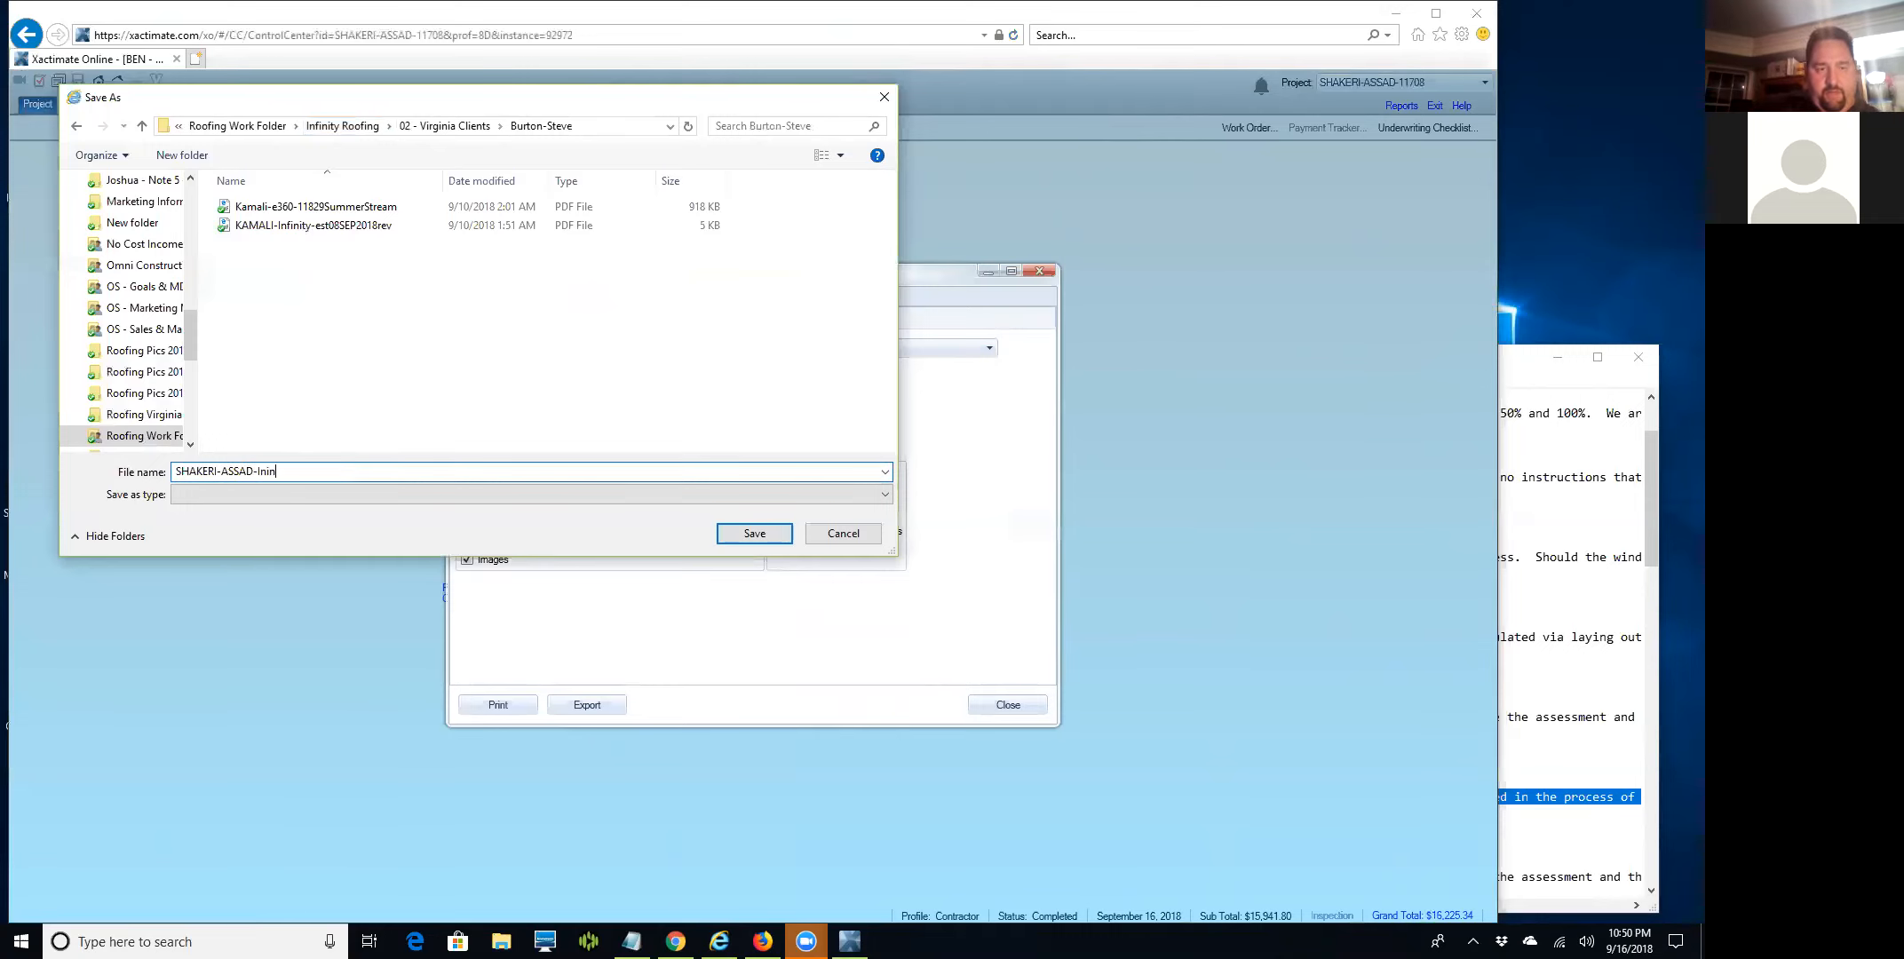
key(BackSpace)
key(BackSpace)
text(finity-est)
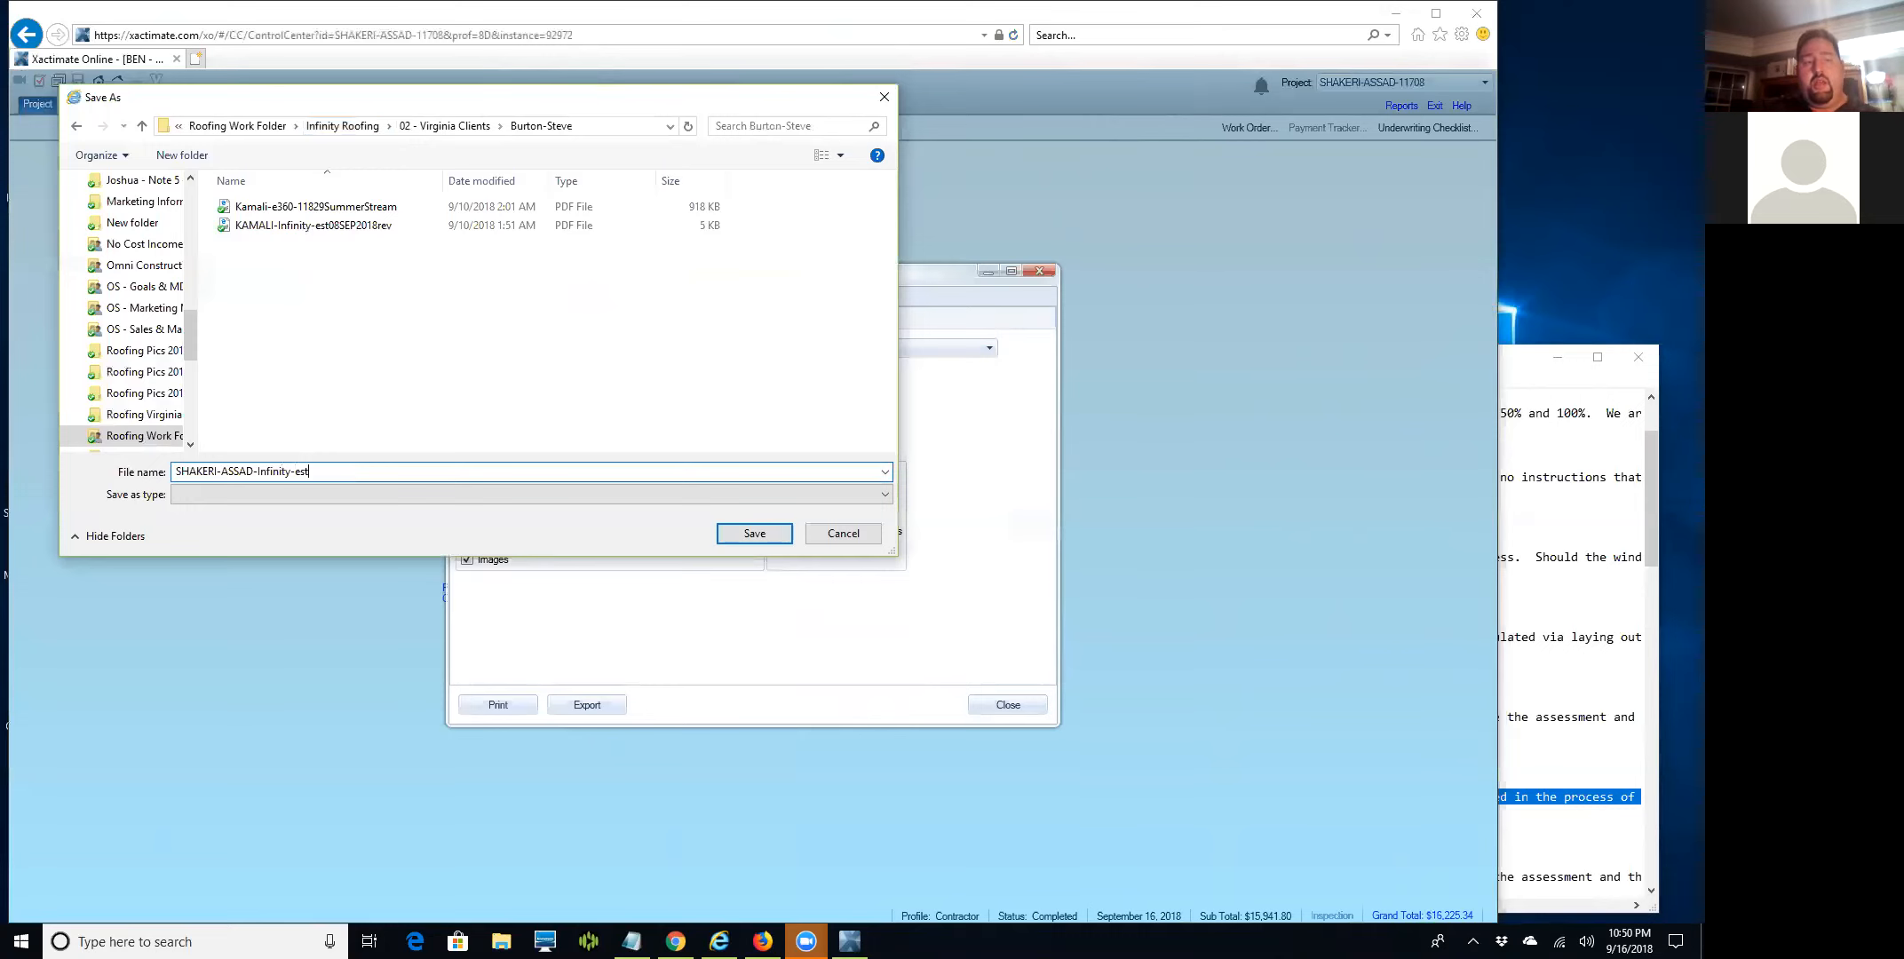
text(12SEP)
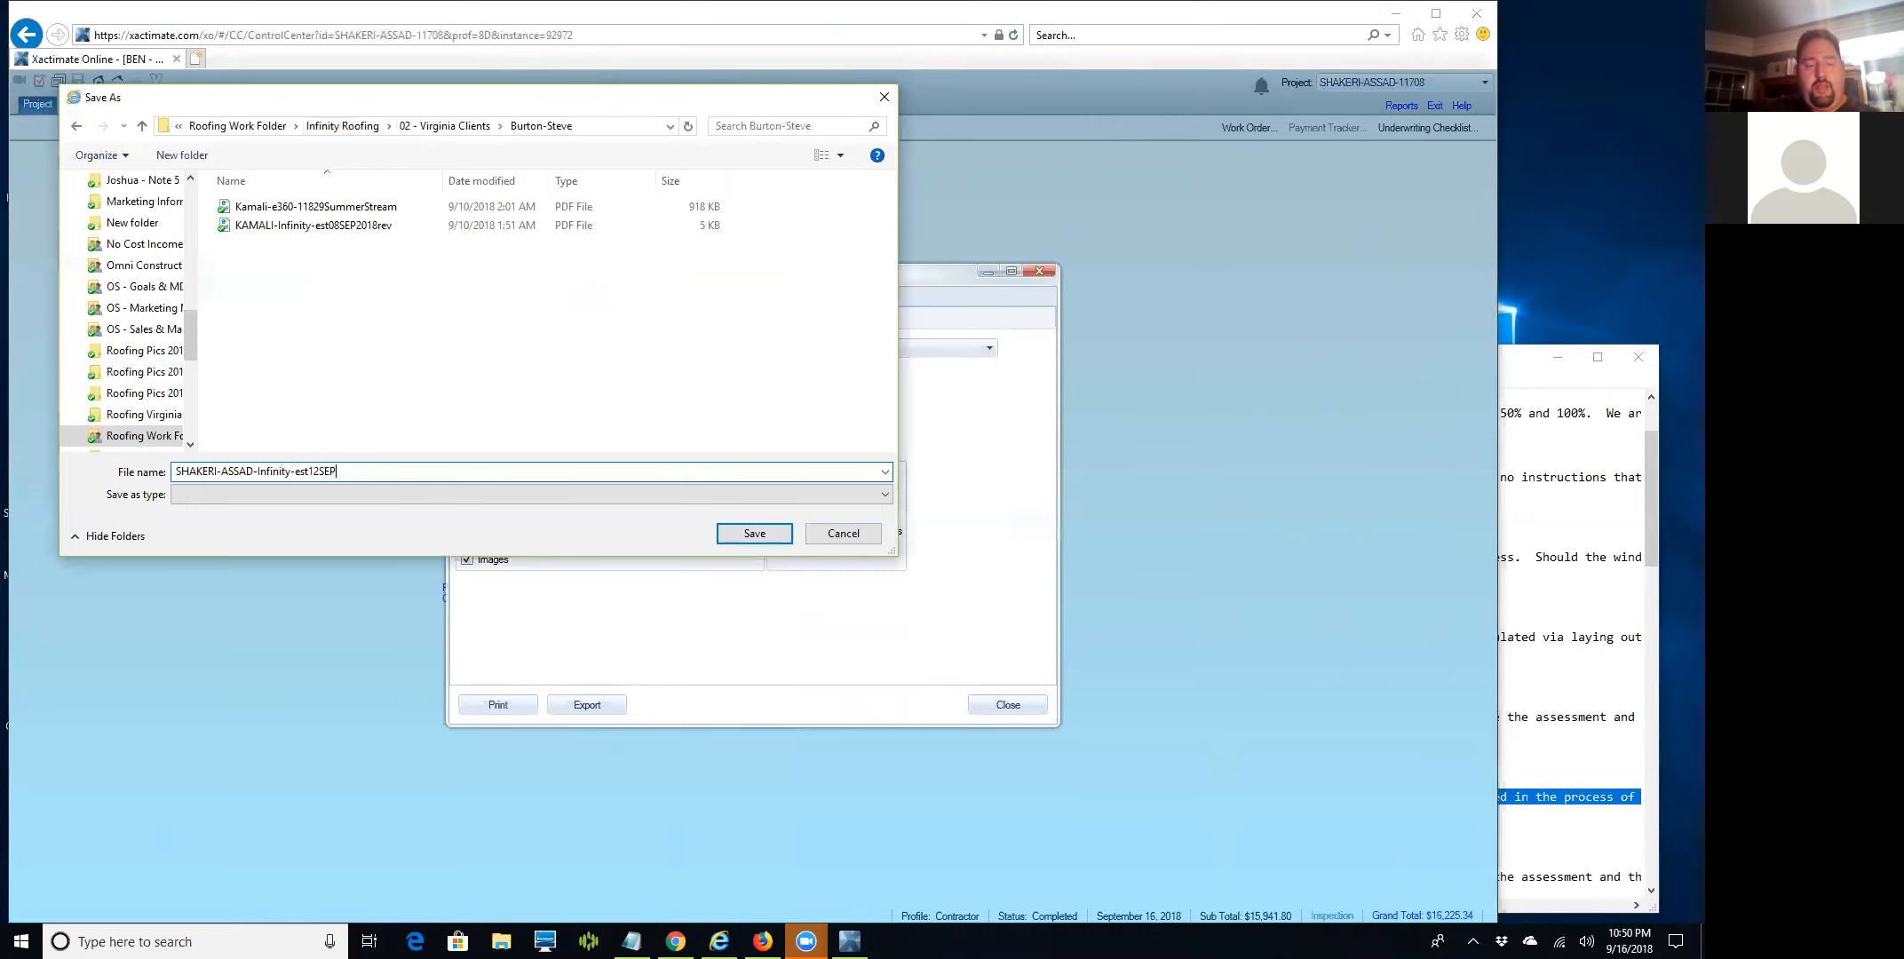
text(2018)
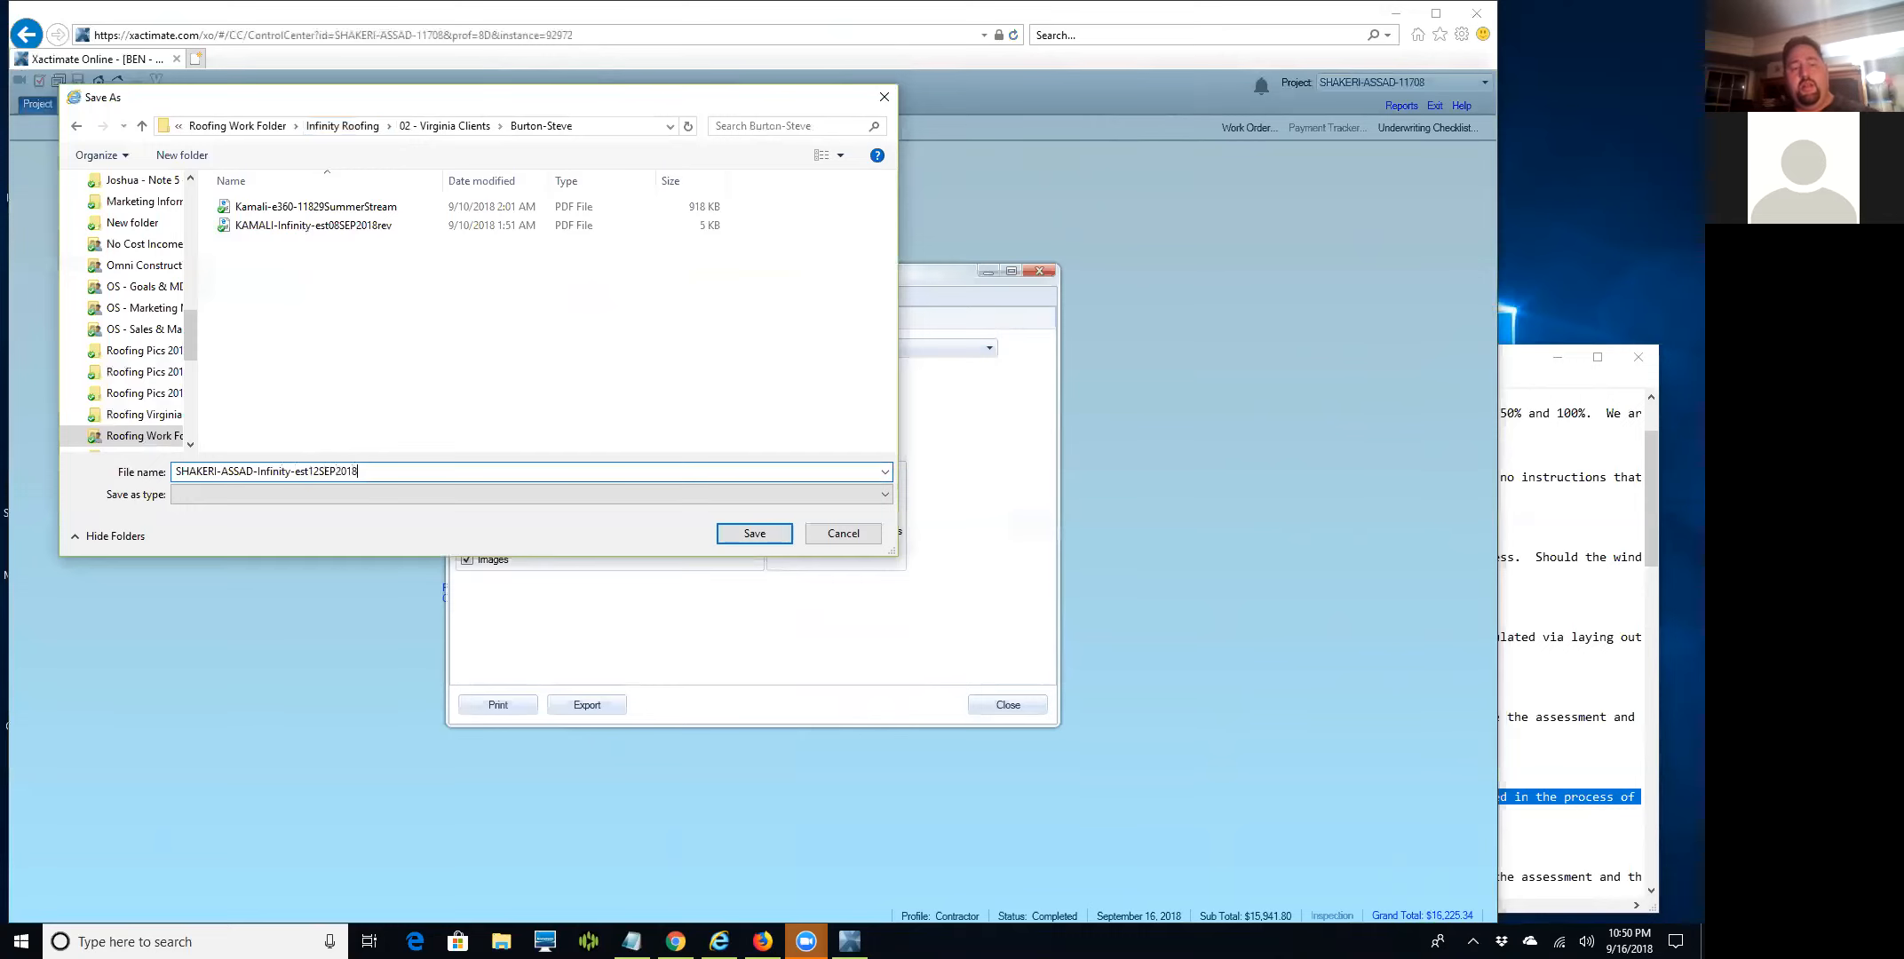
text(rev)
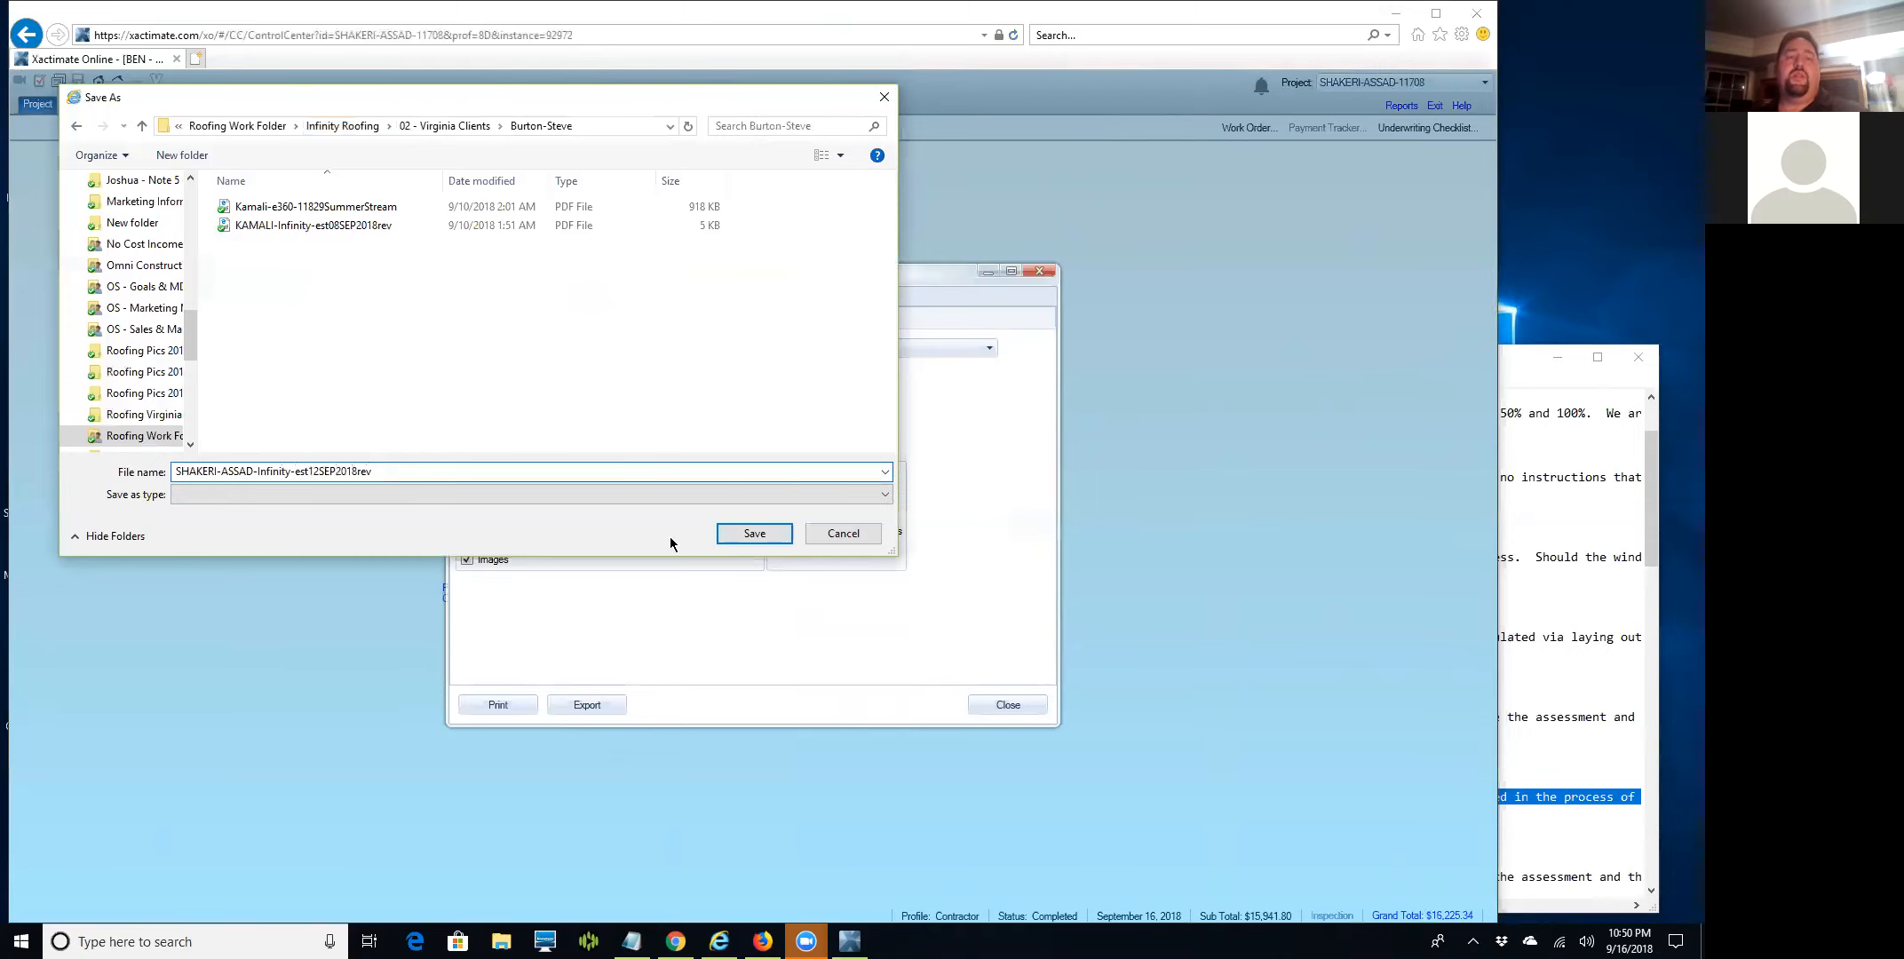
click(736, 535)
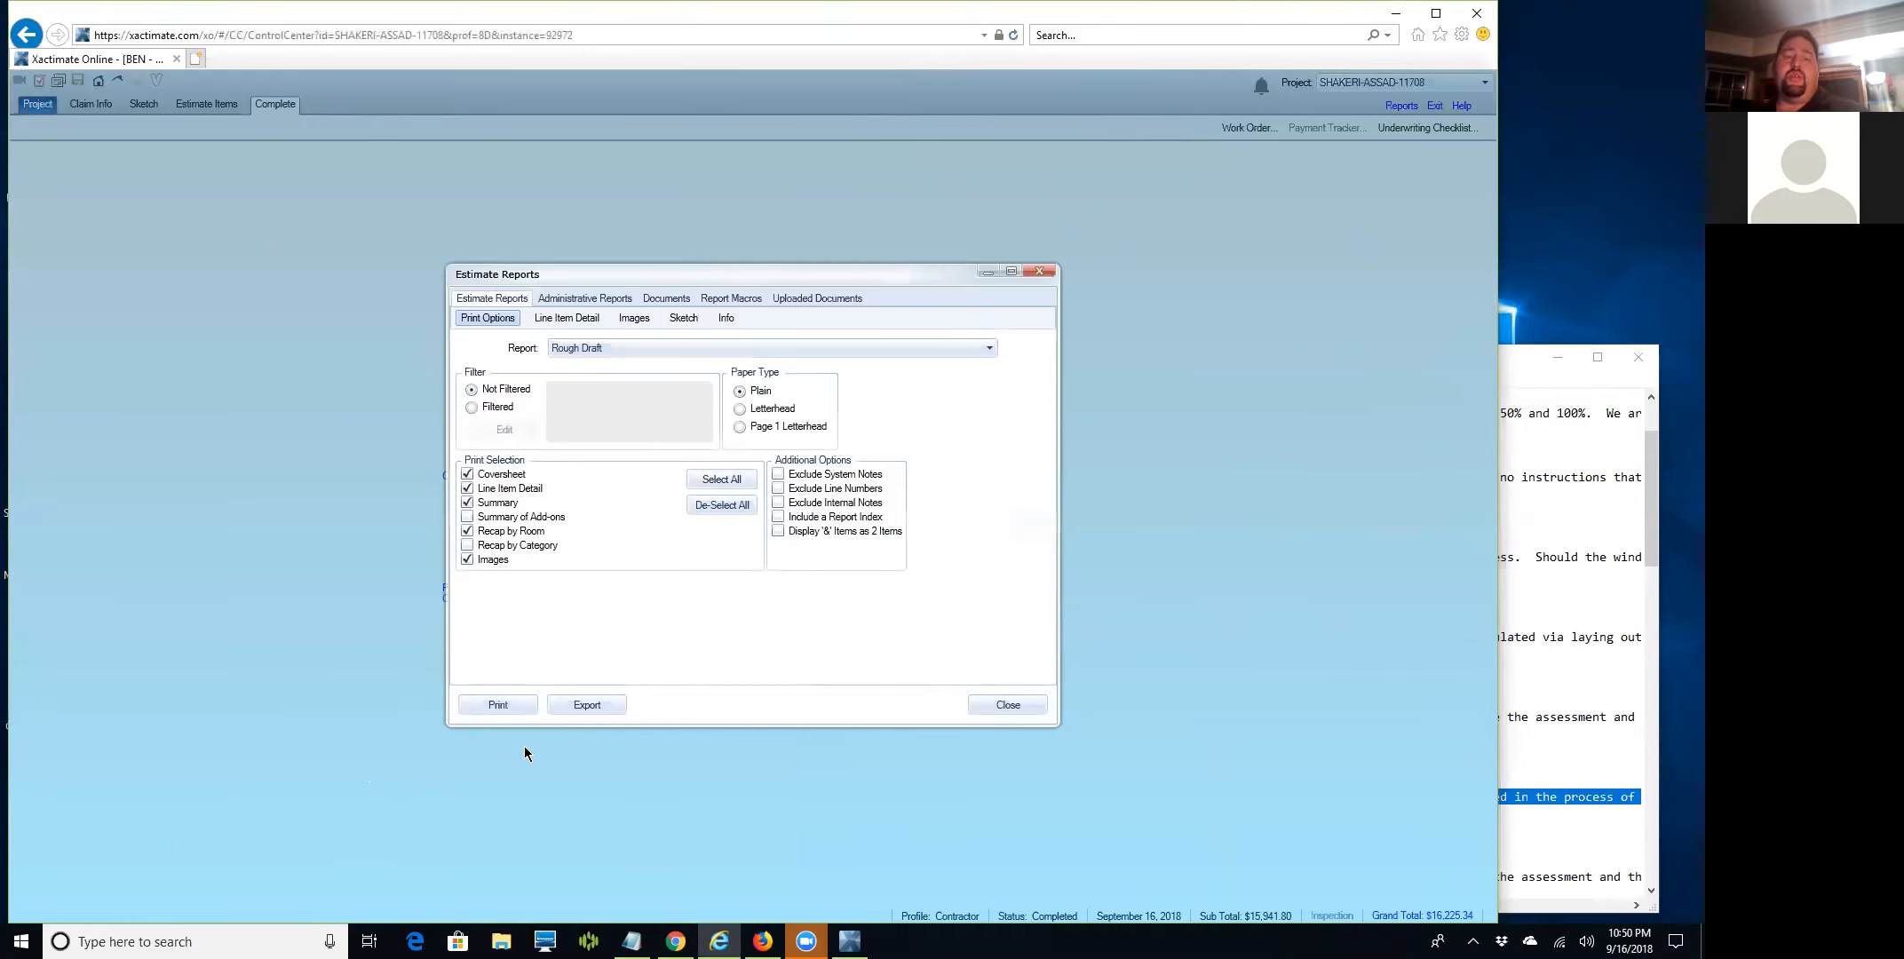
click(591, 705)
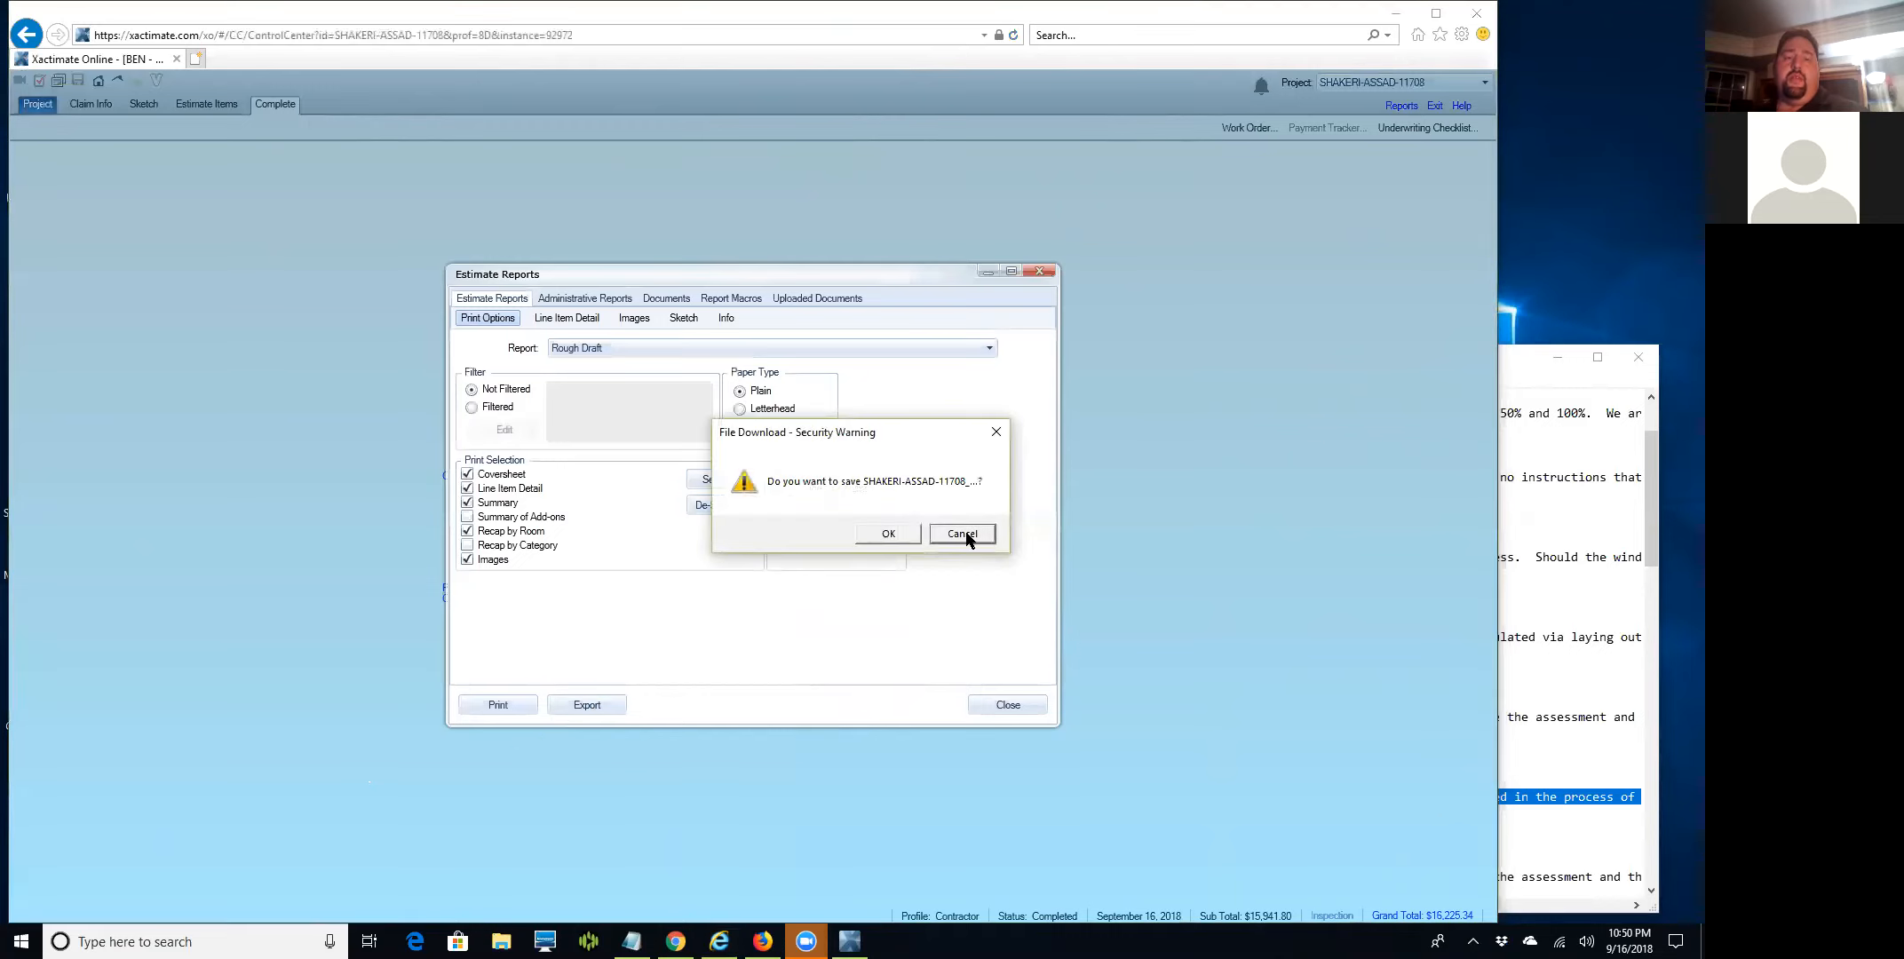
click(962, 535)
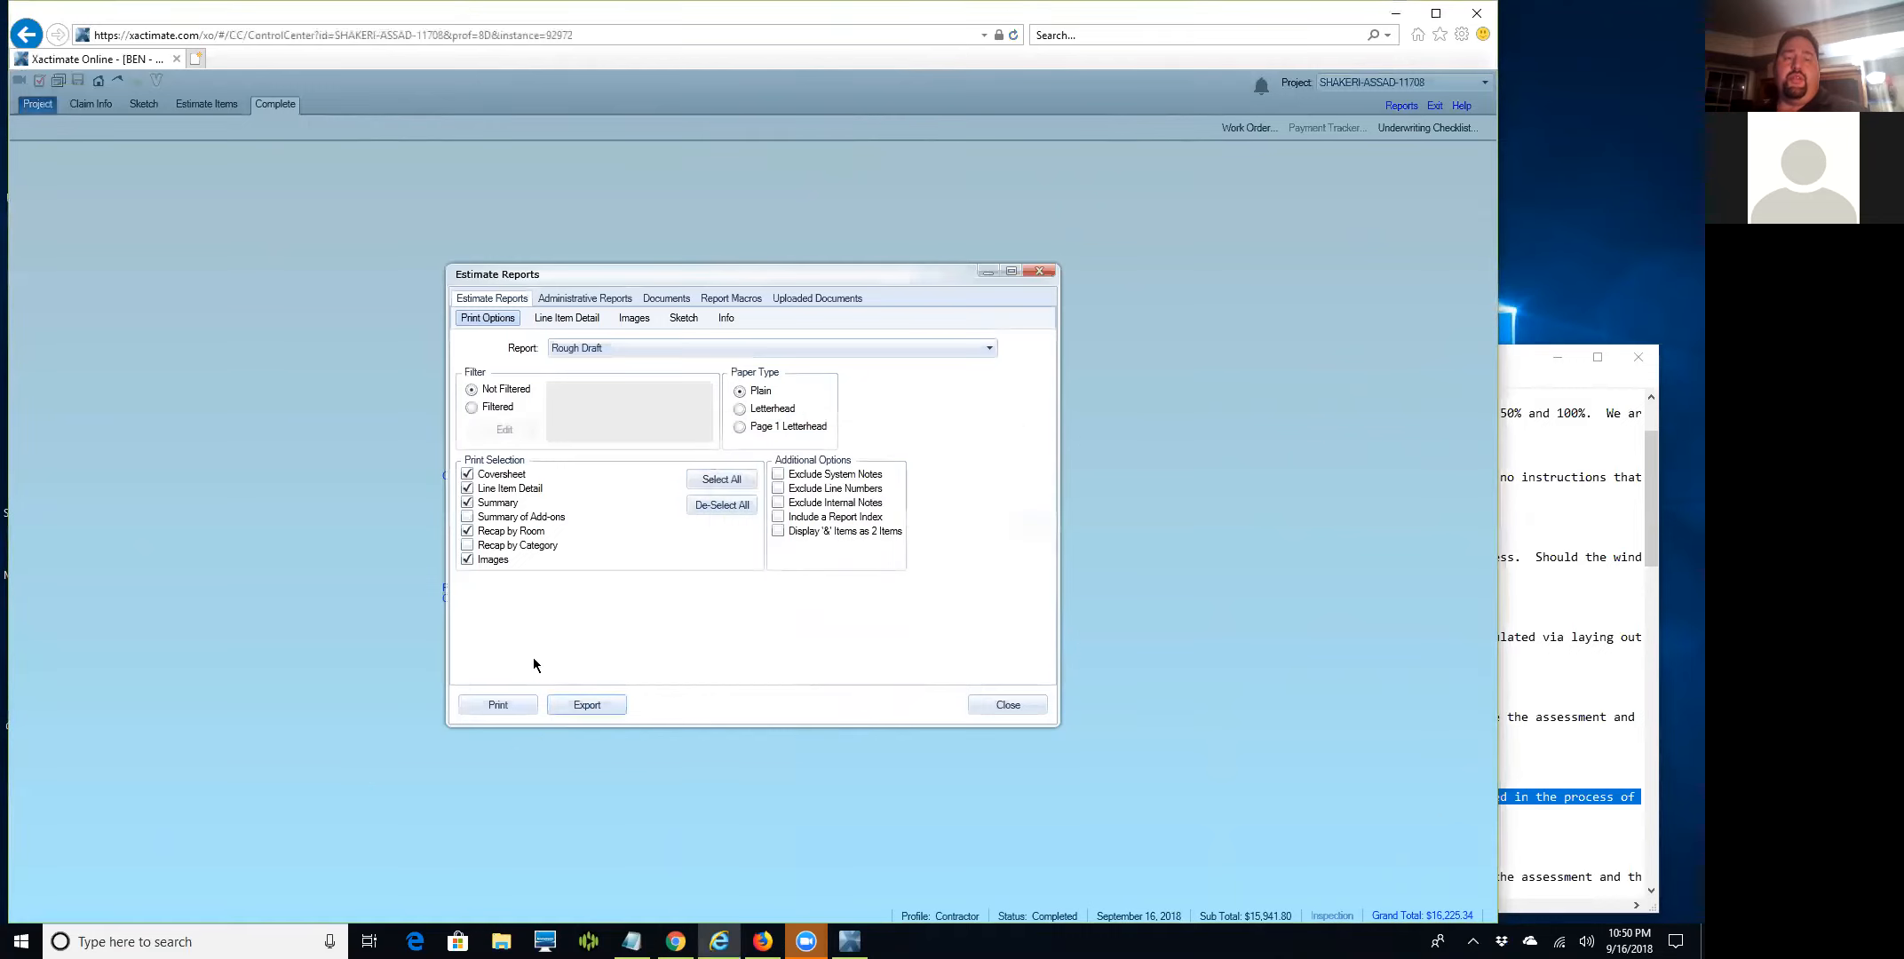
click(497, 705)
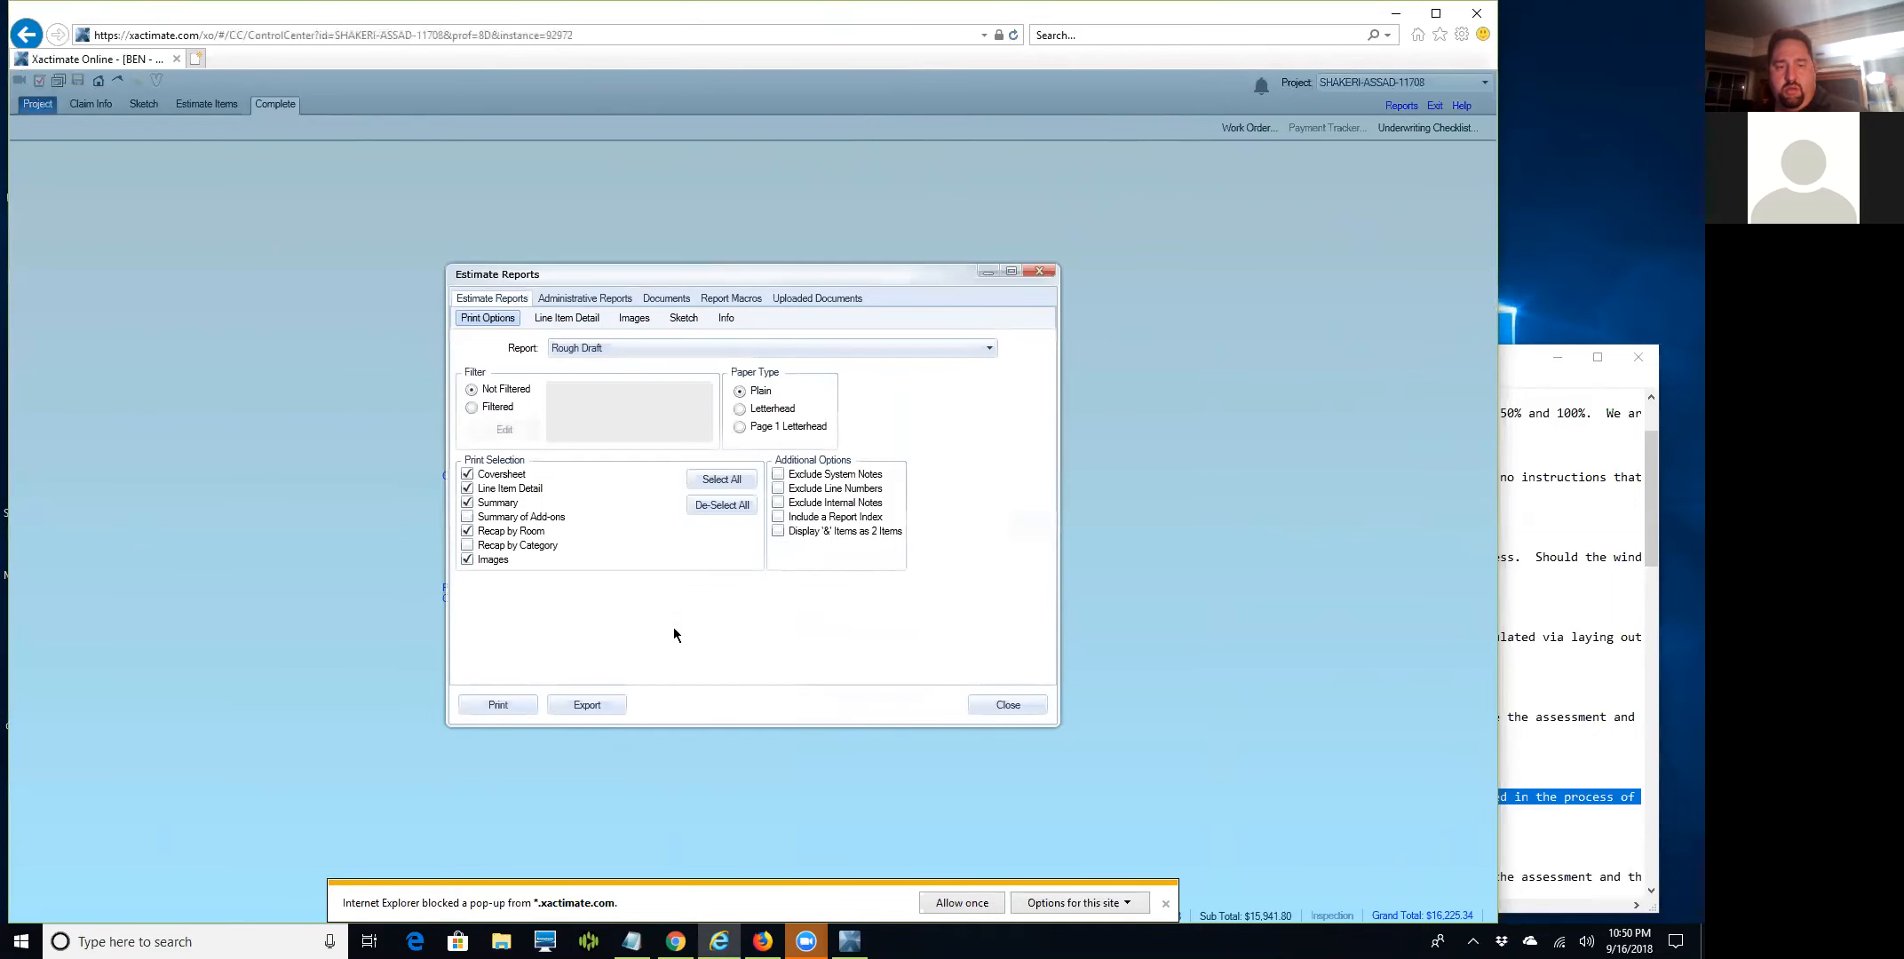
Dismiss the blocked pop-up notice, export the report again, then cancel the save.
click(1164, 904)
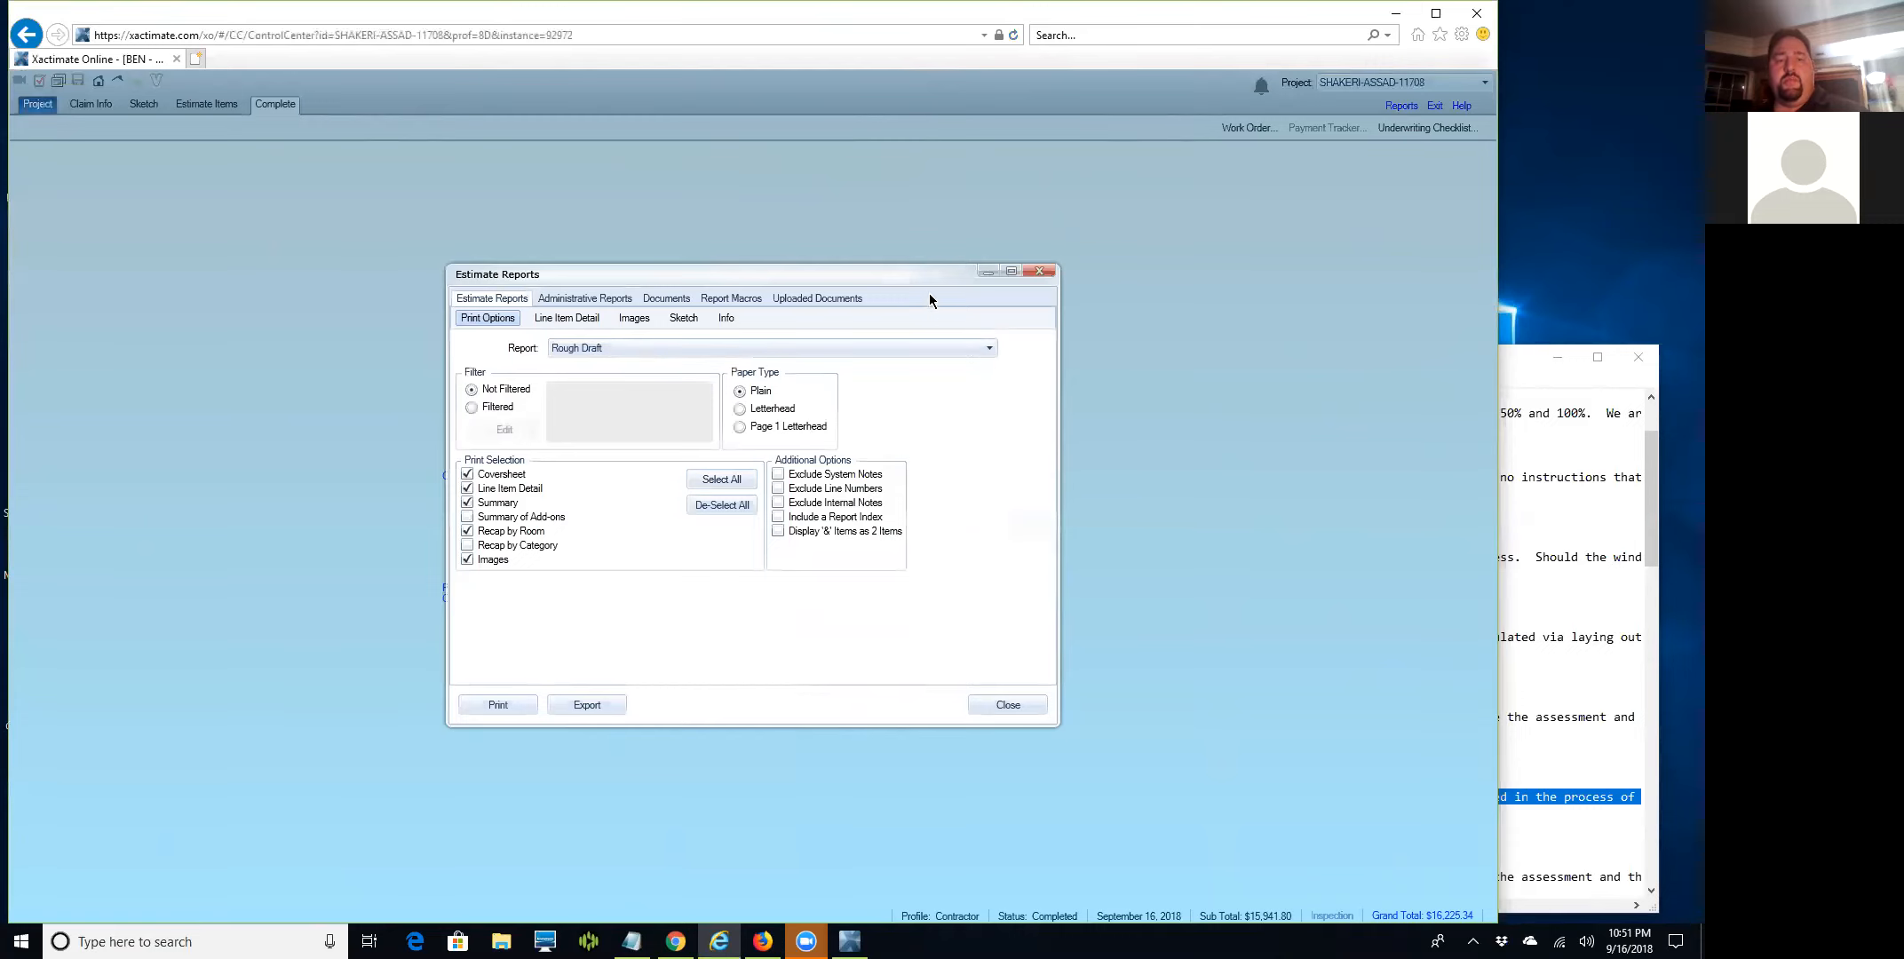
click(588, 705)
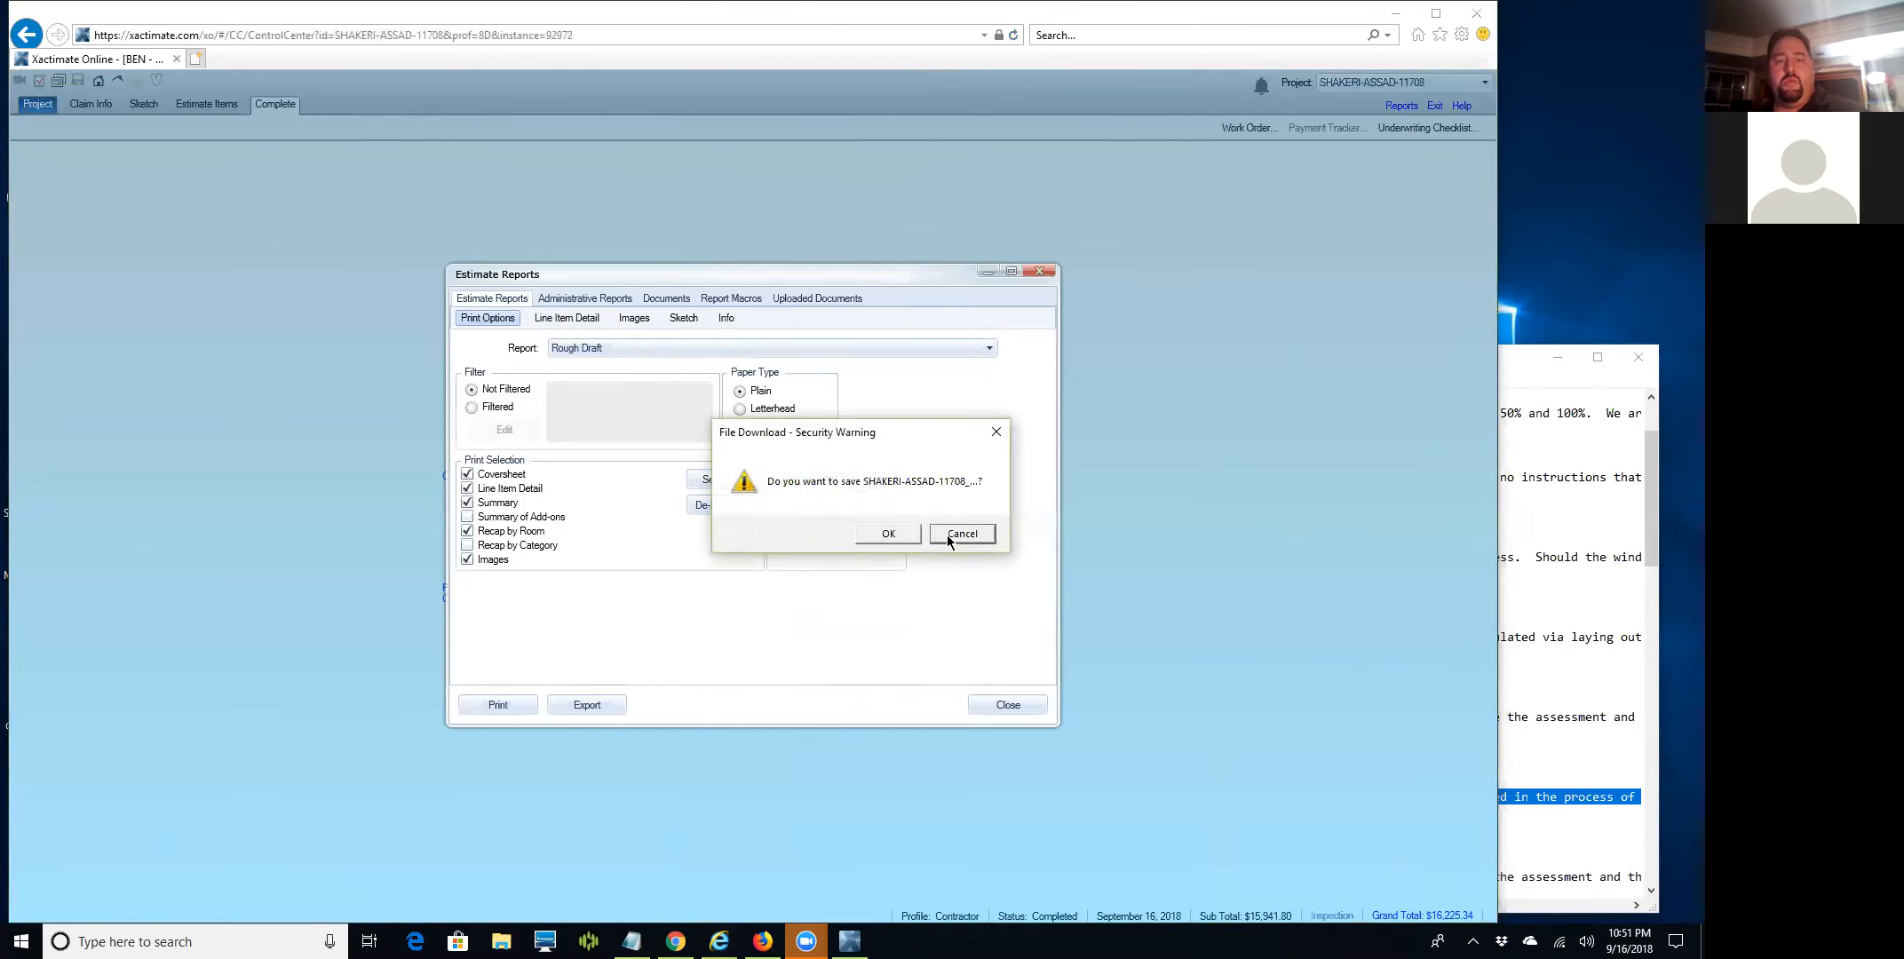
click(888, 533)
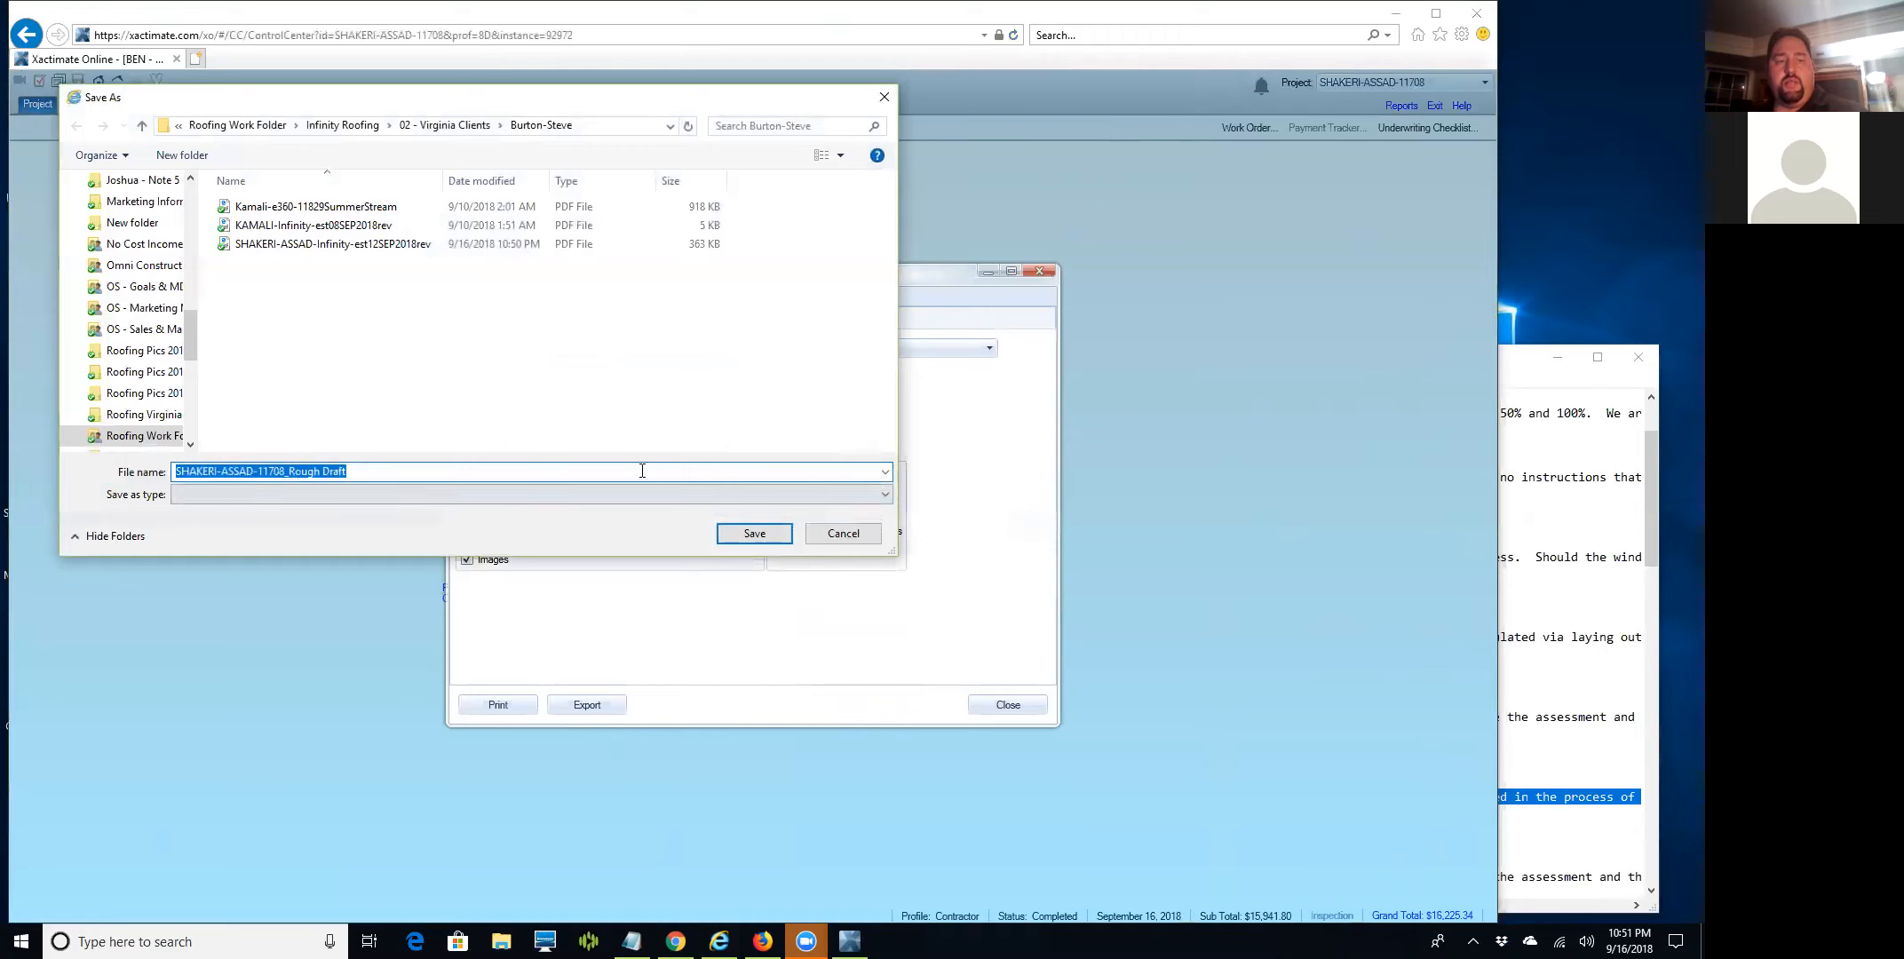
click(807, 497)
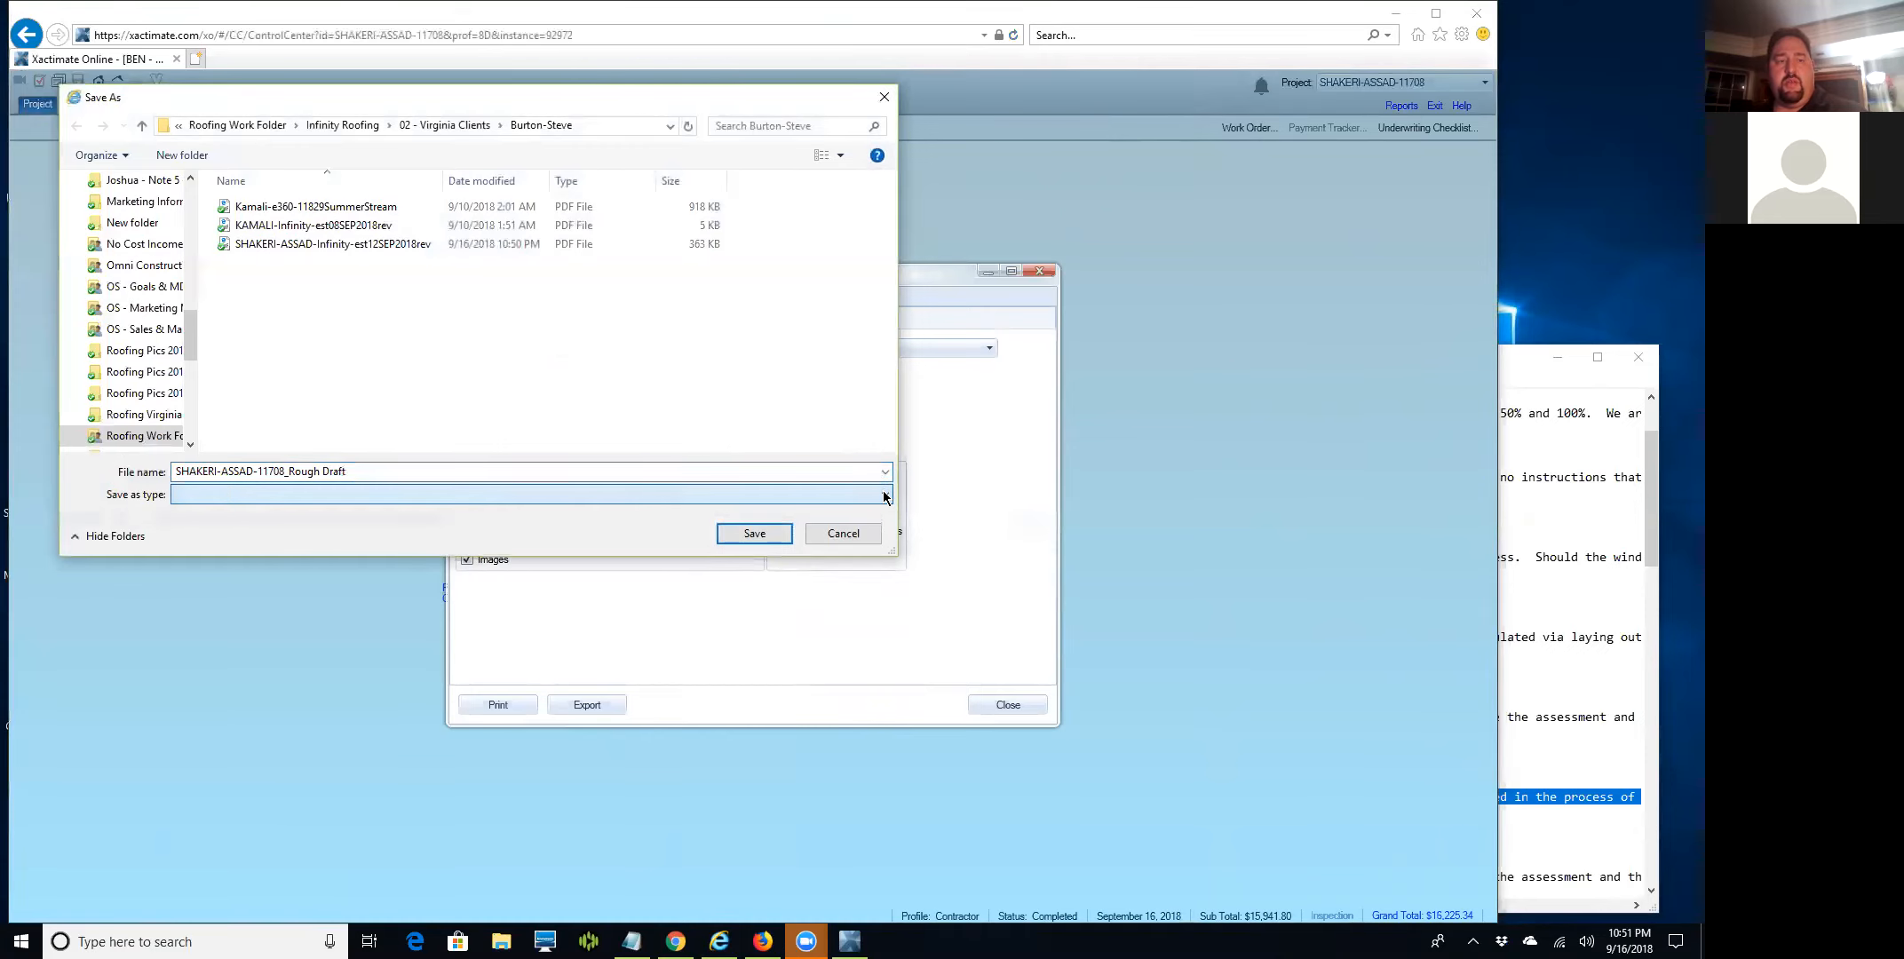
click(834, 533)
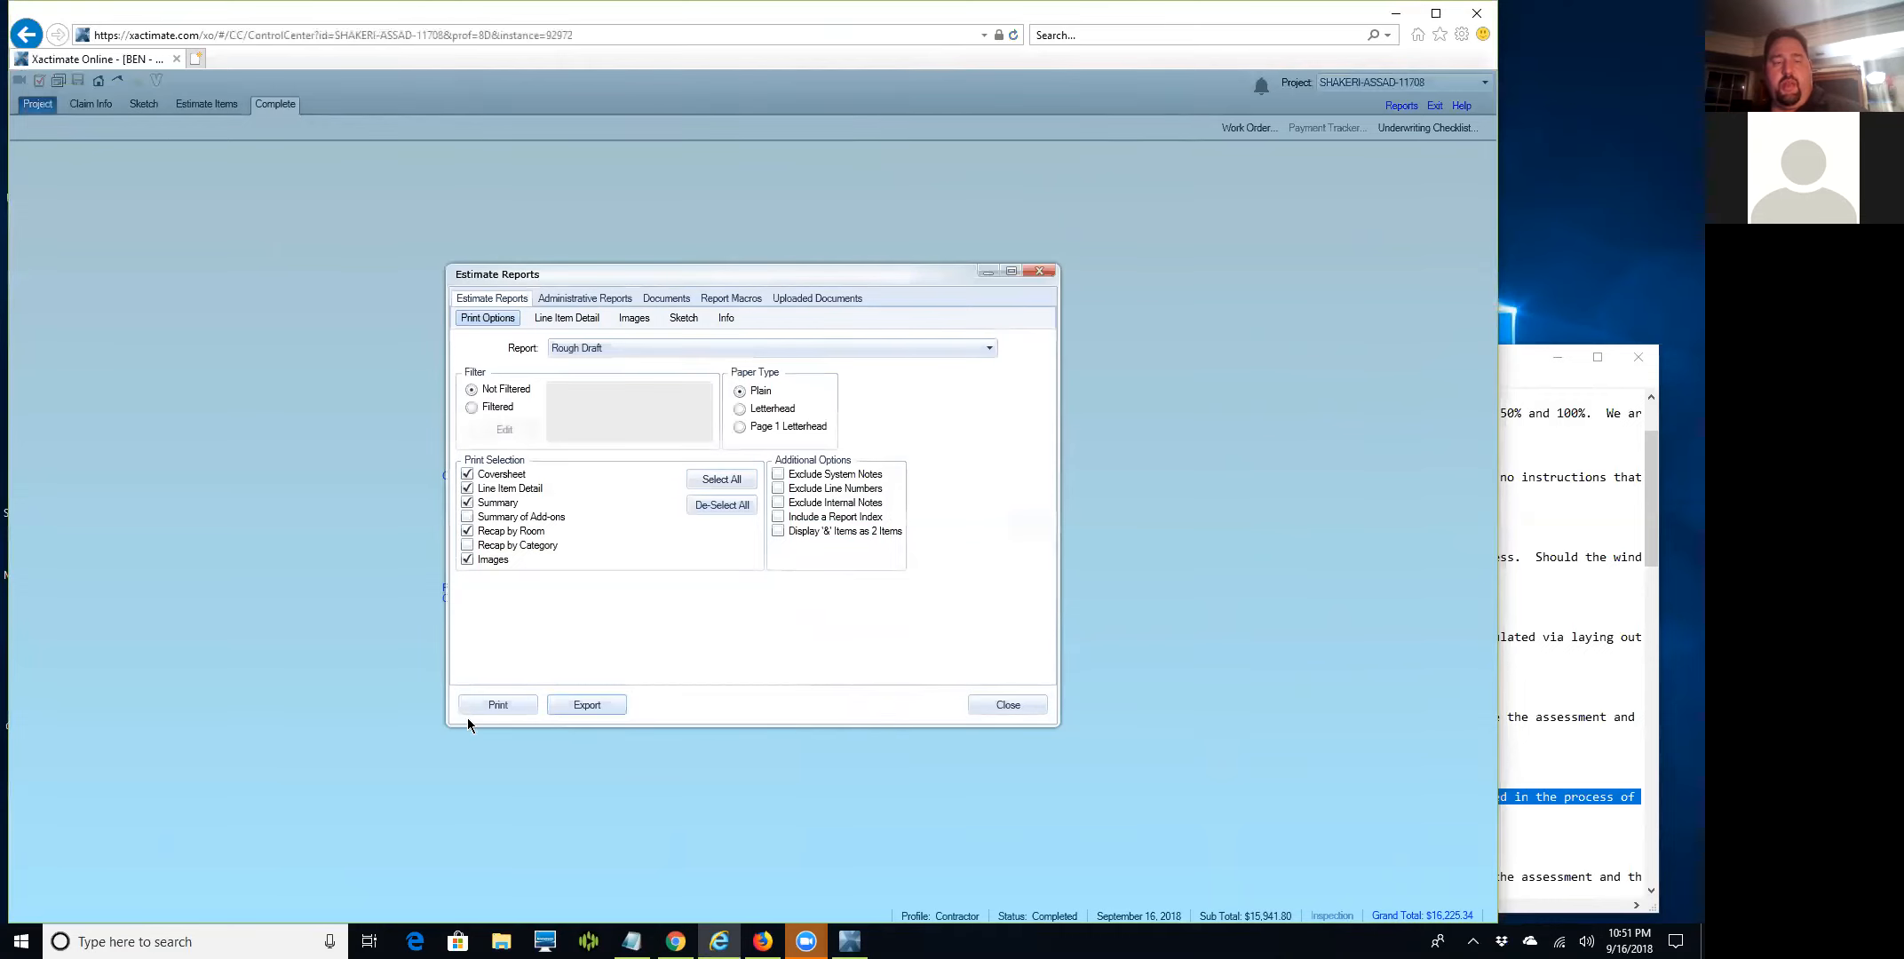
Close Estimate Reports, minimize the browser, and bring the Xactimate 28 project list forward.
click(1013, 703)
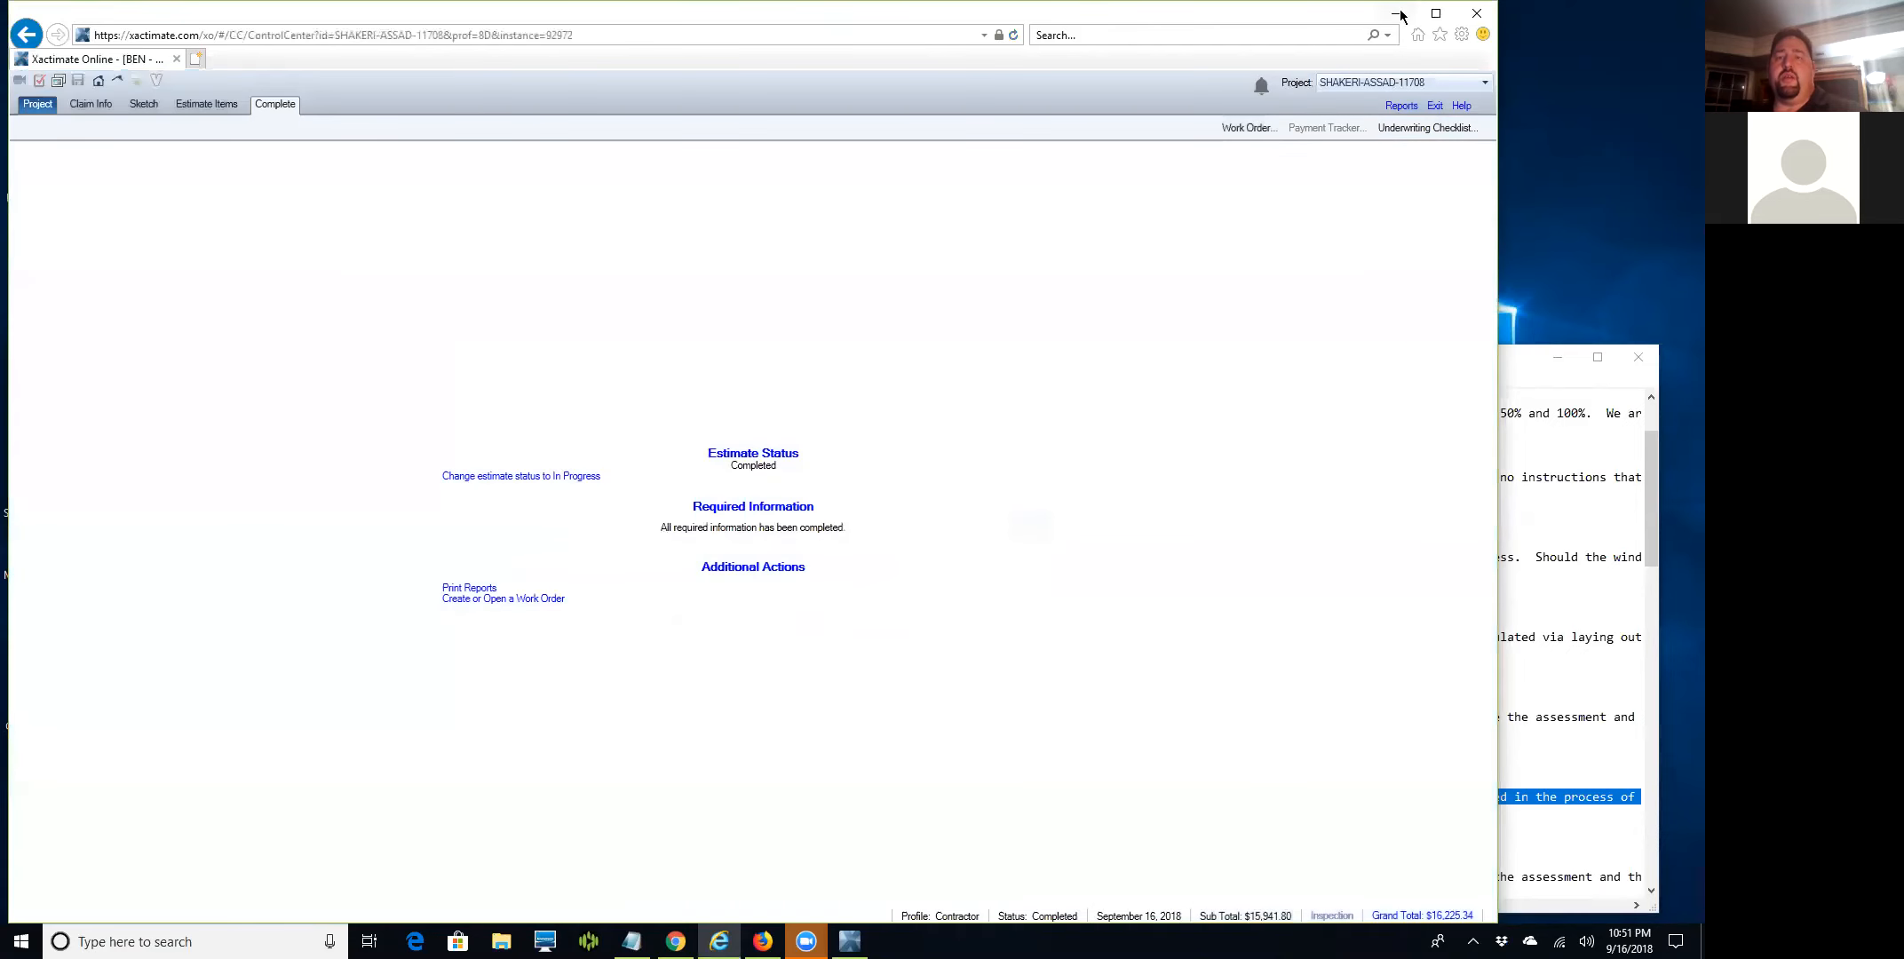
click(1392, 26)
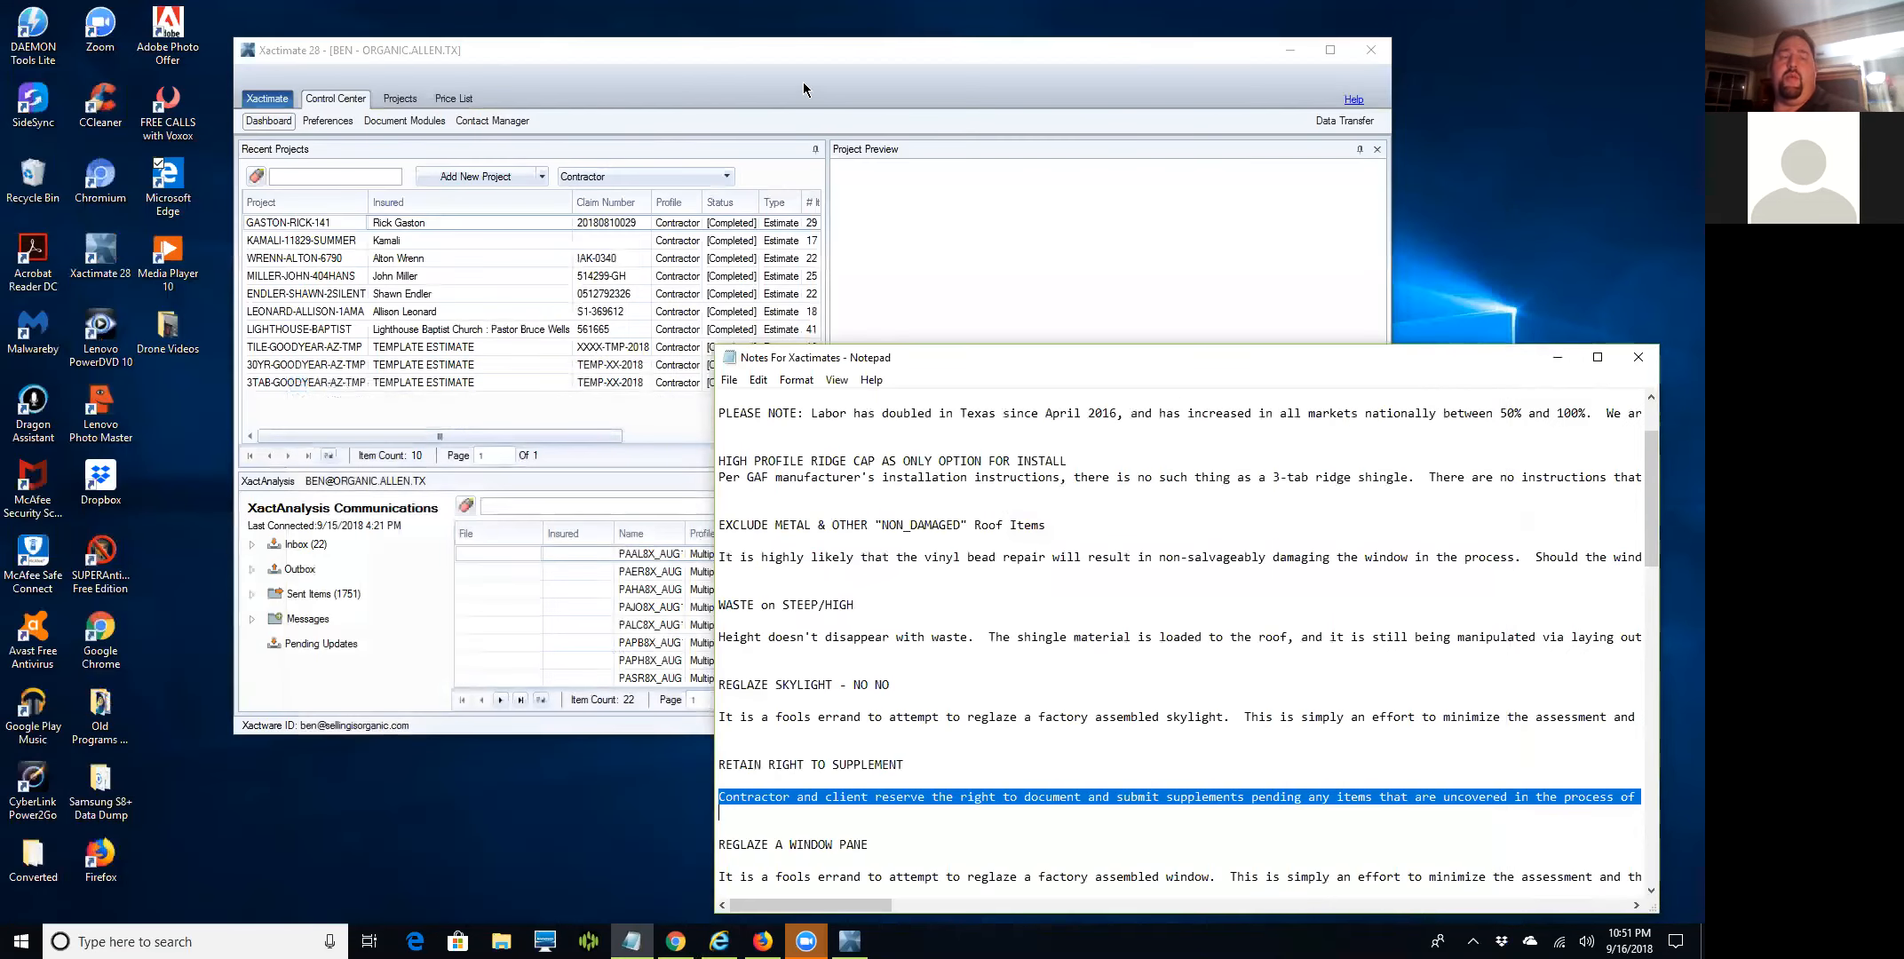
click(282, 275)
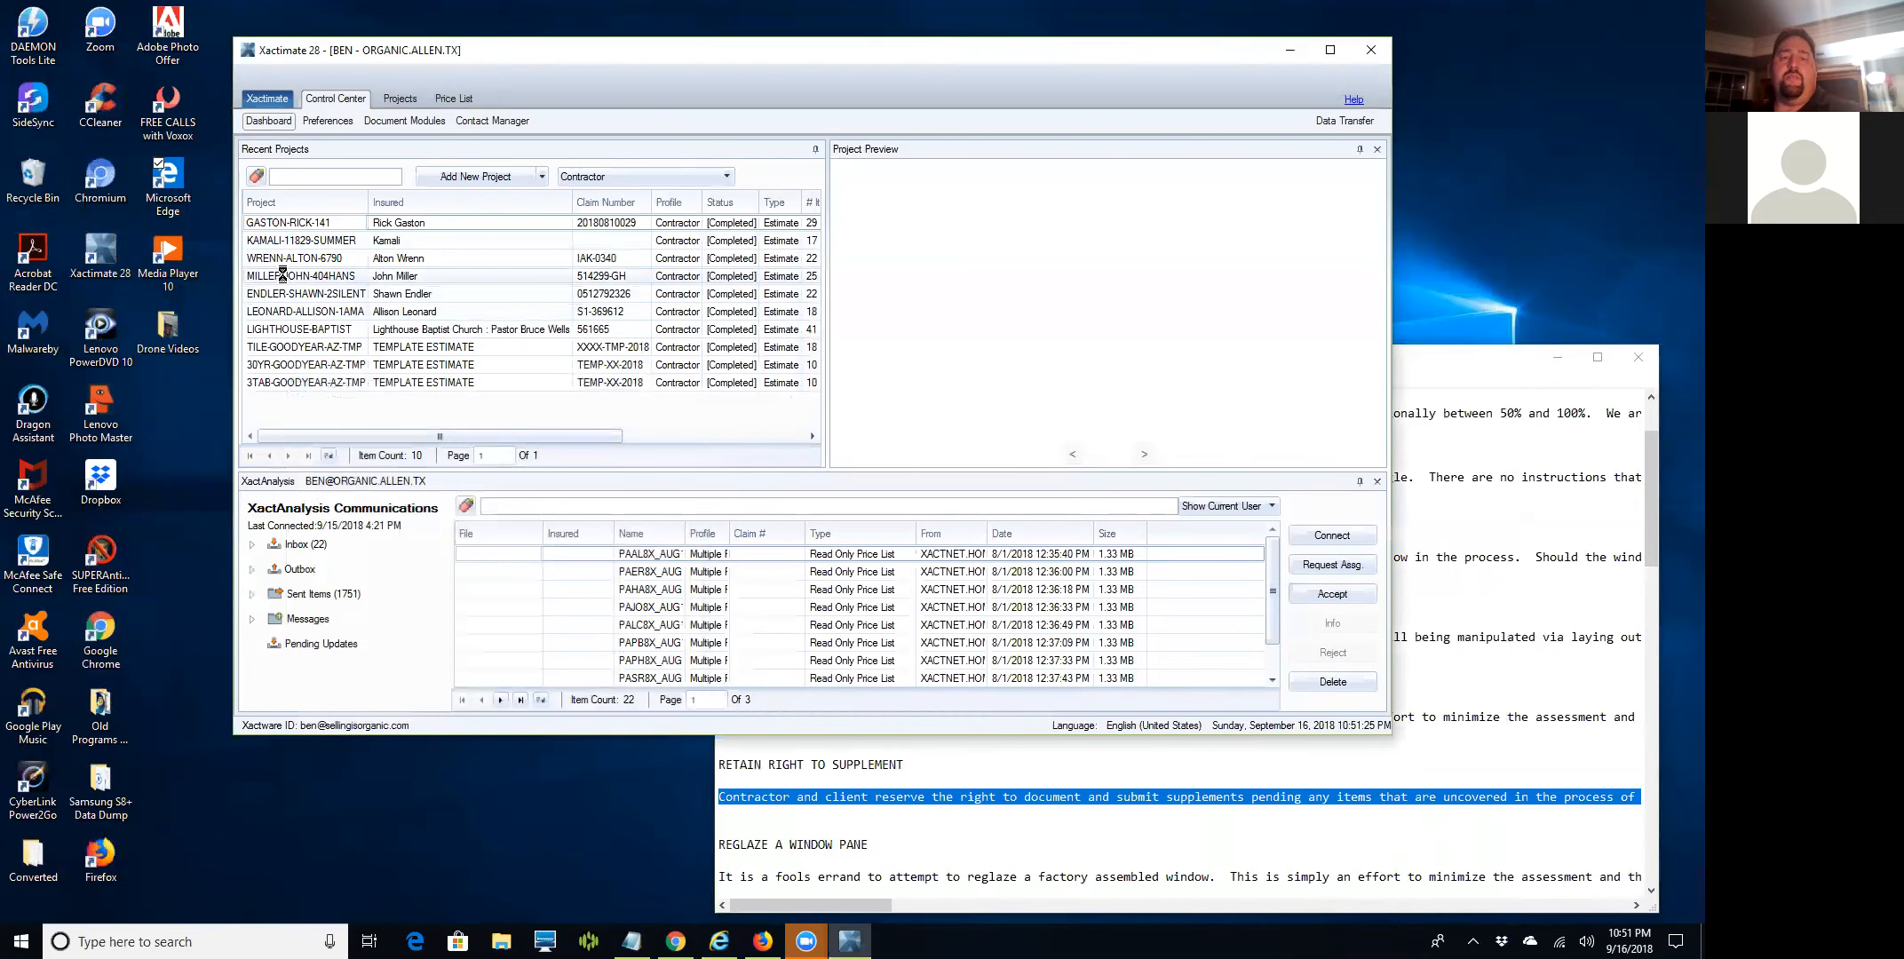
Select the fourth project in Xactimate 28's Recent Projects list.
click(282, 275)
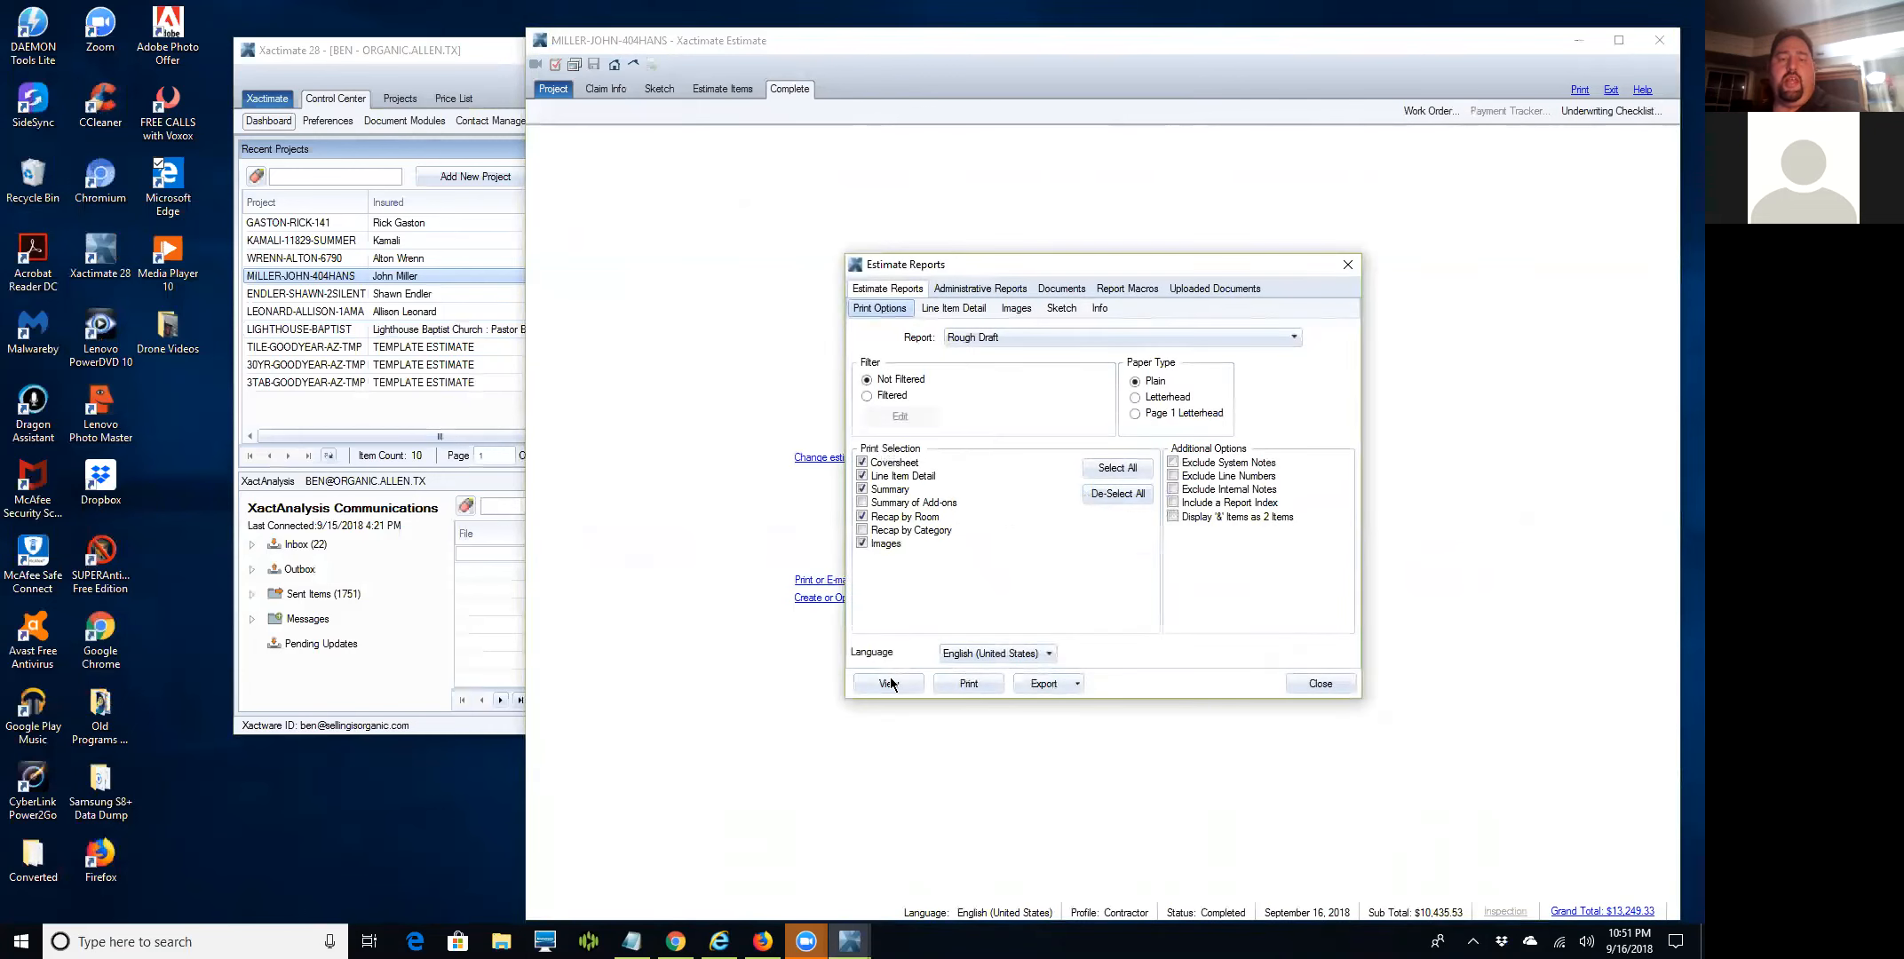
click(894, 685)
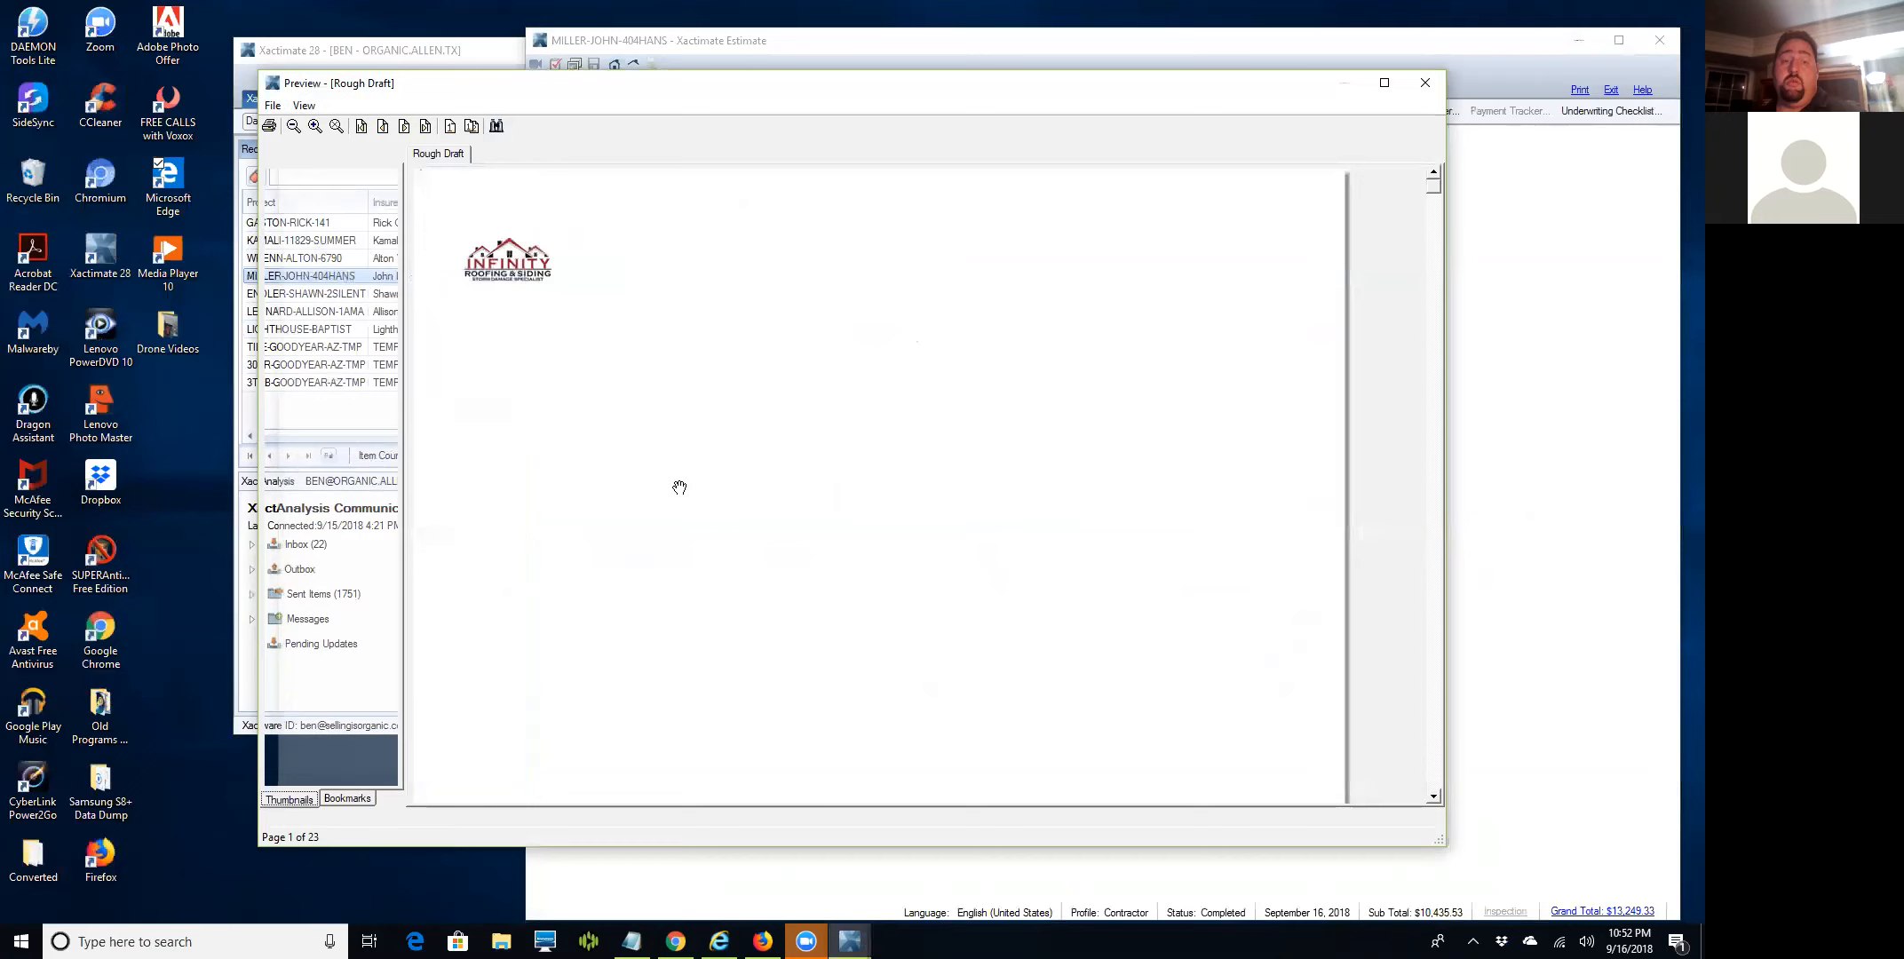
scroll(736, 422, down, 15)
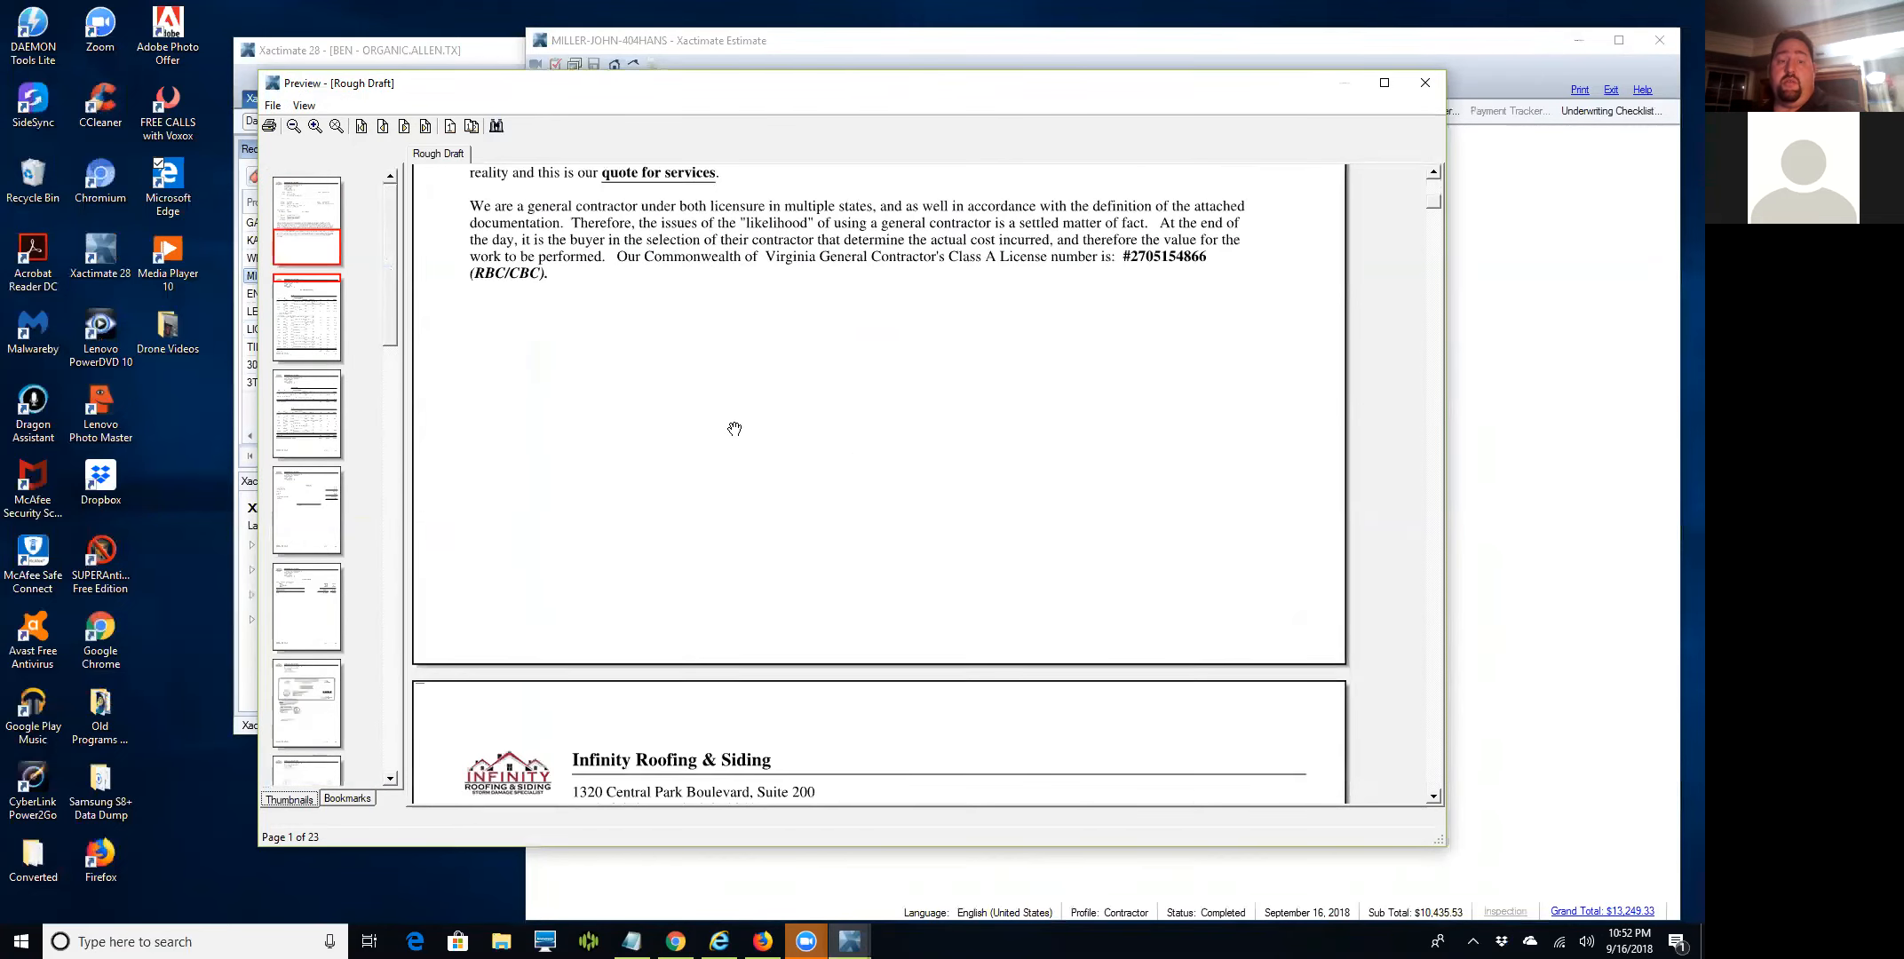
scroll(736, 426, down, 15)
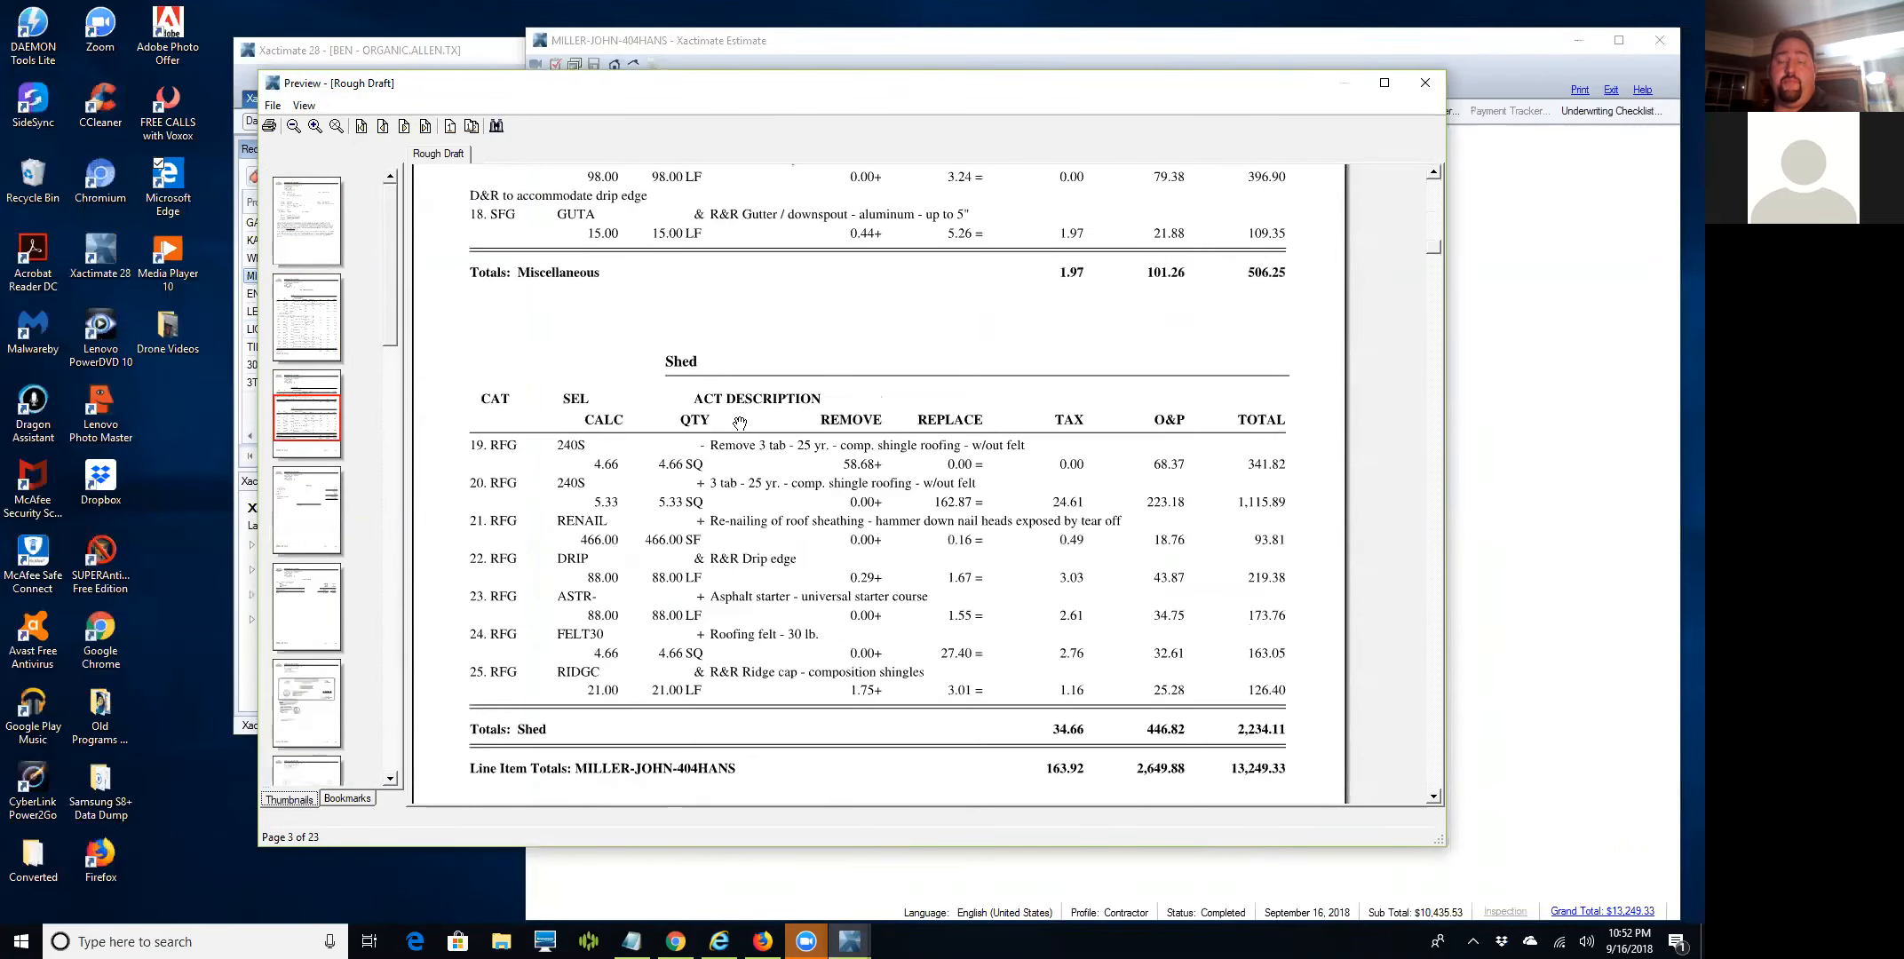
scroll(739, 419, up, 20)
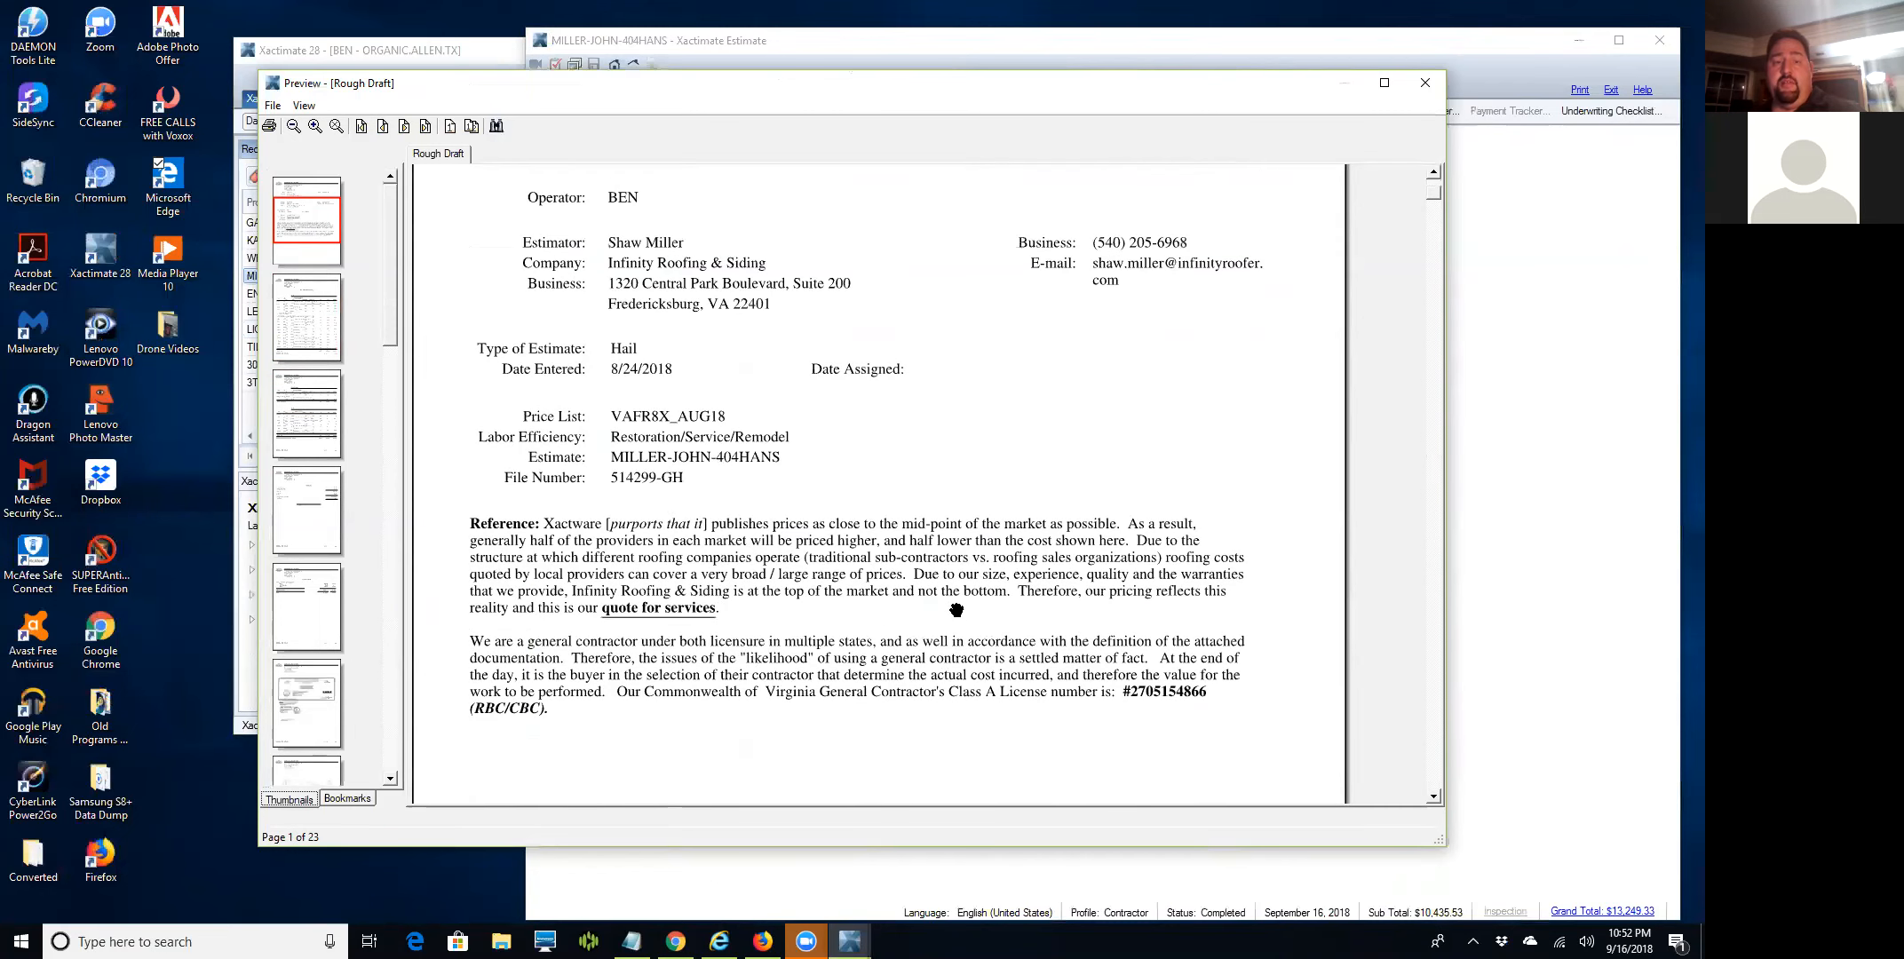
click(1419, 78)
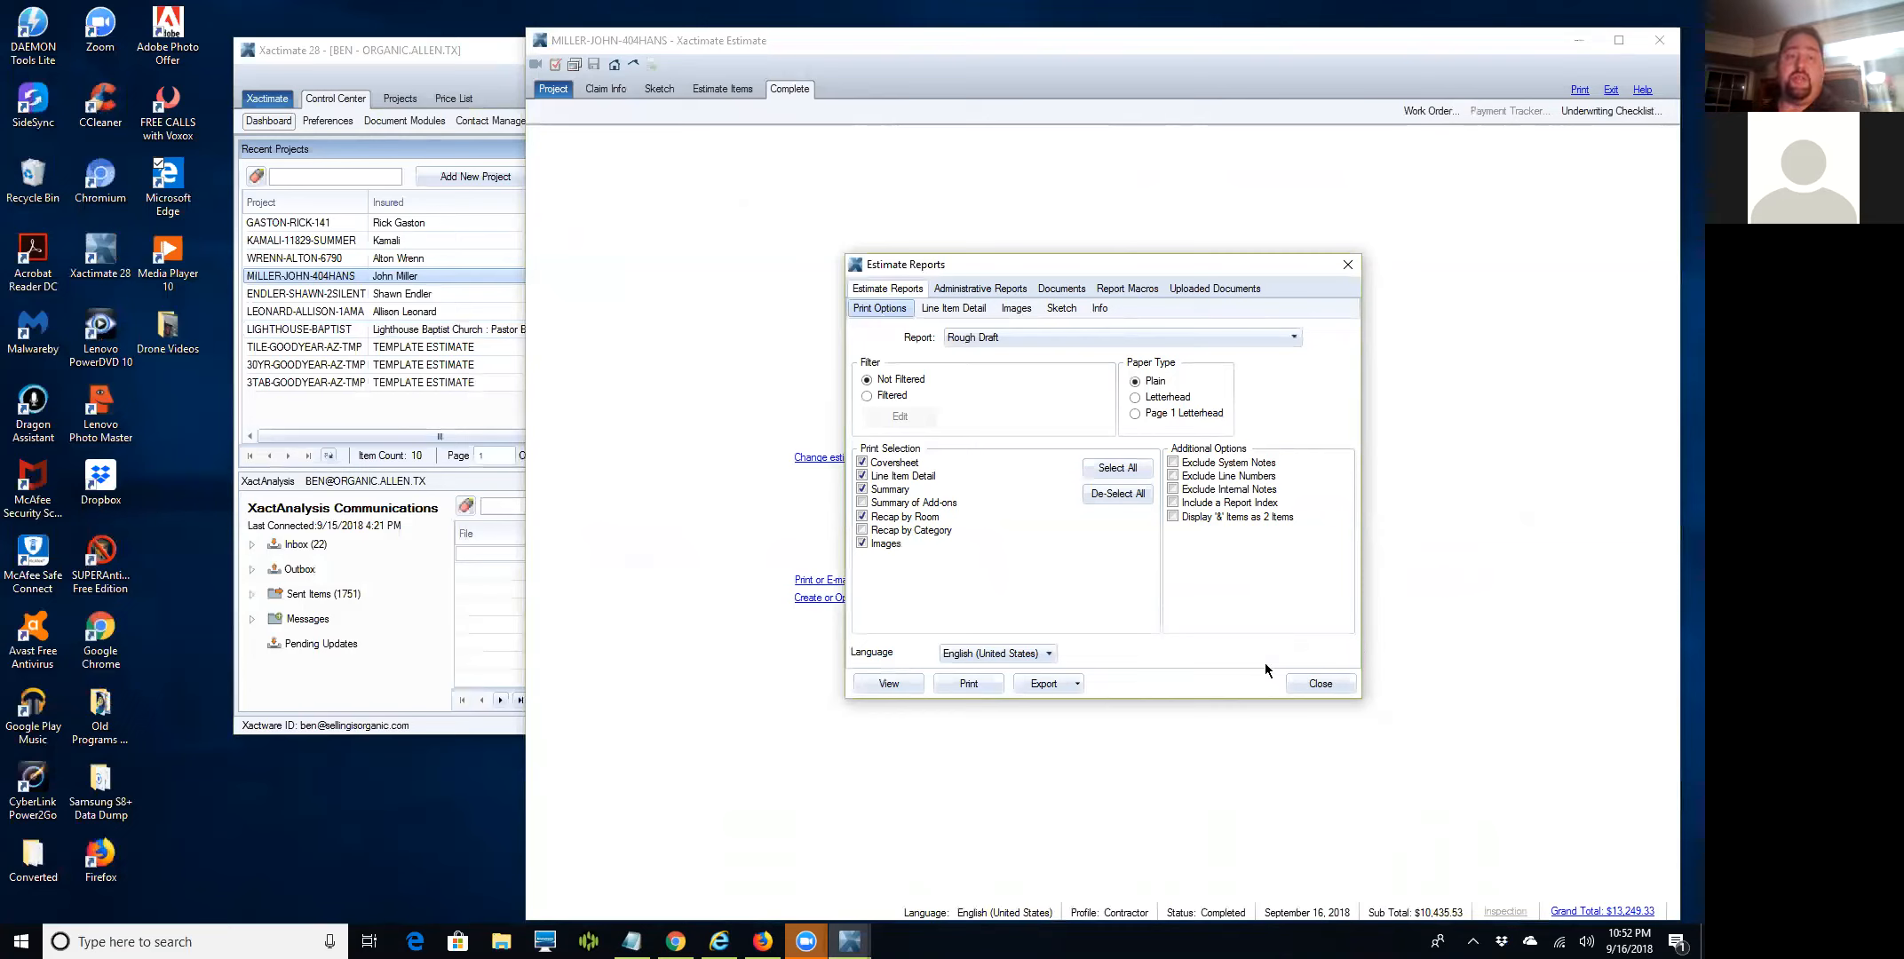
Close the estimate report options and the open estimate, shifting the Xactimate window left.
click(1317, 684)
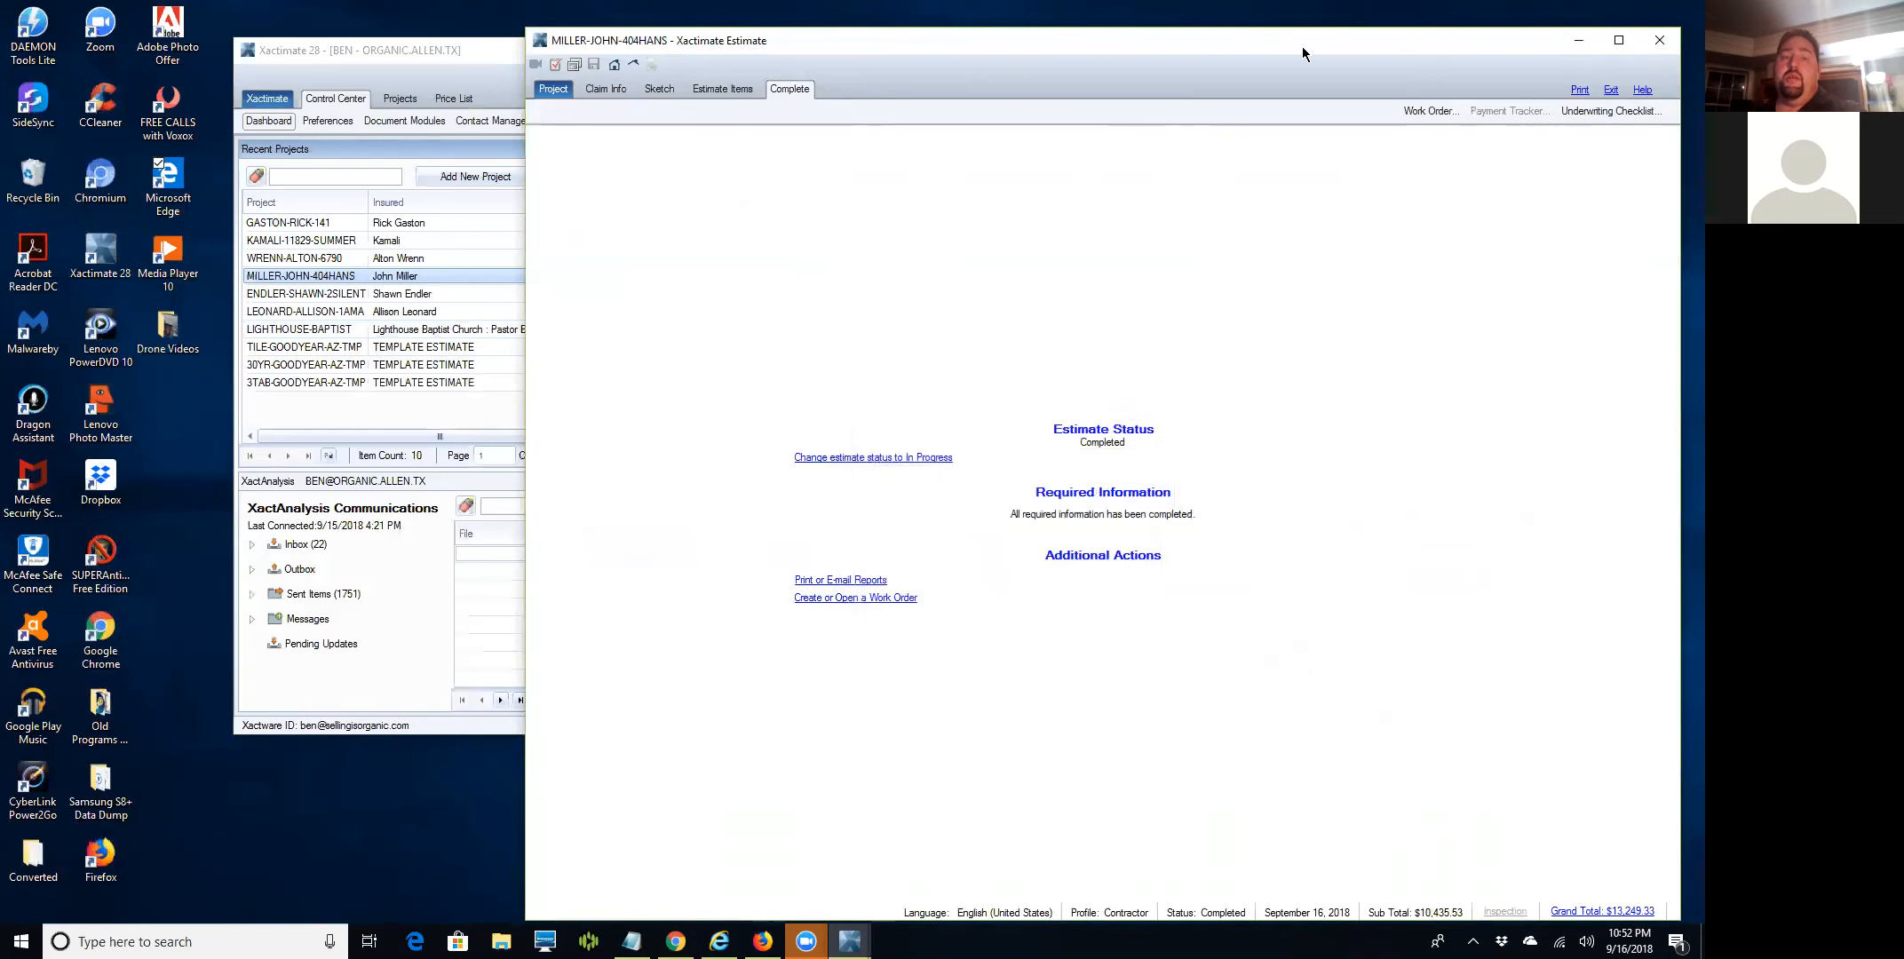
drag(1301, 46, 1206, 48)
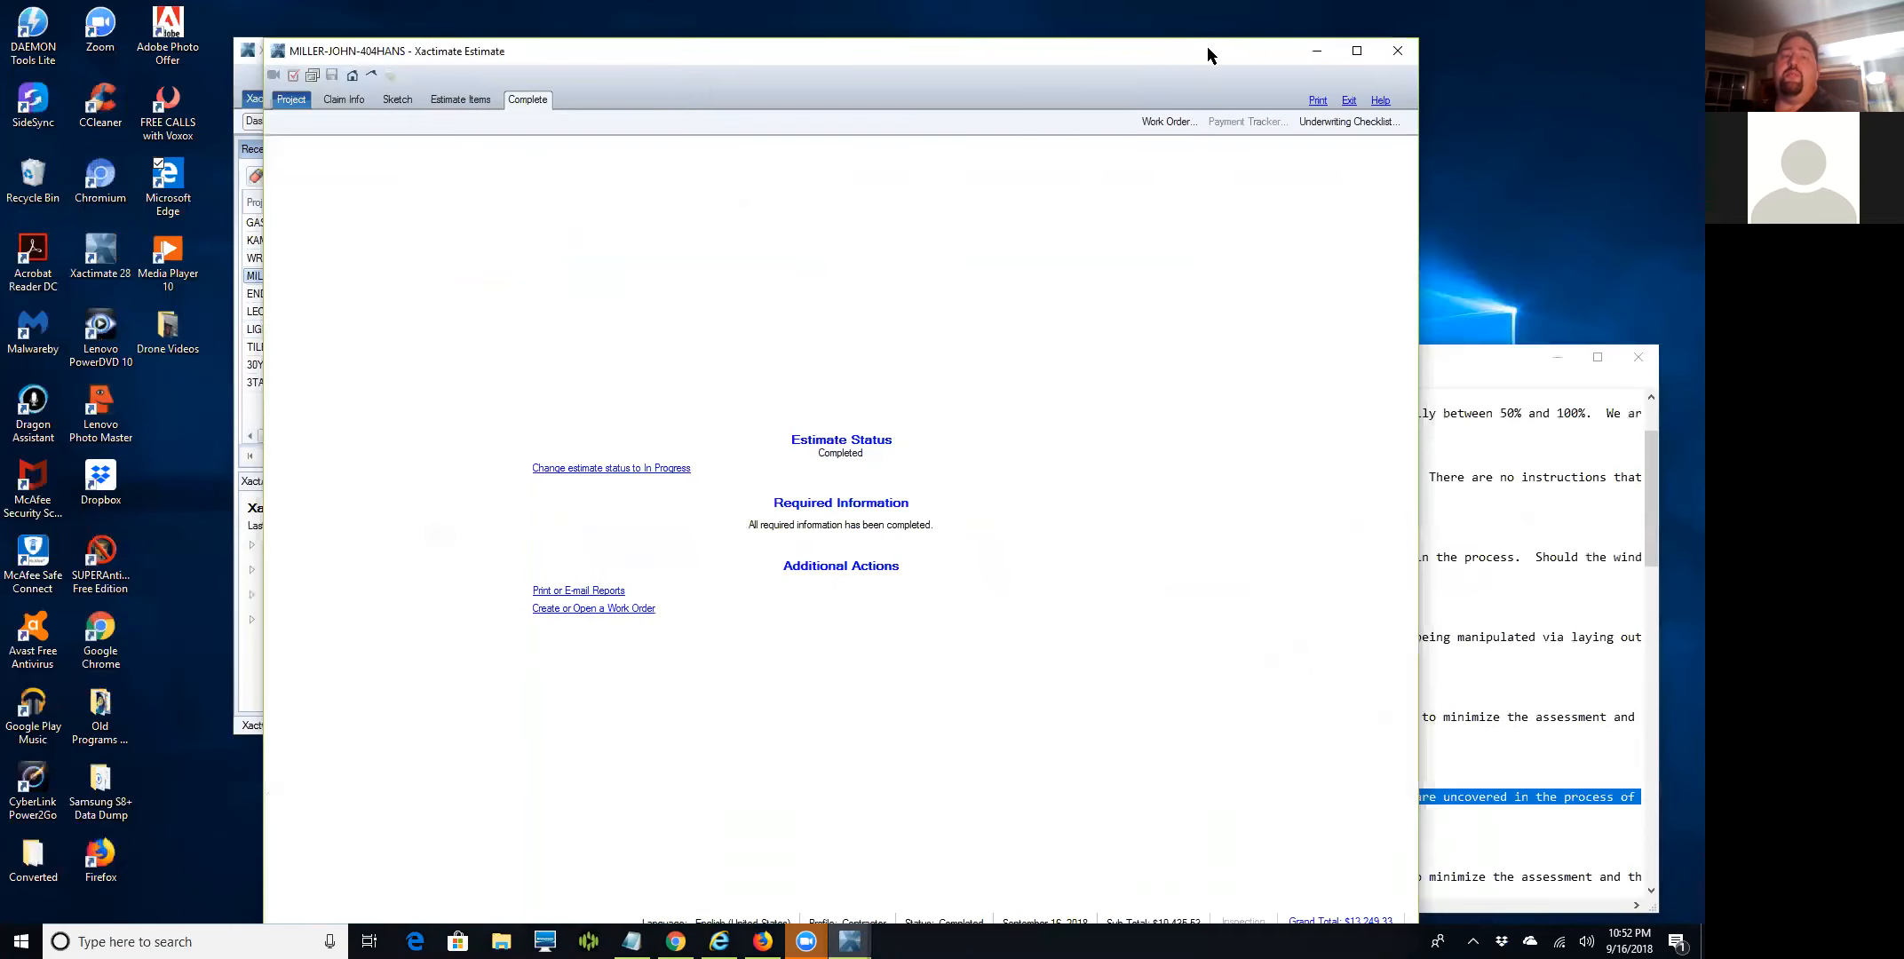
click(1392, 57)
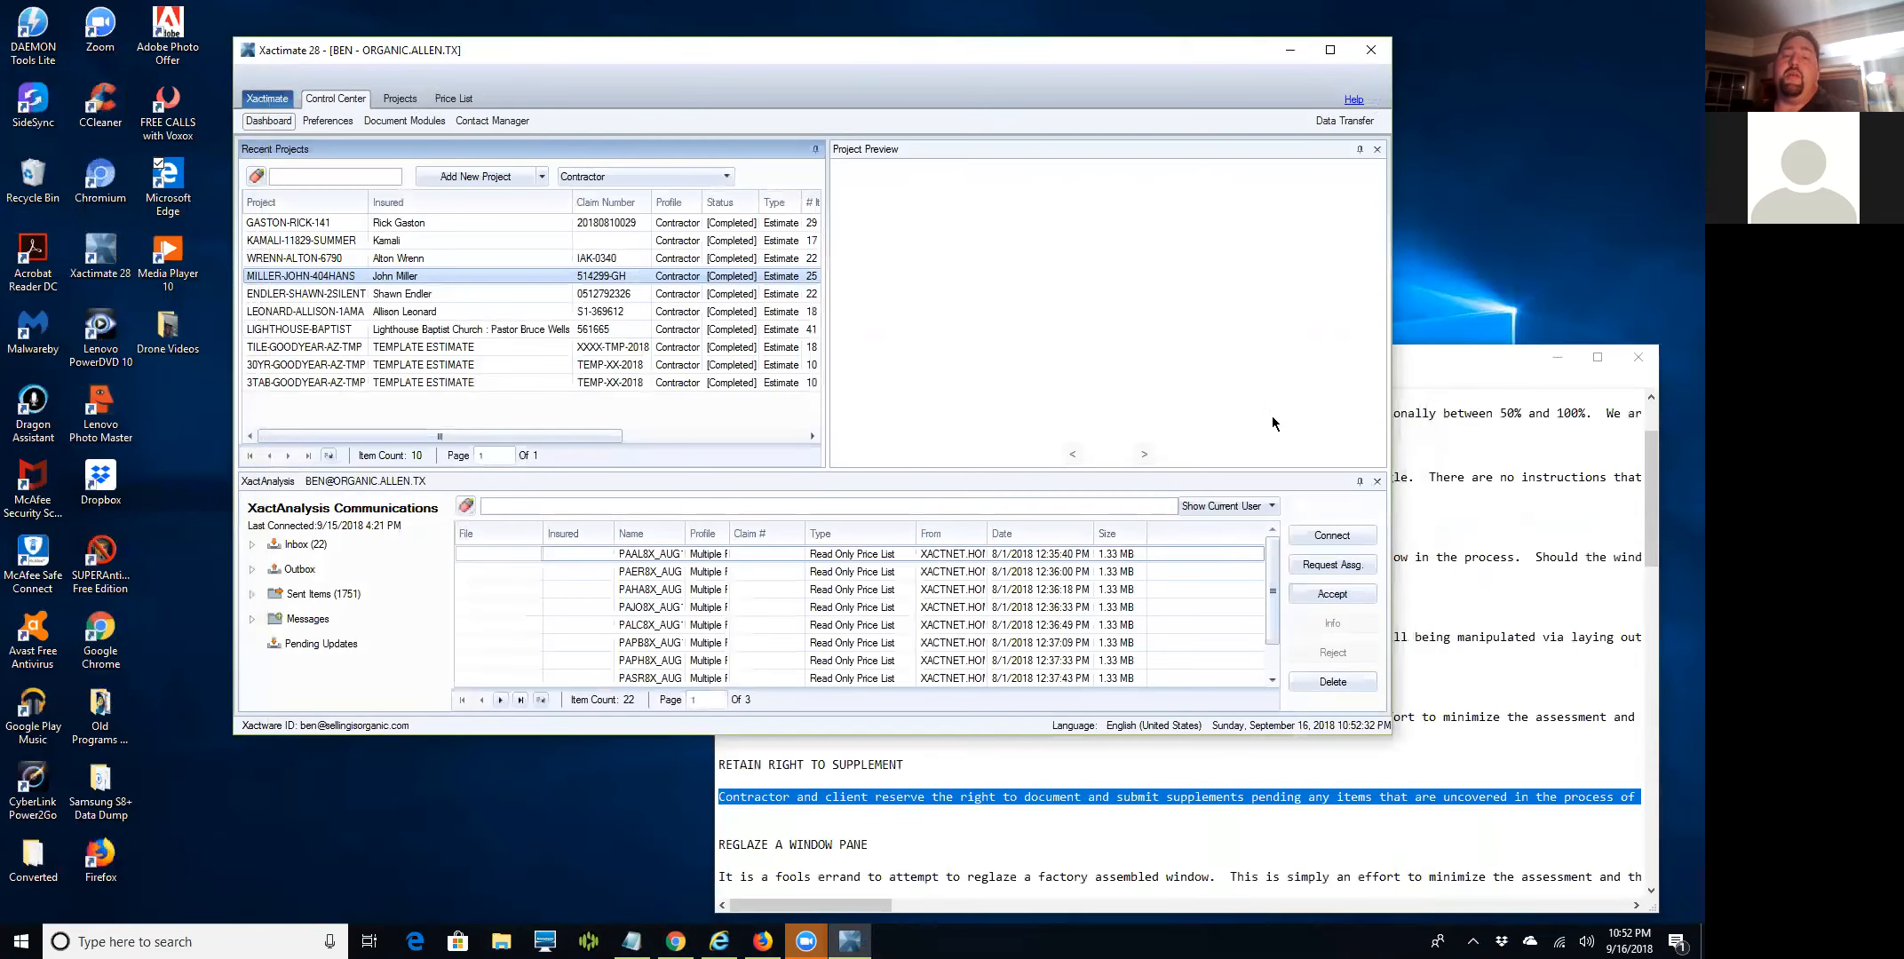
Rearrange the Notepad notes and Xactimate windows, then bring up File Explorer.
click(1454, 367)
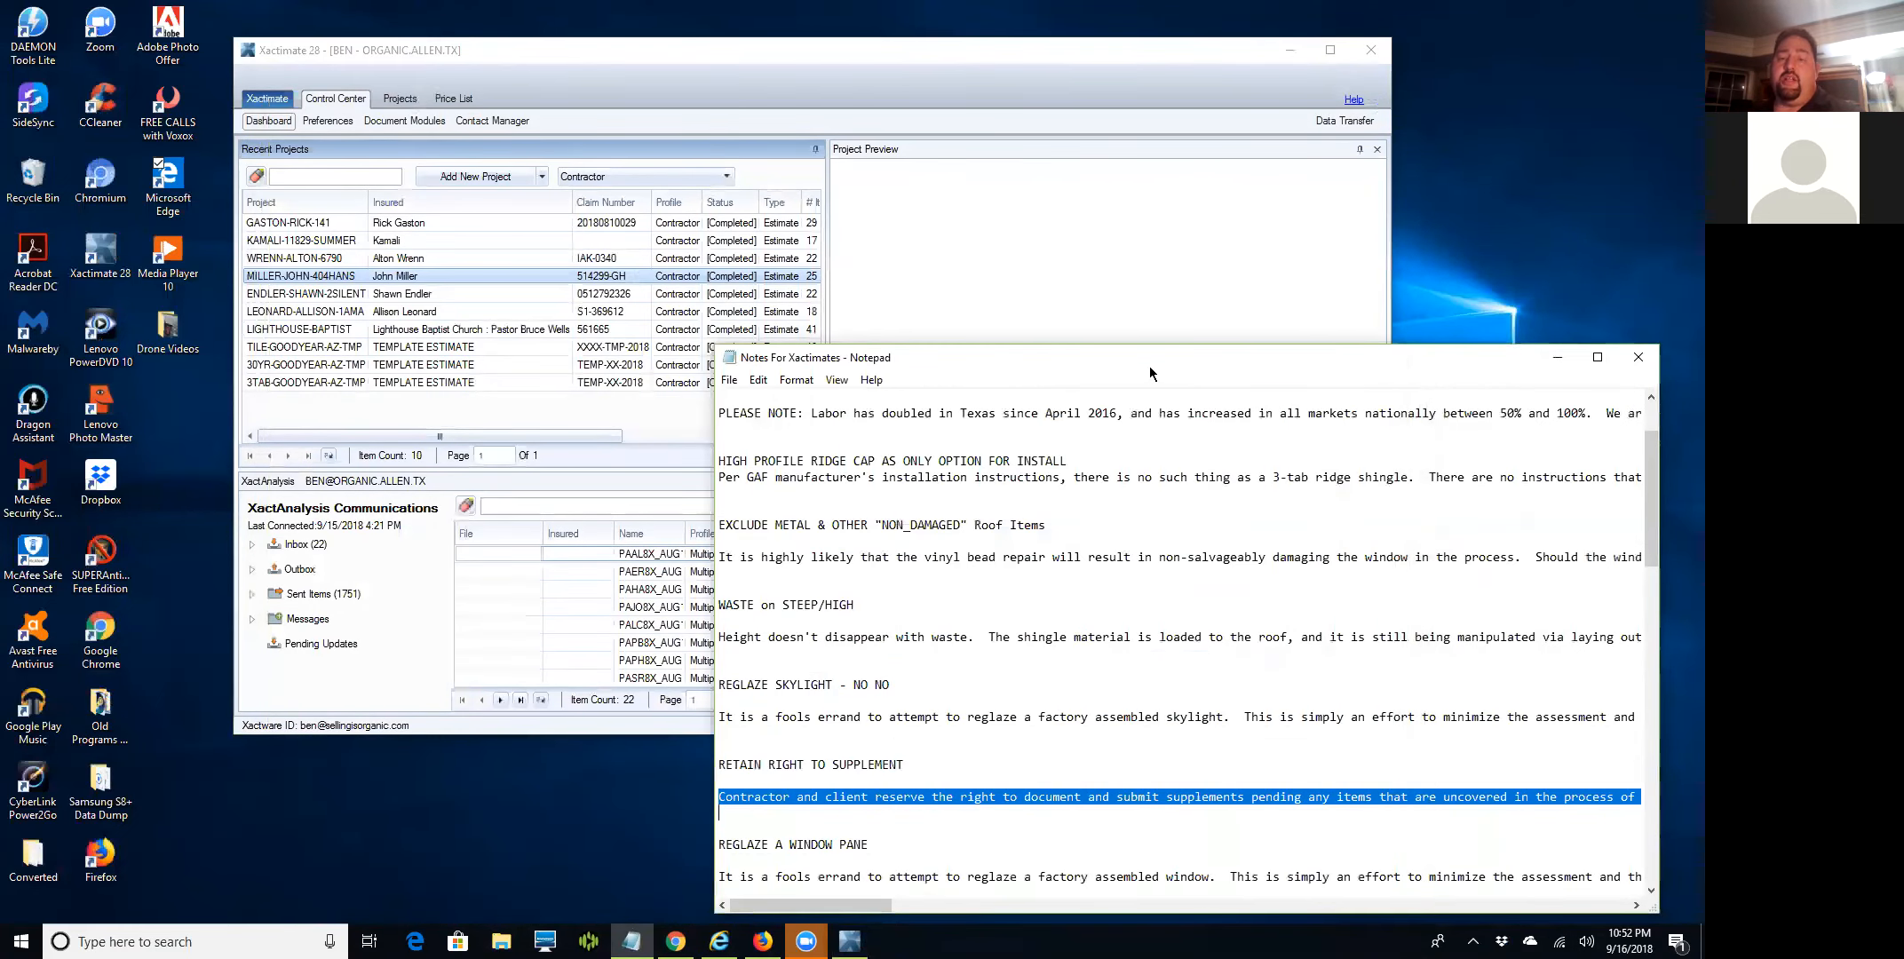
drag(1150, 366, 1183, 359)
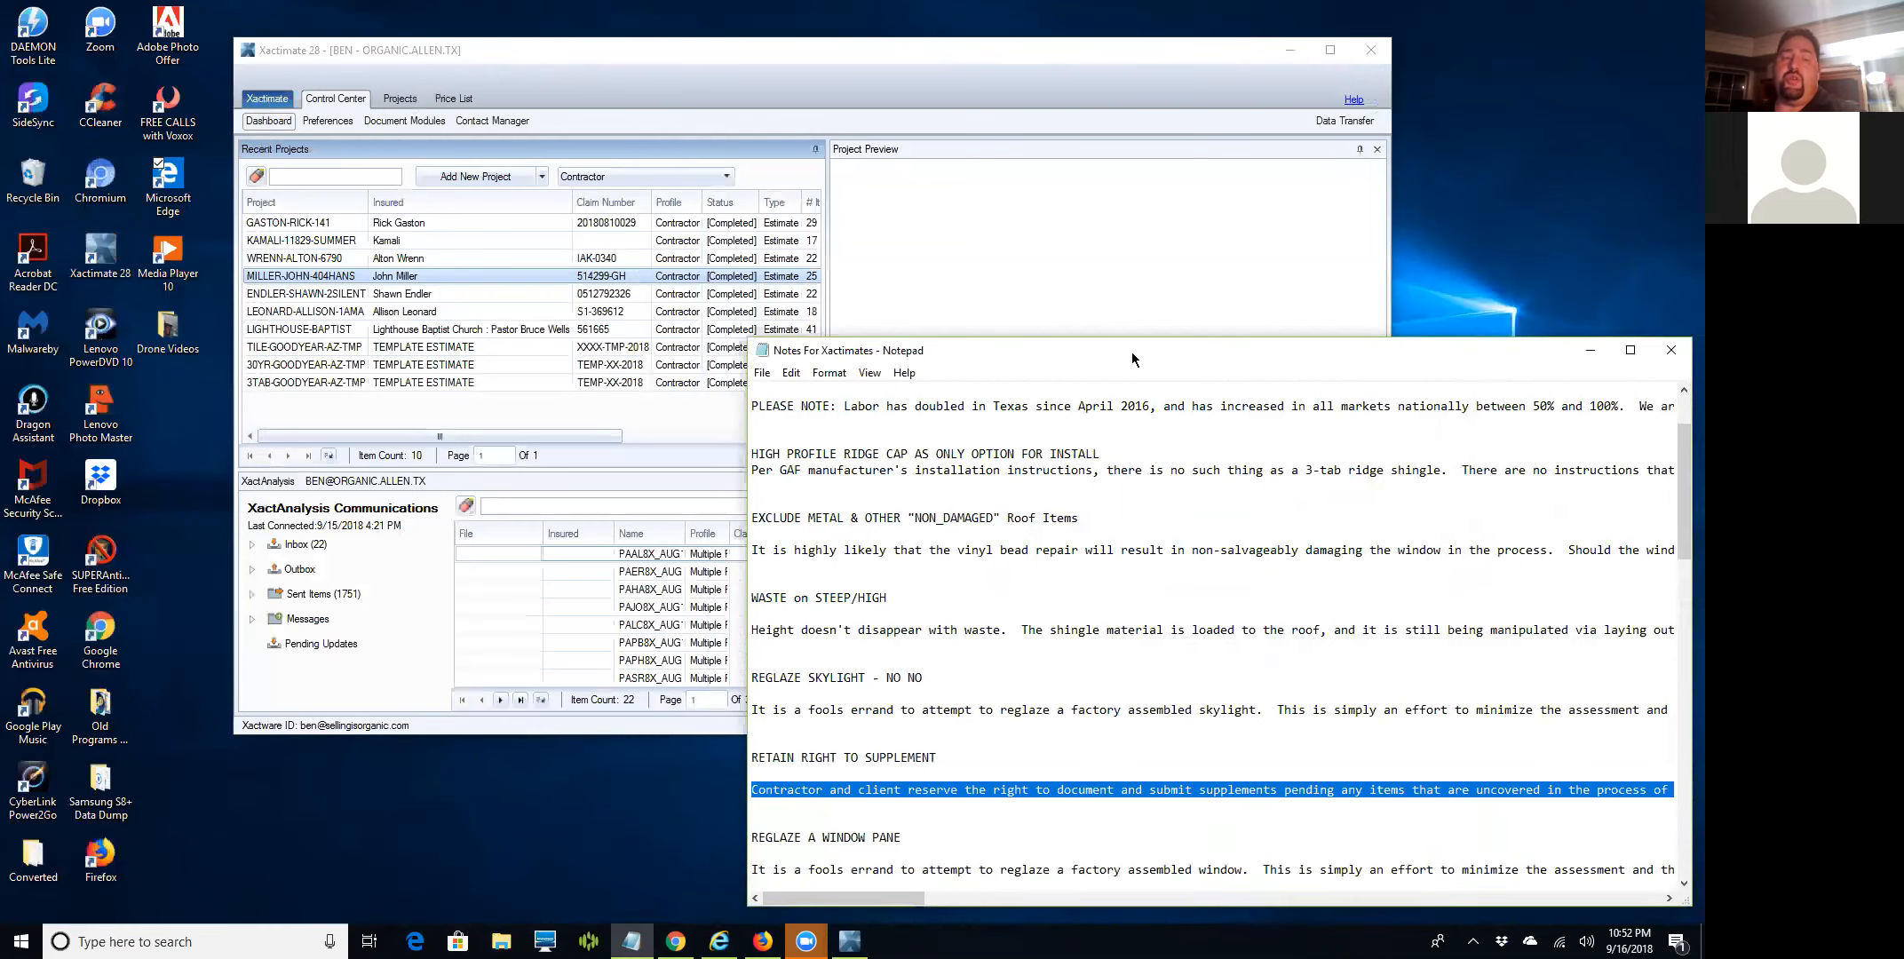
click(657, 55)
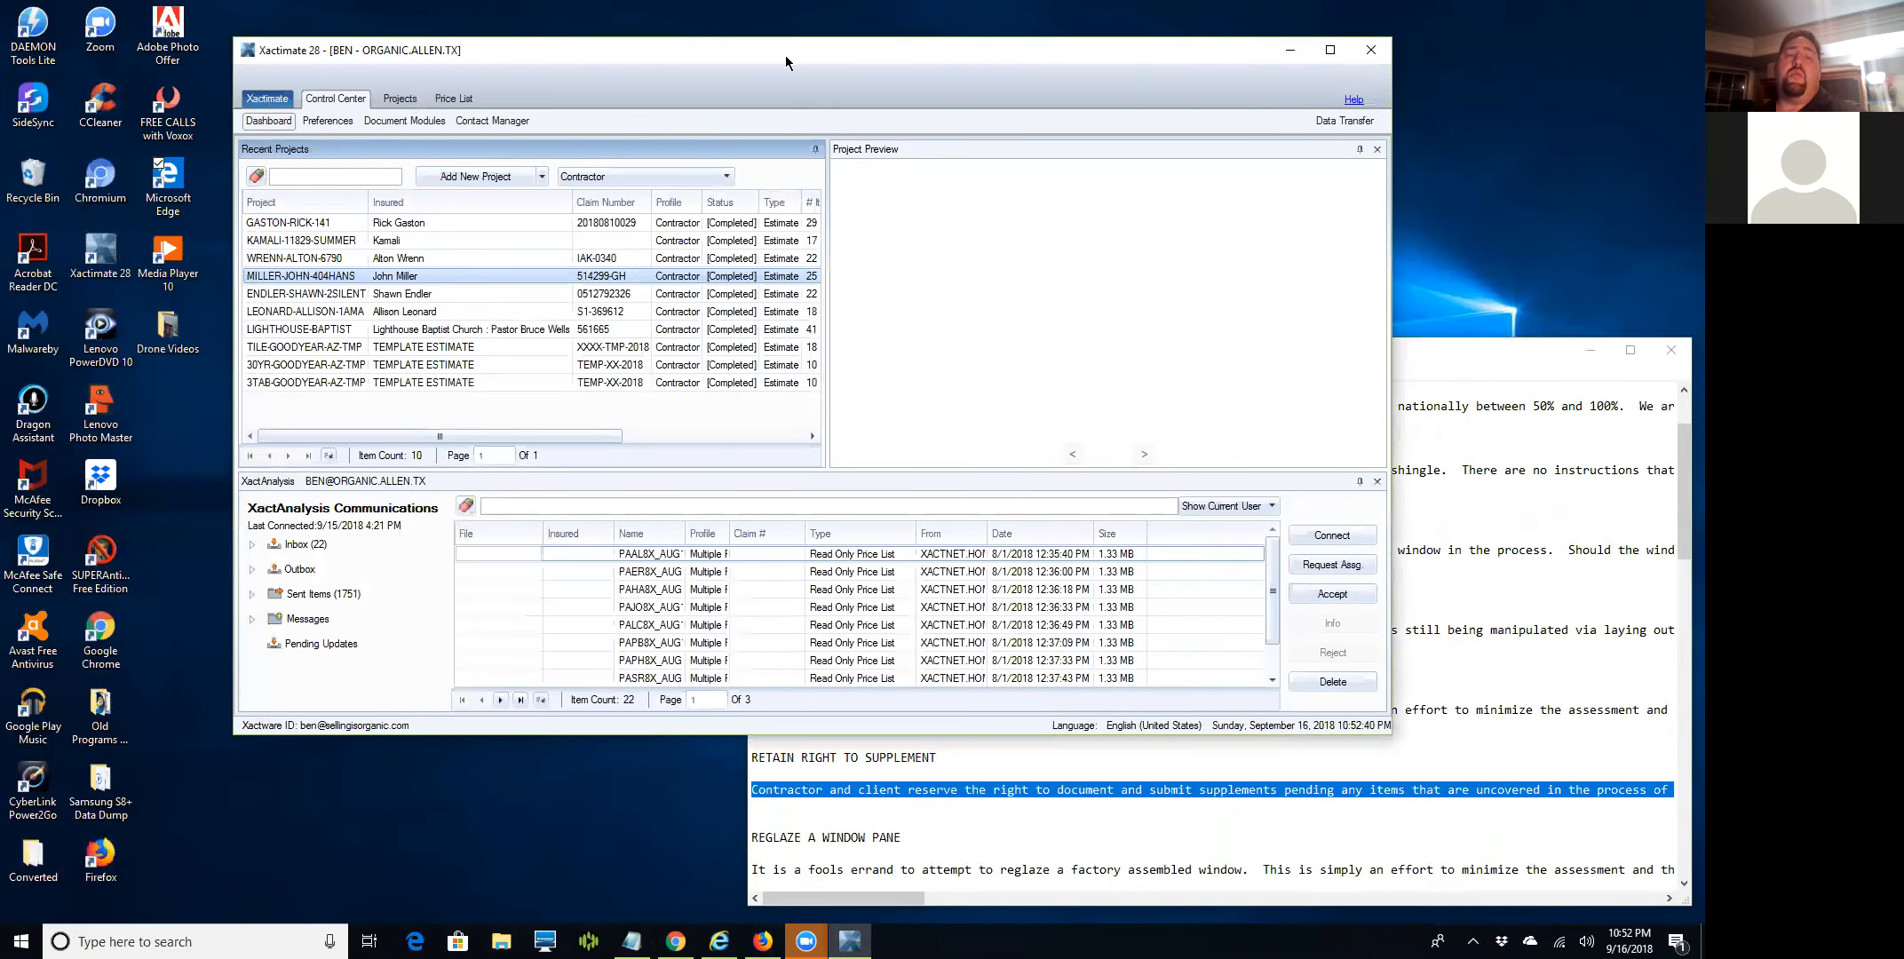
drag(784, 55, 640, 61)
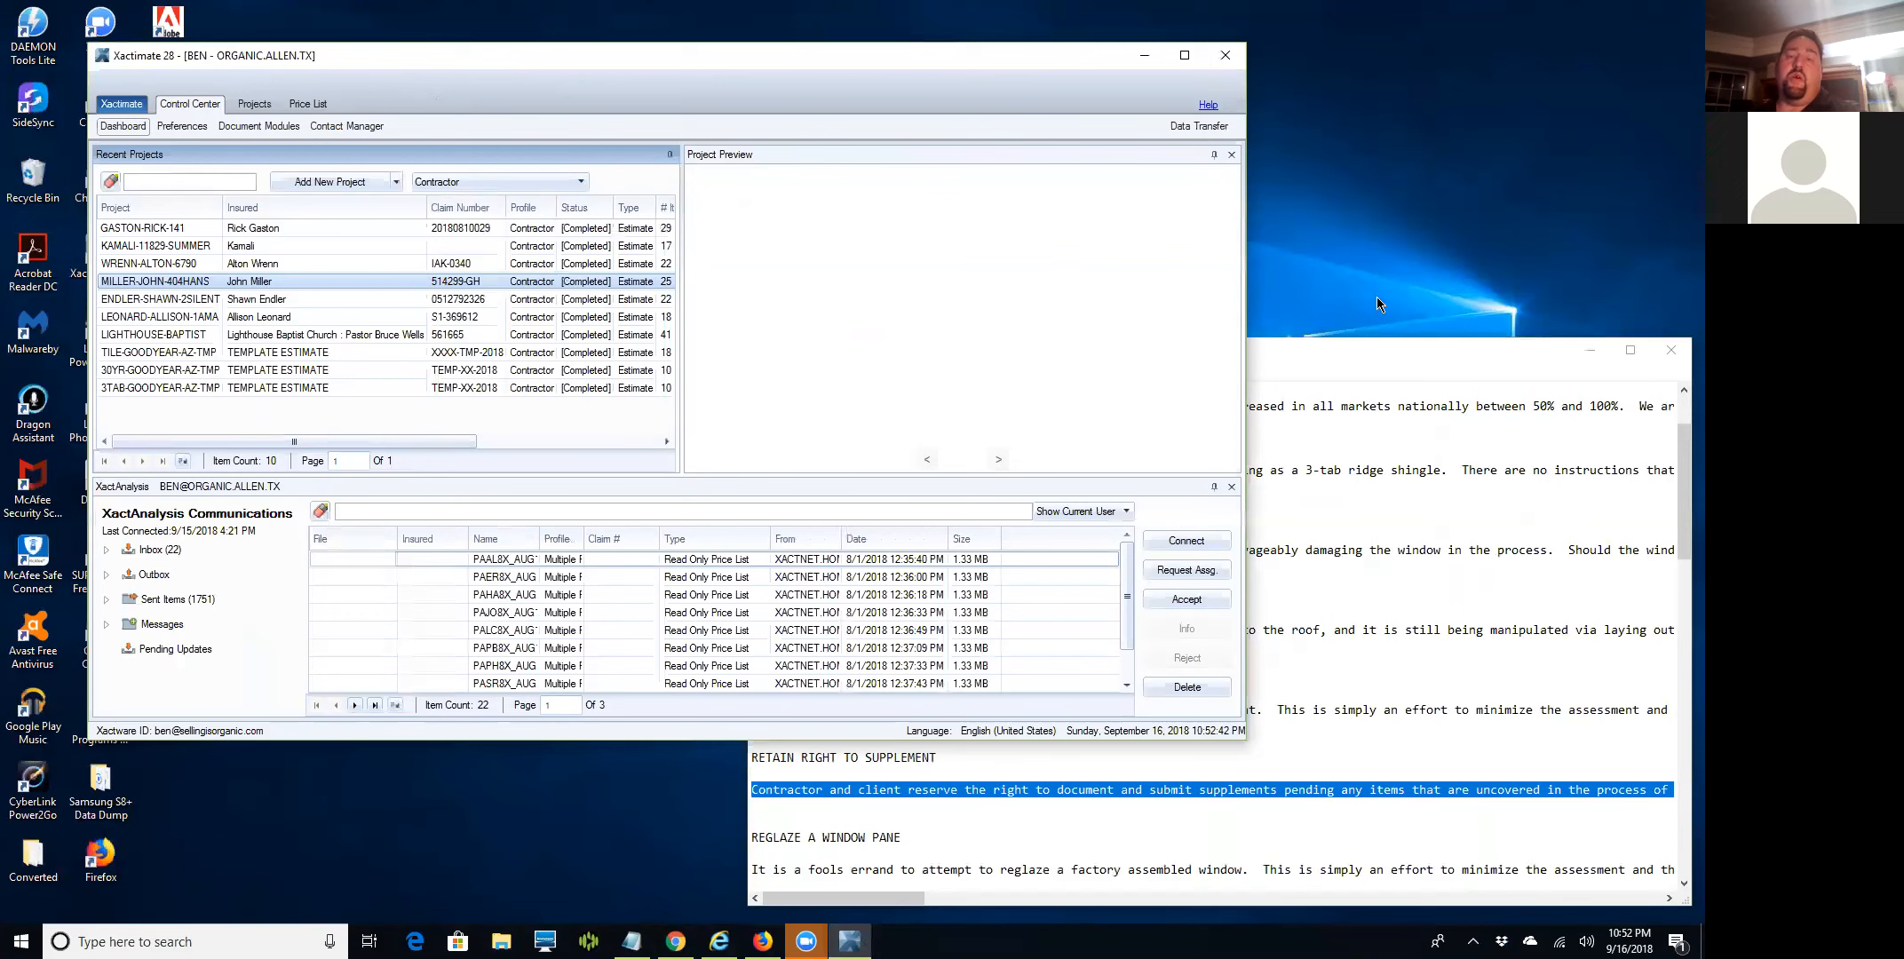
click(1408, 376)
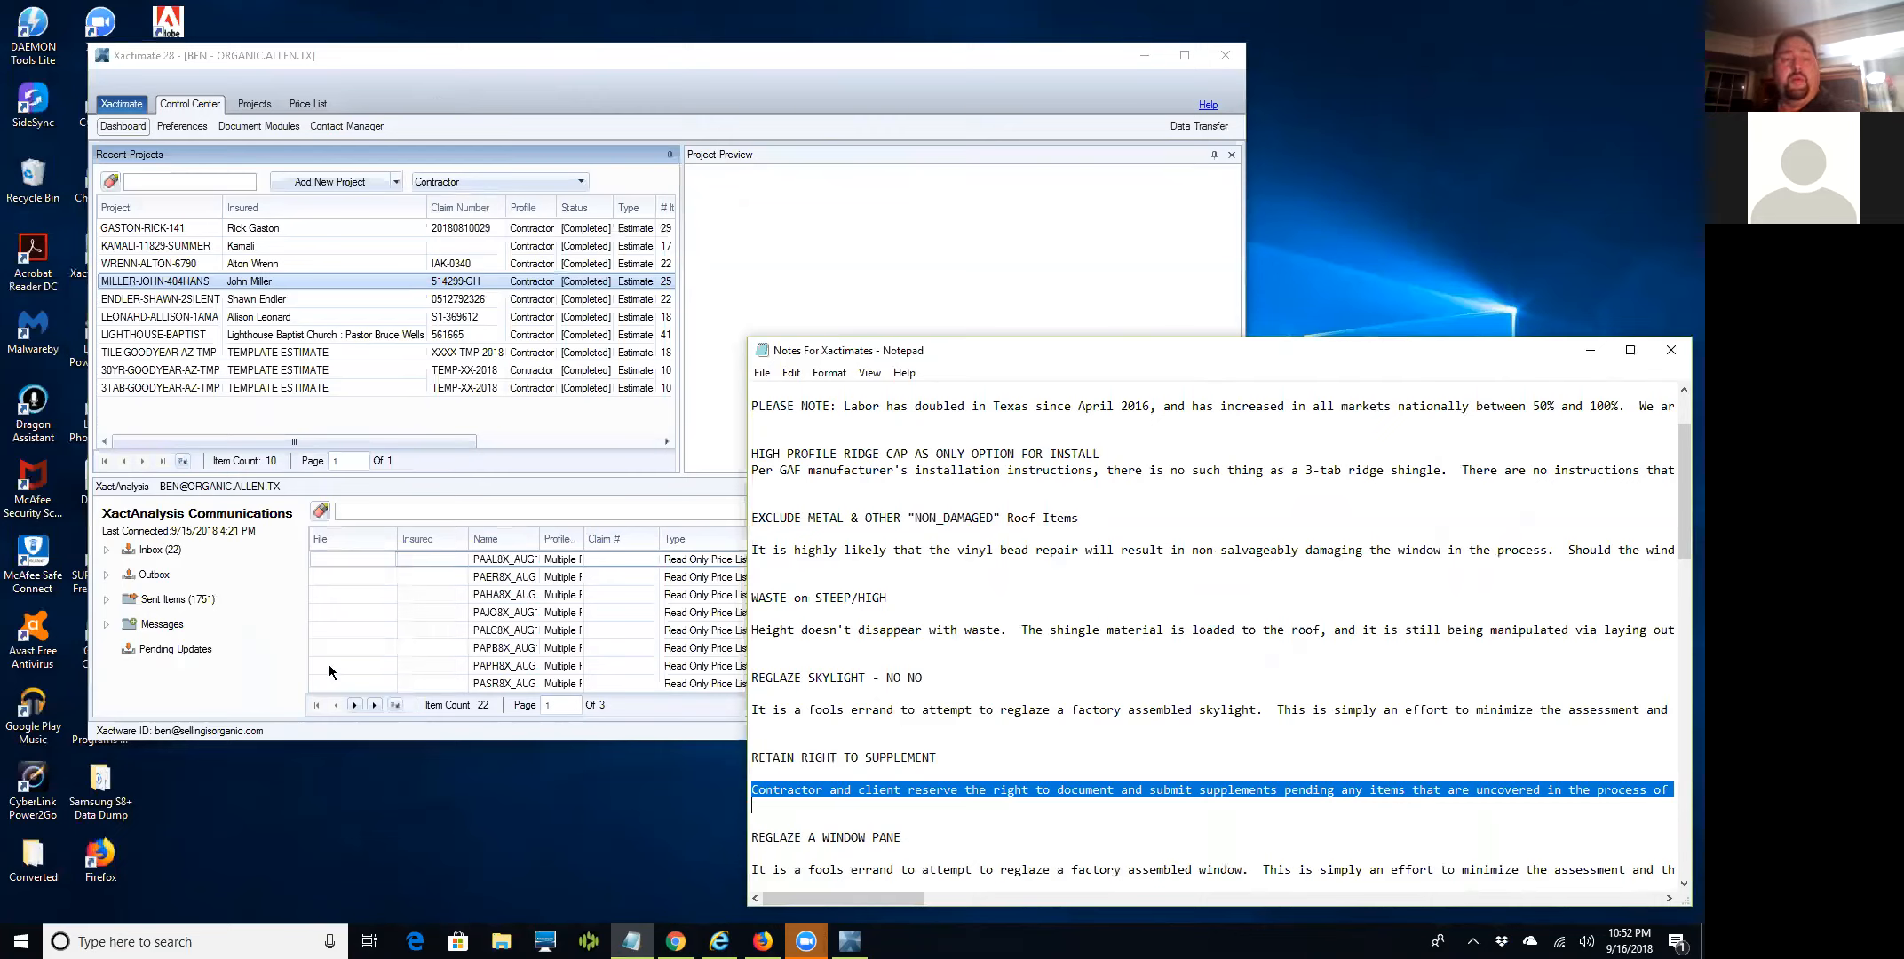
click(502, 939)
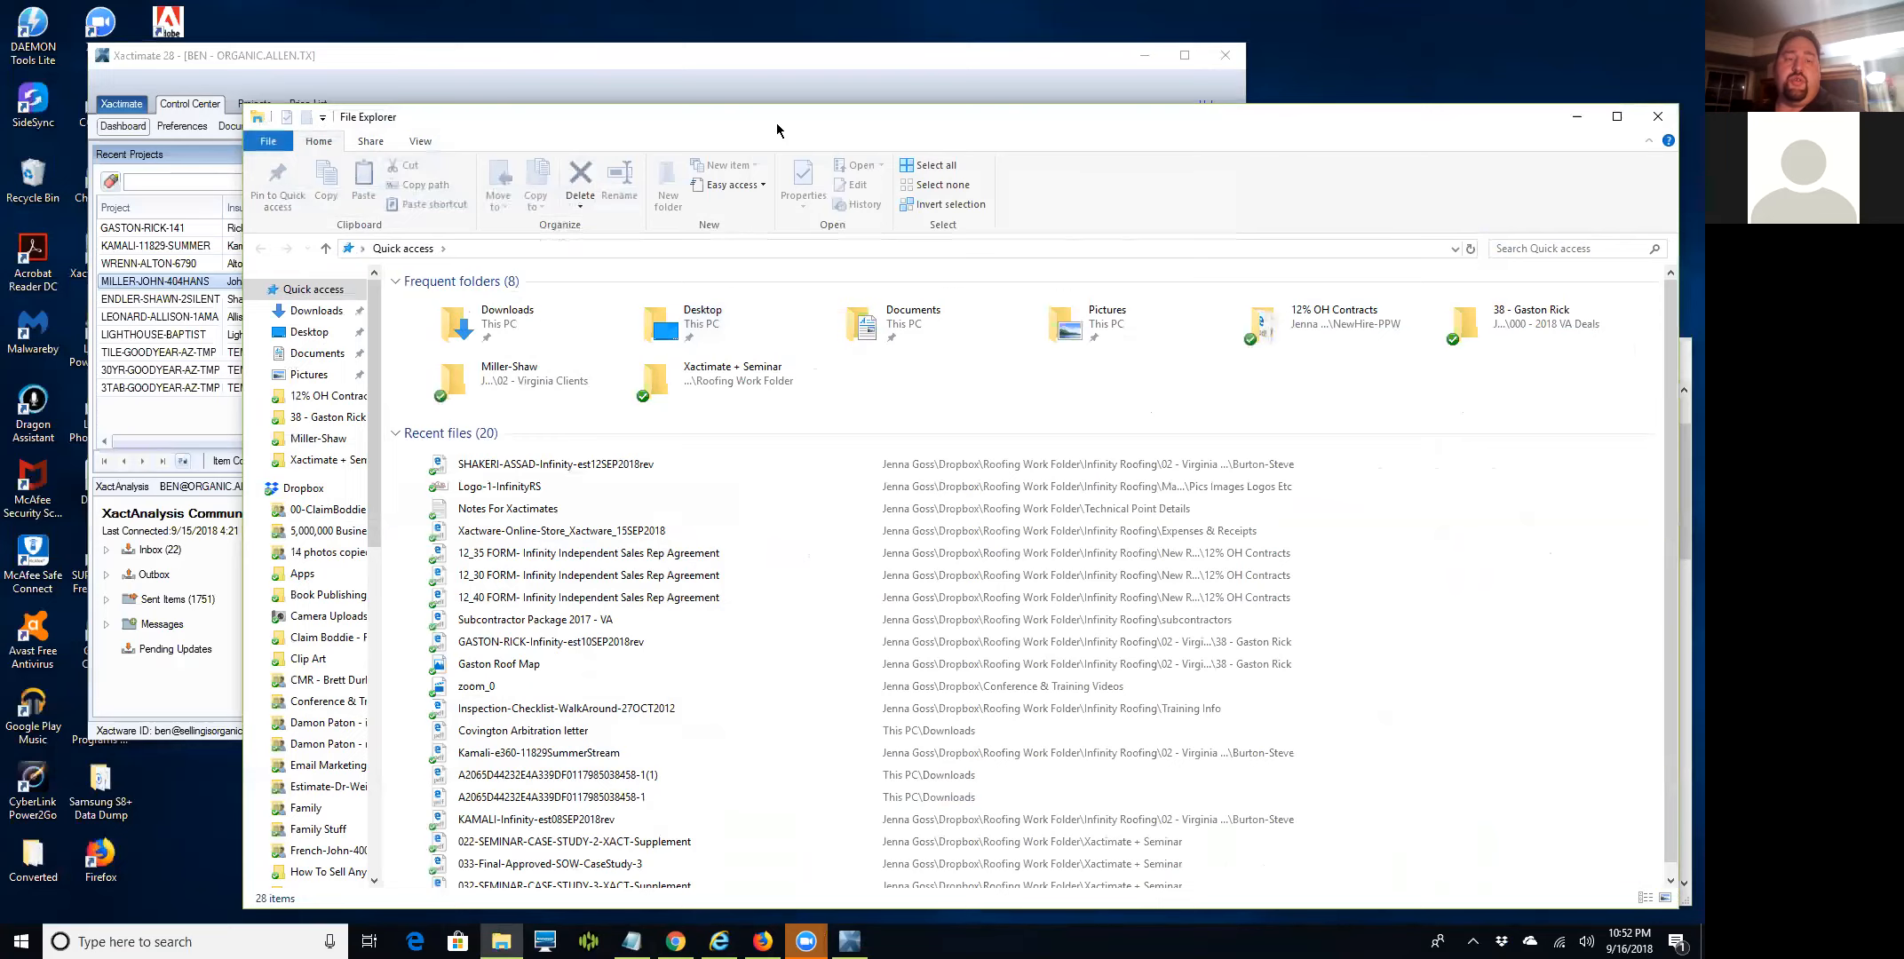
drag(776, 122, 612, 104)
double_click(396, 447)
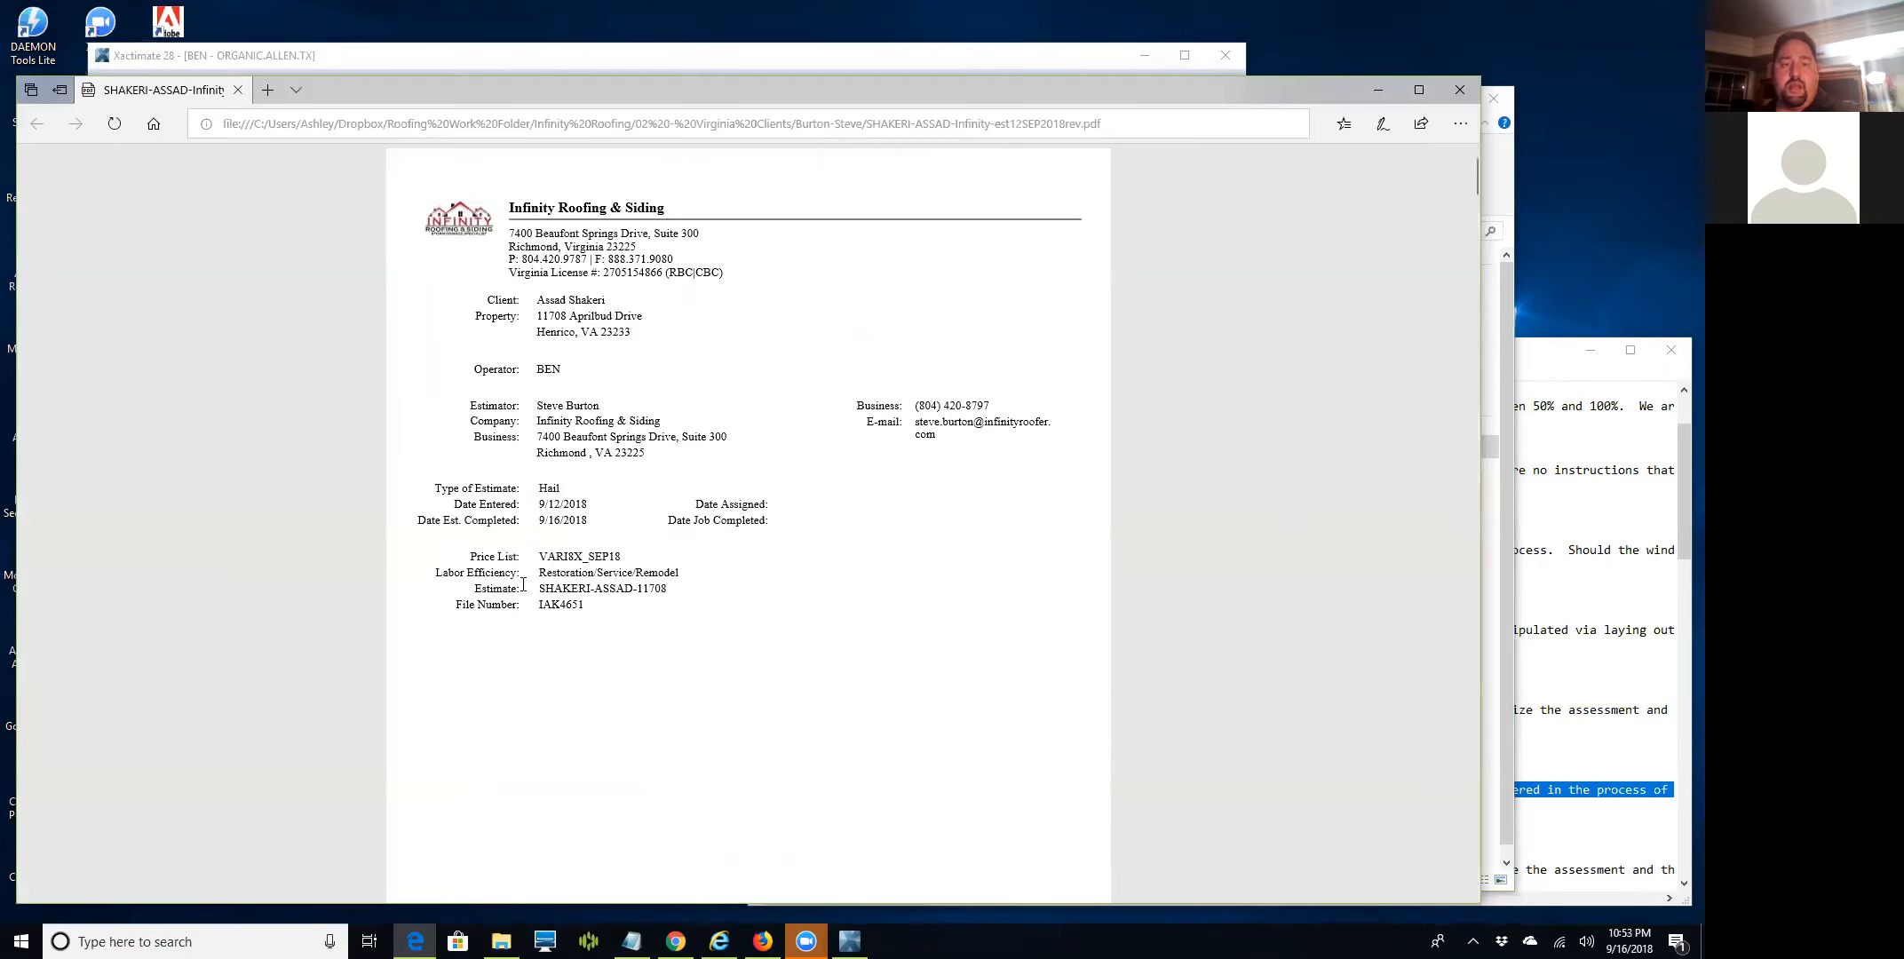
scroll(618, 654, down, 3)
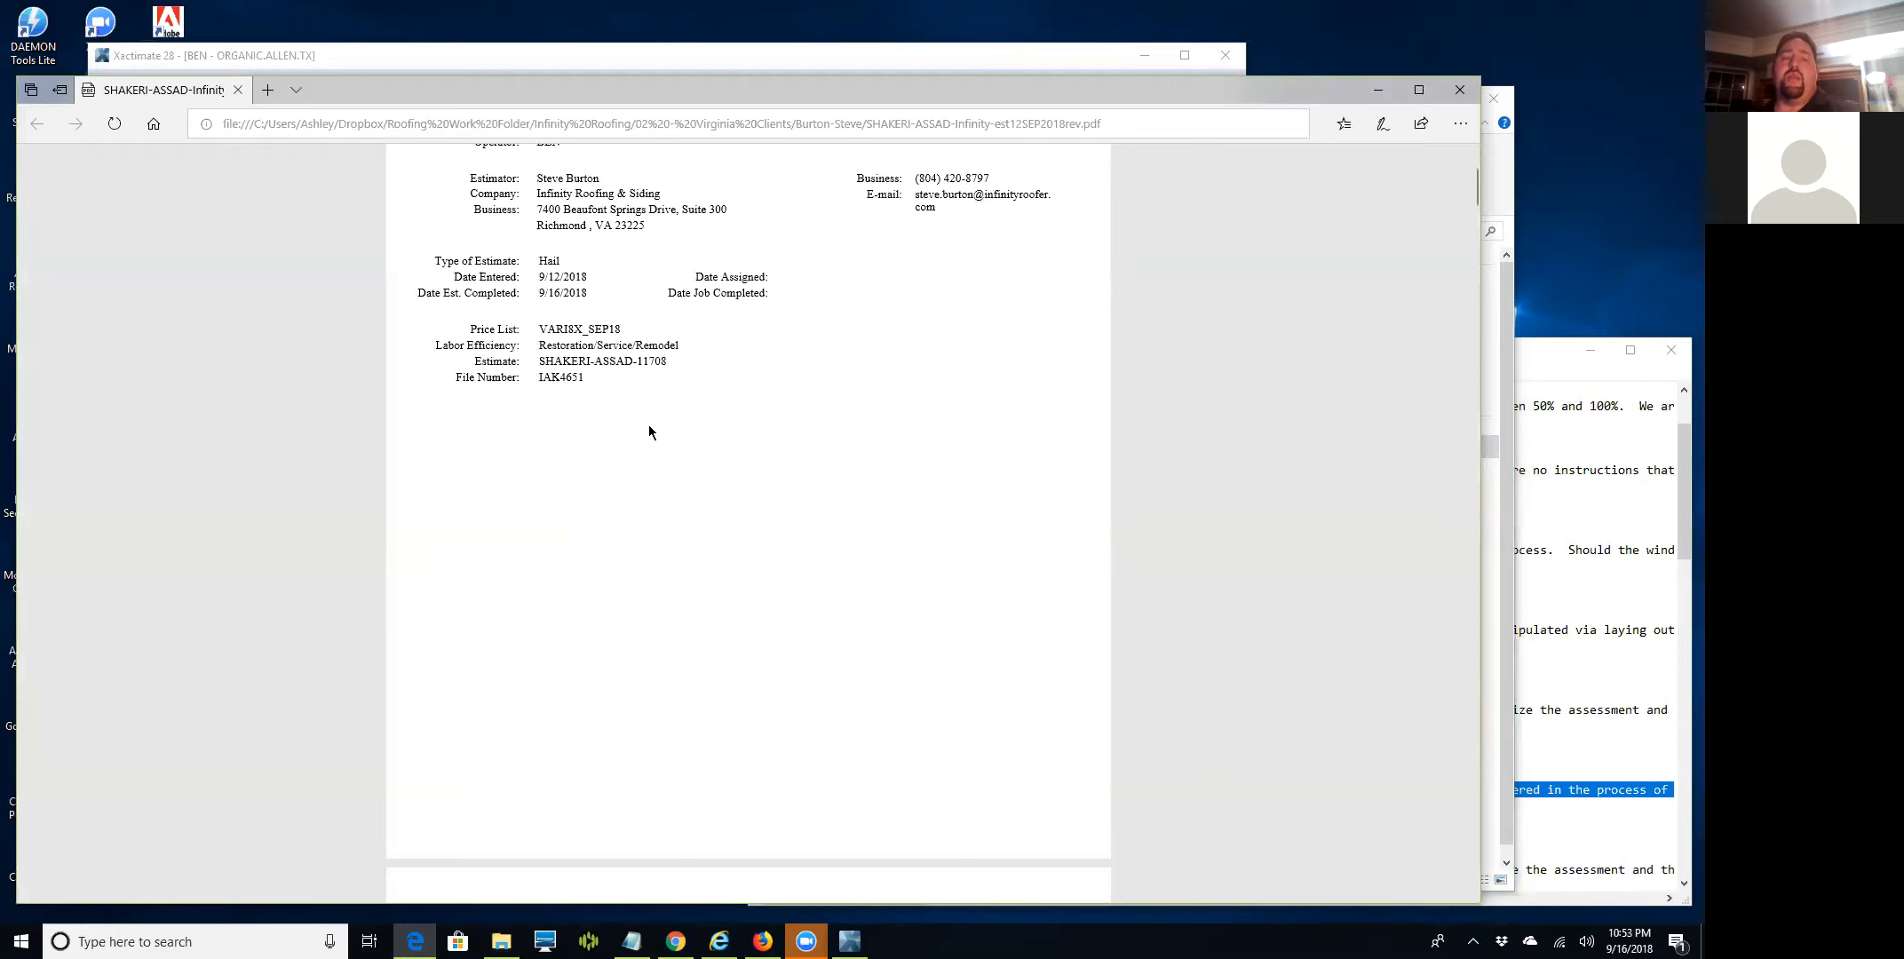
scroll(700, 515, down, 6)
scroll(702, 513, down, 3)
scroll(703, 513, up, 8)
scroll(704, 513, down, 5)
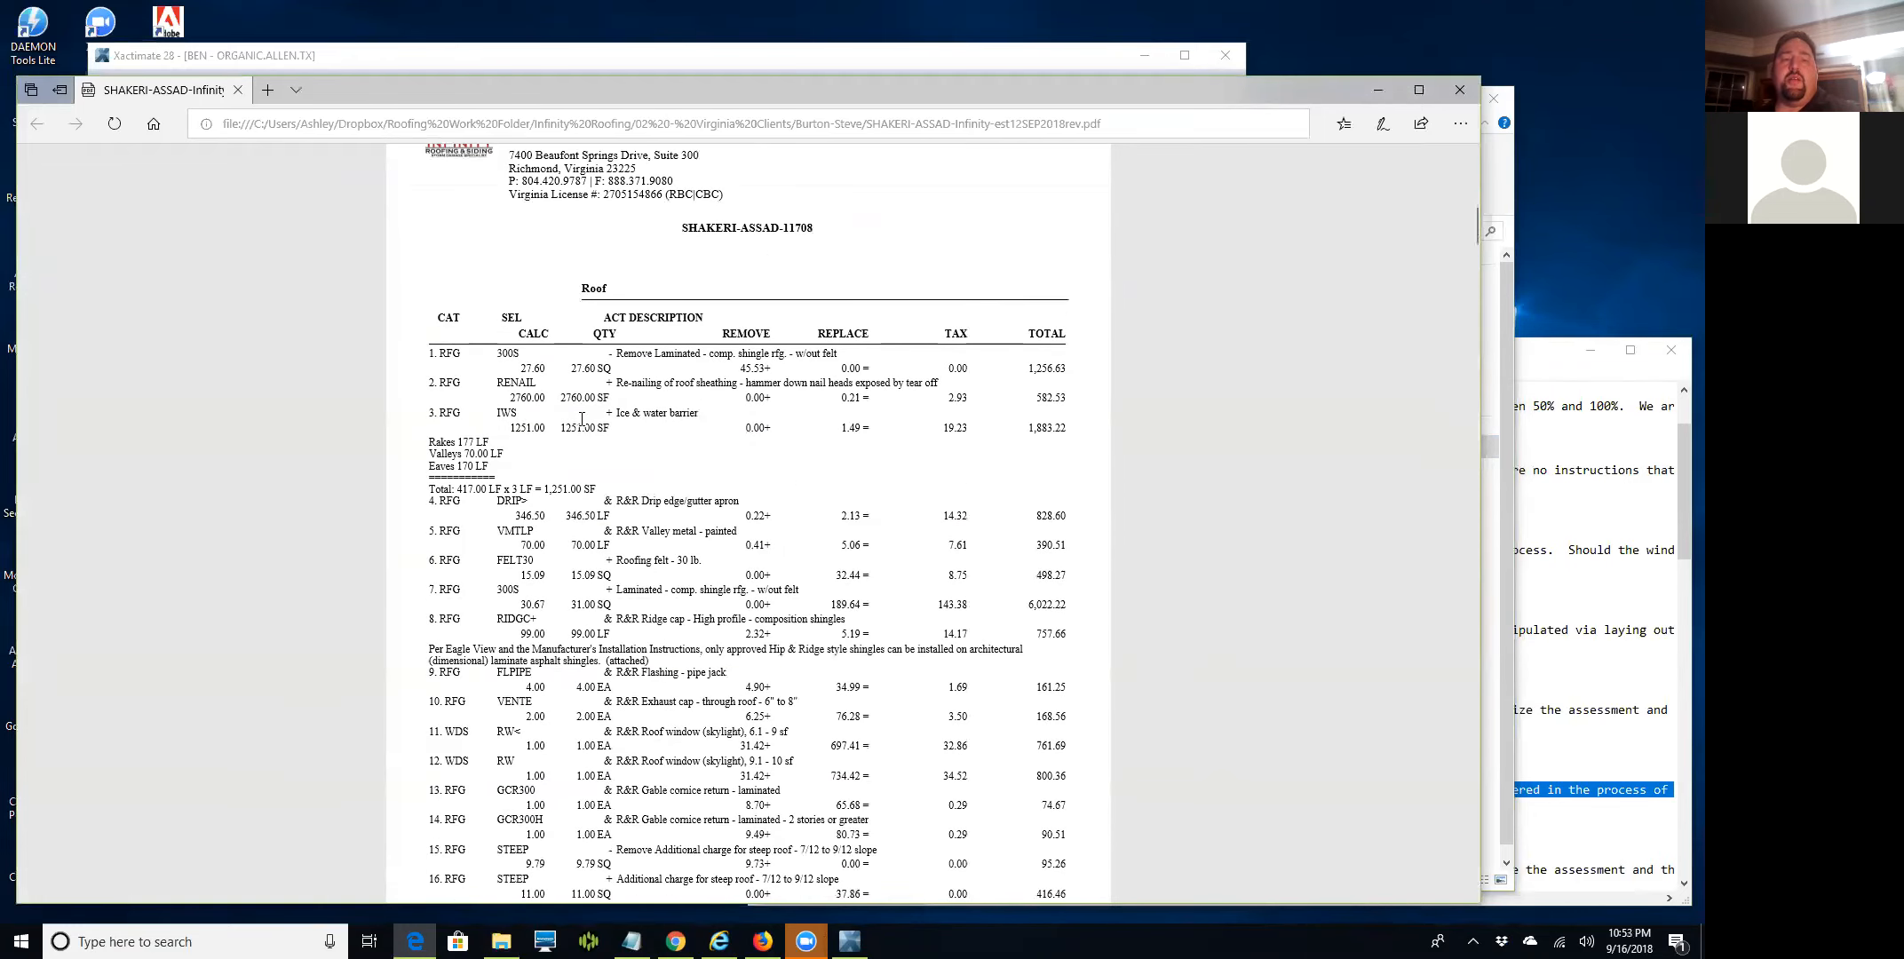
scroll(582, 417, down, 3)
scroll(622, 426, up, 3)
drag(680, 227, 811, 227)
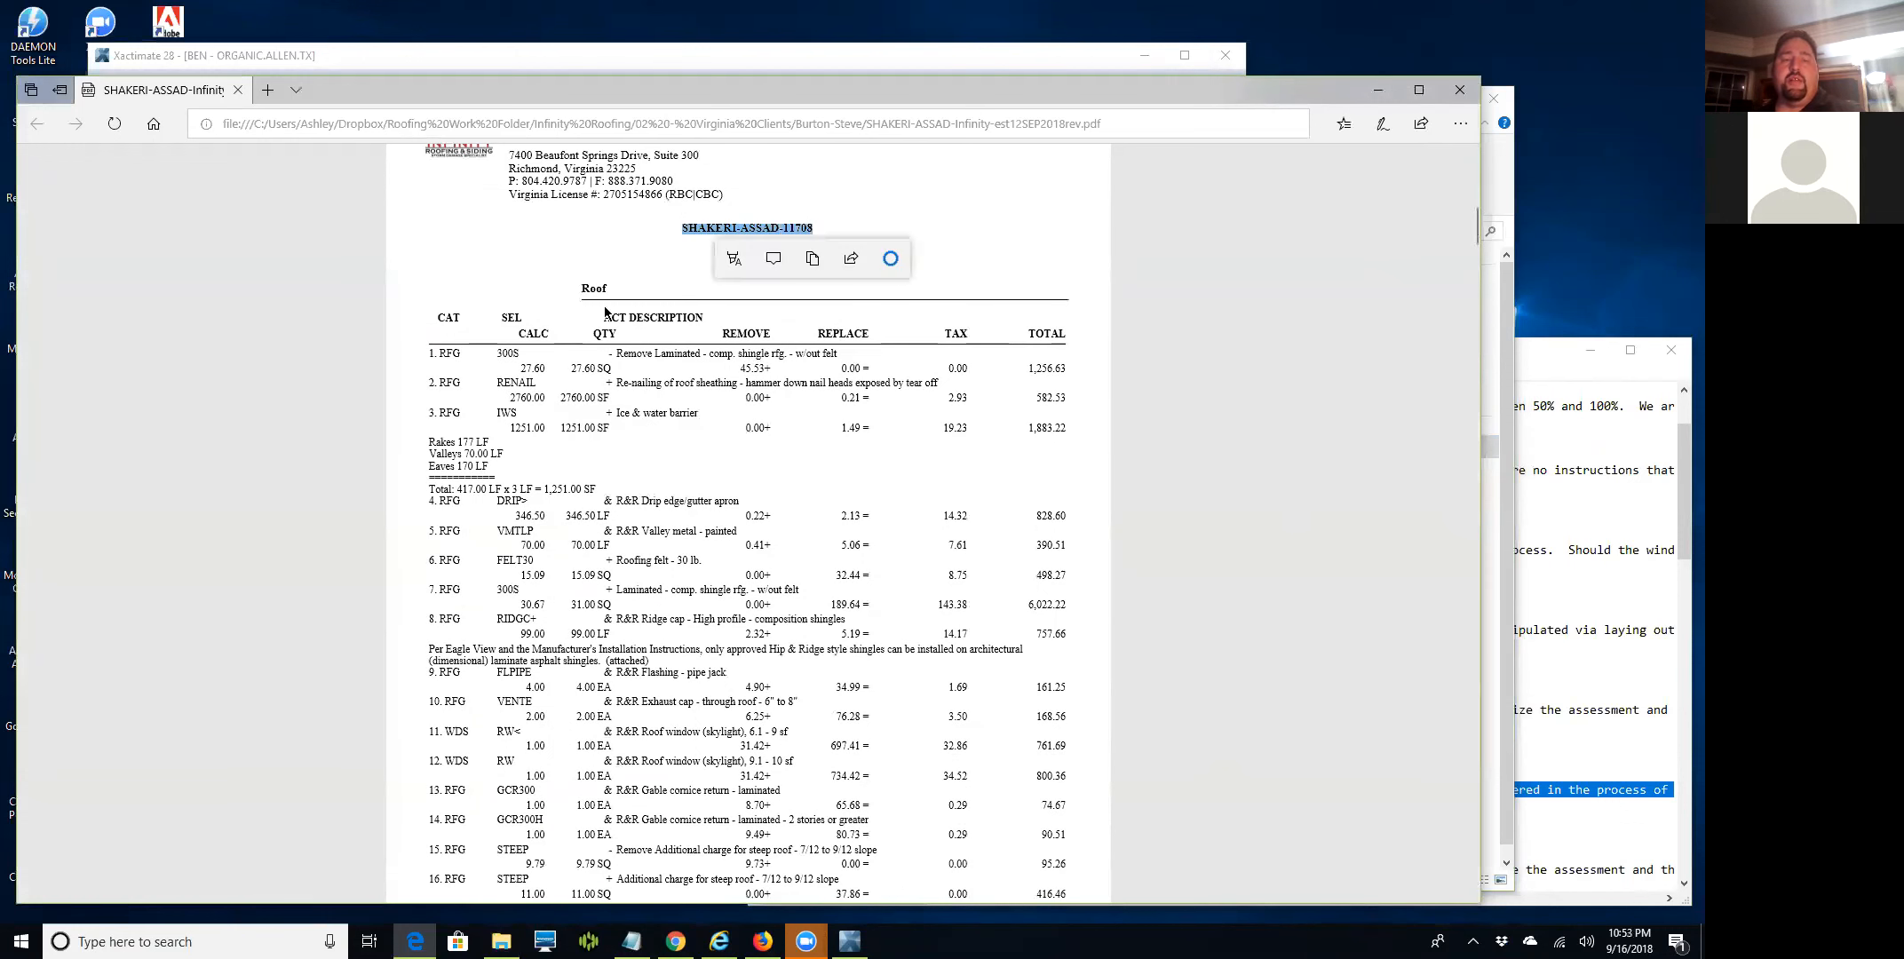
click(575, 287)
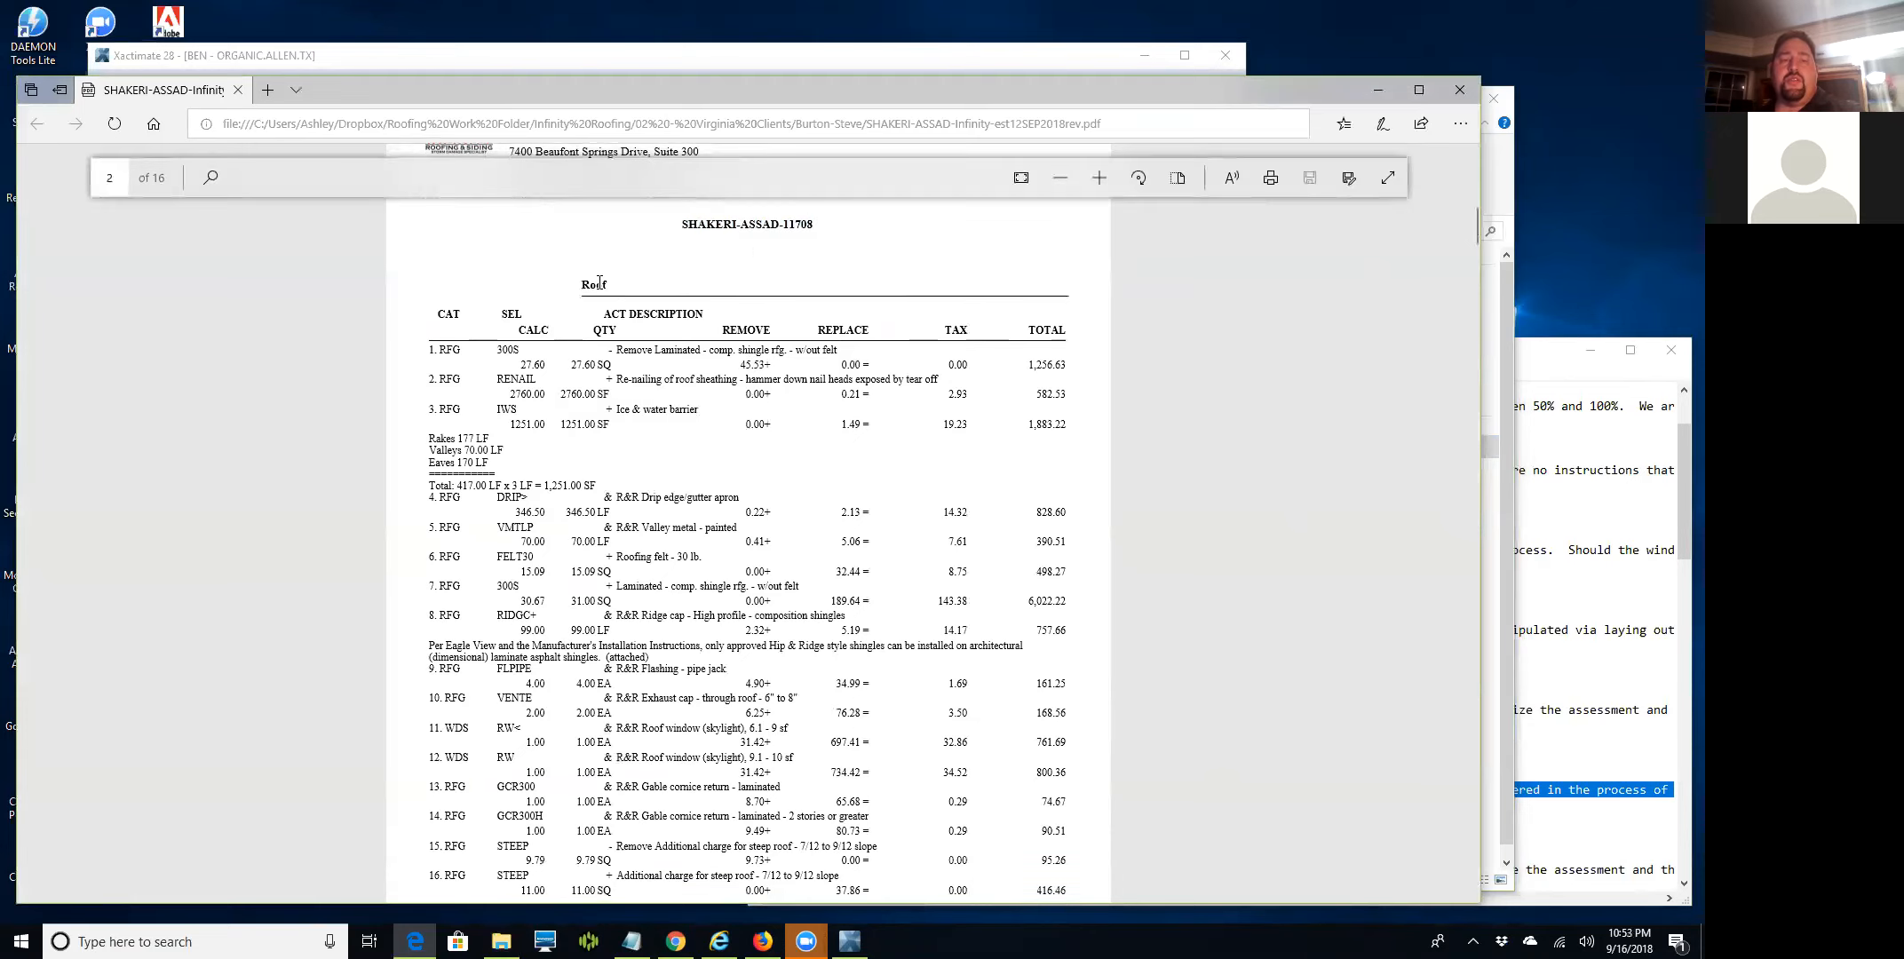
double_click(594, 283)
click(806, 451)
Scroll to the summary and highlight the 15,941.80 Line Item Total and 283.54 sales tax.
scroll(476, 360, down, 1)
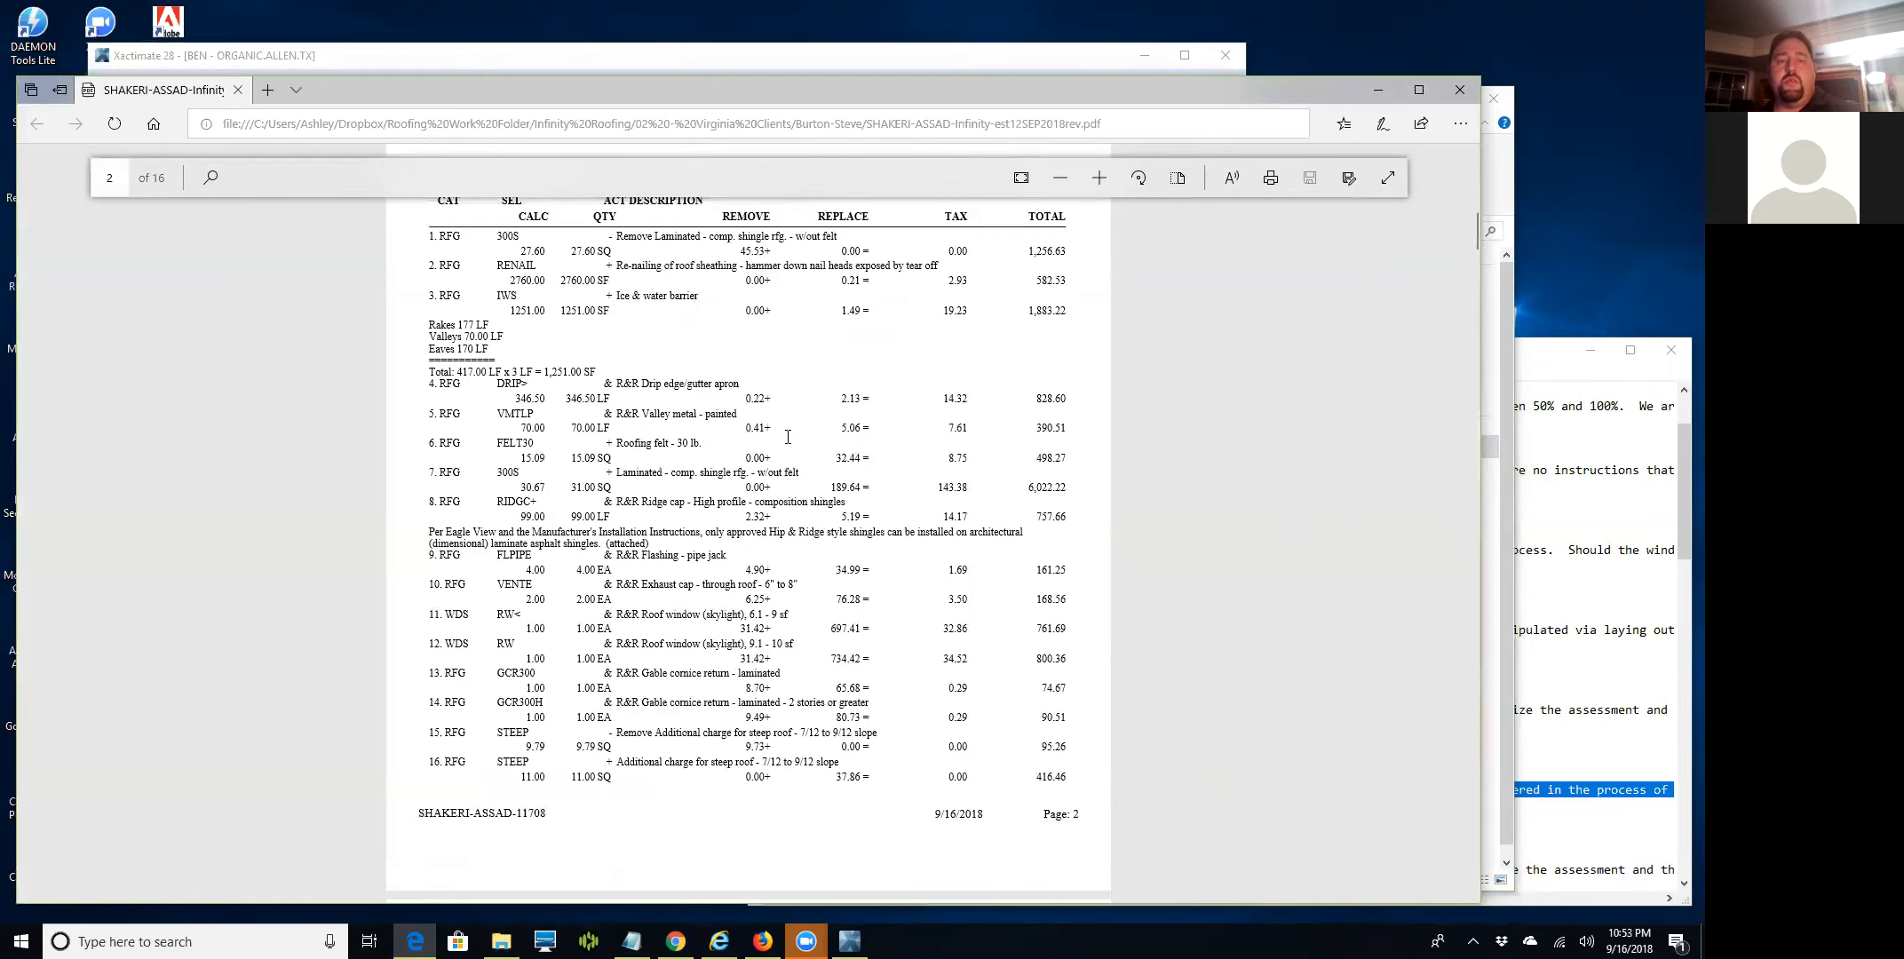
scroll(741, 611, down, 1)
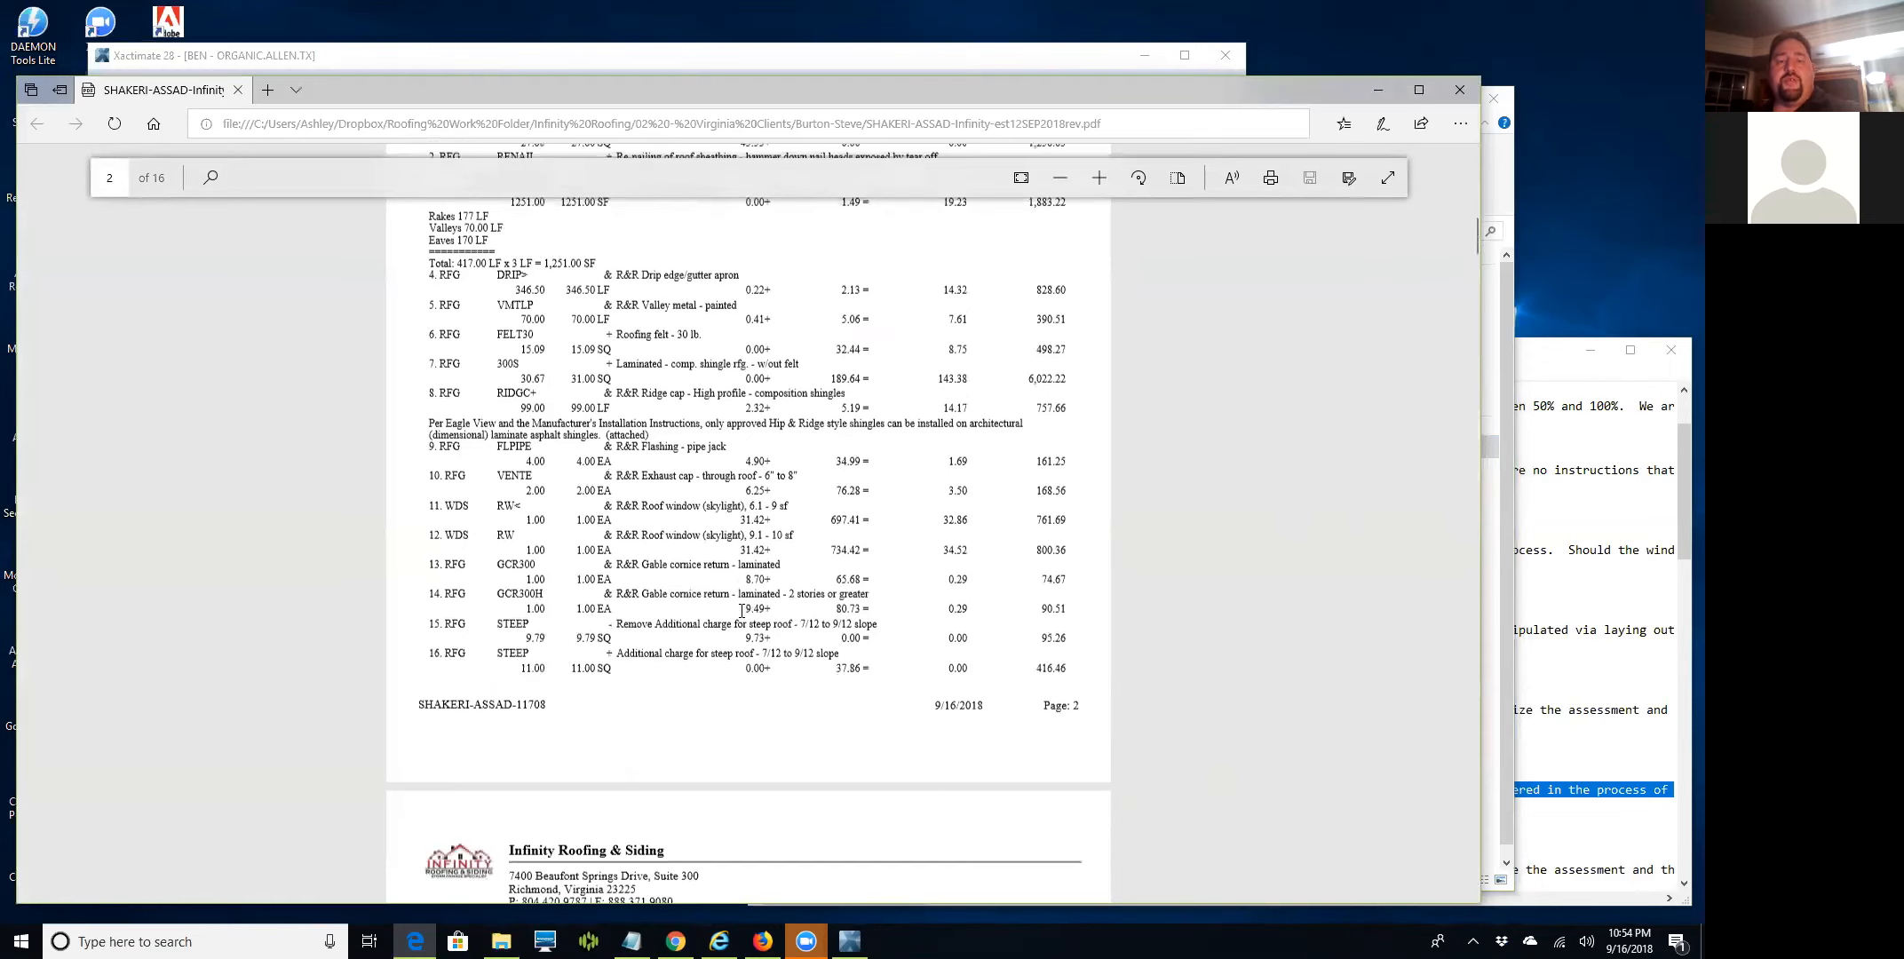
scroll(741, 611, down, 4)
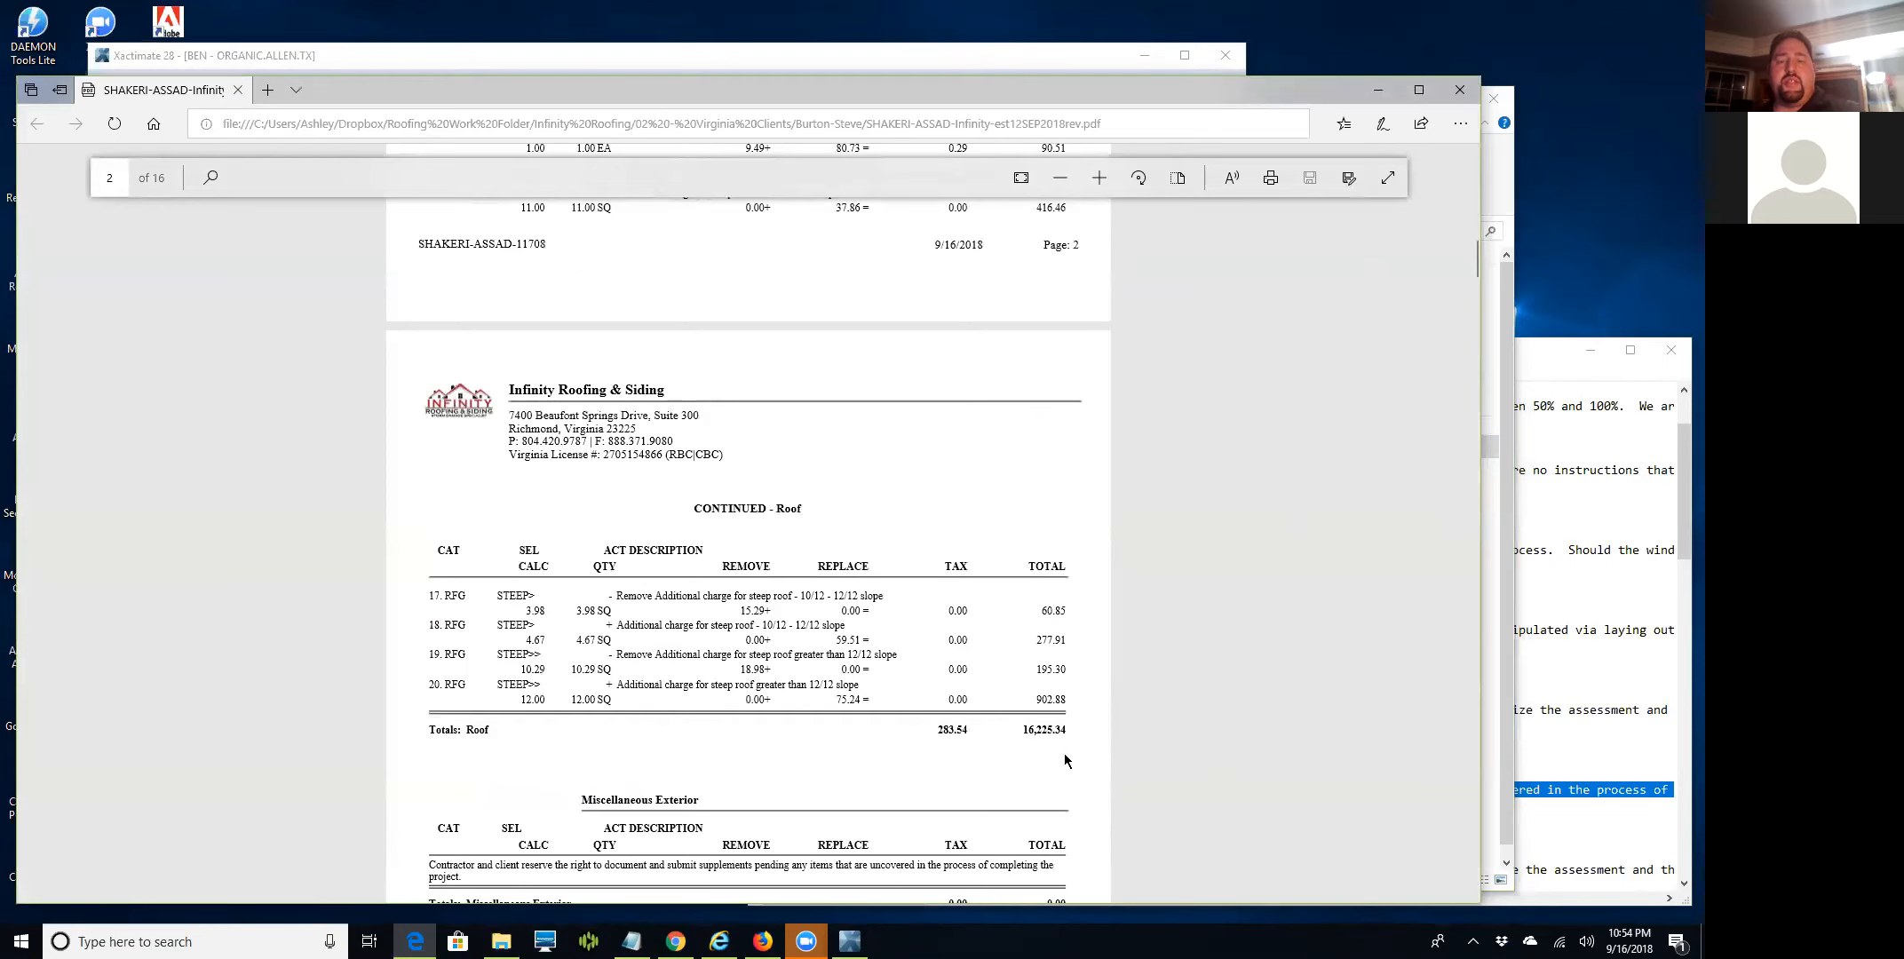
scroll(1040, 745, down, 2)
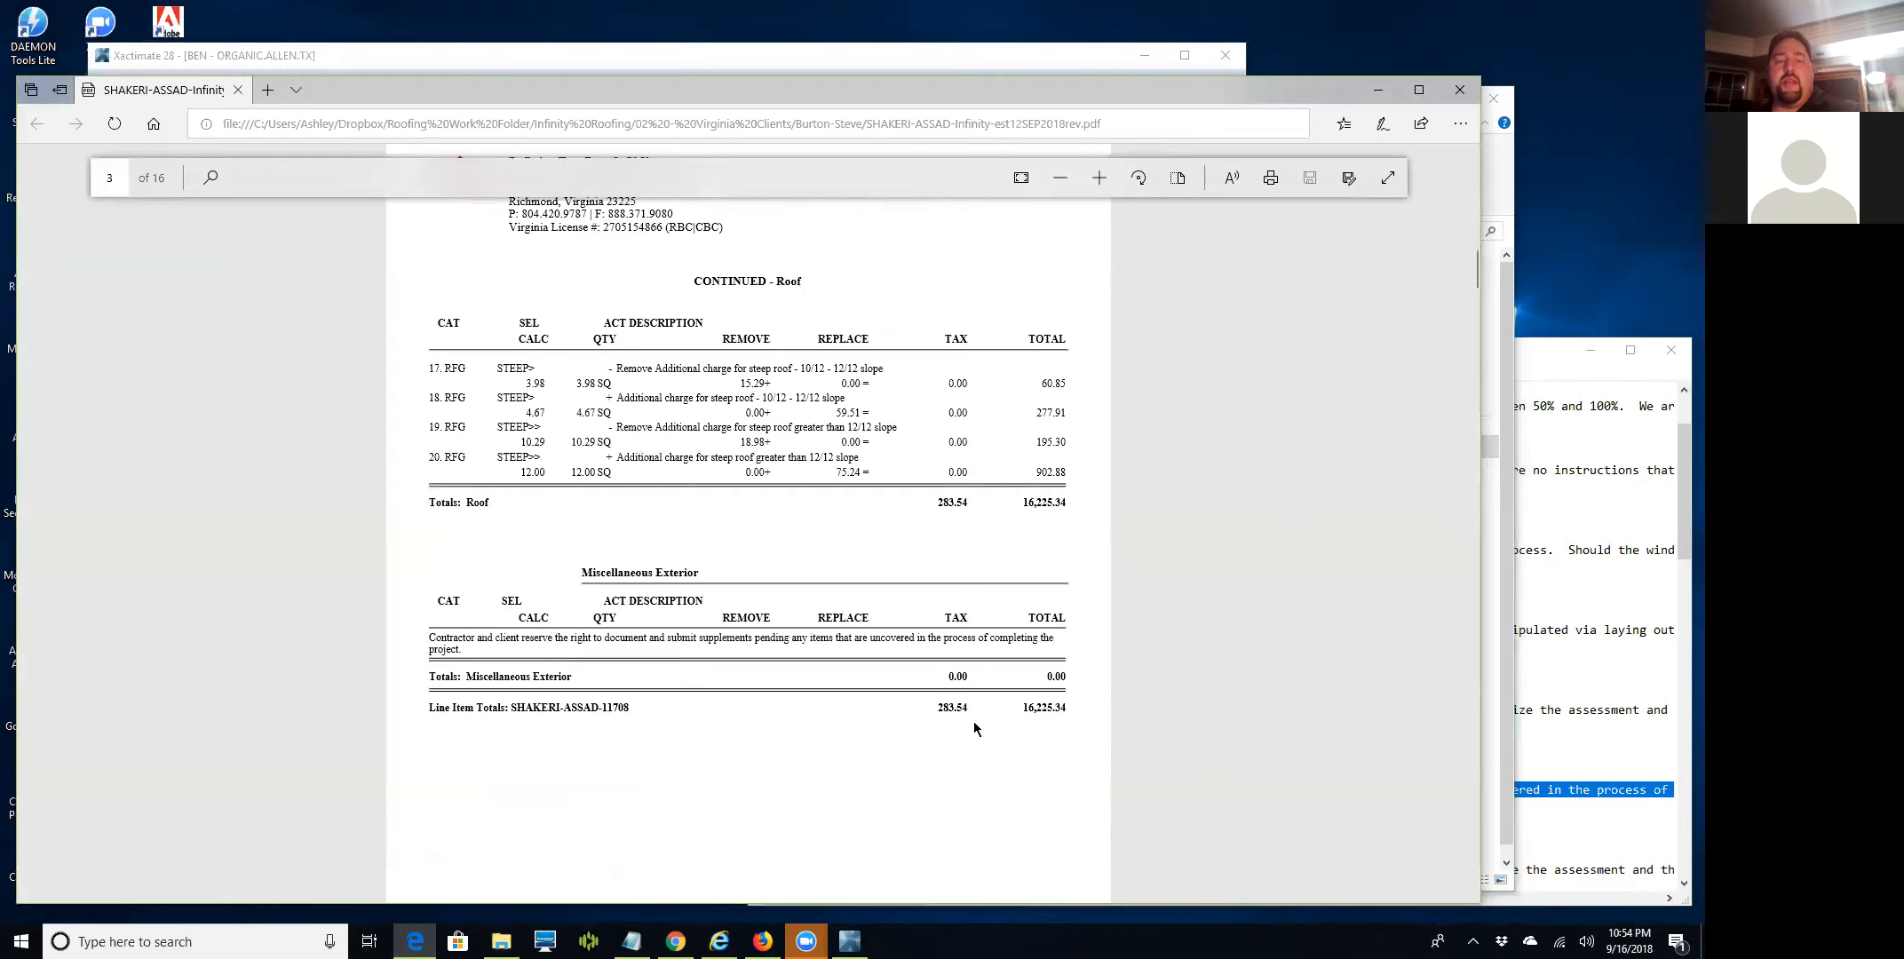
scroll(948, 738, down, 6)
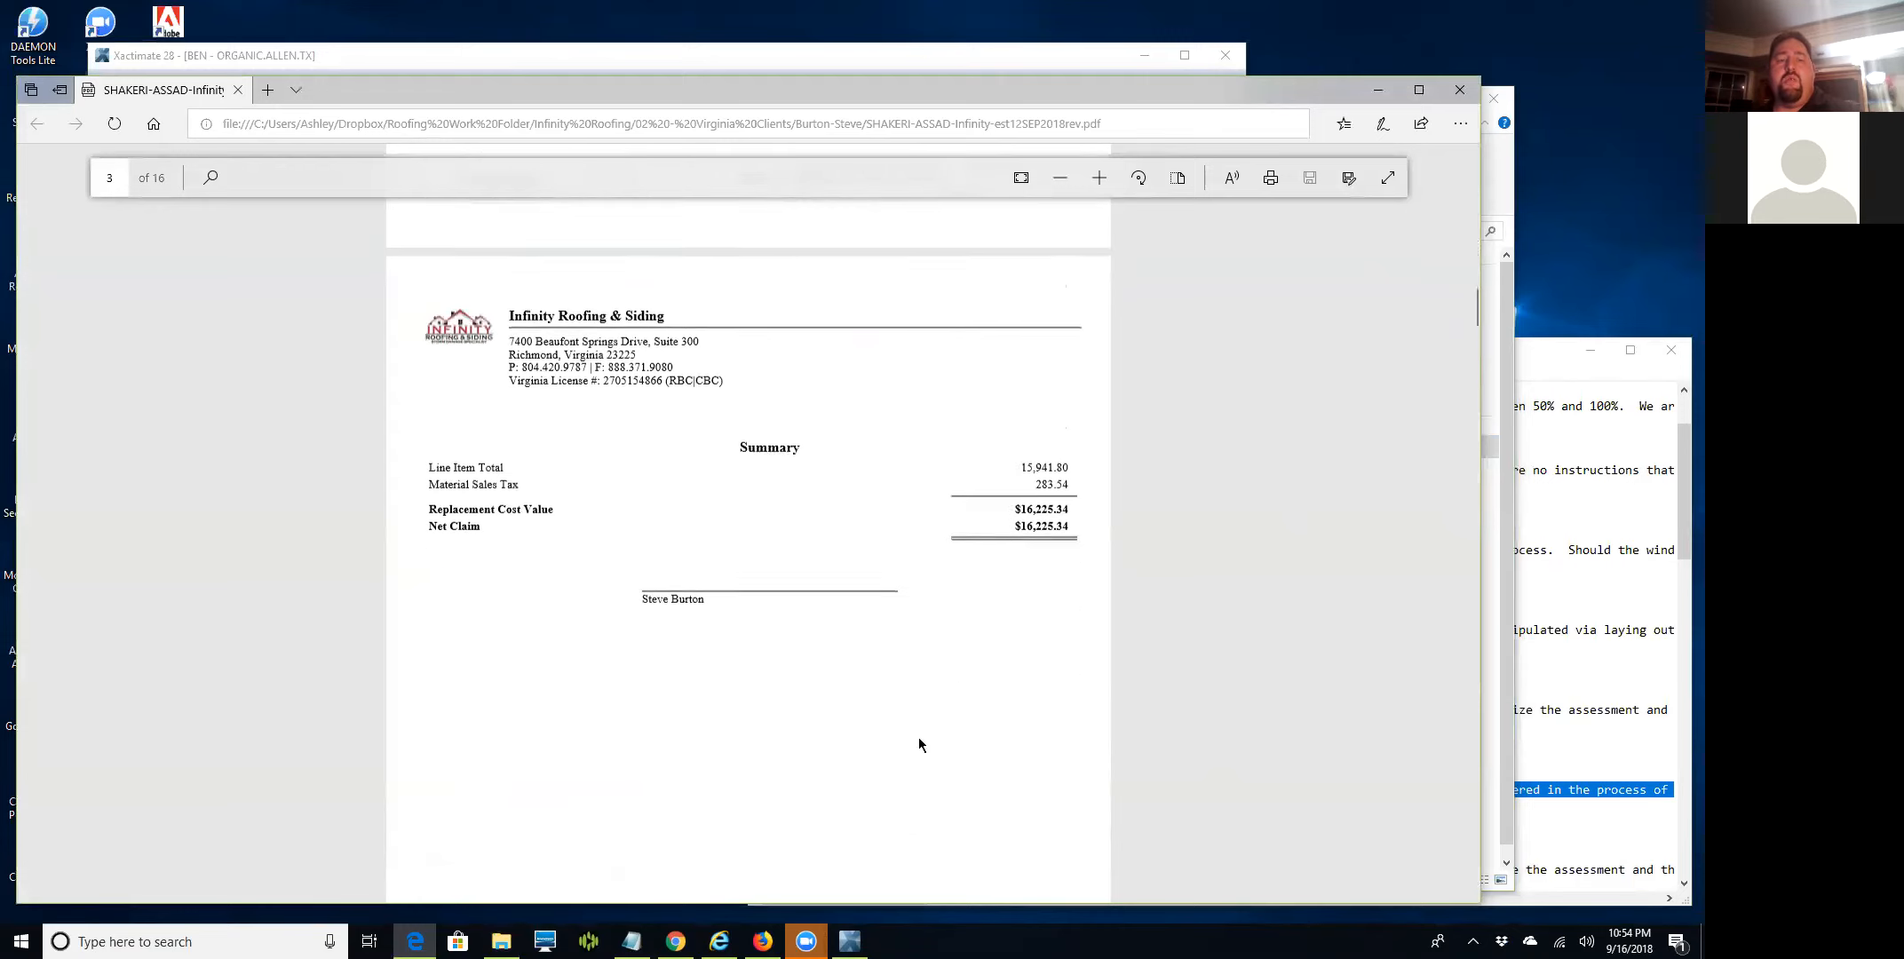
drag(998, 462, 1073, 528)
click(957, 483)
Scroll on to page 16's Image Detail section with its 18 images.
scroll(976, 689, down, 15)
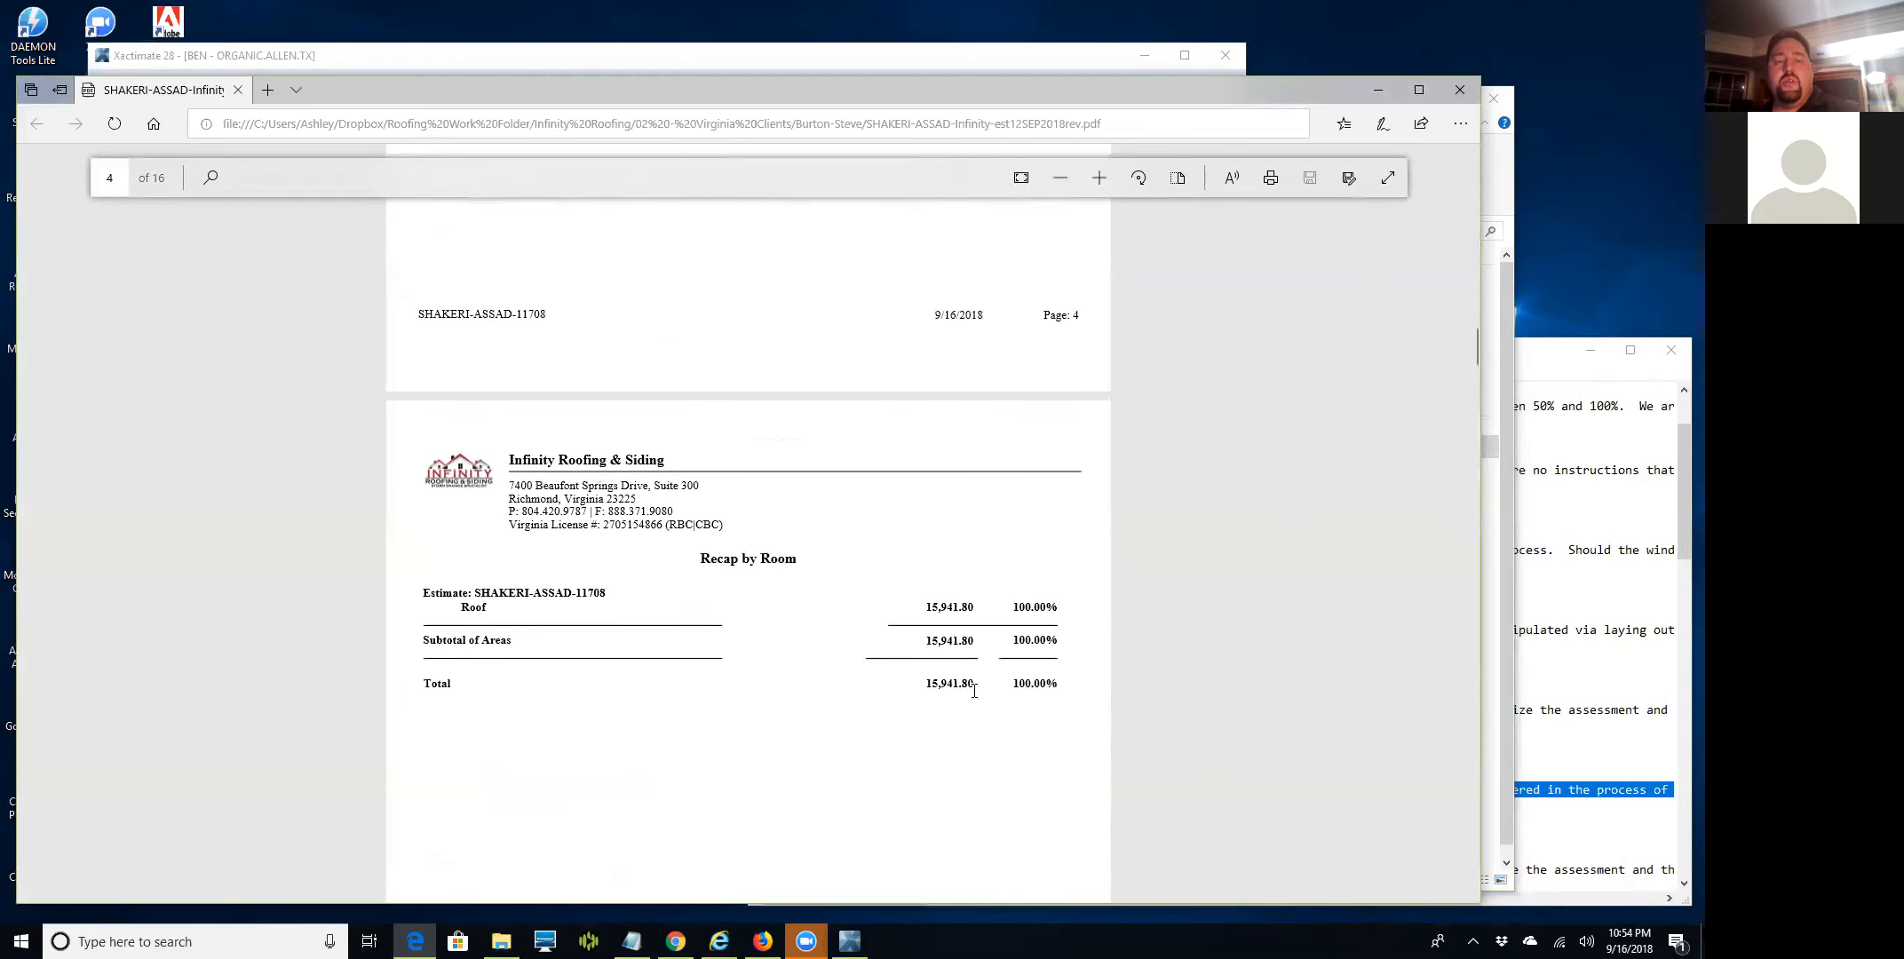
scroll(976, 683, down, 10)
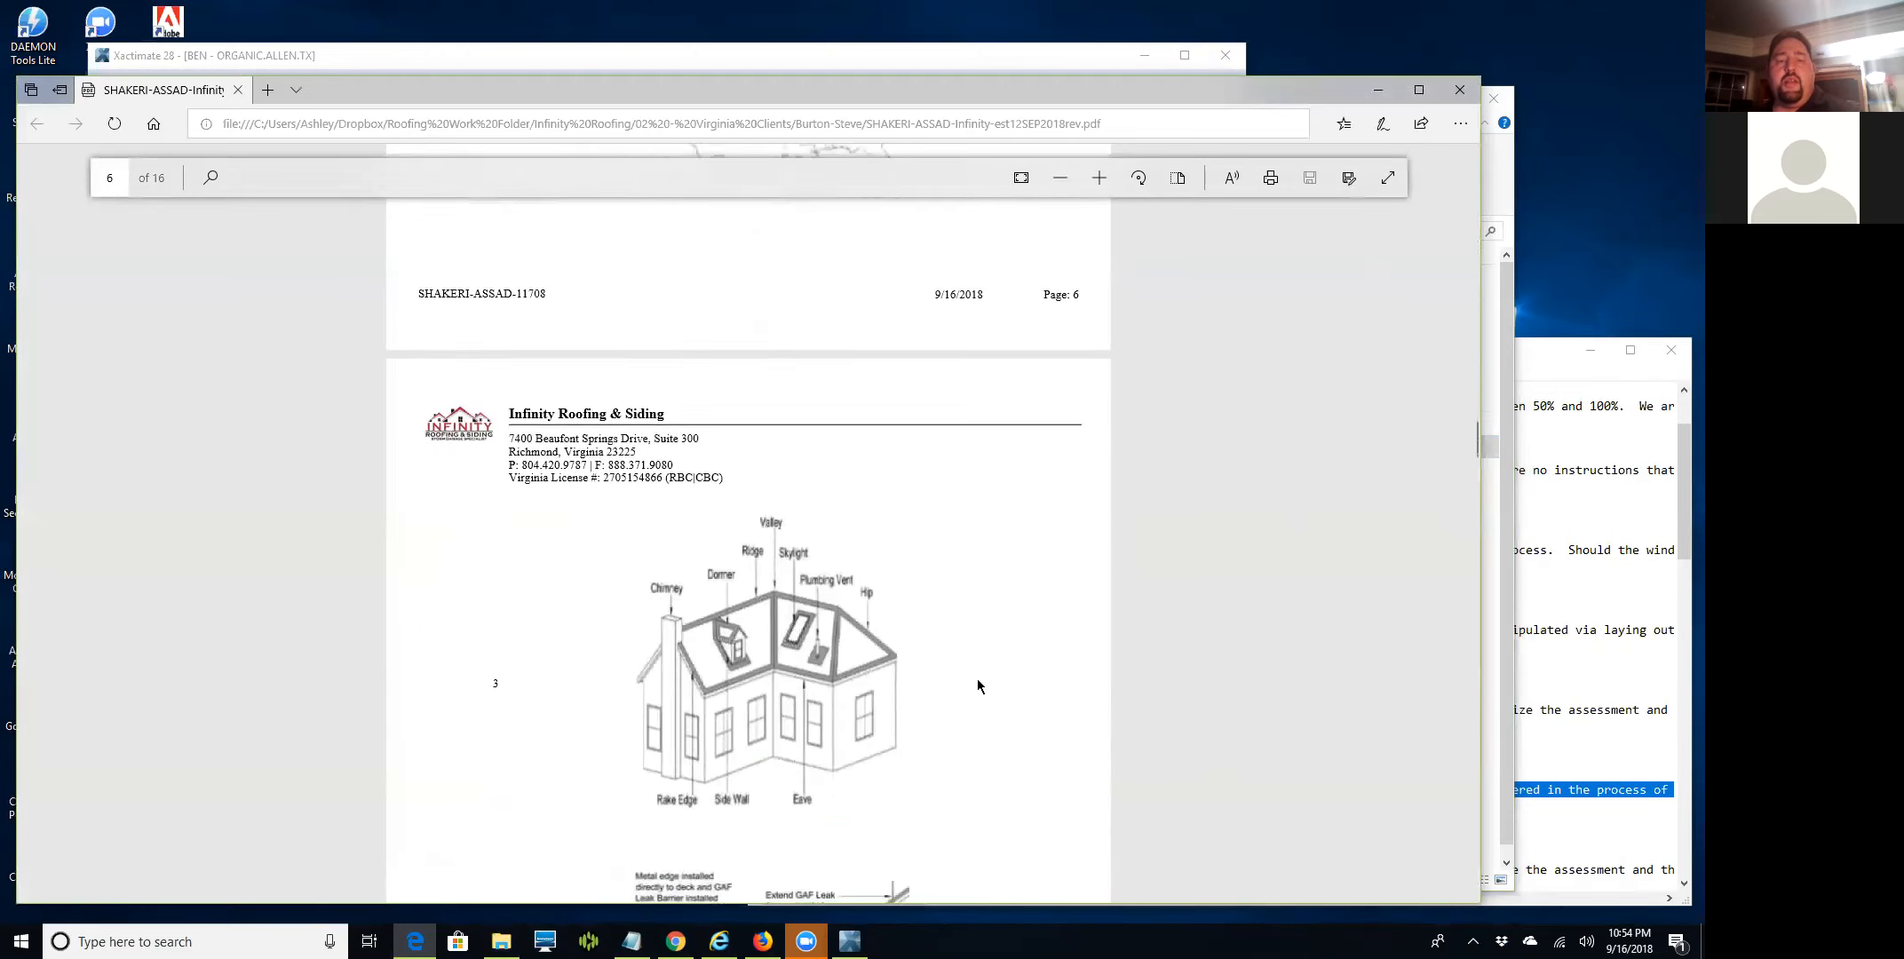
scroll(981, 684, down, 20)
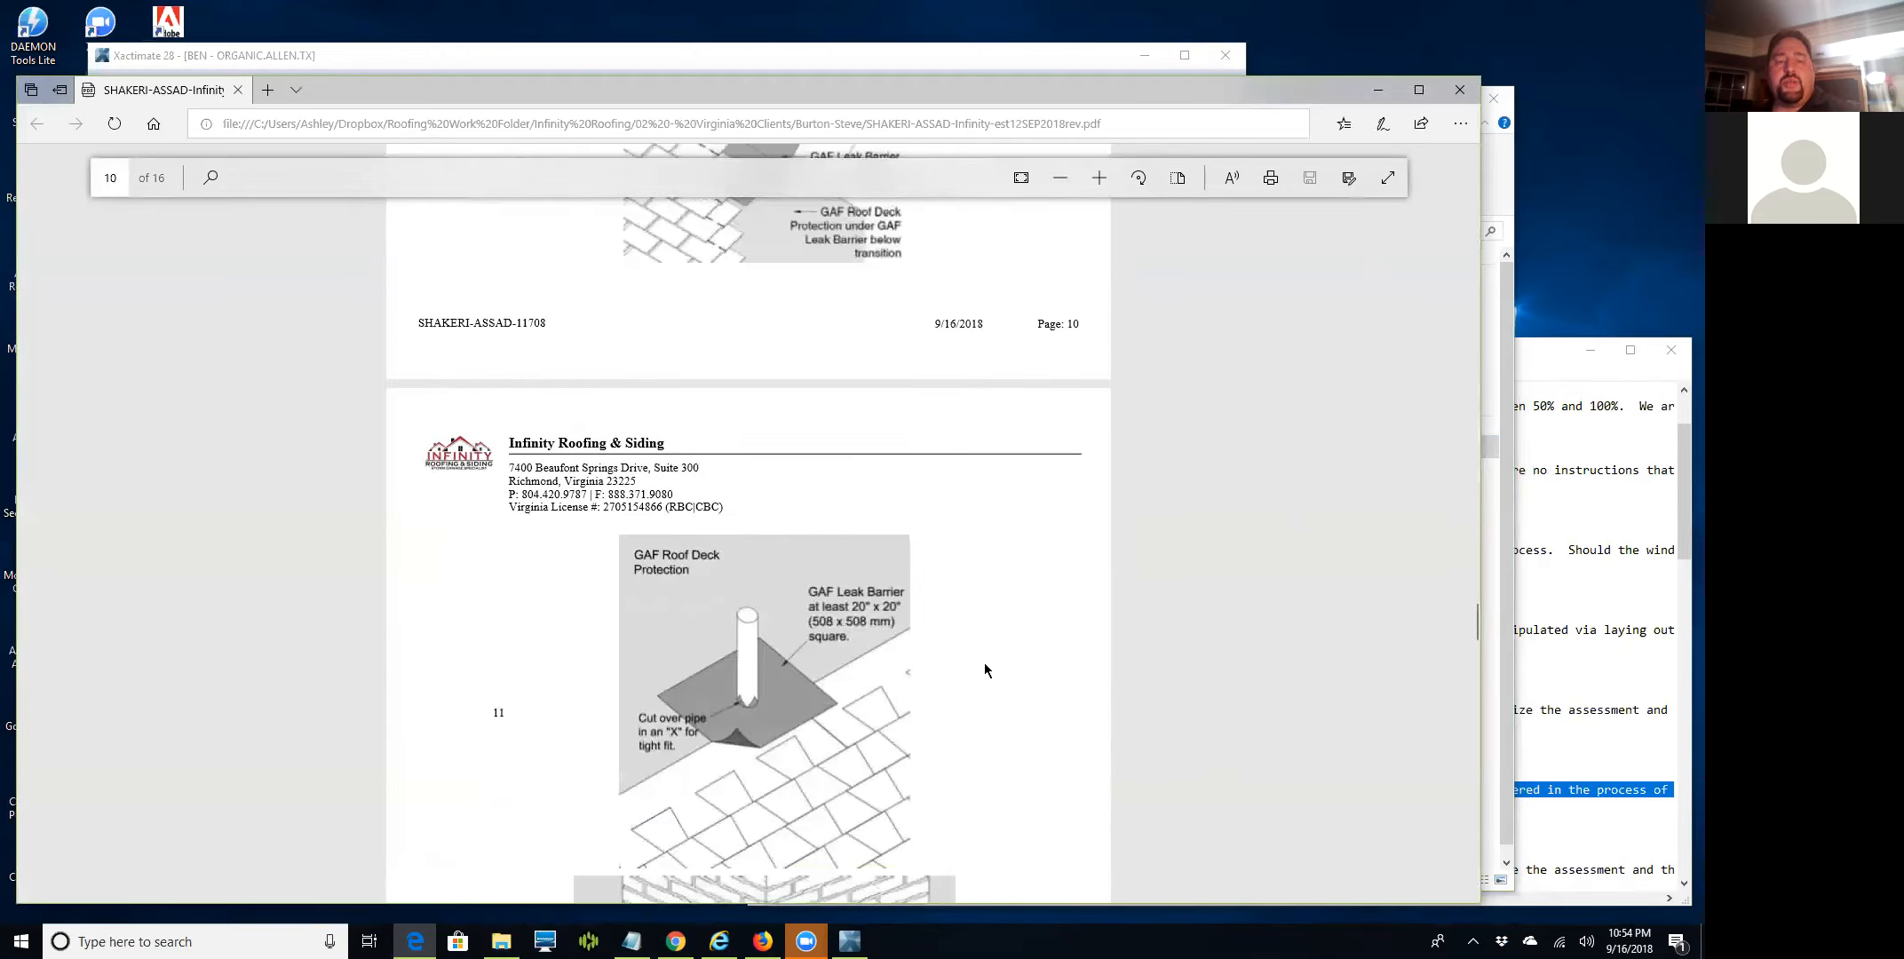
scroll(987, 656, down, 10)
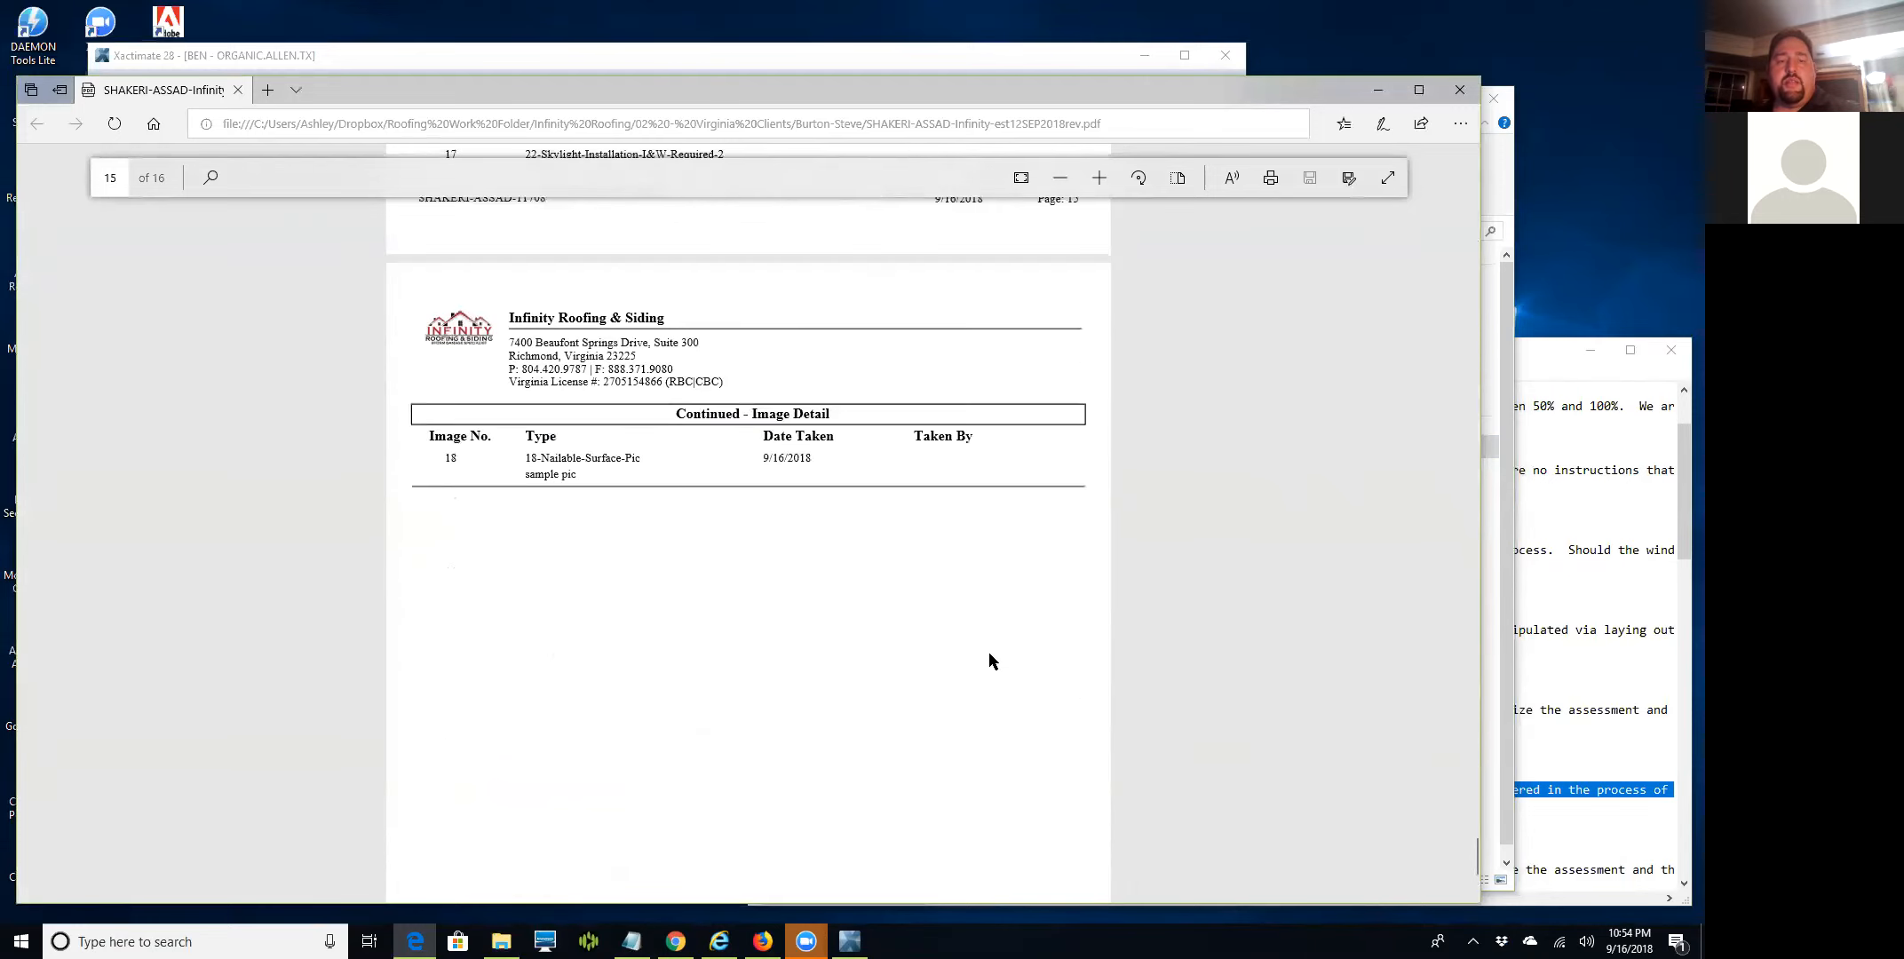
scroll(989, 650, up, 8)
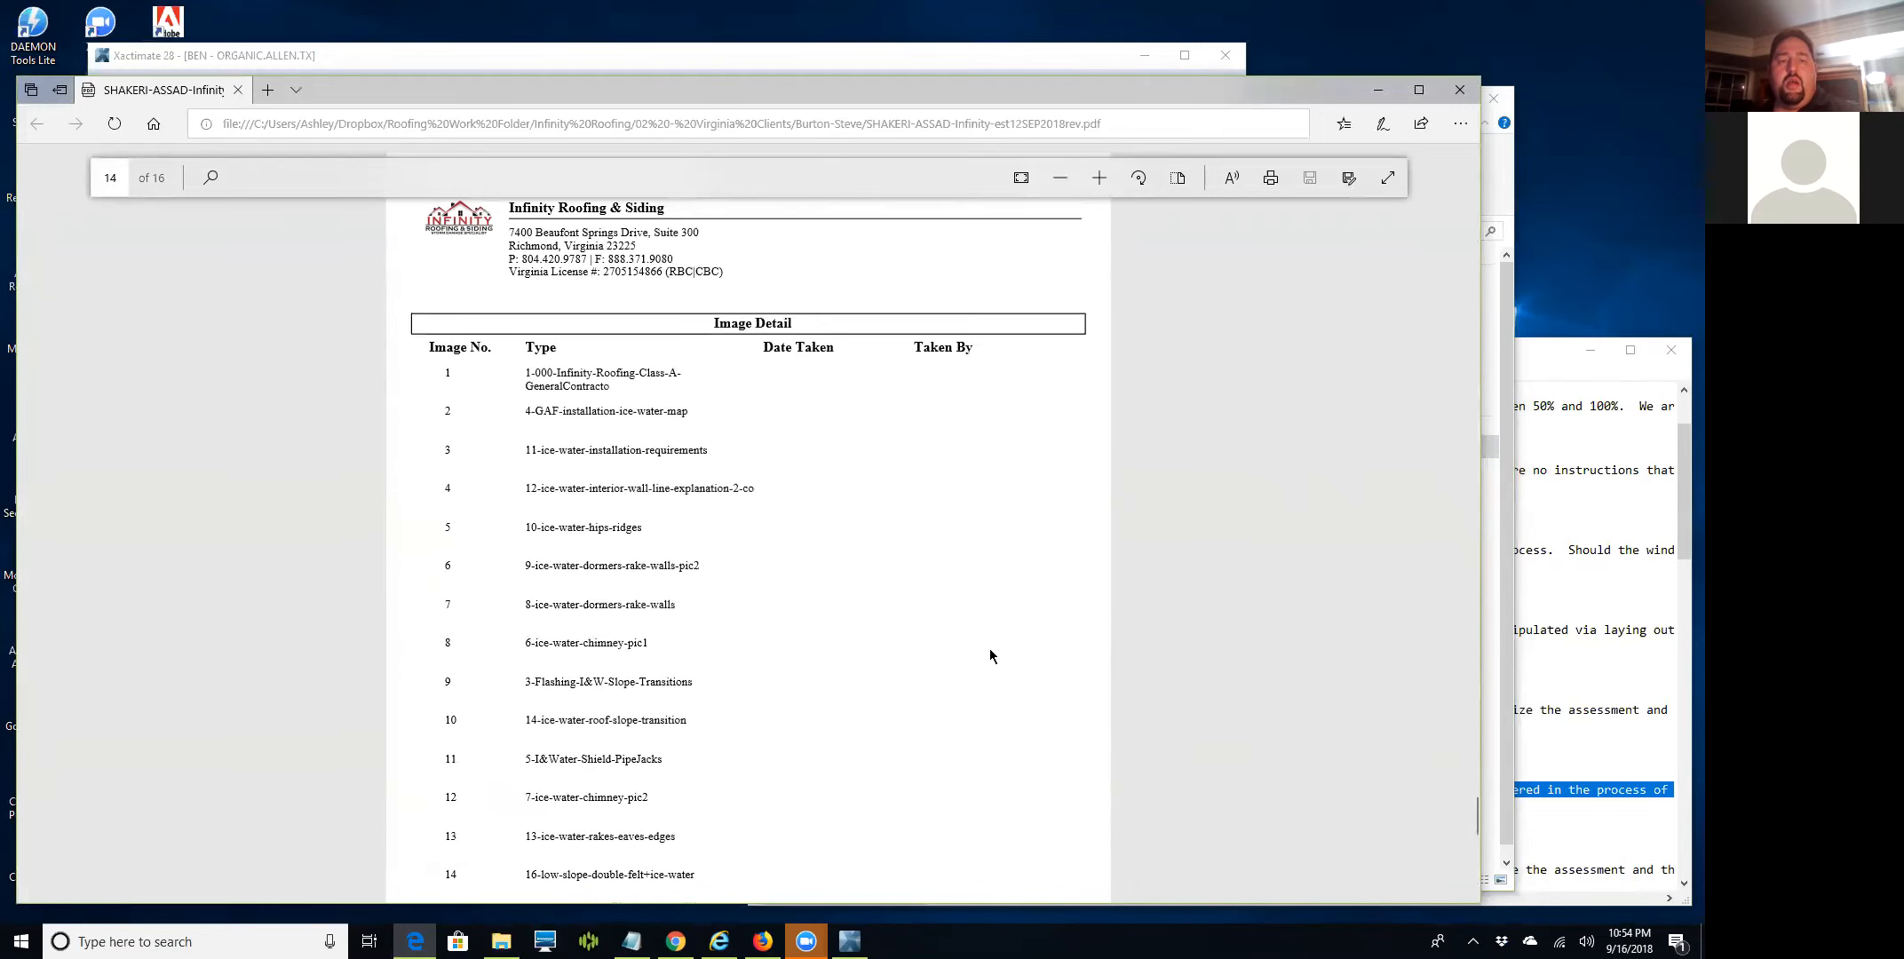
scroll(989, 649, down, 10)
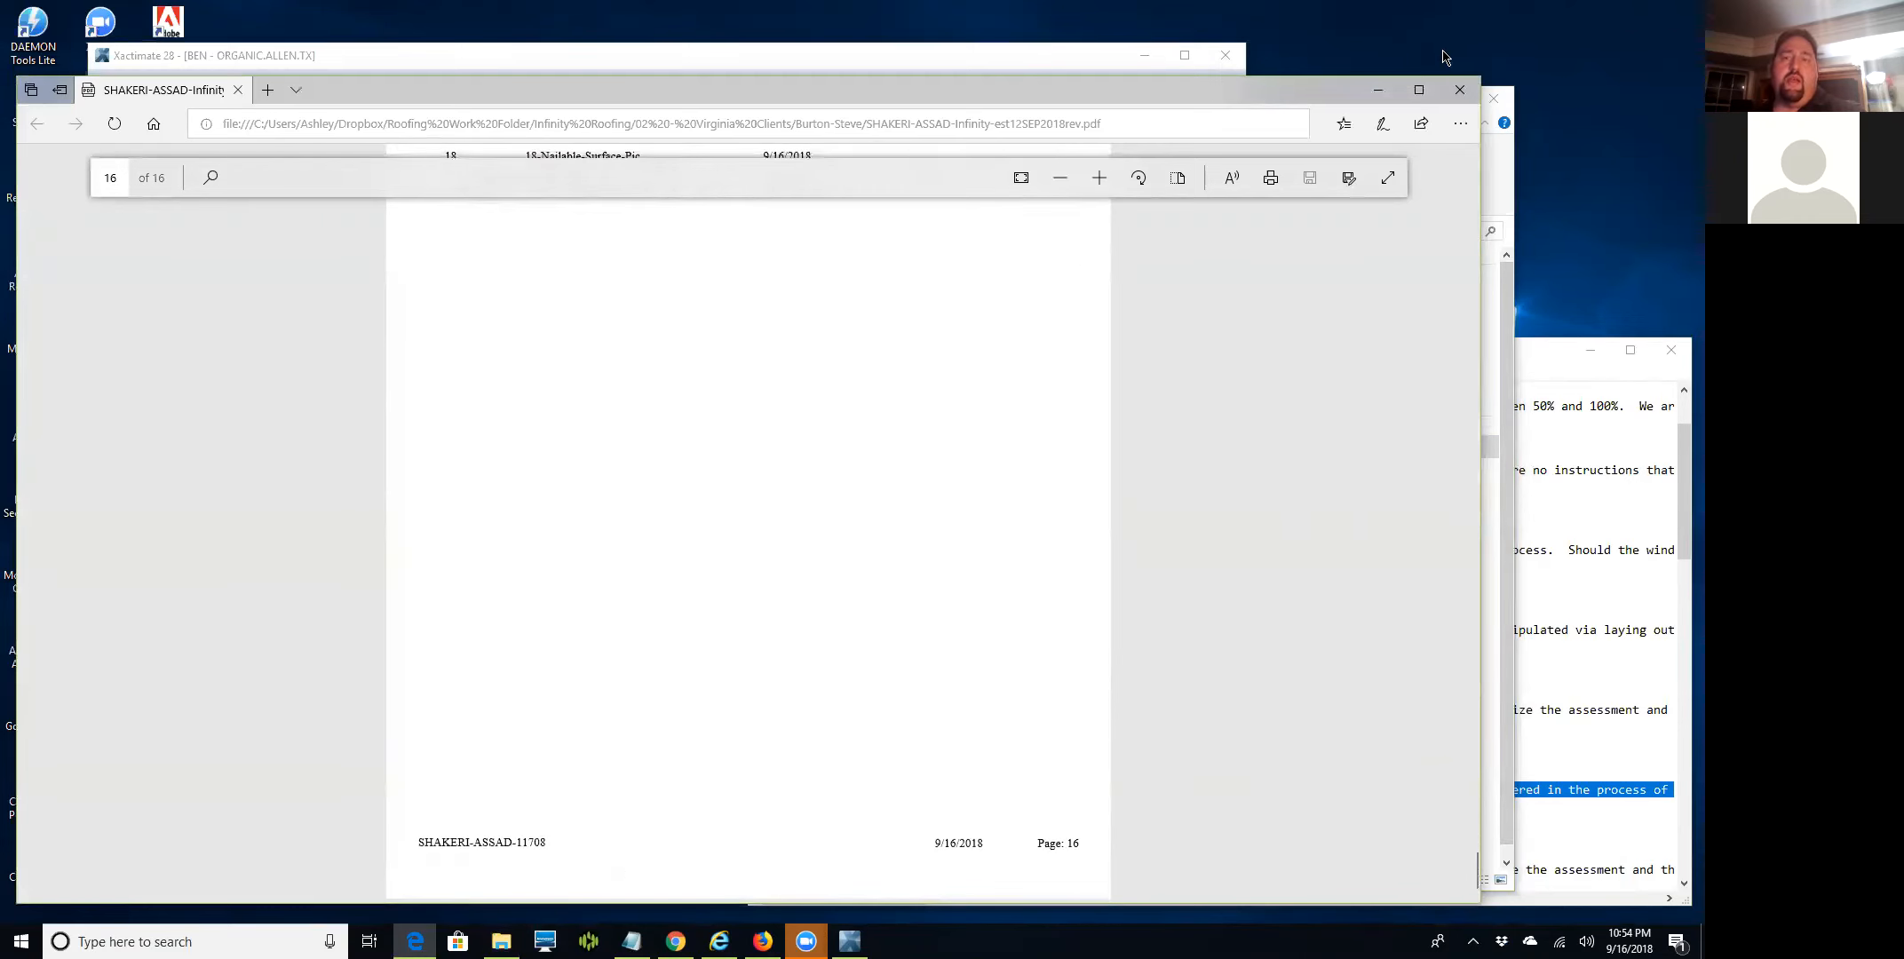
Close the estimate PDF and File Explorer and bring Firefox back up.
click(1457, 94)
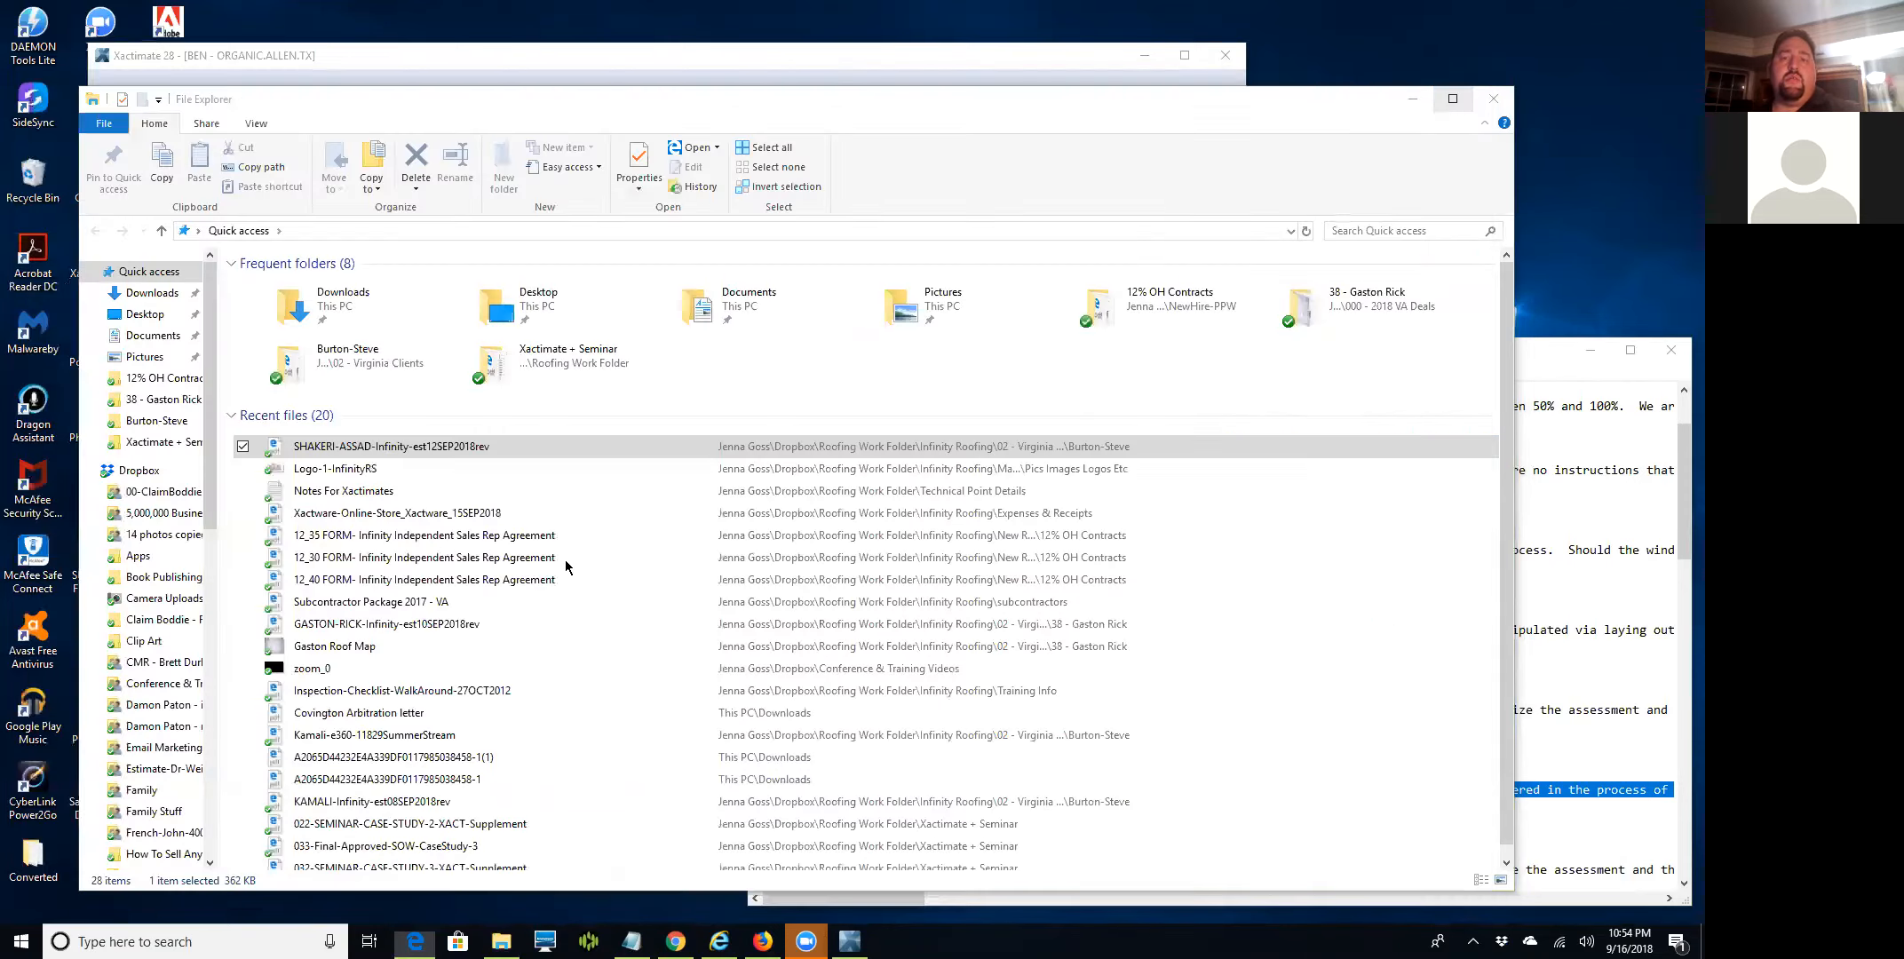
click(1411, 98)
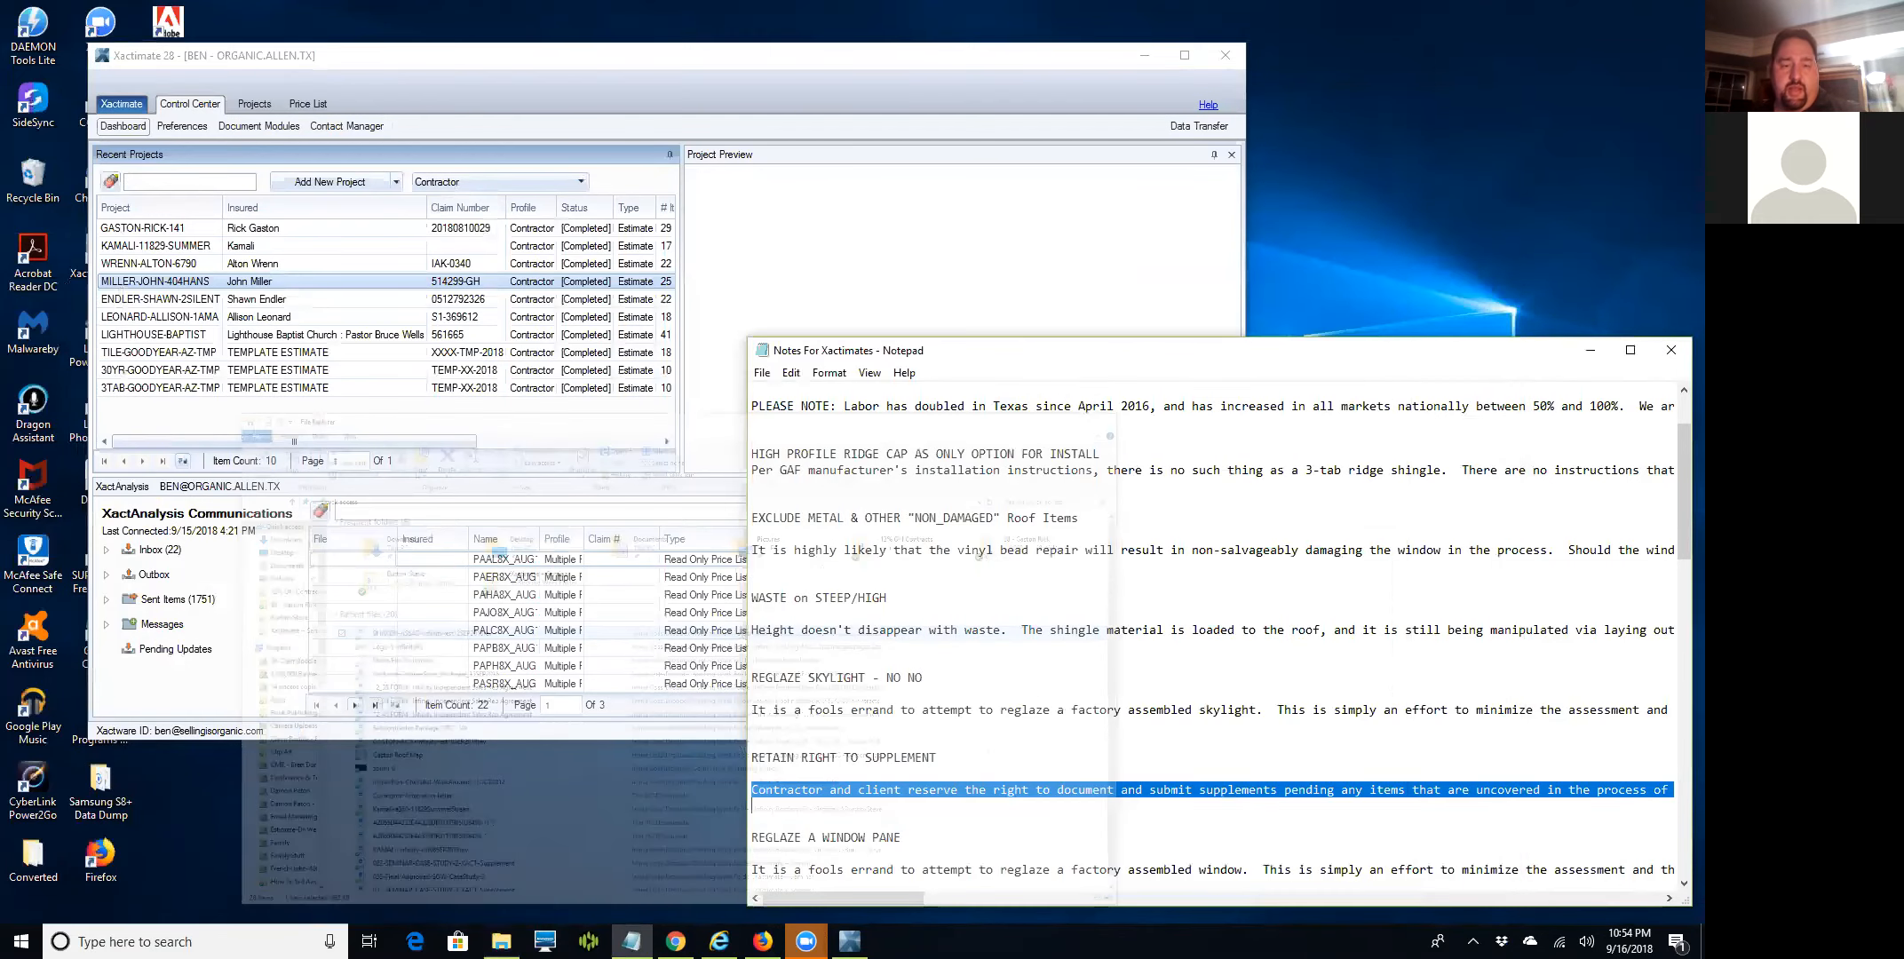
click(762, 941)
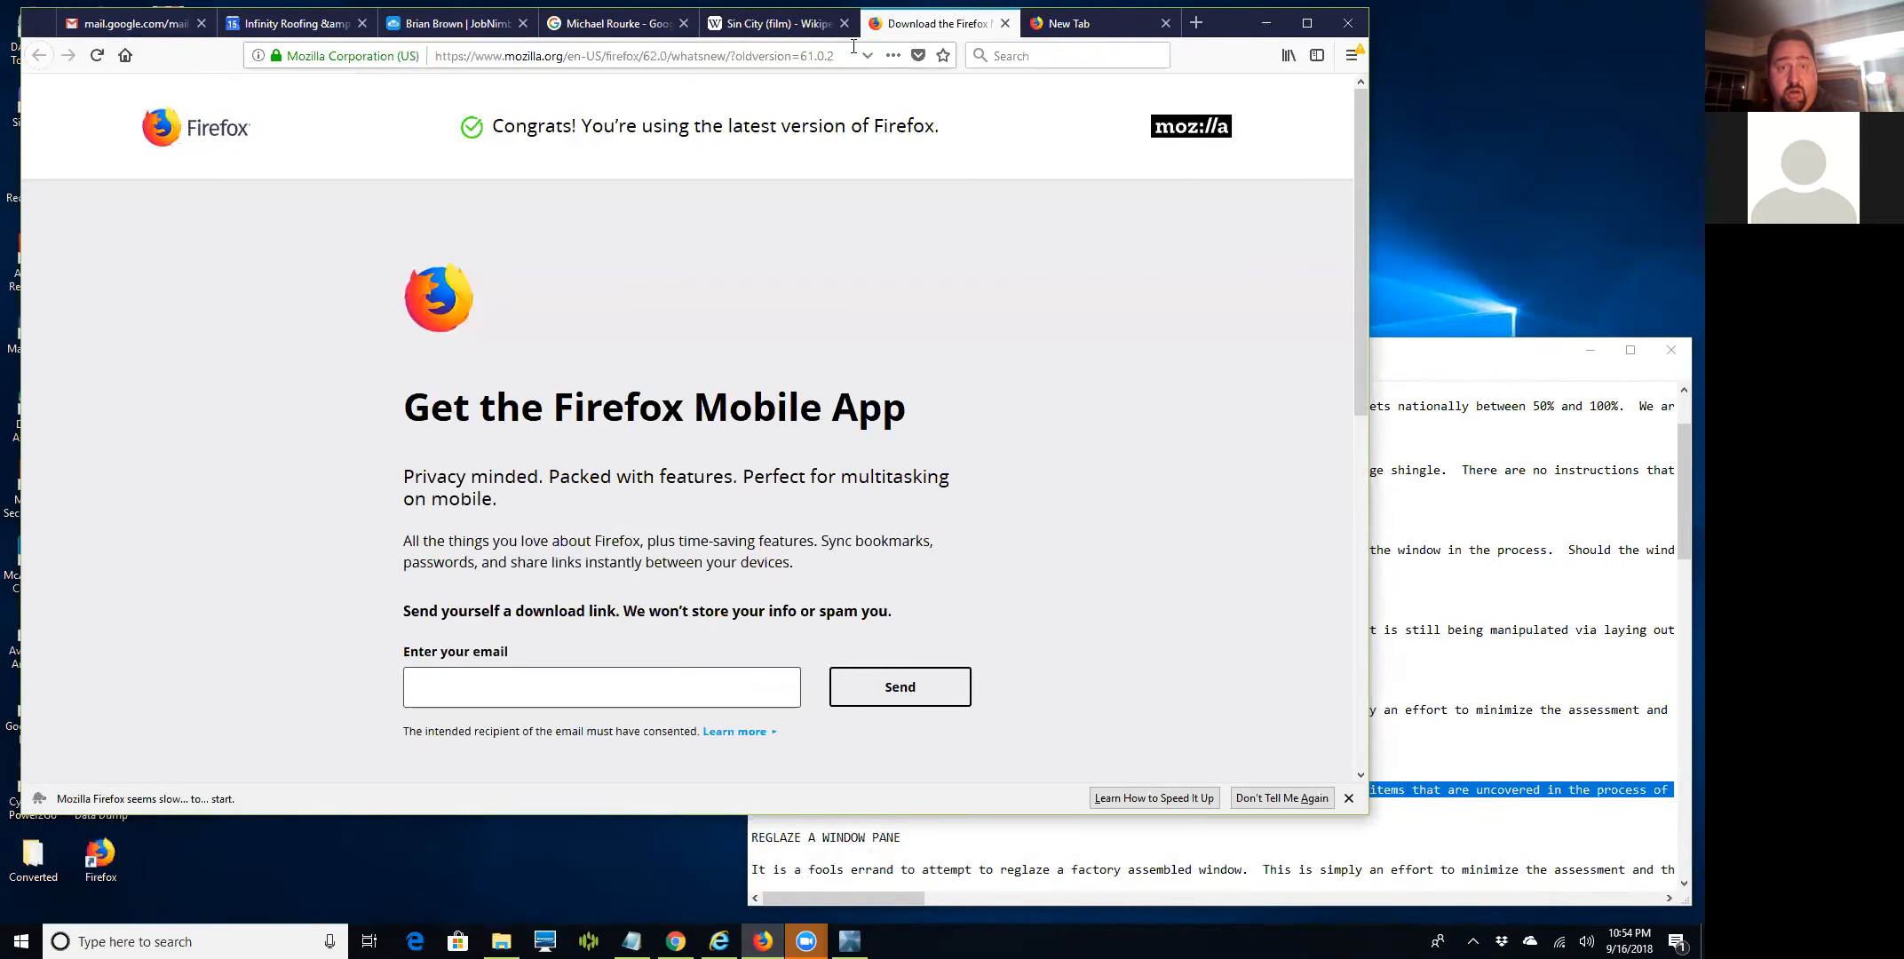
Close the Firefox download tab and start a new message in Gmail.
click(1004, 24)
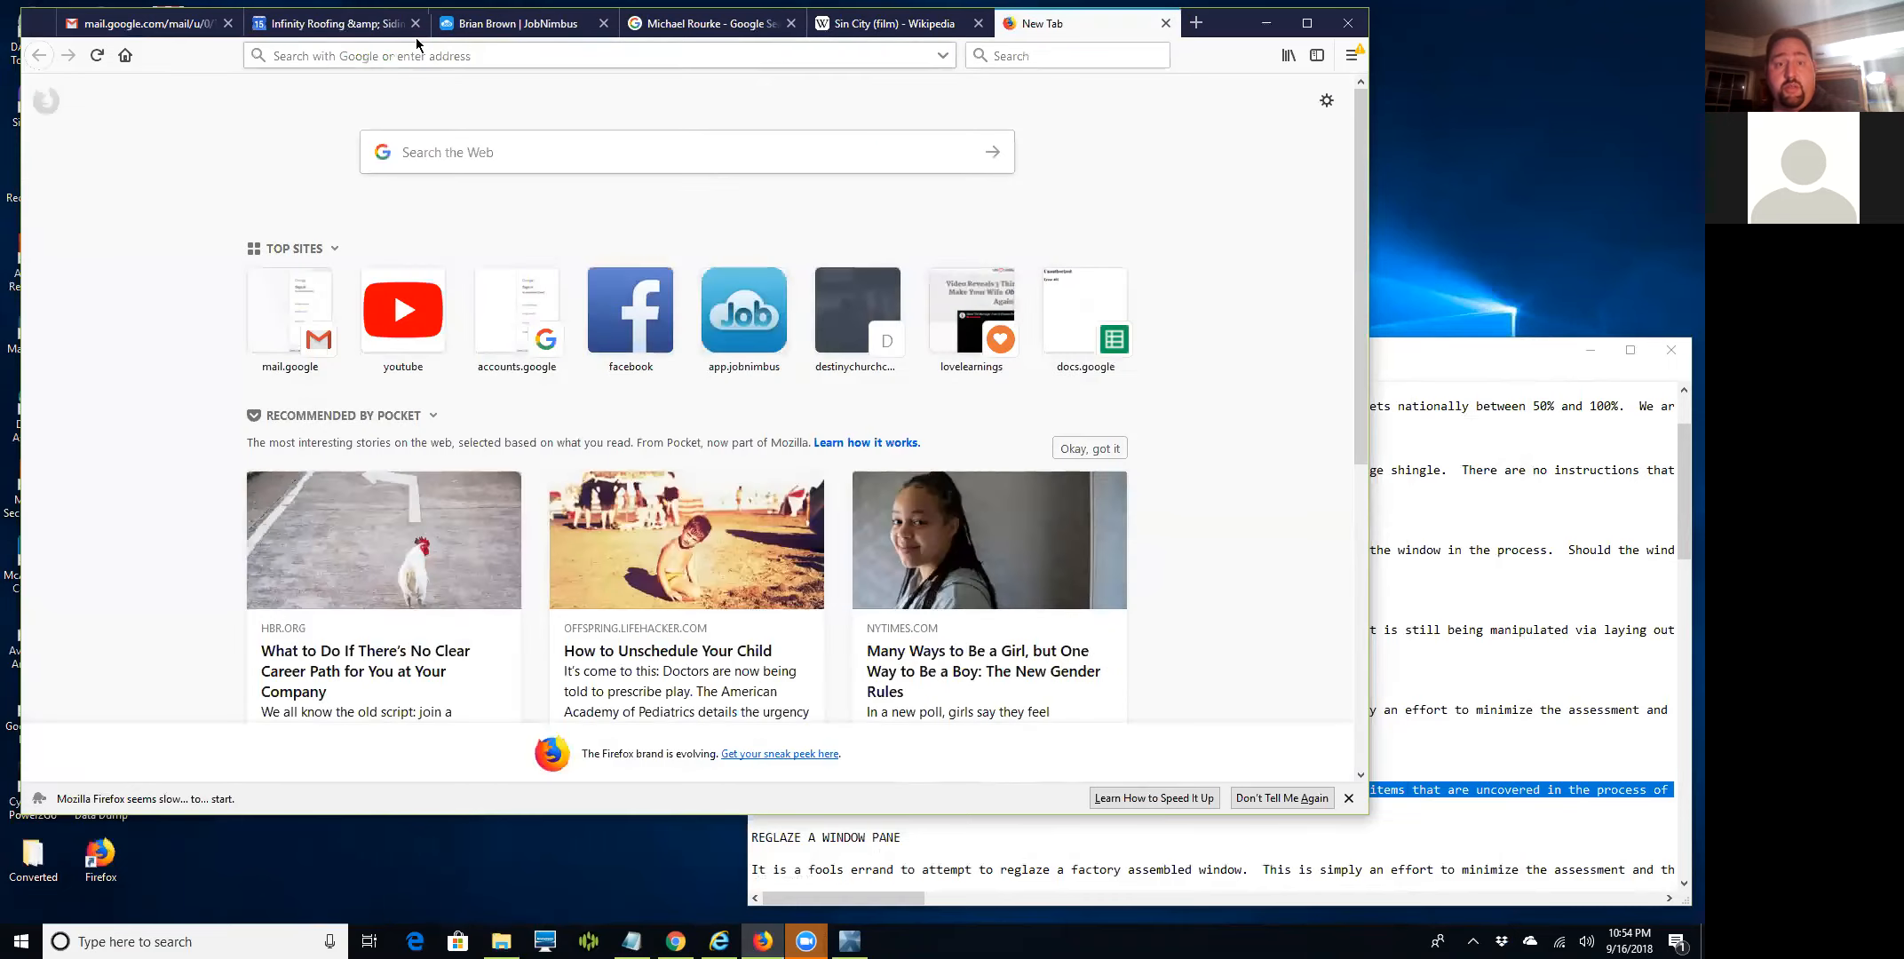
click(142, 24)
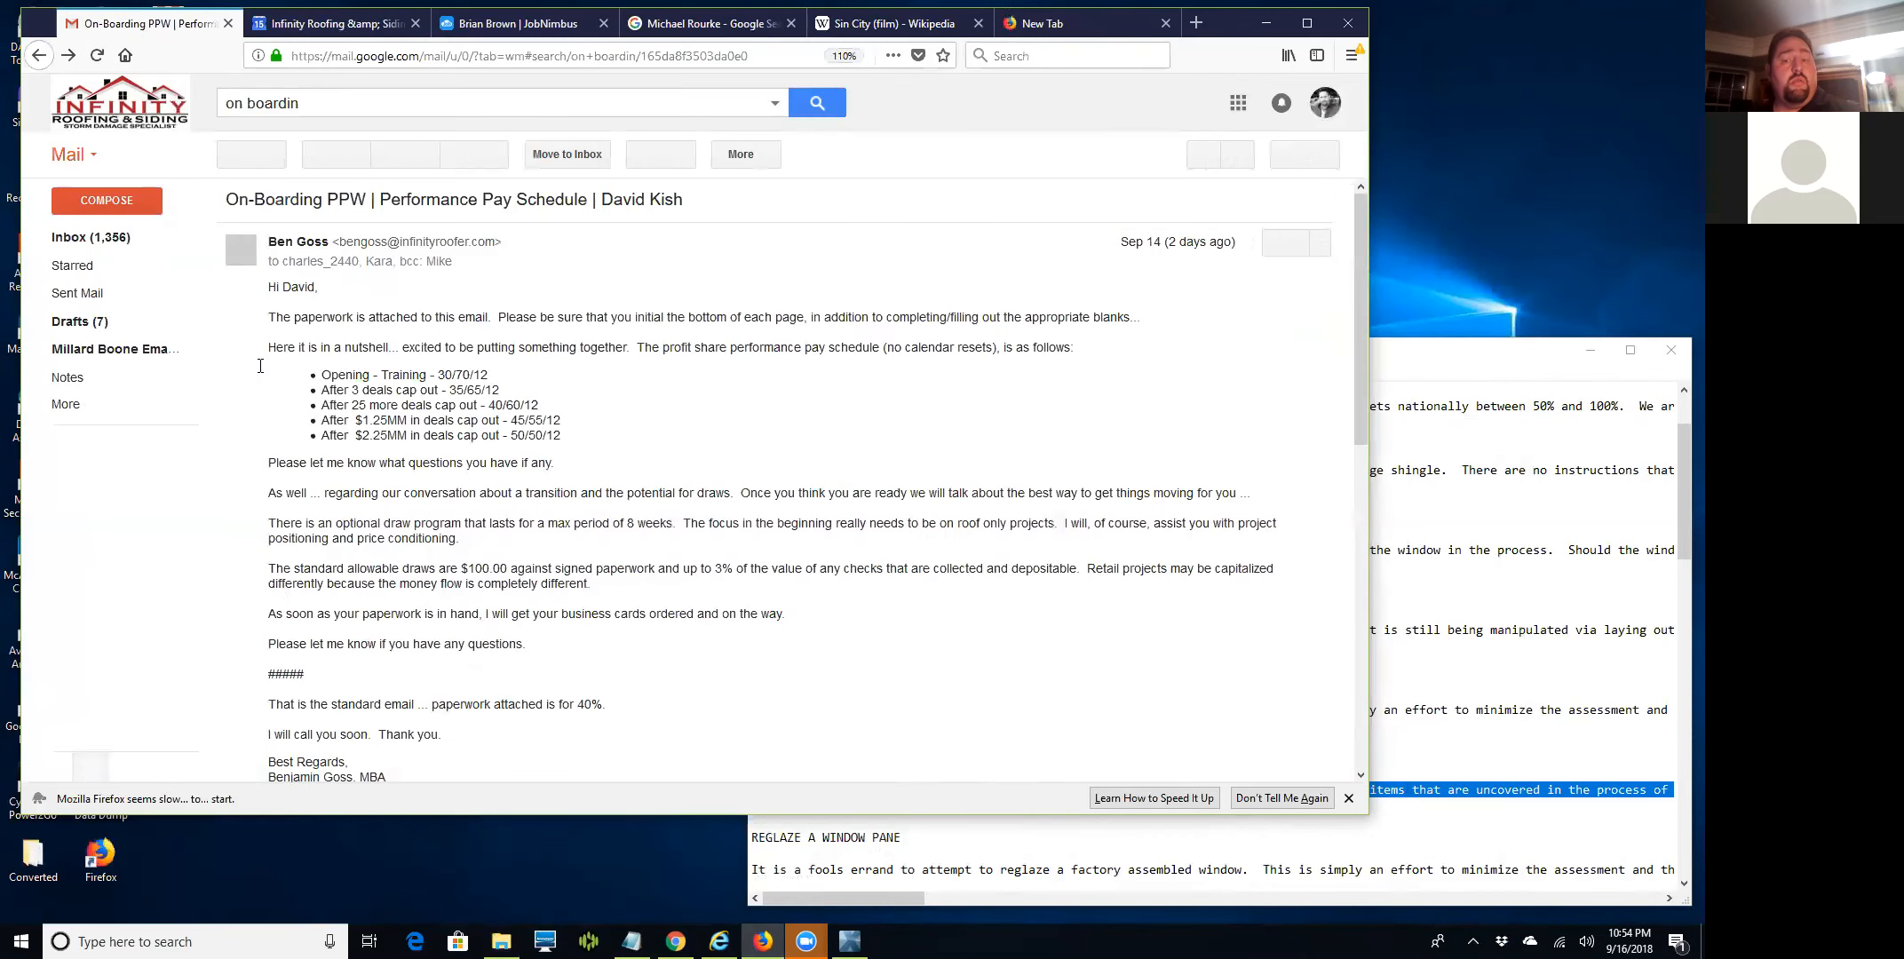
click(149, 212)
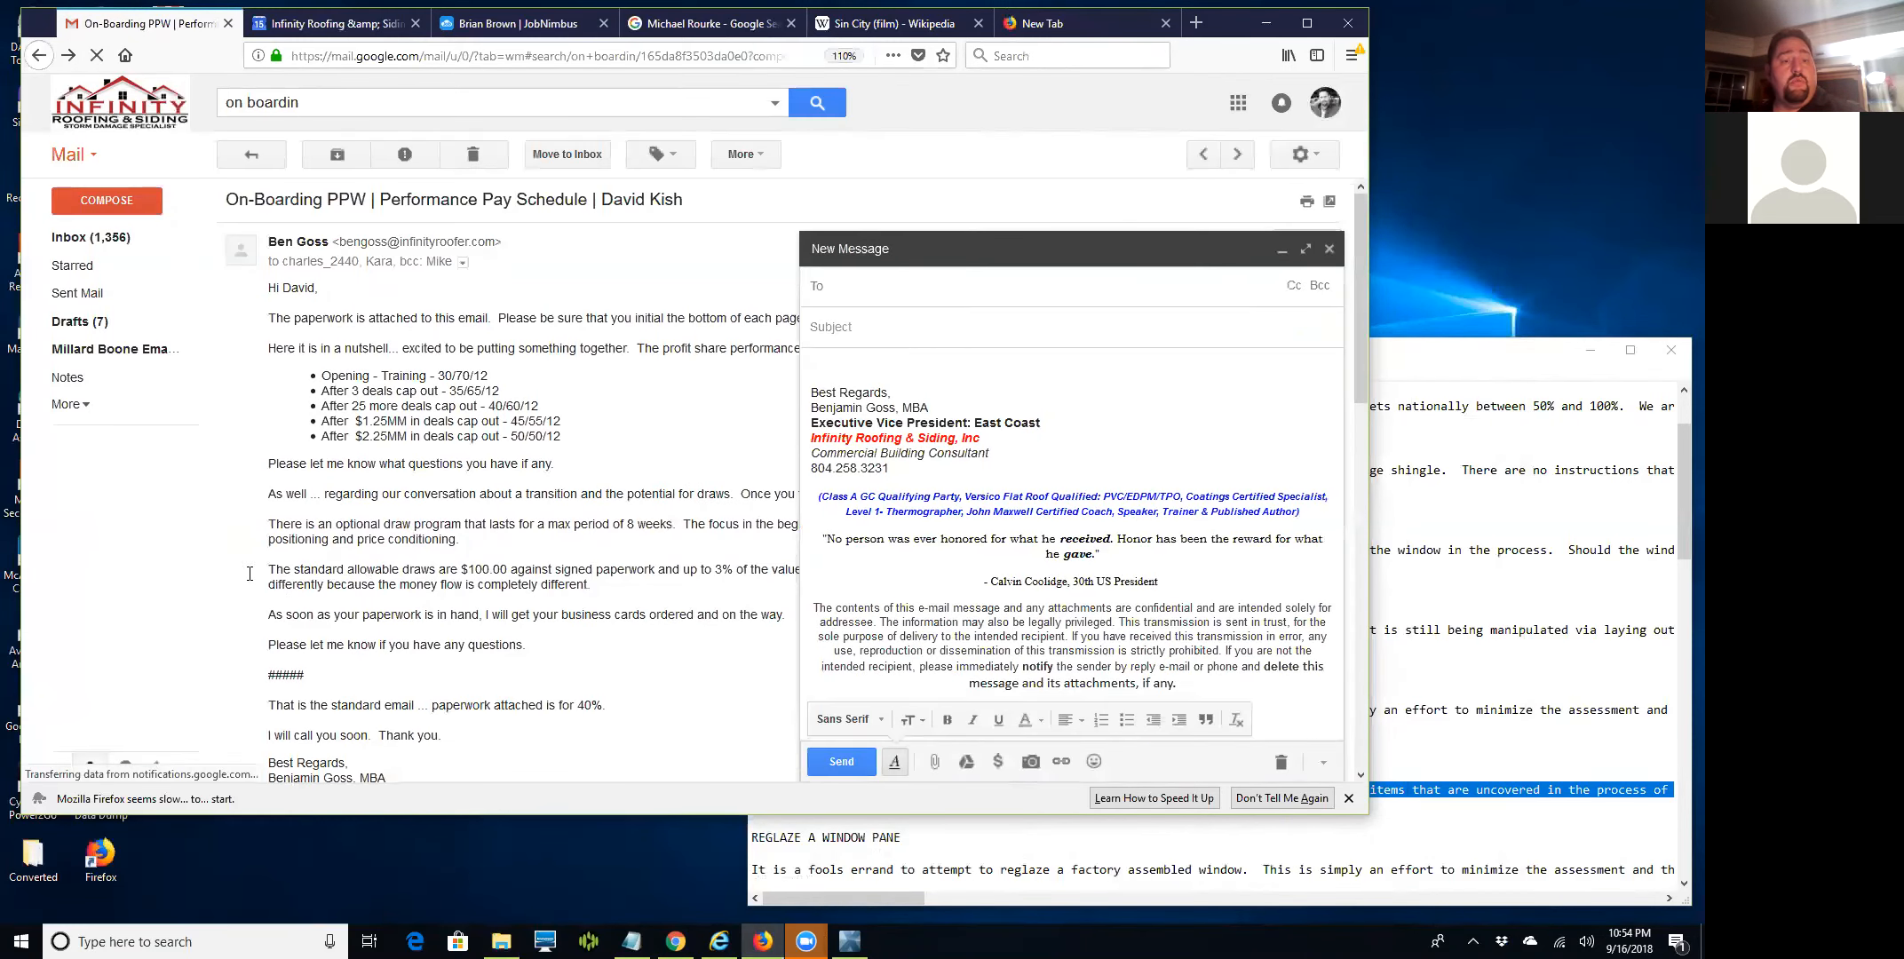
Add the chosen contact as the recipient from the To field's suggestion.
click(93, 238)
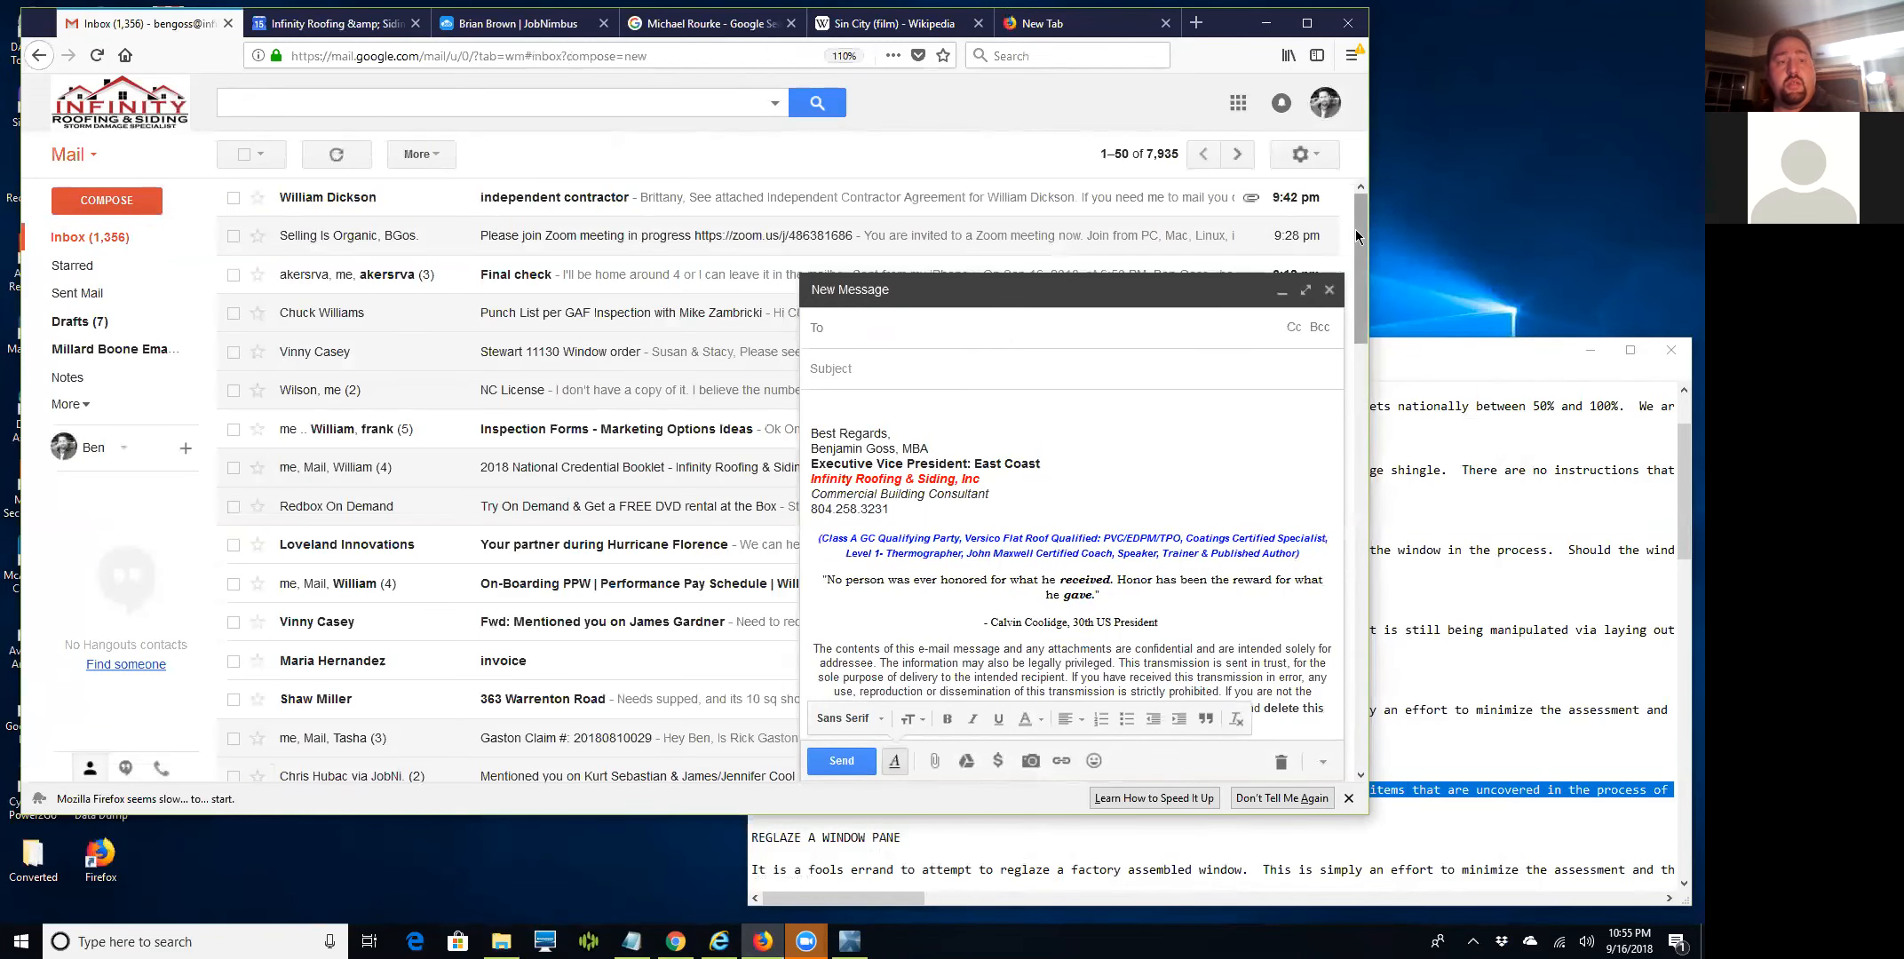
click(891, 339)
text(stev)
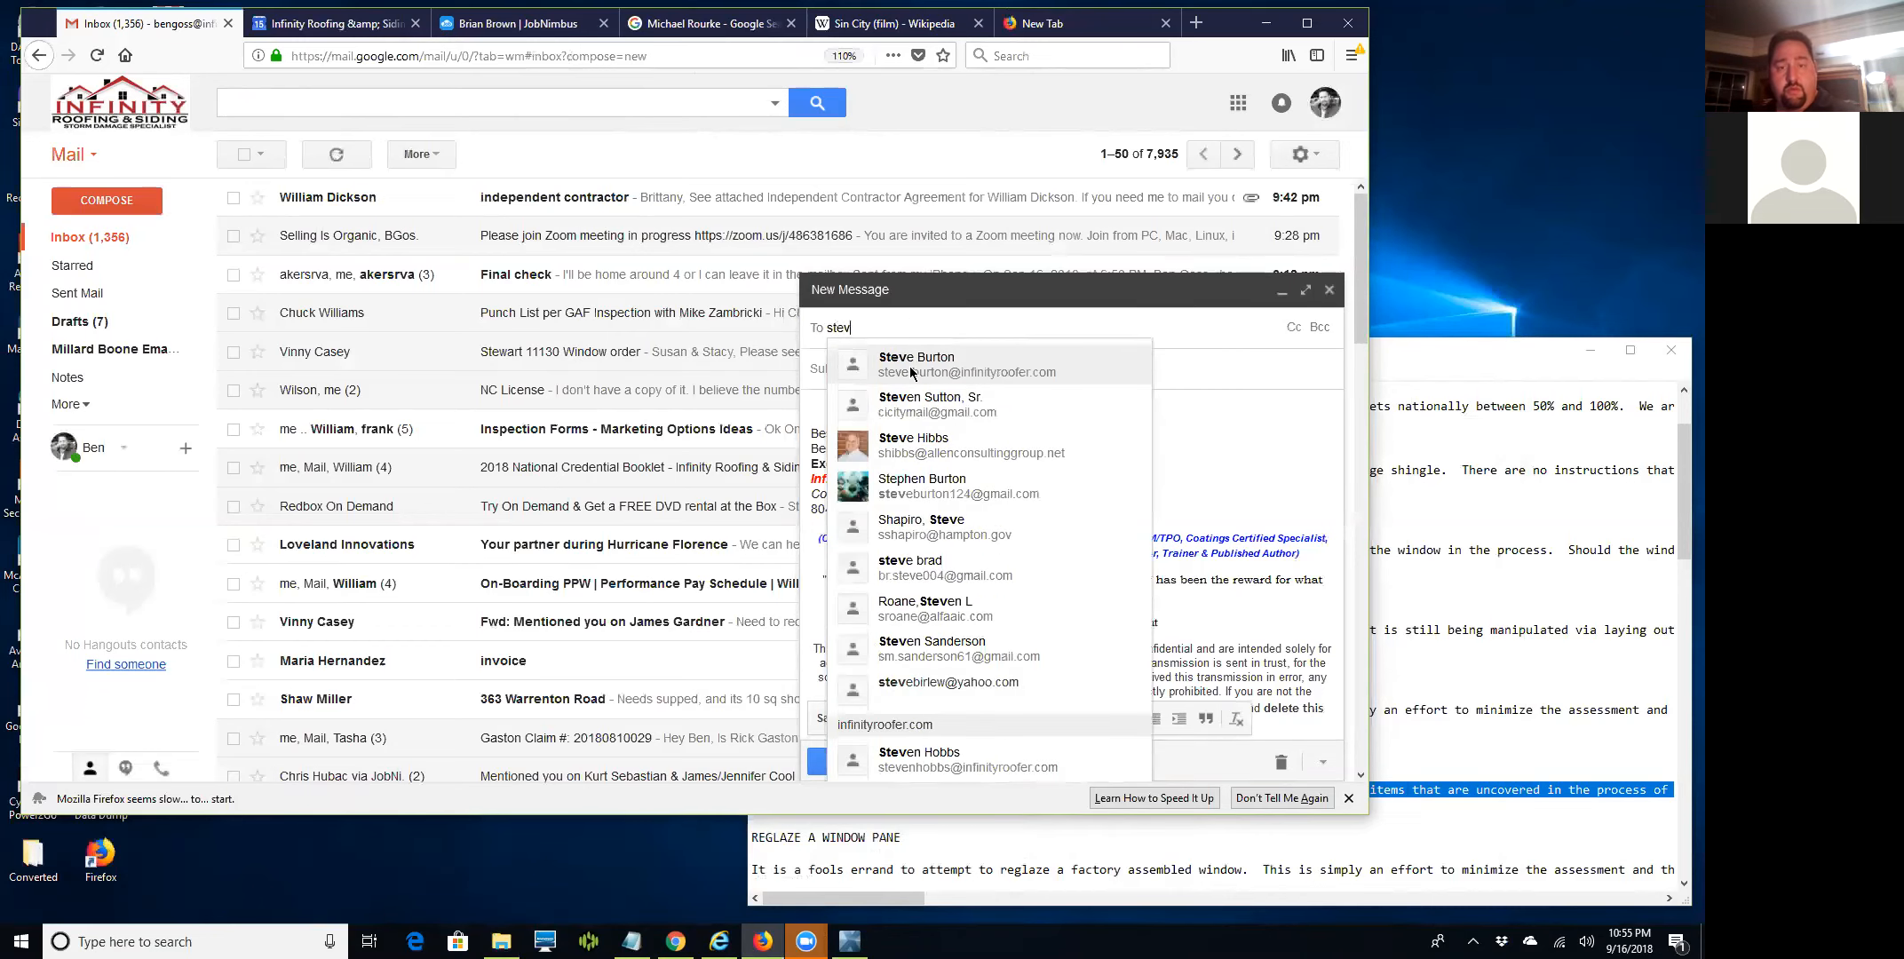
click(912, 366)
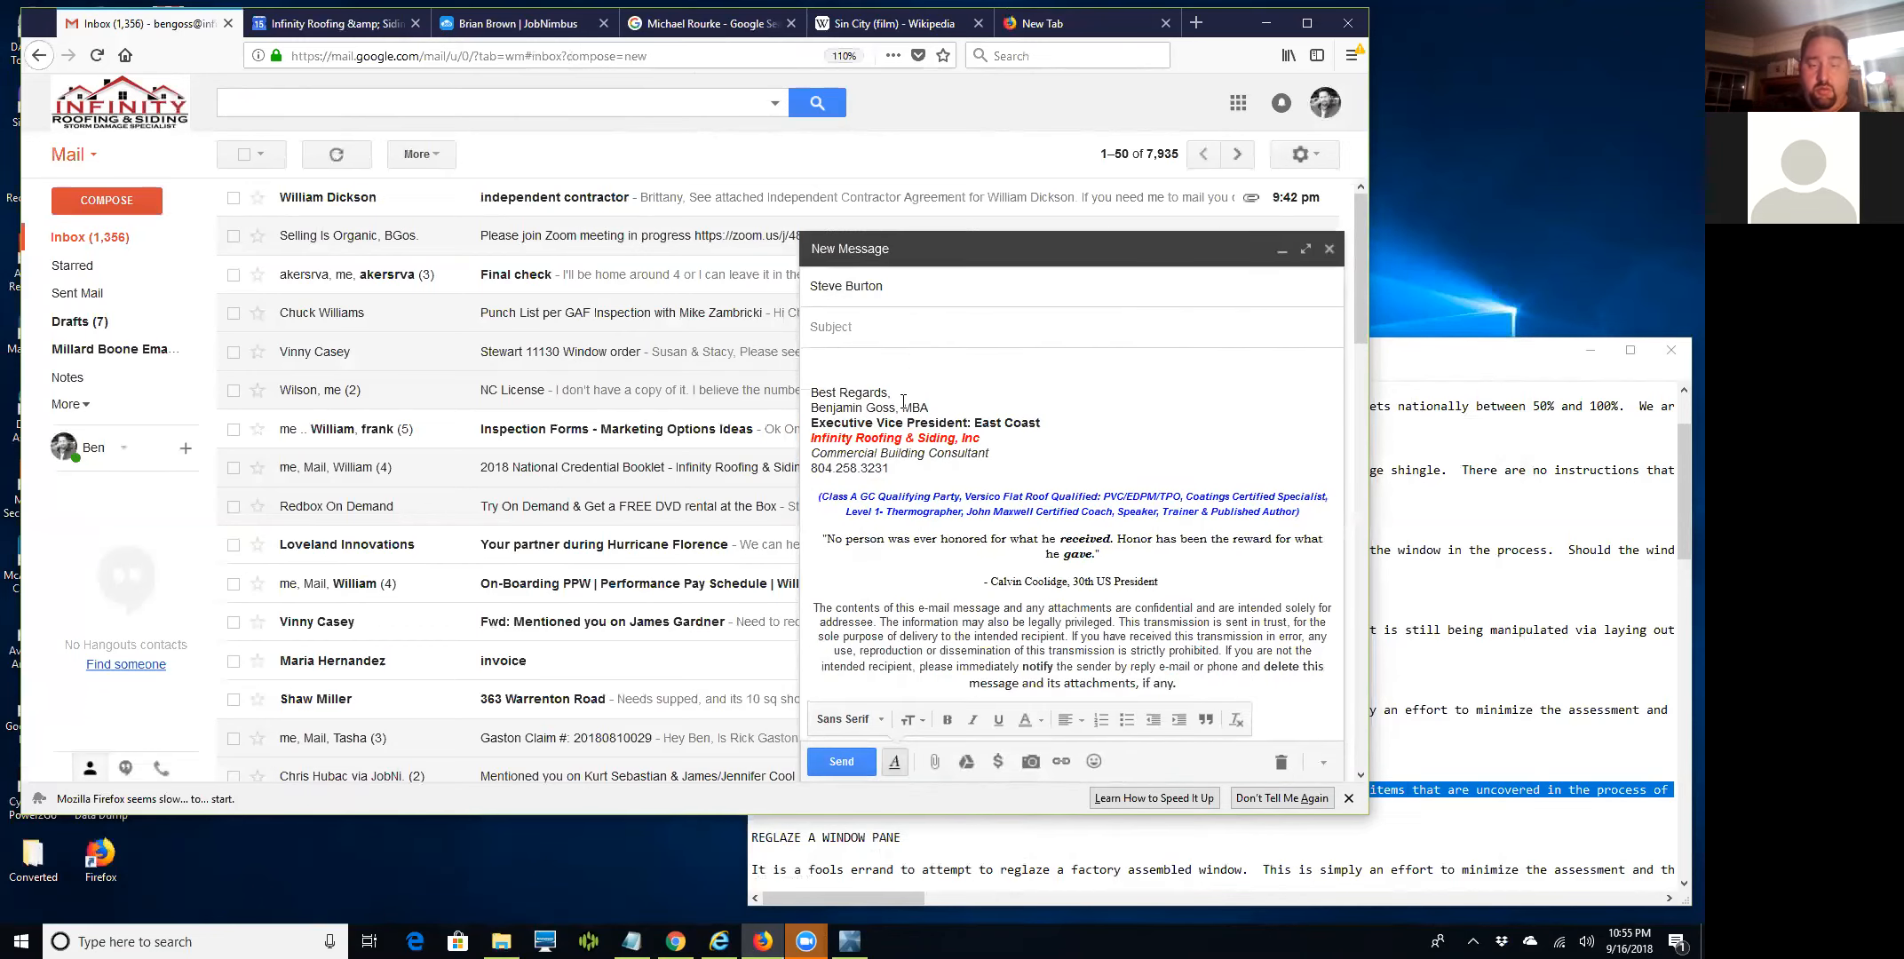
Enter a subject naming the customer's estimate and the body 'Here ya go ...'.
key(Tab)
key(Tab)
text(Here ya go ...)
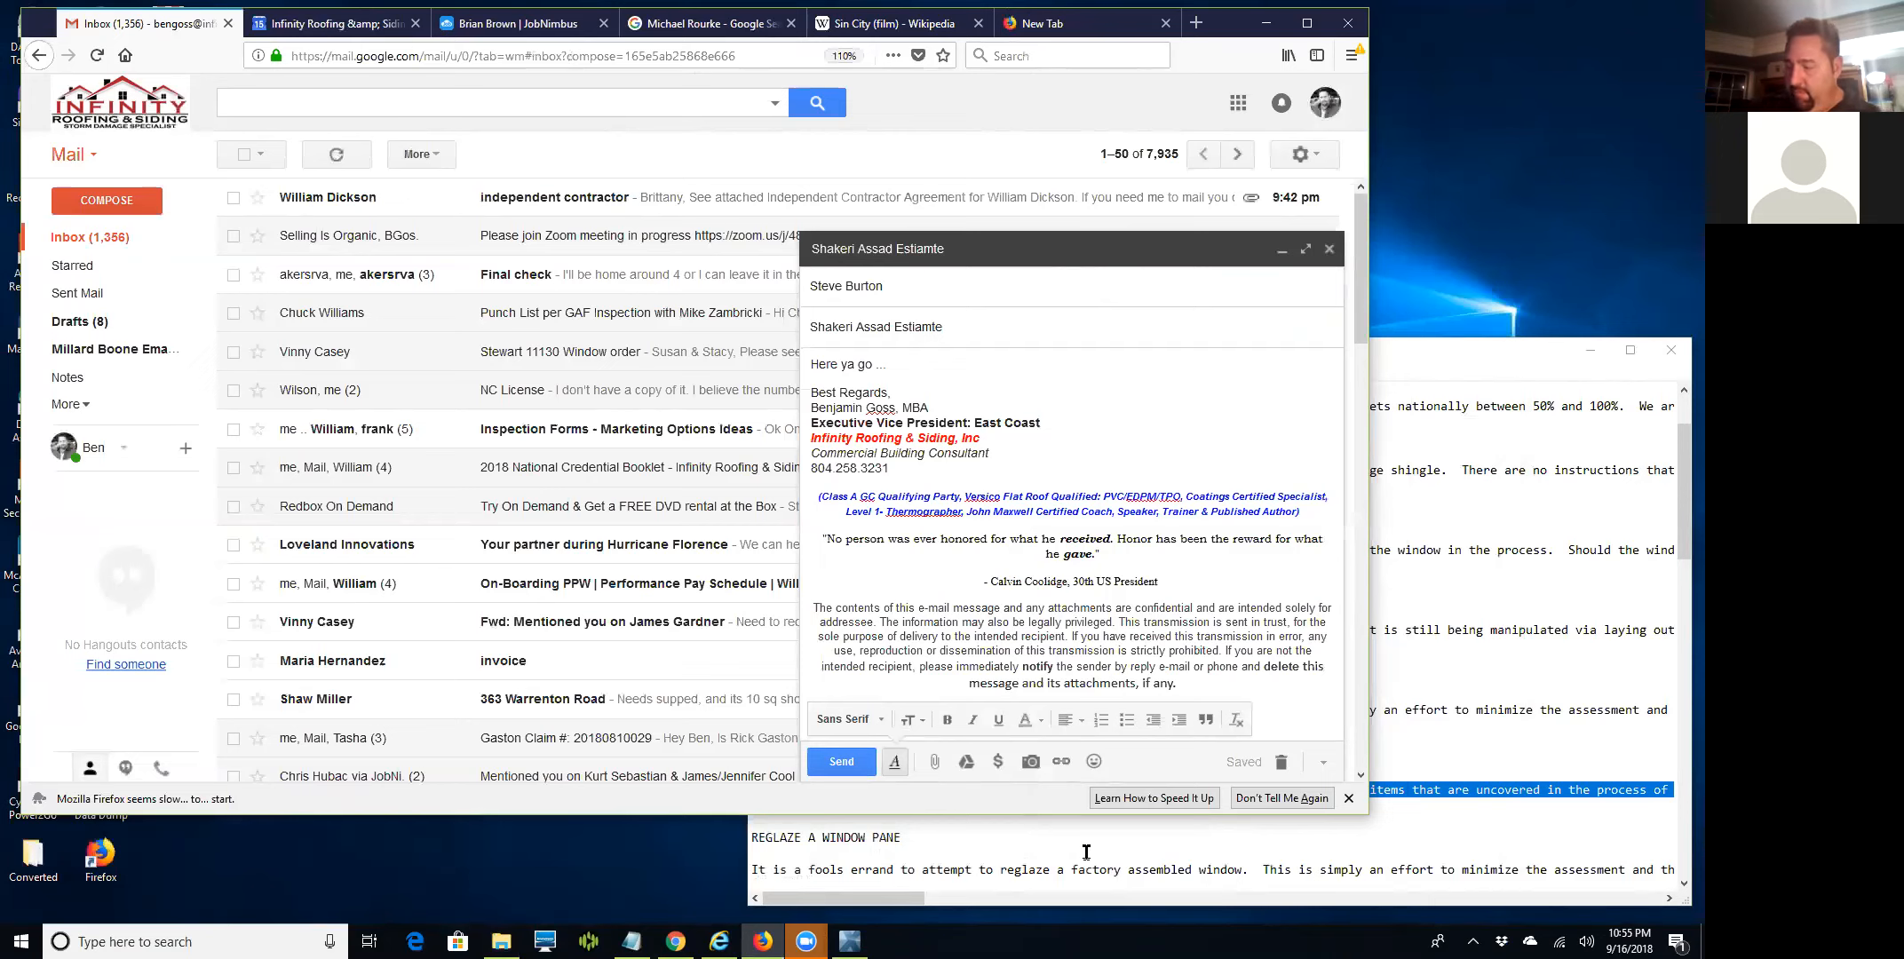
Attach the -Infinity-est12SEP2018rev.pdf estimate from Infinity Roofing > 02 - Virginia Clients > client folder.
click(932, 761)
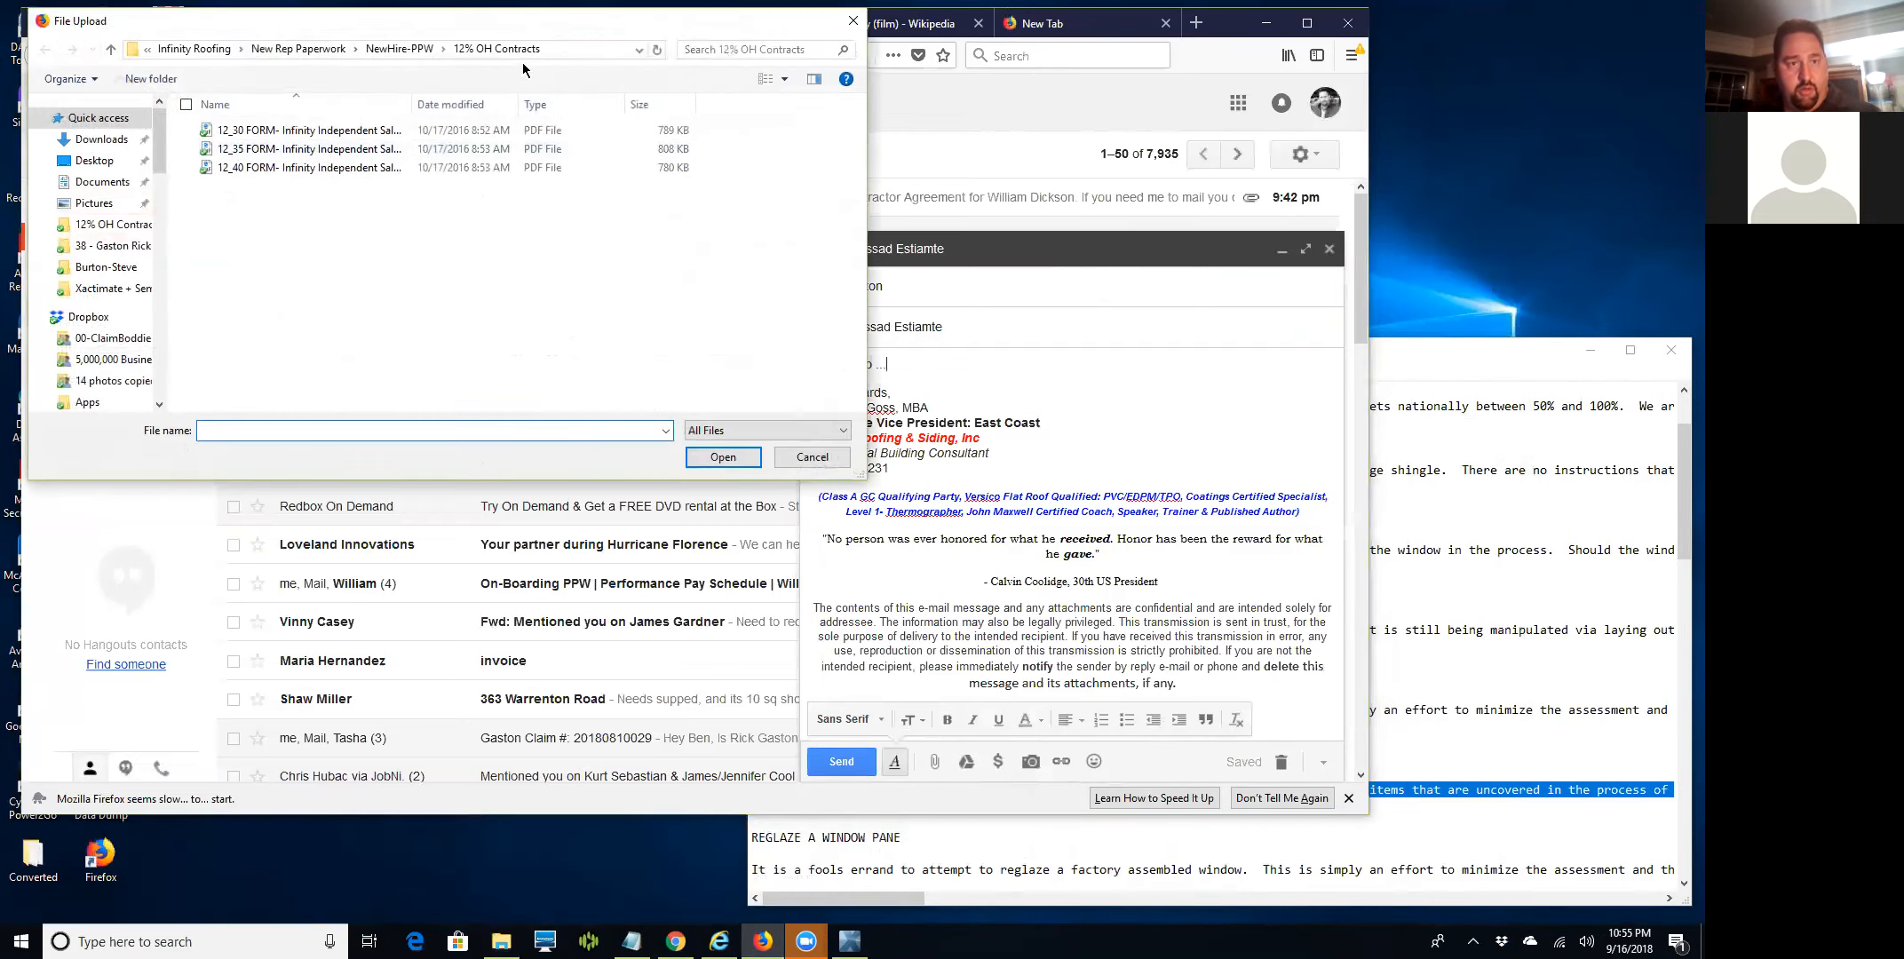
click(295, 49)
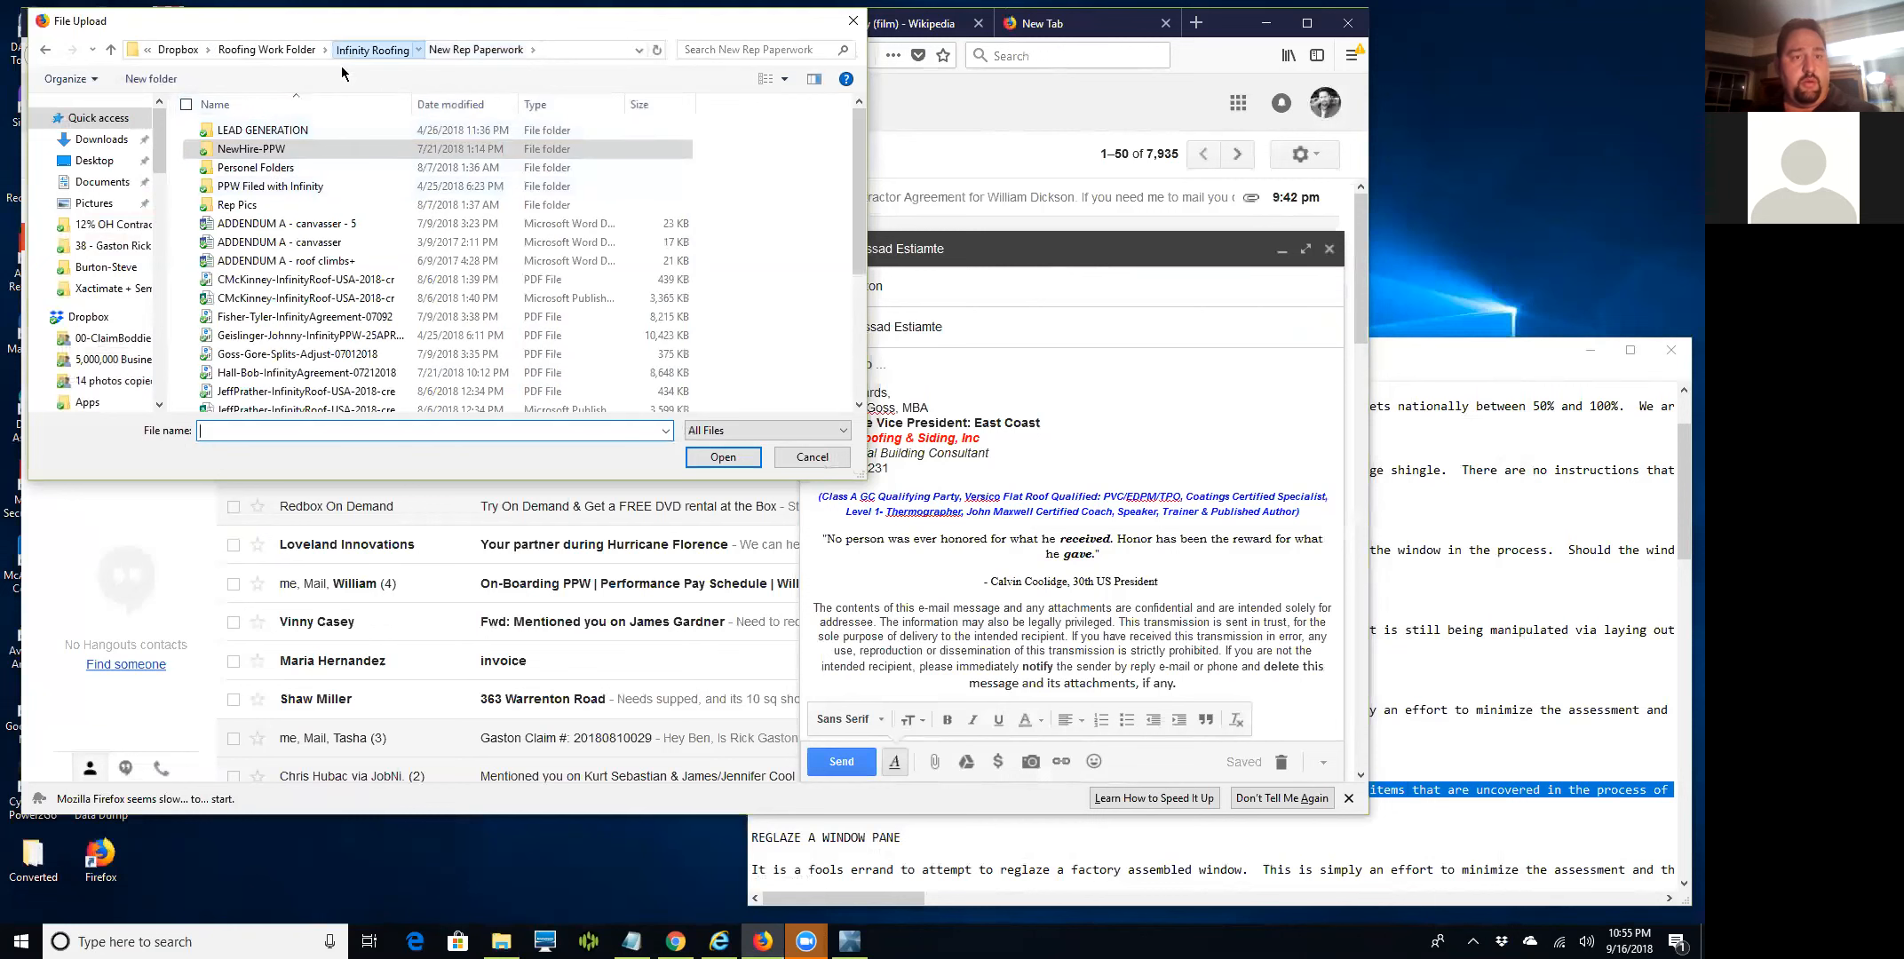
click(371, 49)
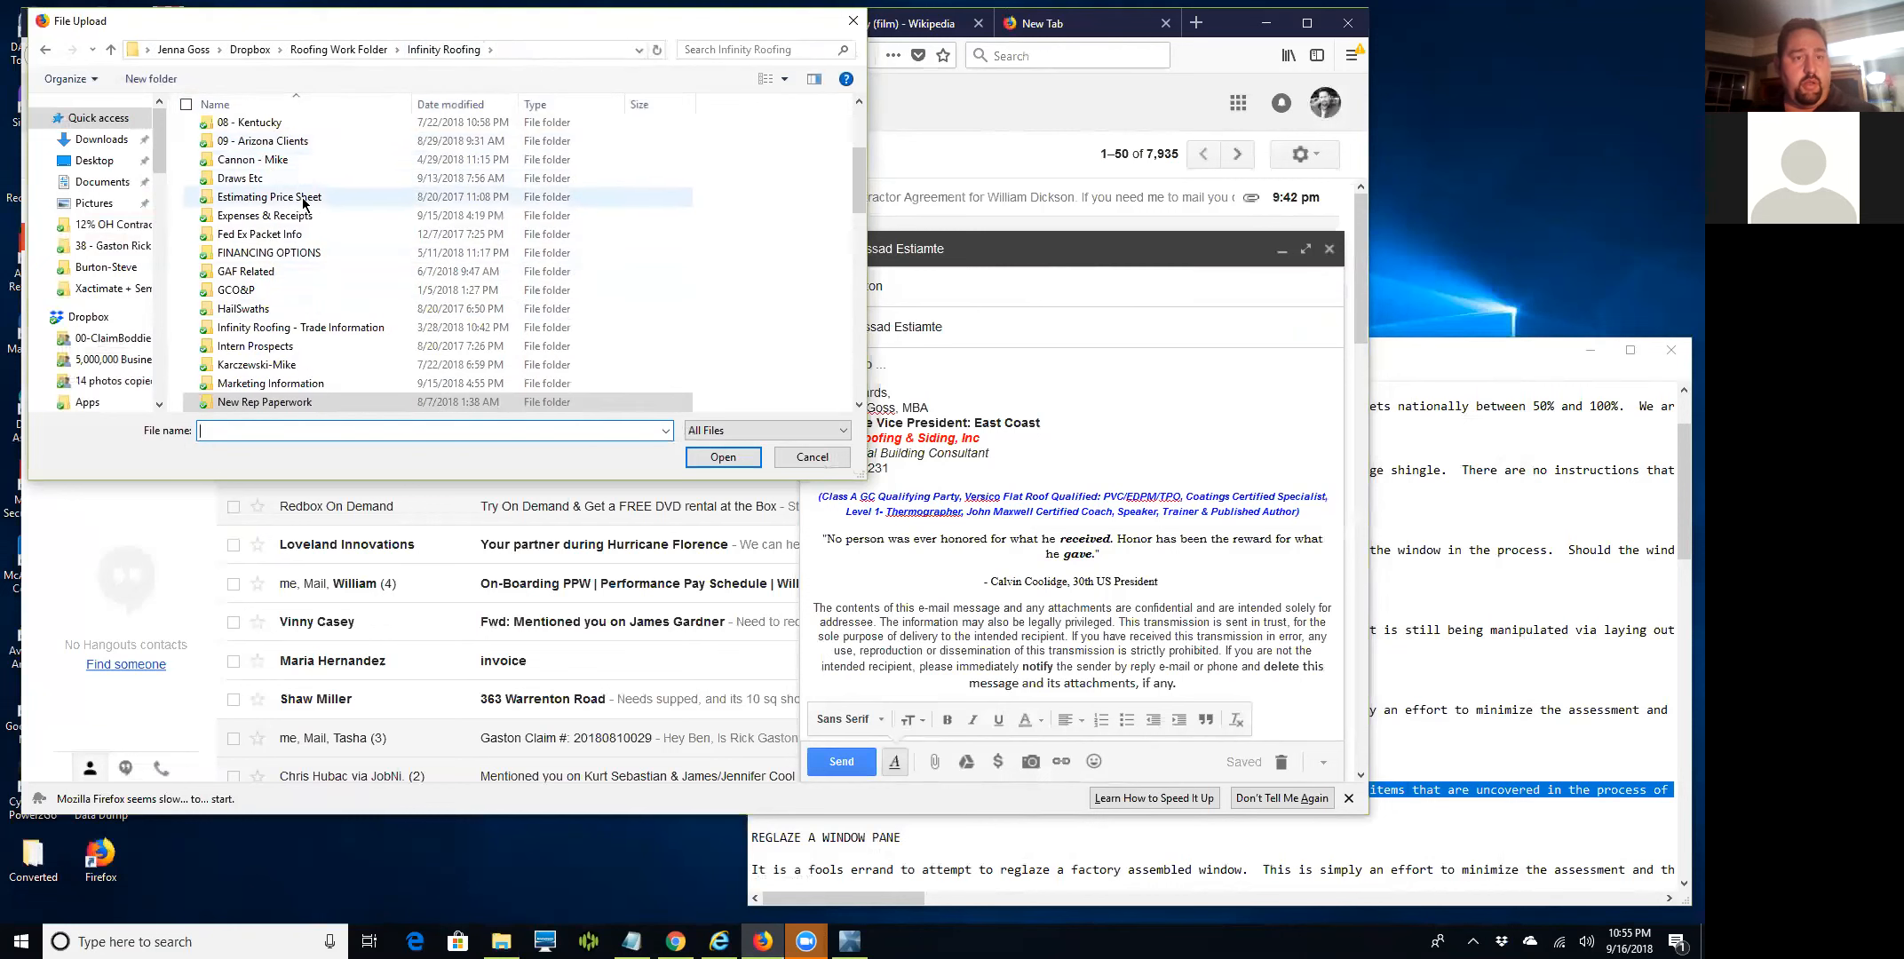
scroll(267, 182, up, 4)
click(277, 186)
double_click(277, 186)
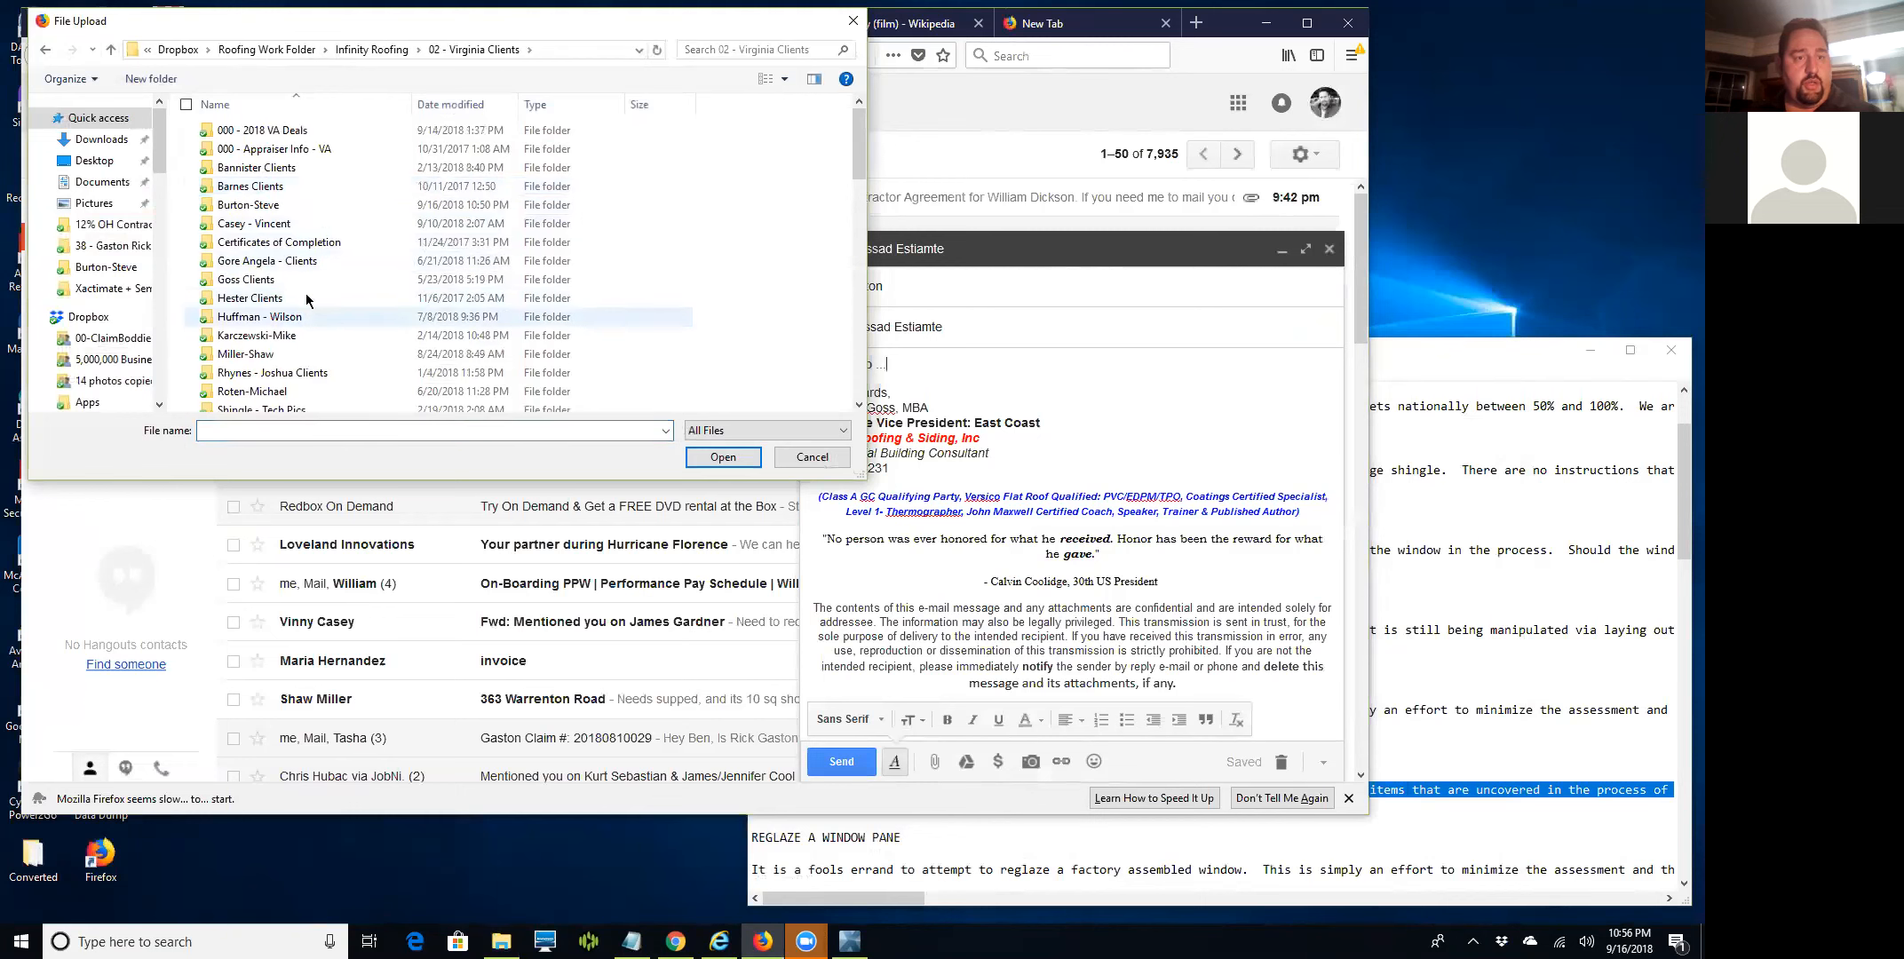
double_click(249, 205)
double_click(278, 167)
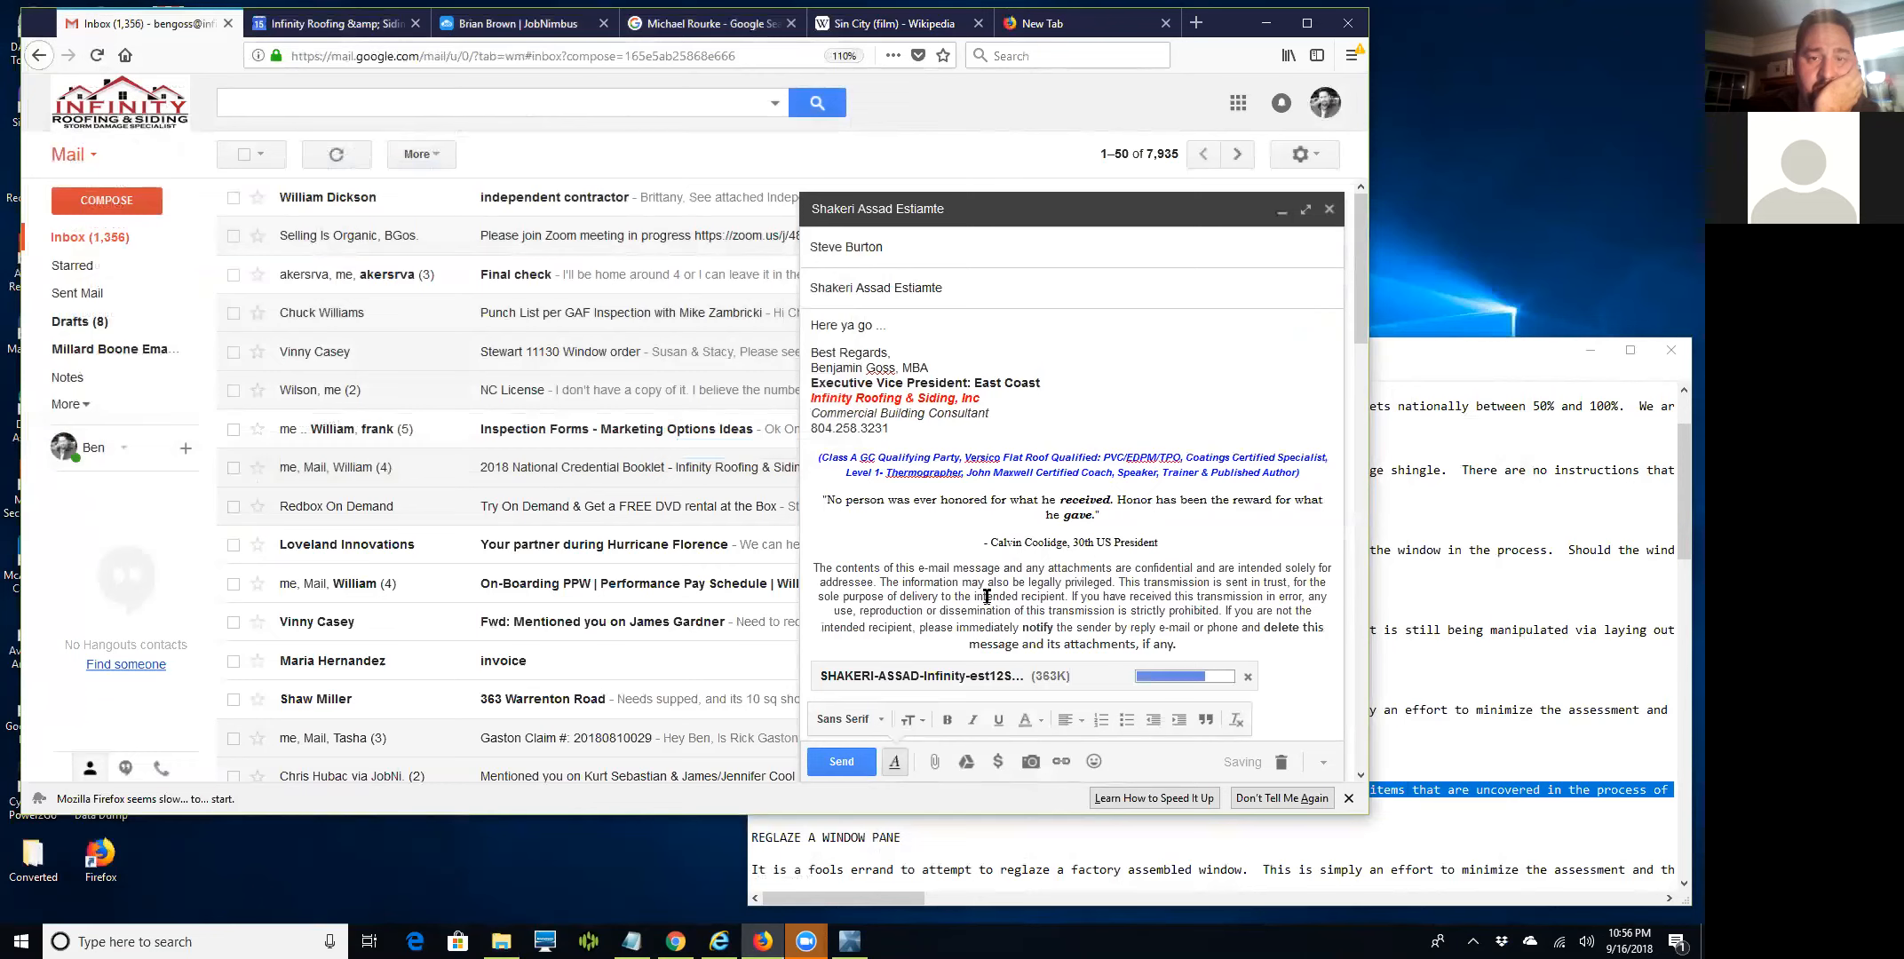
Send the estimate email and switch back to the Xactimate Online window.
click(839, 762)
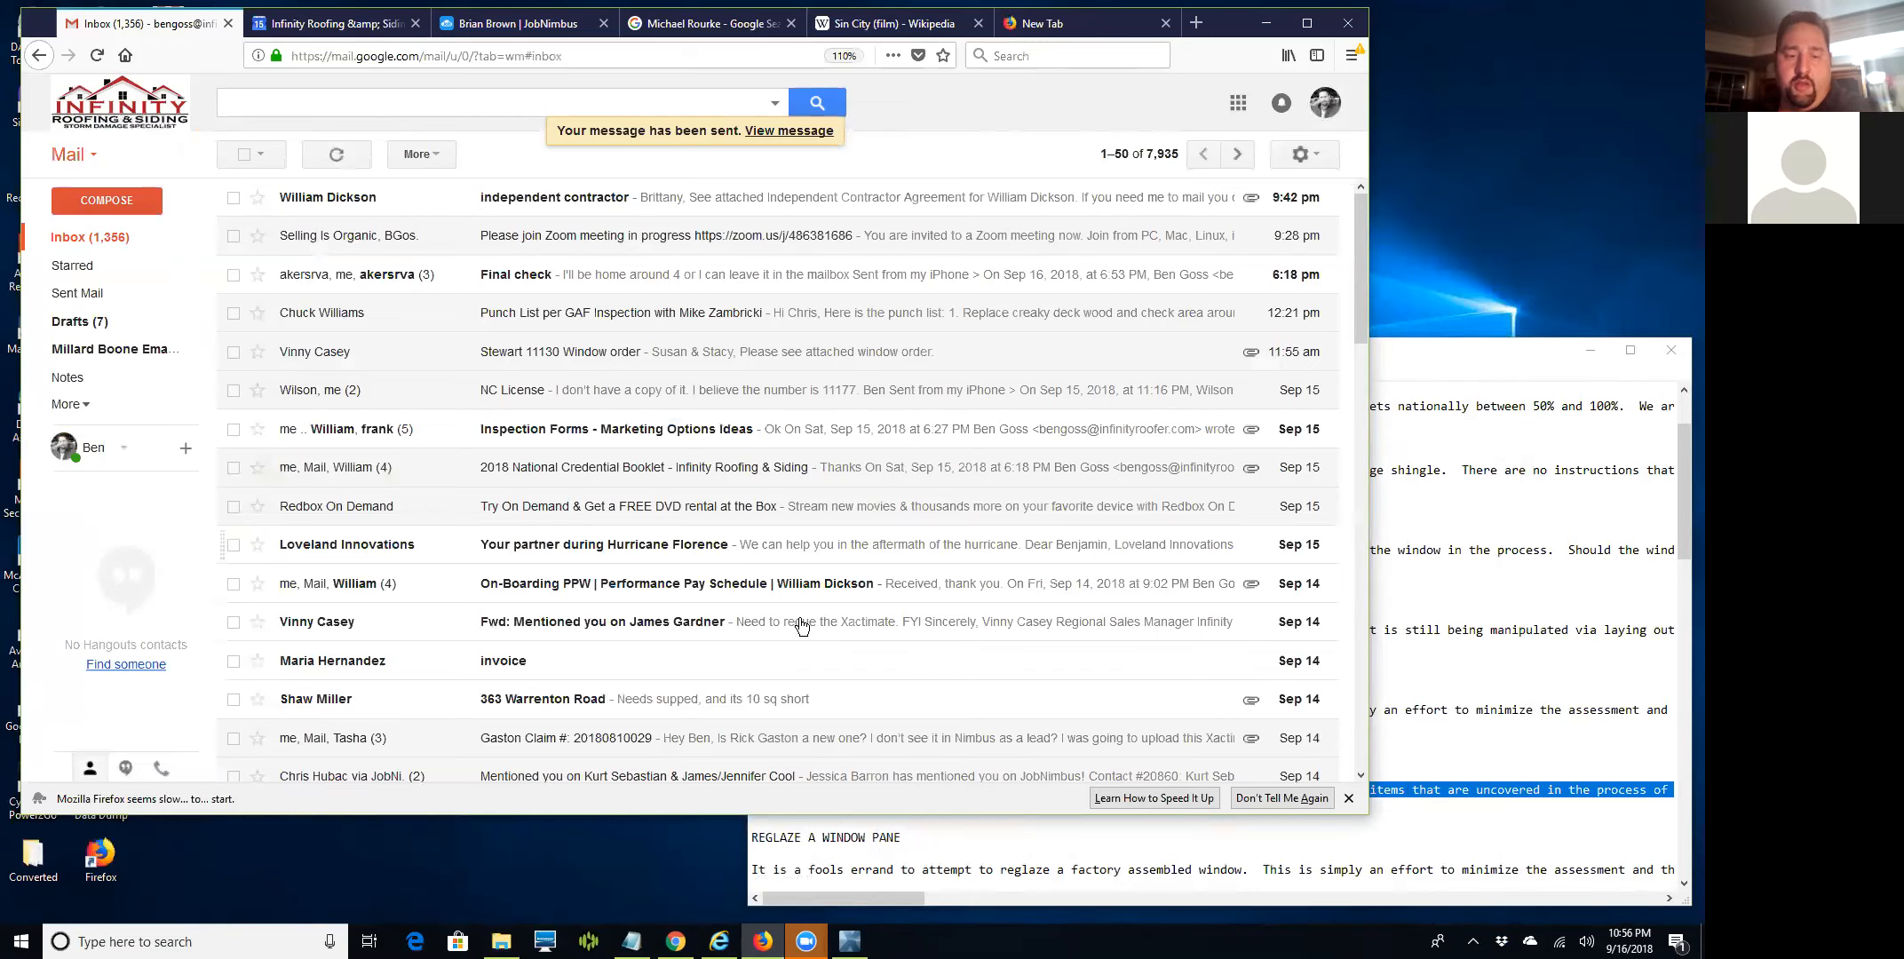
click(718, 941)
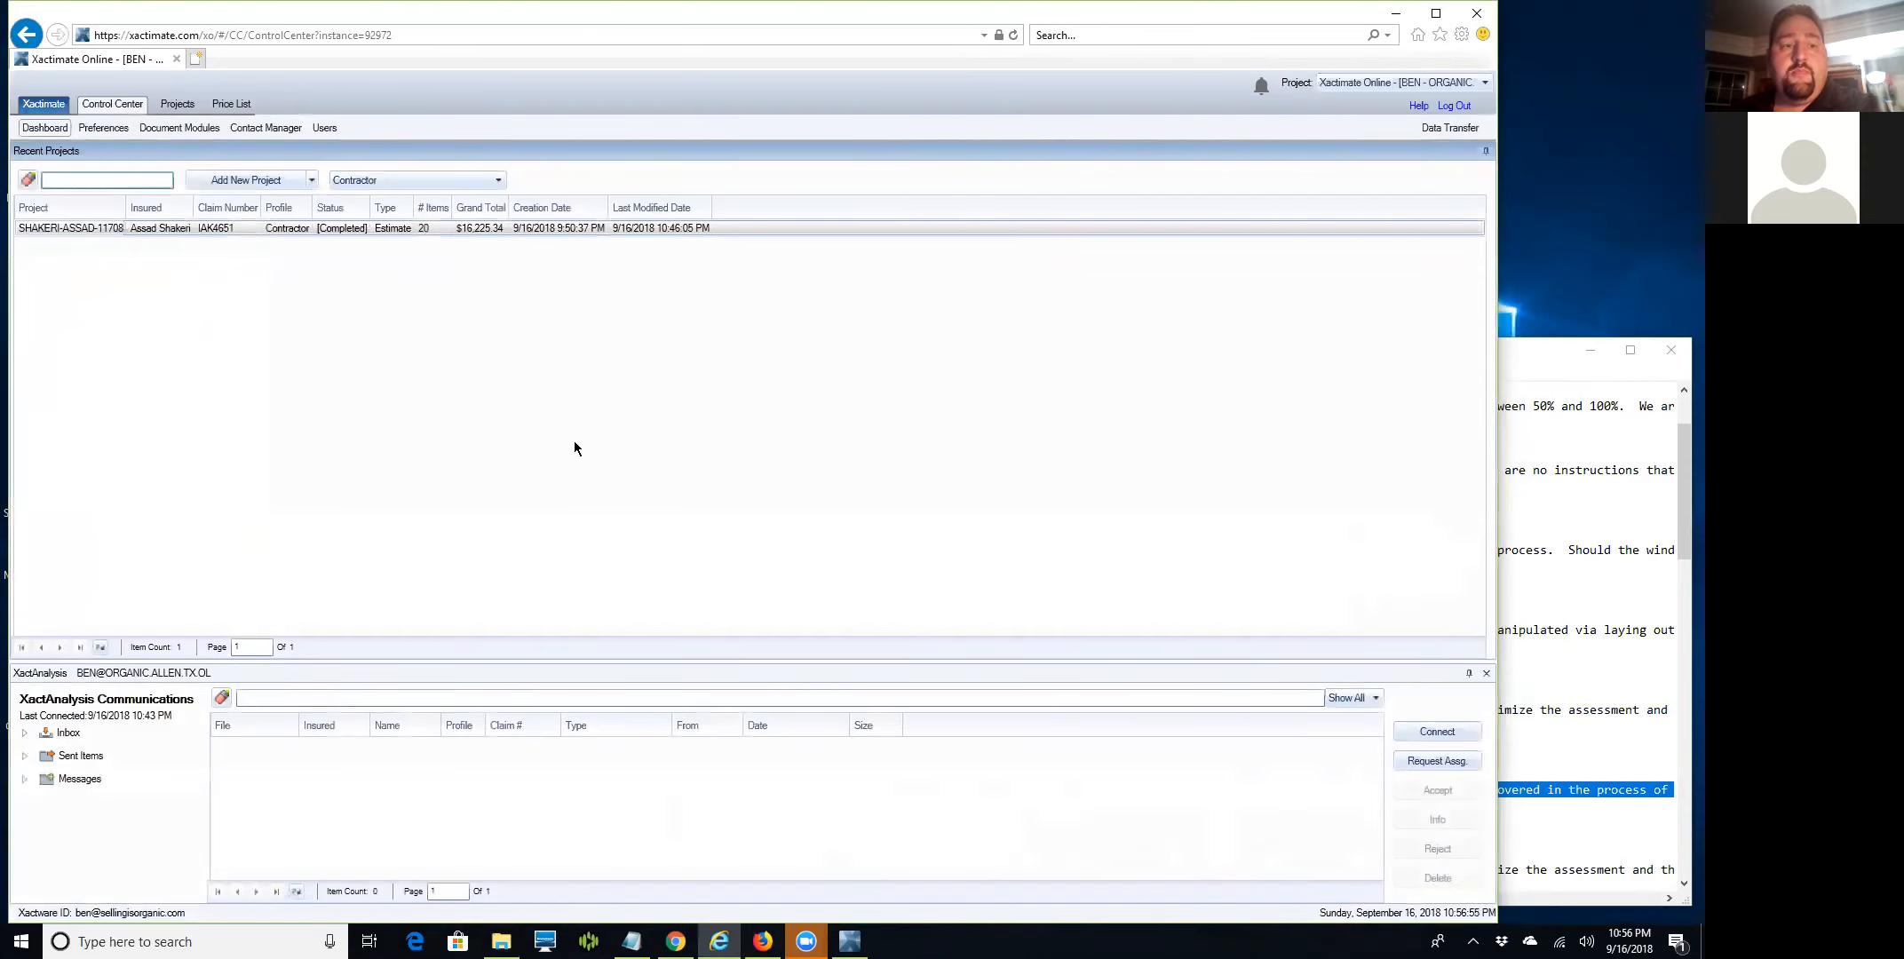
Log out of Xactimate Online from the Control Center.
click(1455, 107)
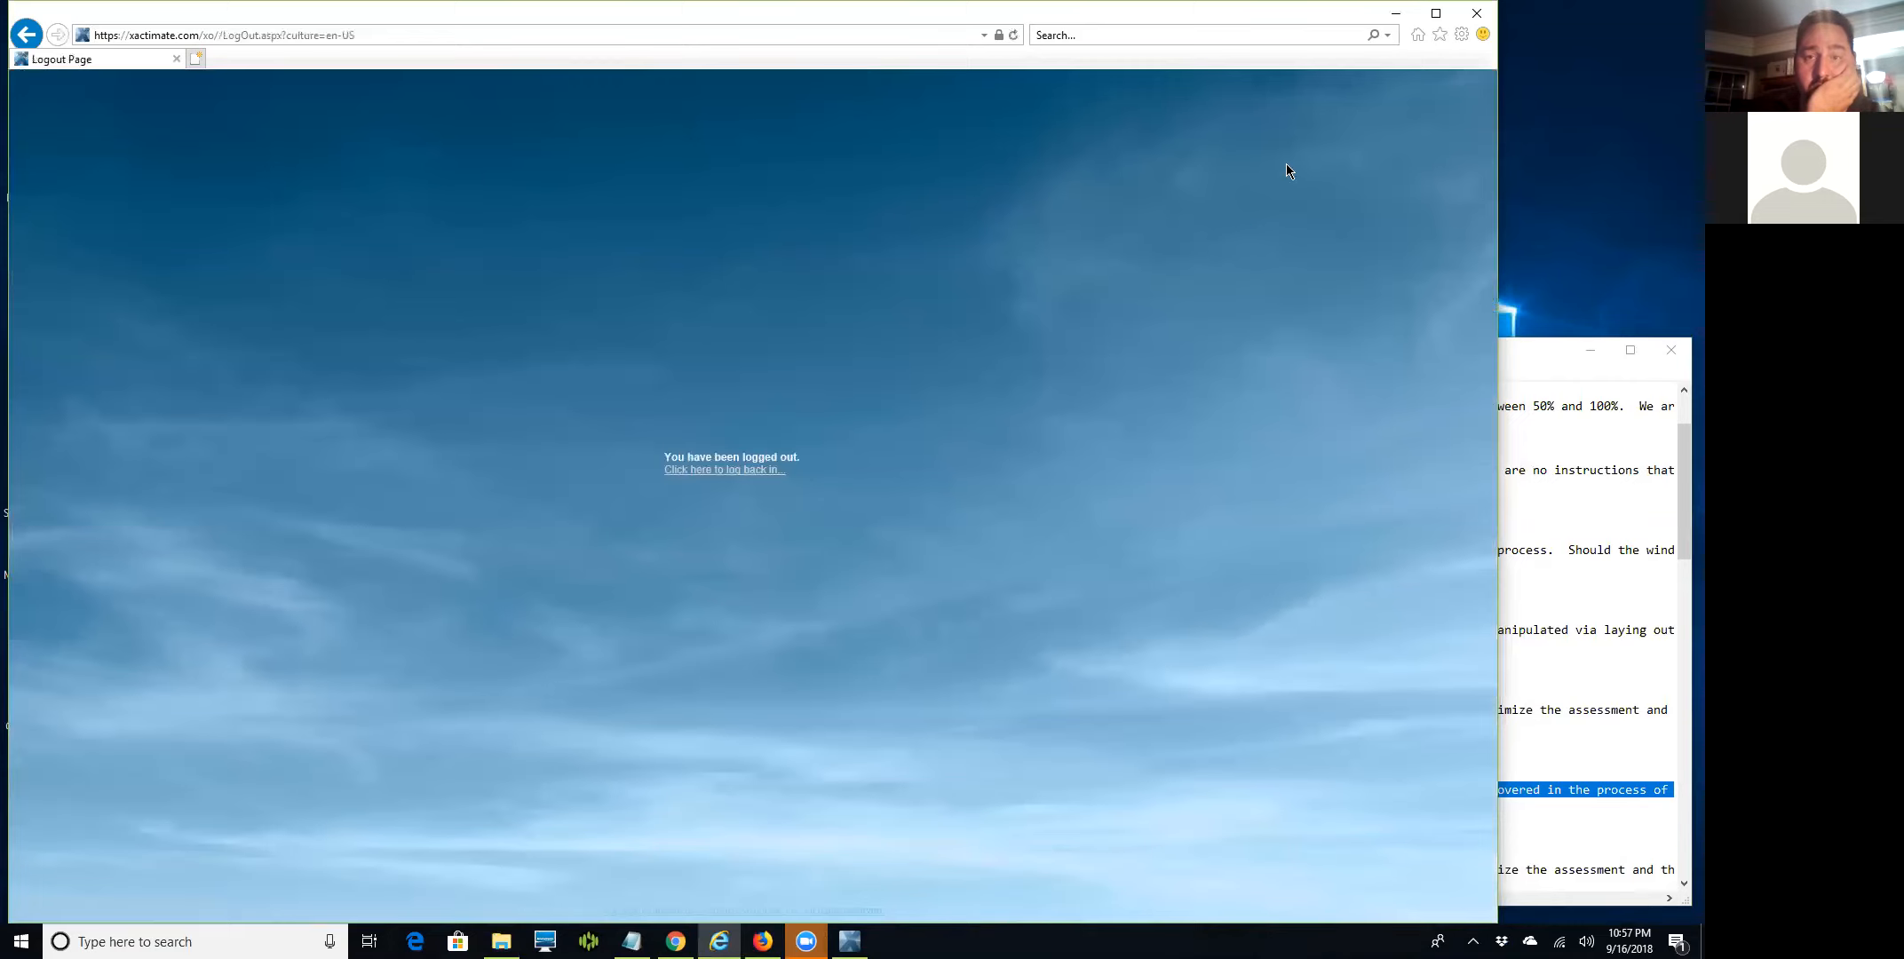
Close the Internet Explorer window showing the Xactimate logout page.
click(1474, 15)
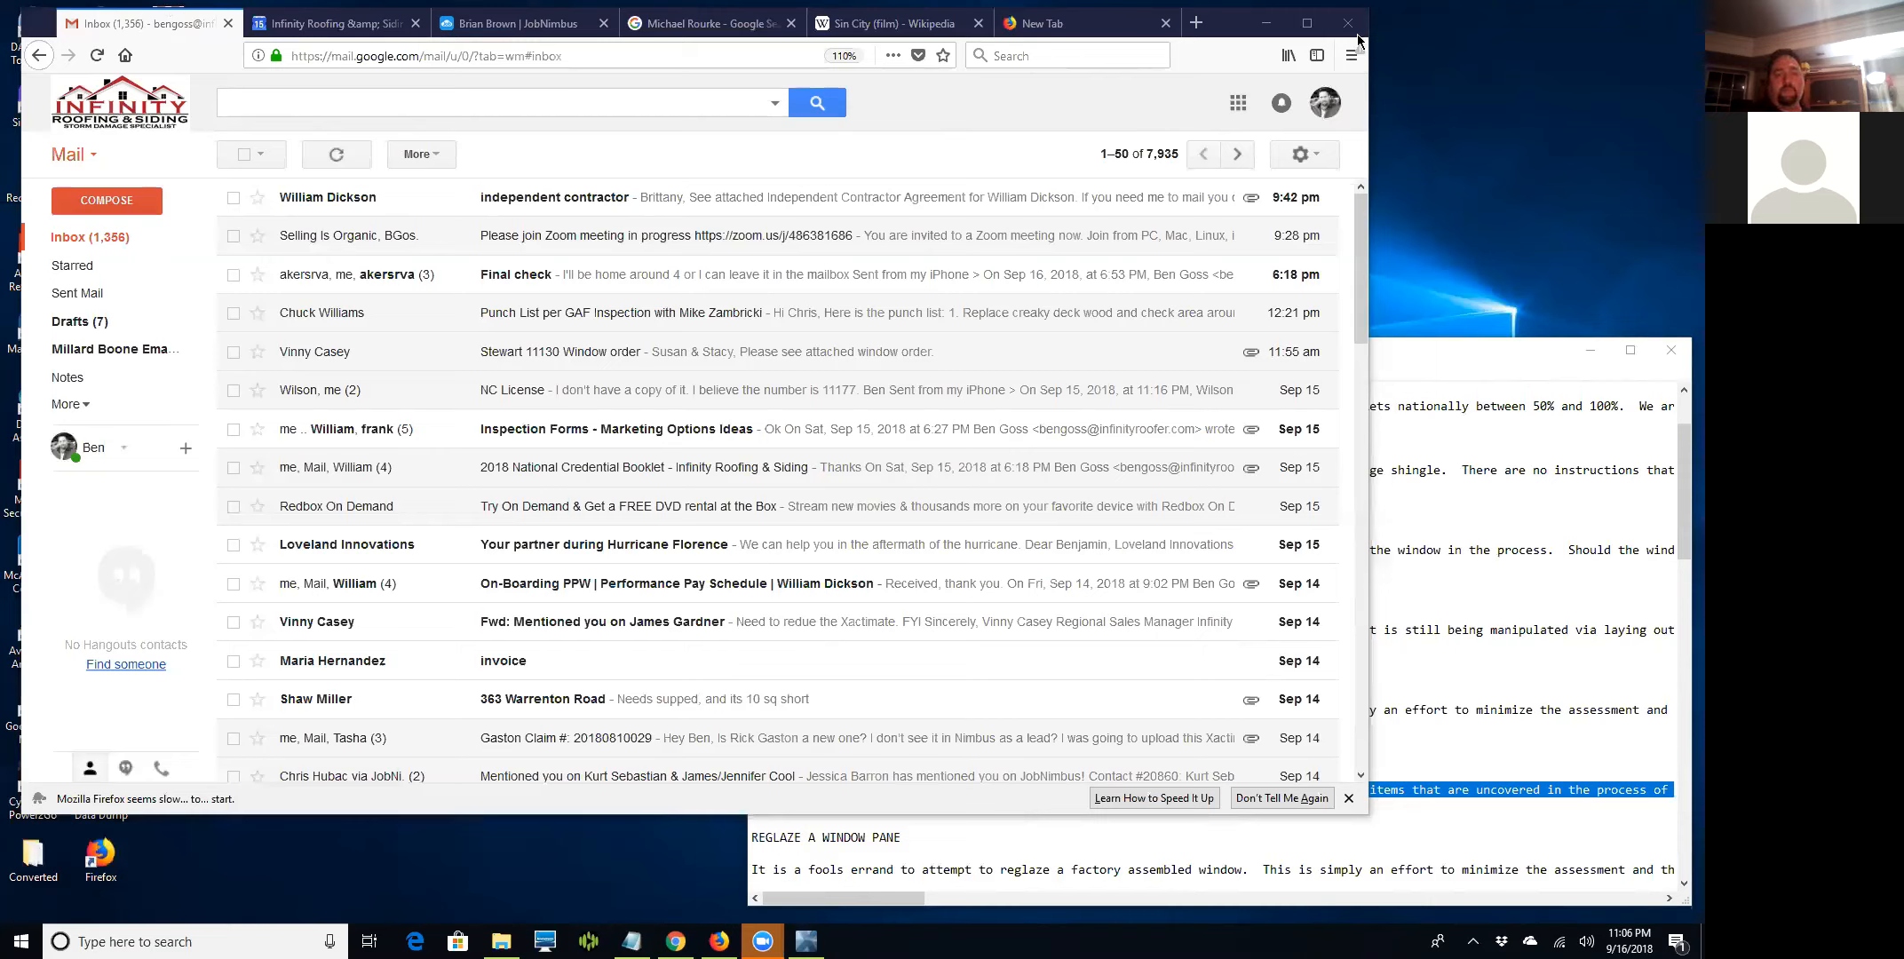
Dismiss Firefox's 'seems slow' notice so the 7,935-conversation Gmail inbox is unobstructed.
click(1346, 800)
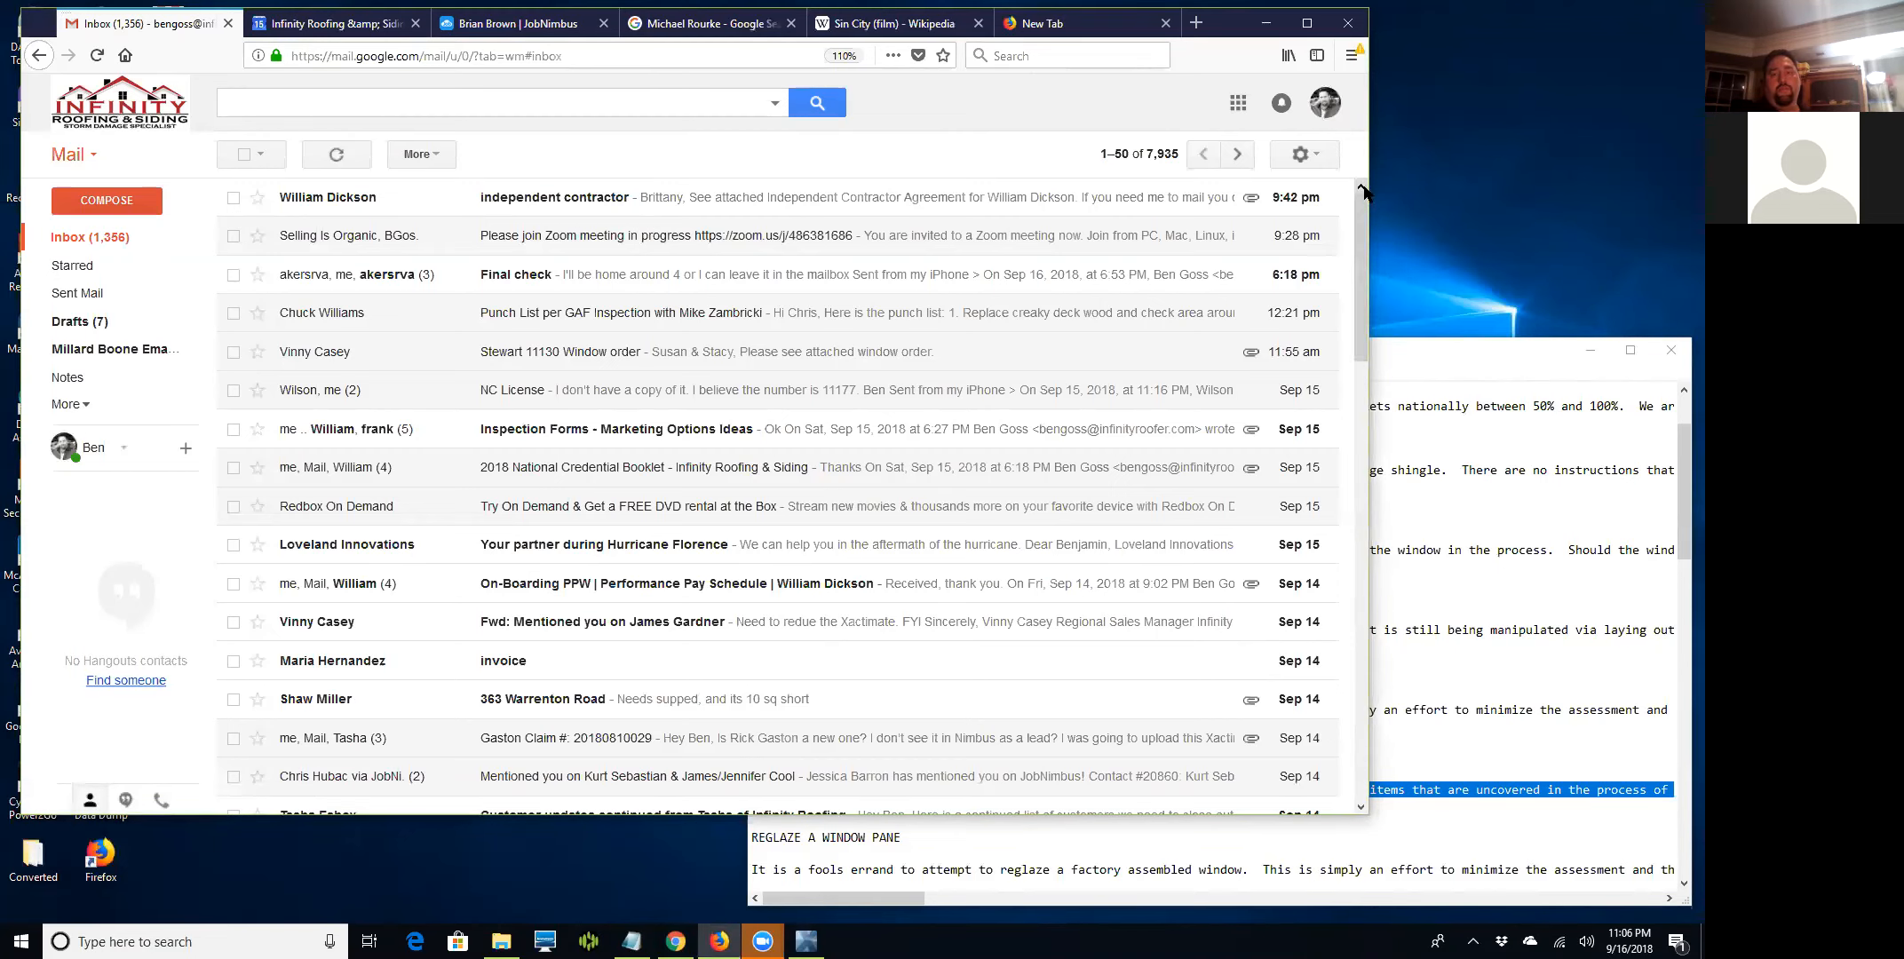
click(1396, 108)
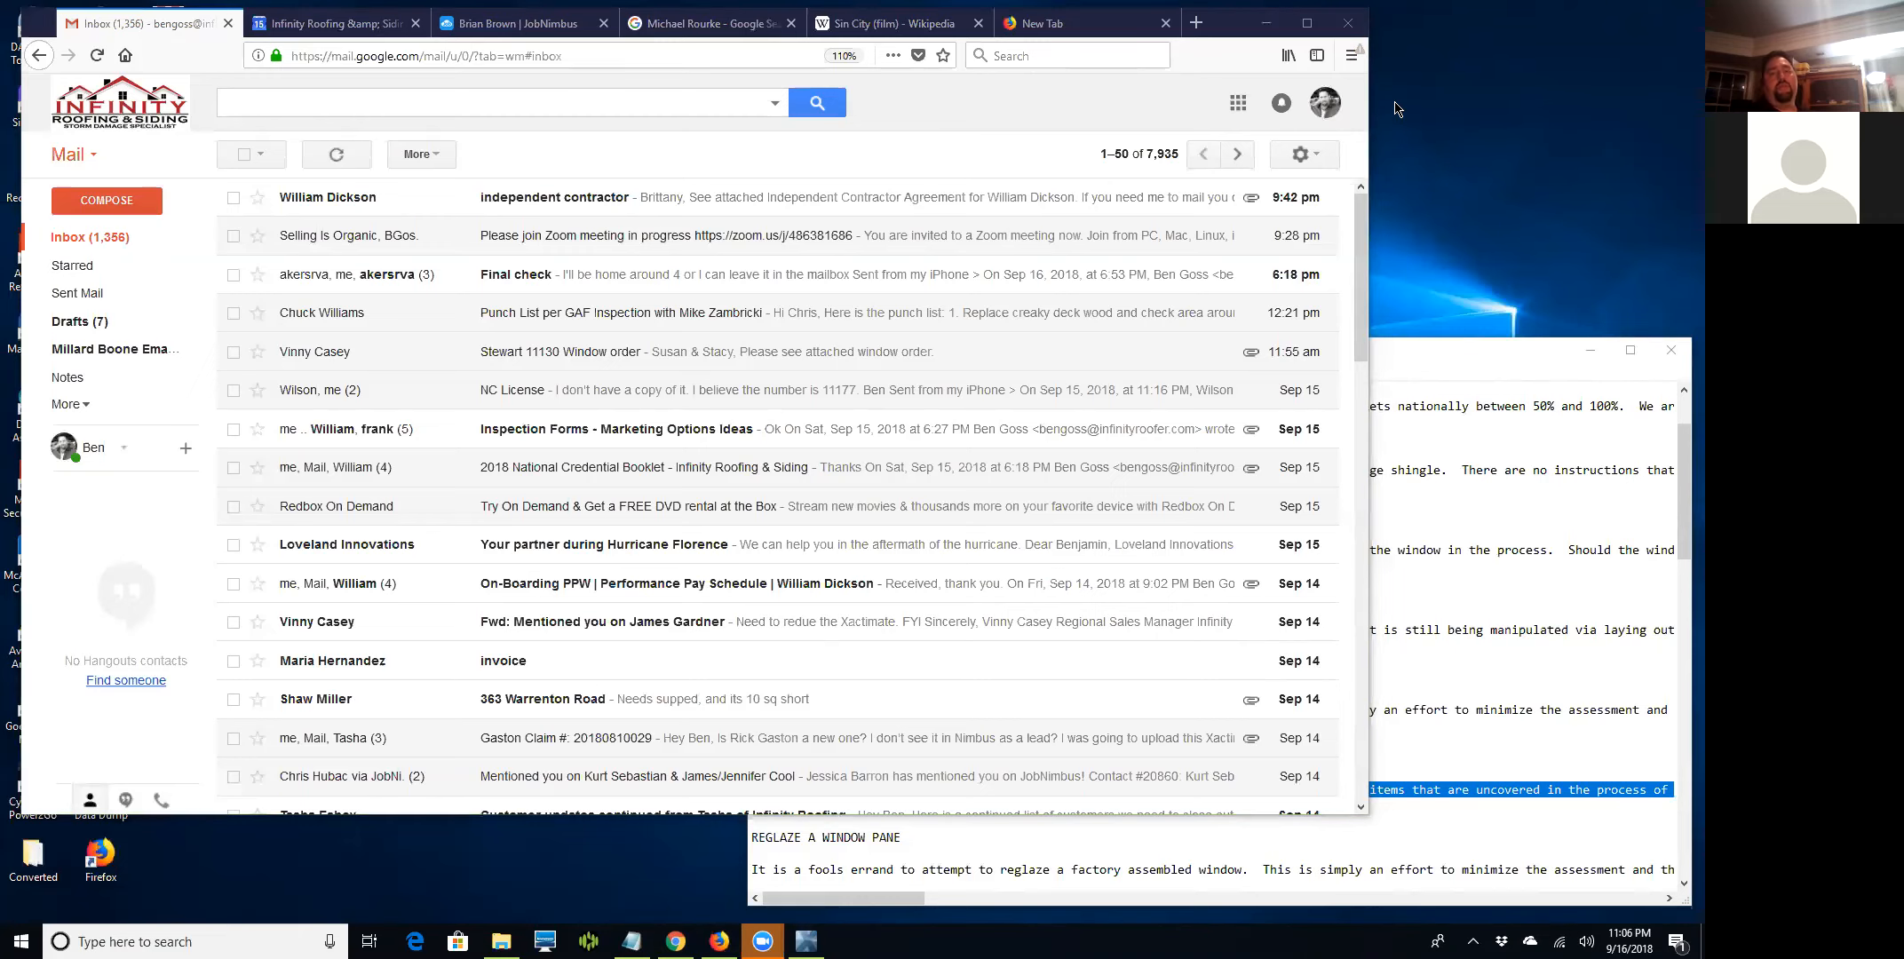